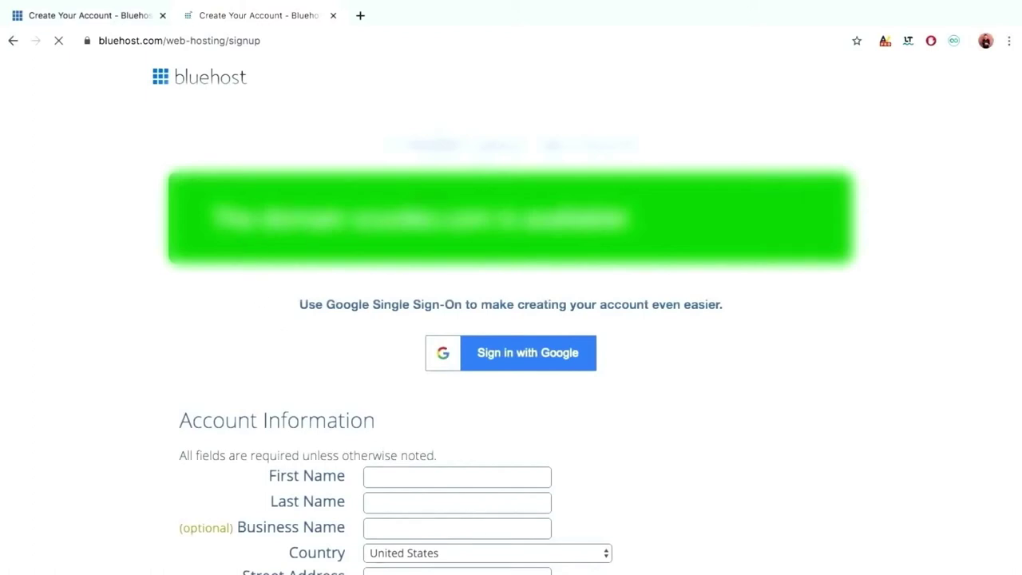
Autofill the account information from saved data and keep the Basic 12 Month account plan.
scroll(373, 367, "down", 3)
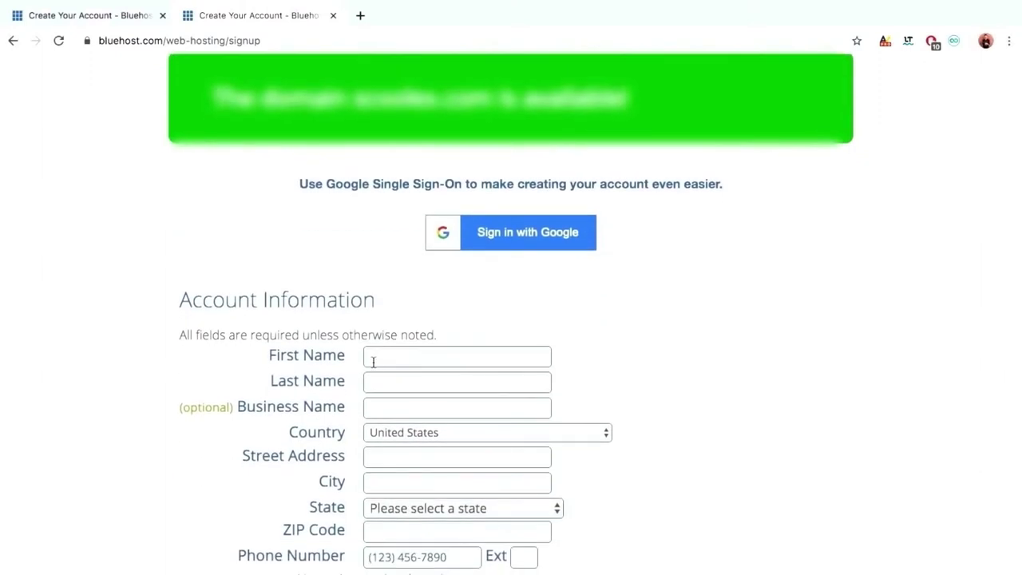
key("Down")
key("Return")
scroll(511, 319, "down", 1)
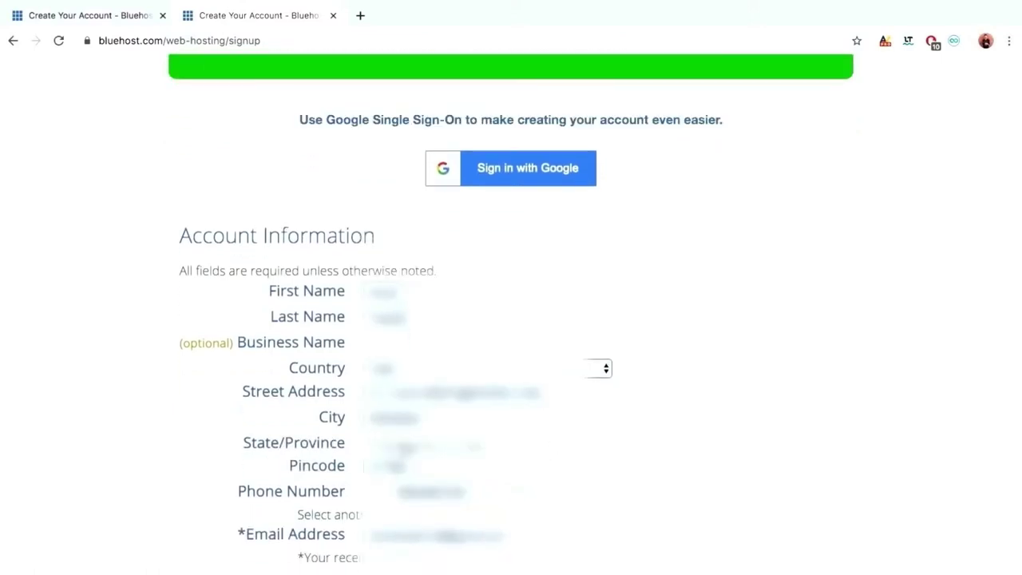
left_click(455, 443)
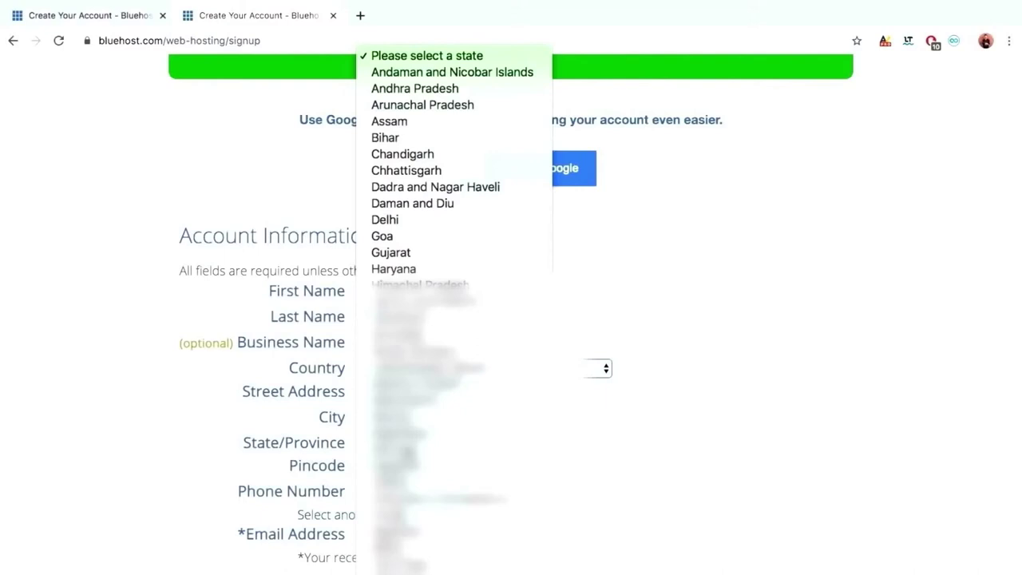
scroll(411, 467, "down", 5)
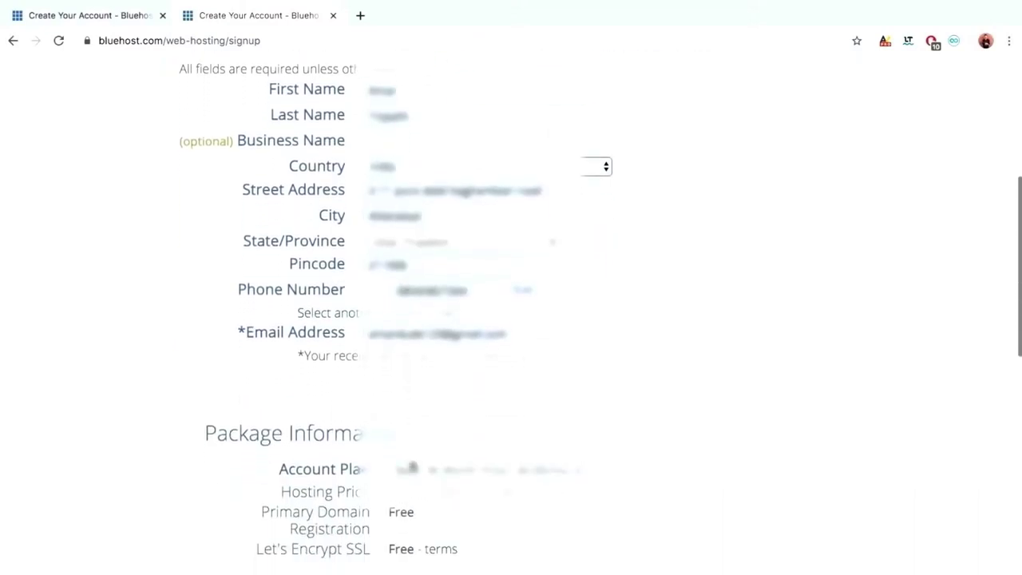
left_click(411, 467)
left_click(408, 444)
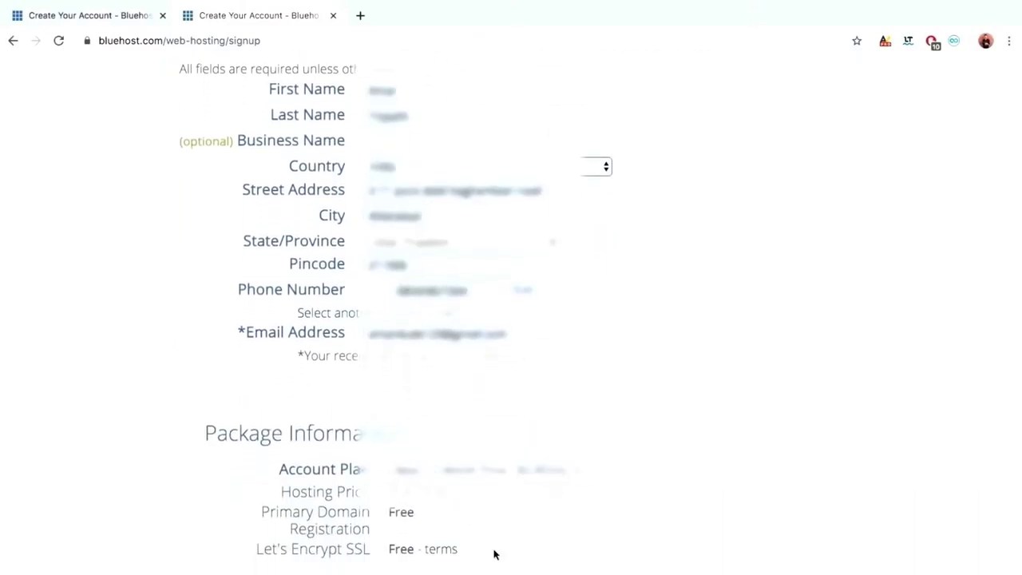
scroll(493, 553, "down", 5)
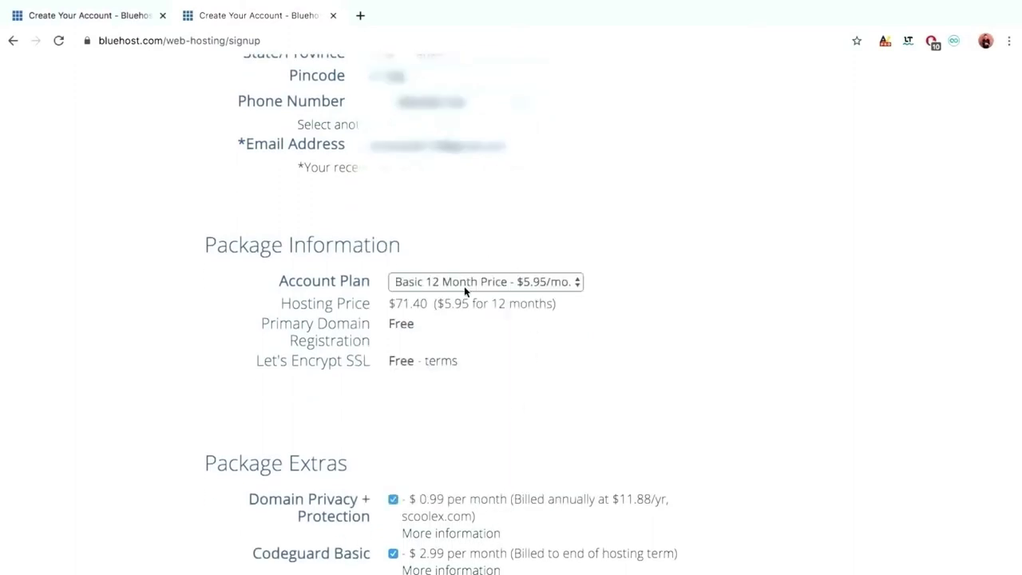
left_click(464, 286)
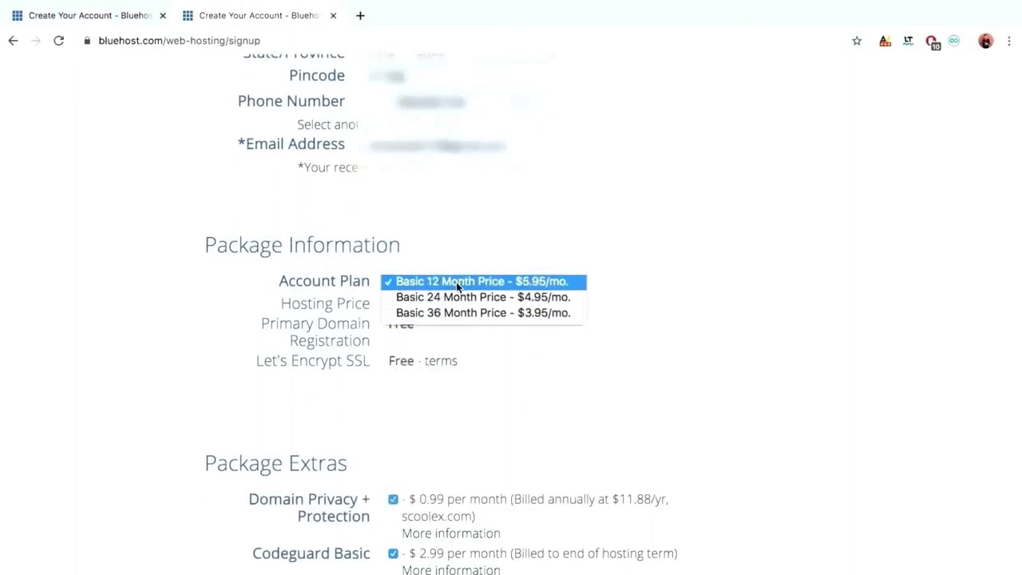
left_click(457, 282)
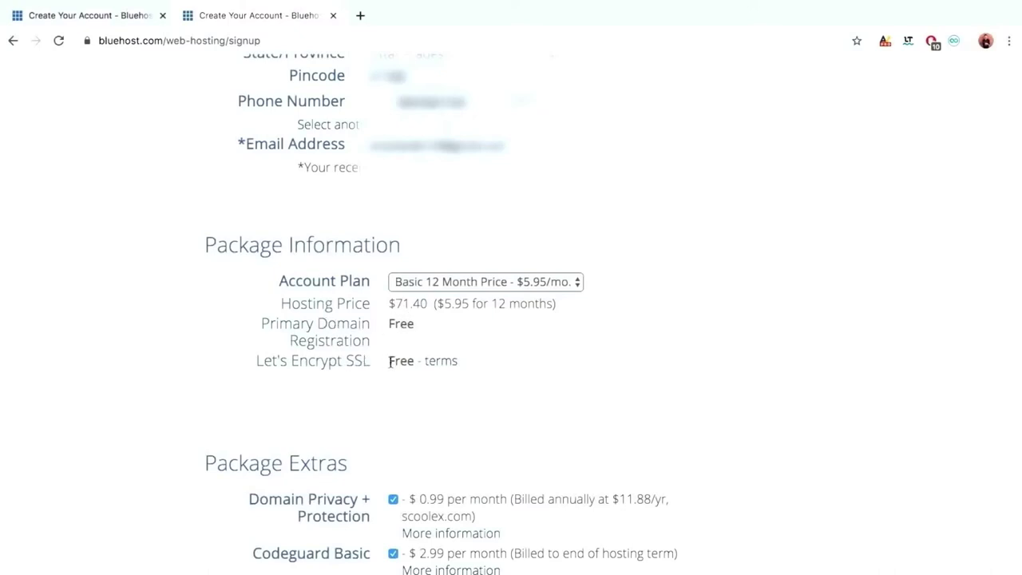
Untick the Codeguard Basic, Domain Privacy + Protection and SiteLock Security package extras.
scroll(390, 361, "down", 3)
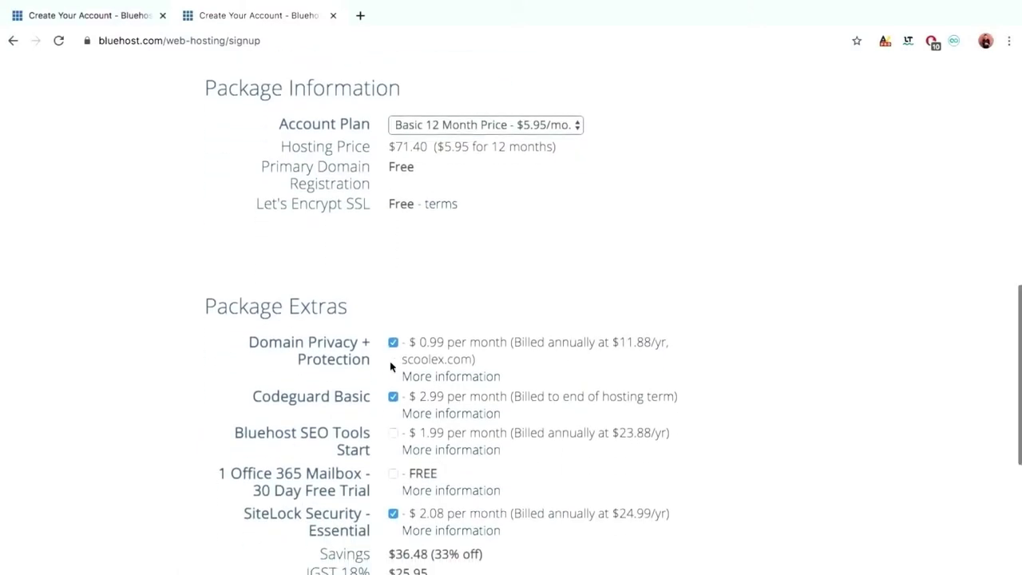
left_click(393, 397)
left_click(393, 342)
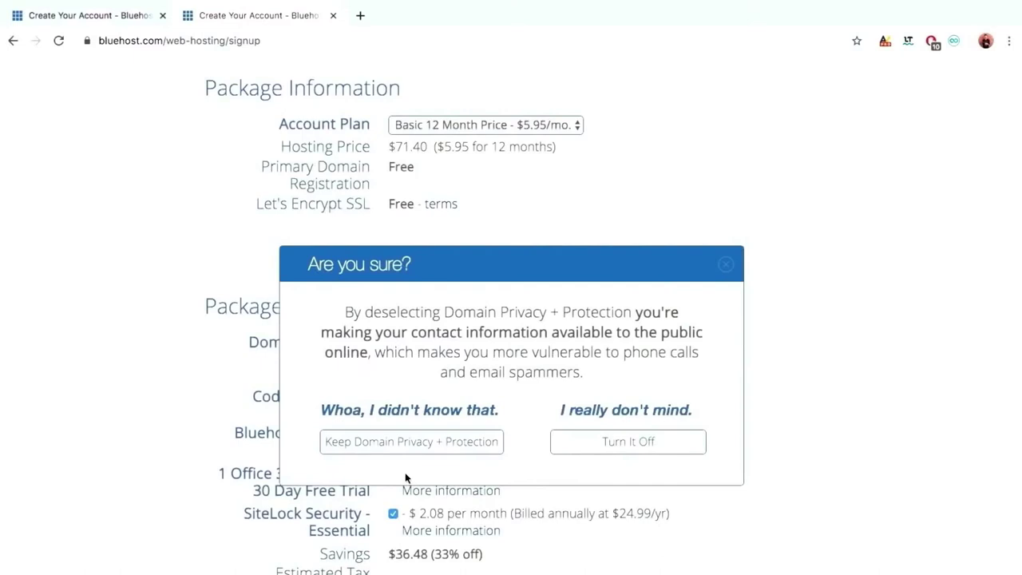
left_click(626, 444)
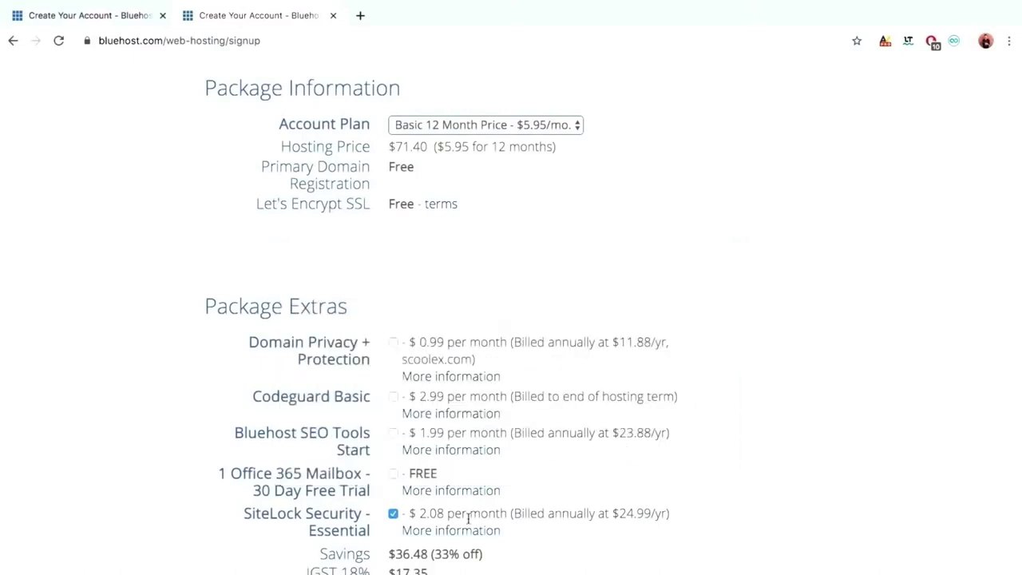
left_click(393, 513)
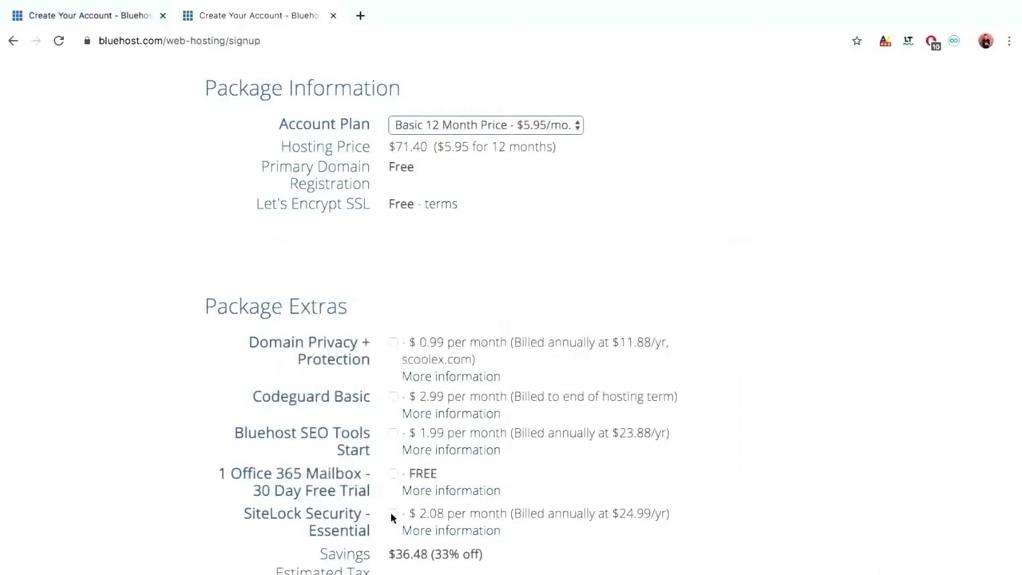
scroll(391, 515, "down", 2)
scroll(392, 515, "down", 3)
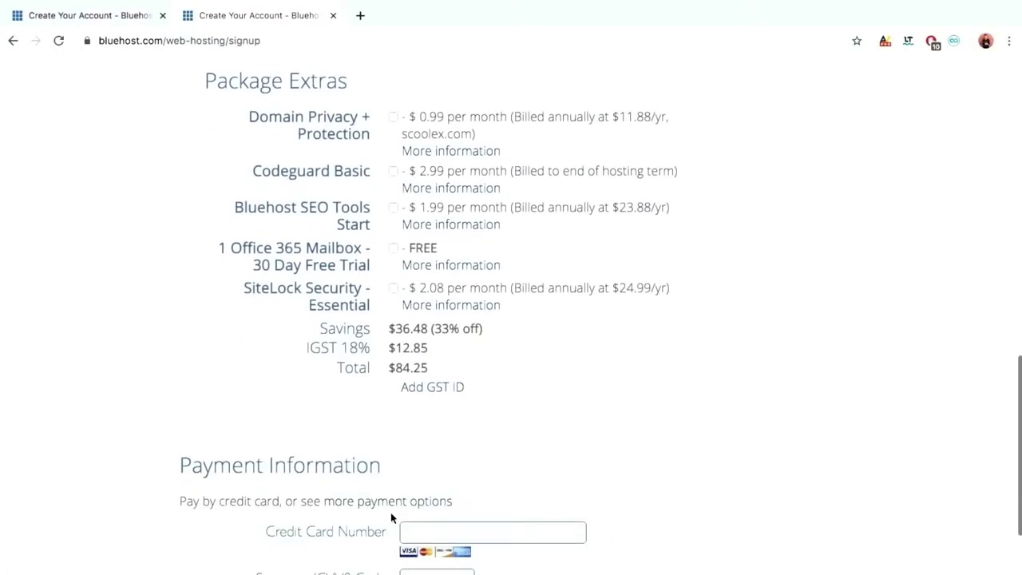
scroll(392, 515, "up", 1)
Enter the credit card number and CVV2 code, accept the Terms of Service, and submit payment.
scroll(390, 511, "up", 1)
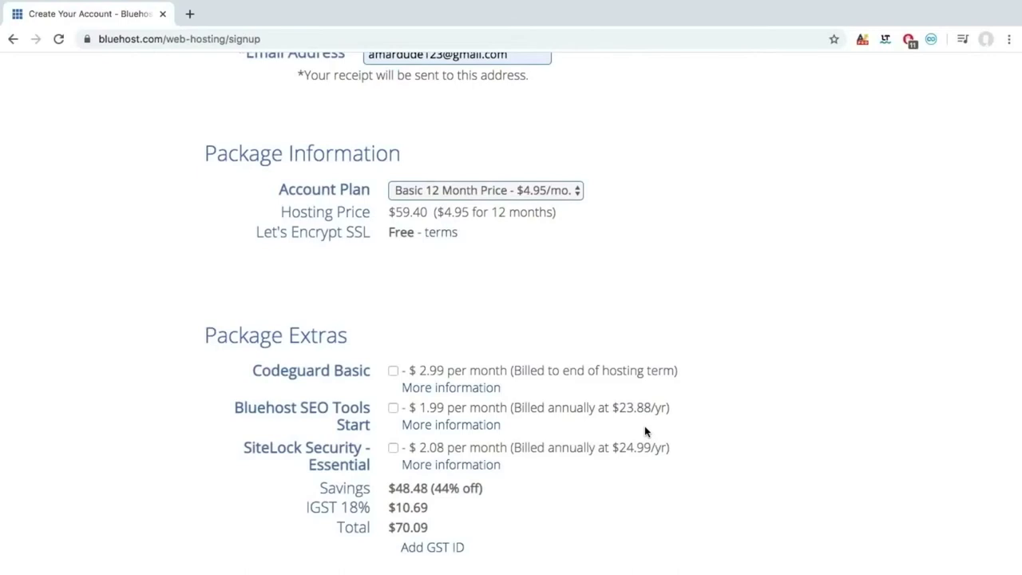
scroll(468, 548, "down", 5)
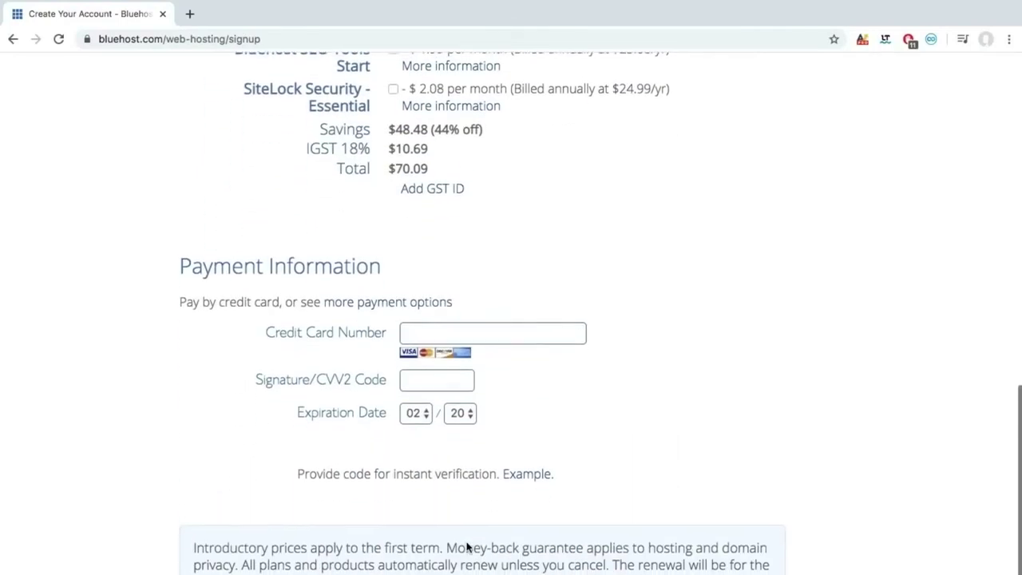
scroll(467, 547, "down", 1)
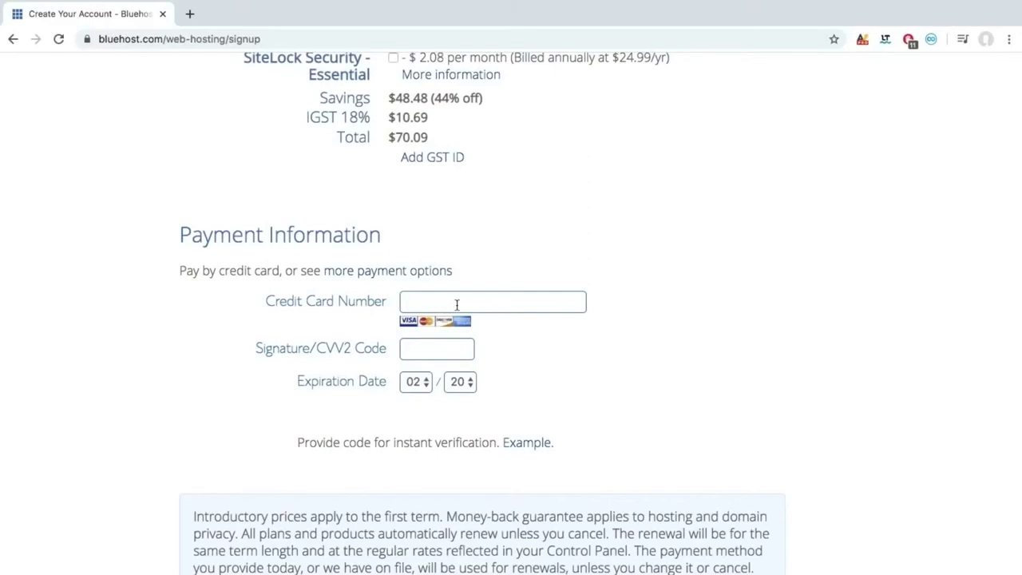
scroll(457, 306, "down", 3)
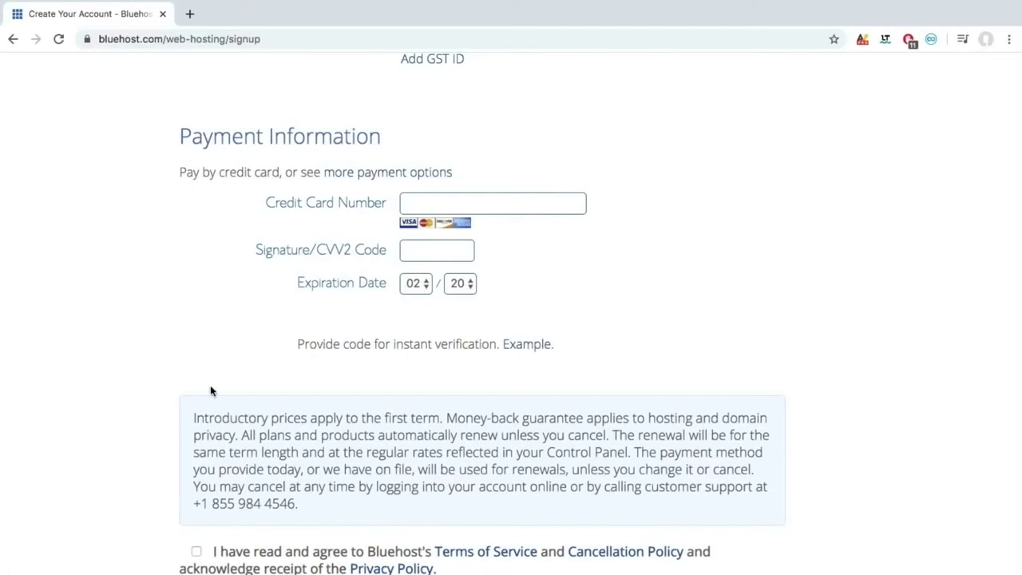
left_click(435, 202)
type("4111111111111111")
key("Tab")
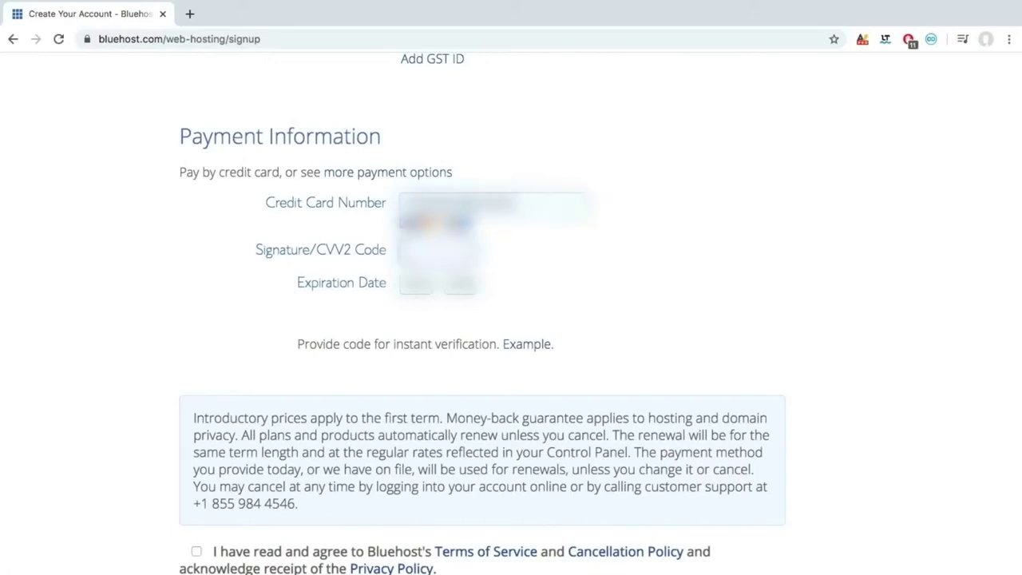
type("123")
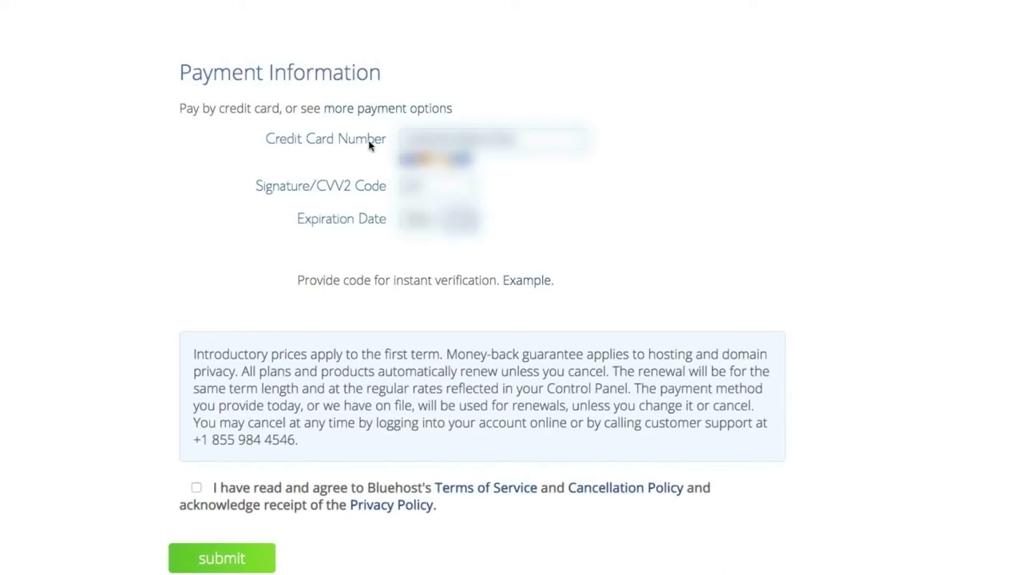
left_click(197, 487)
left_click(210, 559)
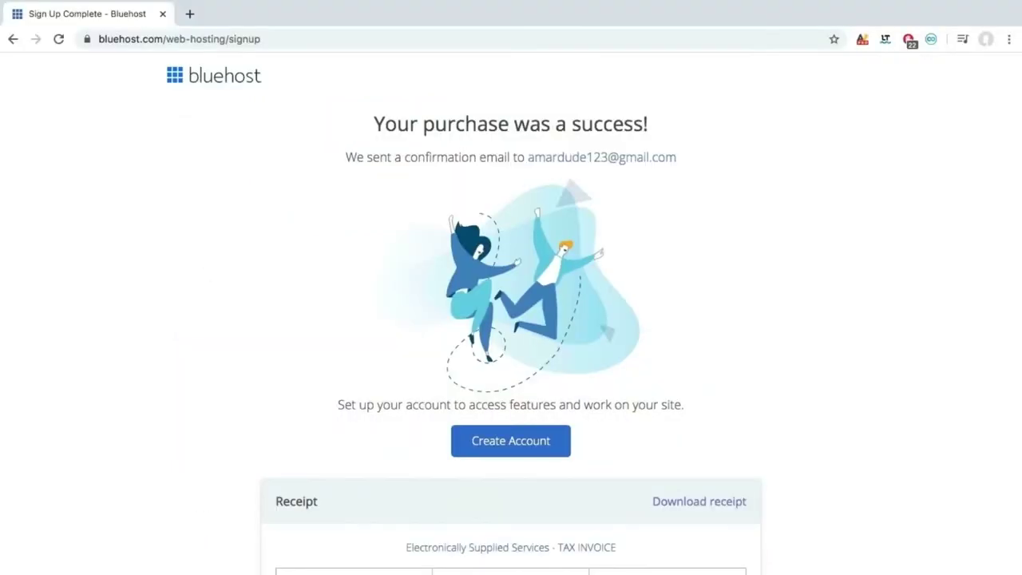
Enter the new account password and confirm it on the Create Password page.
scroll(513, 440, "down", 1)
scroll(514, 440, "up", 1)
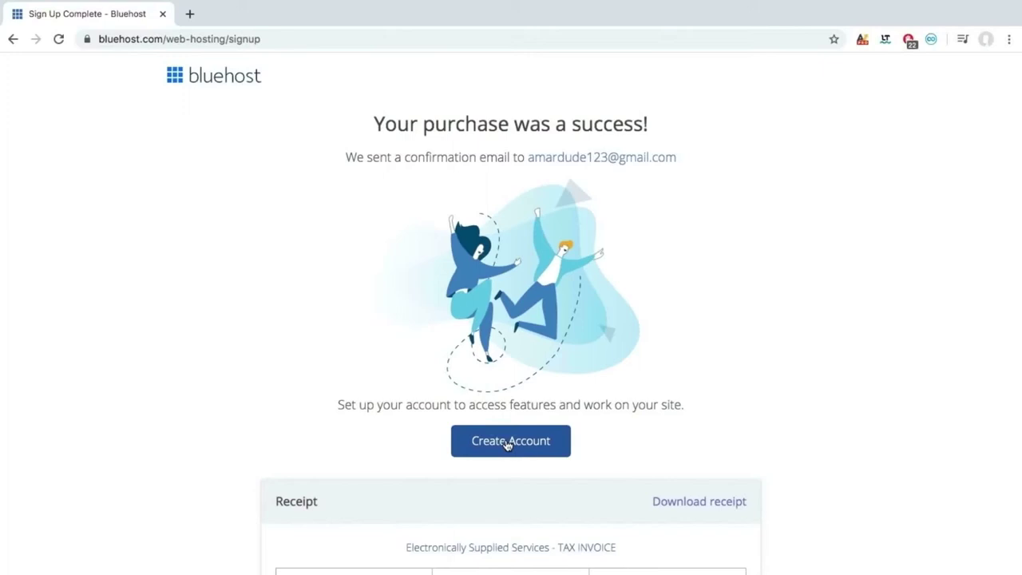
left_click(506, 444)
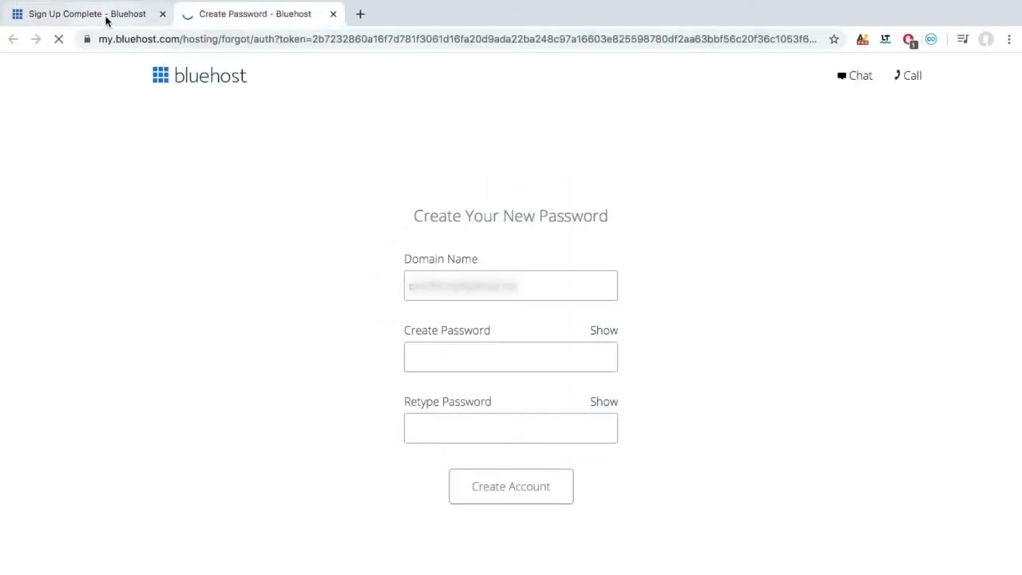
type("••")
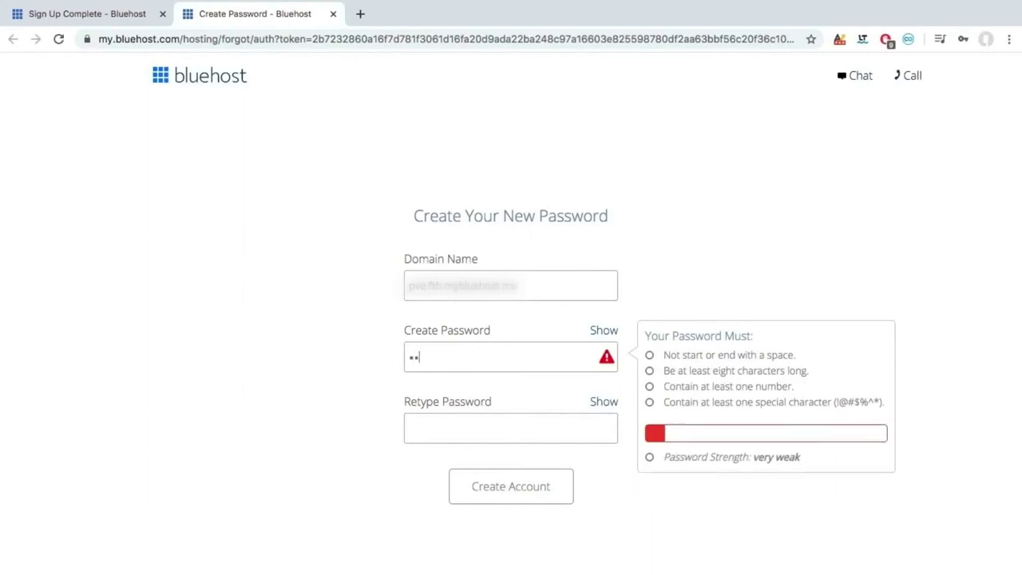
type("•••••")
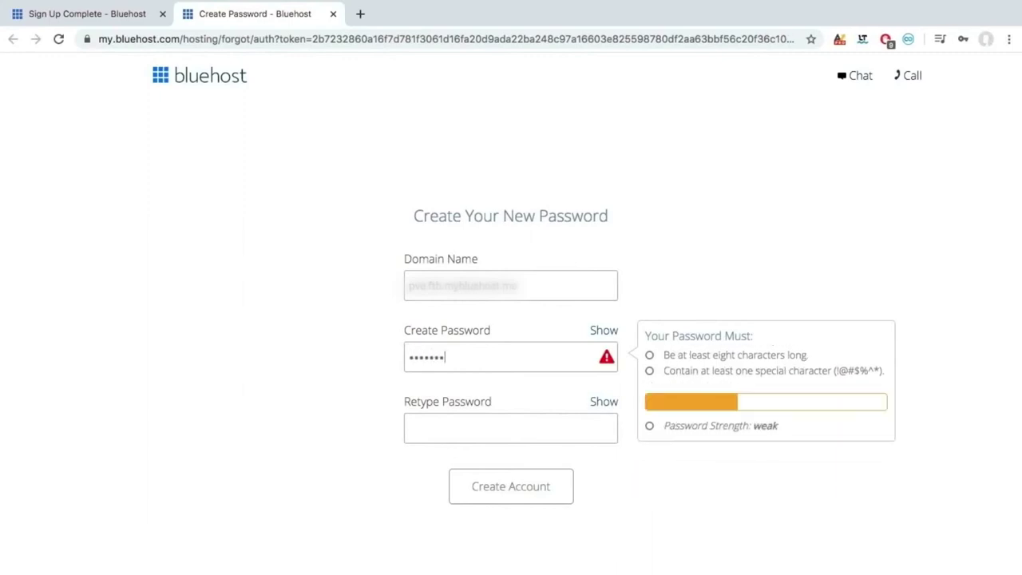
type("•••")
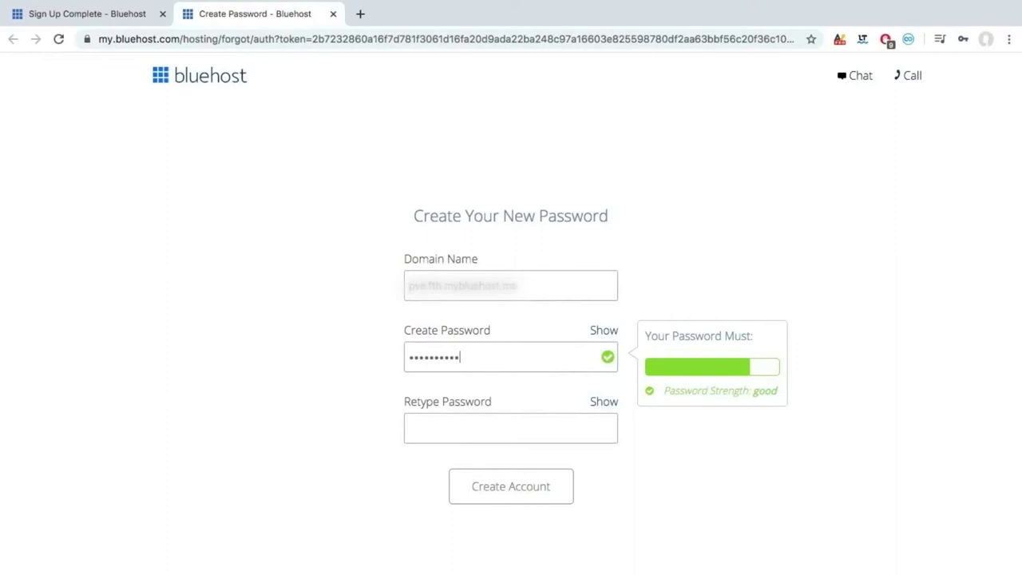
left_click(510, 428)
type("•••••••")
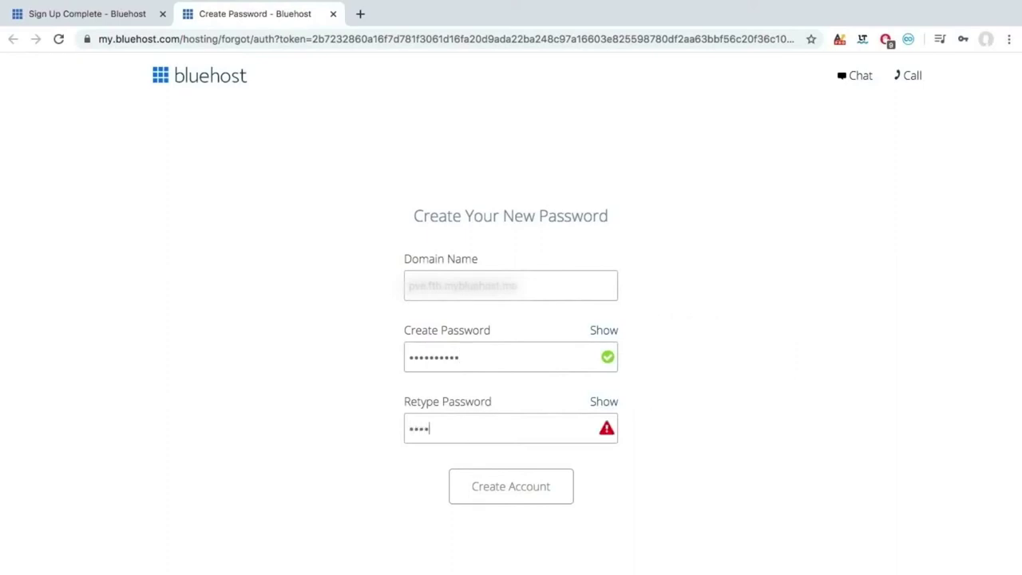
type("•••")
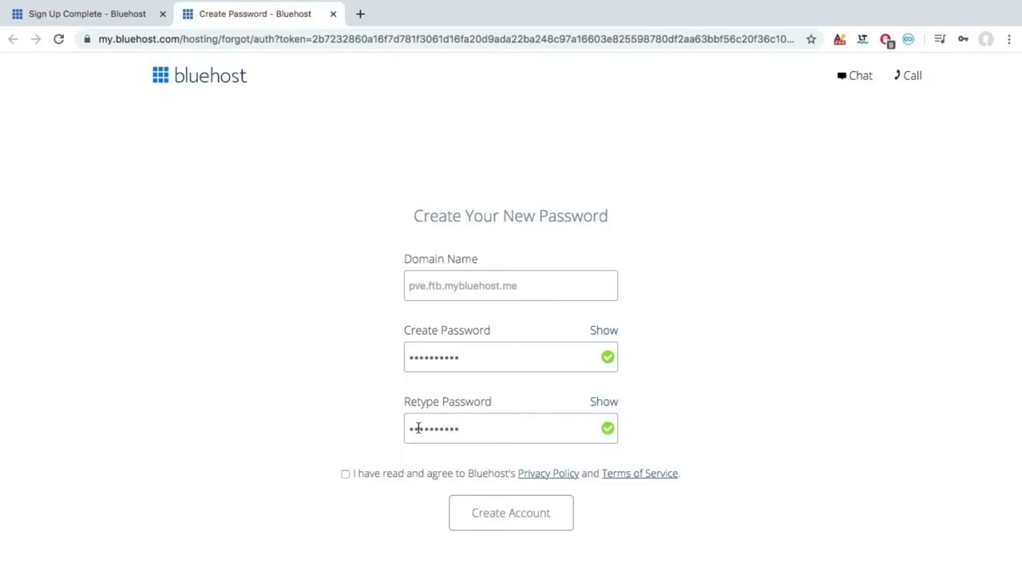
Accept the privacy policy and terms, create the account, and continue to the login page.
left_click(347, 475)
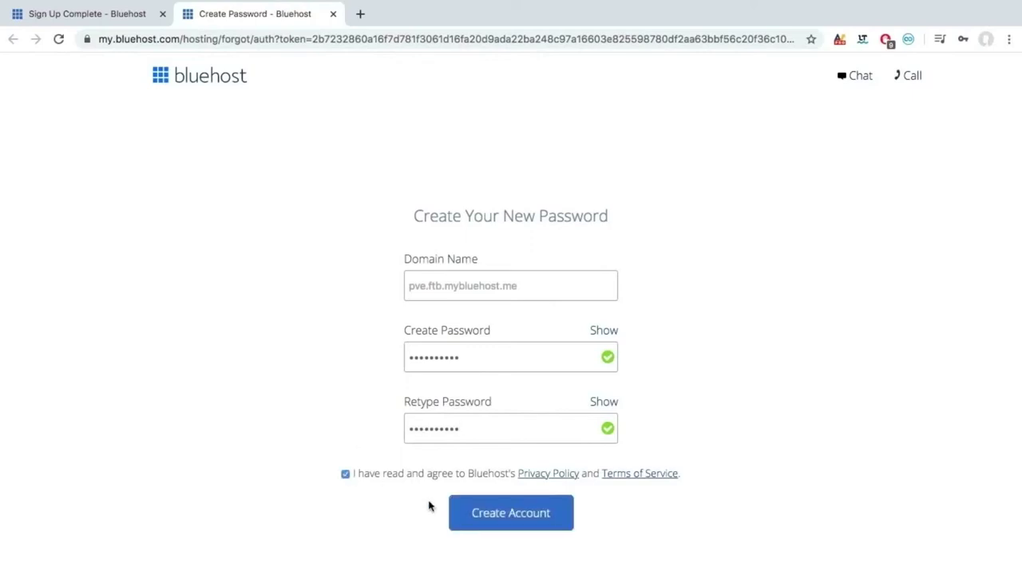
left_click(477, 513)
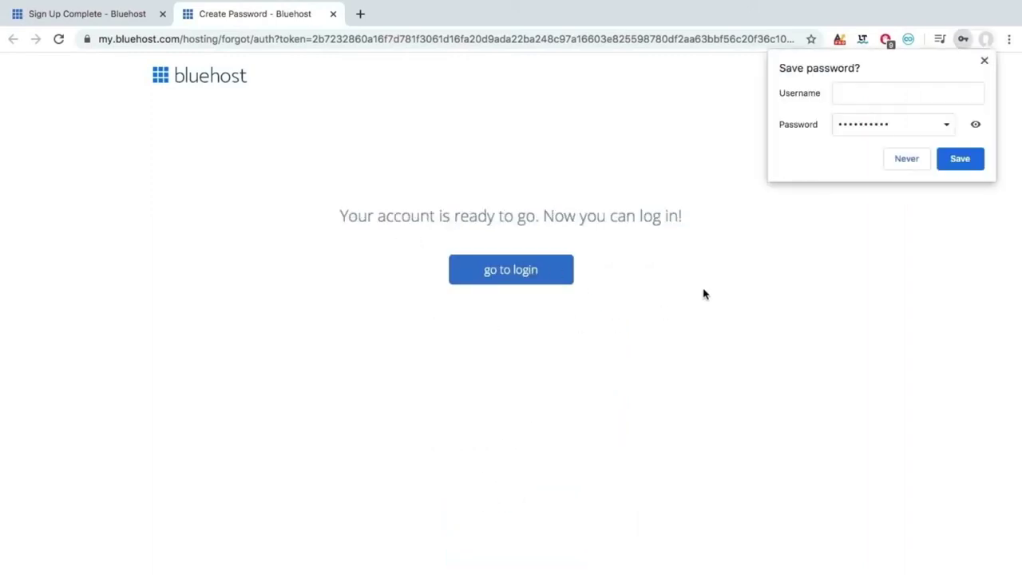
left_click(984, 62)
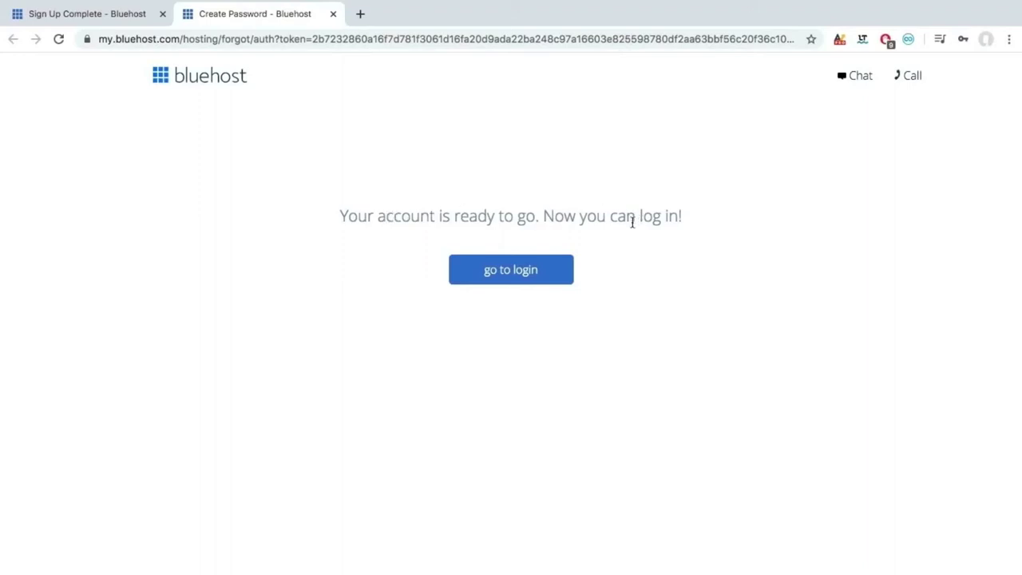
left_click(515, 274)
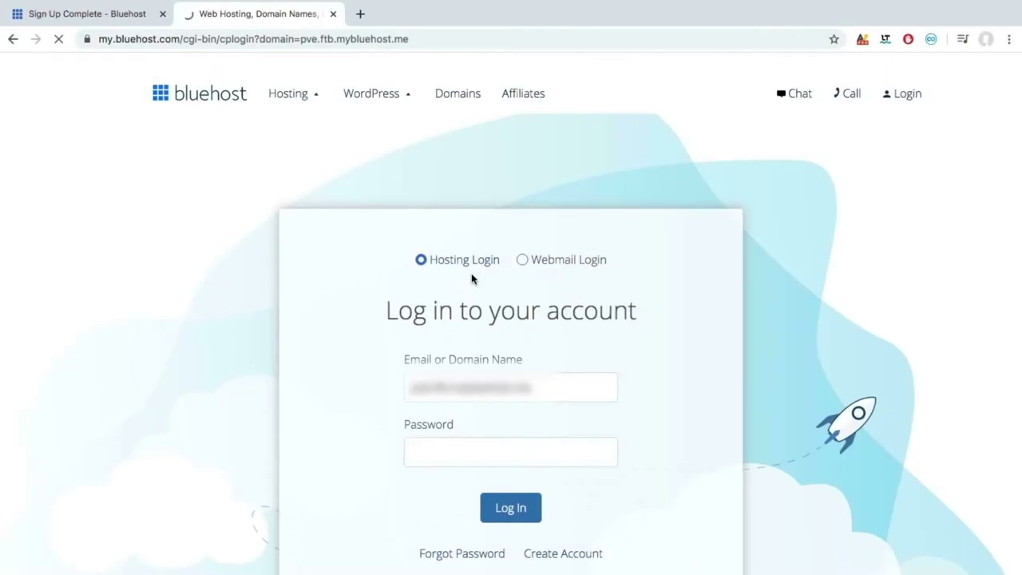
Sign in to the Bluehost hosting account with the account password.
left_click(494, 449)
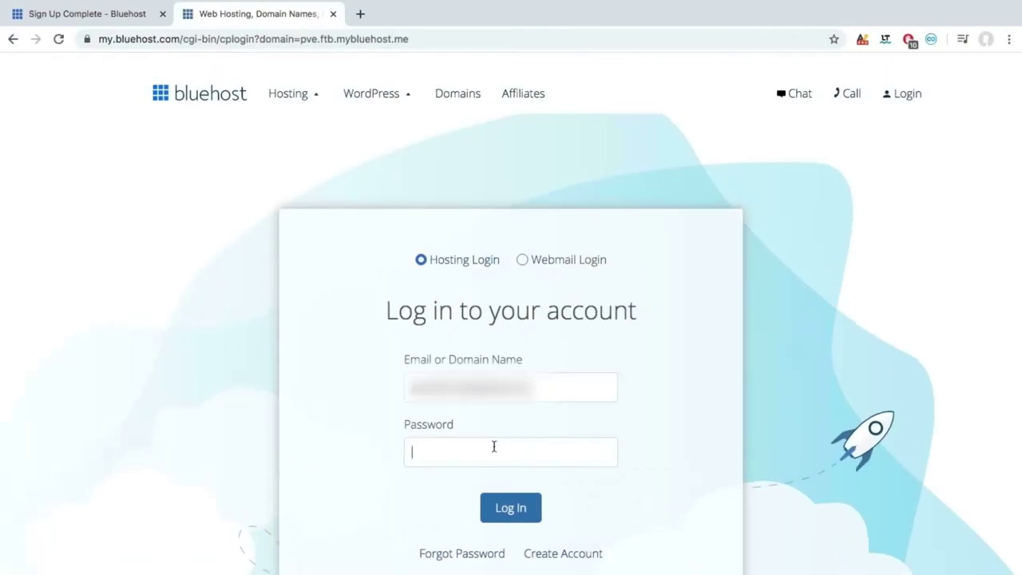
type("***")
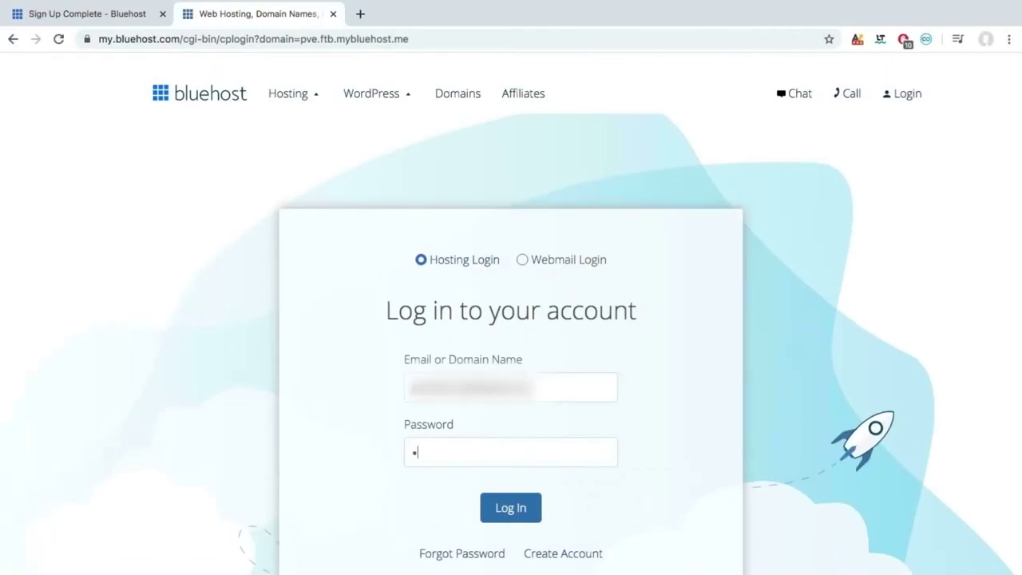
type("*****")
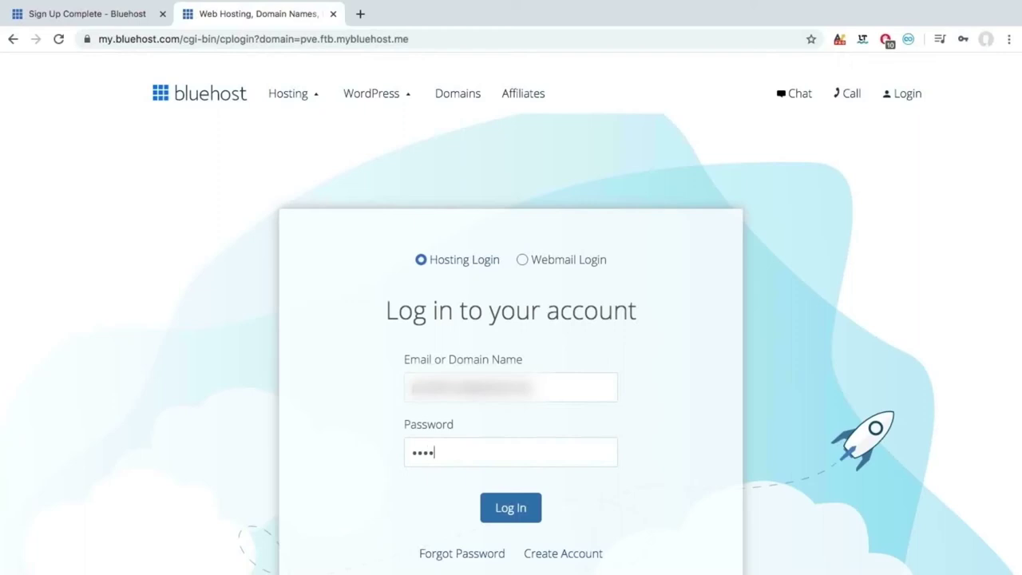
type("**")
left_click(509, 509)
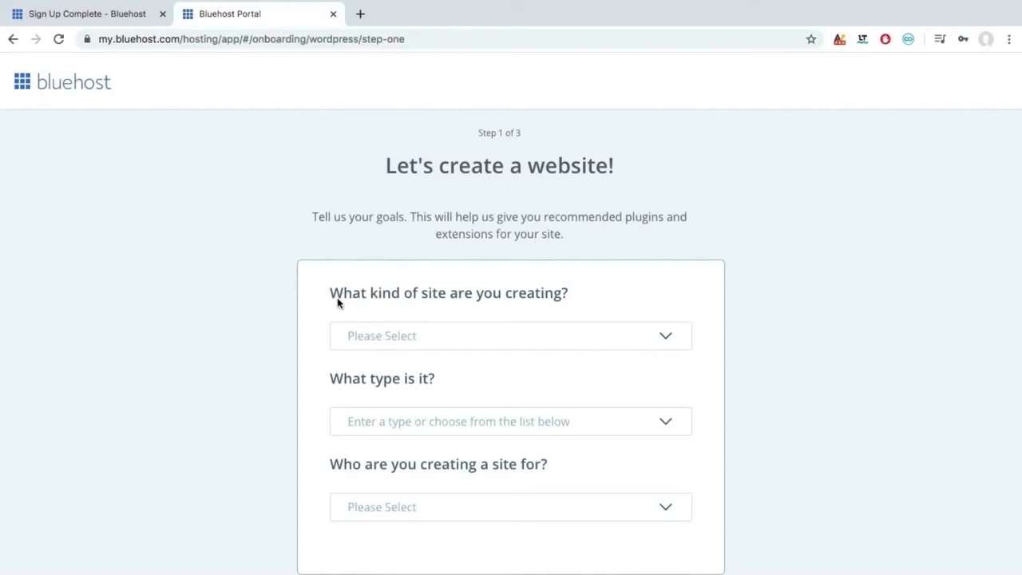
Choose Business as the kind of site in the questionnaire.
left_click(468, 335)
left_click(467, 335)
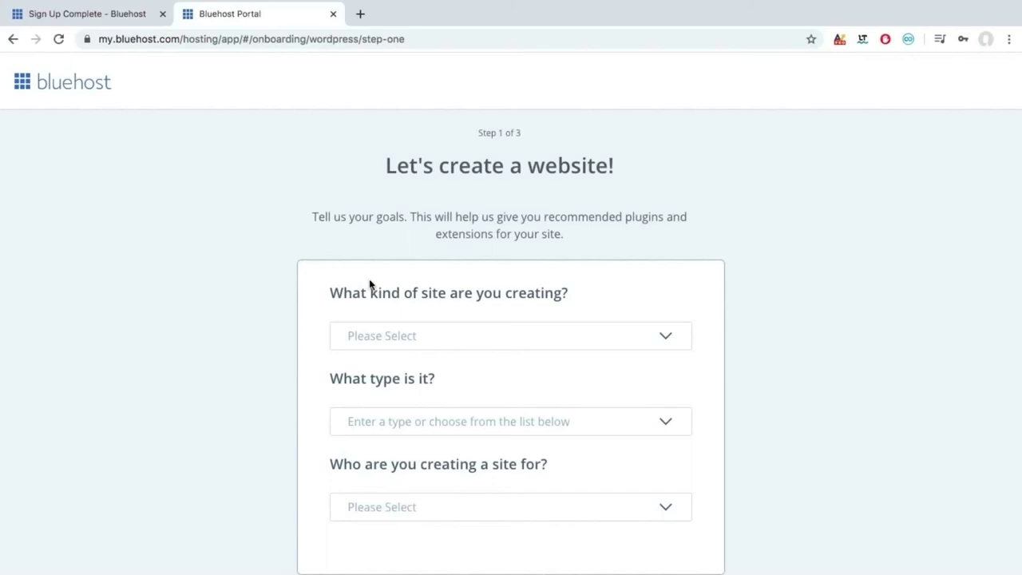
left_click(516, 331)
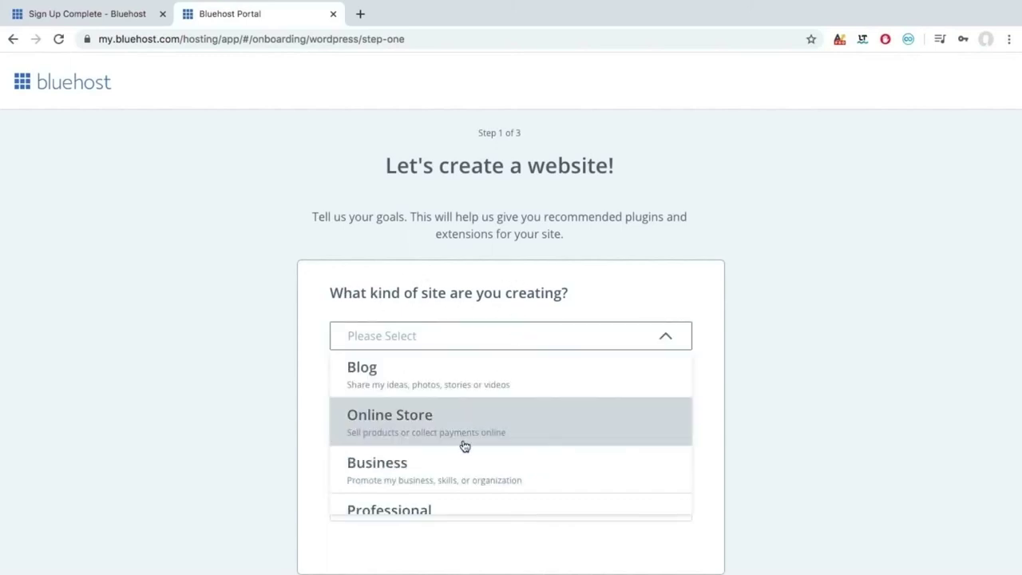
scroll(464, 445, "down", 1)
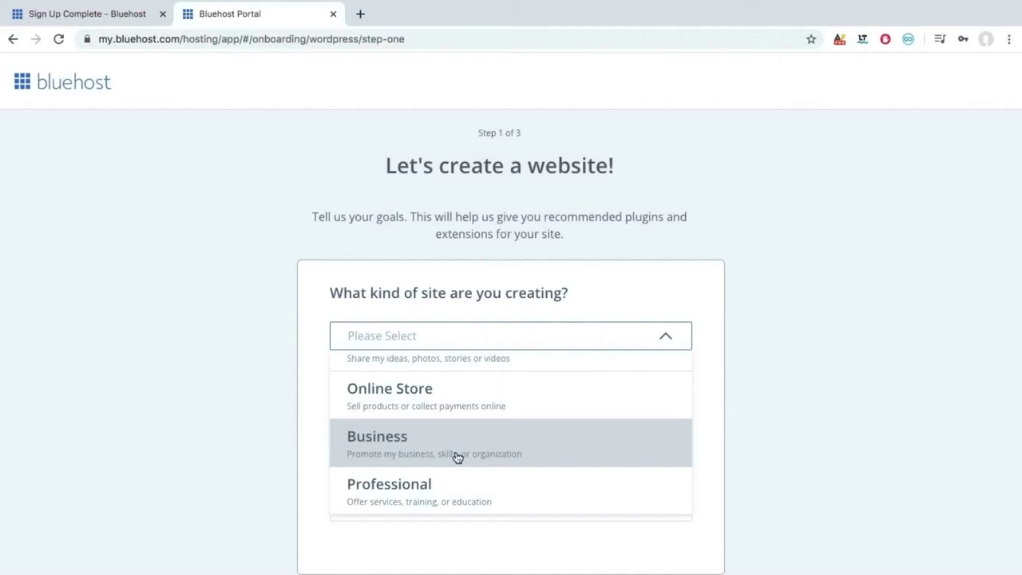
scroll(431, 447, "up", 1)
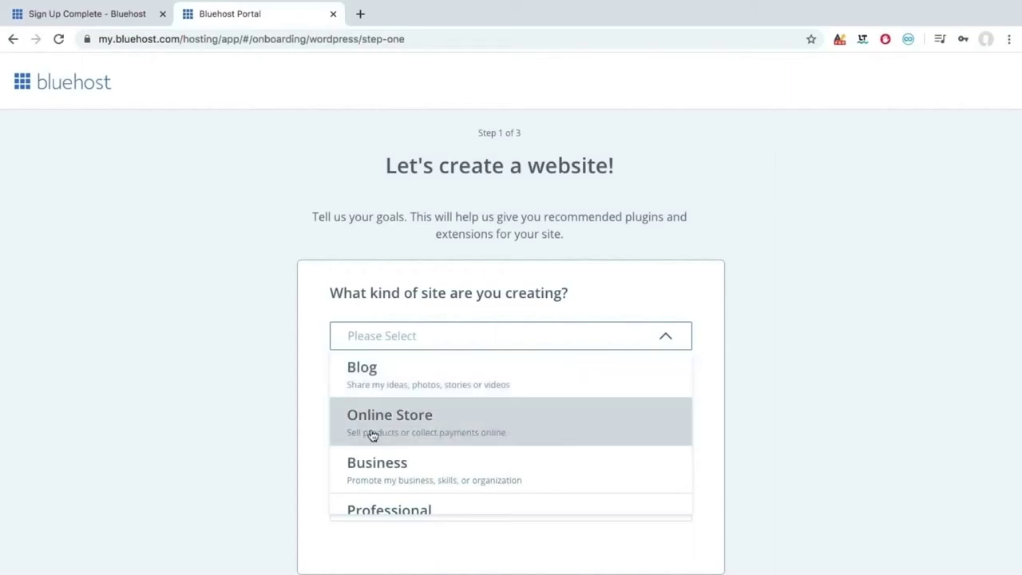
left_click(372, 468)
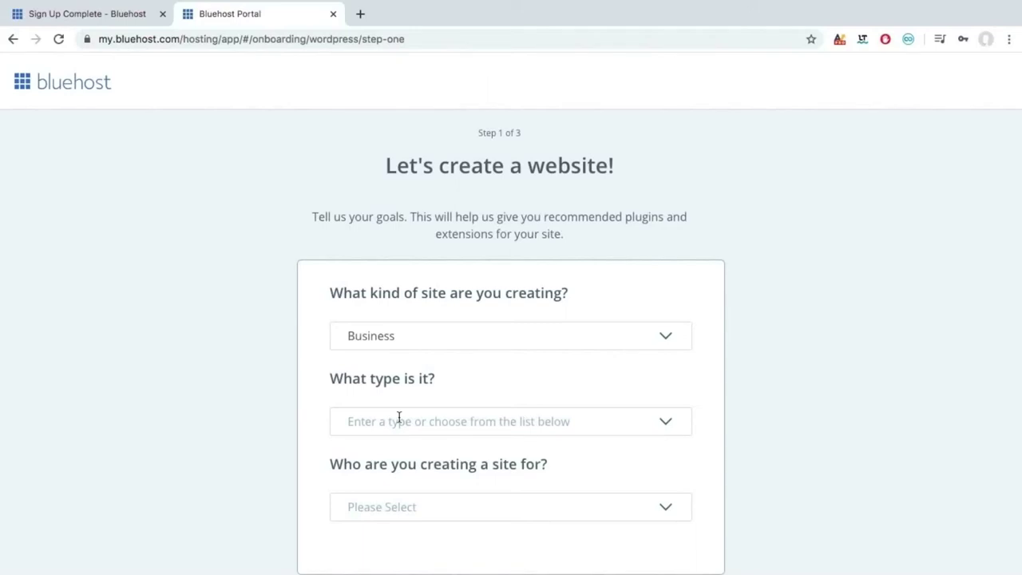
left_click(399, 418)
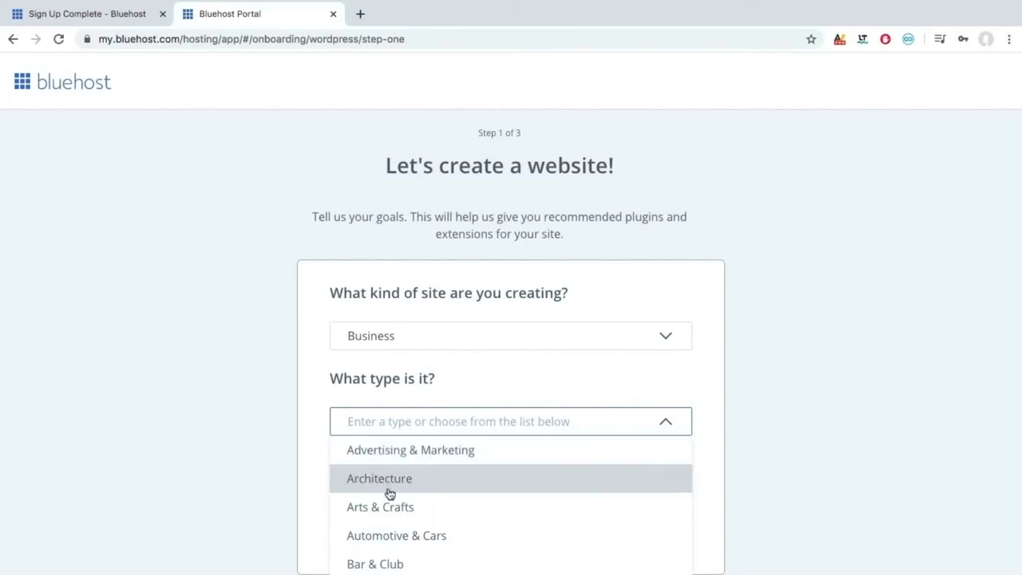
scroll(404, 534, "down", 1)
scroll(404, 533, "down", 5)
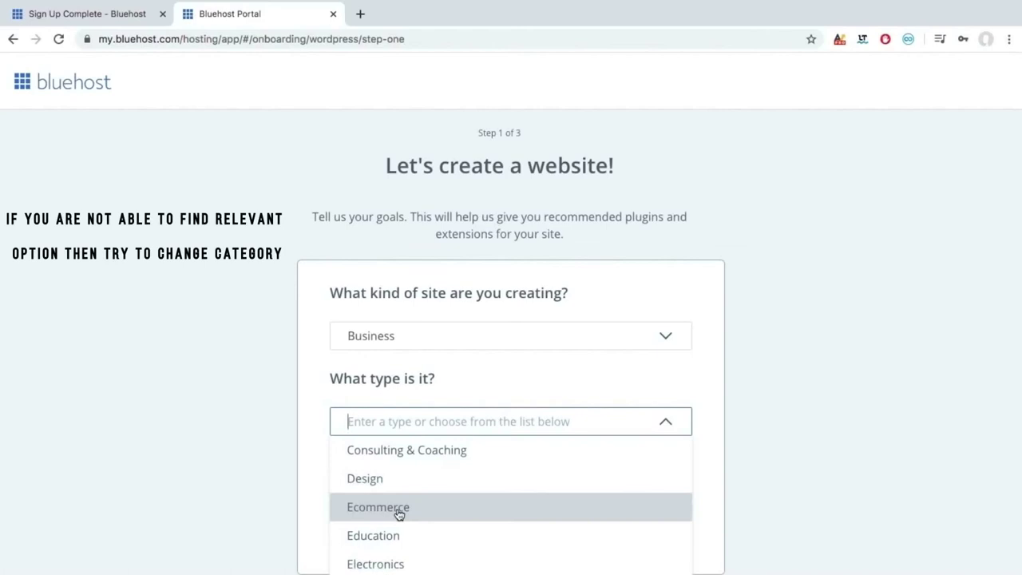
scroll(399, 514, "down", 4)
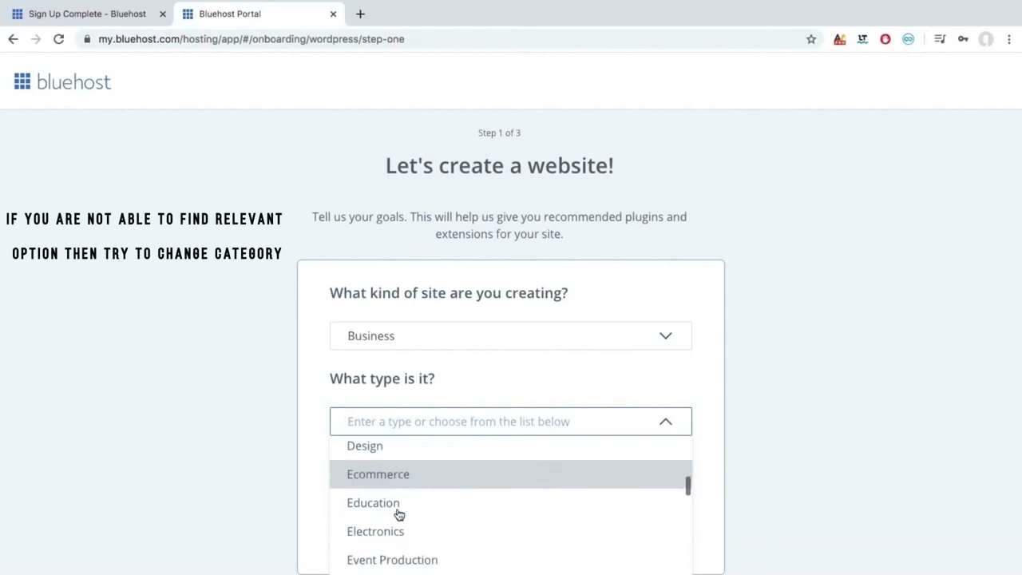
scroll(399, 514, "down", 10)
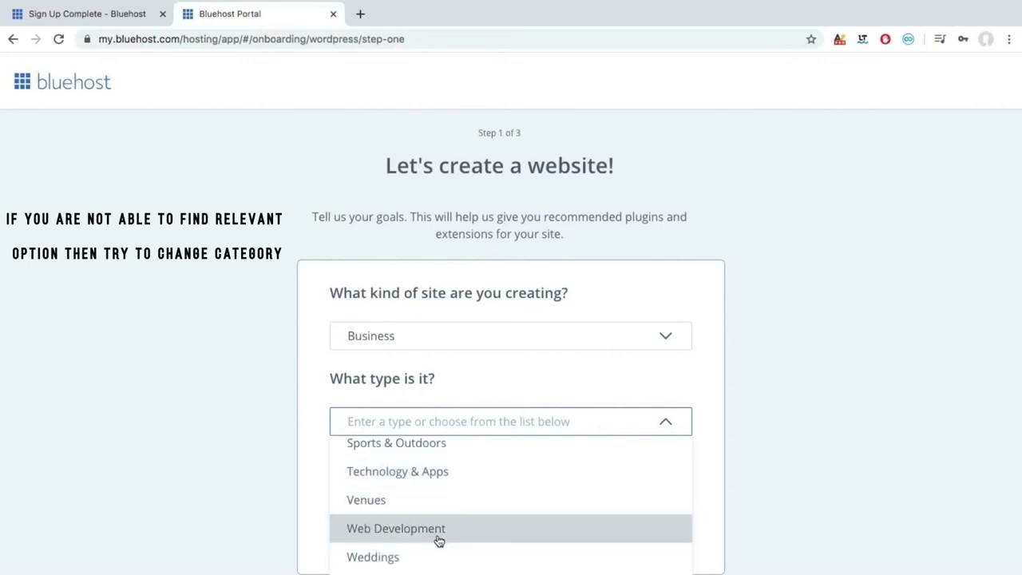
scroll(438, 541, "up", 5)
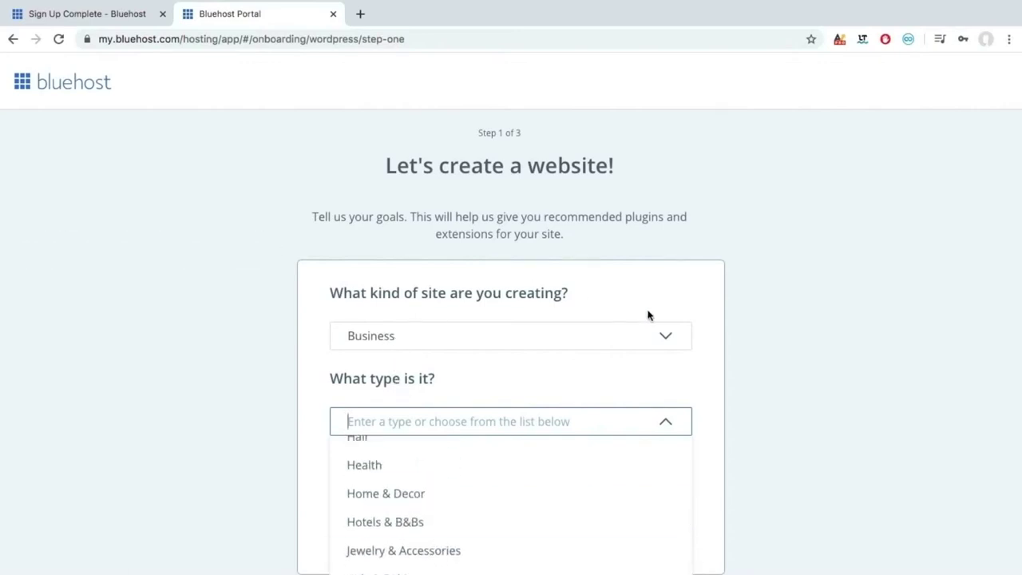
left_click(662, 332)
scroll(468, 485, "down", 1)
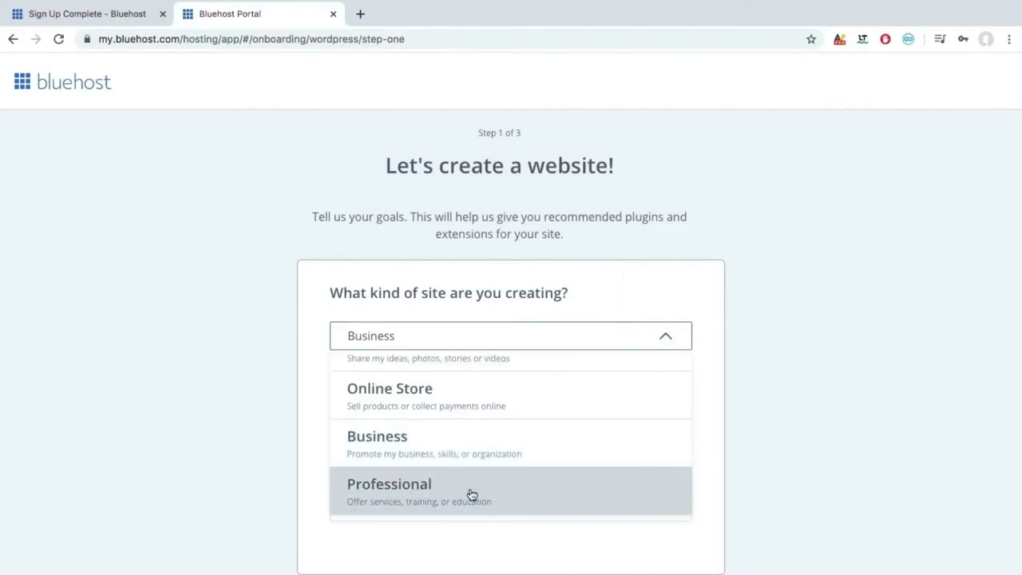
left_click(313, 420)
Set the site type to Photography and mark the site as being for a client.
left_click(361, 418)
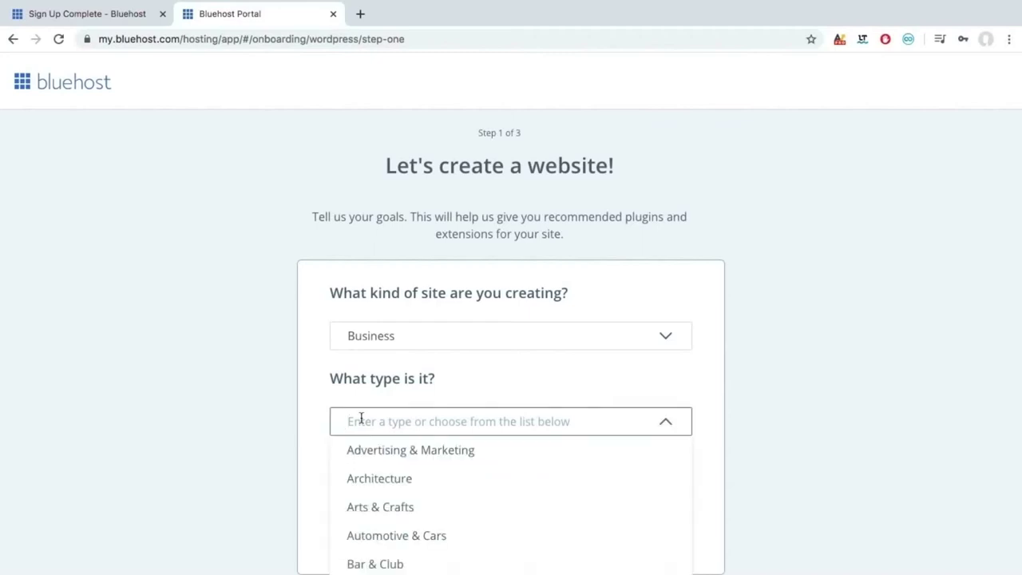
scroll(383, 501, "down", 5)
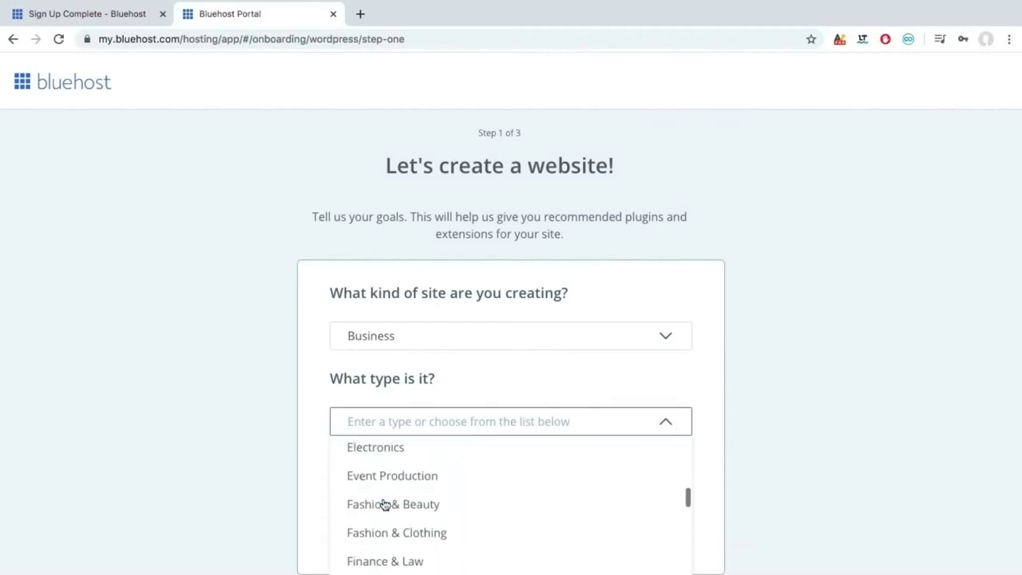
scroll(391, 527, "down", 5)
type("ph")
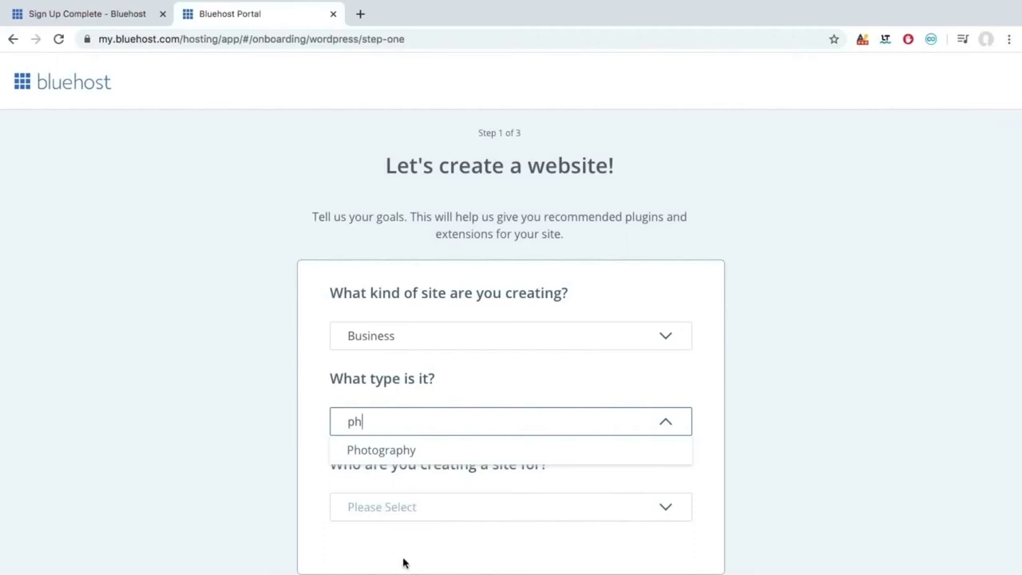
left_click(374, 452)
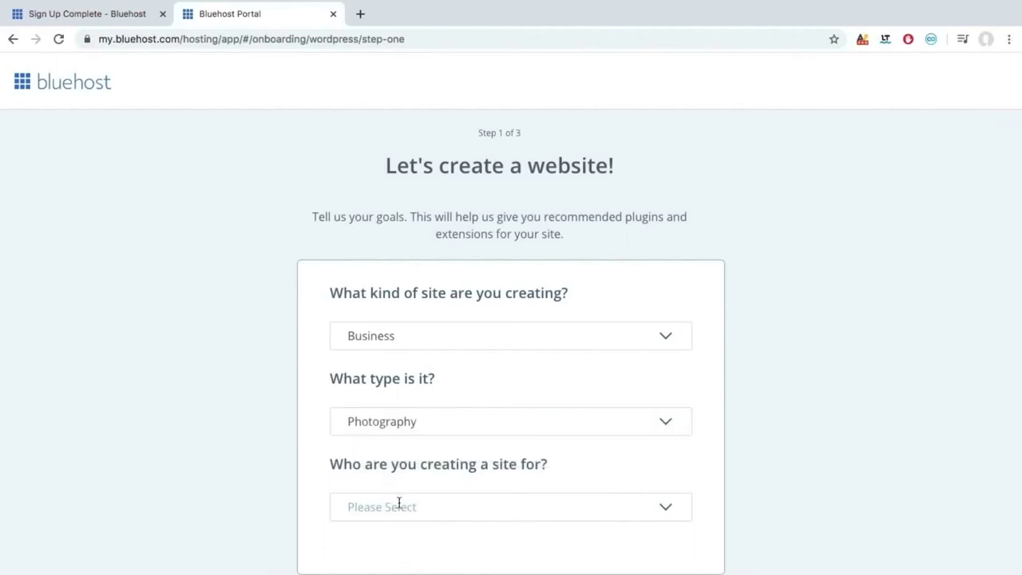
scroll(351, 501, "down", 1)
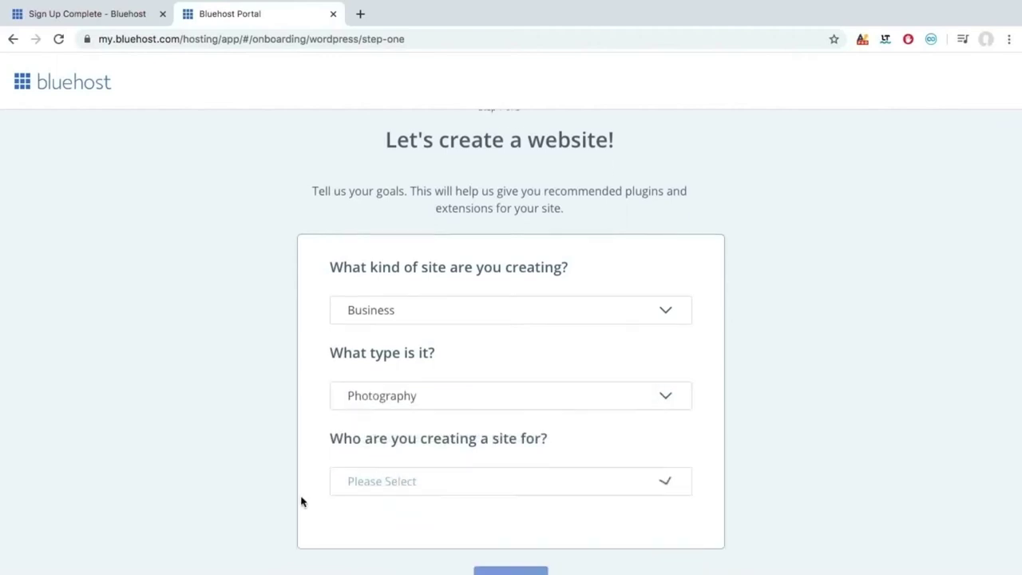
left_click(349, 484)
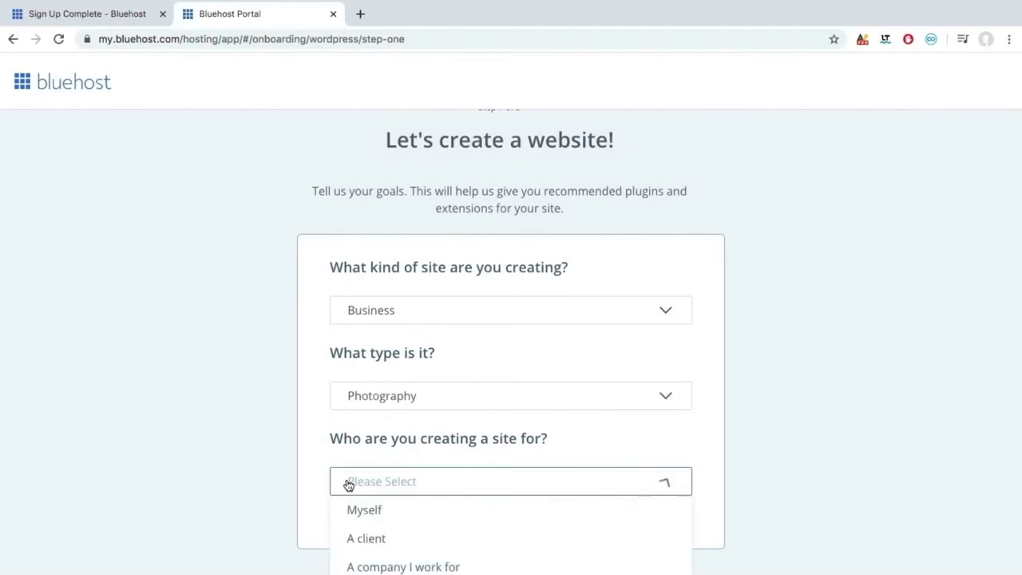
left_click(408, 538)
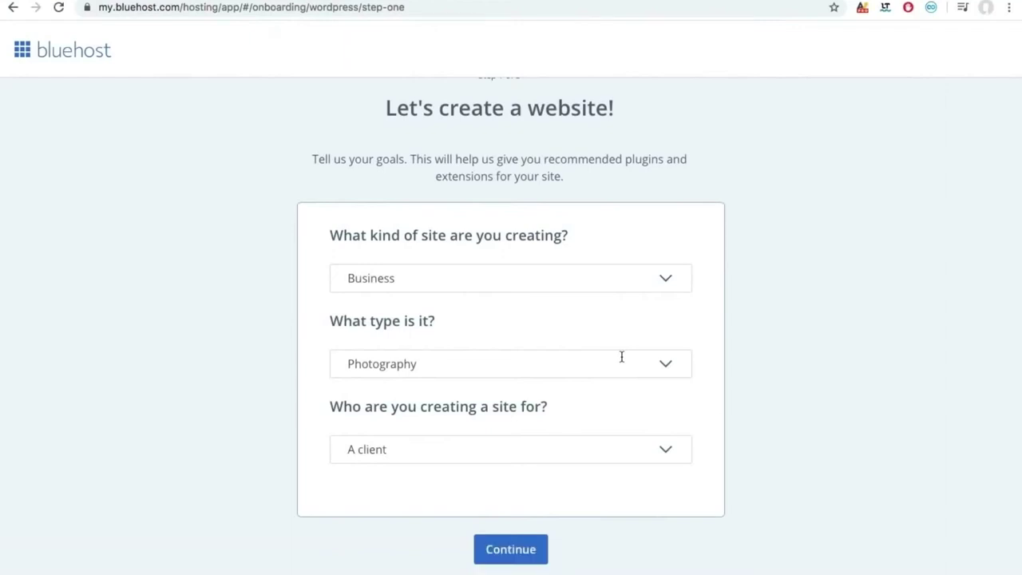
Continue past the questionnaire, skip the site name and tagline, and pick the Astra theme.
left_click(527, 557)
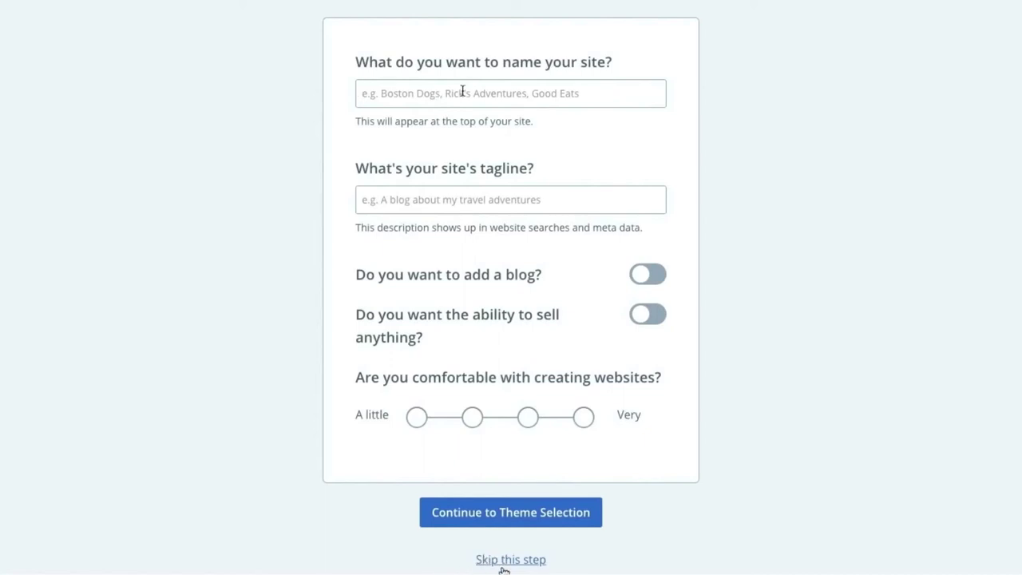
left_click(506, 561)
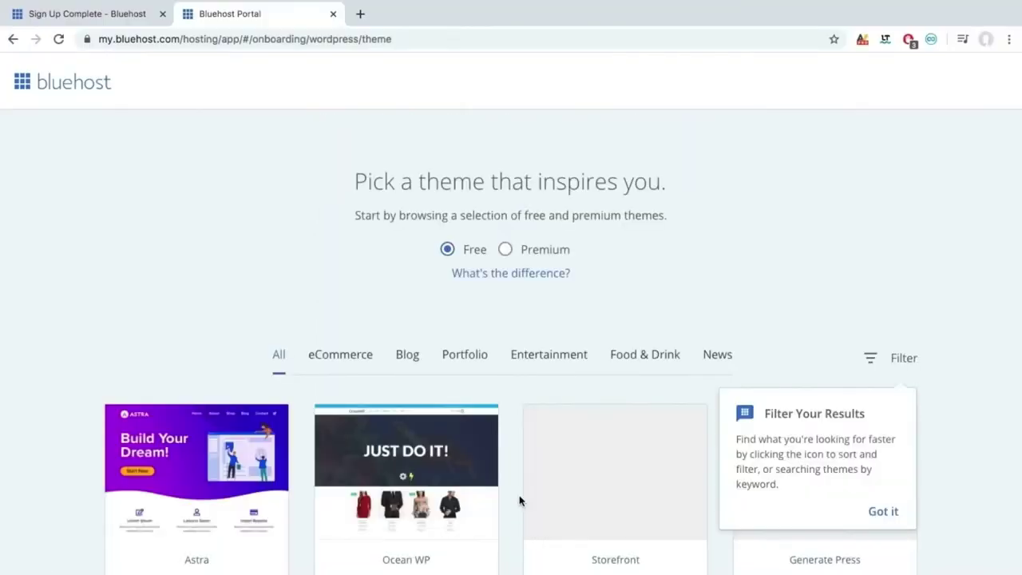
mouse_move(248, 477)
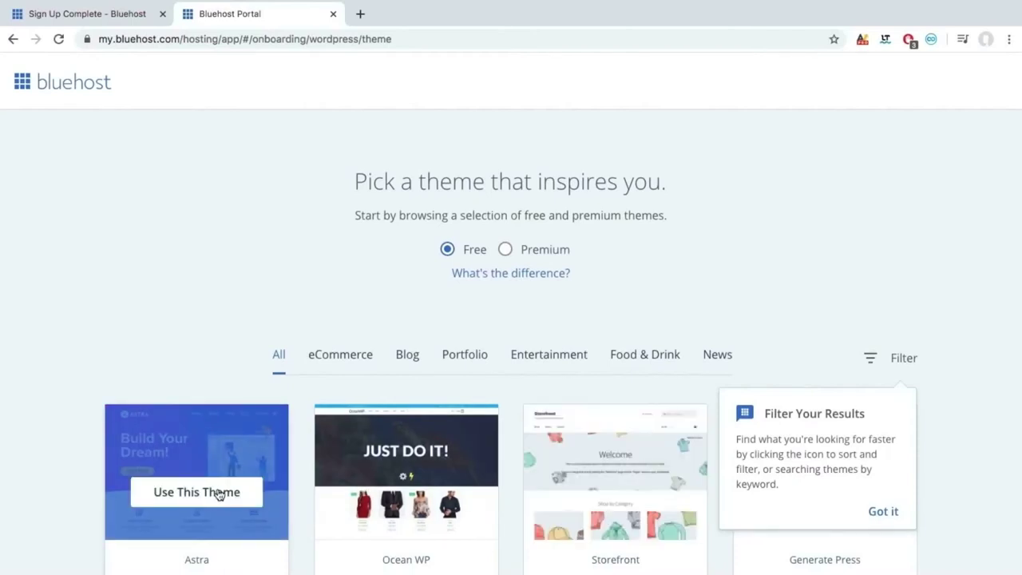
left_click(217, 493)
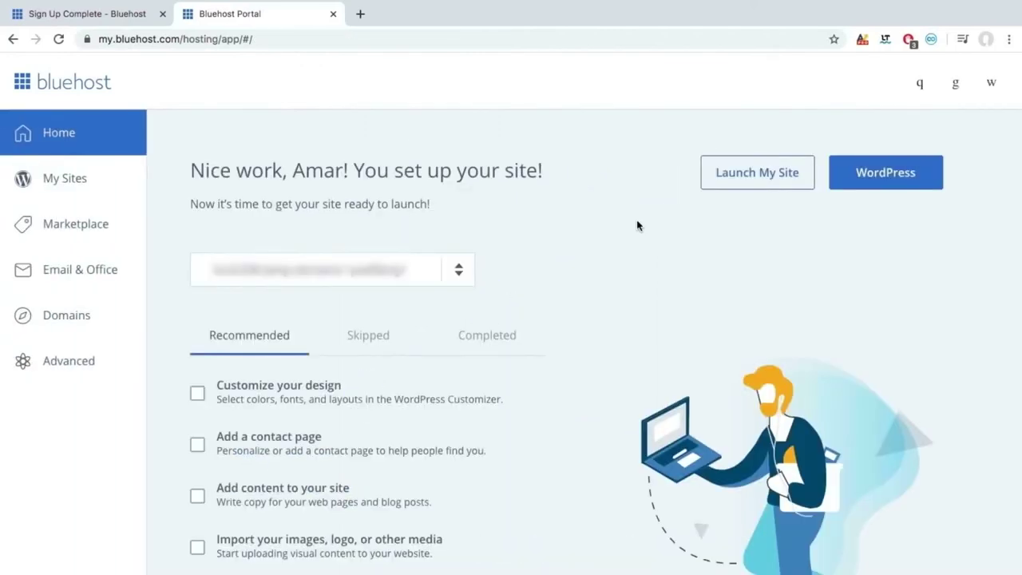
Open wp-admin in a new tab using the WordPress button on Bluehost Home.
left_click(867, 186)
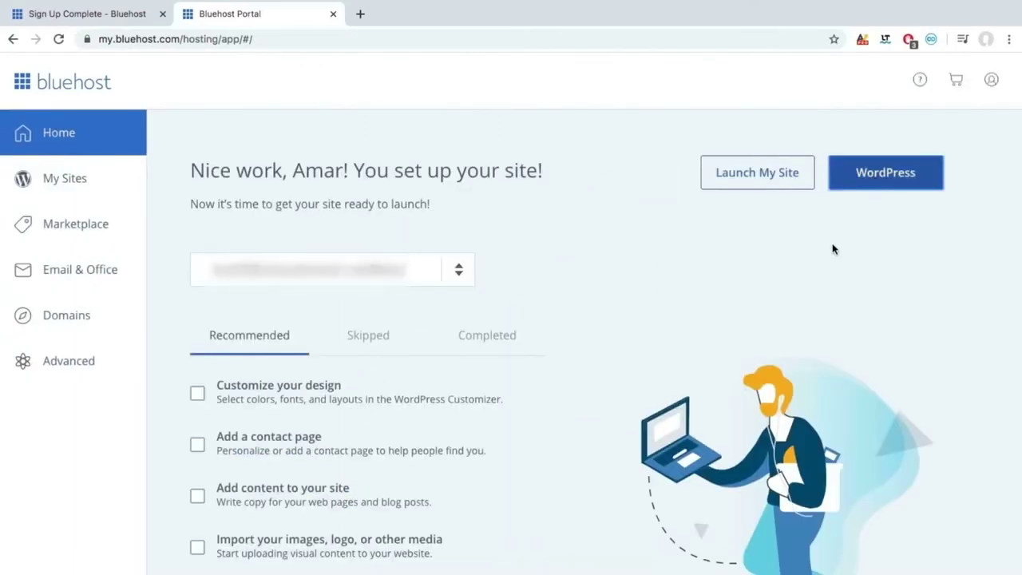
left_click(867, 173)
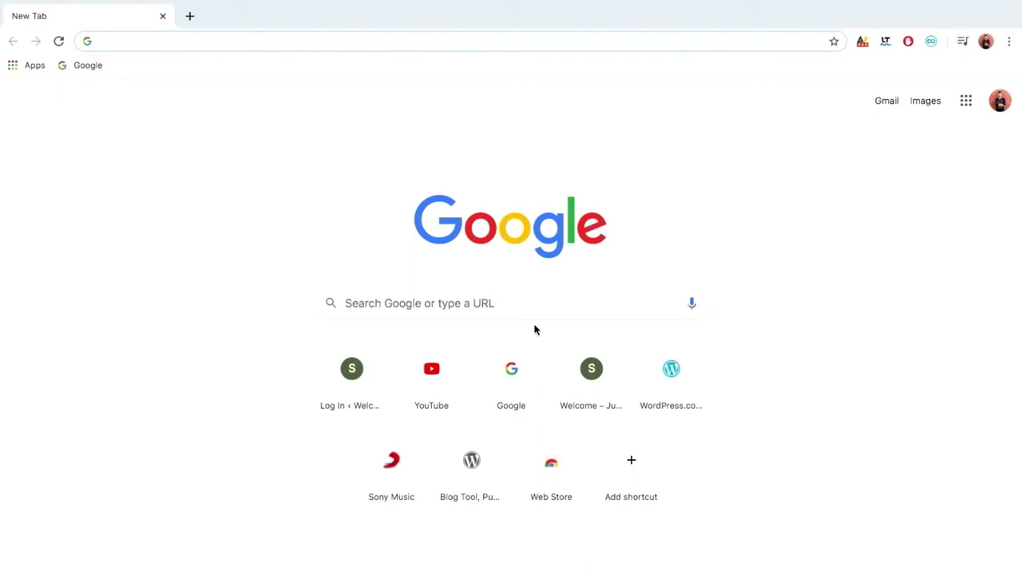
Load scoolex.com/wp-admin from the Chrome address bar.
type("scoolex.com")
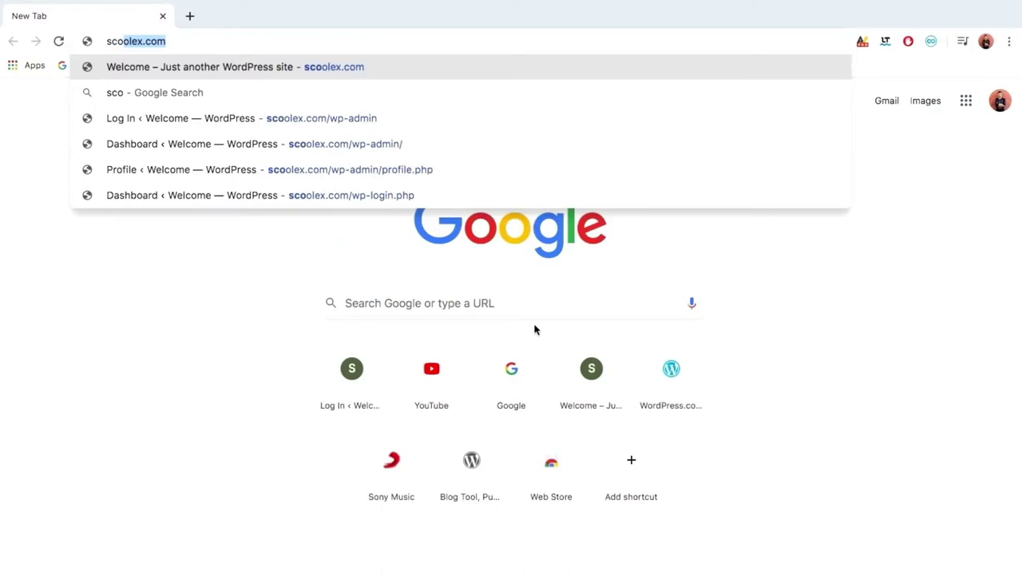
key("Right")
type("/")
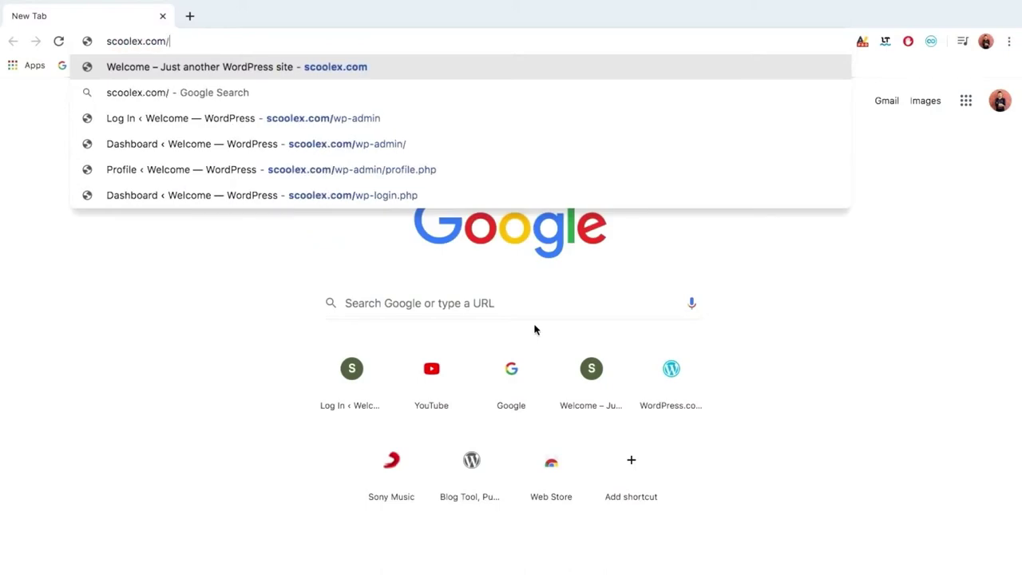
type("wp-adm")
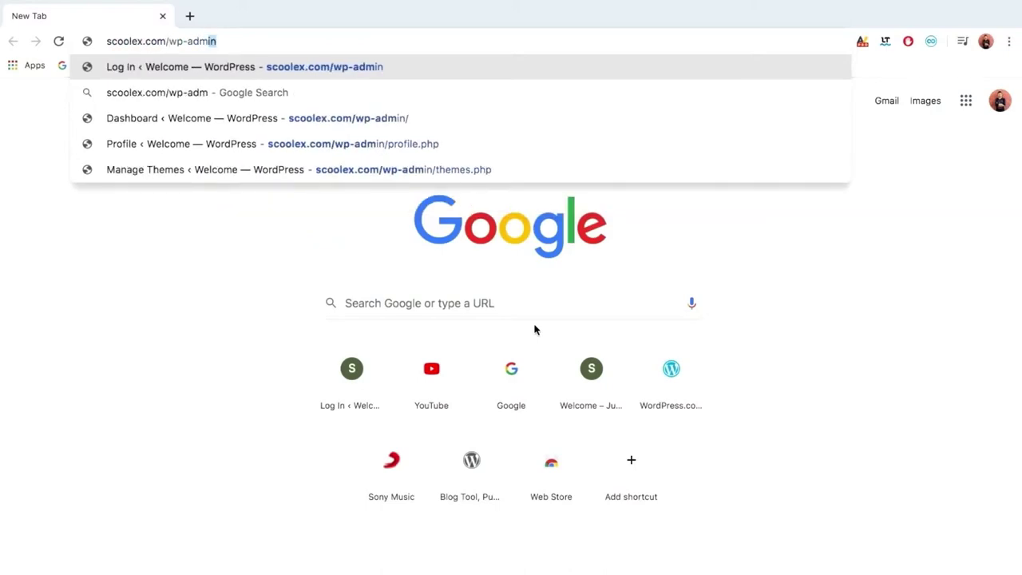
type("in")
key("Return")
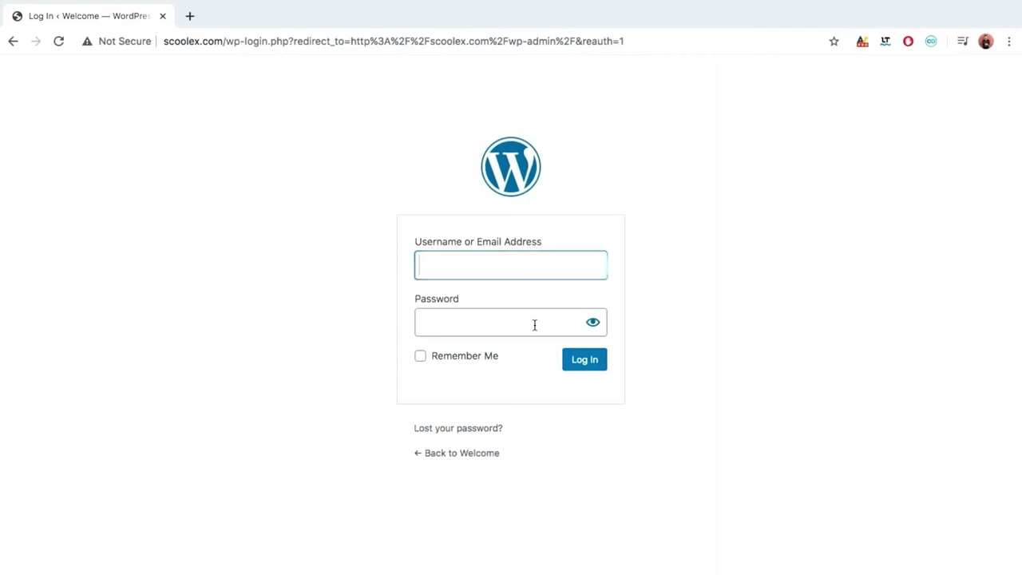
Log in with the saved email as username and the account password.
type("admin")
key("Down")
key("Down")
key("Up")
key("Return")
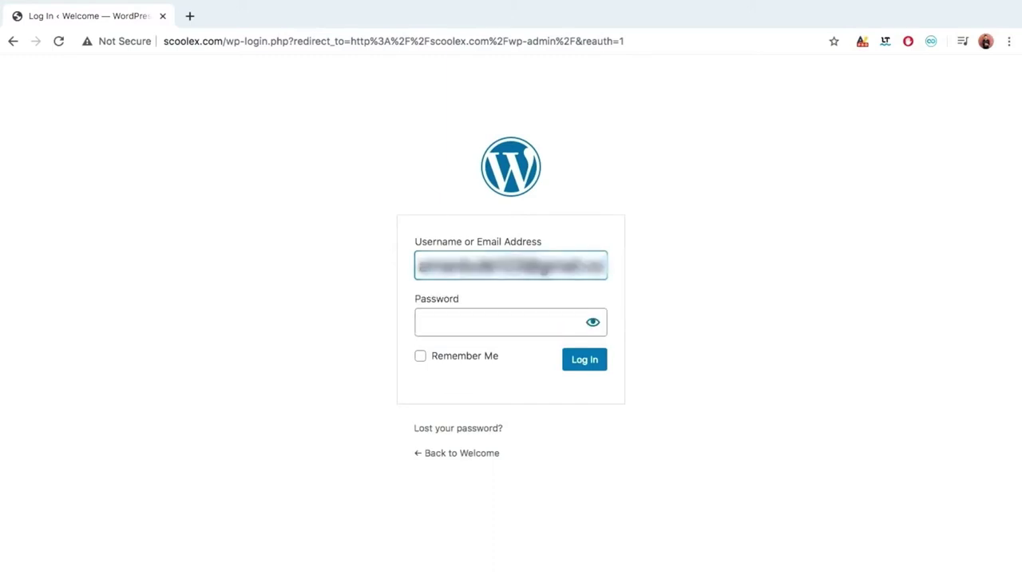
left_click(495, 321)
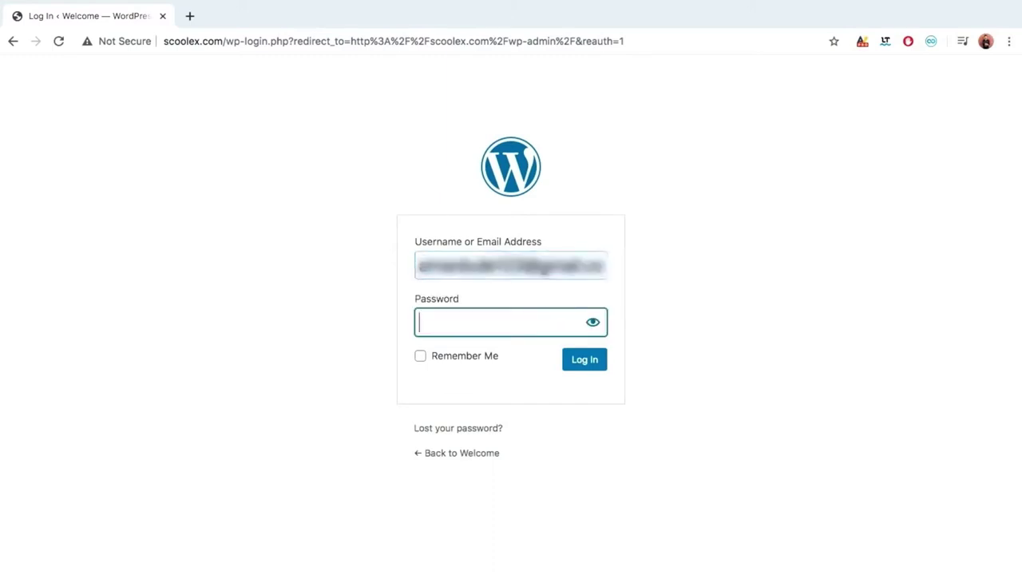
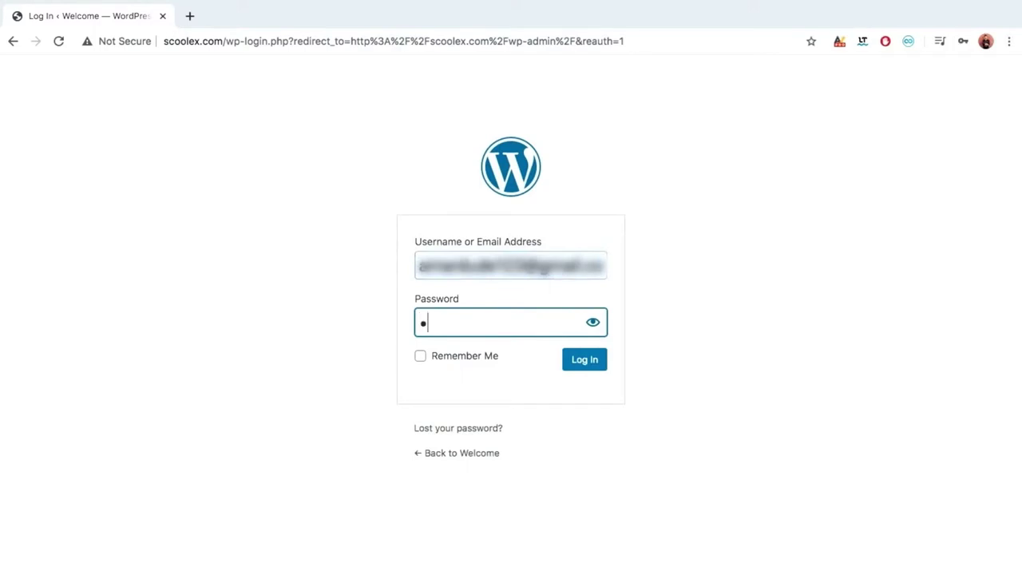
left_click(585, 361)
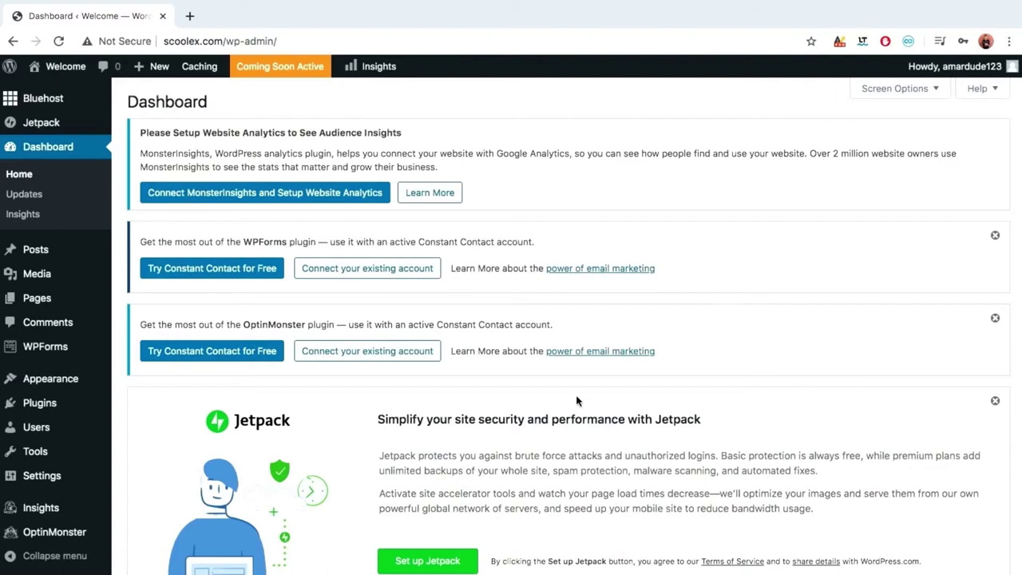
Bulk-trash the Privacy Policy and Sample Page pages from the Pages list.
left_click(44, 304)
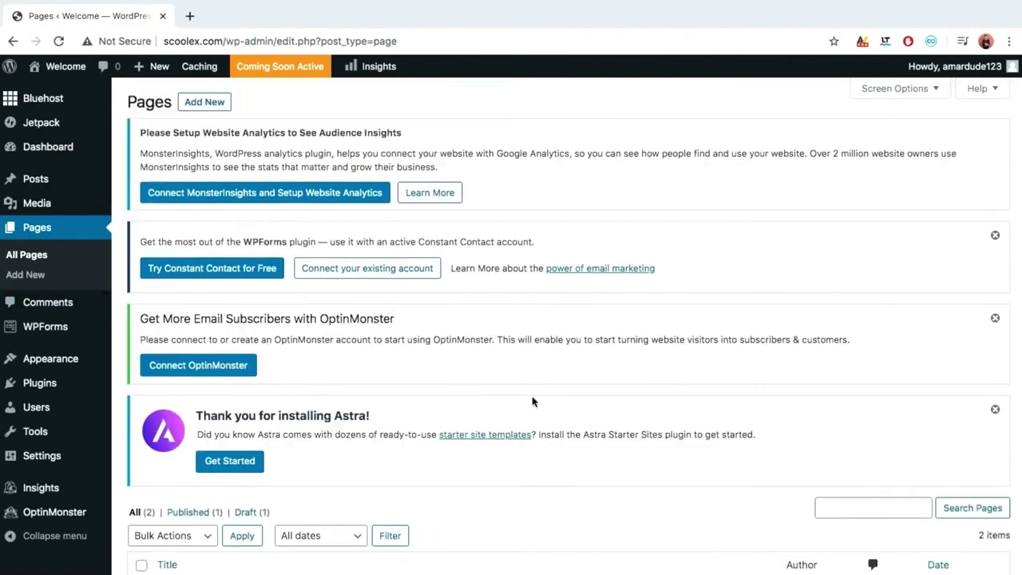
scroll(533, 402, "down", 3)
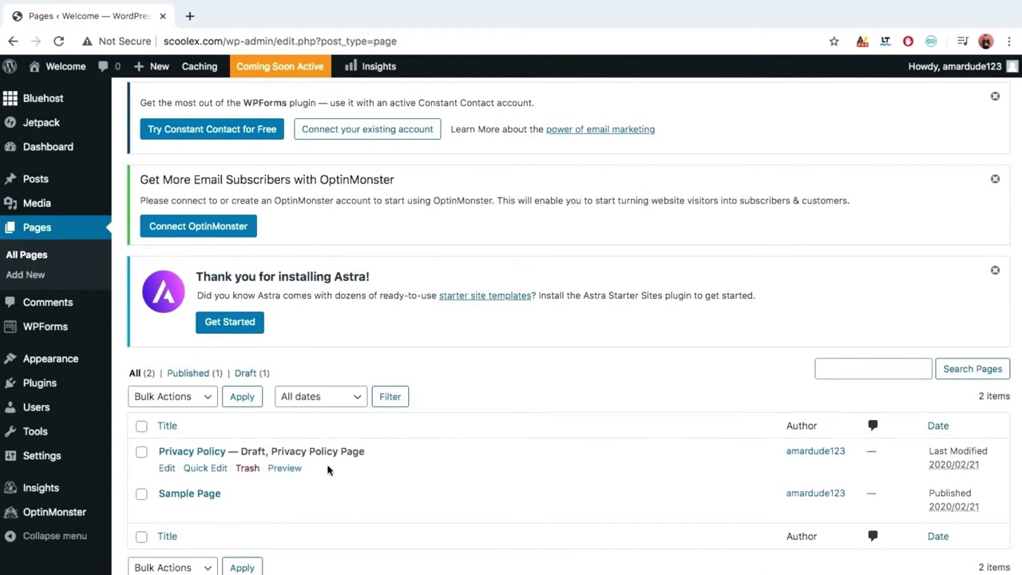
left_click(141, 452)
left_click(142, 495)
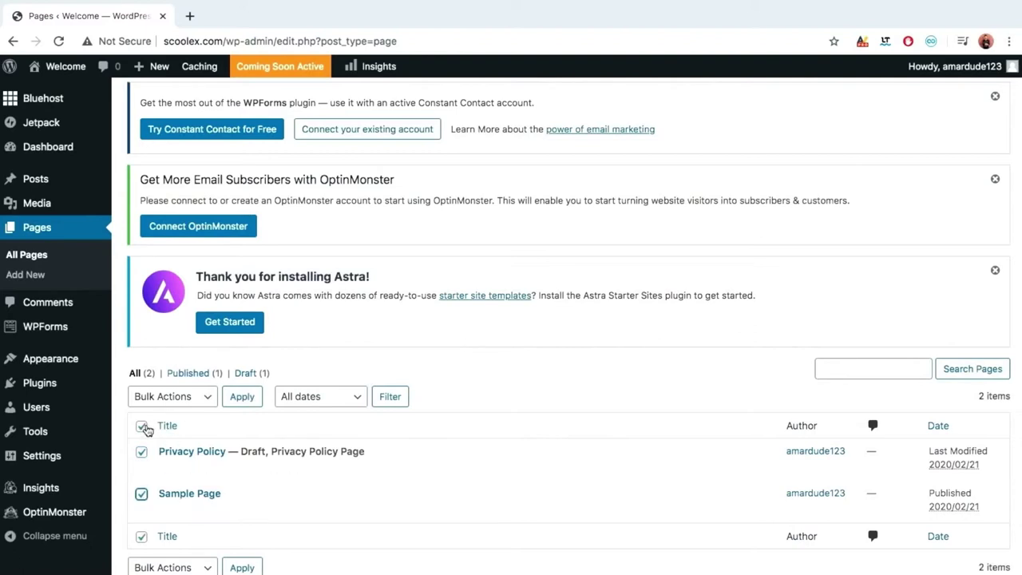
left_click(193, 397)
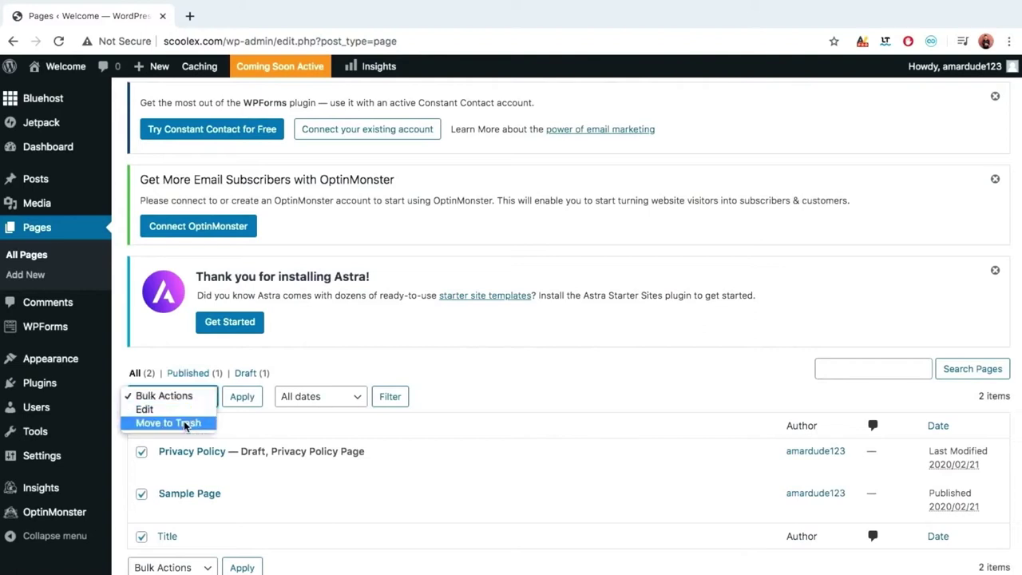
left_click(185, 424)
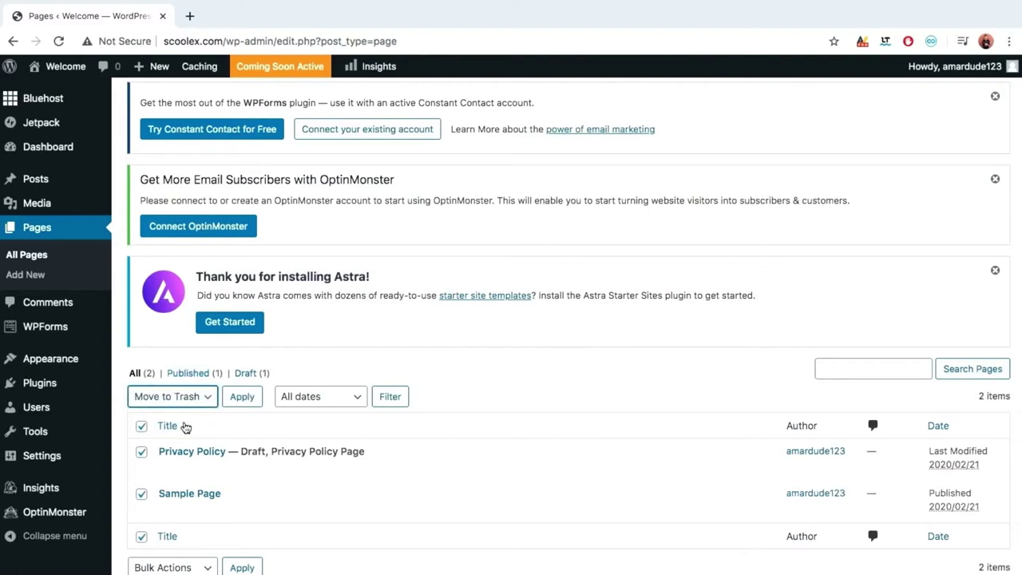
left_click(234, 399)
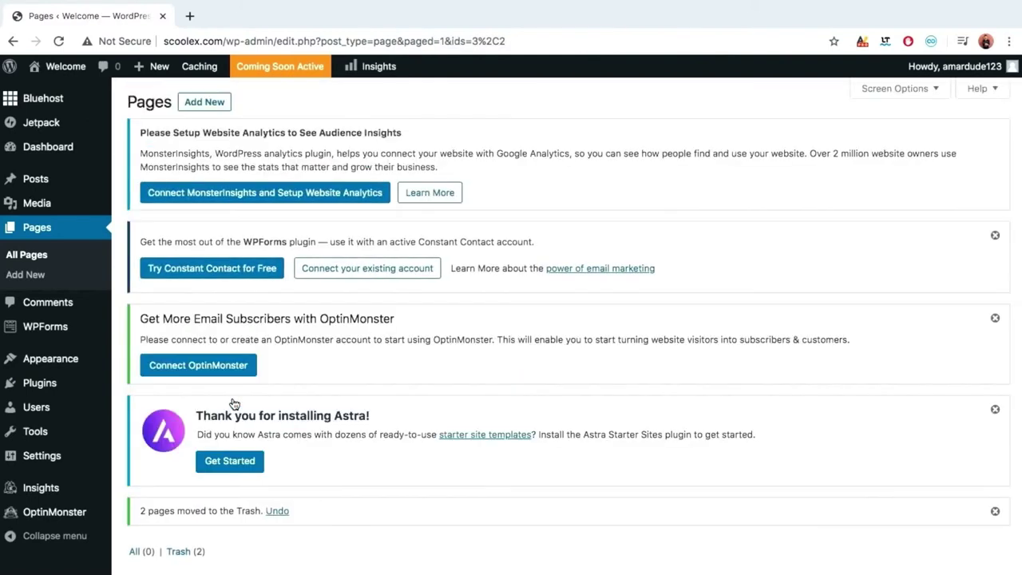
scroll(404, 456, "down", 3)
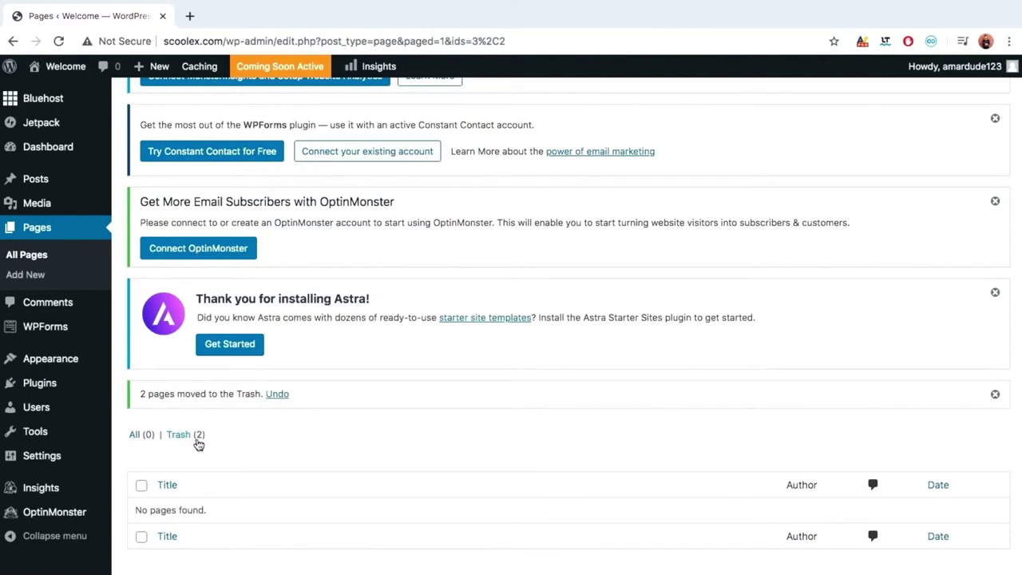
From Trash (2), permanently delete both pages with Bulk Actions, then go to Plugins.
left_click(180, 435)
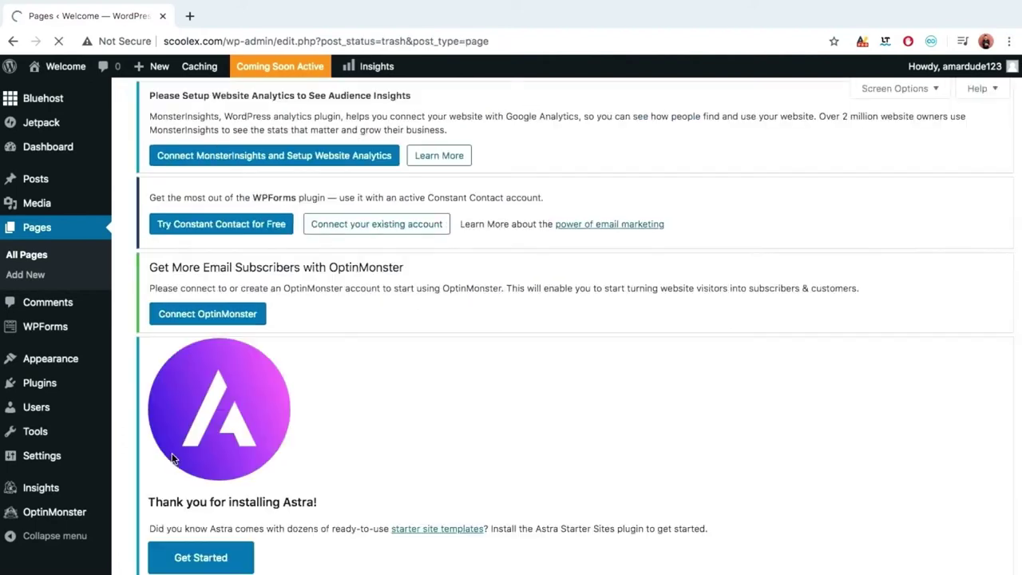
scroll(278, 400, "down", 1)
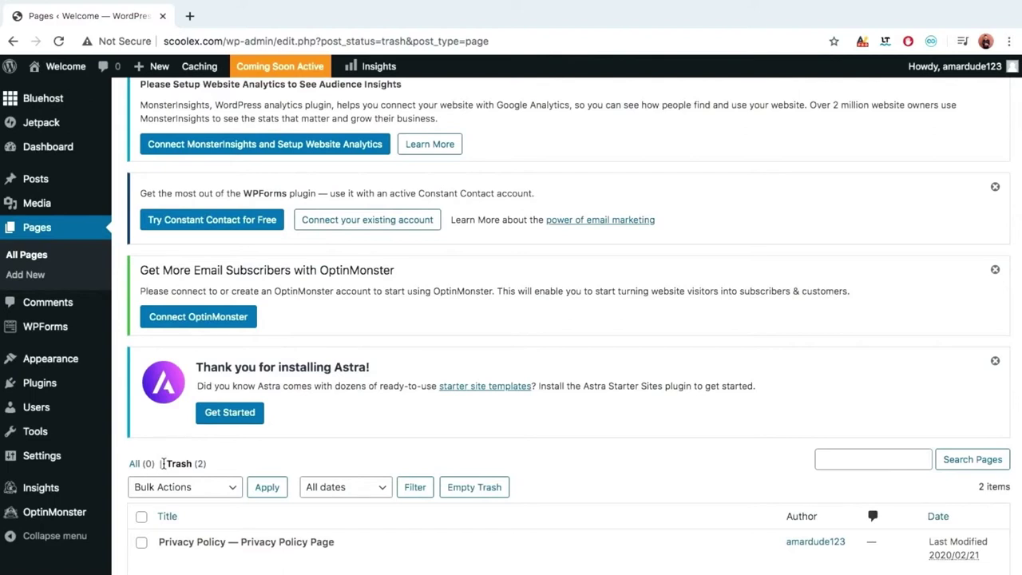
left_click(141, 517)
left_click(218, 494)
left_click(200, 513)
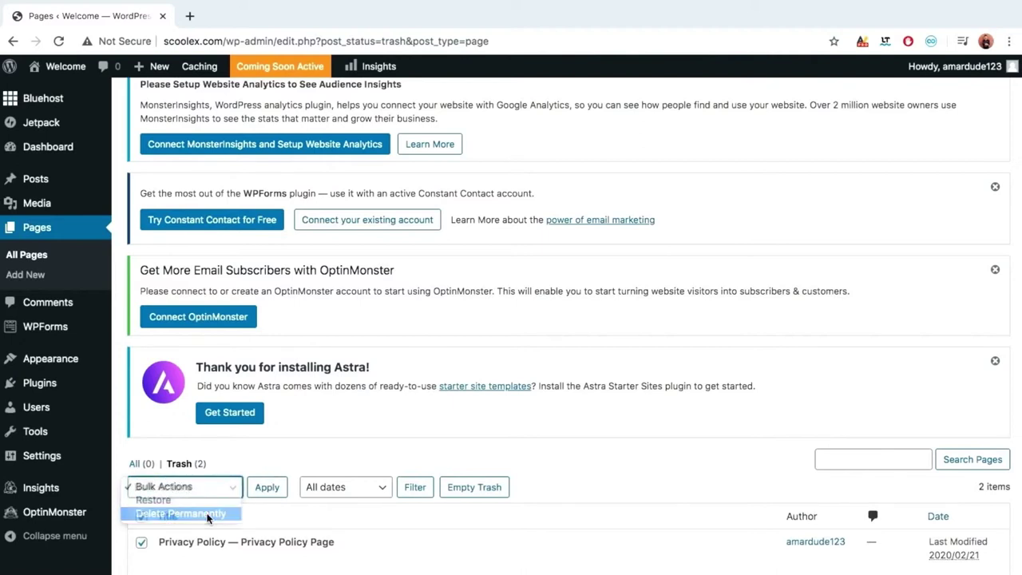
left_click(268, 496)
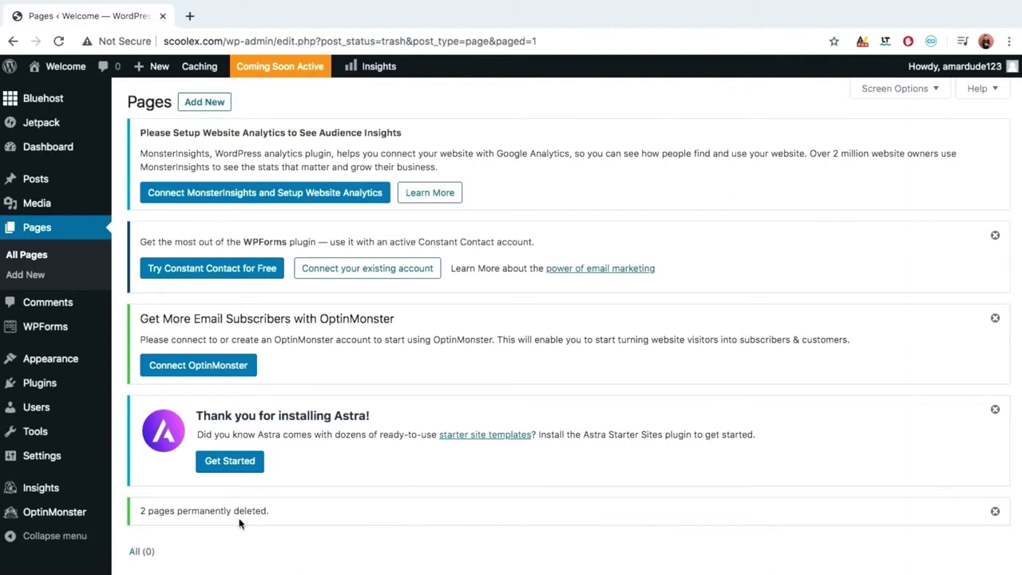
left_click(39, 384)
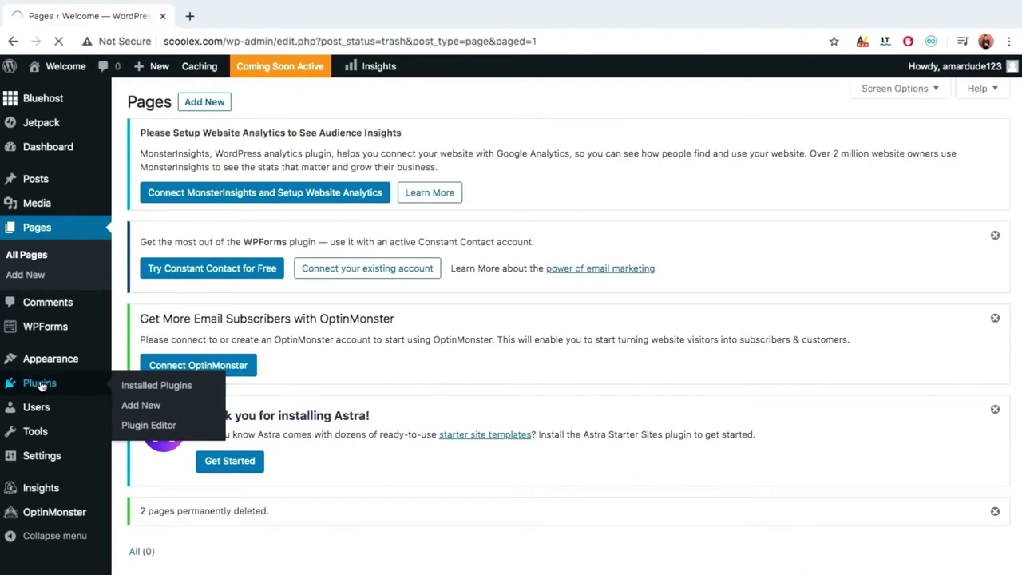
Scroll through the Installed Plugins list of 7 plugins, including Akismet Anti-Spam and Hello Dolly.
scroll(332, 427, "down", 1)
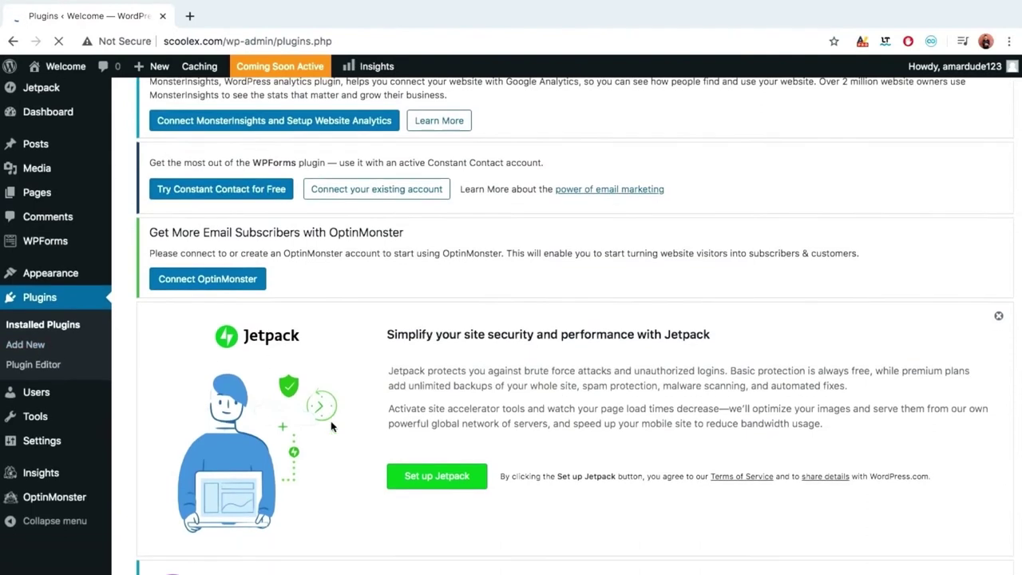
scroll(331, 427, "down", 10)
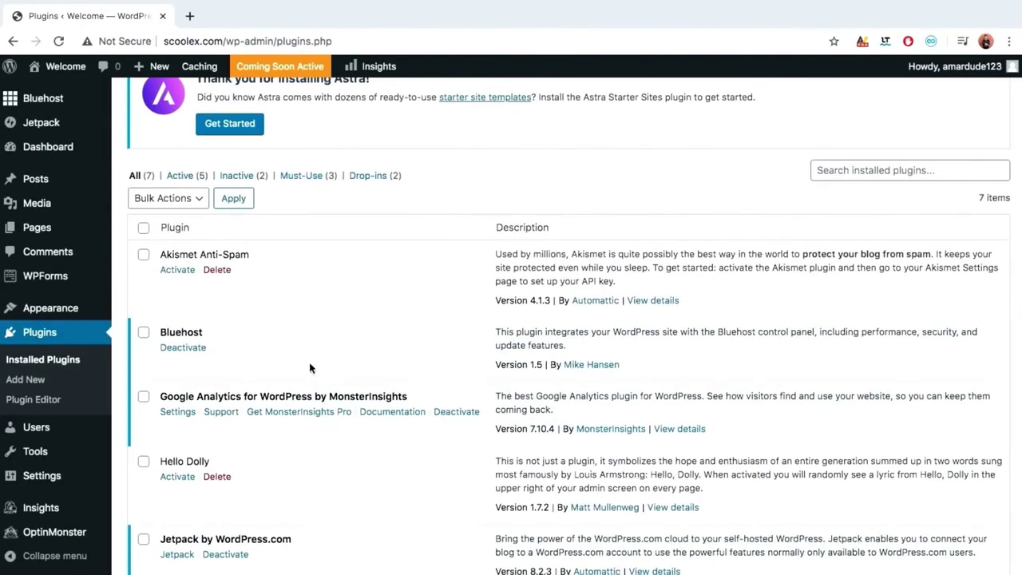
scroll(310, 367, "down", 1)
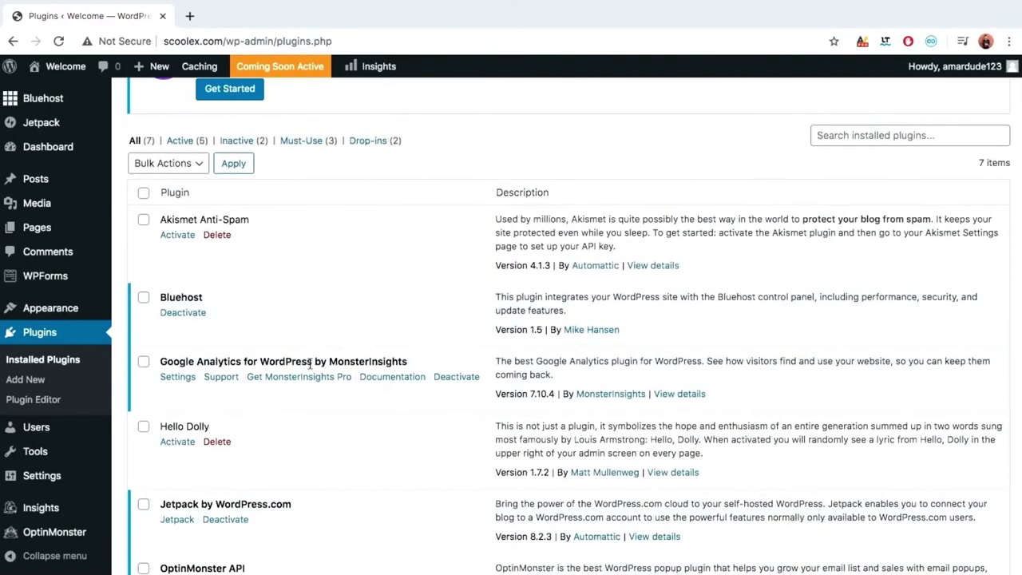
scroll(291, 355, "down", 4)
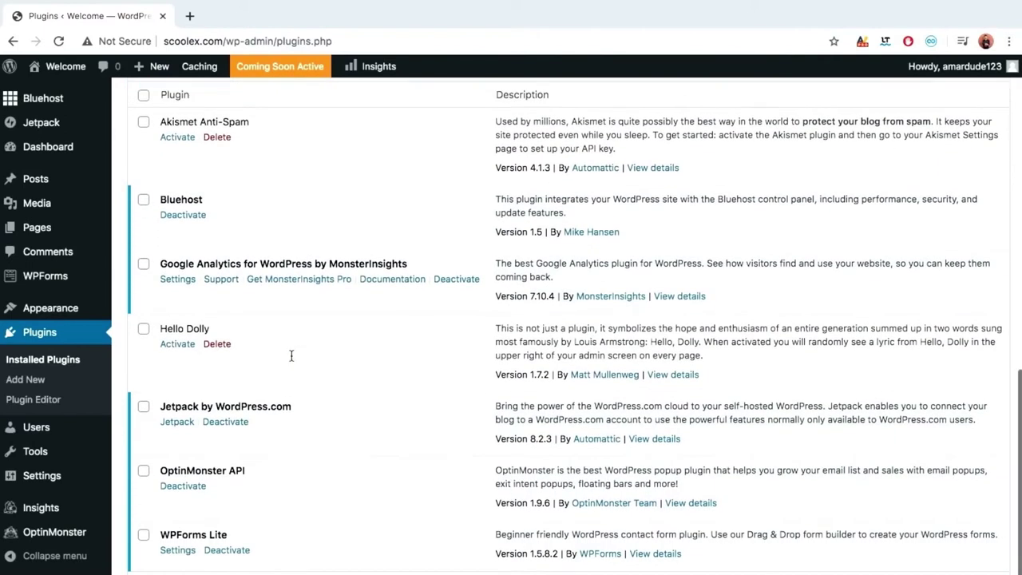
scroll(279, 345, "up", 4)
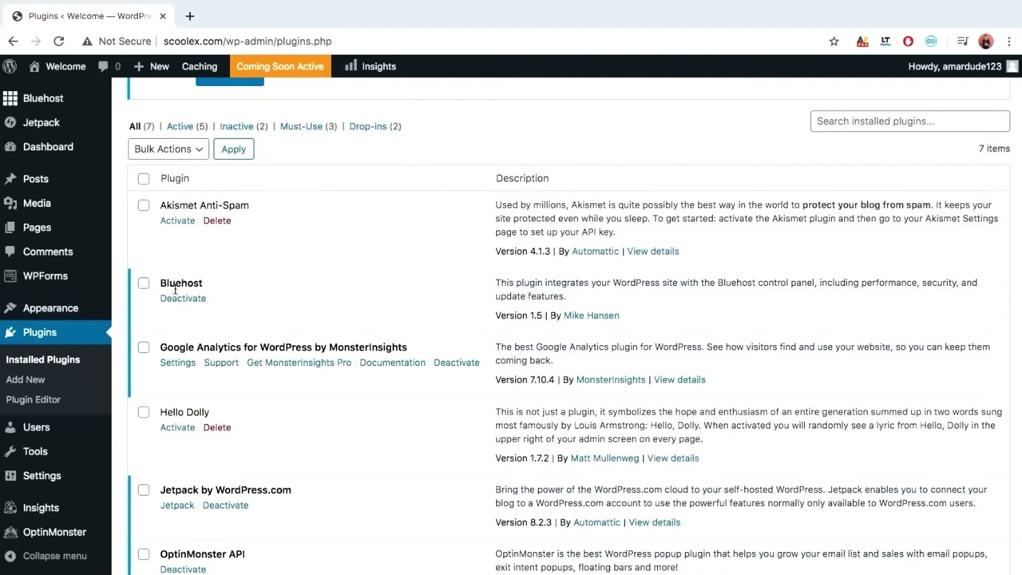
scroll(331, 320, "down", 1)
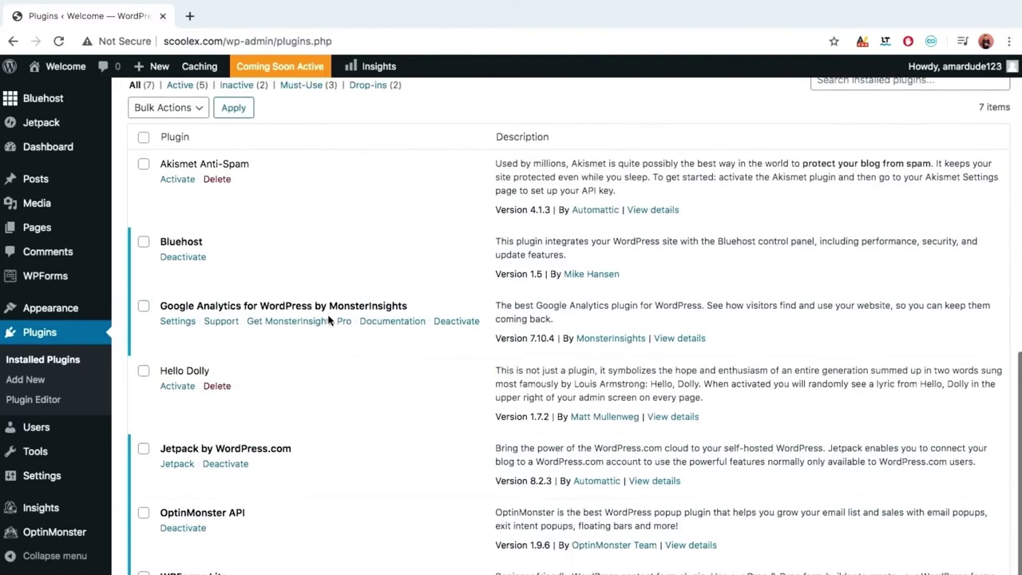
Tick Google Analytics, Hello Dolly, Jetpack, OptinMonster API and WPForms Lite in the plugin list.
left_click(143, 308)
left_click(144, 372)
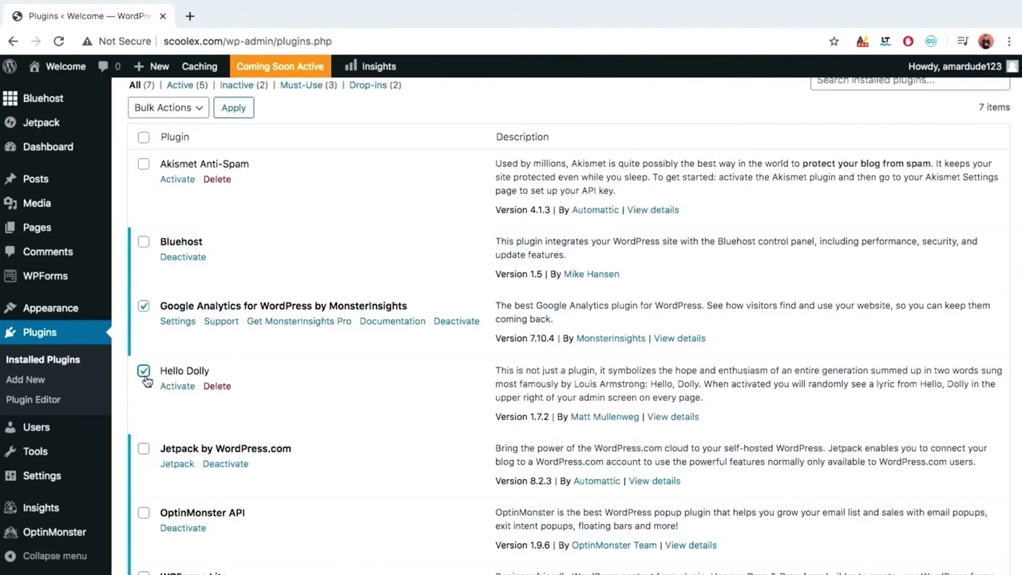
scroll(145, 375, "down", 2)
left_click(143, 355)
left_click(143, 419)
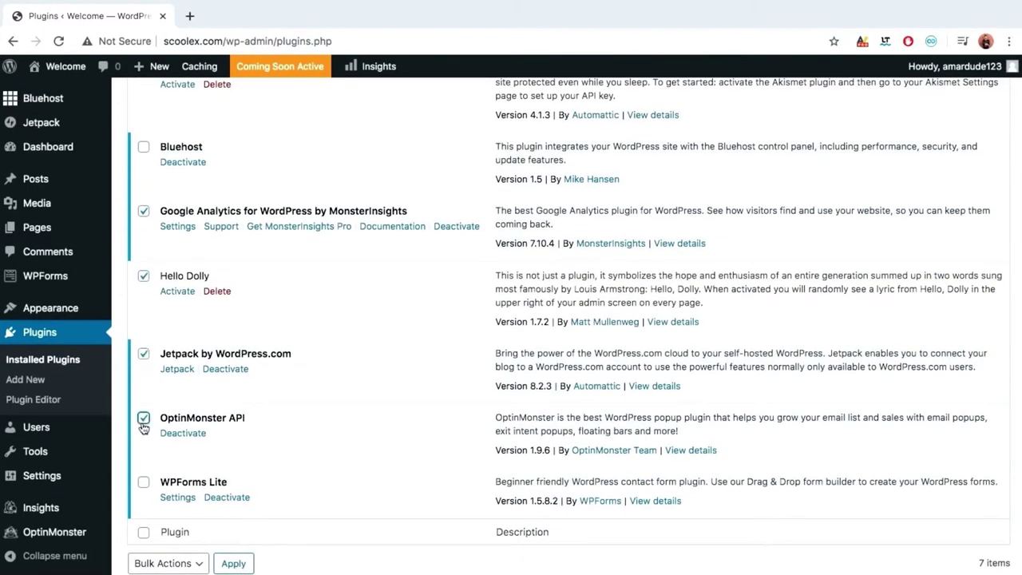
left_click(144, 482)
scroll(266, 423, "up", 3)
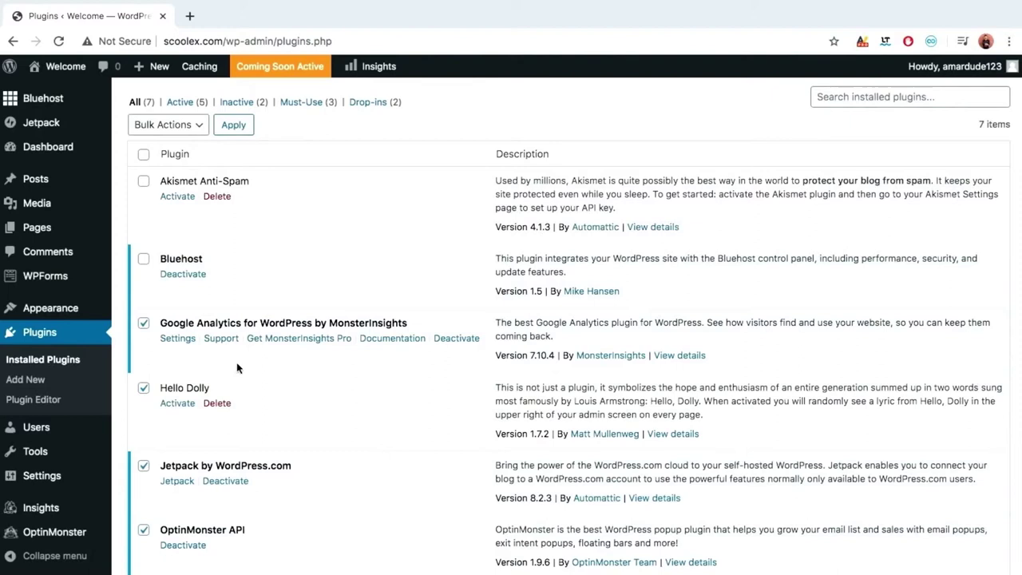
Apply the bulk Delete action and confirm, removing Hello Dolly from the plugins.
left_click(172, 126)
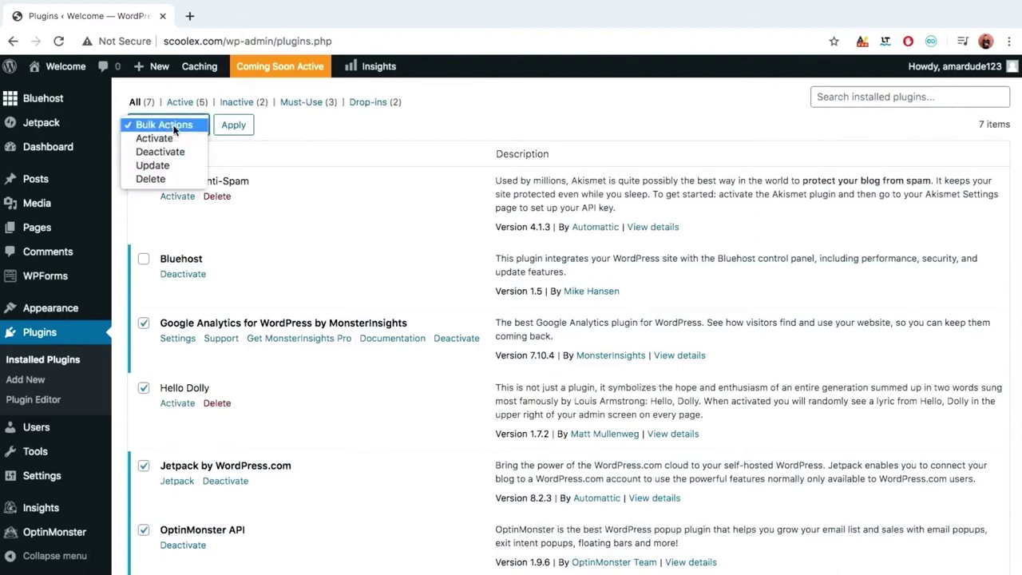
left_click(171, 174)
left_click(234, 125)
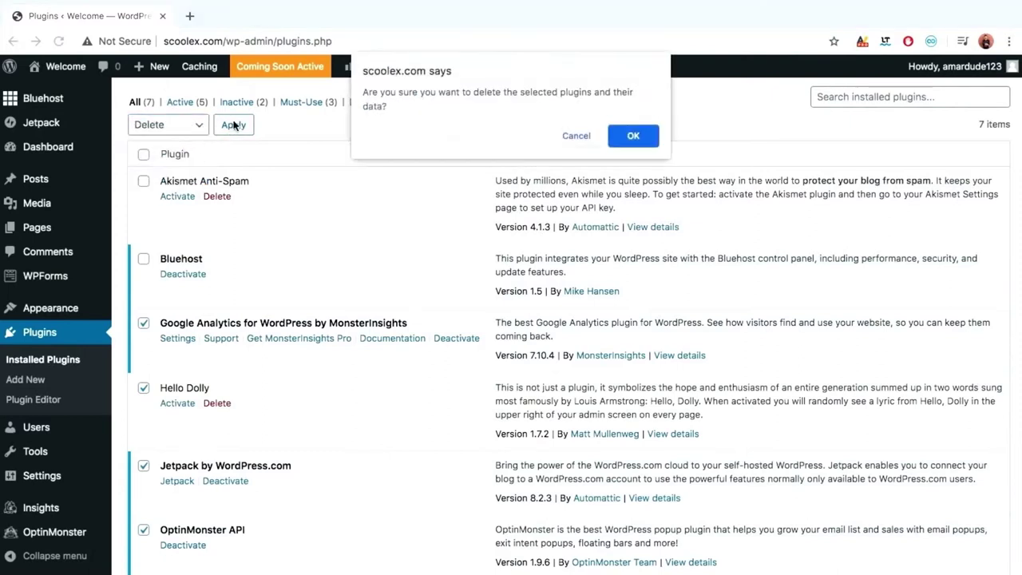
left_click(633, 135)
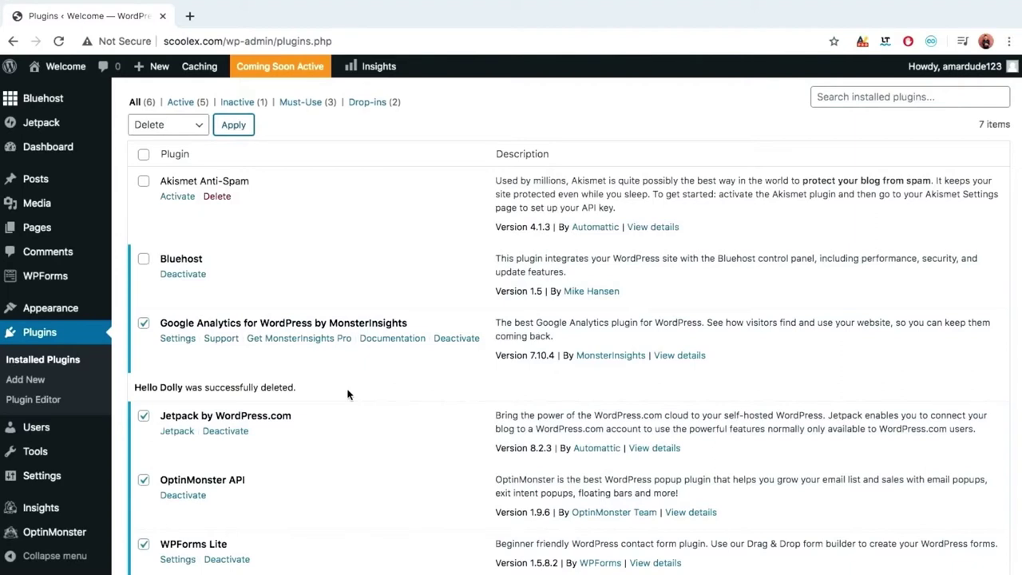
left_click(190, 129)
Deactivate the checked plugins, then tick WPForms Lite, OptinMonster API, Jetpack and Google Analytics.
left_click(180, 98)
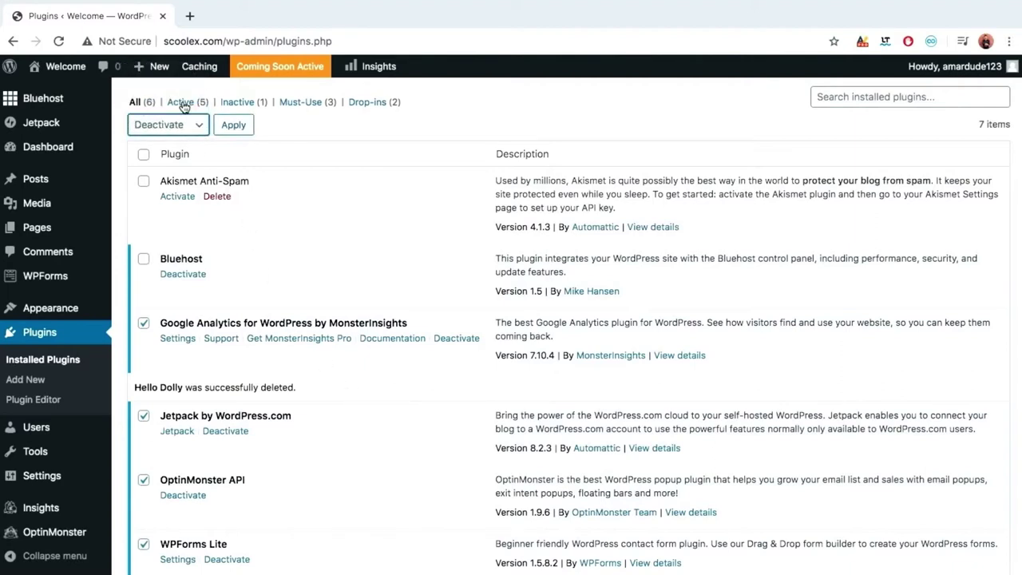
left_click(228, 136)
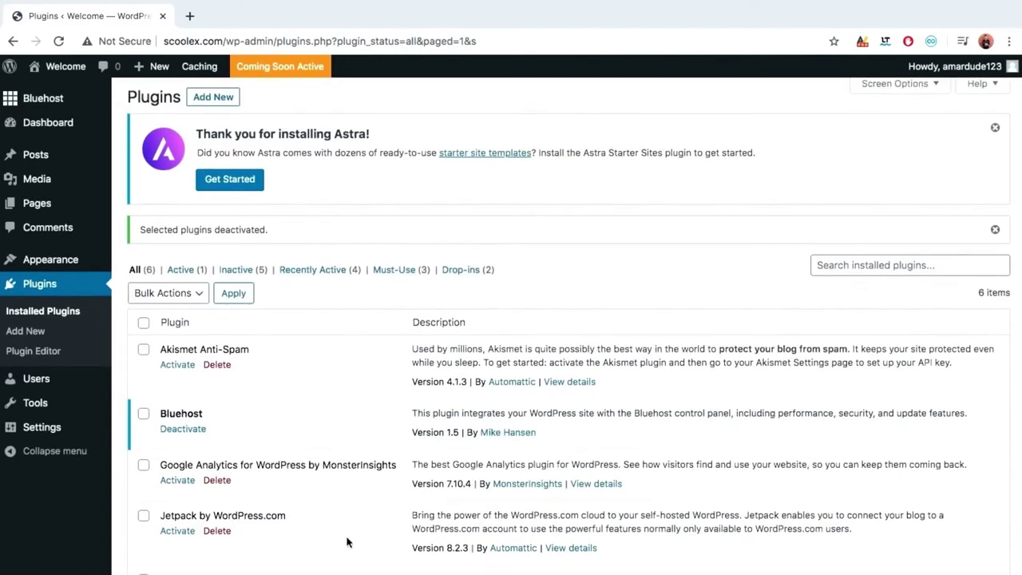
scroll(347, 543, "down", 3)
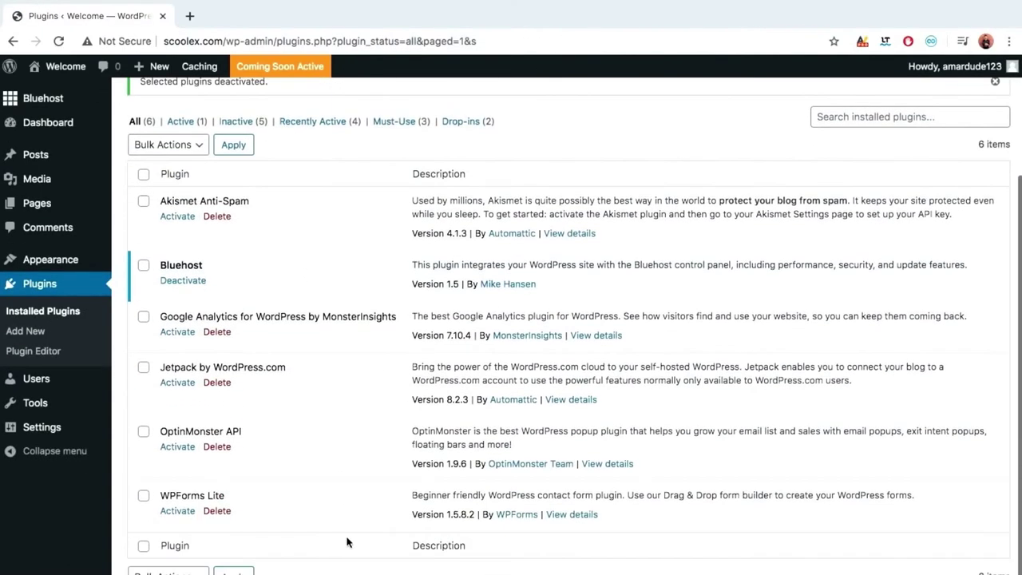
left_click(143, 501)
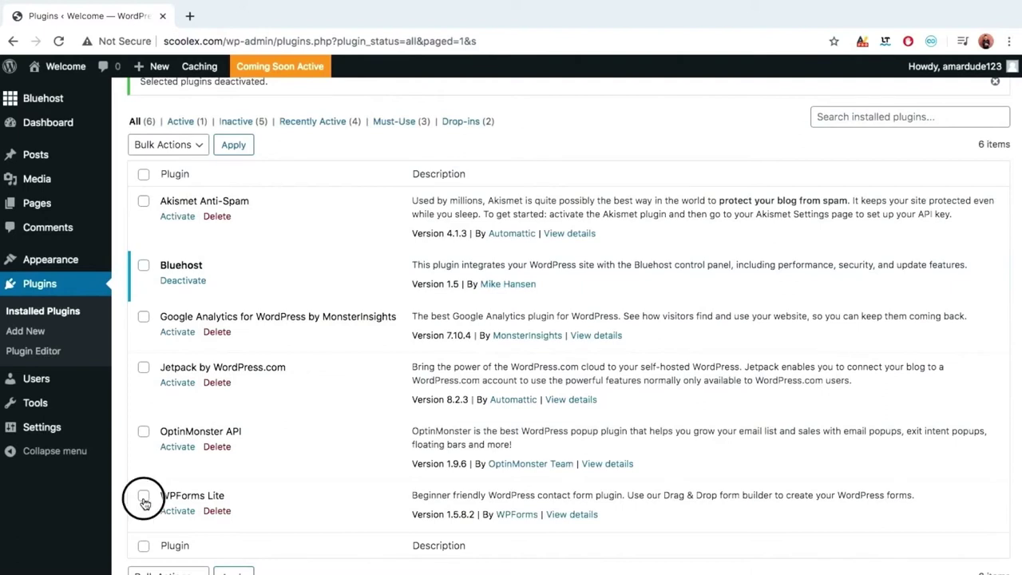
left_click(143, 433)
left_click(144, 367)
left_click(143, 317)
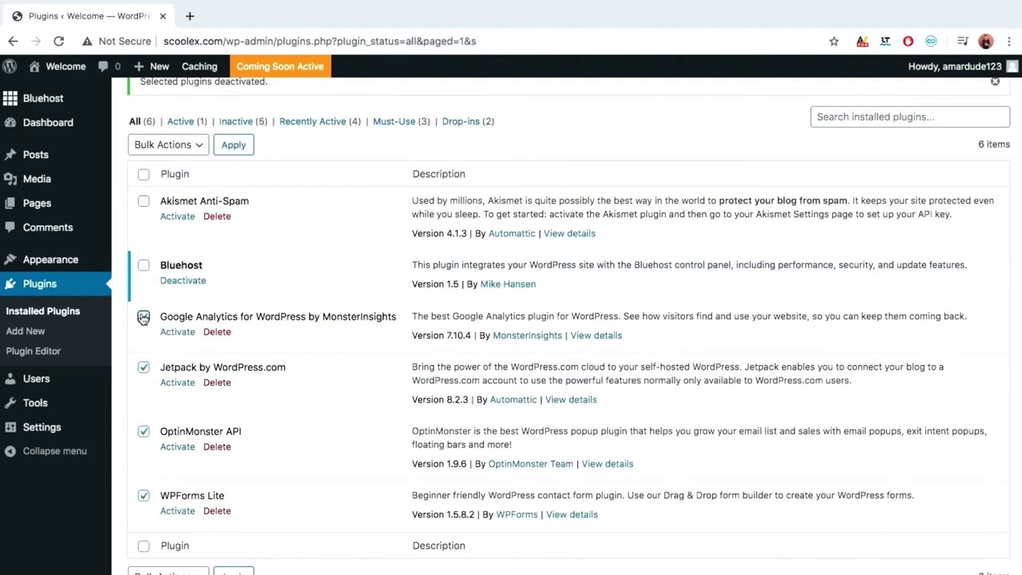
Bulk-delete the four checked plugins and confirm, leaving only Akismet and Bluehost.
left_click(198, 150)
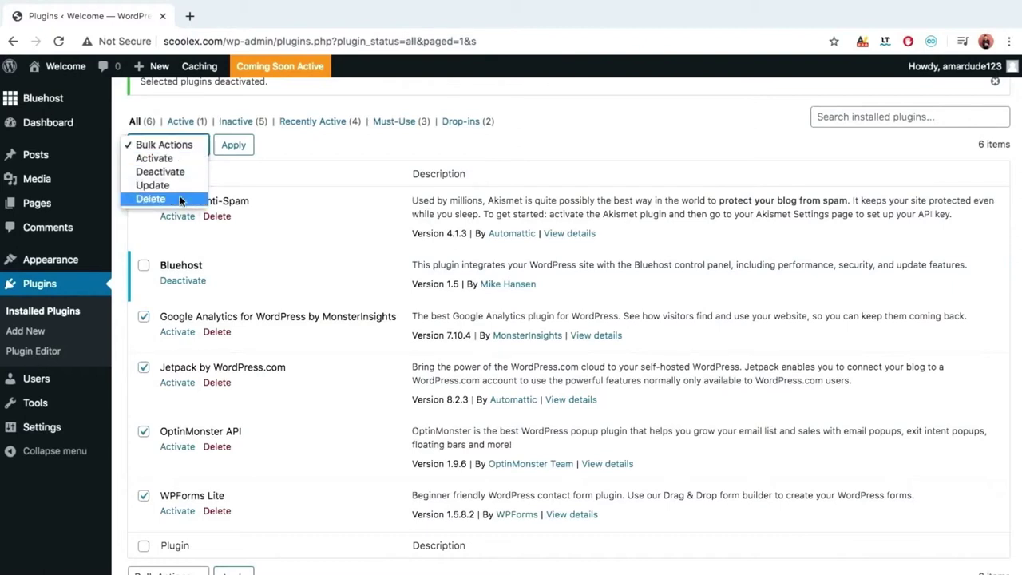
left_click(182, 199)
left_click(226, 147)
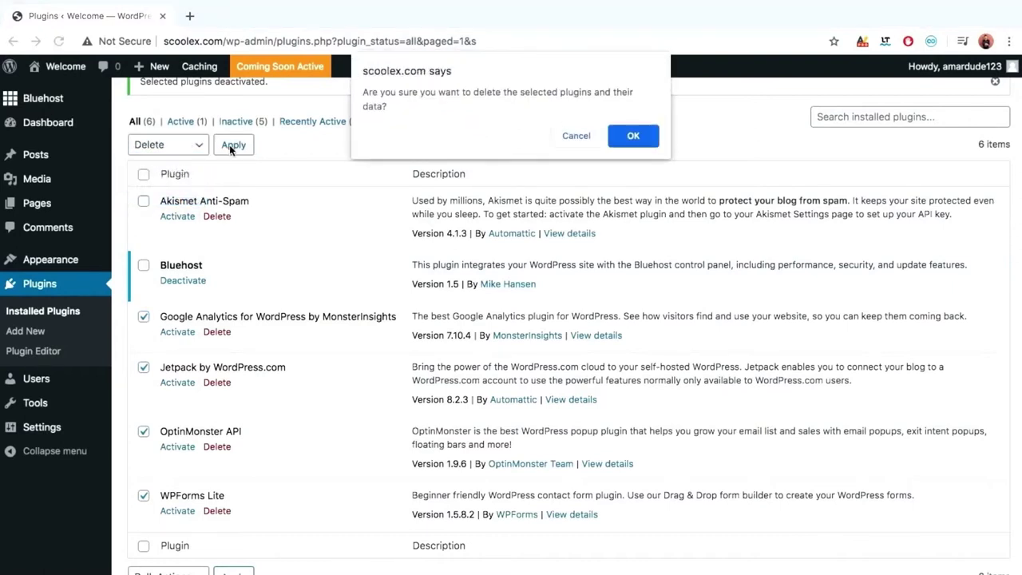
left_click(632, 136)
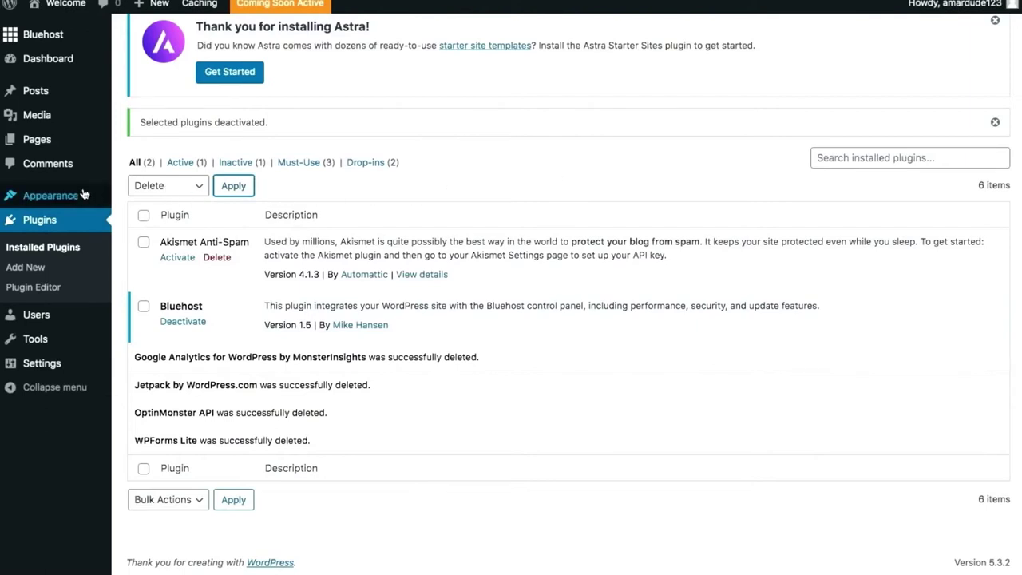
mouse_move(90, 199)
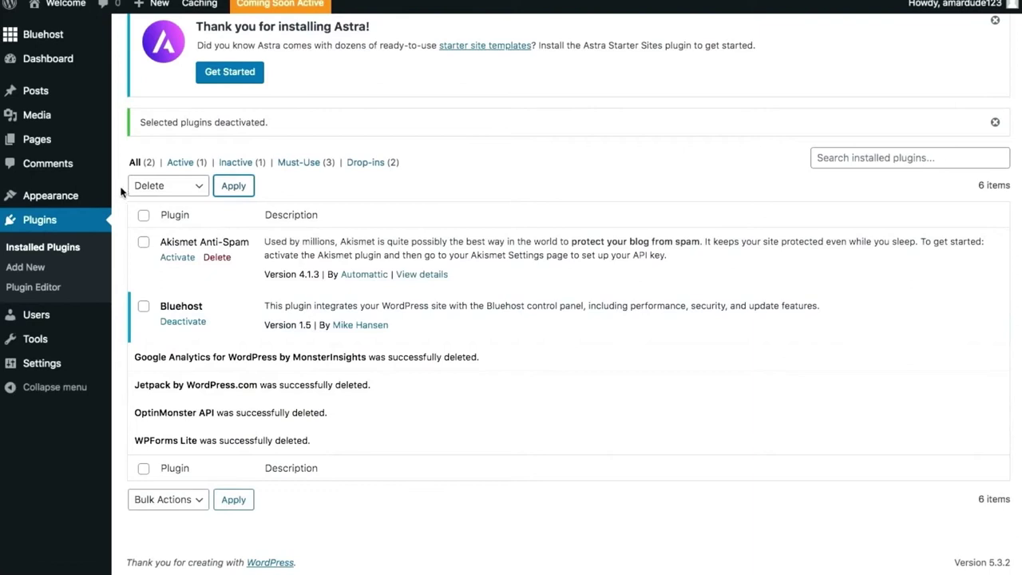
Open Appearance > Themes and browse the six installed themes, with Astra active.
left_click(129, 199)
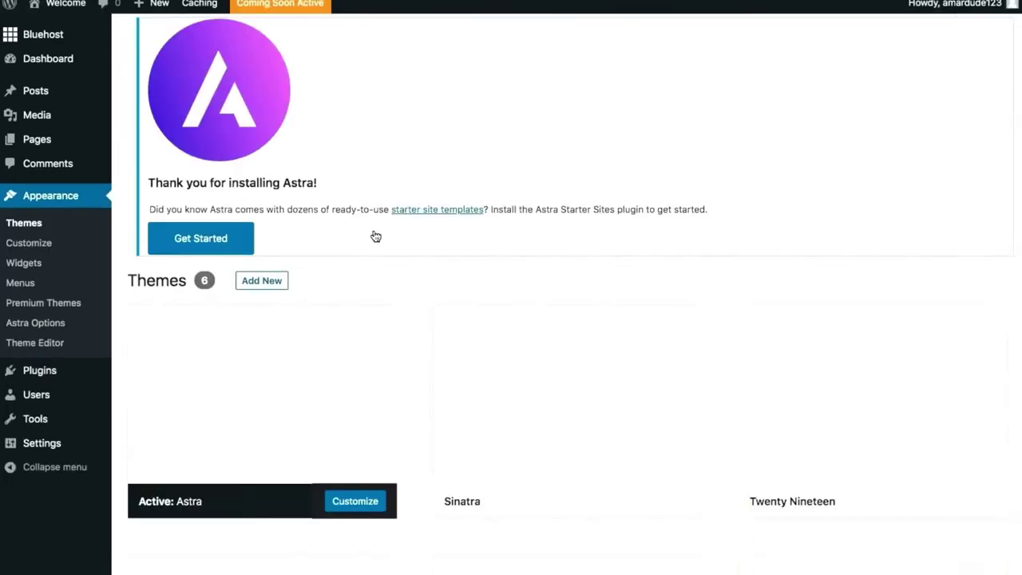
scroll(375, 236, "down", 1)
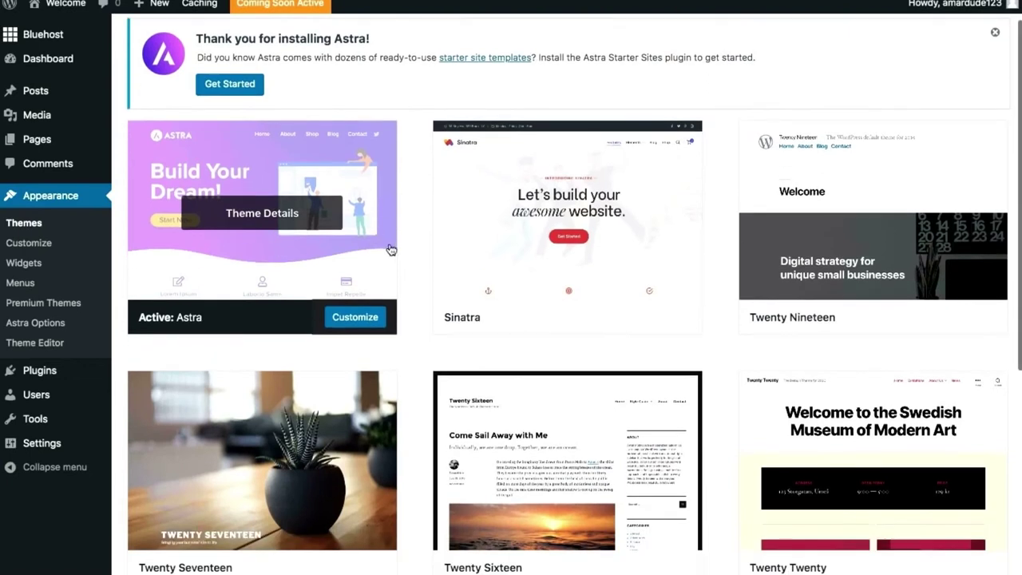
mouse_move(321, 256)
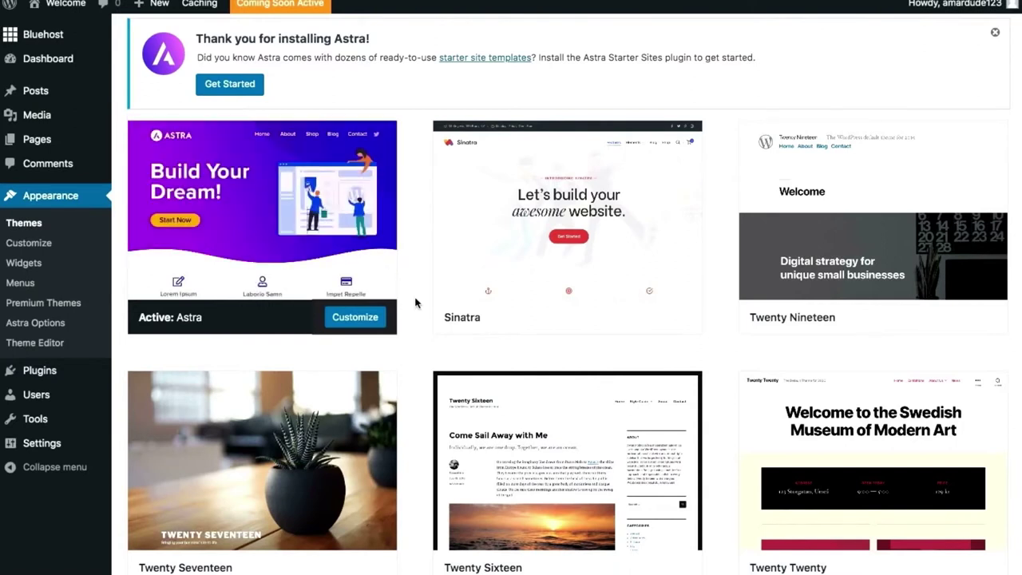
mouse_move(451, 294)
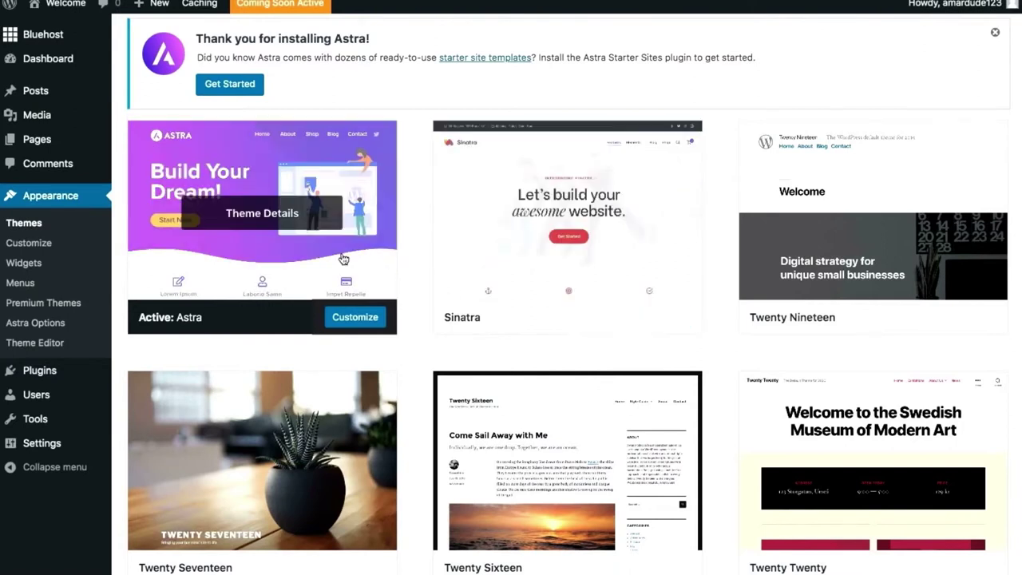
scroll(601, 264, "down", 1)
scroll(601, 265, "down", 5)
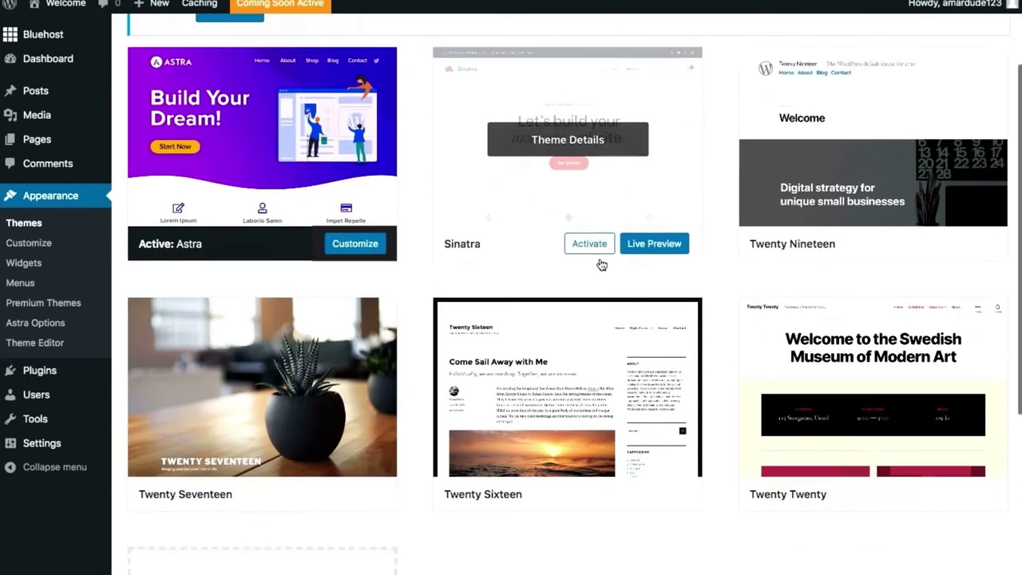
scroll(601, 264, "up", 5)
scroll(601, 265, "up", 1)
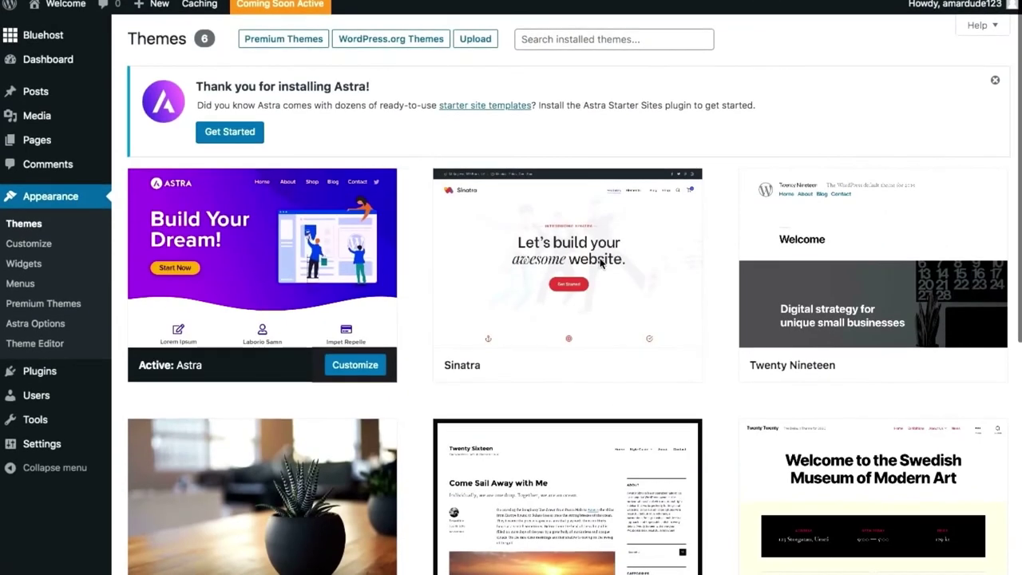
mouse_move(598, 239)
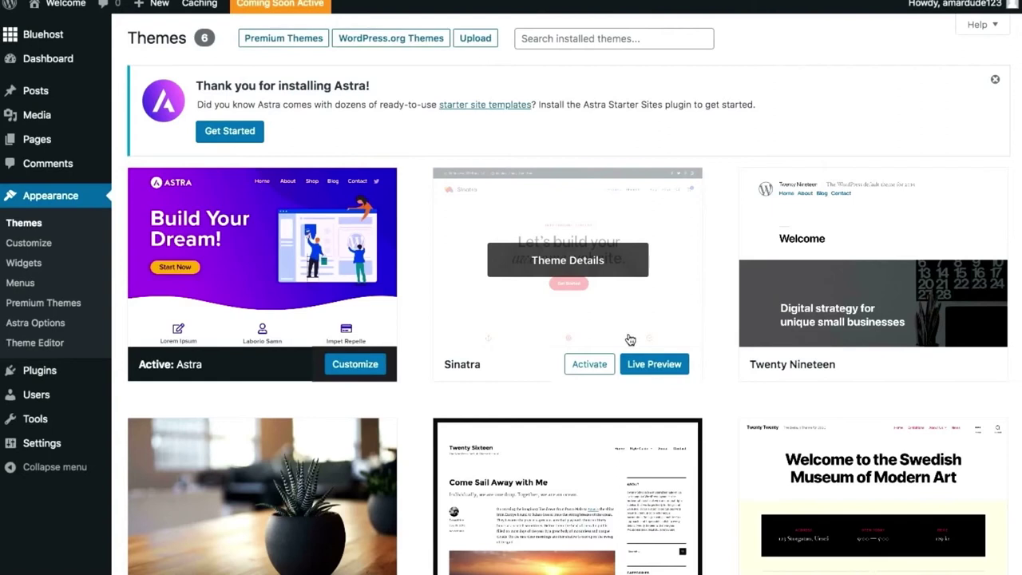
Delete the Sinatra theme from its Theme Details and confirm.
left_click(620, 273)
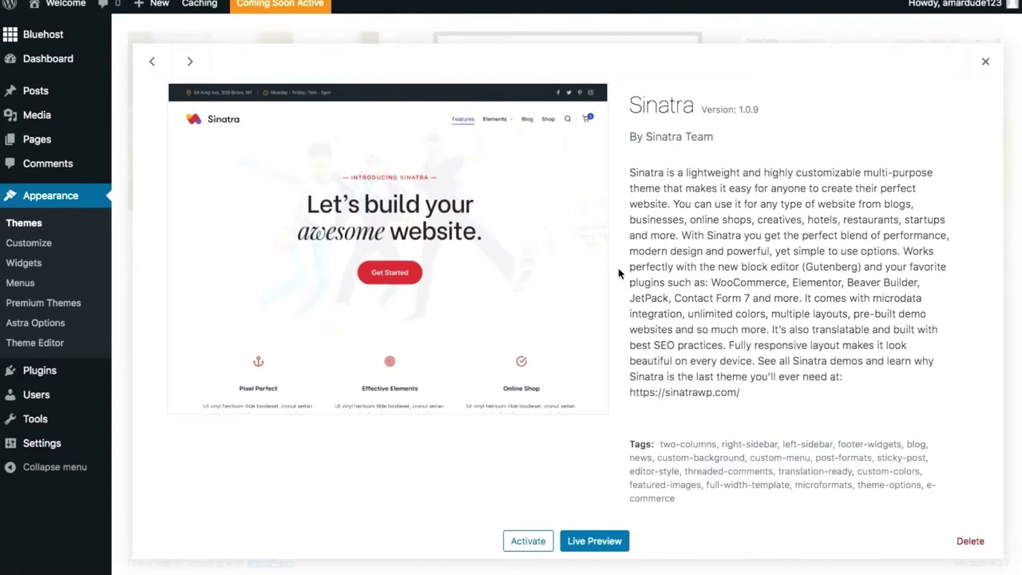
left_click(970, 541)
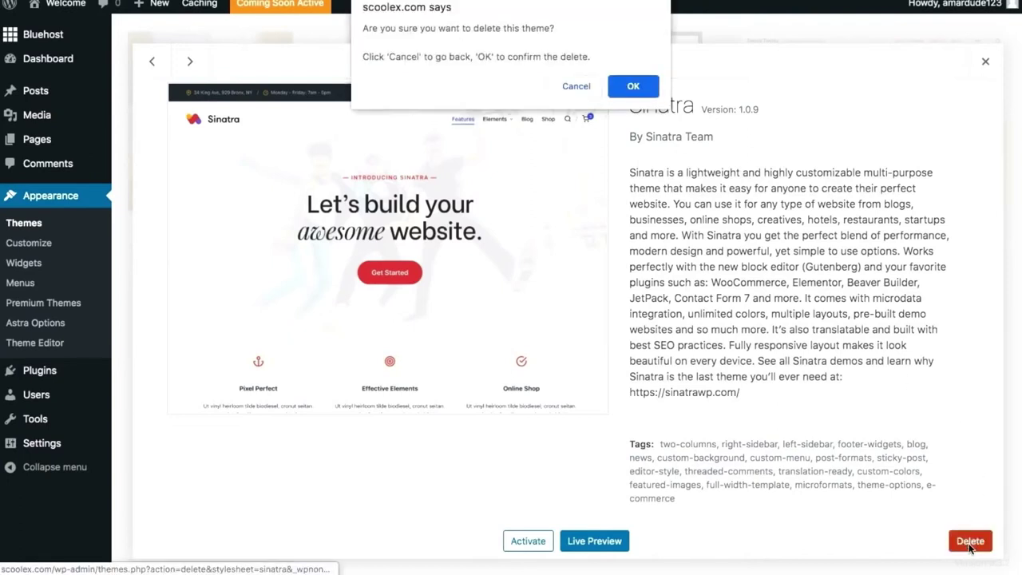
left_click(630, 86)
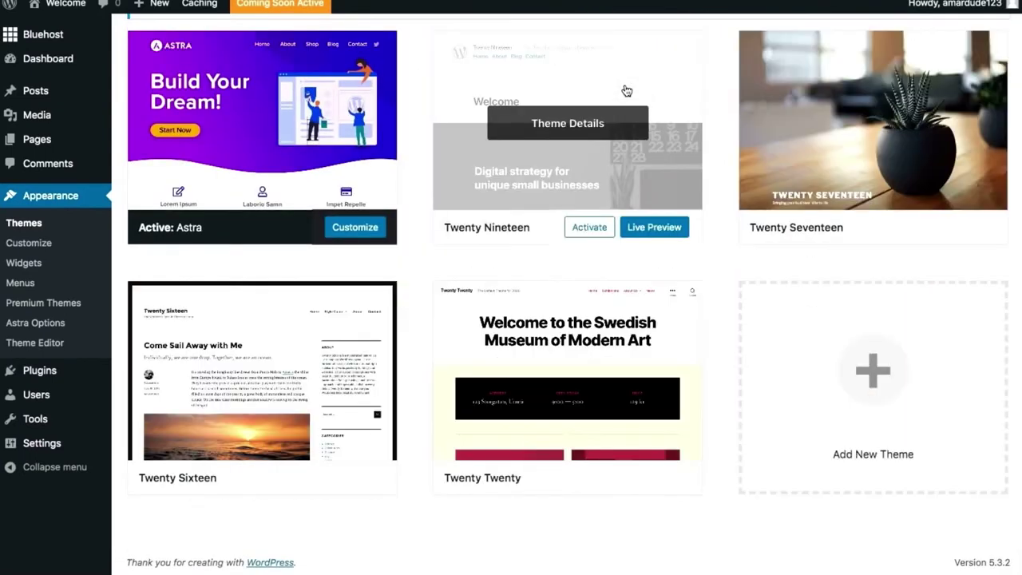
Delete the Twenty Nineteen theme from its Theme Details and confirm.
left_click(609, 170)
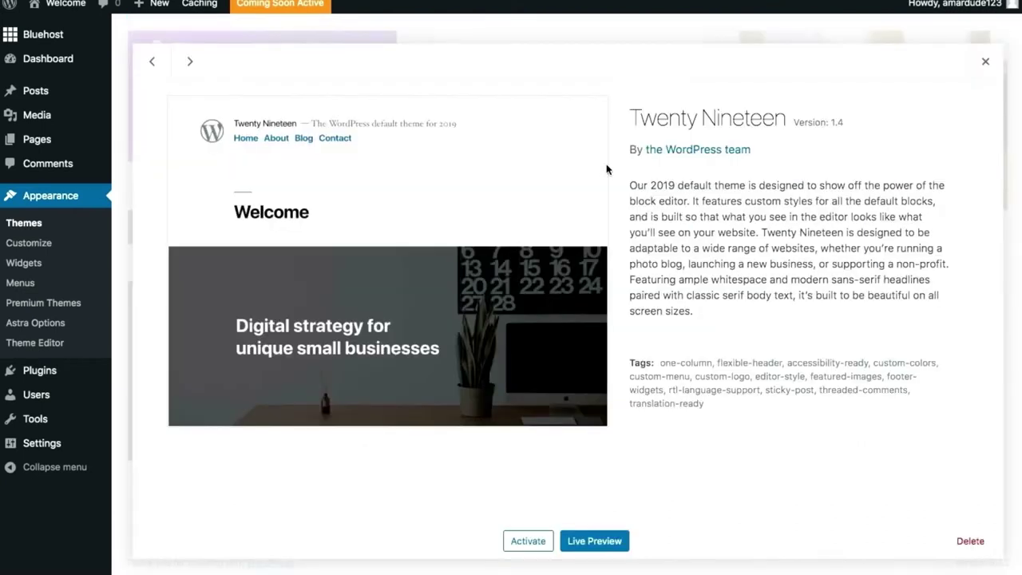
left_click(970, 541)
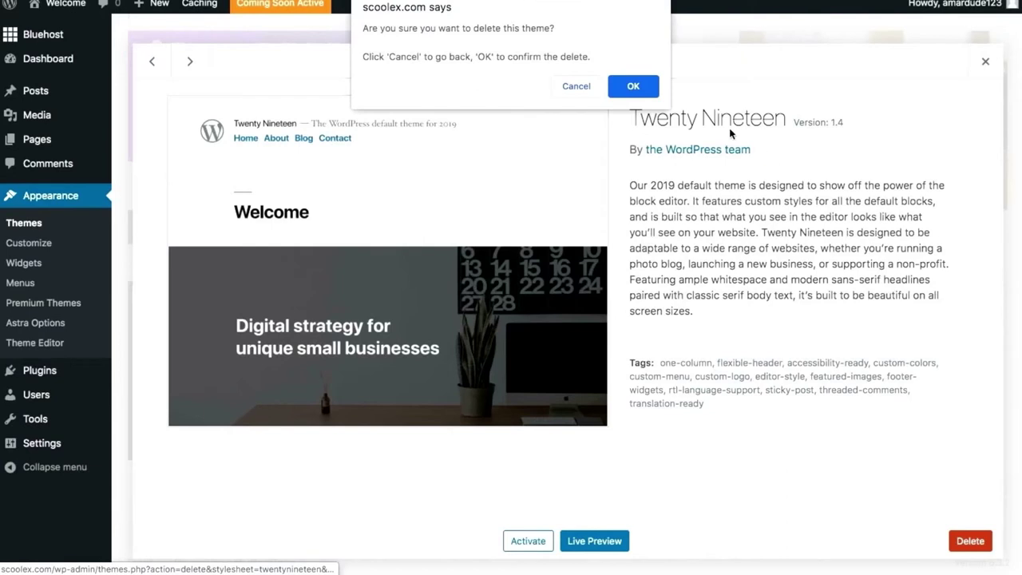
left_click(636, 90)
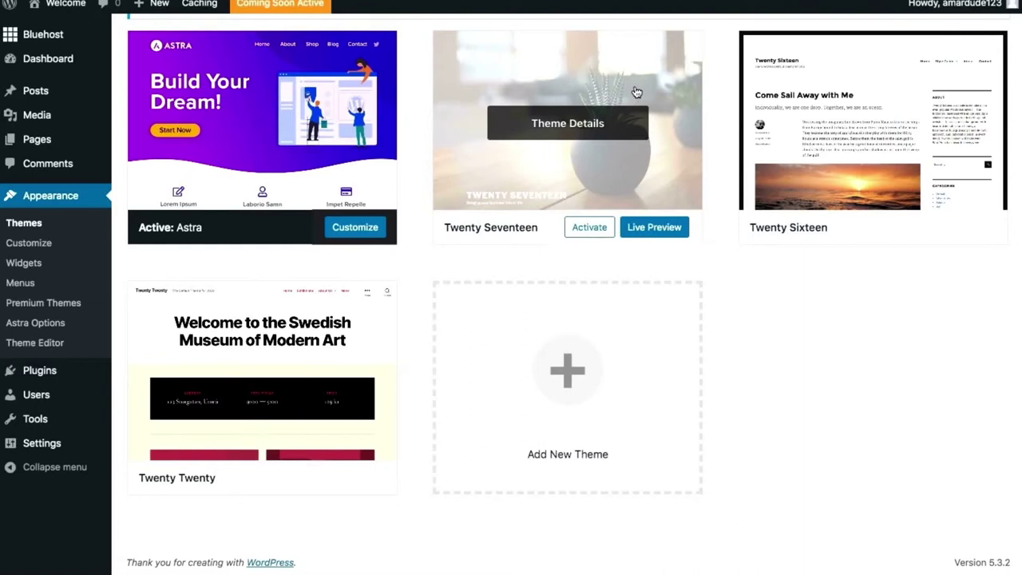
Delete the Twenty Seventeen and Twenty Sixteen themes, confirming each.
left_click(636, 93)
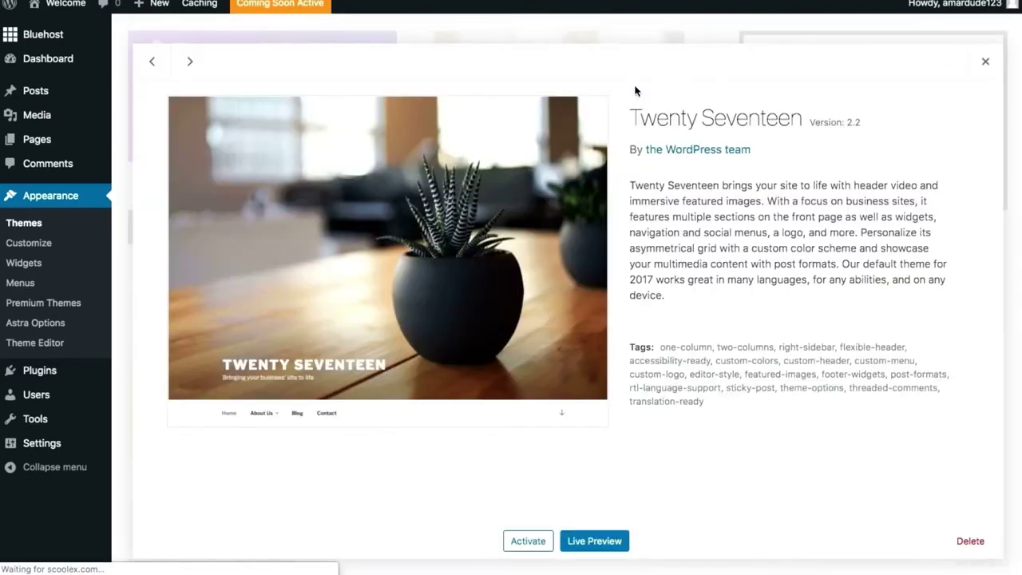
left_click(974, 543)
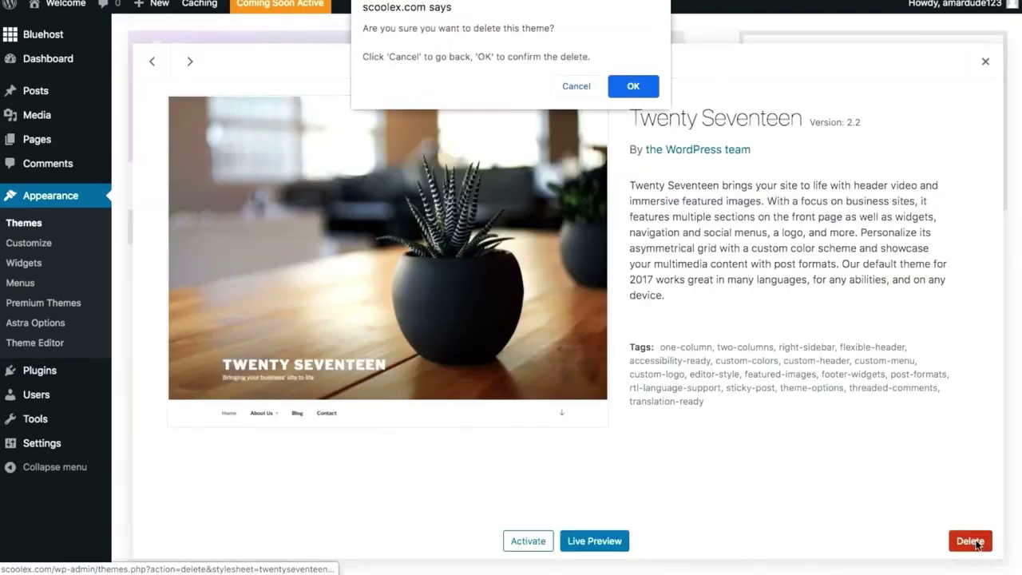
left_click(636, 89)
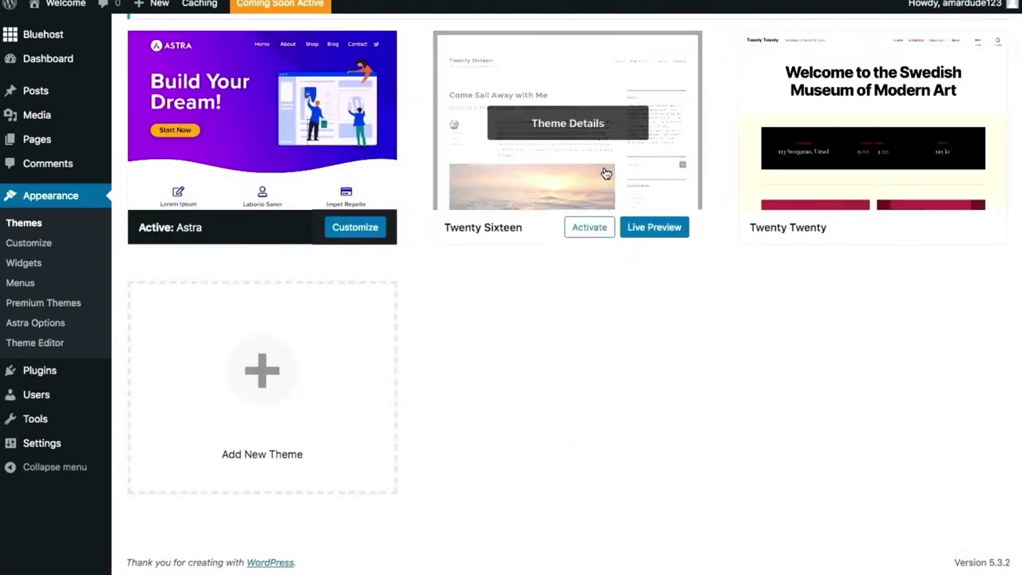
left_click(604, 174)
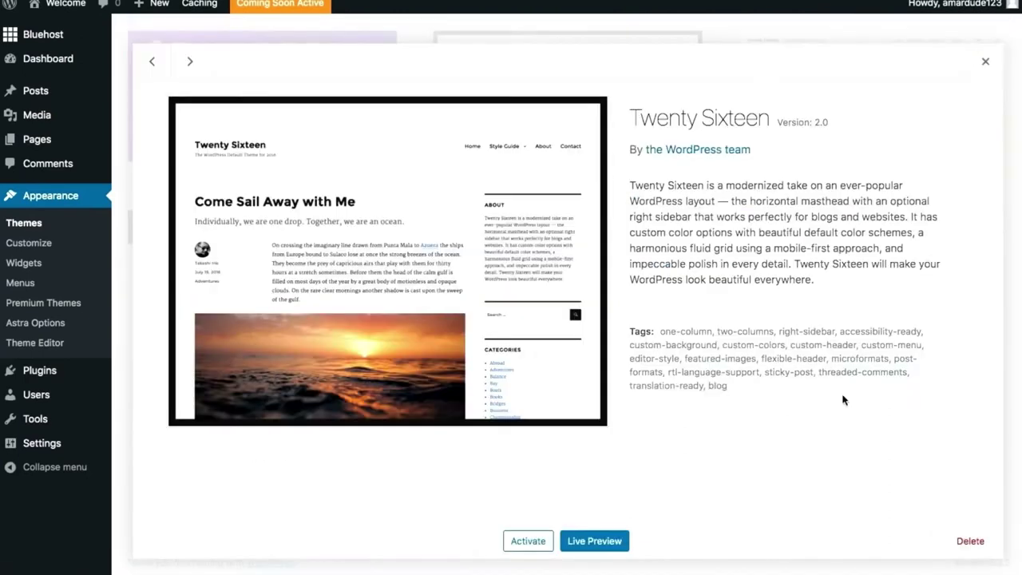
left_click(970, 540)
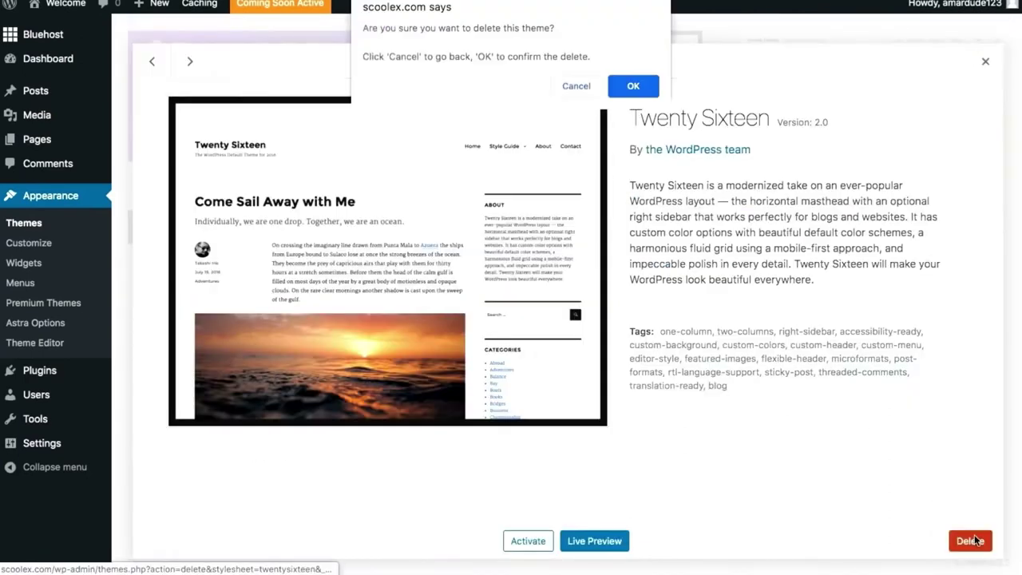
left_click(633, 86)
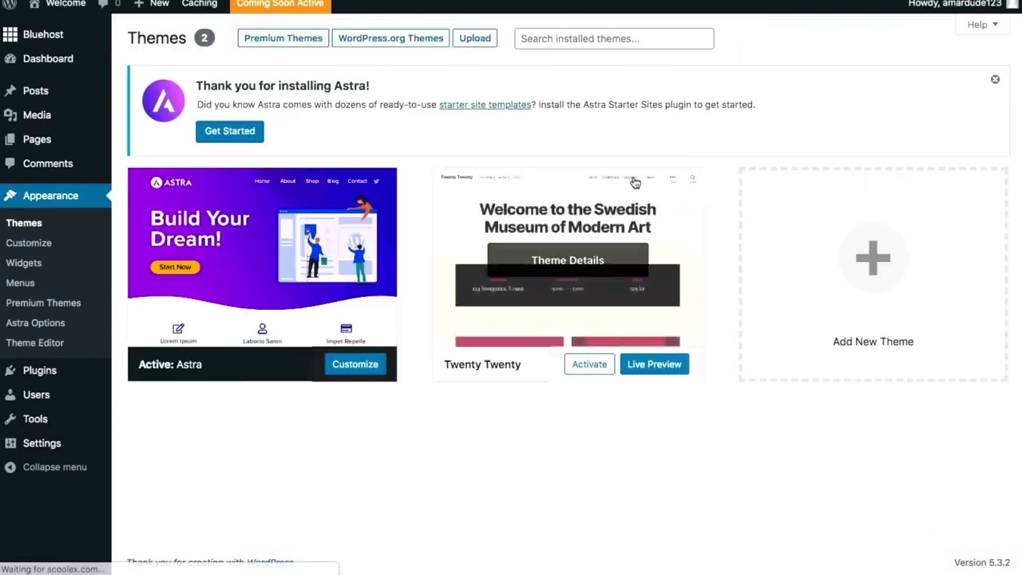
Delete the Twenty Twenty theme and dismiss the 'Thank you for installing Astra' notice.
left_click(532, 319)
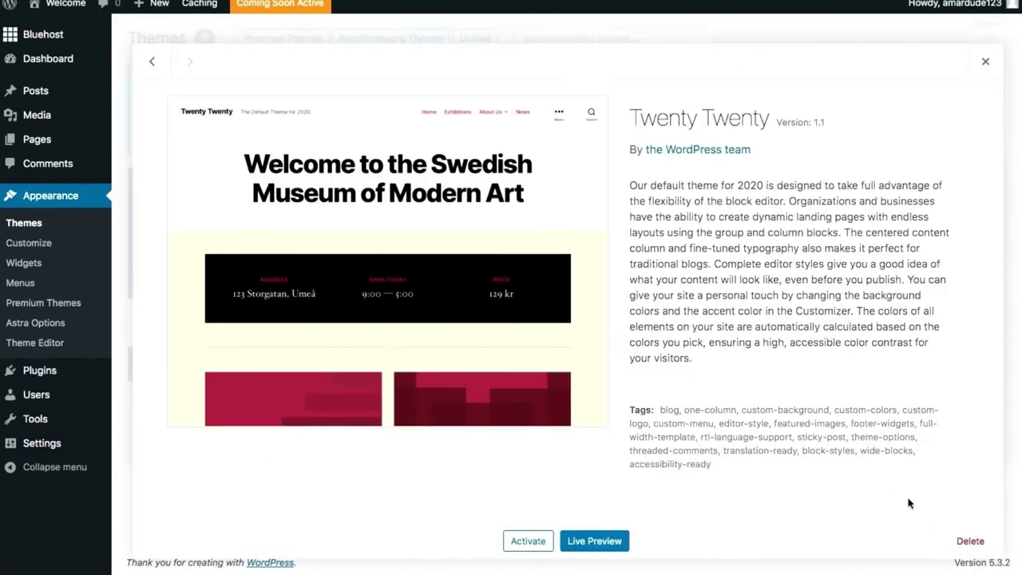
left_click(967, 543)
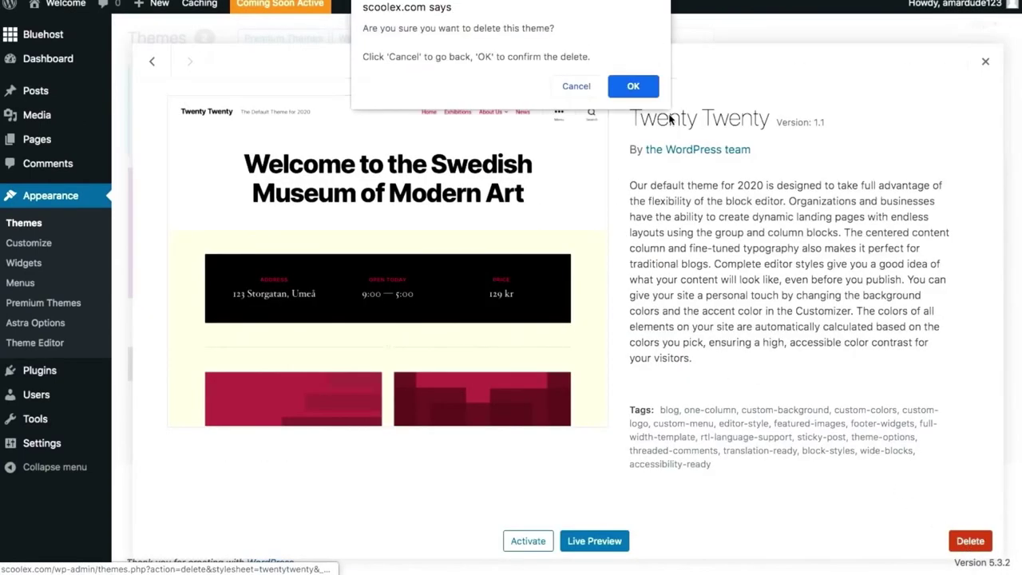
left_click(645, 89)
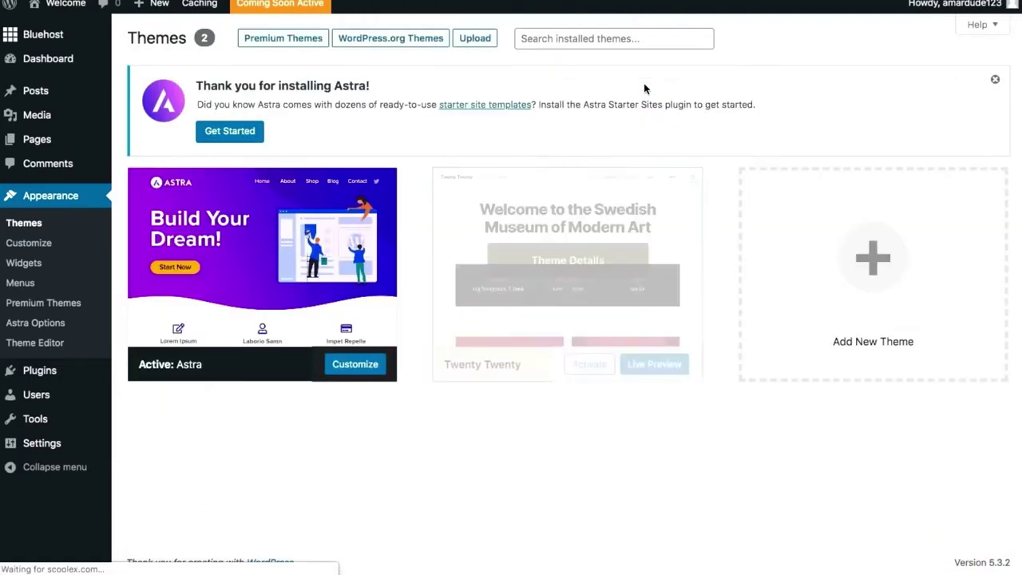
scroll(769, 200, "up", 2)
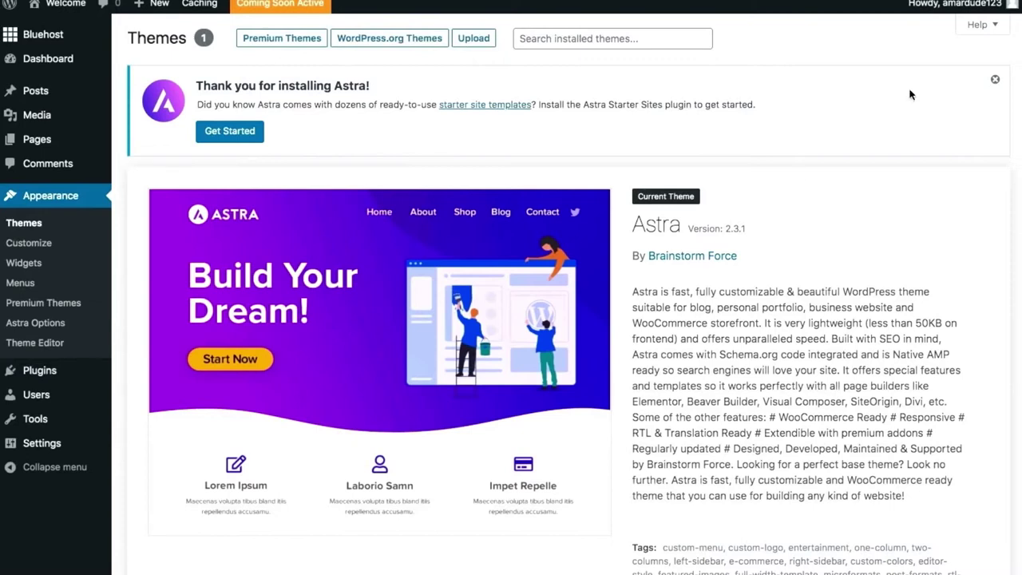
left_click(994, 80)
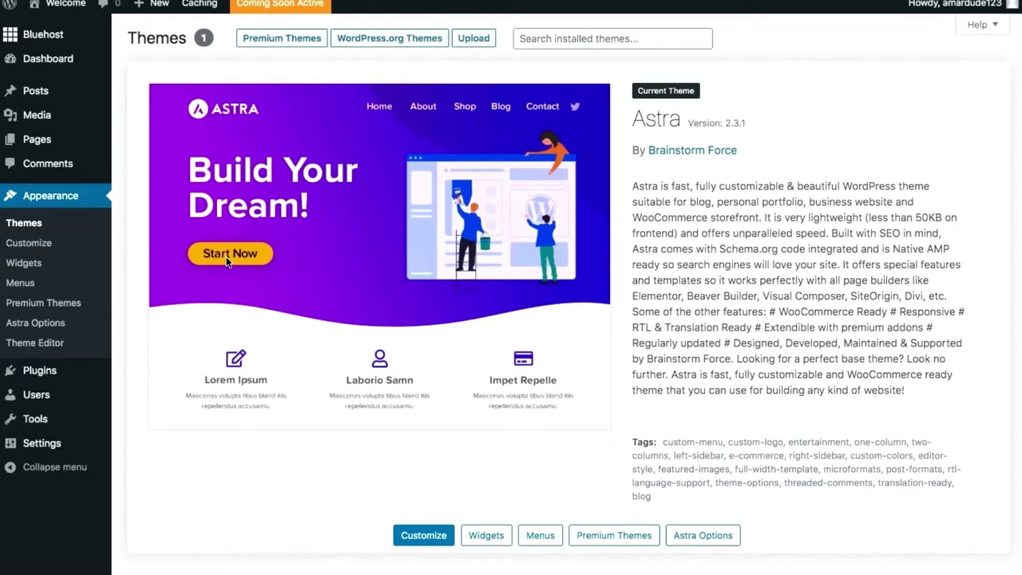
Trash the Hello world! post using Bulk Actions > Move to Trash.
left_click(15, 96)
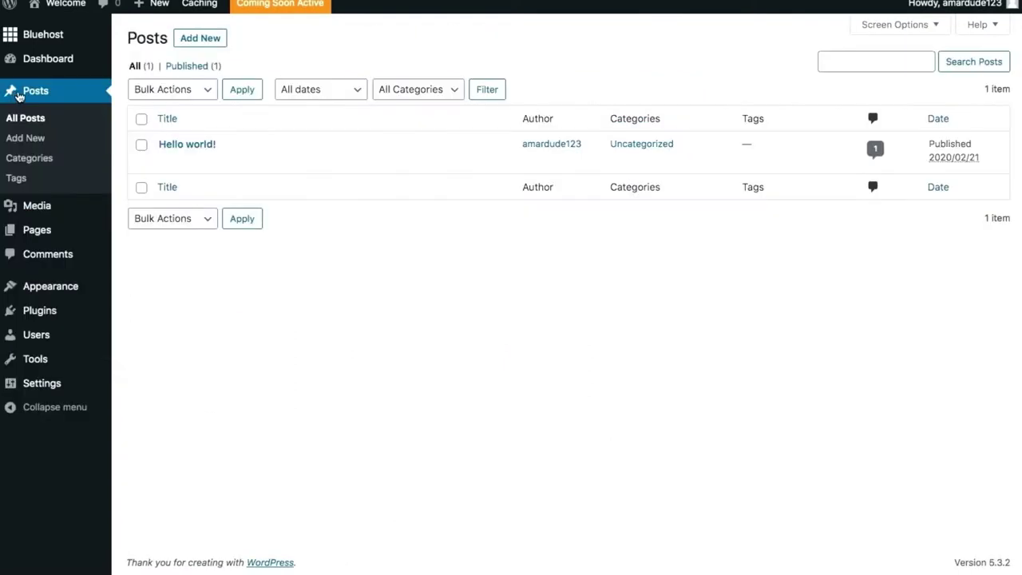
left_click(141, 146)
left_click(189, 92)
left_click(186, 115)
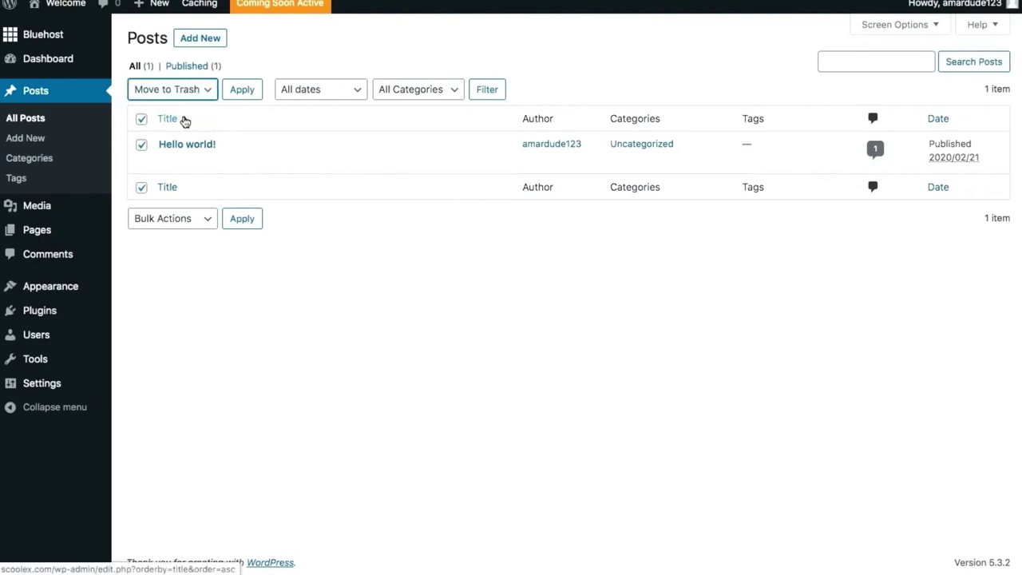
left_click(240, 94)
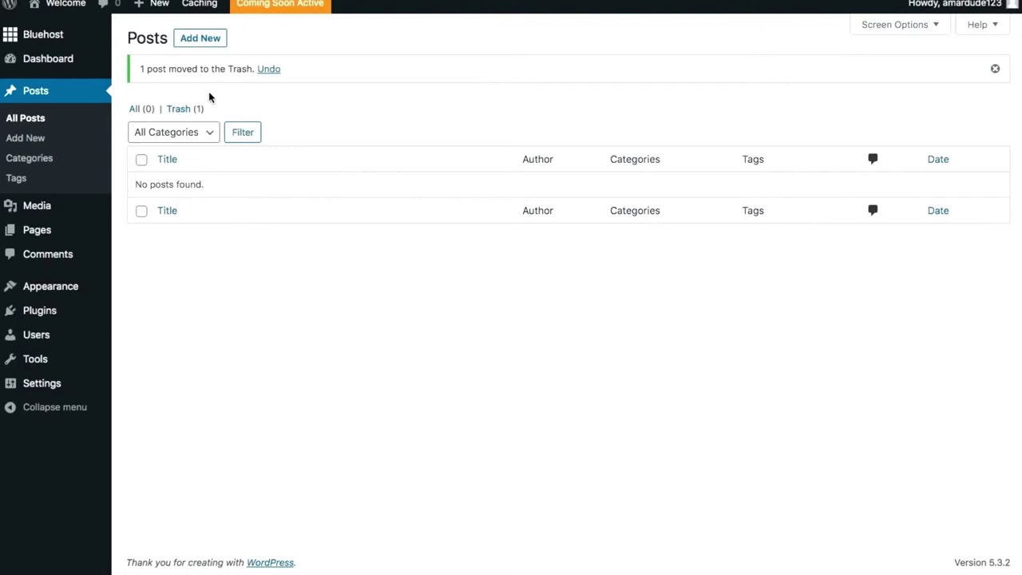
left_click(30, 69)
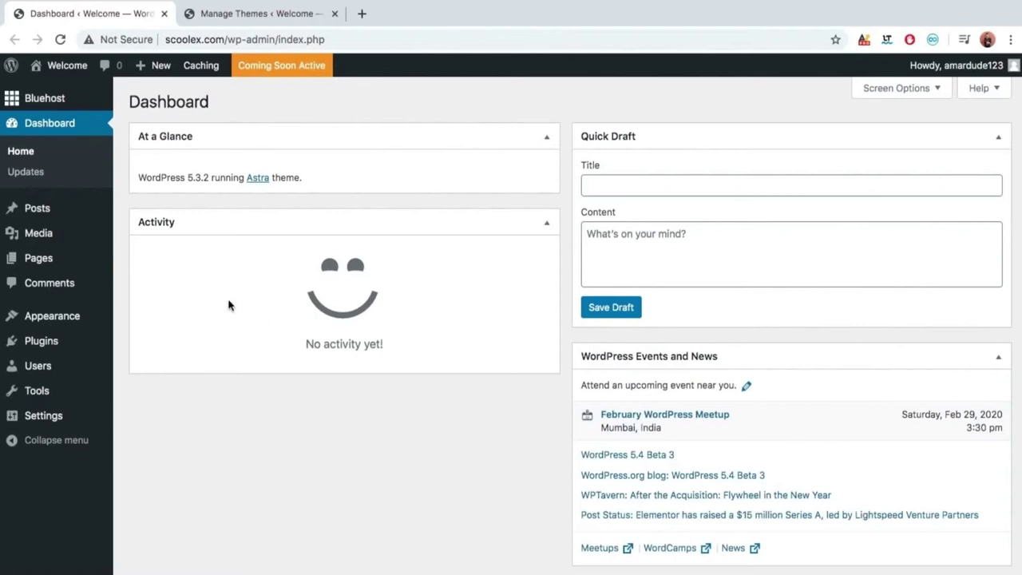
Go to Appearance > Themes, where Astra 2.3.1 is the current theme.
left_click(70, 320)
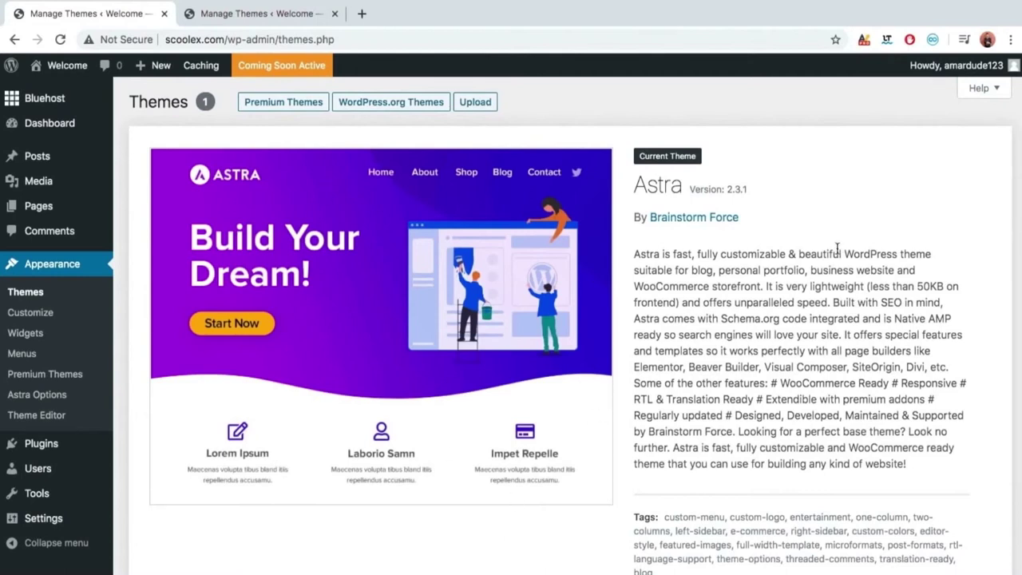
Search the WordPress.org theme directory for 'astra' and activate the Astra theme.
left_click(395, 107)
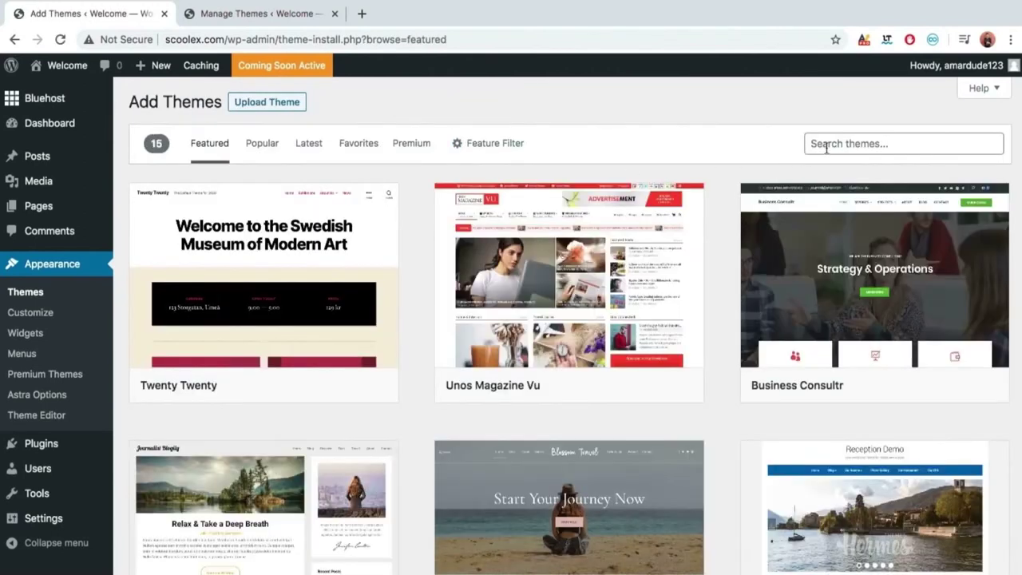
left_click(826, 147)
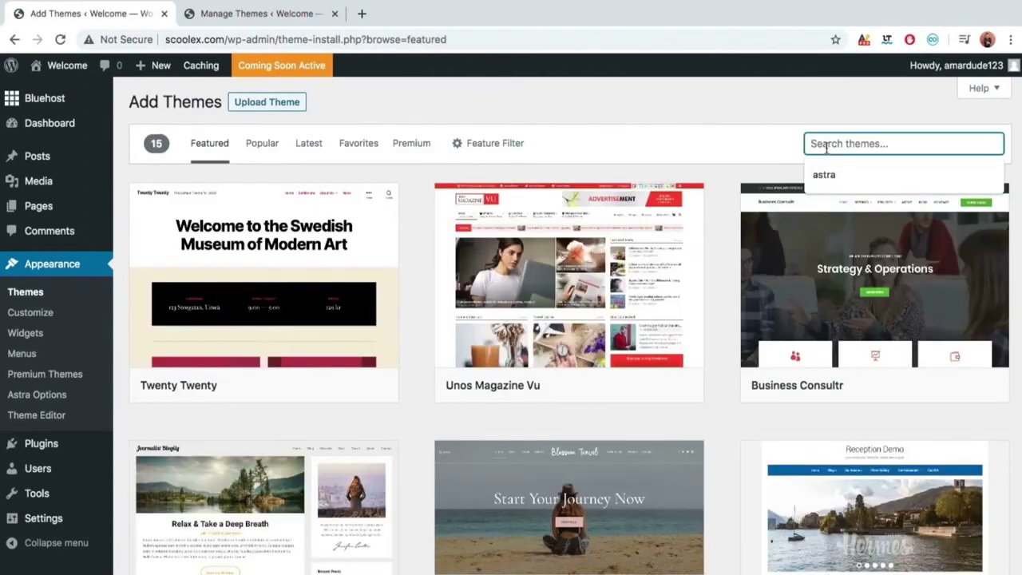
key("Down")
key("Return")
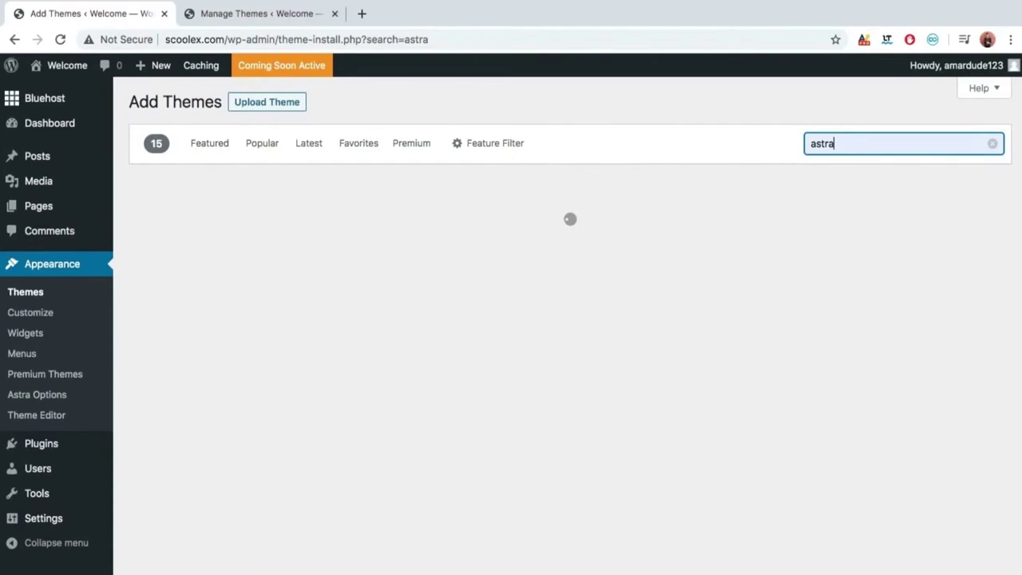
mouse_move(304, 395)
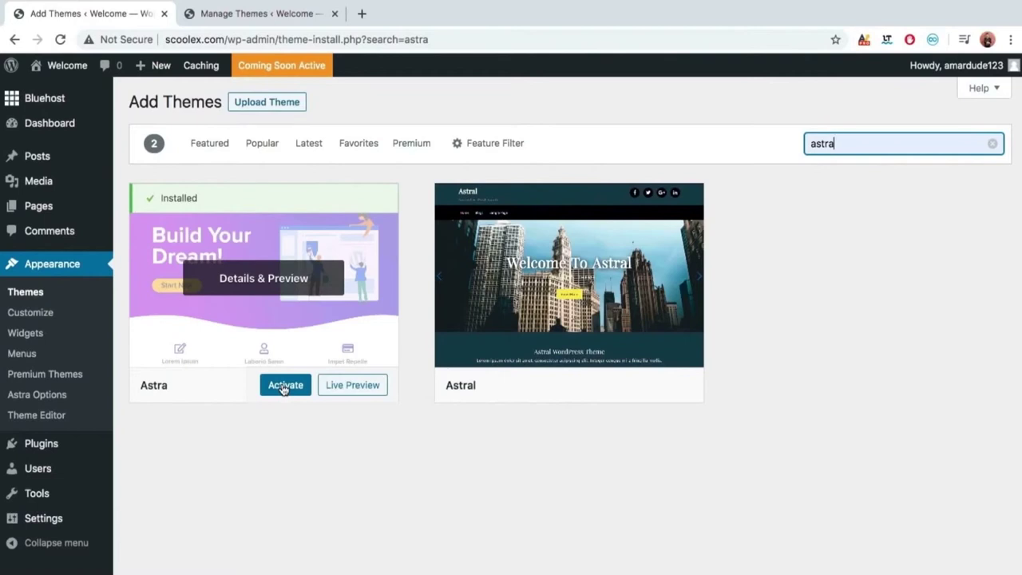
left_click(282, 386)
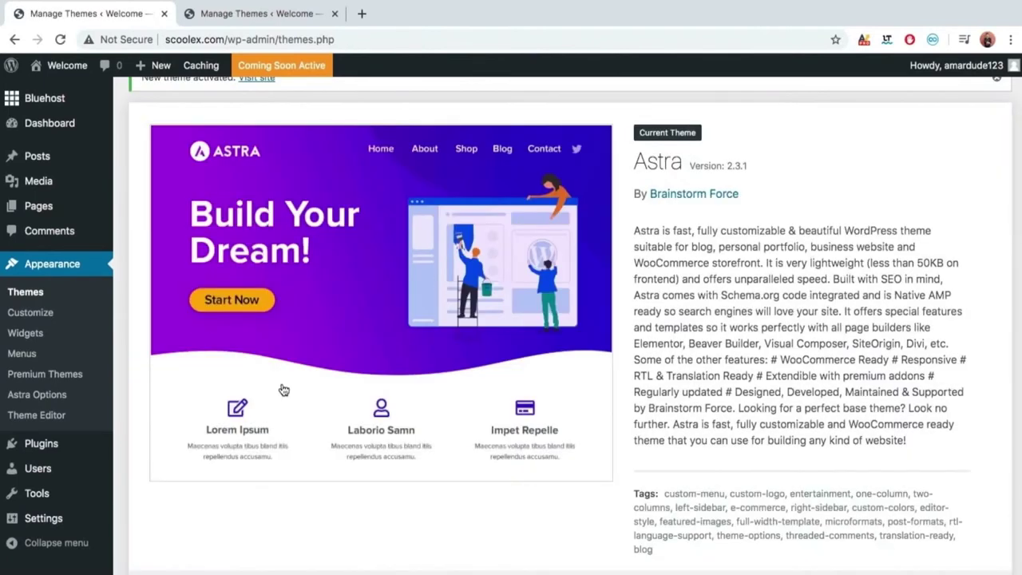
scroll(283, 389, "up", 1)
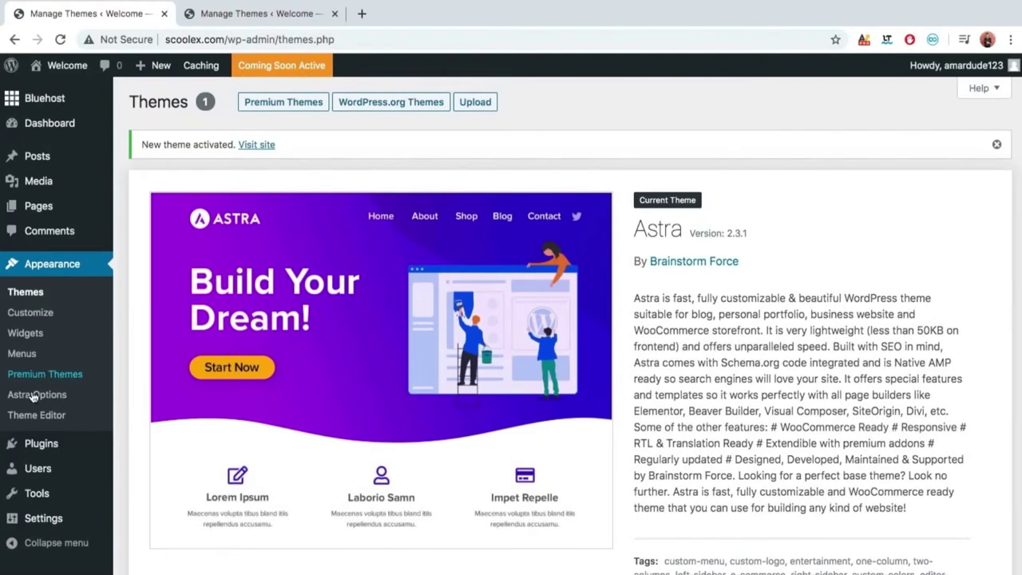
mouse_move(42, 450)
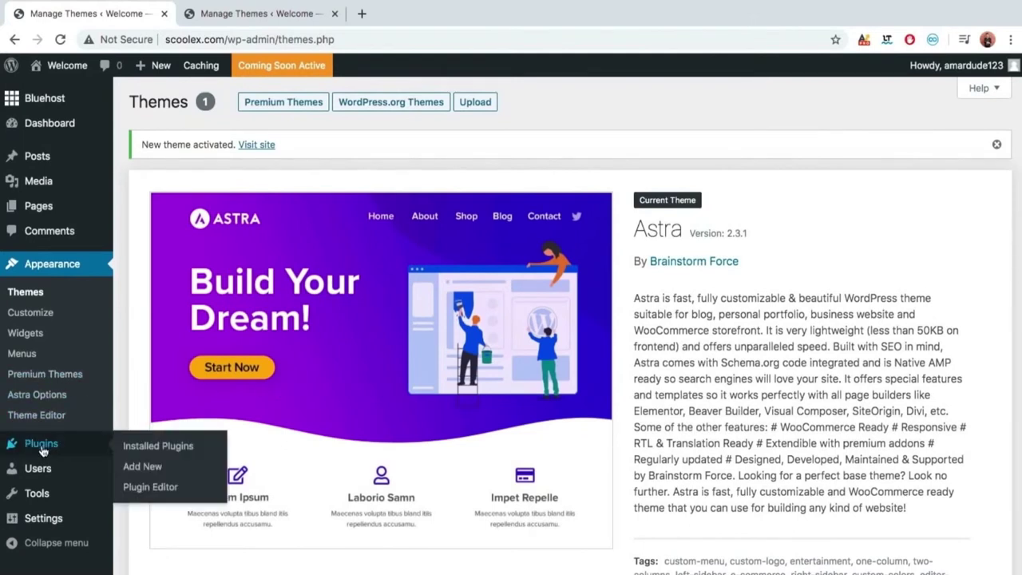
Search the Plugins > Add New directory for 'elementor'.
left_click(43, 451)
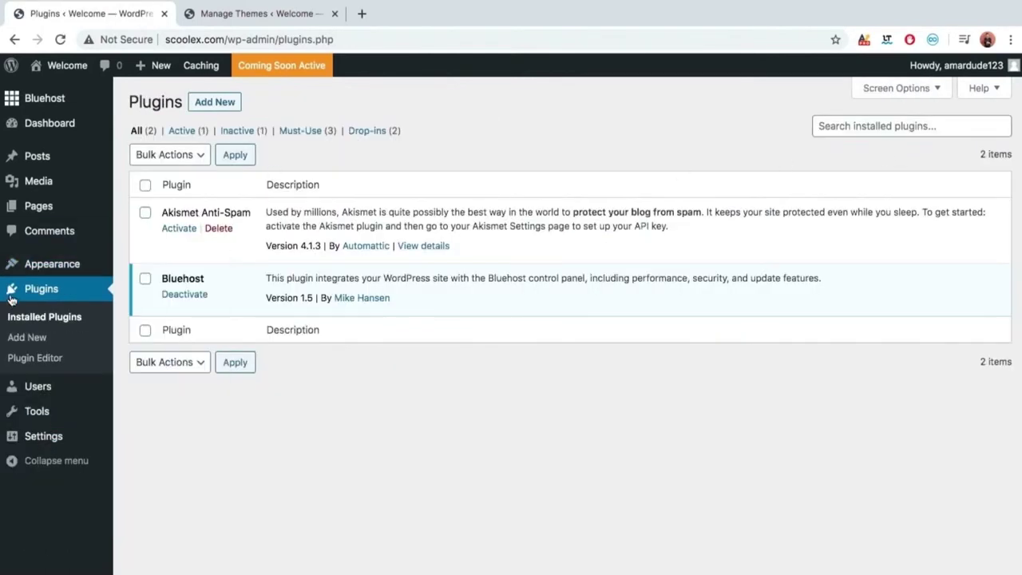
left_click(214, 110)
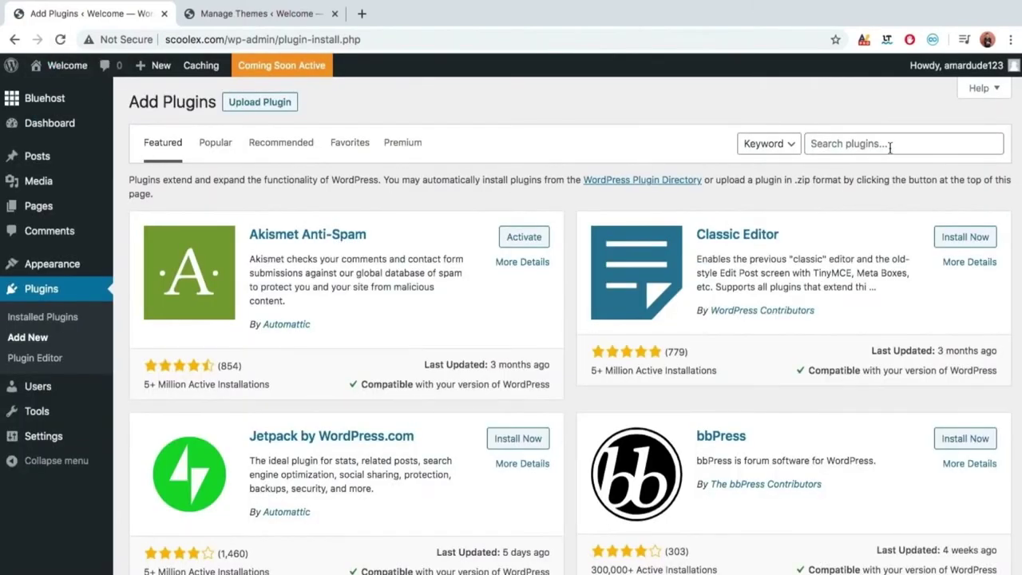
left_click(890, 147)
left_click(886, 171)
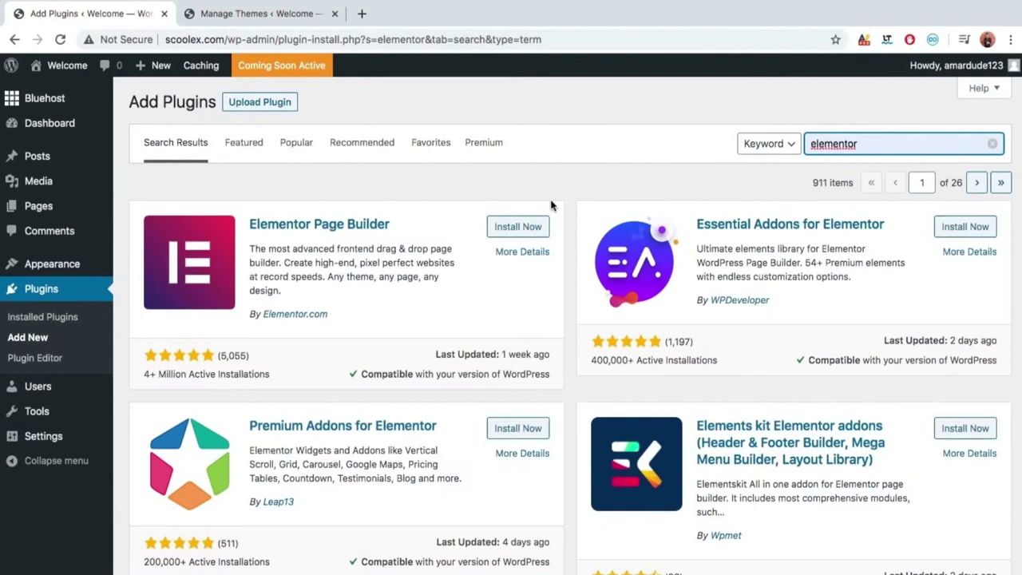
Install and activate Elementor Page Builder, then close its Getting Started screen.
left_click(533, 229)
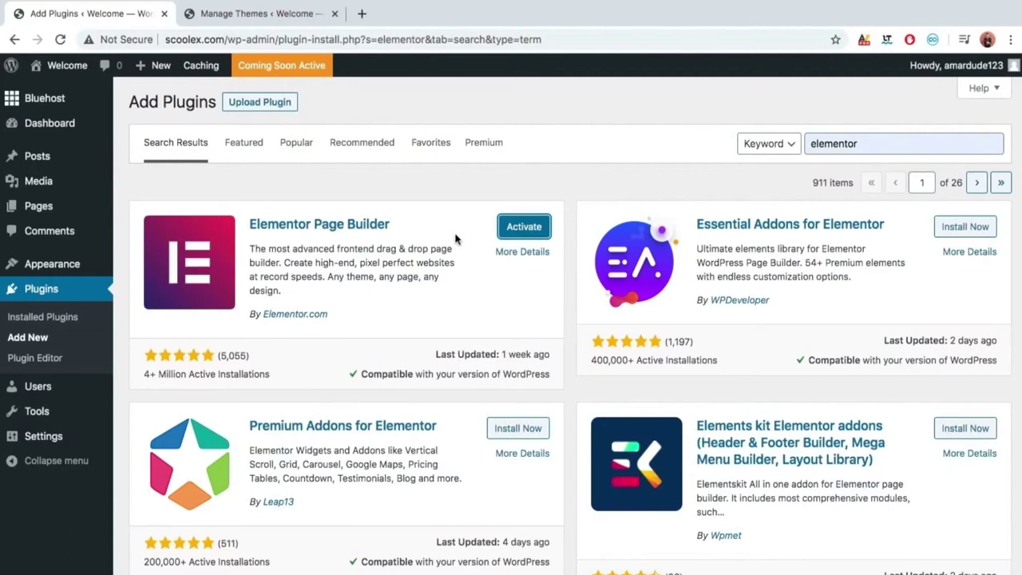
left_click(508, 231)
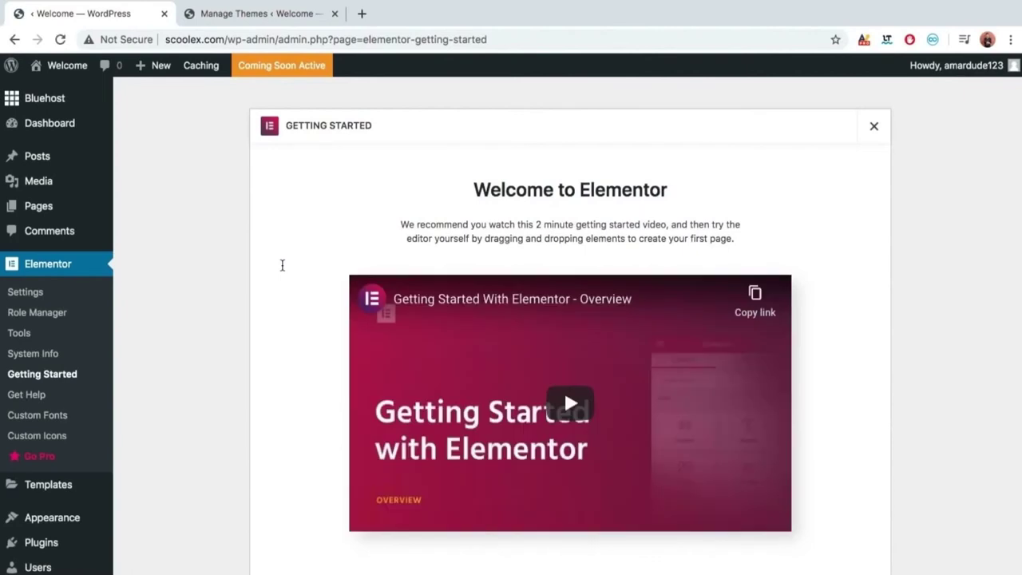
left_click(875, 127)
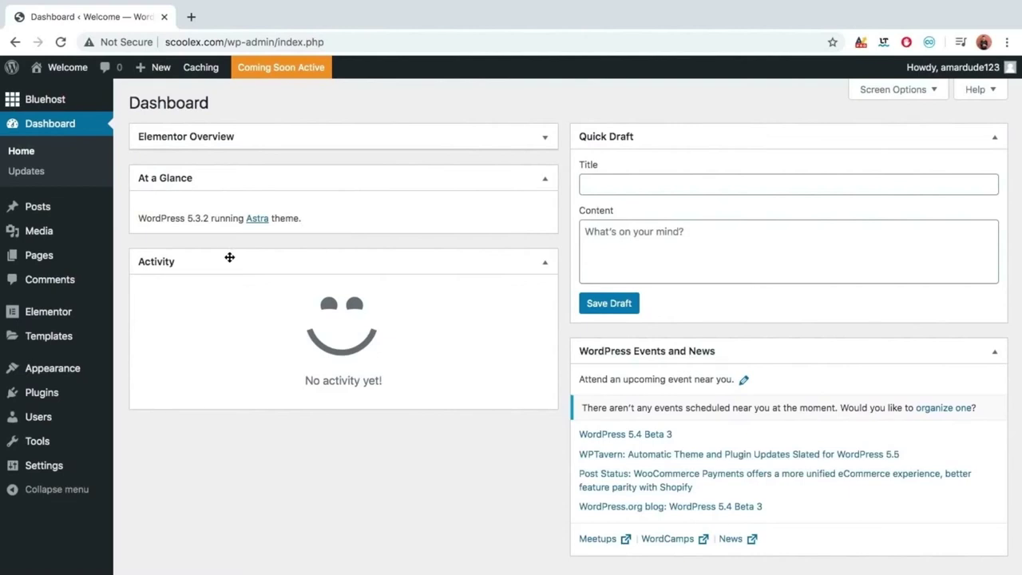
Install and activate the Classic Editor plugin from Plugins > Add New, then return to Pages.
left_click(25, 262)
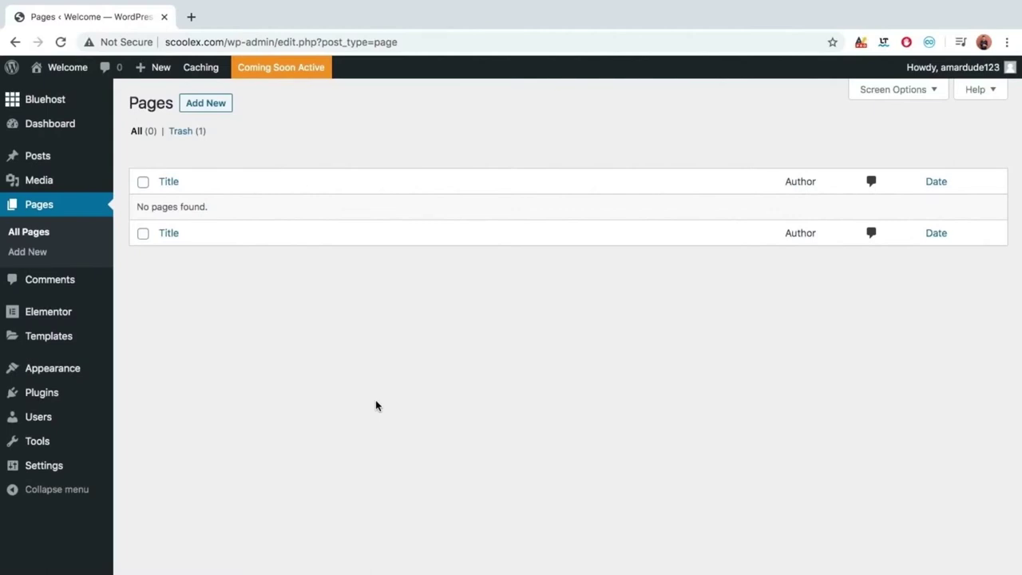
left_click(67, 393)
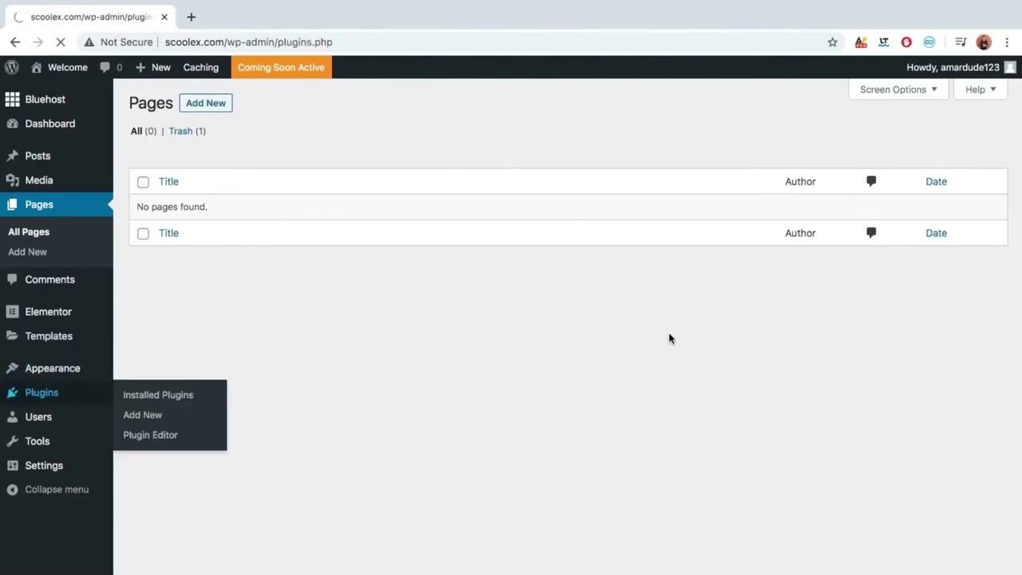
left_click(214, 110)
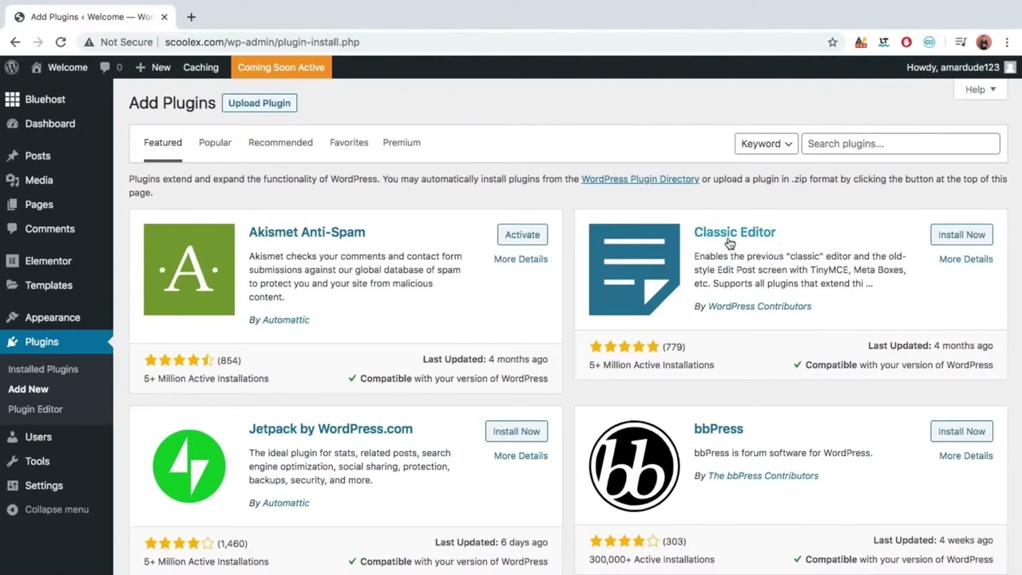
left_click(943, 237)
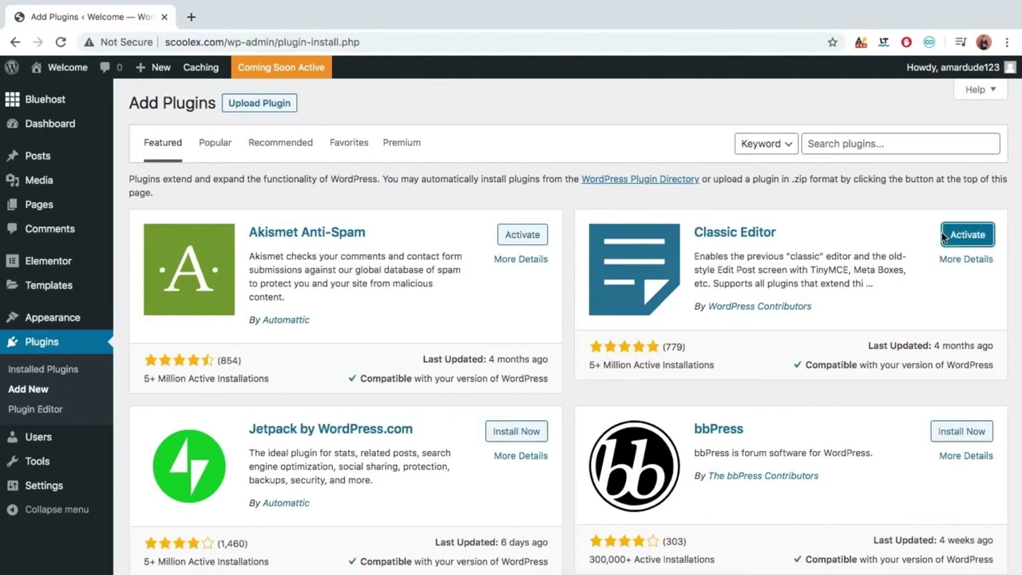
left_click(985, 236)
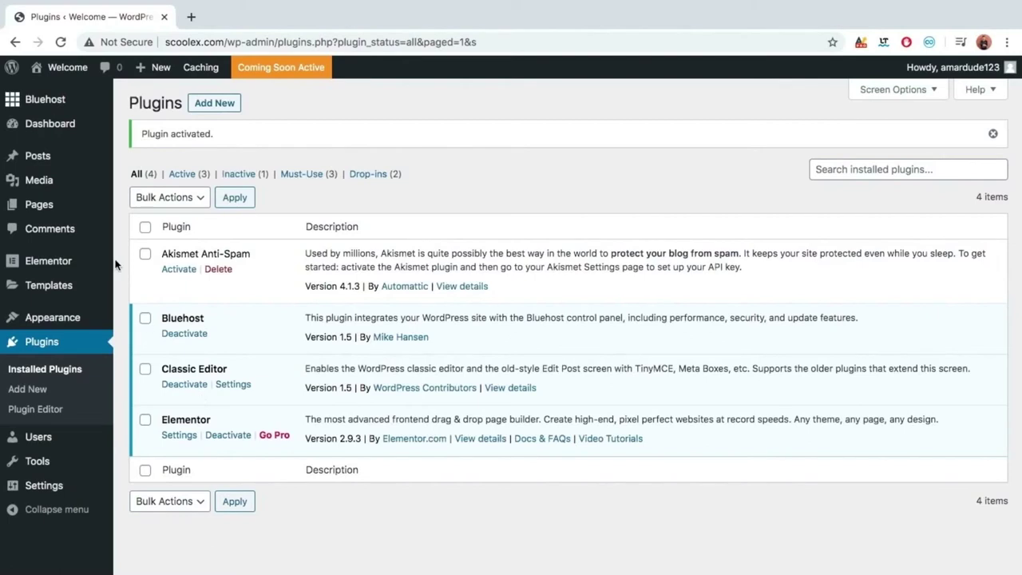
left_click(60, 213)
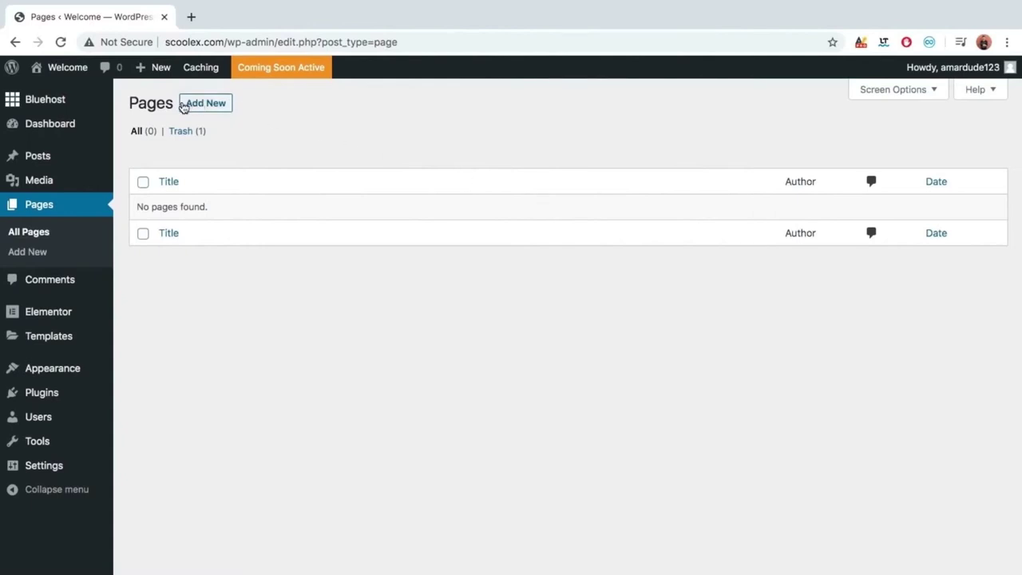
Create a new page titled 'Home' and publish it.
left_click(214, 104)
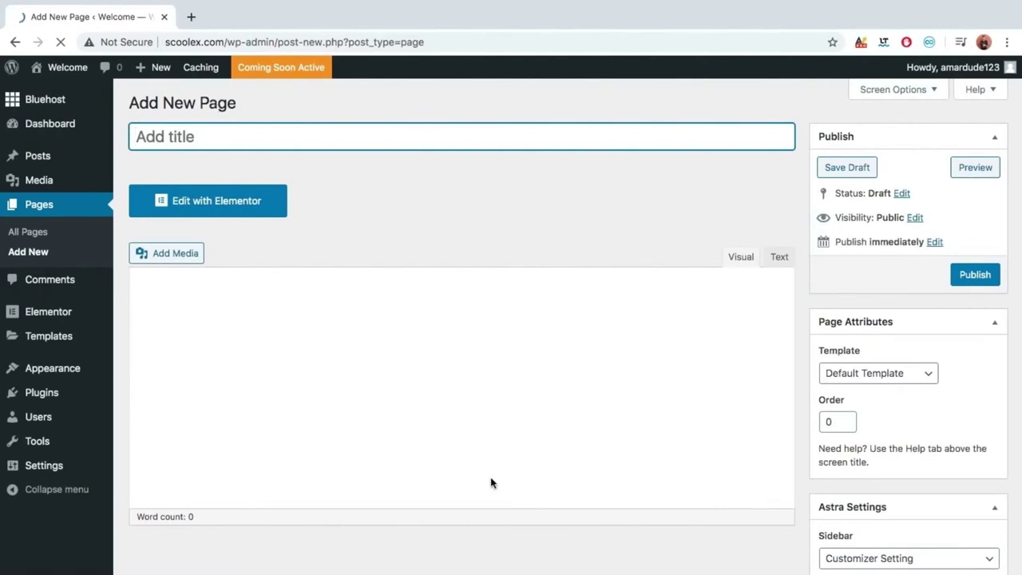
scroll(490, 482, "down", 1)
scroll(490, 482, "down", 3)
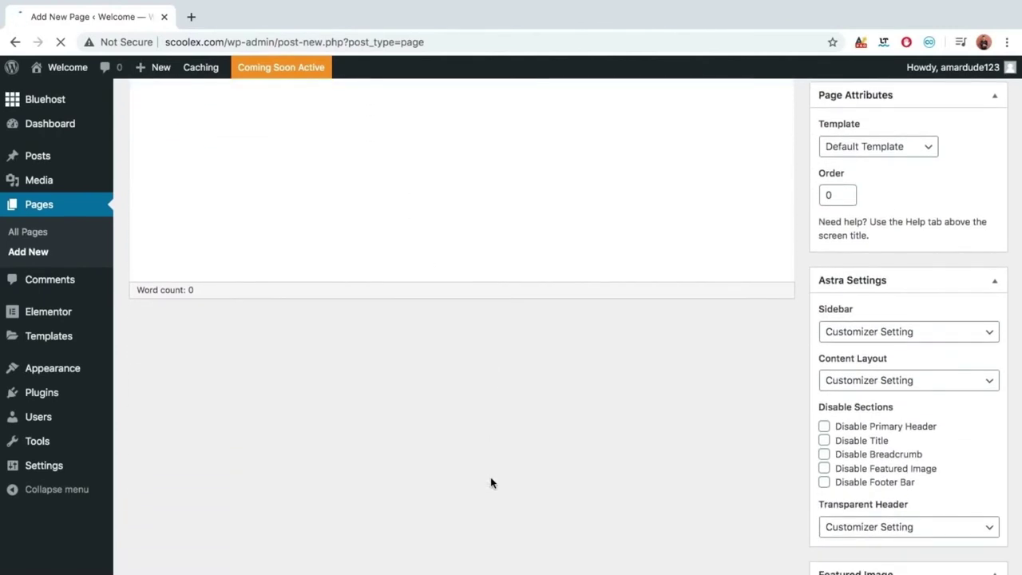
scroll(490, 482, "down", 1)
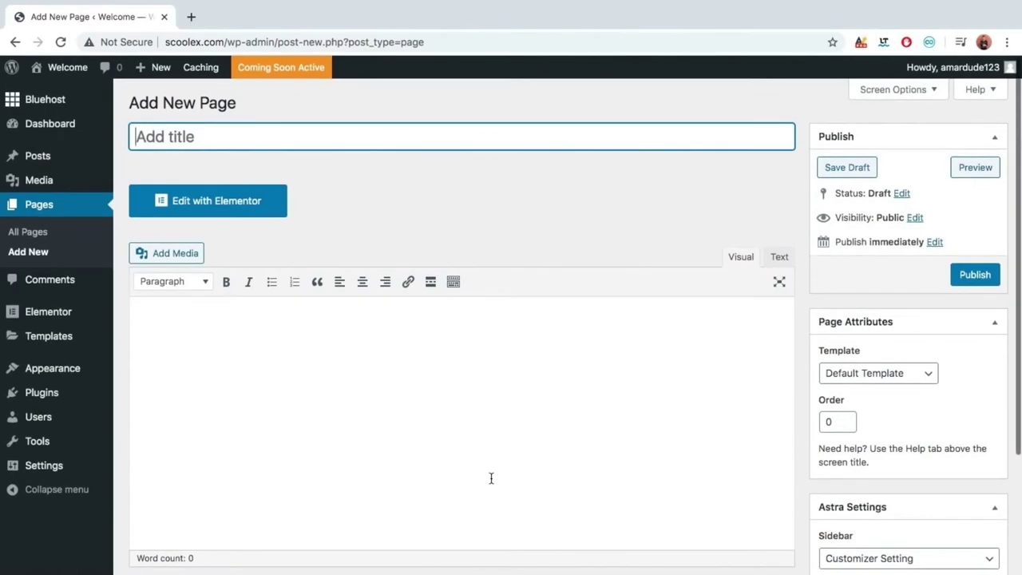
scroll(491, 479, "down", 1)
left_click(484, 440)
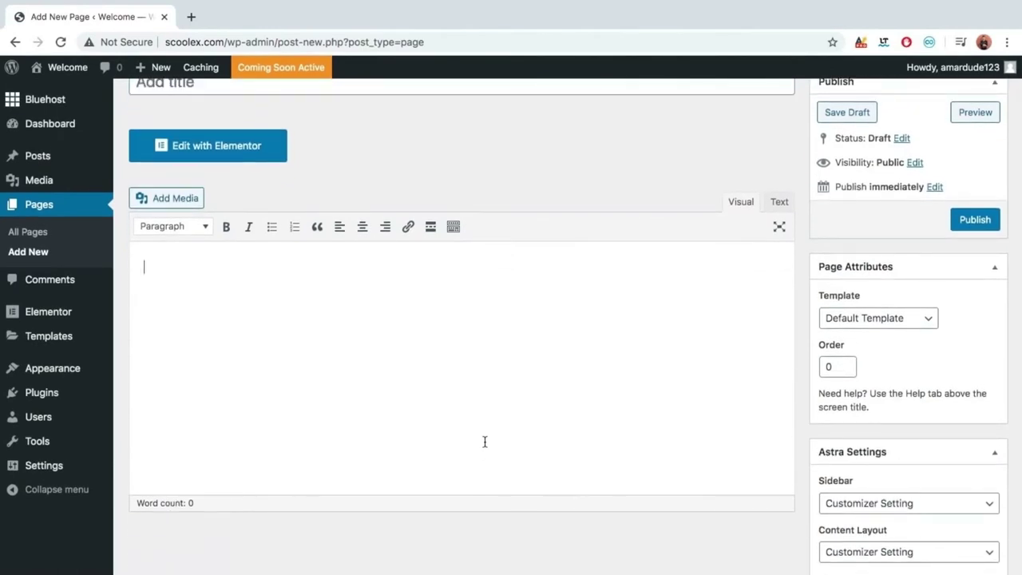
scroll(485, 442, "up", 1)
left_click(387, 144)
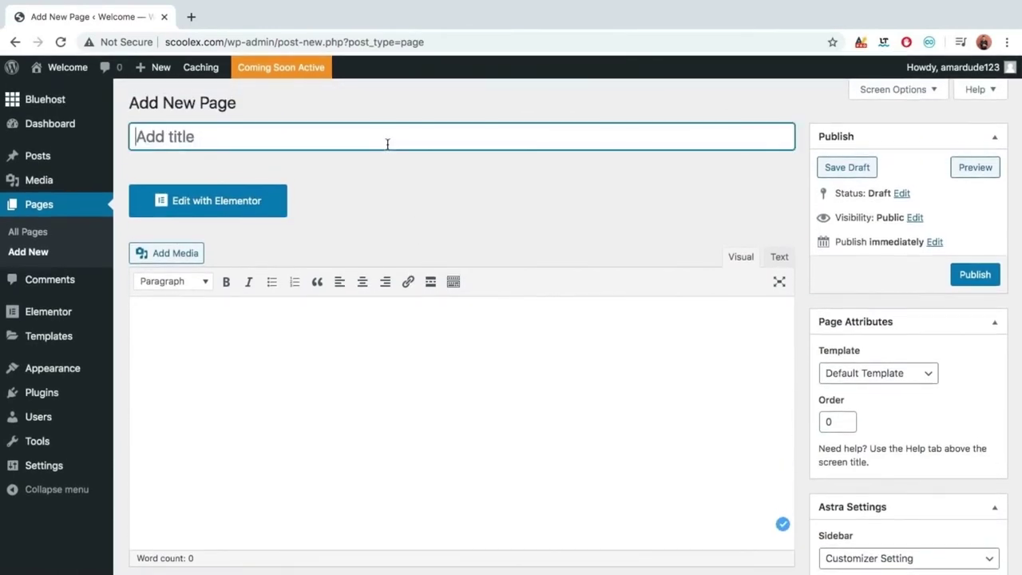
type("H")
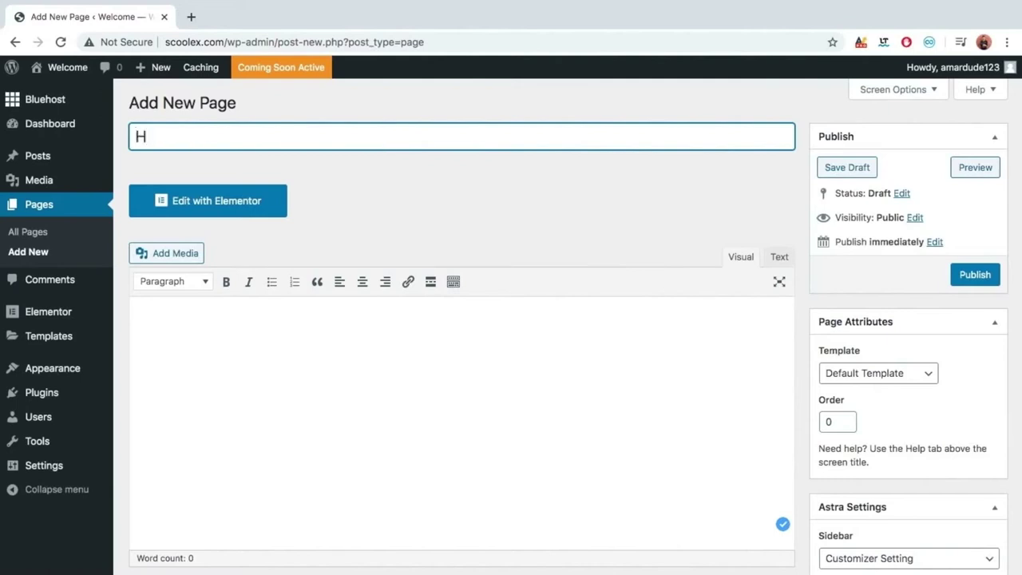
type("ome")
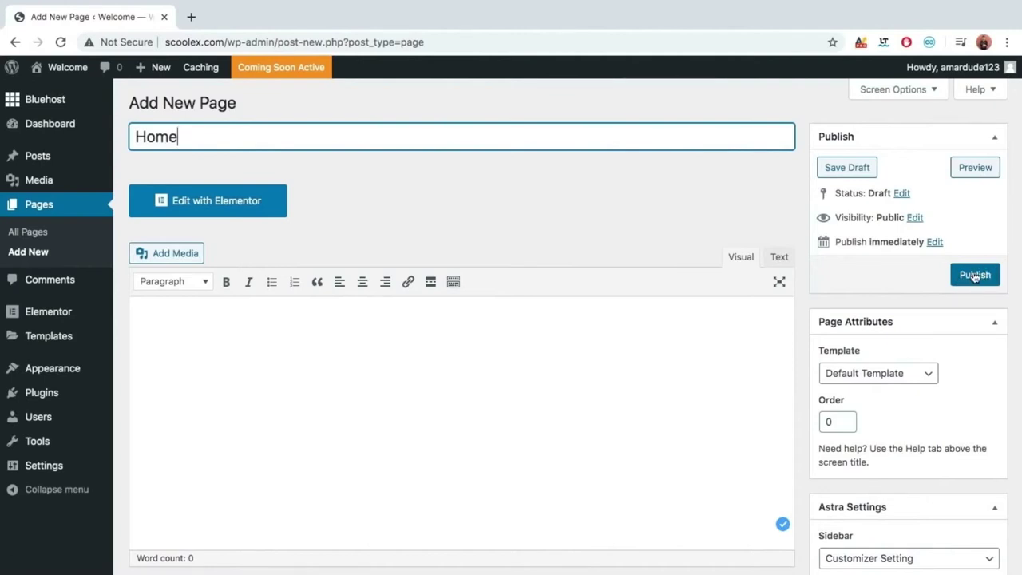
left_click(974, 275)
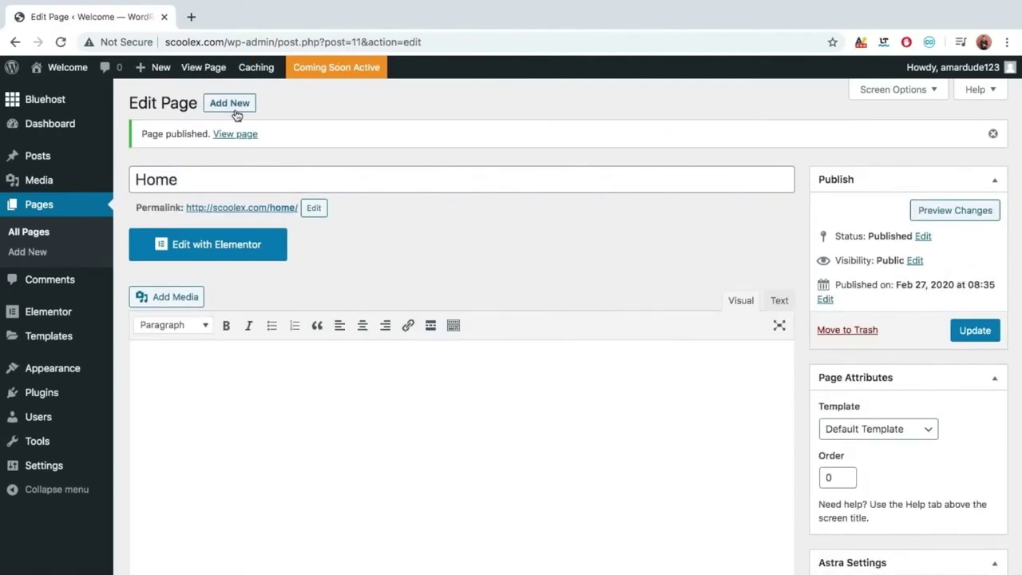
Open the live Home page in a new tab, then return to the editor and clear the title.
right_click(227, 137)
left_click(239, 137)
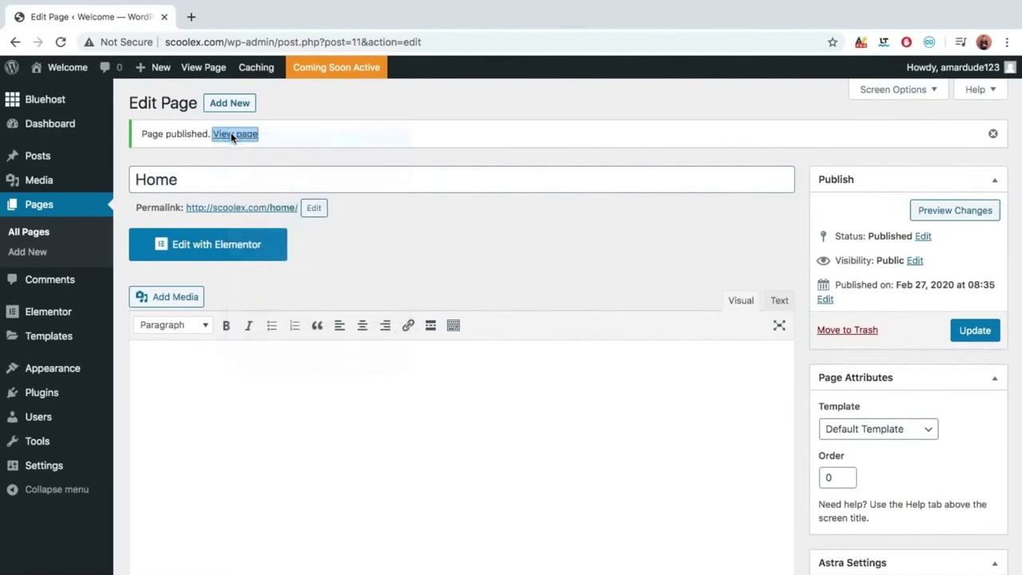
left_click(271, 12)
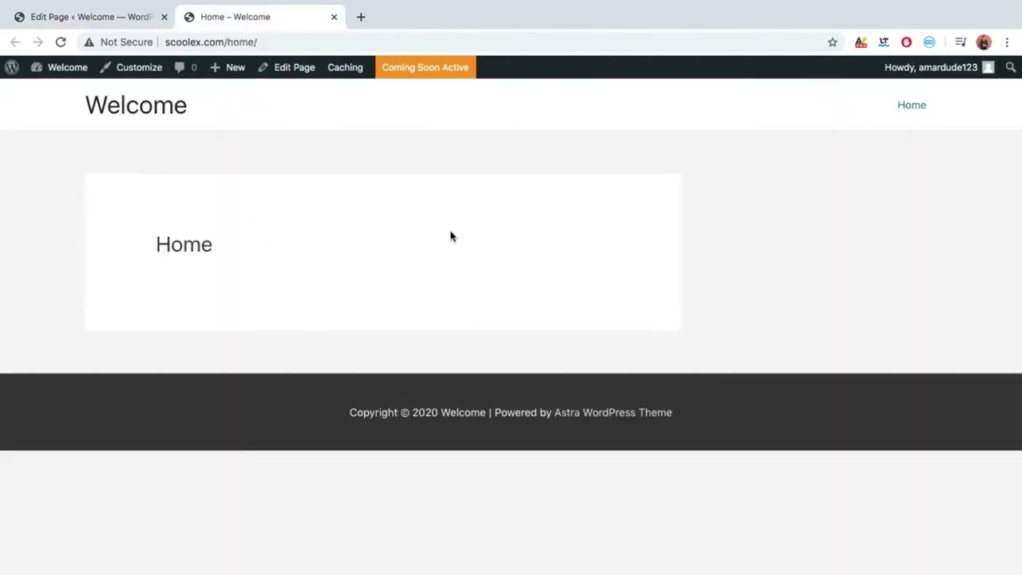
left_click(125, 16)
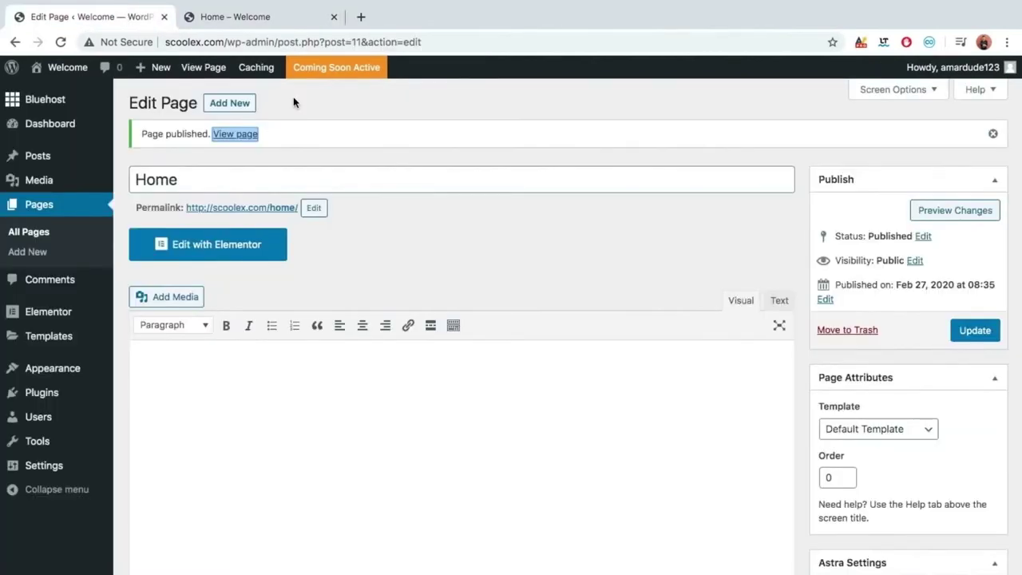
triple_click(305, 179)
key("BackSpace")
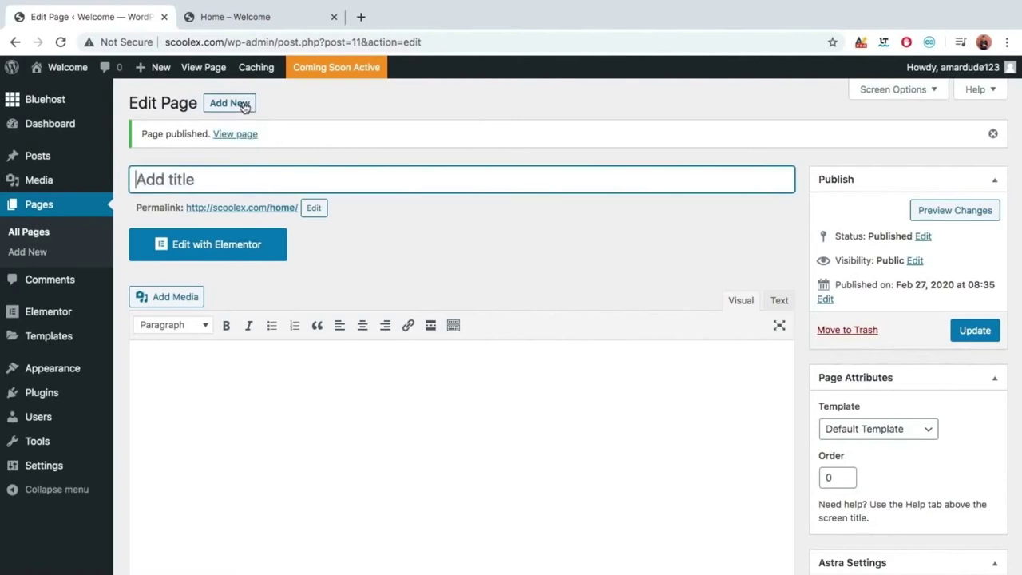
Start another page, leave the unsaved editor, and publish it titled 'Portfolio'.
left_click(245, 103)
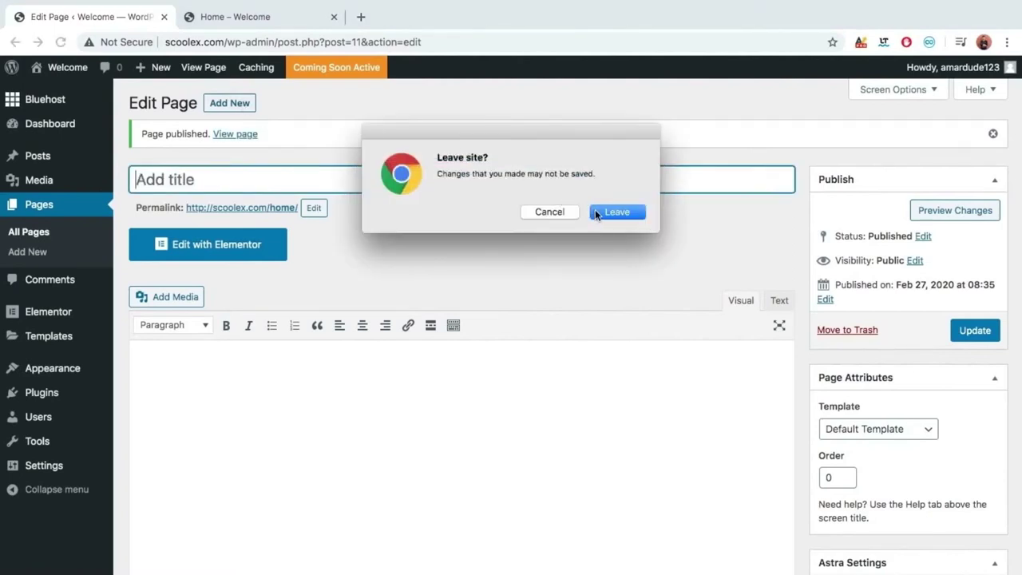
left_click(595, 211)
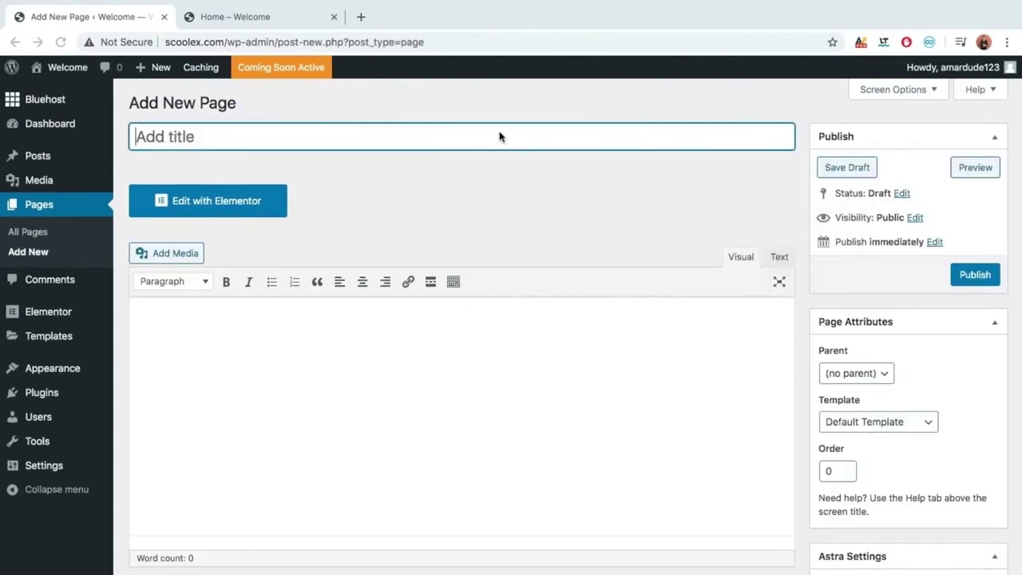
type("Portfolio")
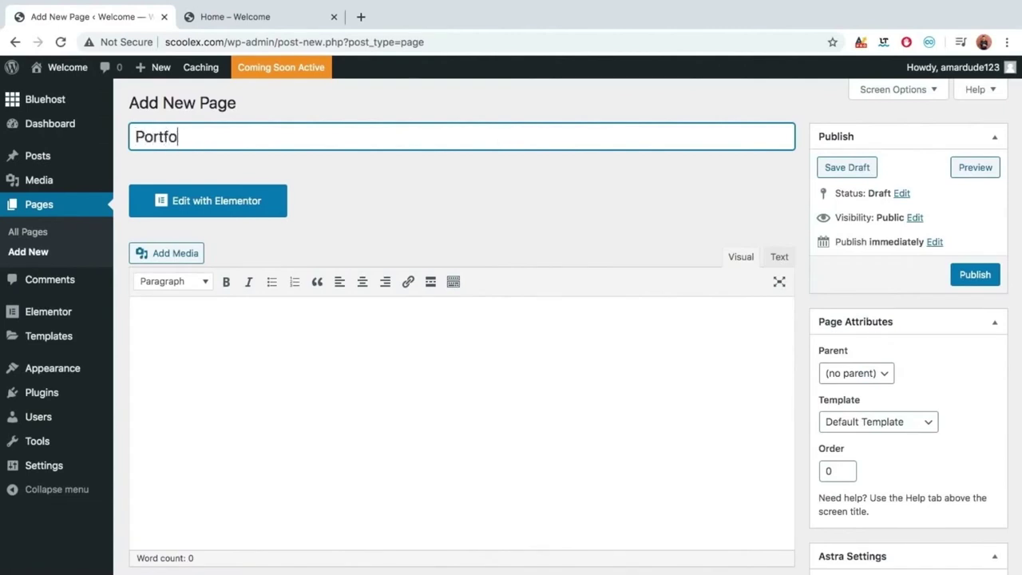
left_click(975, 272)
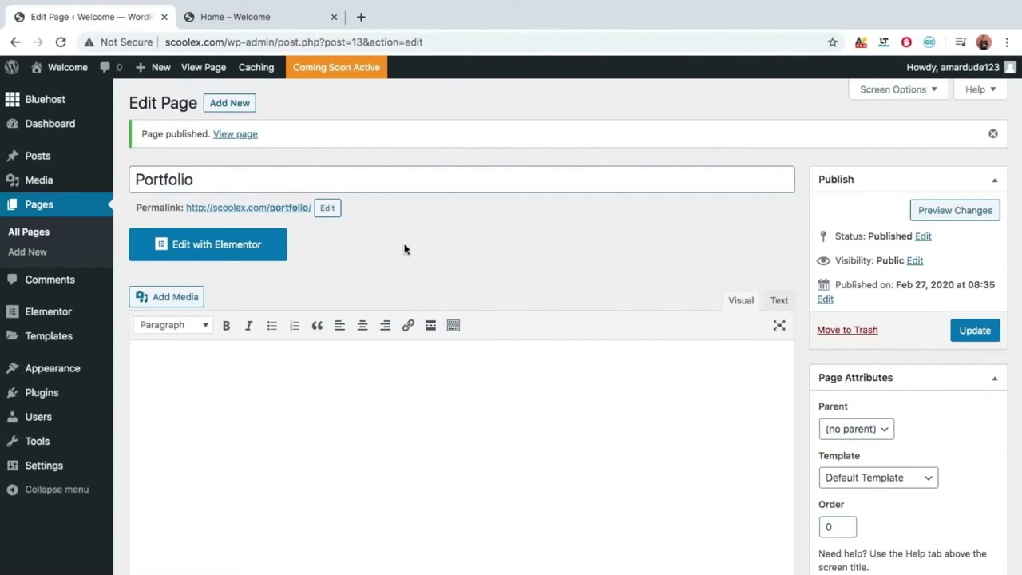
left_click(296, 177)
Clear the mistyped 'Contacts Us' title, then publish a fresh page titled 'Contact Us'.
double_click(296, 177)
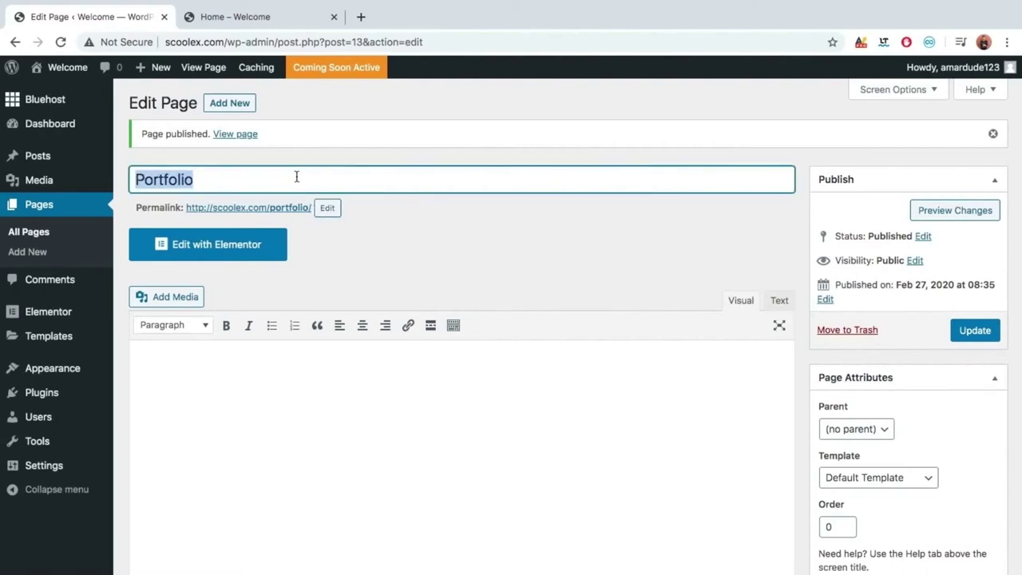
type("Con")
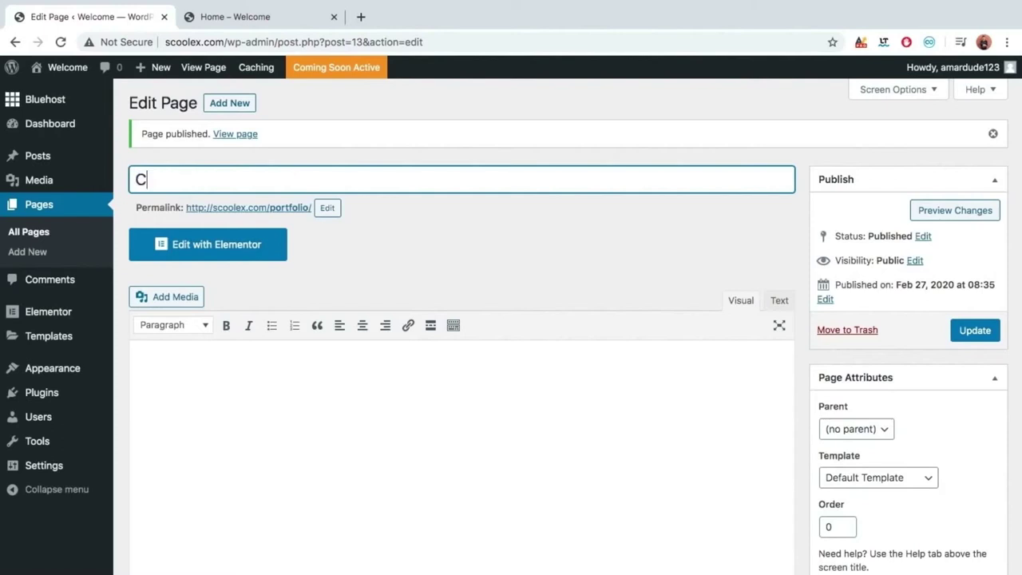
type("cts Us")
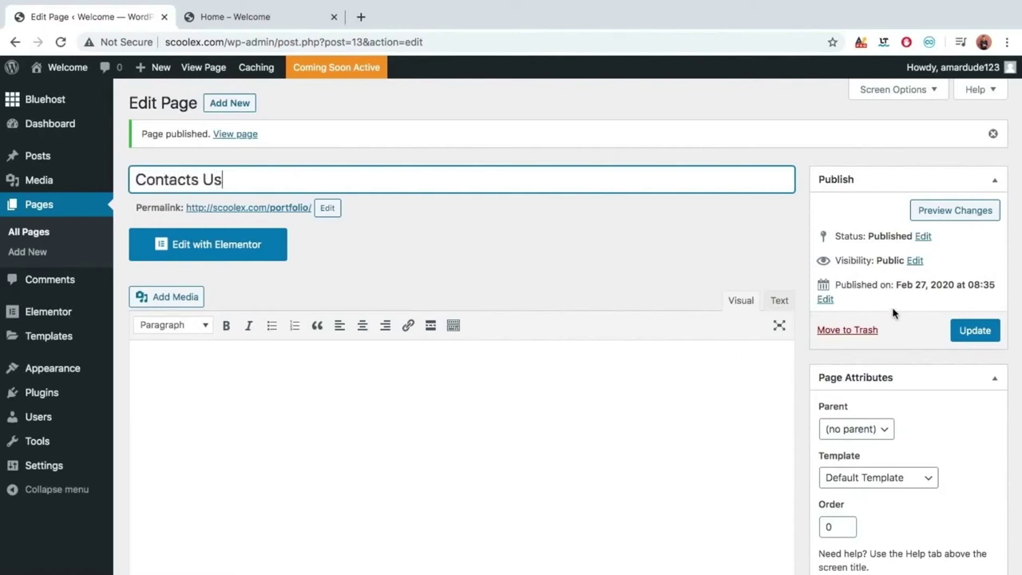
key("ctrl+a")
key("BackSpace")
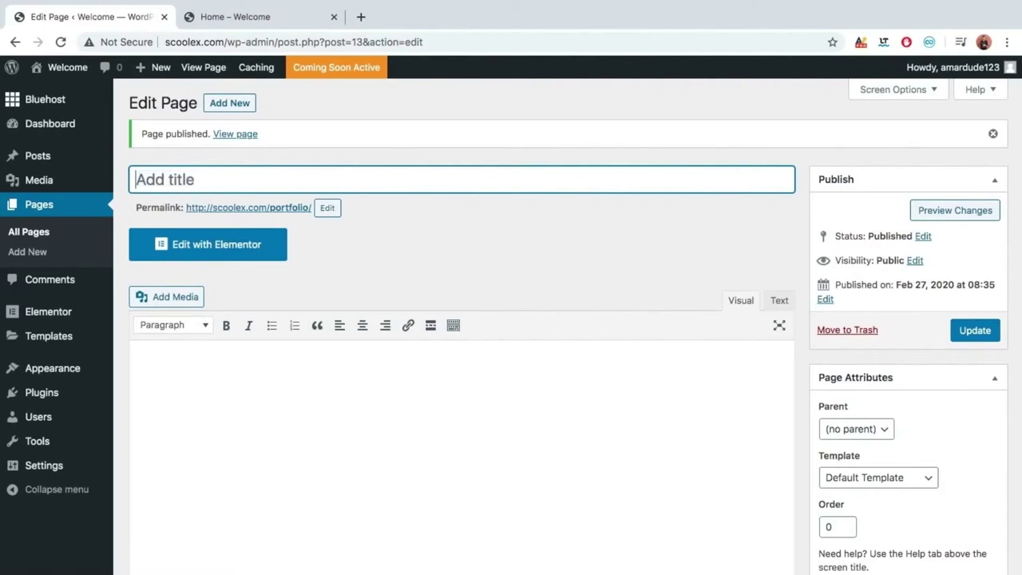
left_click(233, 104)
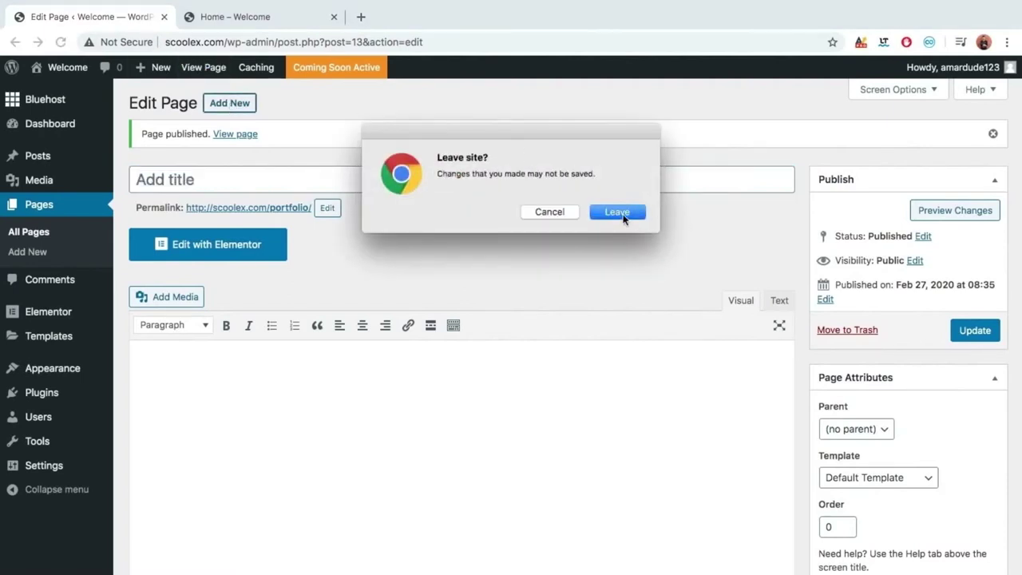
left_click(617, 212)
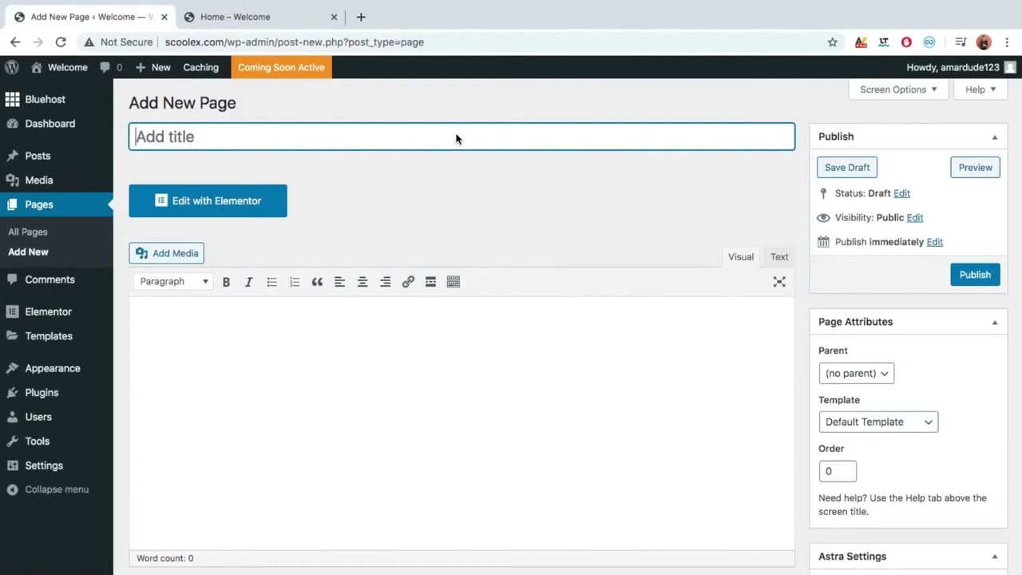
type("Contact Us")
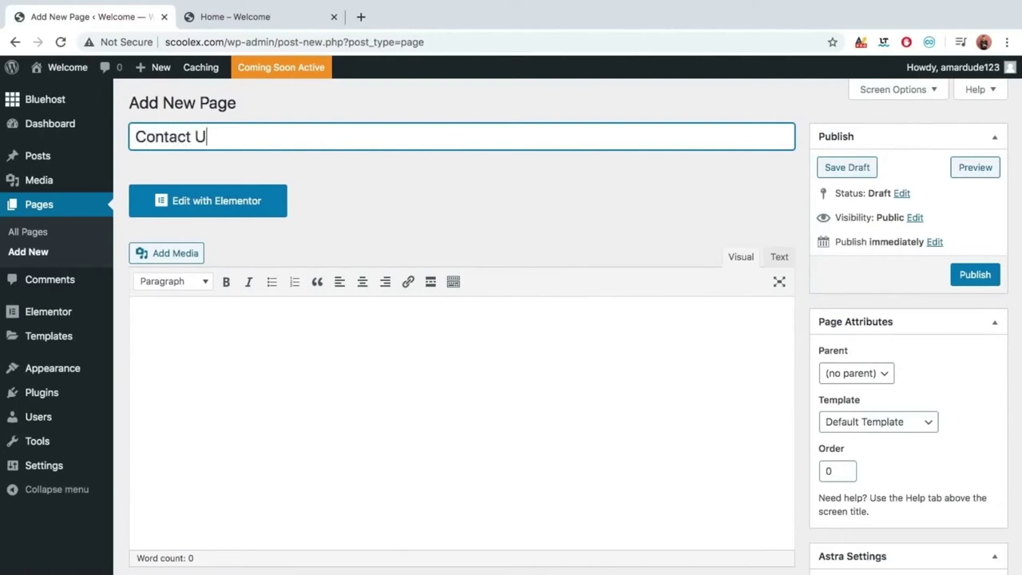
left_click(970, 273)
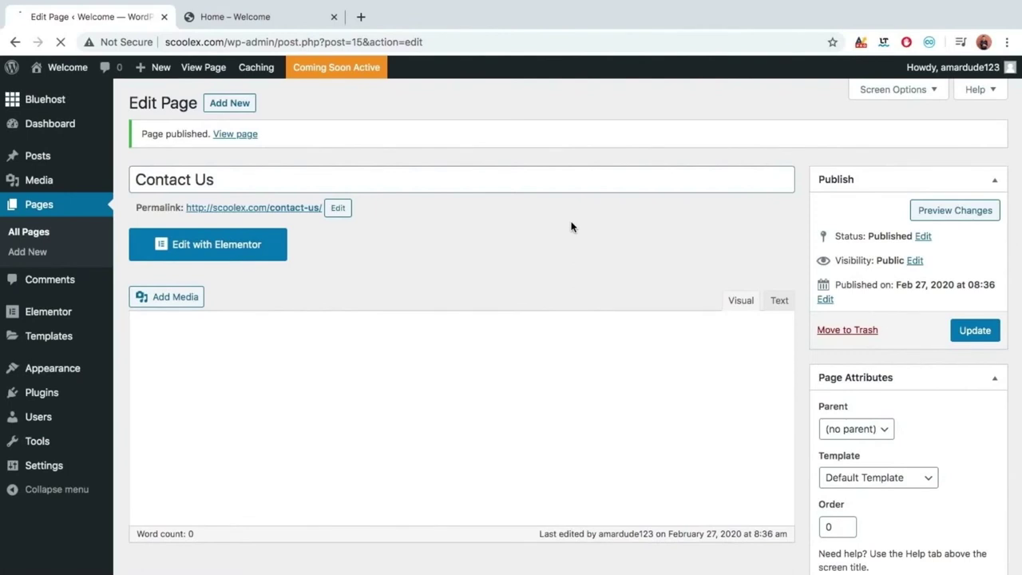
Add a new page titled 'About Us' and publish it.
left_click(228, 104)
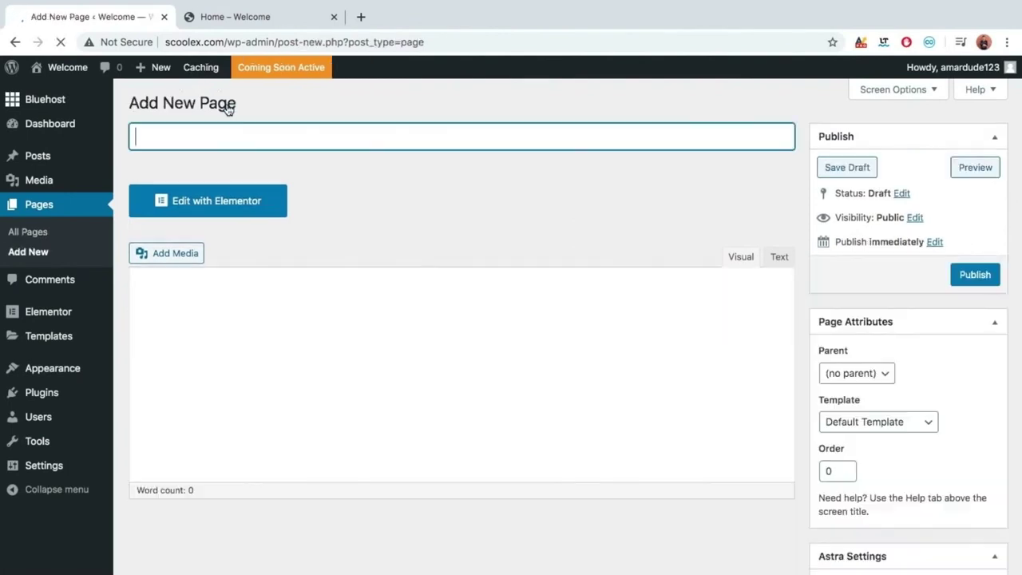
type("A")
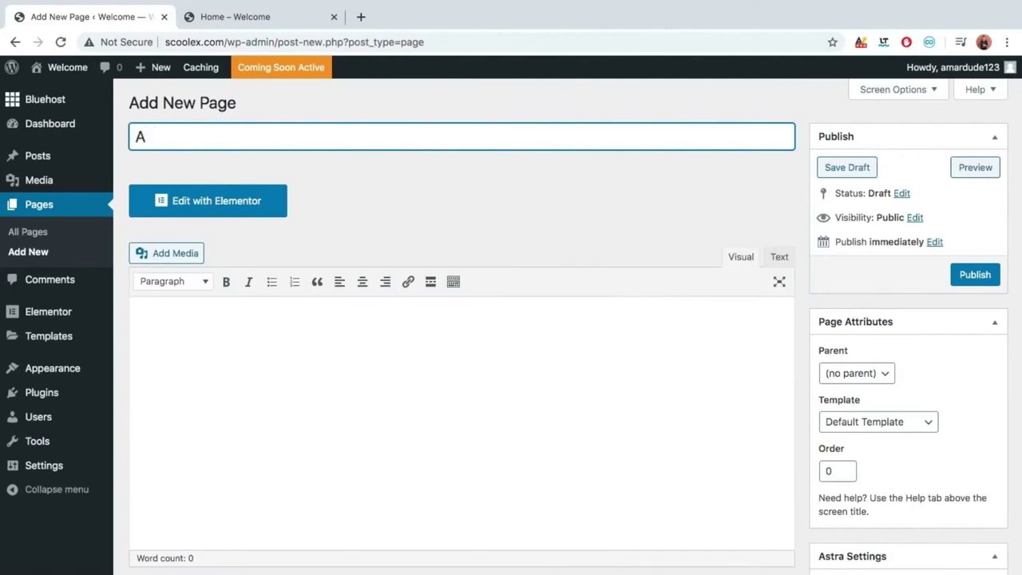
type("bout Us")
left_click(981, 273)
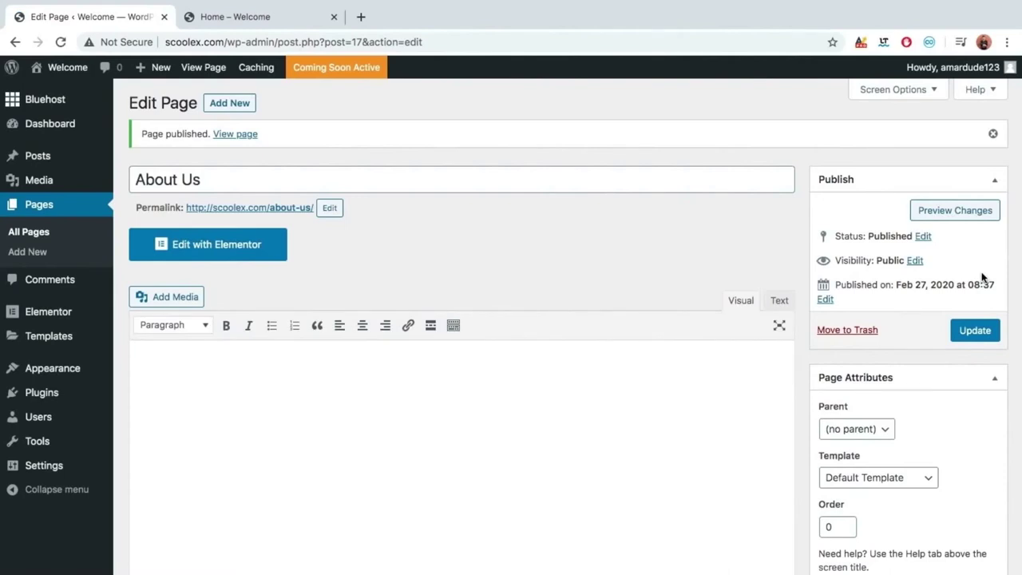
Reload the live site to show About Us, Contact Us, Home and Portfolio in the menu, then open a new tab.
left_click(291, 17)
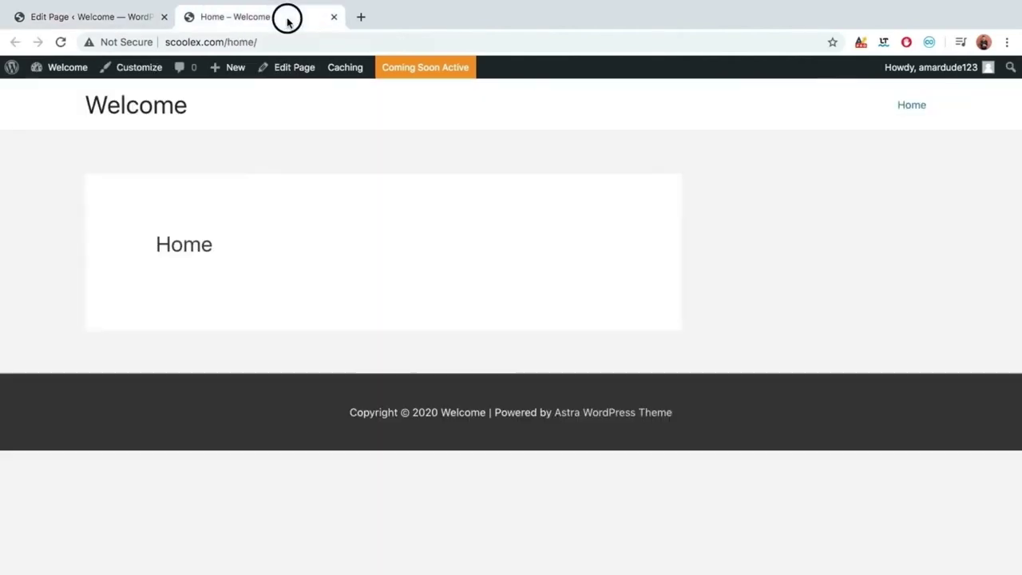
left_click(60, 42)
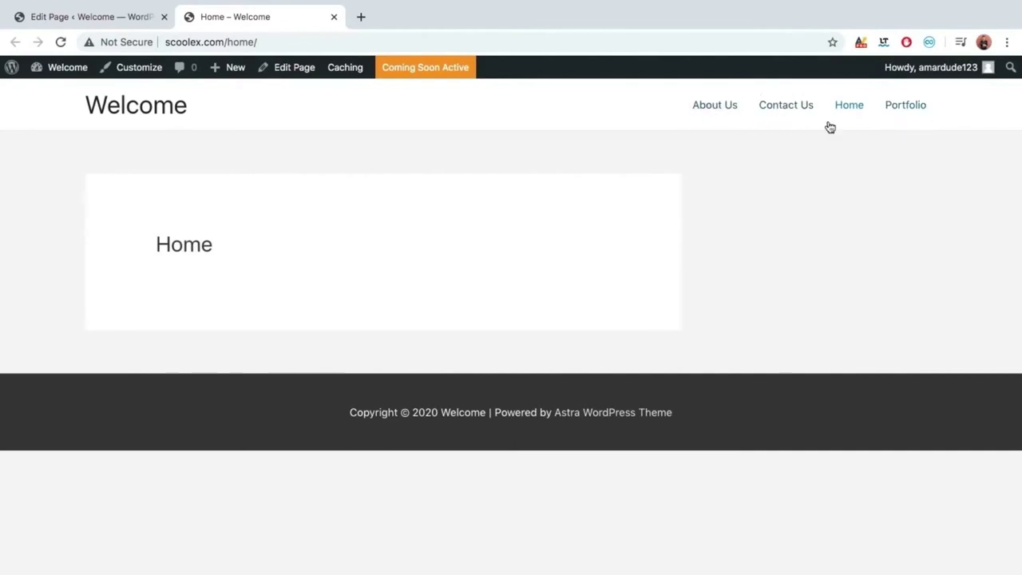
left_click(50, 22)
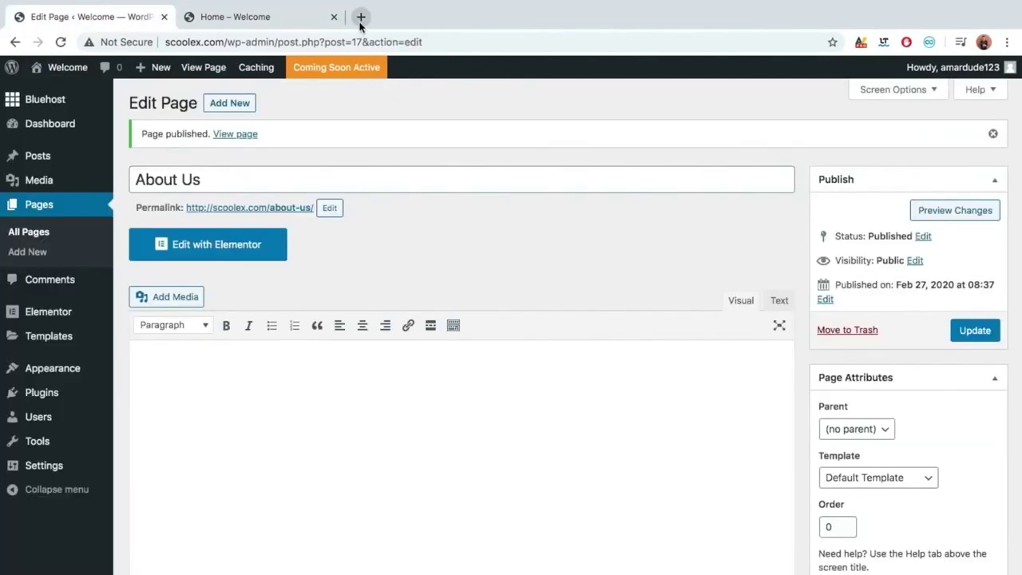
left_click(360, 18)
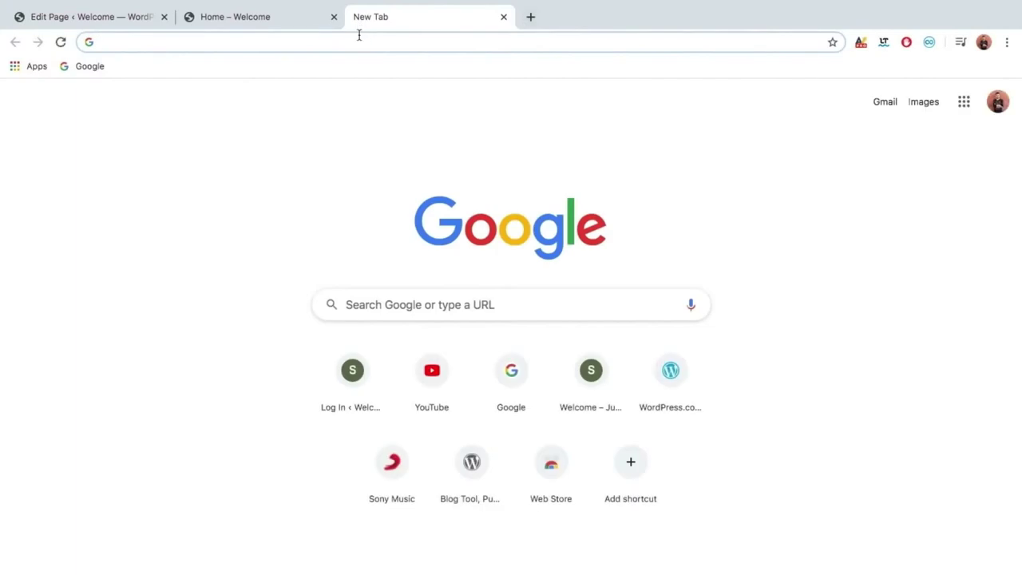
Load apple.com in the new tab, then go back to the live Home page tab.
type("apple.co")
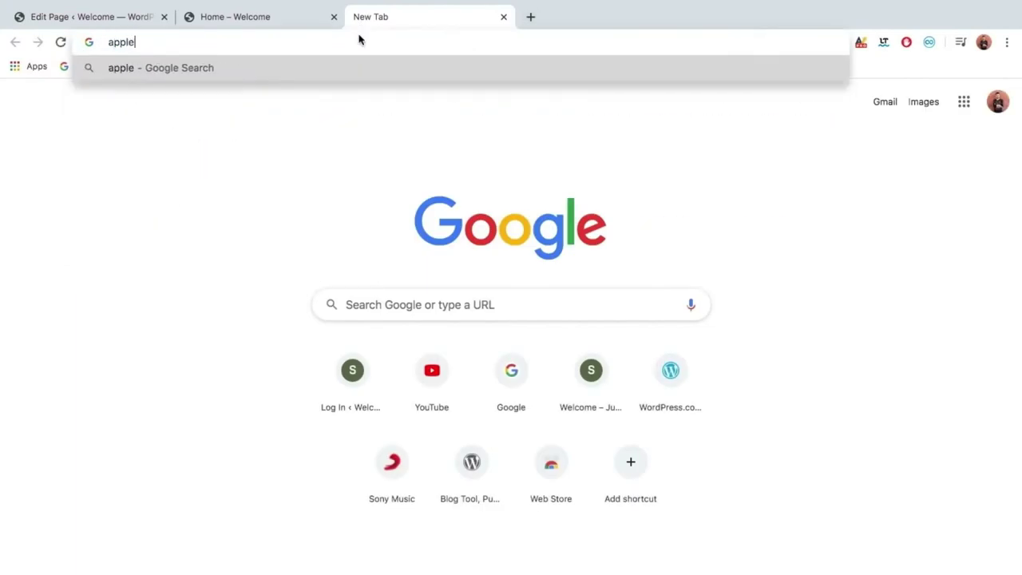
type("m")
key("Return")
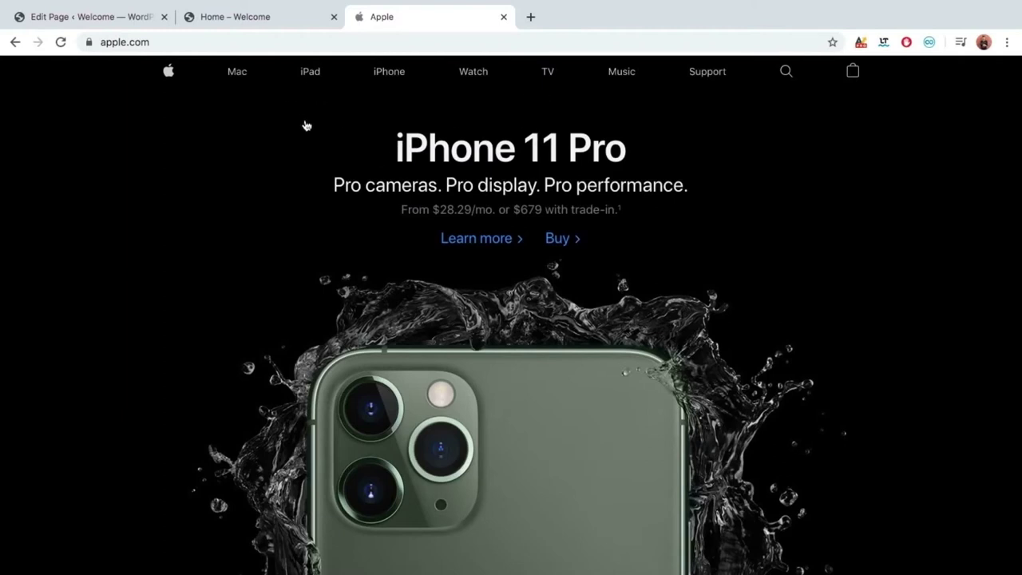
left_click(260, 22)
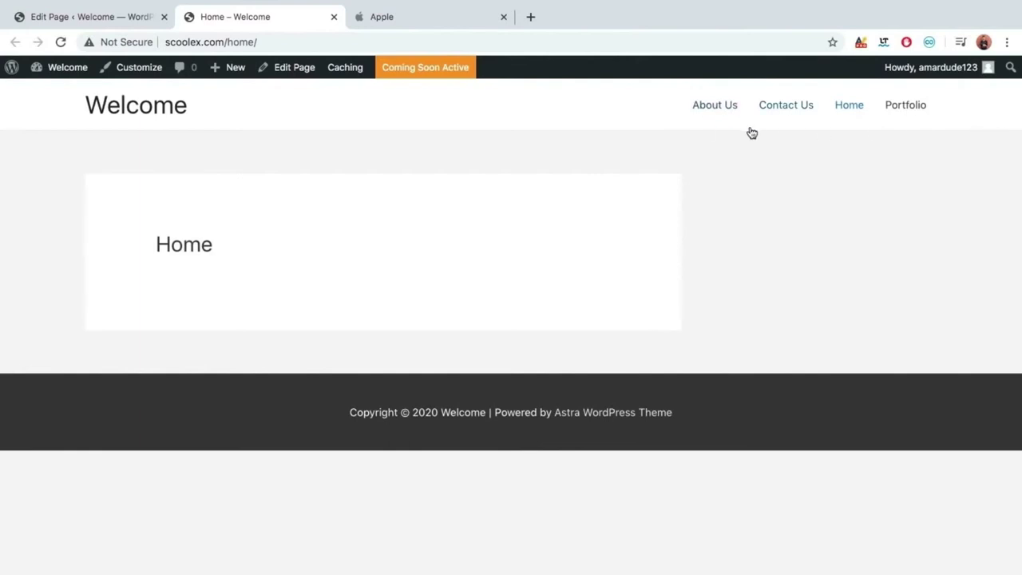
View the live About Us page from the site tab, then return to its editor.
left_click(105, 22)
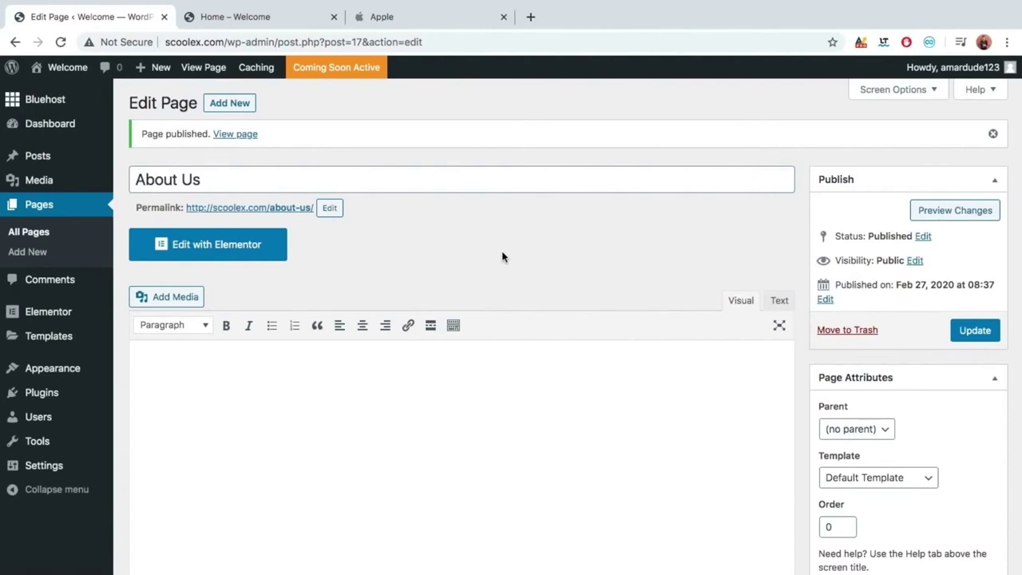
scroll(502, 256, "down", 1)
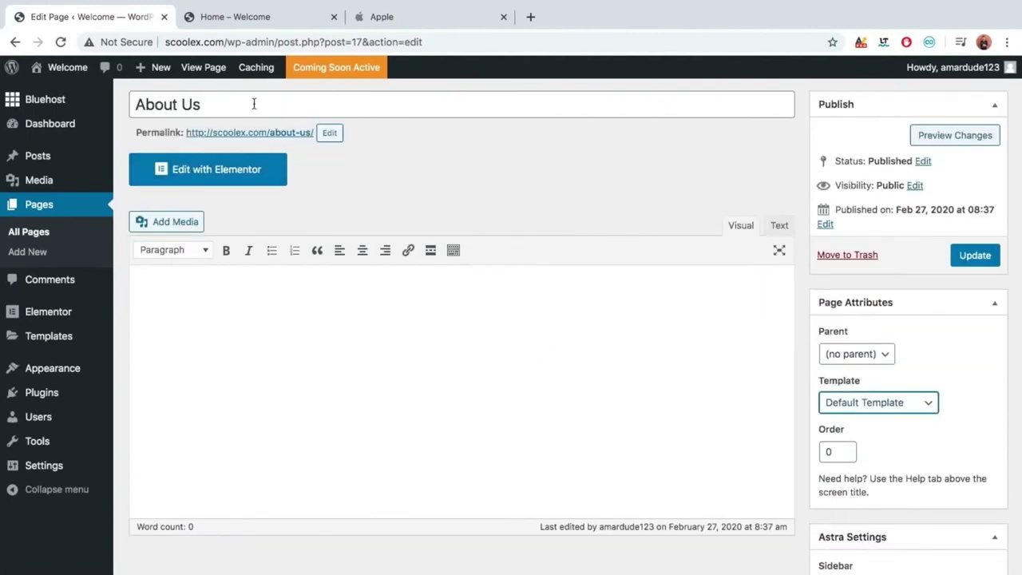
left_click(259, 19)
left_click(710, 108)
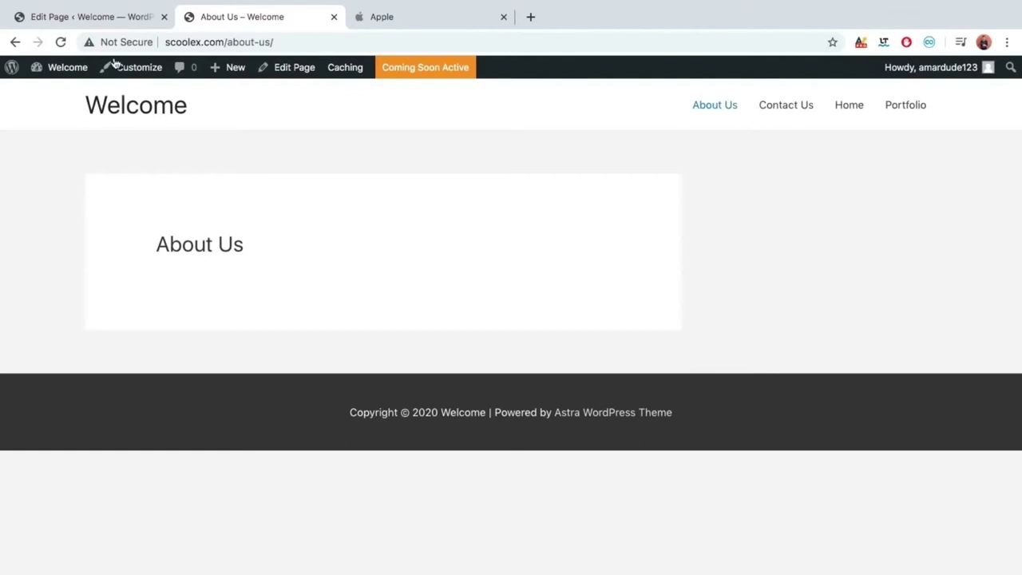
mouse_move(48, 6)
left_click(62, 17)
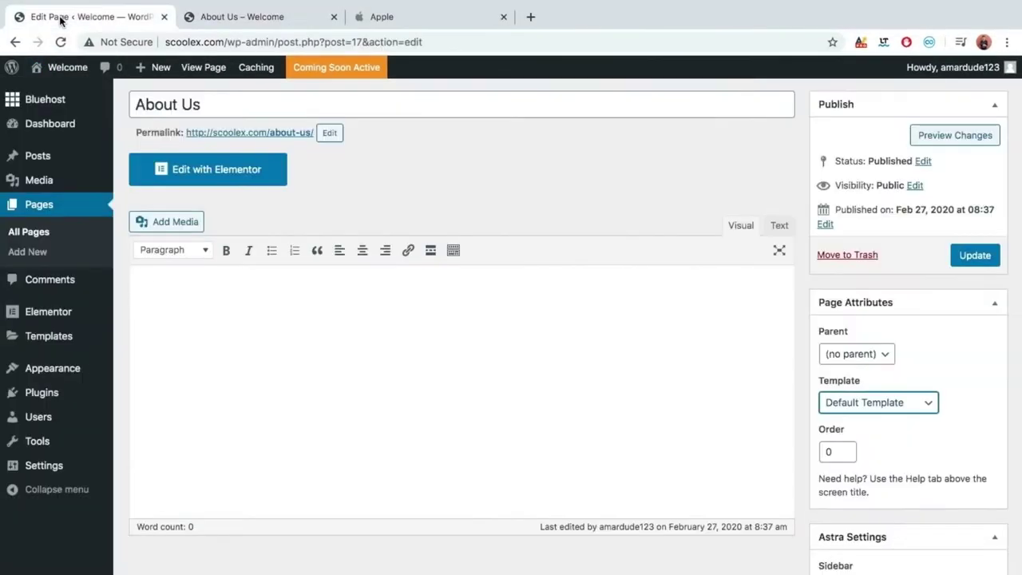
Set the About Us template to Elementor Full Width and update the page.
left_click(897, 409)
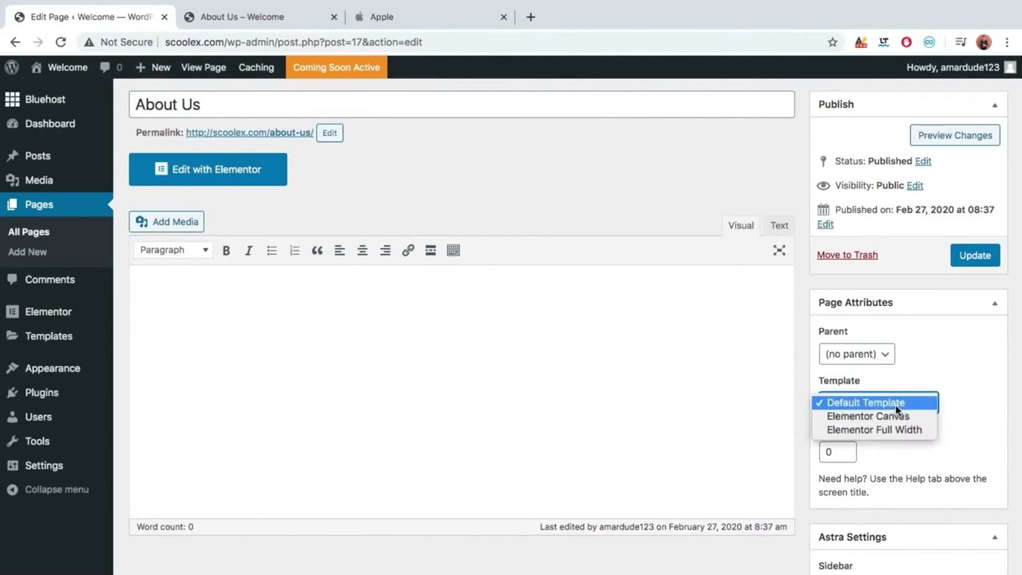
left_click(900, 432)
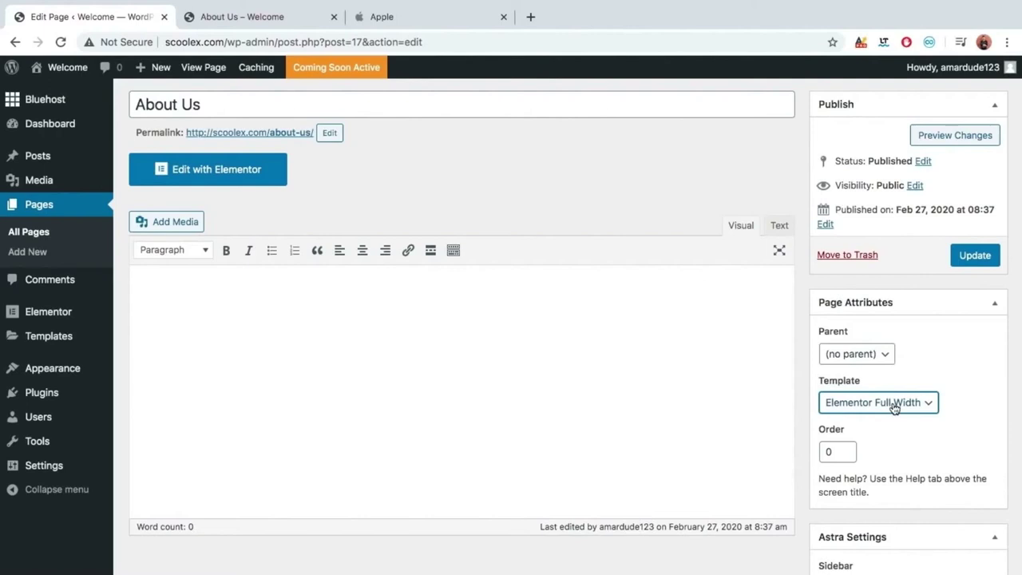
left_click(975, 262)
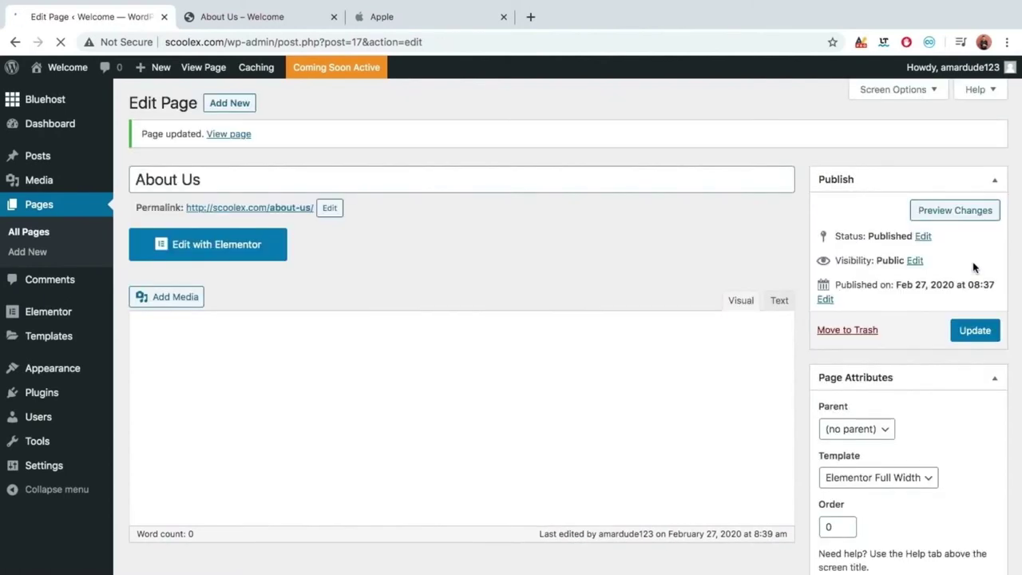
Reload the live About Us page to confirm the full-width layout, then open All Pages.
left_click(255, 17)
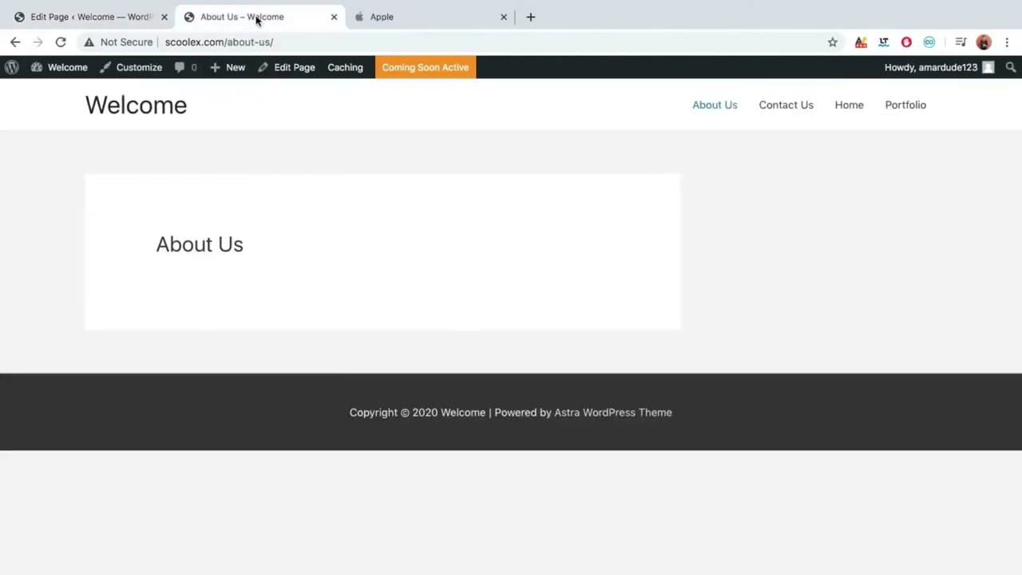
left_click(61, 42)
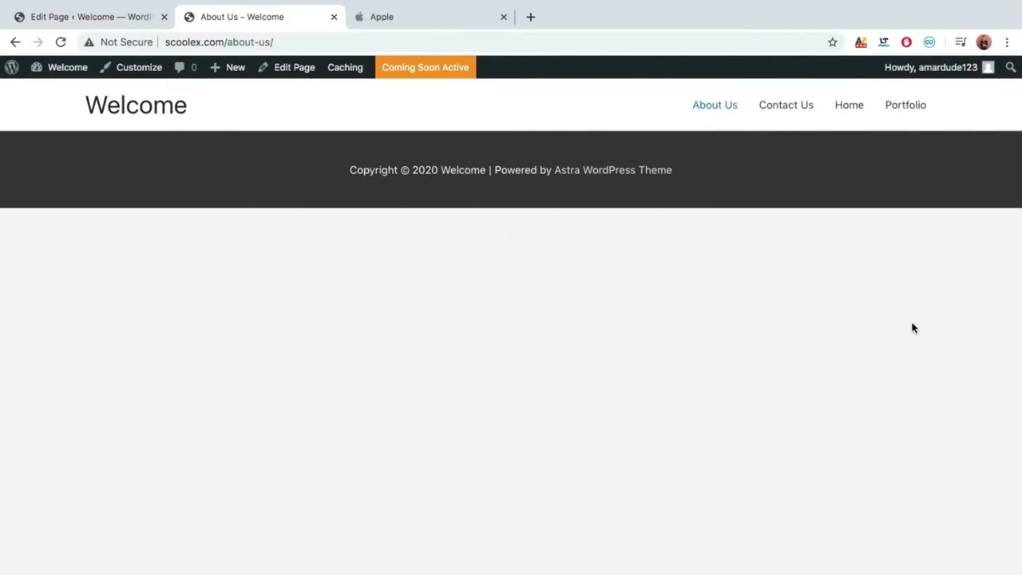
left_click(68, 24)
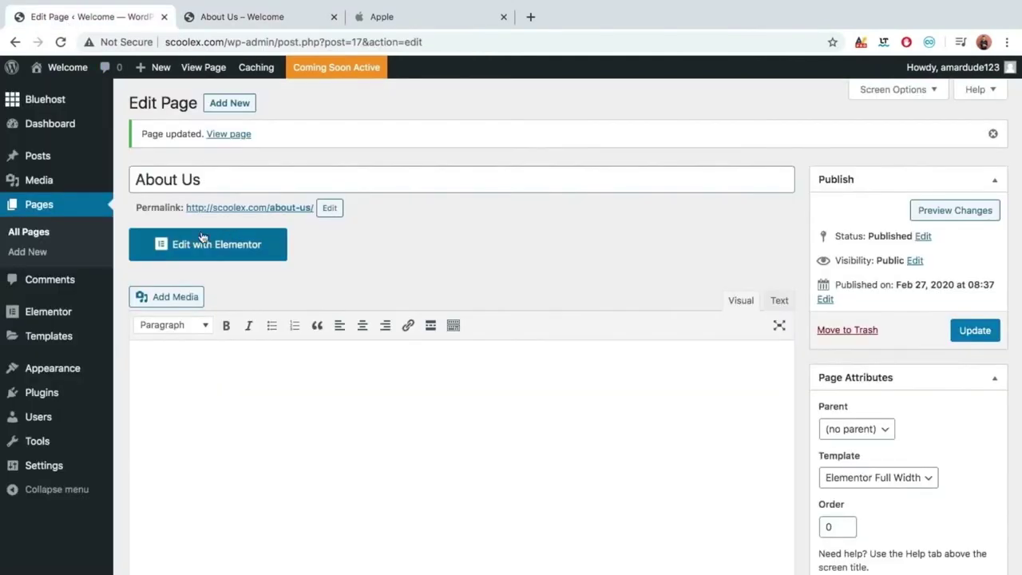
left_click(38, 233)
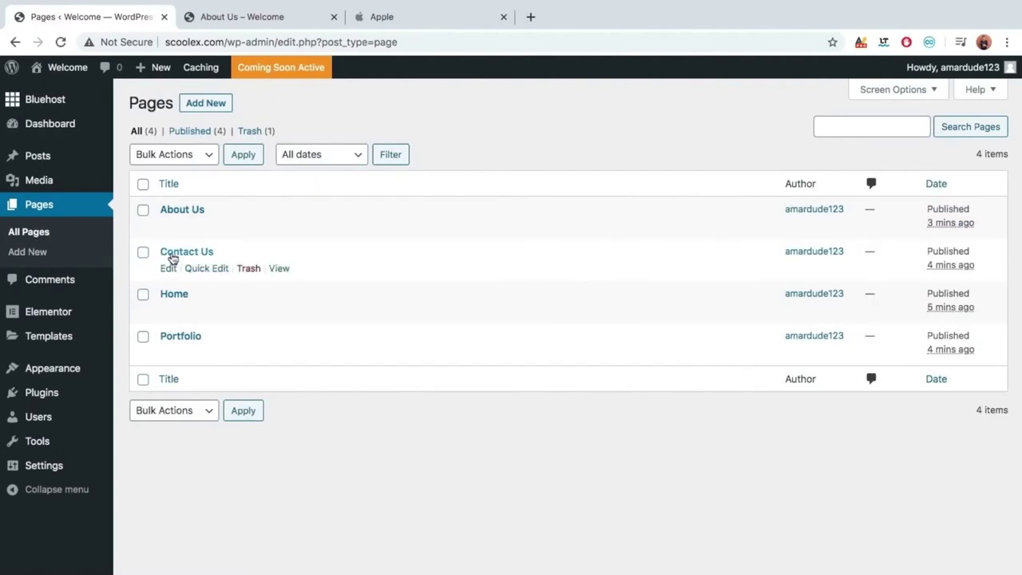
Open the Contact Us, Home and Portfolio editors in separate new tabs.
right_click(171, 257)
left_click(232, 261)
right_click(182, 297)
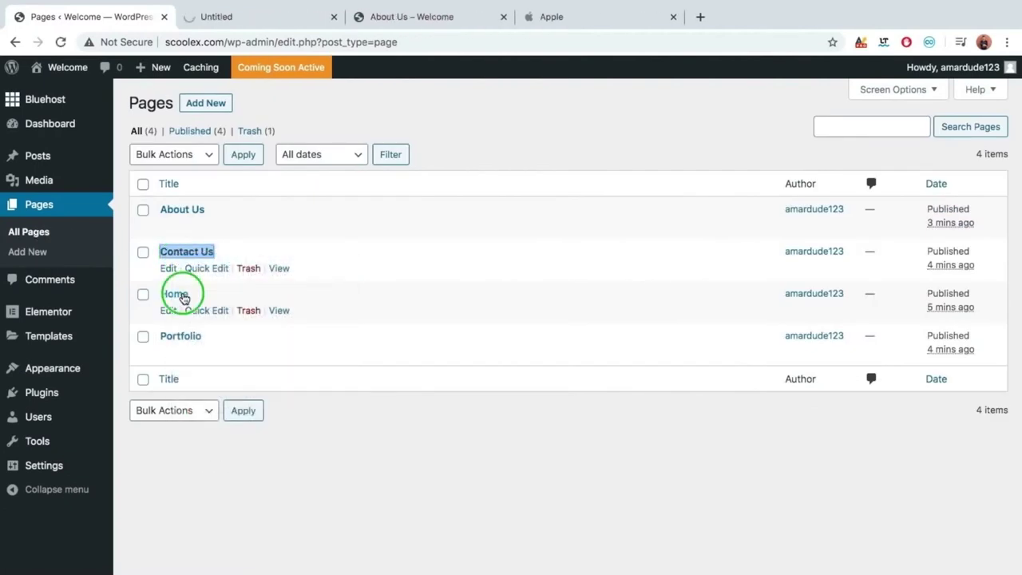
left_click(231, 301)
right_click(182, 338)
left_click(231, 343)
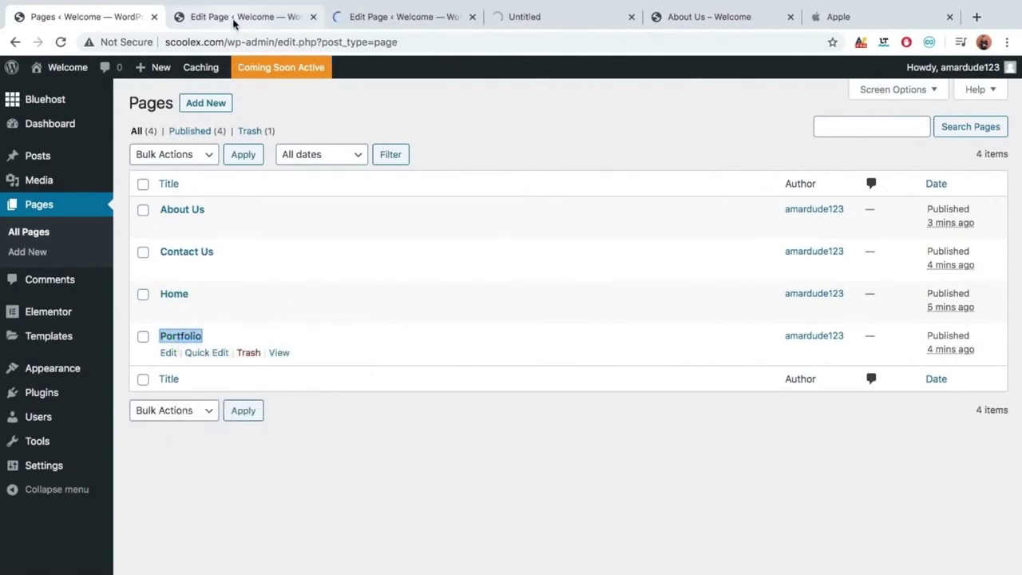
Set the Contact Us template to Elementor Full Width and update it.
left_click(234, 19)
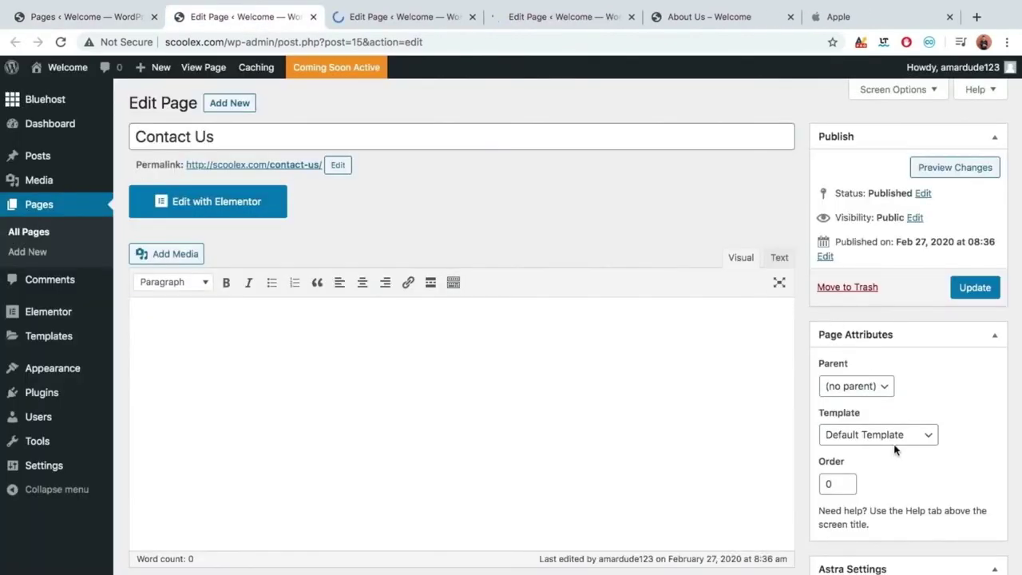
left_click(888, 433)
left_click(887, 460)
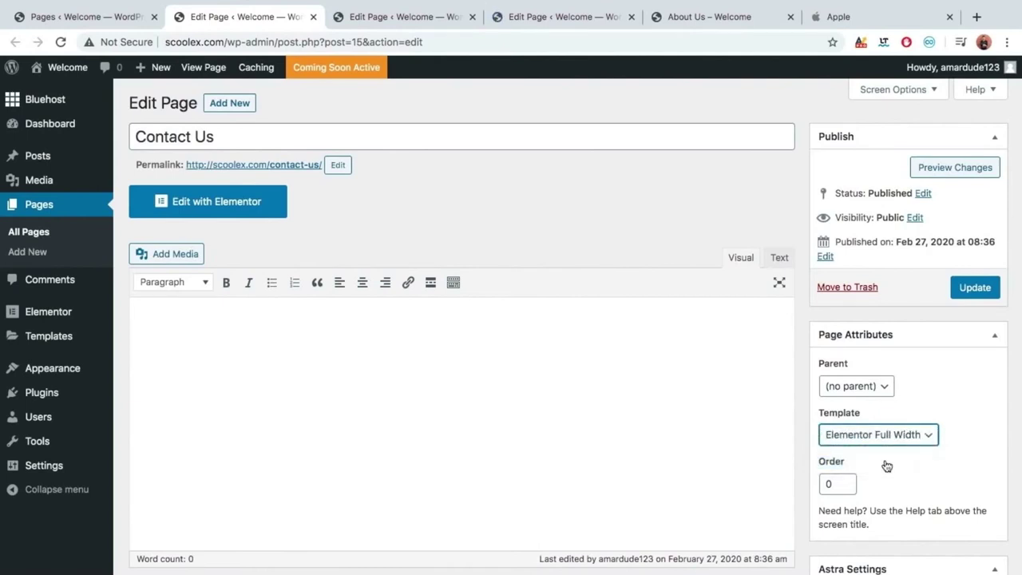
left_click(980, 289)
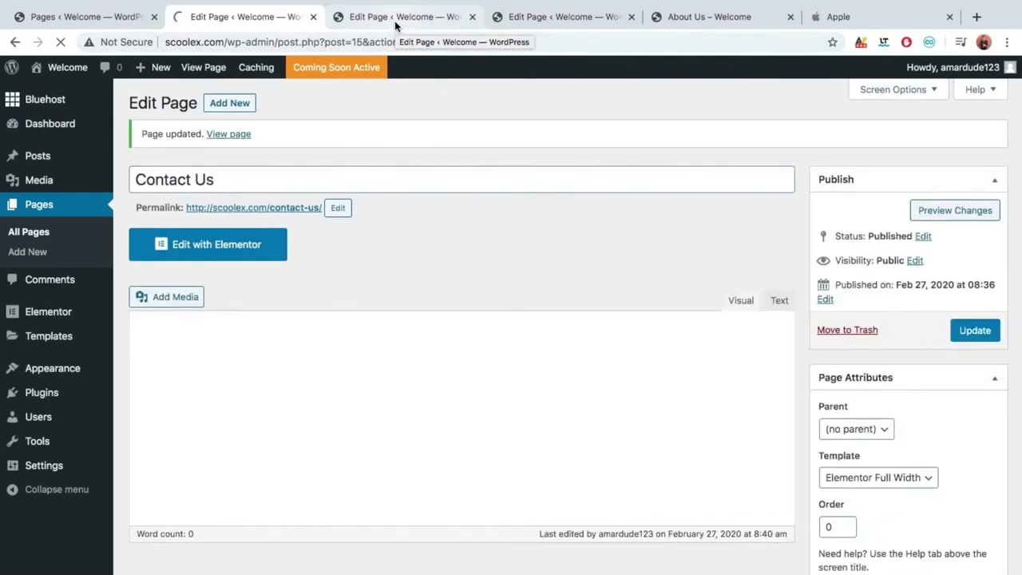
Set the Home page template to Elementor Full Width and update it.
left_click(396, 22)
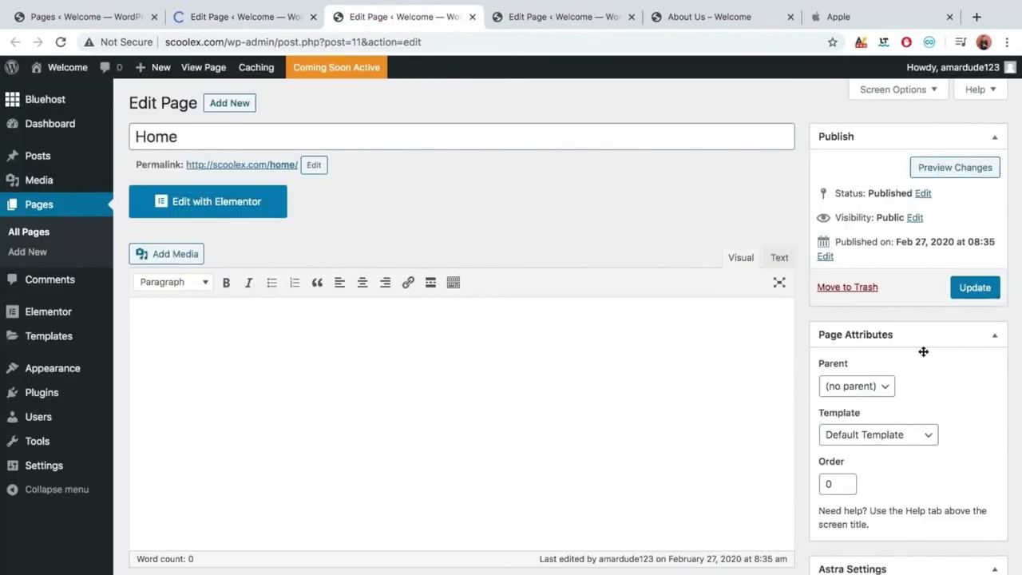
left_click(870, 437)
left_click(870, 461)
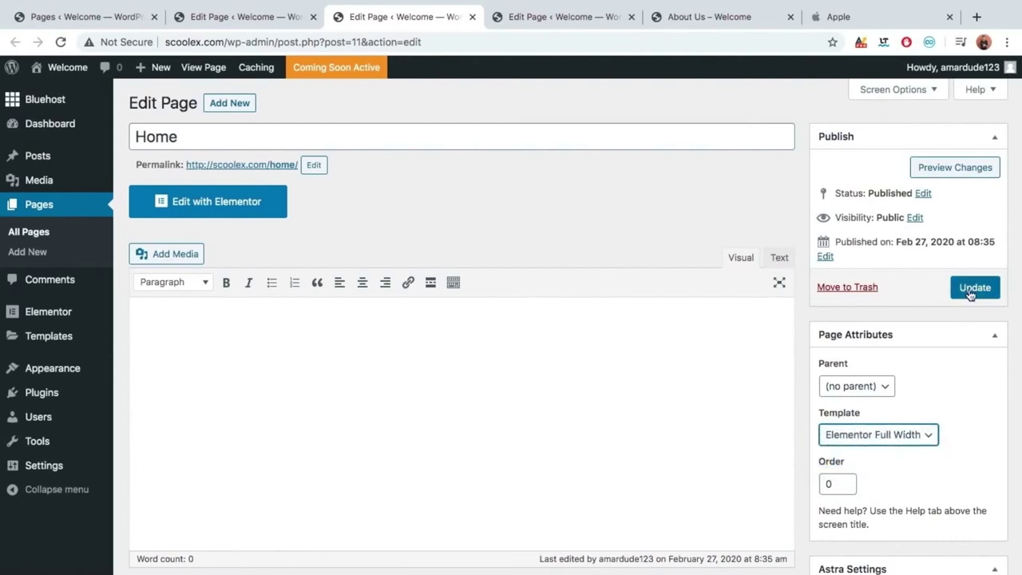
left_click(969, 288)
Give Portfolio the Elementor Full Width template, verify the updates, and return to the Pages list.
left_click(551, 17)
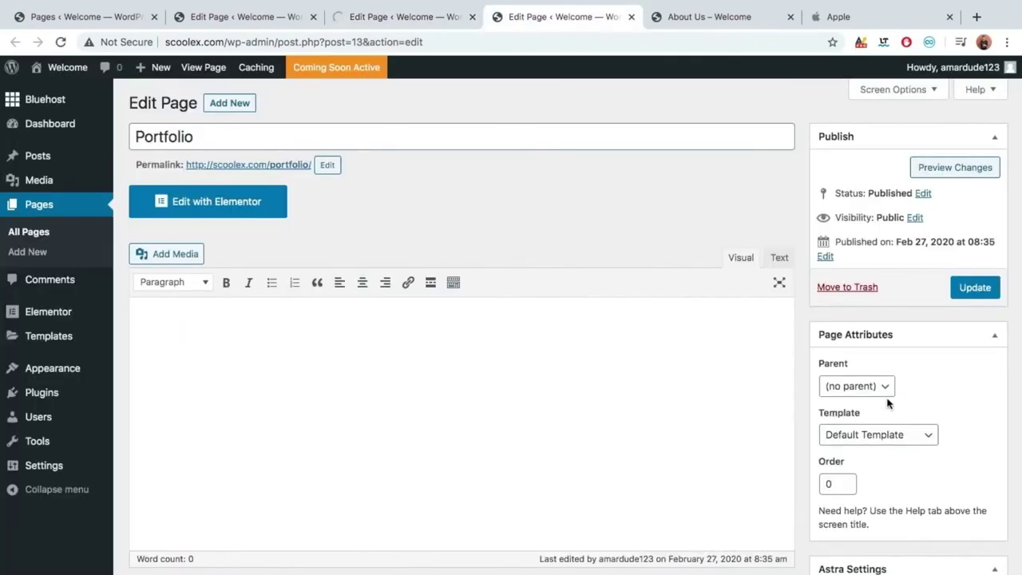
left_click(870, 435)
left_click(862, 462)
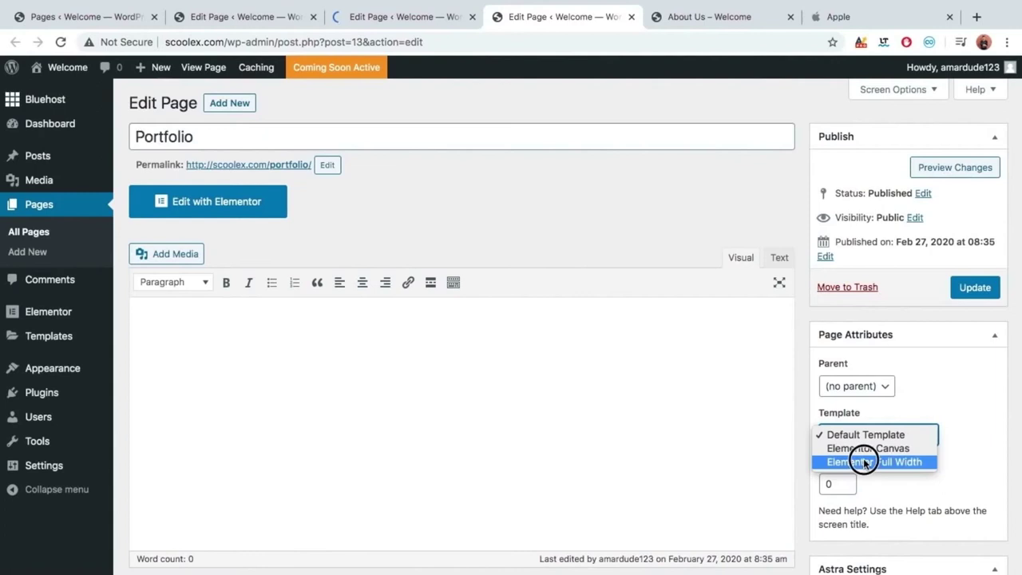
left_click(974, 295)
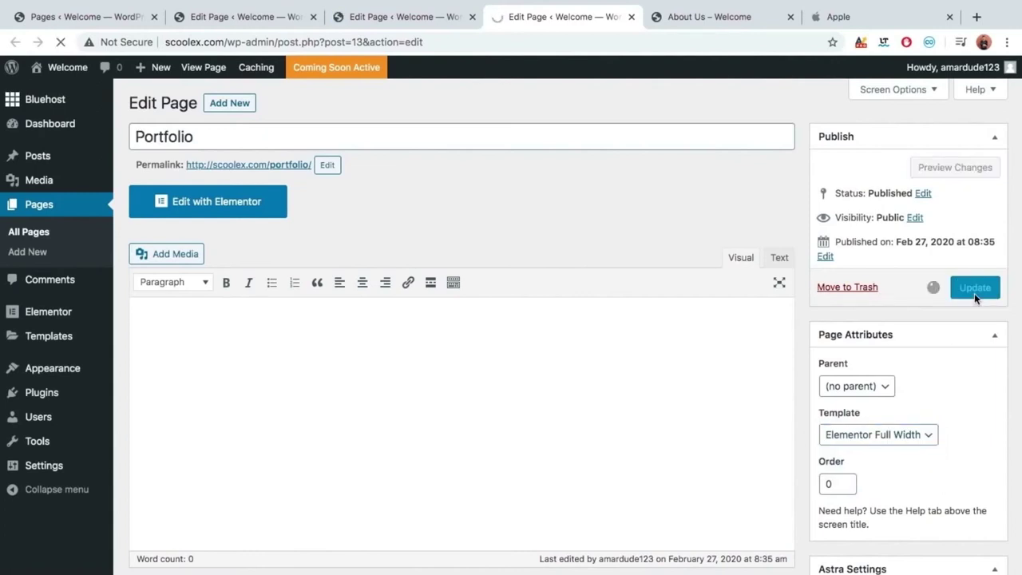
left_click(403, 17)
left_click(268, 19)
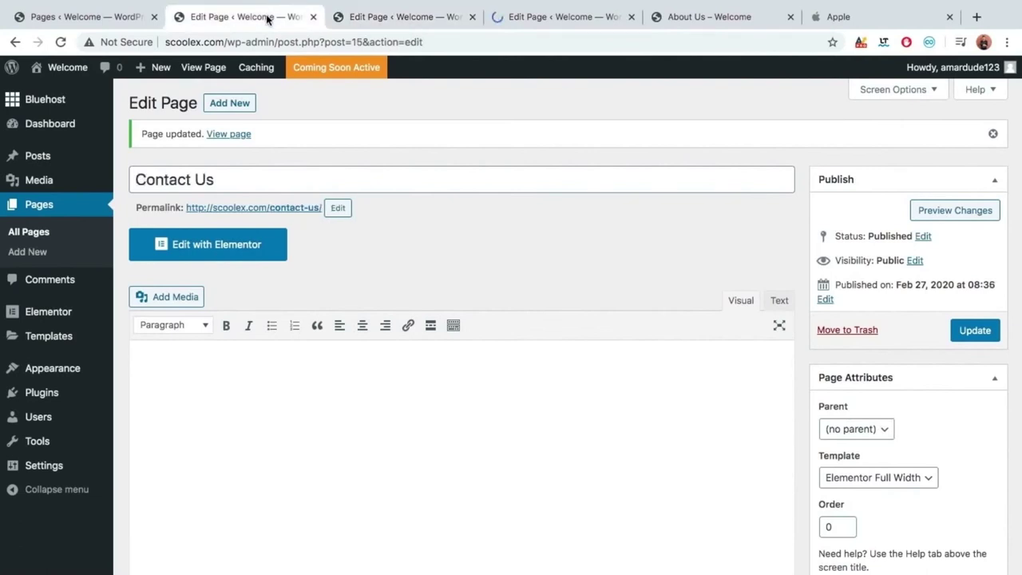
left_click(114, 19)
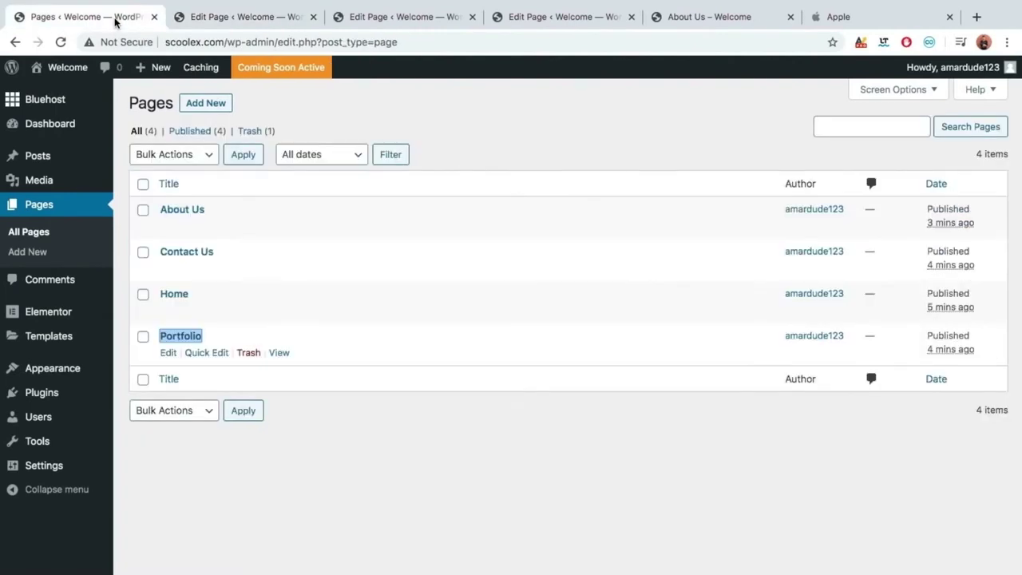
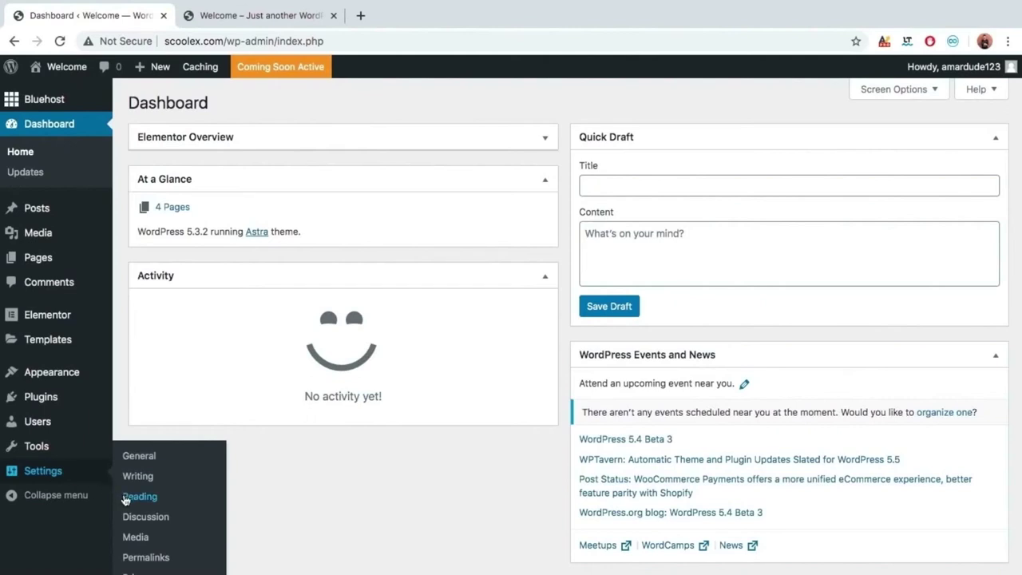
In Reading settings, set the homepage to the static page Home and save the changes.
left_click(126, 499)
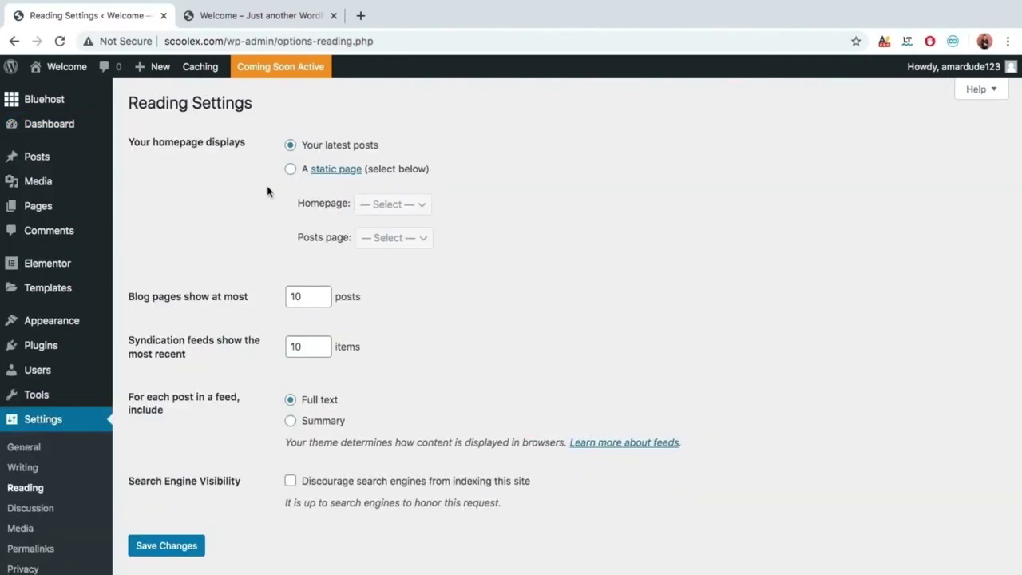
left_click(289, 173)
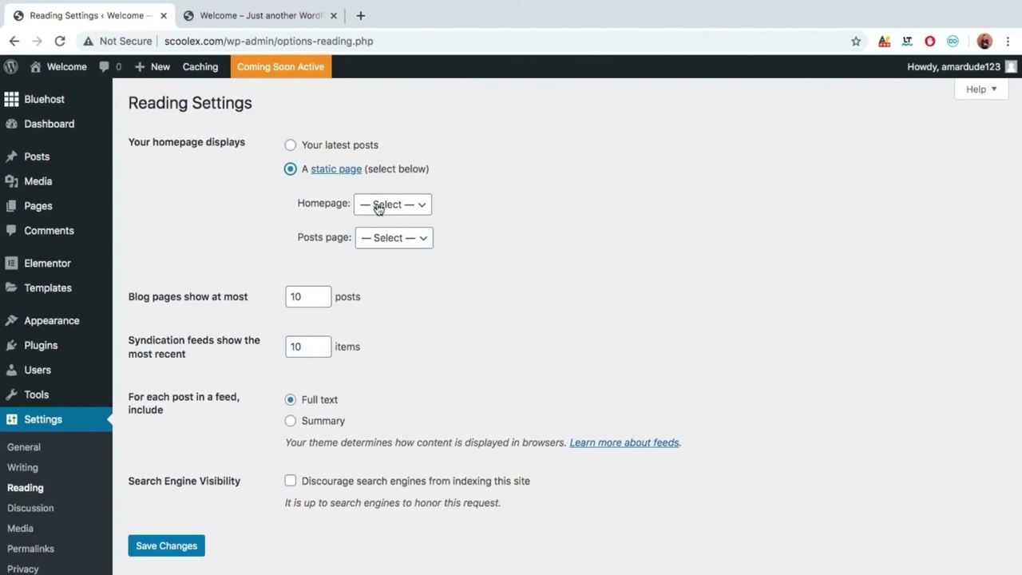
left_click(380, 205)
left_click(382, 244)
left_click(159, 547)
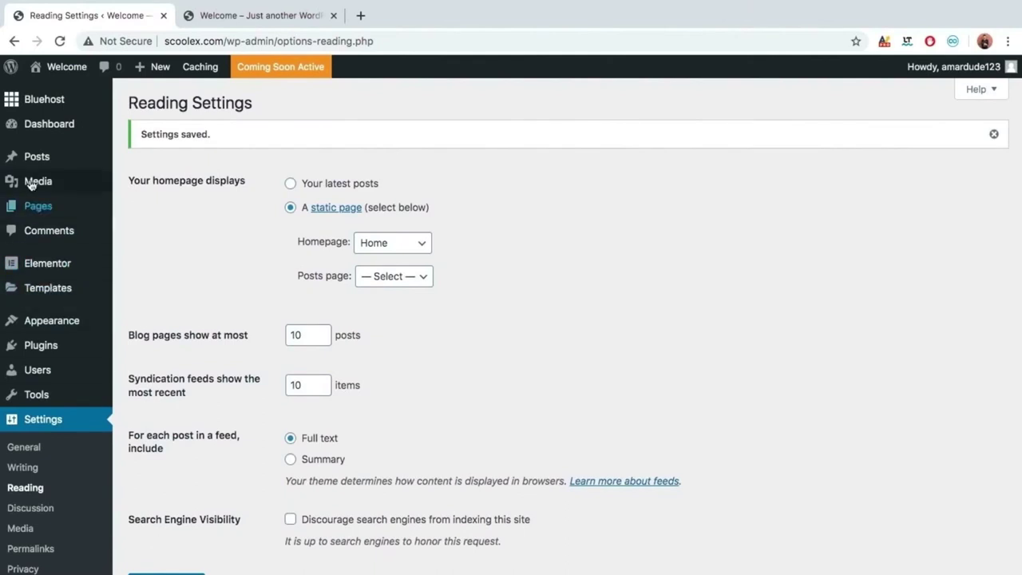
Open the Home page from All Pages and launch it in Elementor.
left_click(36, 206)
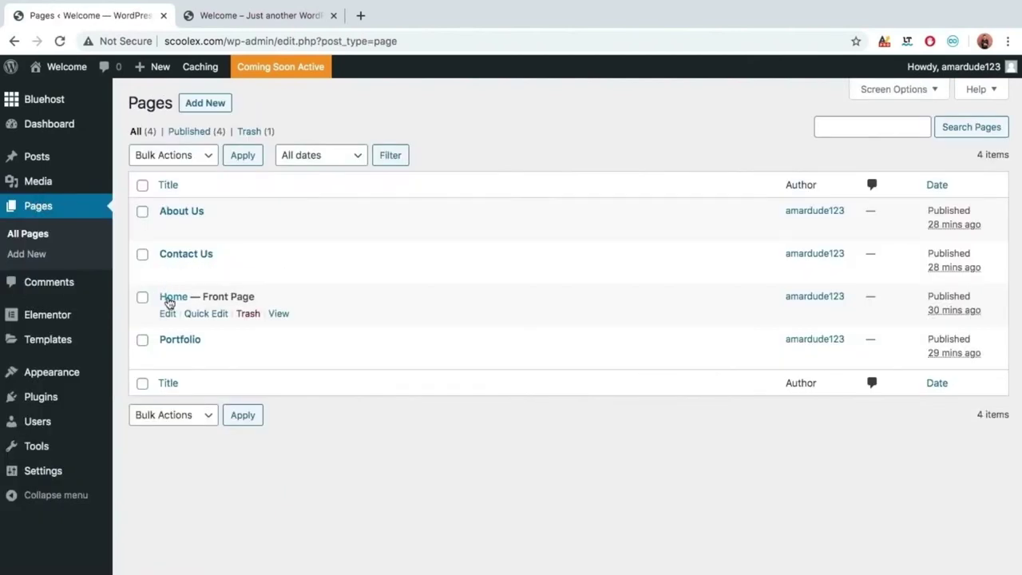
left_click(171, 297)
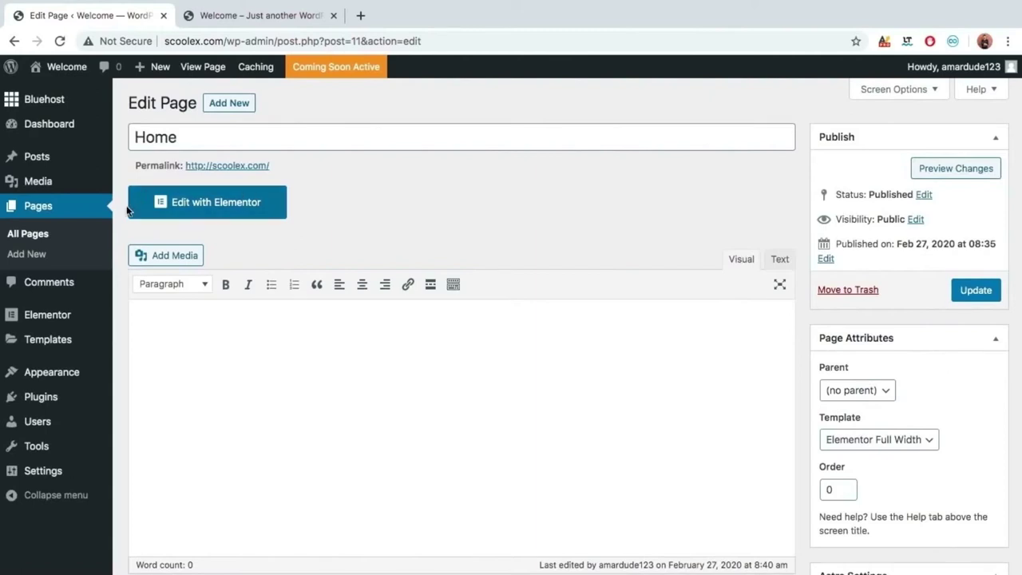
left_click(217, 210)
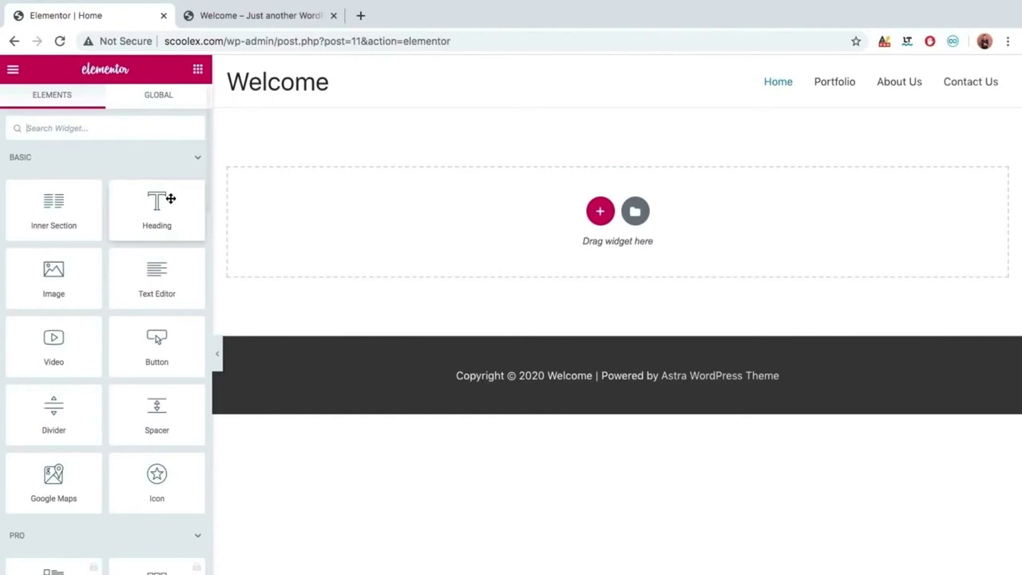
scroll(140, 315, "down", 2)
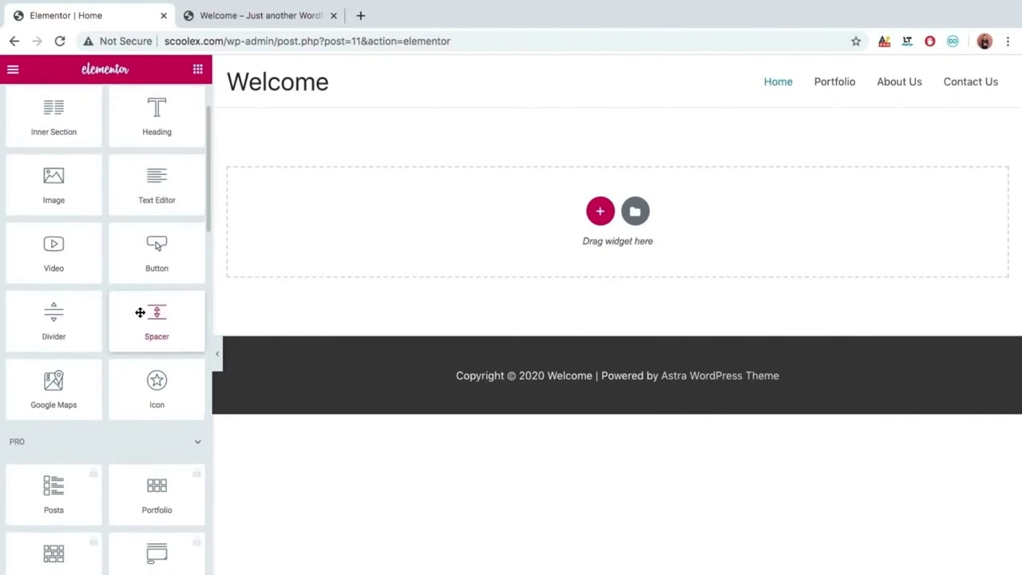
scroll(140, 316, "up", 2)
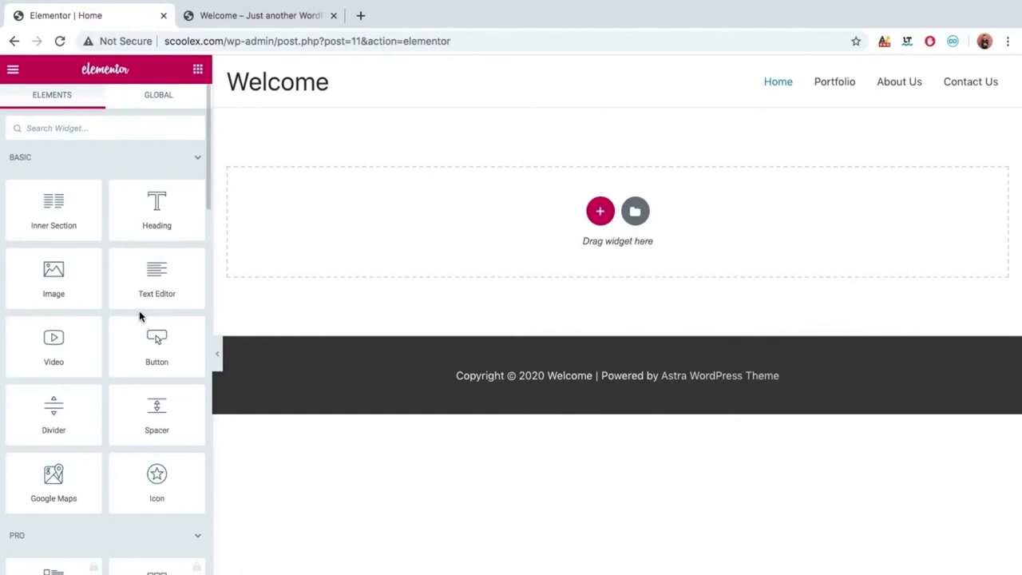
scroll(138, 315, "down", 4)
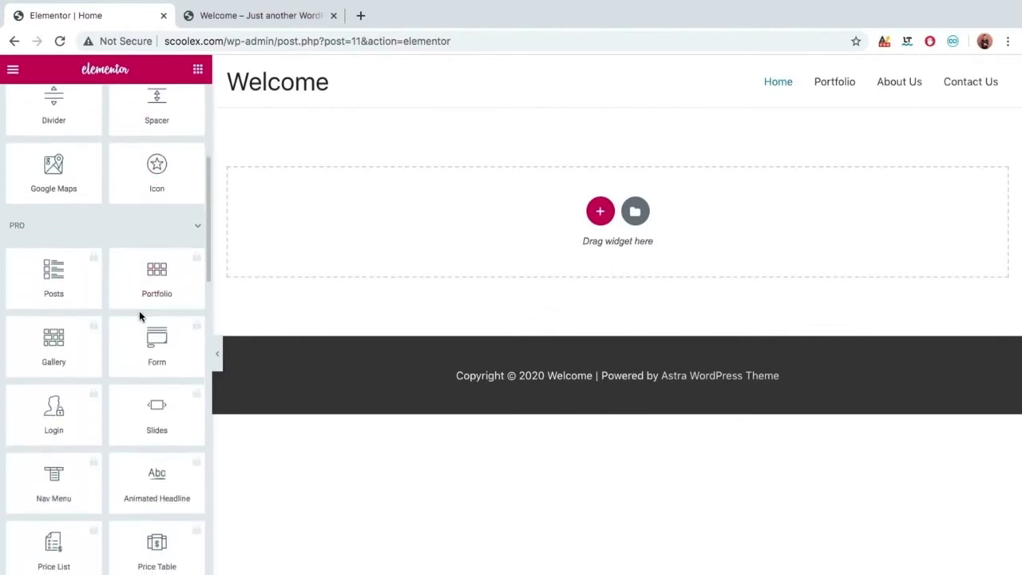
scroll(138, 315, "up", 4)
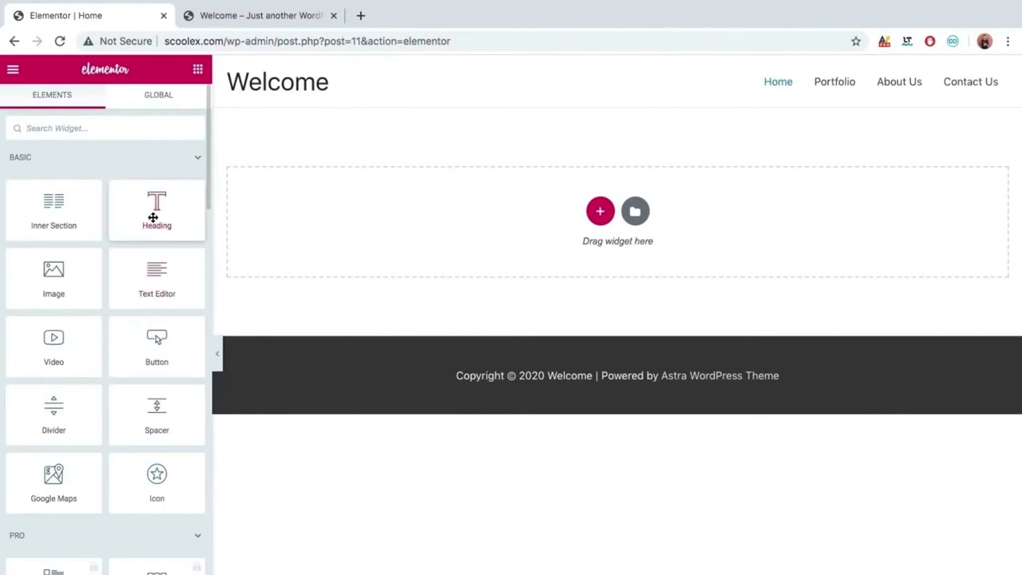
left_click_drag(152, 217, 157, 239)
mouse_move(146, 279)
left_mouse_down()
mouse_move(283, 250)
mouse_move(158, 292)
left_mouse_up()
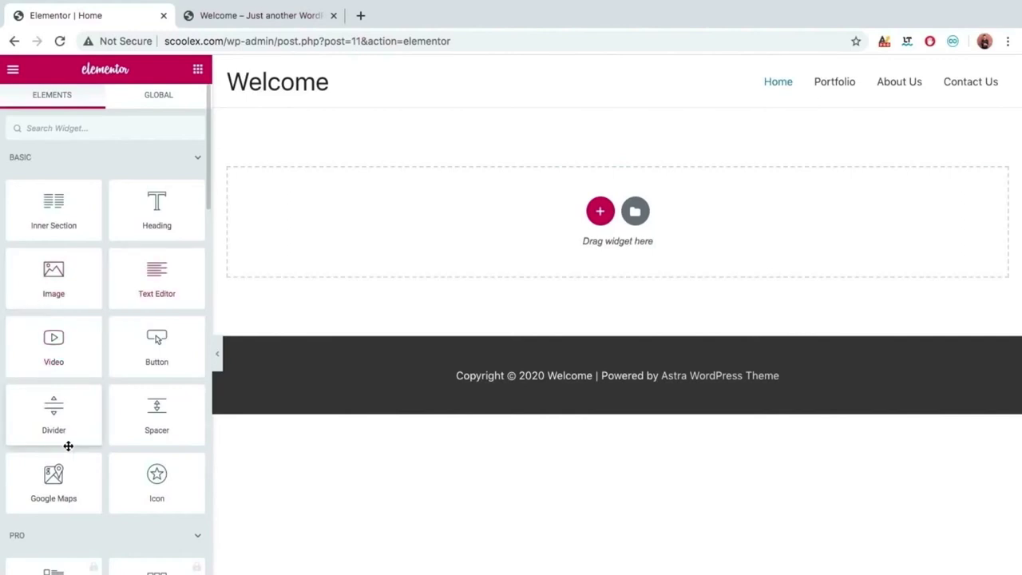
scroll(53, 457, "down", 10)
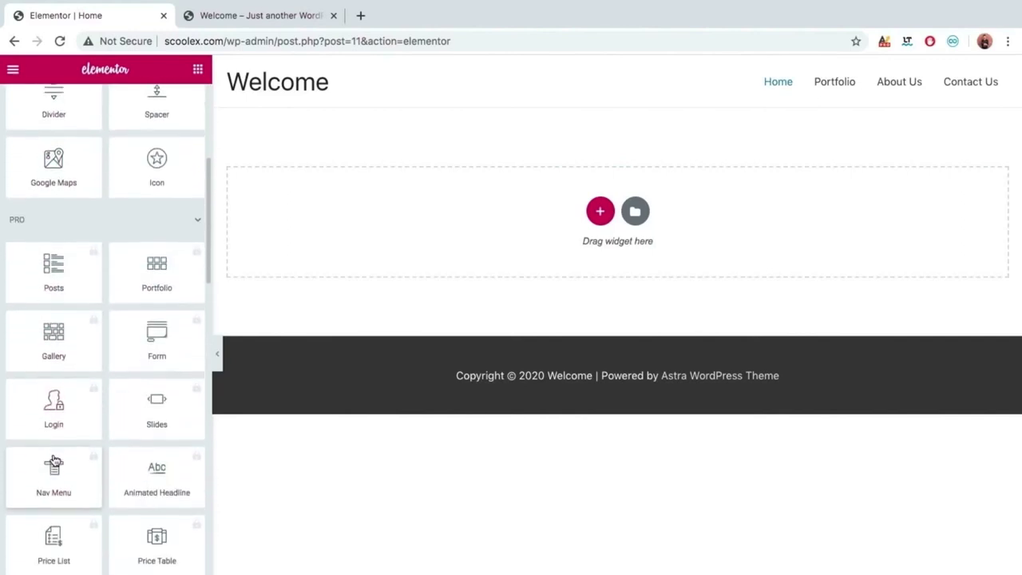
scroll(54, 459, "up", 10)
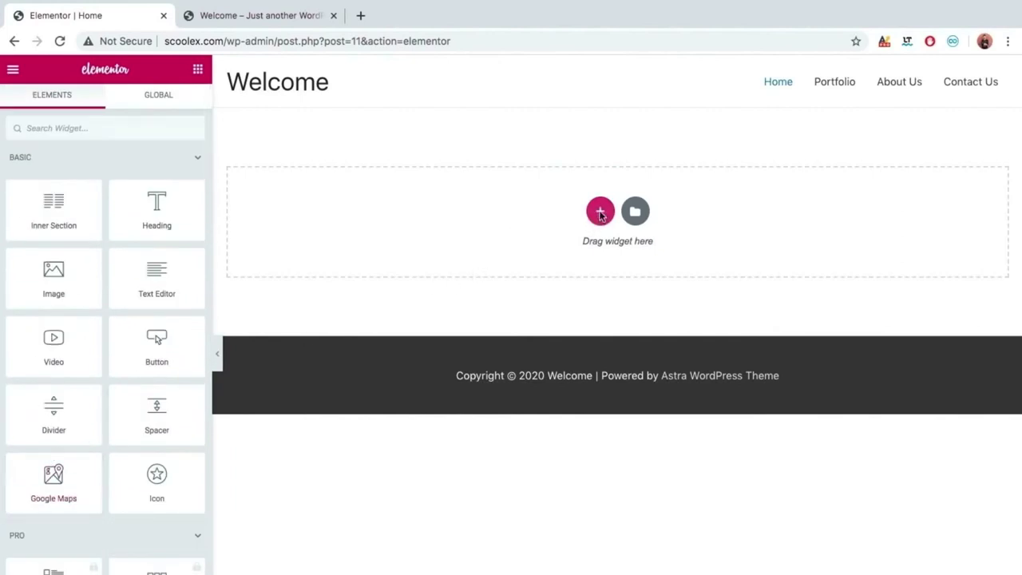
Skip the new section's column structure picker and open the Add Template library instead.
left_click(600, 214)
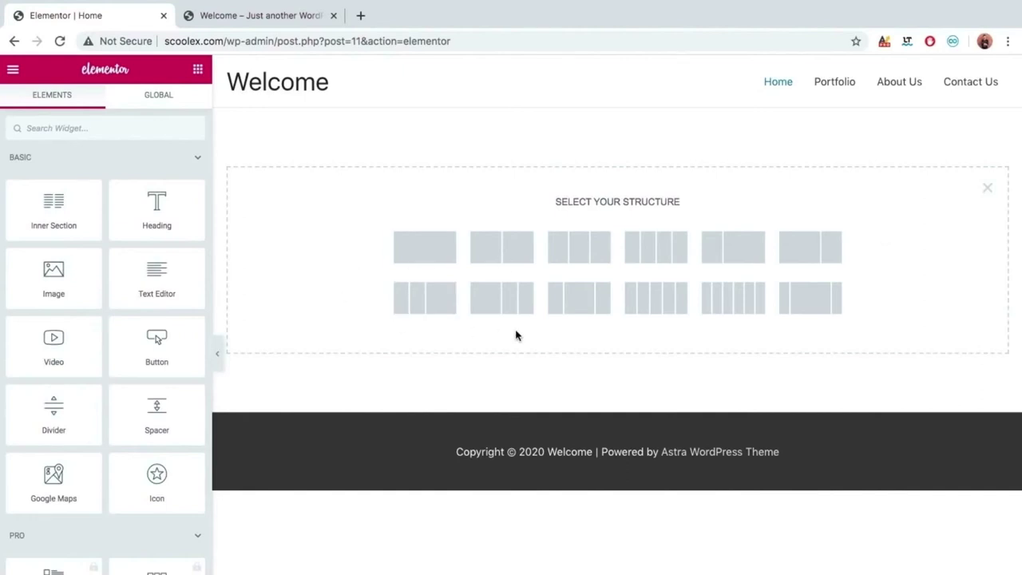
left_click(987, 190)
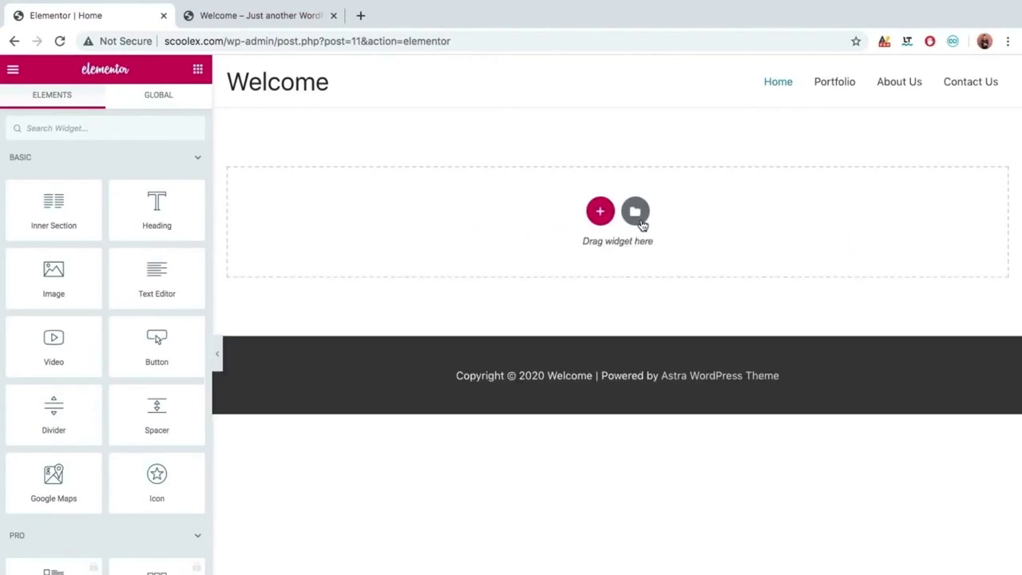
left_click(636, 212)
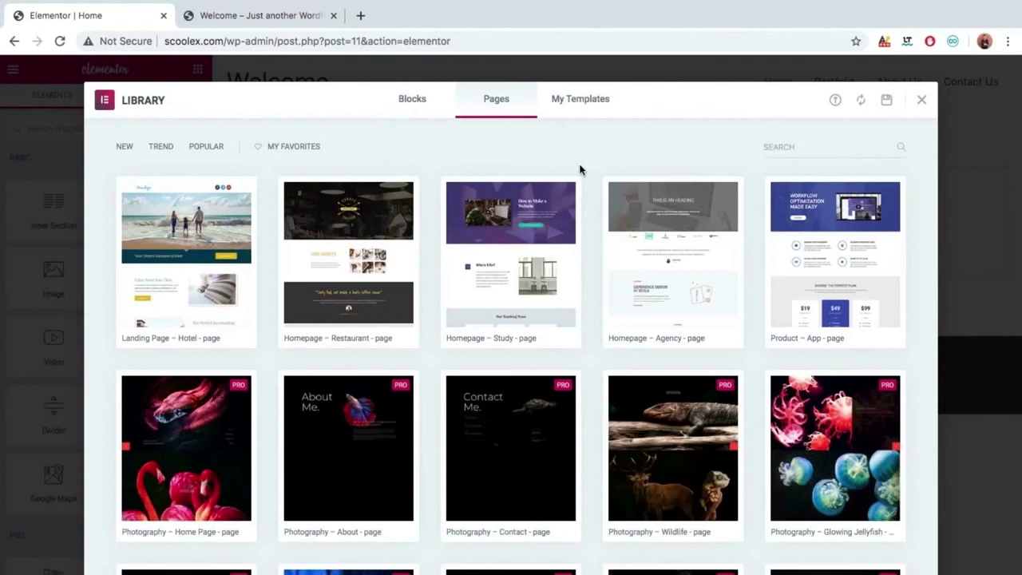
Browse the Pages templates, then switch the library to the Blocks tab.
scroll(580, 169, "down", 7)
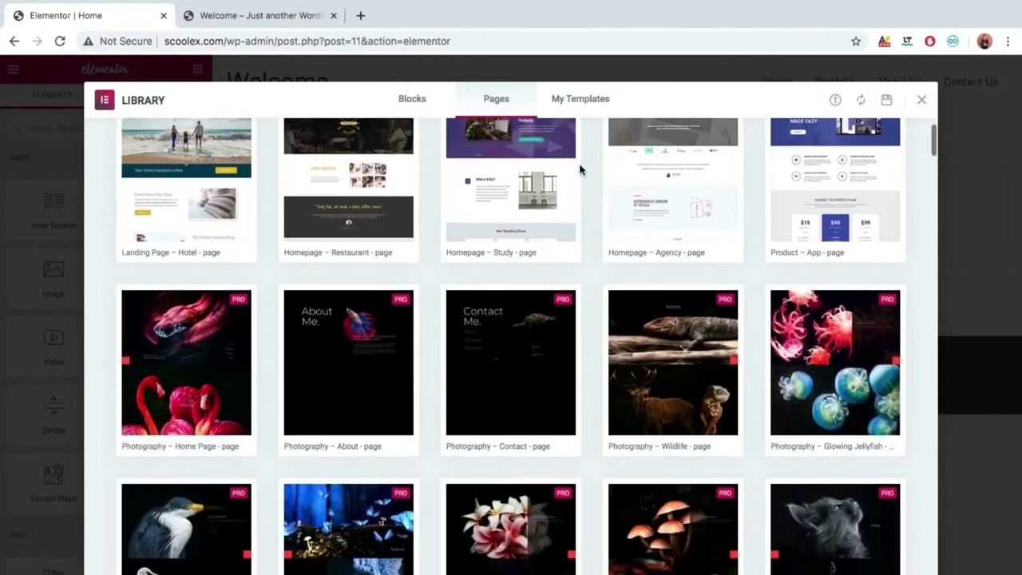
scroll(579, 169, "down", 1)
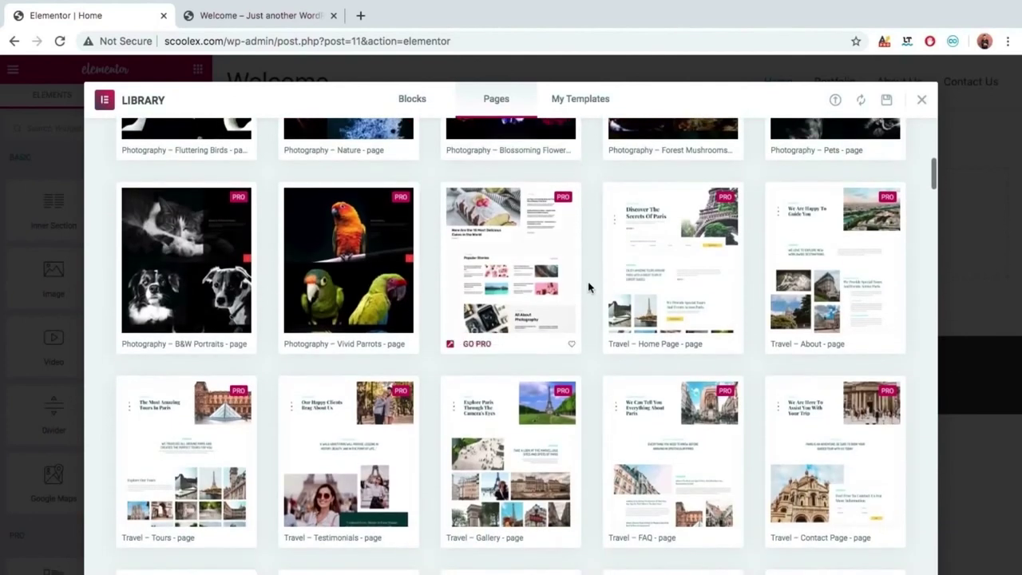
scroll(584, 389, "down", 2)
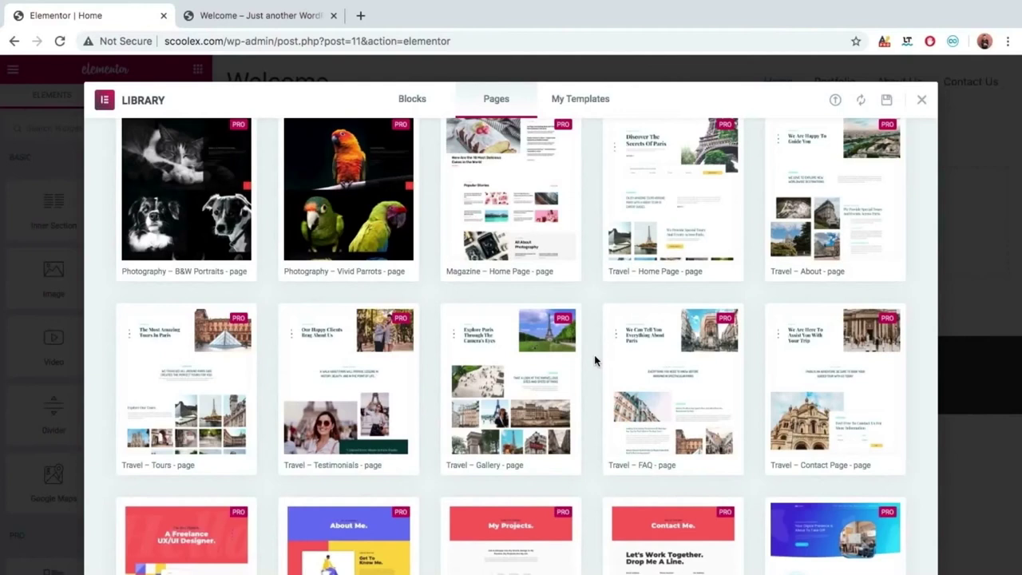
scroll(594, 360, "up", 8)
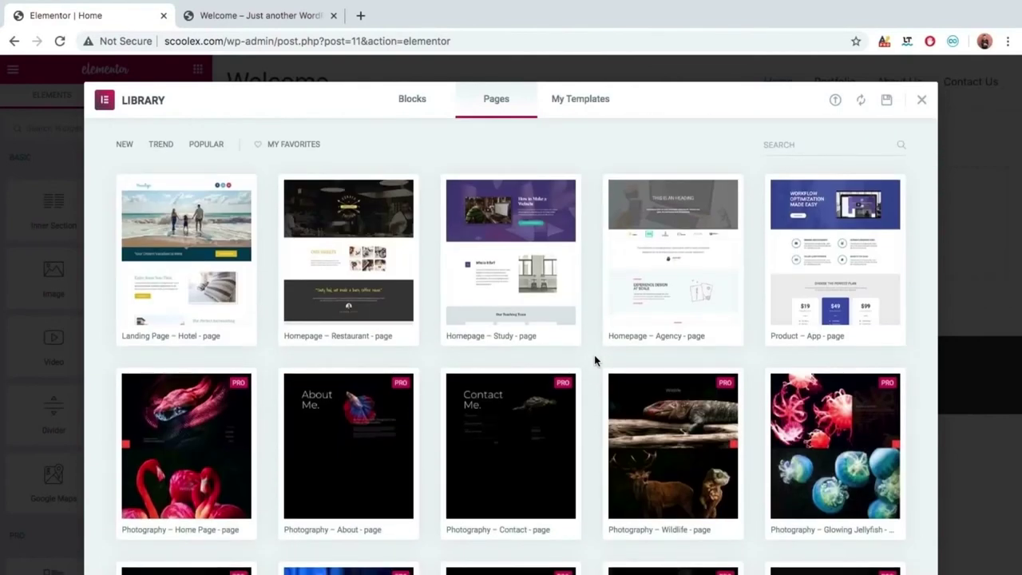
scroll(594, 360, "down", 1)
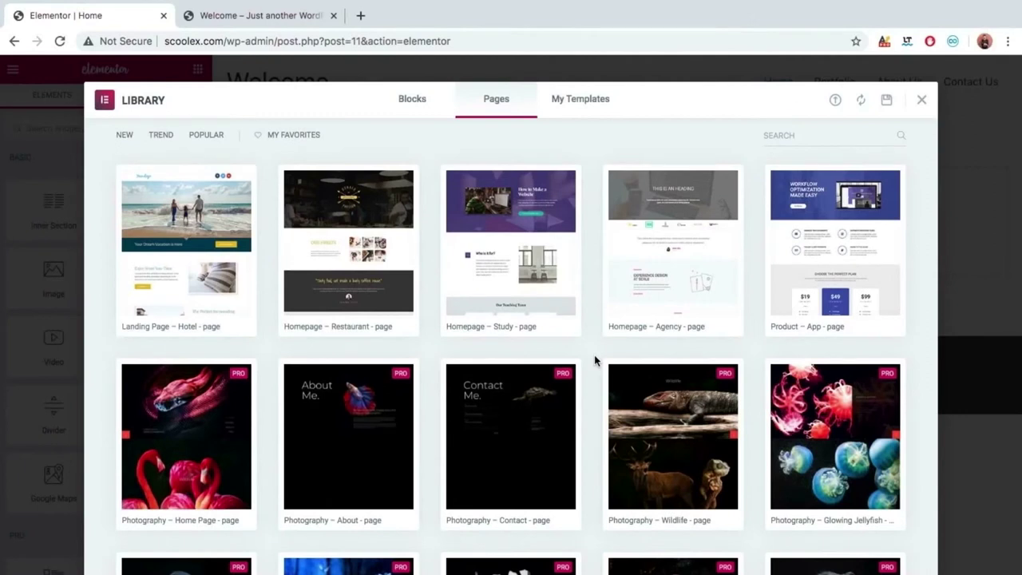
scroll(594, 360, "down", 3)
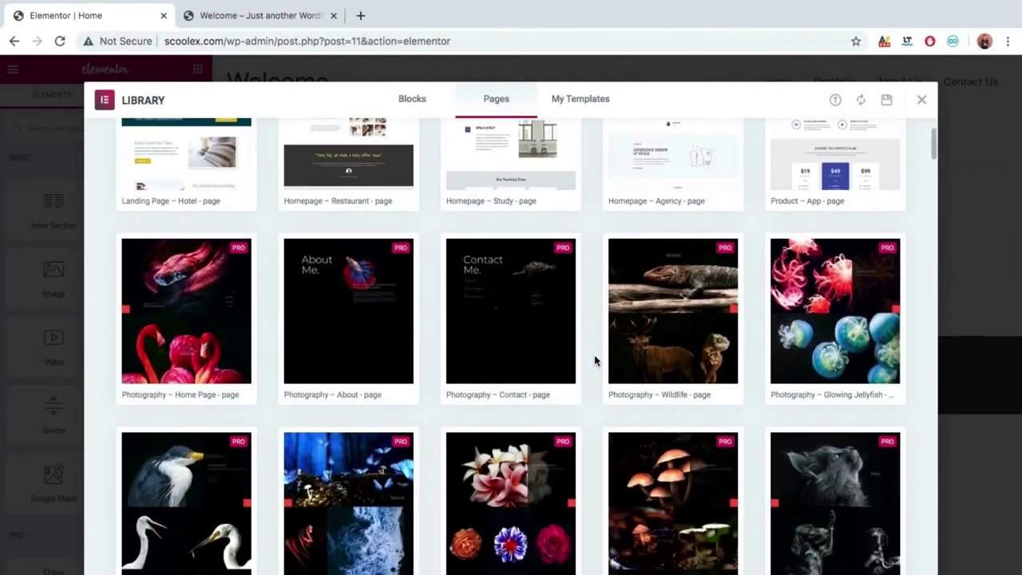
scroll(594, 356, "up", 4)
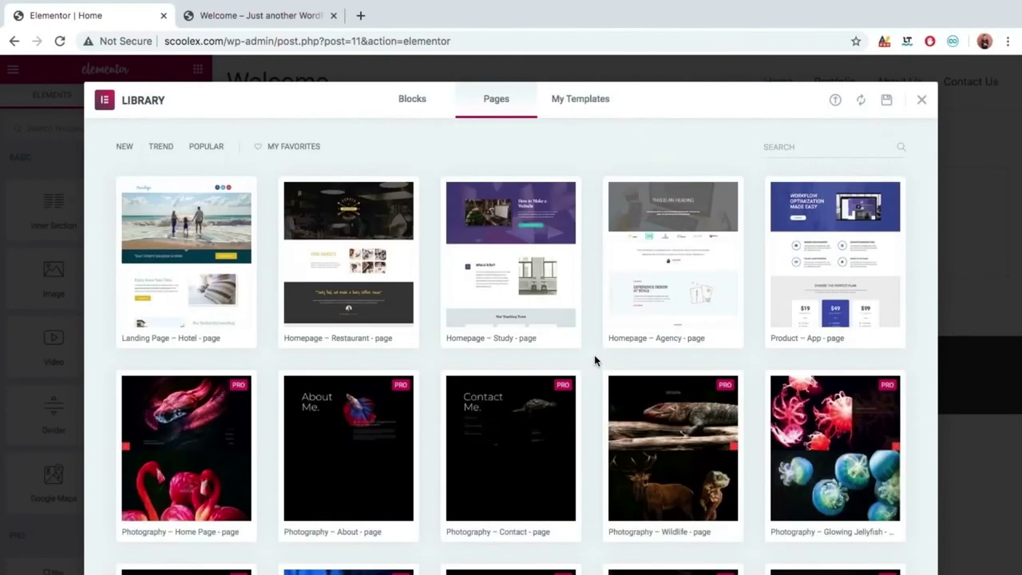
left_click(409, 103)
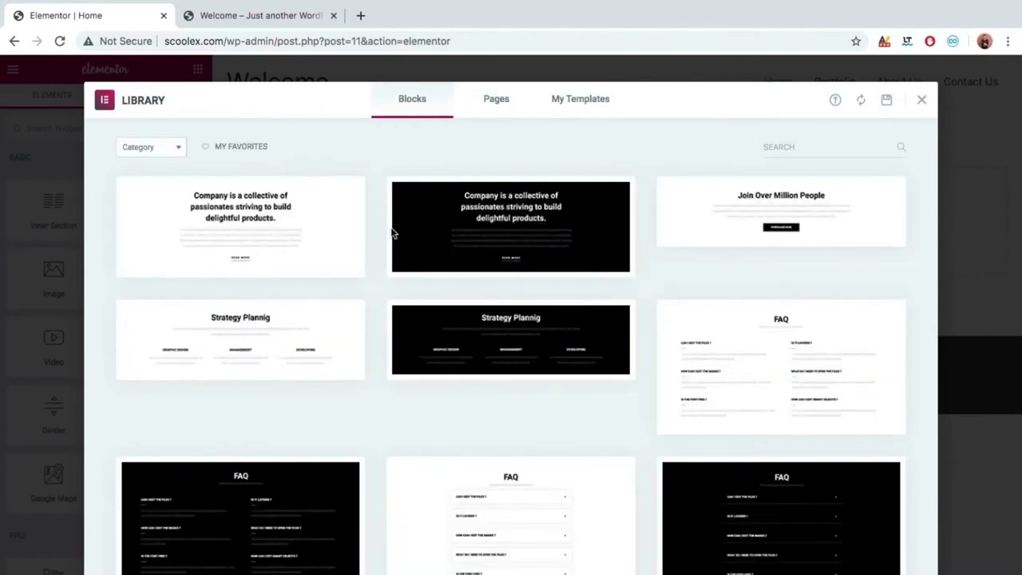
Scroll the Blocks designs down to the testimonial layouts, then view the empty My Templates tab.
scroll(371, 242, "down", 3)
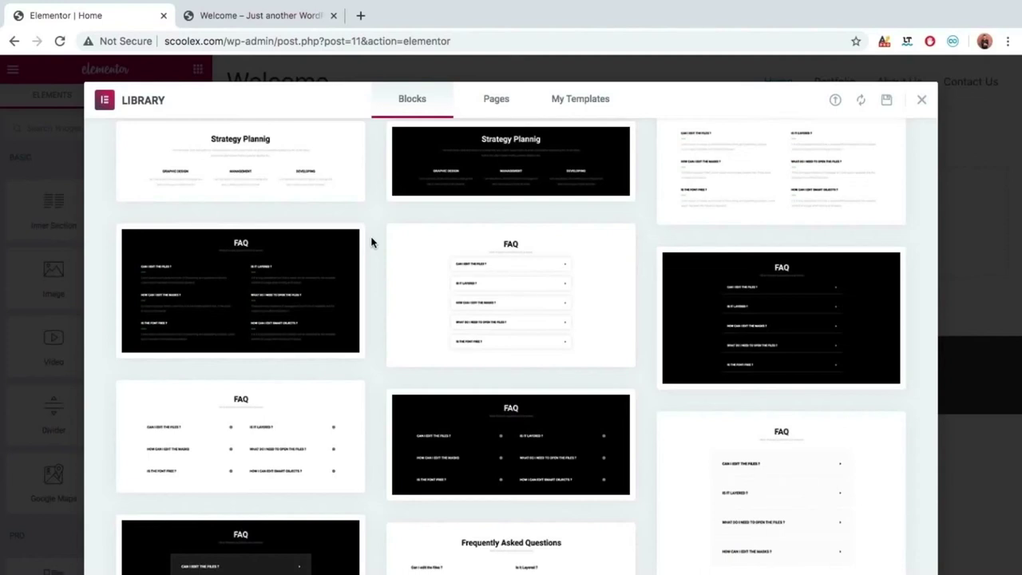
scroll(371, 242, "down", 8)
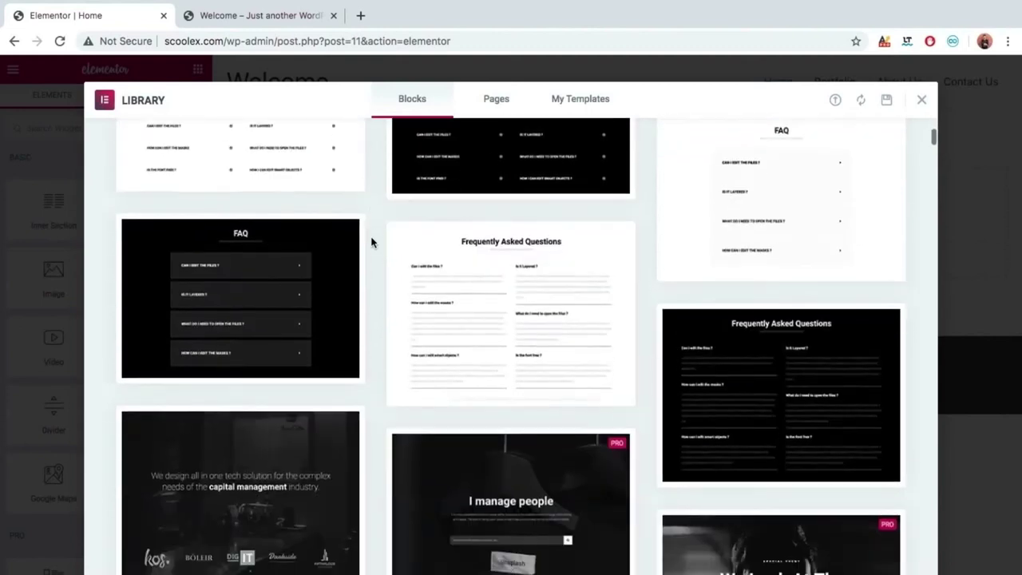
scroll(372, 242, "down", 4)
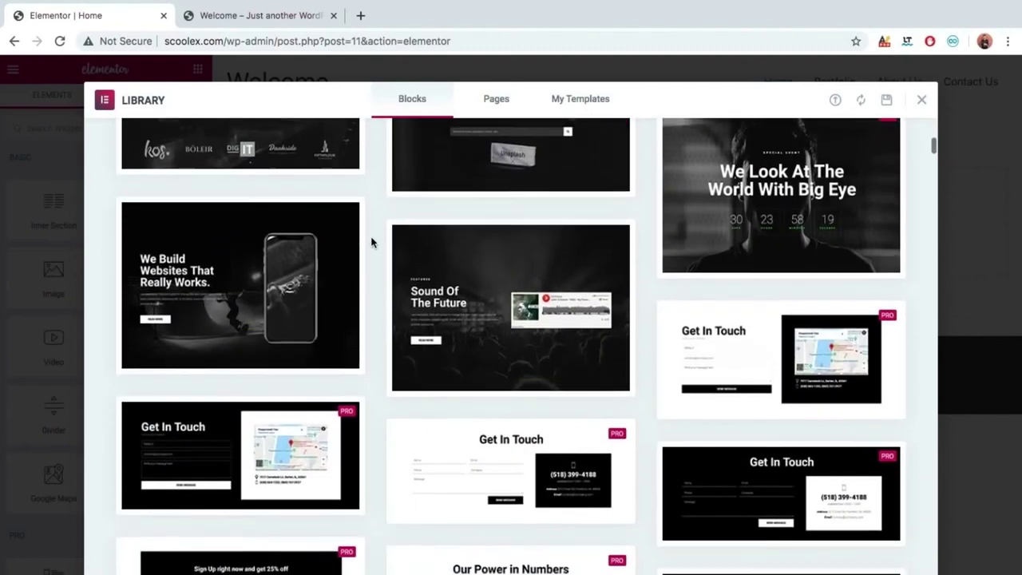
scroll(371, 241, "down", 1)
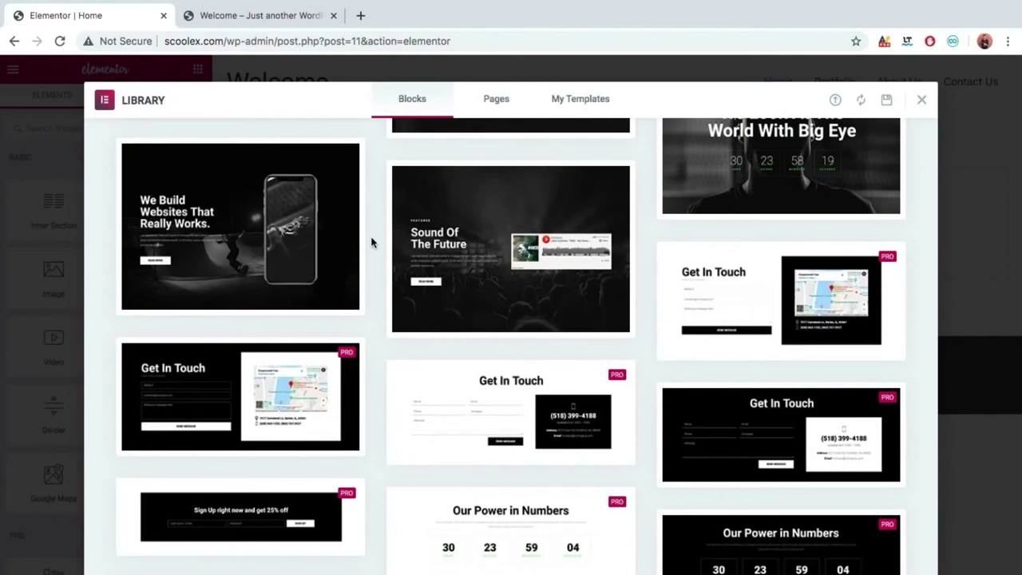
scroll(371, 242, "down", 6)
scroll(371, 242, "down", 5)
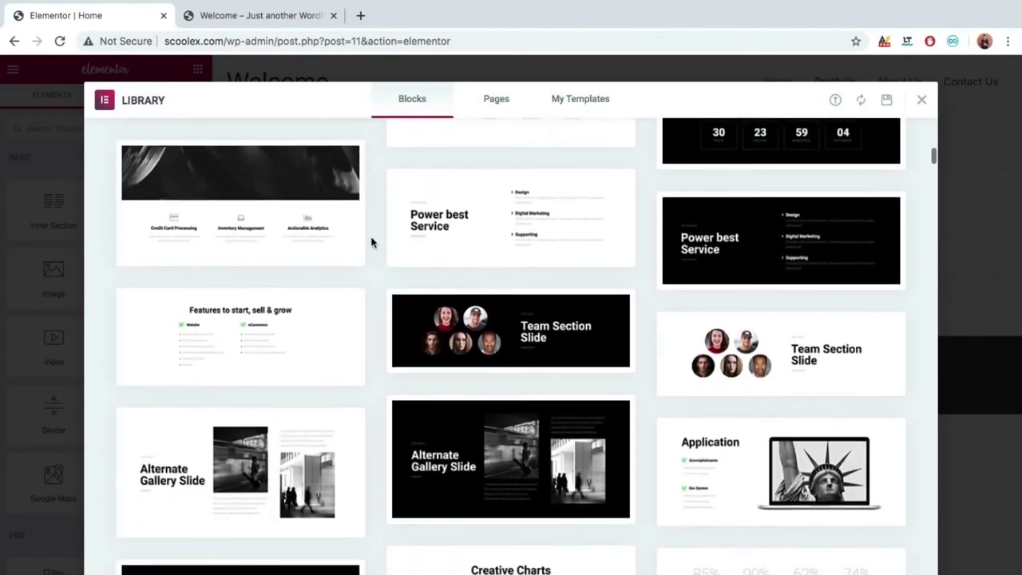
scroll(371, 242, "down", 8)
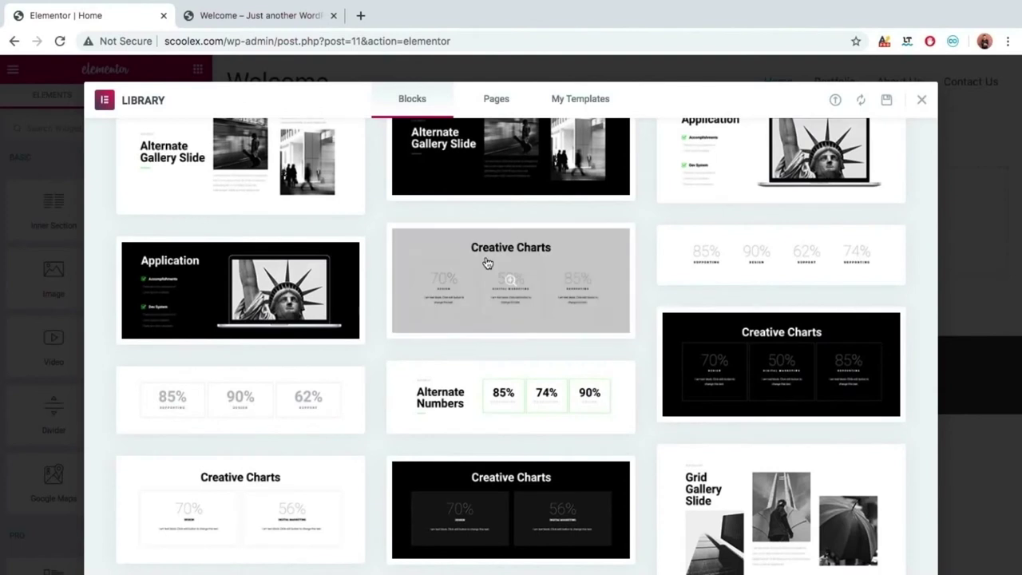
scroll(375, 358, "down", 4)
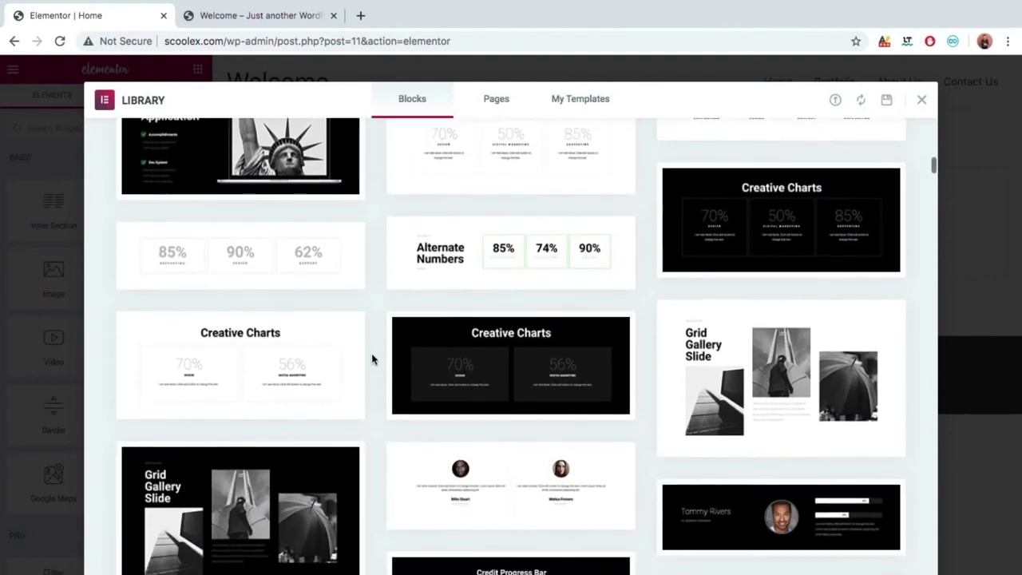
scroll(371, 360, "down", 15)
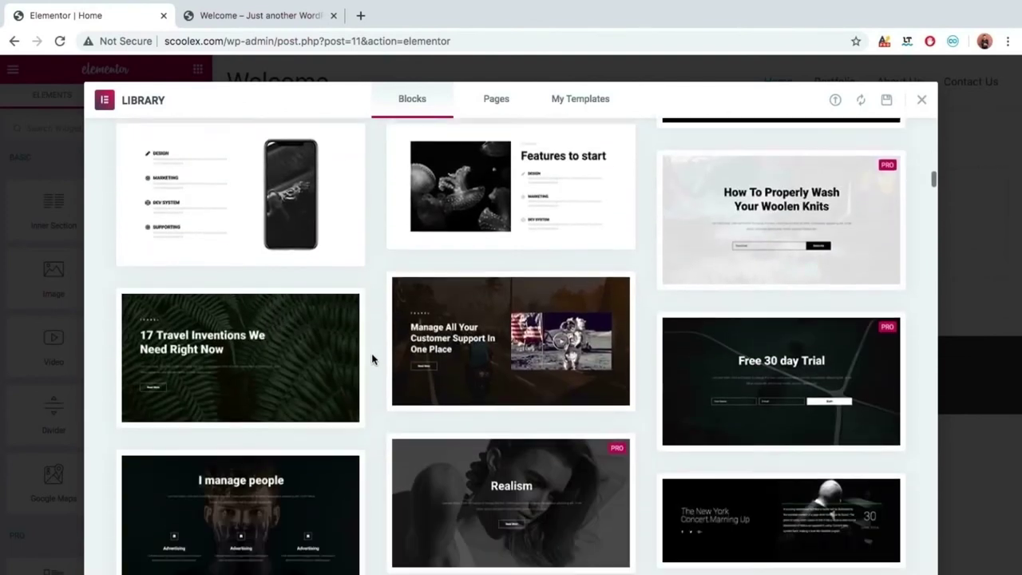
scroll(371, 359, "down", 4)
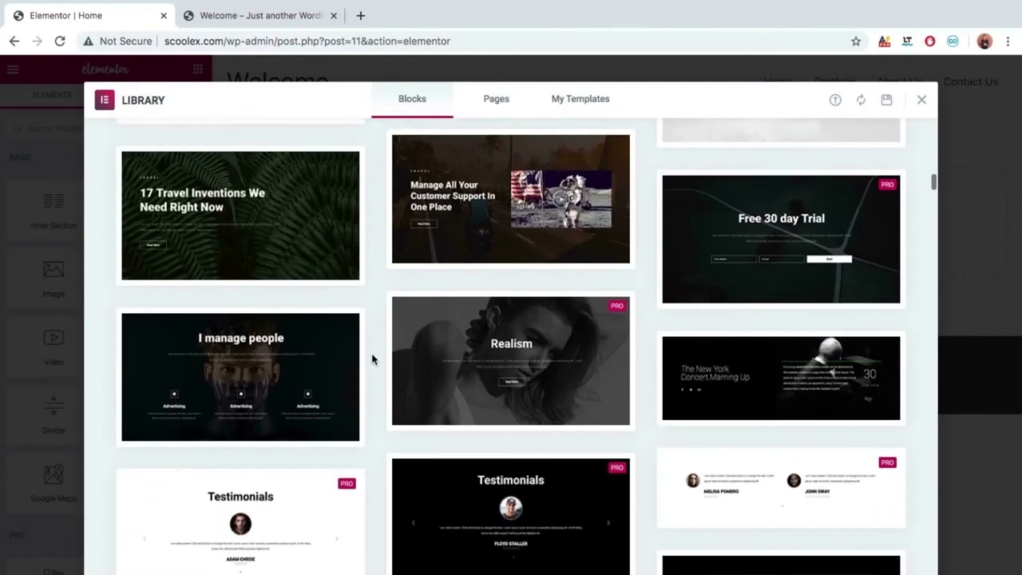
scroll(371, 360, "down", 10)
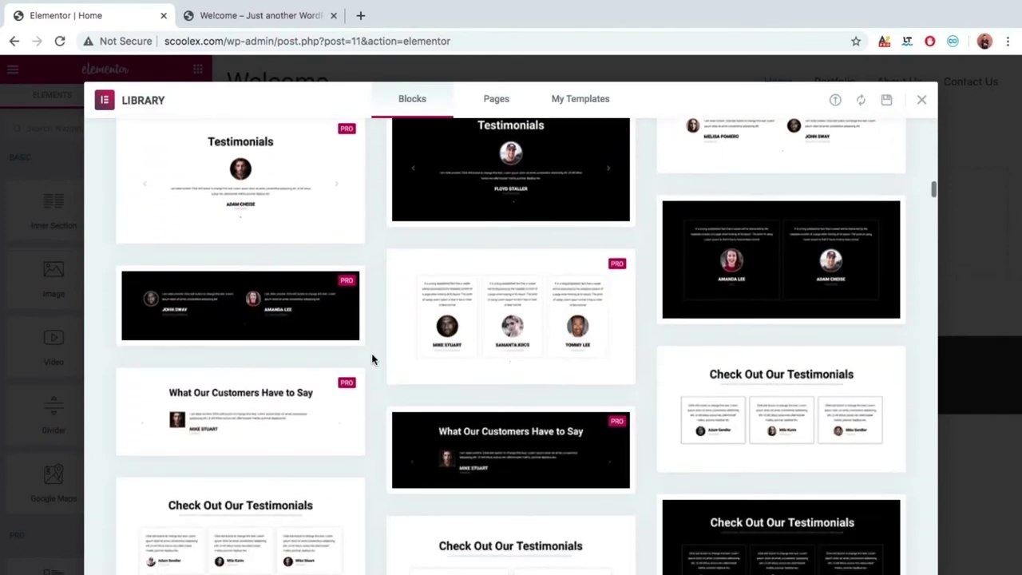
scroll(371, 359, "down", 12)
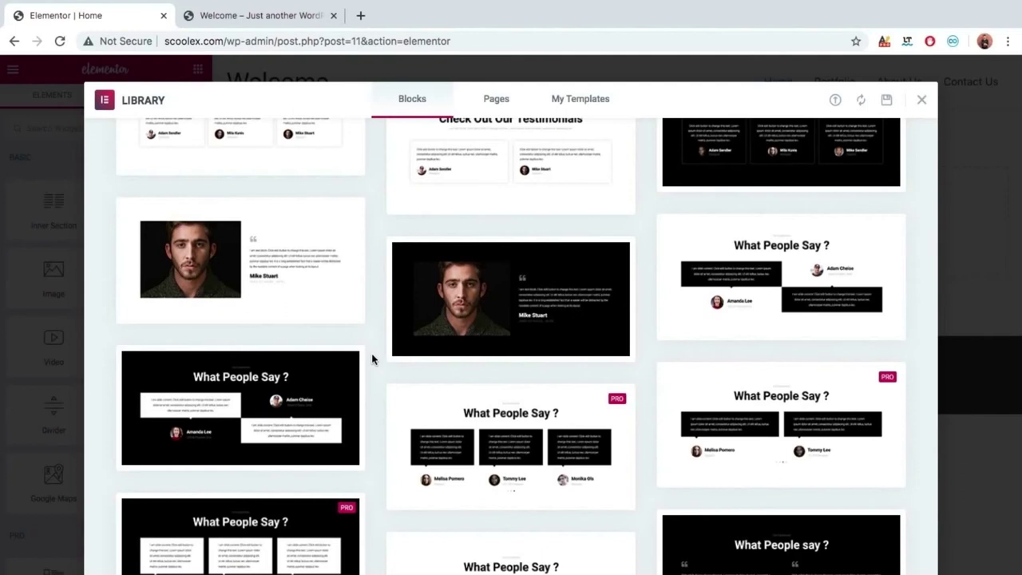
scroll(371, 359, "down", 1)
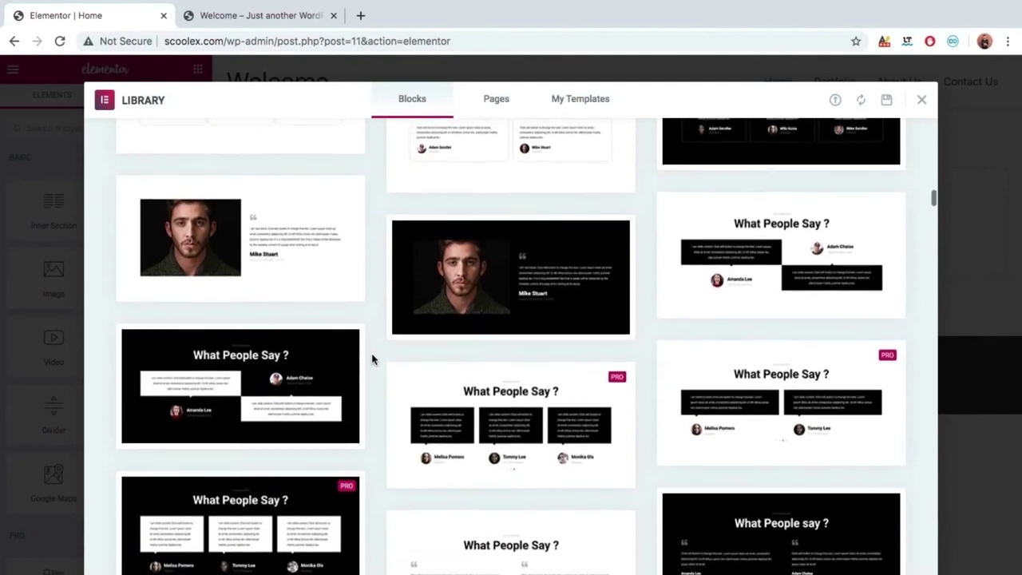
scroll(371, 359, "down", 10)
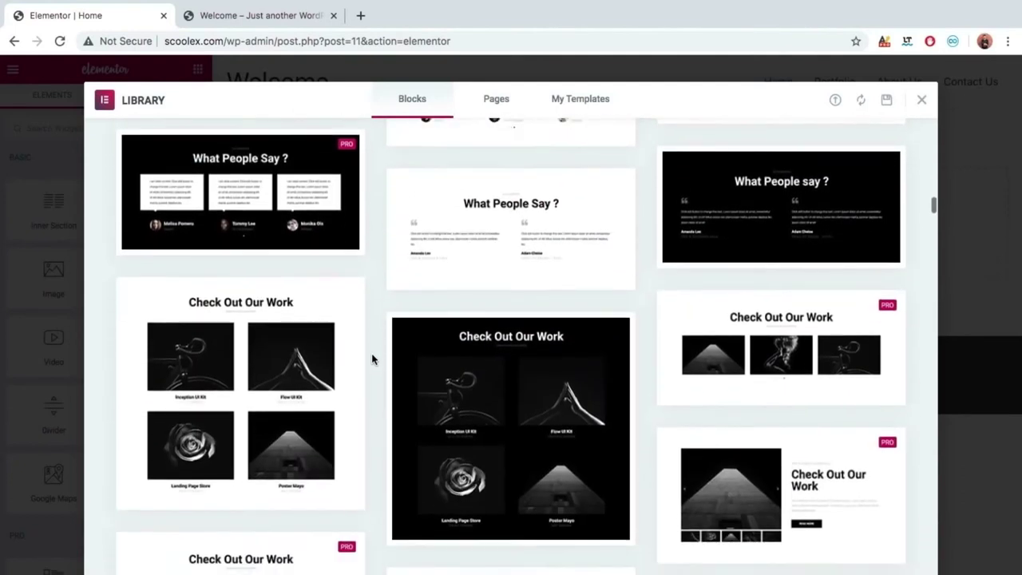
scroll(371, 359, "down", 20)
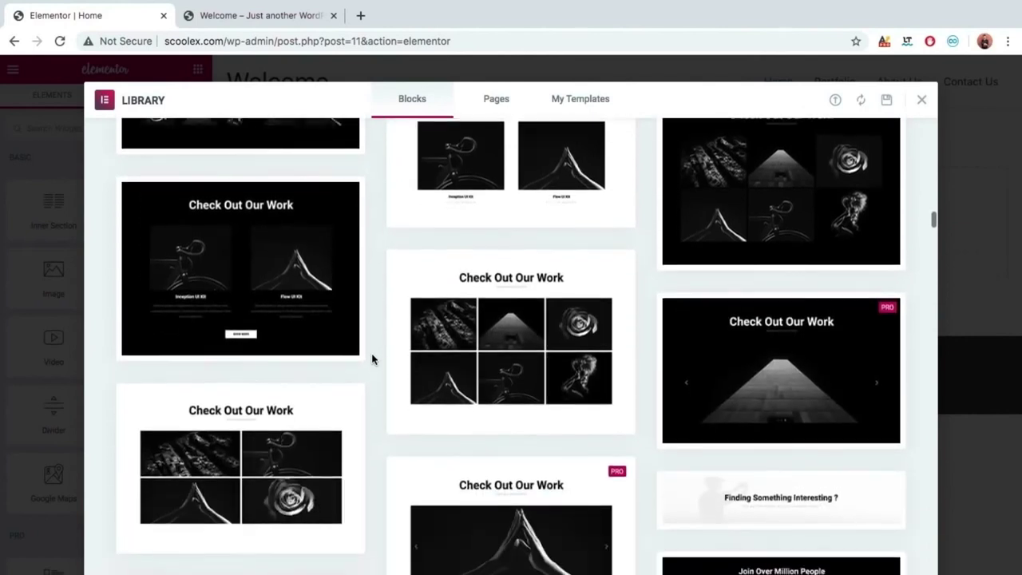
scroll(372, 359, "down", 17)
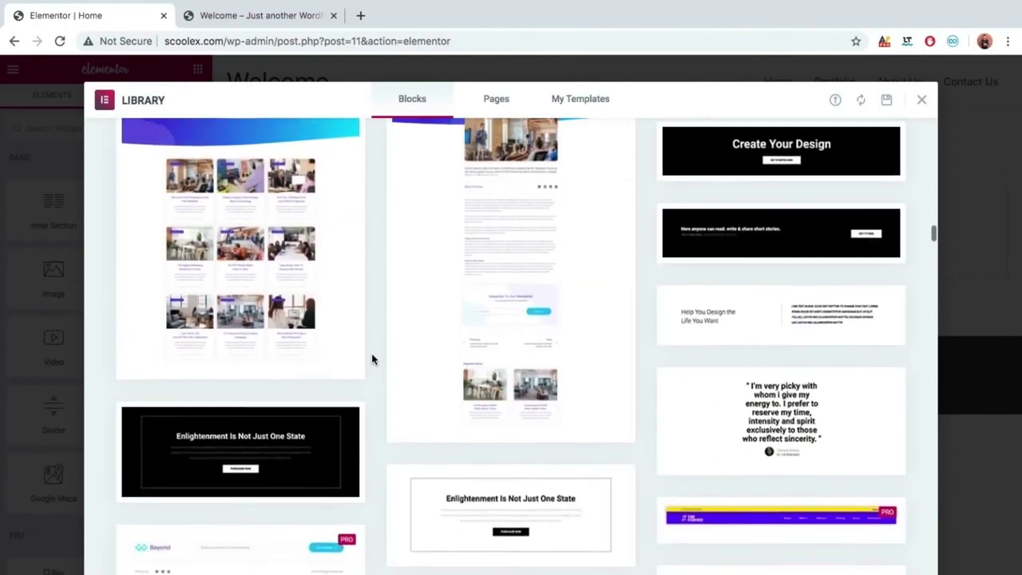
scroll(371, 358, "down", 7)
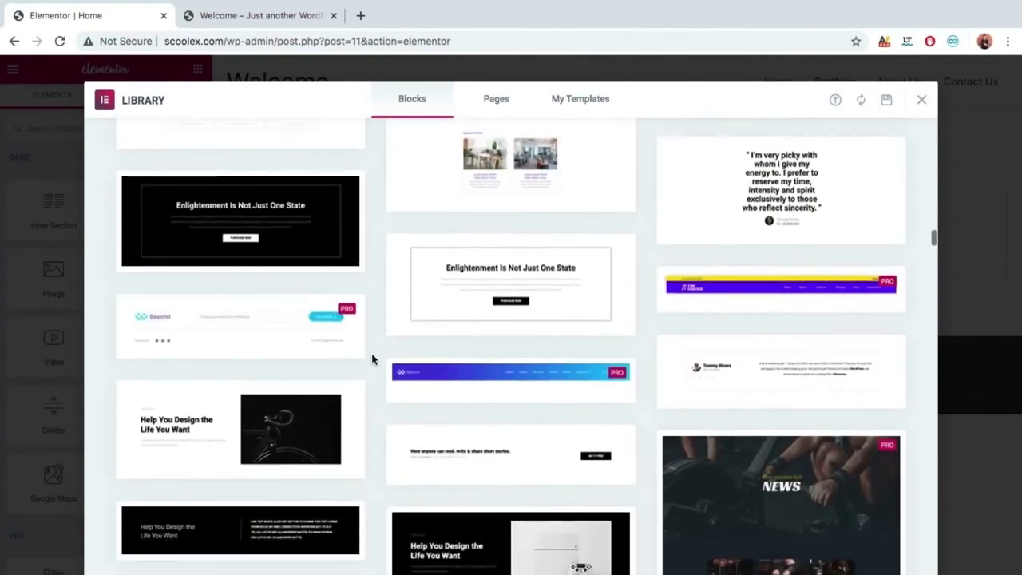
scroll(371, 359, "up", 15)
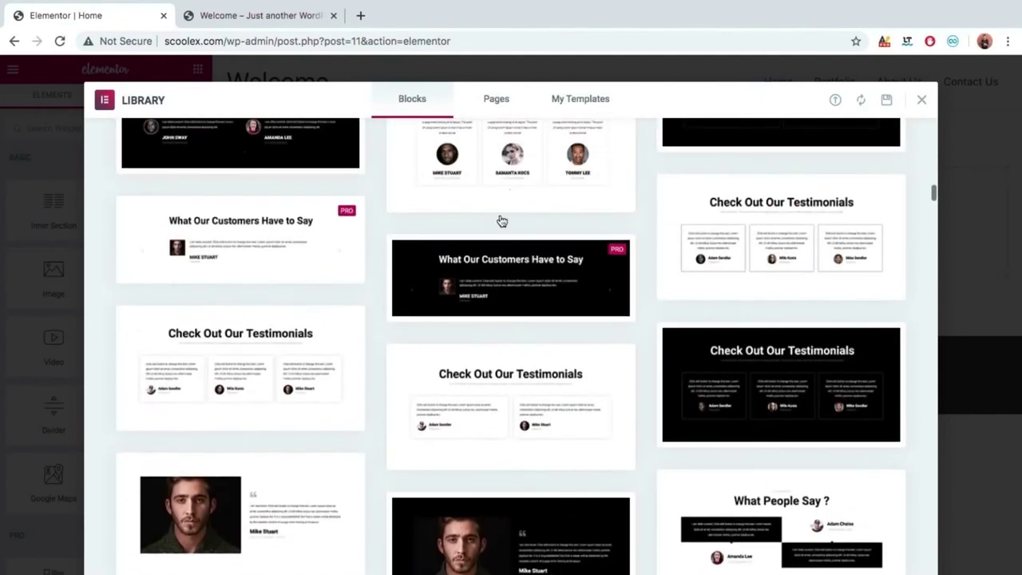
left_click(576, 102)
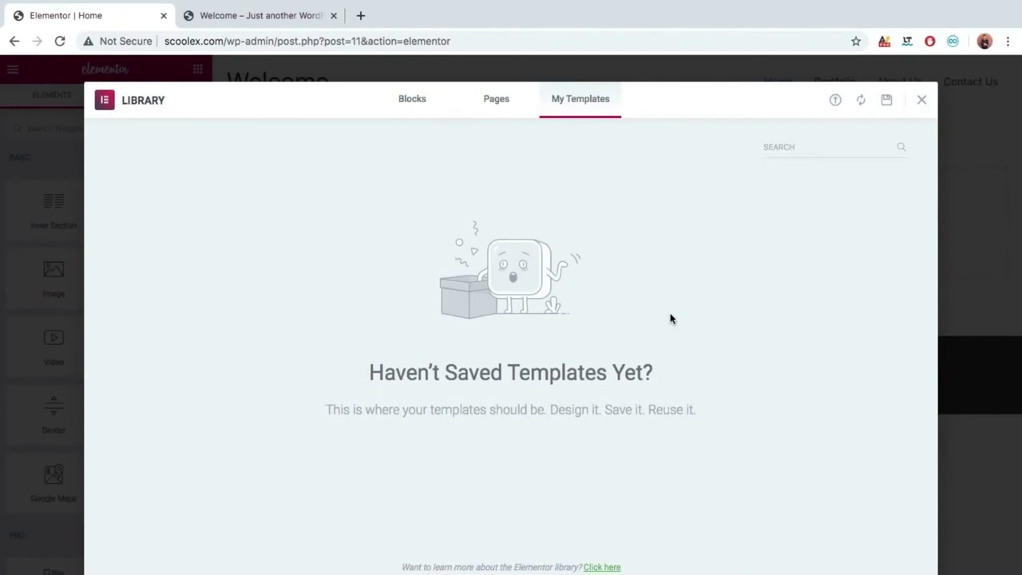
Try inserting the third template on the Pages tab, bringing up the library connection prompt.
left_click(507, 106)
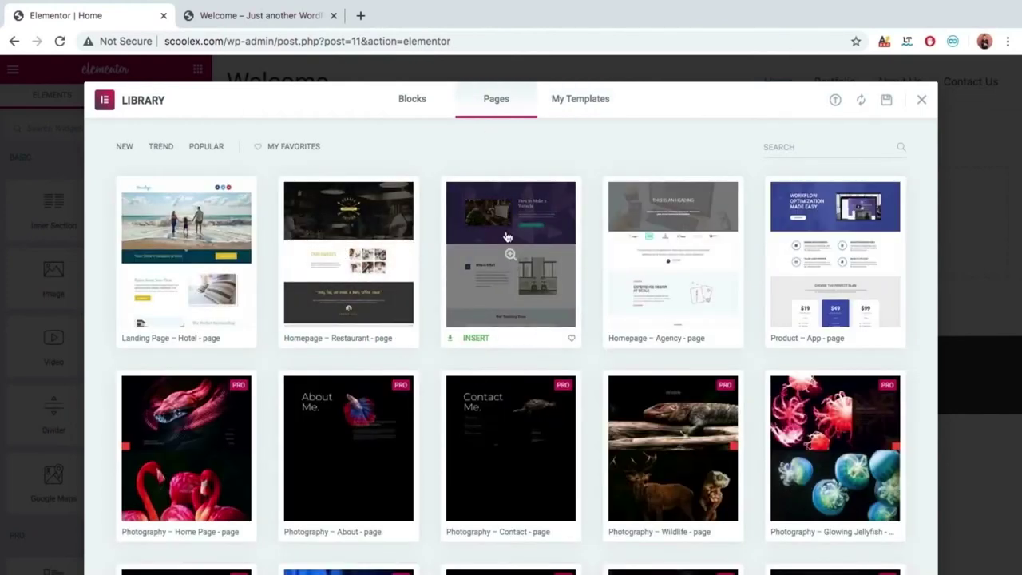
left_click(474, 340)
left_click(495, 351)
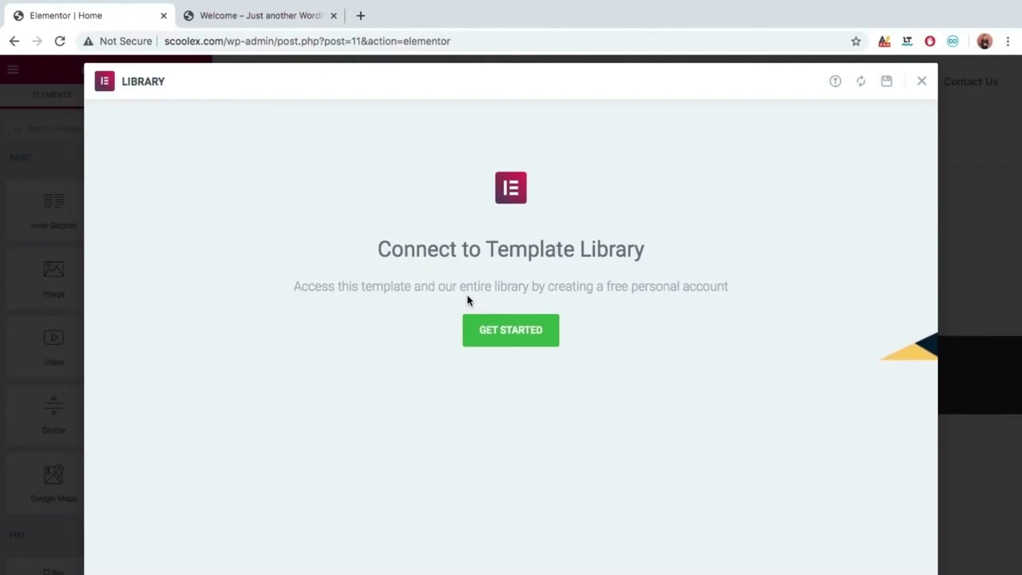
Log in to the Elementor account, untick contributor data sharing, and connect the site.
left_click(513, 328)
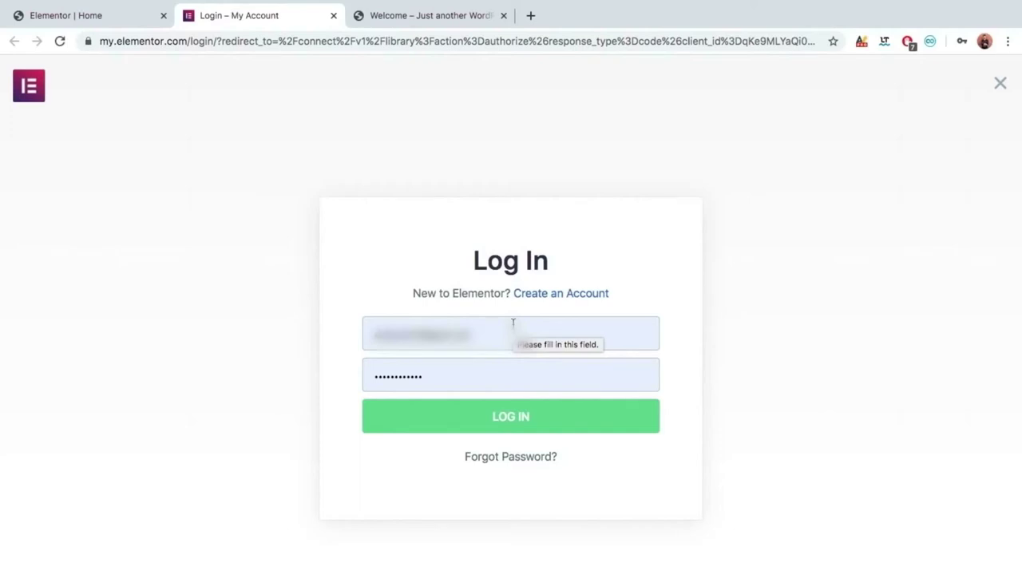
left_click(474, 427)
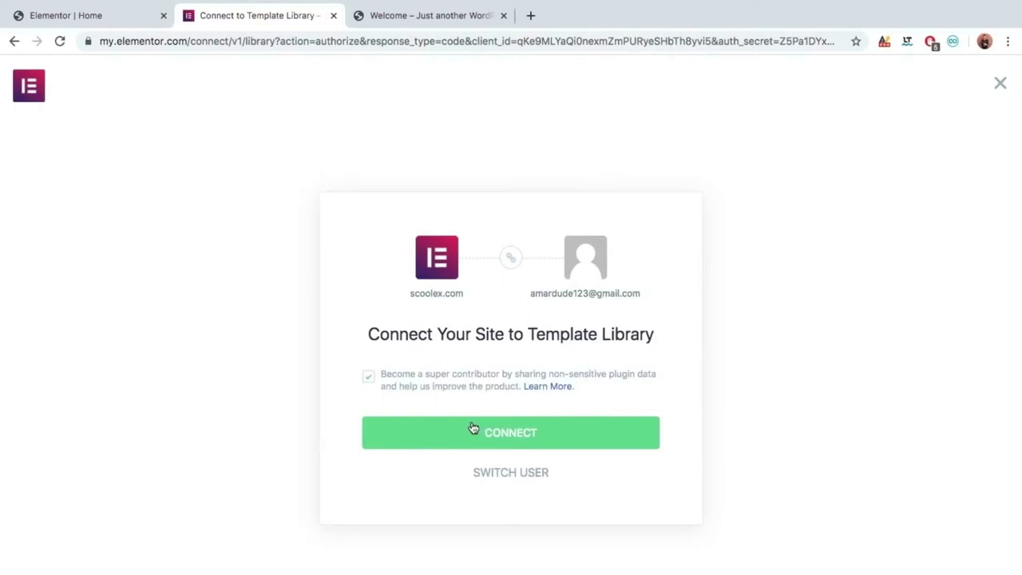
left_click(370, 375)
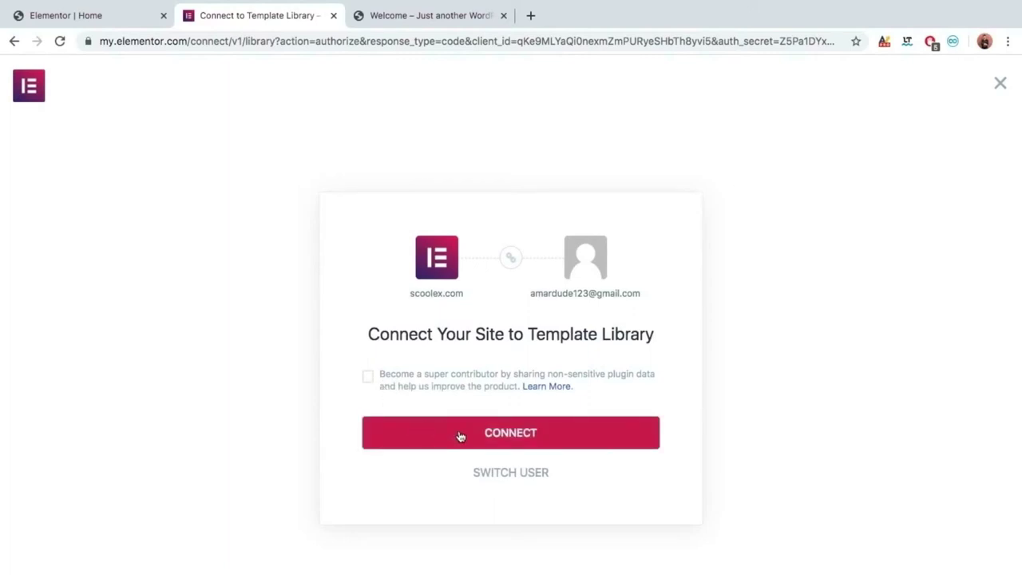
left_click(499, 443)
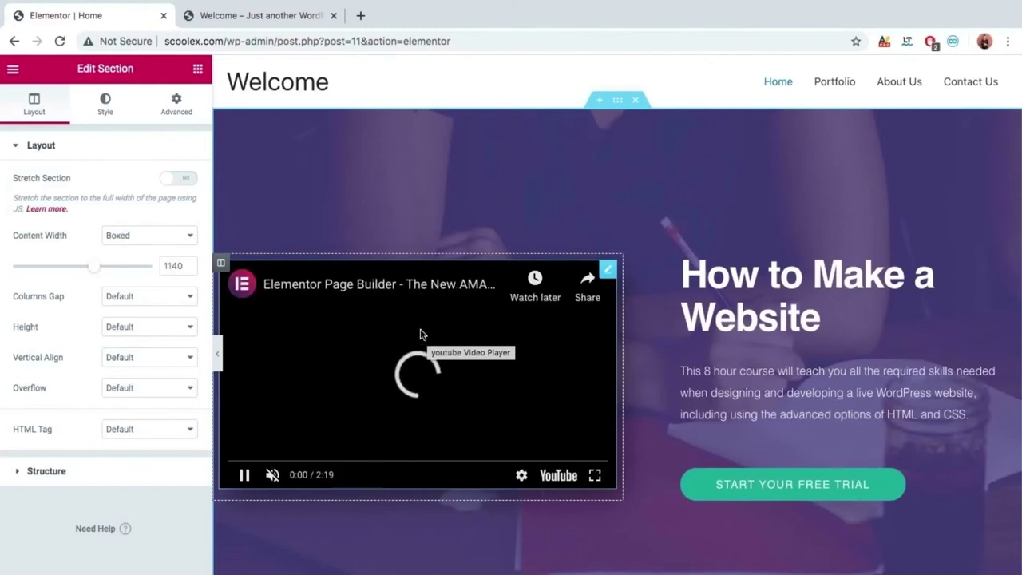
Collapse the editor panel and scroll the full-width preview to the map section and back.
left_click(218, 353)
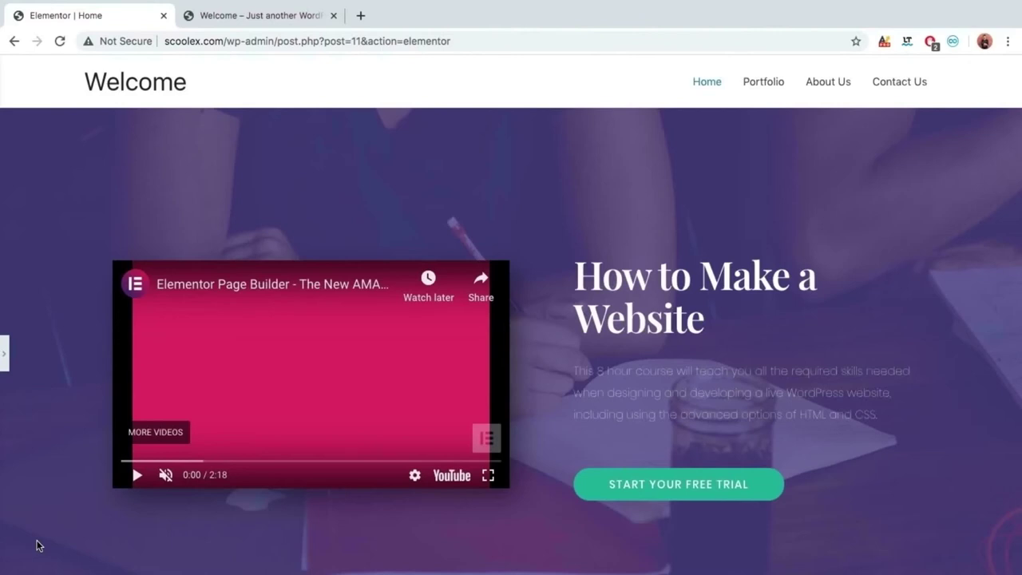
scroll(37, 545, "down", 5)
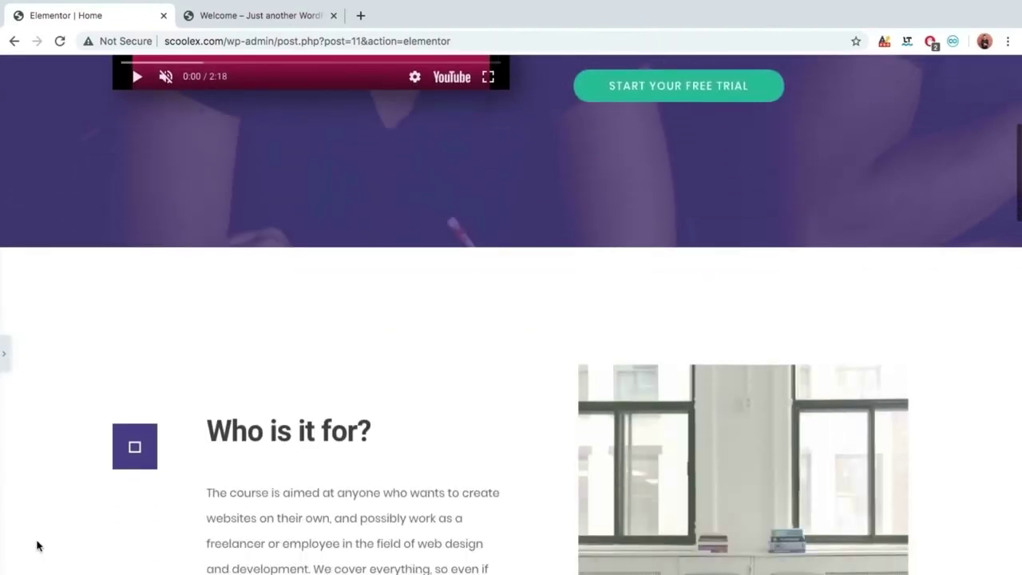
scroll(36, 545, "down", 8)
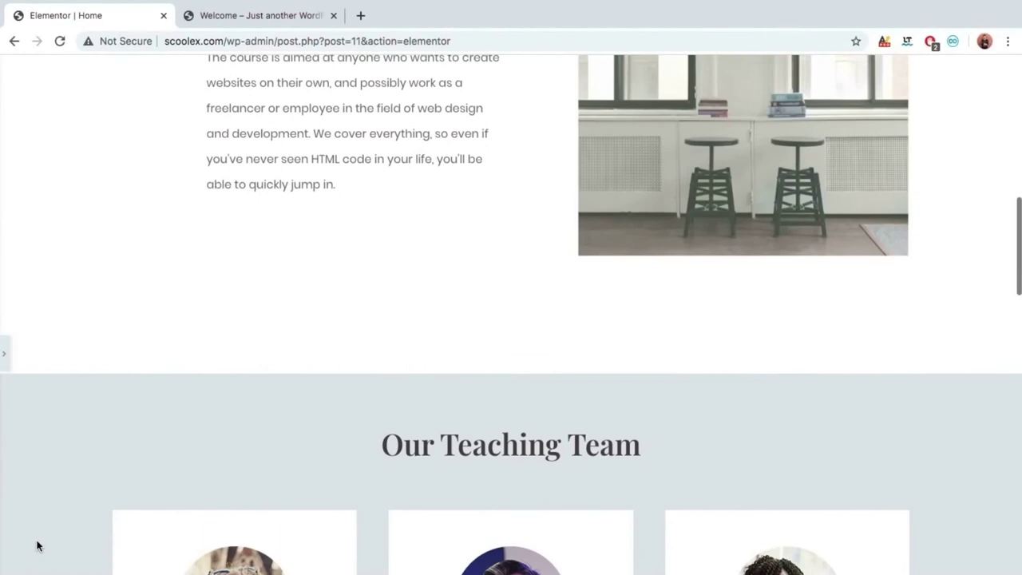
scroll(36, 546, "down", 10)
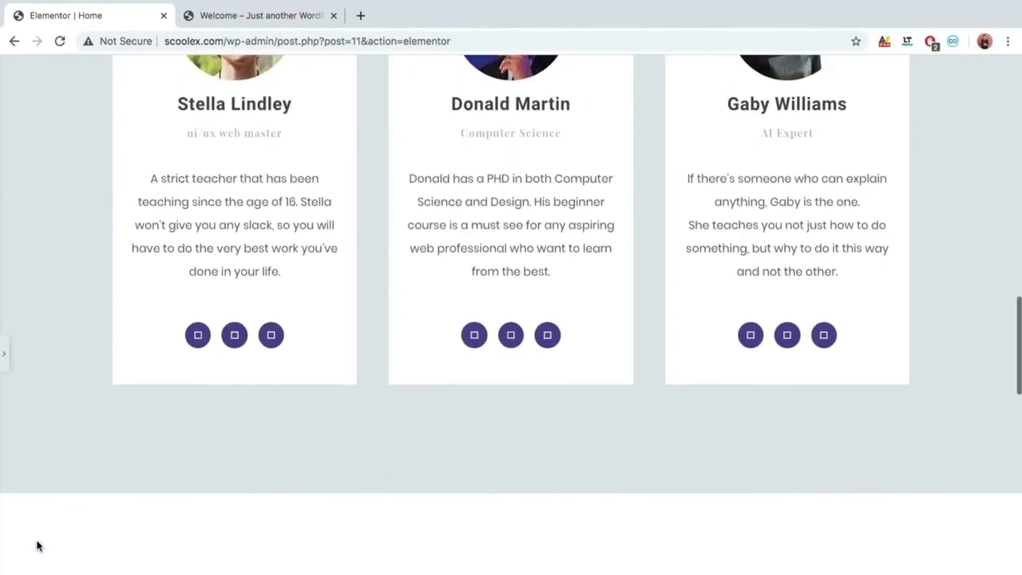
scroll(37, 546, "down", 6)
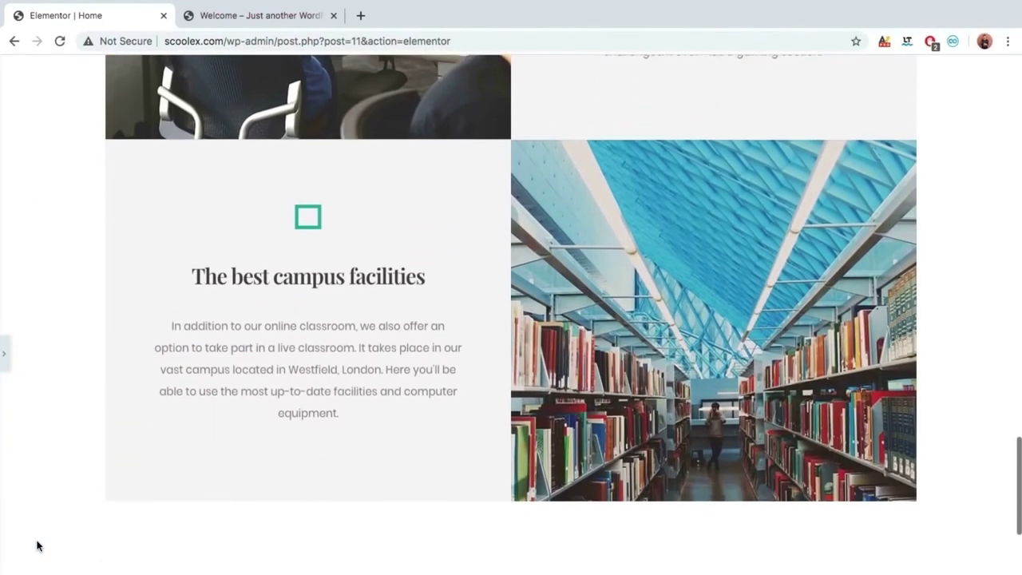
scroll(37, 545, "down", 8)
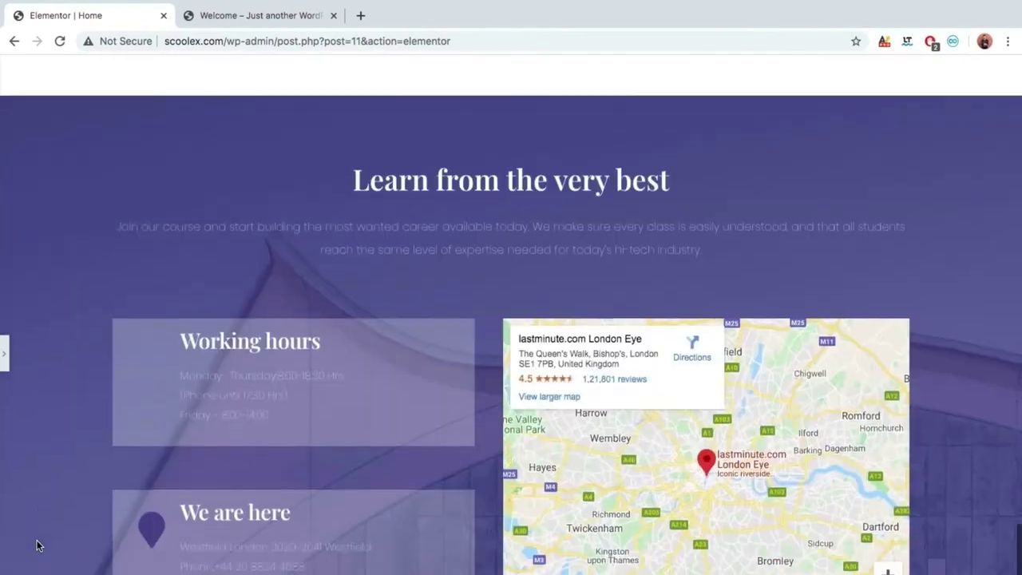
scroll(37, 545, "up", 20)
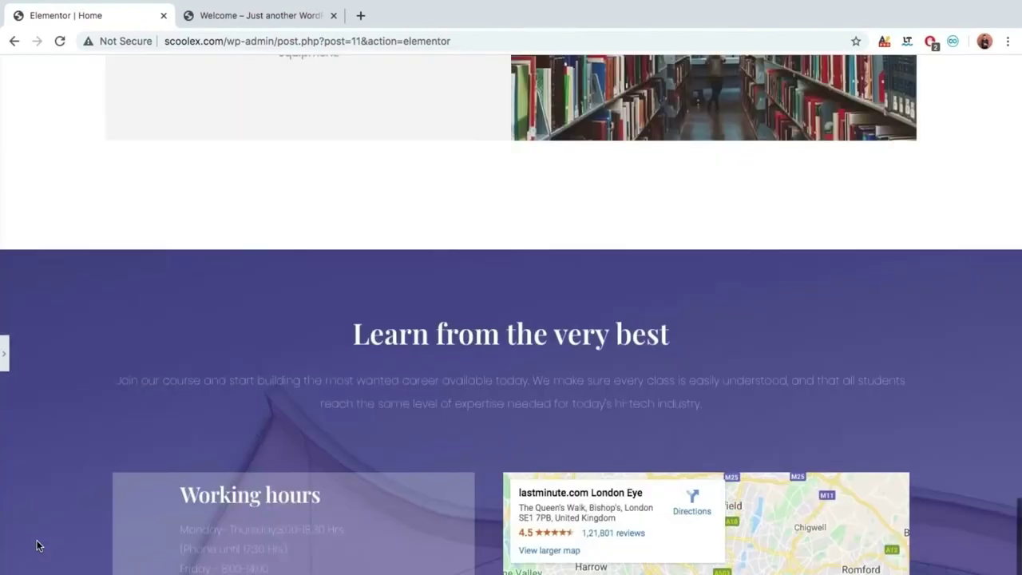
scroll(36, 546, "up", 1)
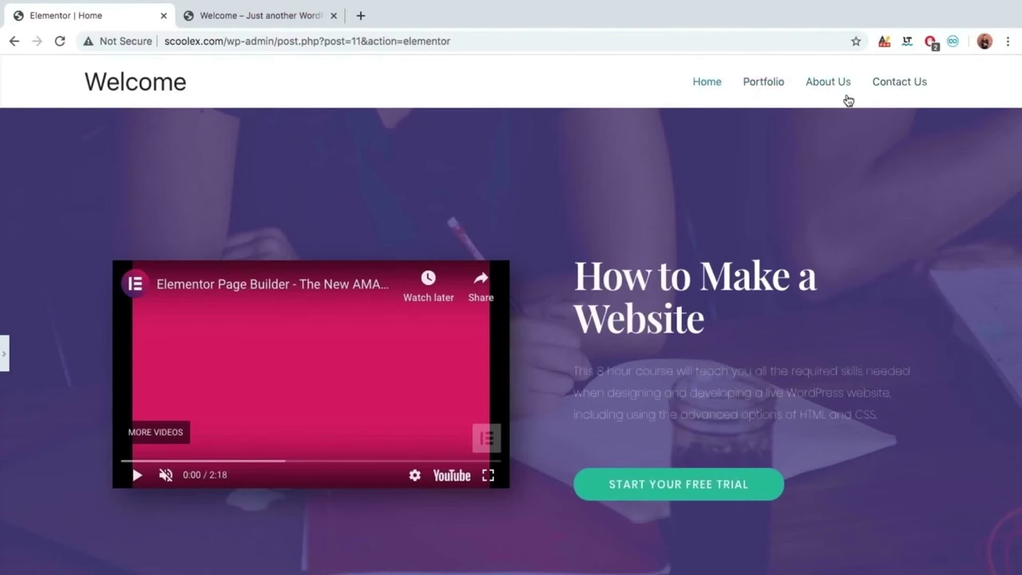
Restore the widget panel and scroll through the preview to review the page design.
left_click(4, 347)
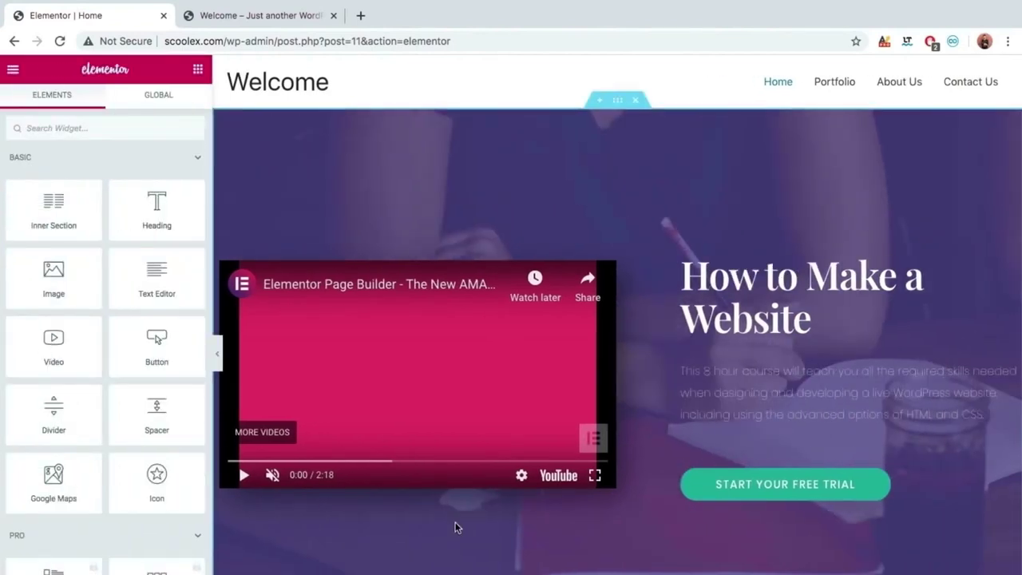
scroll(456, 527, "down", 6)
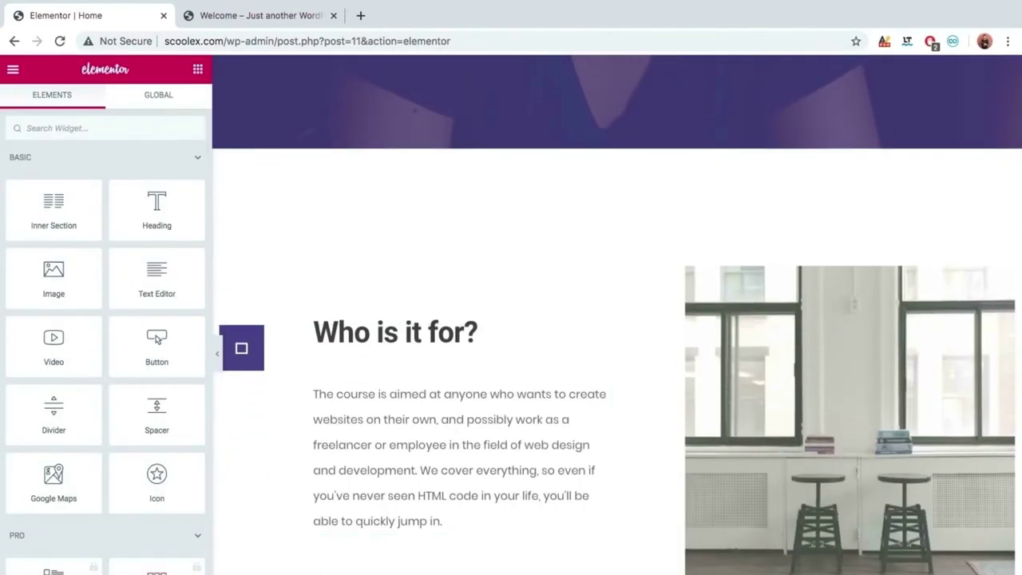
scroll(479, 336, "up", 6)
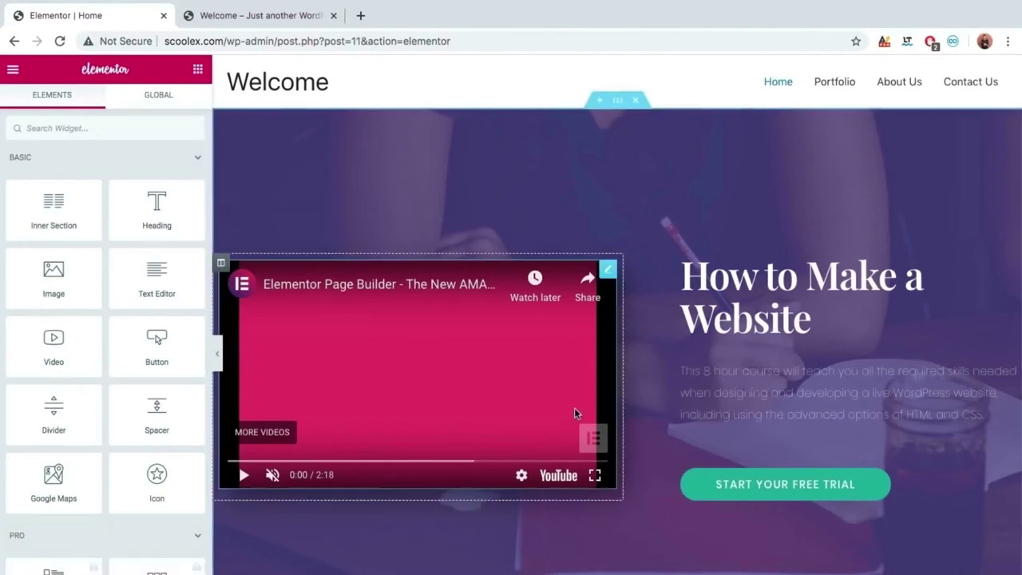
scroll(574, 407, "down", 4)
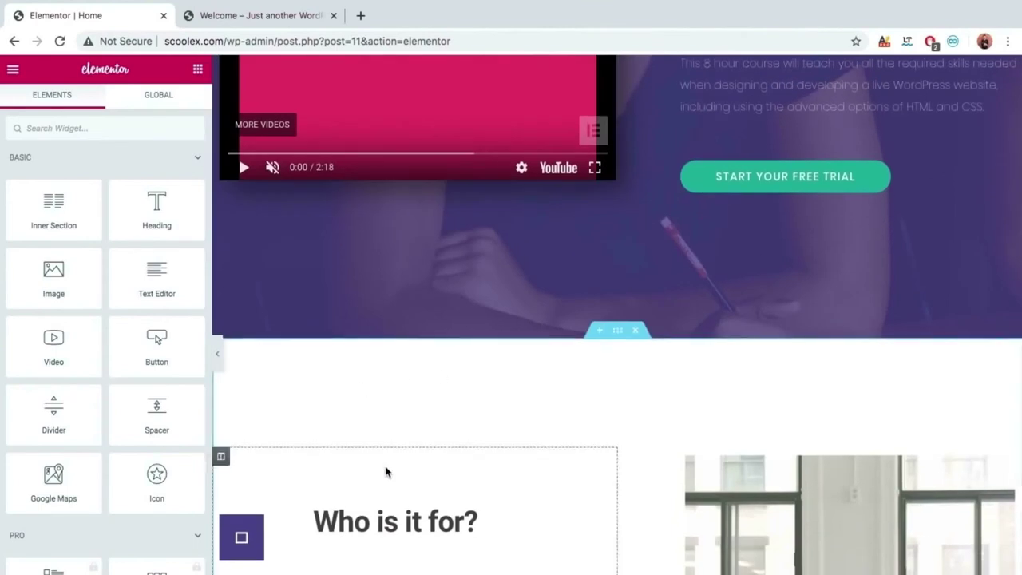
scroll(384, 471, "up", 4)
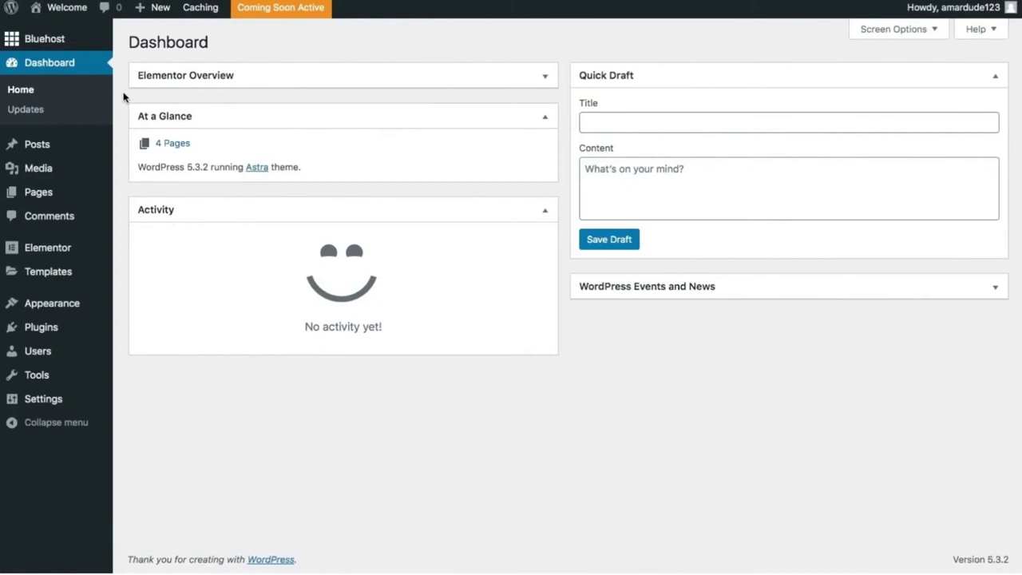
Open the live site in a new tab and launch Edit with Elementor from the admin bar.
mouse_move(69, 16)
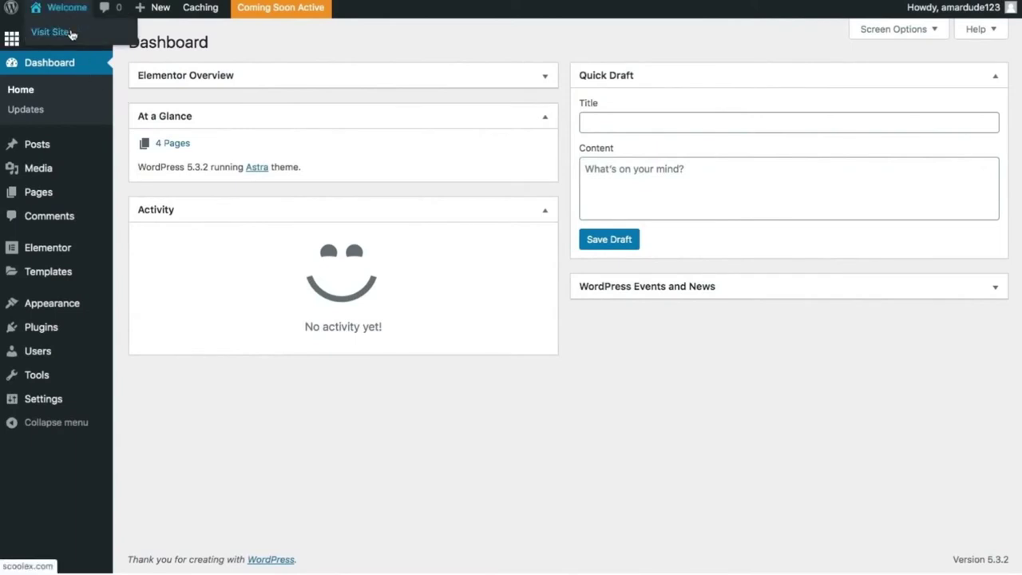
right_click(72, 34)
left_click(88, 36)
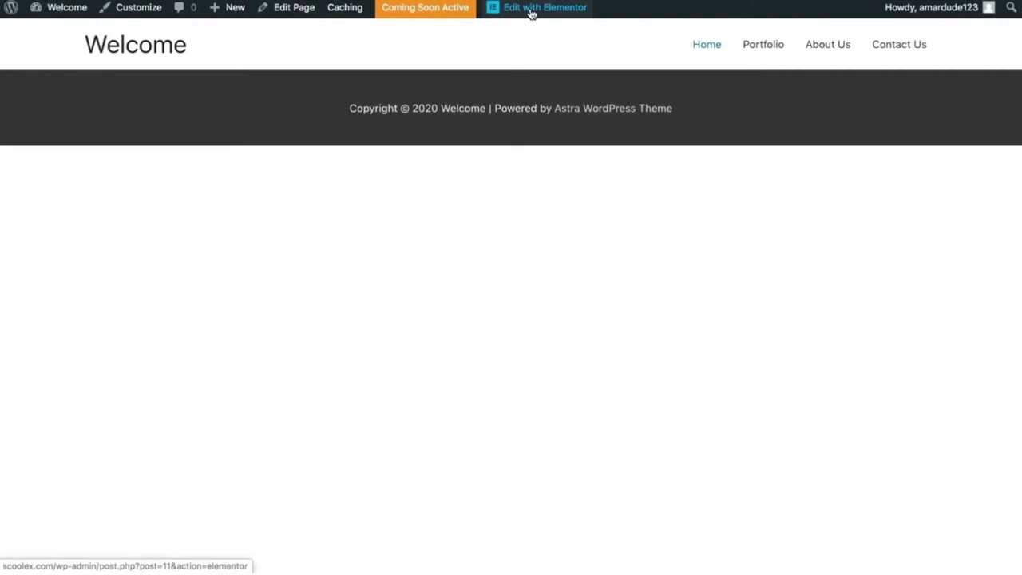
left_click(530, 14)
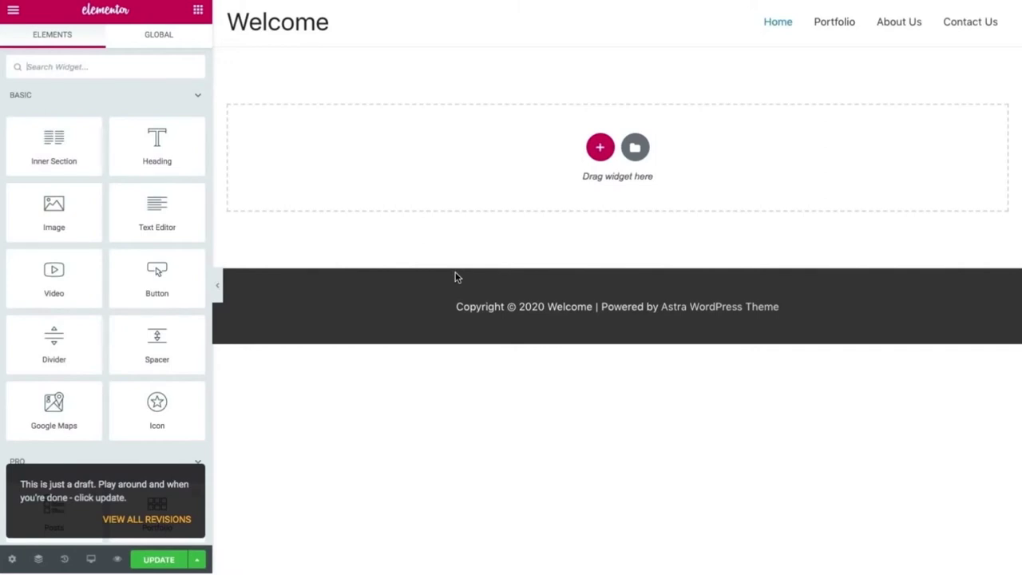
Insert the Hero-category block 'Manage all your customer support in one place' from the template library's Blocks.
left_click(631, 148)
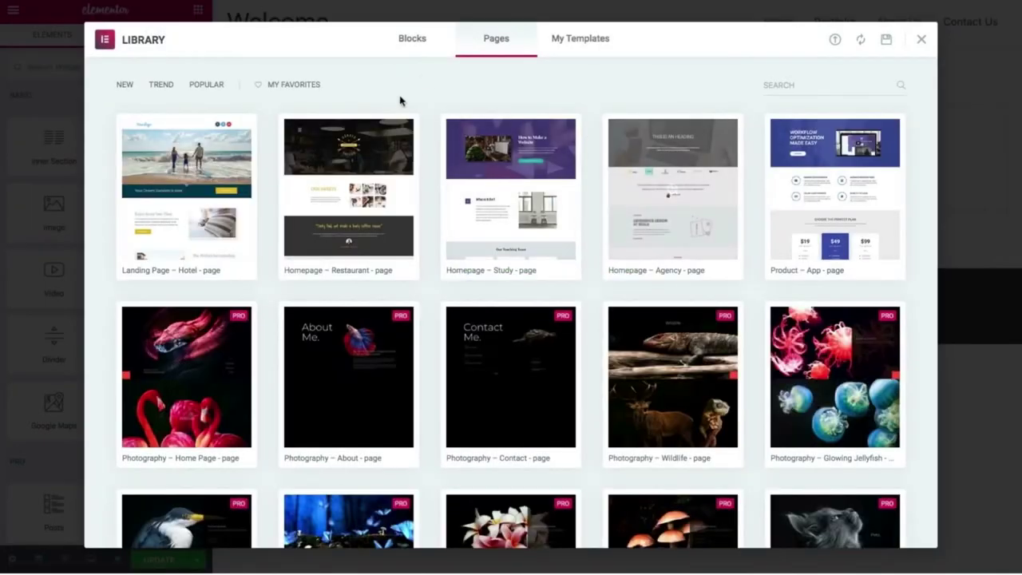
left_click(413, 40)
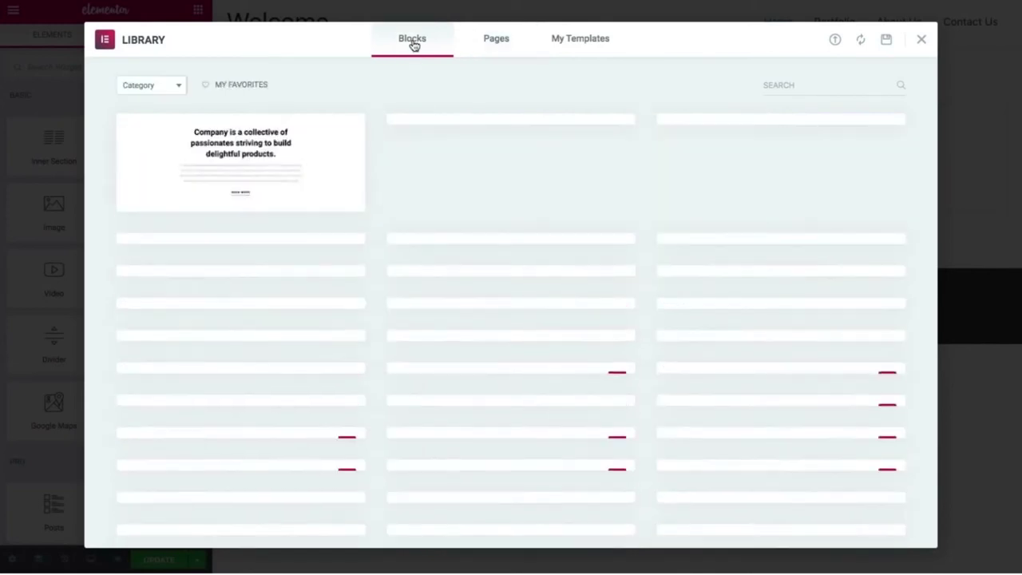
left_click(170, 85)
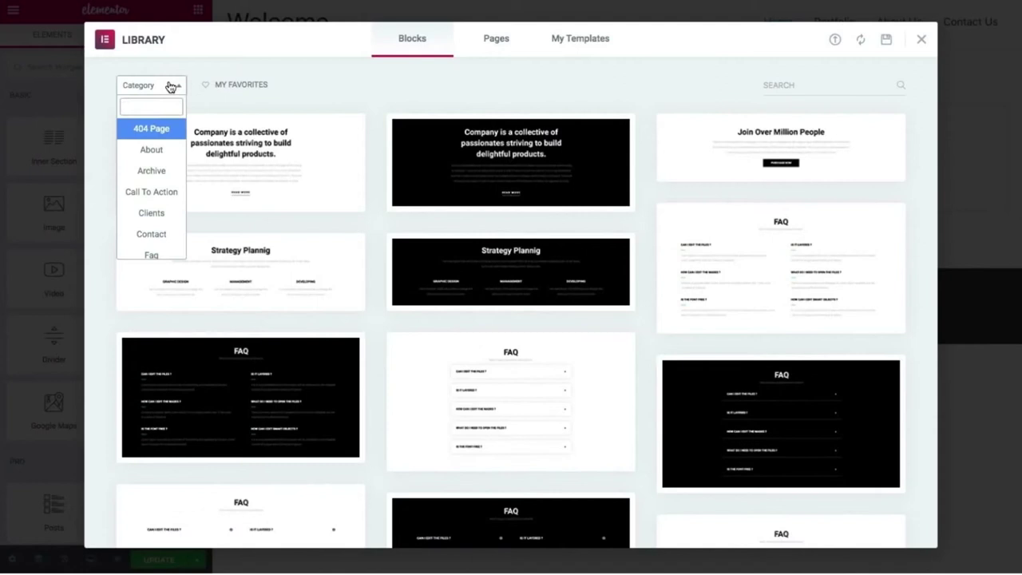
scroll(163, 177, "down", 2)
scroll(163, 179, "down", 1)
left_click(152, 222)
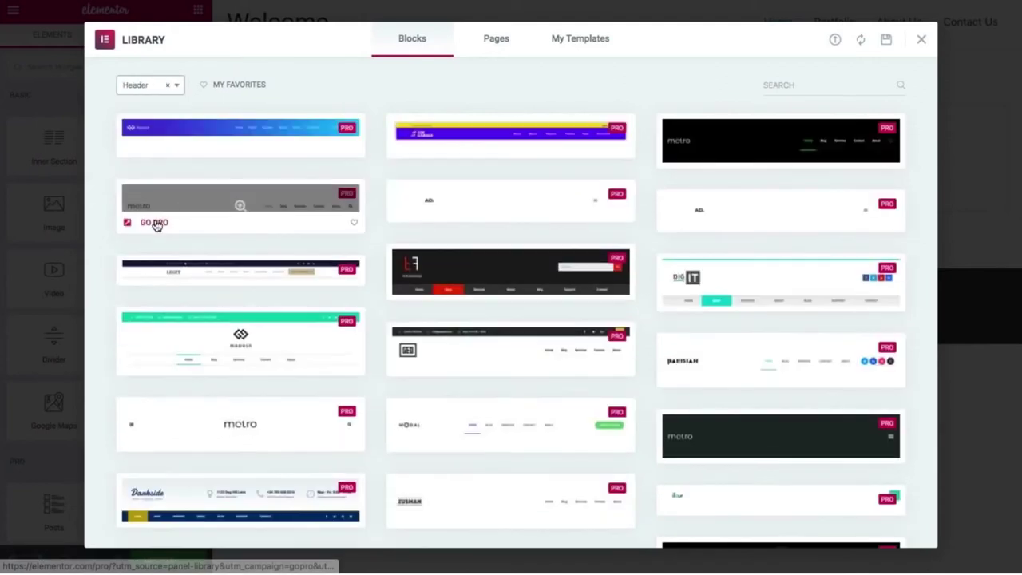
left_click(170, 89)
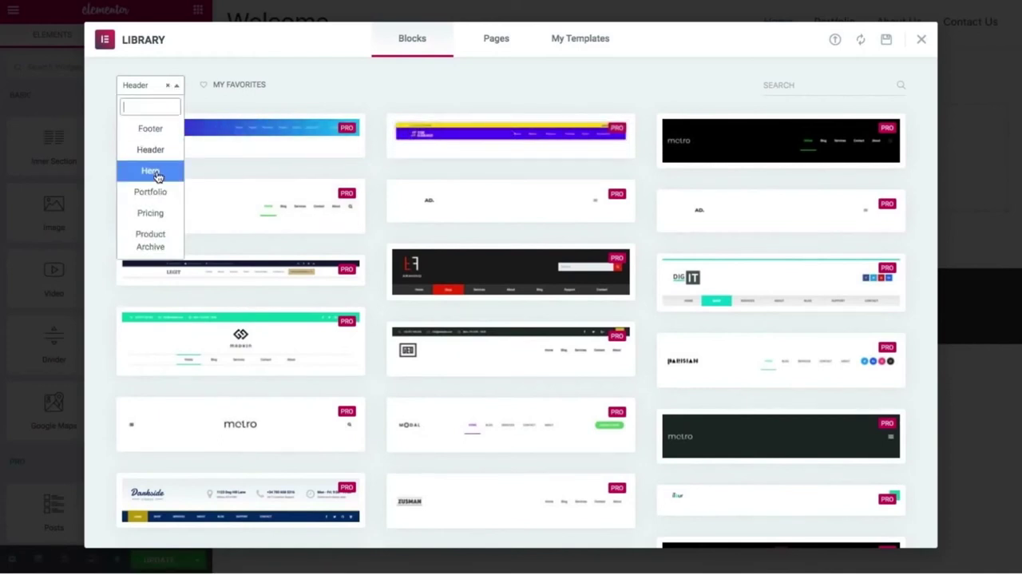
left_click(158, 172)
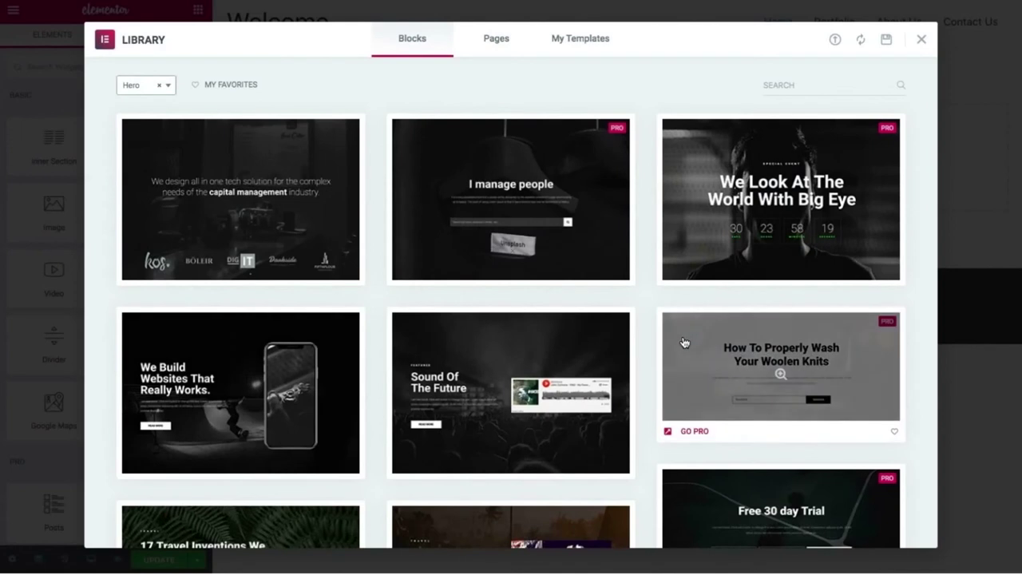
scroll(684, 343, "down", 3)
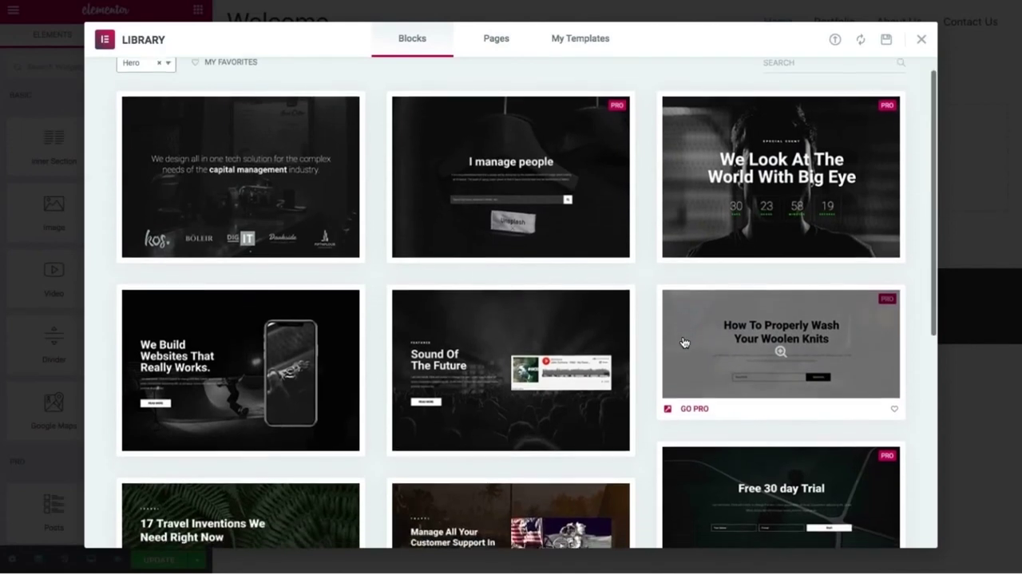
scroll(684, 343, "down", 2)
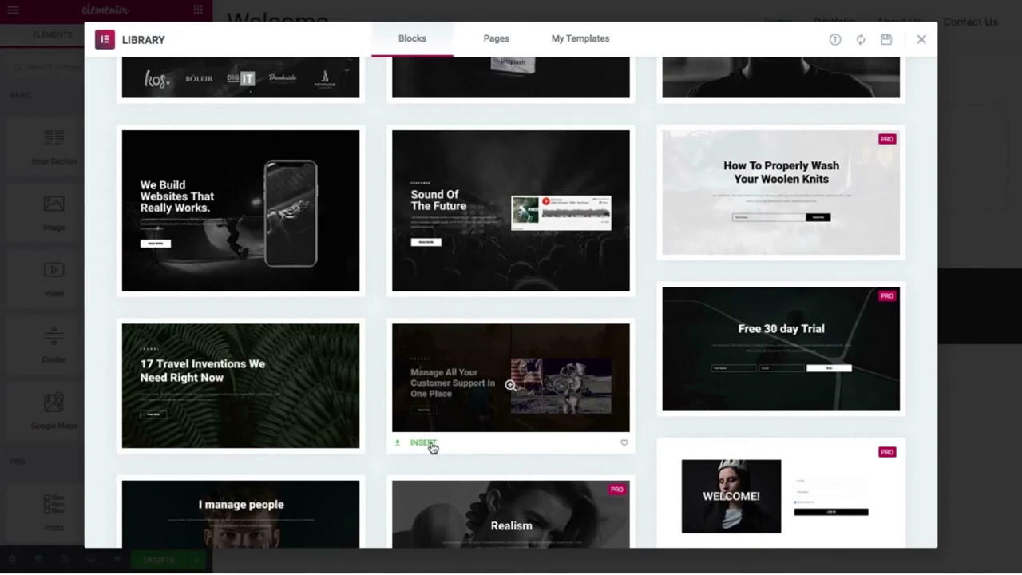
left_click(424, 445)
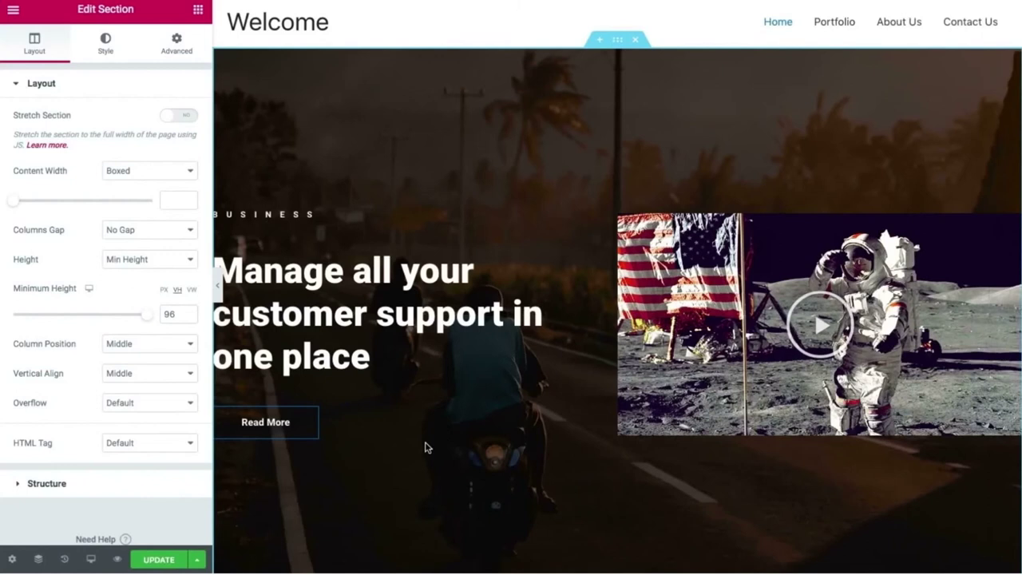
Collapse the Elementor panel to preview the customer support hero at full page width.
left_click(218, 289)
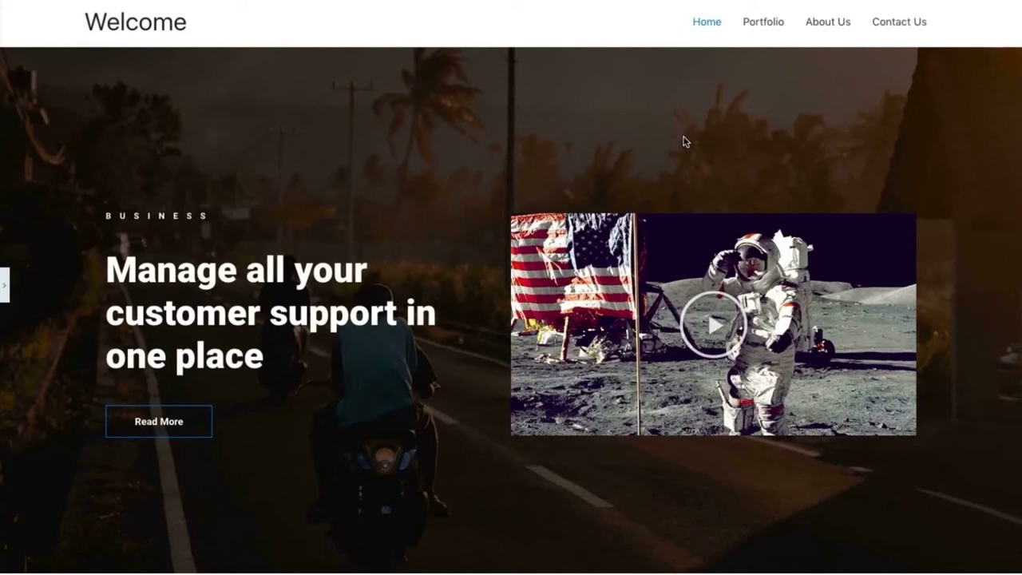
key("super+t")
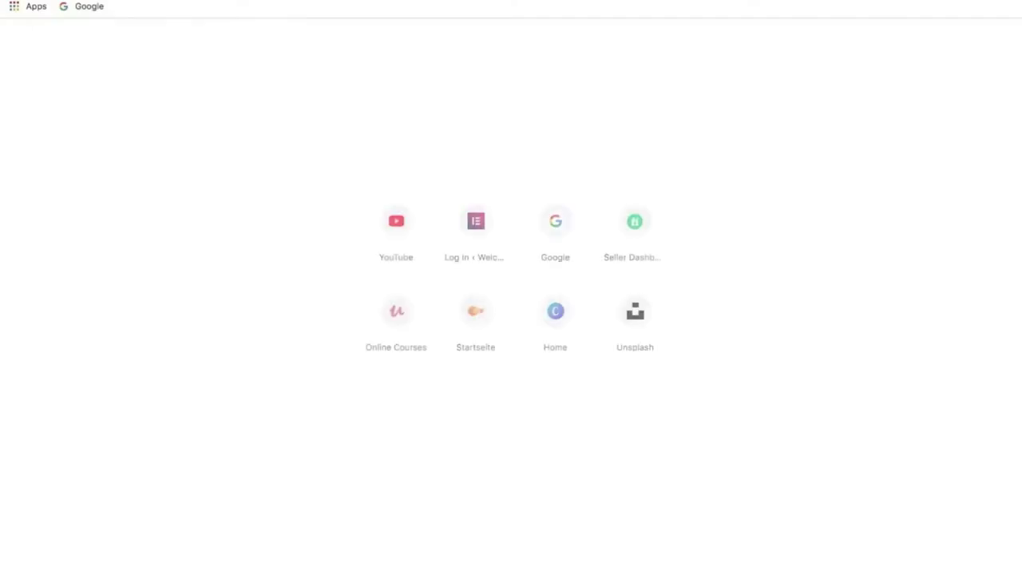
type("u")
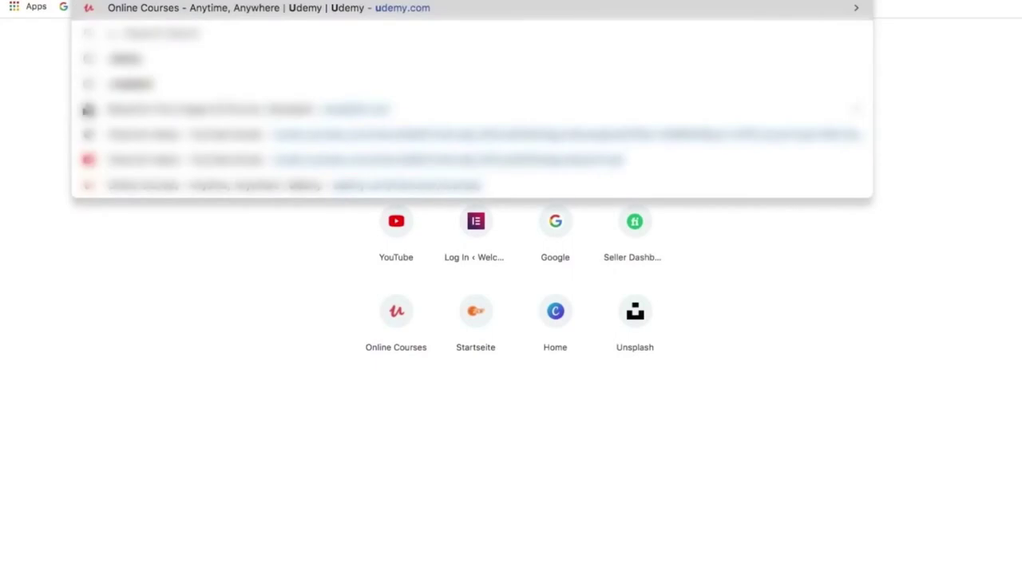
type("n")
key("Return")
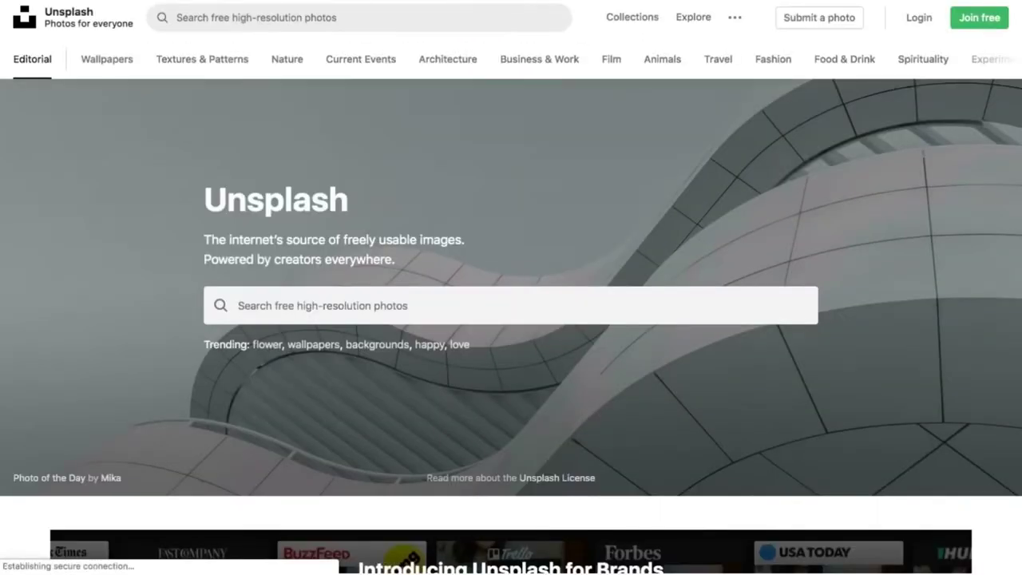
left_click(357, 22)
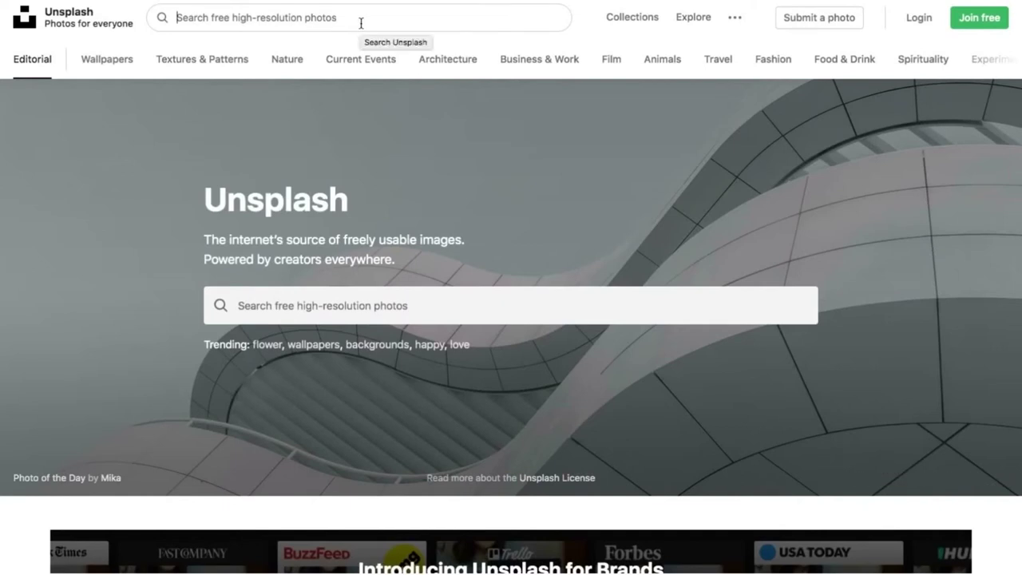
type("phot")
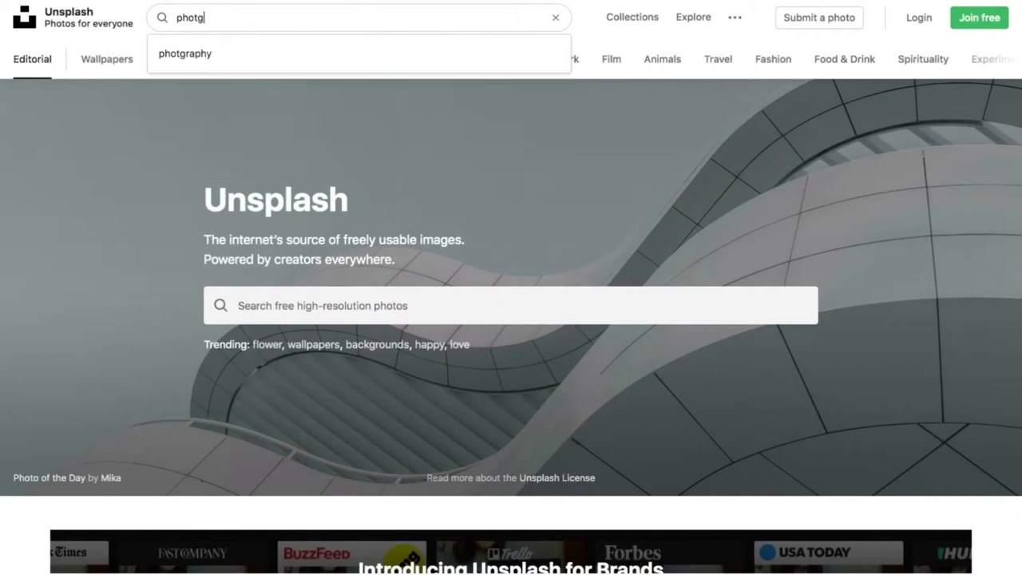
type("ographer")
key("Return")
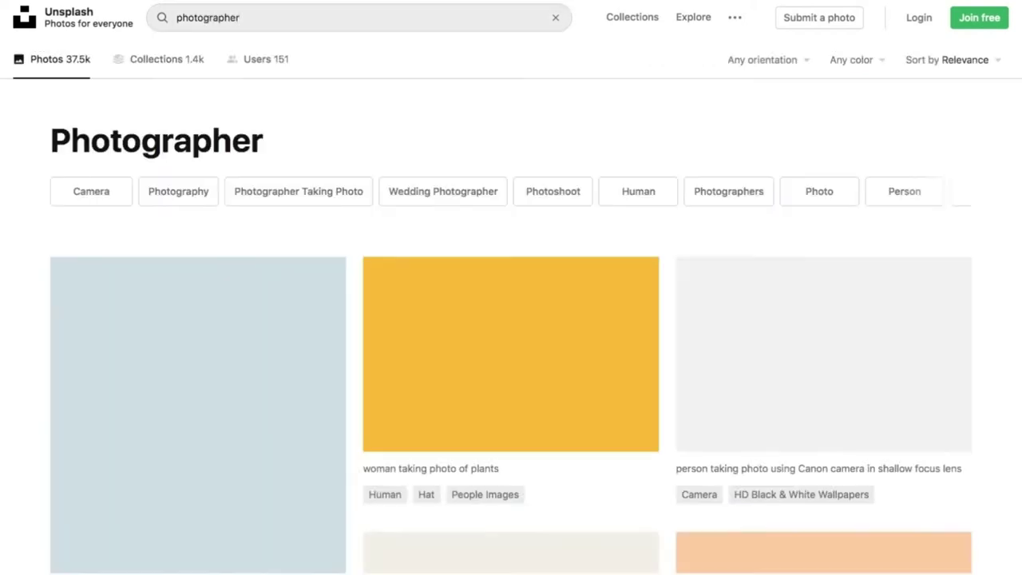
scroll(516, 272, "down", 5)
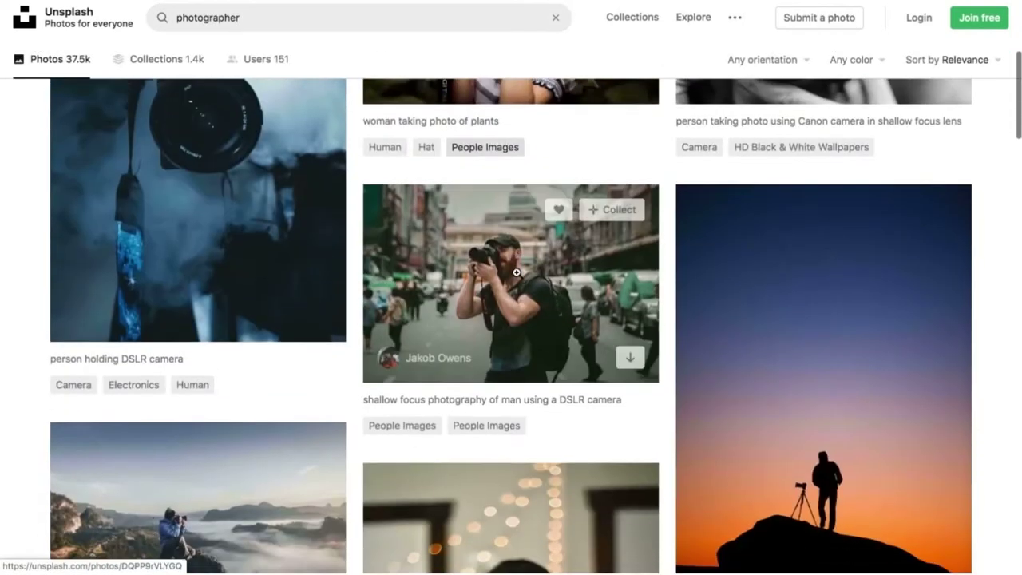
scroll(517, 272, "down", 5)
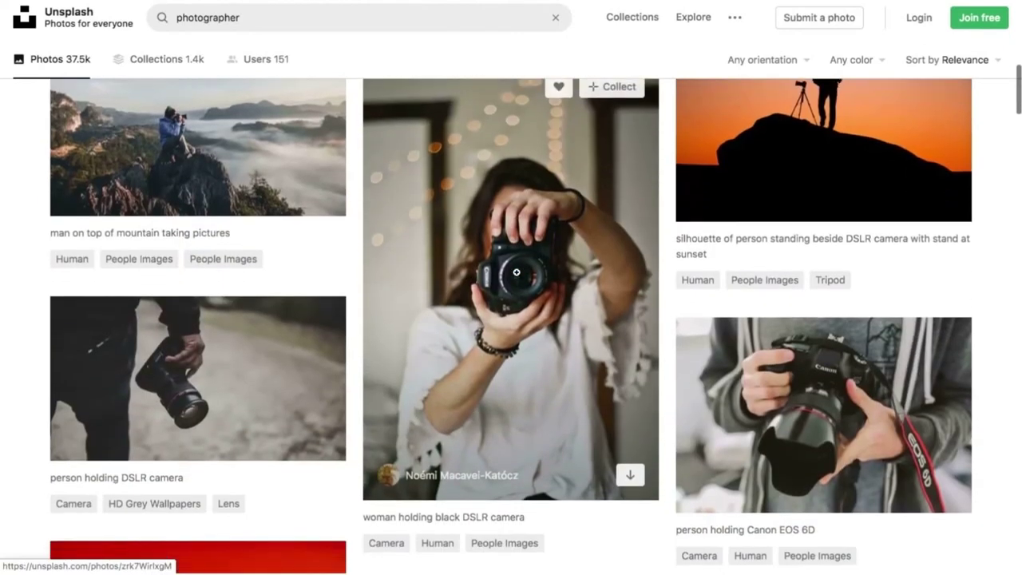
scroll(516, 272, "down", 9)
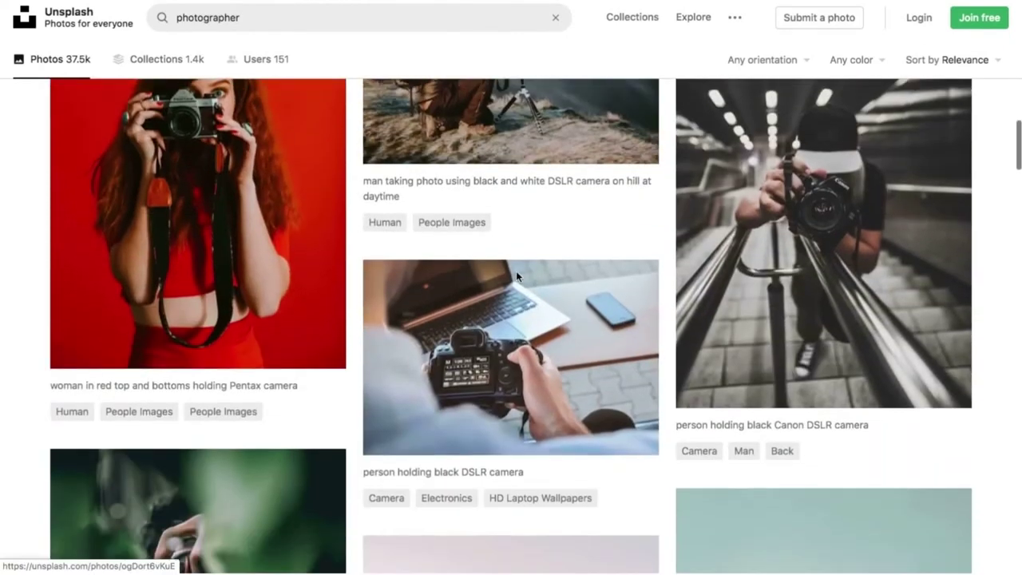
scroll(515, 272, "down", 10)
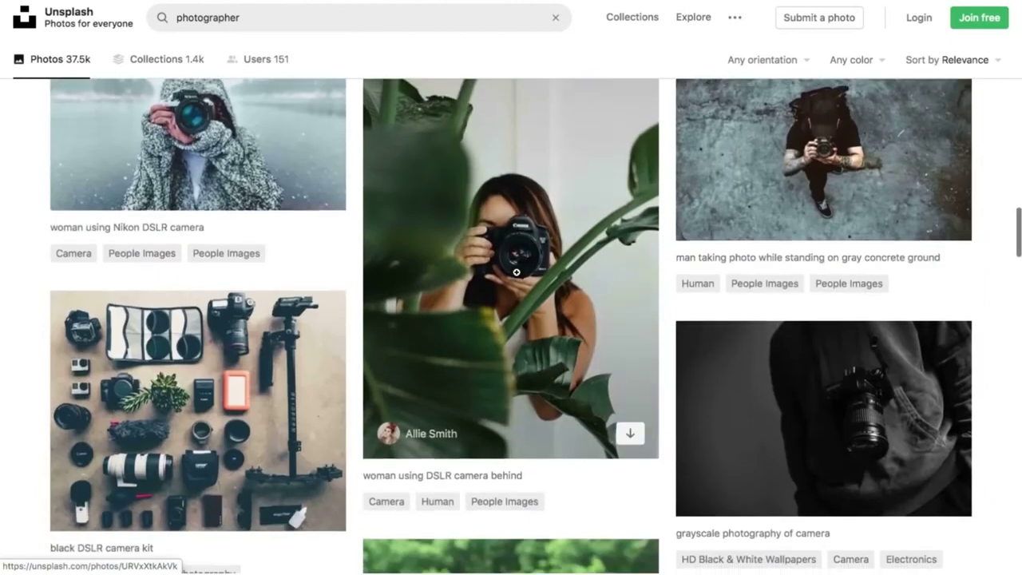
scroll(515, 272, "down", 4)
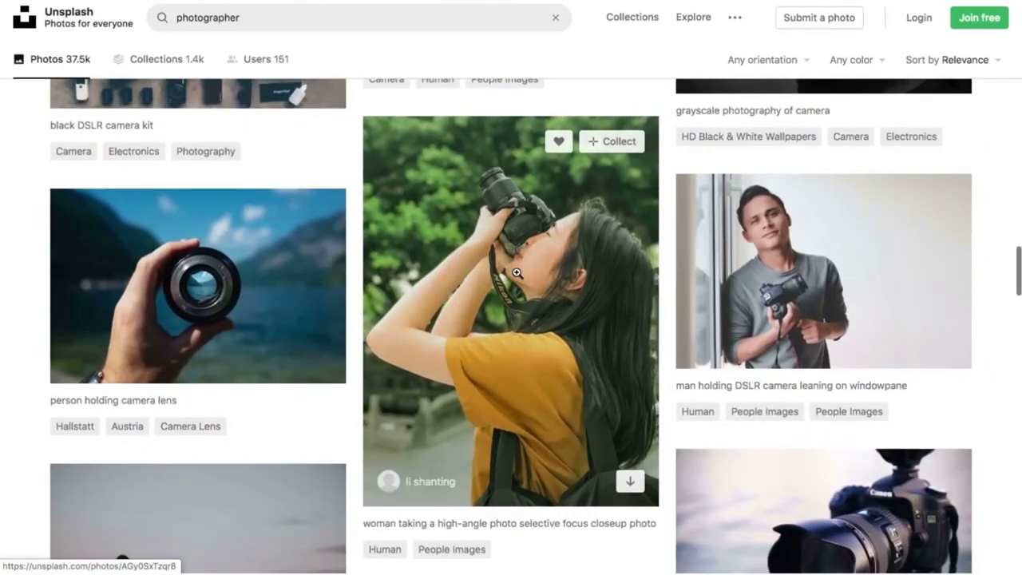
scroll(516, 272, "down", 10)
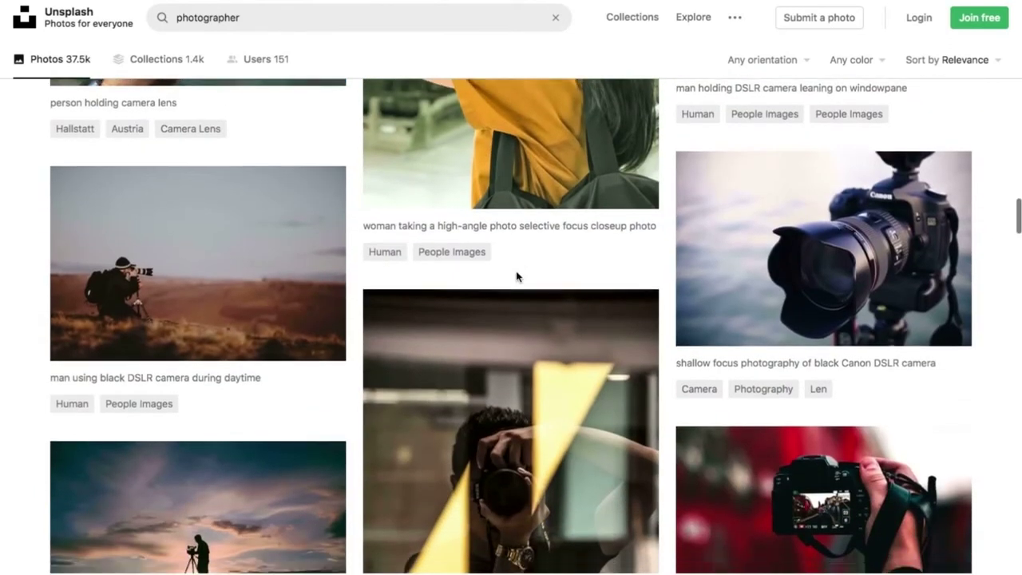
scroll(516, 273, "down", 7)
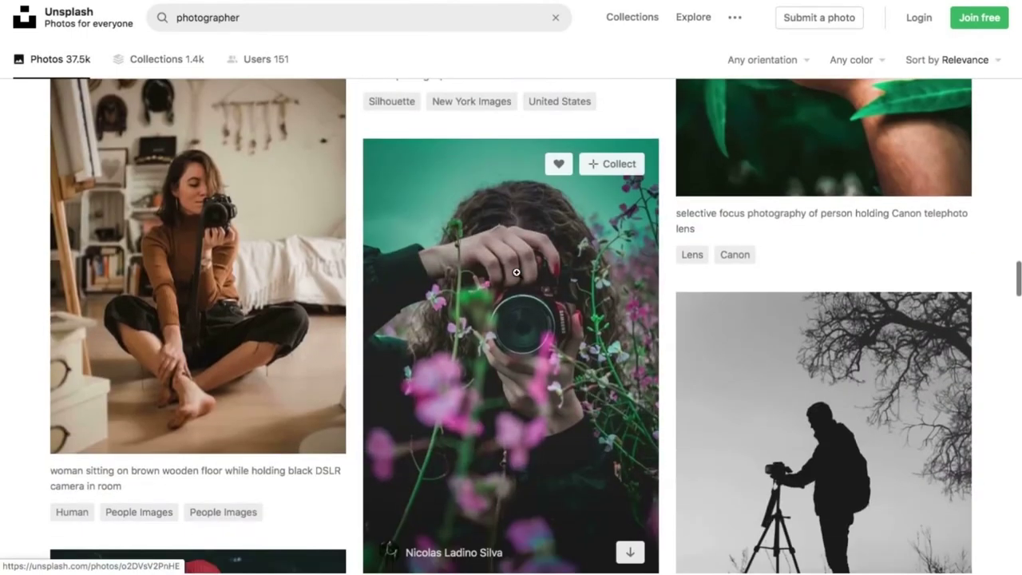
scroll(515, 272, "down", 13)
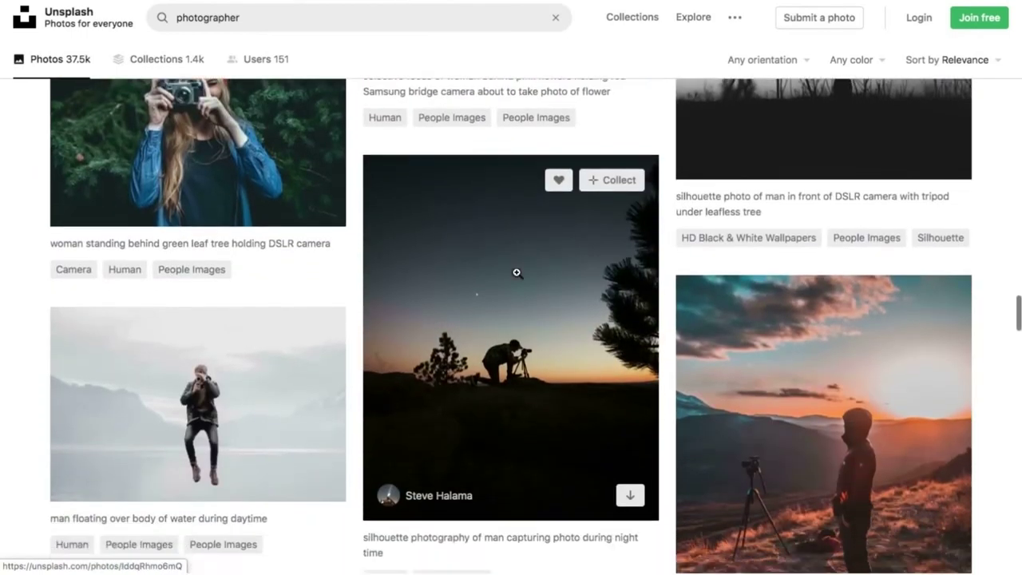
scroll(516, 272, "down", 1)
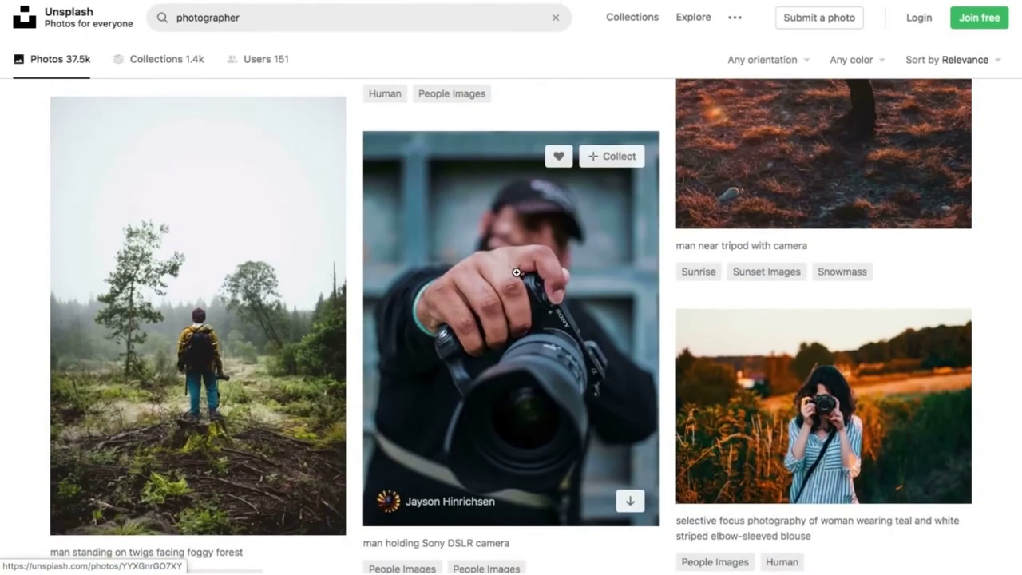
scroll(516, 272, "up", 20)
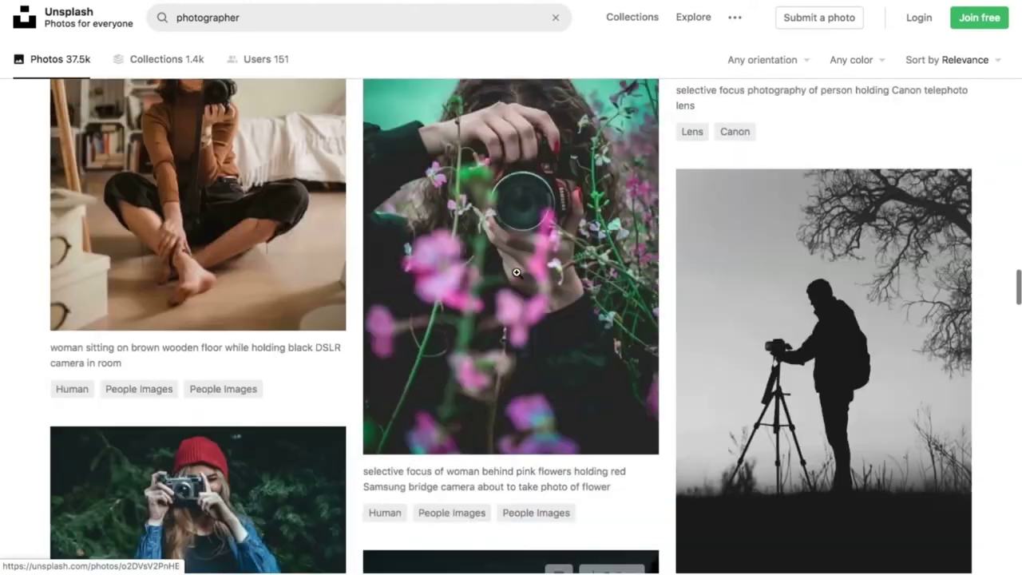
scroll(515, 272, "up", 14)
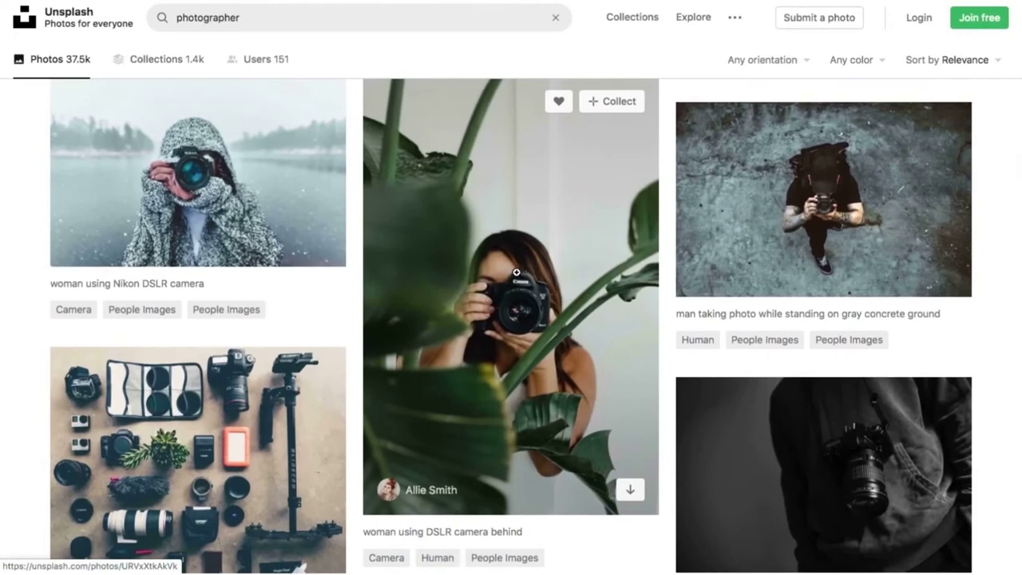
scroll(516, 273, "up", 10)
scroll(515, 276, "up", 12)
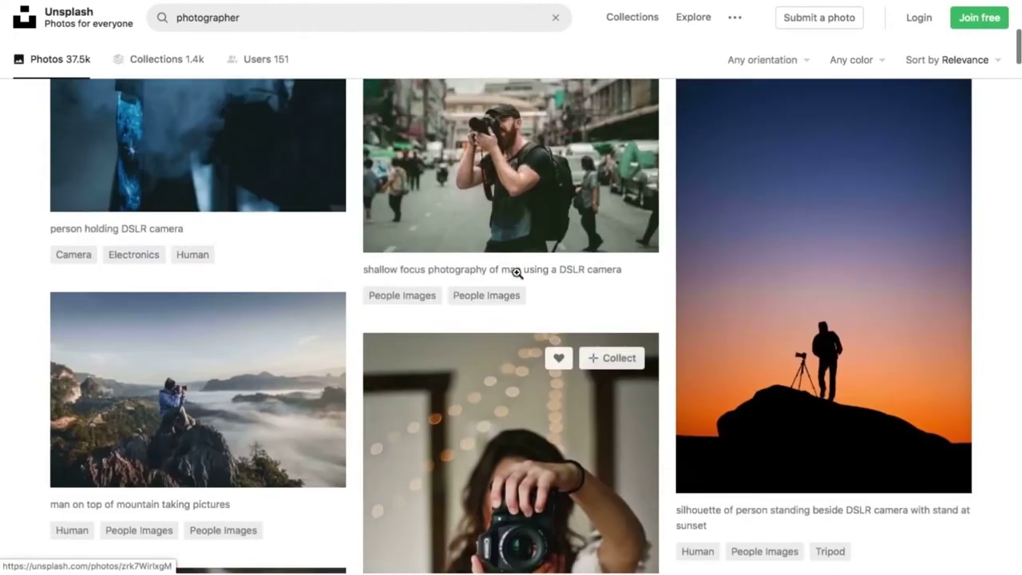
scroll(518, 388, "down", 4)
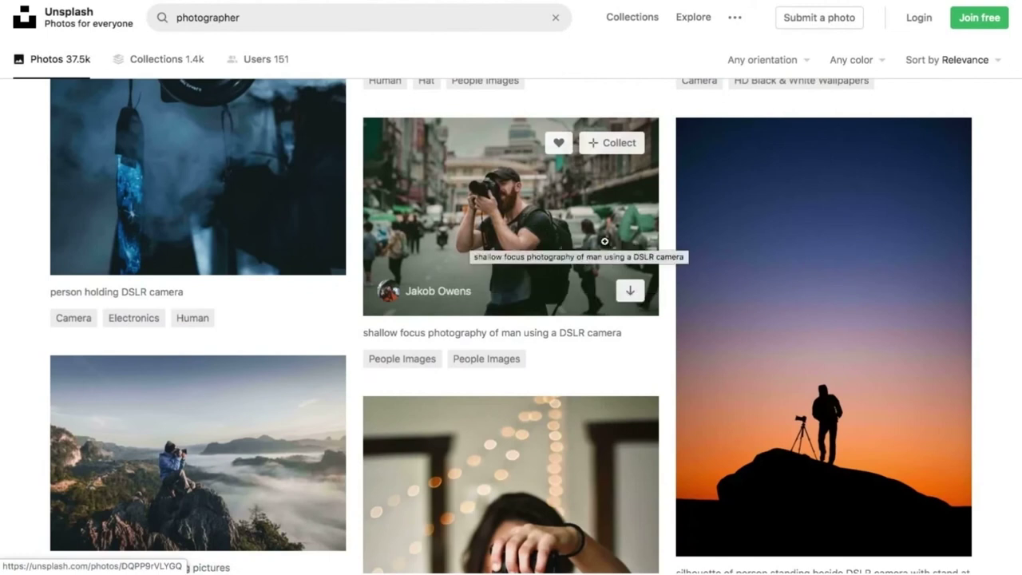
Download the street photographer photo free from Unsplash and return to the search results.
left_click(587, 223)
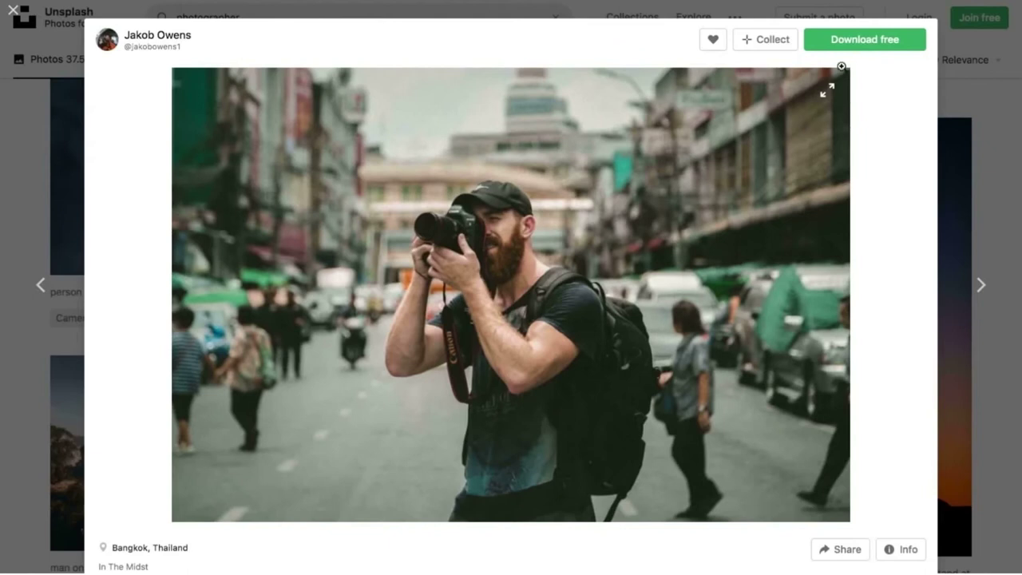
left_click(858, 47)
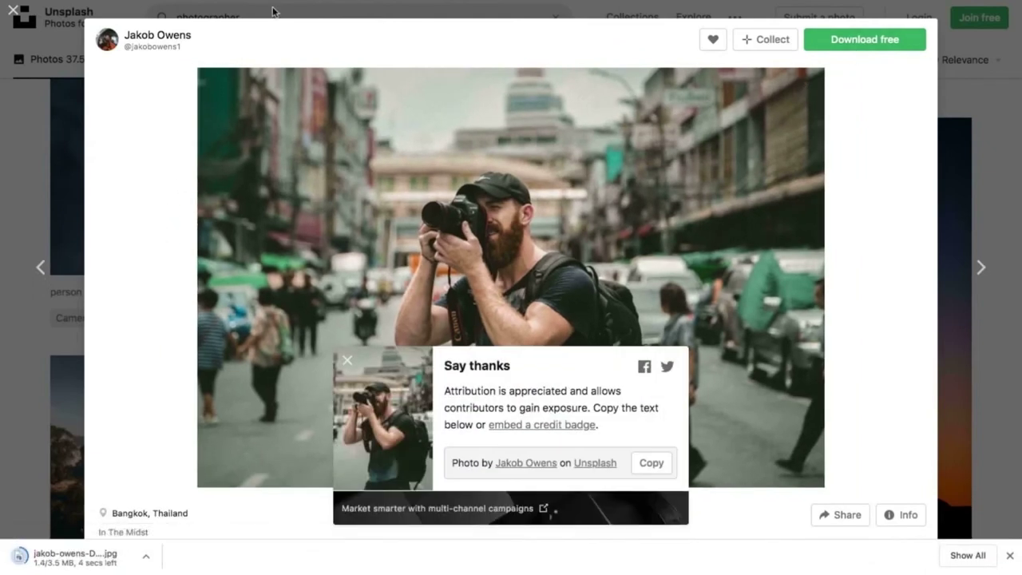
left_click(56, 145)
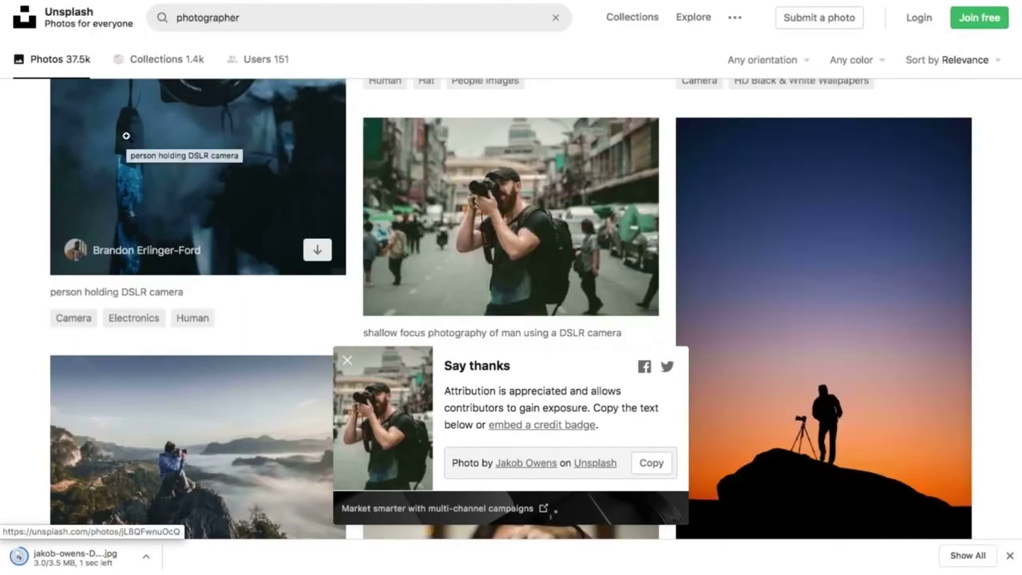
mouse_move(184, 2)
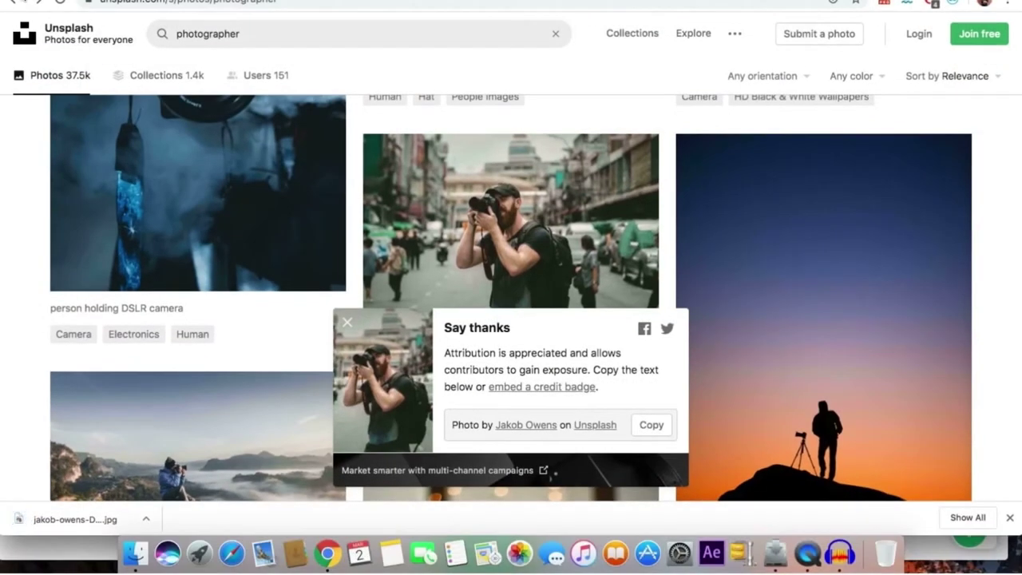
left_click(435, 474)
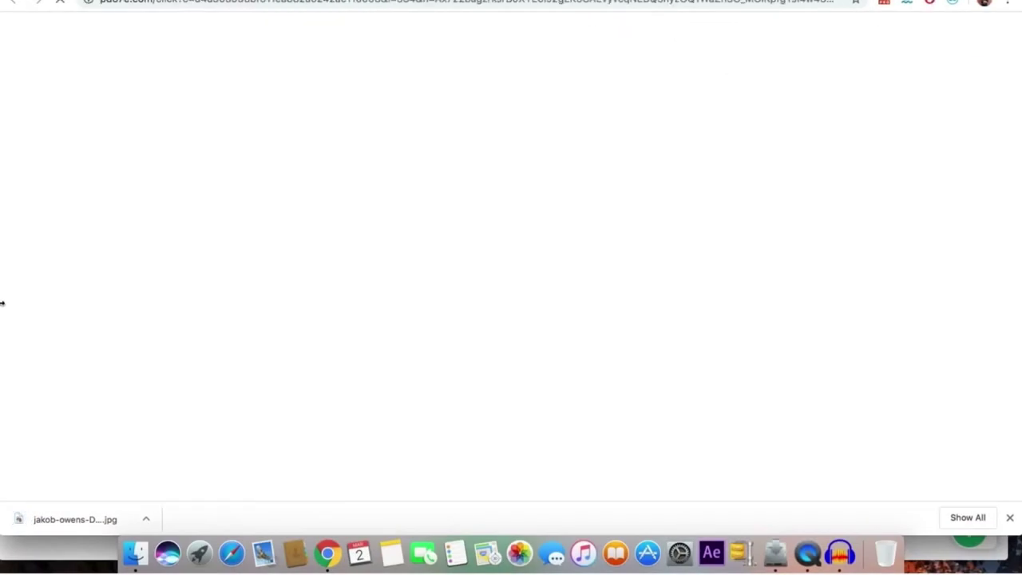
key("super+bracketleft")
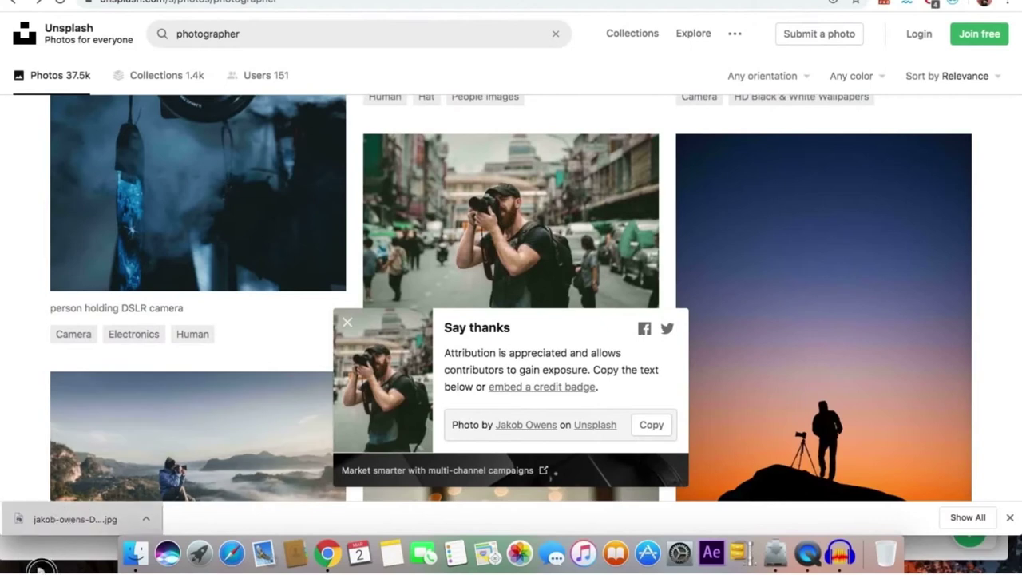
left_click(348, 324)
Back in full-screen Elementor, choose a new background image under the hero section's Style settings.
key("ctrl+Tab")
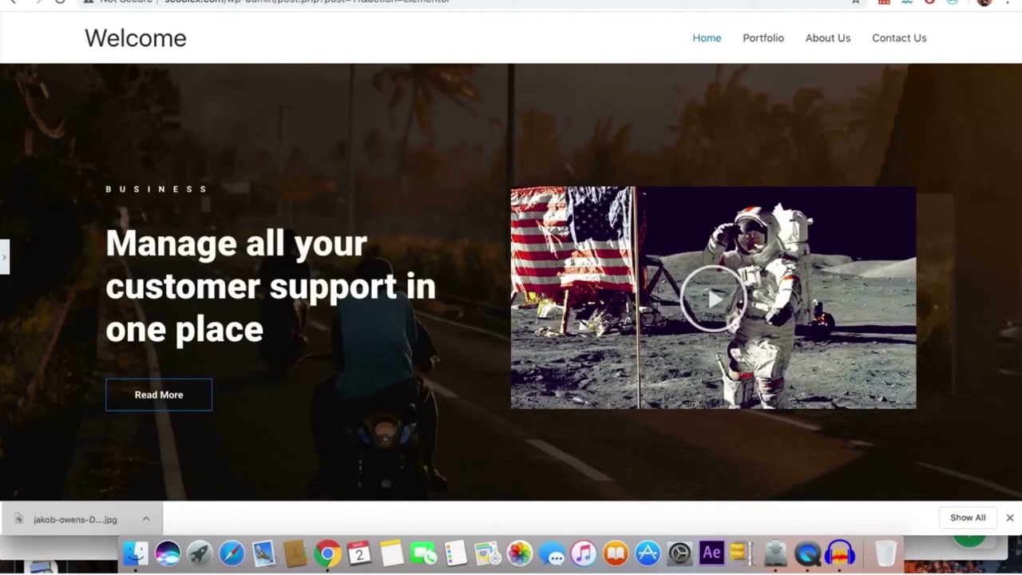
key("ctrl+super+f")
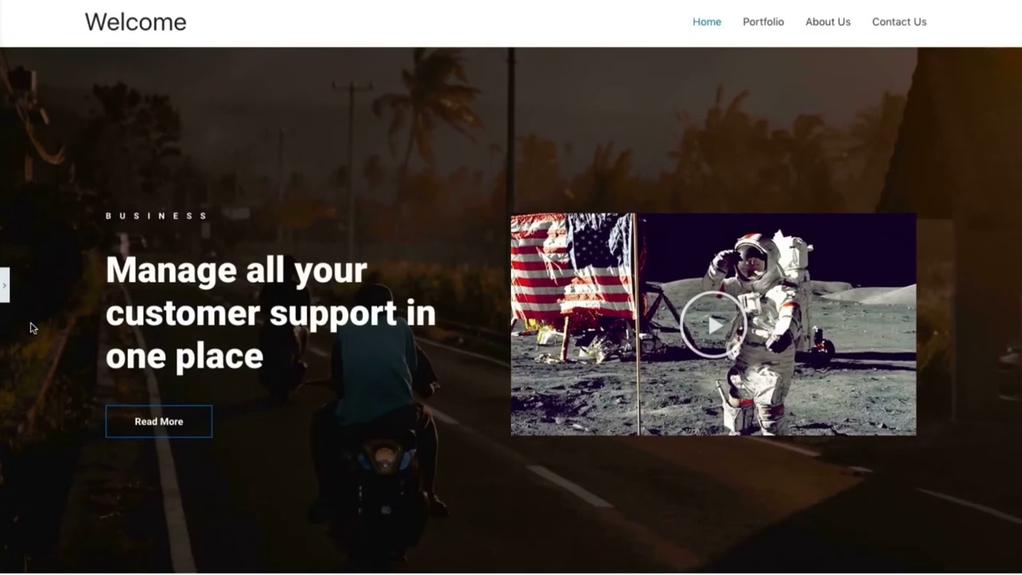
left_click(7, 288)
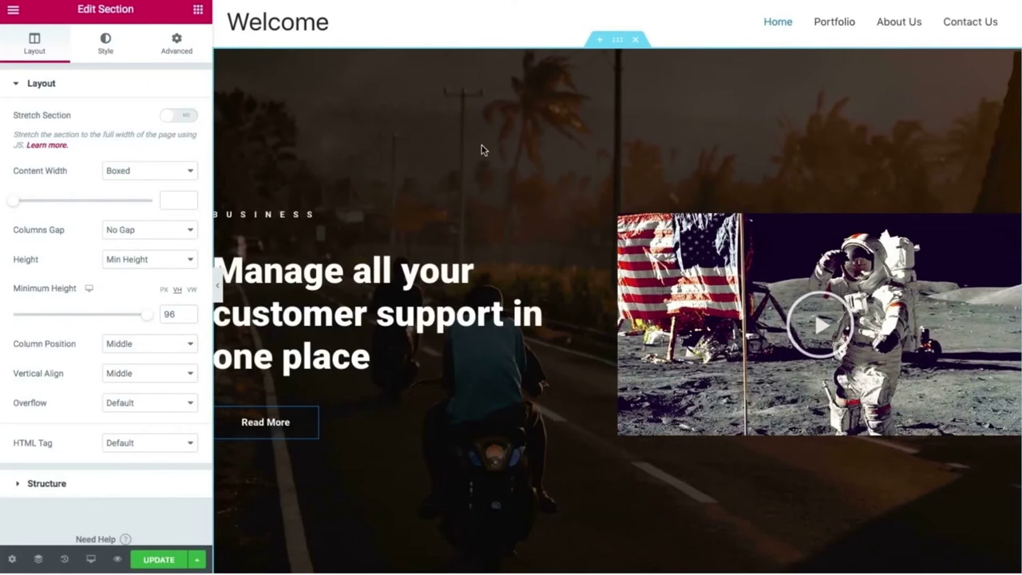
left_click(106, 46)
mouse_move(62, 288)
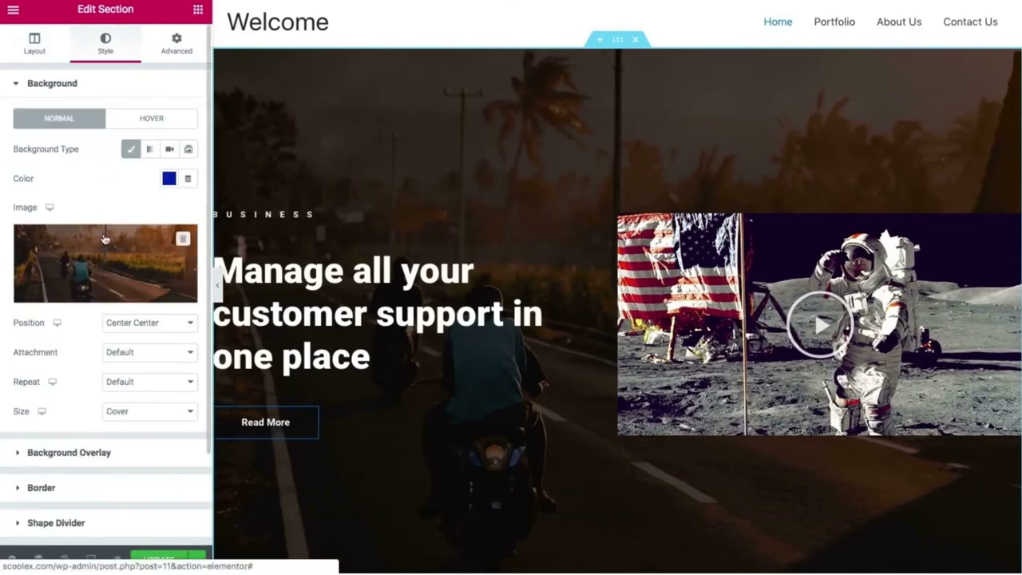
left_click(105, 293)
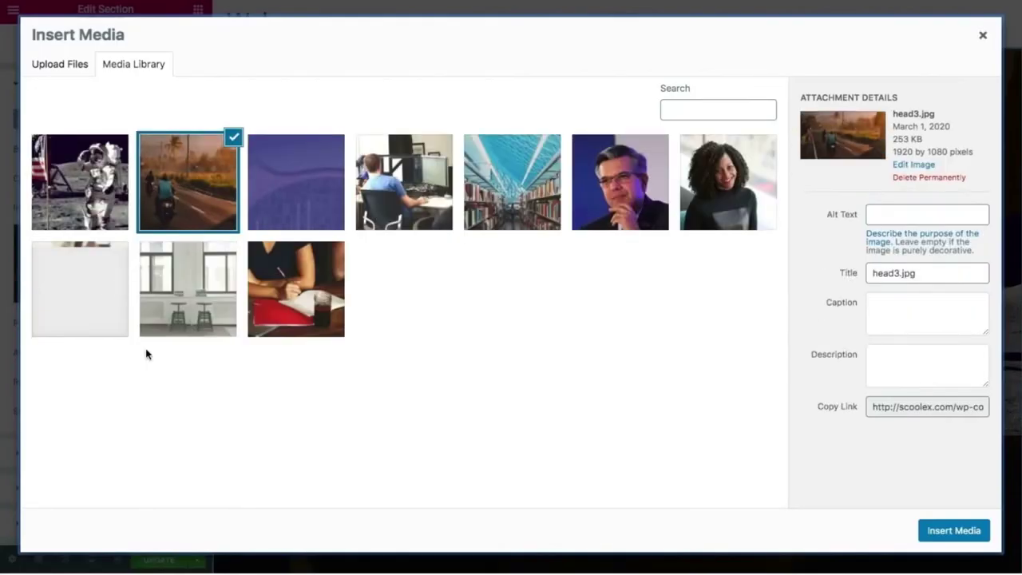
Upload the downloaded jakob-owens street photographer jpg to the media library.
left_click(64, 63)
left_click(535, 283)
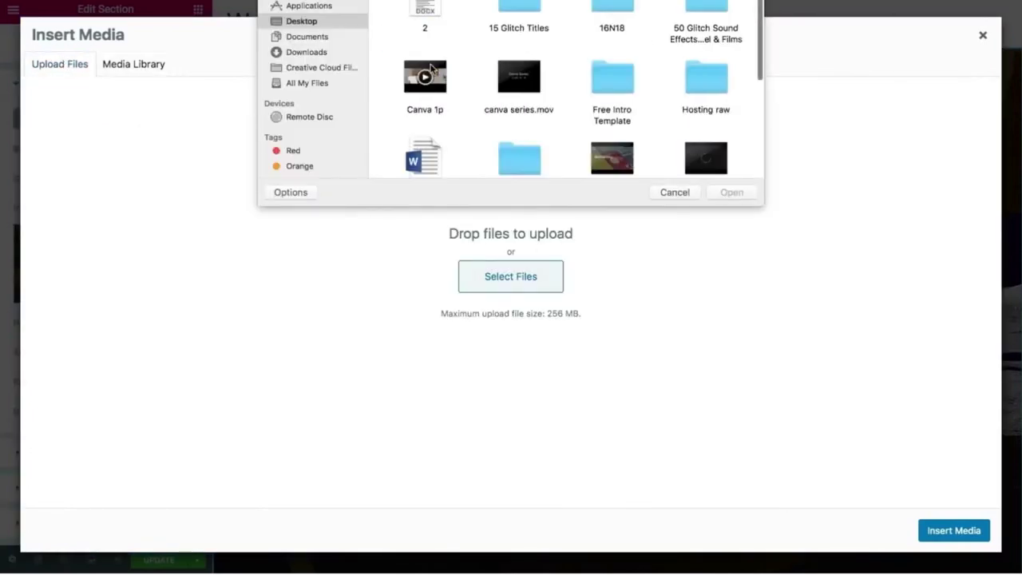
scroll(429, 70, "down", 5)
double_click(428, 63)
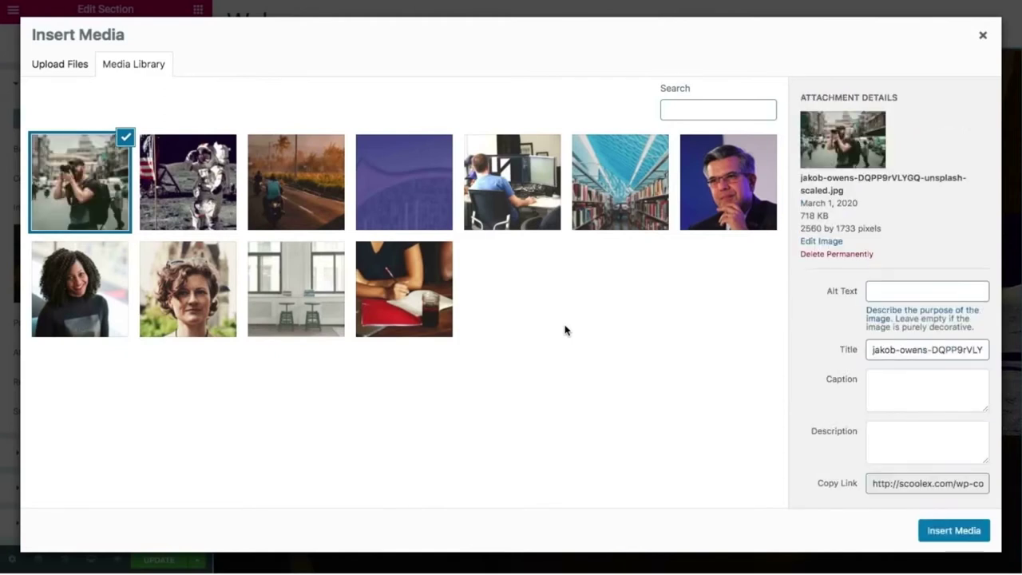
Title the uploaded image 'home picture' and insert it as the hero background.
left_click(968, 349)
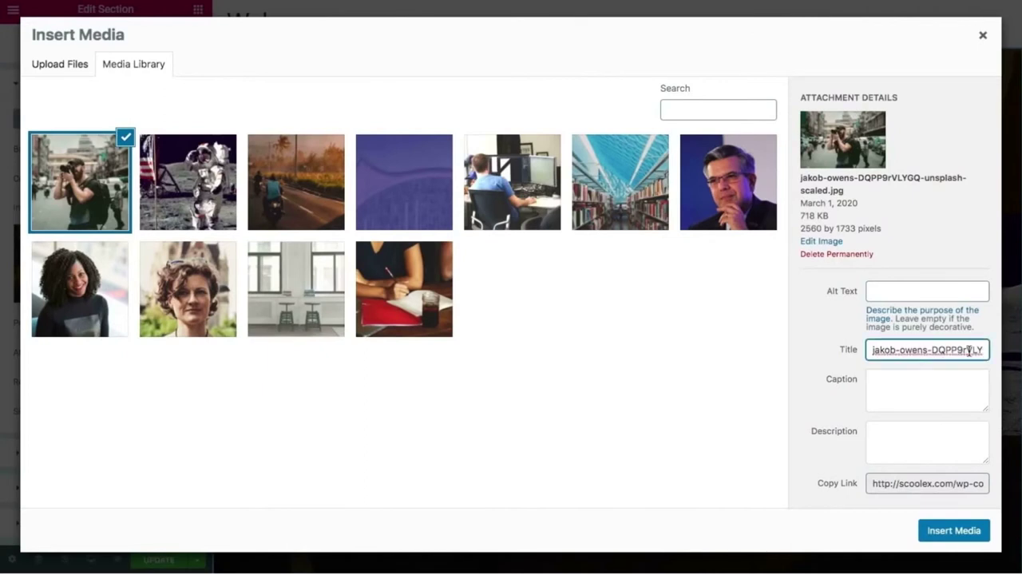
triple_click(968, 350)
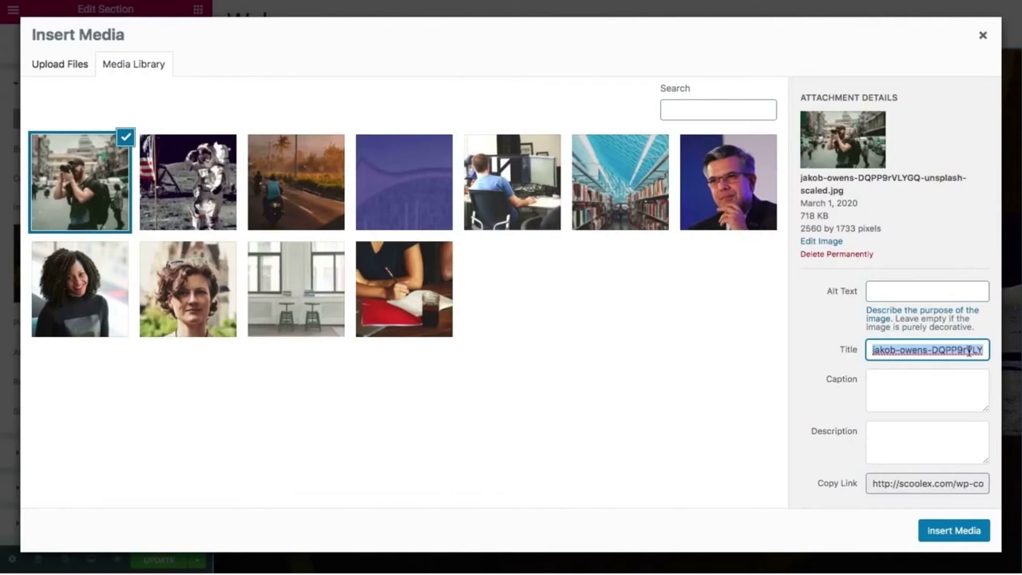
type("home p")
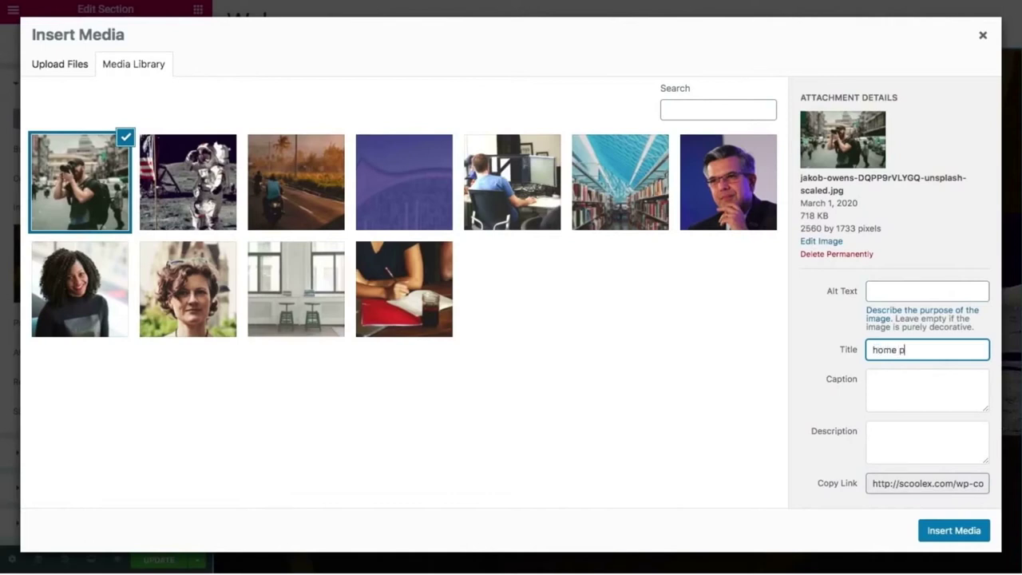
type("icture")
left_click(736, 404)
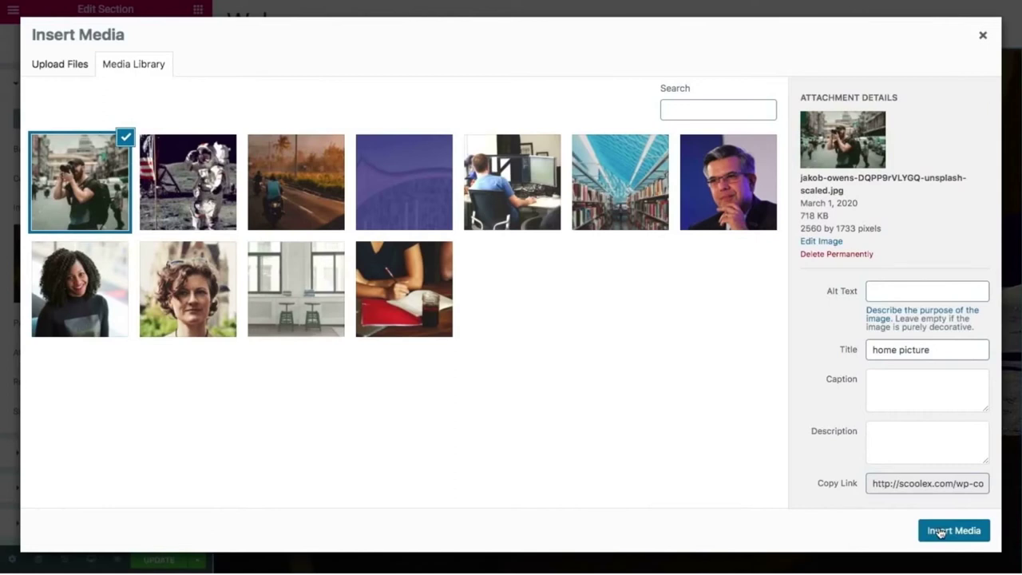
left_click(940, 532)
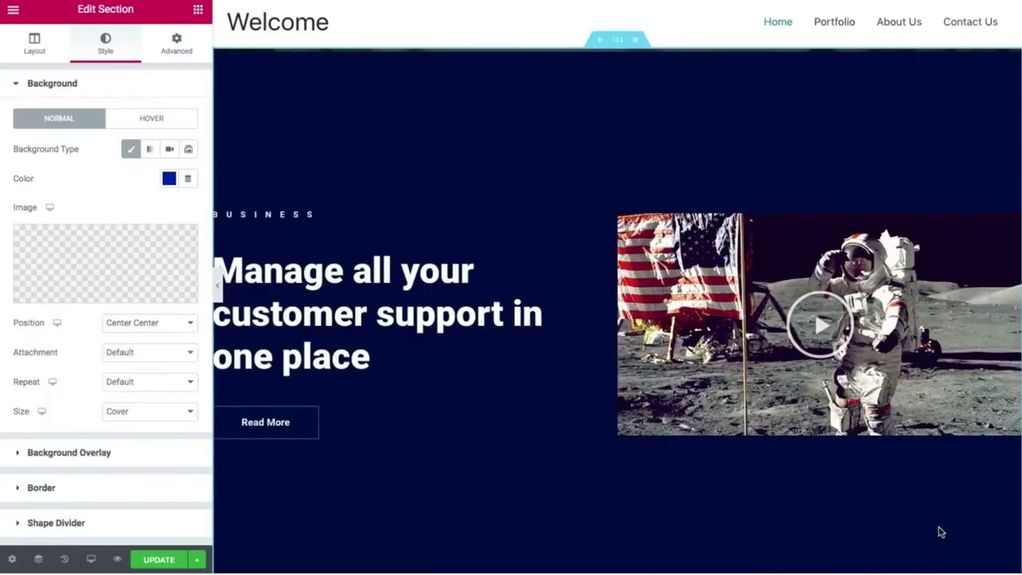
Preview the page with the street photo background, then reopen the panel on the hero video.
left_click(217, 288)
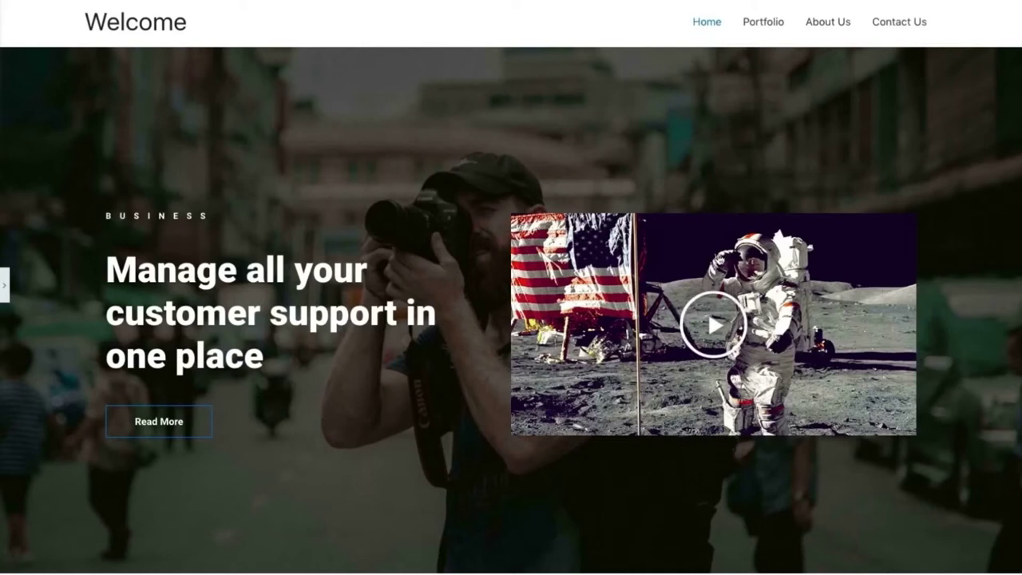
left_click(6, 281)
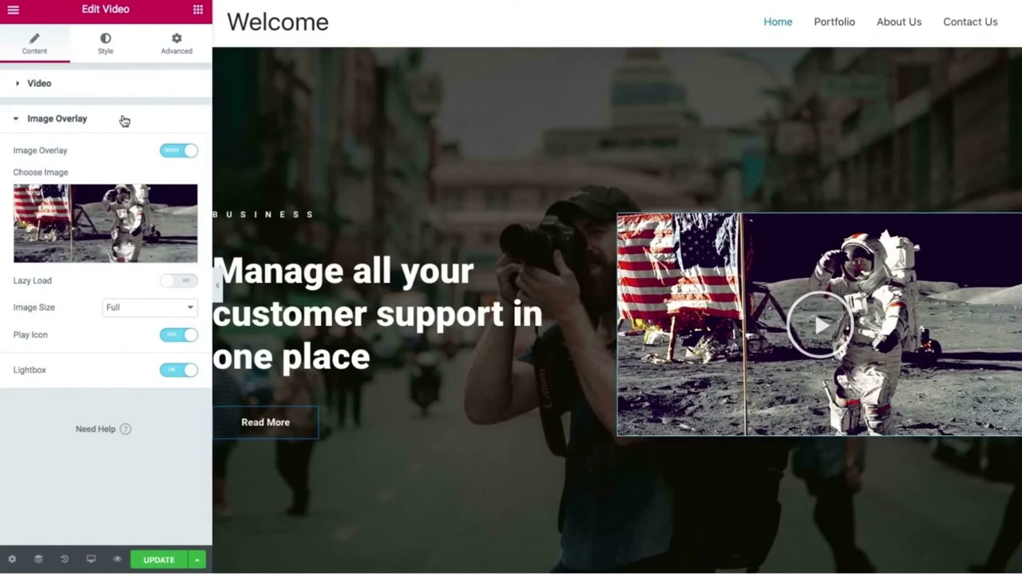
Replace the hero video's Link field with a newly pasted YouTube URL.
left_click(73, 85)
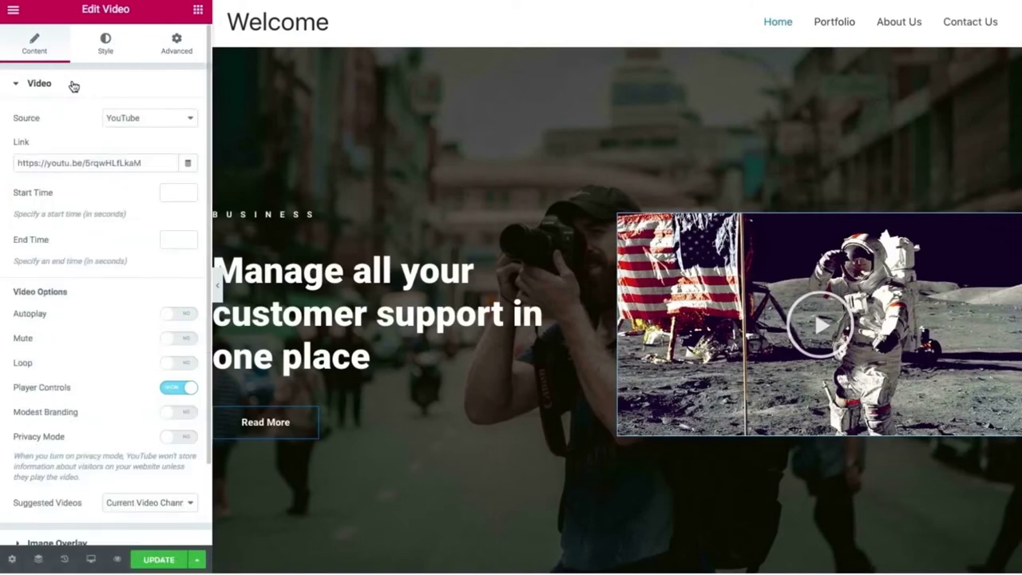
left_click(110, 156)
key("ctrl+a")
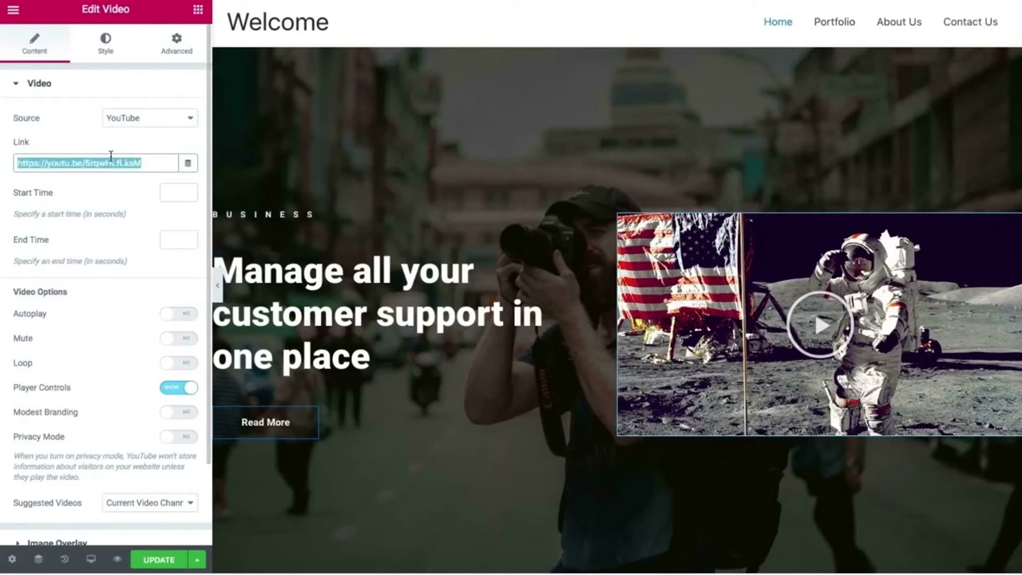
type("https://youtu.be/ZVqac2nmxLo")
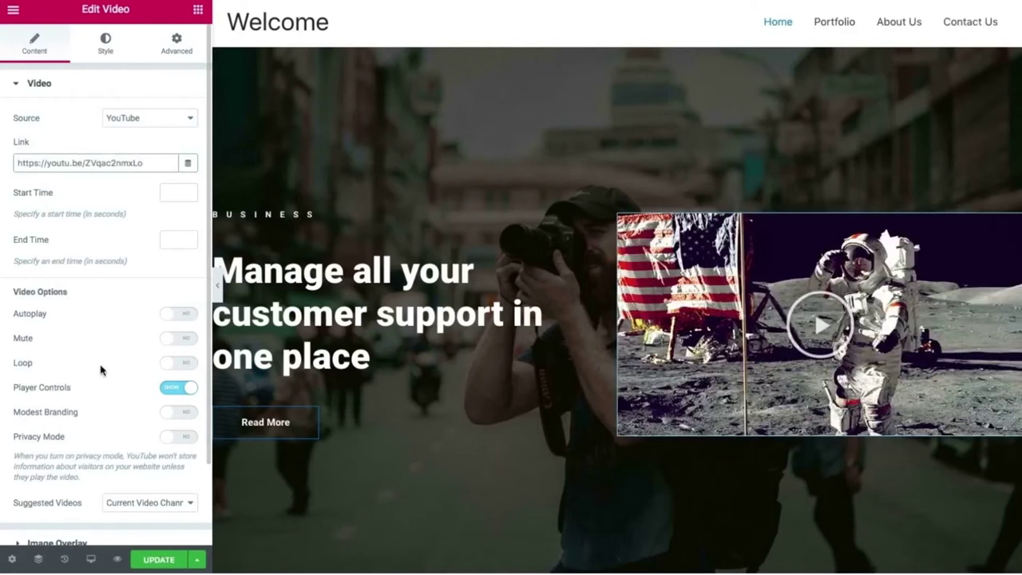
Open the media library to choose a new image for the video's overlay.
scroll(100, 368, "down", 2)
left_click(57, 448)
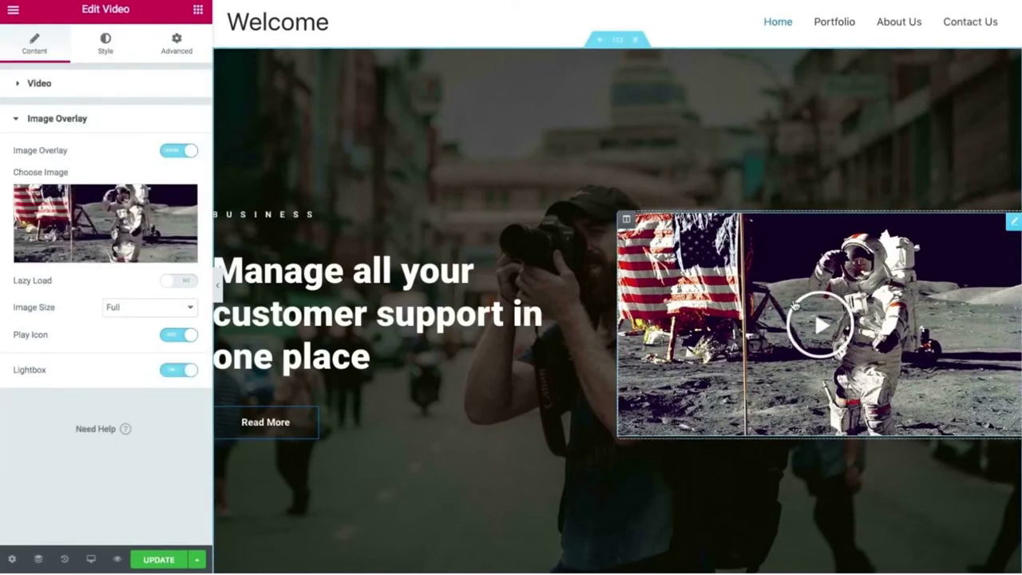
mouse_move(80, 205)
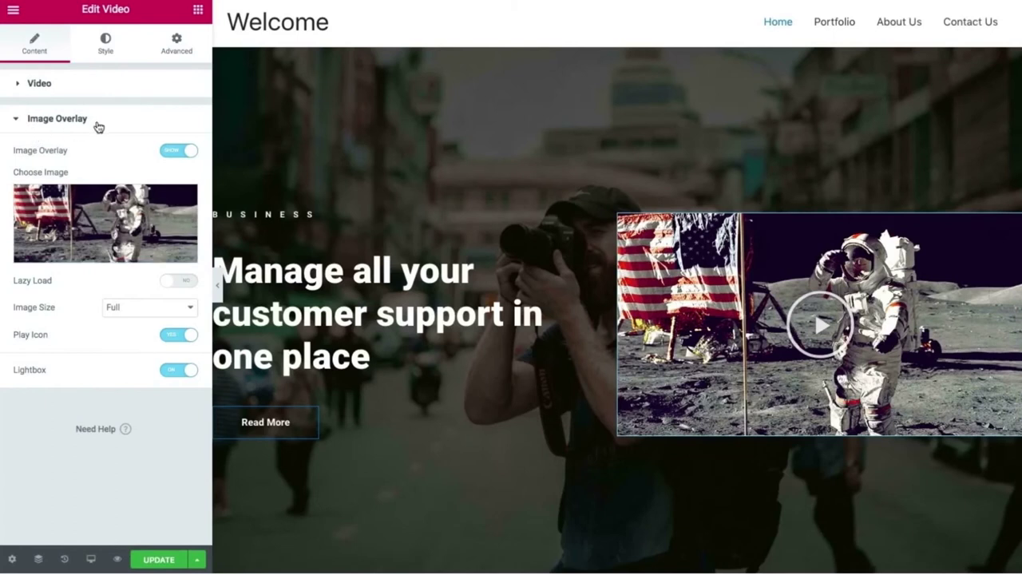
left_click(82, 235)
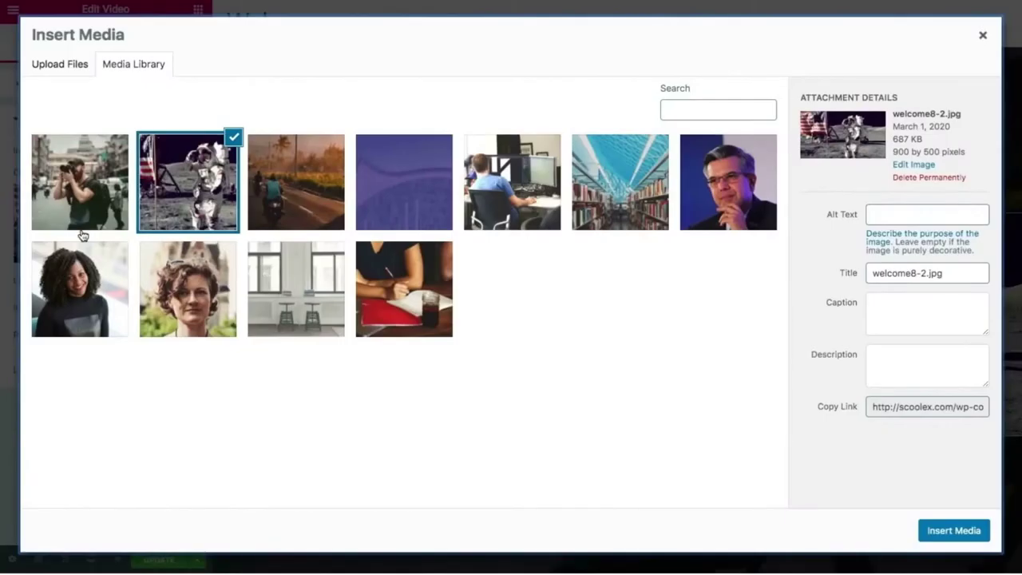
Upload the 'What is Wordpress?' PNG, insert it as the video overlay, and preview the page.
left_click(56, 68)
left_click(548, 279)
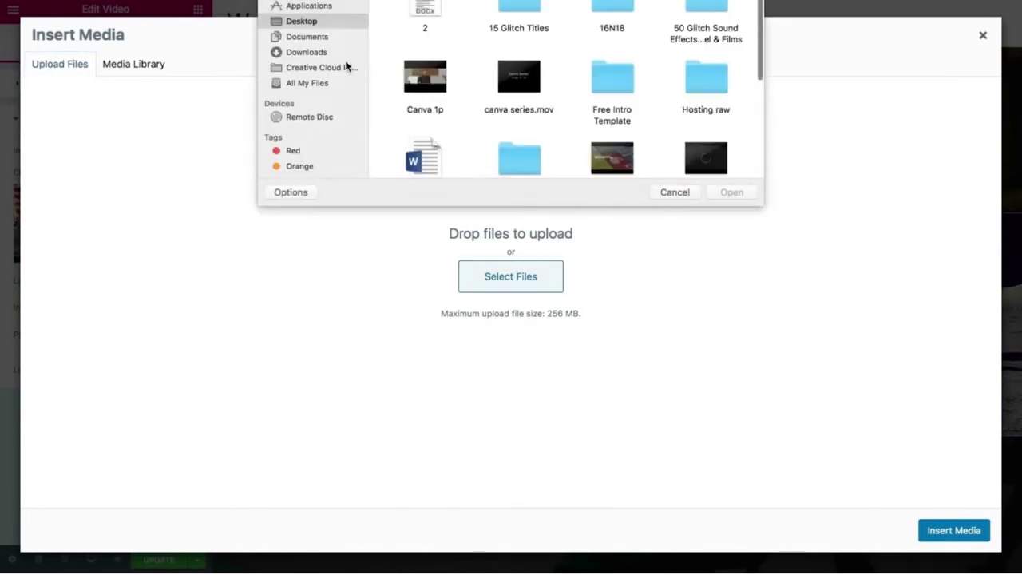
scroll(493, 106, "down", 3)
scroll(493, 106, "down", 3)
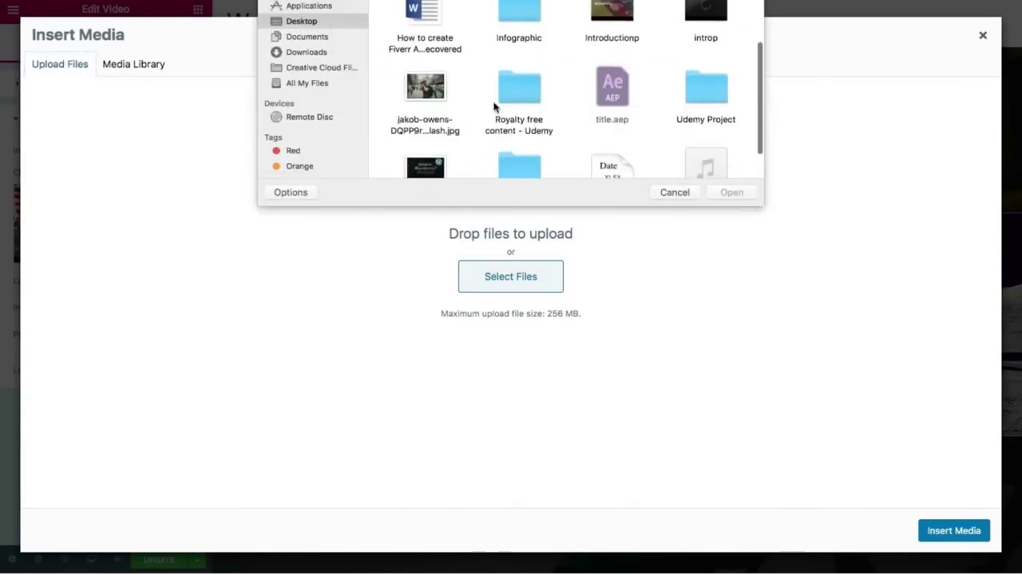
left_click(439, 119)
double_click(439, 118)
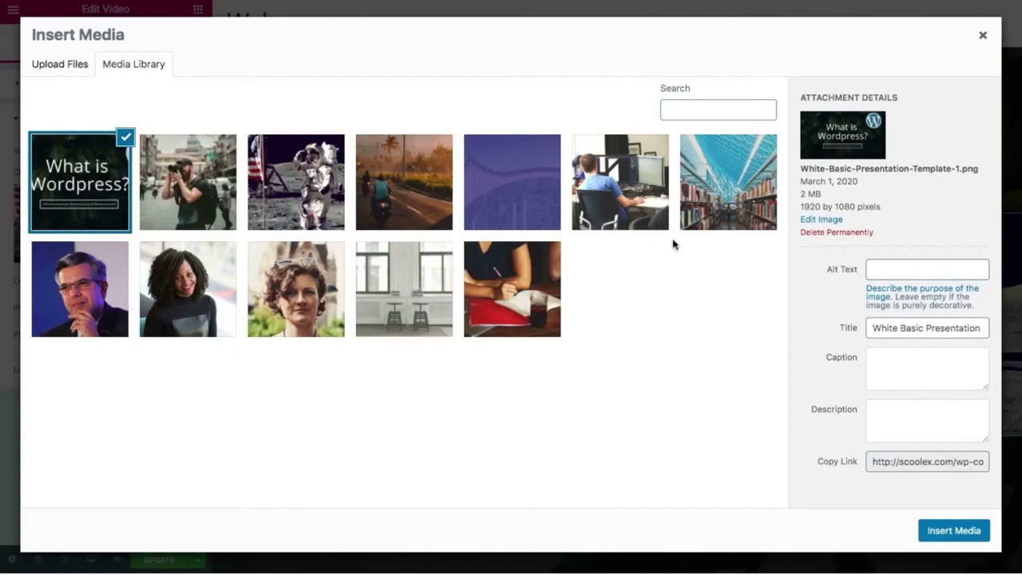
left_click(954, 530)
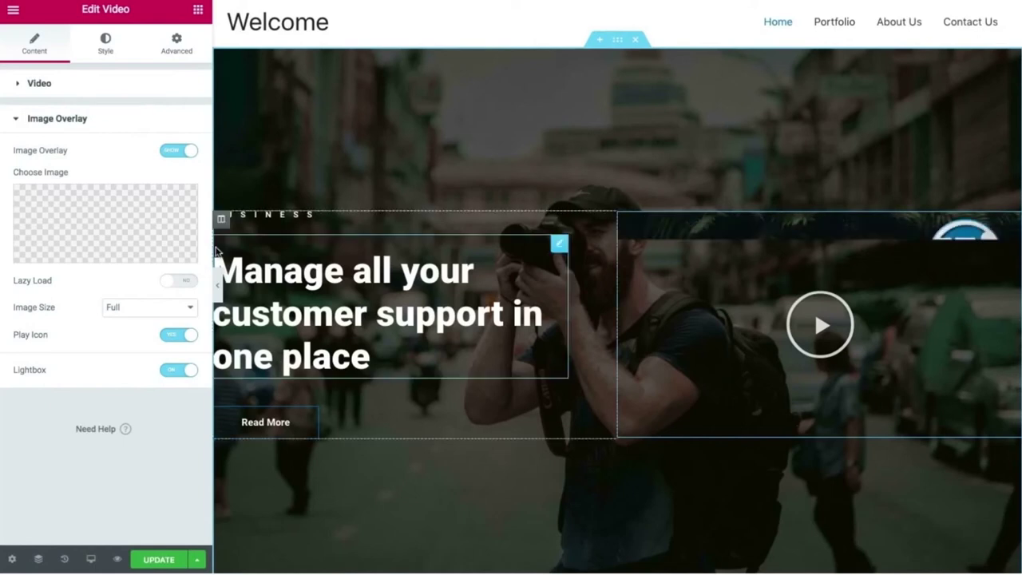
left_click(220, 284)
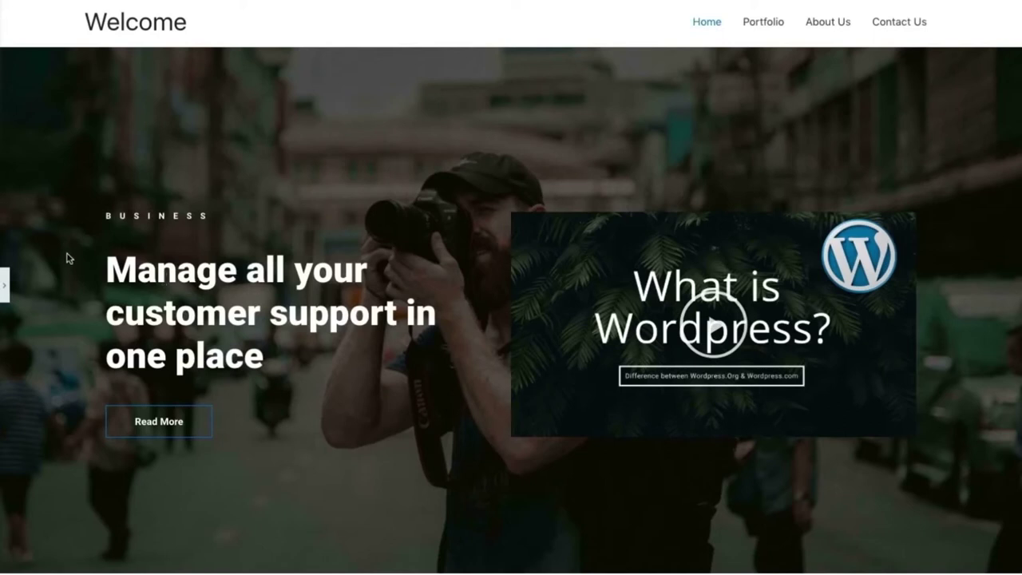
left_click(5, 285)
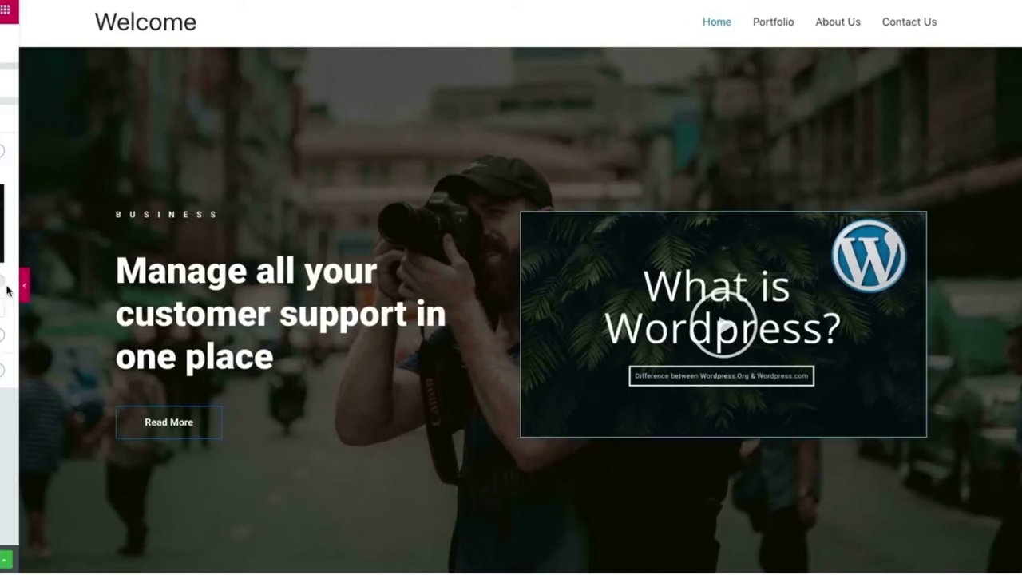
Rewrite the hero heading as 'Get the Professional / Photographer / at / your Place.' over four lines, then preview.
left_click(338, 297)
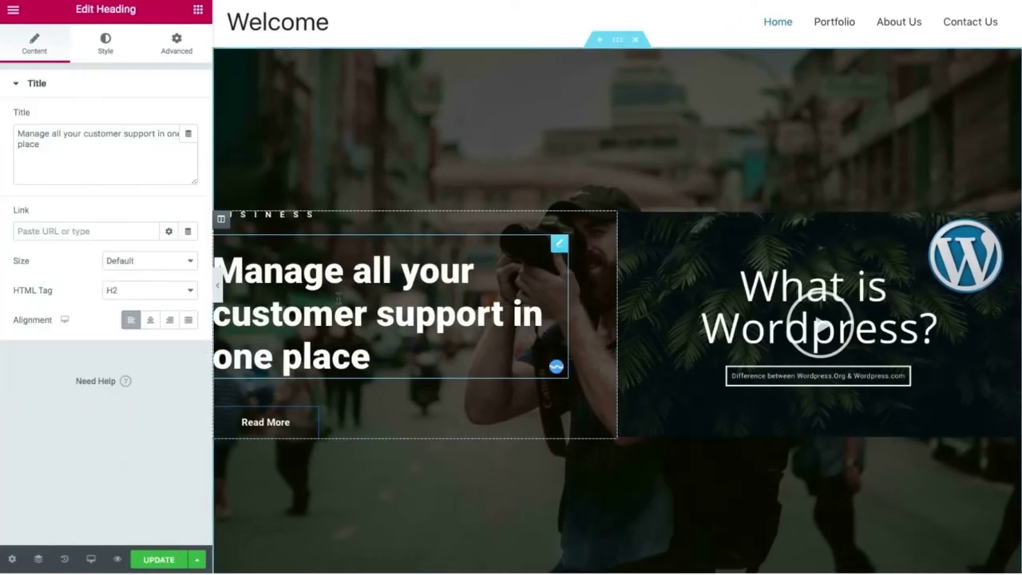
left_click_drag(376, 337, 213, 254)
triple_click(30, 130)
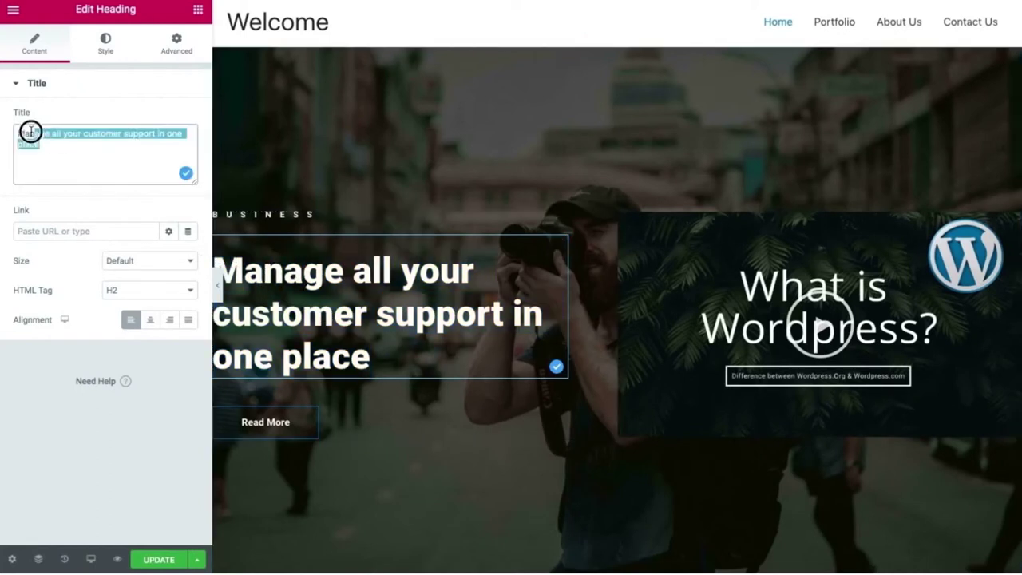
type("Get t")
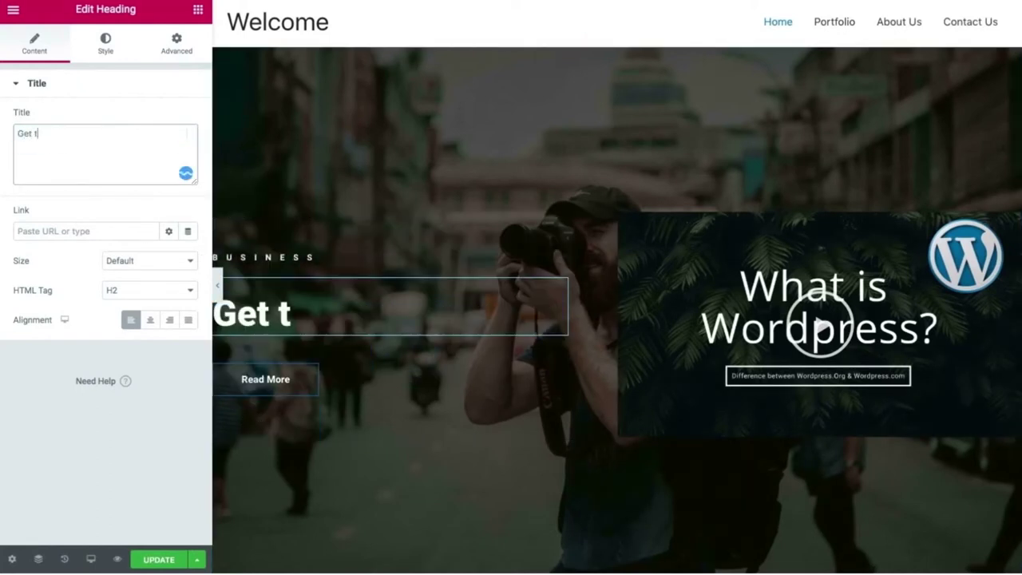
type("he Professional")
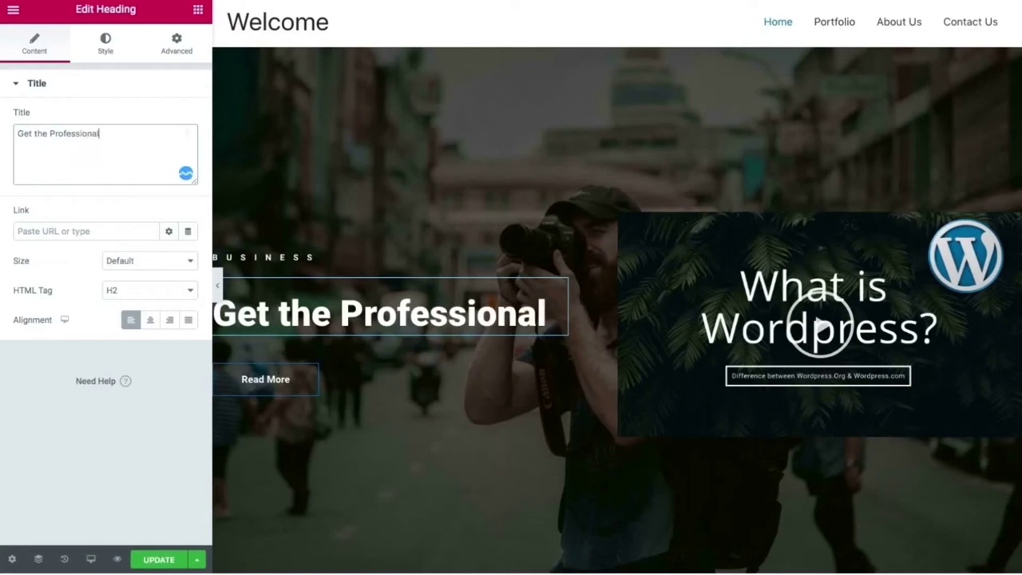
key("Return")
type("Photographer")
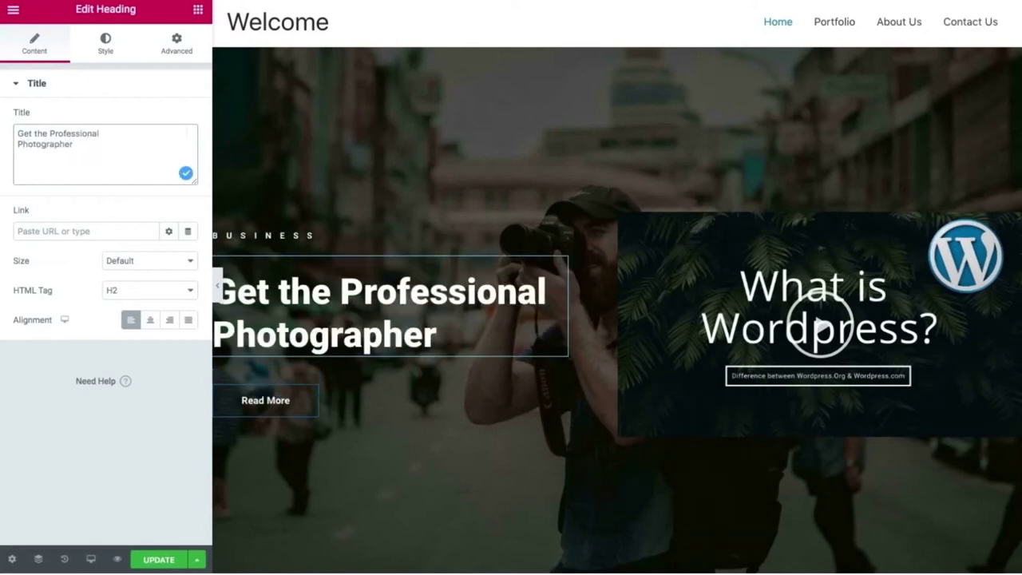
key("Return")
type("at")
key("Return")
type("your")
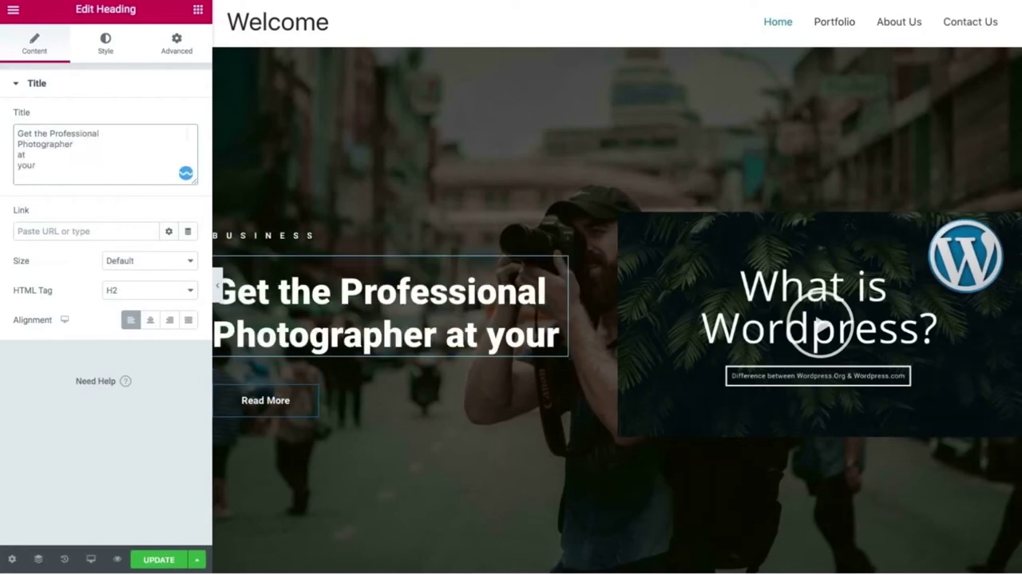
type(" Place.")
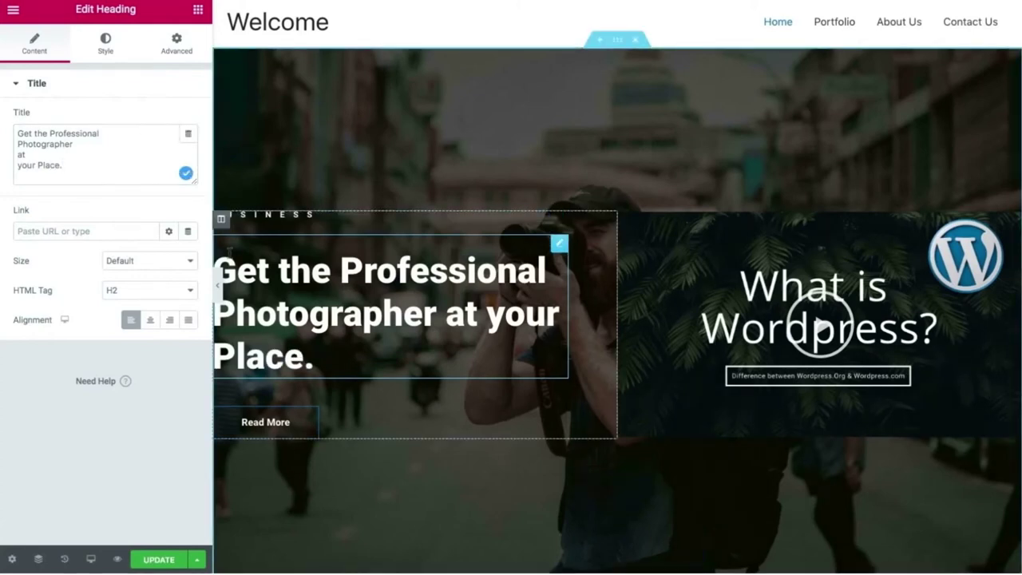
left_click(217, 285)
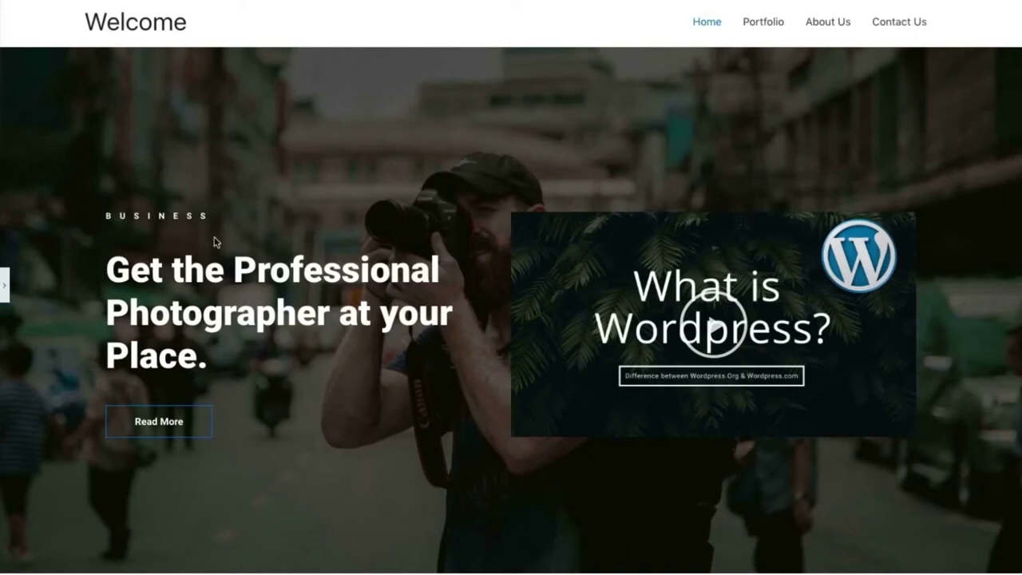
With the panel reopened, overwrite the professional-photographer heading text with 'Hire Me.'.
left_click(4, 288)
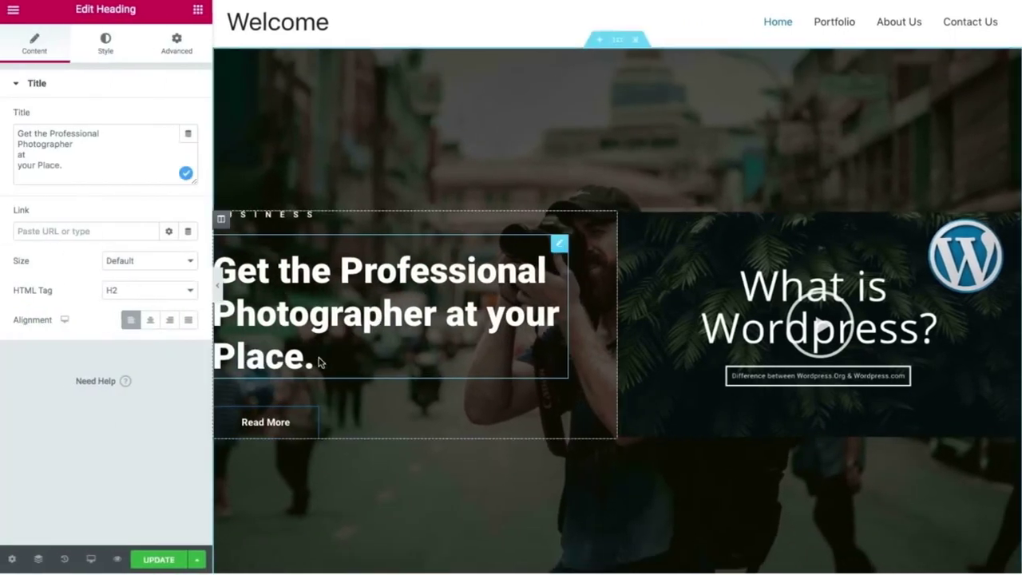
left_click(319, 360)
left_click_drag(422, 384, 299, 327)
key("ctrl+a")
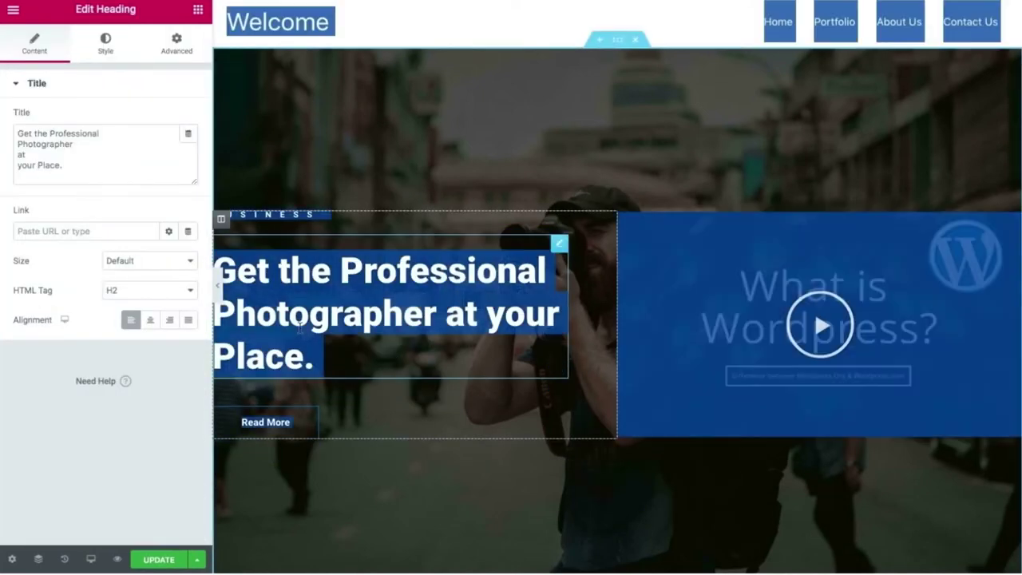
key("ctrl+a")
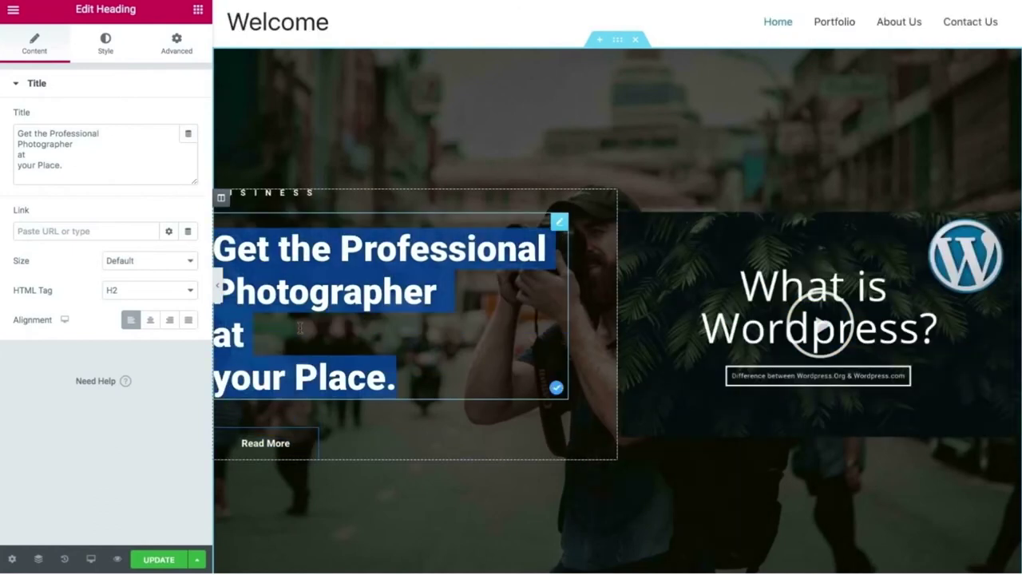
type("HI")
key("BackSpace")
type("ire ")
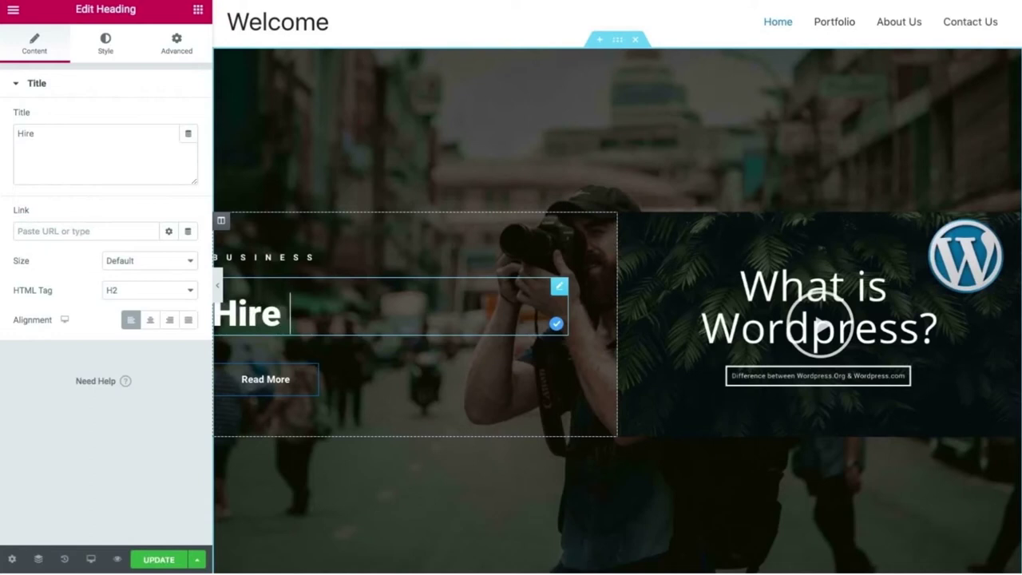
type("Me.")
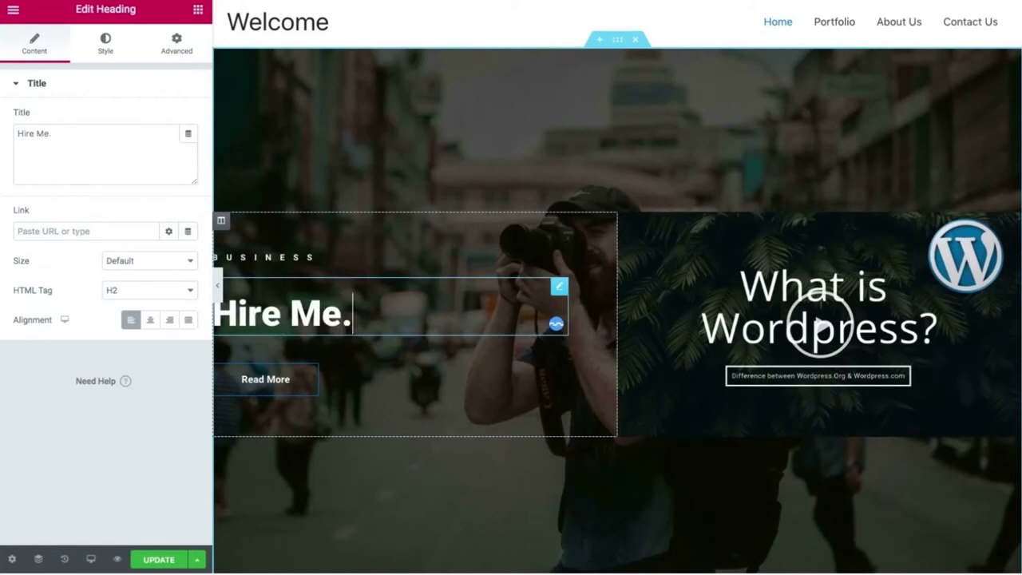
key("ctrl+a")
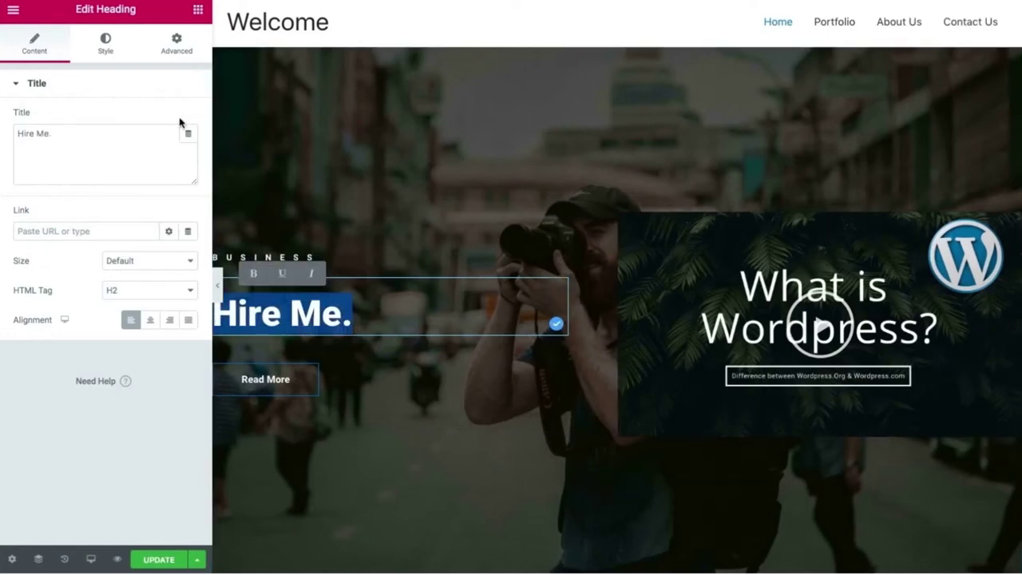
Set the 'Hire Me.' heading's typography size to 125 px and preview it full-width.
left_click(183, 46)
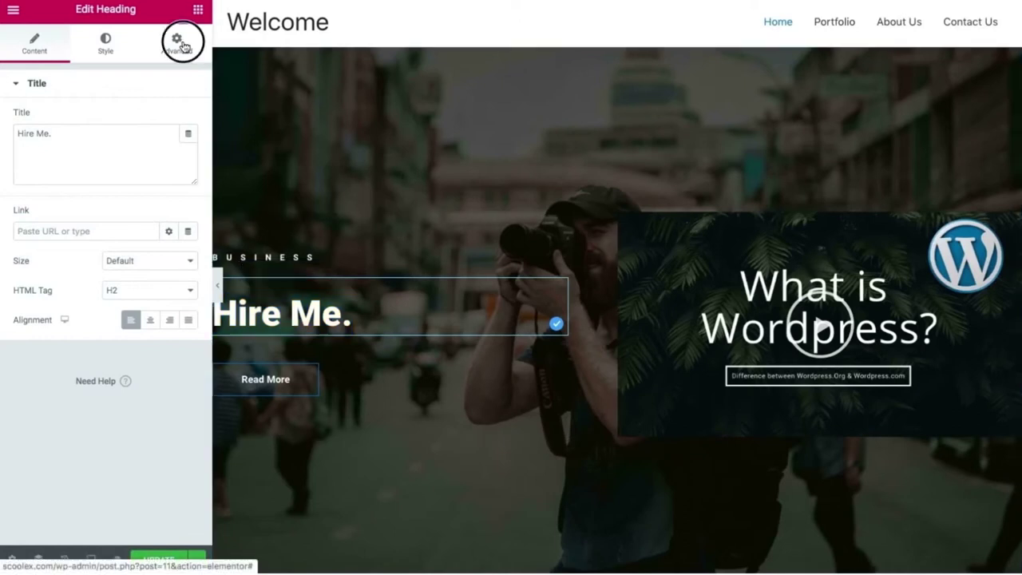
left_click(105, 54)
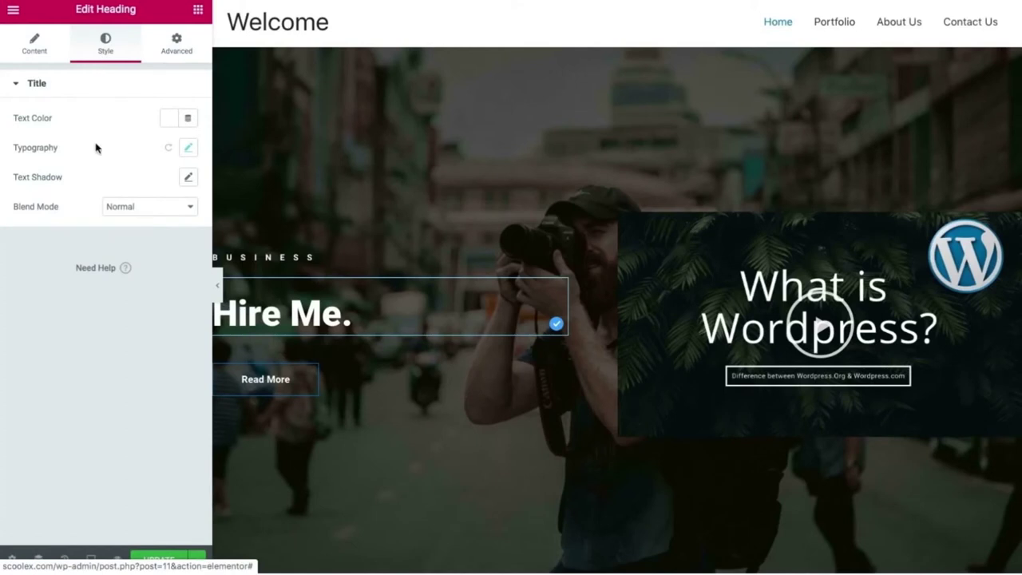
left_click(188, 148)
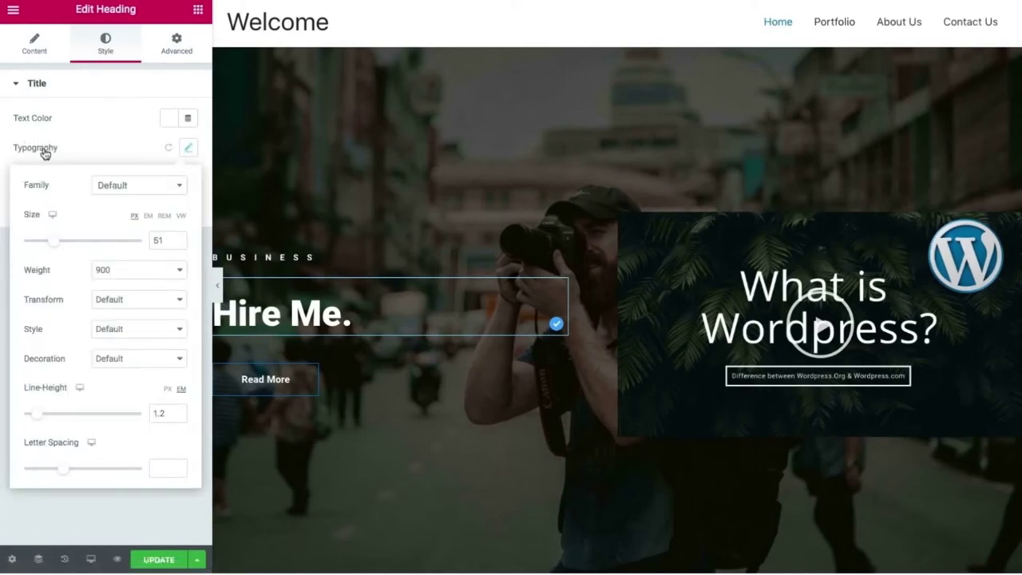
left_click_drag(51, 239, 96, 240)
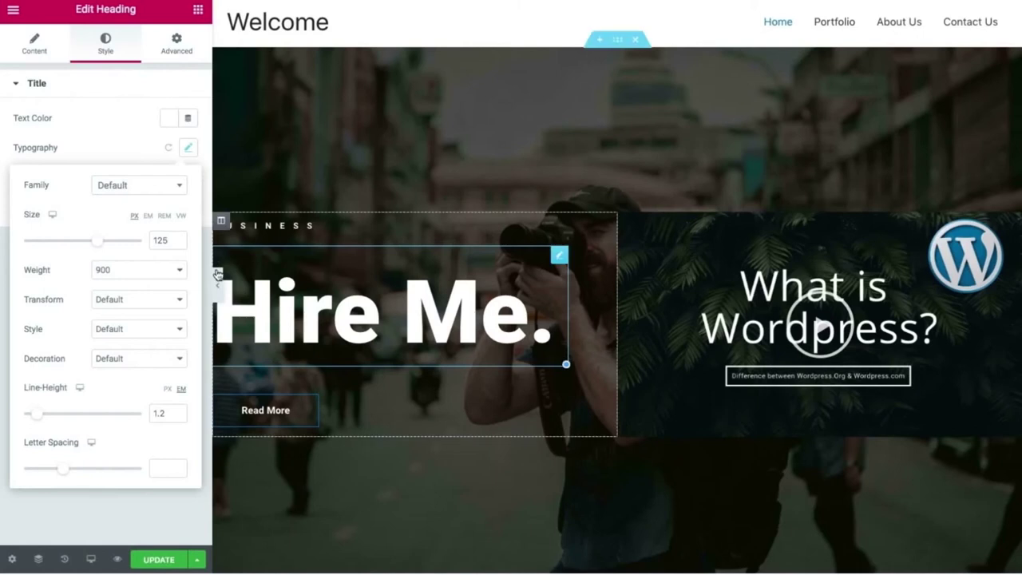
left_click(215, 276)
left_click(212, 277)
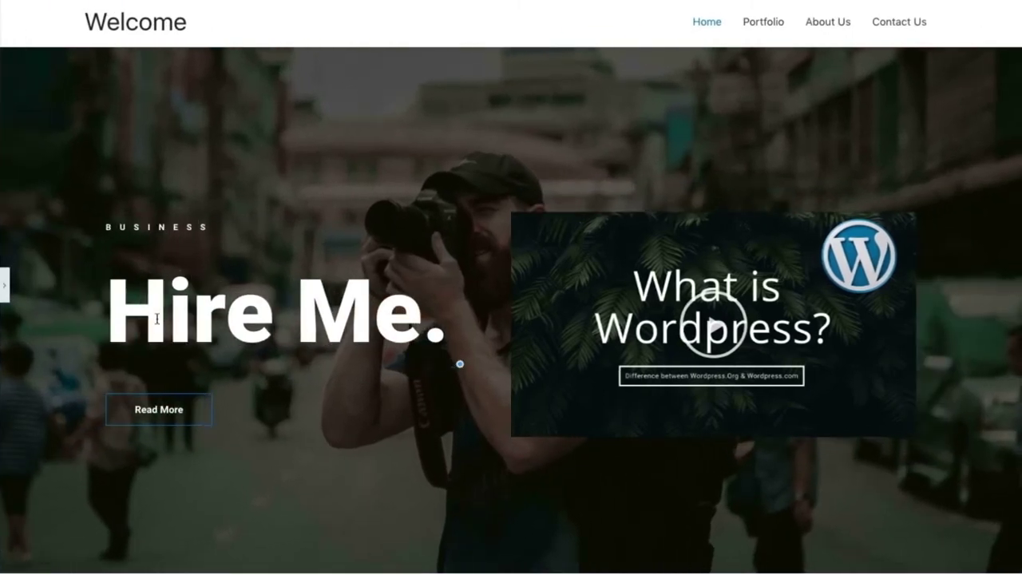
left_click(3, 279)
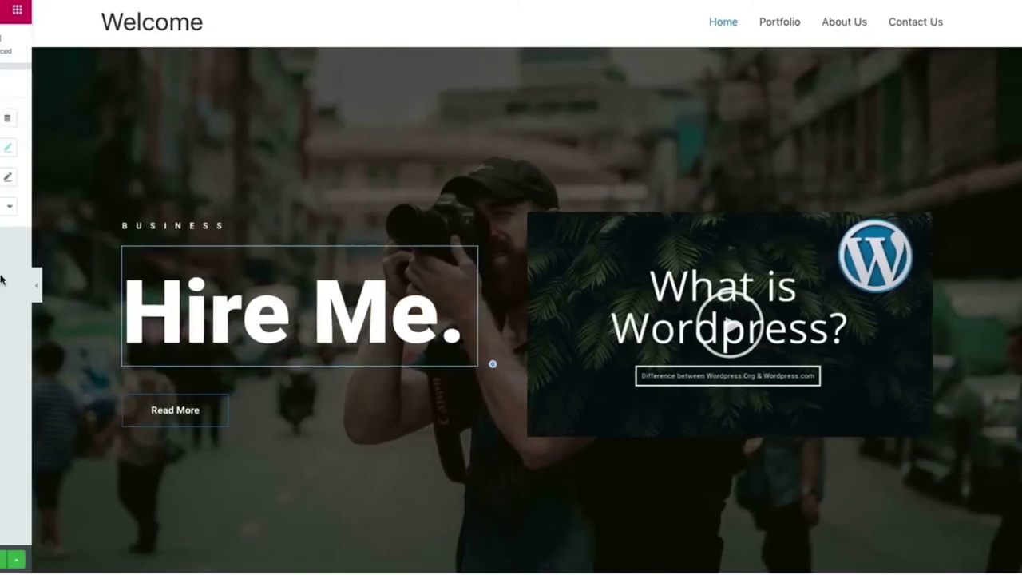
Try font sizes for the BUSINESS label's typography, leaving it at 12 px.
left_click(248, 227)
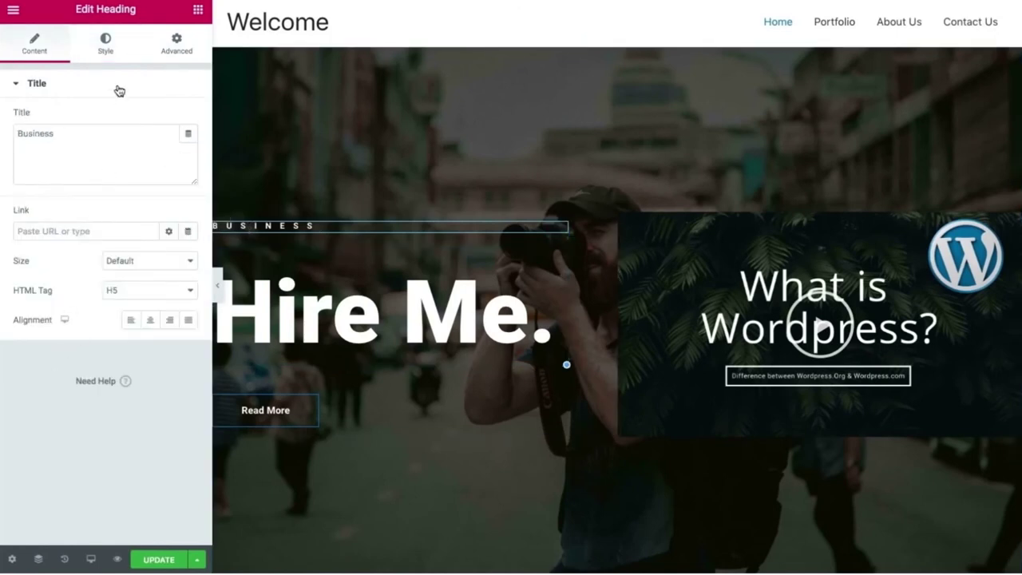
left_click(107, 56)
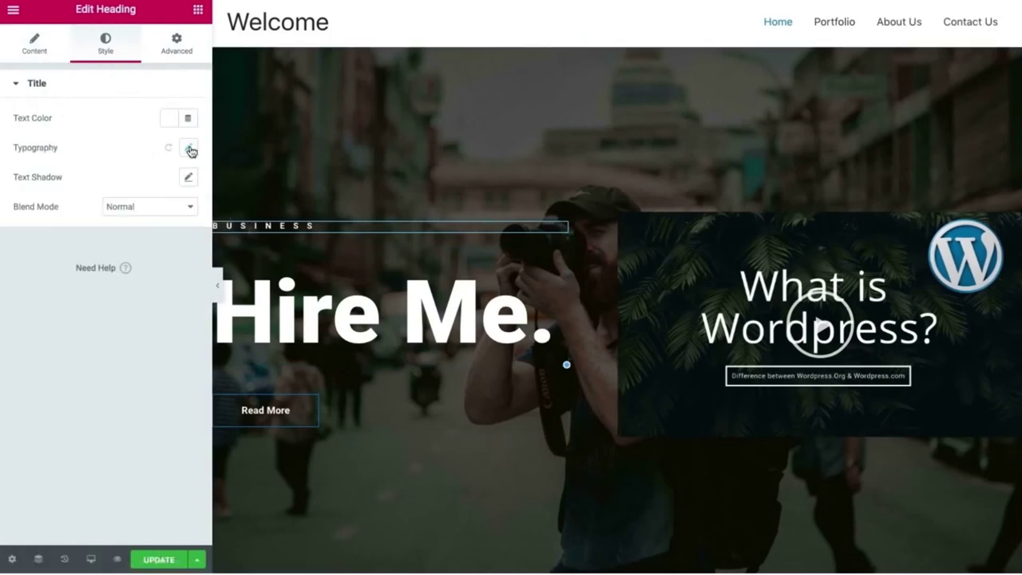
left_click(190, 149)
mouse_move(31, 242)
left_mouse_down()
mouse_move(50, 238)
mouse_move(30, 243)
left_mouse_up()
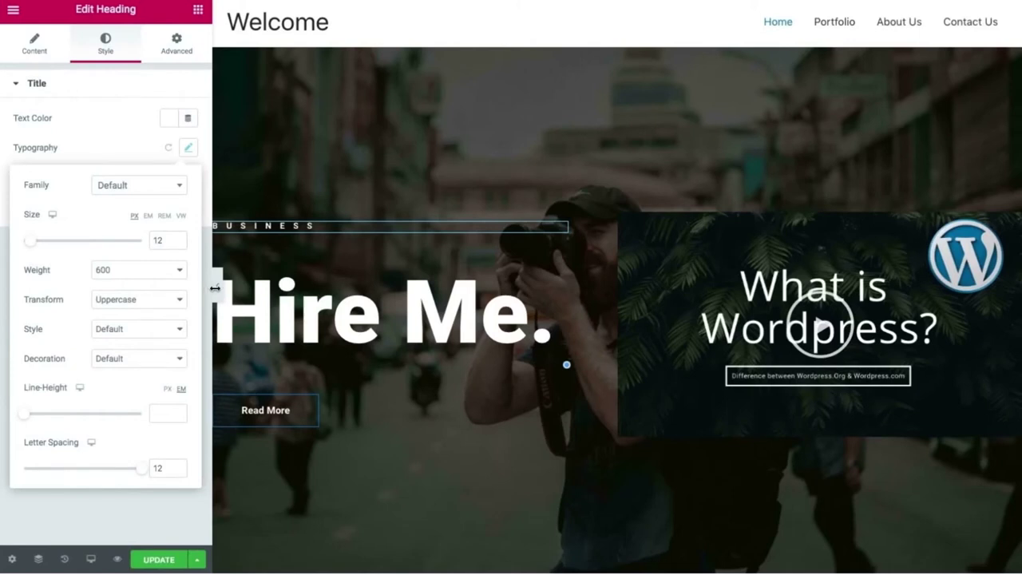
left_click(214, 289)
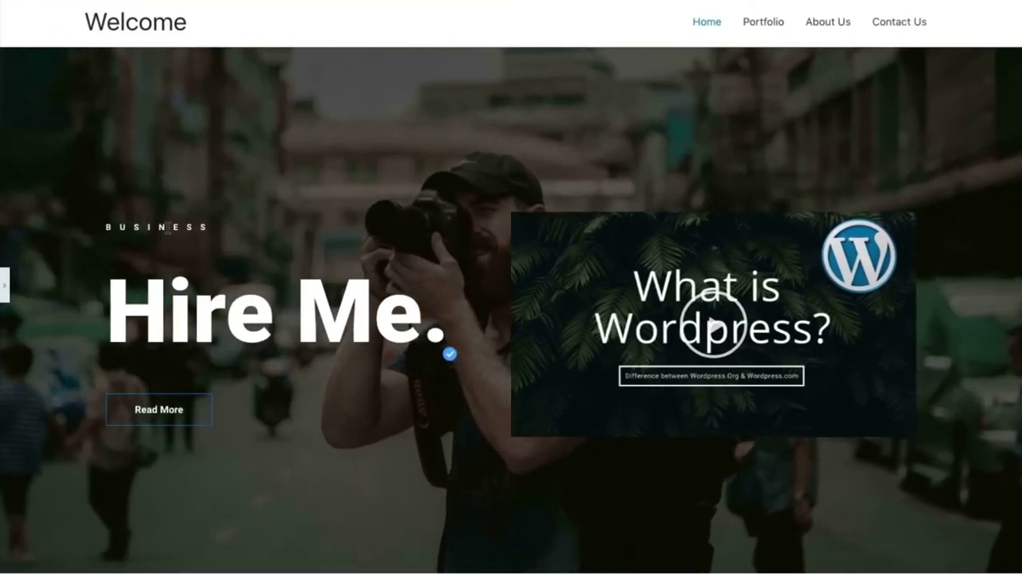
left_click(5, 285)
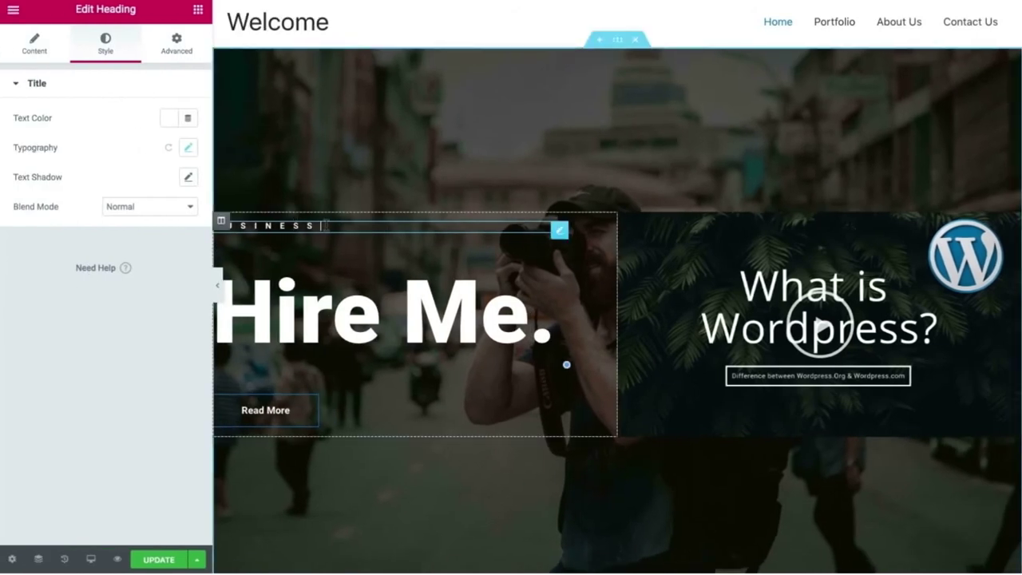
Replace BUSINESS in the small heading with the author's name and preview full-width.
double_click(324, 226)
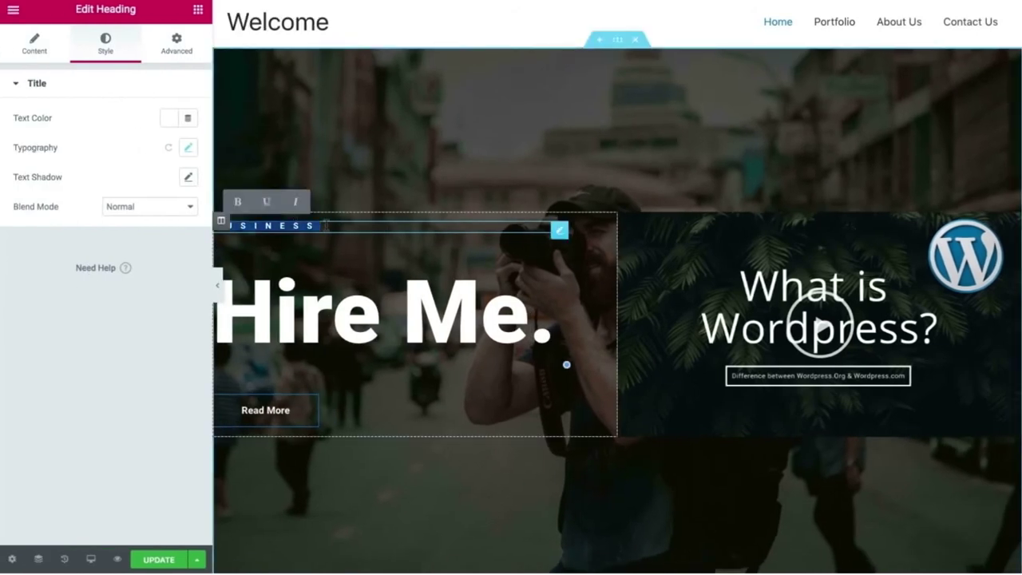
key("BackSpace")
type("MAR TRIPA")
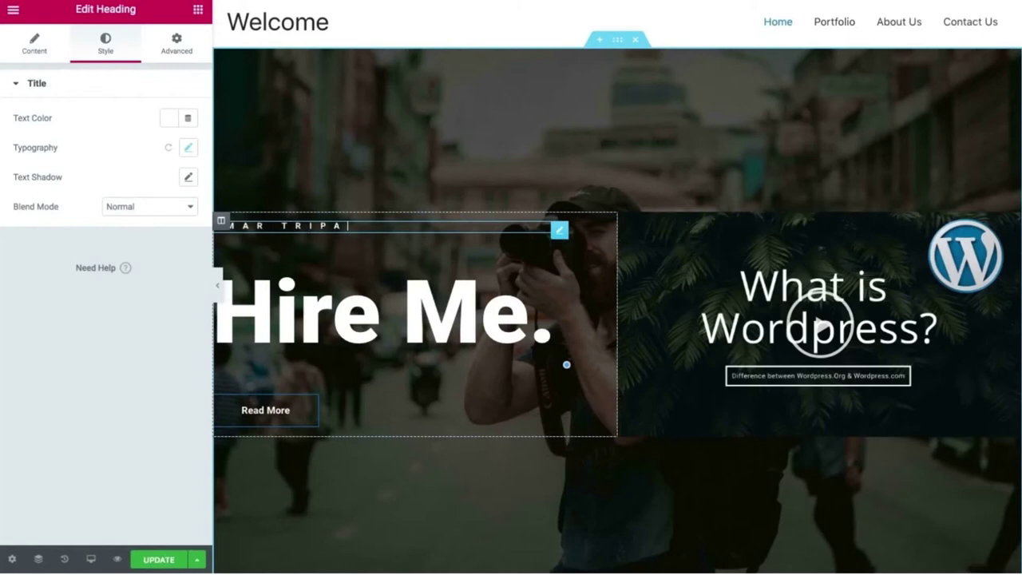
type("THI")
left_click(217, 285)
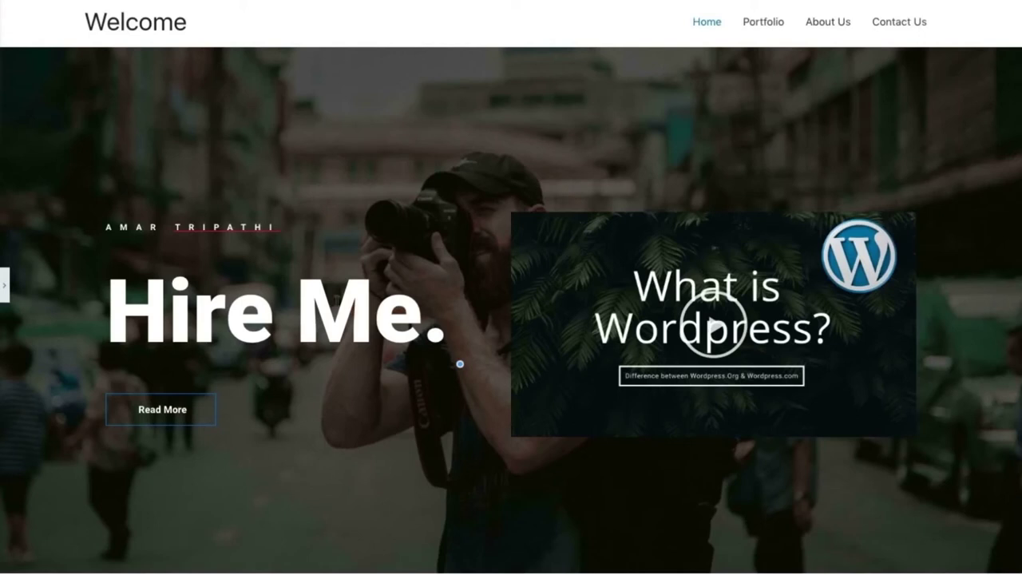
Give 'Hire Me.' typography size 183 and line height 0.8, adjust letter spacing, then preview.
left_click(6, 285)
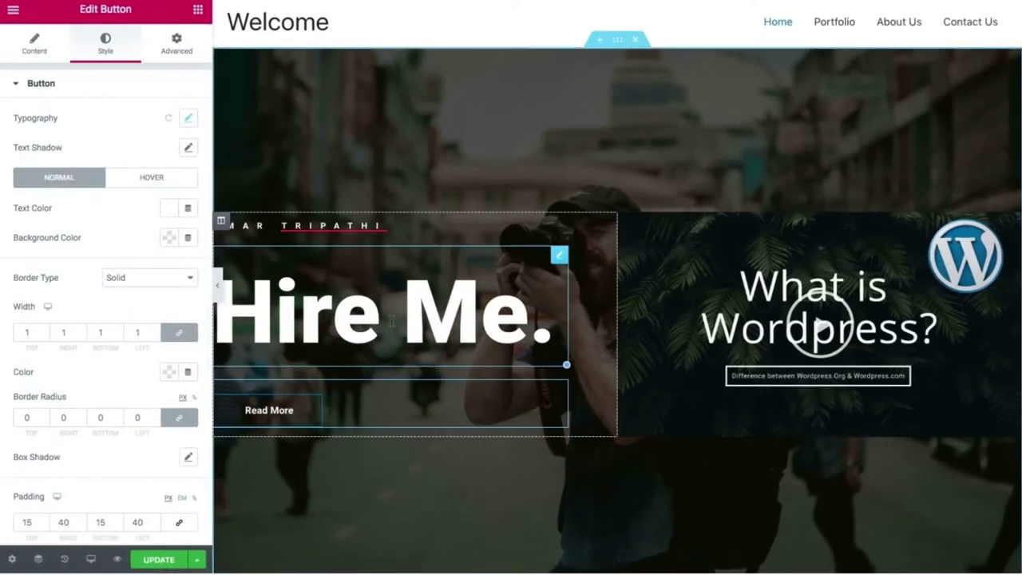
left_click(391, 320)
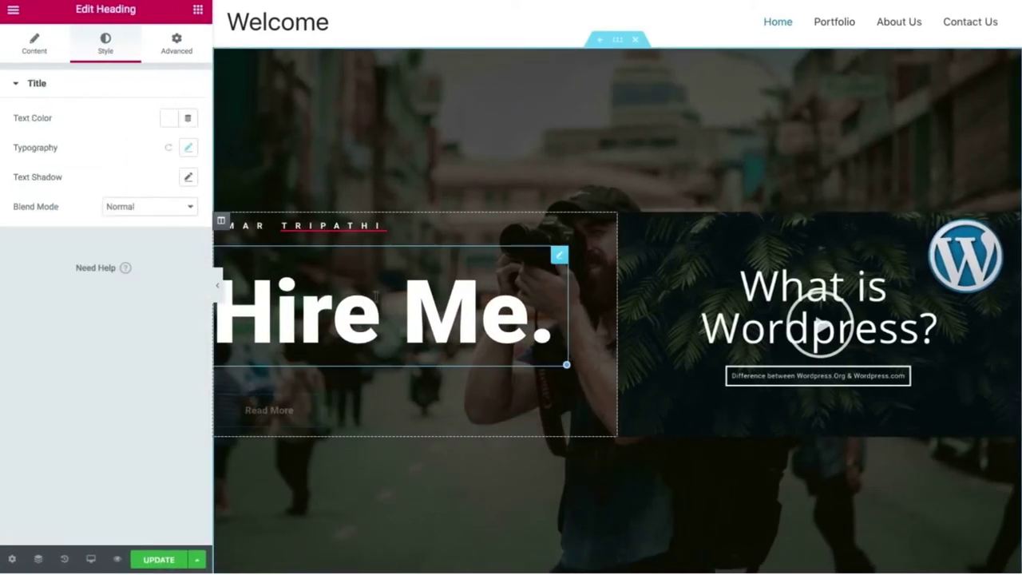
left_click(189, 148)
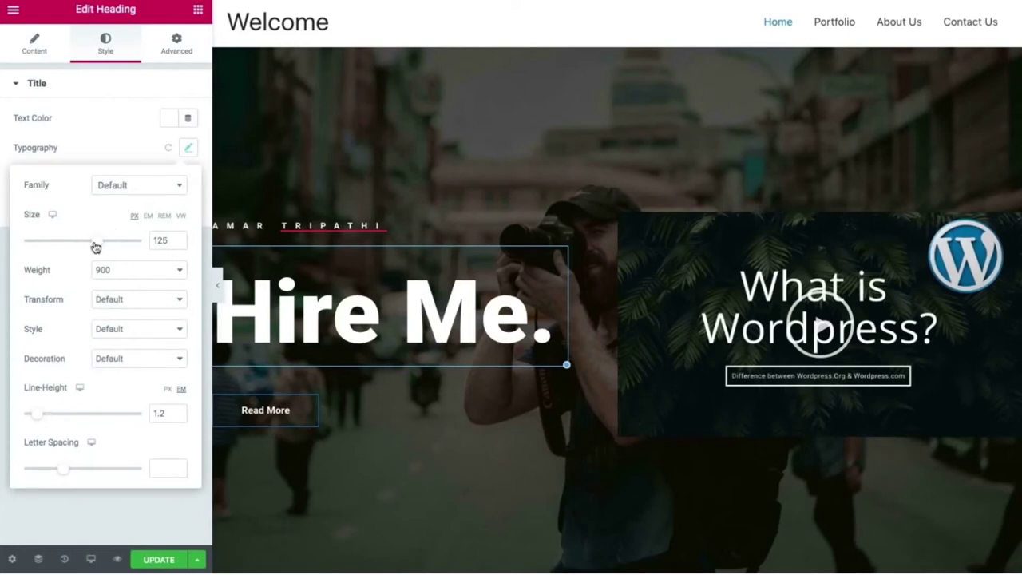
left_click_drag(95, 246, 128, 249)
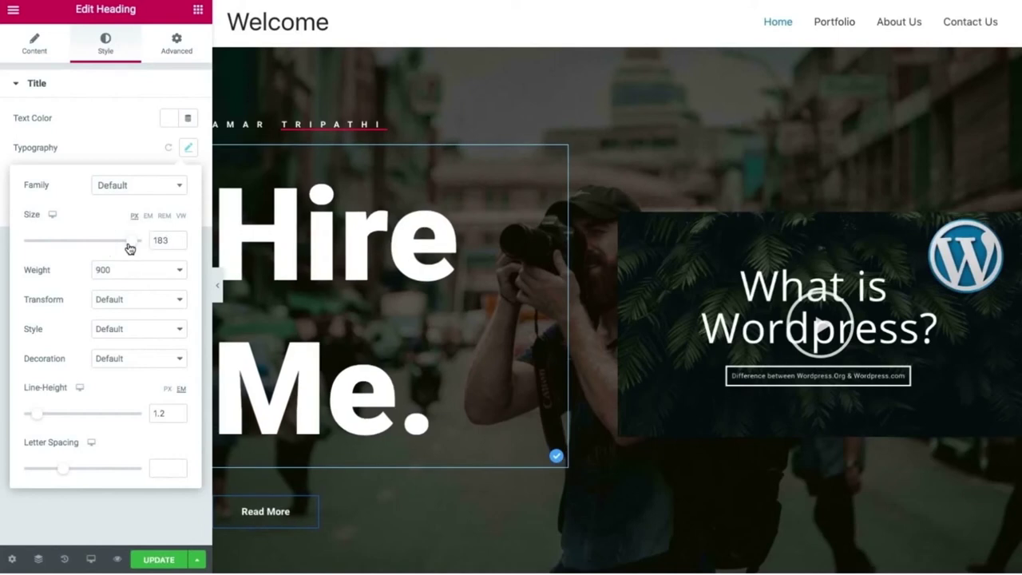
left_click_drag(36, 414, 35, 418)
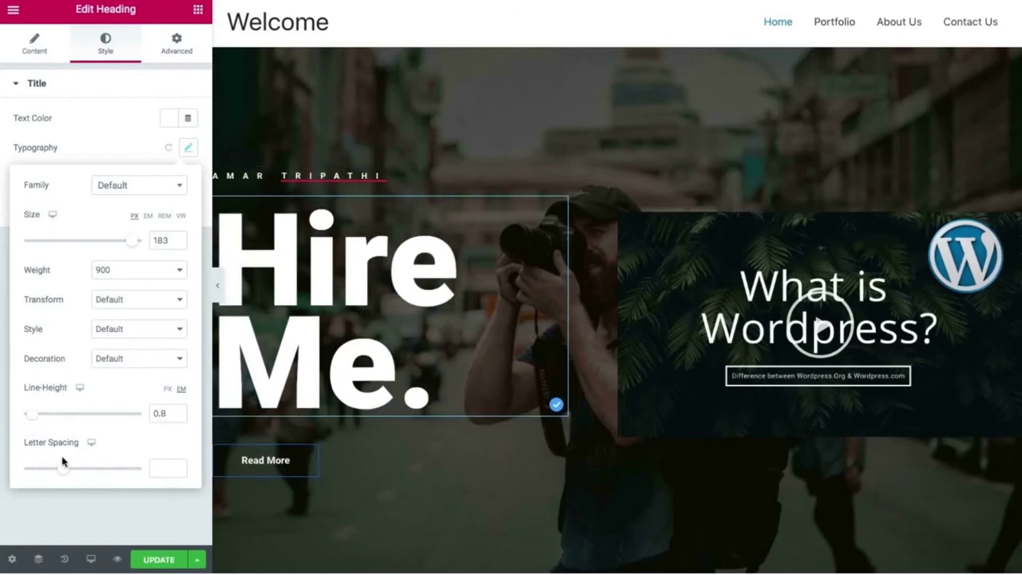
left_click_drag(64, 470, 208, 445)
left_click(207, 445)
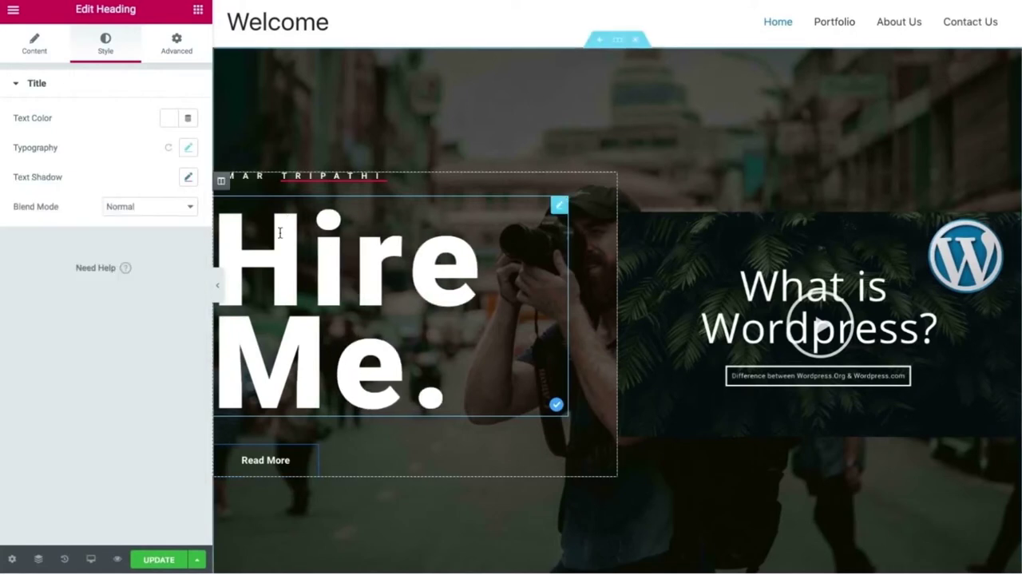
left_click(218, 286)
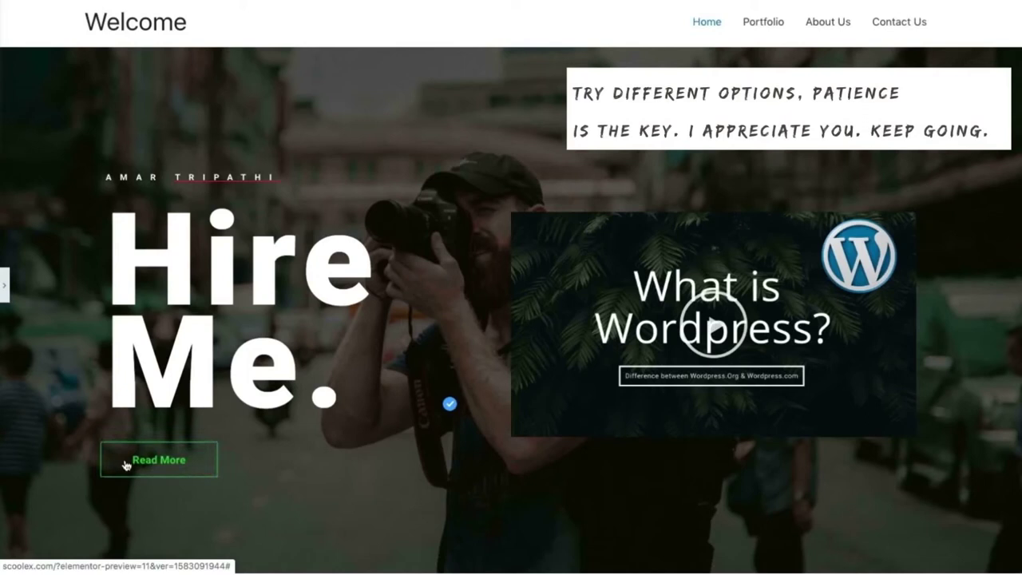
Give the Read More button a white background and #515151 text colour.
left_click(5, 284)
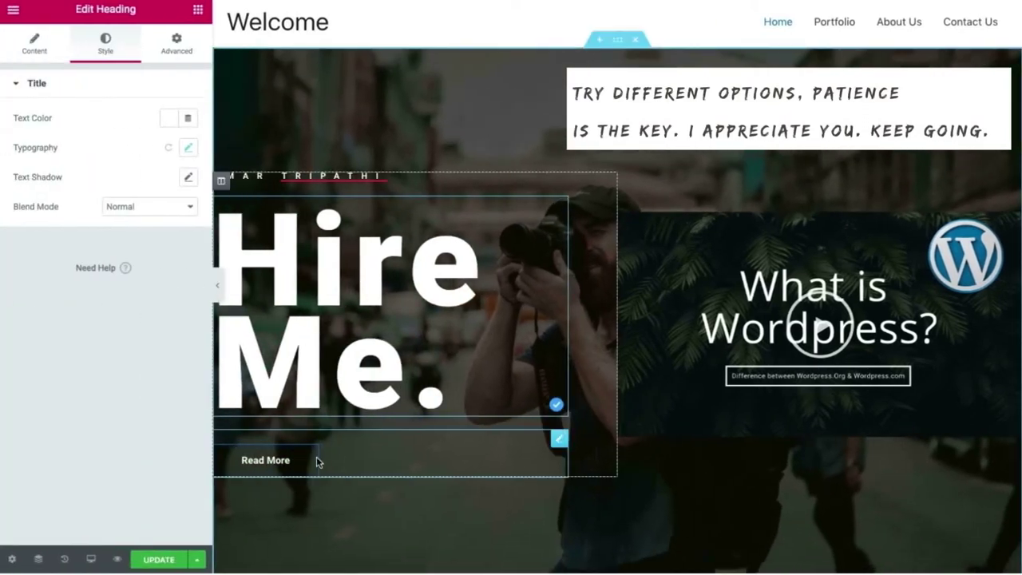
left_click(316, 459)
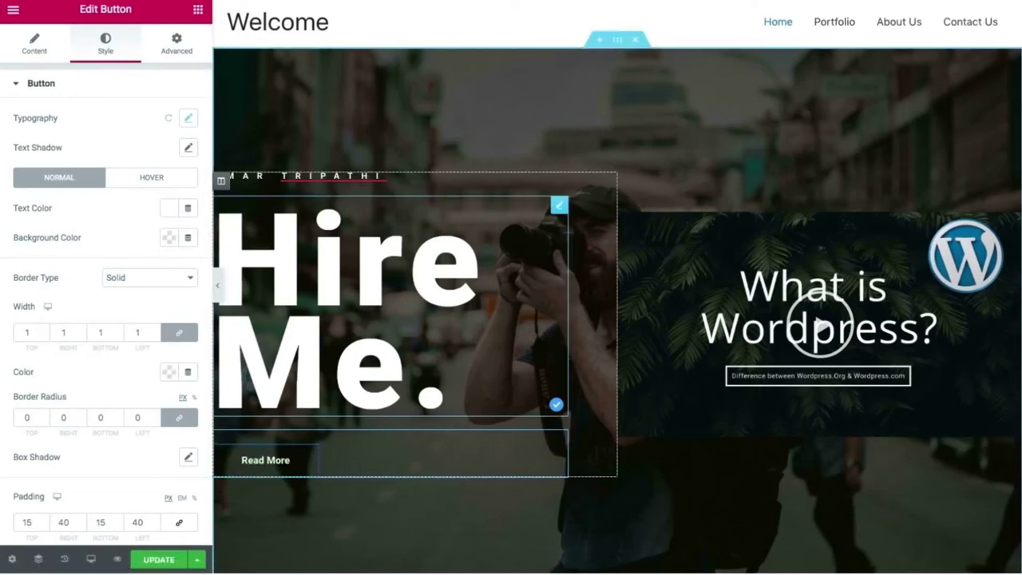
left_click(168, 237)
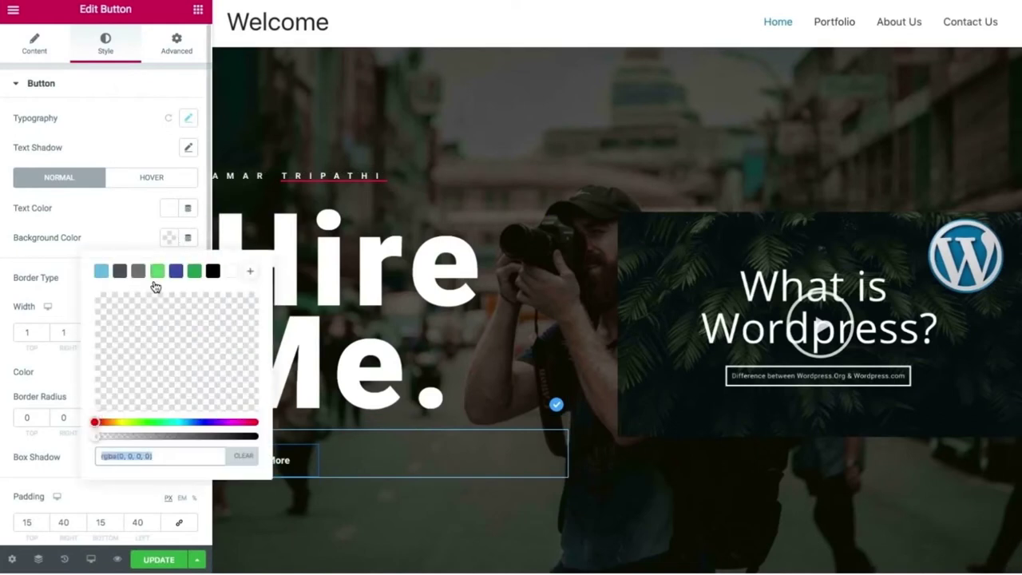
left_click(228, 271)
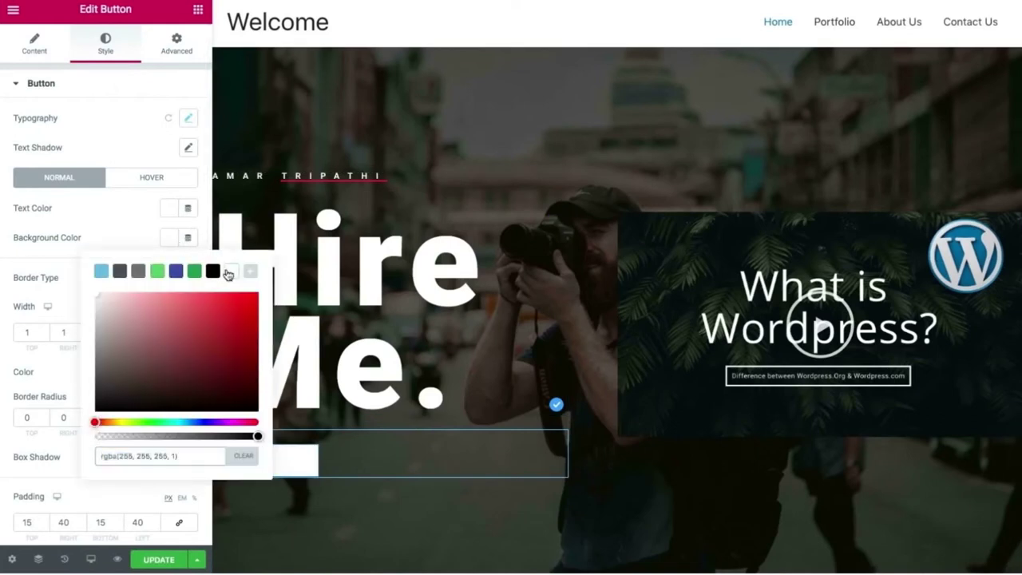
left_click(64, 235)
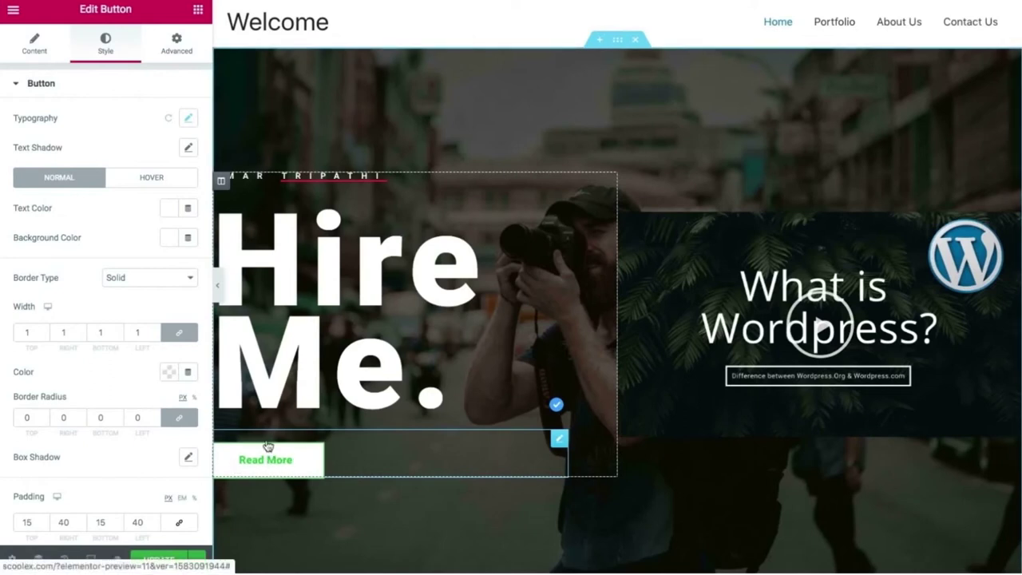
left_click(164, 212)
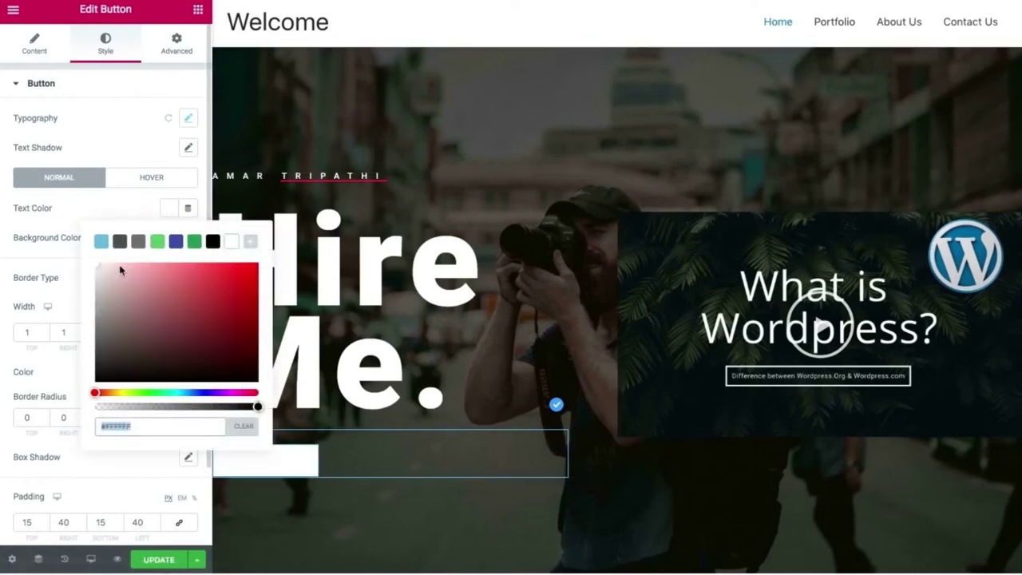
left_click_drag(107, 308, 87, 354)
left_click(59, 209)
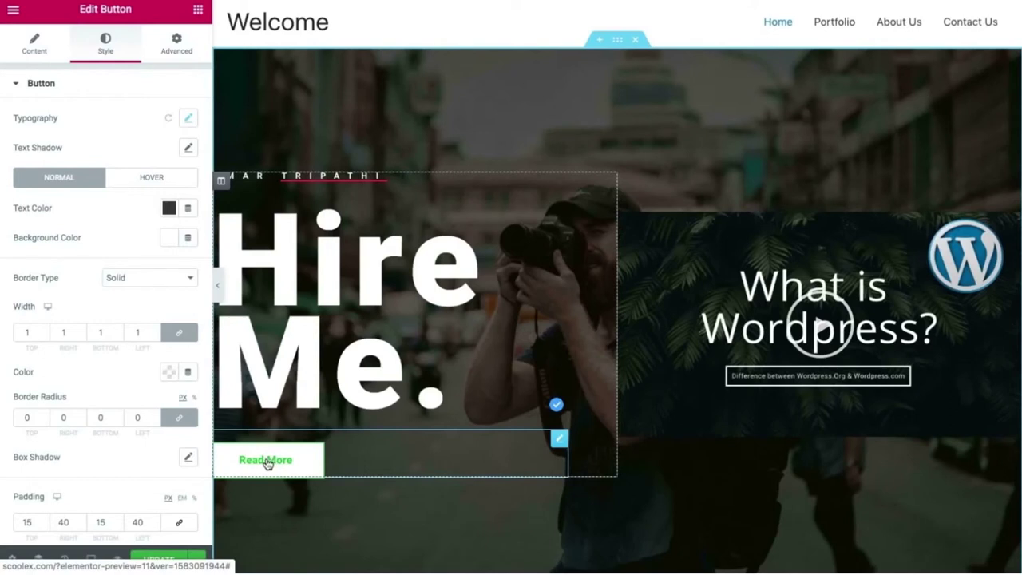
Set the button's hover text colour to #474747 and hover border colour to #F3F3F3.
left_click(151, 182)
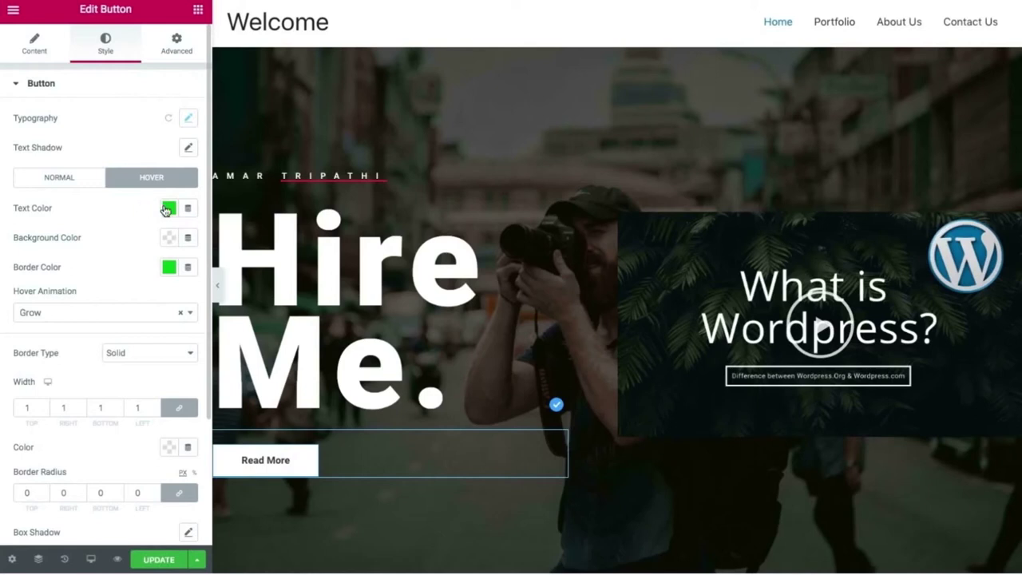
left_click(168, 208)
left_click_drag(120, 307, 89, 349)
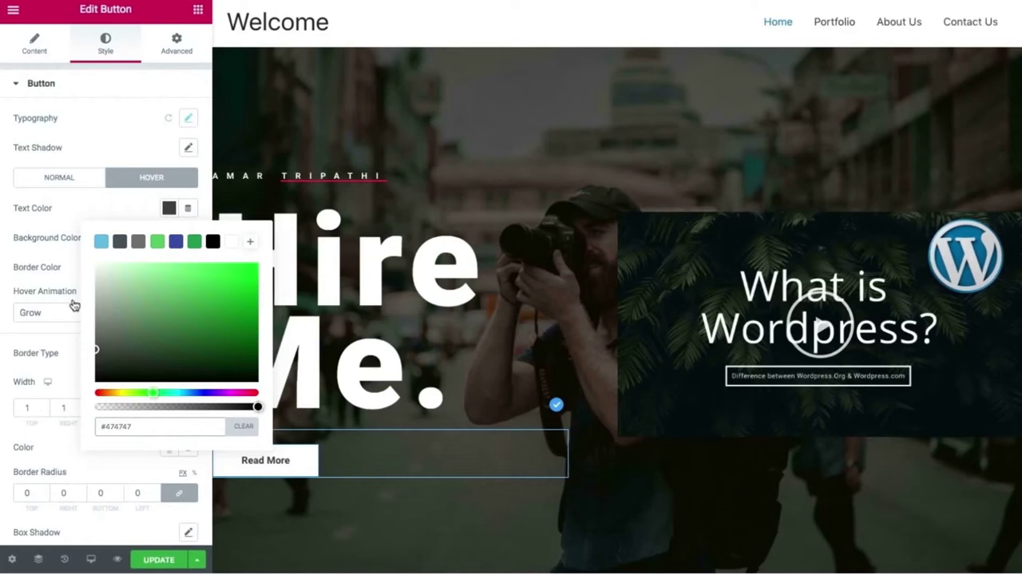
left_click(18, 246)
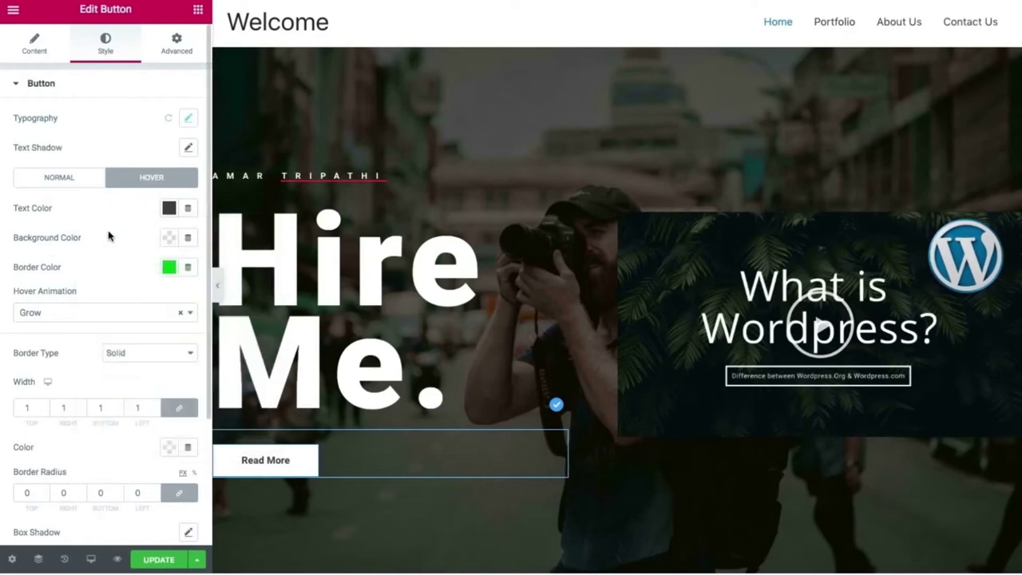
left_click(168, 268)
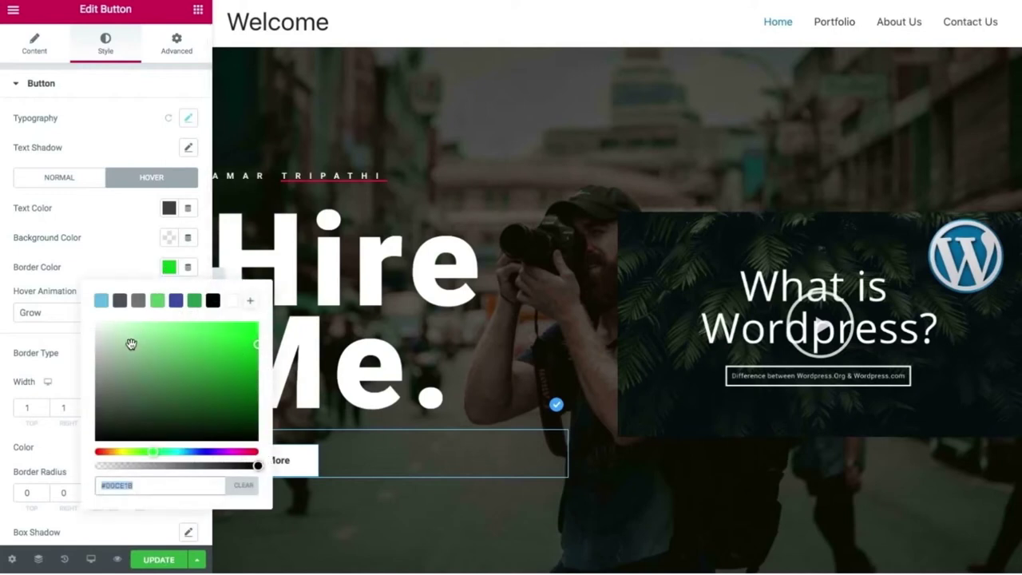
left_click(128, 343)
left_click_drag(127, 343, 70, 329)
left_click(61, 251)
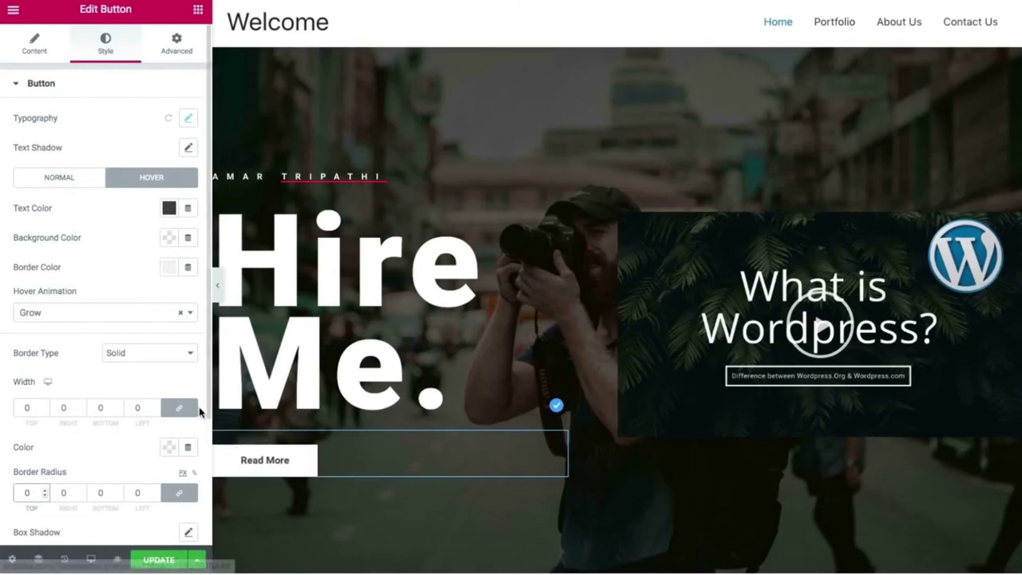
Round the button's corners to a border radius of 74 and preview full-width.
left_click(43, 490)
left_click(44, 490)
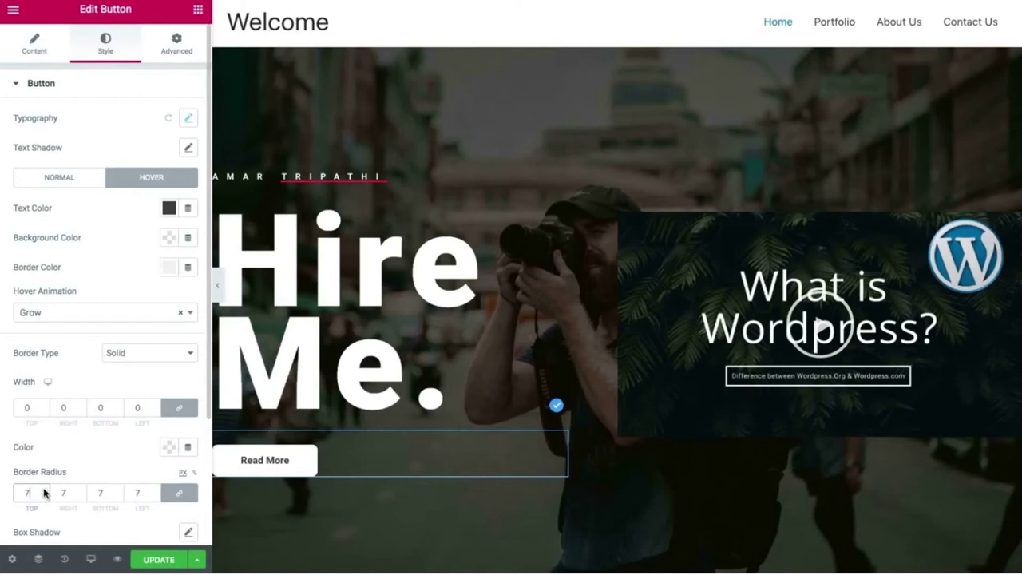
left_click_drag(44, 490, 43, 492)
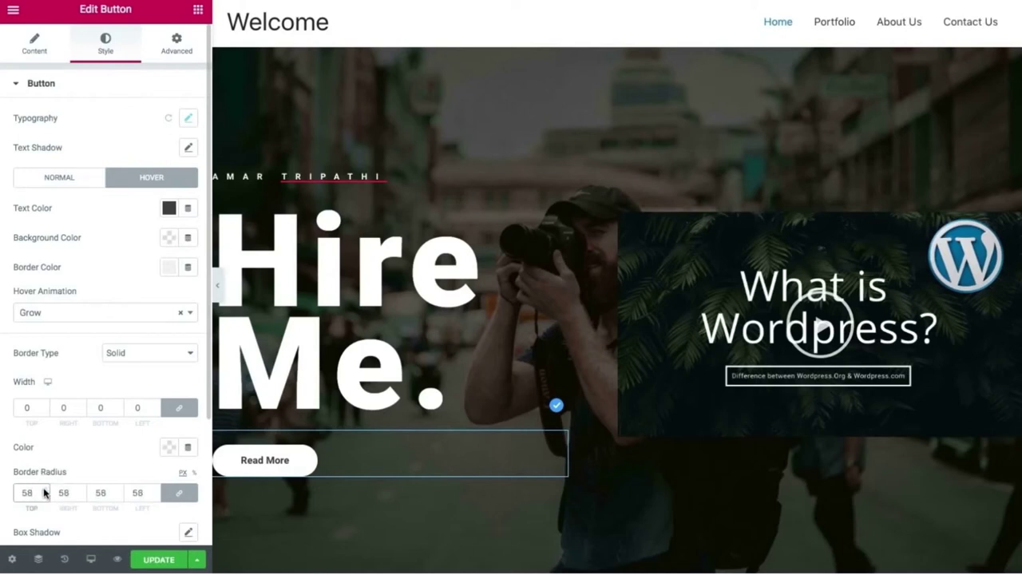
left_click(44, 493)
left_click_drag(44, 491, 44, 494)
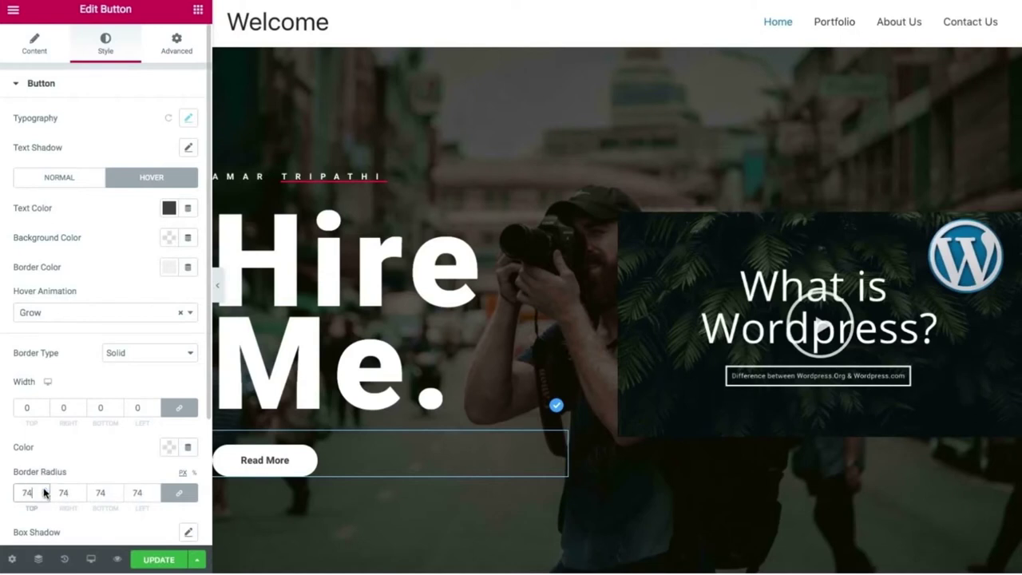
left_click(218, 285)
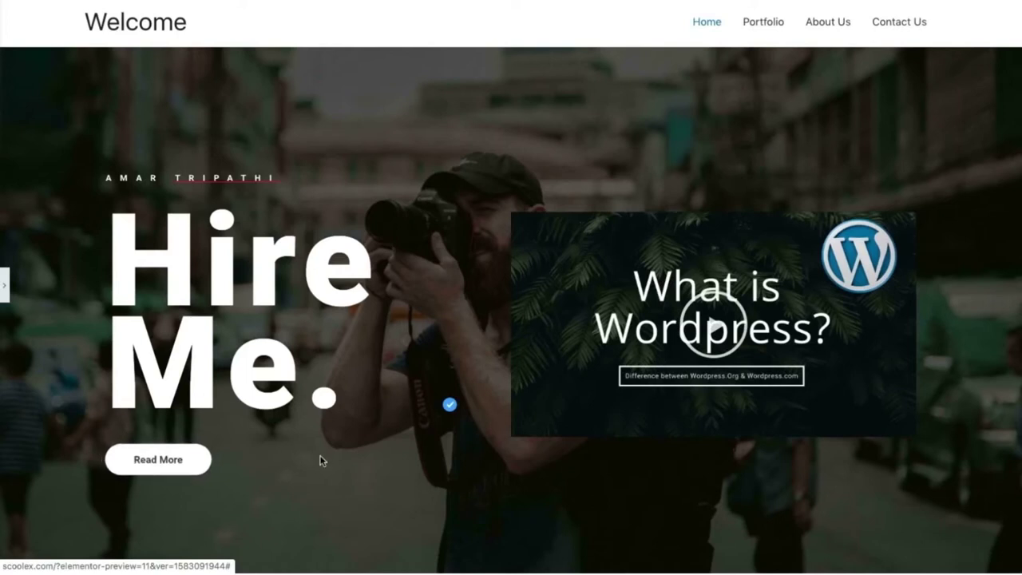
Scroll the preview to check the finished hero, then return to the editor with Ctrl+P.
scroll(319, 462, "down", 2)
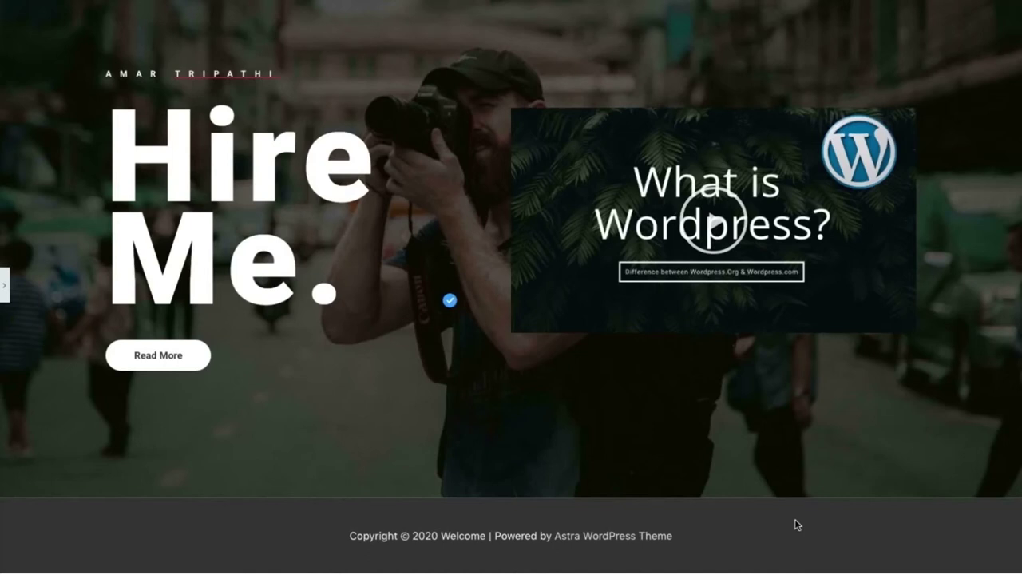
key("ctrl+p")
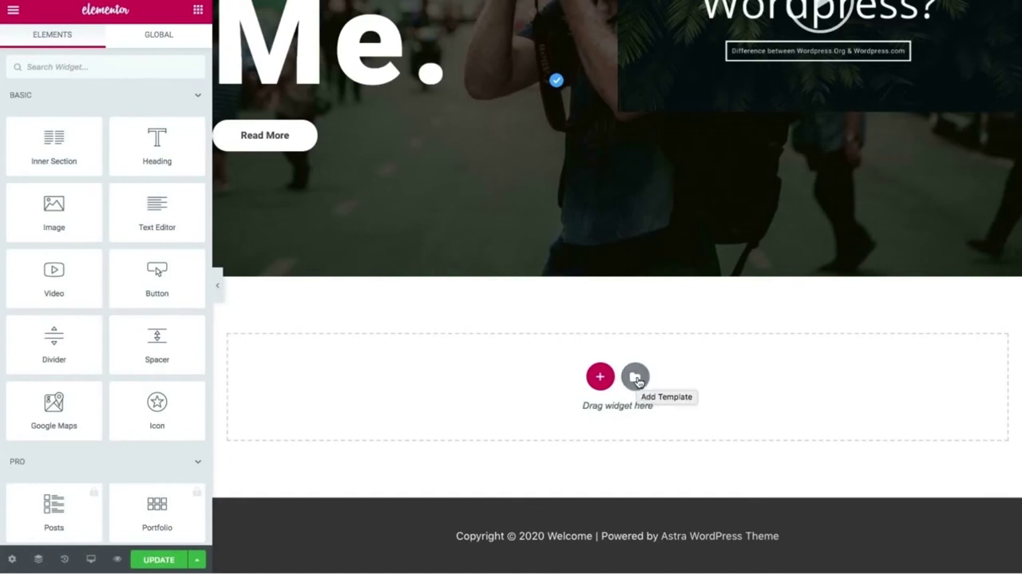
left_click(635, 376)
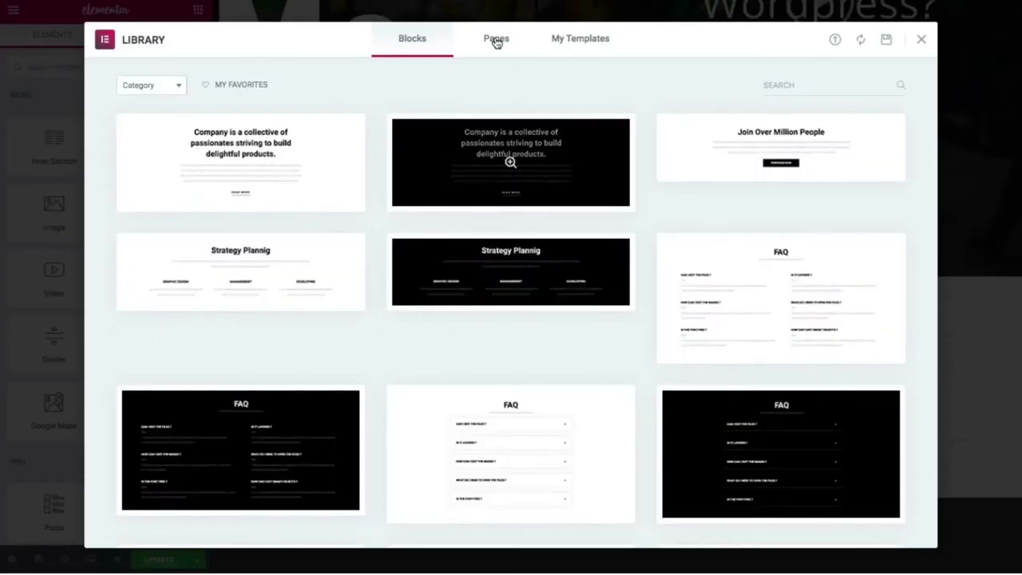
left_click(496, 41)
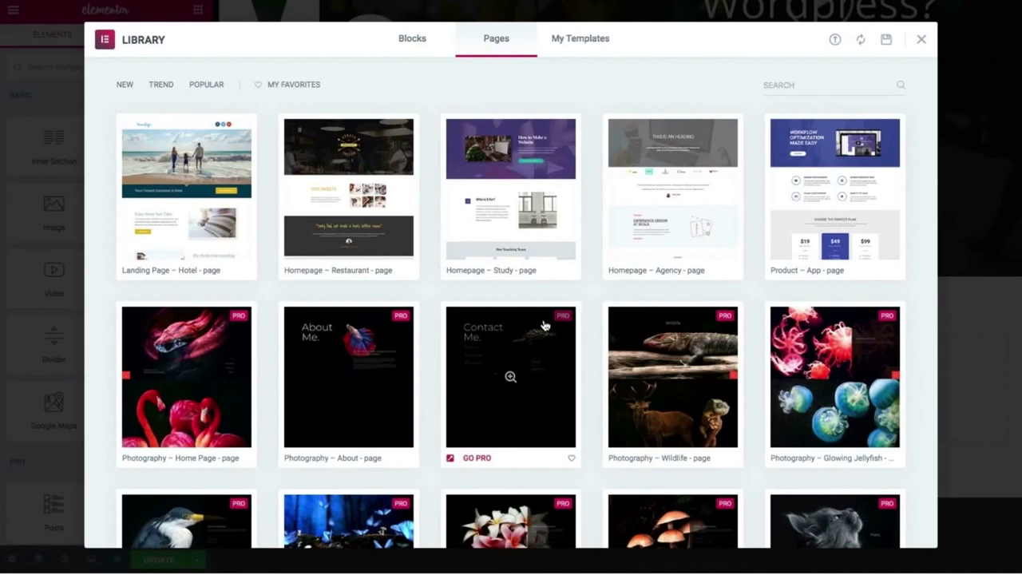
scroll(544, 326, "down", 5)
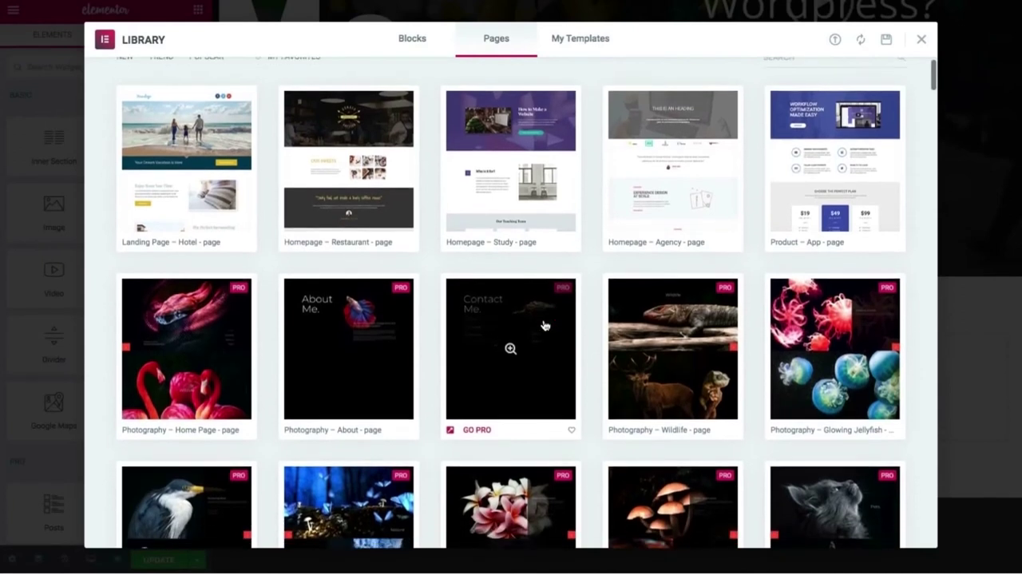
scroll(544, 325, "down", 6)
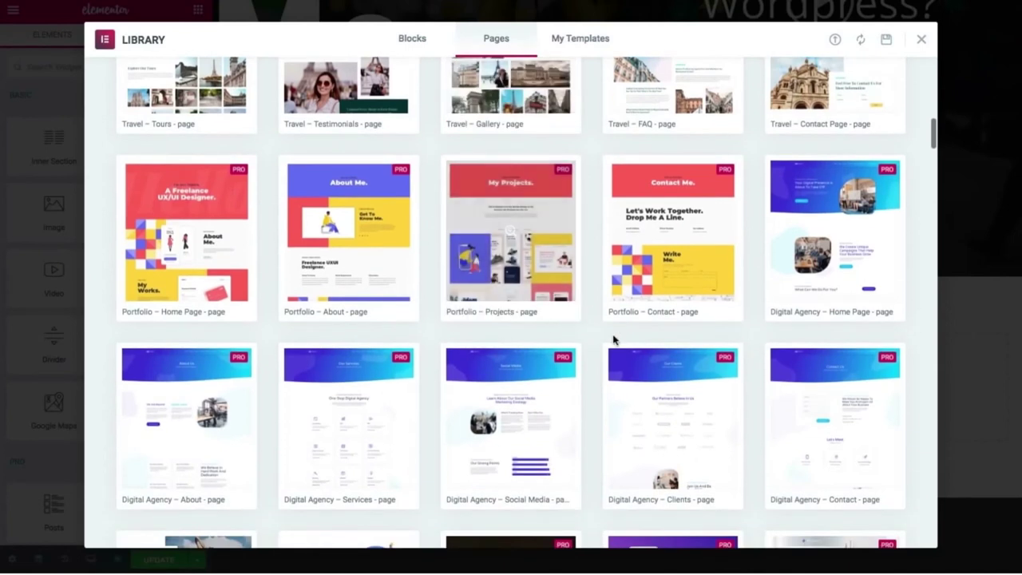
scroll(605, 345, "down", 8)
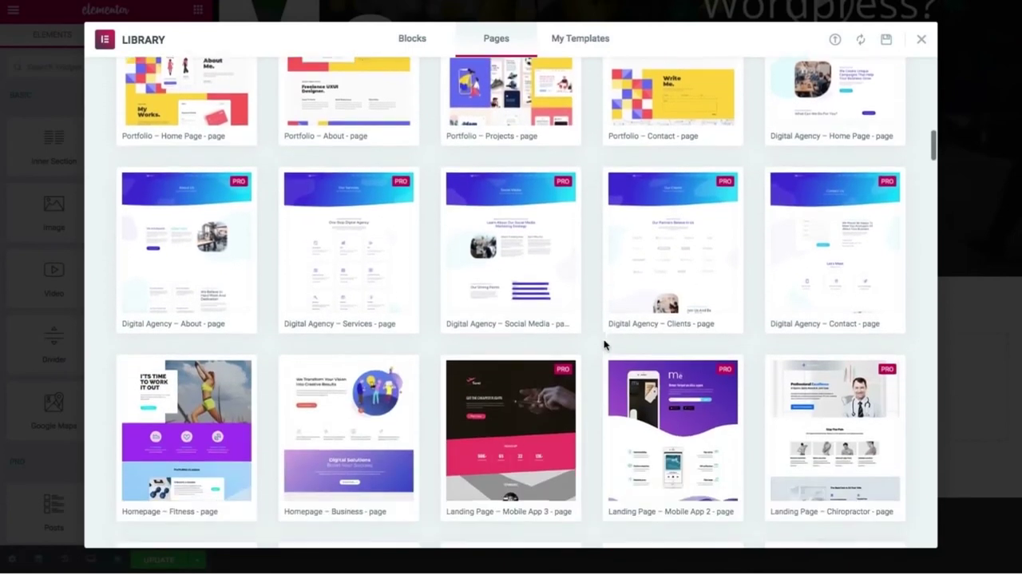
scroll(605, 345, "down", 1)
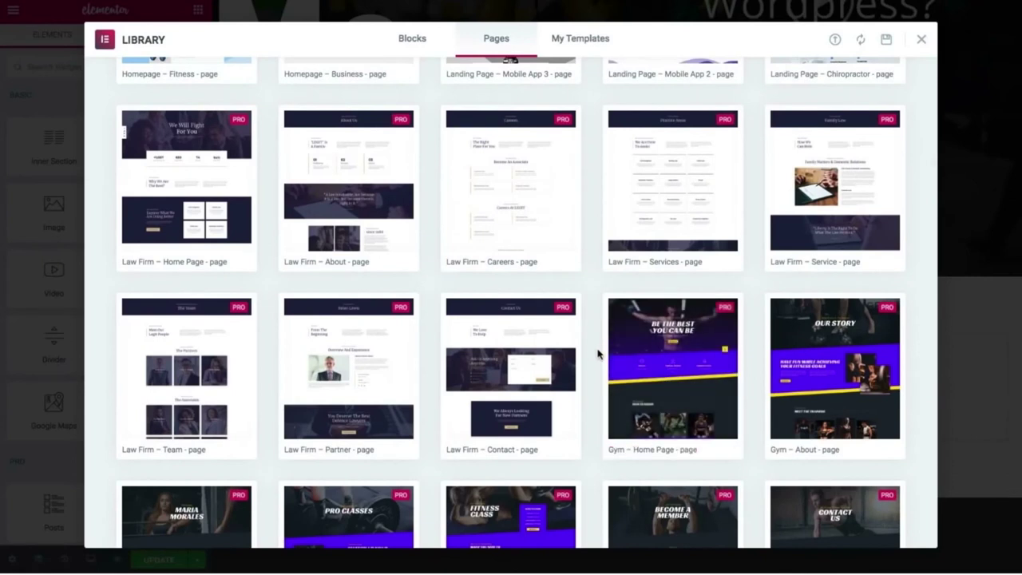
scroll(598, 354, "down", 3)
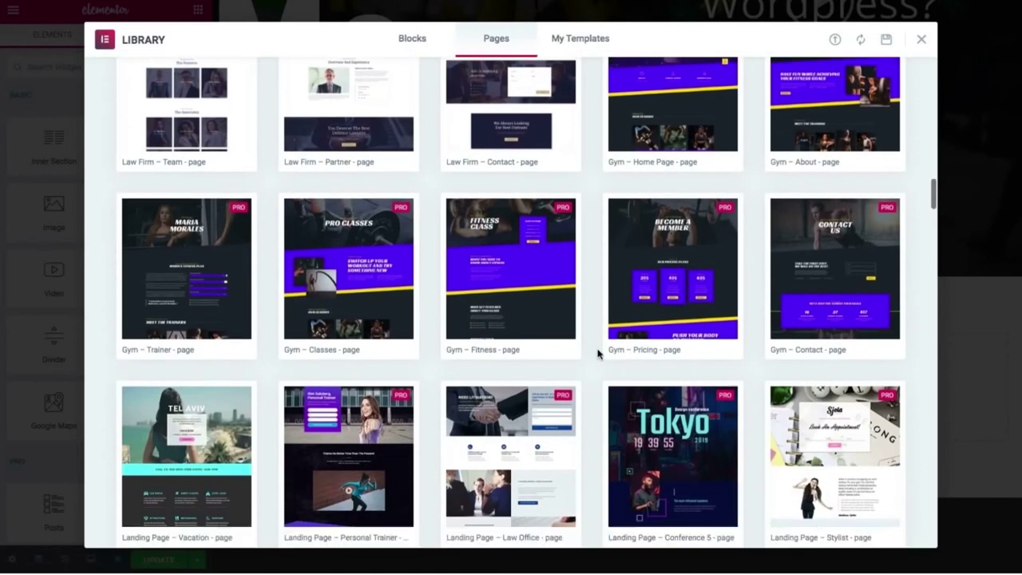
scroll(598, 353, "down", 5)
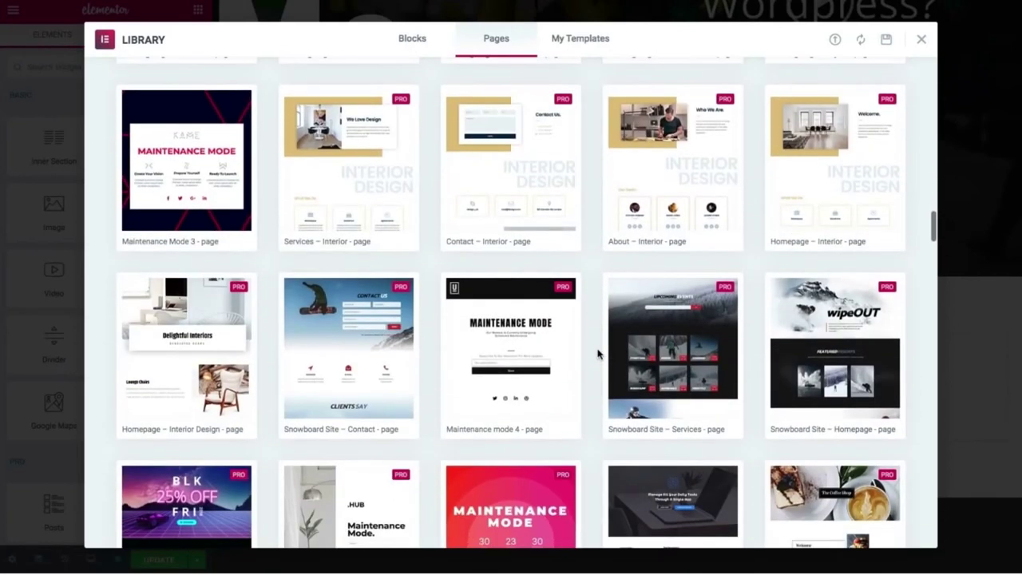
scroll(598, 353, "down", 5)
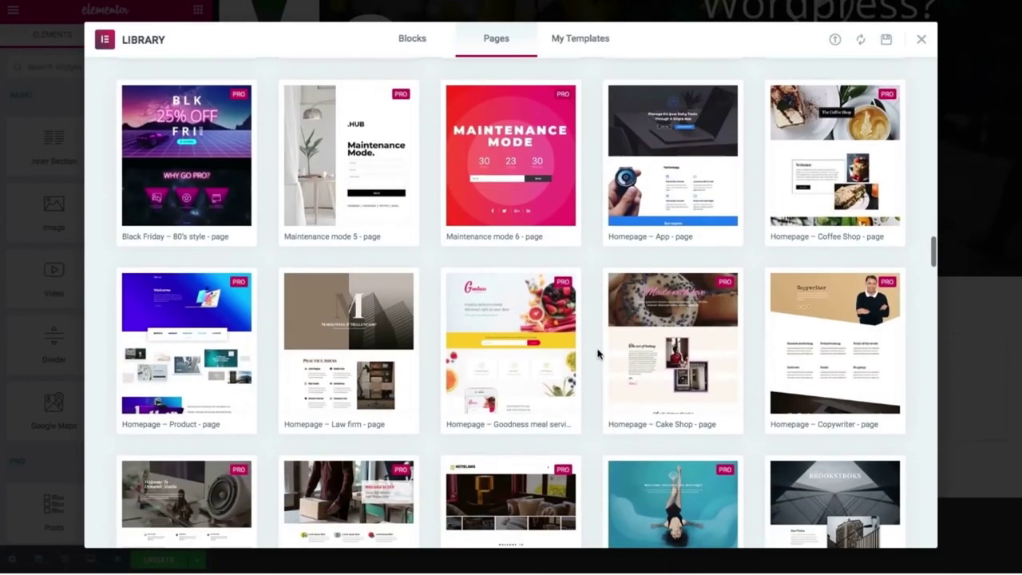
scroll(598, 353, "down", 4)
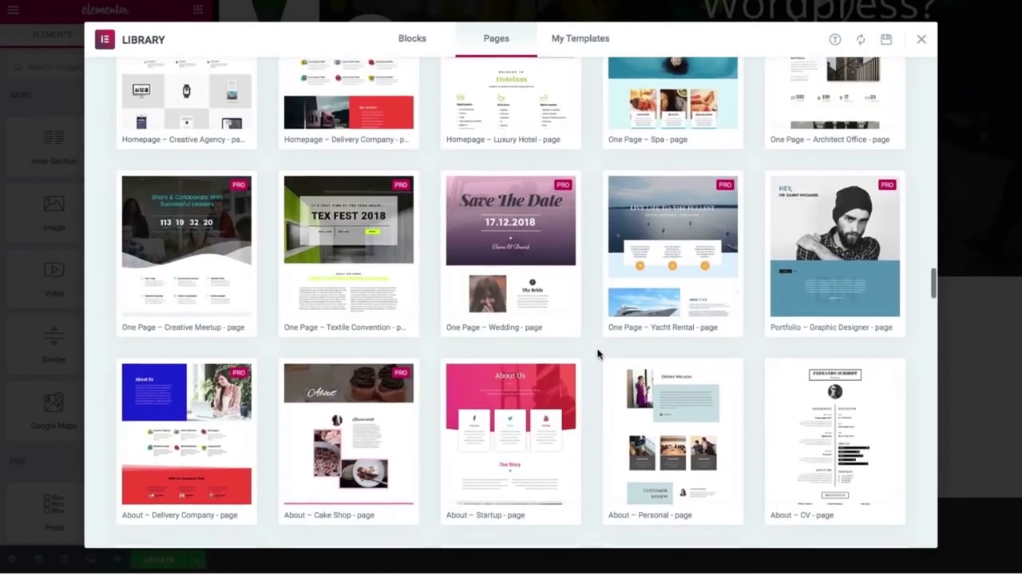
scroll(598, 353, "down", 5)
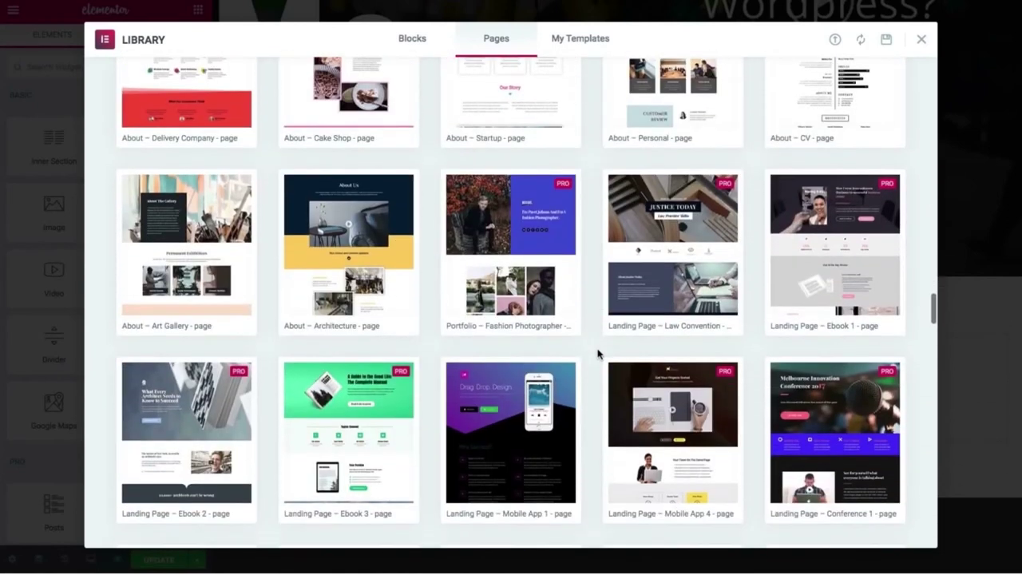
scroll(593, 178, "up", 20)
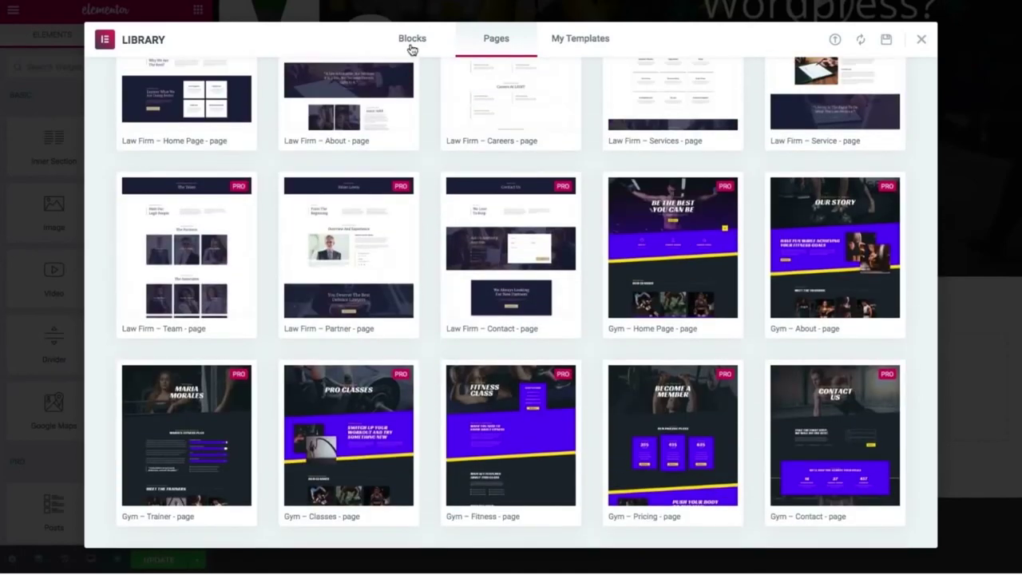
Switch the template library to Blocks and filter by the Testimonials category.
left_click(423, 37)
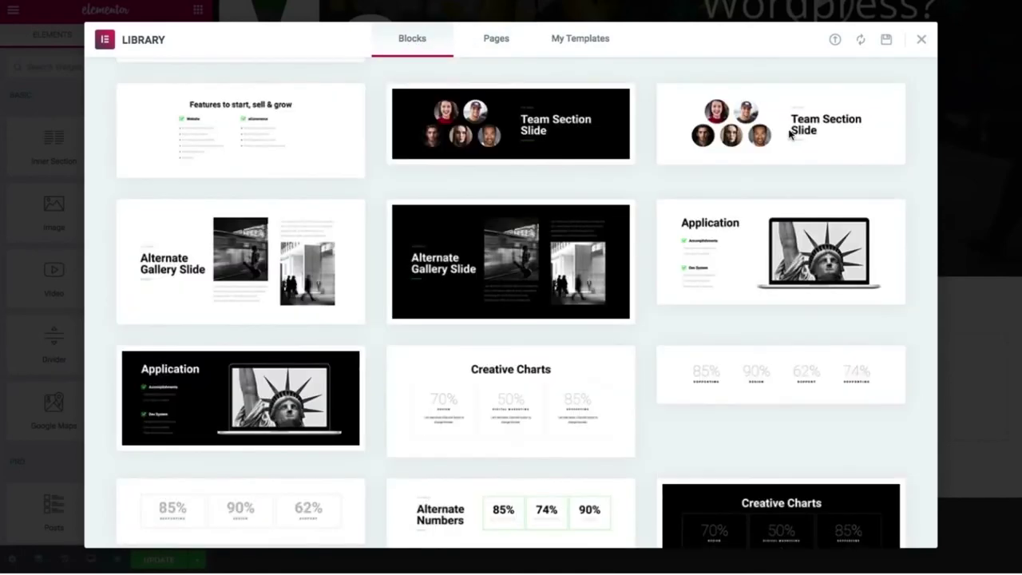
scroll(607, 223, "down", 2)
scroll(633, 269, "up", 10)
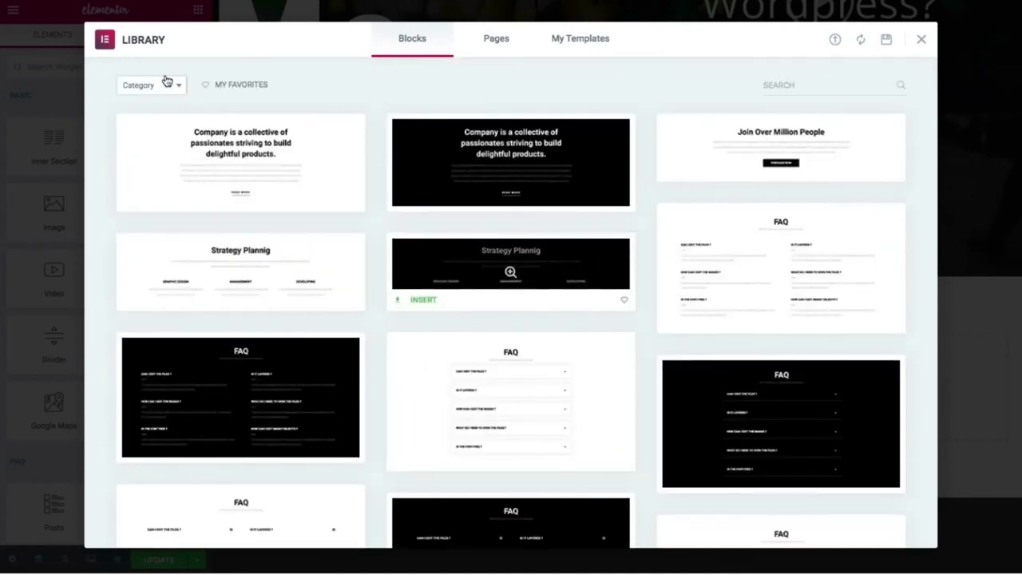
left_click(797, 85)
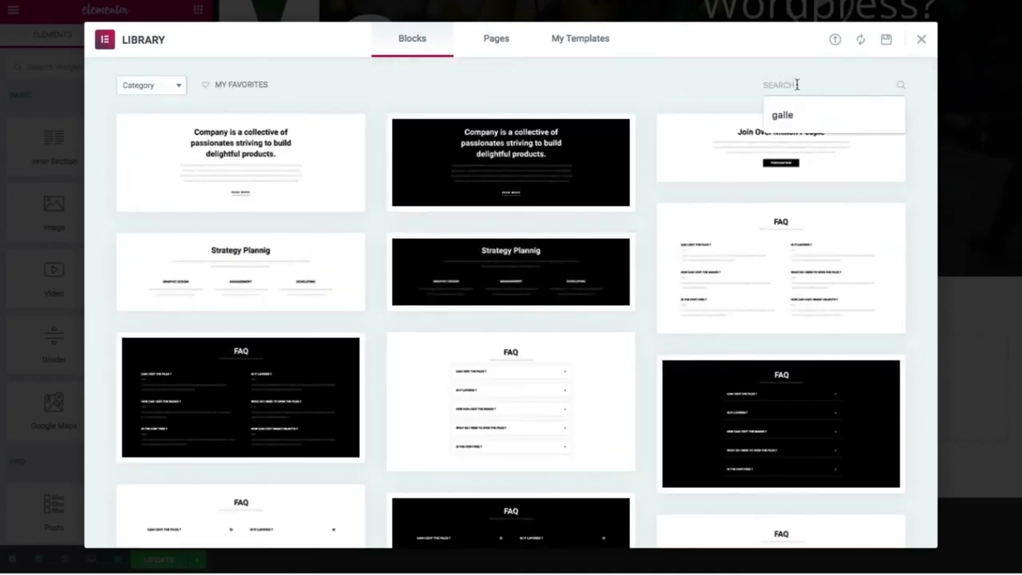
left_click(176, 90)
scroll(162, 191, "down", 2)
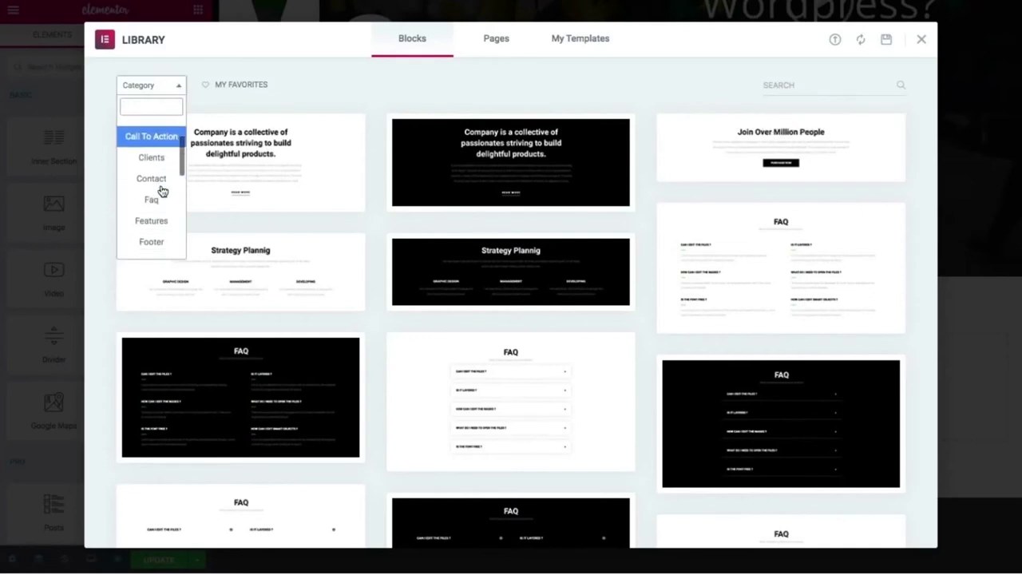
scroll(162, 190, "down", 4)
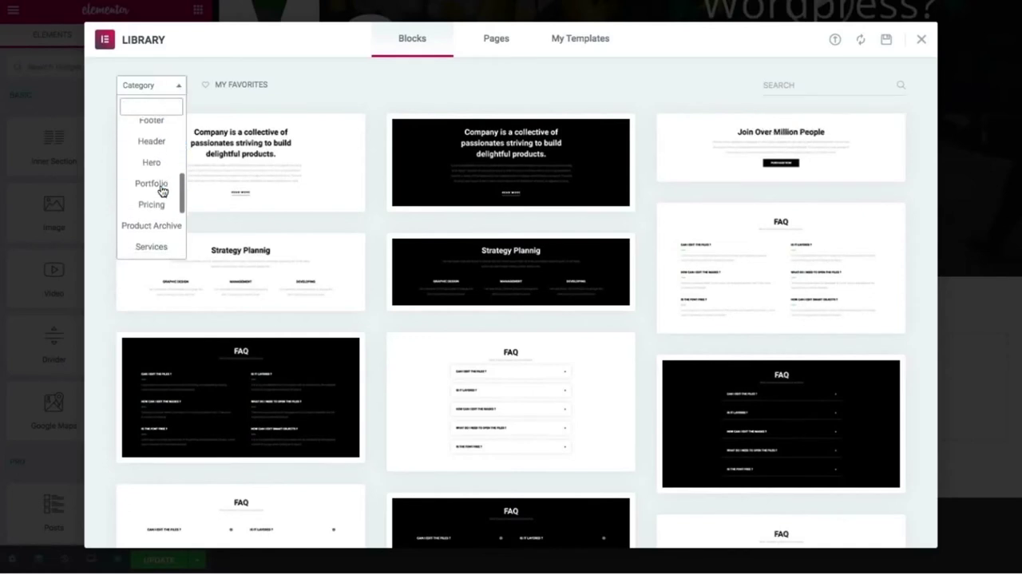
scroll(162, 191, "down", 5)
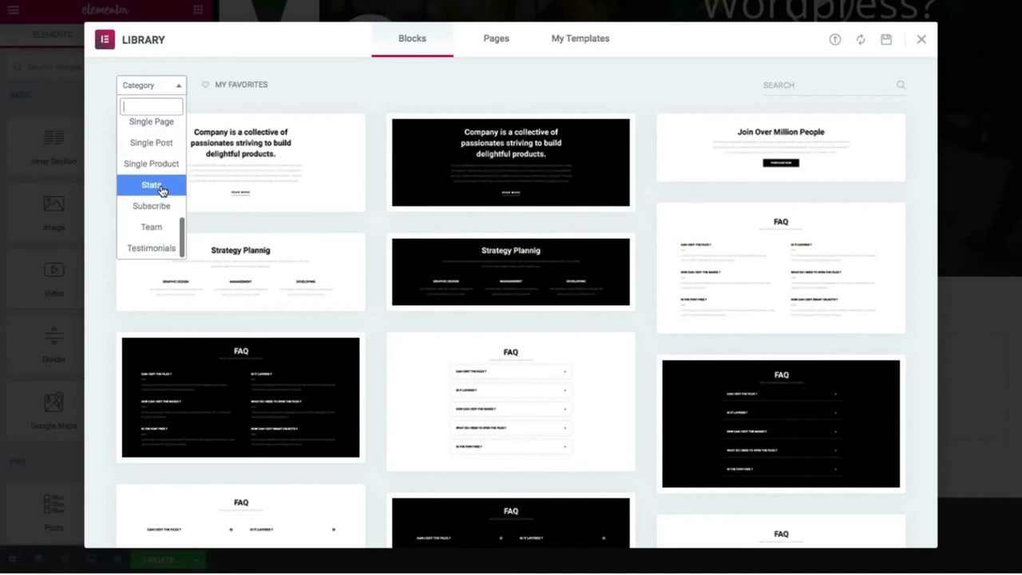
left_click(149, 249)
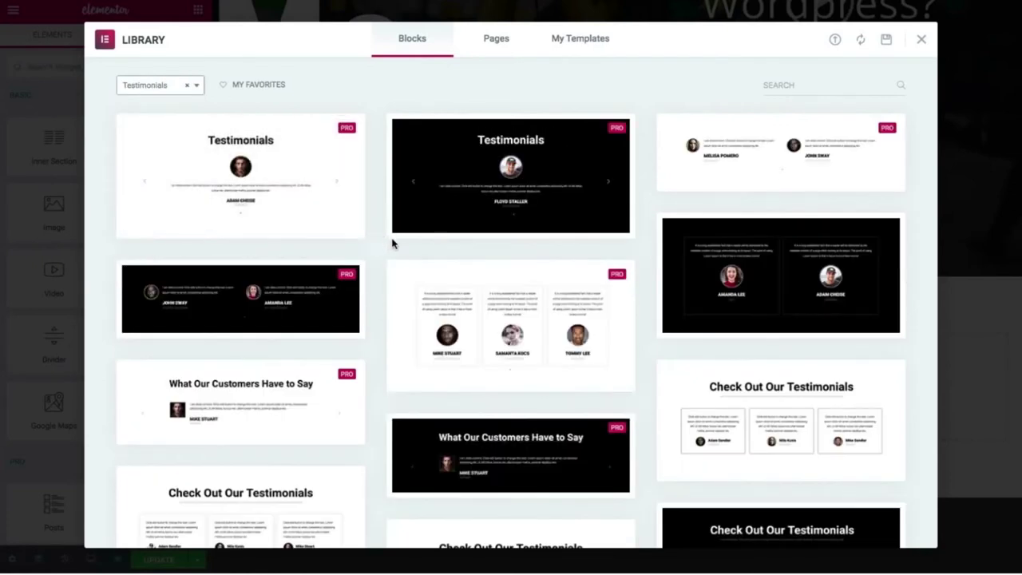
Insert the white two-column 'What People Say ?' testimonials block.
scroll(392, 244, "down", 3)
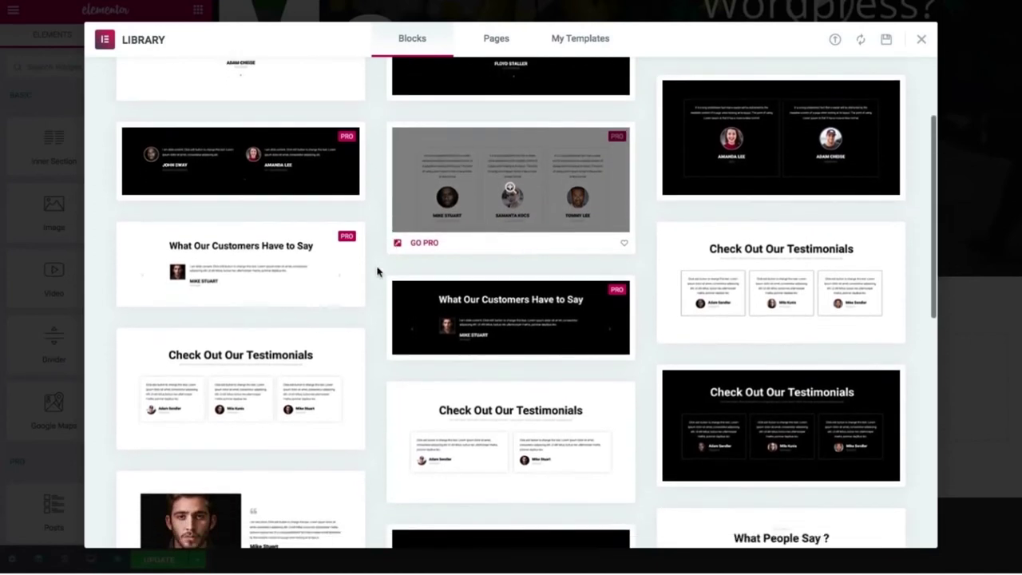
scroll(368, 321, "down", 3)
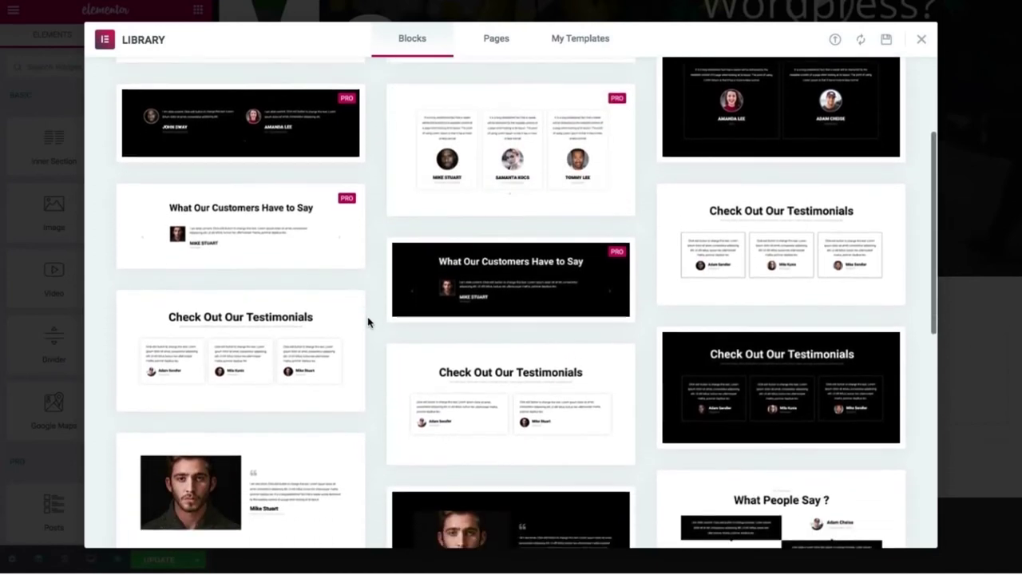
scroll(368, 322, "down", 5)
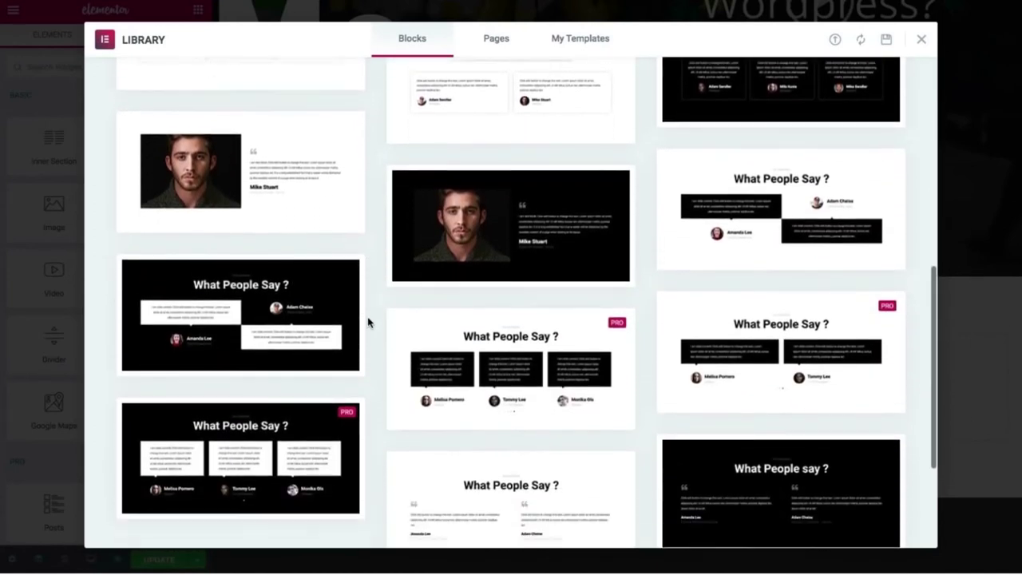
scroll(368, 322, "down", 3)
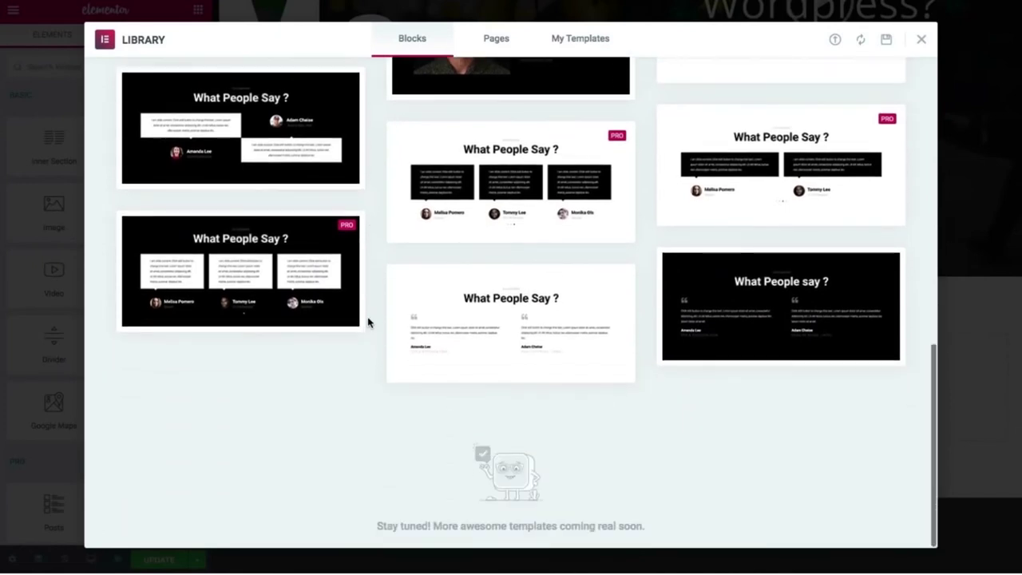
scroll(368, 322, "up", 1)
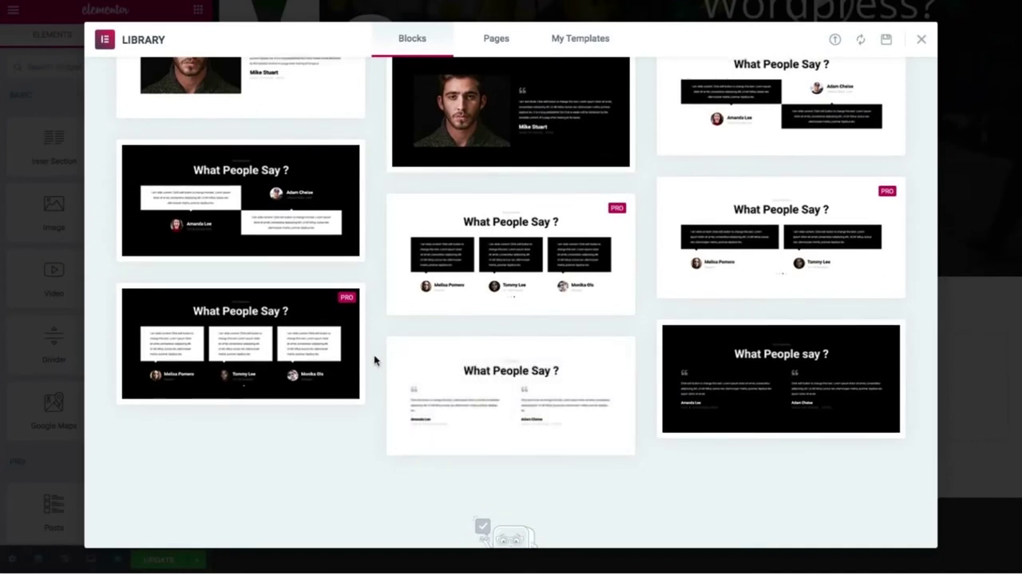
mouse_move(479, 404)
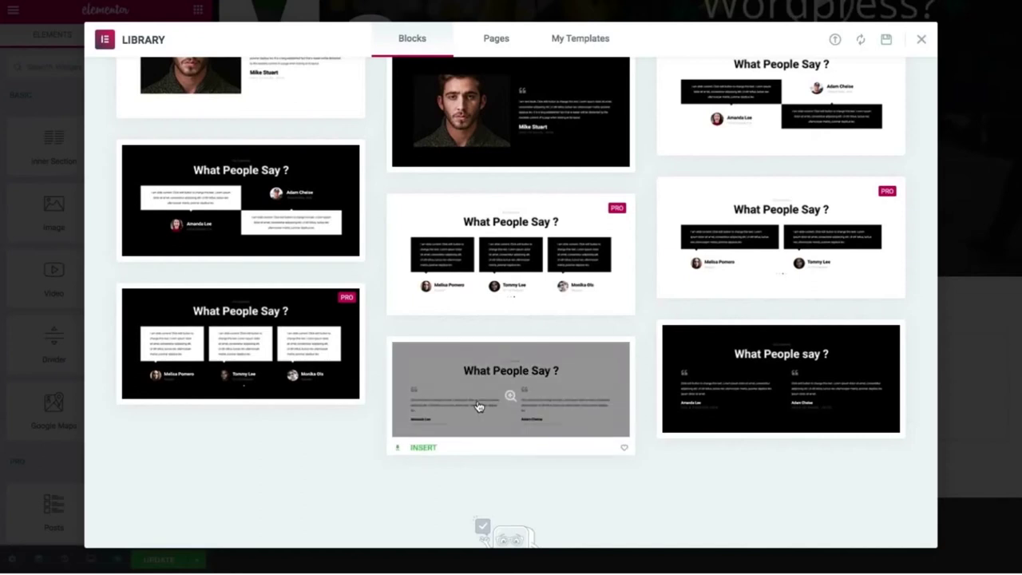
scroll(479, 408, "up", 6)
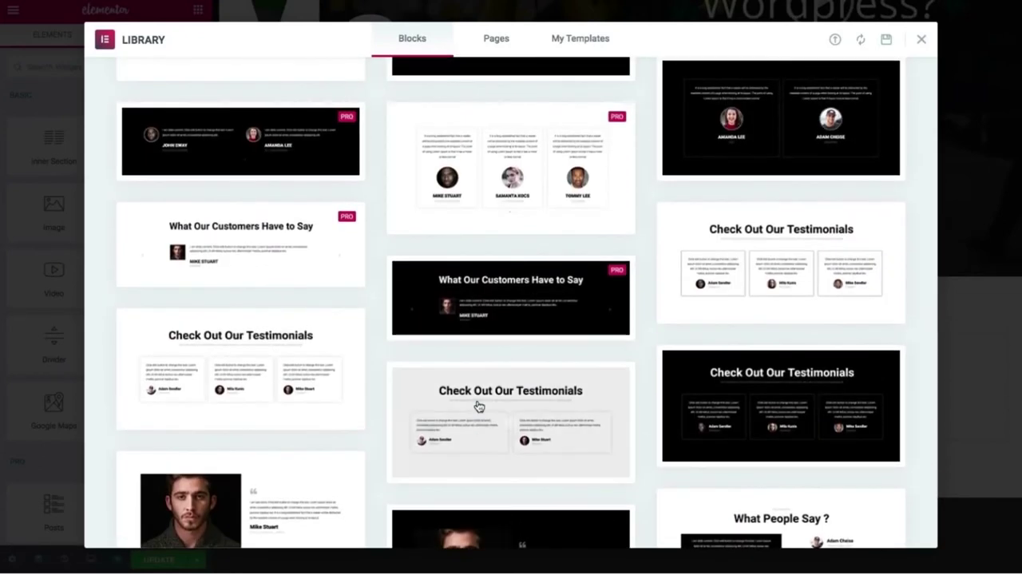
scroll(374, 440, "up", 2)
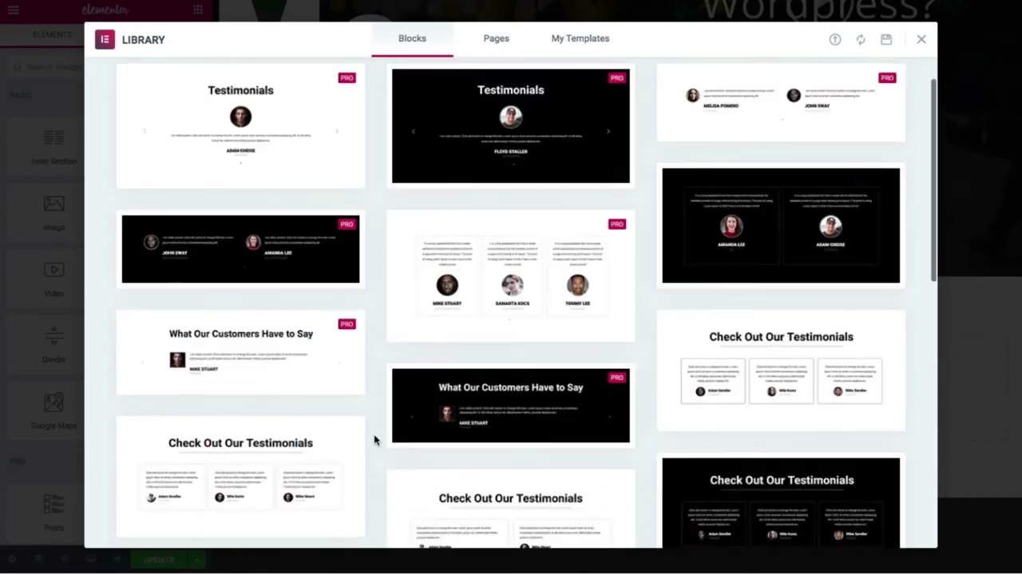
scroll(376, 440, "down", 8)
mouse_move(455, 348)
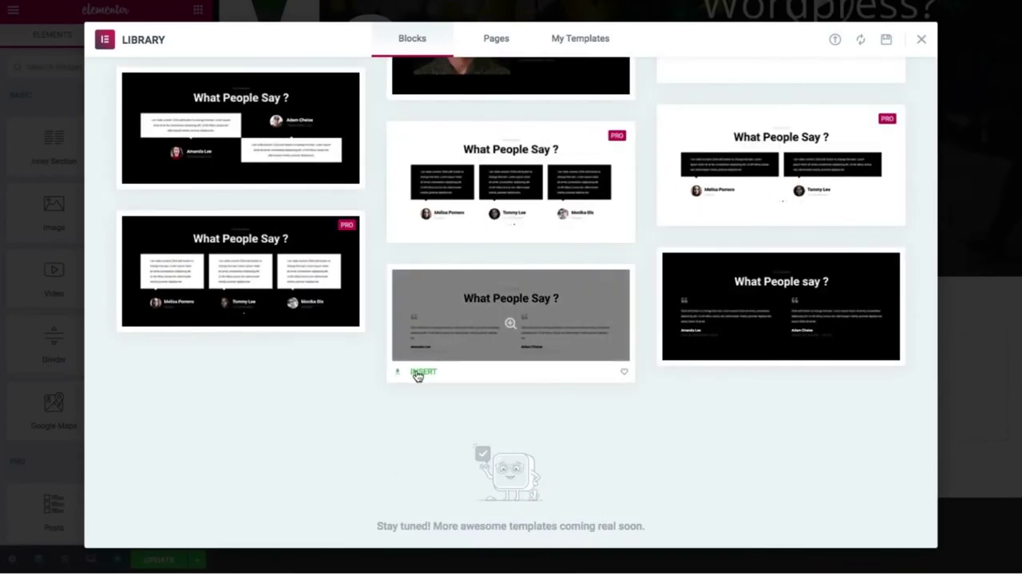
left_click(422, 372)
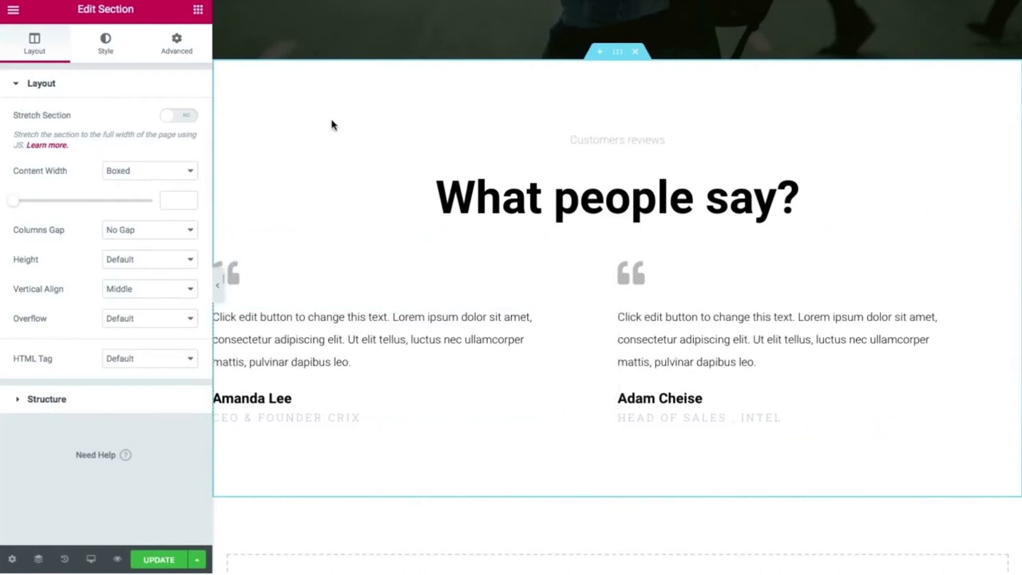
Preview the page full-width to check the inserted testimonials block.
left_click(215, 285)
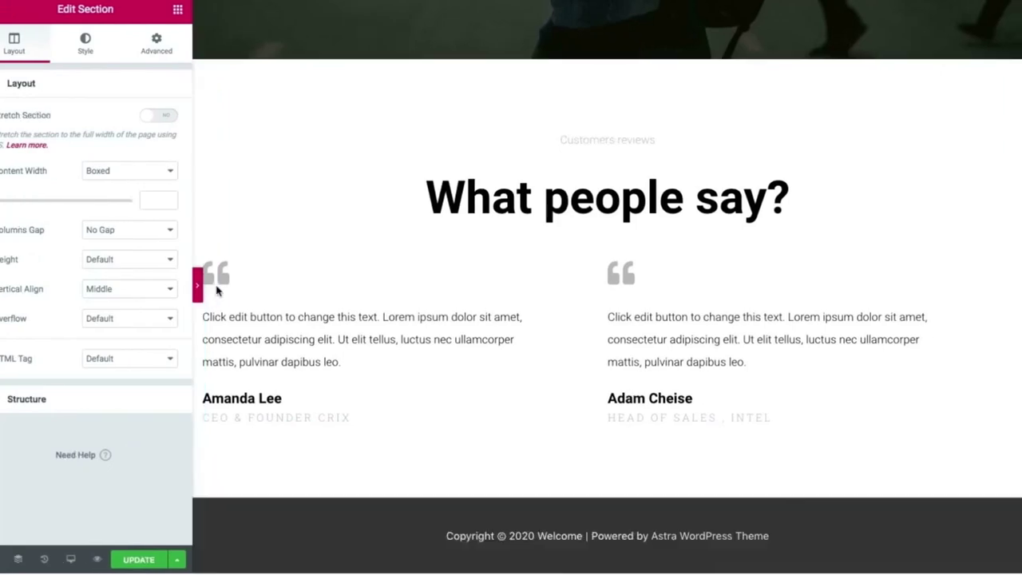
scroll(217, 299, "up", 4)
scroll(217, 302, "up", 3)
scroll(217, 299, "down", 7)
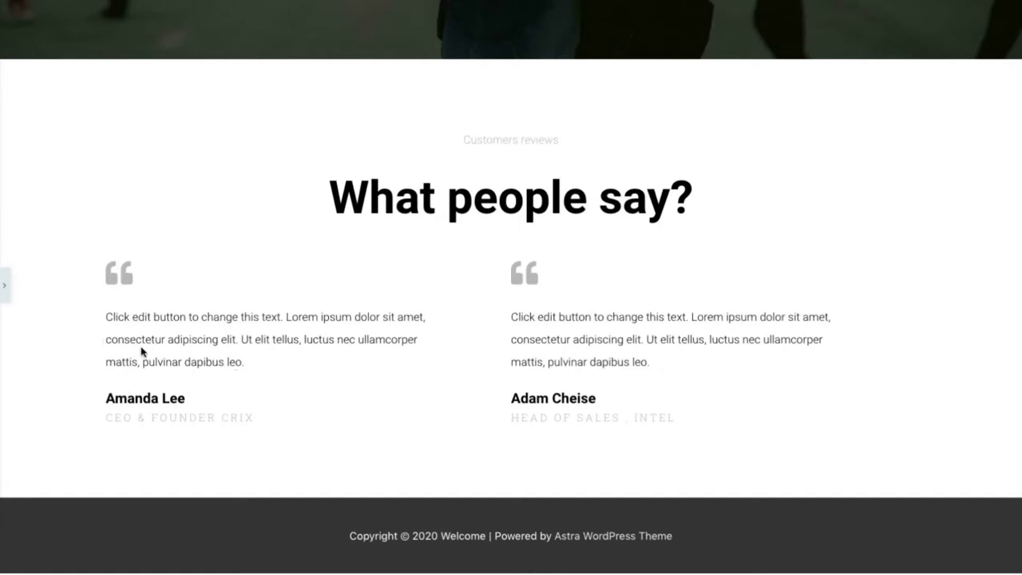
Select the first testimonial for editing, scroll back to the page top, and preview.
left_click(4, 285)
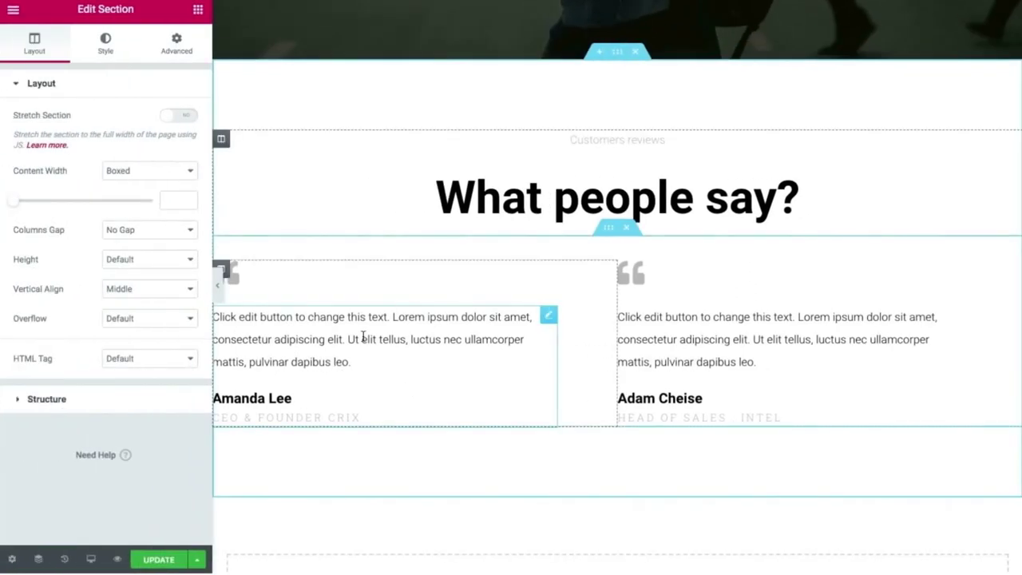
left_click(330, 336)
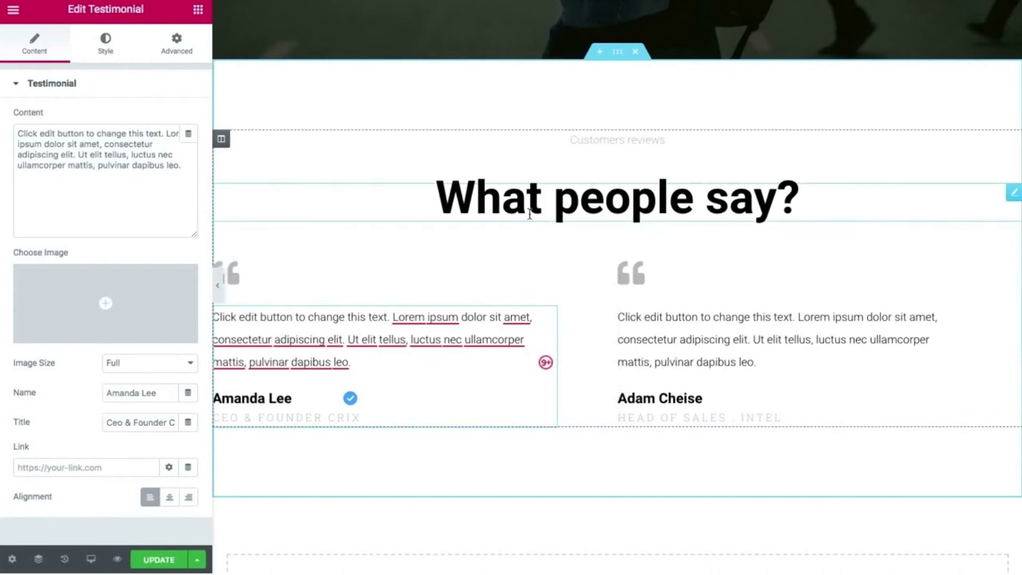
scroll(528, 214, "up", 1)
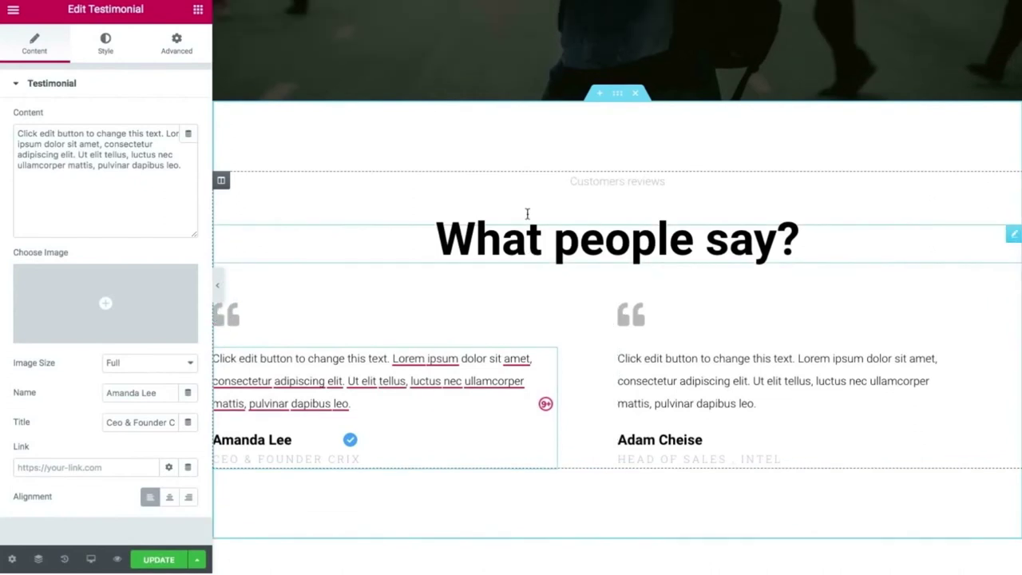
scroll(526, 217, "up", 3)
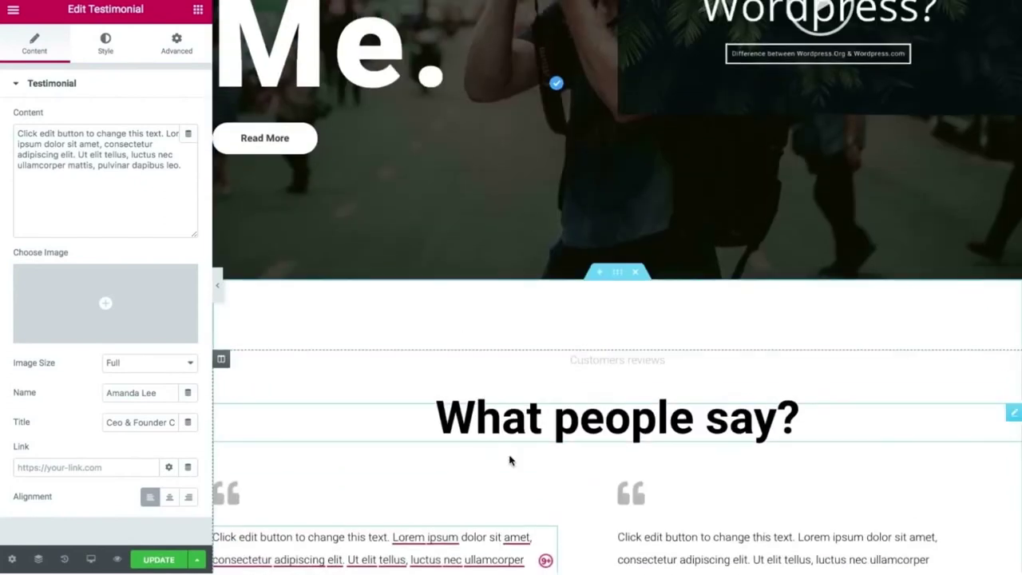
scroll(586, 136, "up", 4)
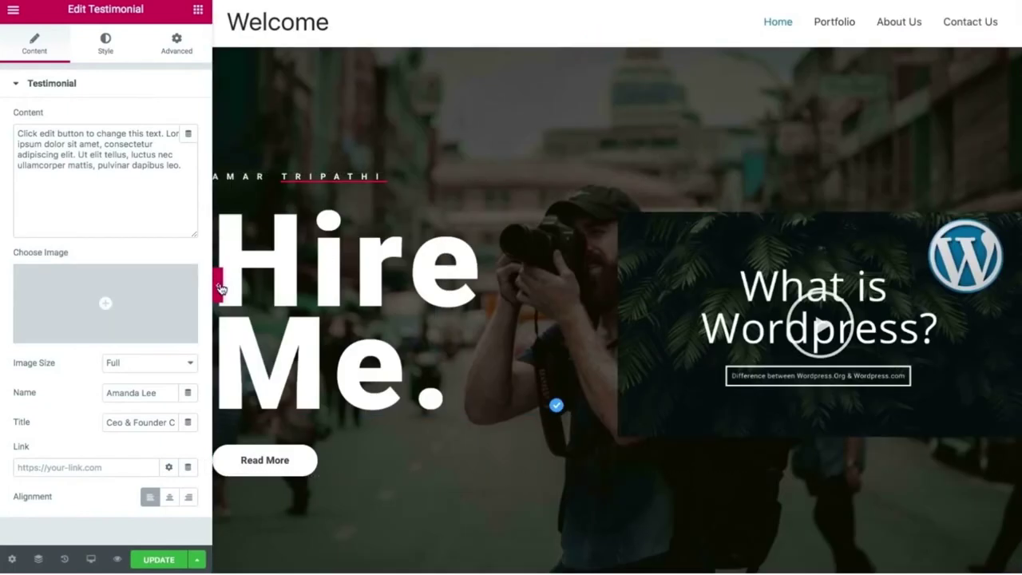
left_click(215, 285)
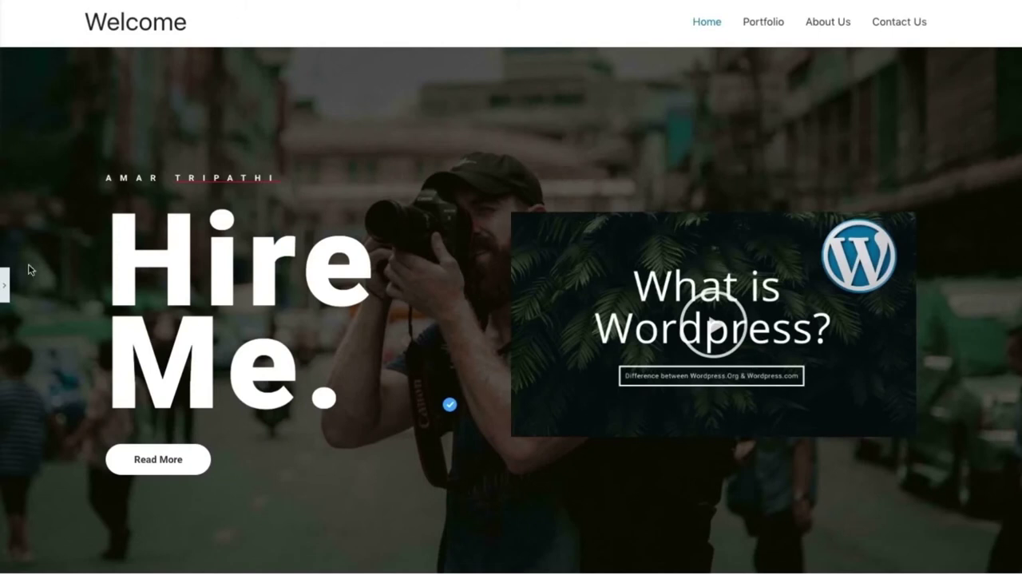
Reopen the panel and select the 'What is Wordpress?' hero video for editing.
left_click(4, 284)
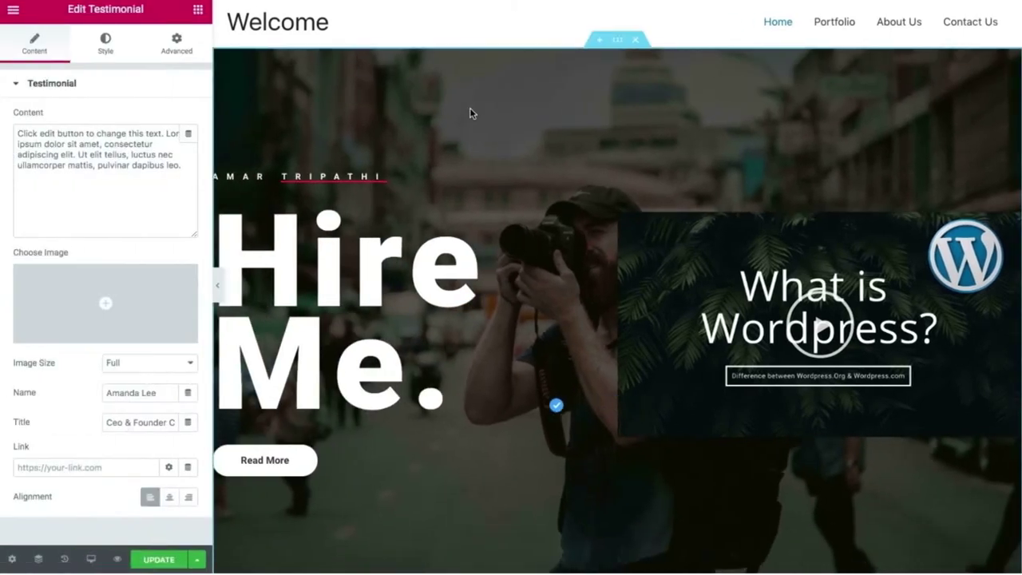
left_click(178, 49)
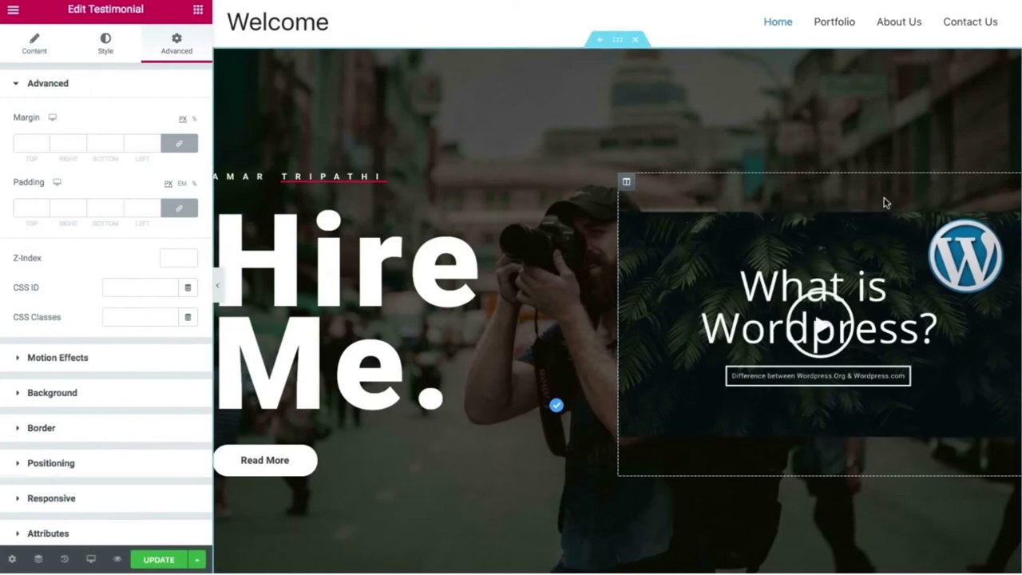
left_click(973, 224)
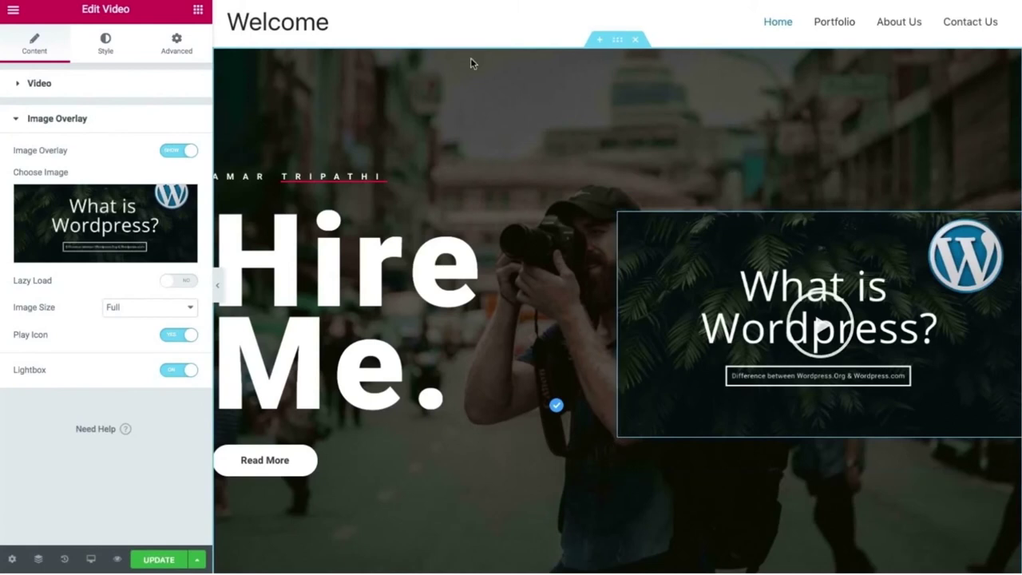
Set the hero video's Motion Effects entrance animation to Slide In Right.
left_click(180, 40)
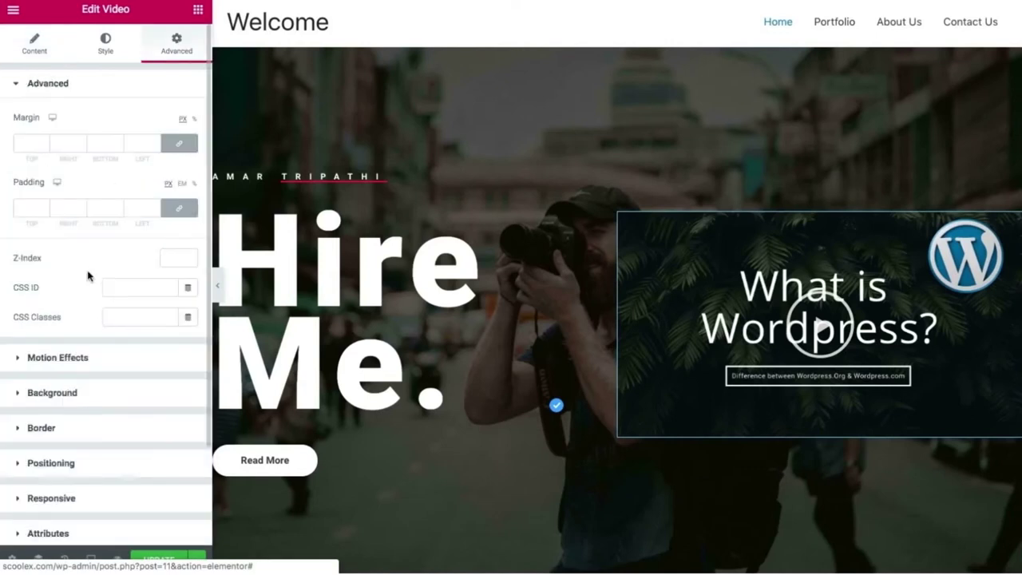
left_click(47, 361)
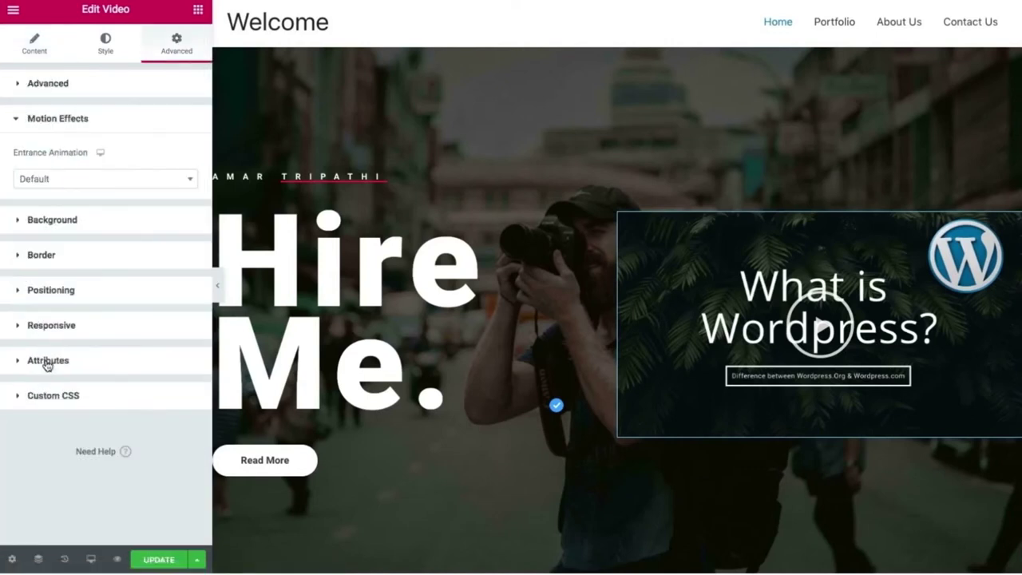
left_click(148, 184)
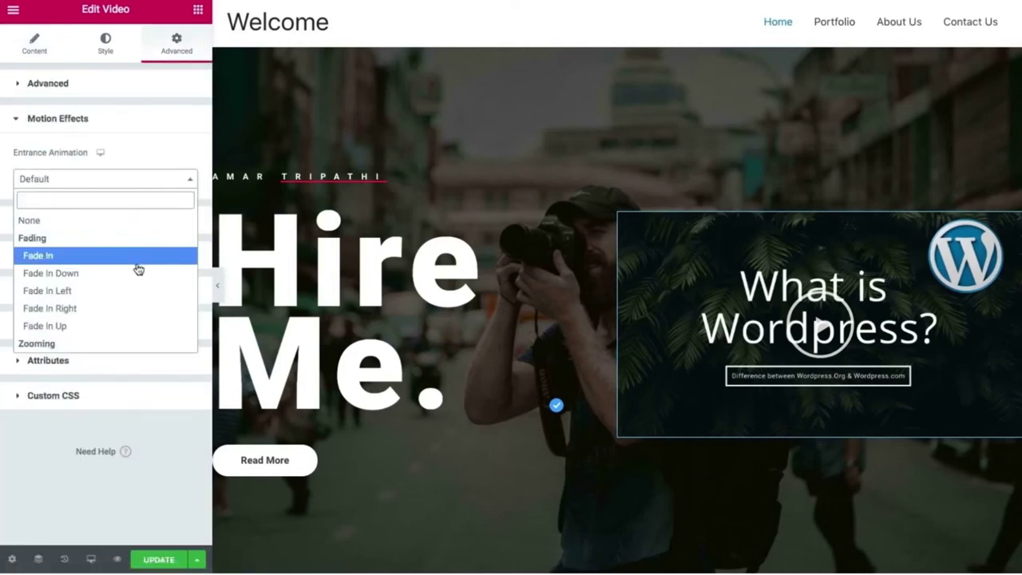
scroll(138, 269, "down", 3)
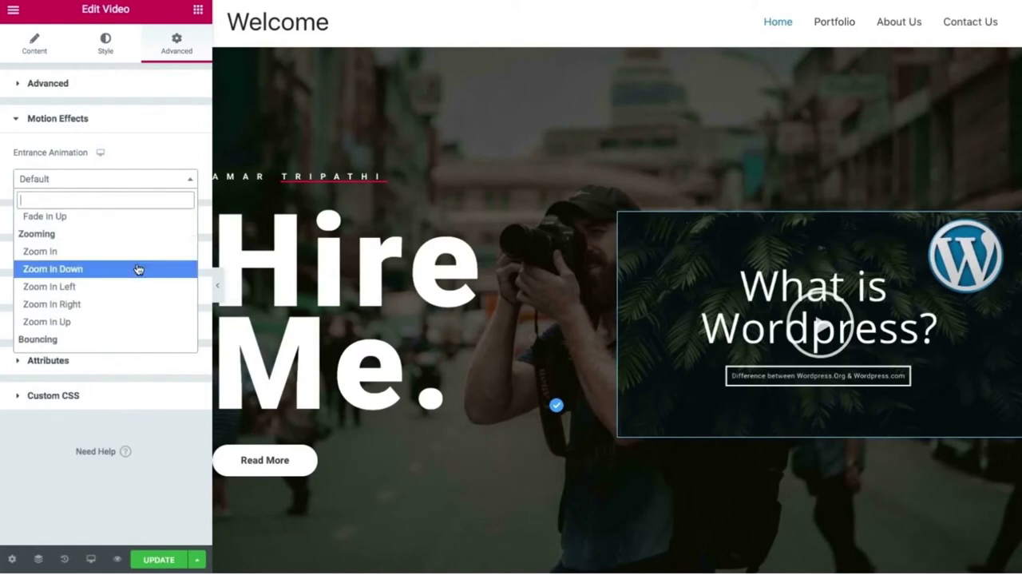
scroll(138, 269, "down", 5)
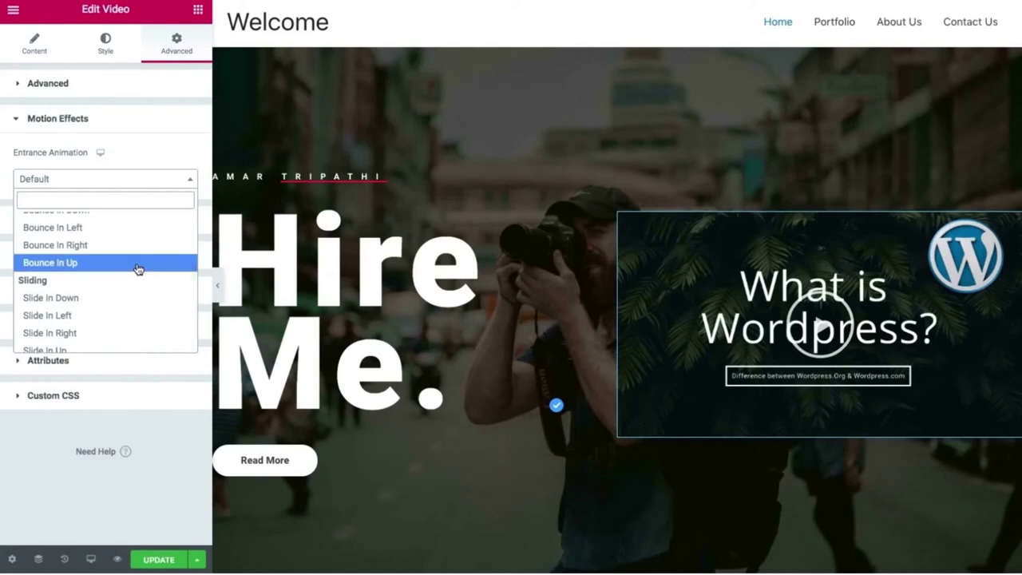
scroll(138, 269, "down", 1)
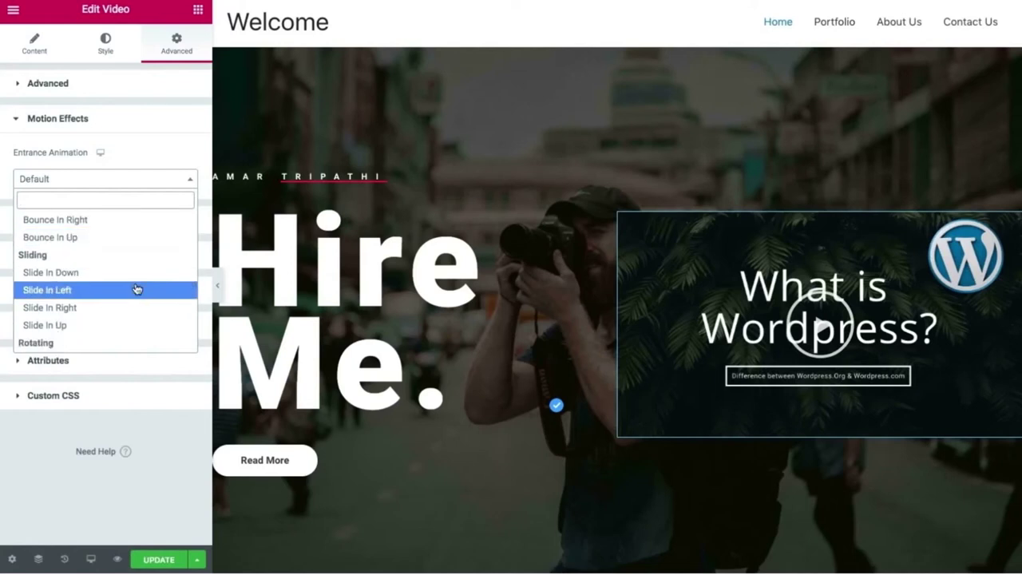
left_click(137, 289)
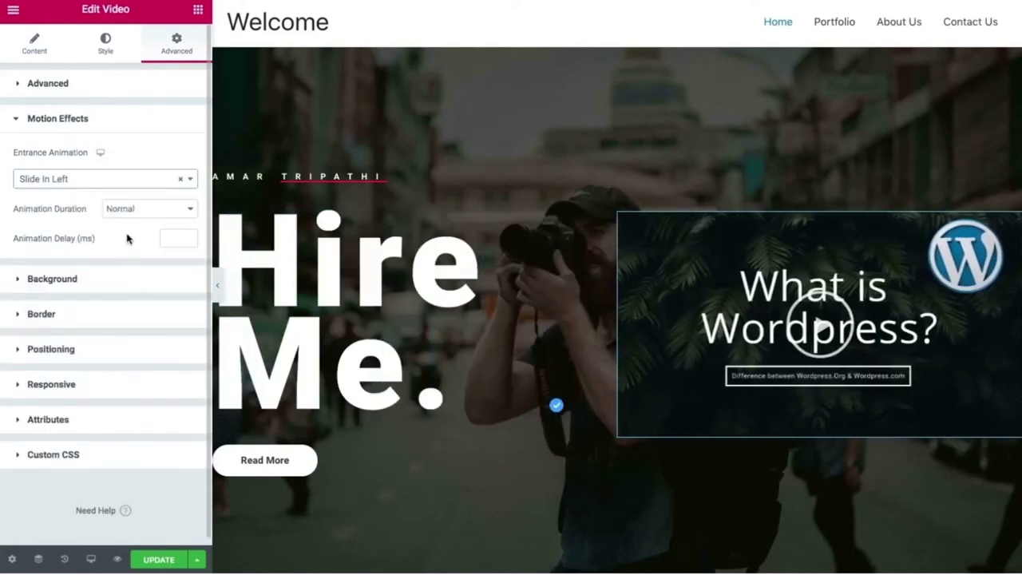
left_click(183, 180)
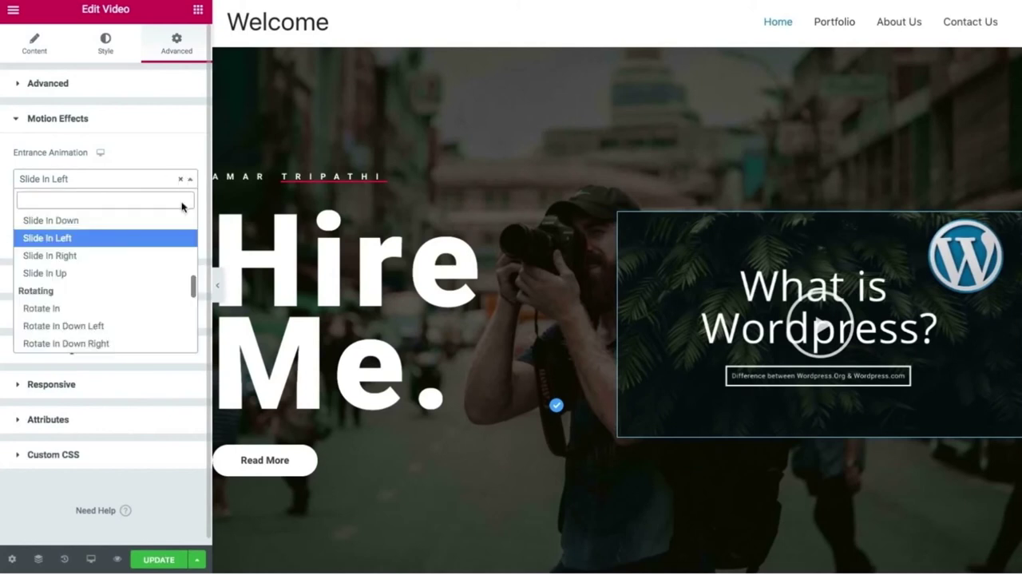
left_click(136, 255)
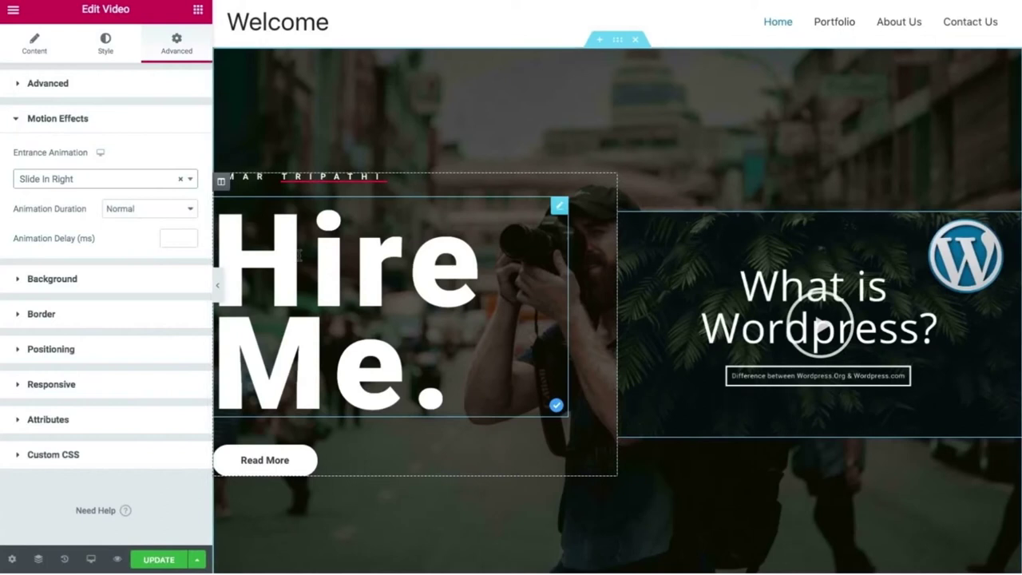
Give the Hire Me. heading a Slide In Left entrance animation under Advanced > Motion Effects.
left_click(559, 206)
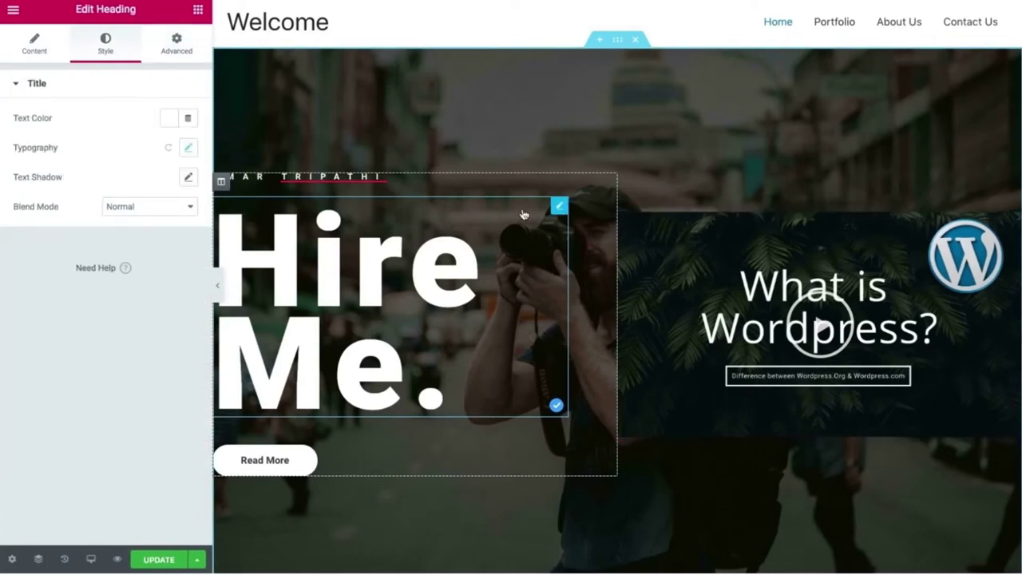
left_click(170, 52)
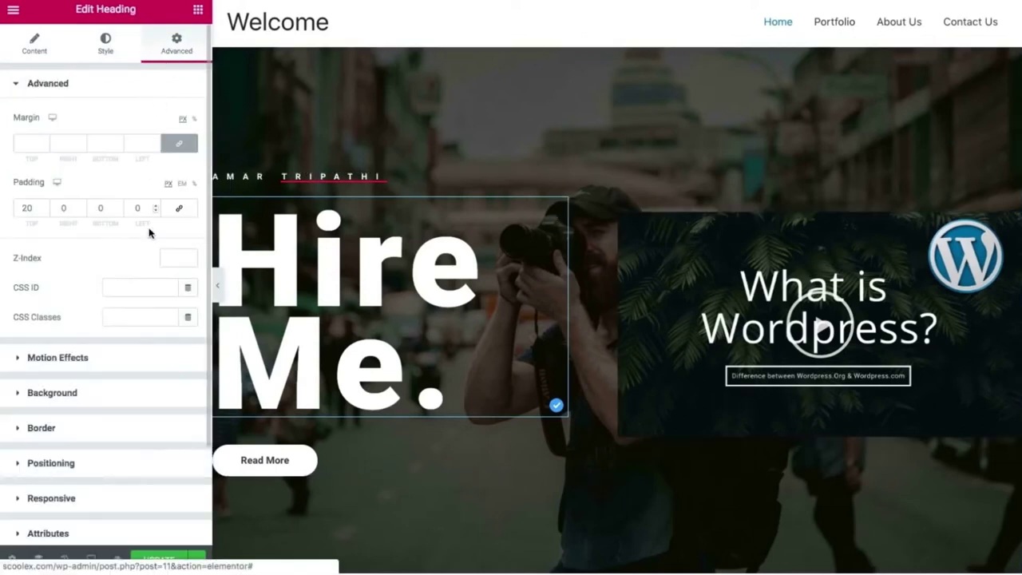
left_click(132, 358)
left_click(187, 183)
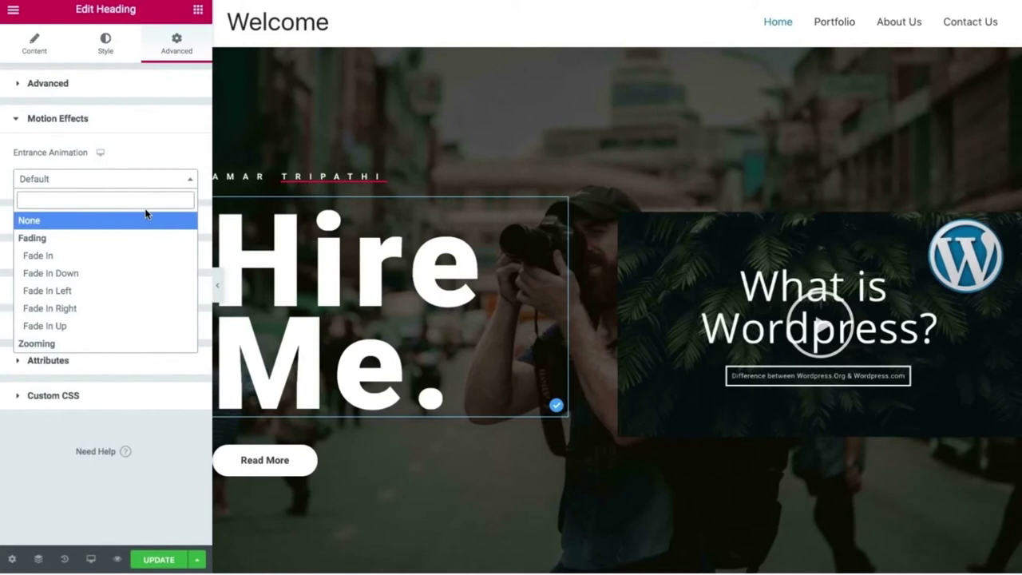
type("slid")
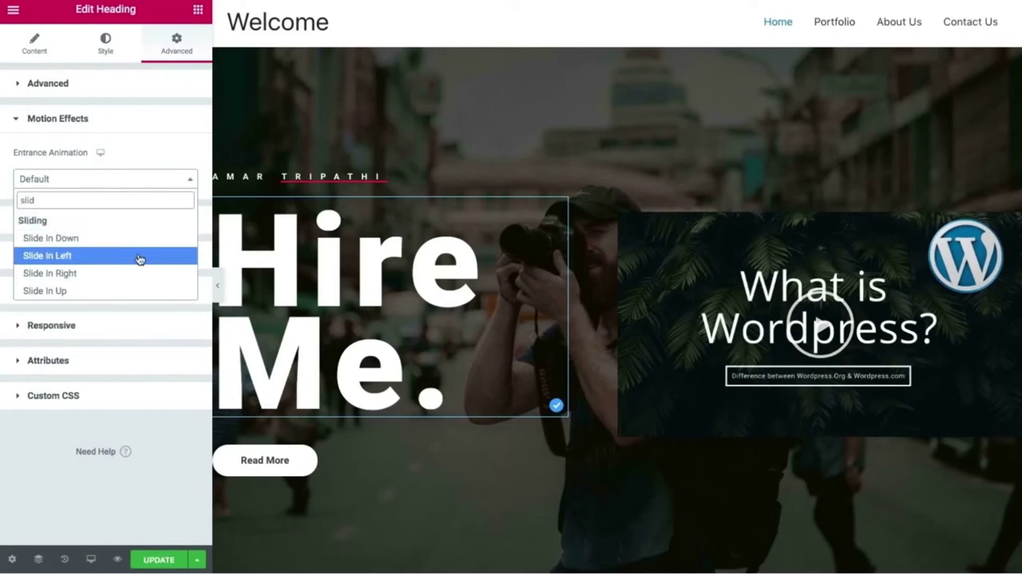
left_click(139, 255)
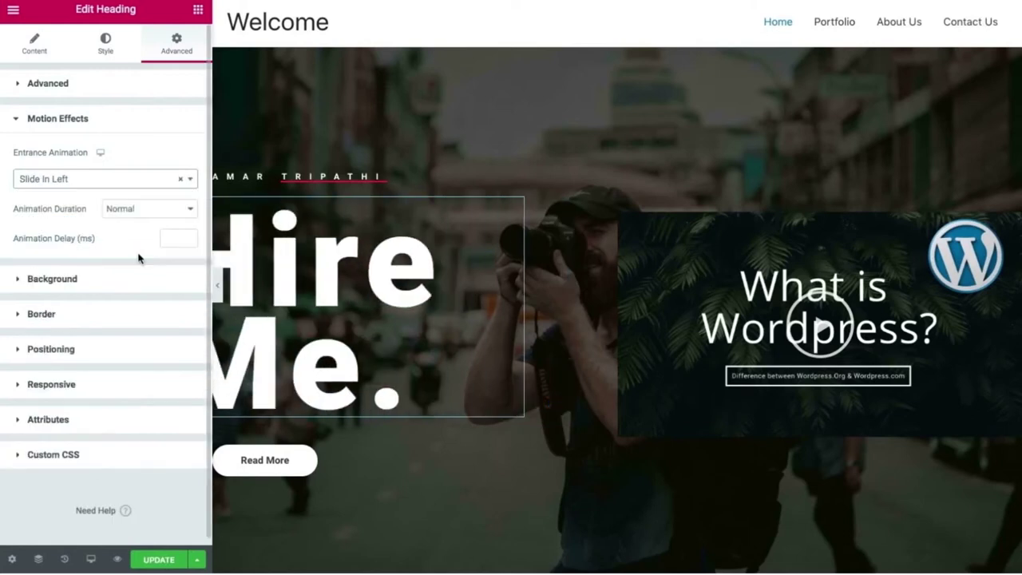
Preview the heading's slide-in animation full-width with the editor panel hidden, then restore the panel.
left_click(222, 284)
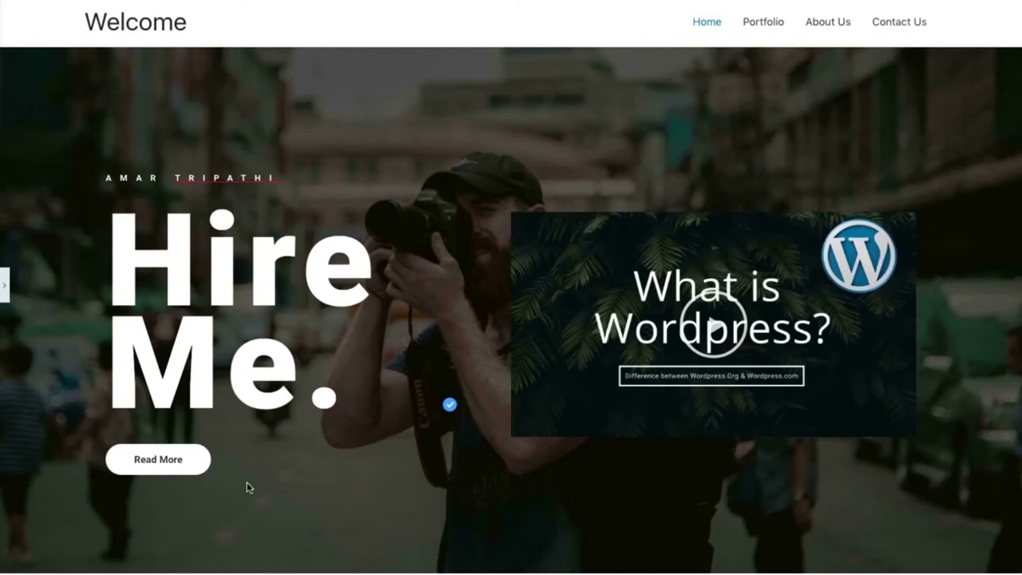
scroll(59, 404, "down", 10)
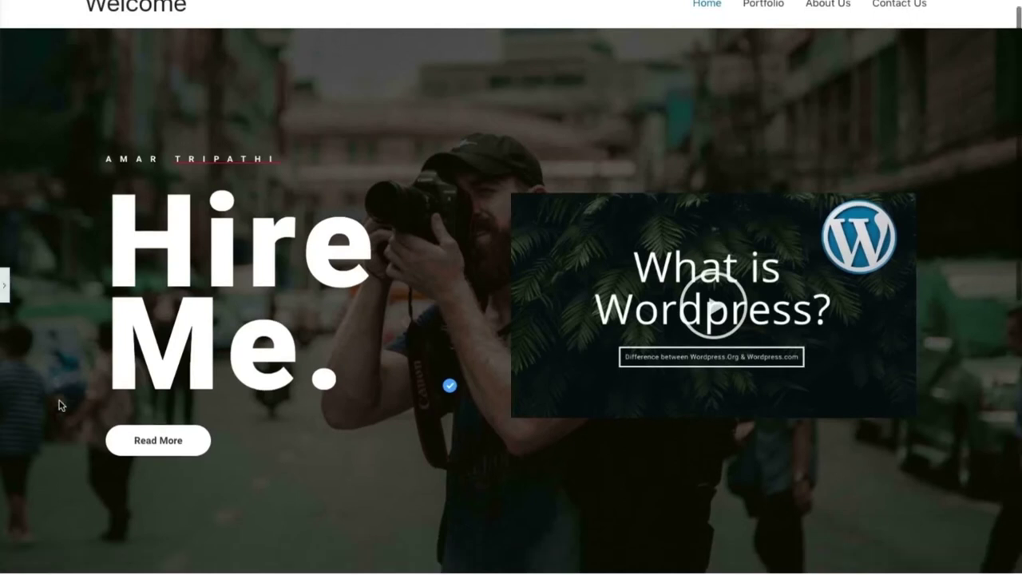
scroll(60, 404, "up", 10)
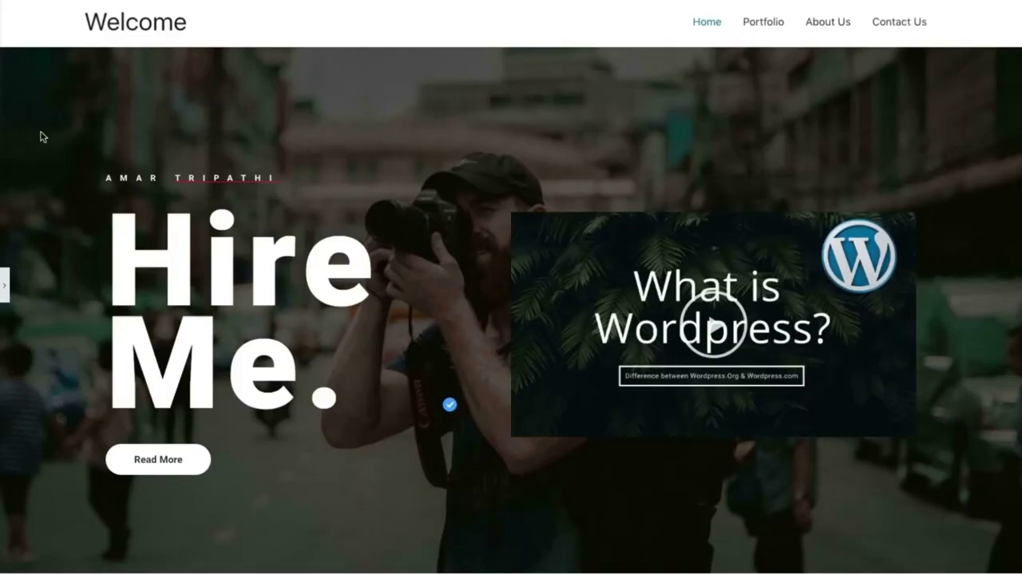
left_click(4, 288)
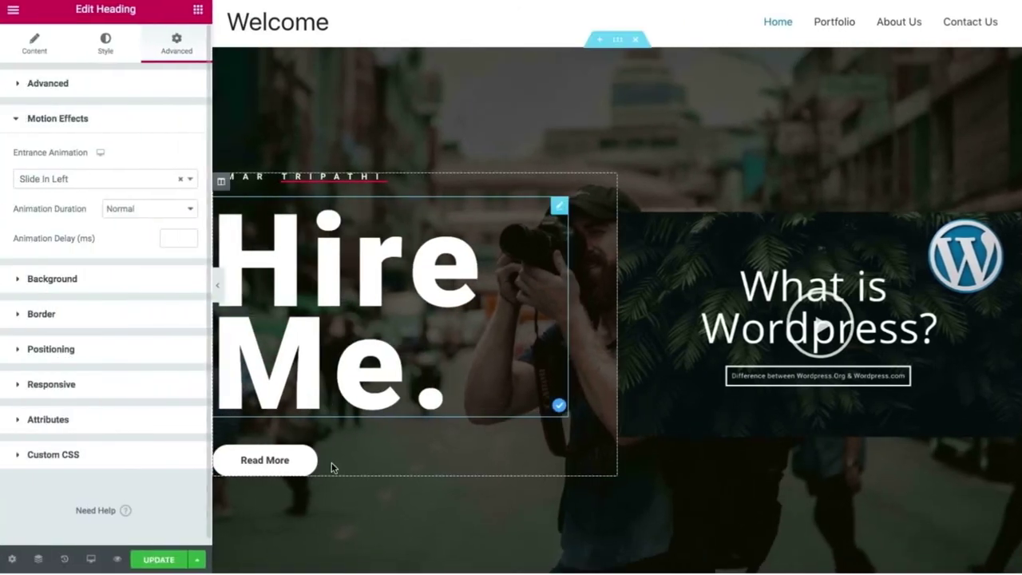
Give the Read More button a Slide In Left entrance animation and save the page with UPDATE.
left_click(356, 460)
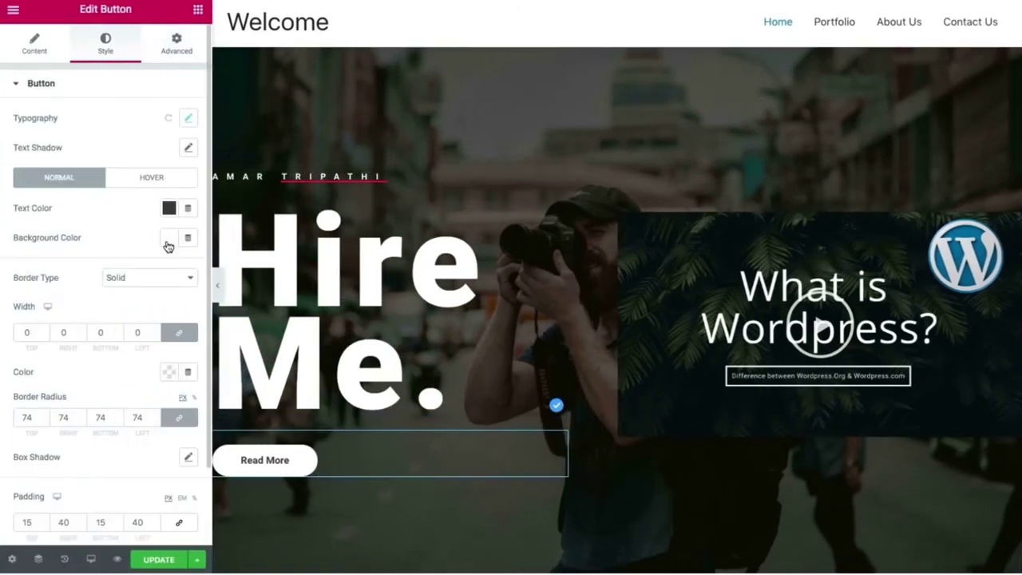
left_click(172, 42)
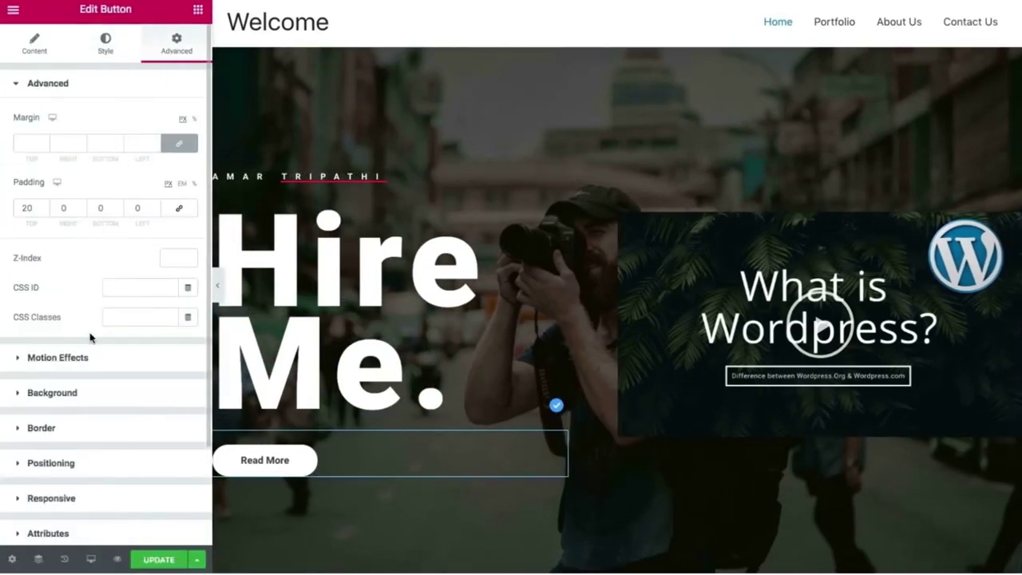
left_click(78, 361)
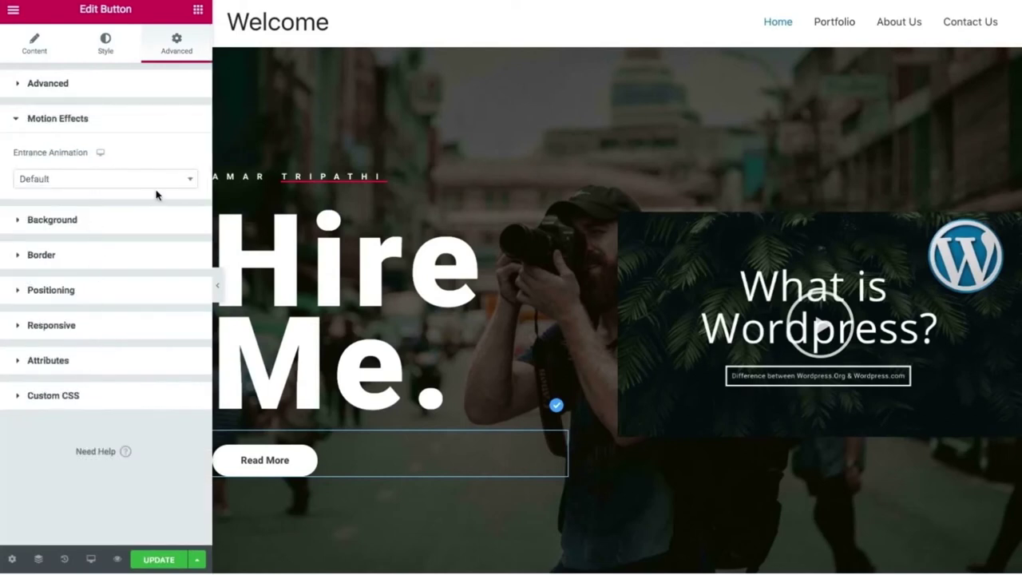
left_click(188, 182)
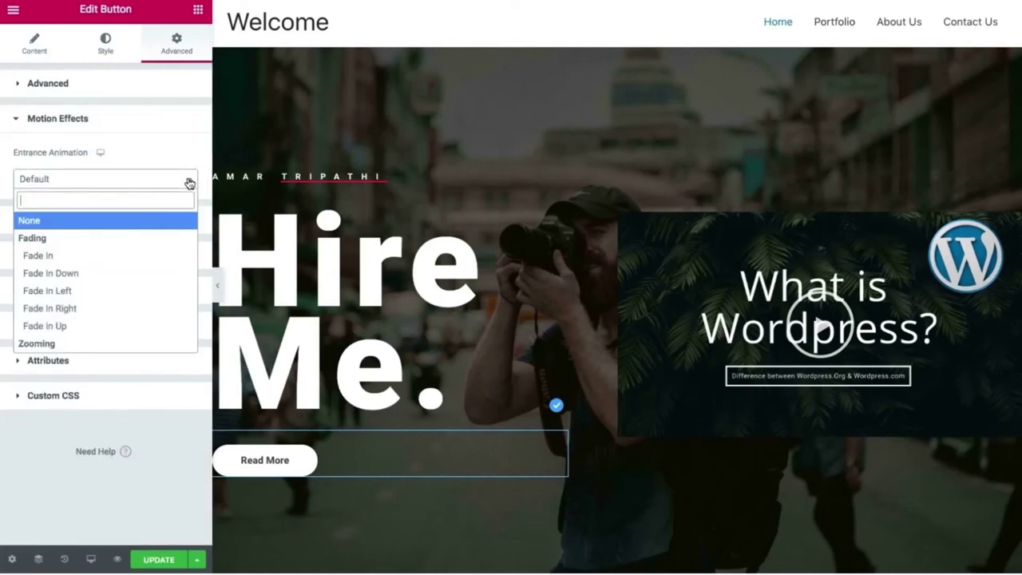
type("slid")
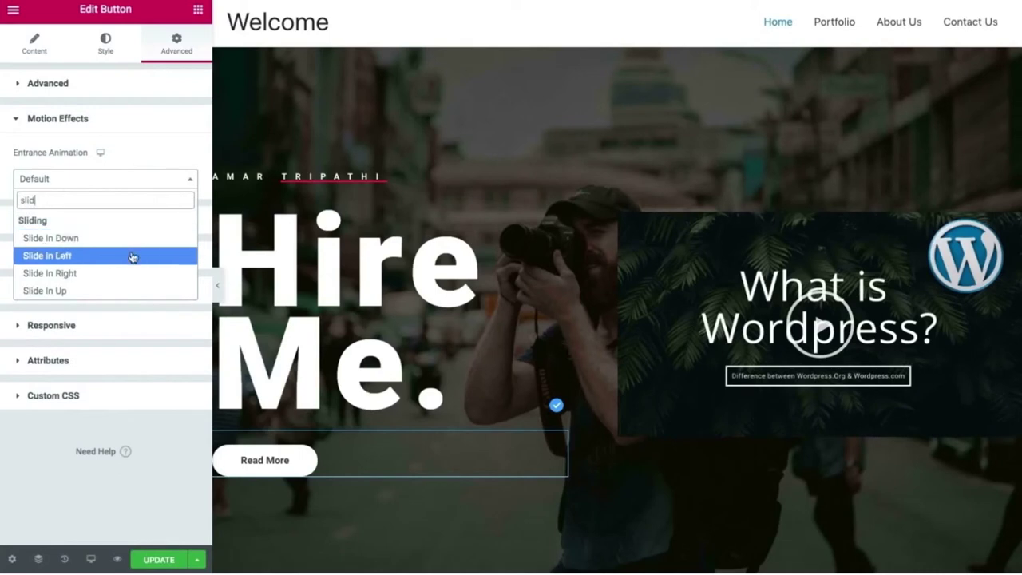
left_click(133, 256)
left_click(159, 559)
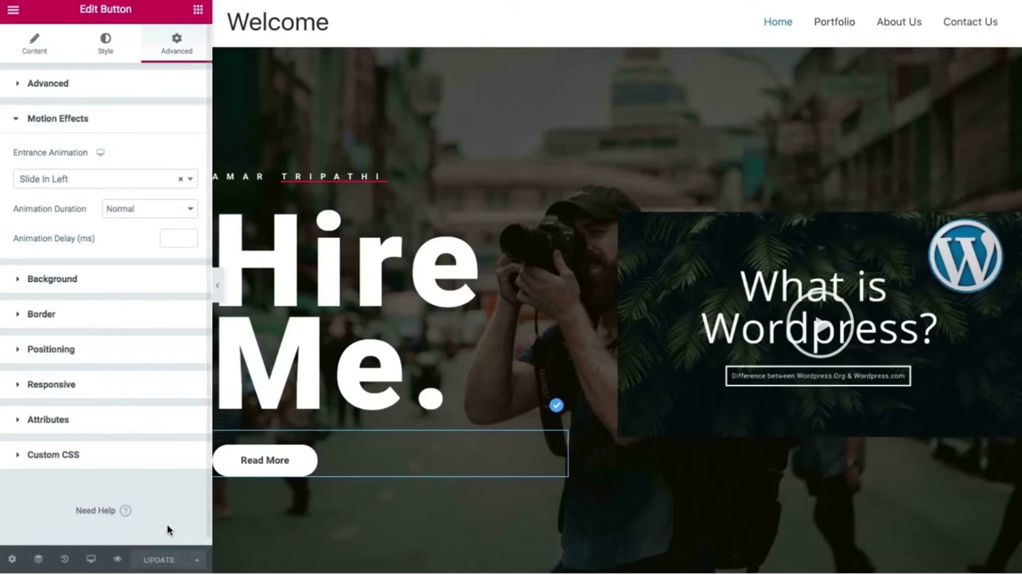
left_click(217, 285)
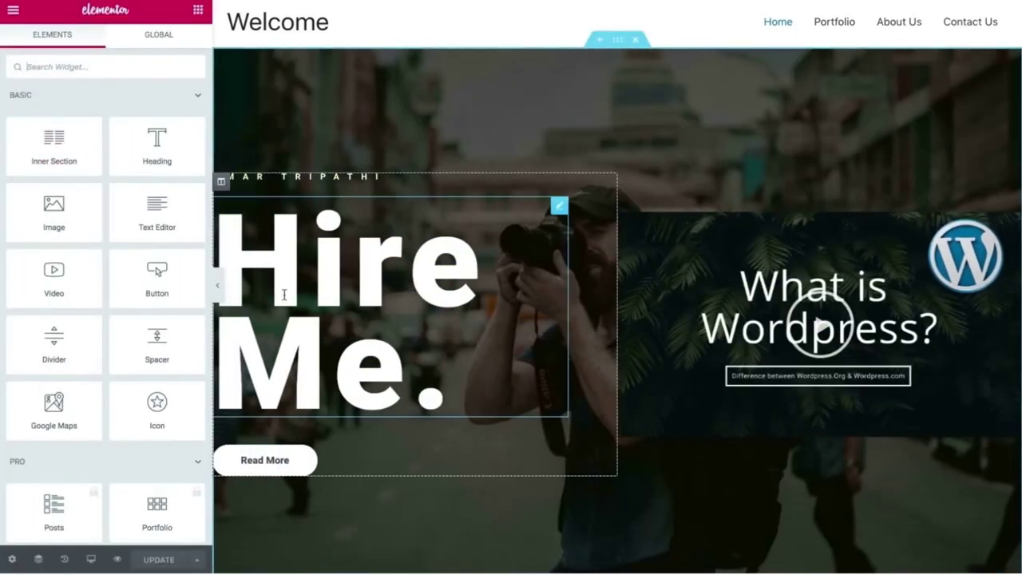
Preview full-width, scroll down to the What people say? testimonials section, then restore the panel.
left_click(217, 292)
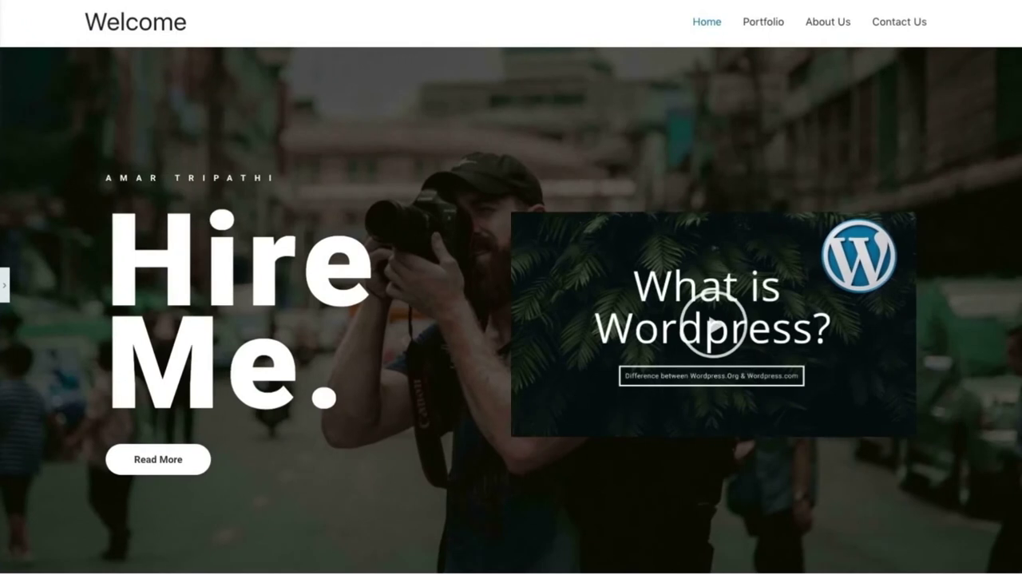
scroll(15, 272, "down", 5)
scroll(14, 271, "up", 5)
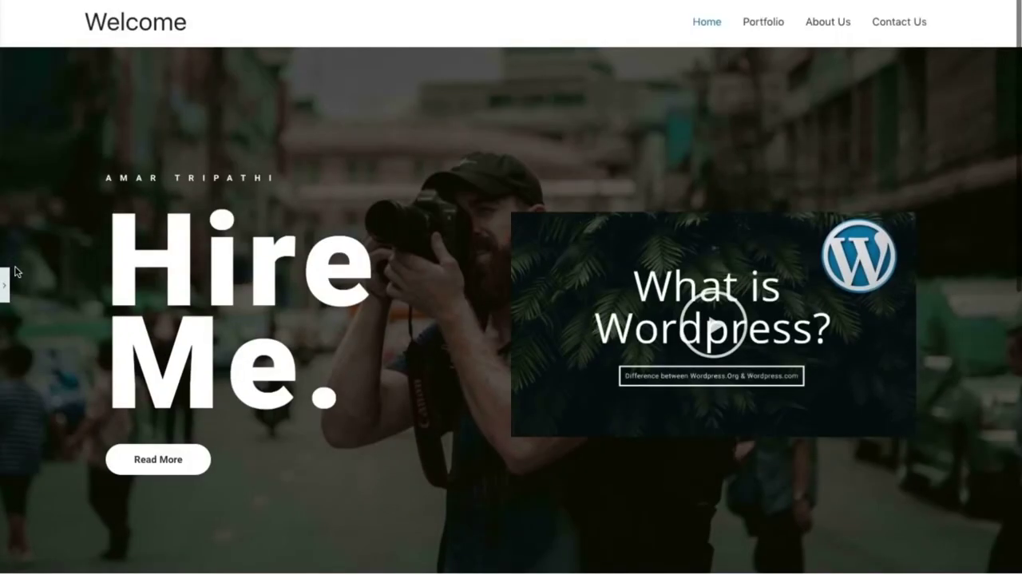
scroll(14, 272, "down", 5)
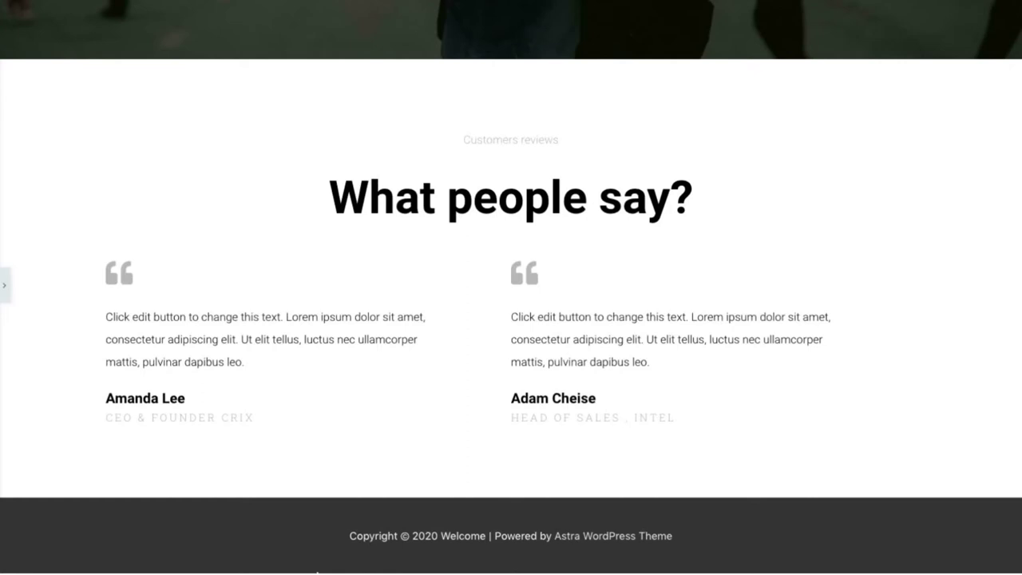
left_click(5, 285)
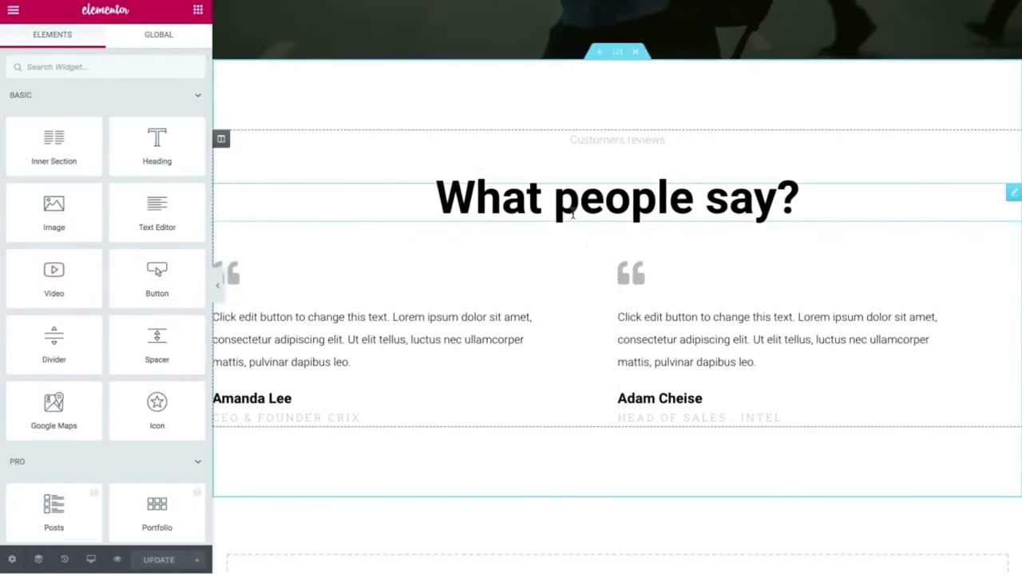
Set the What people say? heading's Motion Effects entrance animation to Zoom In.
left_click(587, 212)
left_click(184, 41)
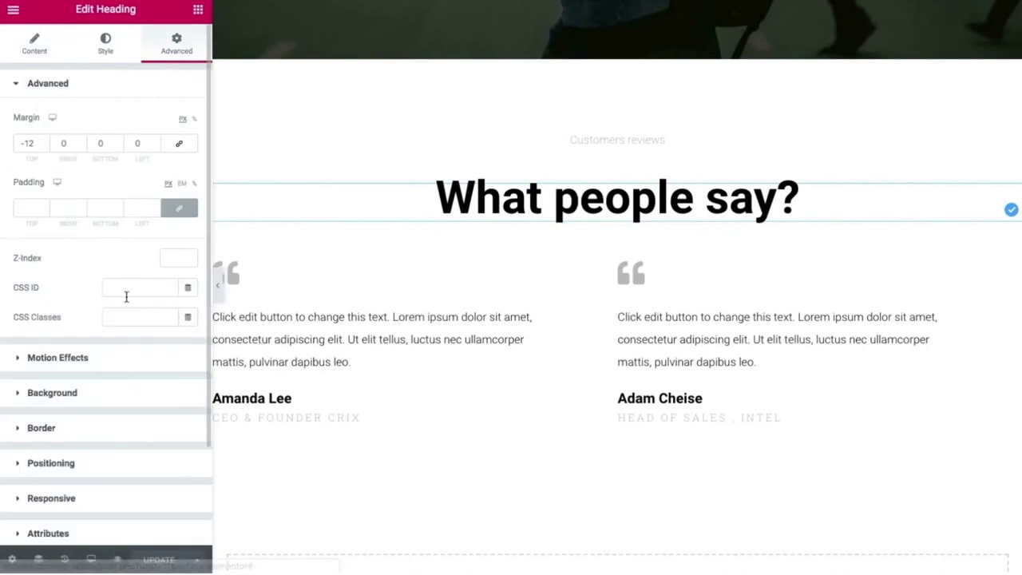
left_click(94, 361)
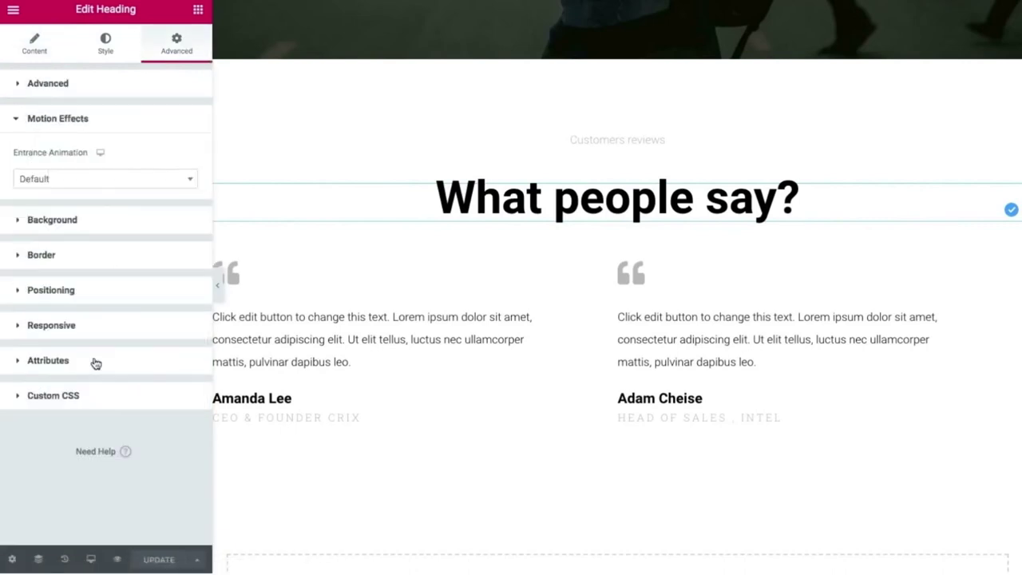
left_click(169, 186)
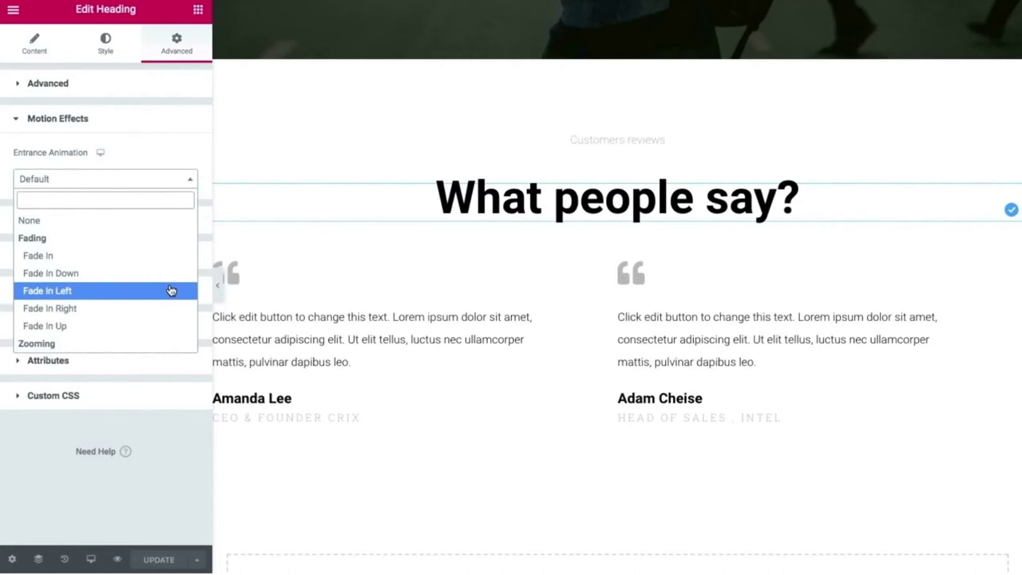
scroll(170, 291, "down", 2)
left_click(168, 291)
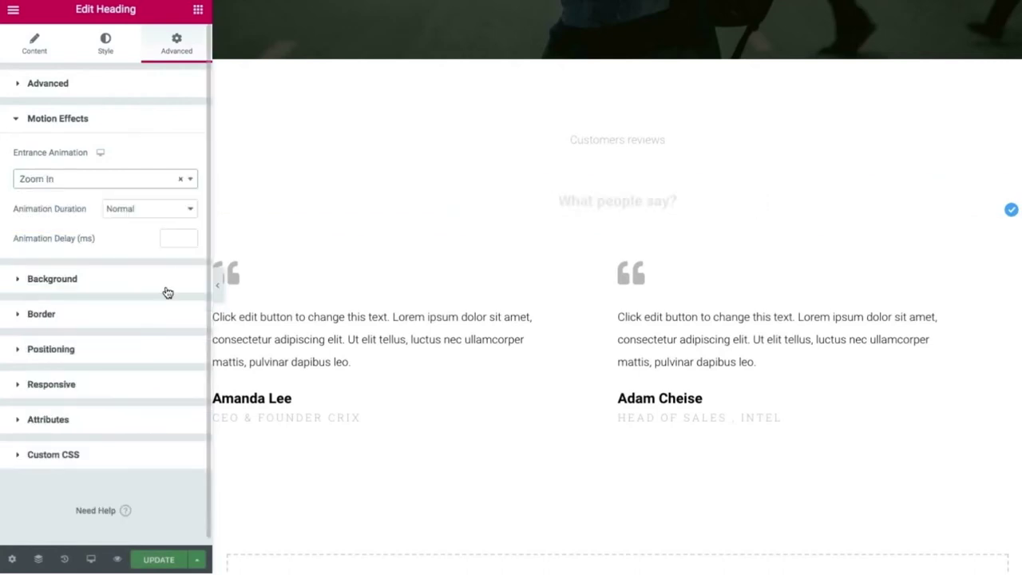
left_click(589, 150)
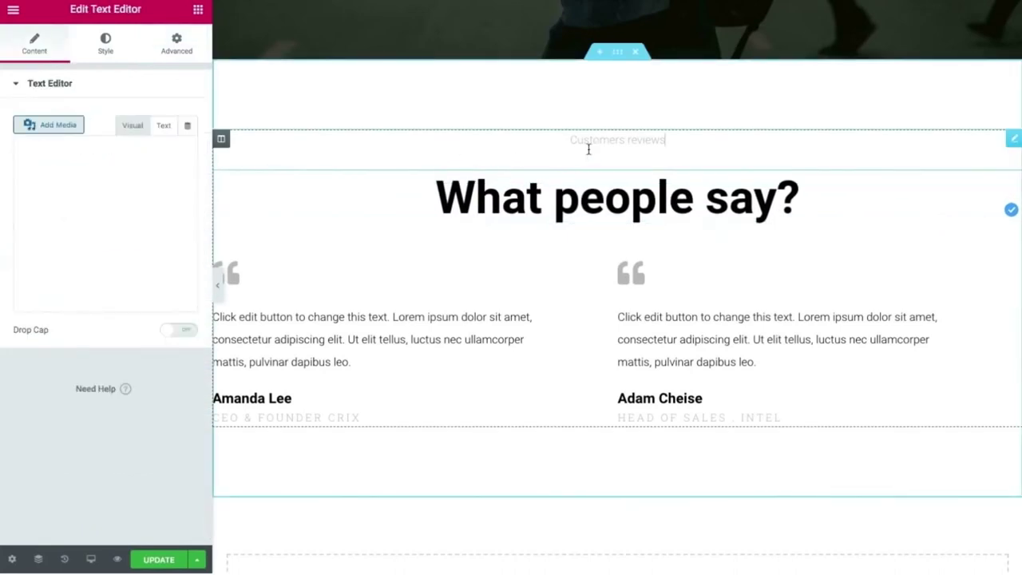
Set the Customers reviews text widget's entrance animation to Zoom In.
left_click(178, 50)
left_click(67, 361)
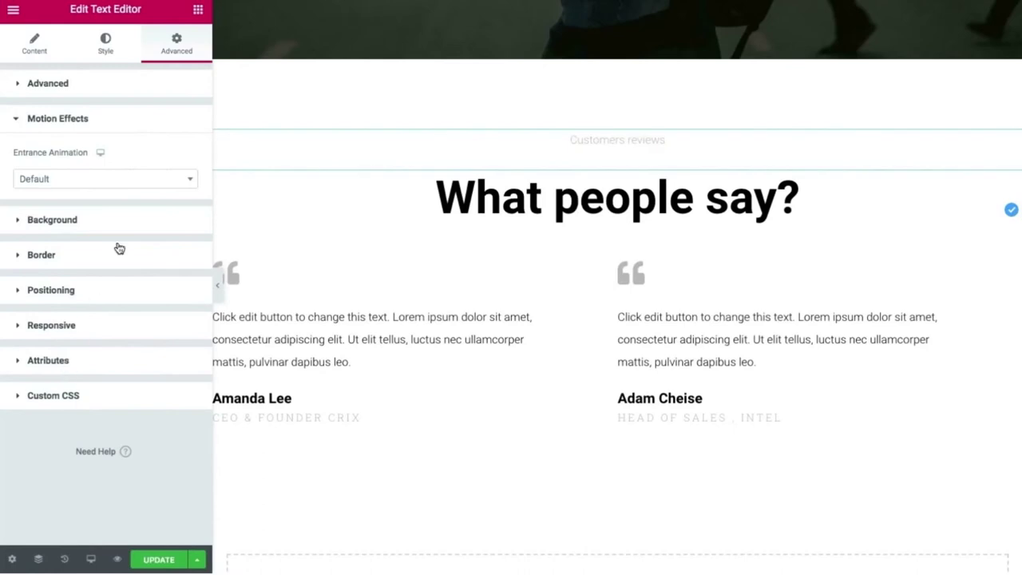
left_click(171, 182)
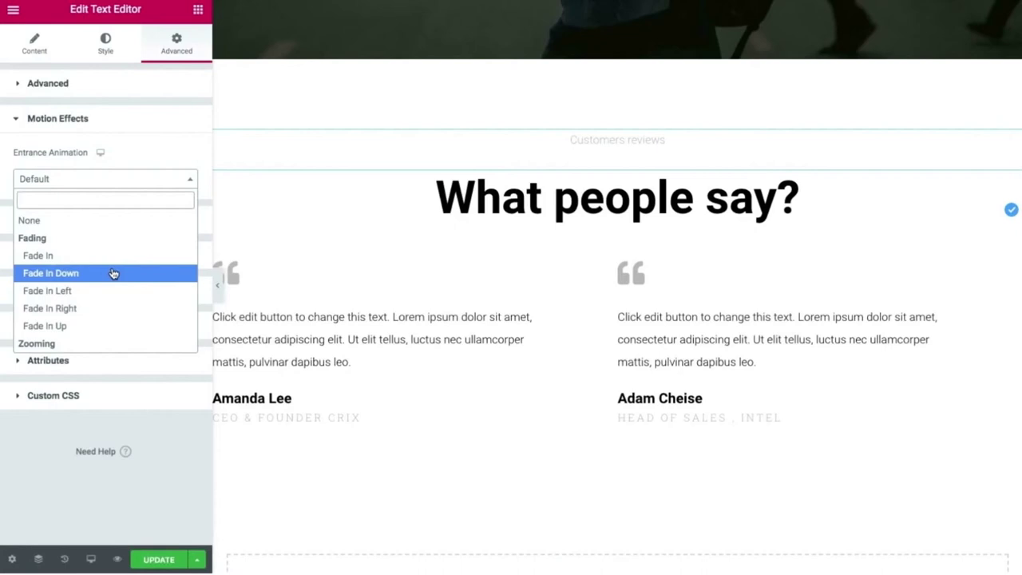
scroll(113, 274, "down", 3)
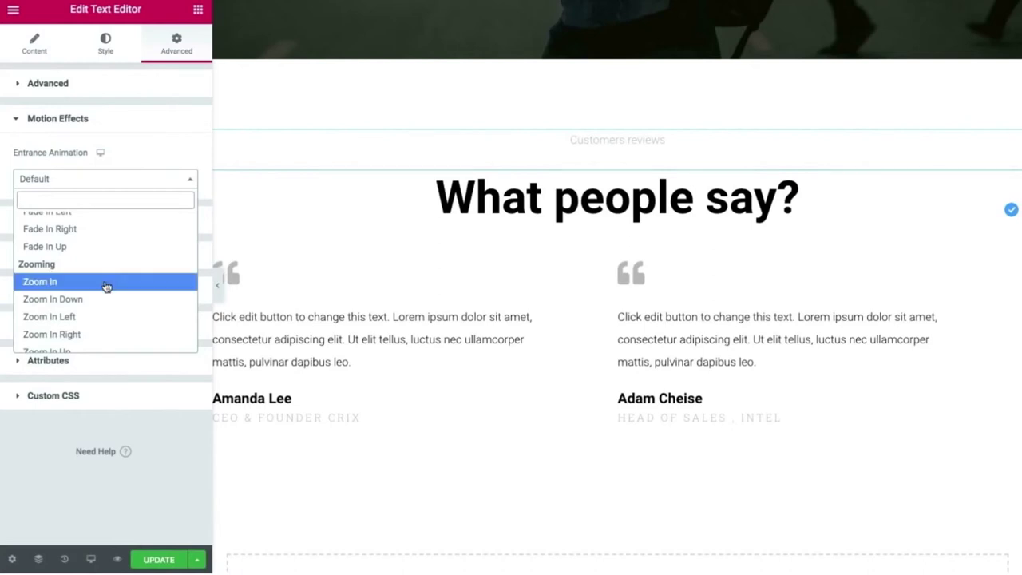
left_click(105, 283)
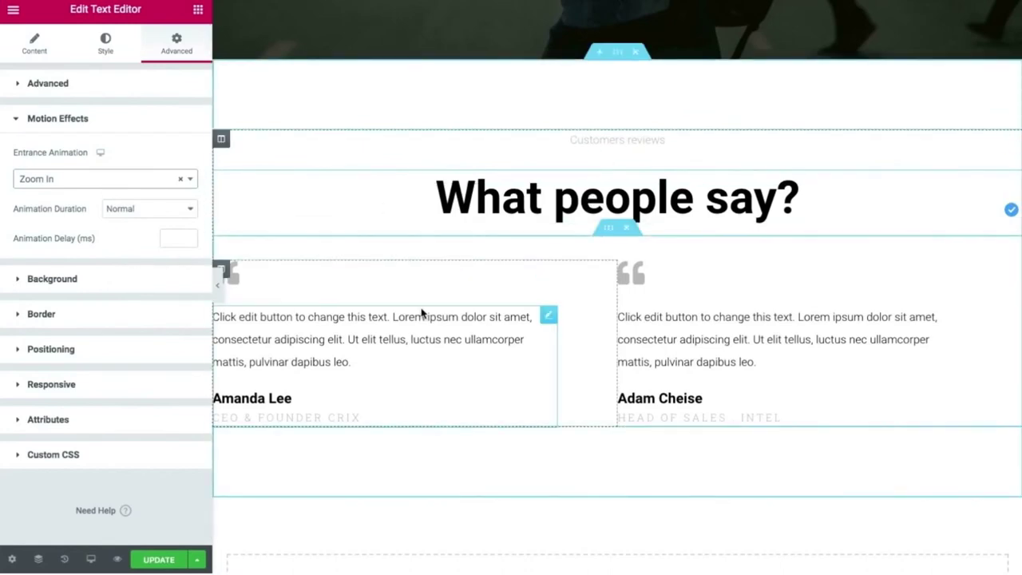
left_click(439, 355)
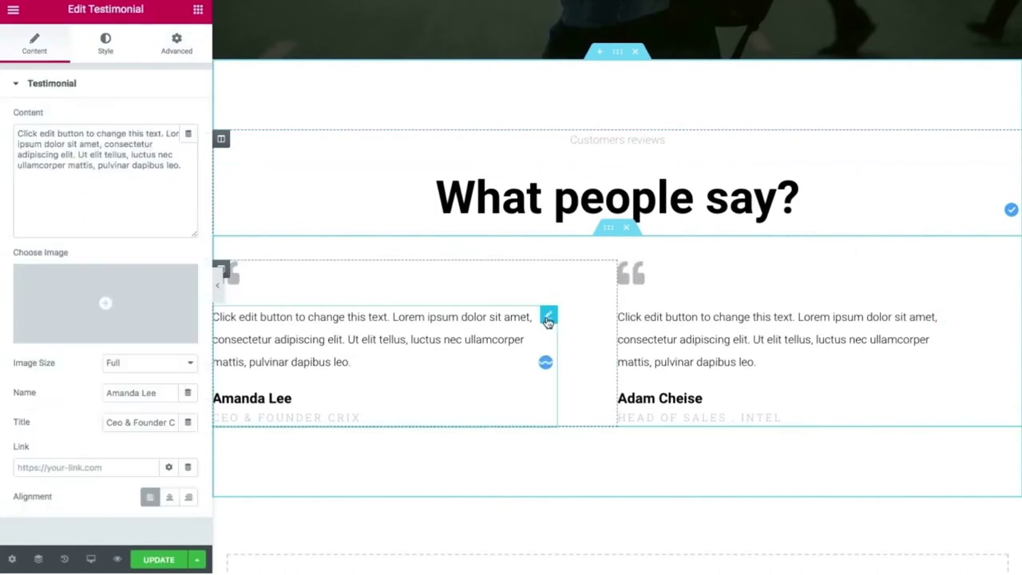
Set the left testimonial's entrance animation to Slide In Left, correcting an accidental Slide In Down.
left_click(162, 49)
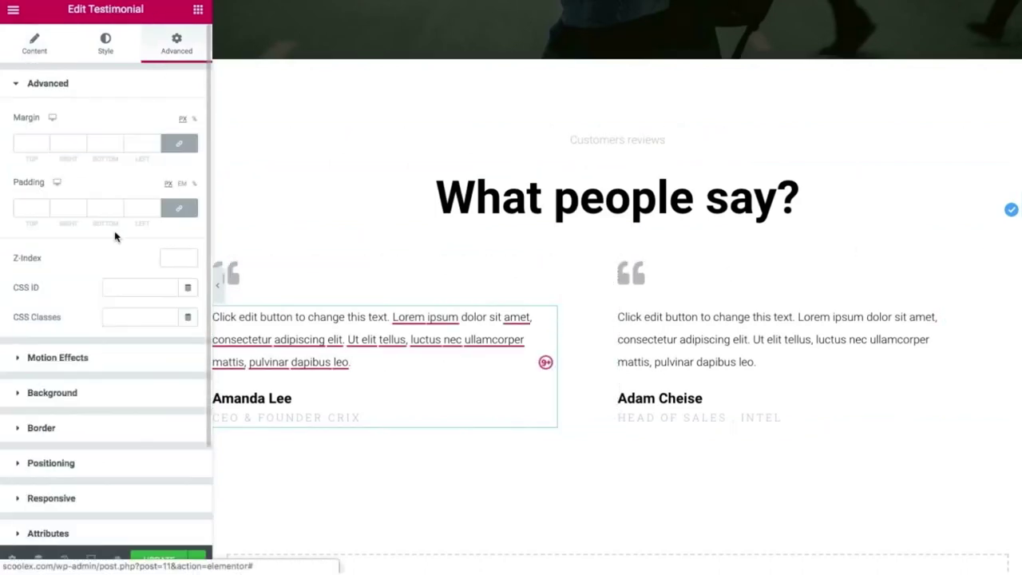
left_click(99, 367)
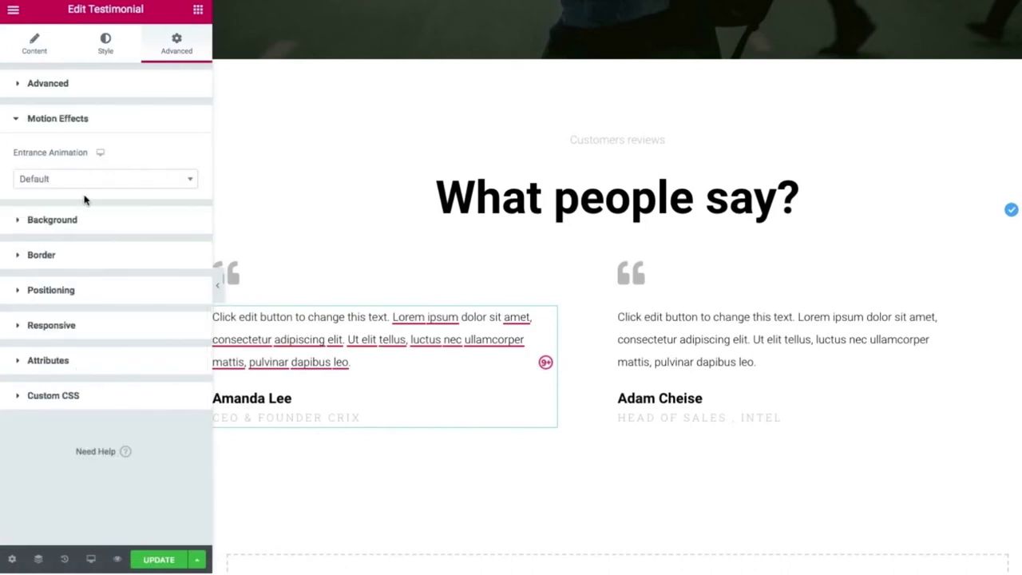
left_click(191, 182)
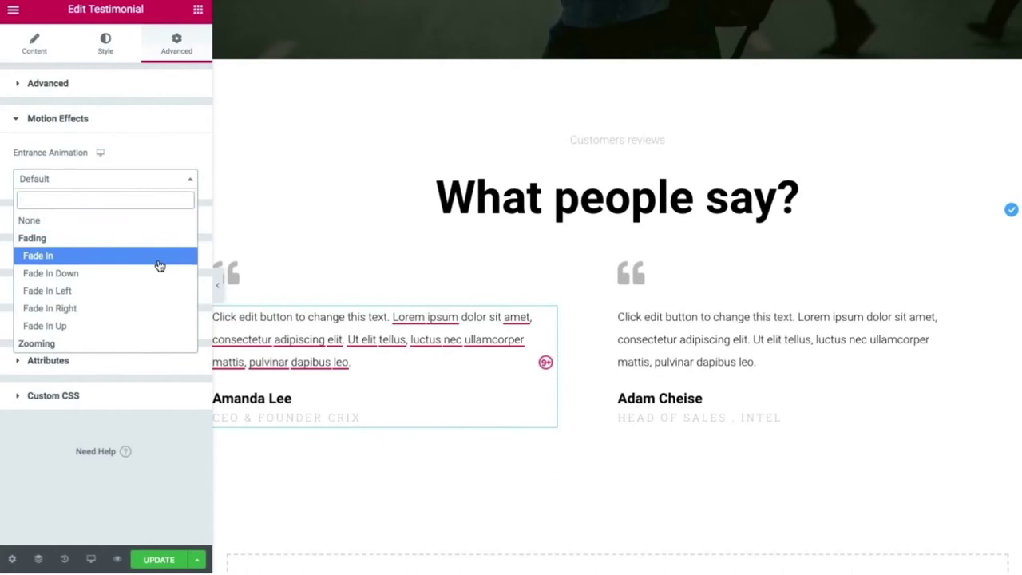
type("sli")
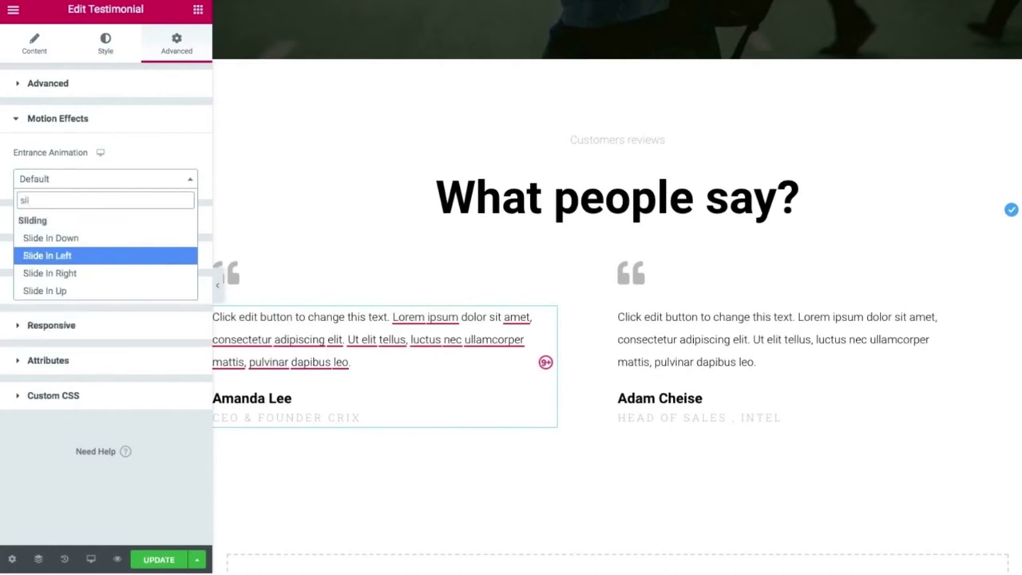
left_click(50, 238)
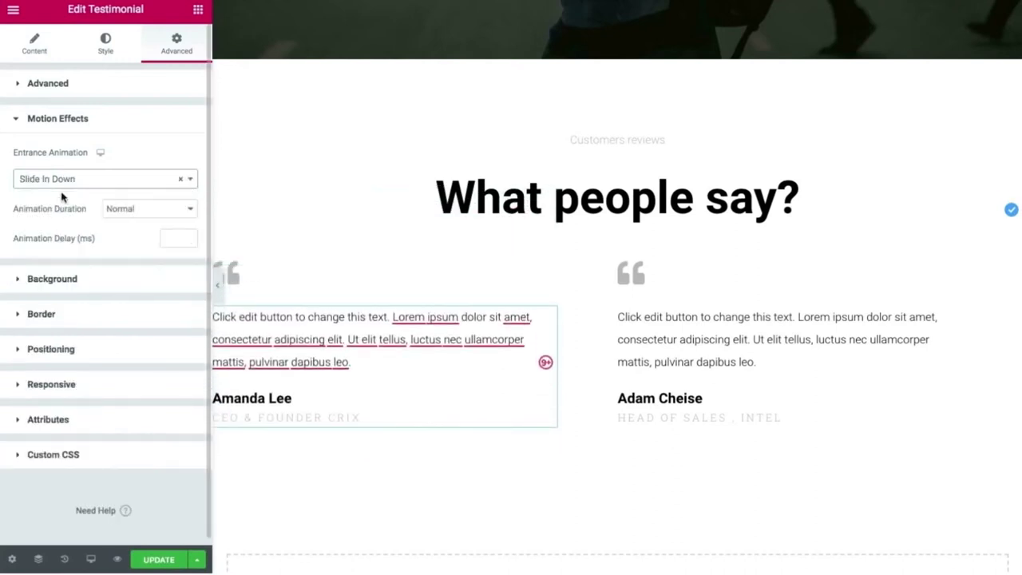
left_click(84, 181)
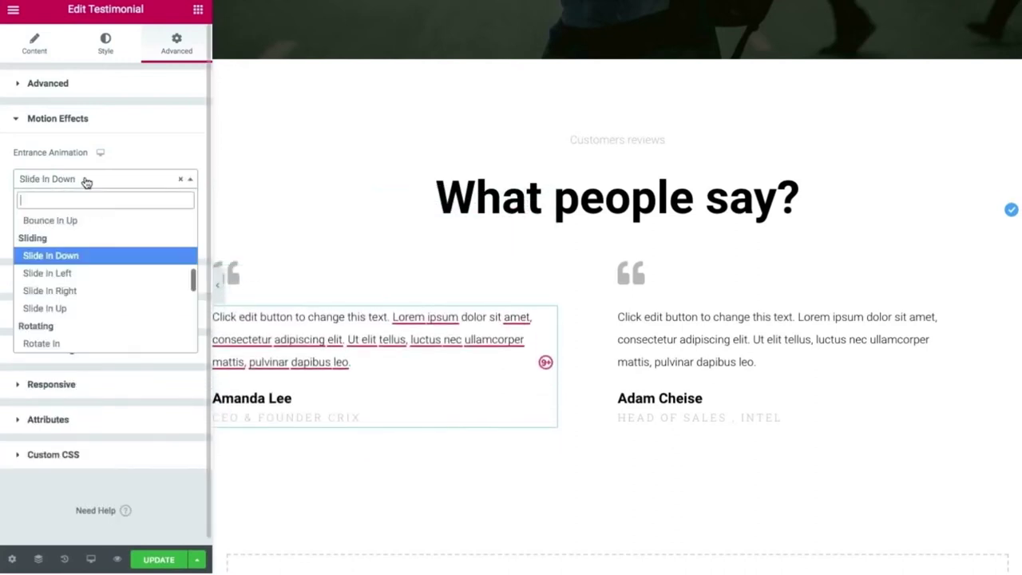
left_click(68, 273)
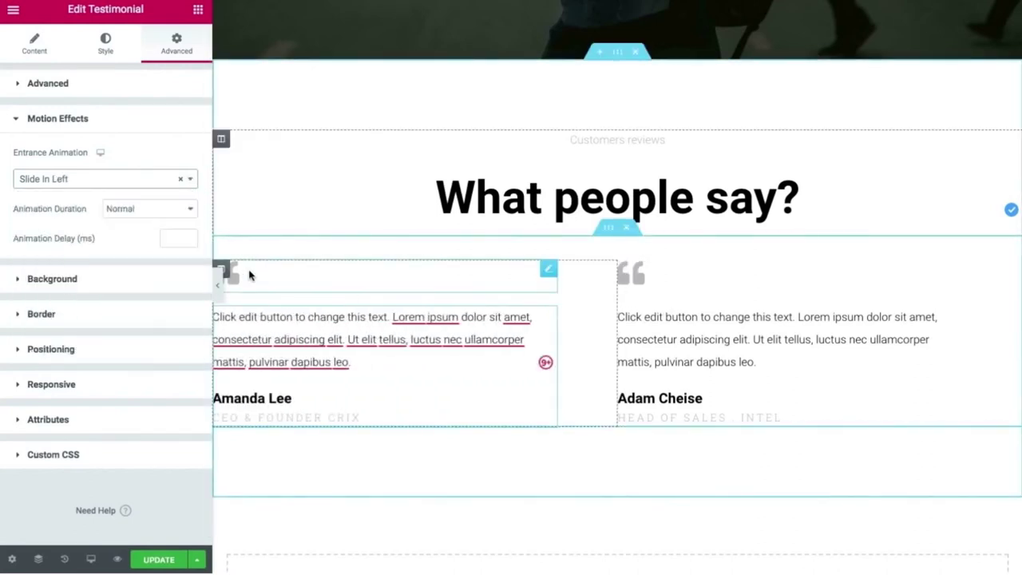
Give the left testimonial's quote icon a Slide In Left entrance animation.
left_click(249, 276)
left_click(169, 48)
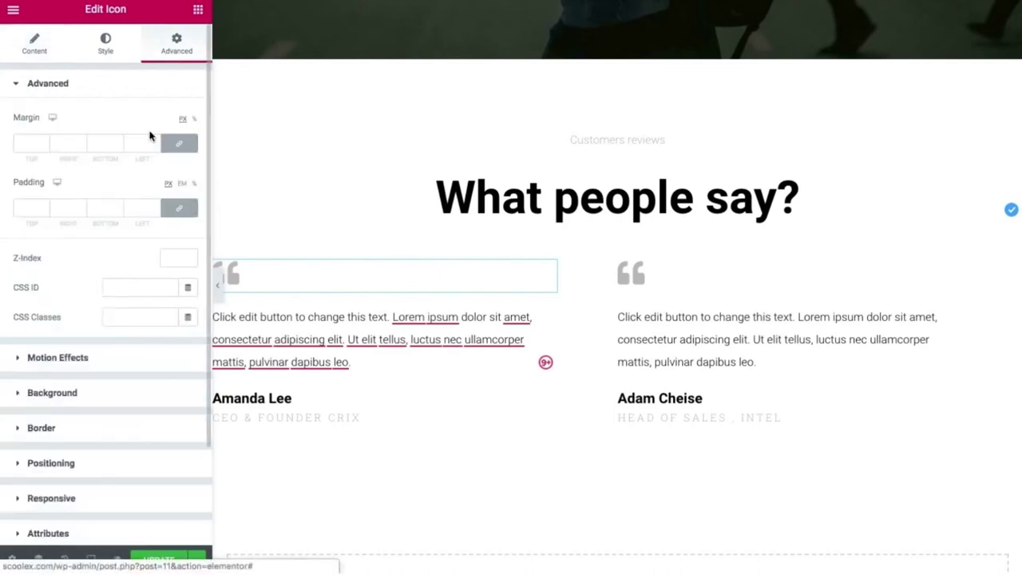
left_click(136, 361)
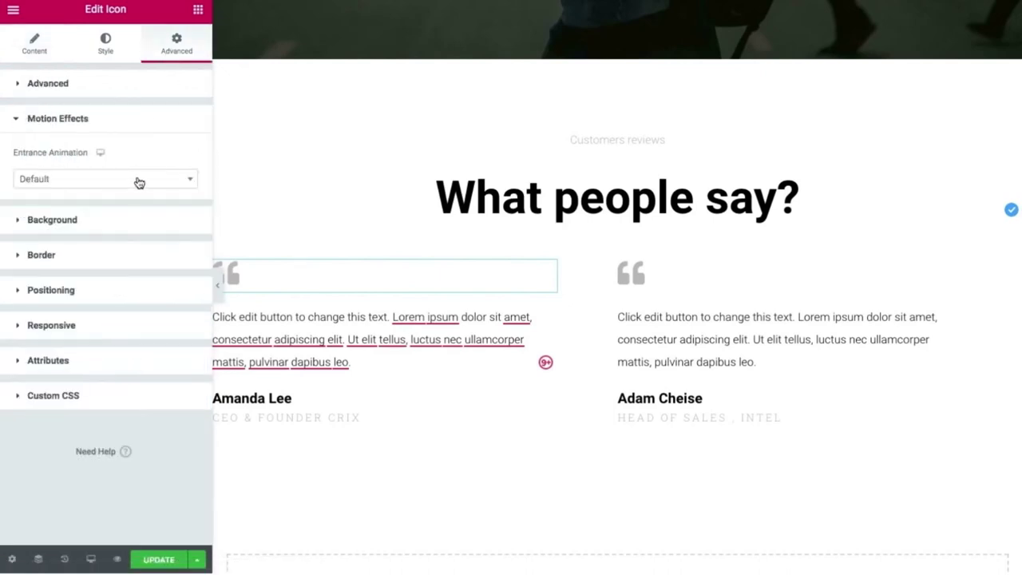
left_click(163, 182)
type("slid")
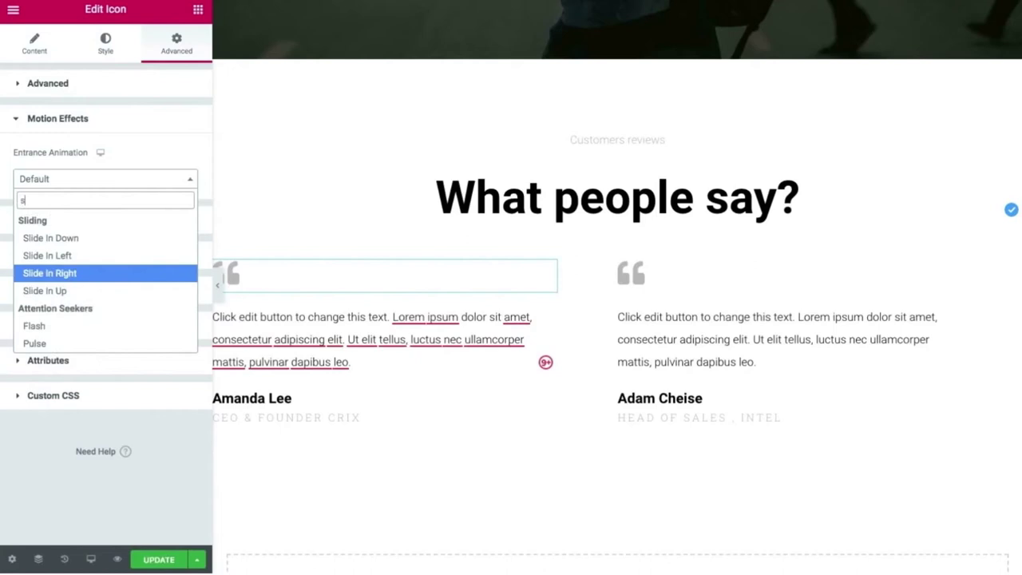
left_click(94, 256)
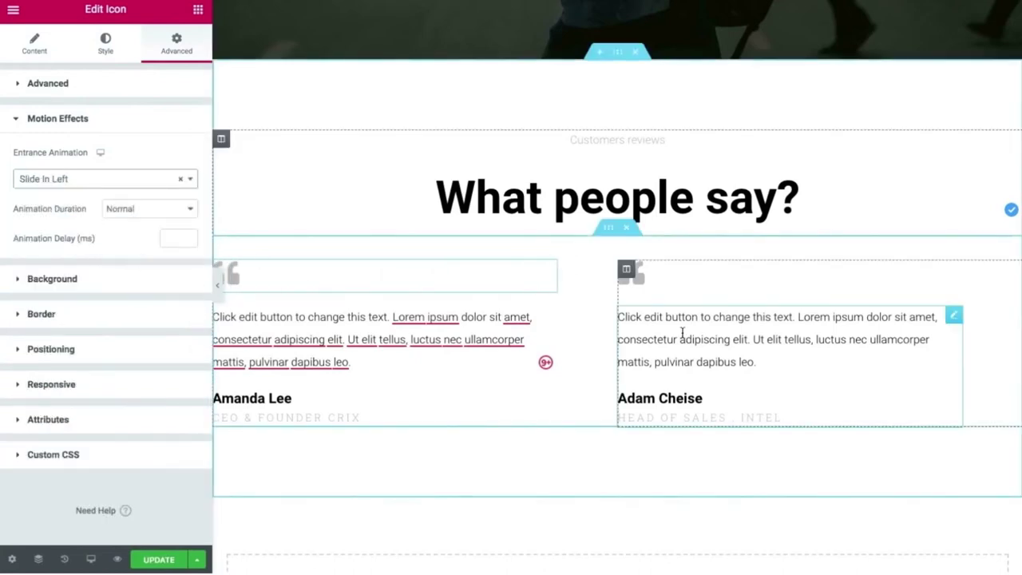
left_click(681, 331)
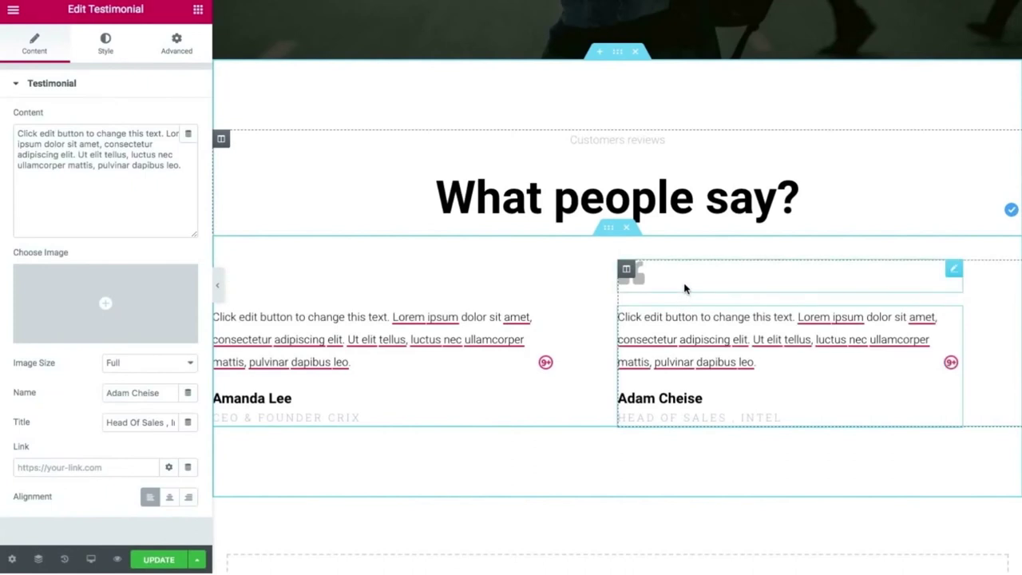
Set the right testimonial's entrance animation to Slide In Right, replacing an initial Slide In Left.
left_click(176, 42)
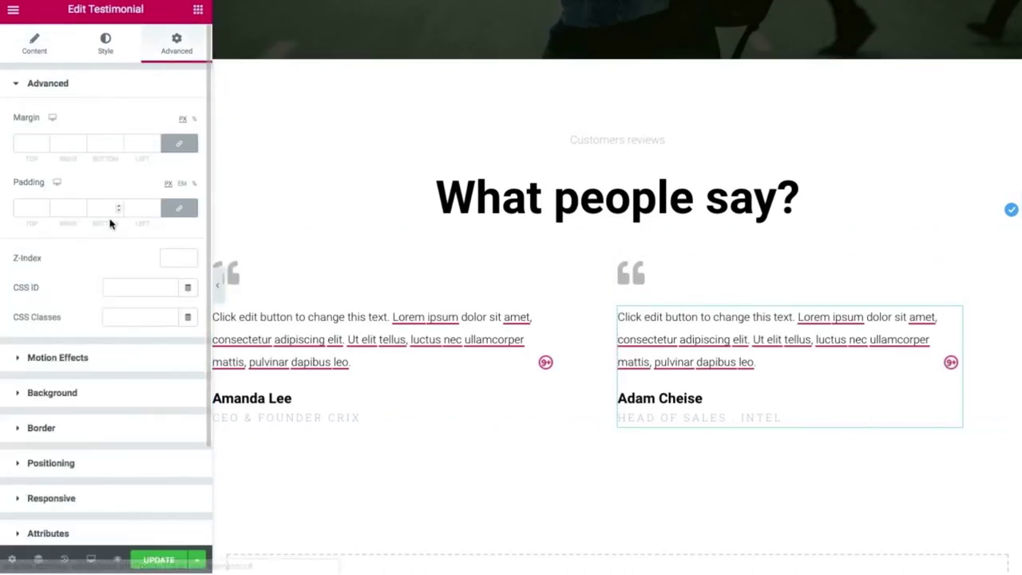
left_click(58, 361)
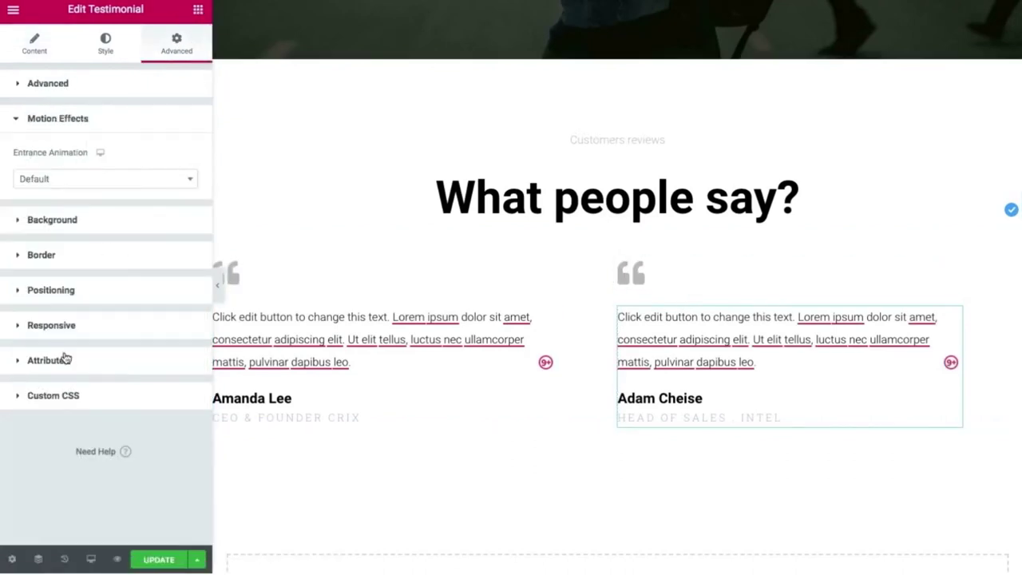
left_click(115, 182)
type("sli")
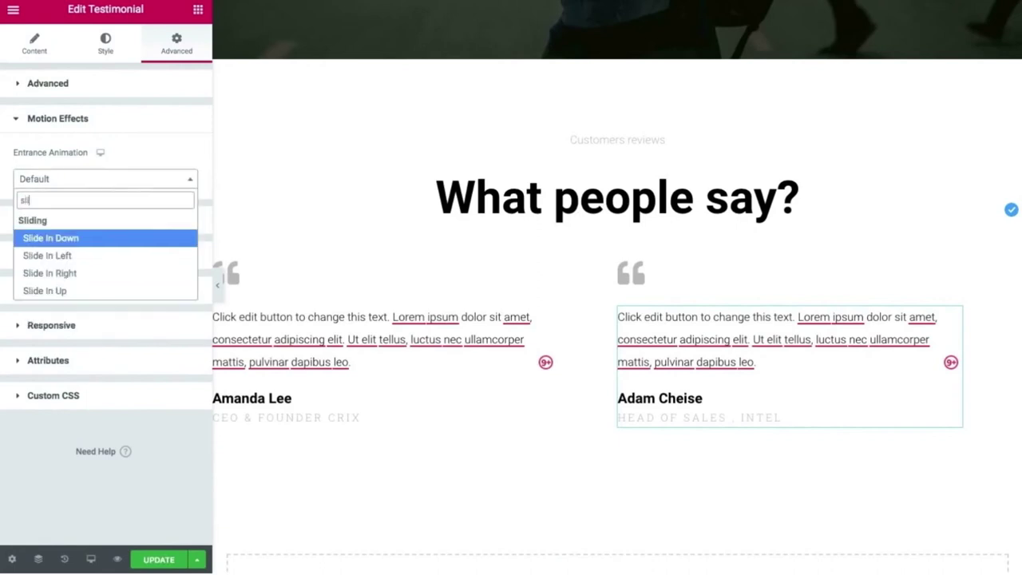
type("de")
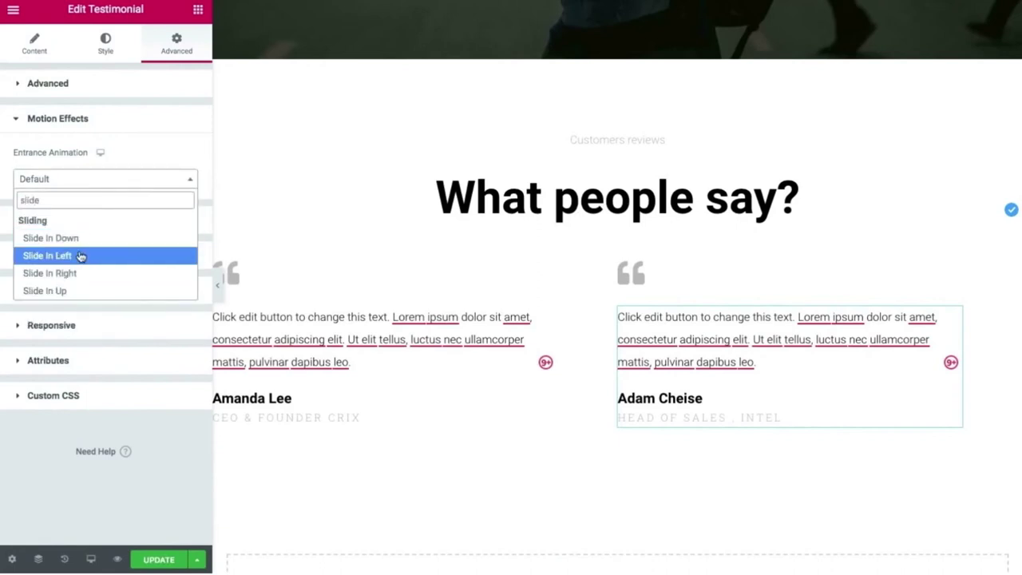
left_click(80, 255)
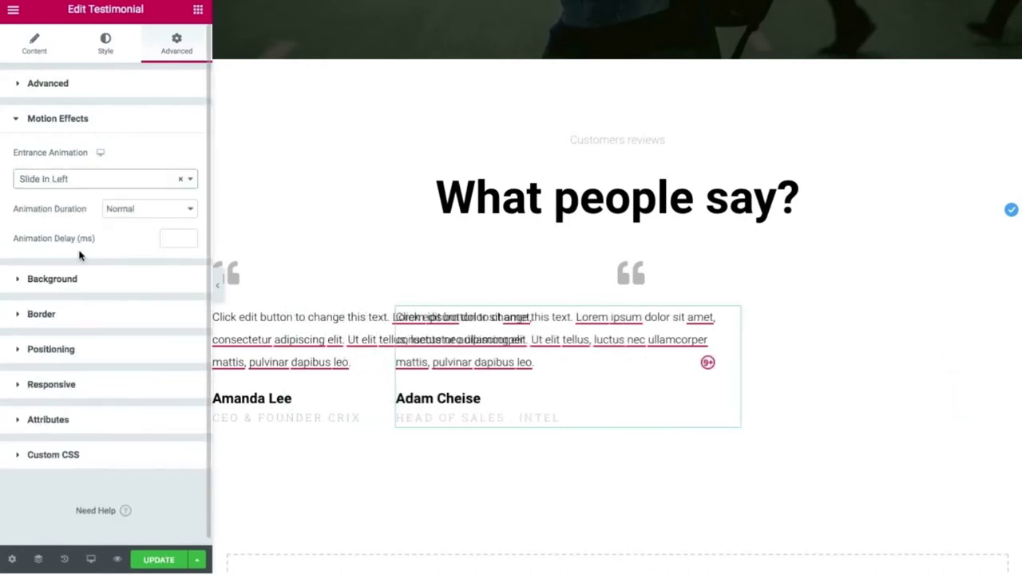
left_click(181, 179)
type("slid")
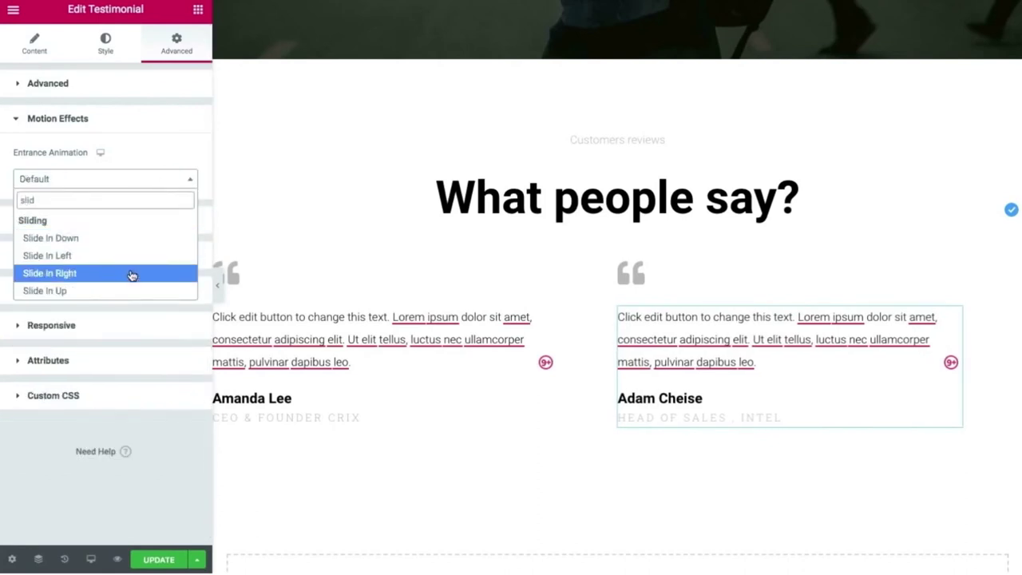
left_click(131, 273)
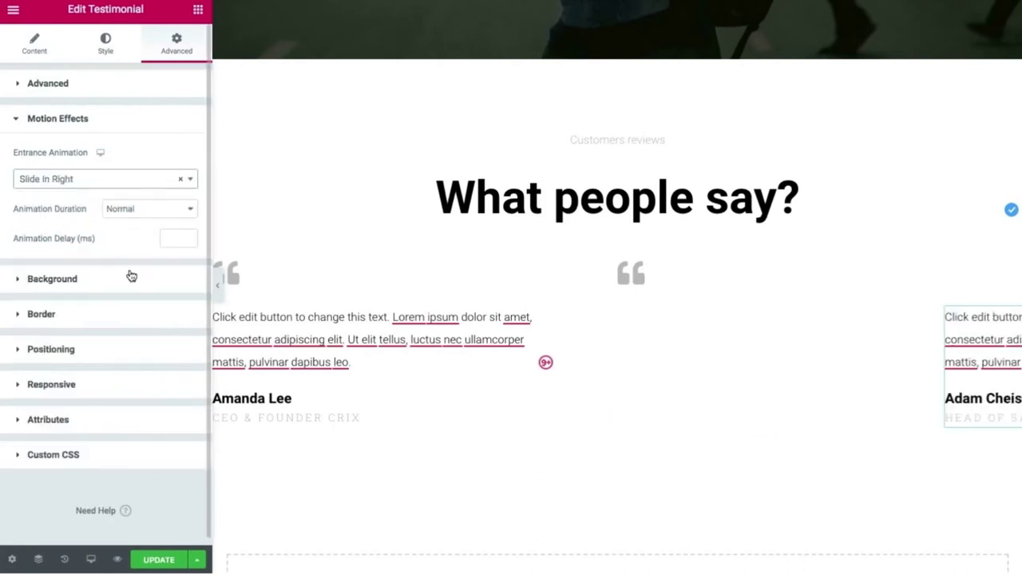
Give the right testimonial's quote icon a Slide In Right entrance animation.
left_click(631, 273)
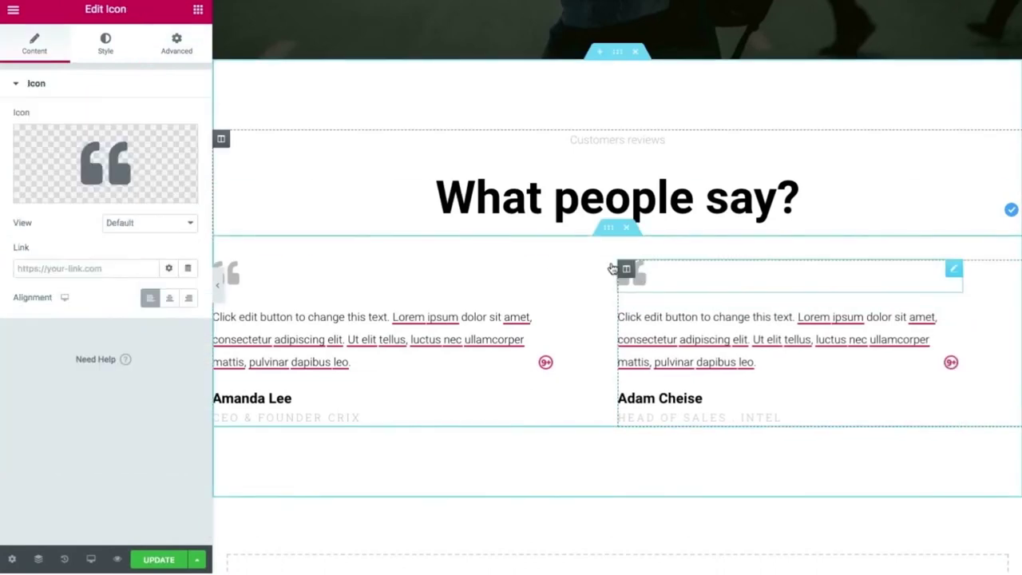
left_click(179, 48)
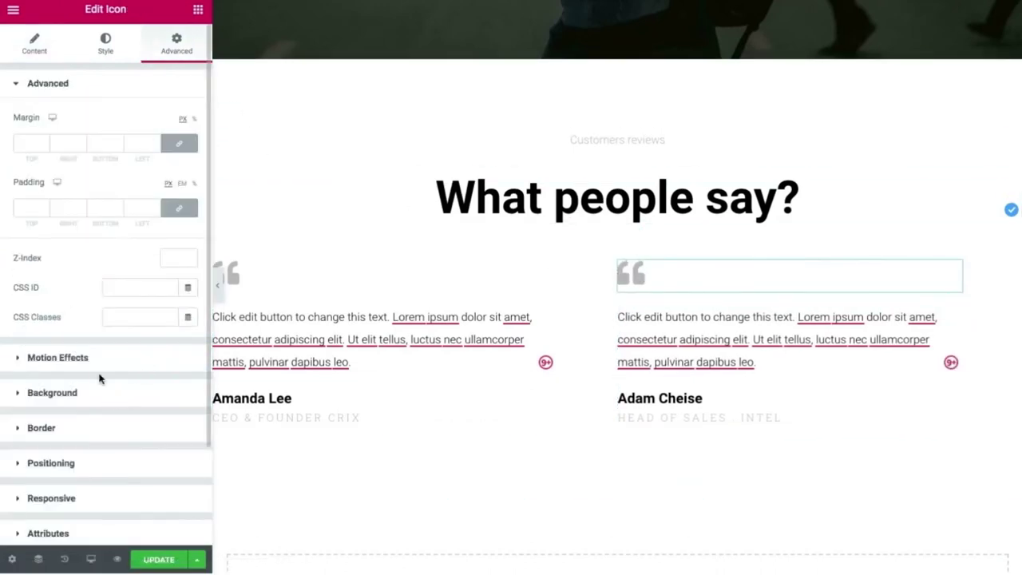
left_click(94, 361)
left_click(163, 180)
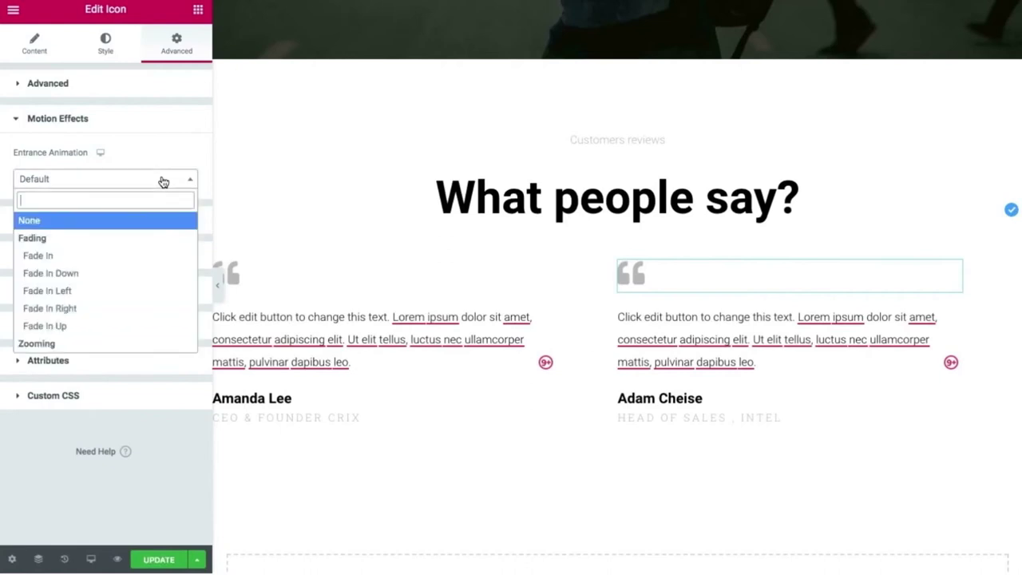
type("slide")
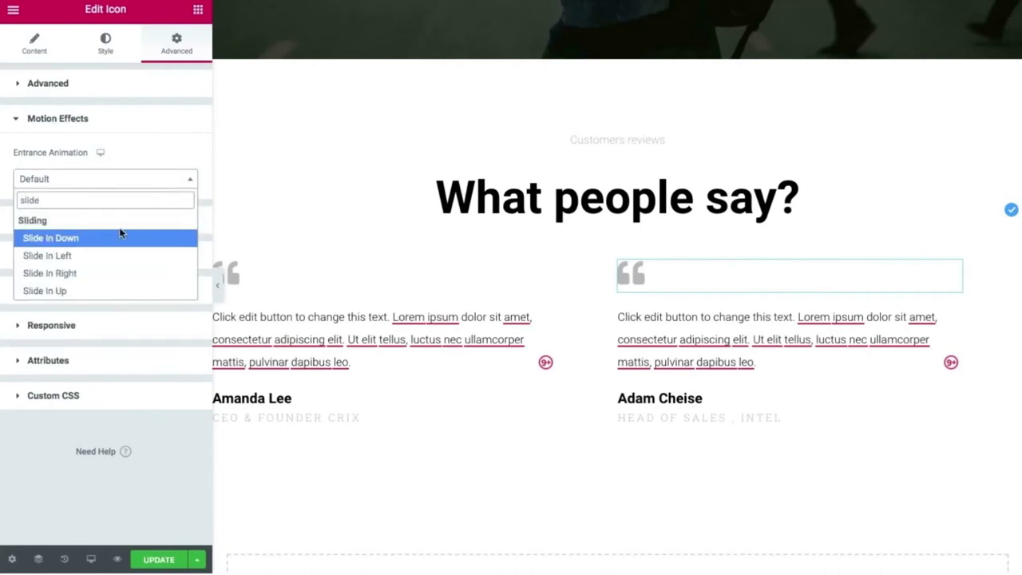
left_click(99, 273)
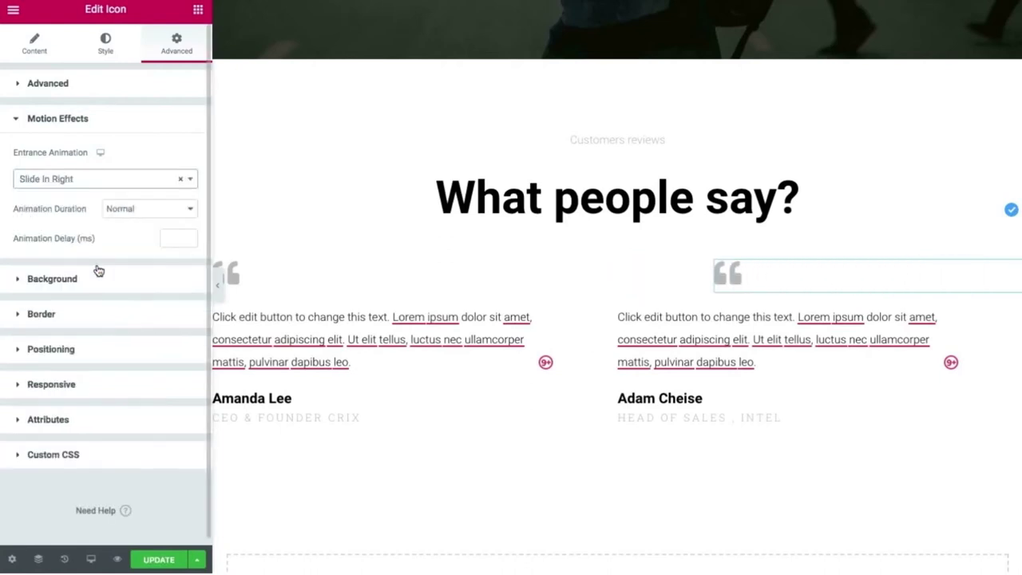
Save with UPDATE and preview the page full-width, scrolling from the hero to the testimonials.
left_click(159, 558)
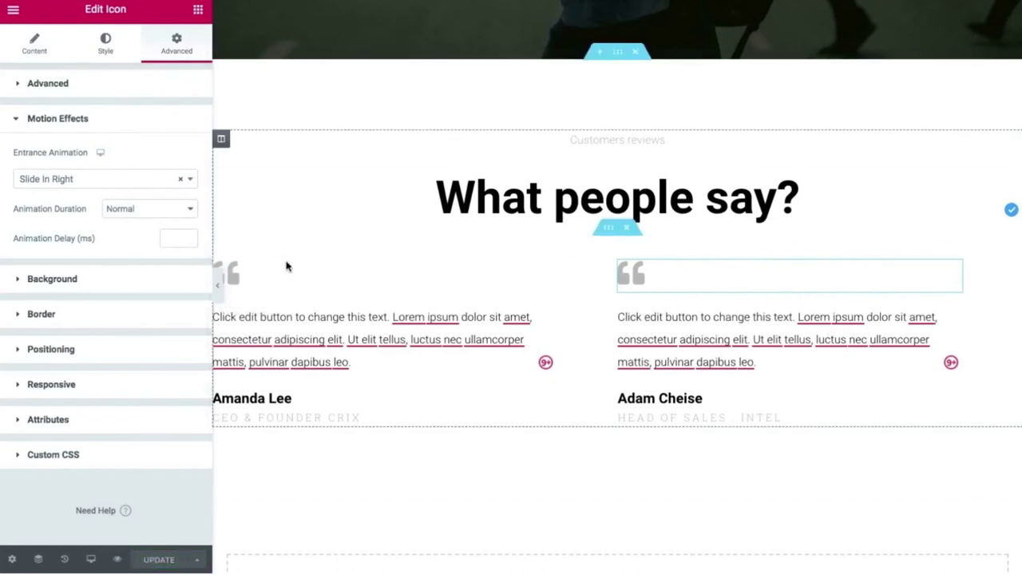
left_click(219, 286)
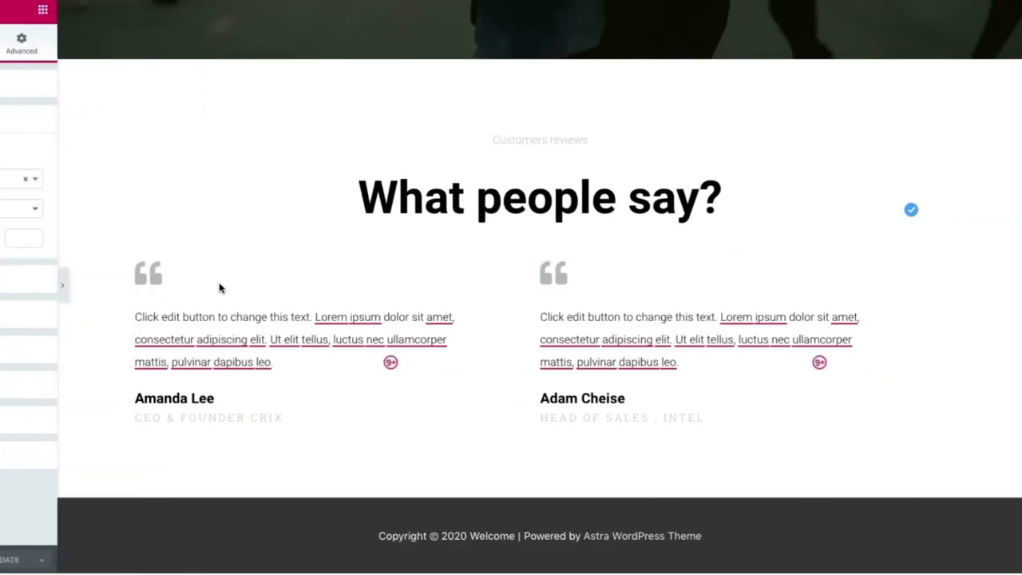
scroll(154, 253, "up", 10)
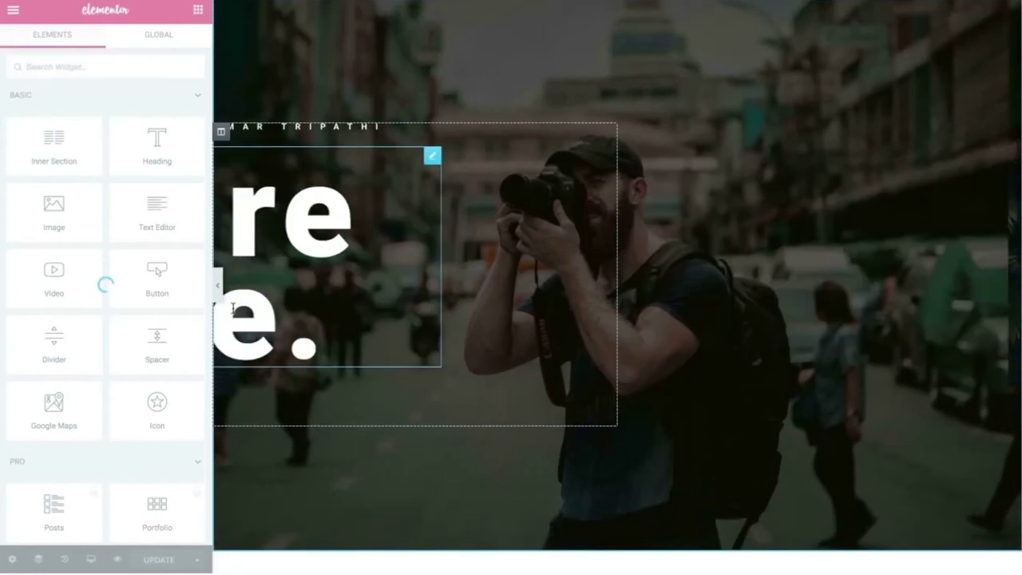
scroll(232, 308, "down", 4)
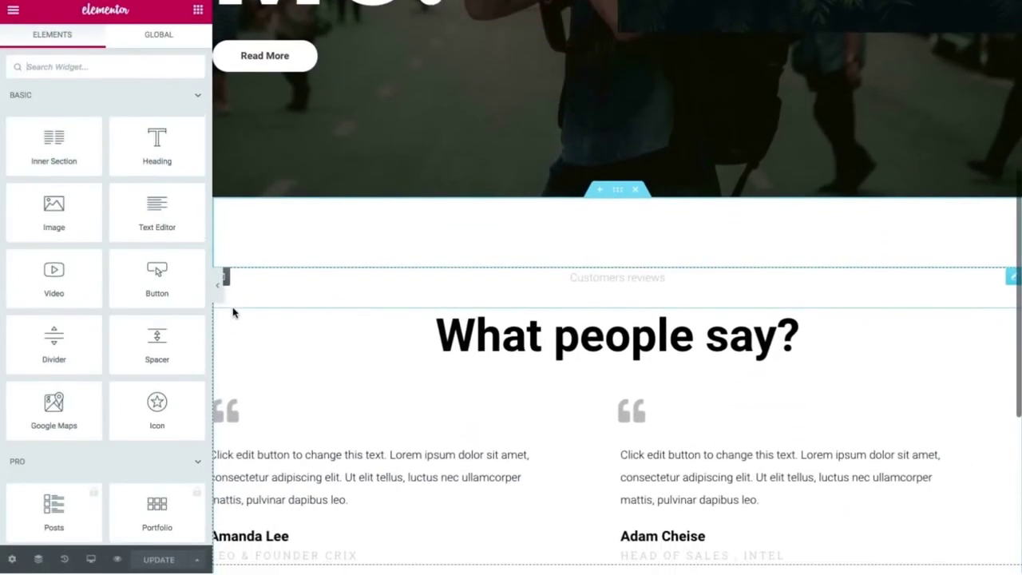
scroll(233, 311, "down", 3)
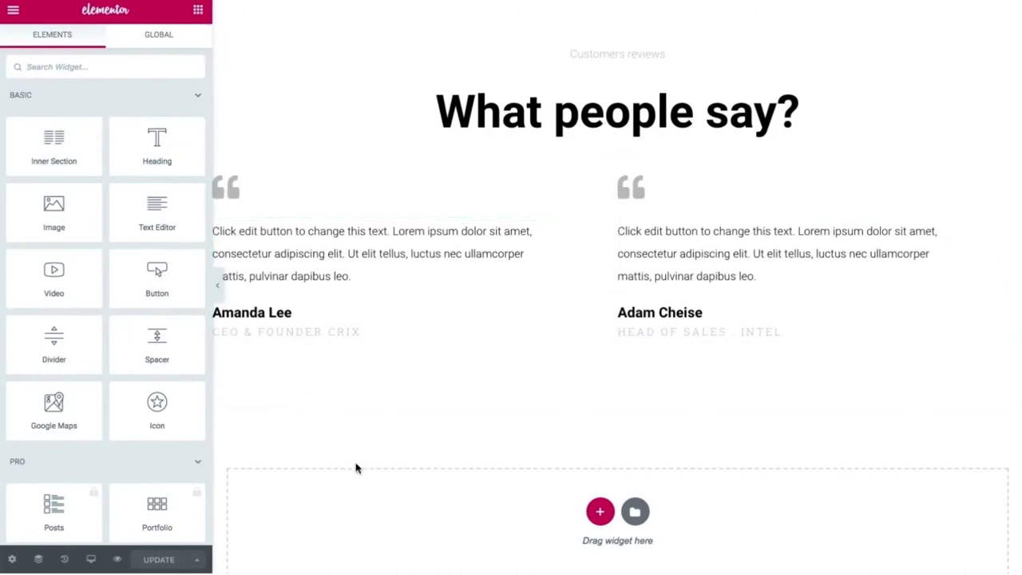
left_click(217, 285)
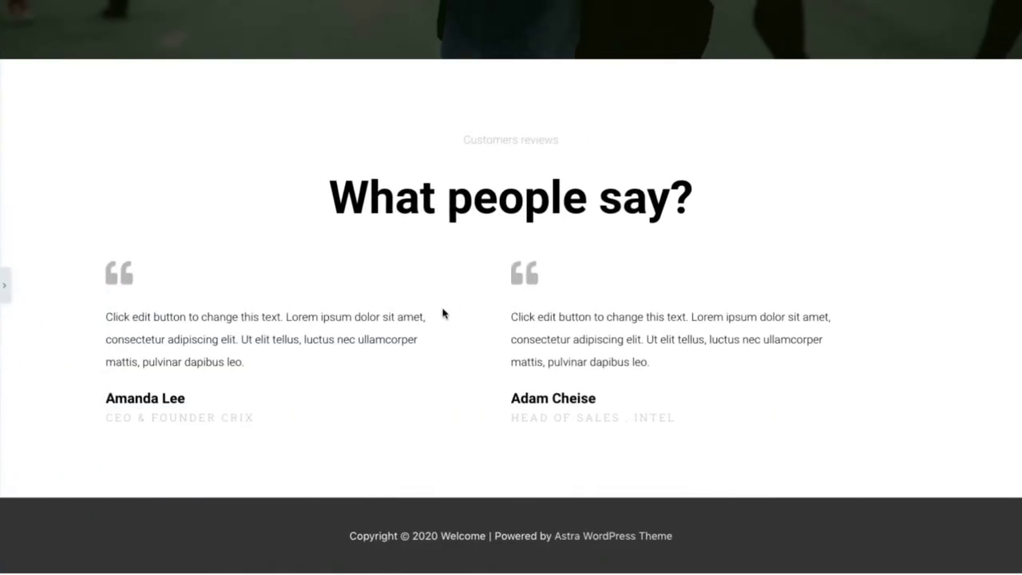
Copy the two-testimonial inner section and paste the duplicate row beneath it.
left_click(4, 285)
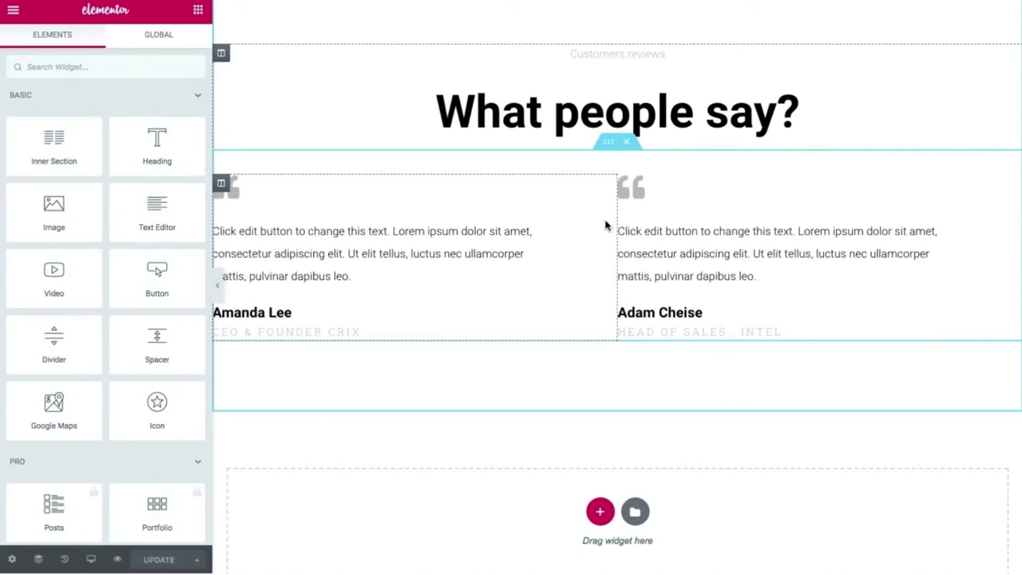
left_click(608, 150)
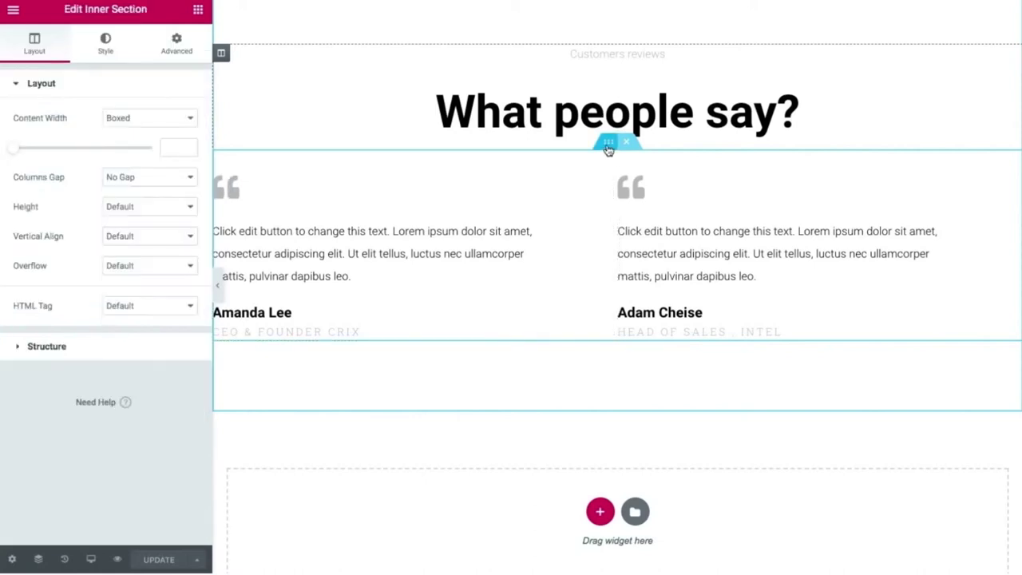
right_click(609, 150)
left_click(627, 205)
right_click(610, 150)
left_click(643, 225)
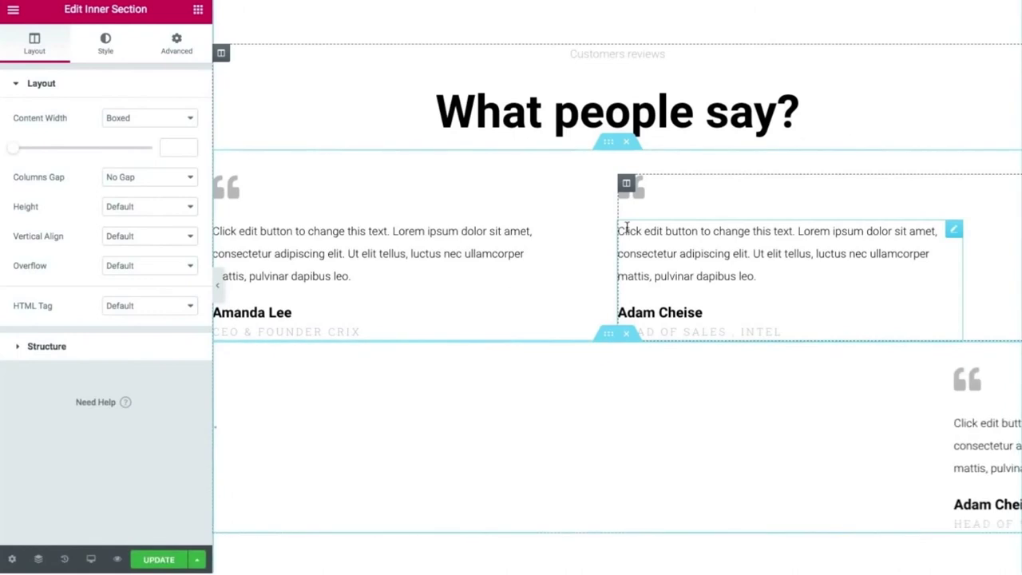
Copy the left testimonial column and paste it as a third column, then preview full-width.
scroll(523, 381, "down", 1)
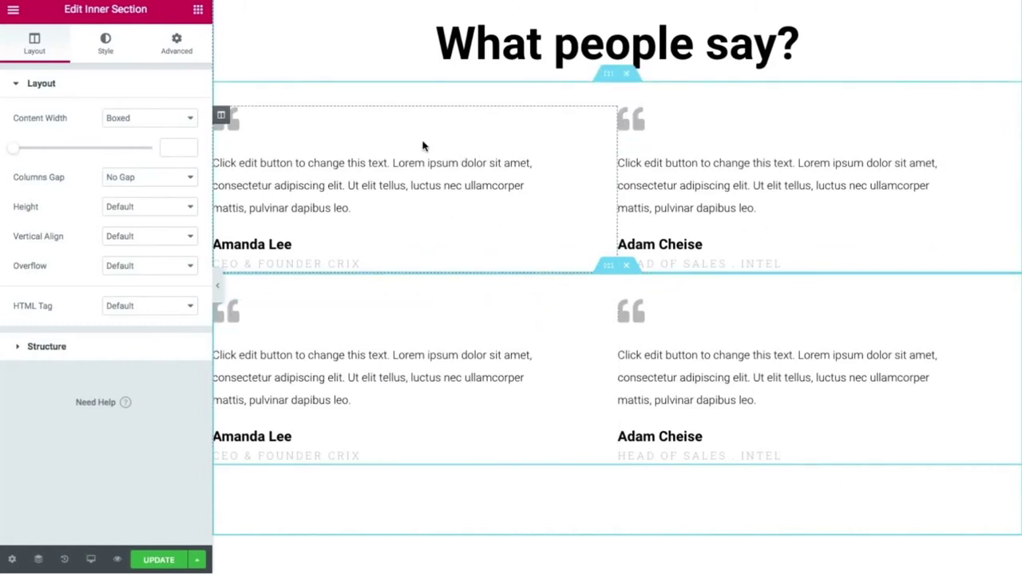
right_click(223, 117)
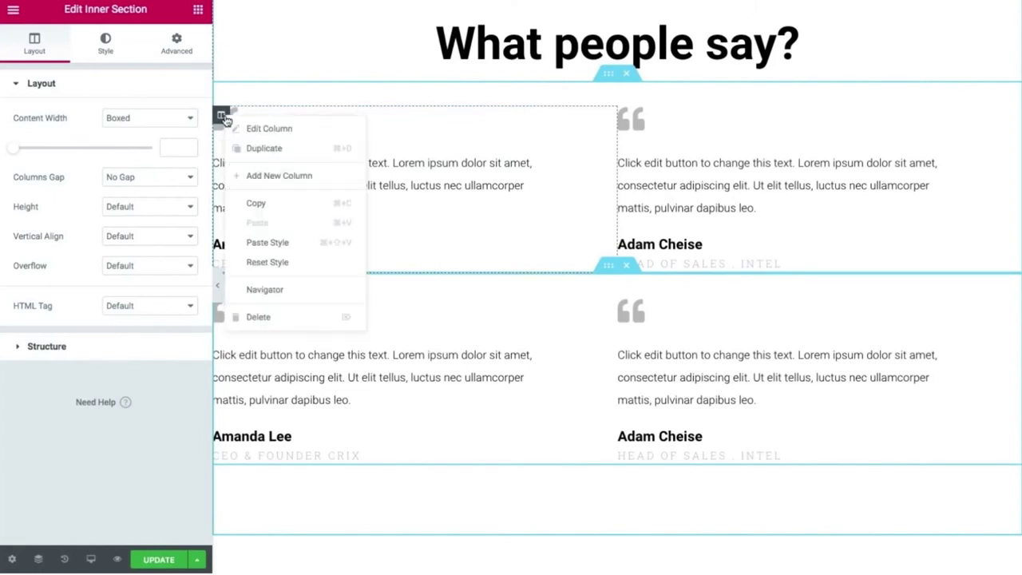
left_click(252, 200)
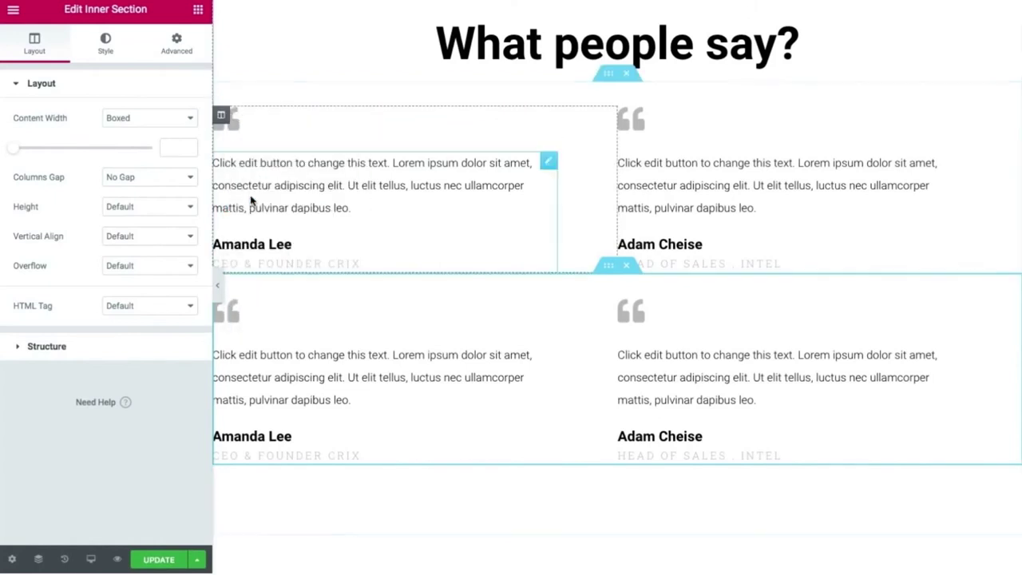
right_click(221, 117)
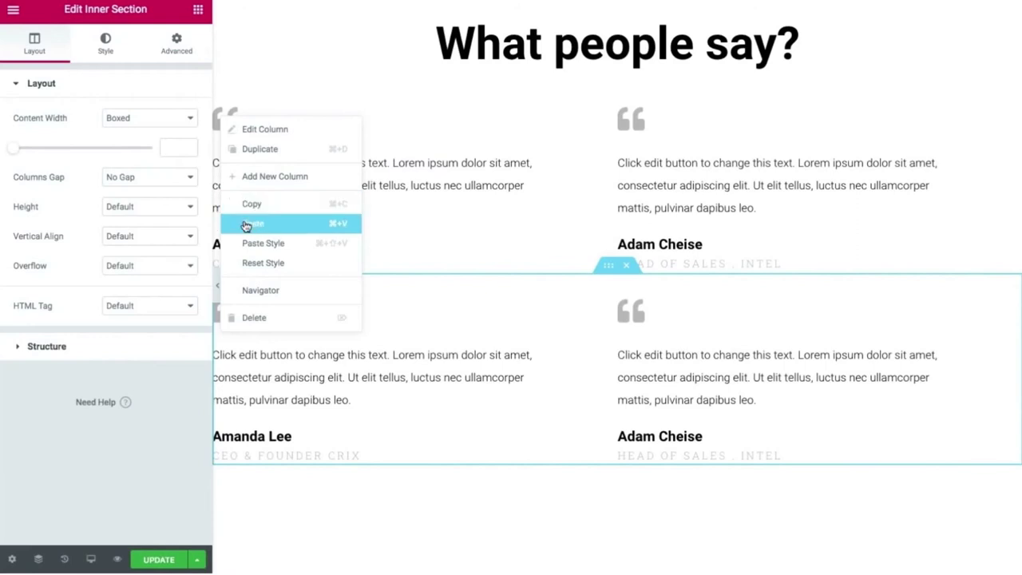
left_click(252, 224)
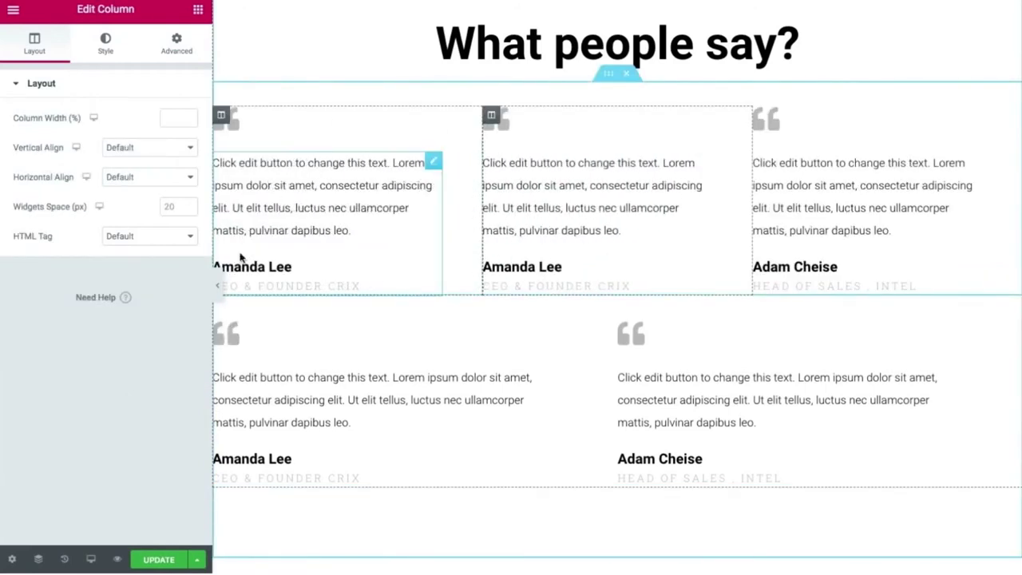
left_click(216, 285)
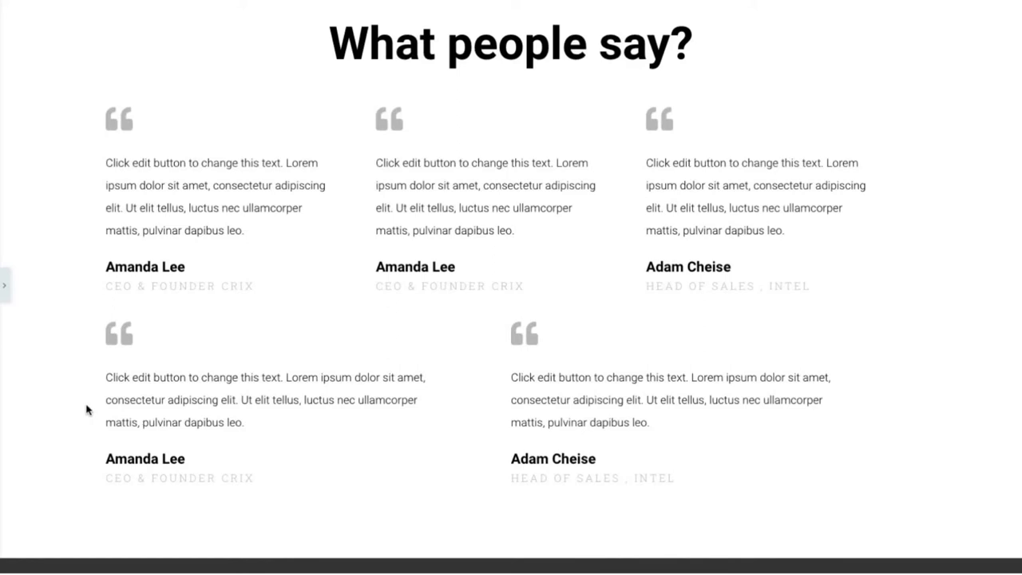
Restore the editor panel and open the template library from the empty drop zone.
left_click(5, 302)
key("Delete")
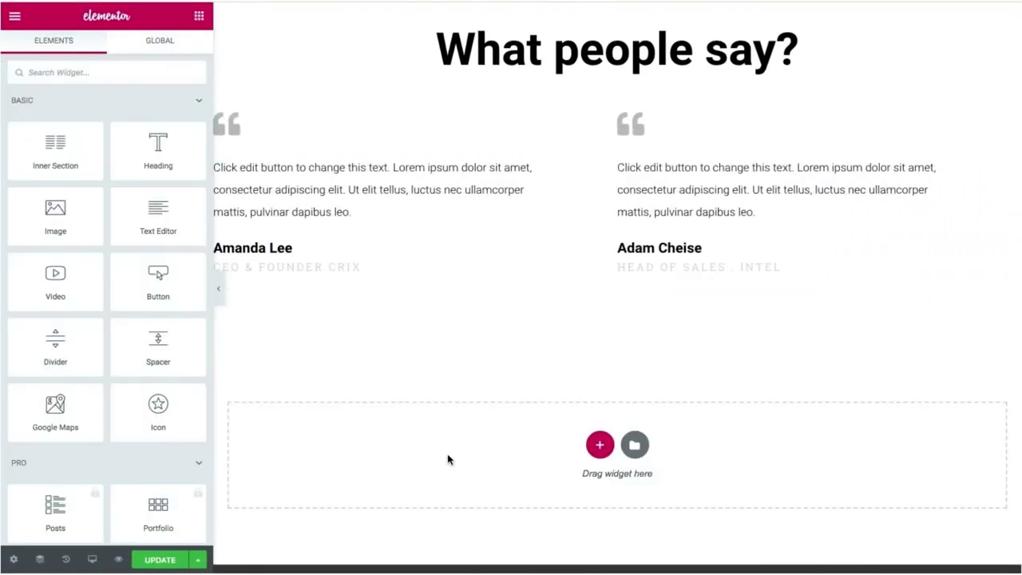
scroll(448, 459, "down", 1)
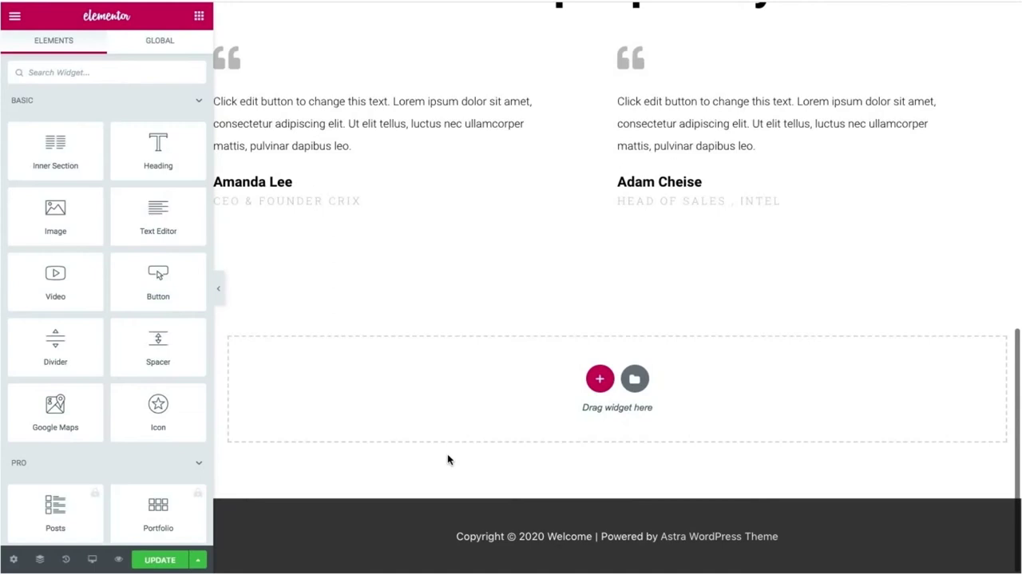
left_click(635, 380)
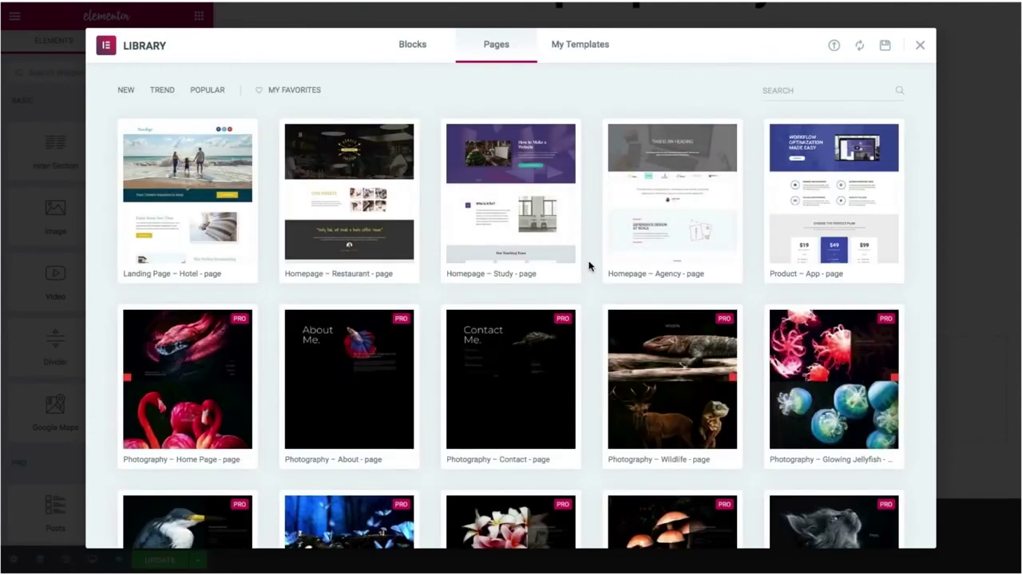
Browse the Pages tab's full-page templates, such as Landing Page – Hotel and Photography.
scroll(589, 266, "down", 1)
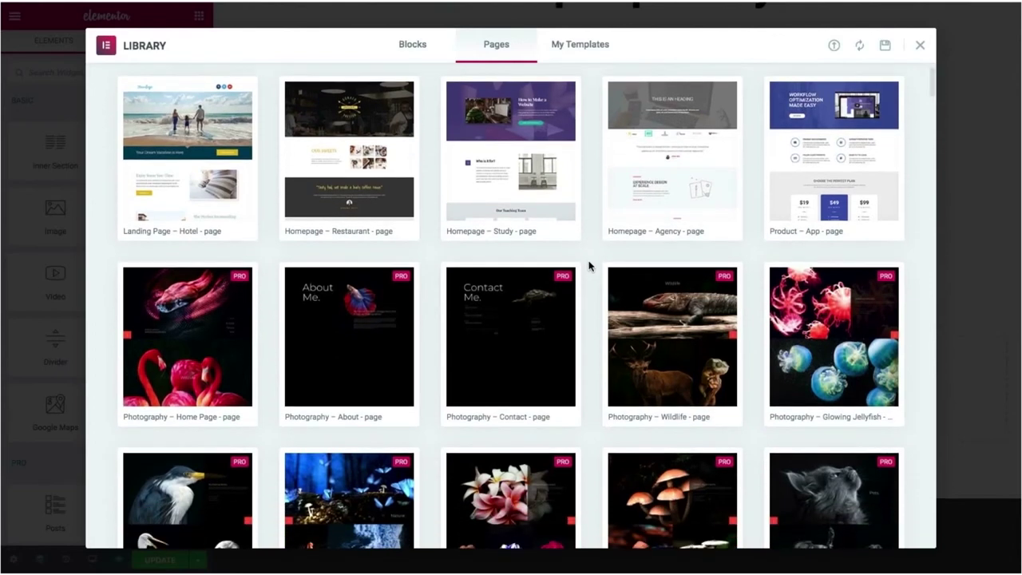
scroll(589, 266, "down", 5)
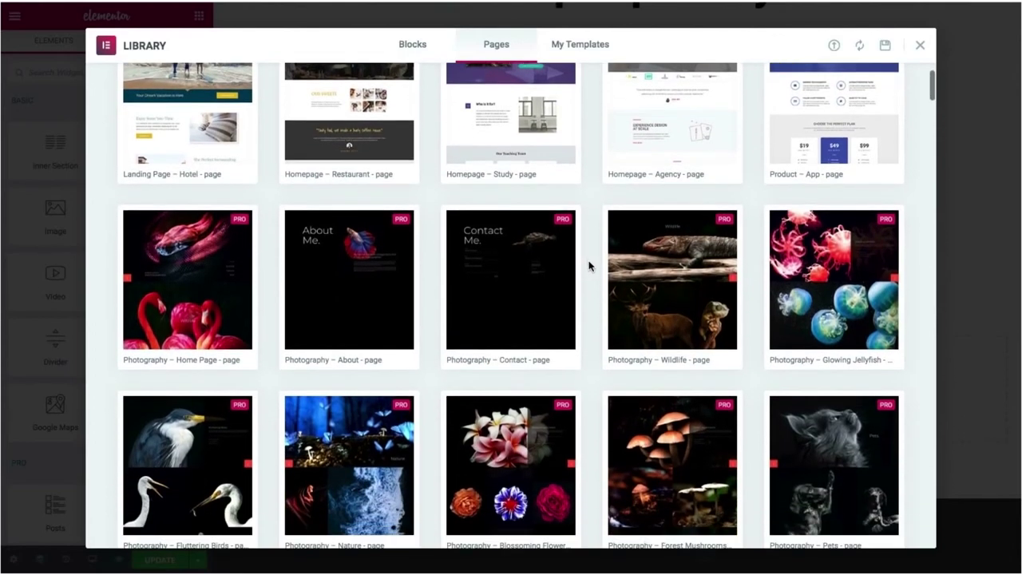
scroll(589, 266, "down", 6)
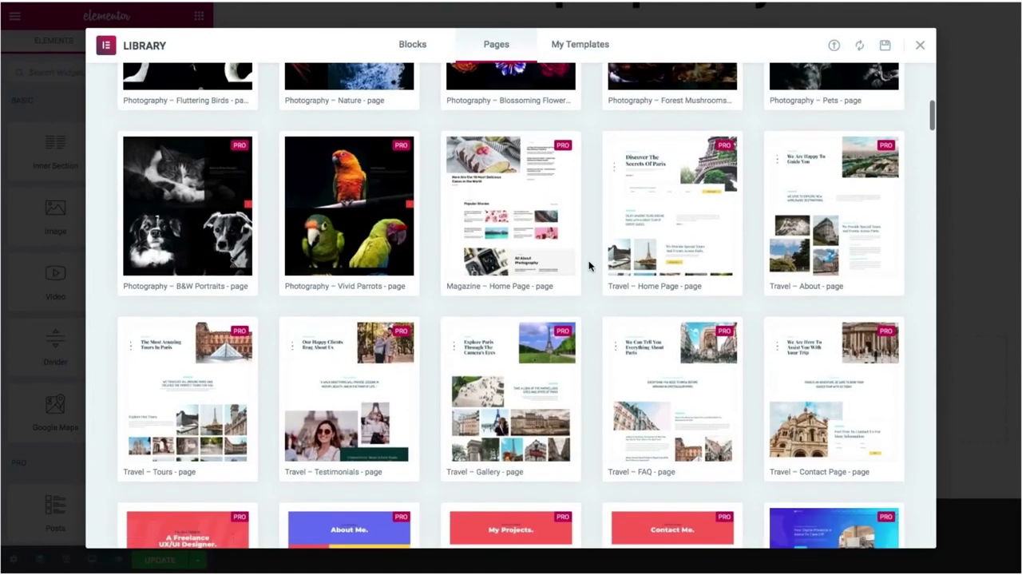
scroll(589, 266, "down", 17)
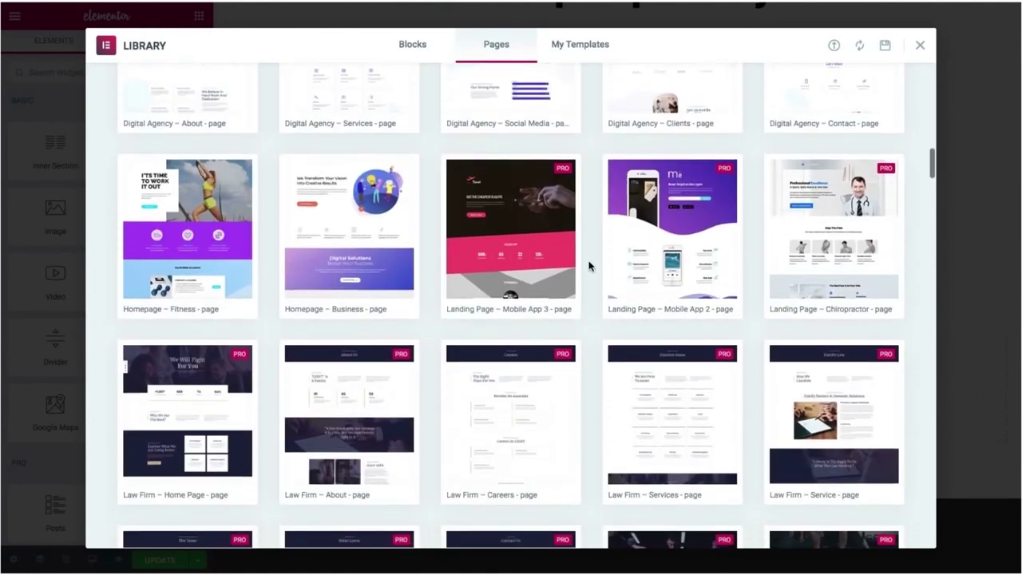
scroll(590, 266, "down", 8)
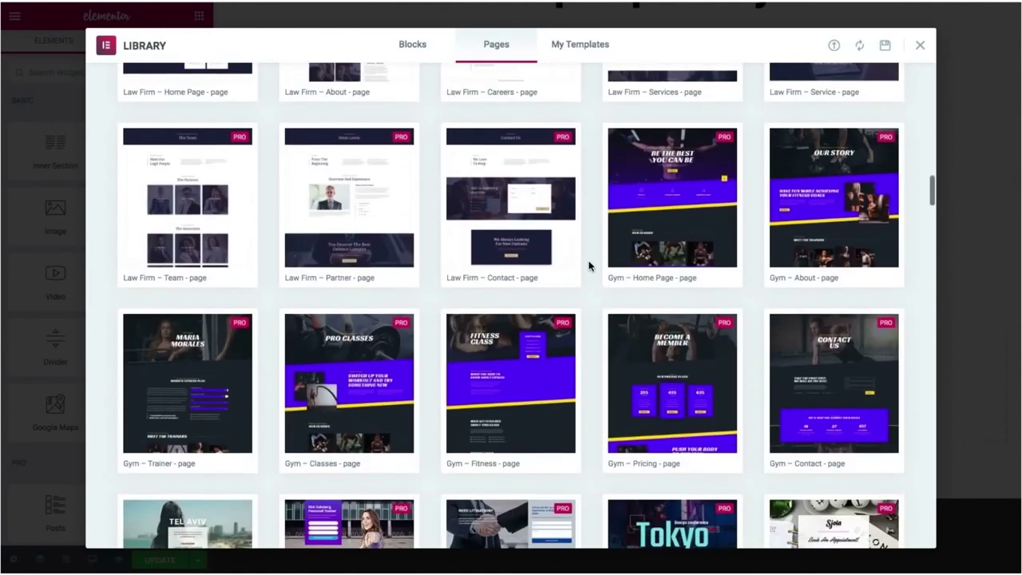
scroll(589, 265, "up", 20)
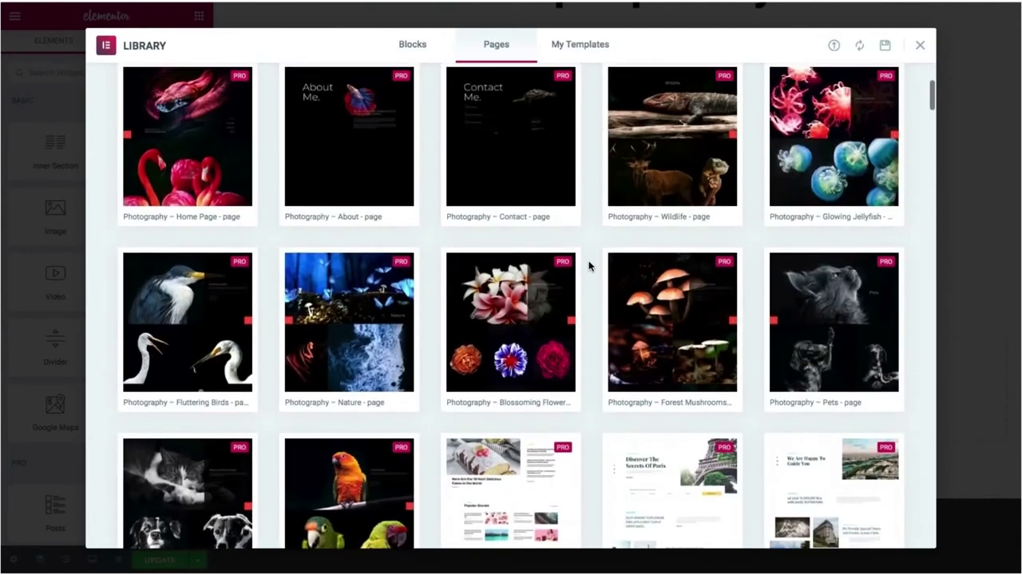
scroll(589, 266, "up", 4)
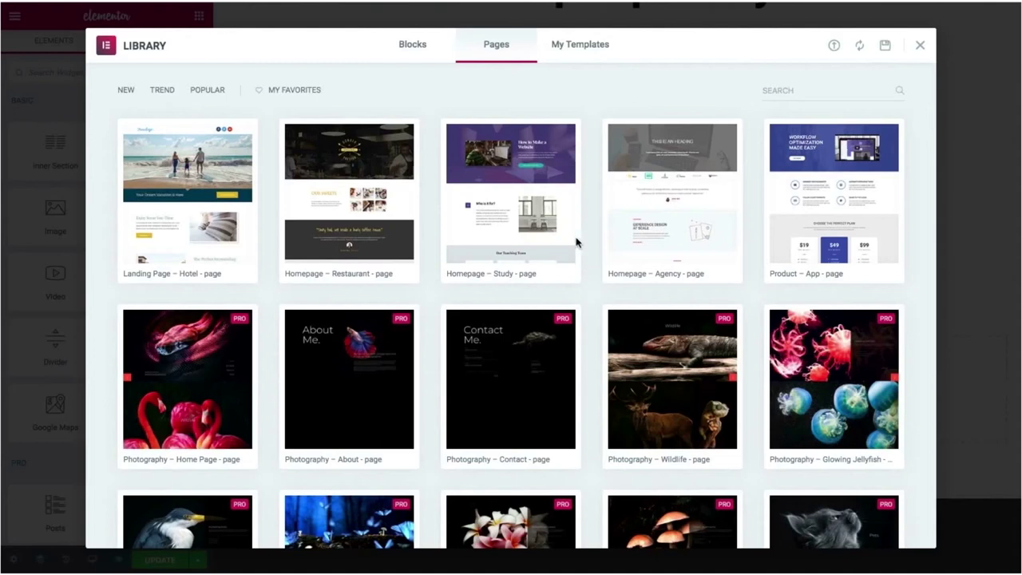
Insert the Homepage – Restaurant page template into the page after glancing at Blocks.
left_click(412, 46)
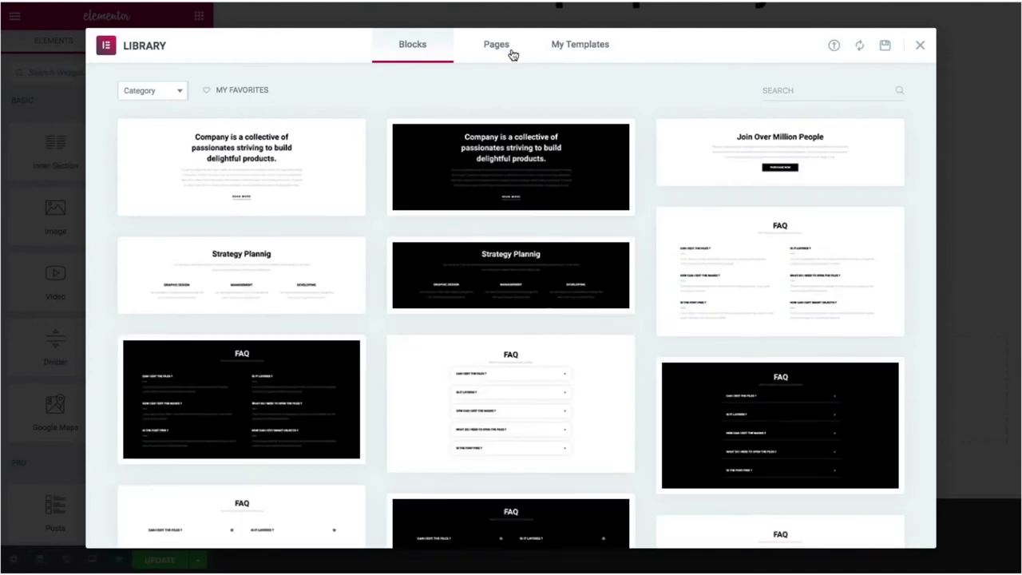
left_click(513, 54)
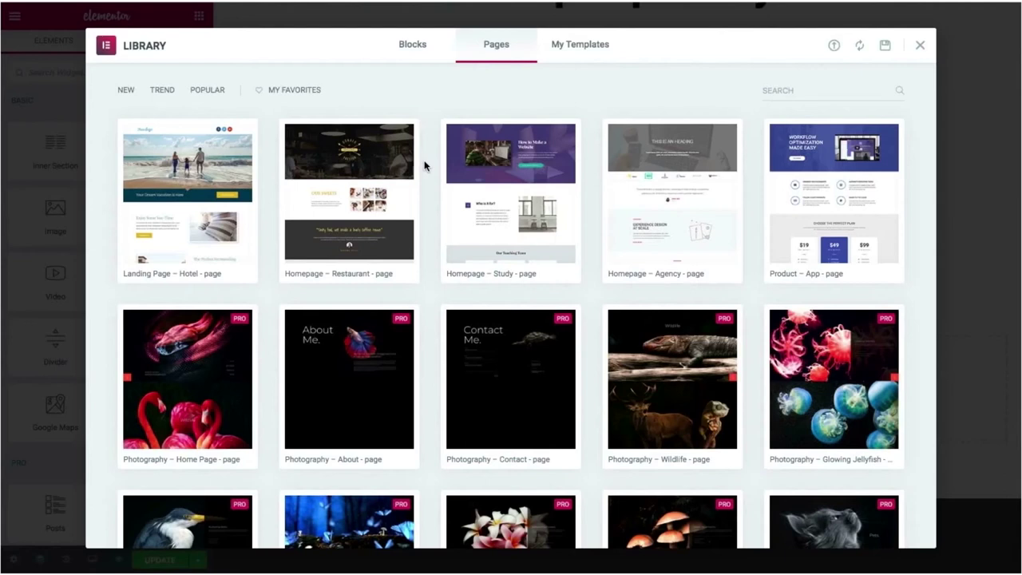
mouse_move(399, 174)
mouse_move(336, 241)
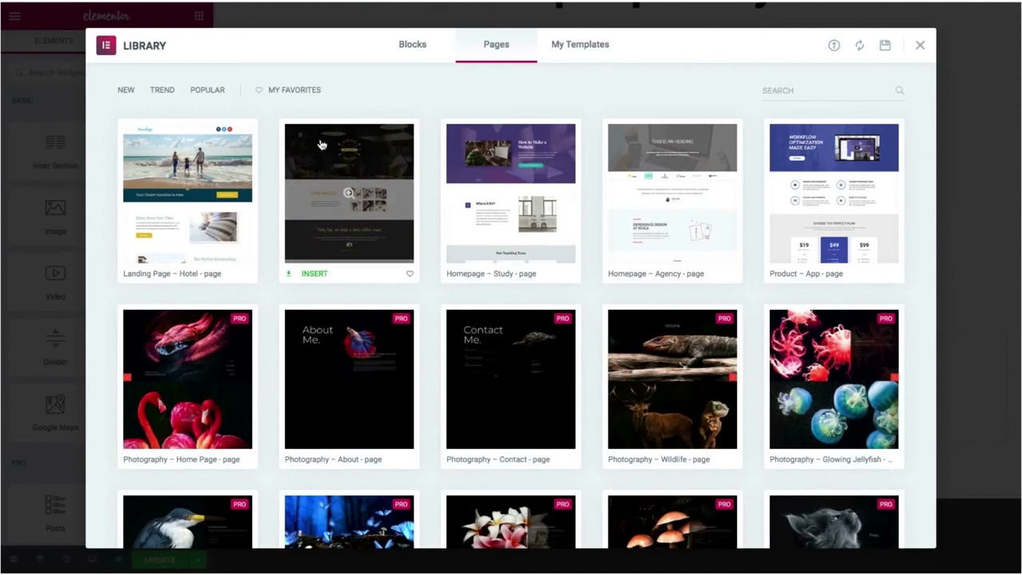
left_click(311, 274)
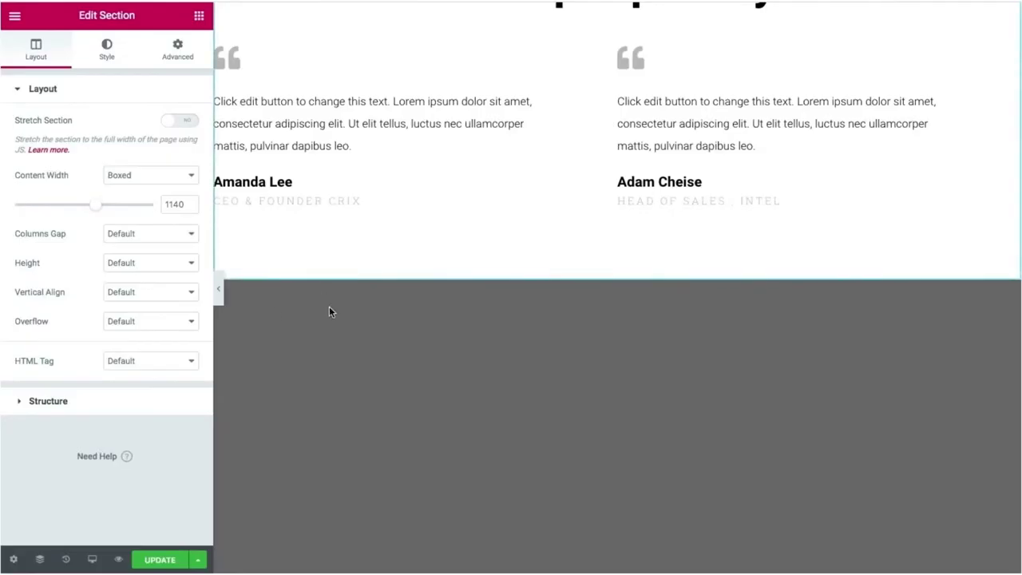
Review the new Fresh Coffee, Our Sweets Collection and Visit Us sections, then collapse the panel.
scroll(280, 328, "down", 5)
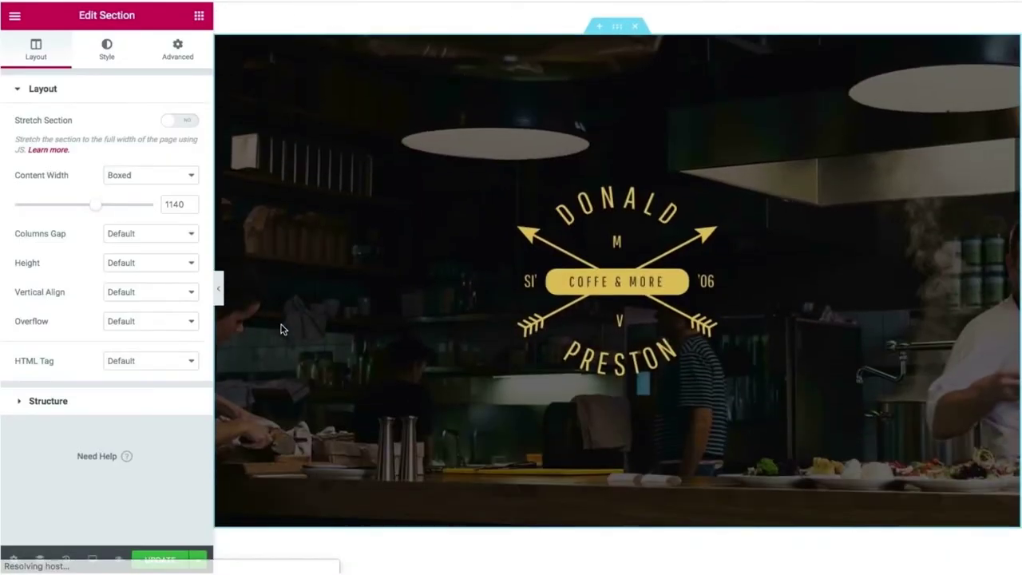
scroll(280, 328, "down", 4)
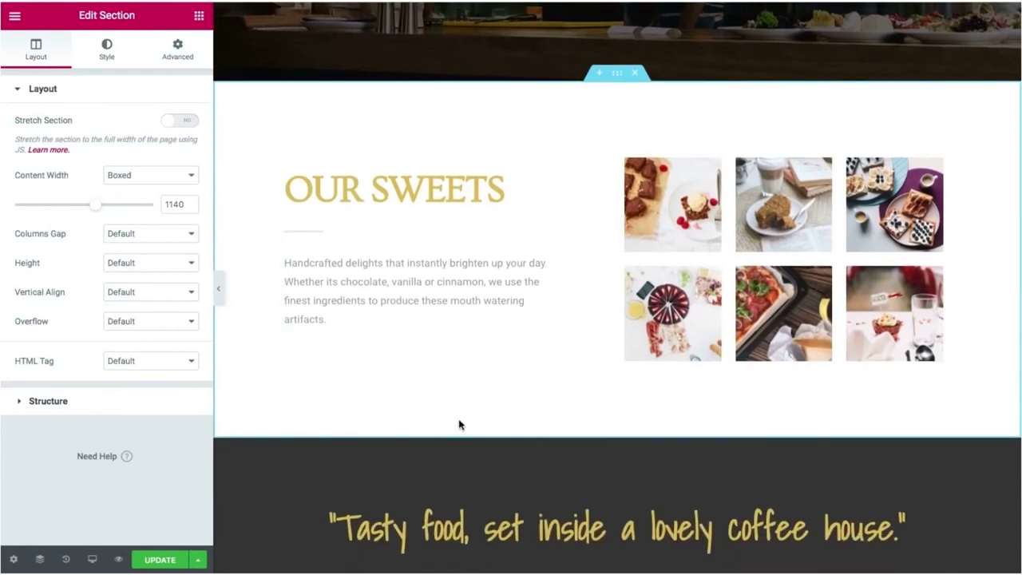
scroll(459, 424, "up", 6)
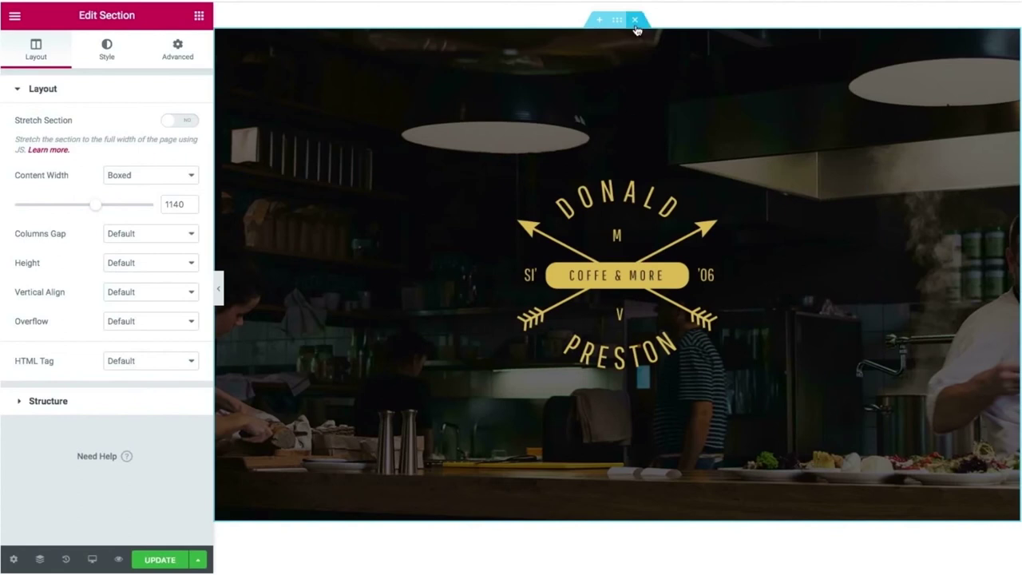
scroll(637, 29, "down", 5)
scroll(621, 203, "down", 7)
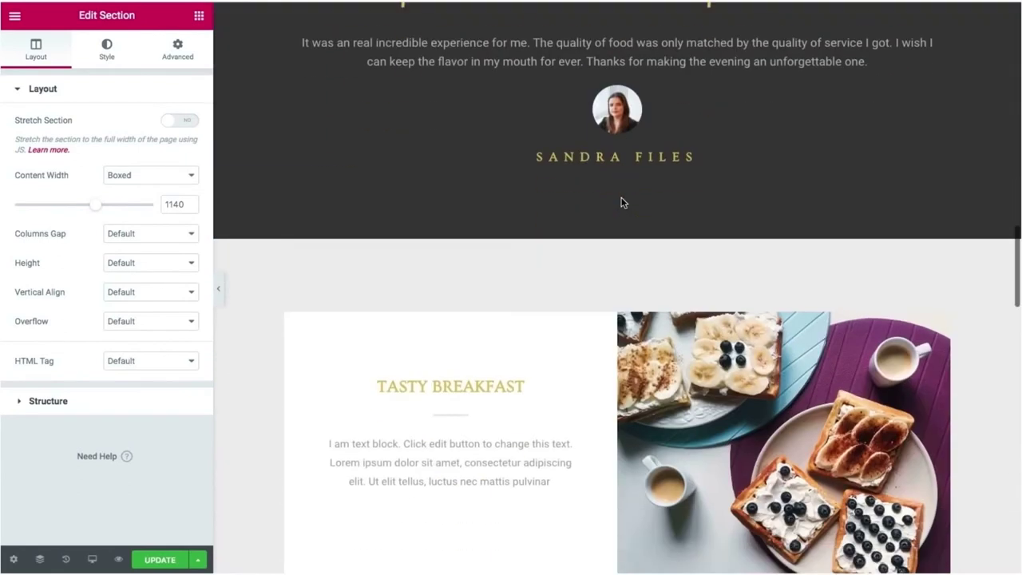
scroll(621, 200, "up", 7)
scroll(486, 289, "up", 1)
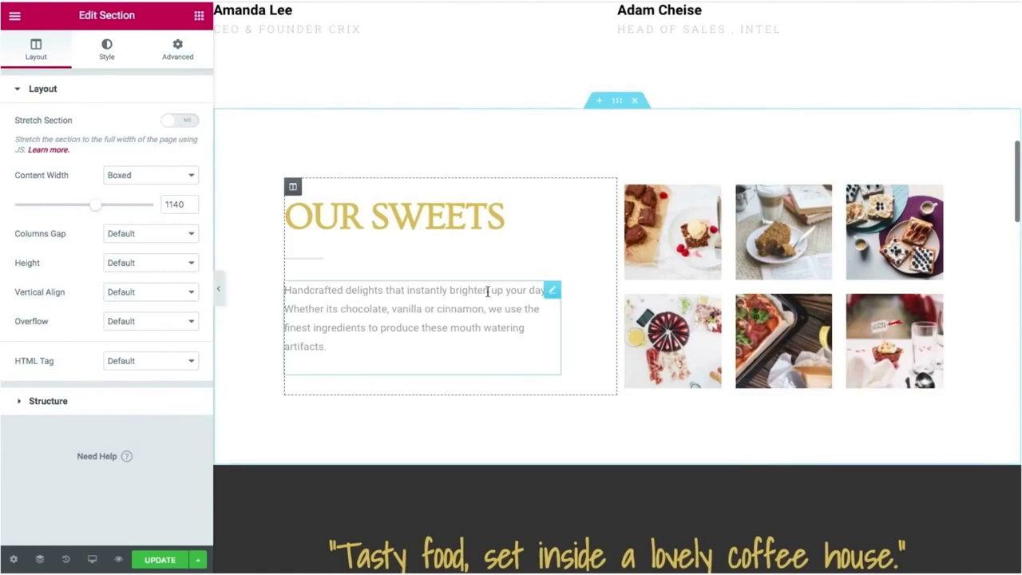
scroll(516, 360, "down", 12)
scroll(515, 362, "down", 6)
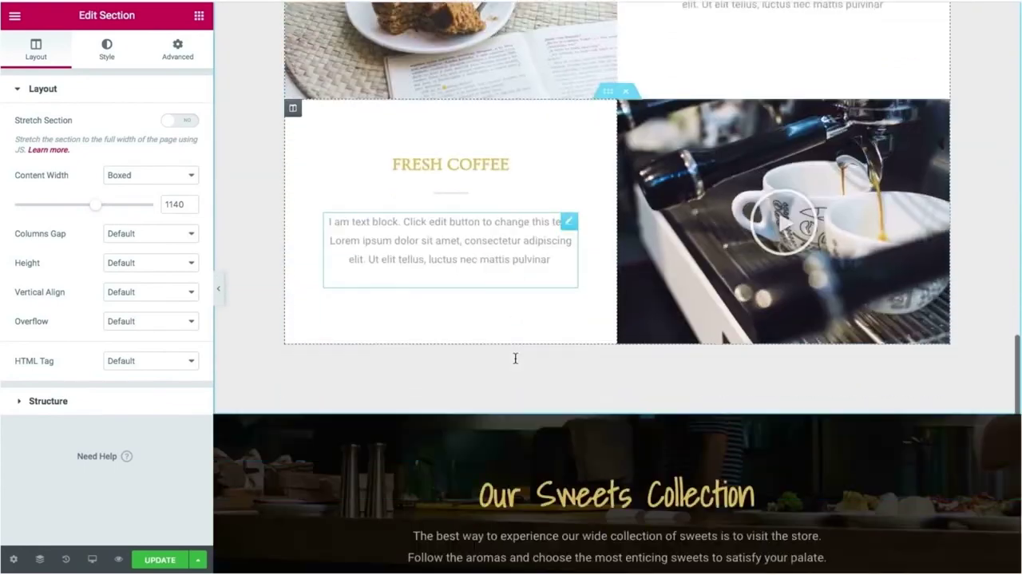
scroll(515, 362, "up", 6)
scroll(515, 362, "down", 8)
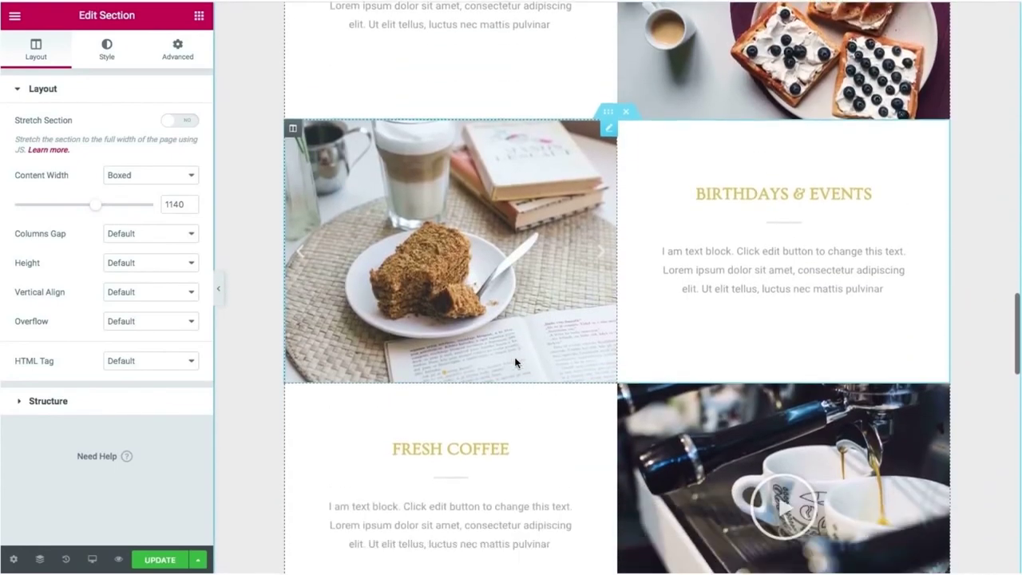
scroll(515, 362, "down", 6)
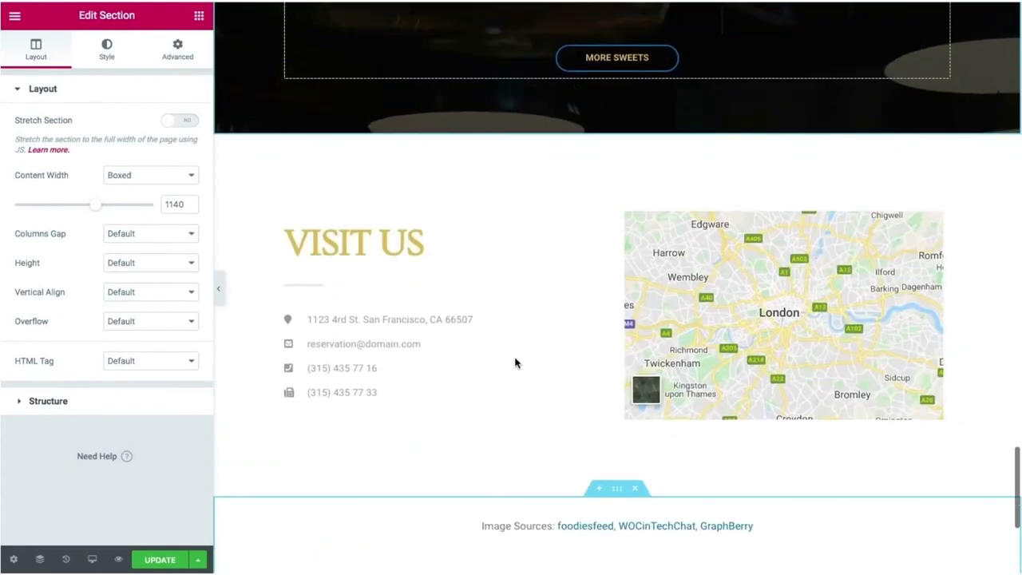
scroll(543, 415, "down", 5)
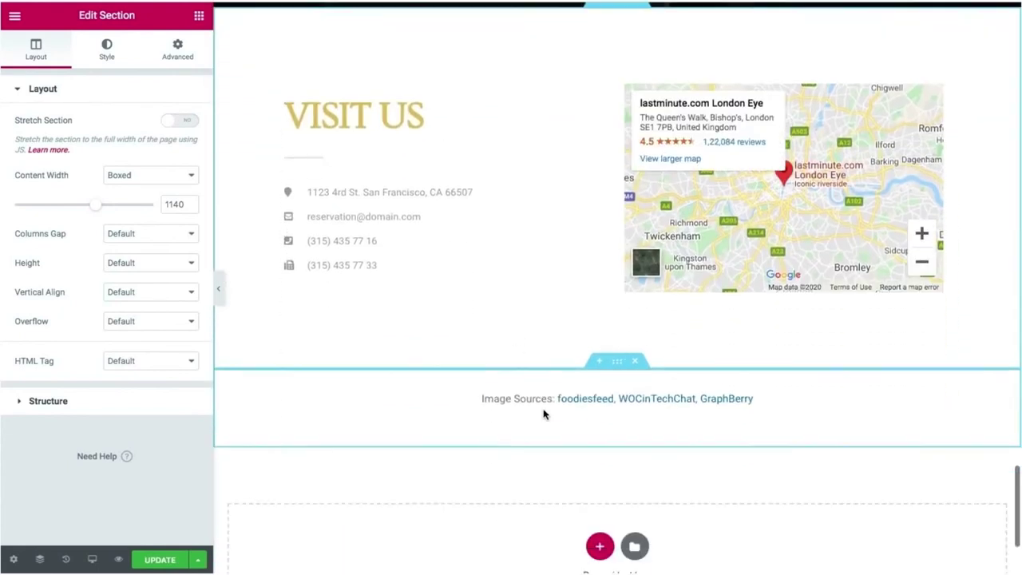
scroll(543, 414, "up", 10)
scroll(543, 414, "up", 2)
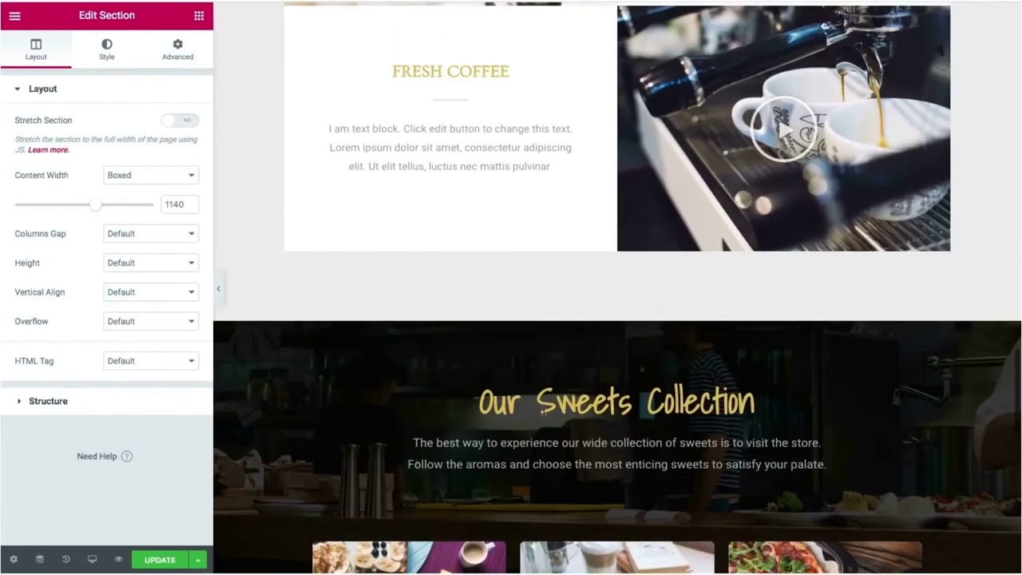
scroll(513, 361, "down", 1)
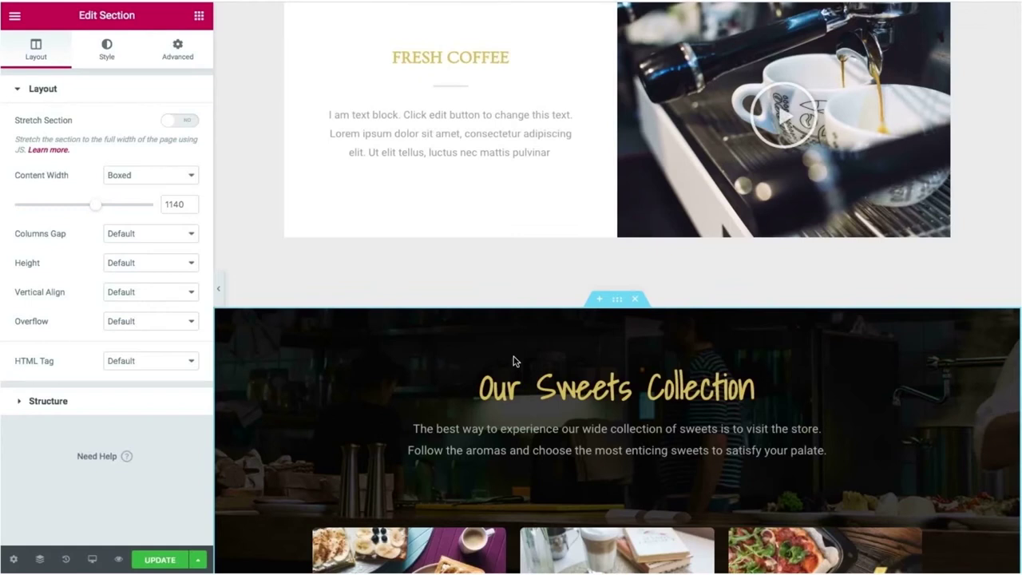
scroll(513, 361, "down", 8)
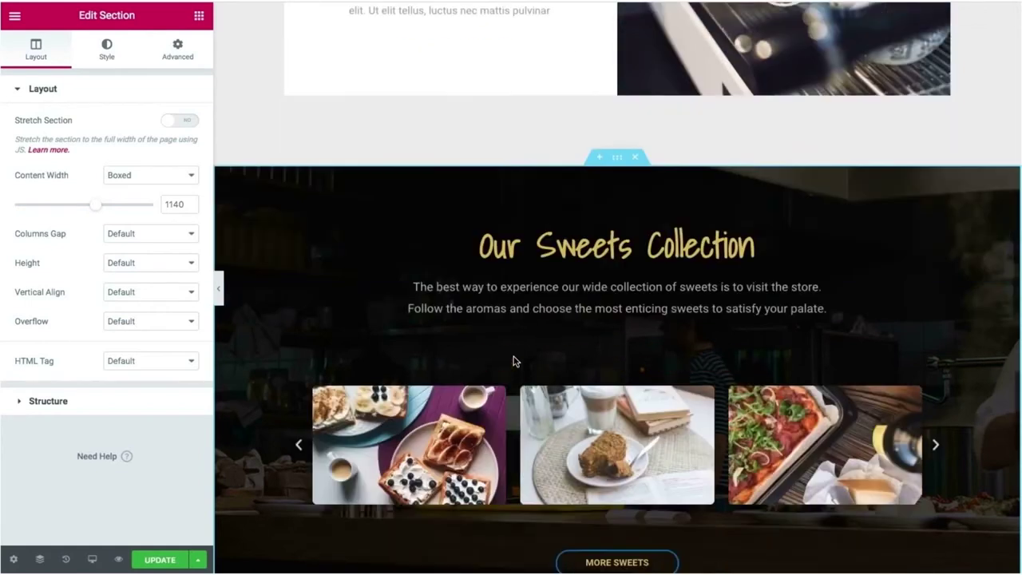
scroll(513, 361, "up", 1)
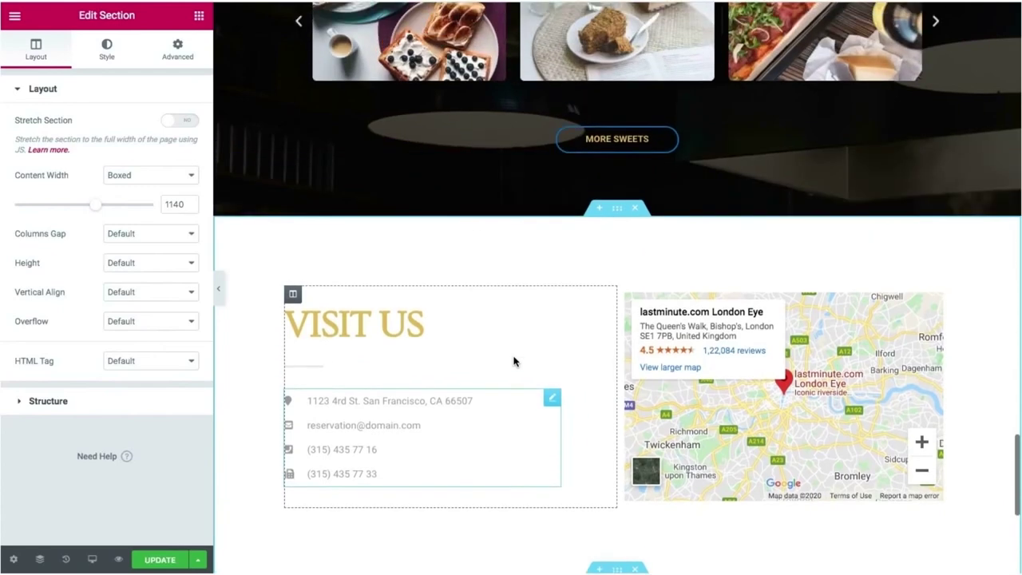
scroll(485, 260, "down", 5)
scroll(486, 257, "down", 1)
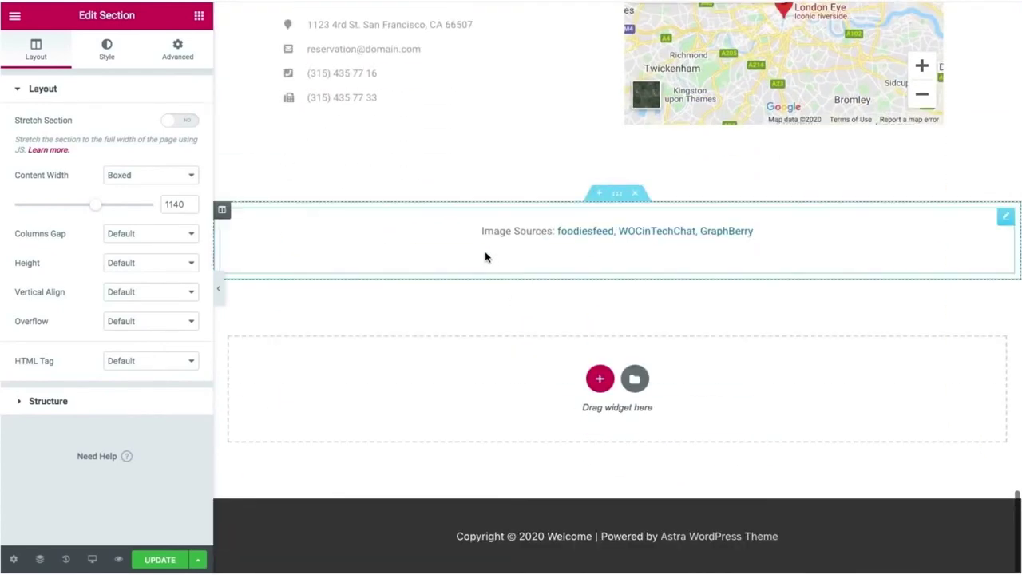
scroll(536, 330, "up", 20)
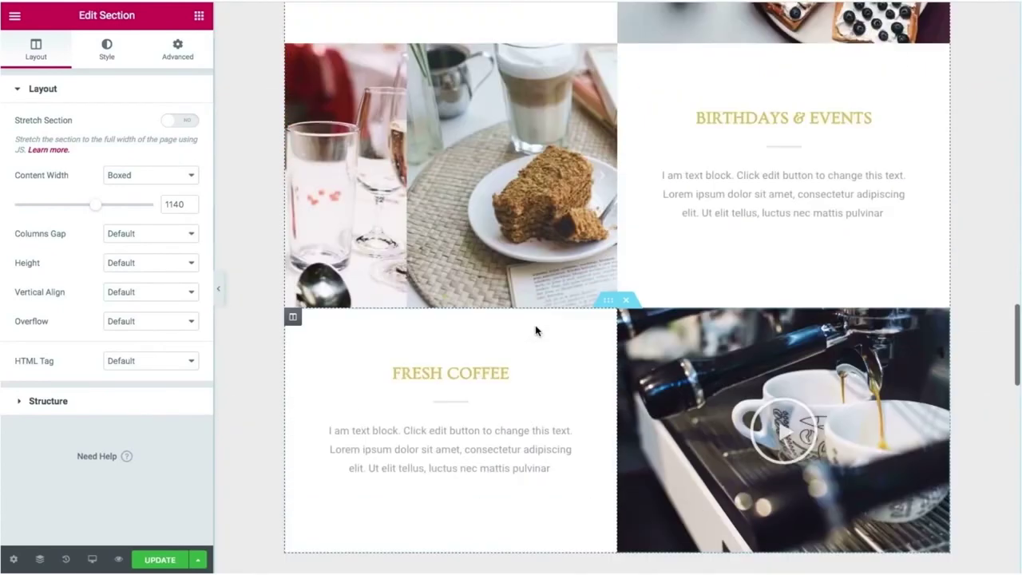
scroll(536, 330, "up", 10)
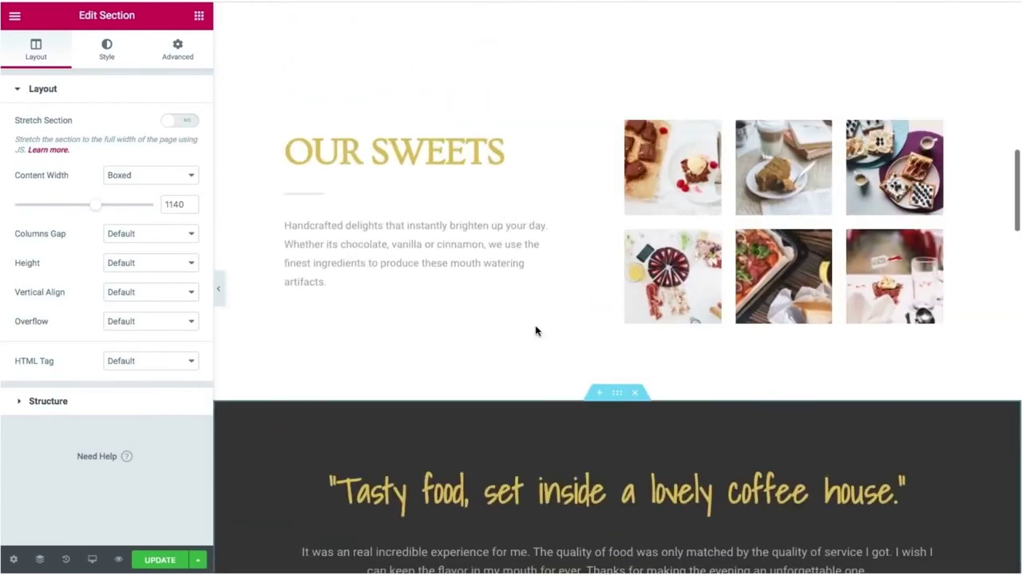
left_click(219, 291)
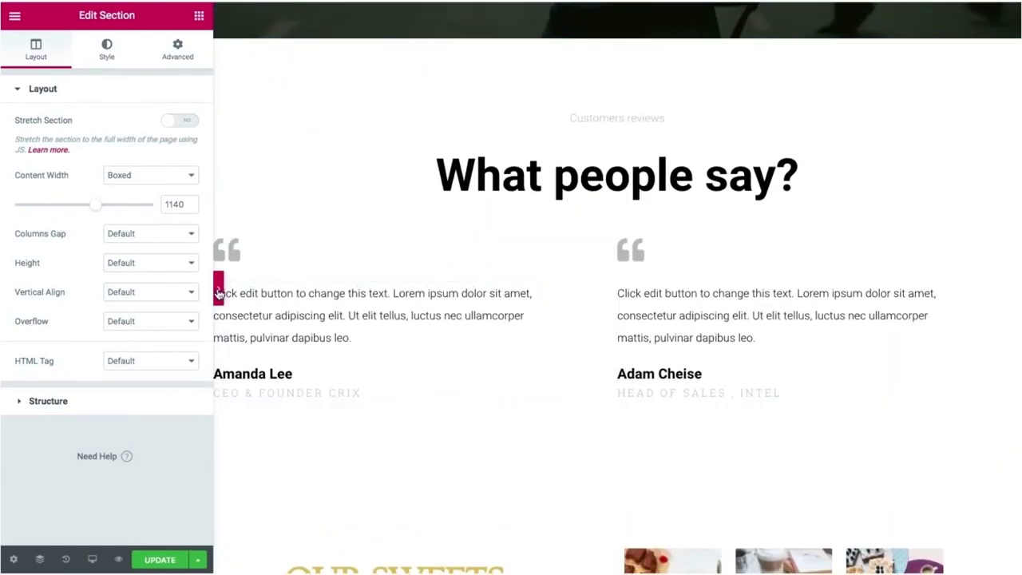
Scroll the full-width preview from the Hire Me hero to Visit Us, then restore the panel.
scroll(329, 349, "up", 10)
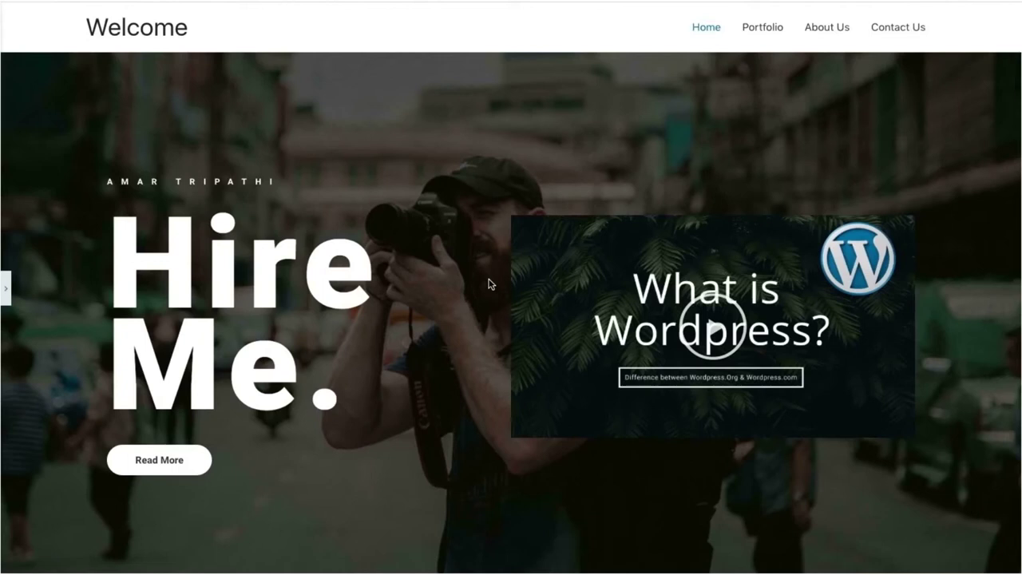
scroll(489, 284, "down", 10)
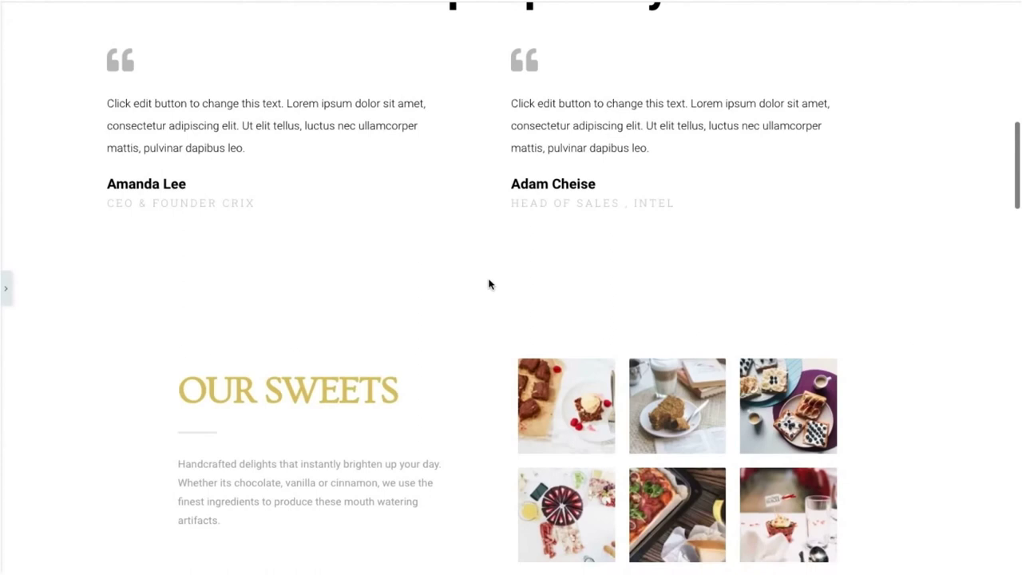
scroll(489, 284, "up", 10)
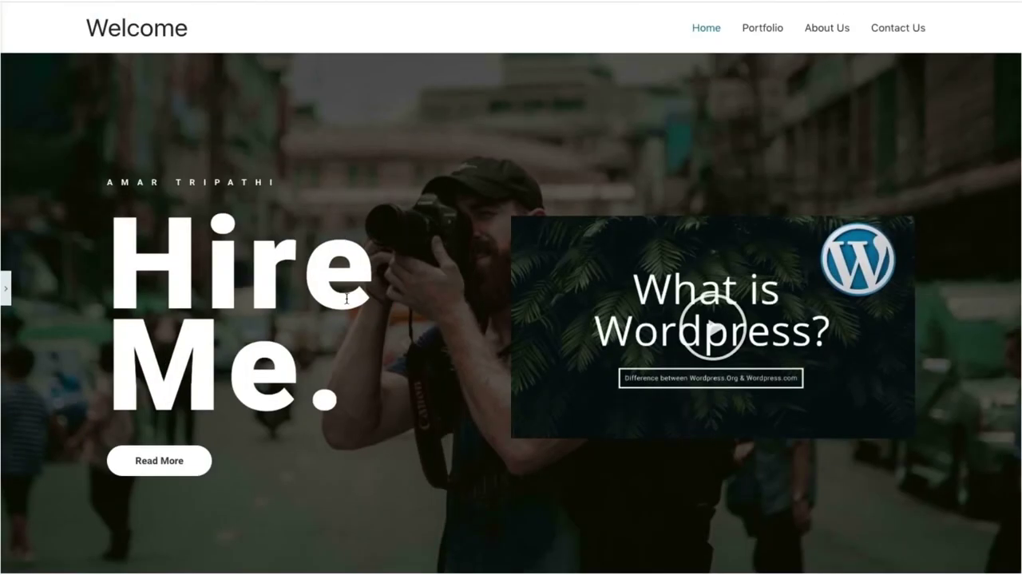
scroll(433, 152, "down", 1)
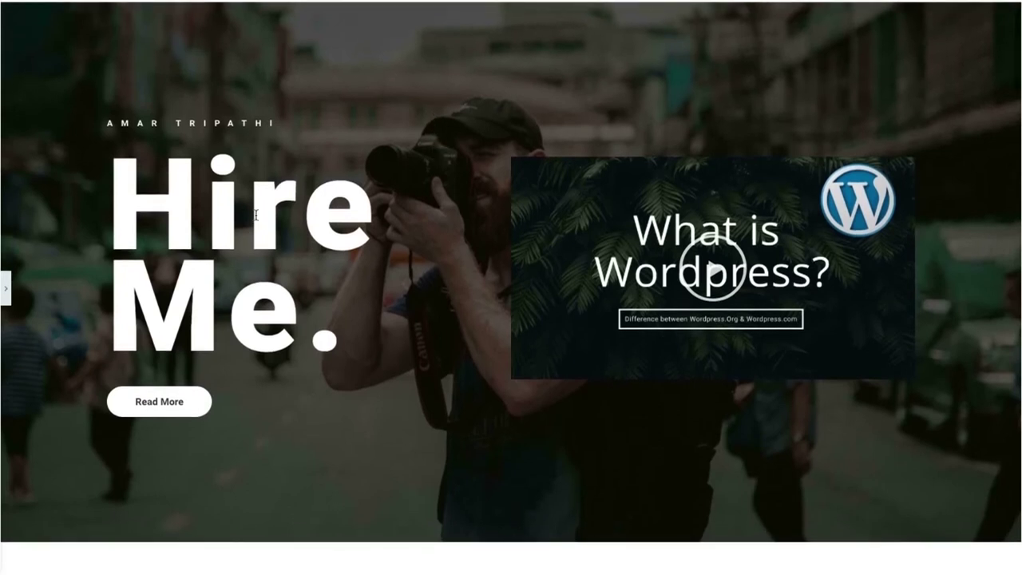
scroll(320, 284, "down", 12)
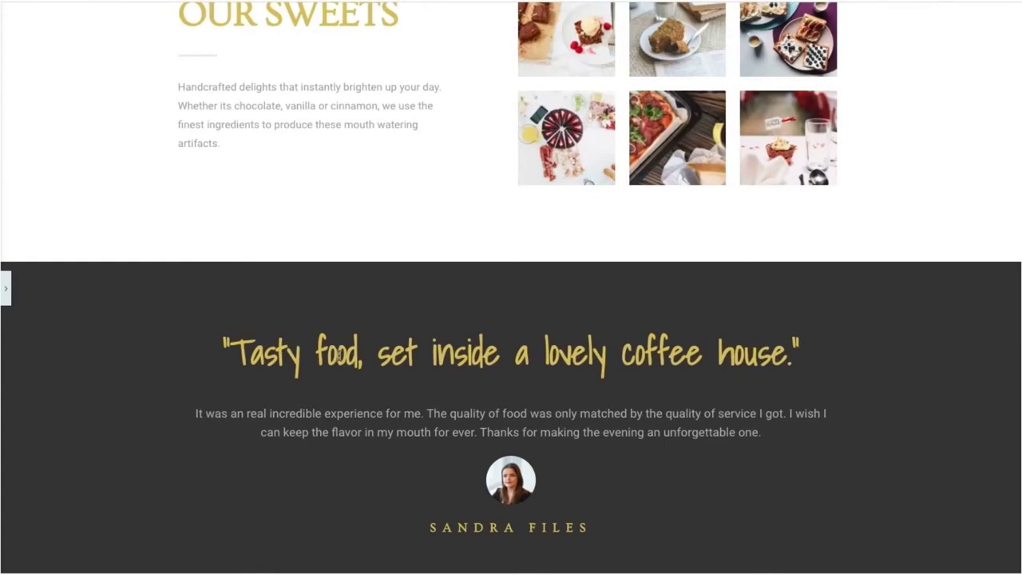
scroll(420, 350, "down", 10)
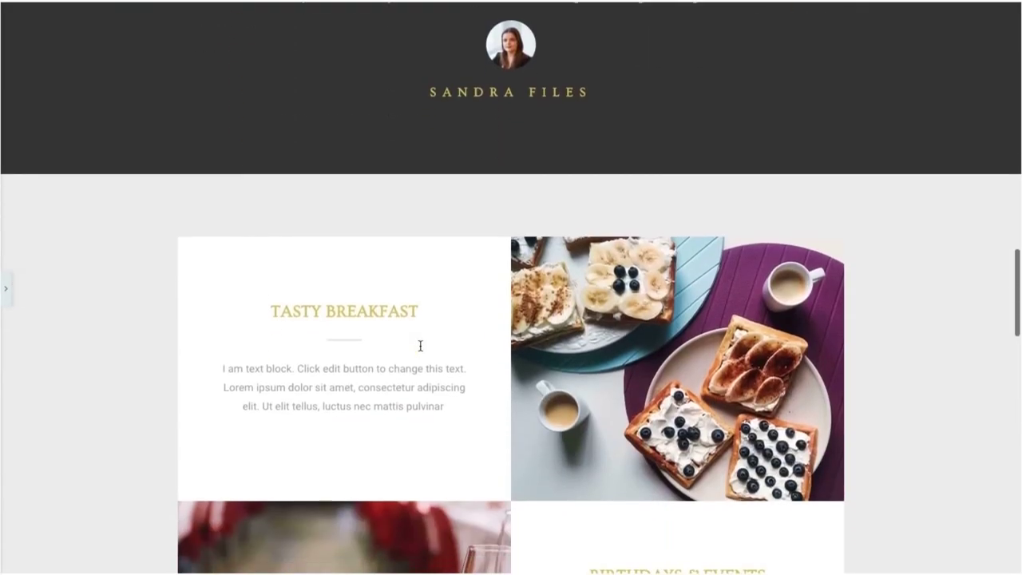
scroll(421, 350, "down", 10)
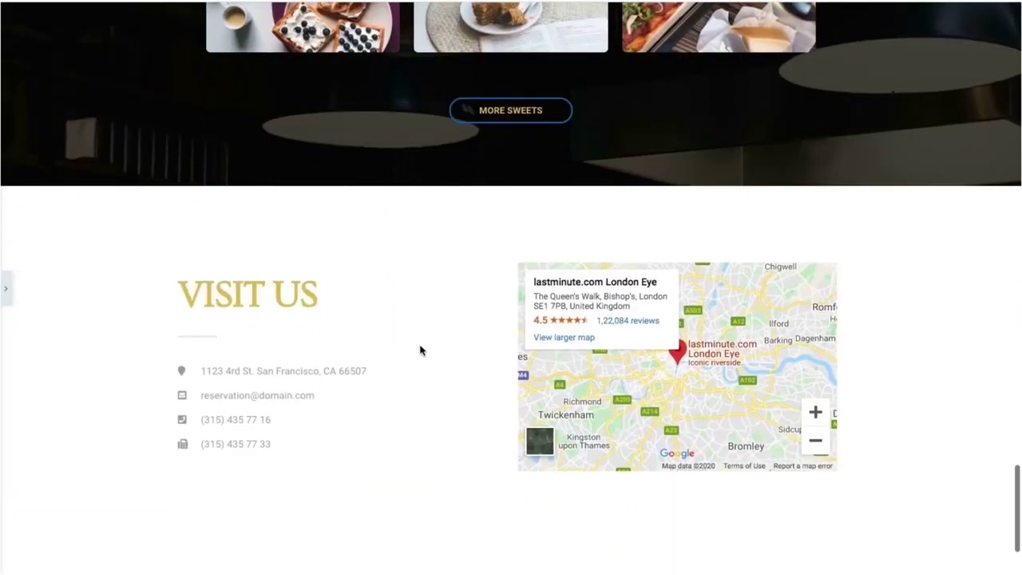
scroll(421, 350, "up", 15)
scroll(421, 349, "up", 6)
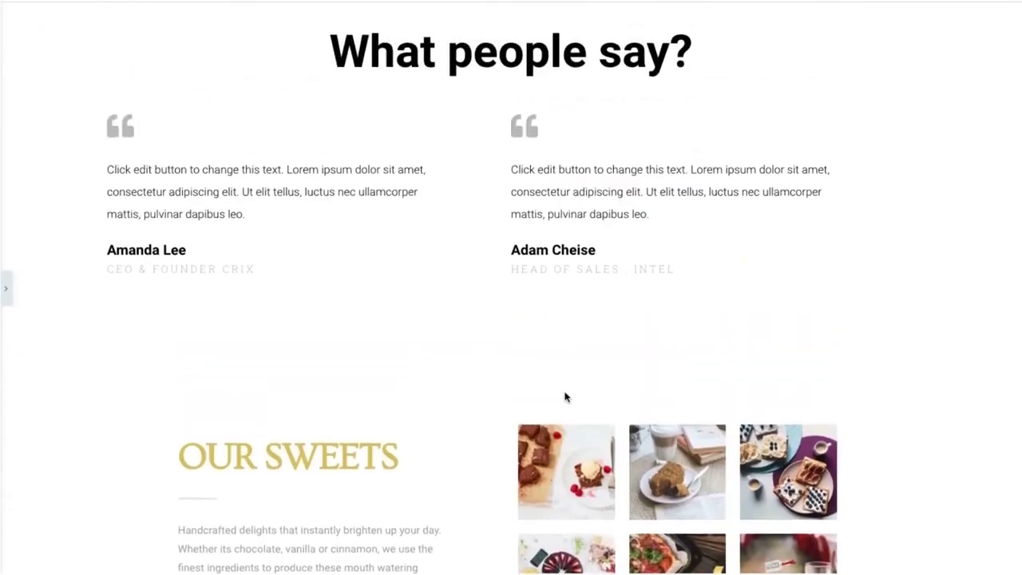
scroll(504, 377, "down", 5)
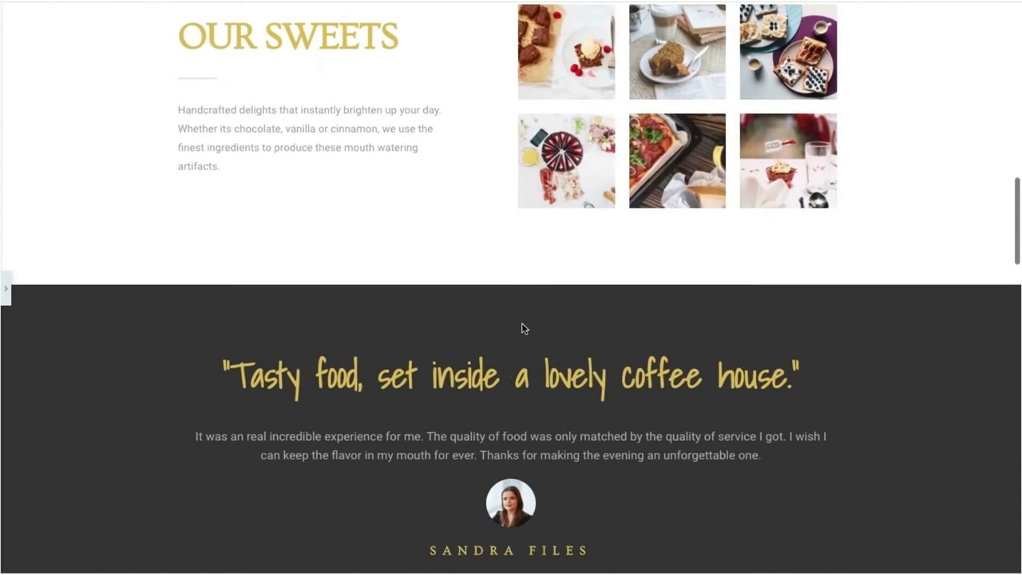
scroll(534, 268, "up", 1)
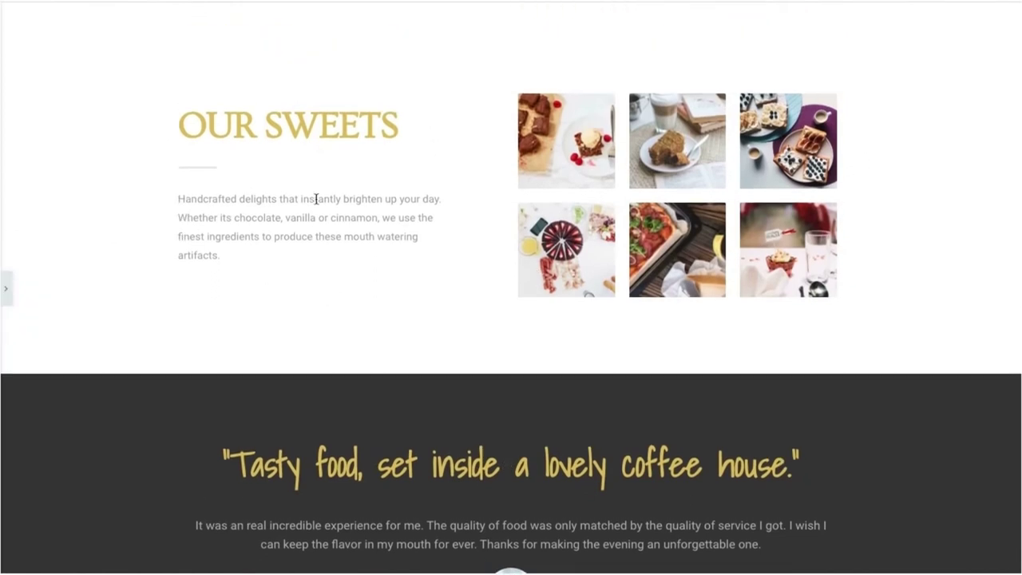
left_click(5, 305)
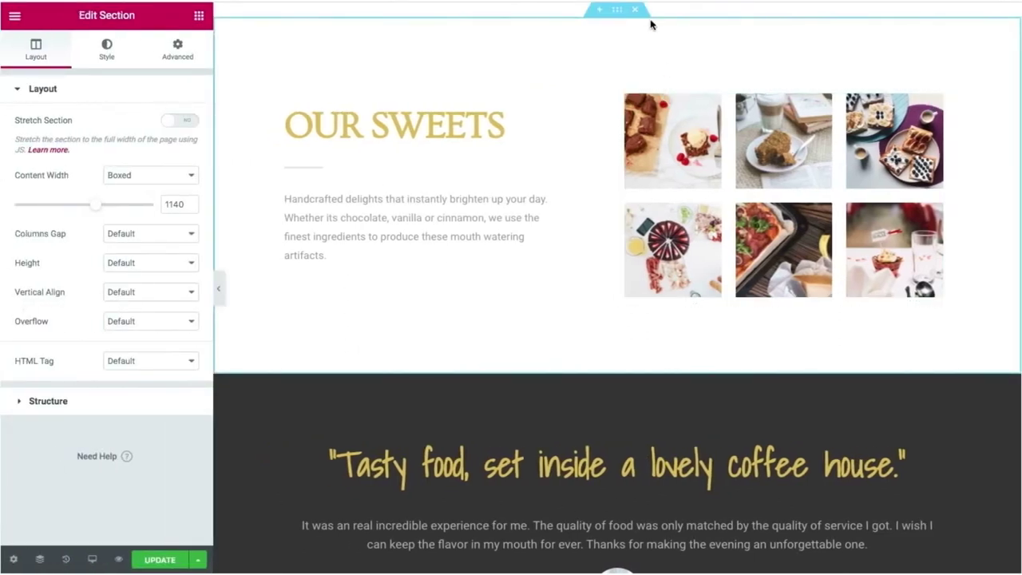
Open the dark band's 'Tasty food, set inside a lovely coffee house.' heading for editing.
scroll(600, 94, "down", 4)
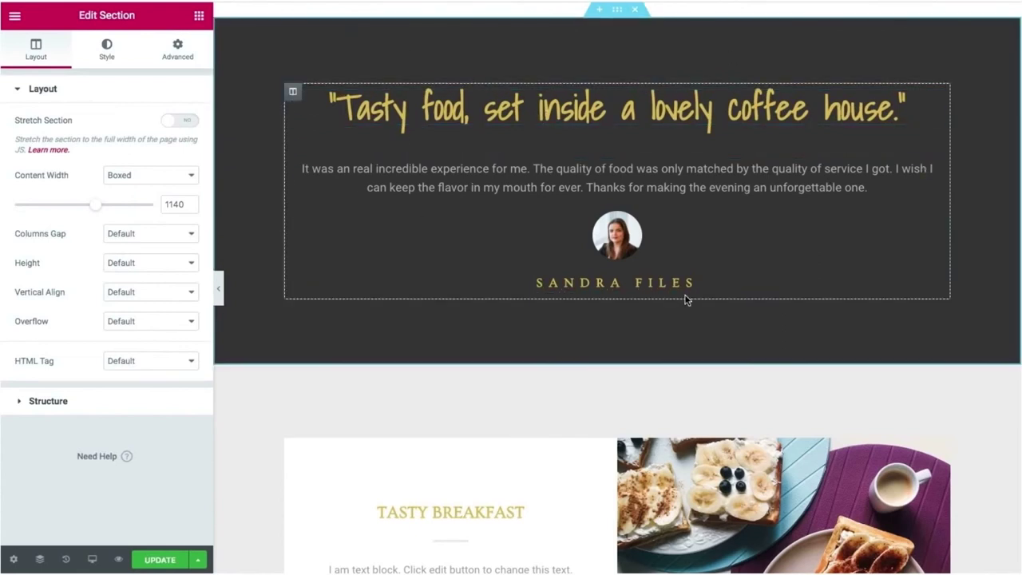
left_click(220, 294)
scroll(335, 240, "up", 3)
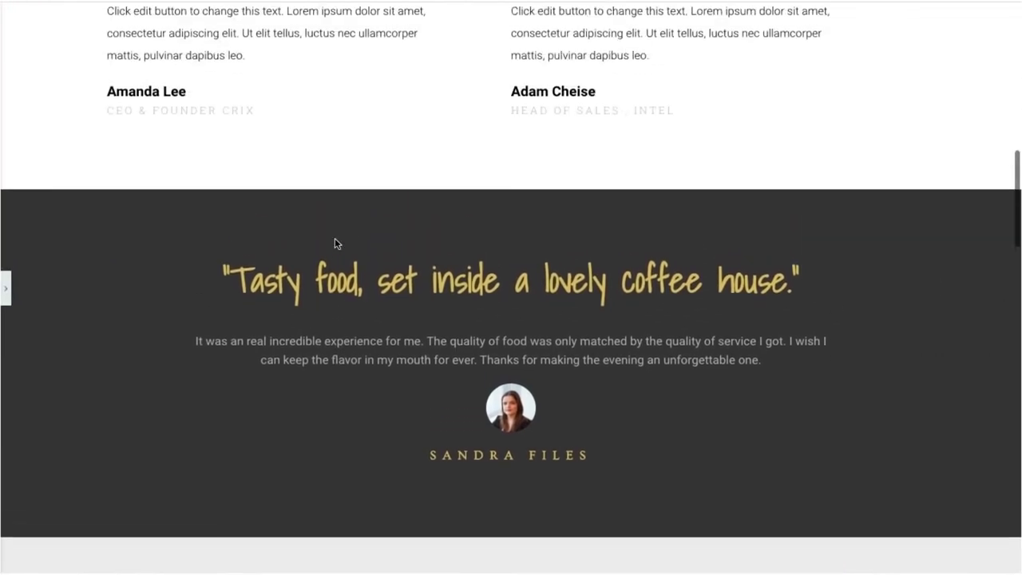
left_click(6, 288)
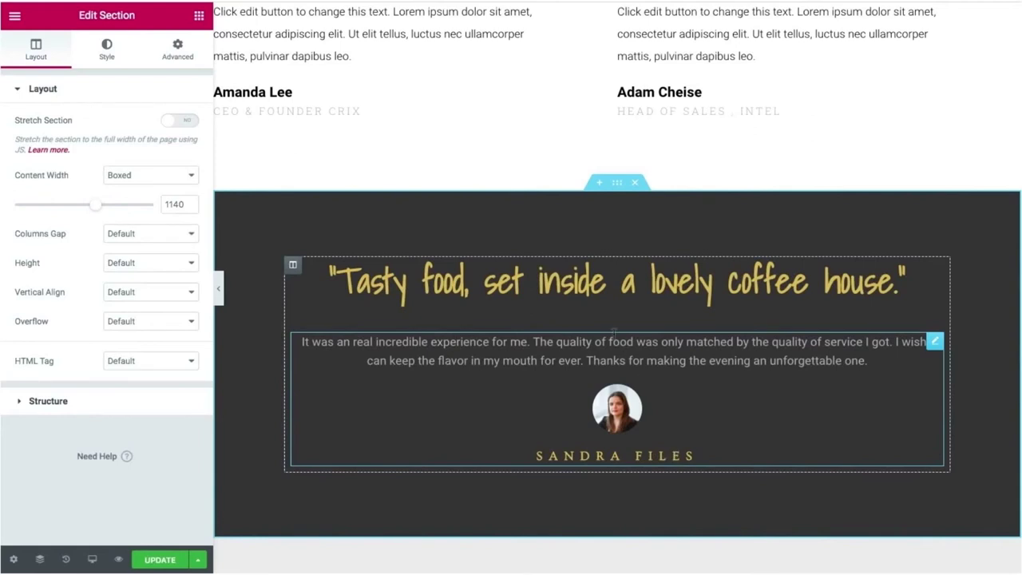
left_click(630, 289)
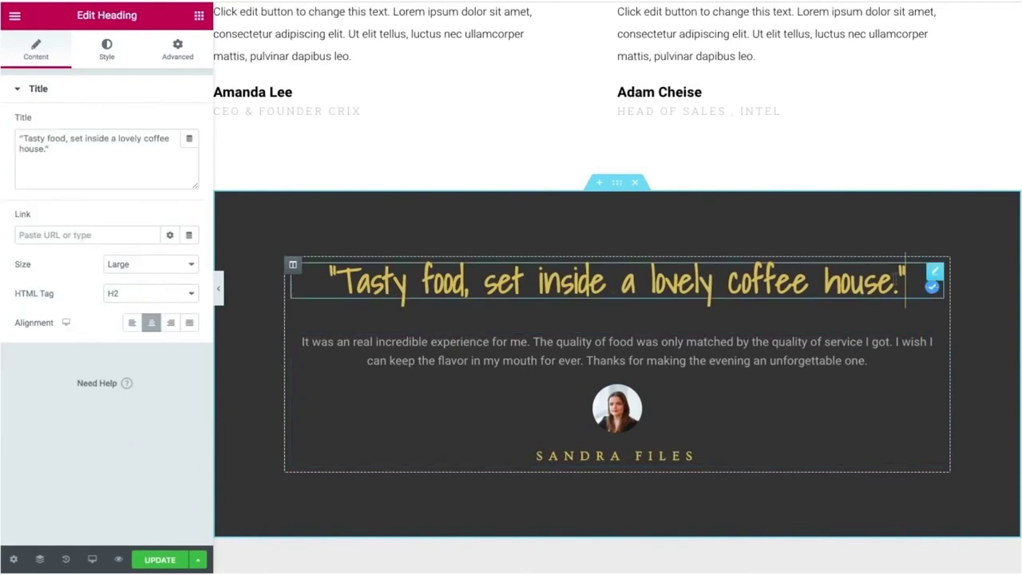
Replace the quote with 'I have never thought to became photographer, but an artist who captures memories.'.
left_click_drag(897, 279, 345, 262)
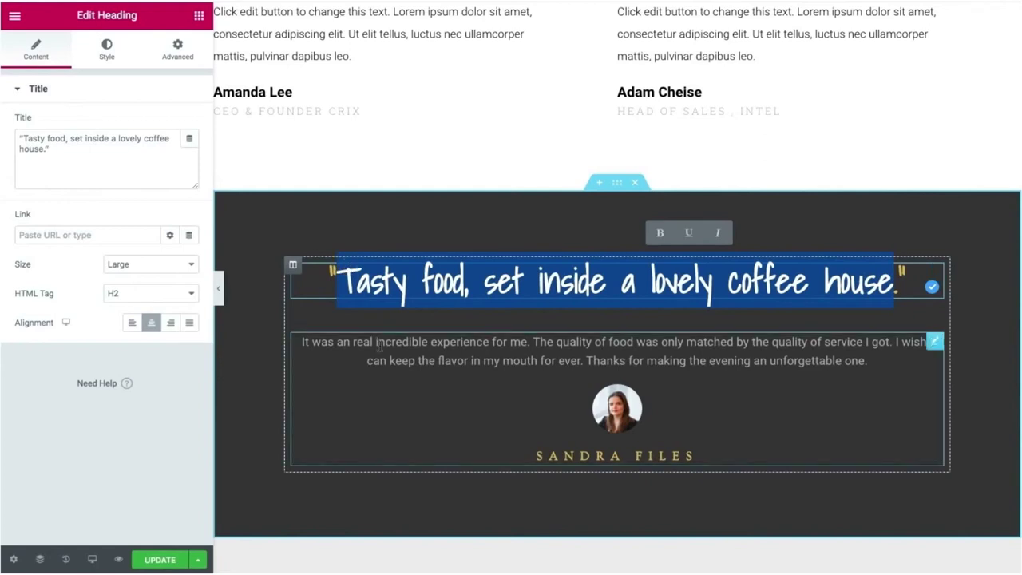
type("I ha")
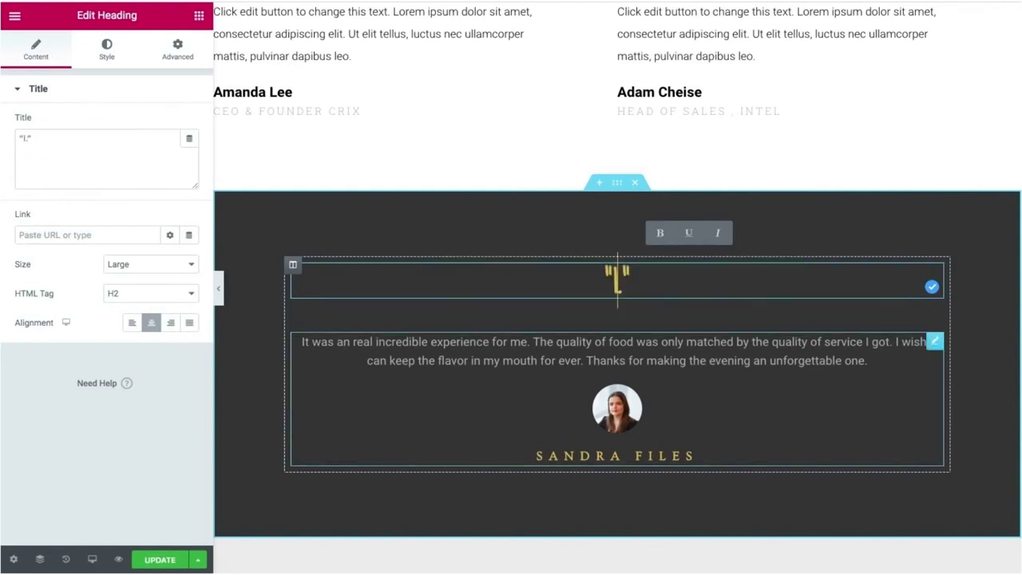
type("ve n")
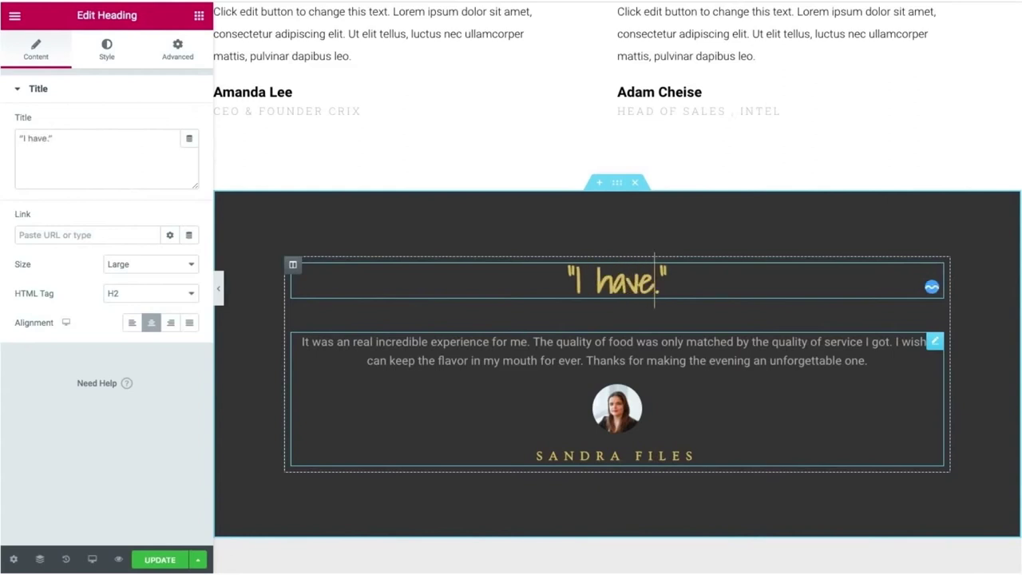
type("ever th")
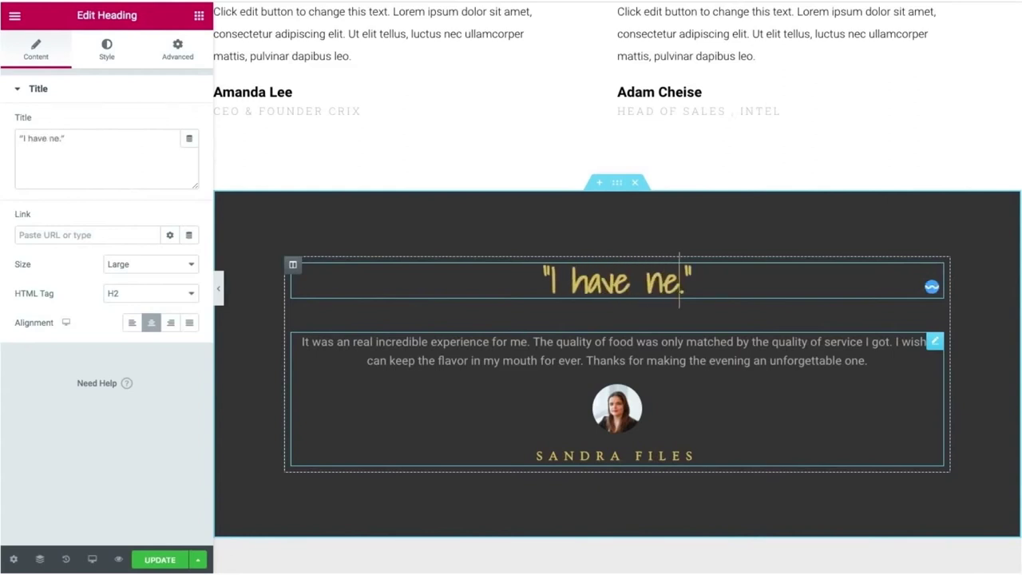
type("ought")
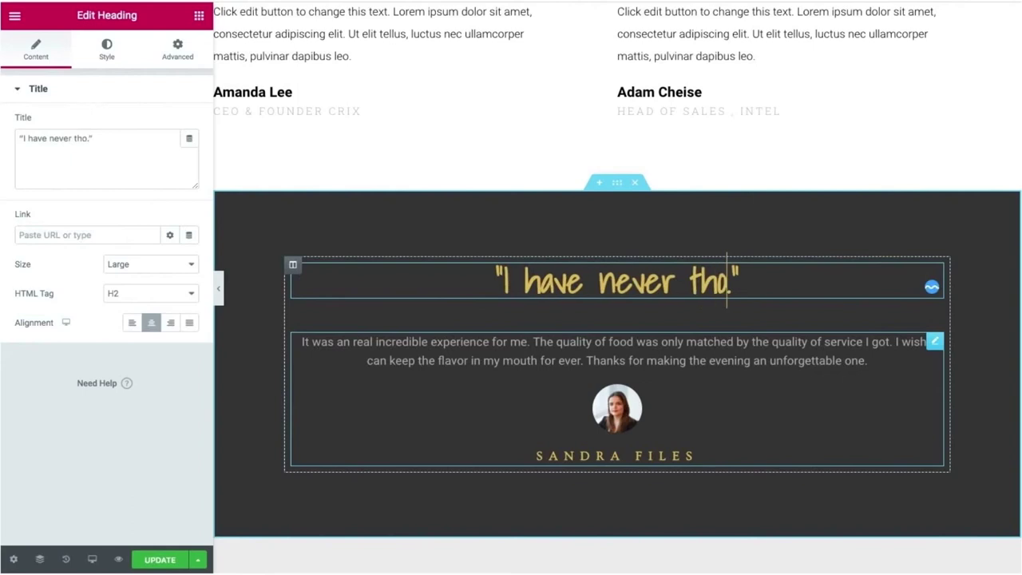
type(" to b")
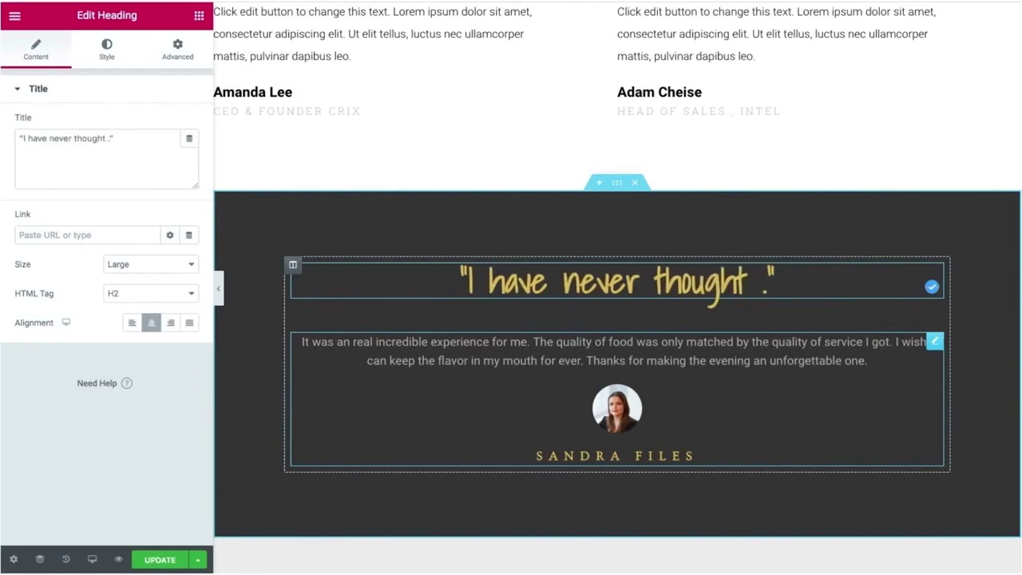
type("ecam")
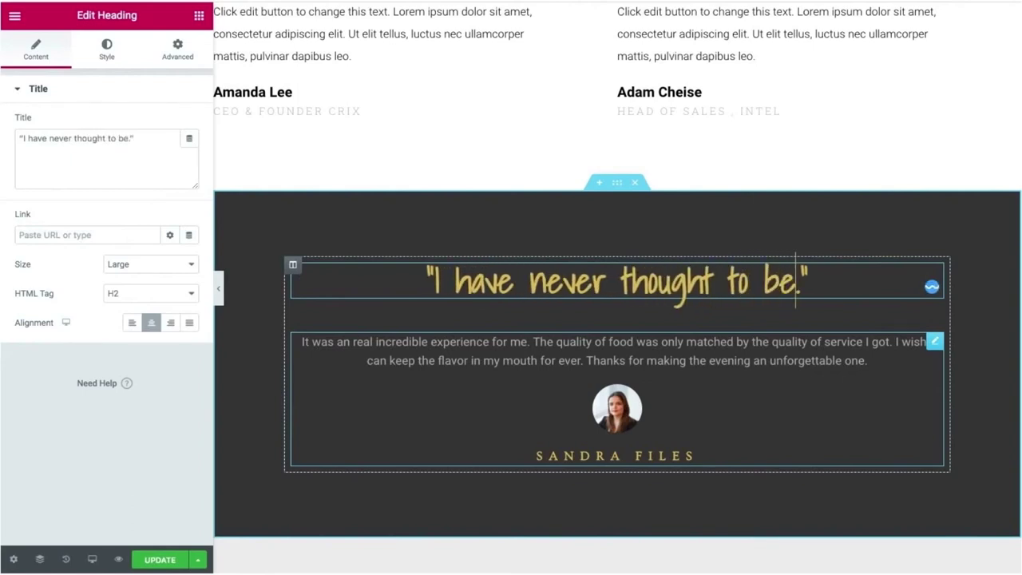
type("e p")
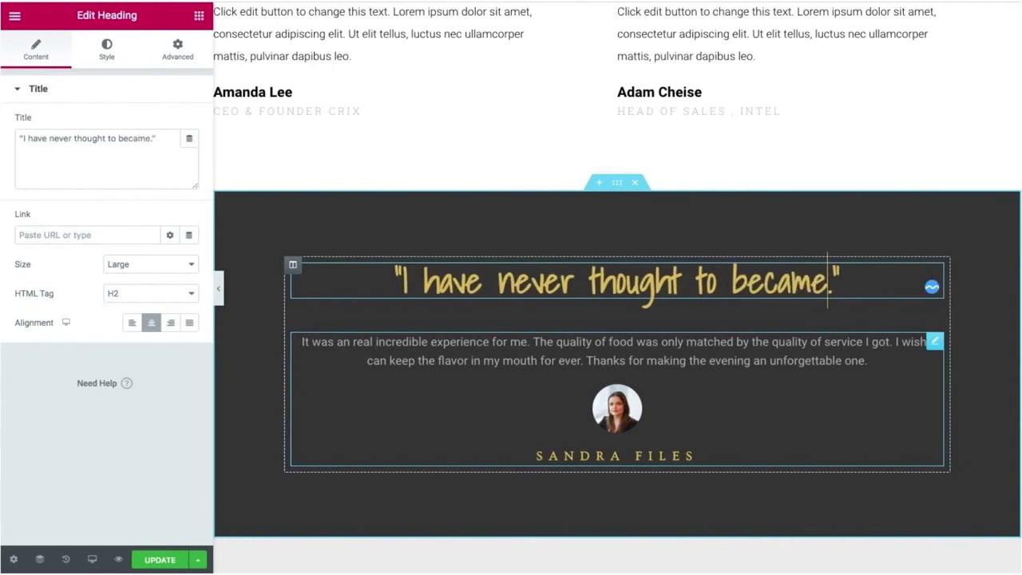
type("hoto")
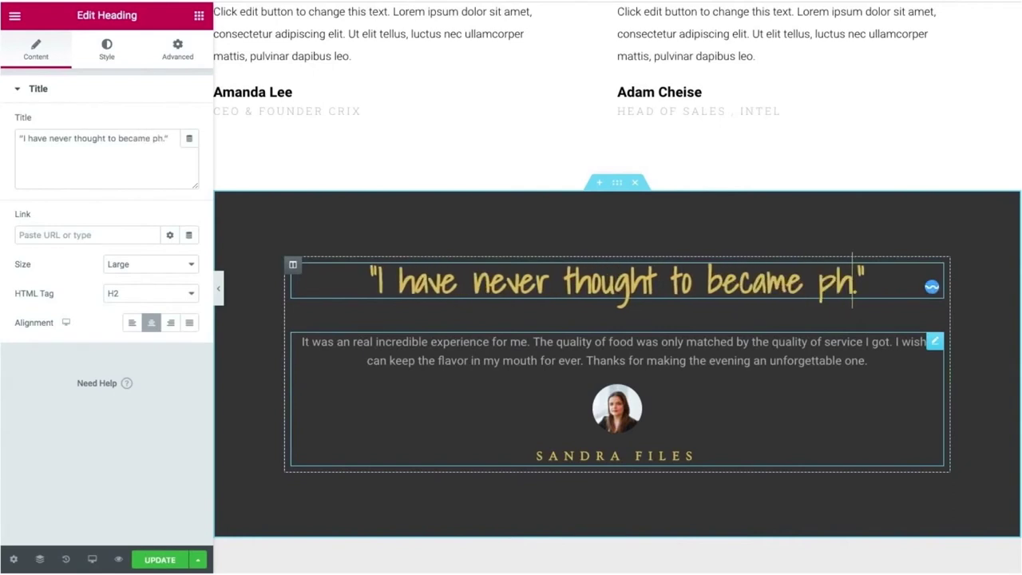
type("grap")
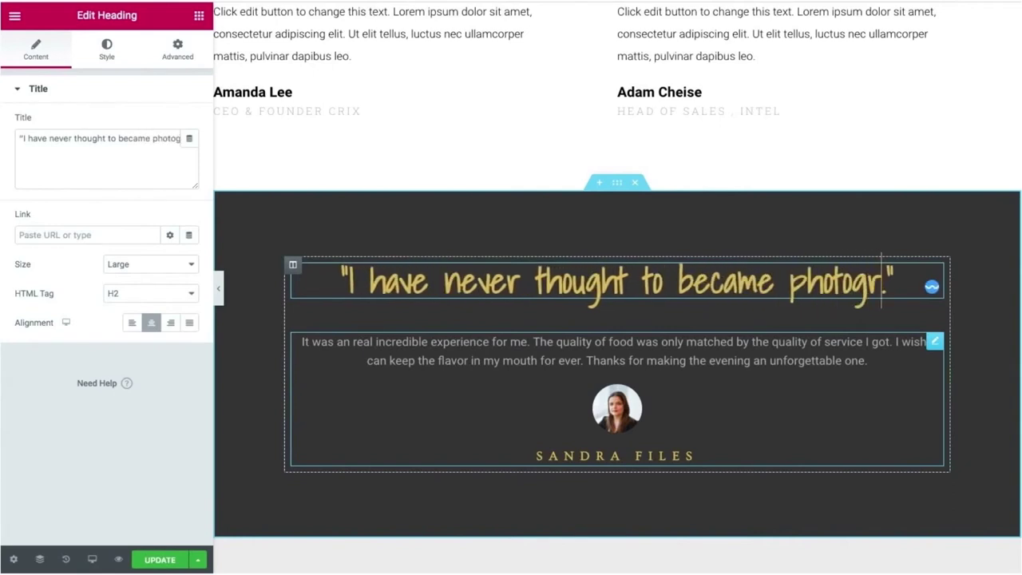
type("her .”")
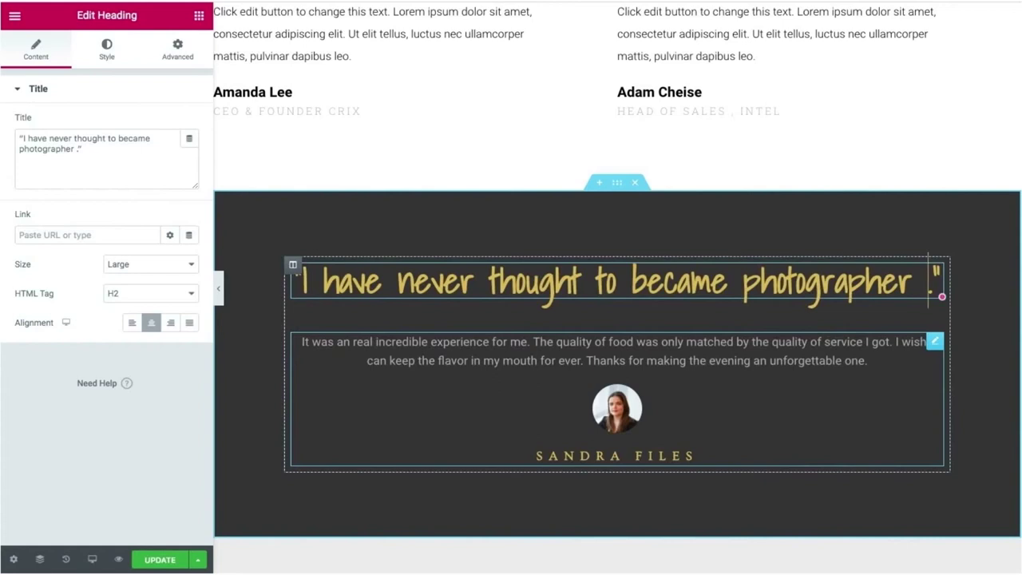
key("BackSpace")
type(", b")
type("ut ")
type("an ar")
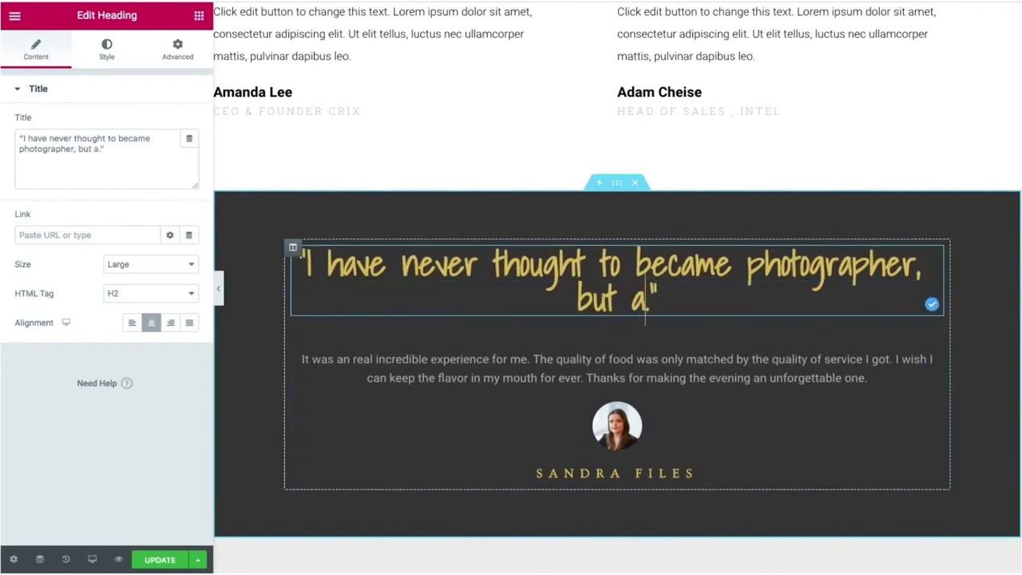
type("tist wh")
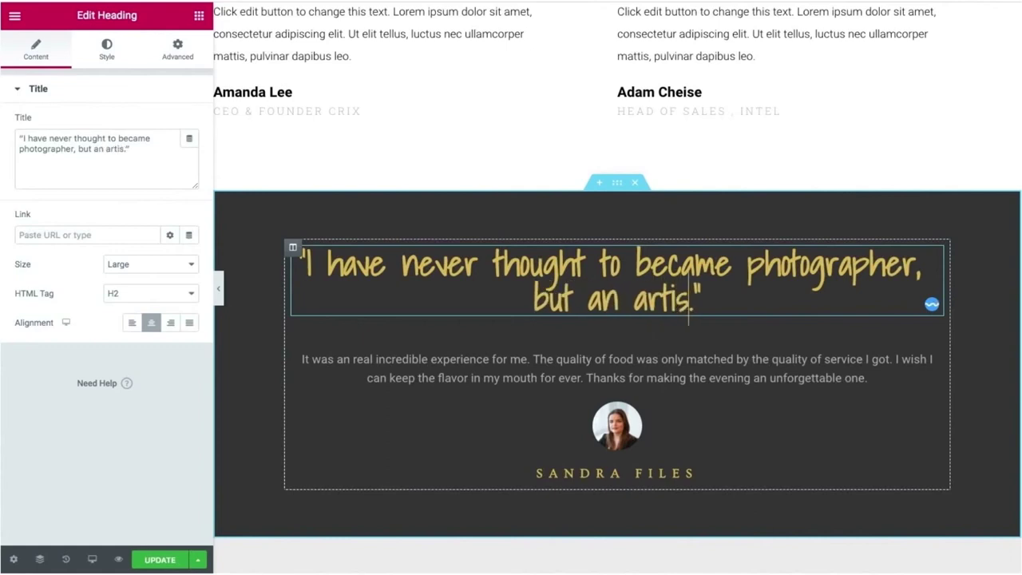
type("o capt")
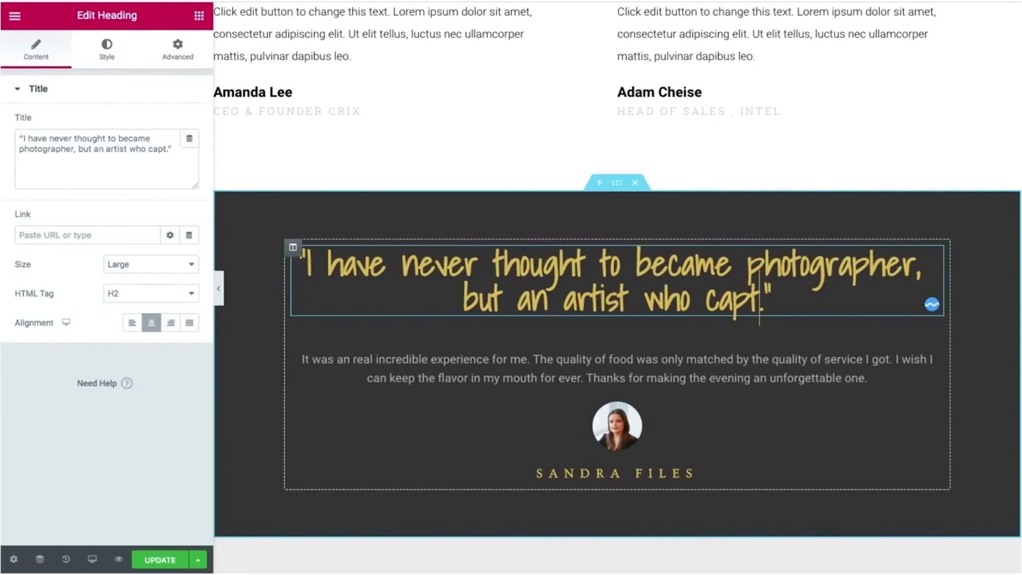
type("ures memories")
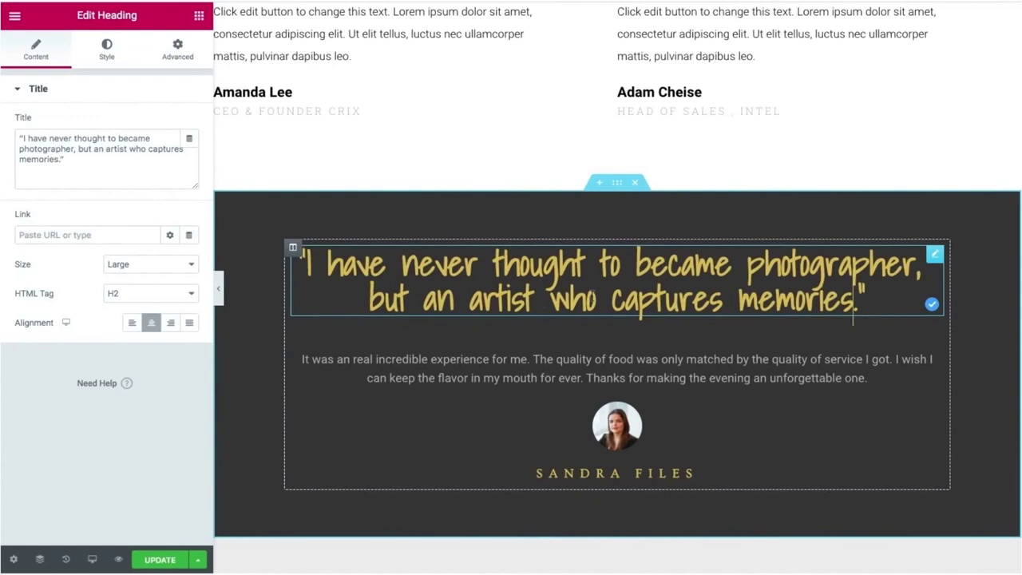
key("ctrl+a")
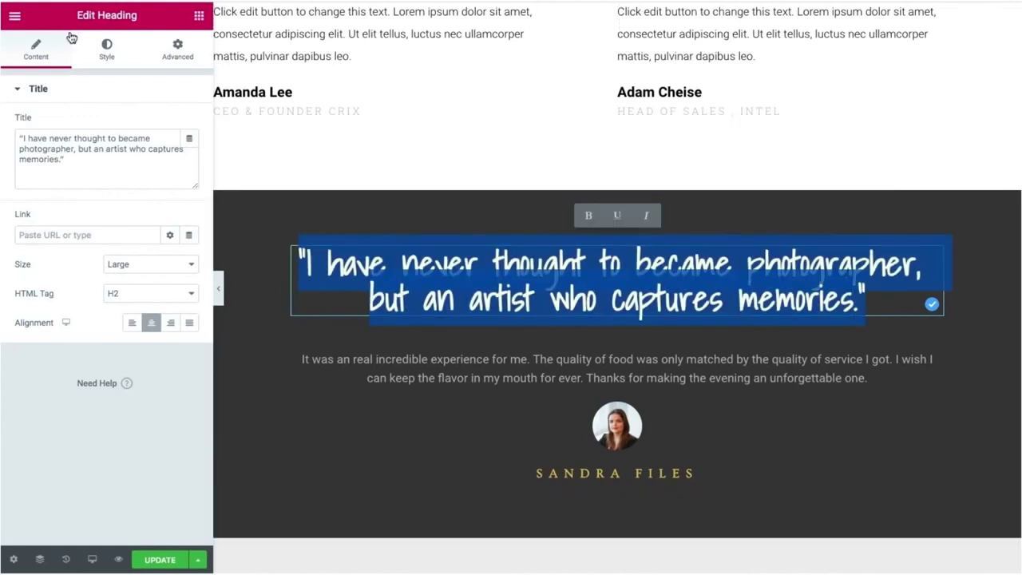
left_click(107, 51)
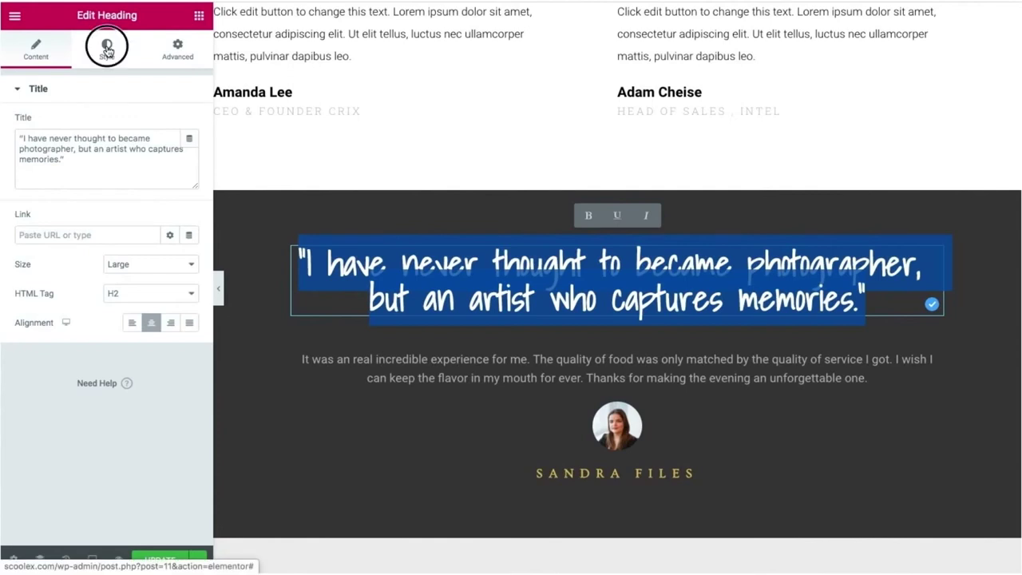
Set the quote heading's typography size to 27 px so it fits on one line.
left_click(190, 155)
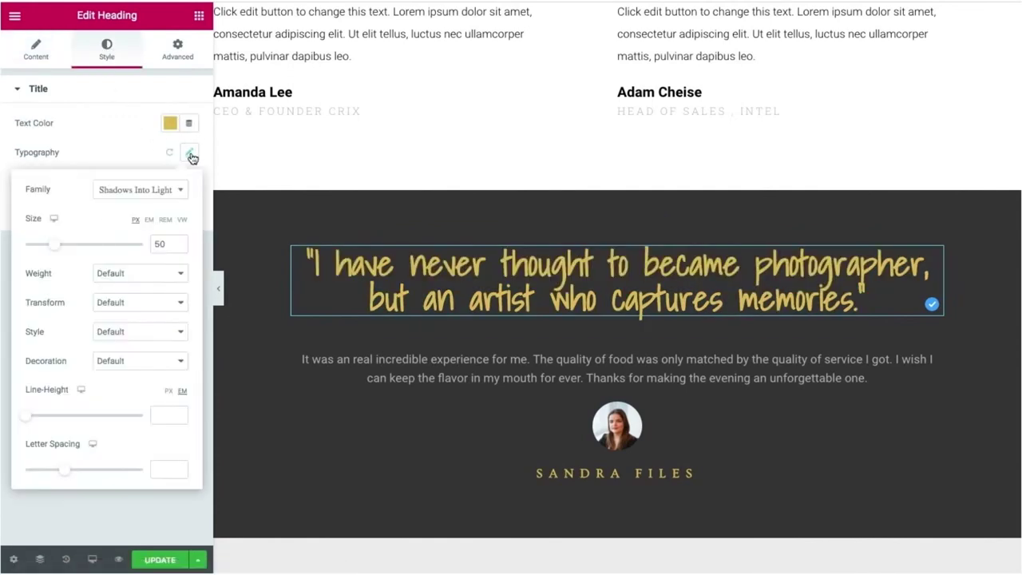
left_click(54, 247)
left_click_drag(54, 247, 41, 249)
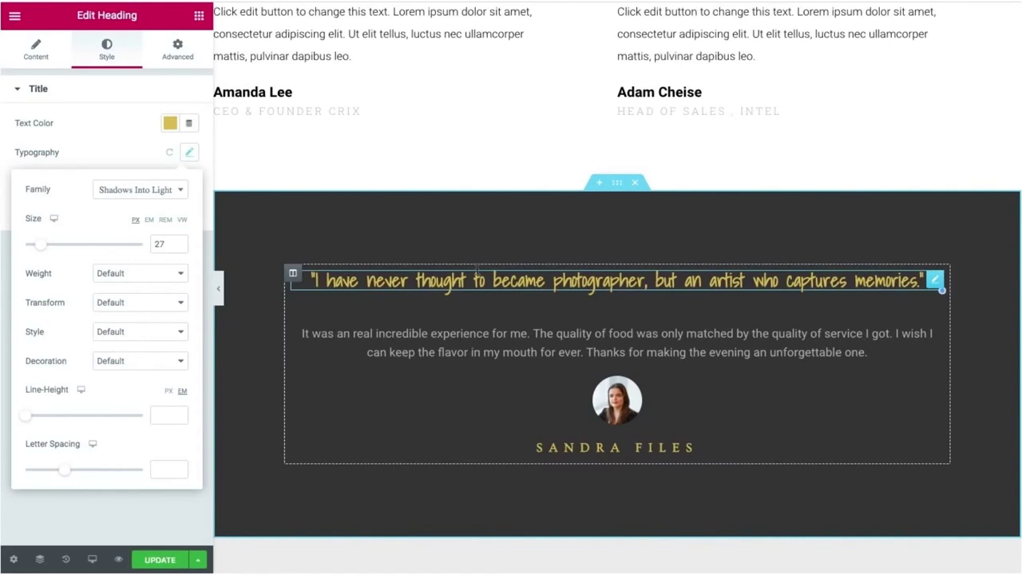
left_click(248, 354)
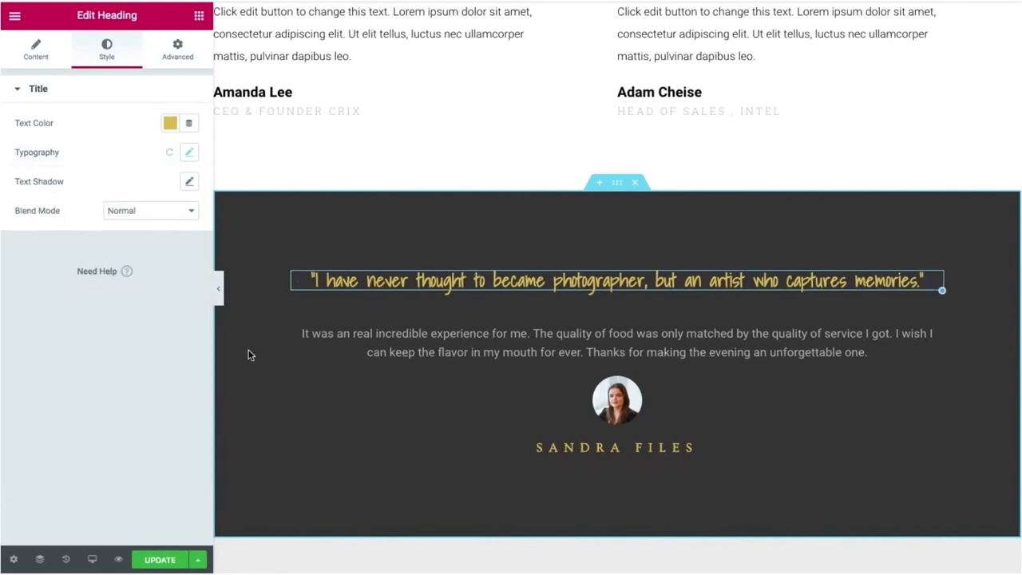
Delete the testimonial's entire paragraph text.
left_click(421, 351)
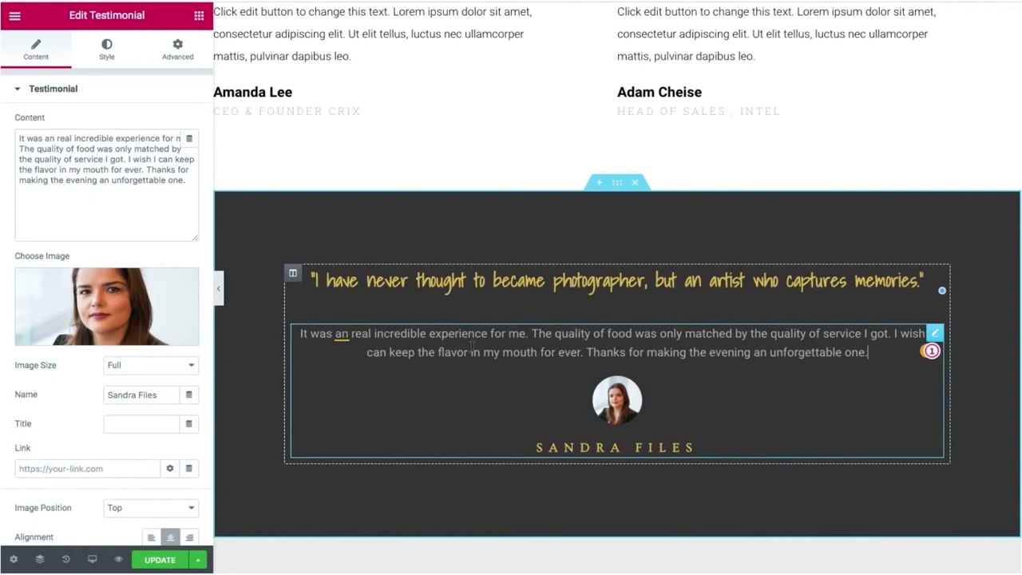
left_click(874, 354)
left_click(874, 353)
left_click_drag(873, 354, 429, 324)
left_click_drag(350, 311, 299, 326)
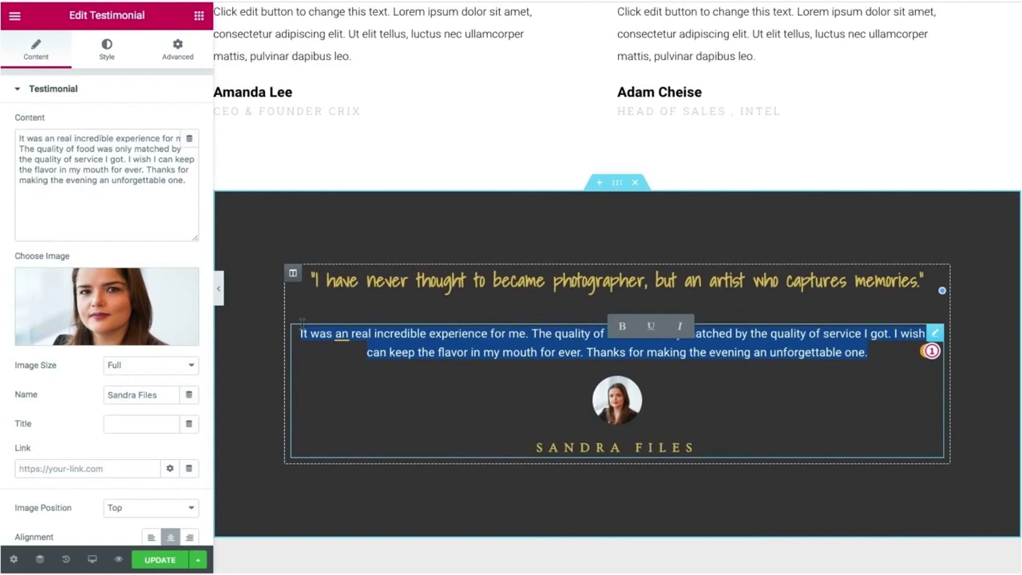
key("BackSpace")
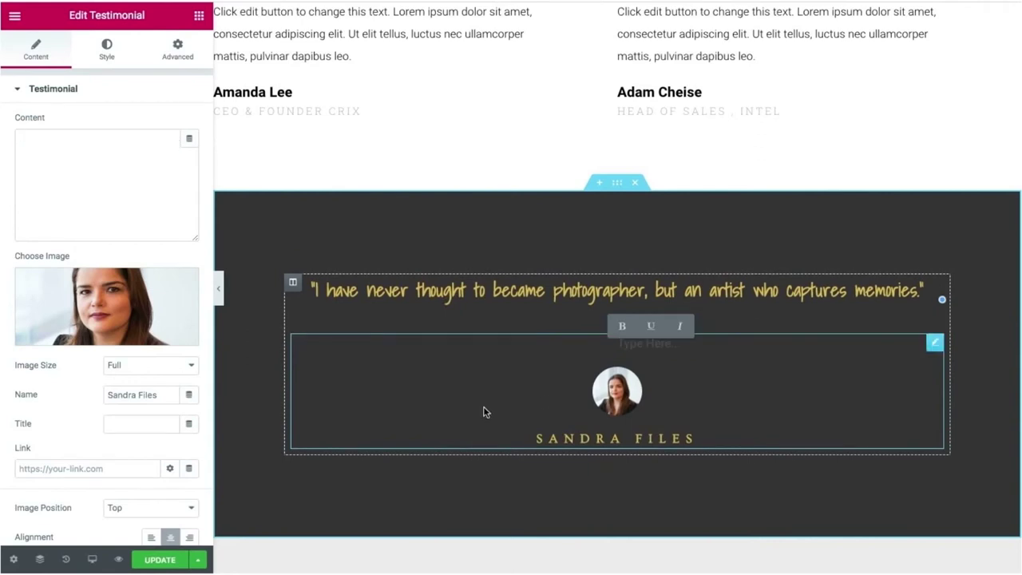
left_click(484, 412)
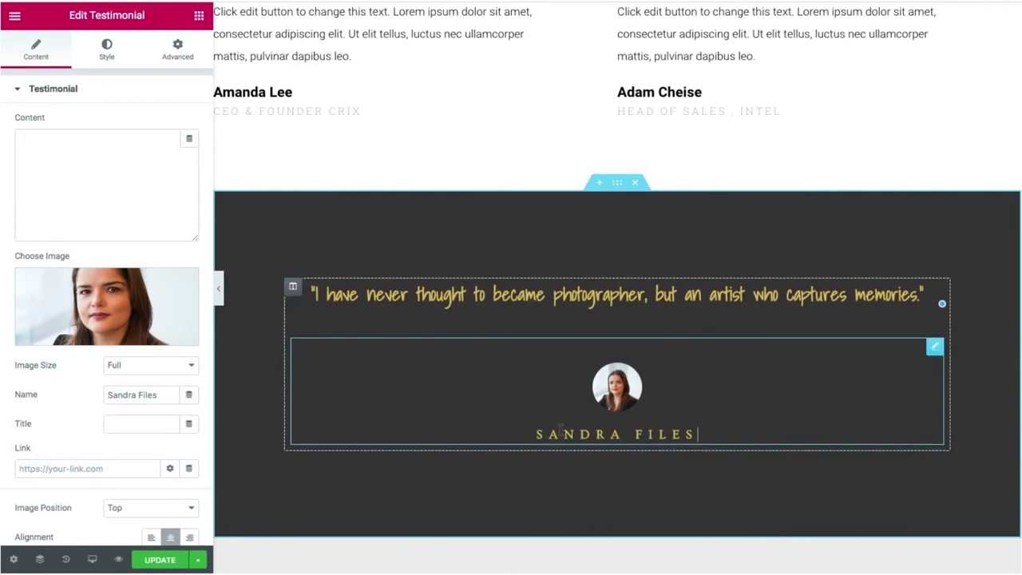
Replace the reviewer's name under the photo with a new person's name.
left_click_drag(530, 431, 550, 439)
left_click_drag(694, 432, 534, 432)
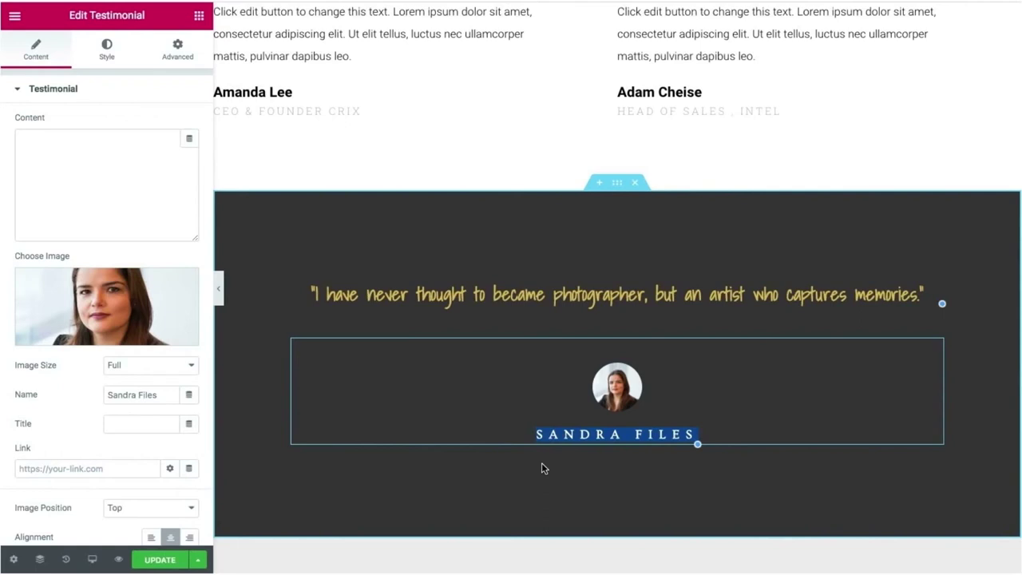
type("Ama")
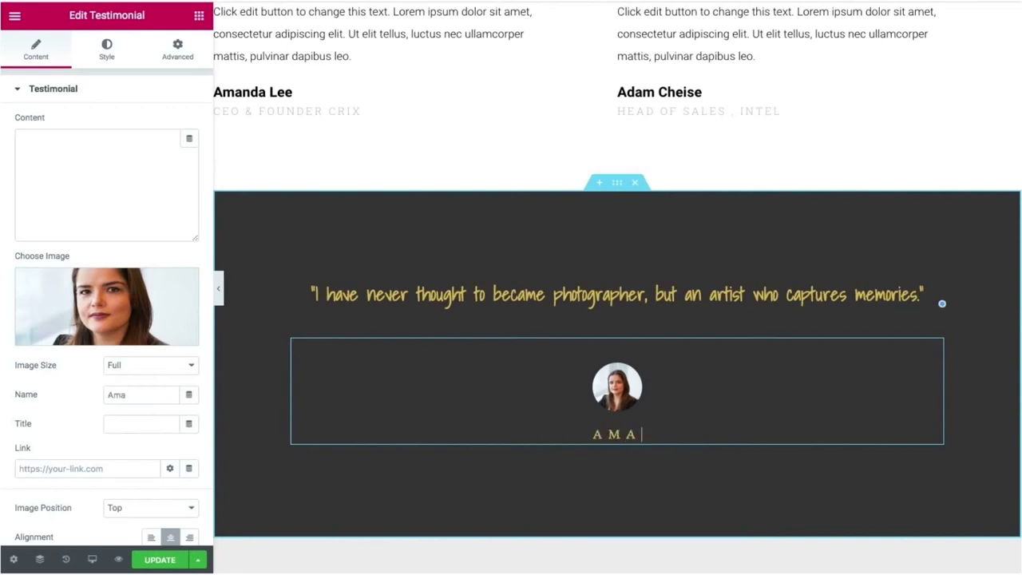
type("r Tr")
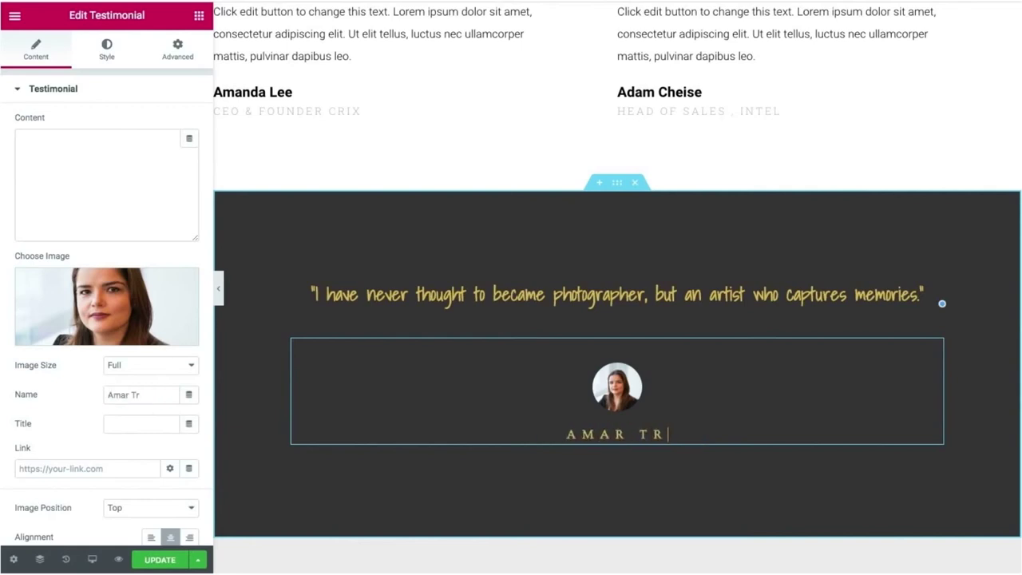
type("ipathi")
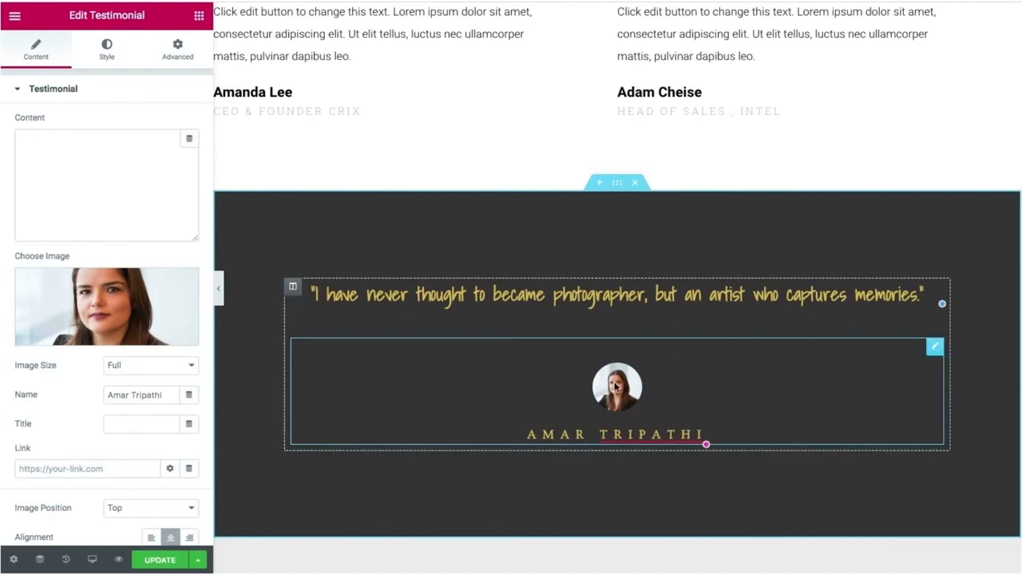
Replace the testimonial portrait with teacher2.jpg from the Media Library.
left_click(91, 305)
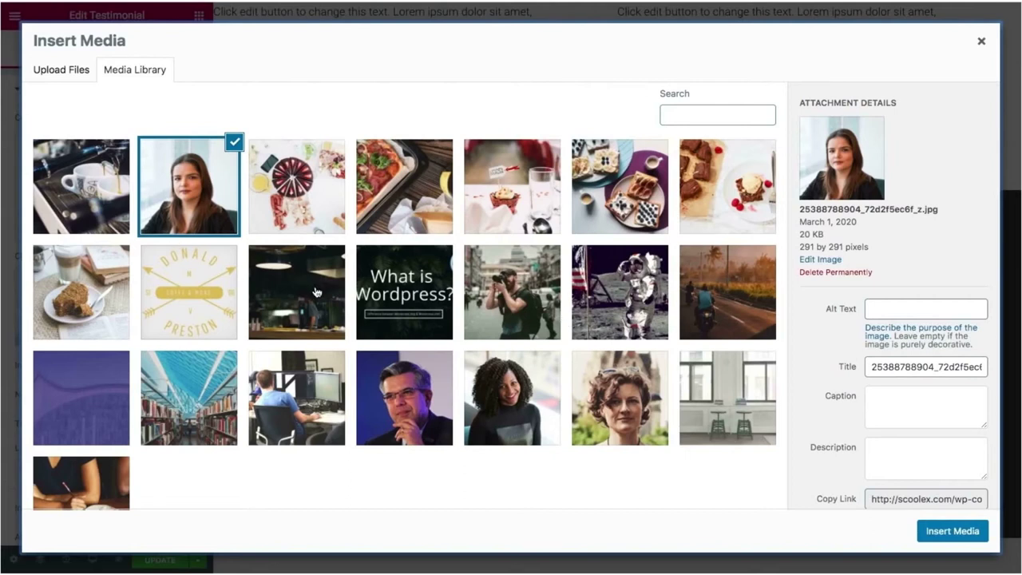
scroll(317, 292, "down", 1)
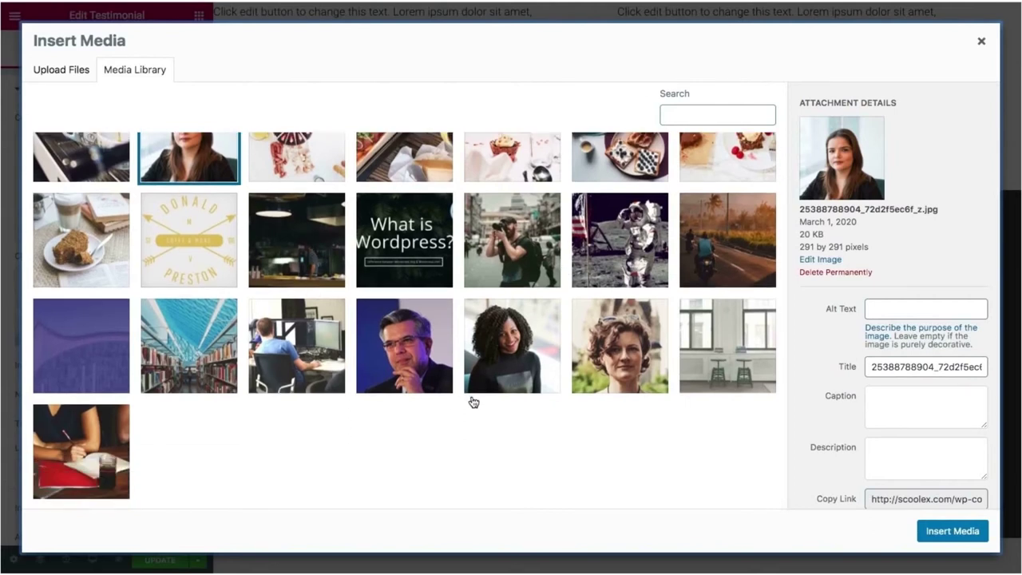
left_click(396, 358)
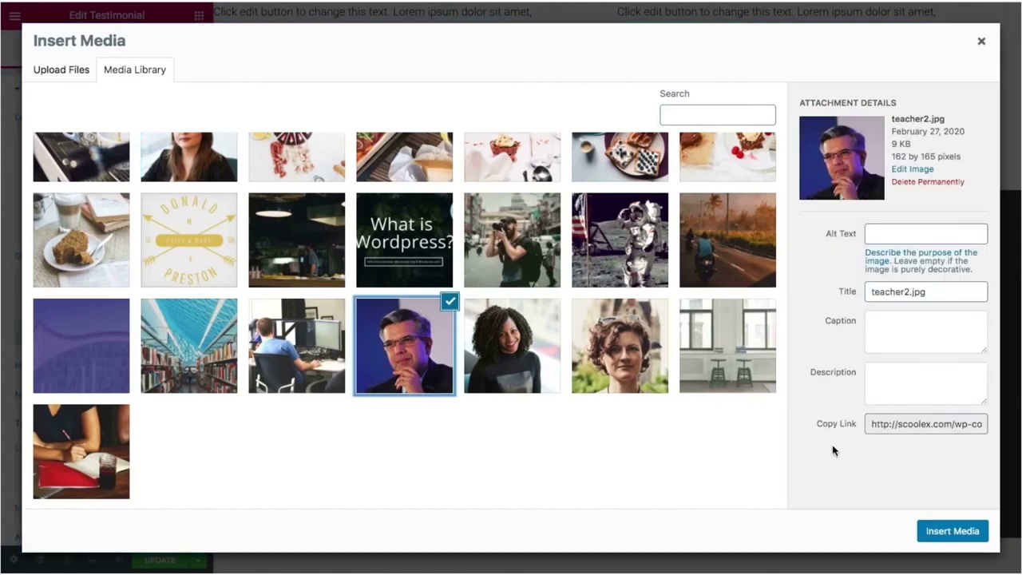
left_click(952, 531)
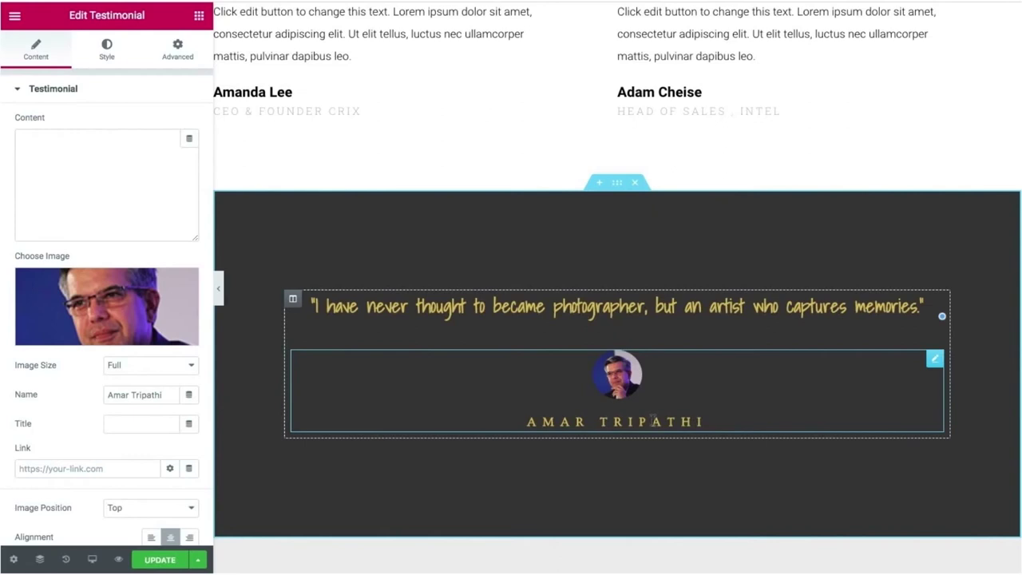
Set the quote heading's text colour to white (#FFFFFF).
left_click(662, 311)
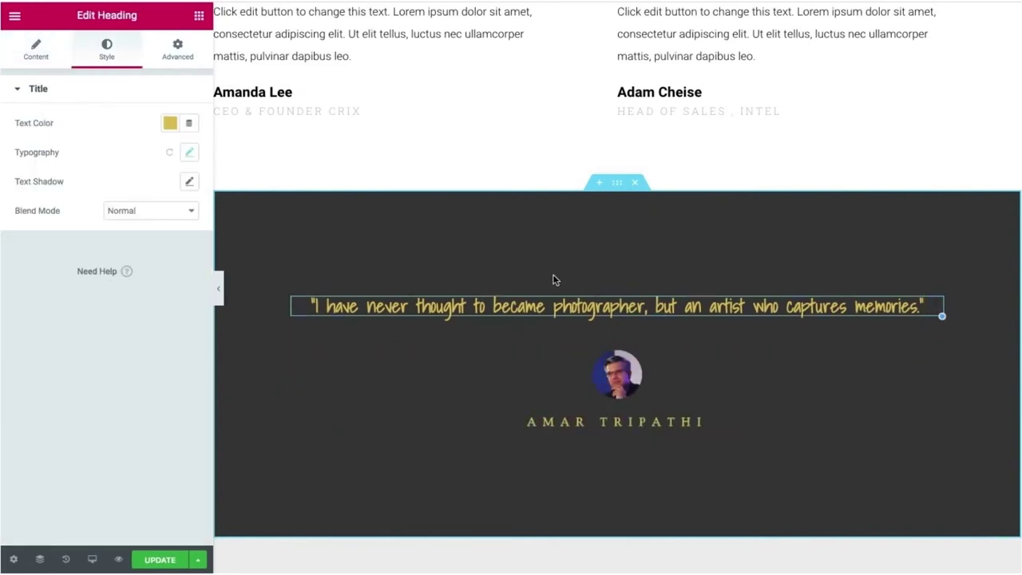
scroll(563, 262, "up", 8)
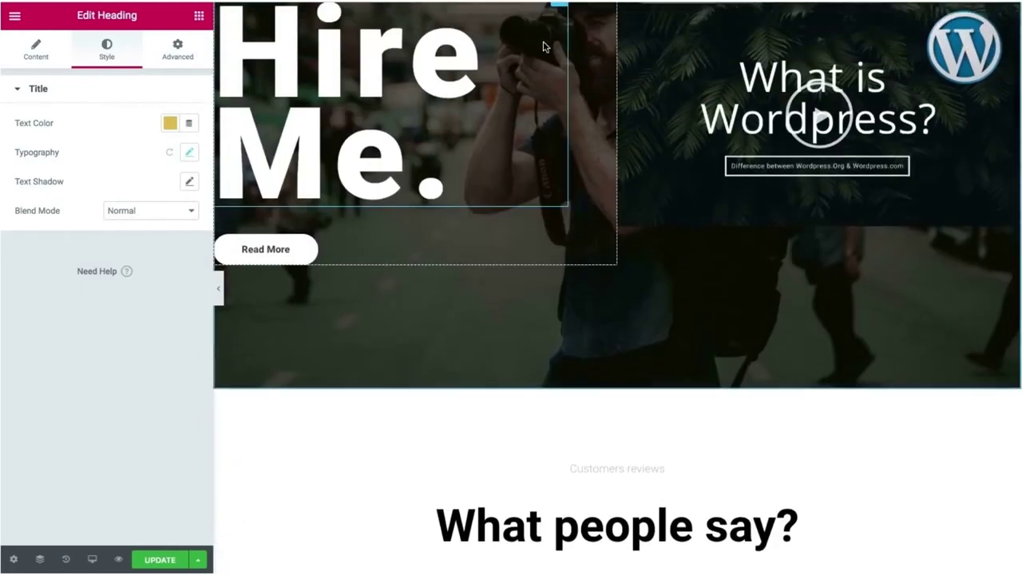
scroll(673, 189, "down", 4)
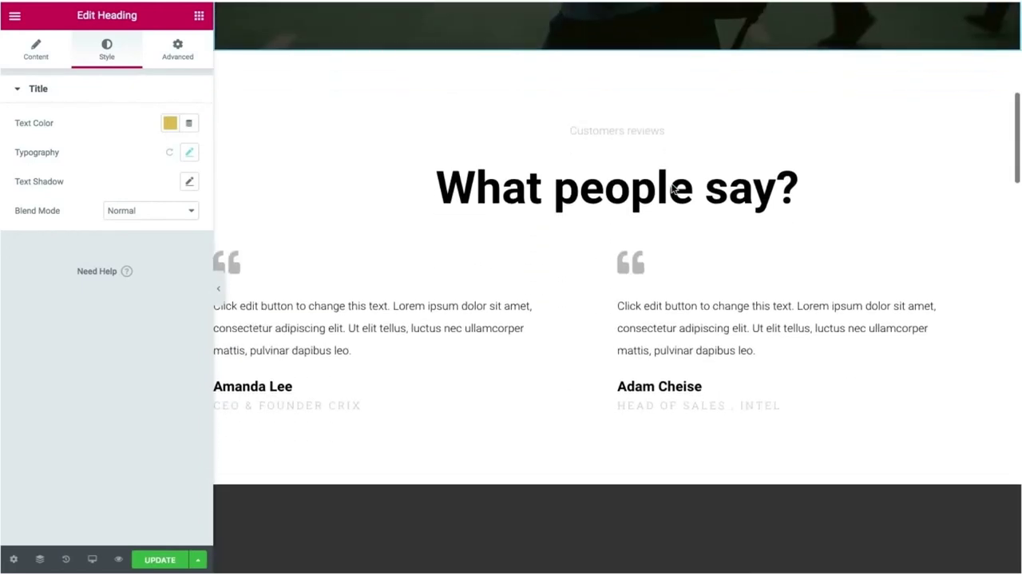
scroll(673, 189, "down", 2)
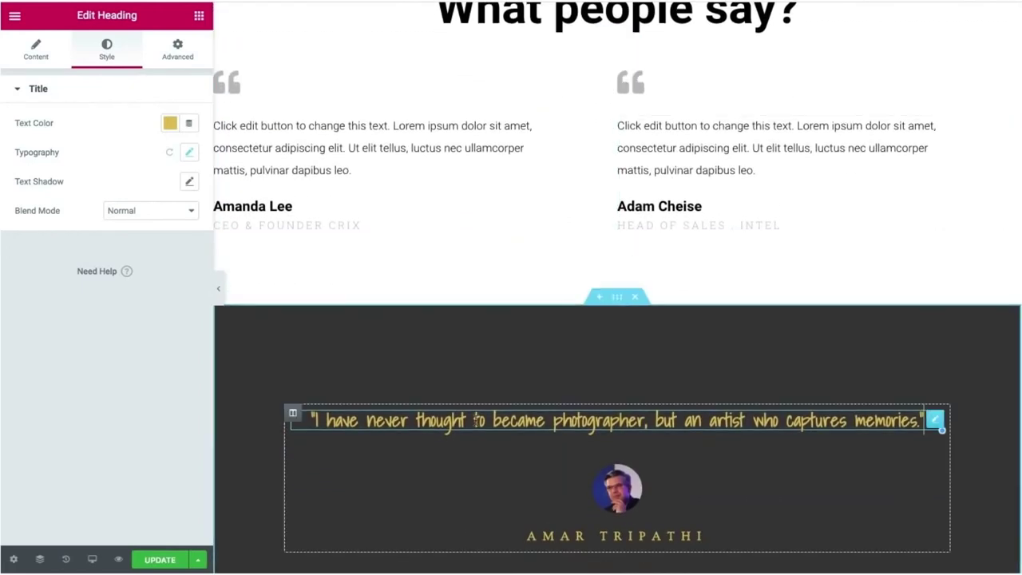
left_click(170, 123)
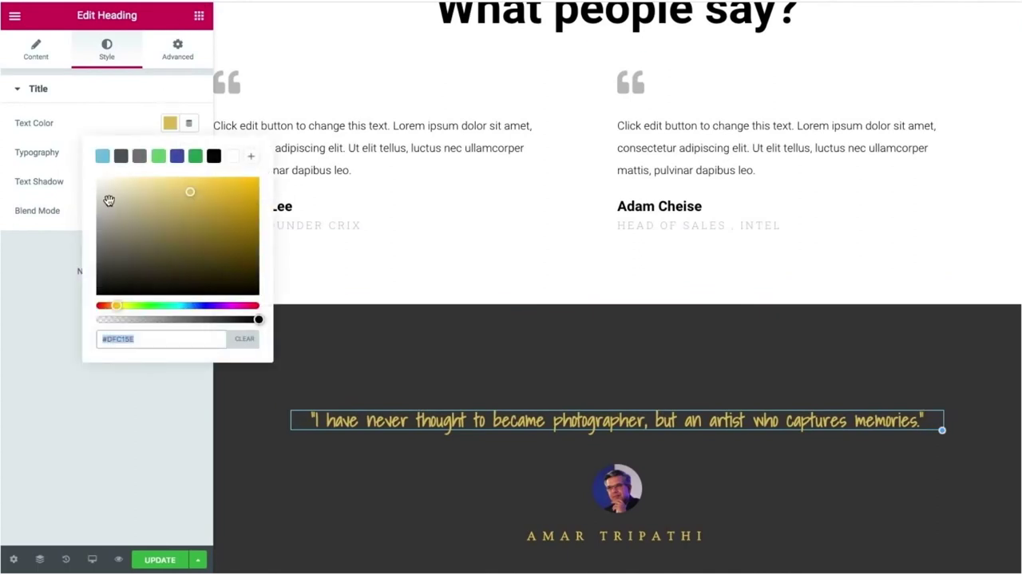
left_click_drag(108, 204, 87, 171)
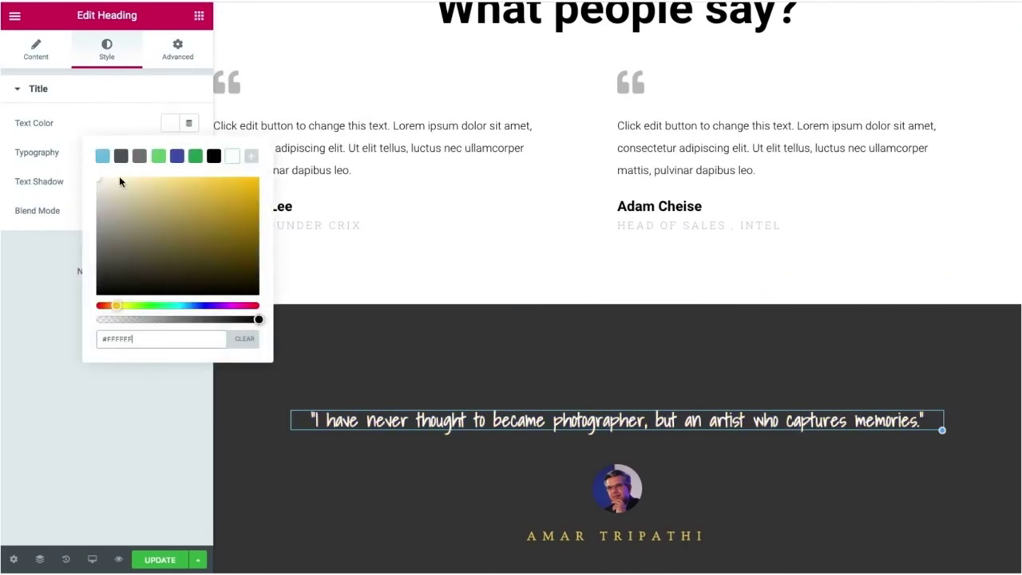
scroll(551, 399, "down", 1)
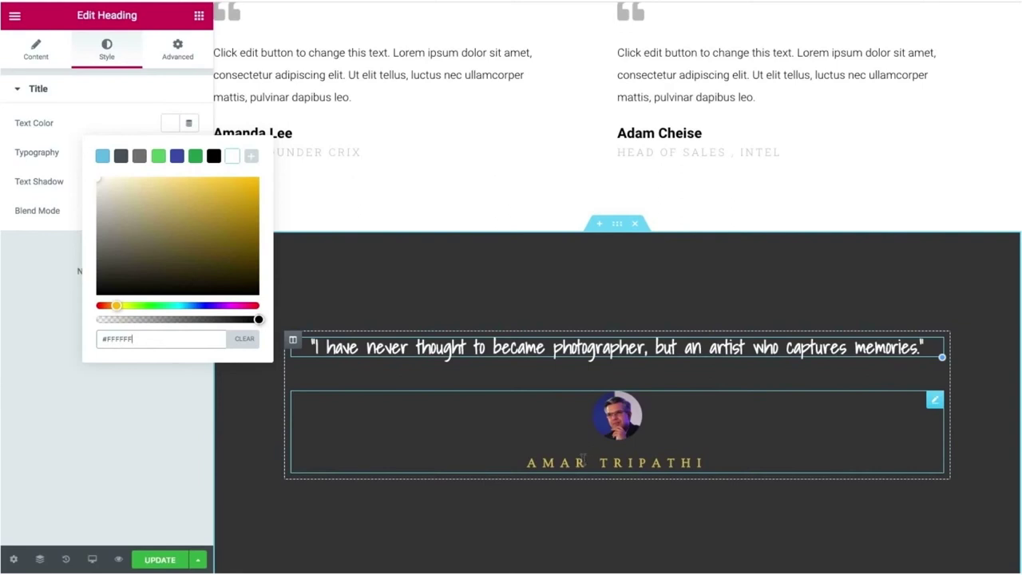
left_click(583, 461)
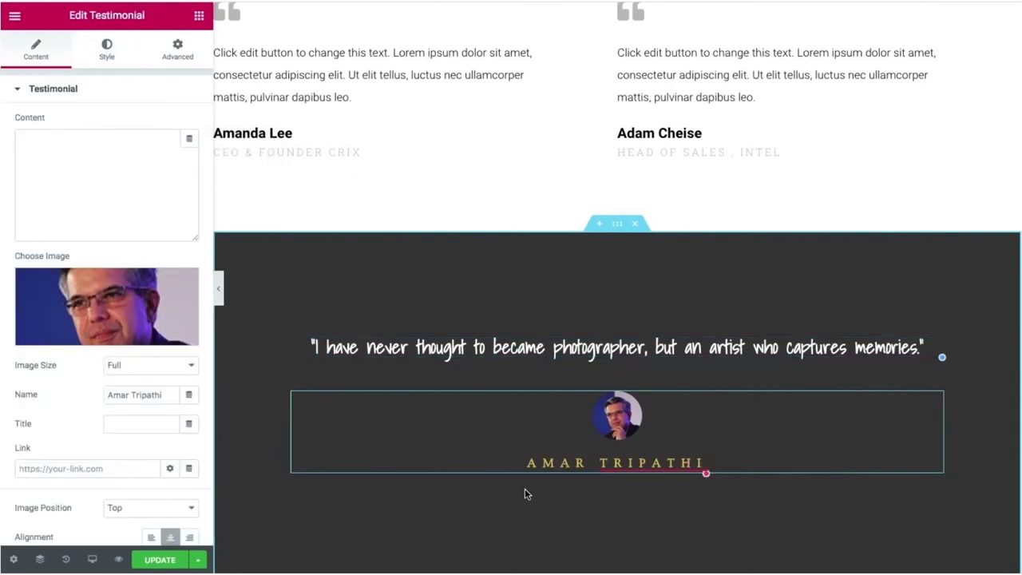
left_click(104, 48)
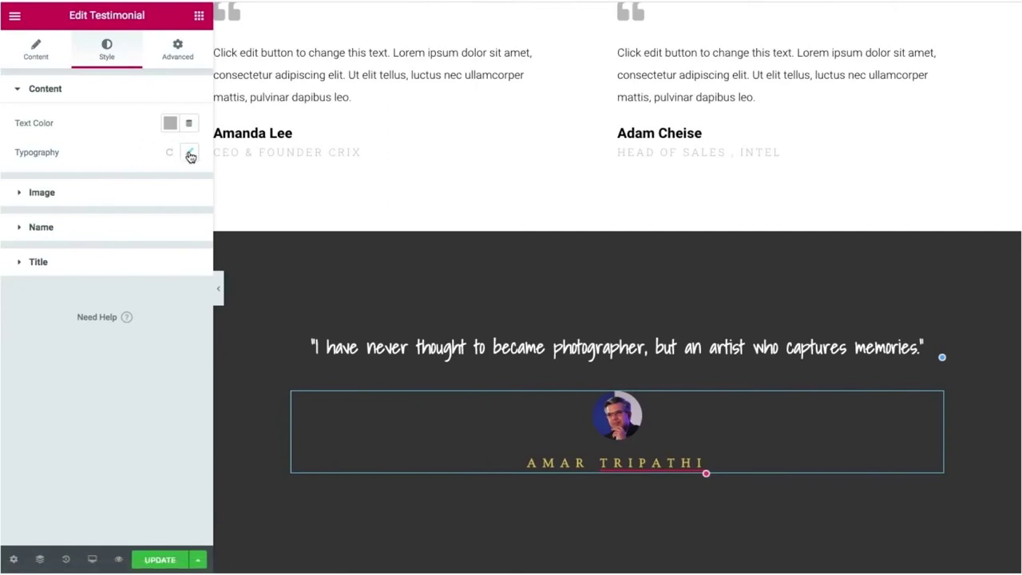
left_click(189, 153)
left_click(68, 125)
left_click(170, 123)
mouse_move(114, 202)
left_mouse_down()
mouse_move(80, 180)
mouse_move(52, 136)
left_mouse_up()
left_click(51, 135)
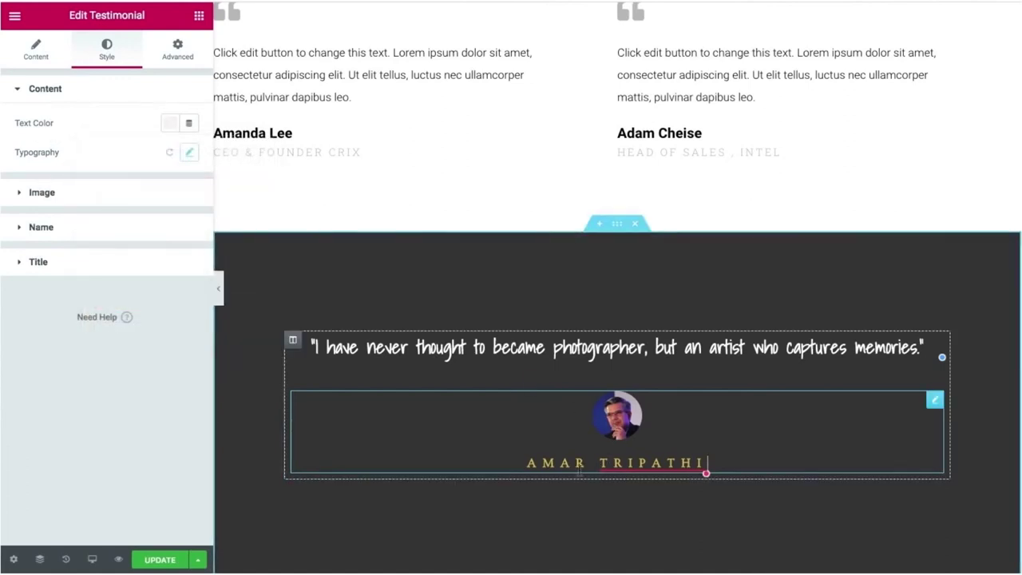
left_click(80, 235)
left_click(171, 194)
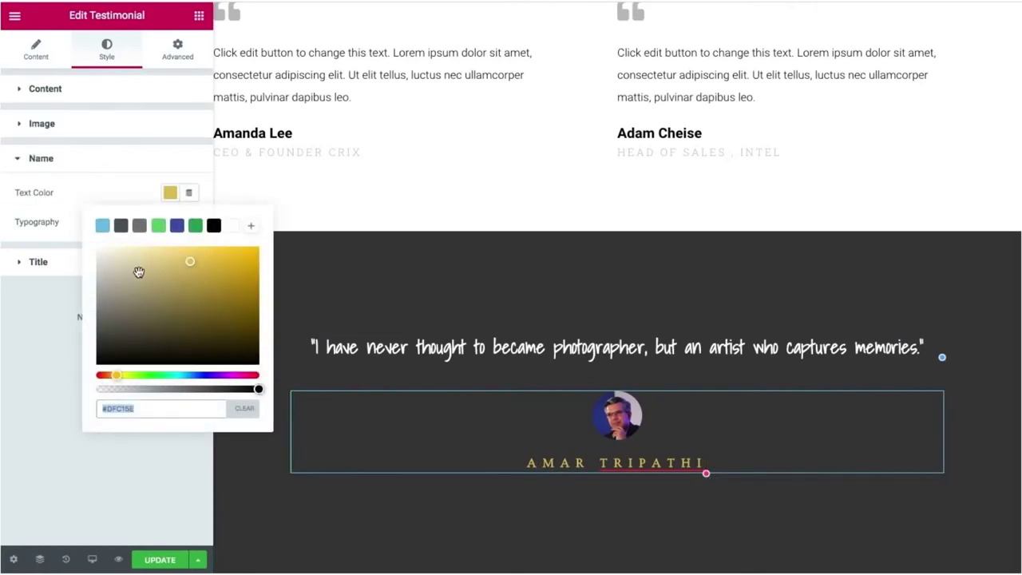
mouse_move(137, 274)
left_mouse_down()
mouse_move(90, 261)
mouse_move(64, 239)
left_mouse_up()
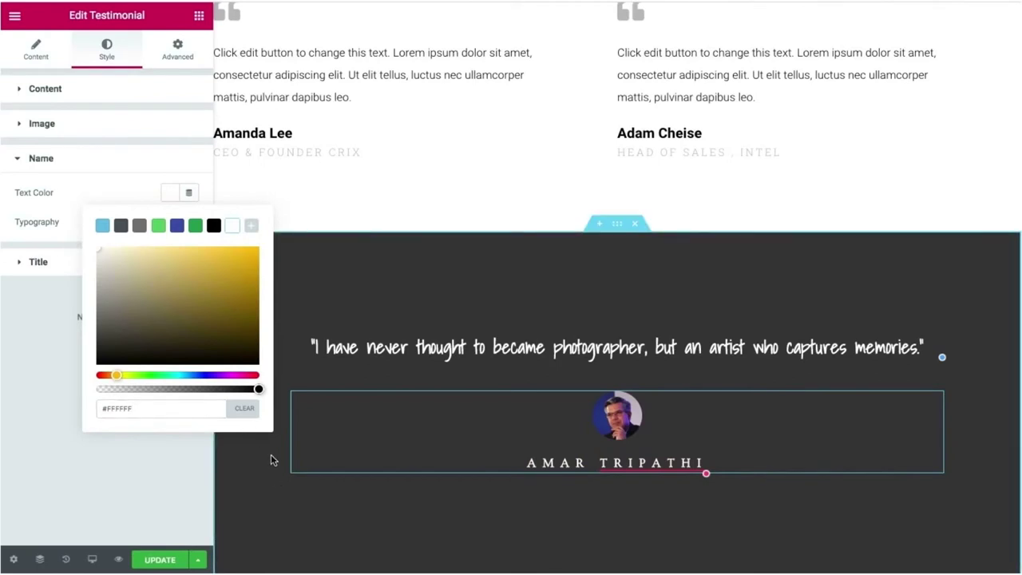
left_click(53, 390)
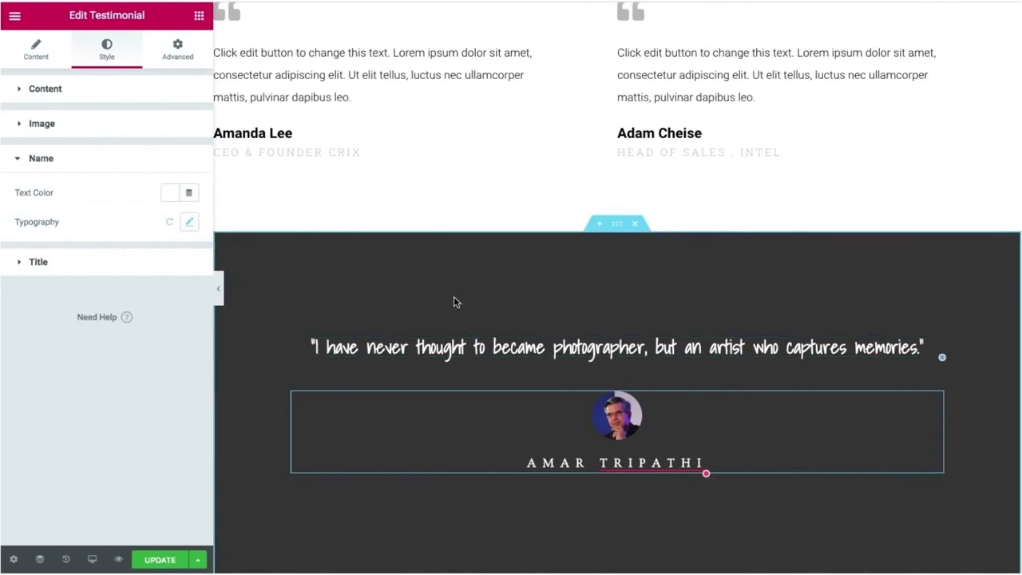
scroll(455, 299, "up", 10)
scroll(454, 298, "down", 9)
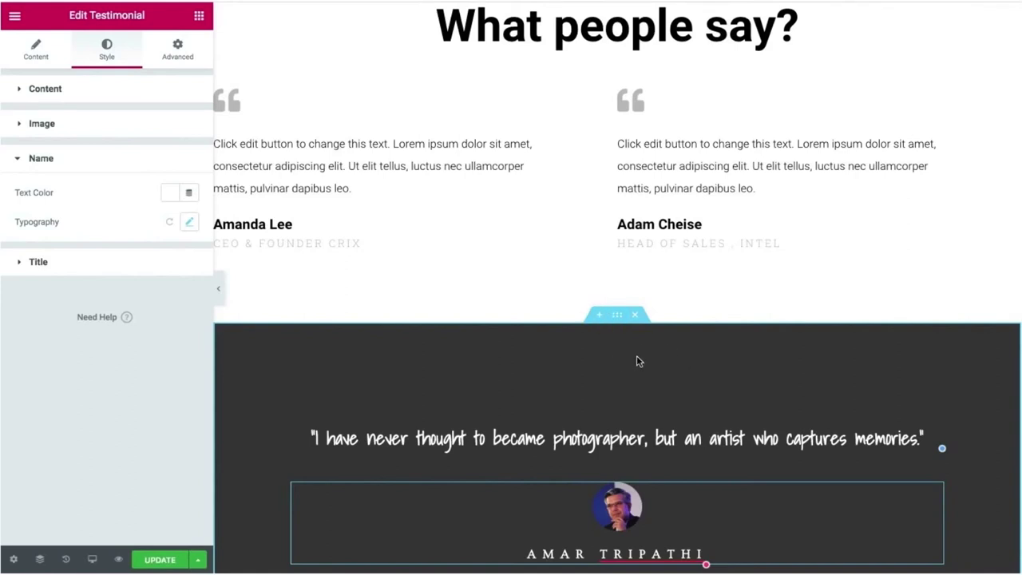
Set the dark testimonial quote section's background colour to near-black #1E1E1E.
left_click(614, 317)
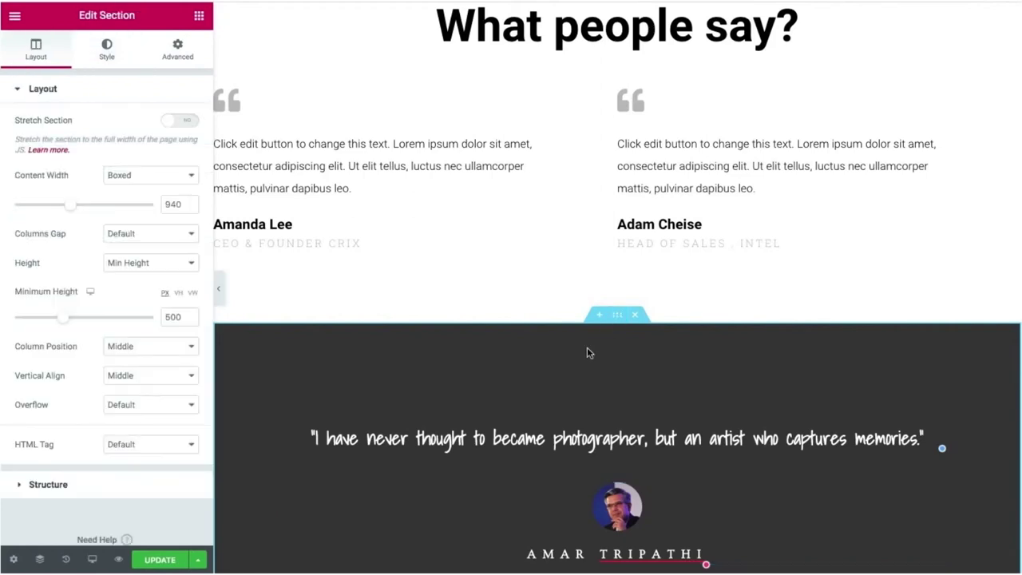
left_click(111, 57)
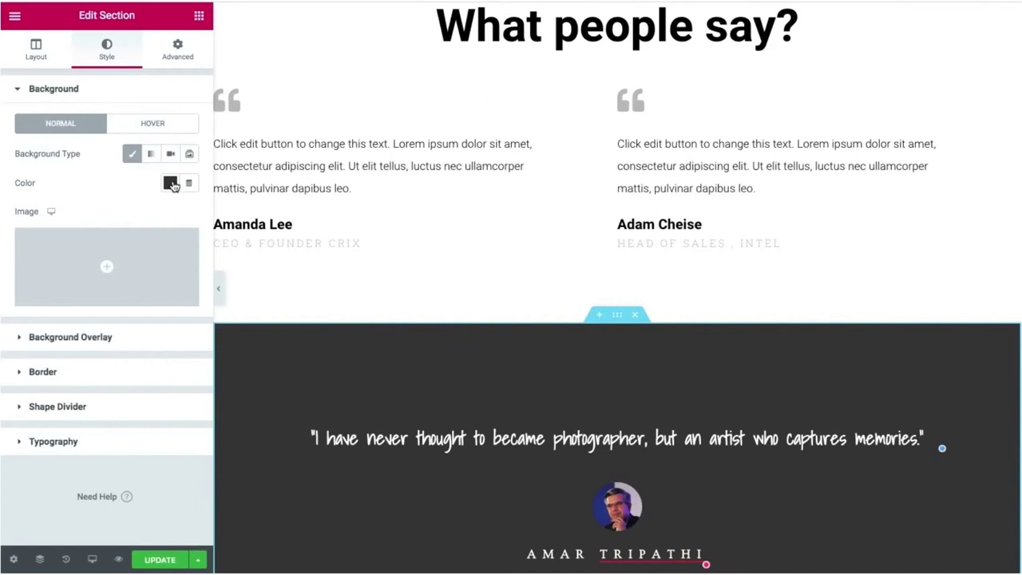
left_click(174, 185)
left_click_drag(103, 287, 95, 342)
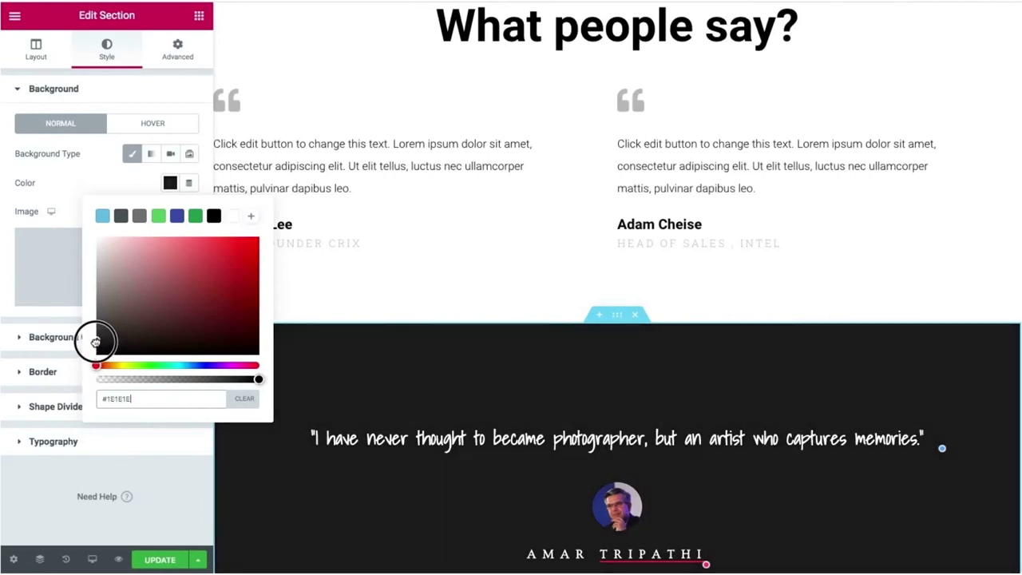
left_click(42, 174)
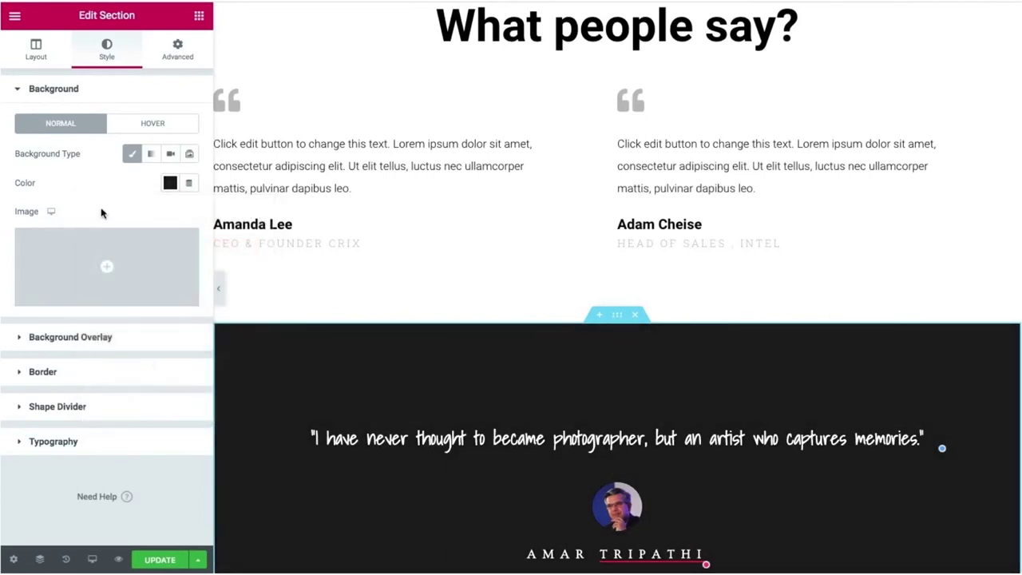
scroll(465, 417, "down", 3)
mouse_move(409, 523)
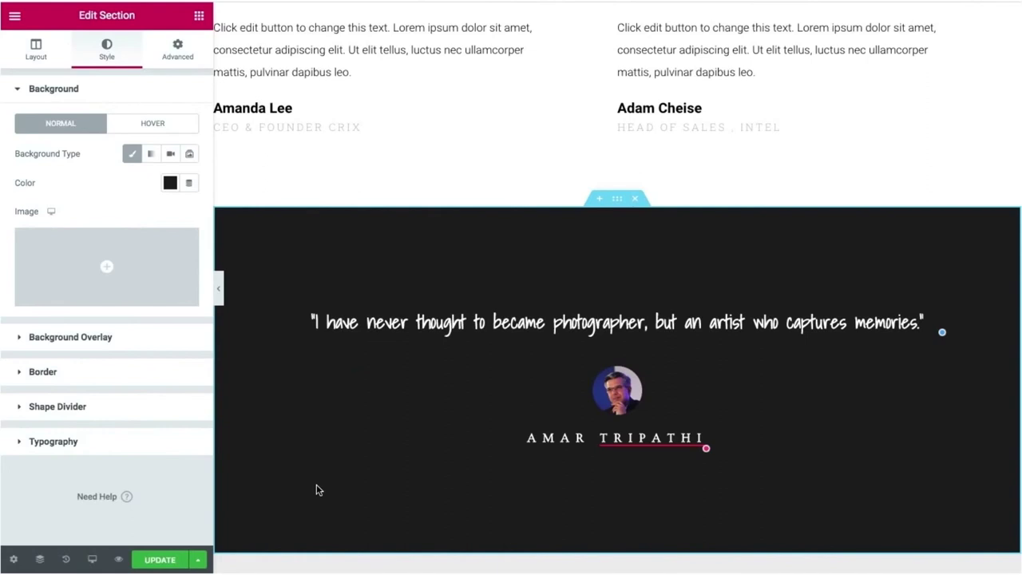
Hide the editor panel and scroll through the full-width page preview.
left_click(220, 293)
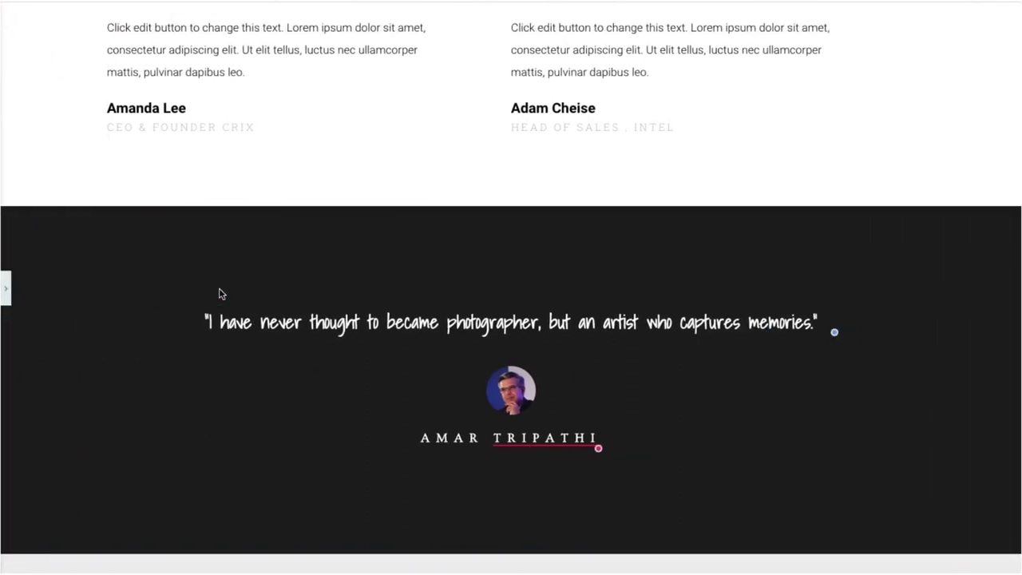
scroll(220, 293, "up", 5)
scroll(221, 293, "up", 3)
scroll(423, 242, "down", 10)
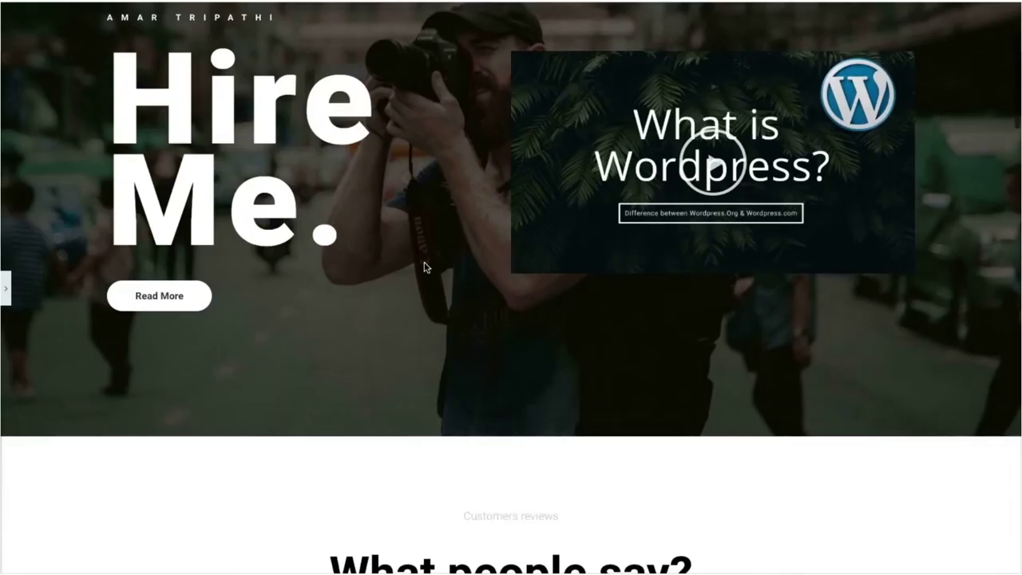
scroll(426, 244, "up", 2)
scroll(426, 244, "down", 5)
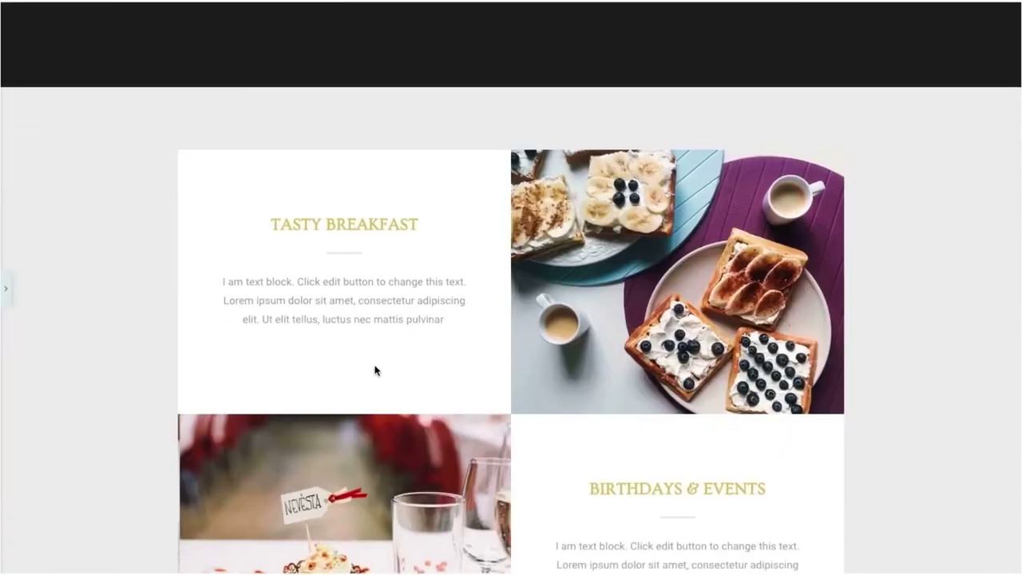
scroll(575, 319, "down", 5)
scroll(575, 320, "up", 5)
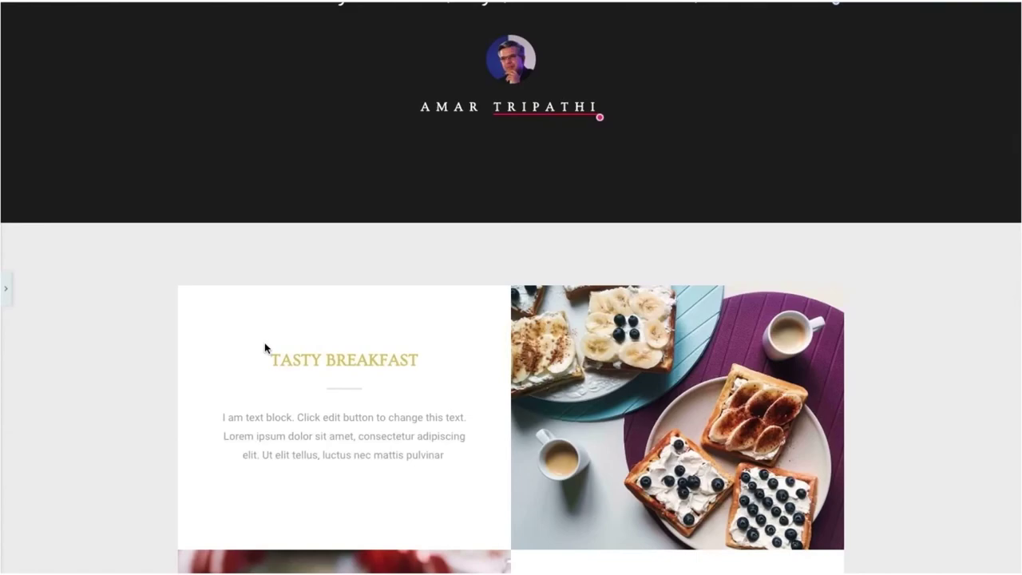
scroll(267, 346, "down", 2)
scroll(543, 396, "down", 8)
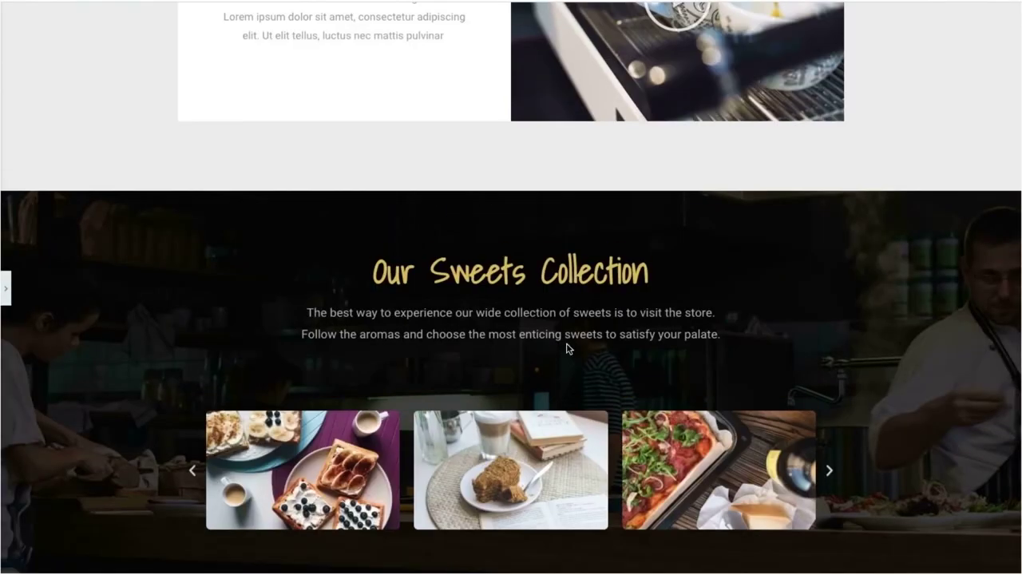
scroll(568, 347, "up", 12)
scroll(742, 257, "down", 5)
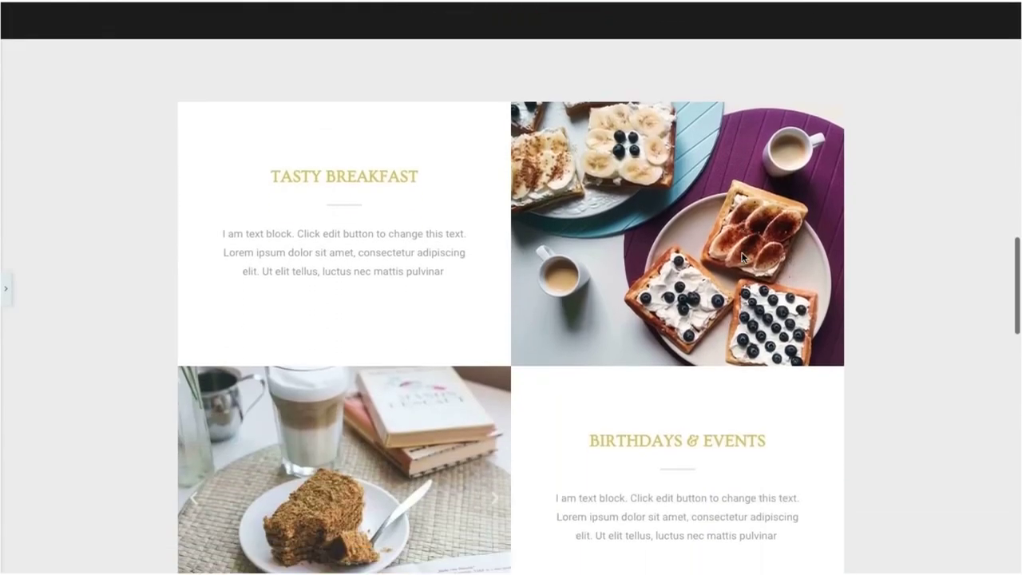
scroll(742, 257, "up", 1)
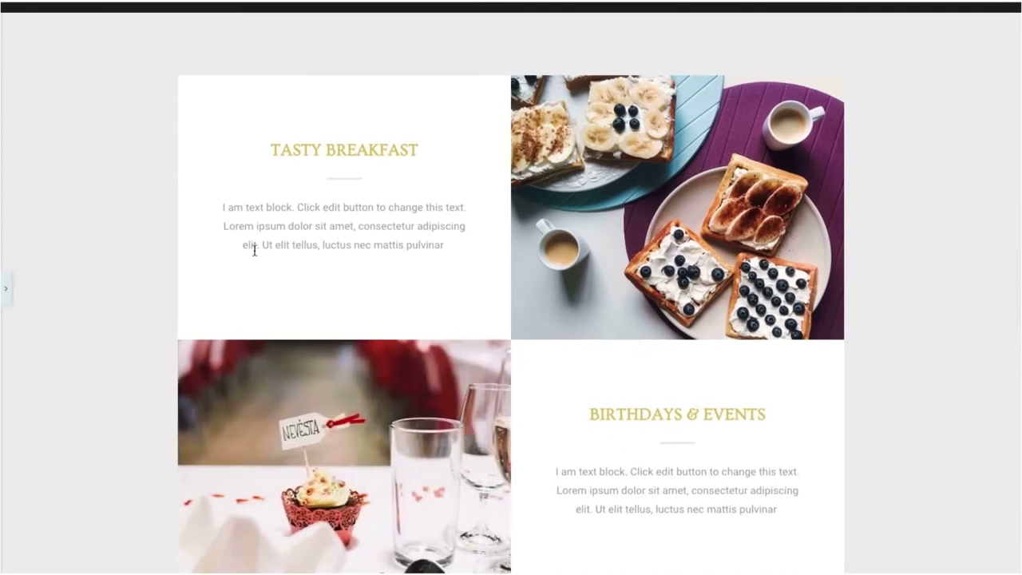
With the panel back, delete the grey Tasty Breakfast food-grid section.
left_click(6, 294)
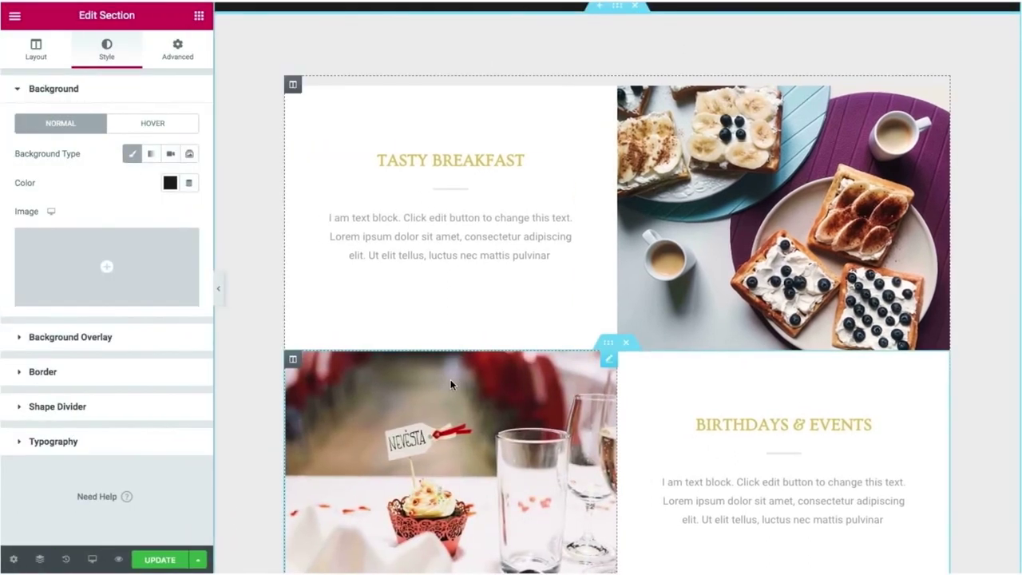
scroll(452, 383, "down", 8)
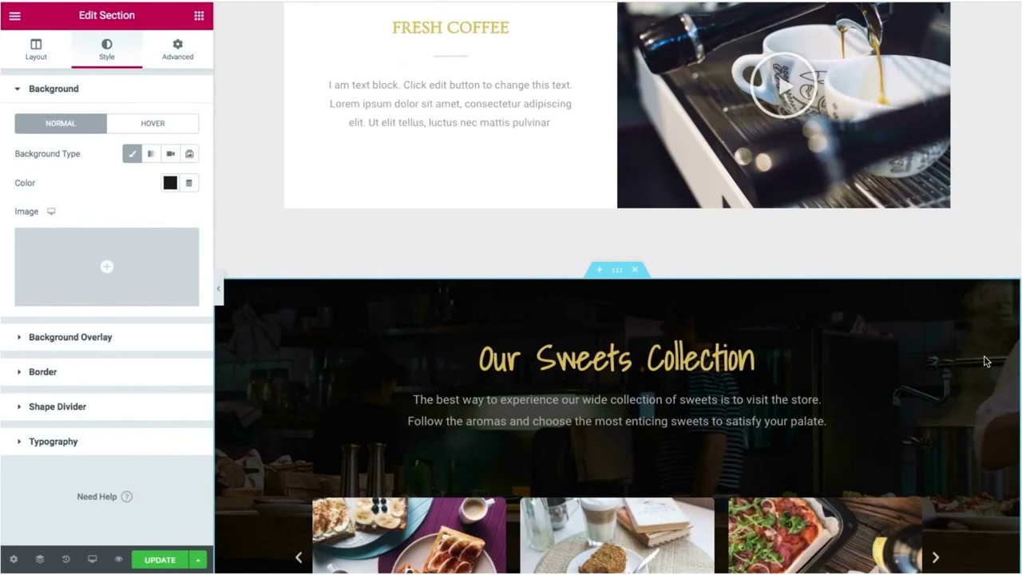
scroll(986, 362, "up", 15)
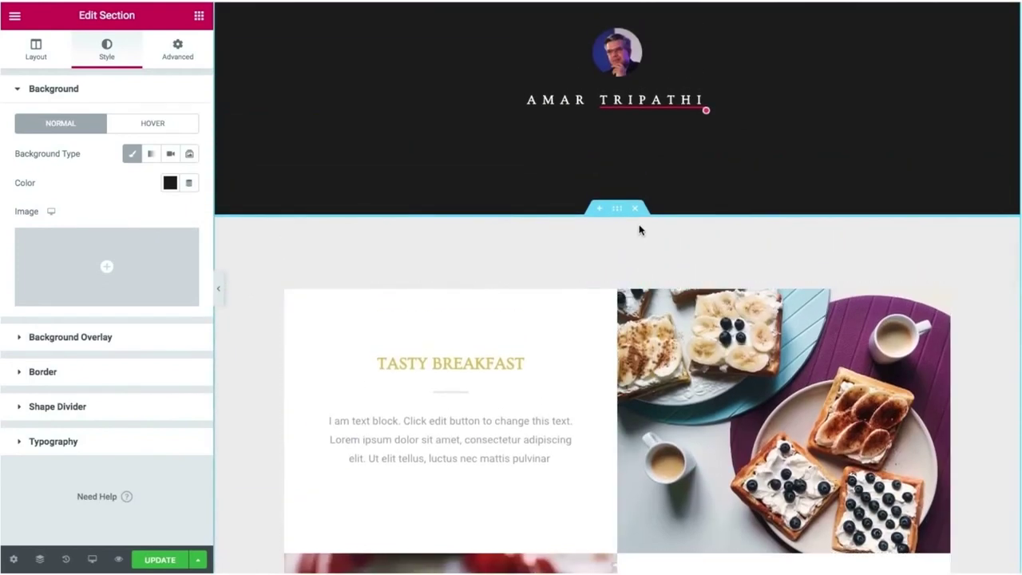
left_click(635, 210)
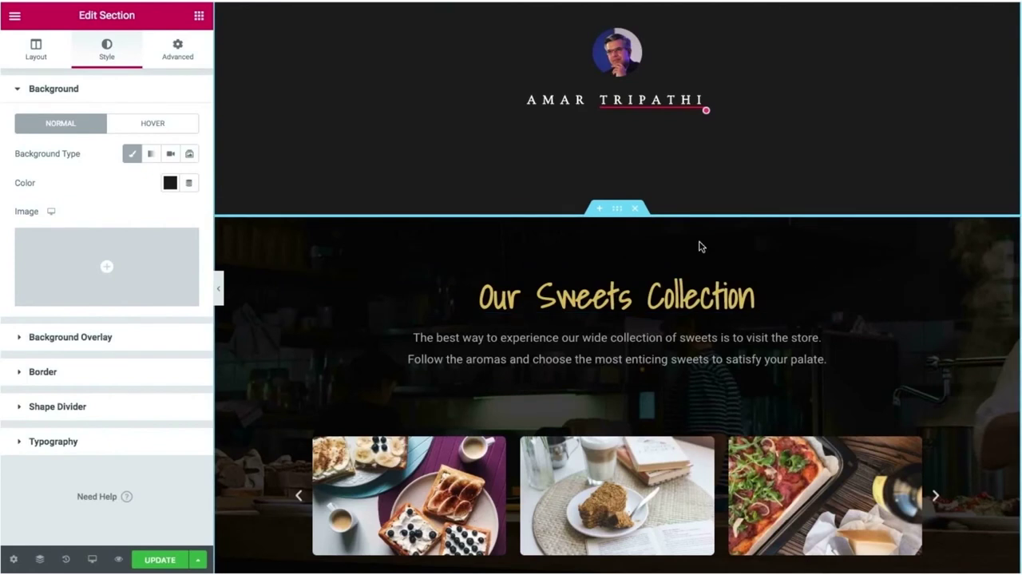
scroll(700, 247, "down", 1)
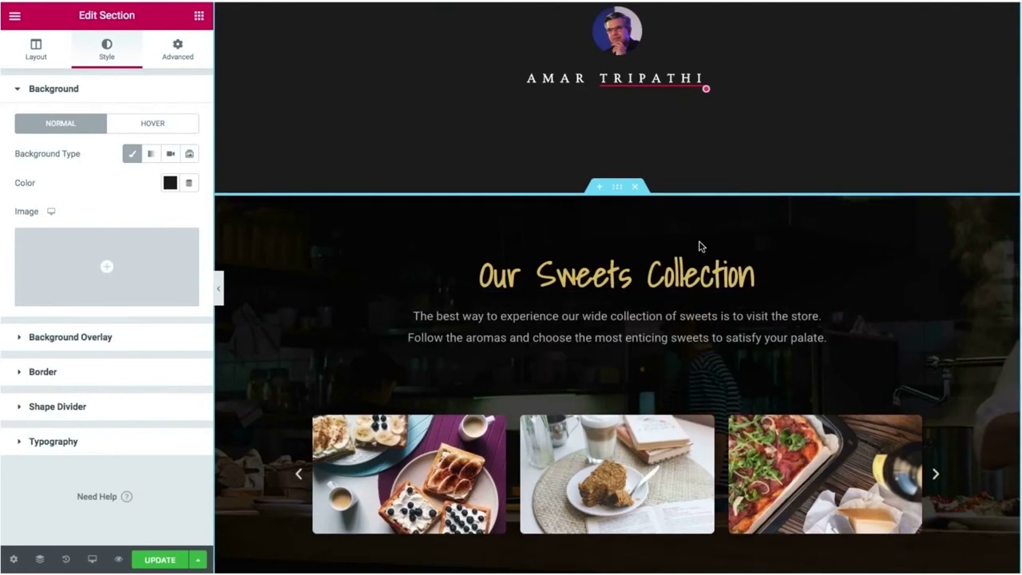
Give the Our Sweets Collection section a white #FFFFFF background overlay at opacity 1.
left_click(617, 186)
left_click(106, 50)
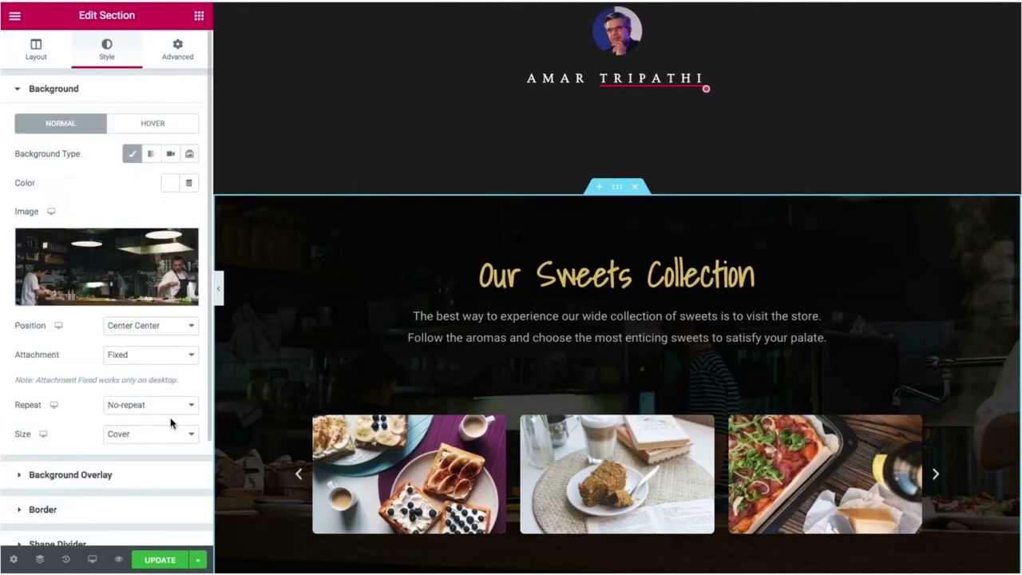
left_click(130, 476)
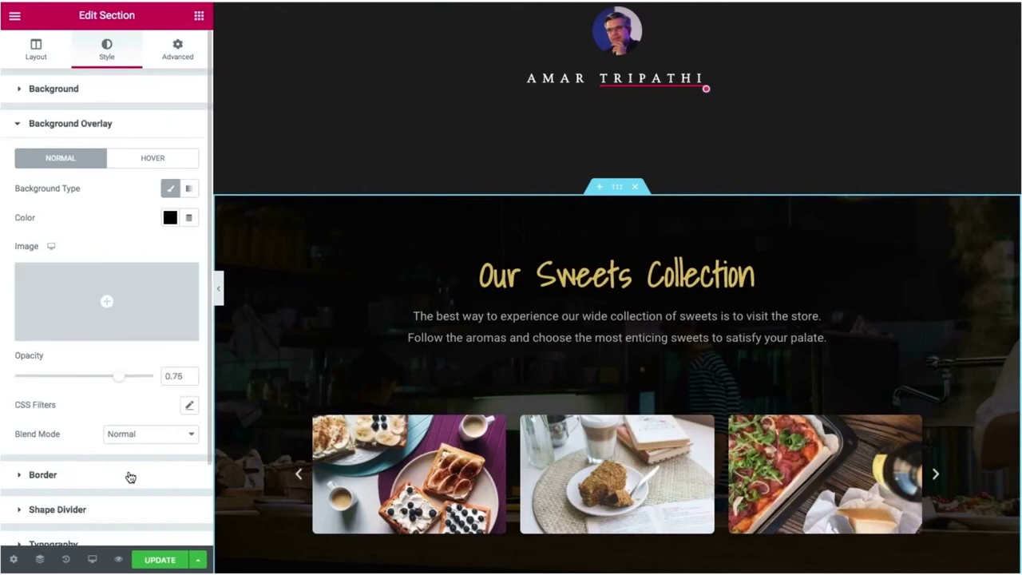
left_click(170, 218)
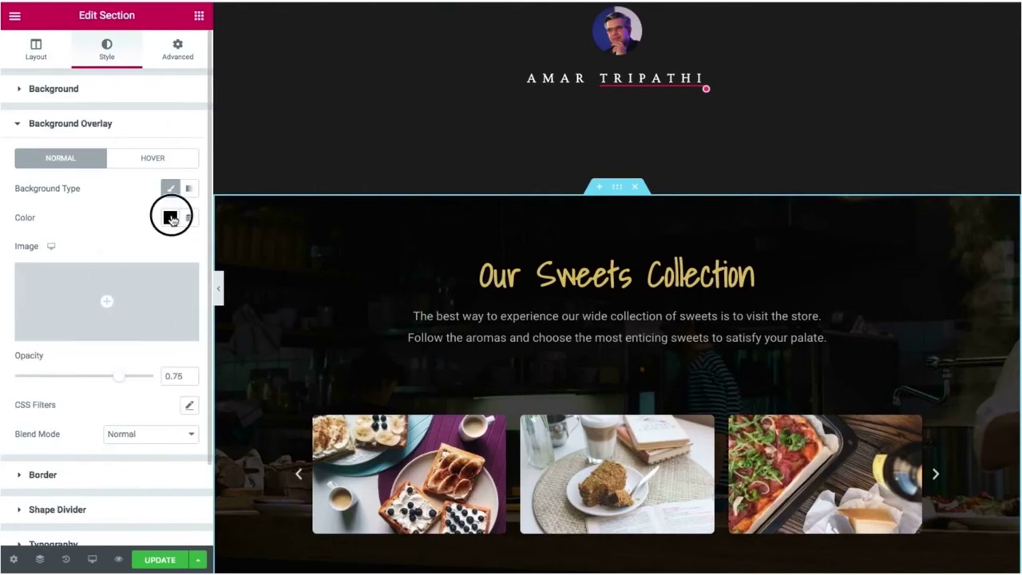
left_click(69, 218)
left_click_drag(117, 374, 163, 383)
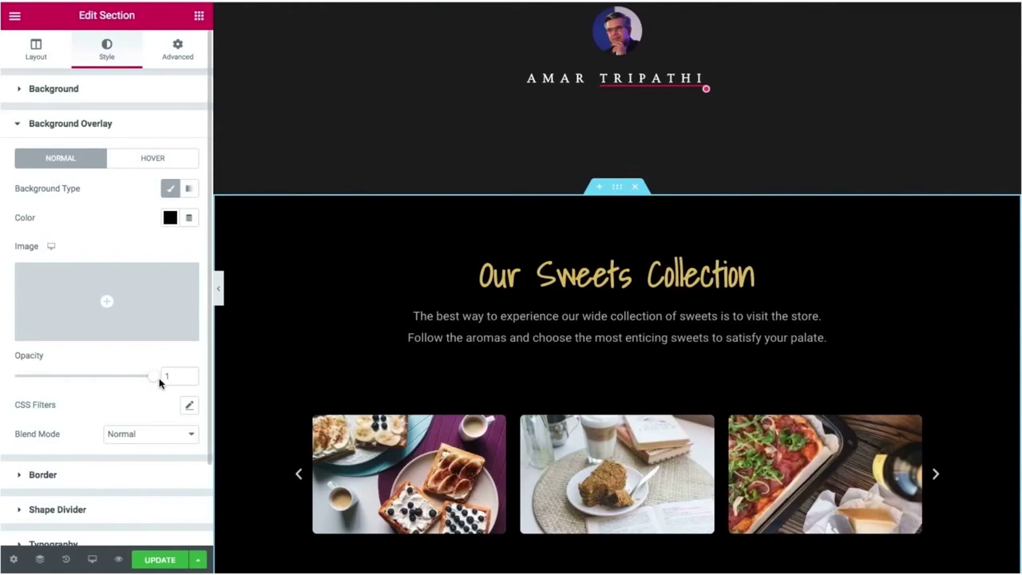
left_click(166, 224)
left_click_drag(120, 295, 85, 262)
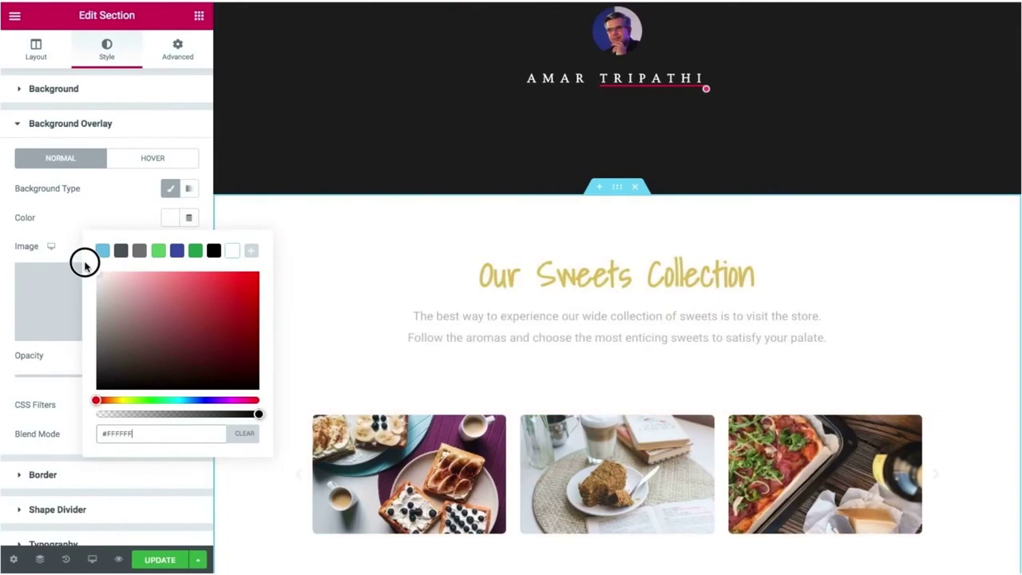
left_click(67, 208)
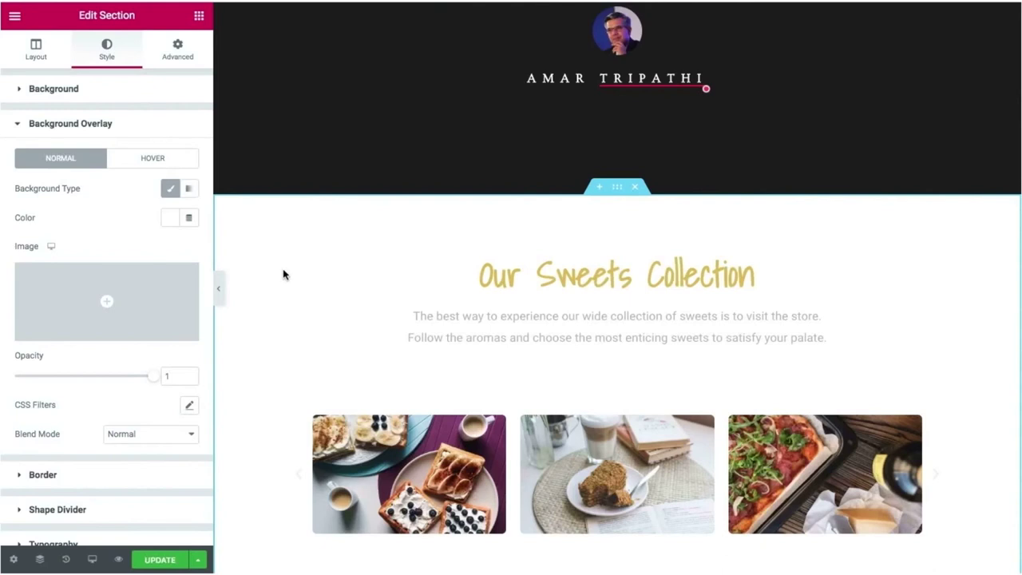
scroll(392, 307, "up", 3)
scroll(392, 307, "down", 2)
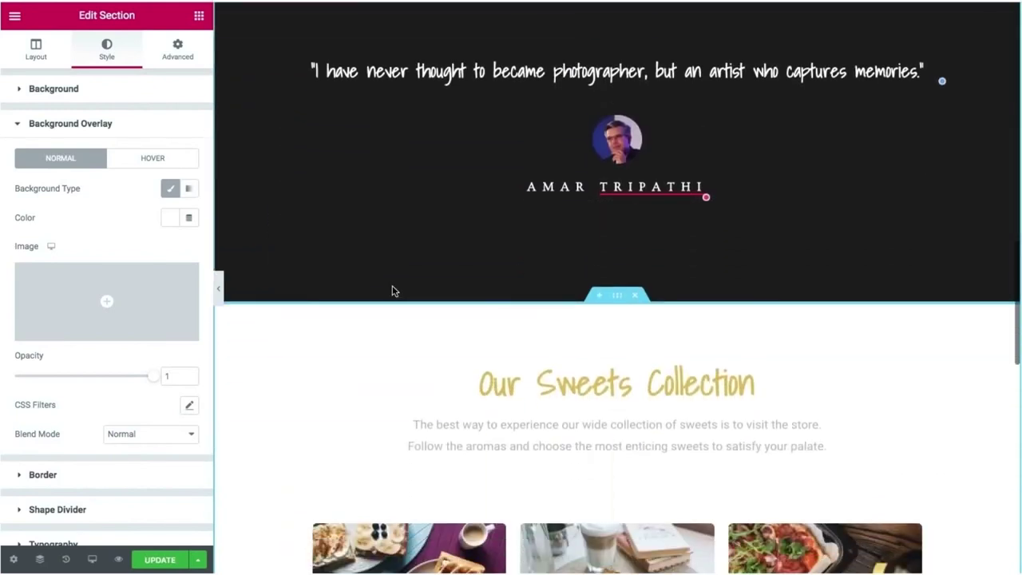
Open the What people say? heading and review its typography settings.
left_click(547, 386)
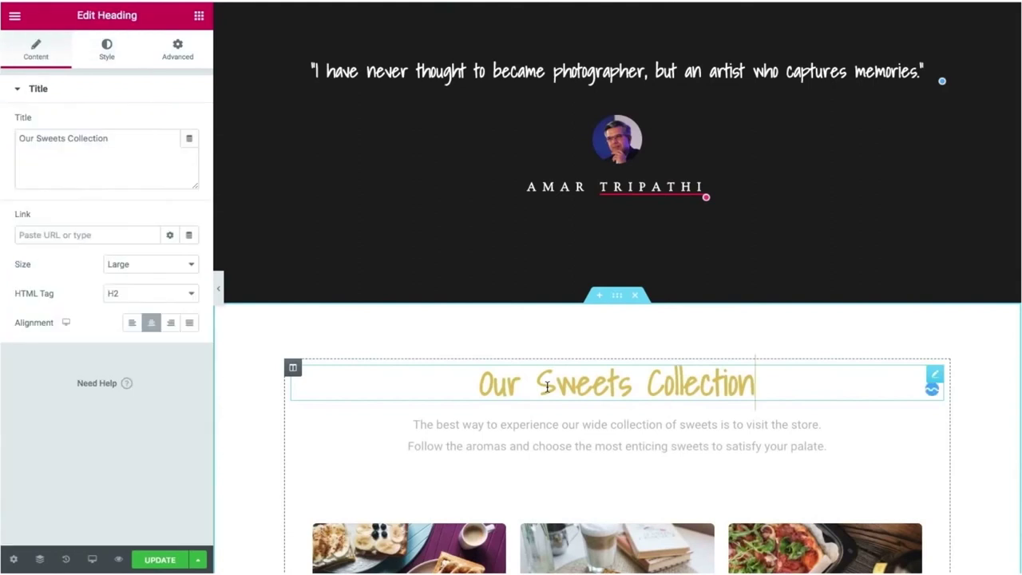
scroll(548, 391, "up", 6)
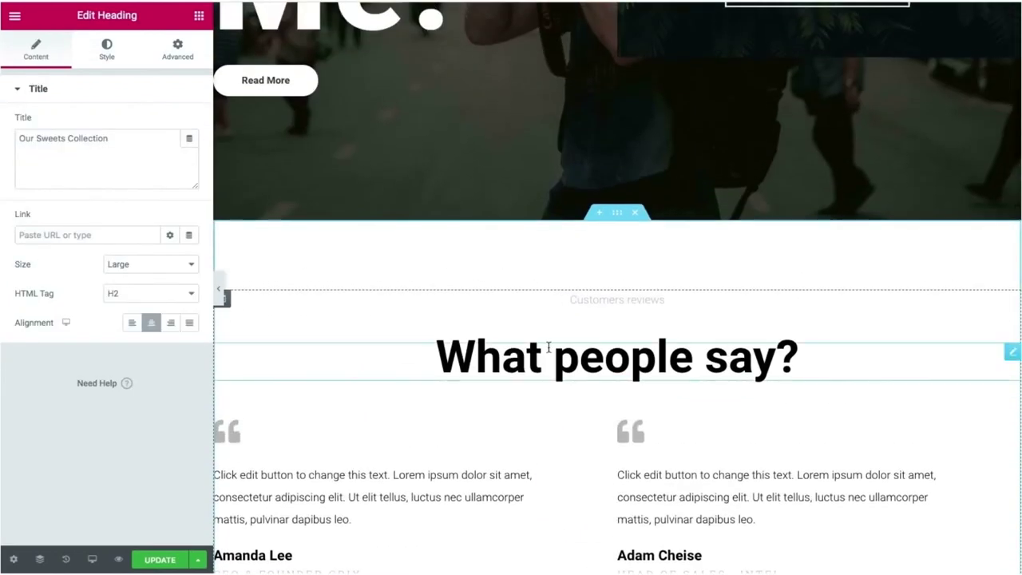
left_click(549, 352)
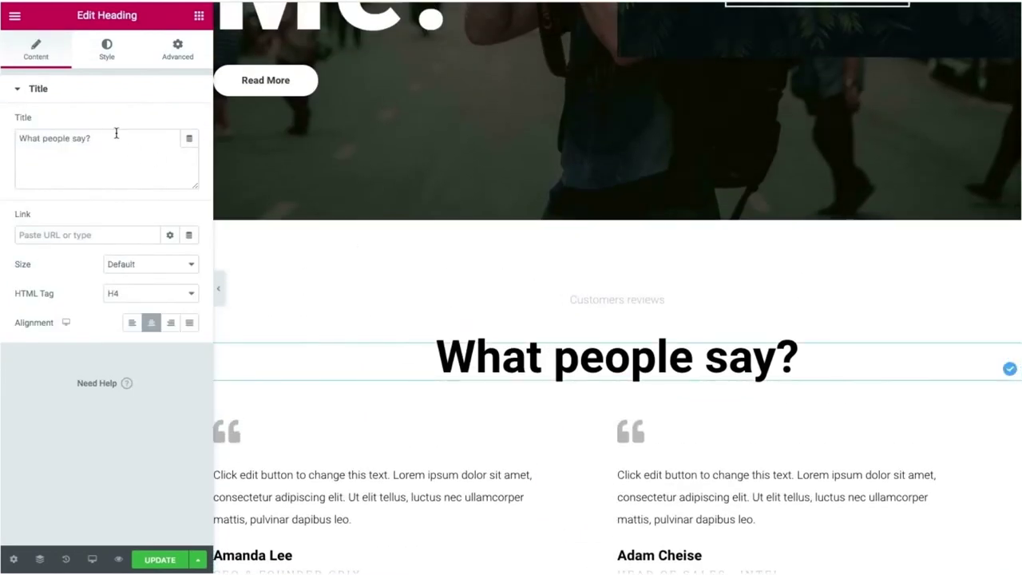
left_click(102, 57)
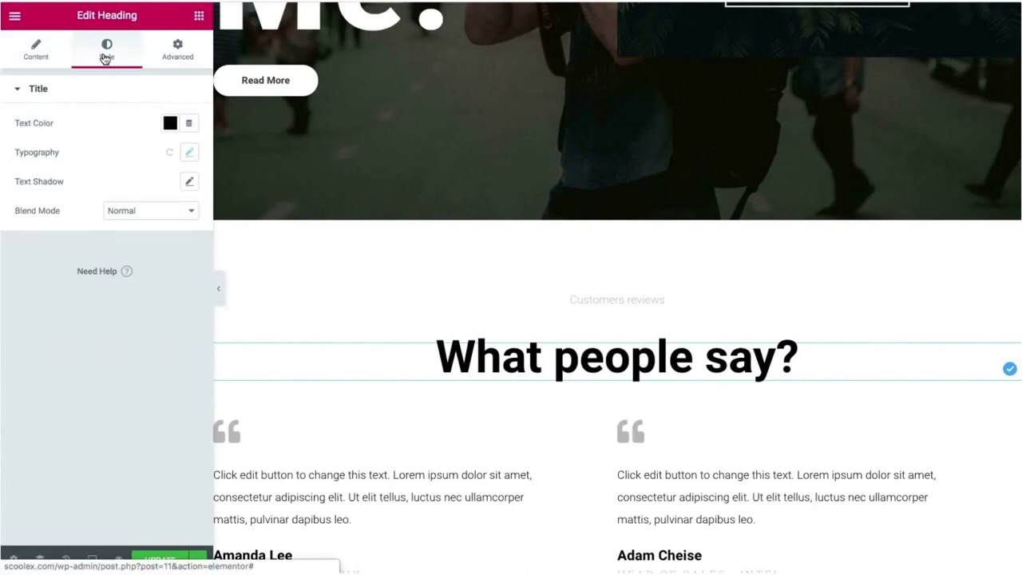
left_click(190, 152)
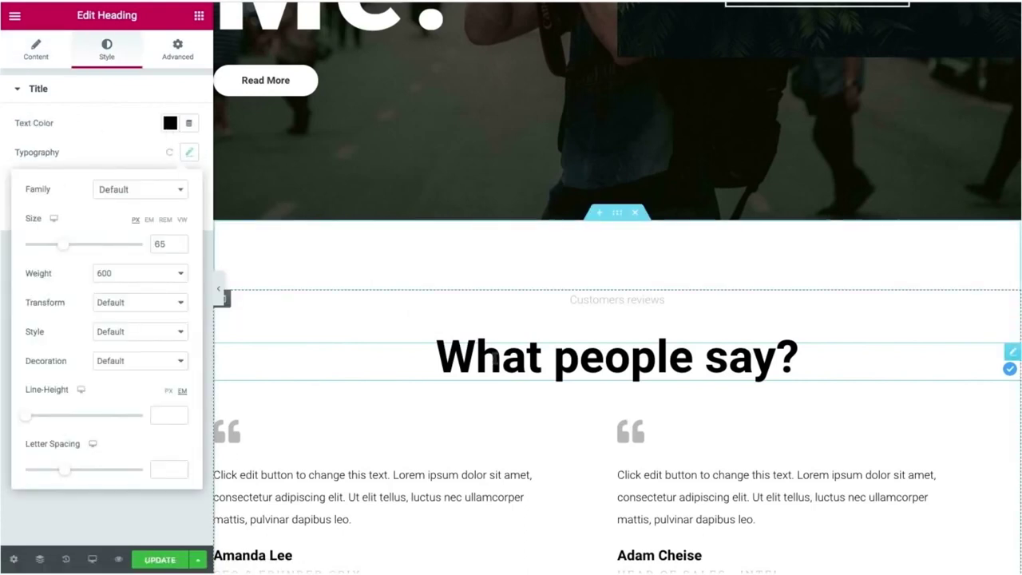
left_click(495, 359)
scroll(495, 359, "down", 1)
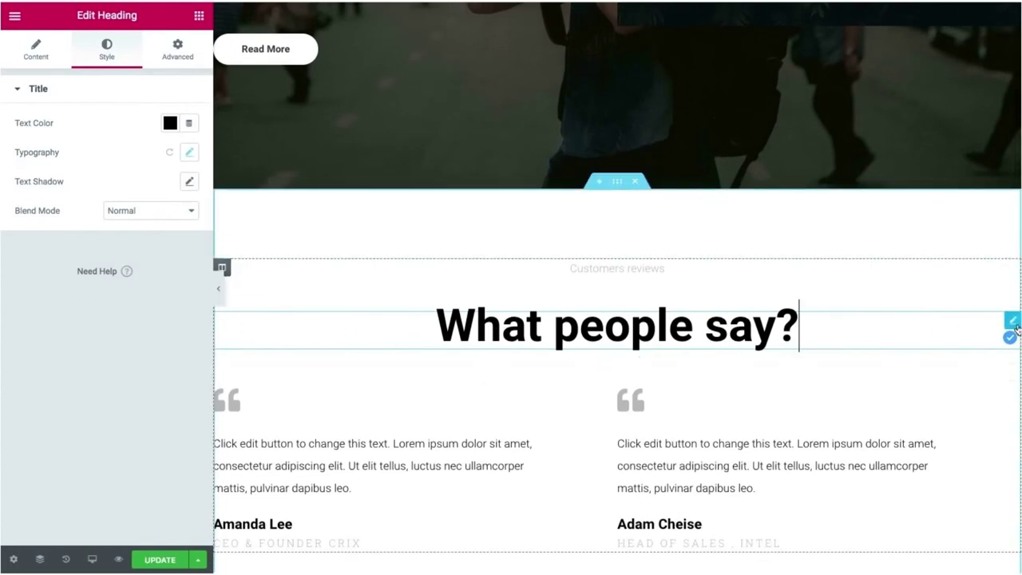
Copy the What people say? heading and scroll down to the Sweets section.
right_click(1011, 323)
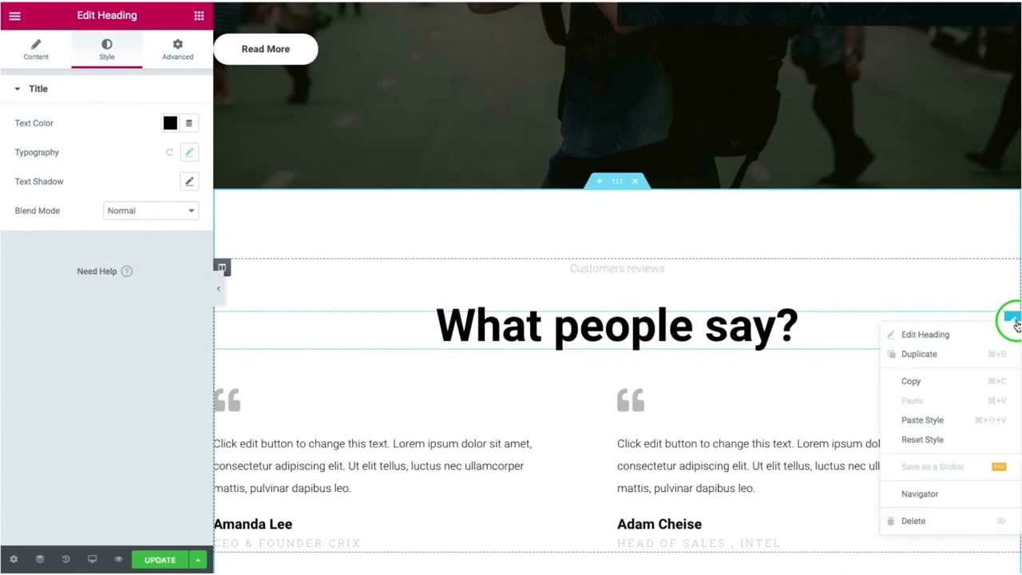
left_click(912, 381)
scroll(781, 374, "down", 5)
scroll(781, 374, "down", 5)
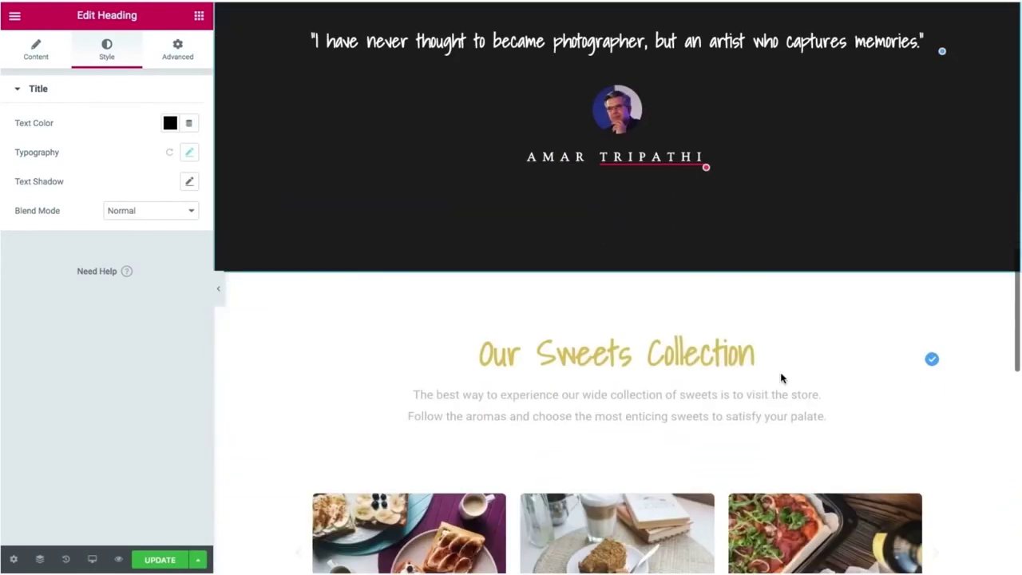
Paste the copied heading in place of Our Sweets Collection and retitle it 'My Porfolio'.
right_click(292, 237)
left_click(309, 340)
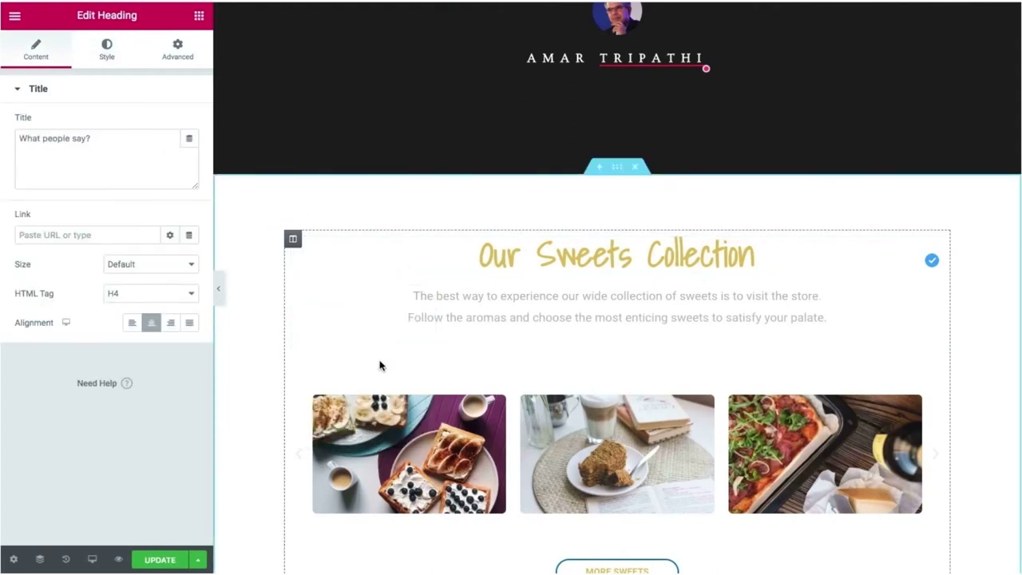
scroll(379, 365, "up", 1)
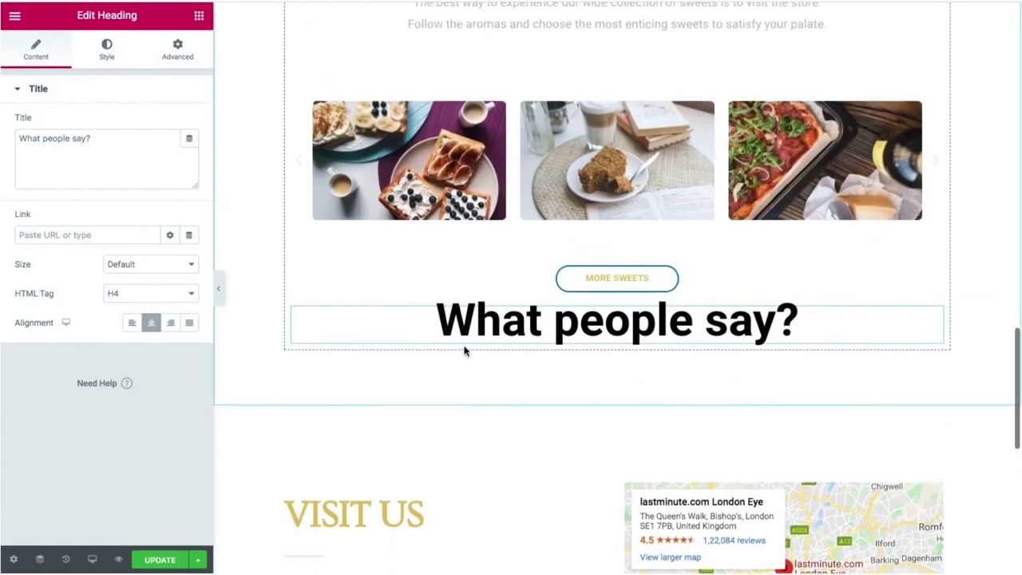
left_click_drag(934, 314, 765, 142)
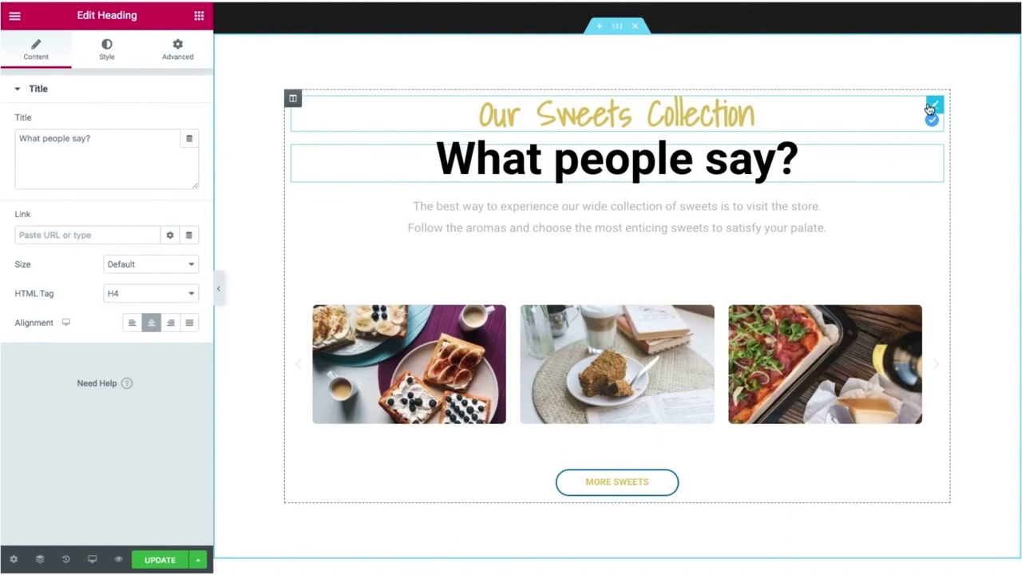
right_click(930, 109)
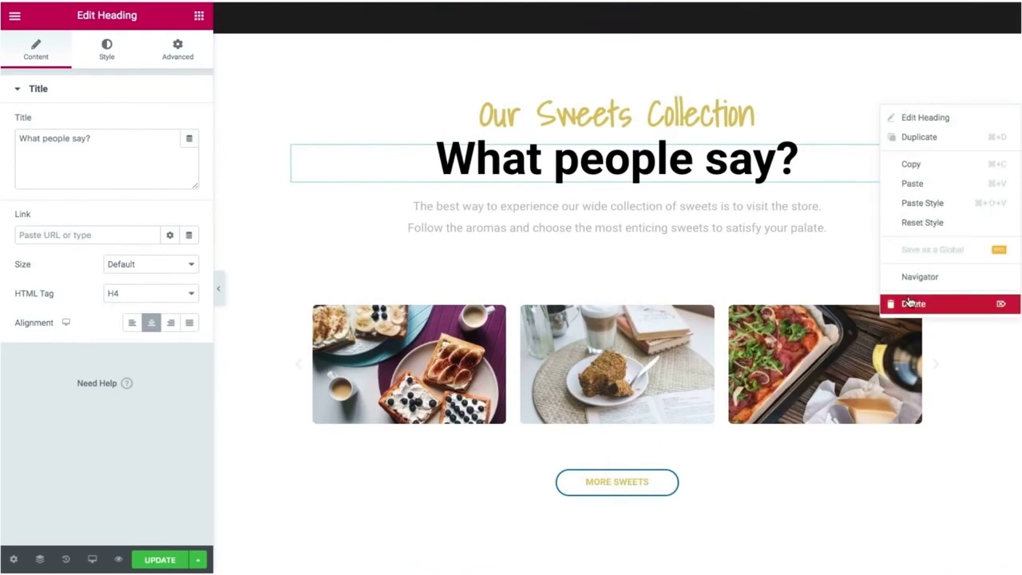
left_click(913, 303)
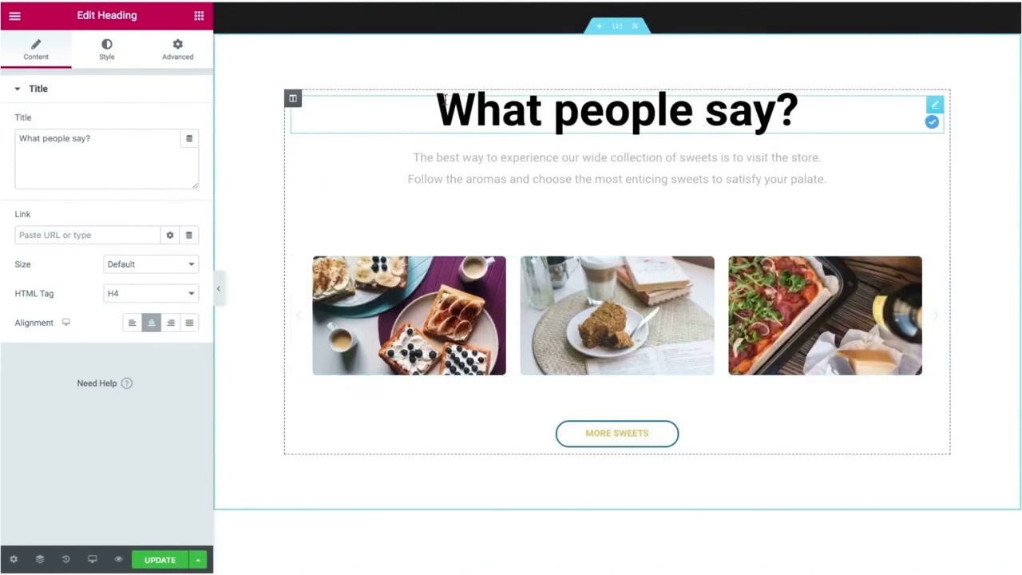
left_click_drag(437, 99, 813, 114)
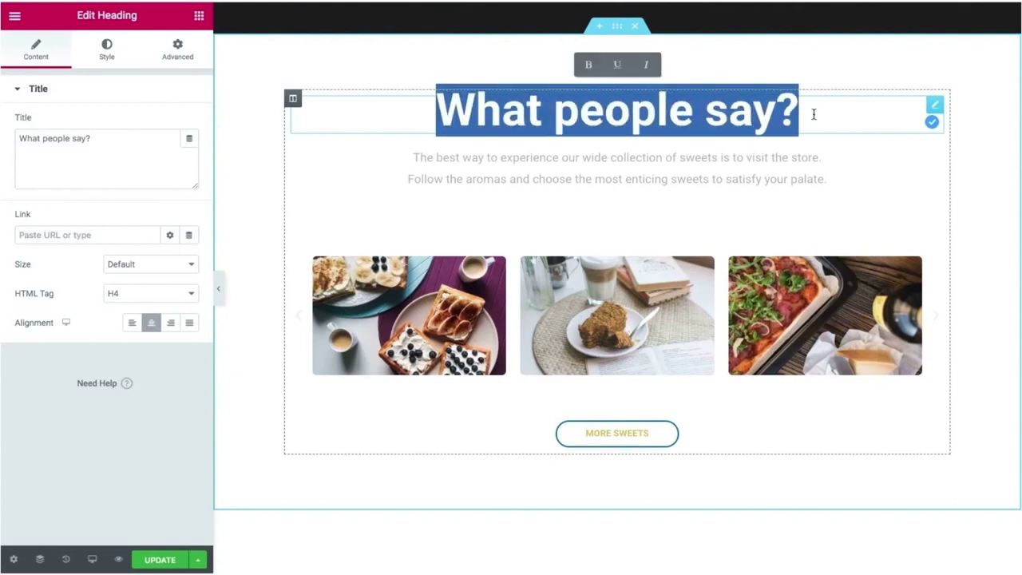
type("My")
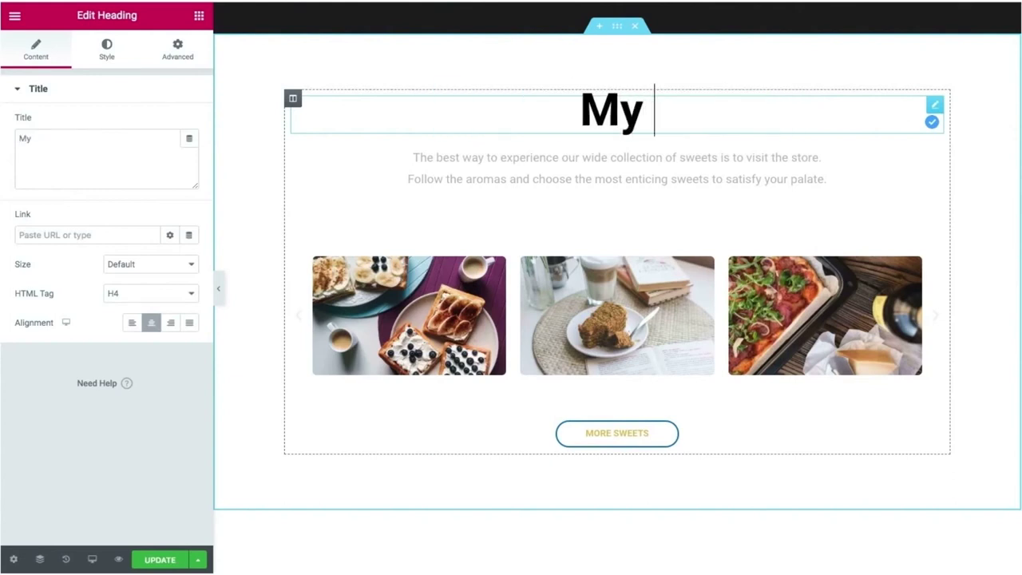
type(" Po")
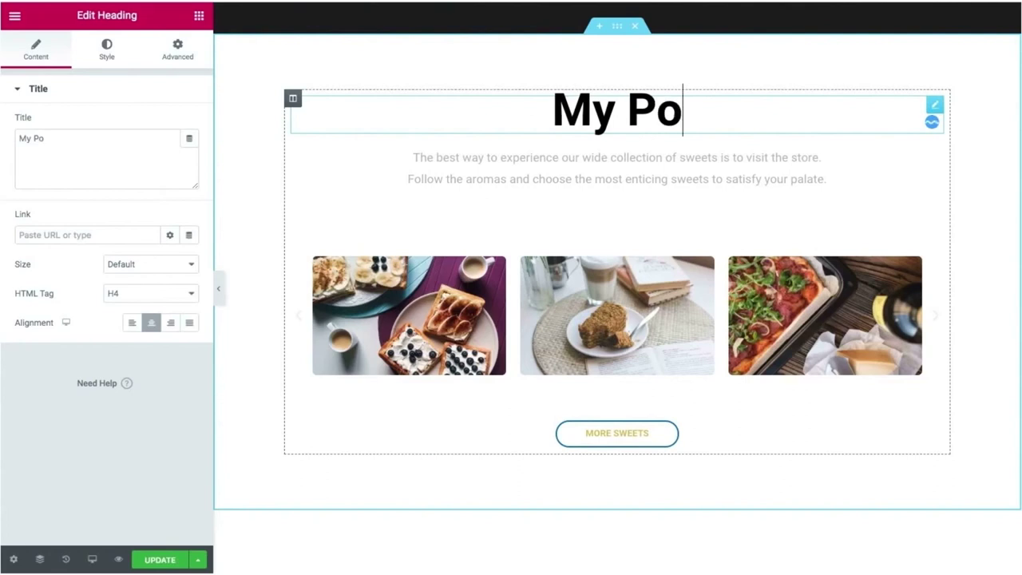
type("rfol")
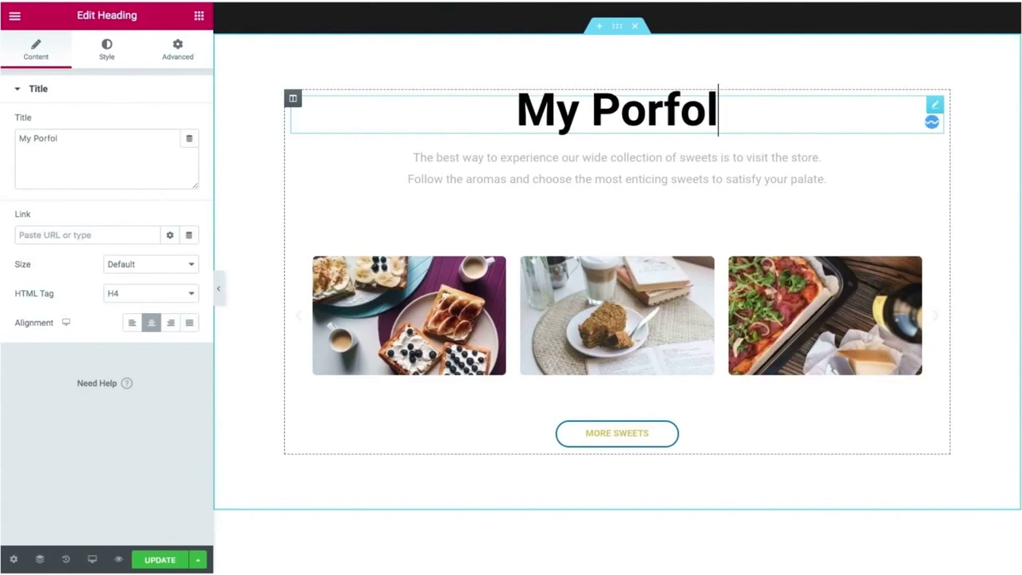
type("io")
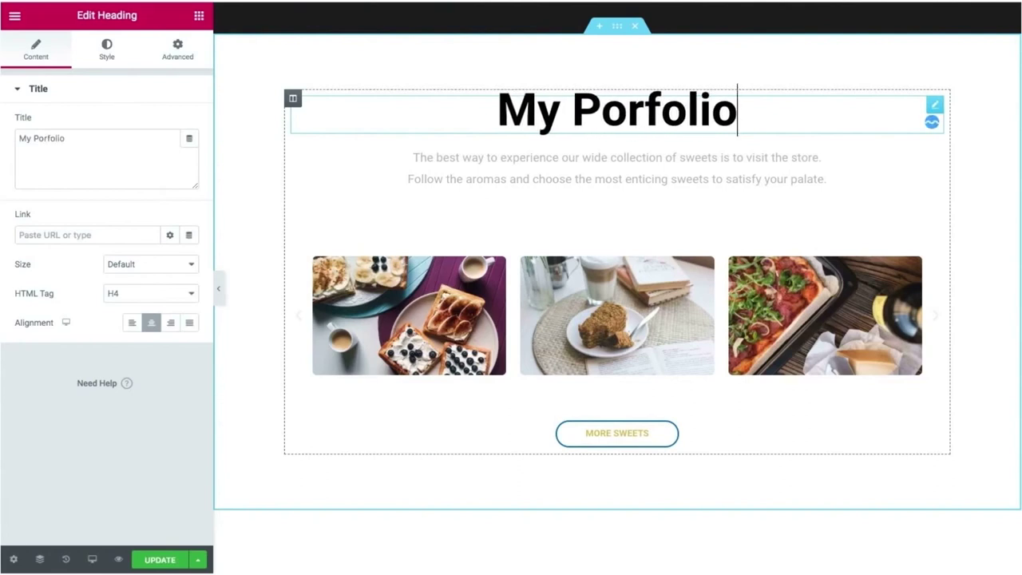
Delete the whole sweets collection section.
left_click(338, 233)
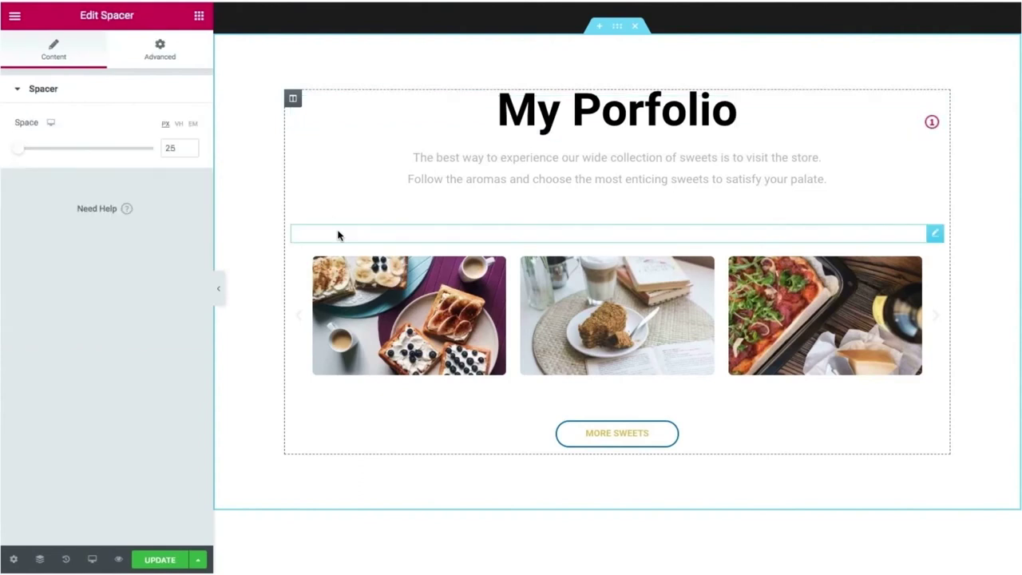
left_click(348, 164)
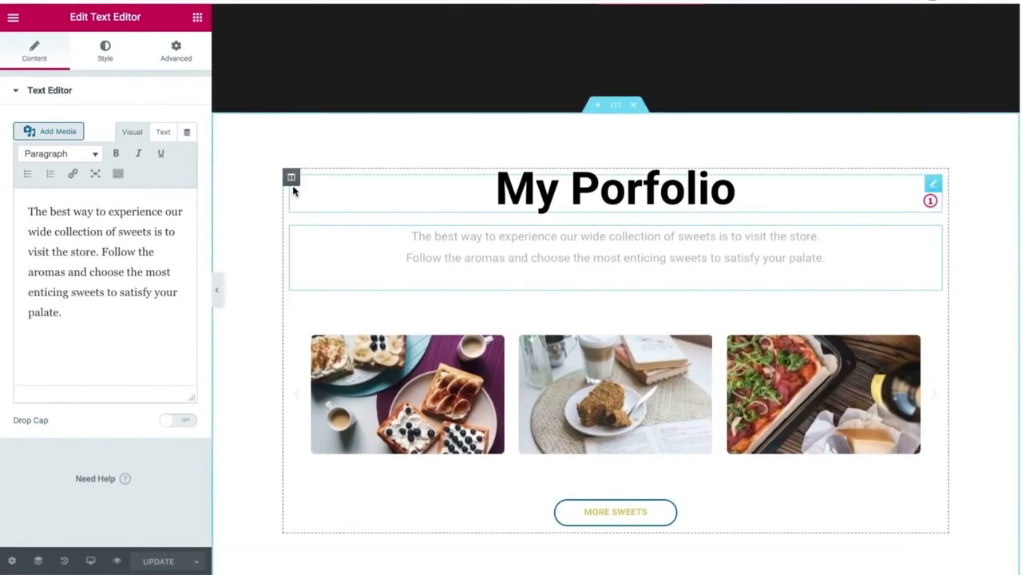
scroll(260, 167, "up", 3)
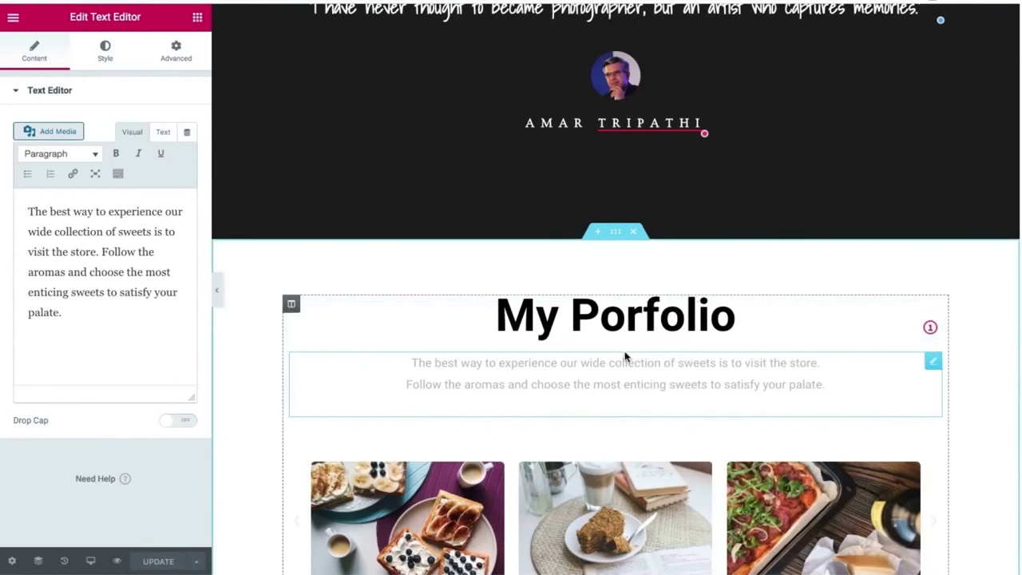
left_click(636, 320)
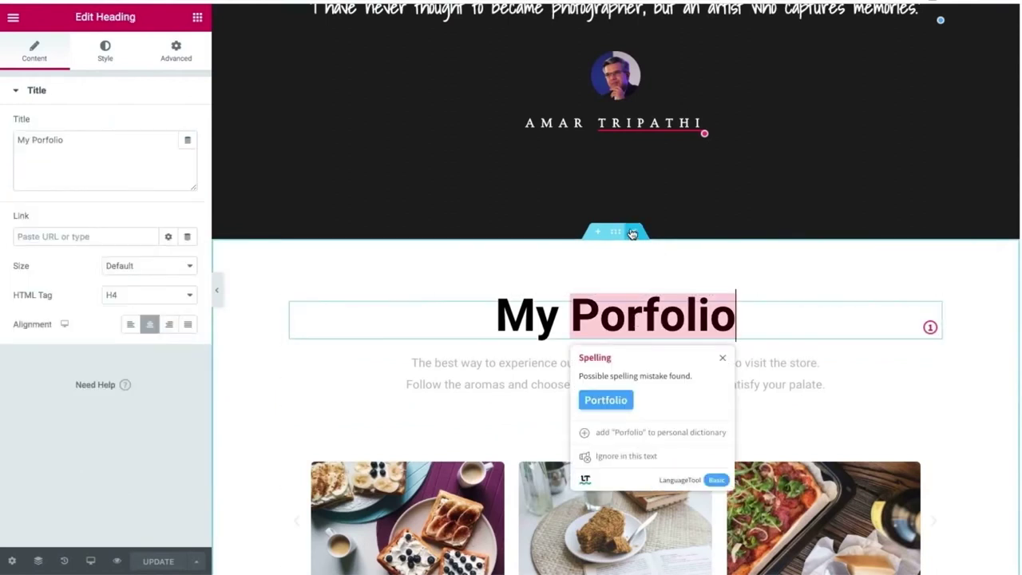
left_click(631, 231)
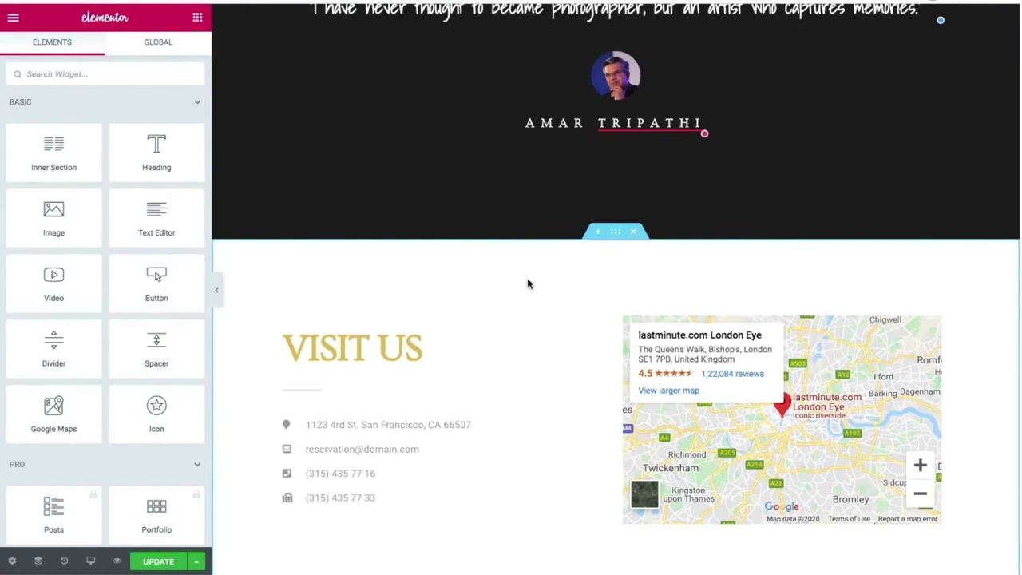
scroll(527, 283, "up", 1)
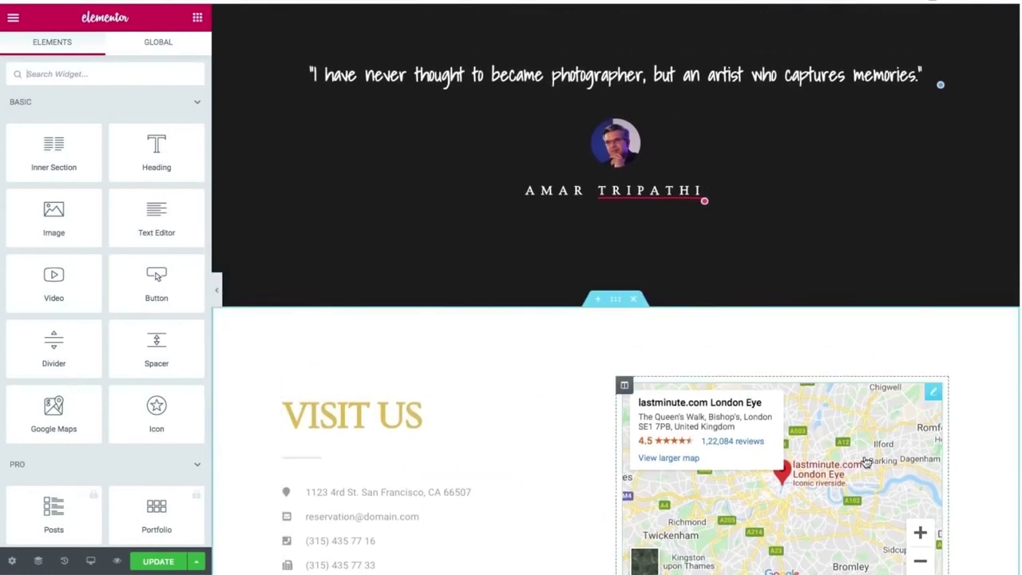
scroll(611, 483, "down", 6)
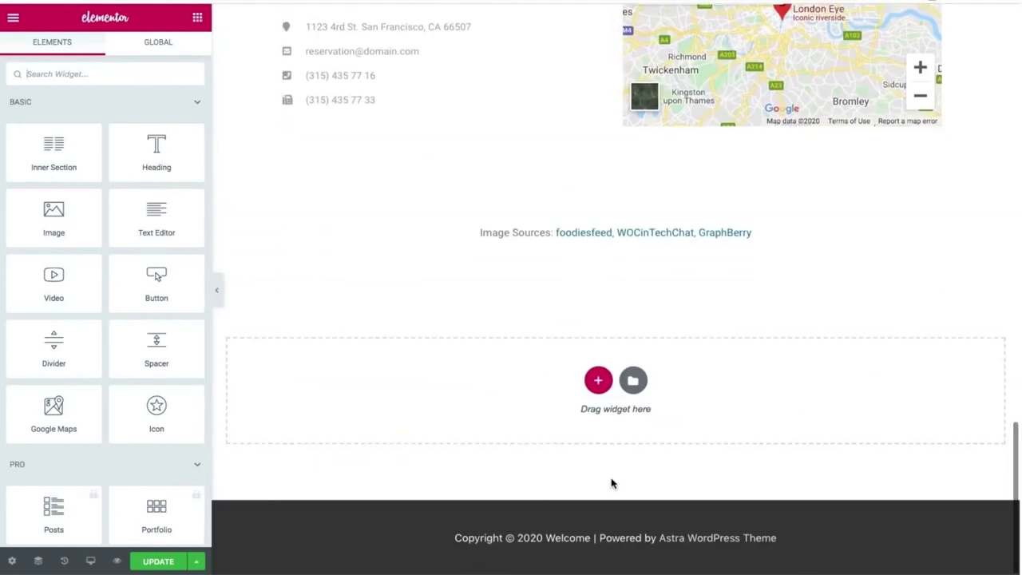
scroll(611, 483, "up", 8)
scroll(610, 482, "up", 10)
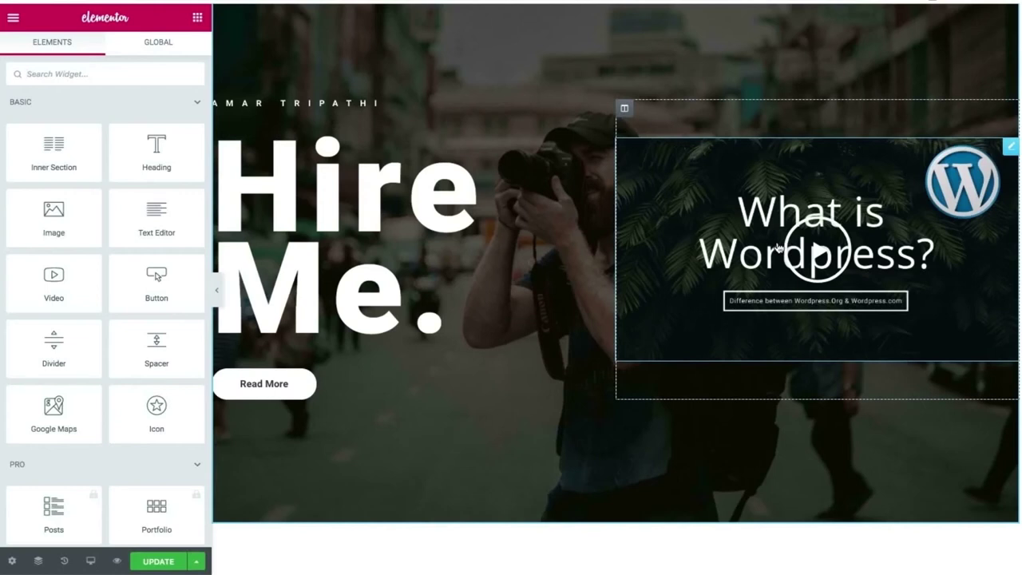
Play the What is Wordpress? video briefly, then expand its widget's Image Overlay settings.
left_click(731, 249)
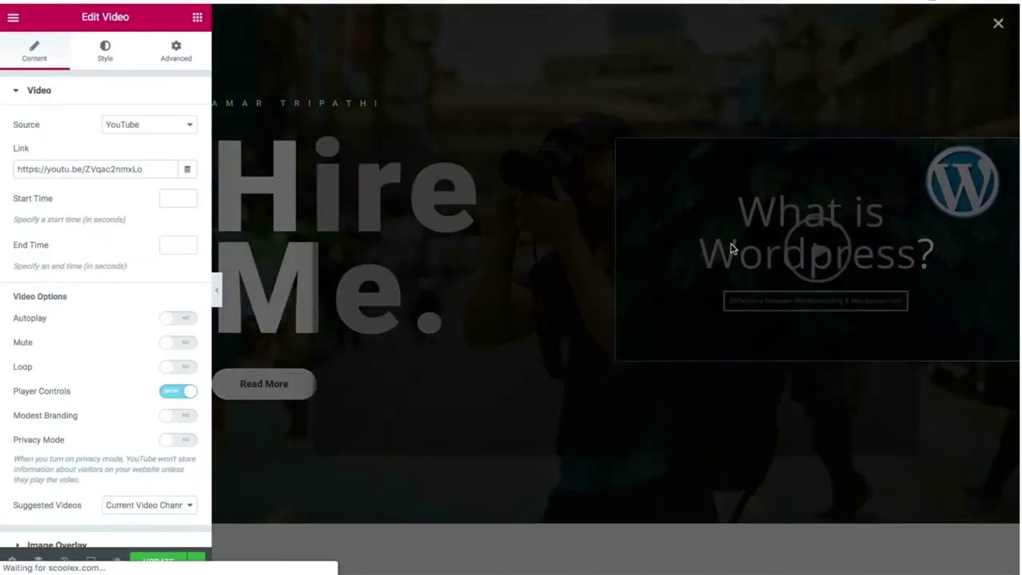
left_click(997, 21)
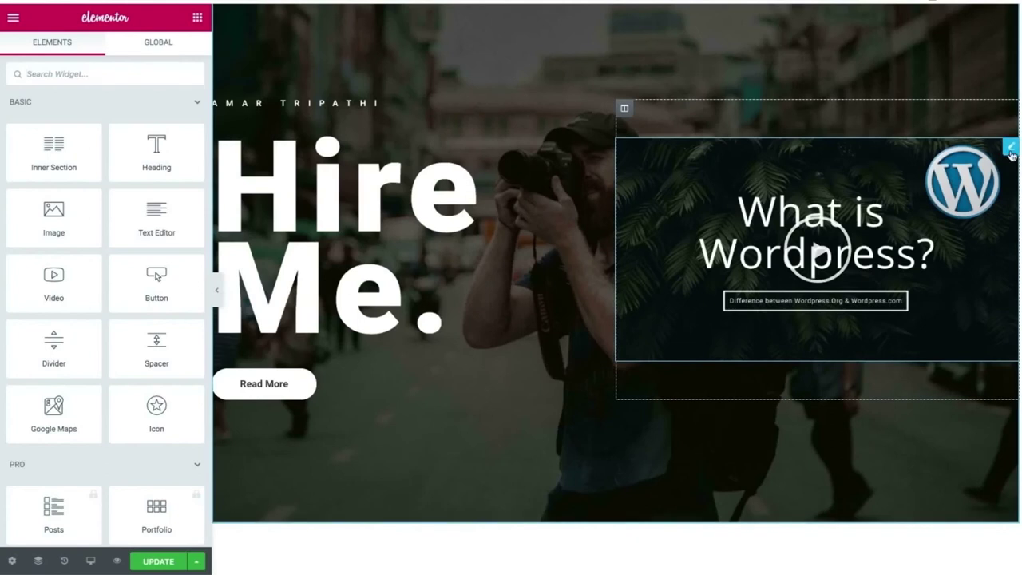
left_click(1009, 149)
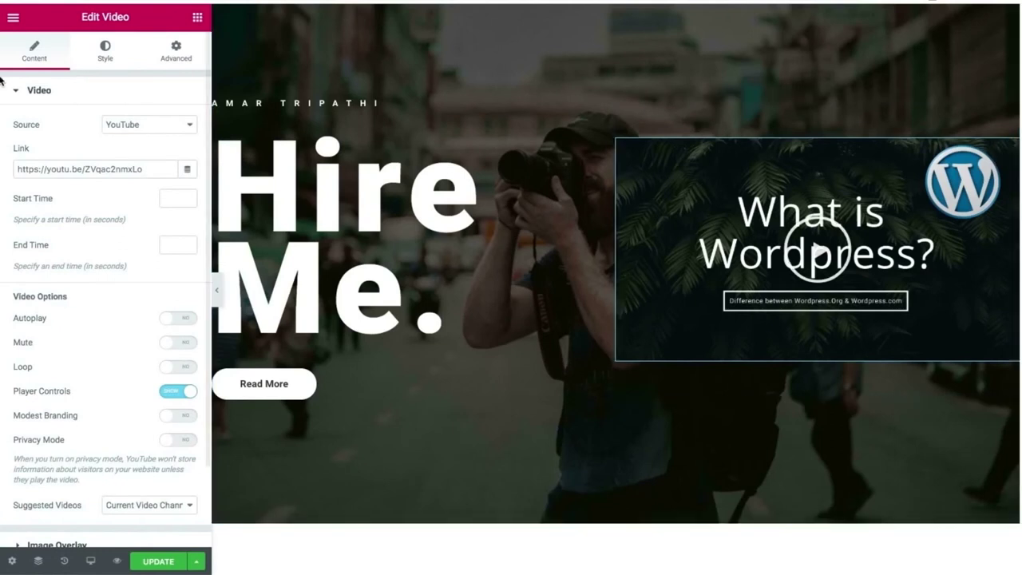
scroll(34, 277, "down", 2)
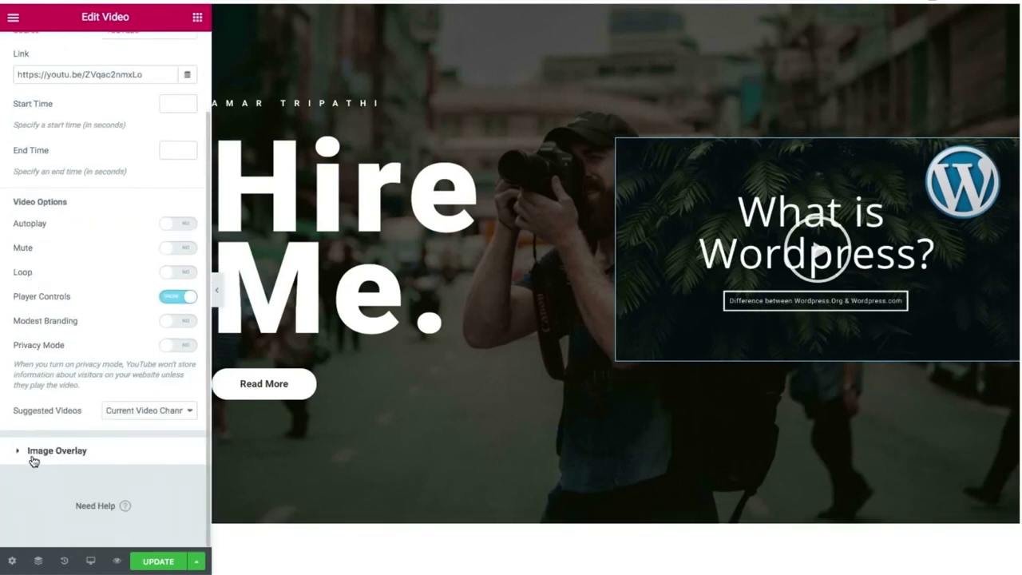
scroll(46, 355, "up", 2)
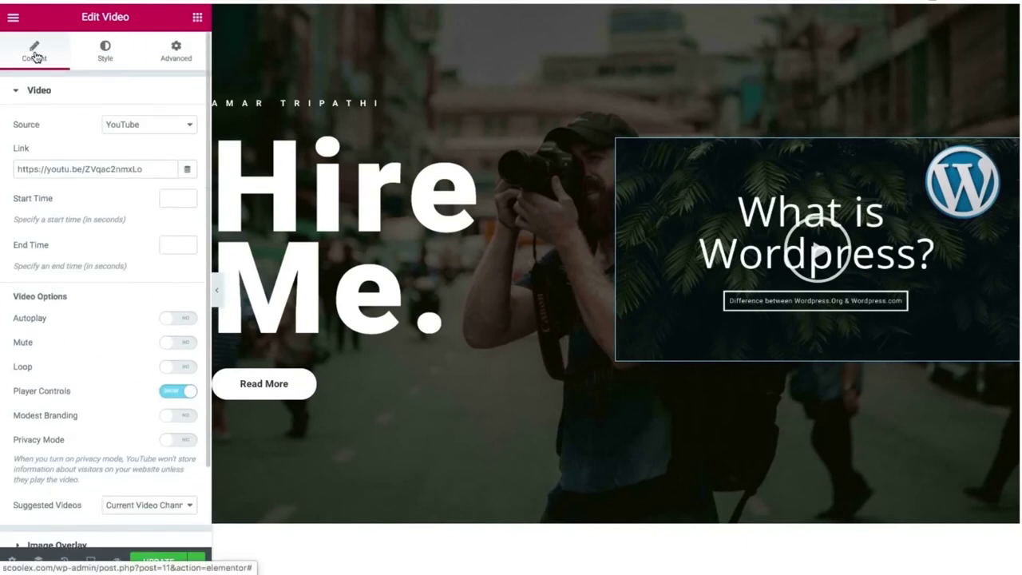
scroll(45, 264, "down", 2)
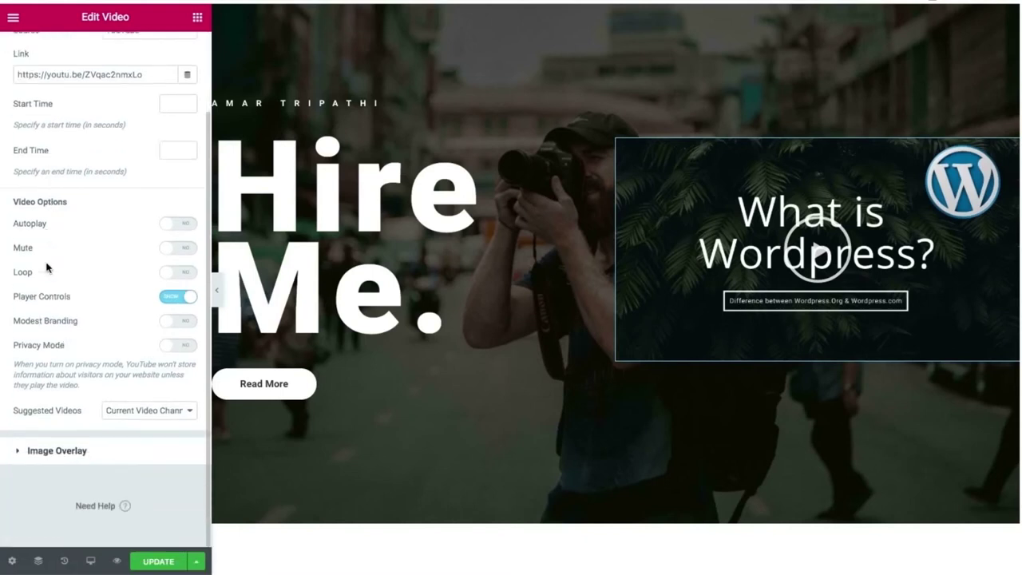
left_click(52, 451)
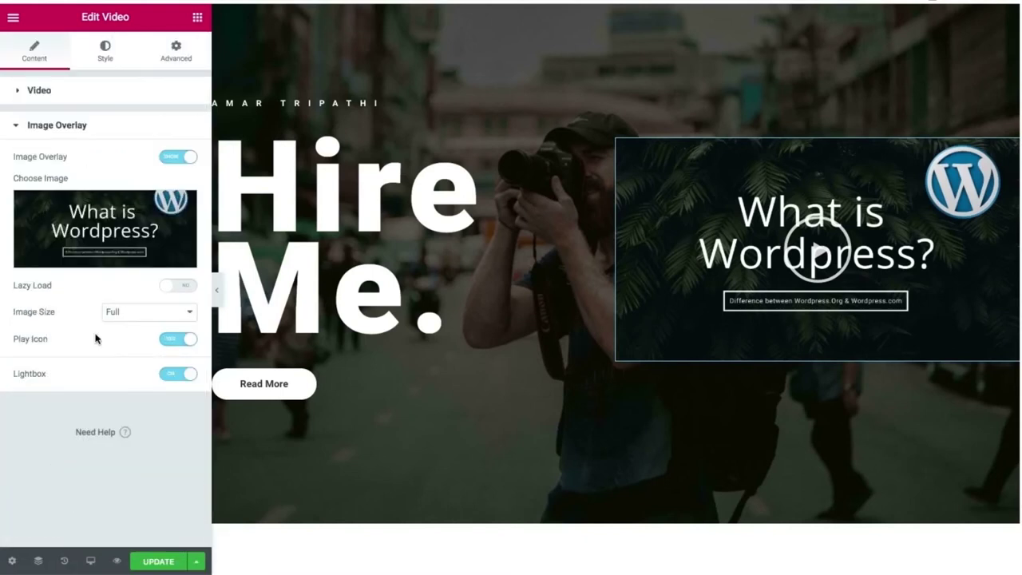
Upload the freestocks photo of a man holding a camera and insert it as the overlay image.
left_click(129, 224)
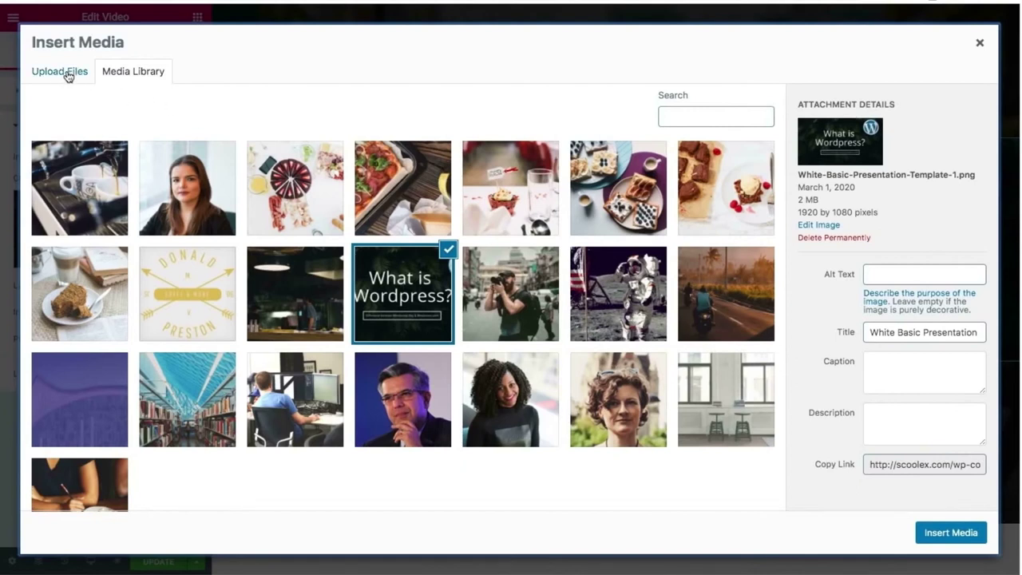
left_click(69, 76)
left_click(495, 294)
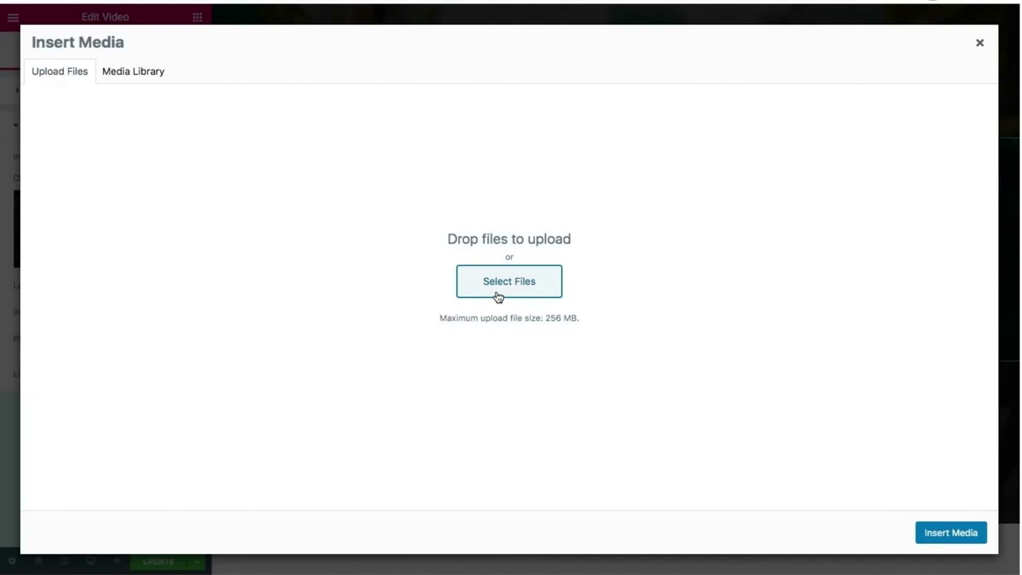
scroll(456, 94, "down", 5)
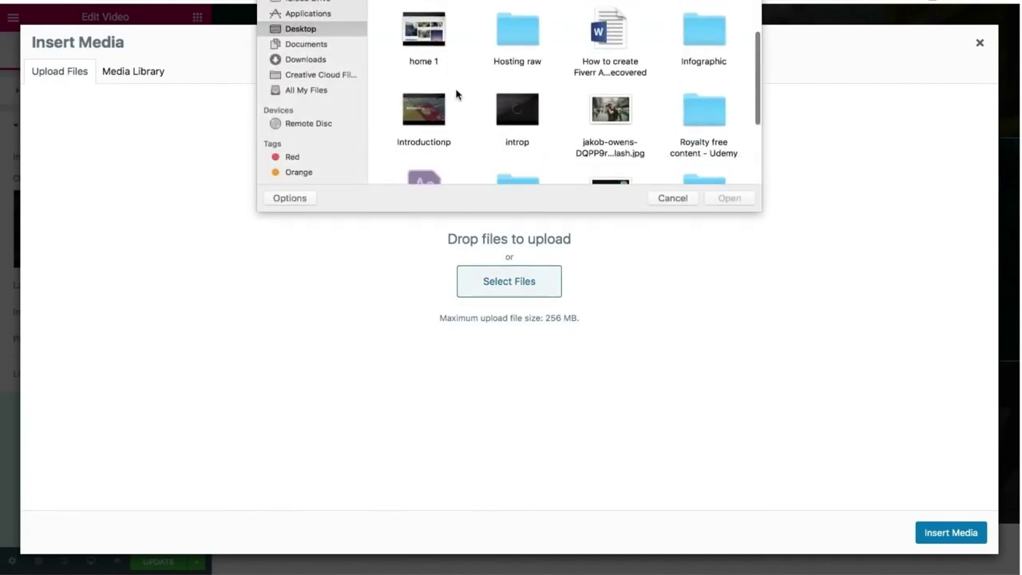
scroll(456, 94, "down", 3)
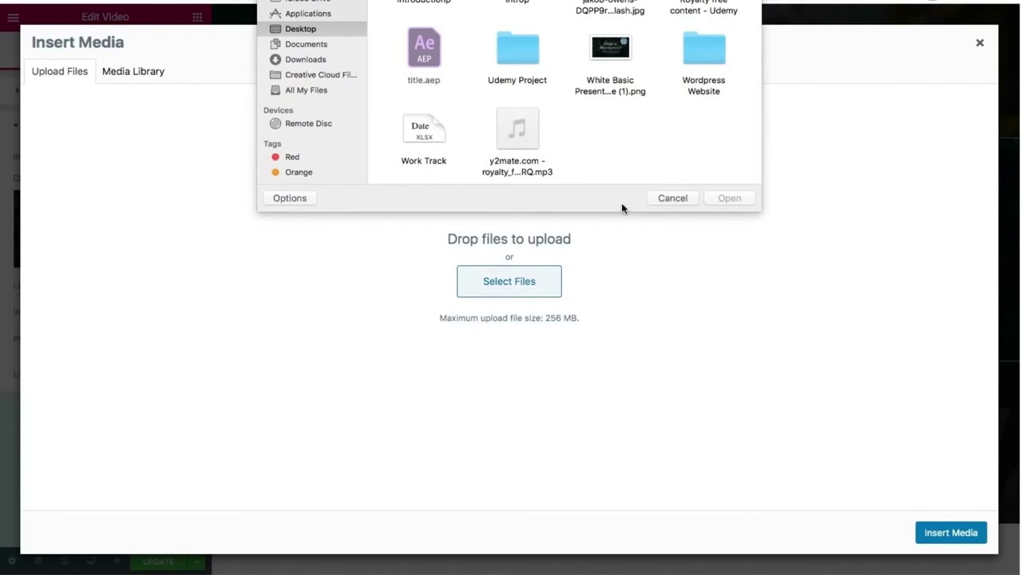
scroll(582, 119, "up", 2)
scroll(582, 120, "up", 1)
scroll(582, 120, "down", 5)
double_click(695, 96)
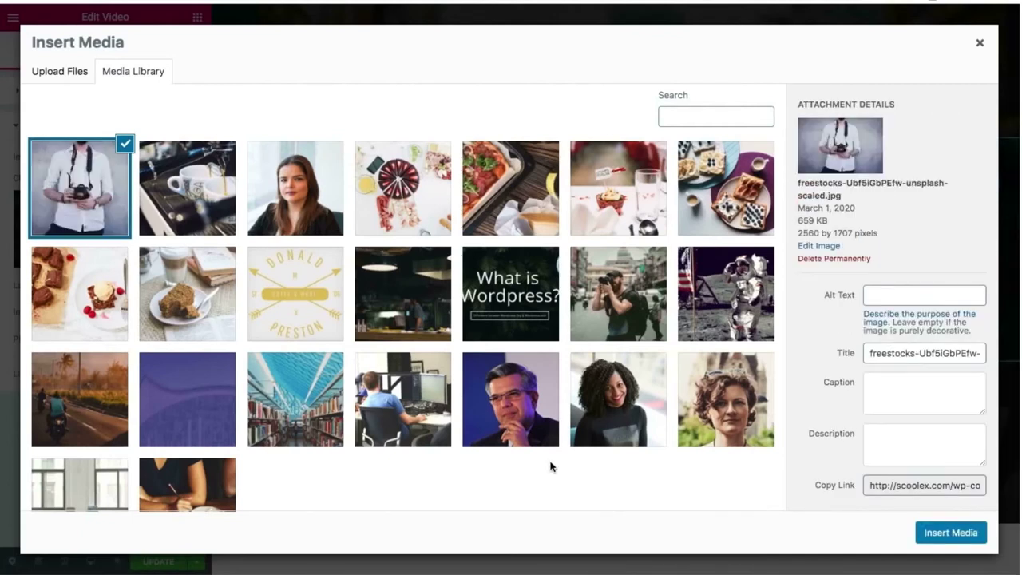
left_click(950, 530)
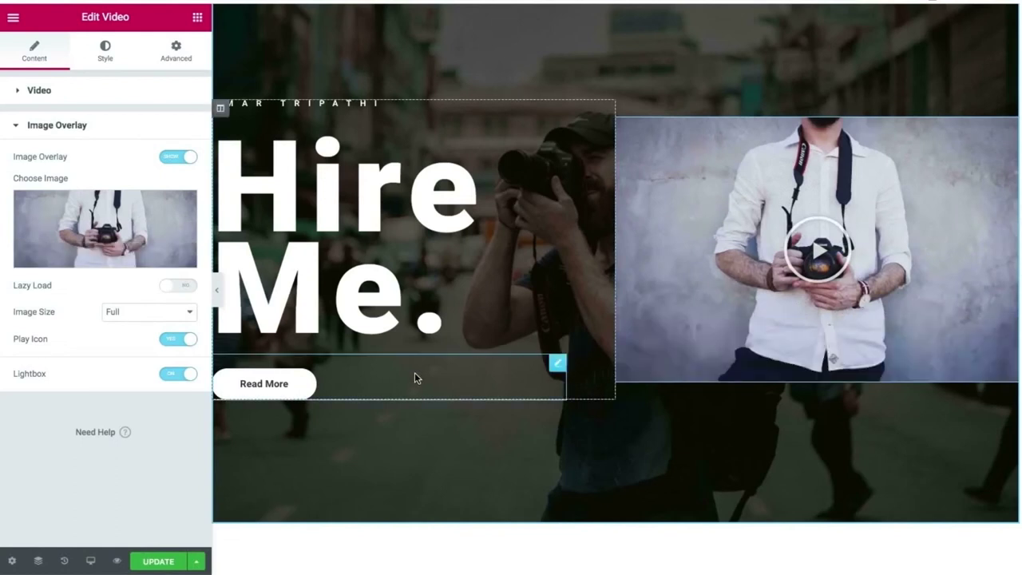
Hide the editor panel and scroll the full-width preview from the Hire Me hero to VISIT US.
left_click(220, 295)
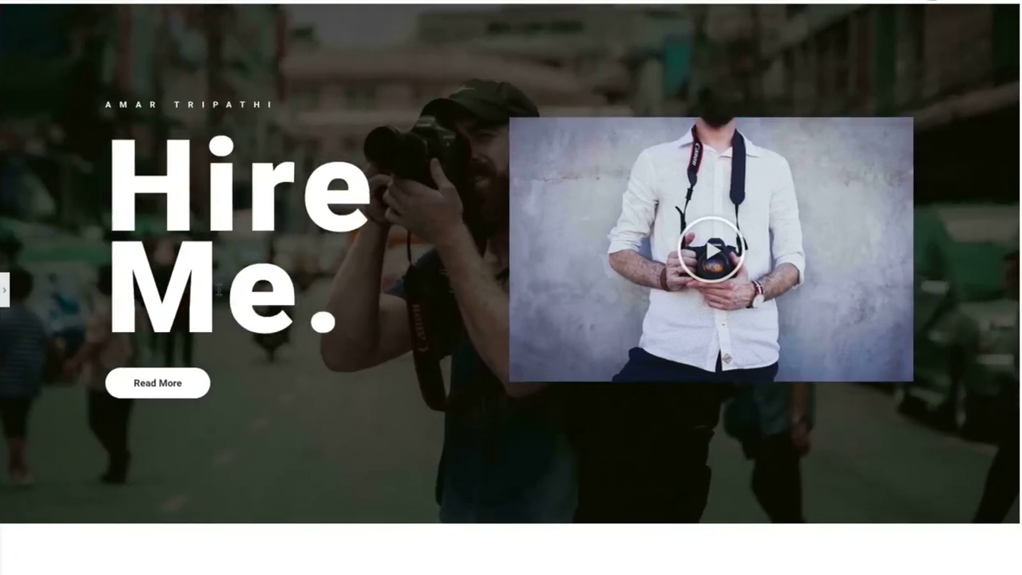
scroll(587, 75, "up", 2)
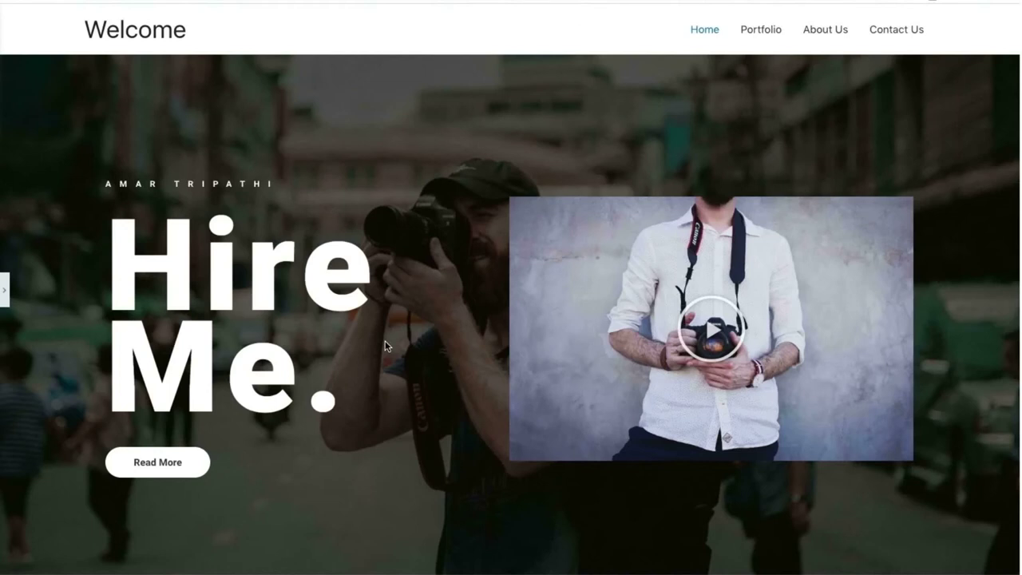
scroll(385, 344, "down", 15)
scroll(385, 345, "up", 7)
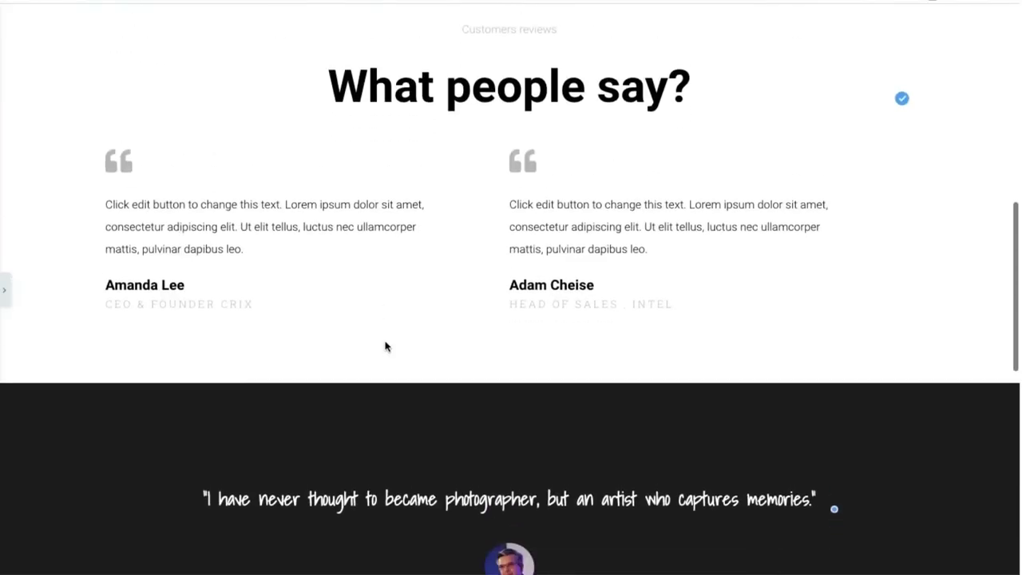
scroll(385, 345, "down", 3)
scroll(409, 278, "down", 5)
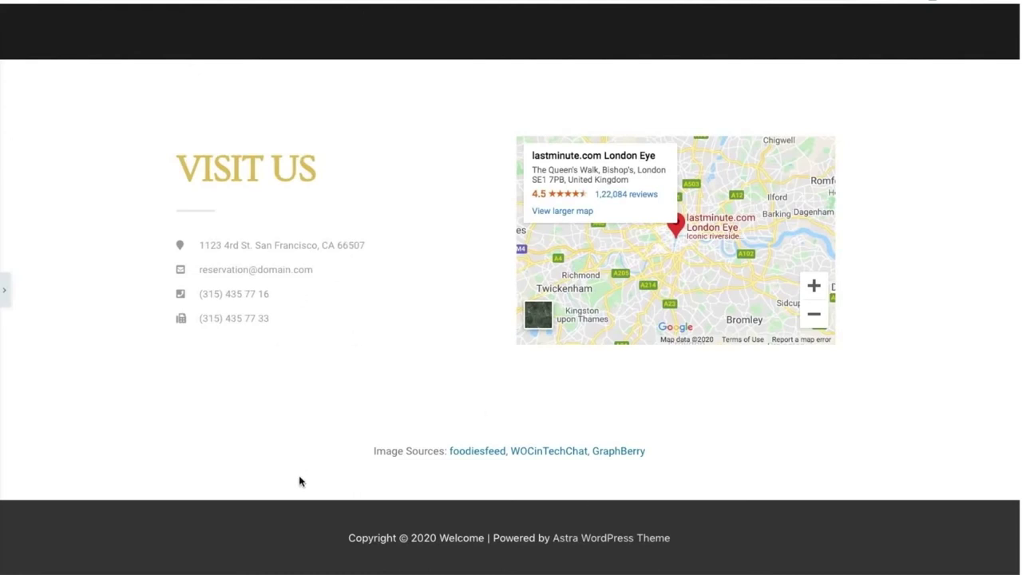
Change the VISIT US heading's text colour from gold to dark grey #333333.
left_click(4, 295)
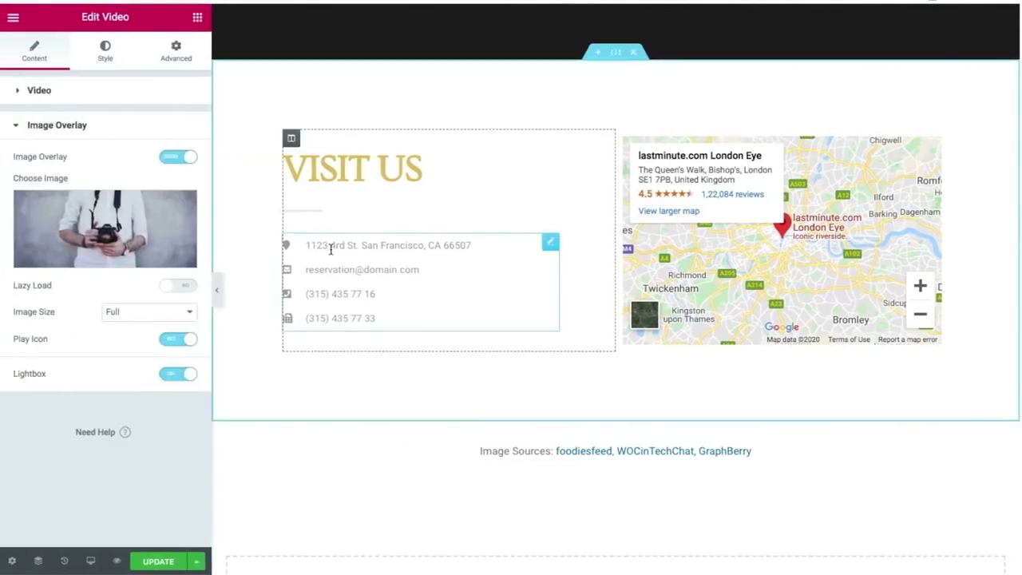
left_click(460, 245)
left_click(358, 172)
left_click(428, 166)
left_click_drag(428, 166, 290, 152)
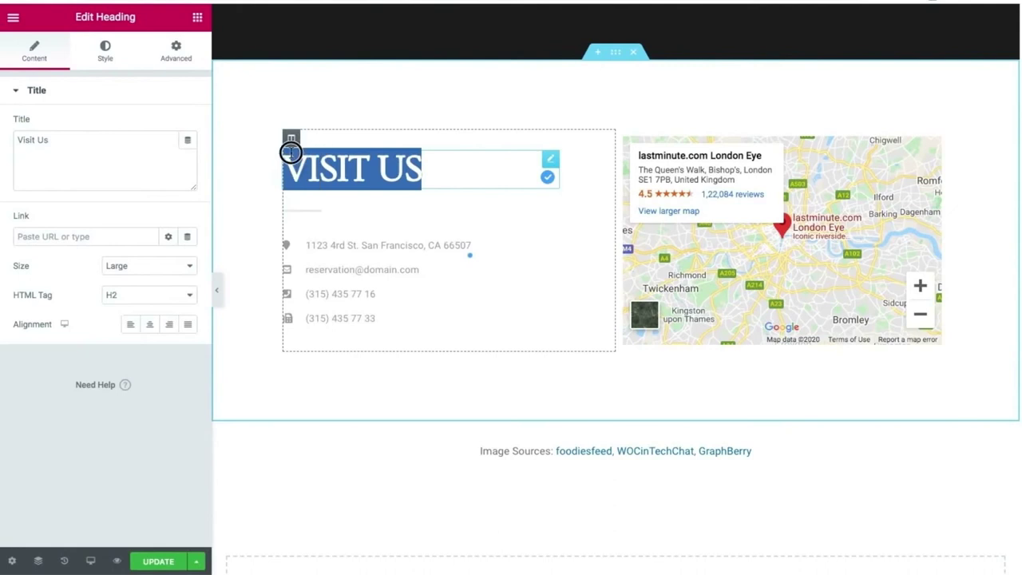
left_click(108, 72)
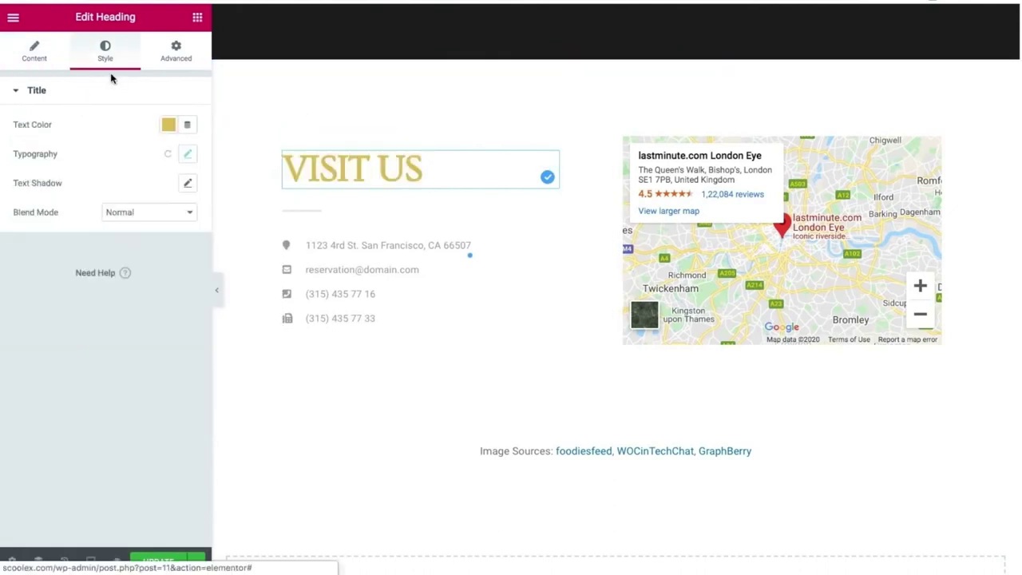
left_click(167, 124)
left_click_drag(107, 210, 93, 273)
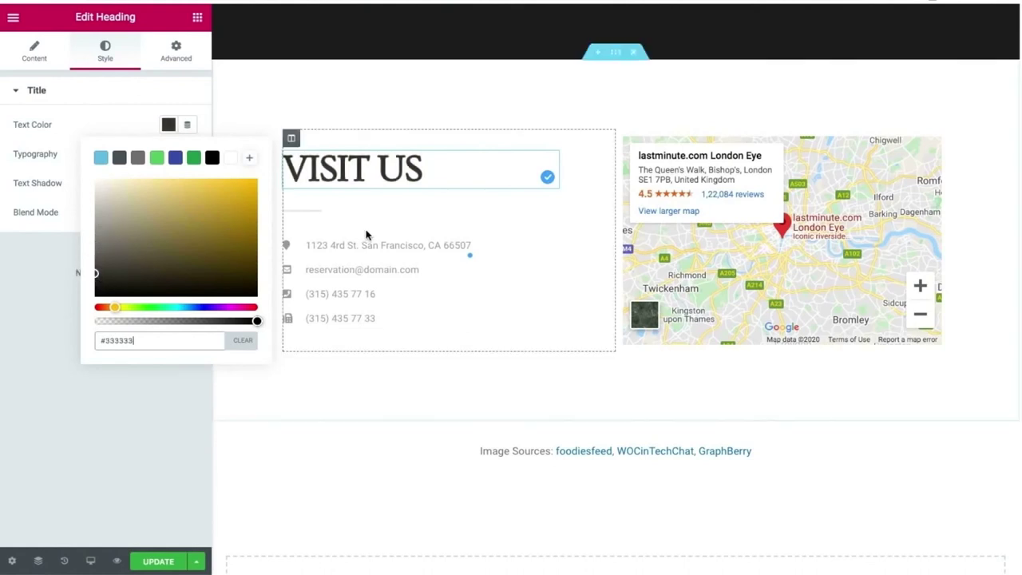
left_click(470, 250)
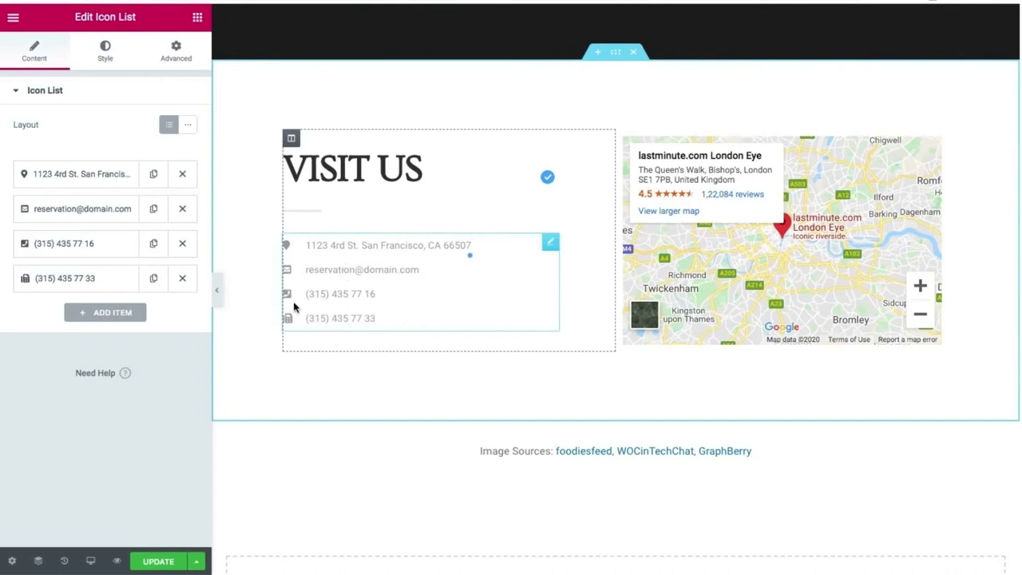
Clear the fourth phone line and remove that empty item from the Visit Us icon list.
left_click(381, 320)
left_click(379, 317)
key("BackSpace")
key("BackSpace")
key("BackSpace")
key("BackSpace")
key("BackSpace")
key("BackSpace")
key("BackSpace")
key("BackSpace")
key("BackSpace")
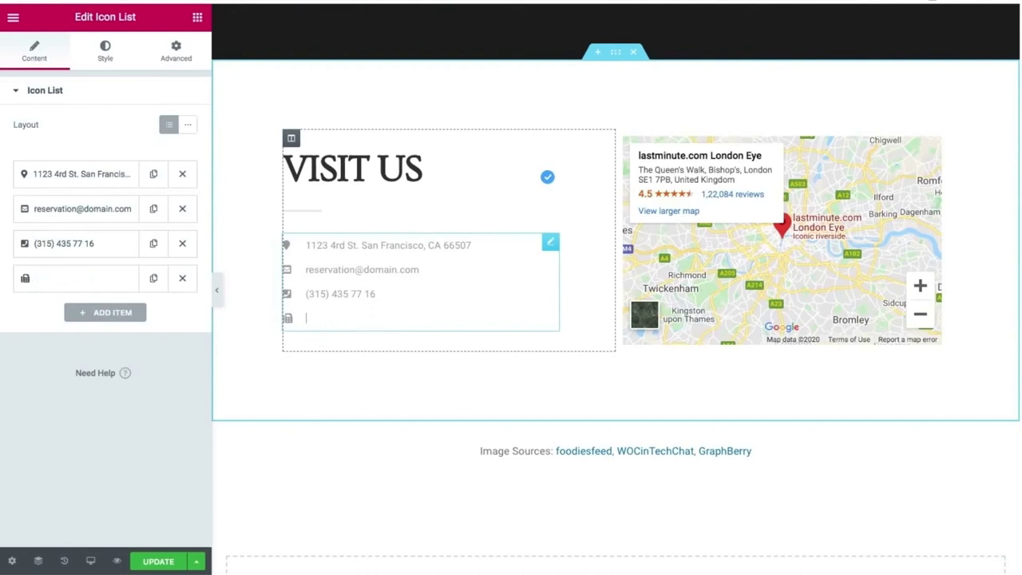
left_click(288, 320)
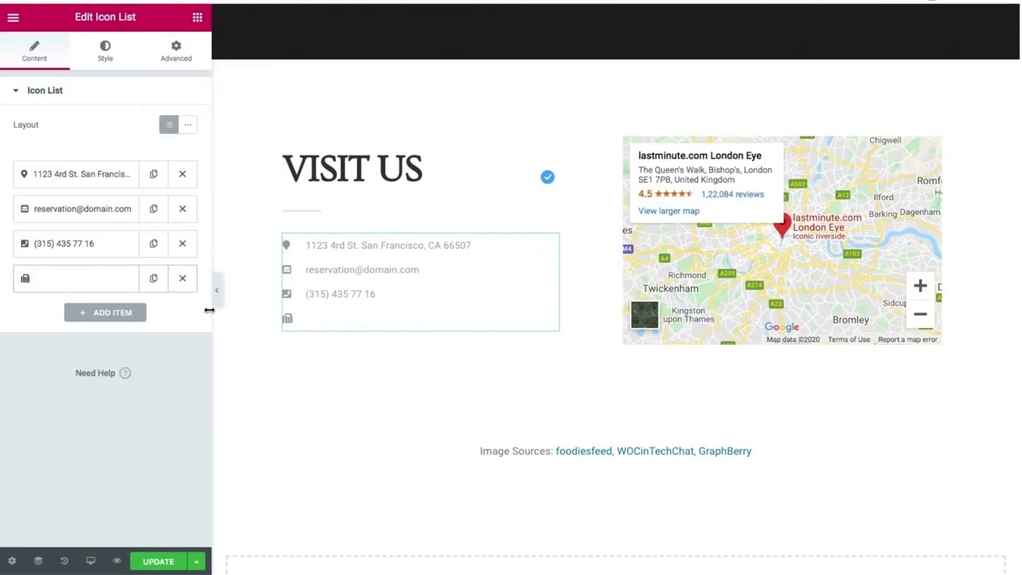
left_click(182, 280)
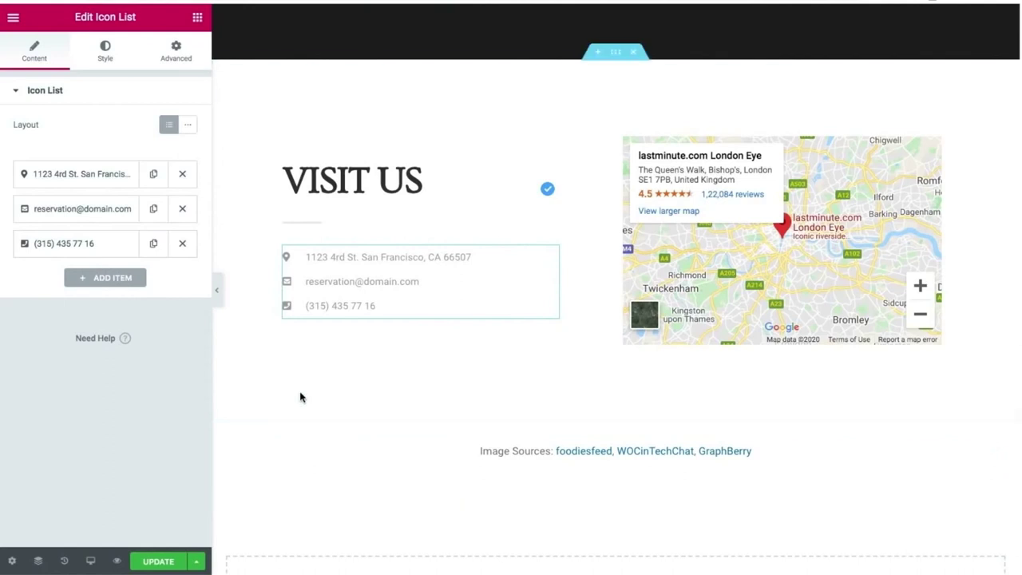
left_click(217, 291)
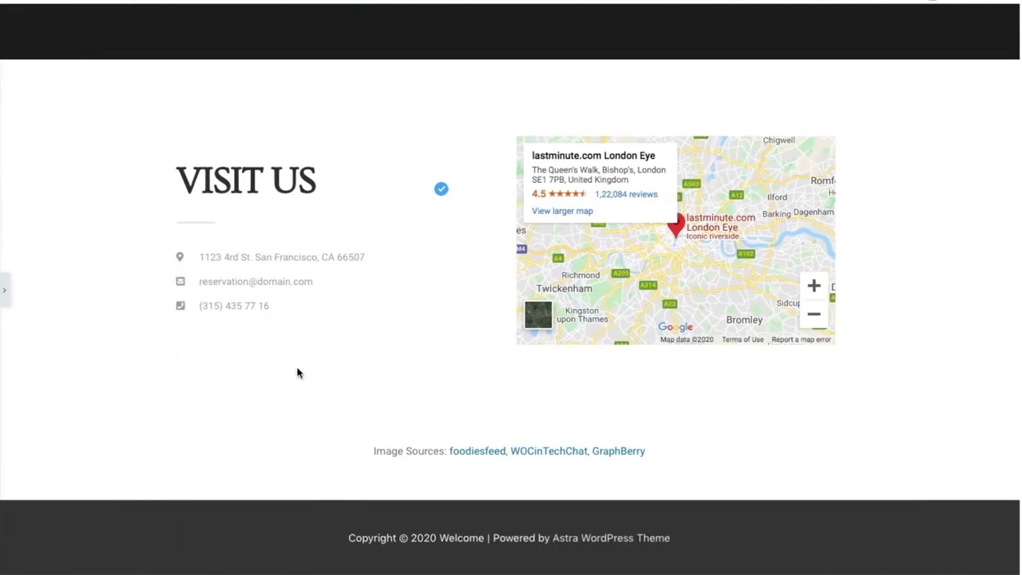
left_click(4, 302)
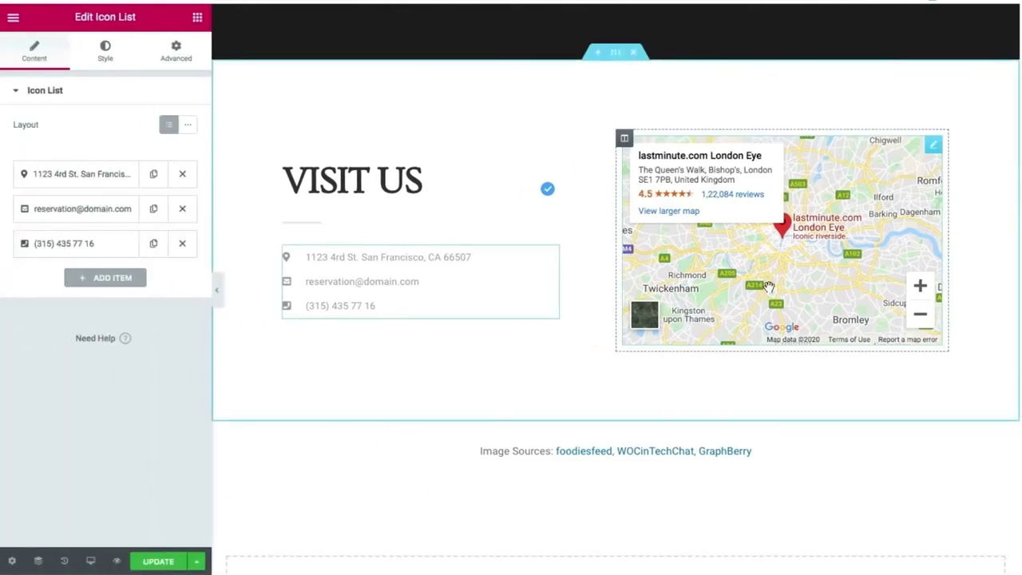
Change the Google Maps location from the London Eye to 'effiel tower, Paris' and save the page.
left_click(933, 146)
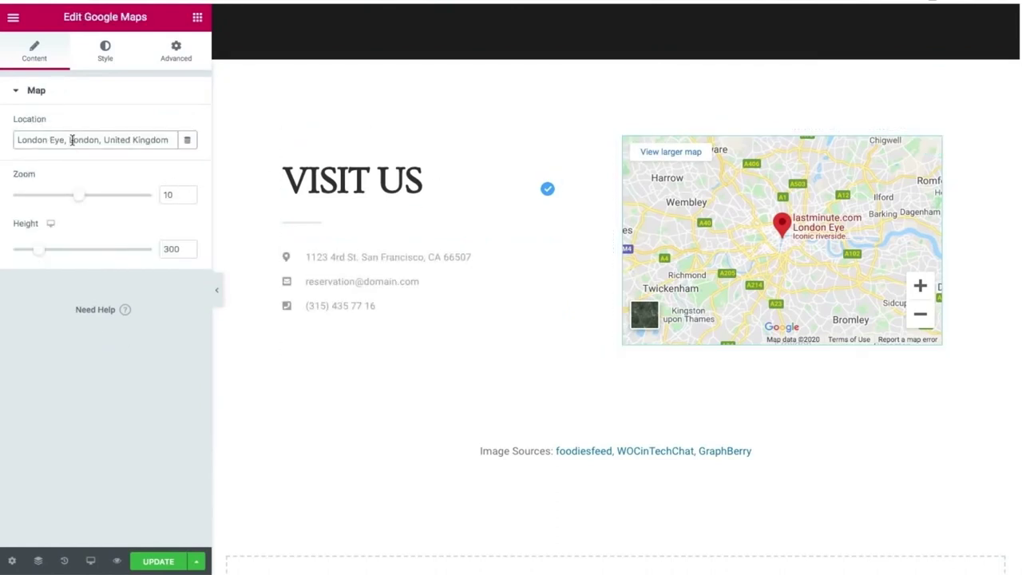
left_click_drag(169, 140, 11, 138)
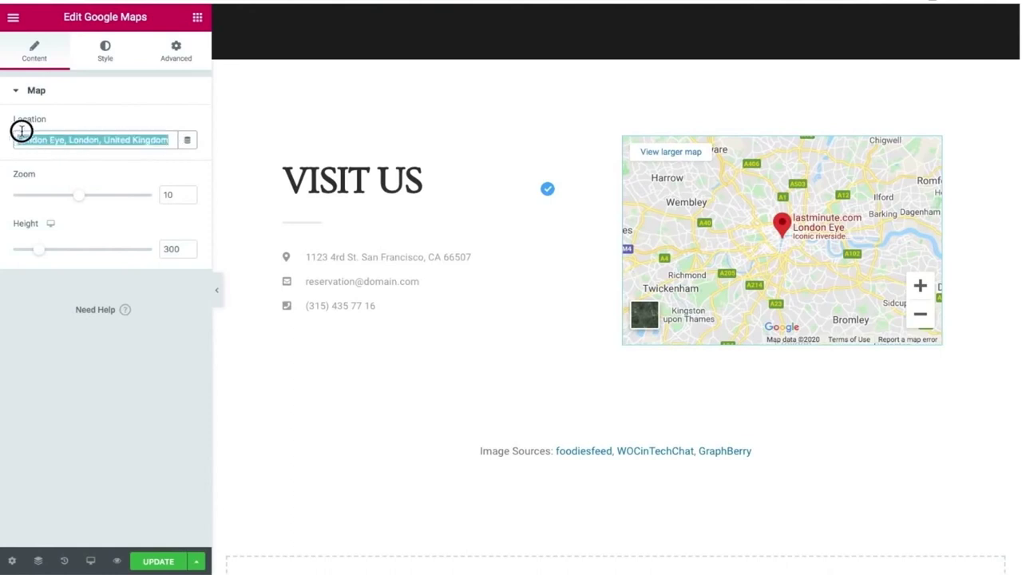
left_click(186, 140)
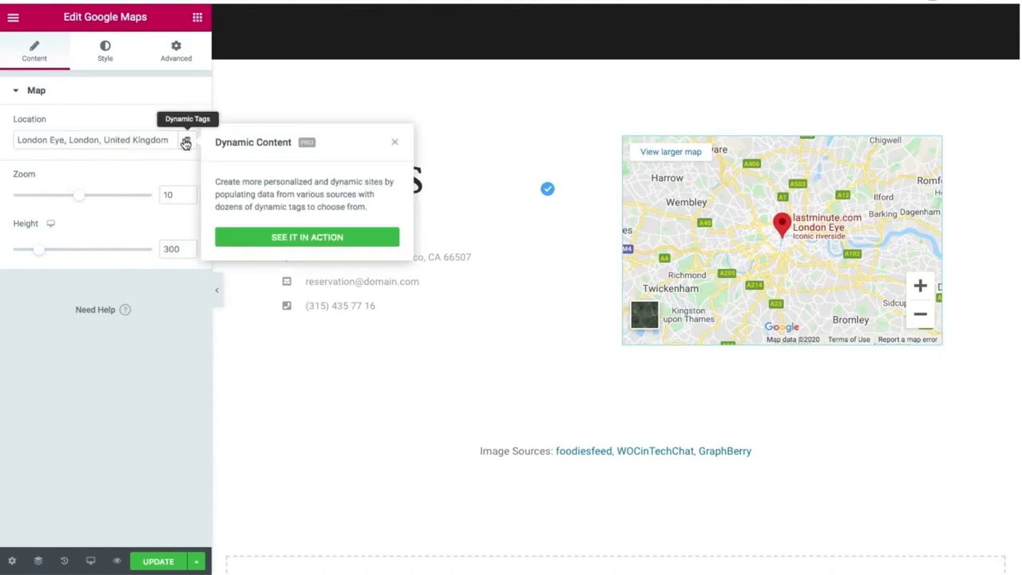
left_click(395, 143)
left_click(127, 139)
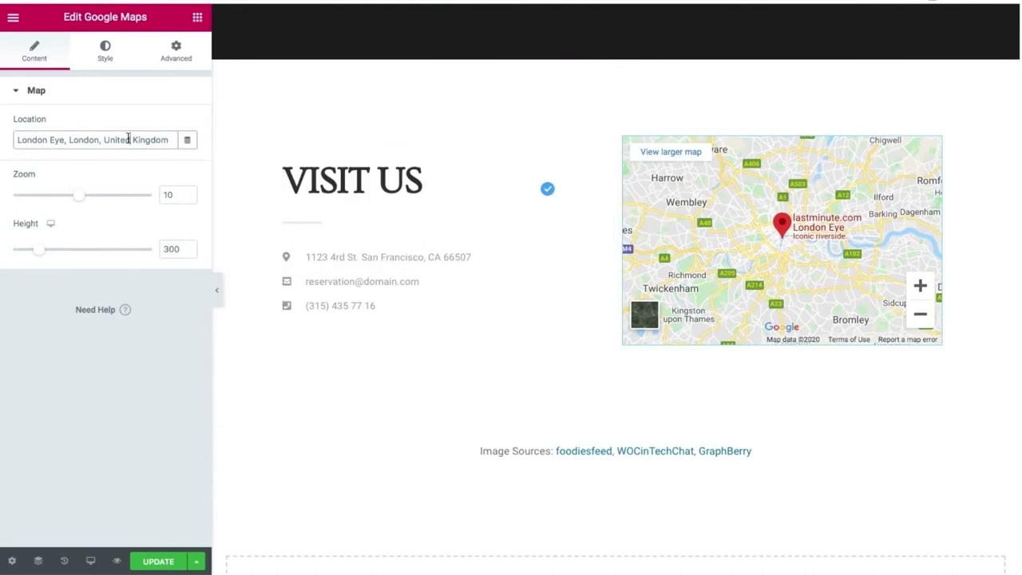
triple_click(127, 138)
type("effiel t")
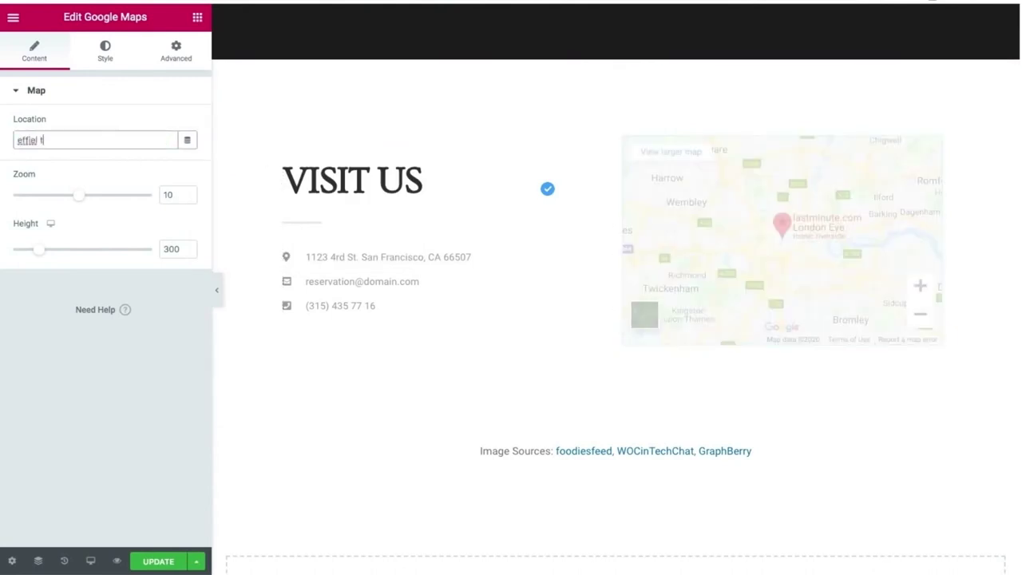
type("ower, Paris")
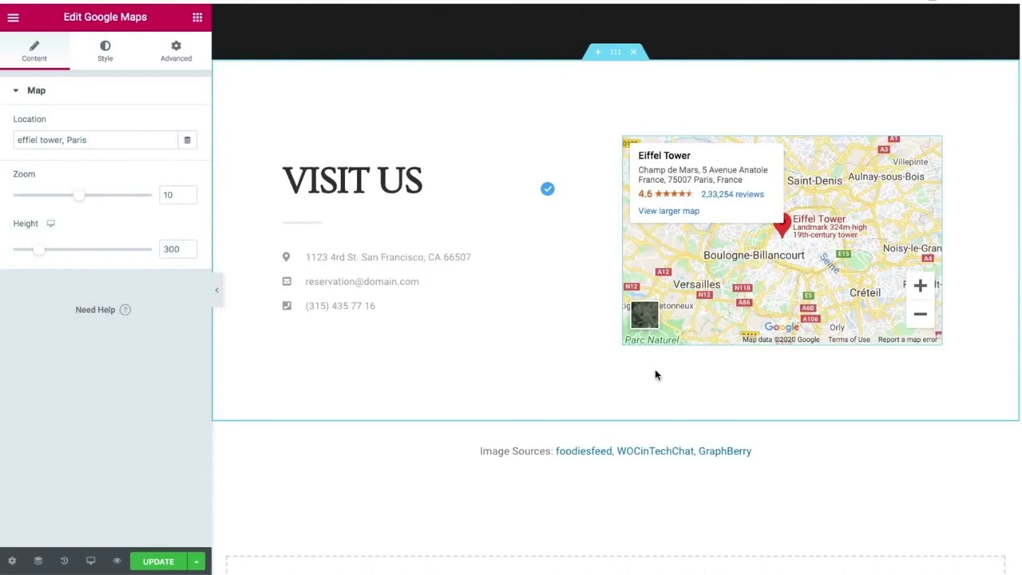
left_click(159, 562)
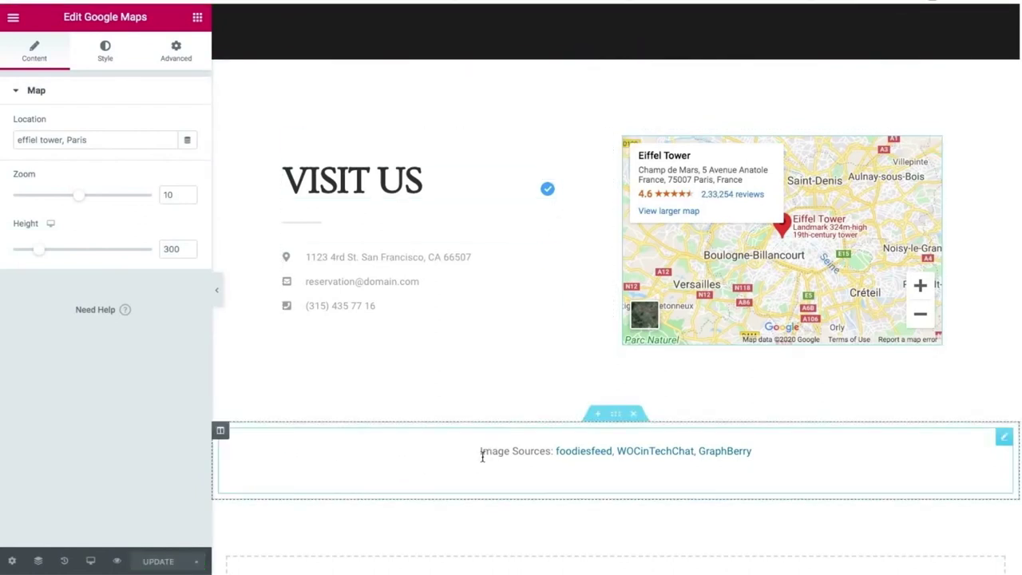
Delete the Image Sources section and save the page.
left_click(635, 414)
scroll(517, 461, "down", 3)
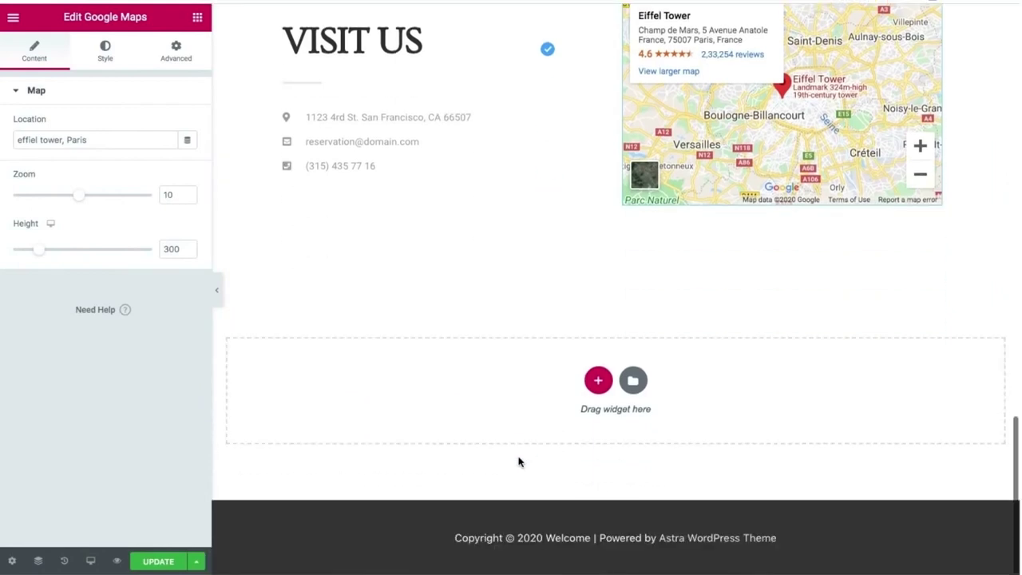
left_click(145, 564)
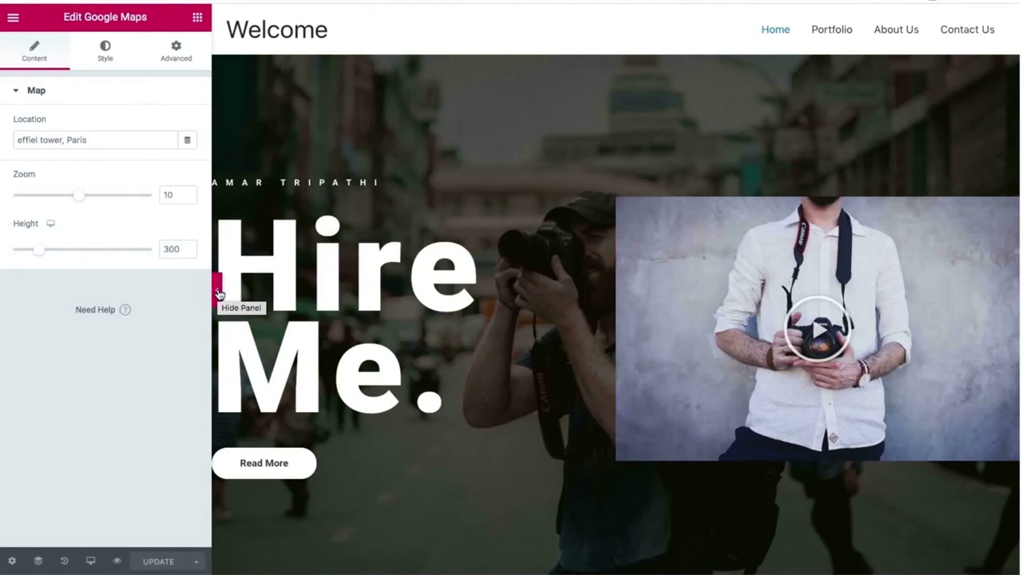
Preview the page full-width to check the Eiffel Tower map, then restore the editing panel.
left_click(218, 294)
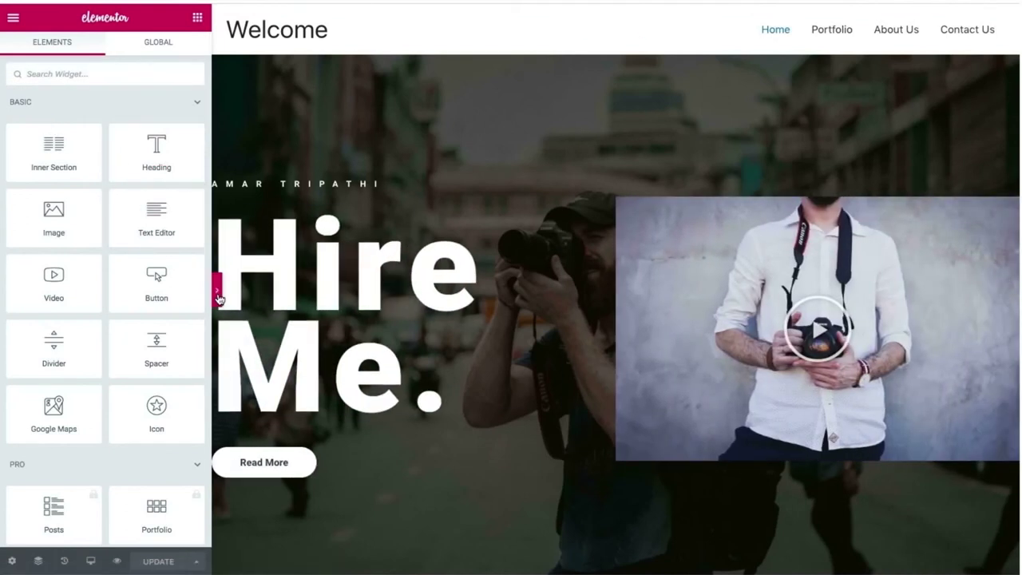
left_click(217, 297)
scroll(217, 294, "down", 8)
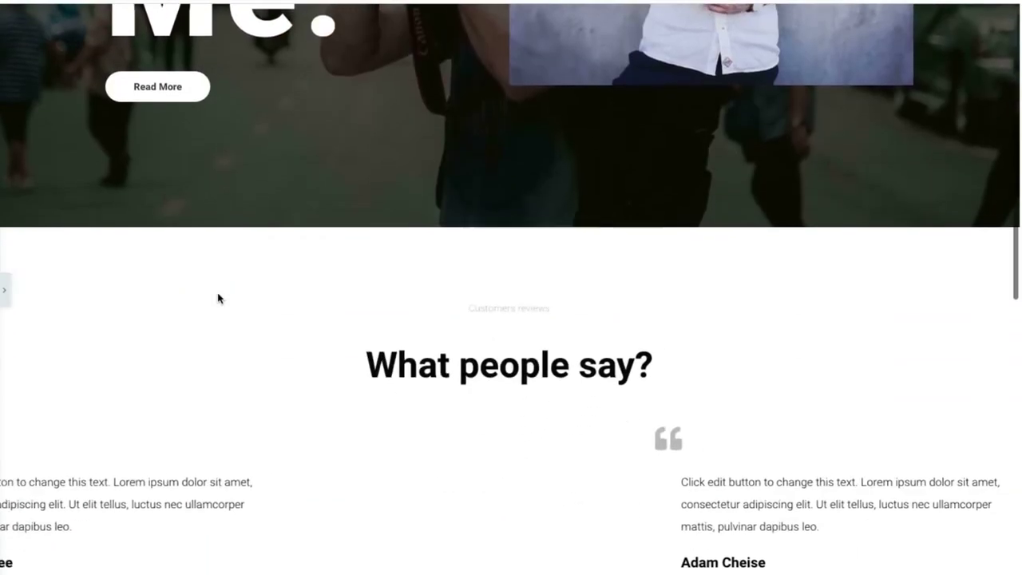
scroll(217, 298, "down", 6)
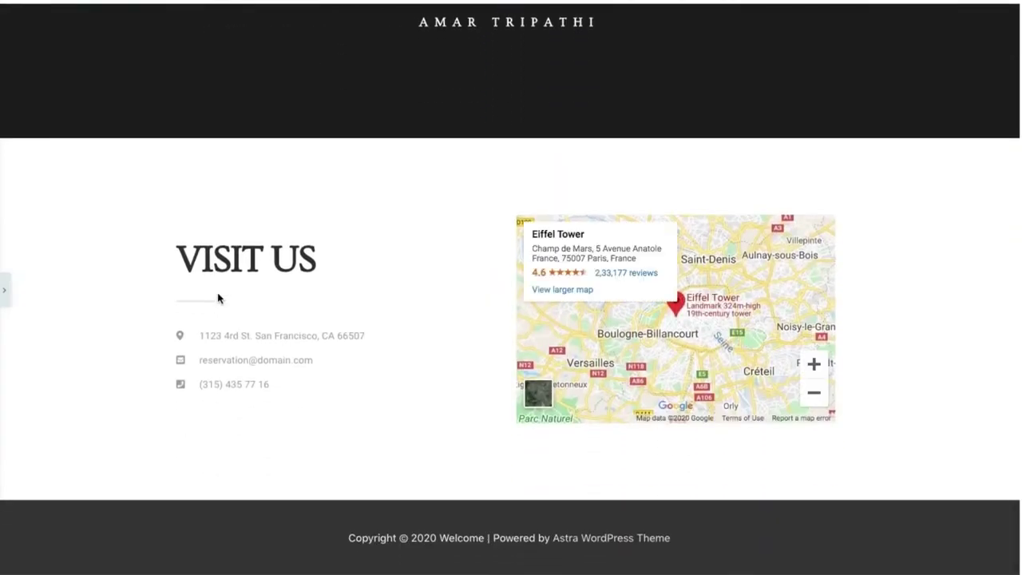
scroll(218, 297, "up", 6)
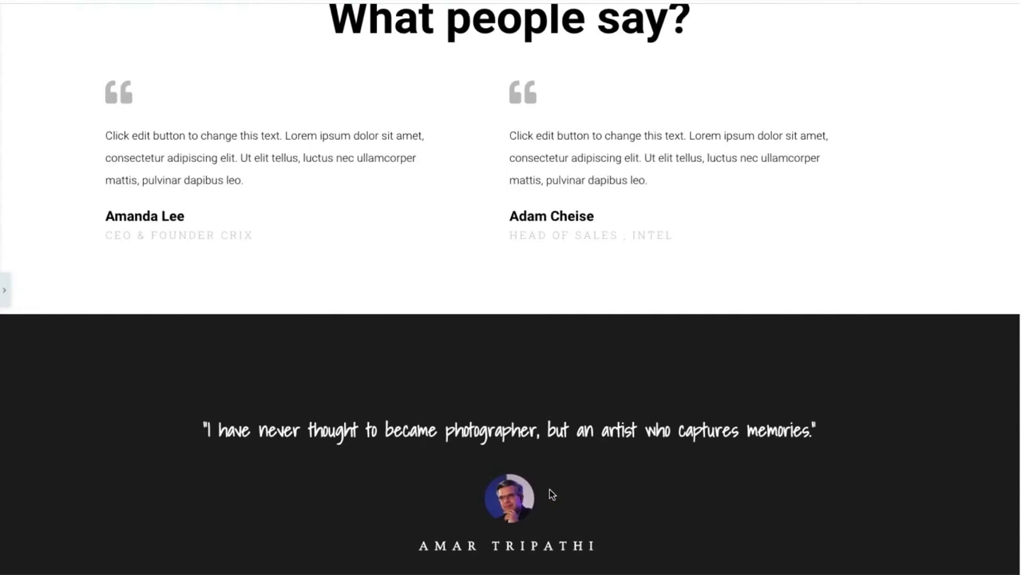
scroll(550, 493, "down", 5)
scroll(501, 304, "up", 3)
left_click(3, 290)
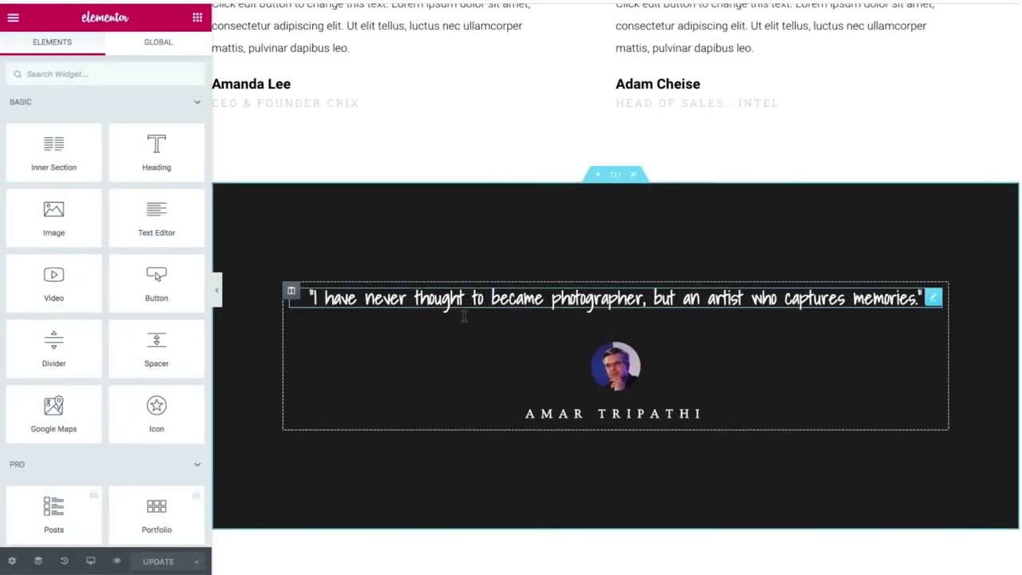
Set the quote heading's entrance animation to Zoom In.
left_click(166, 40)
left_click(435, 297)
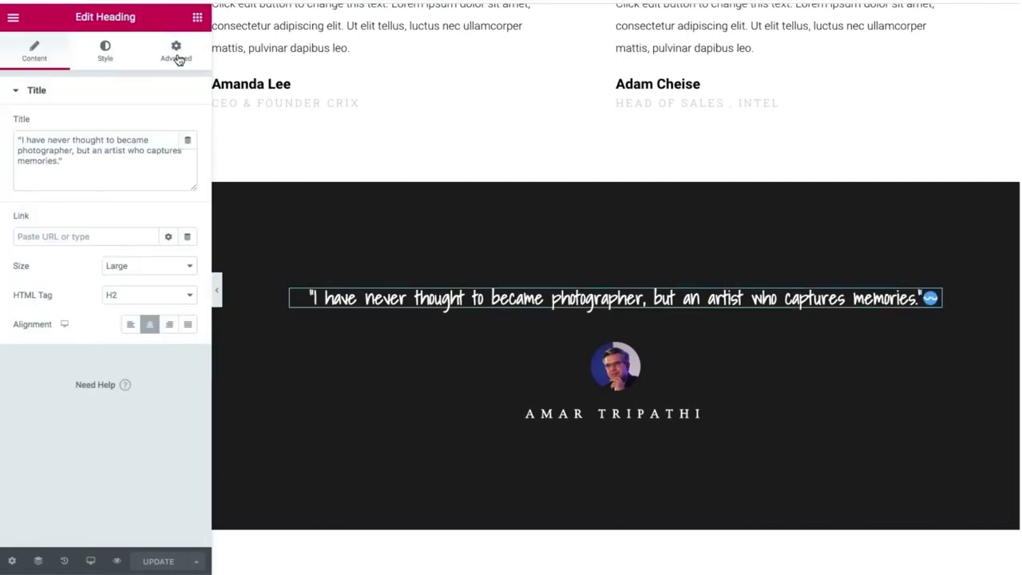
left_click(177, 56)
left_click(107, 365)
left_click(78, 188)
scroll(88, 247, "down", 3)
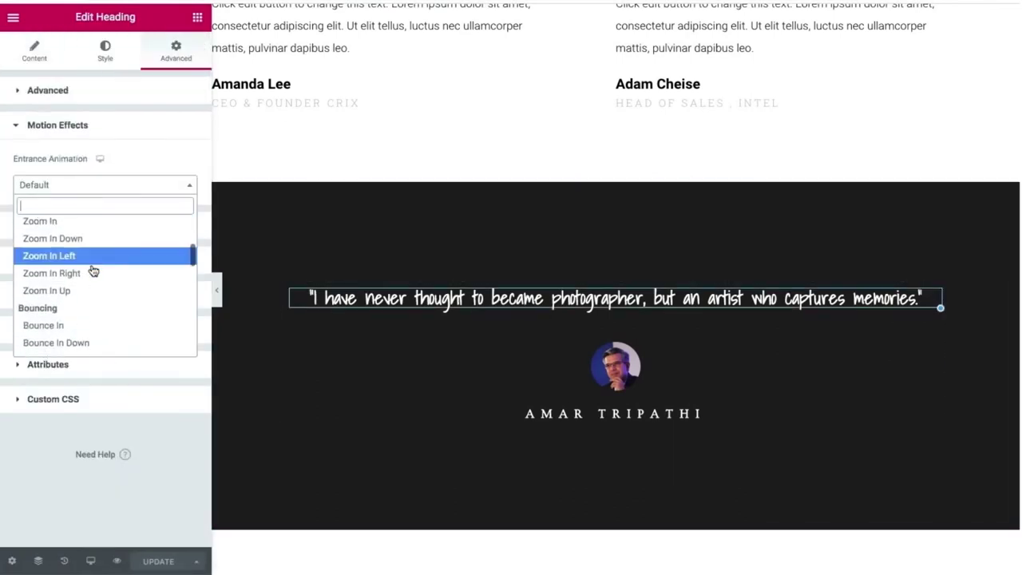
left_click(89, 325)
left_click(69, 188)
scroll(78, 338, "down", 1)
scroll(78, 339, "down", 5)
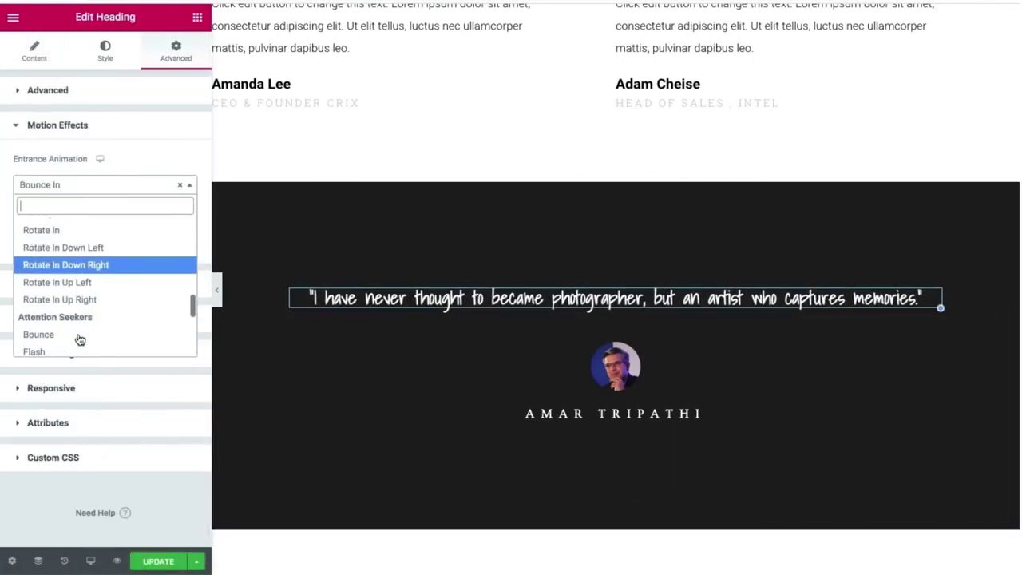
left_click(82, 337)
left_click(180, 185)
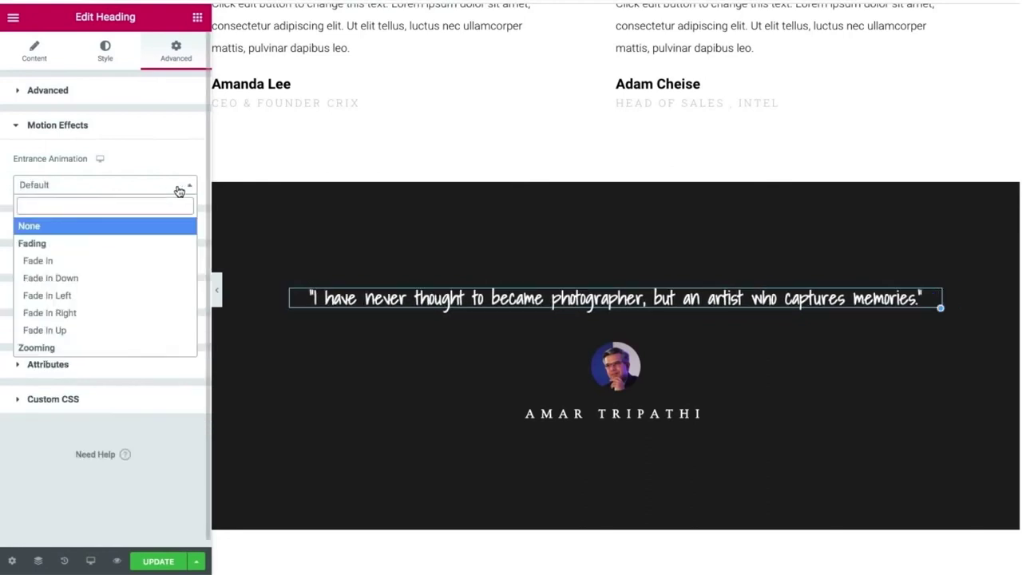
scroll(123, 253, "down", 5)
scroll(120, 282, "up", 8)
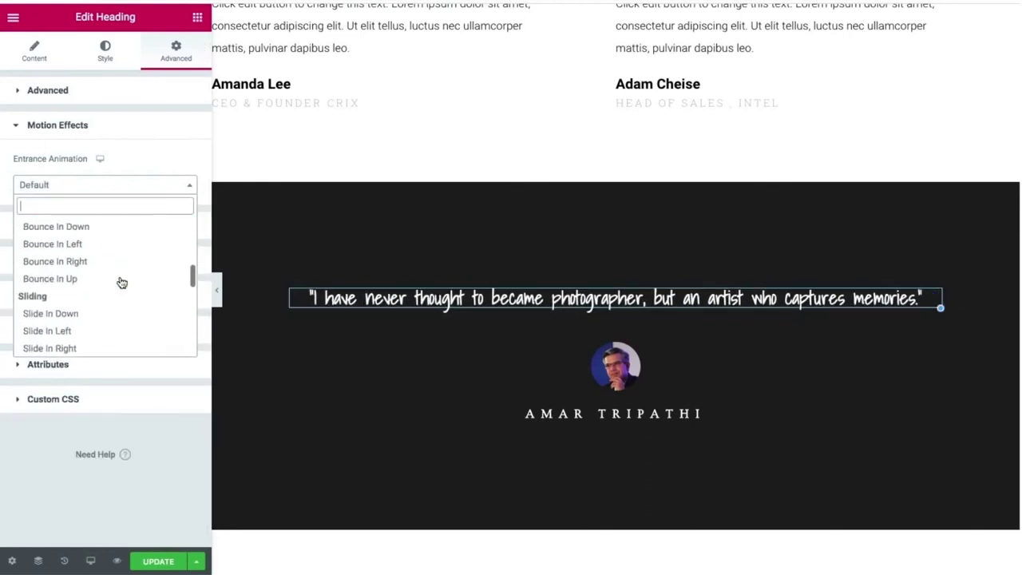
left_click(91, 256)
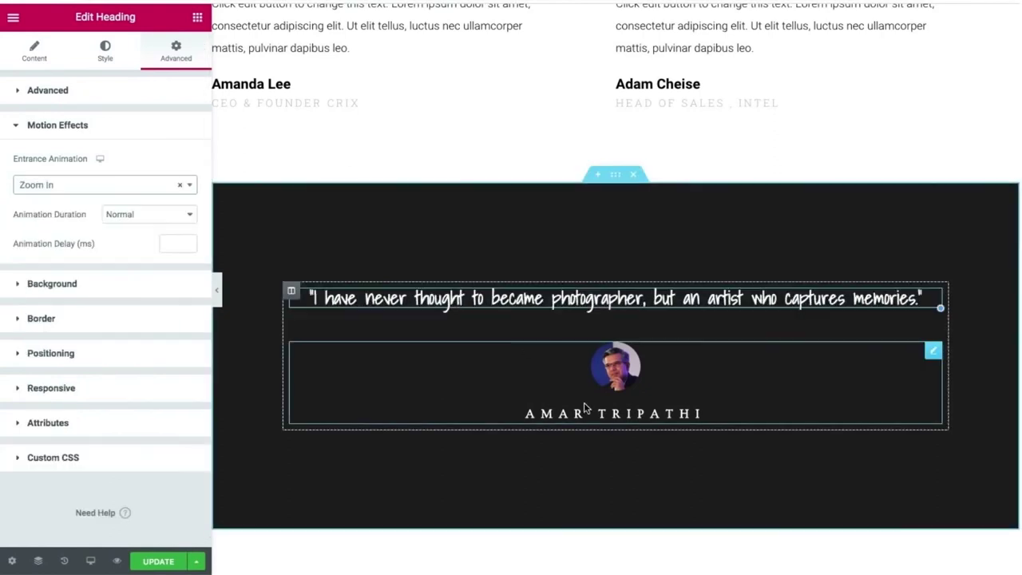
Give the testimonial below the quote a Zoom In entrance animation.
left_click(563, 367)
left_click(176, 50)
left_click(100, 367)
left_click(91, 189)
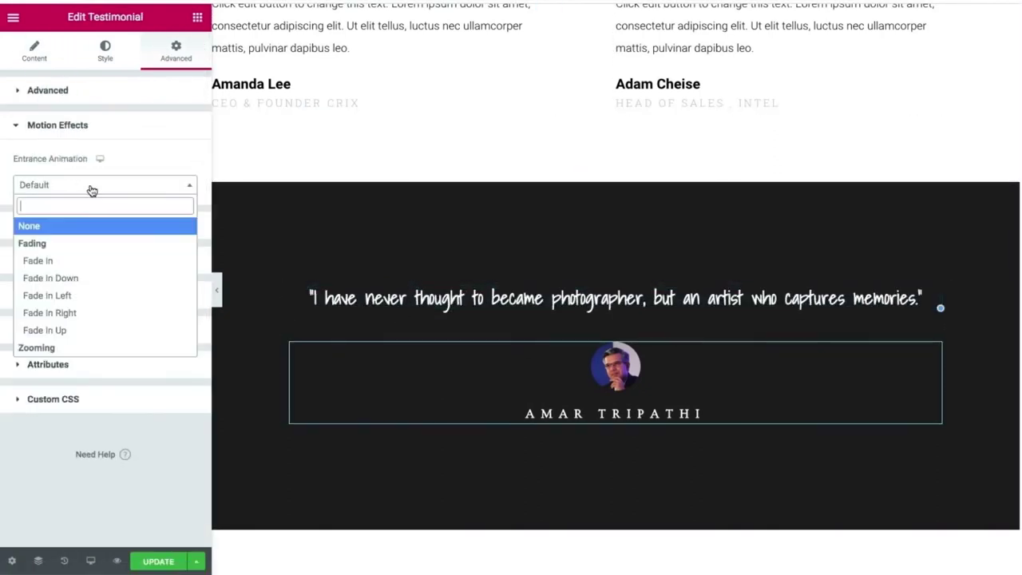
scroll(107, 264, "down", 3)
left_click(102, 271)
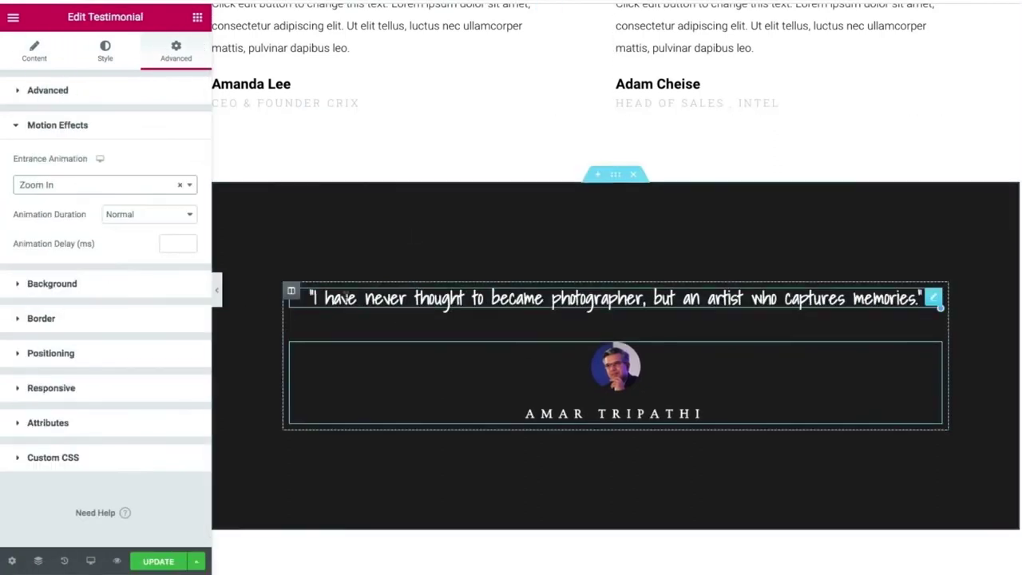
scroll(515, 388, "down", 2)
scroll(516, 388, "down", 3)
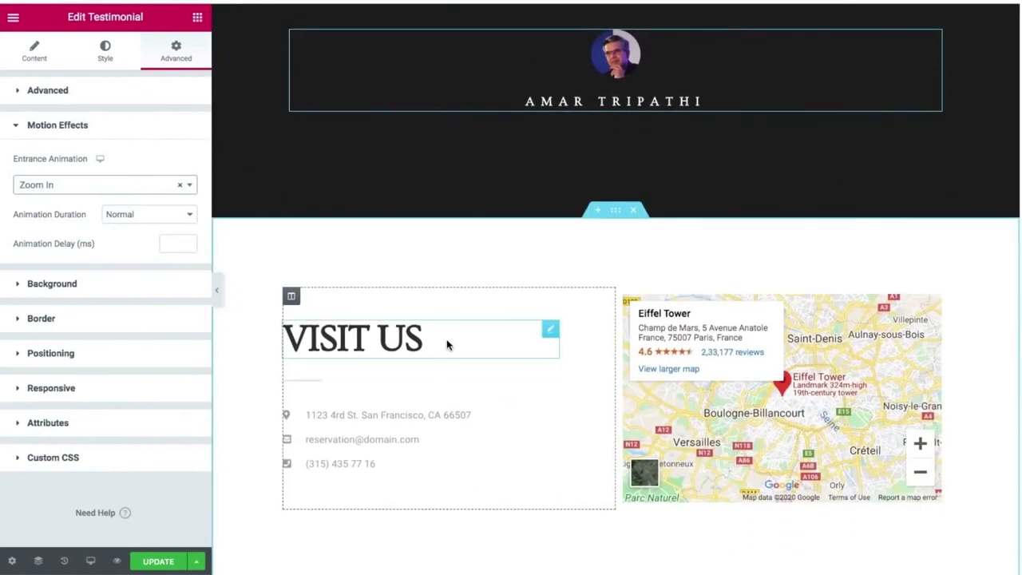
Set the Visit Us text column's entrance animation to Slide In Left.
left_click(292, 296)
left_click(176, 50)
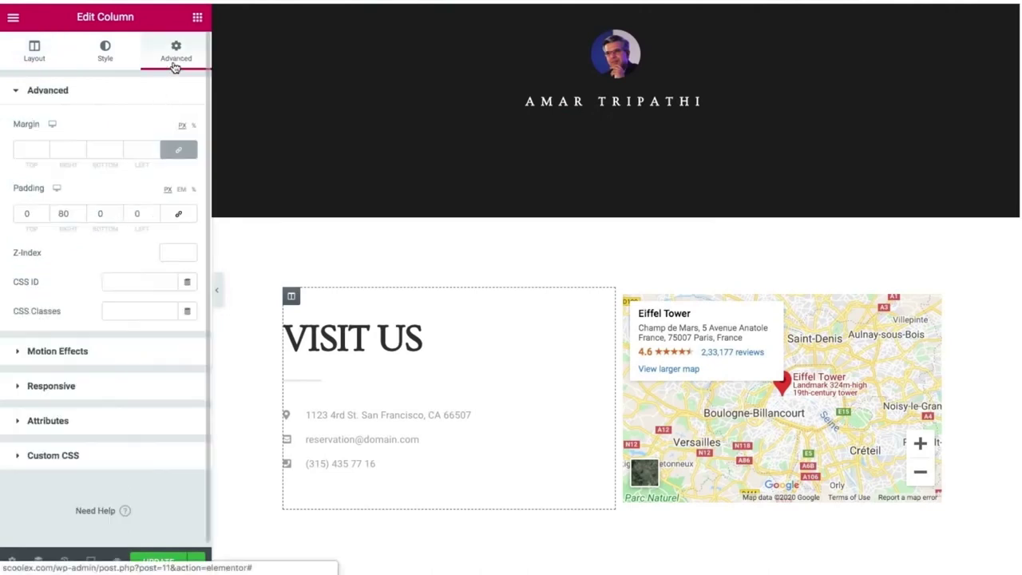
left_click(75, 158)
left_click(64, 138)
left_click(103, 184)
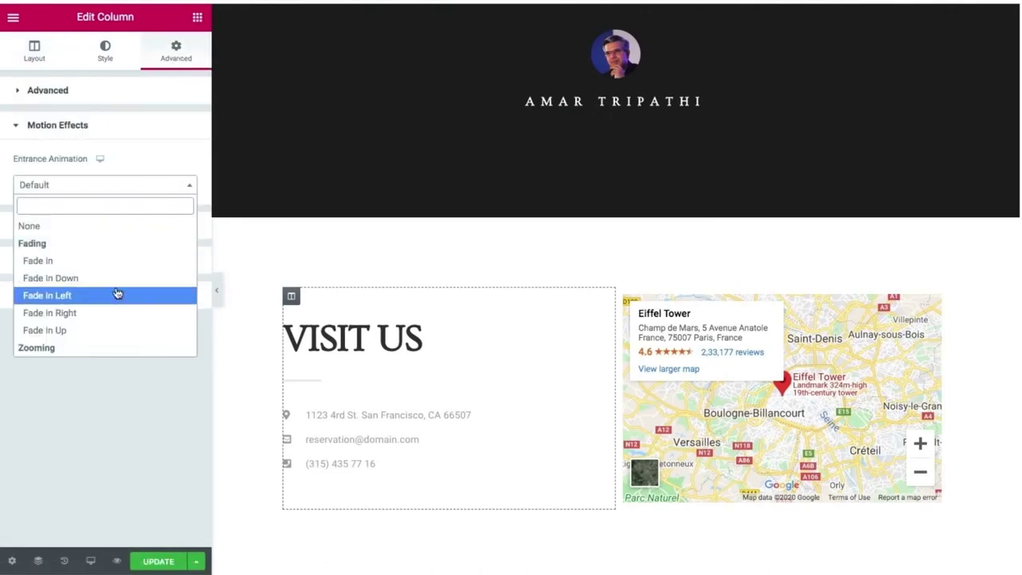
type("sli")
left_click(73, 260)
Give the Eiffel Tower map a Slide In Right entrance, save, and preview full-width.
left_click(932, 299)
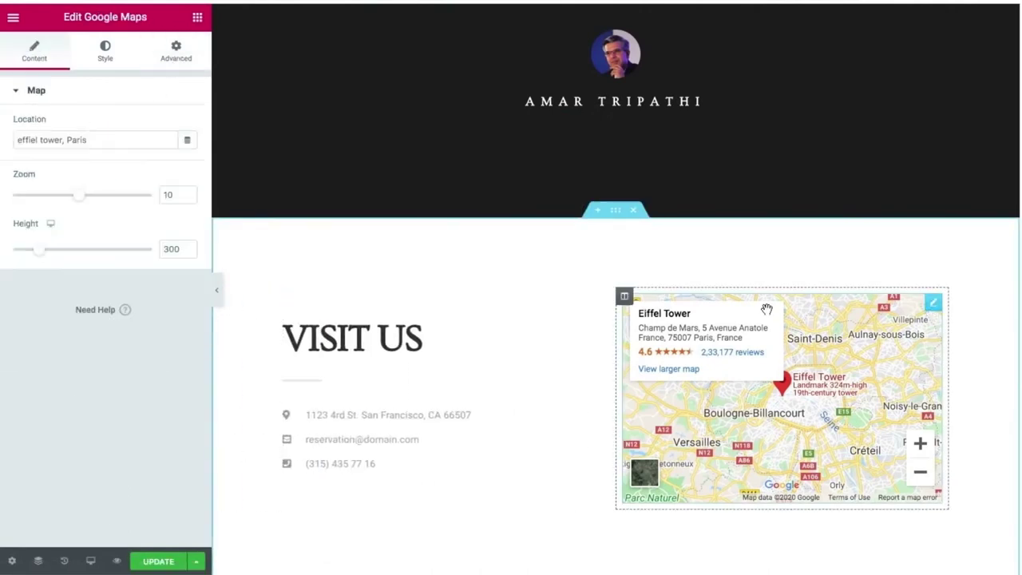
left_click(177, 51)
left_click(125, 360)
left_click(114, 184)
type("sli")
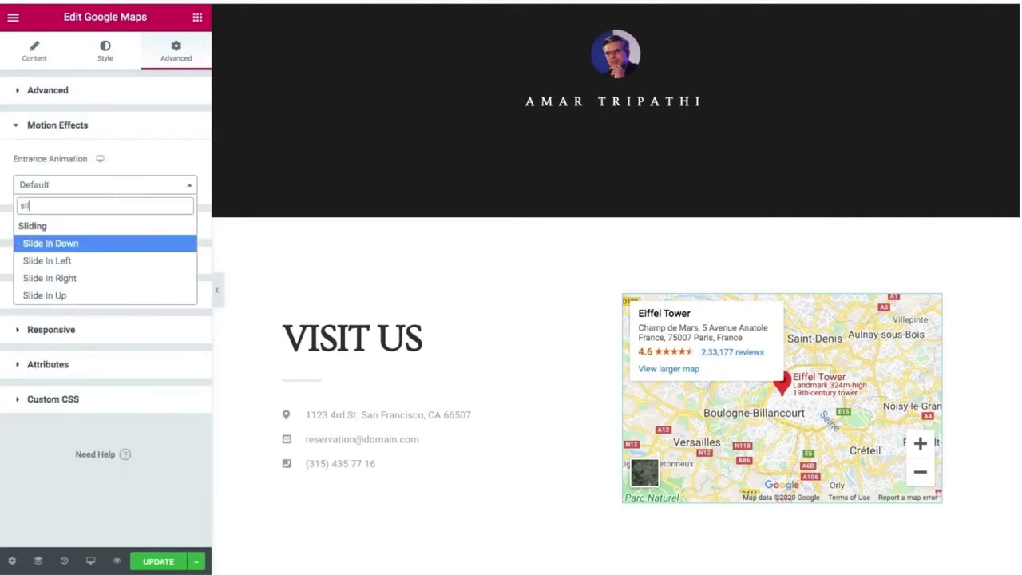
left_click(71, 277)
left_click(158, 562)
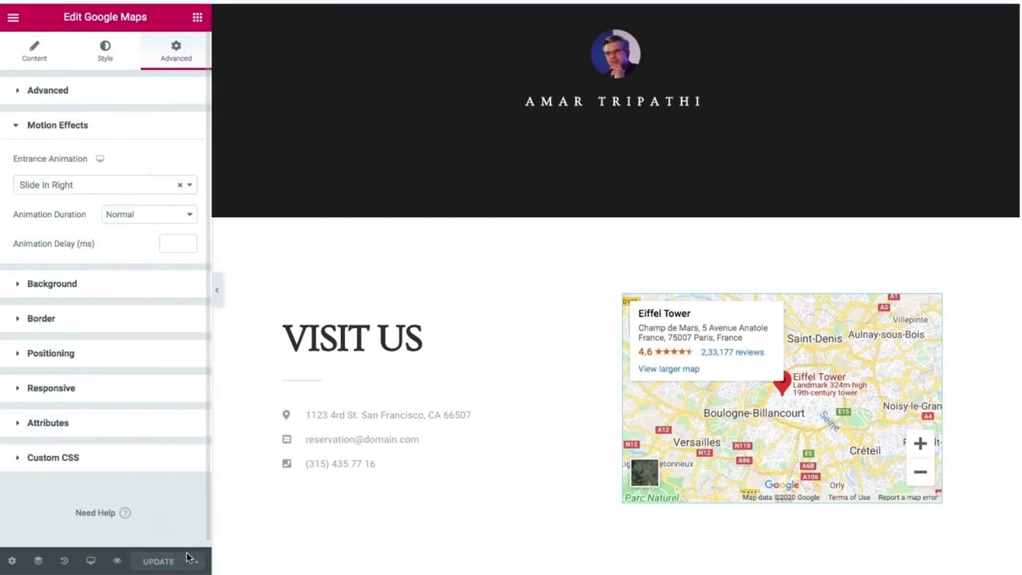
left_click(217, 294)
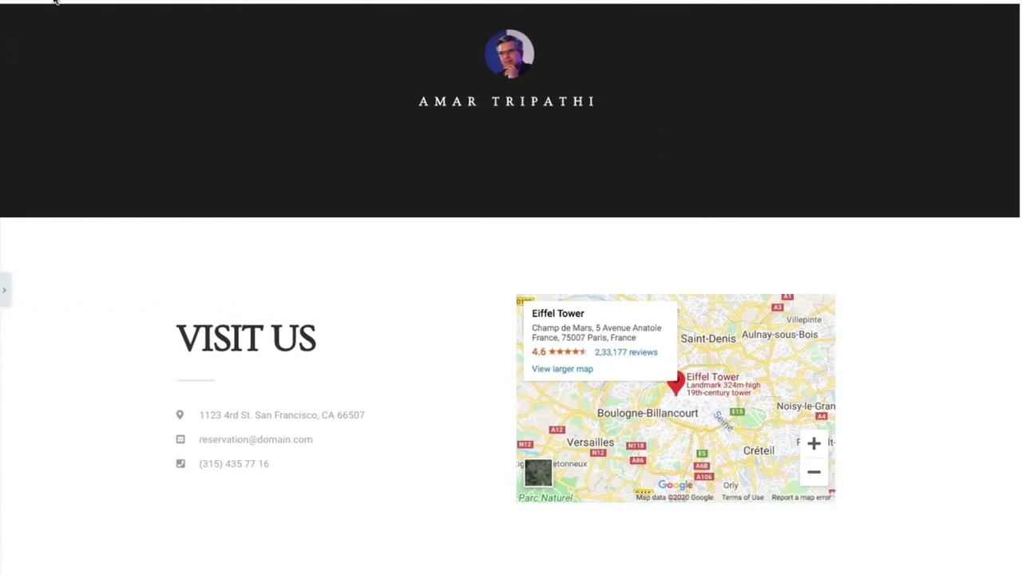
left_click(54, 2)
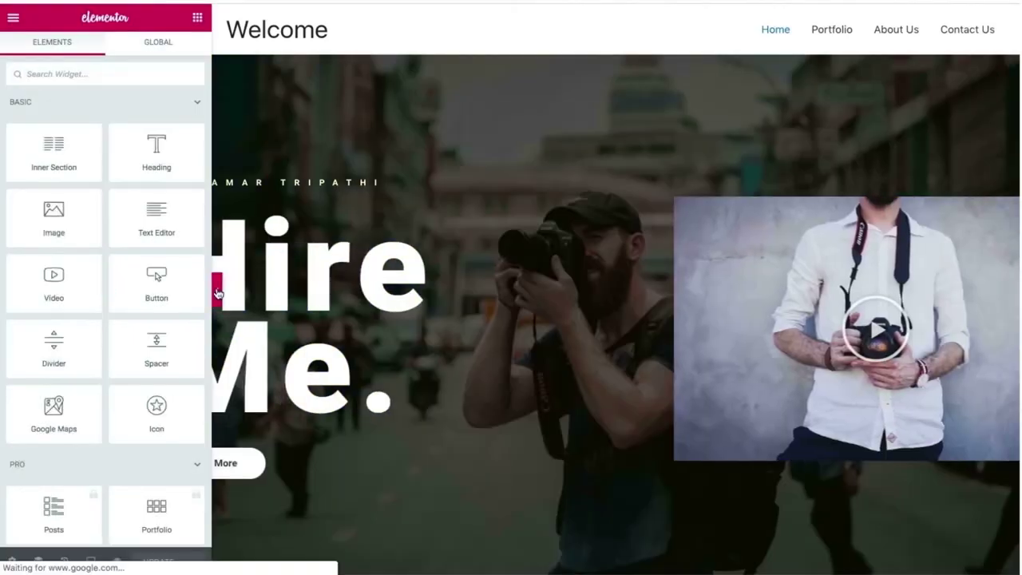
left_click(217, 289)
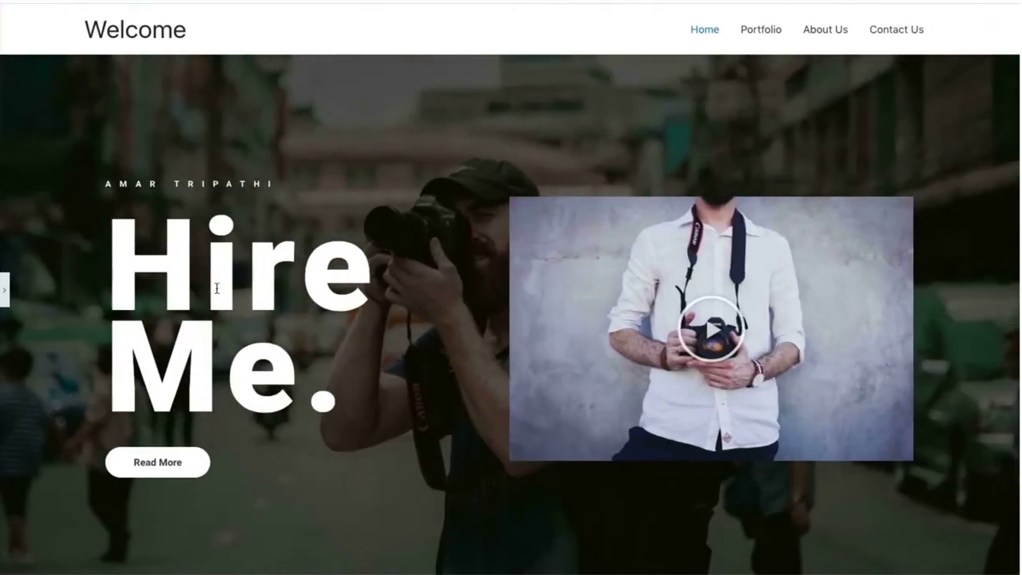
scroll(217, 290, "down", 6)
scroll(216, 293, "down", 7)
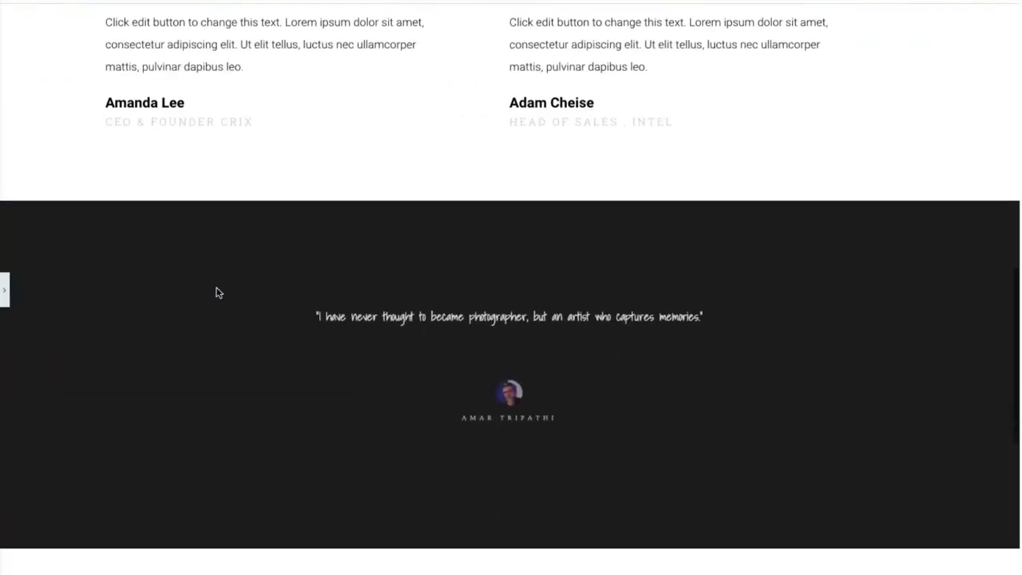
scroll(216, 293, "down", 3)
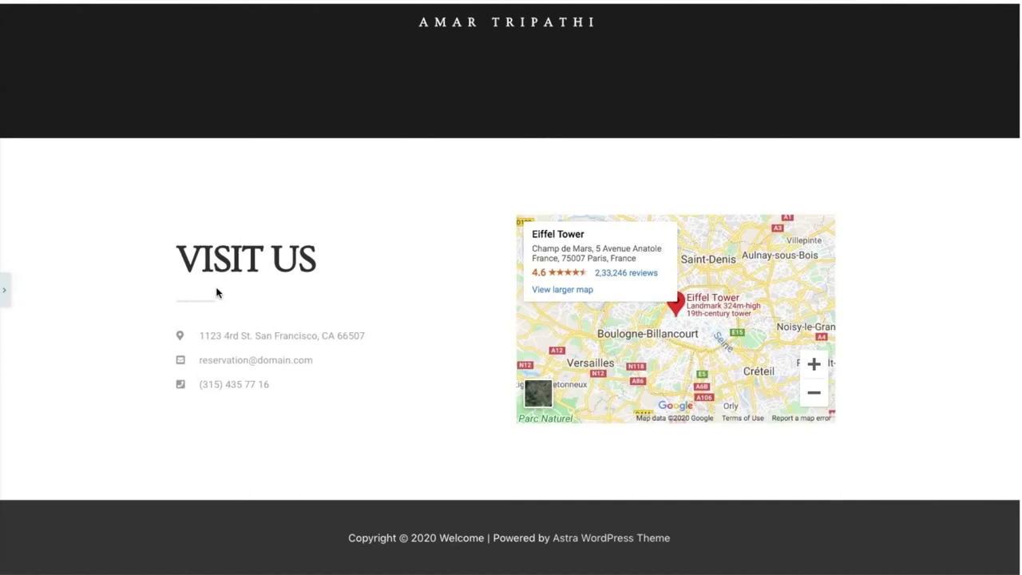
scroll(216, 293, "up", 16)
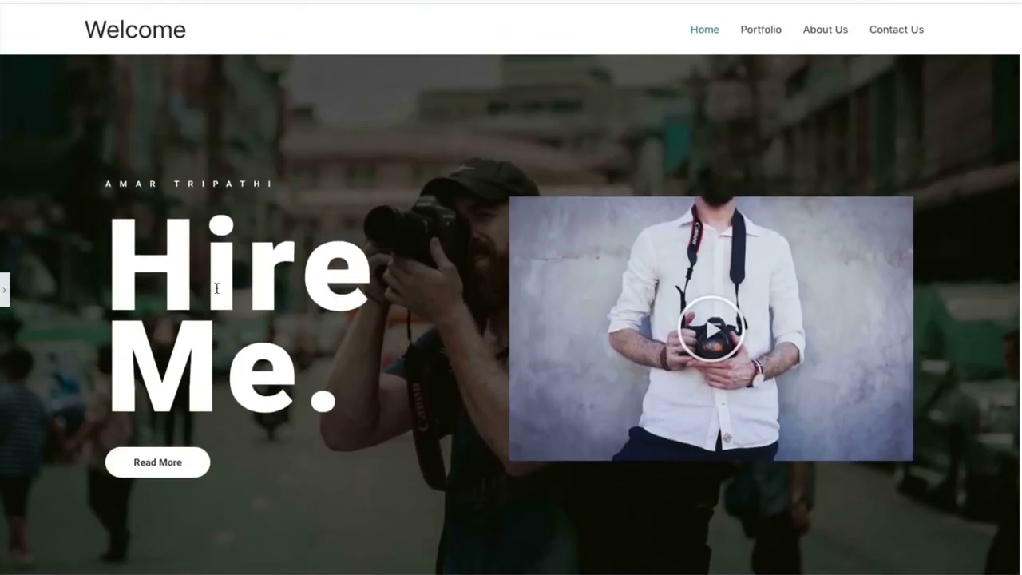
scroll(216, 288, "down", 16)
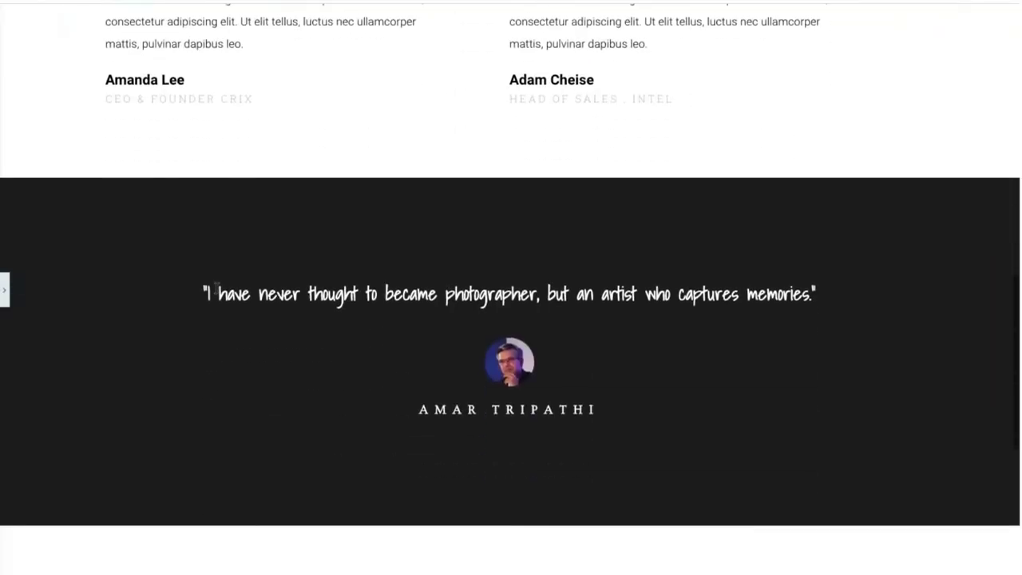
scroll(216, 293, "up", 16)
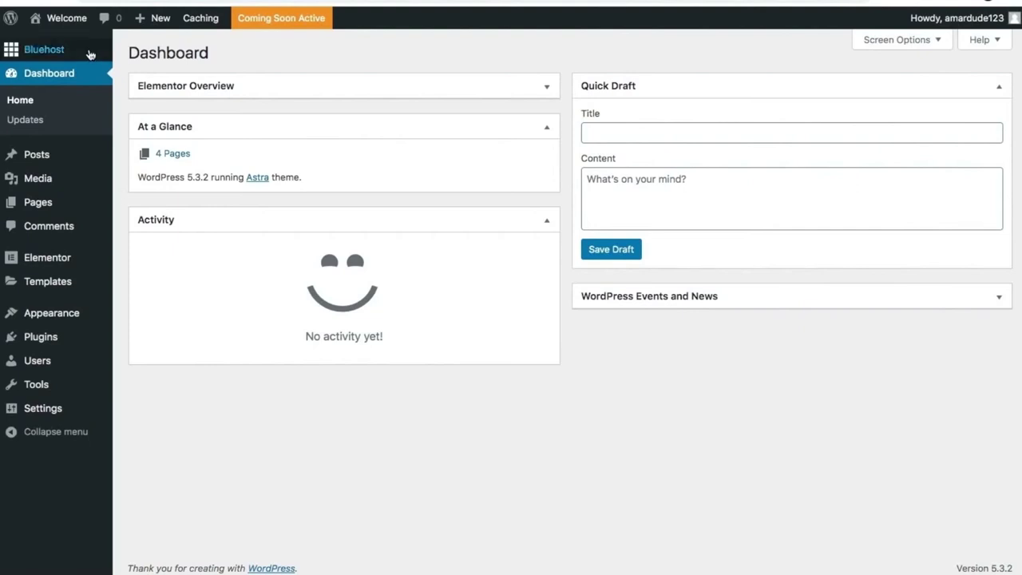
Launch the site out of Coming Soon mode and open it in a new tab.
left_click(267, 20)
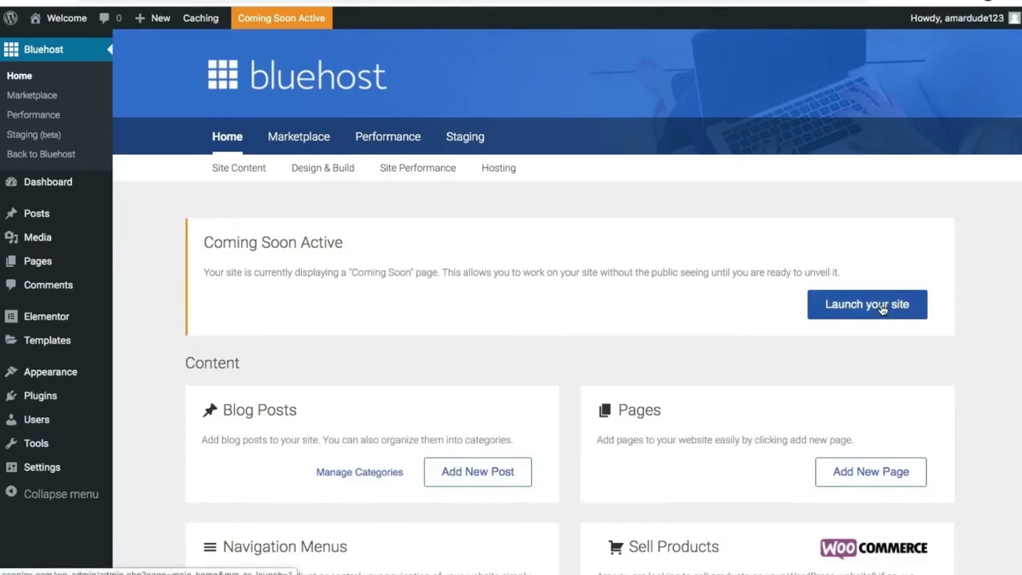
left_click(882, 310)
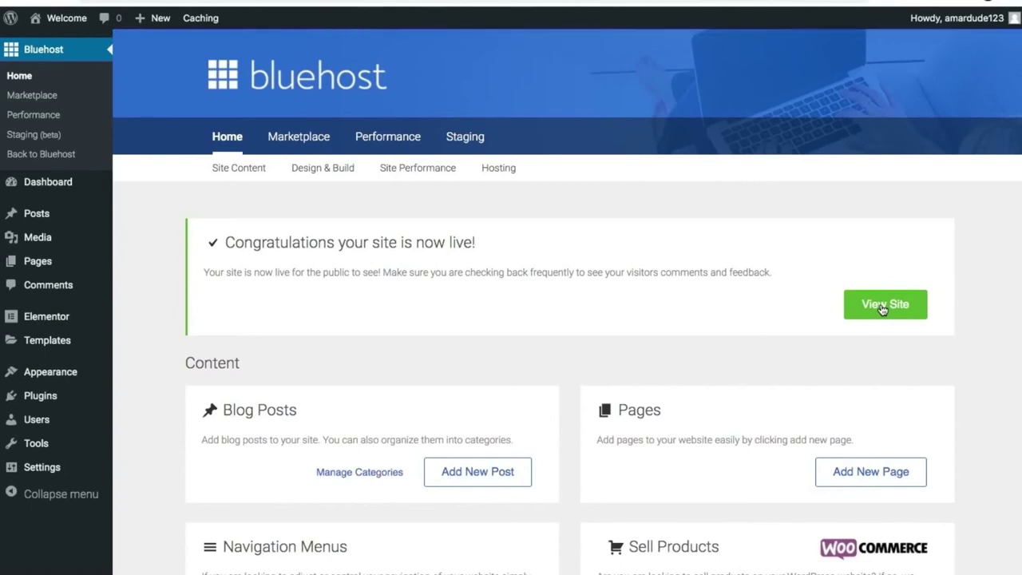
right_click(882, 310)
left_click(772, 310)
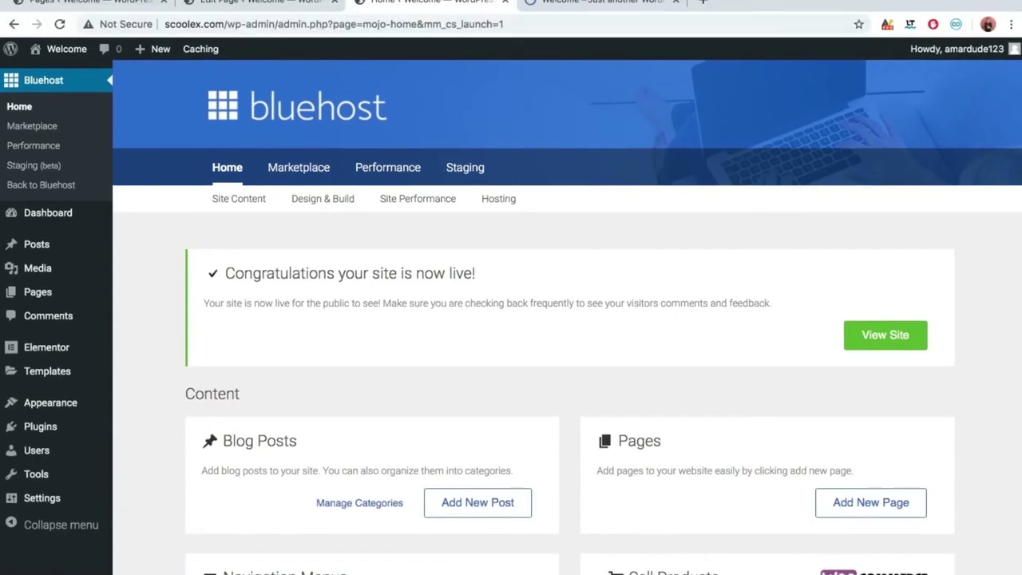
Scroll through the live site in its new tab.
left_click(586, 3)
scroll(556, 191, "down", 3)
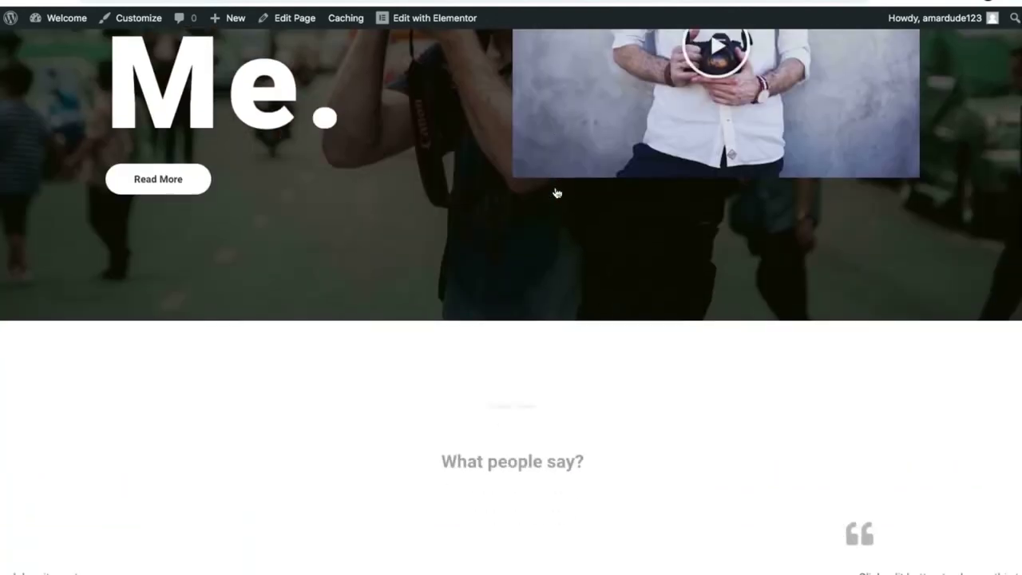
scroll(556, 193, "down", 10)
scroll(557, 192, "down", 3)
scroll(557, 191, "up", 15)
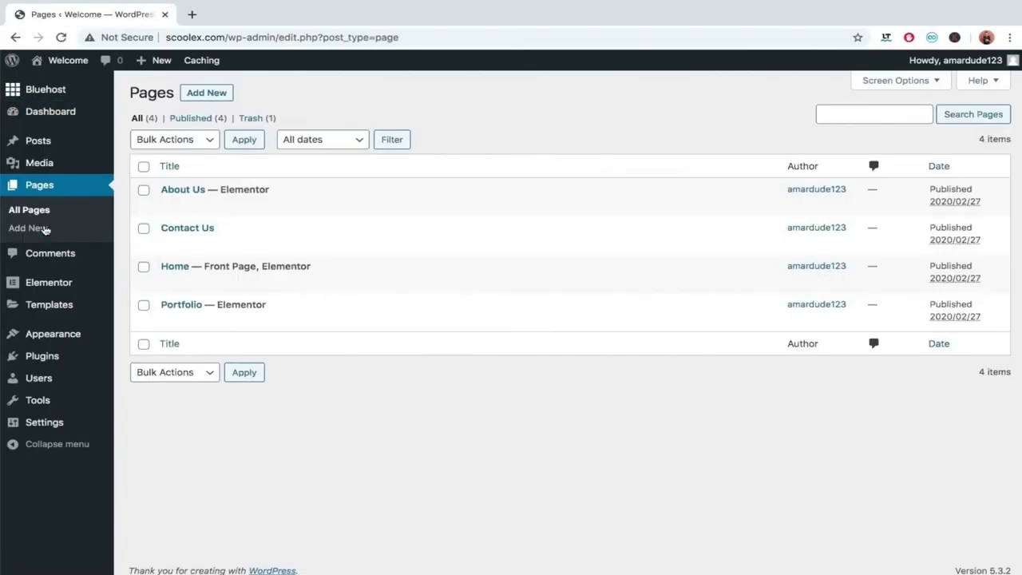
Set the Portfolio page's template to Elementor Full Width and update it.
left_click(181, 305)
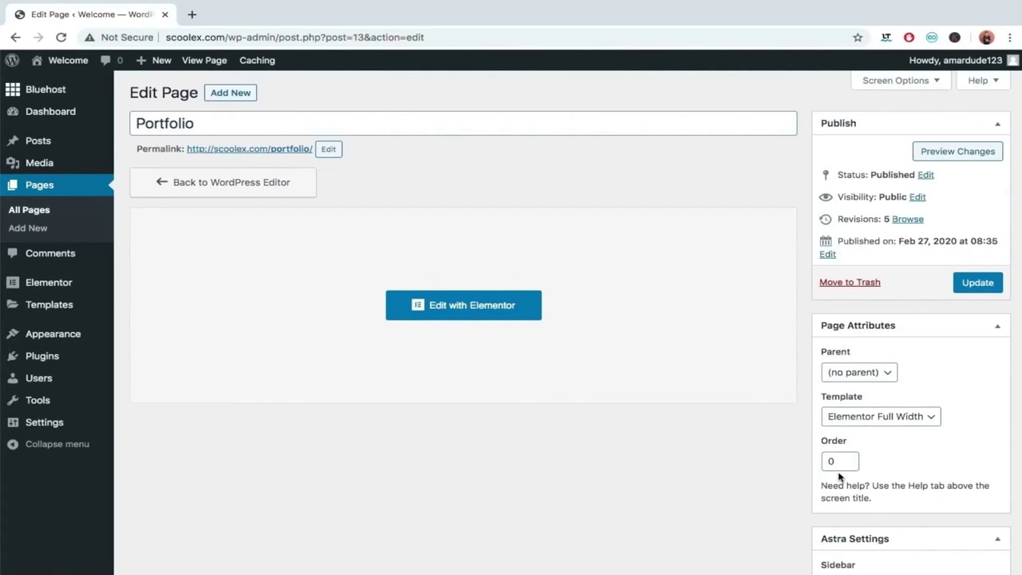
left_click(885, 422)
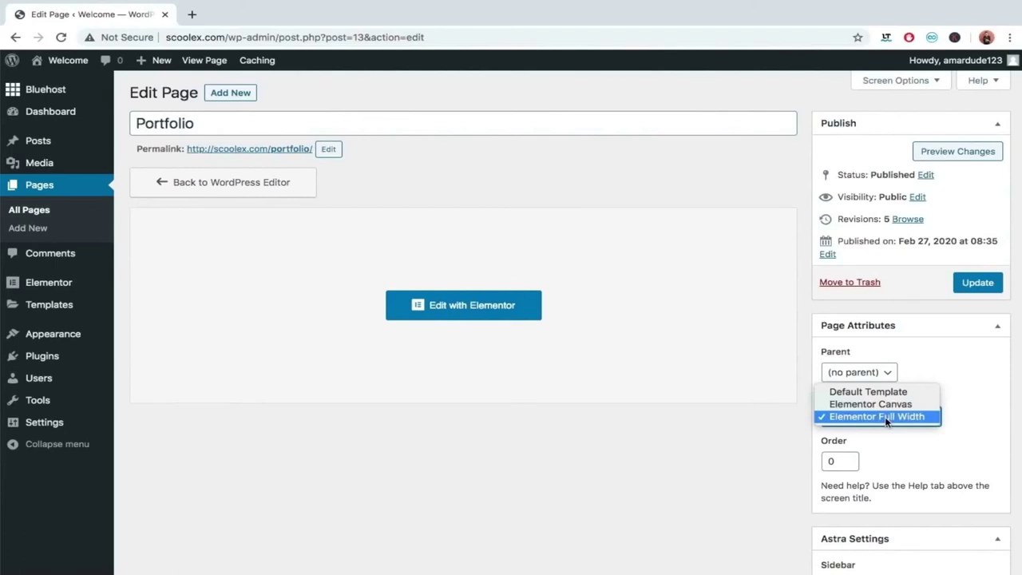
left_click(893, 436)
left_click(967, 289)
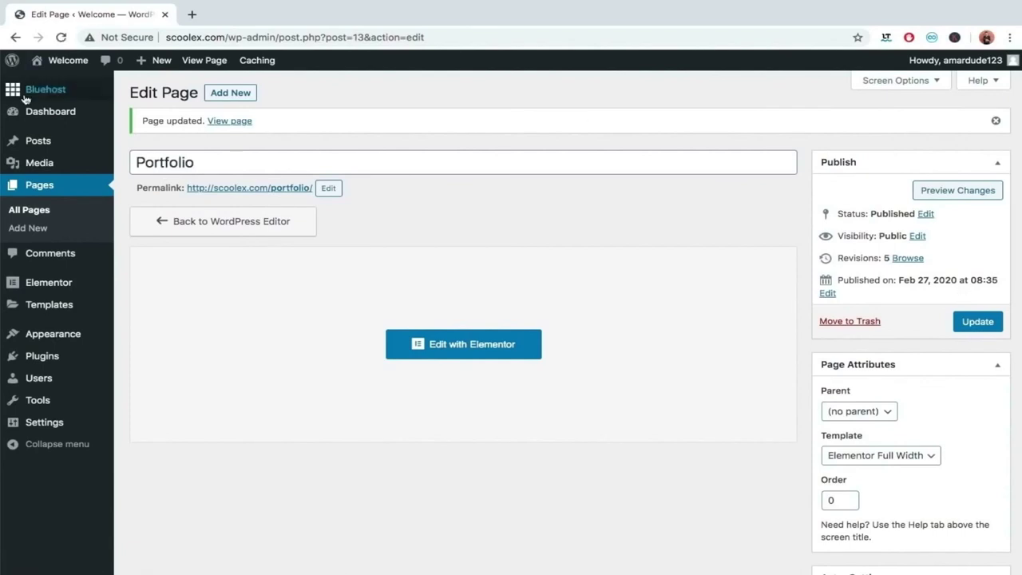
Open the live site from the Visit Site link in a new tab.
mouse_move(58, 62)
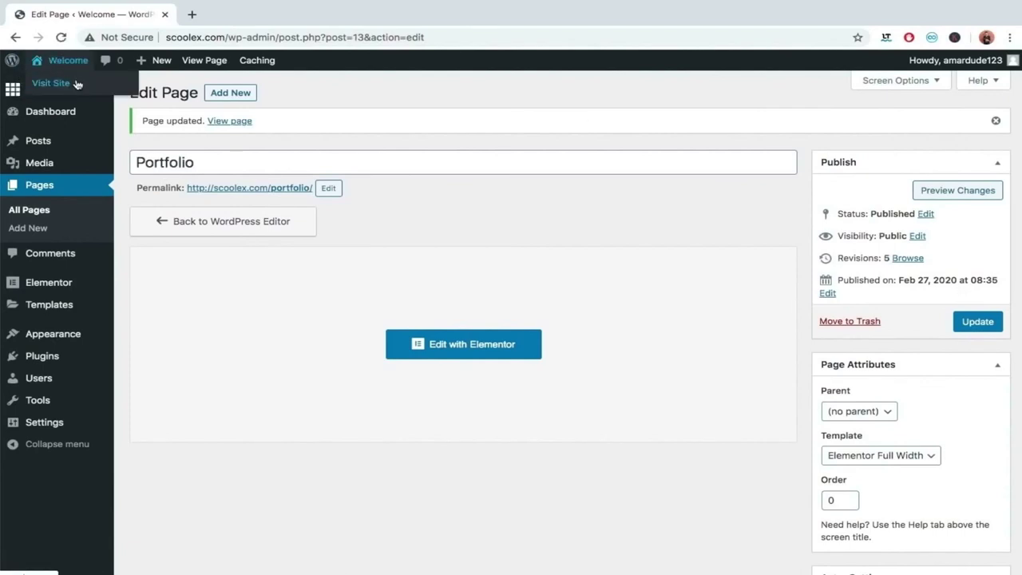
right_click(78, 80)
left_click(84, 86)
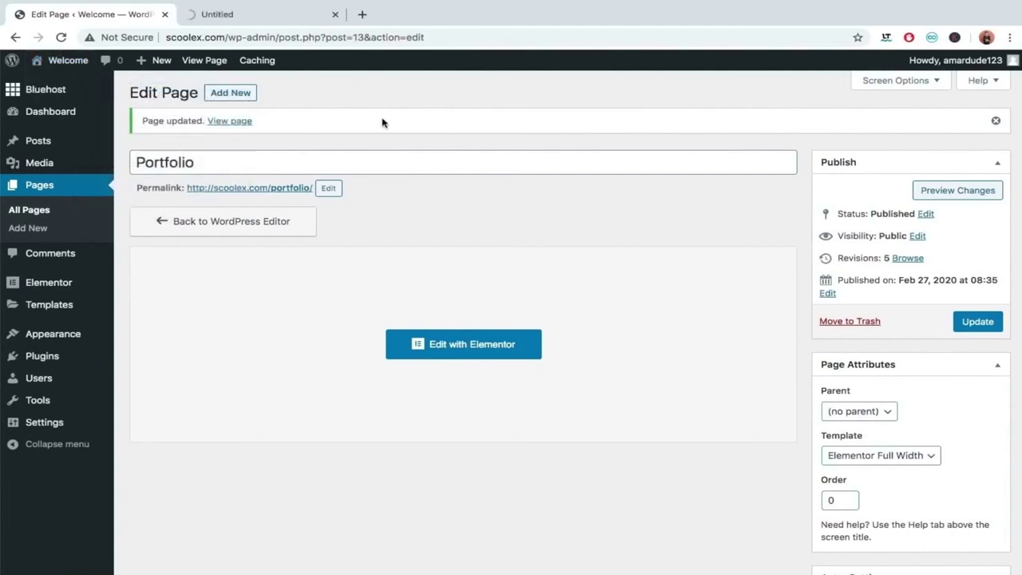
Go to the live site's Portfolio page and open it in Elementor.
left_click(254, 16)
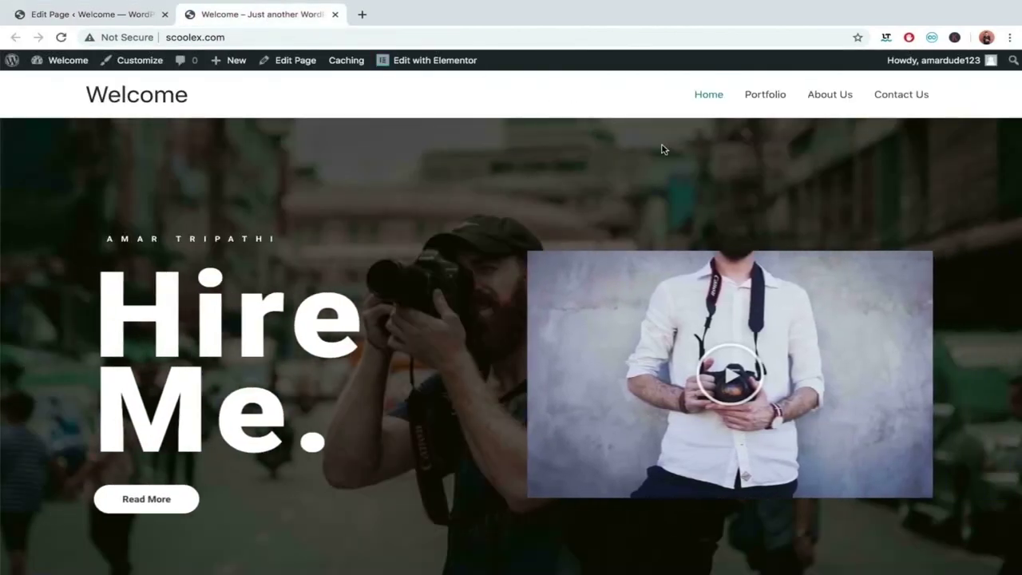
left_click(766, 92)
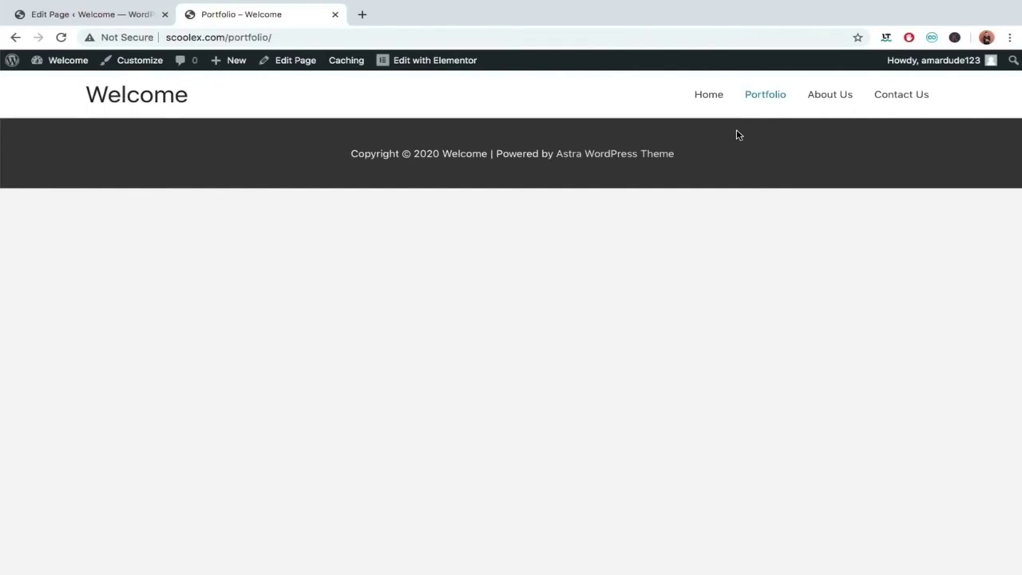
left_click(438, 67)
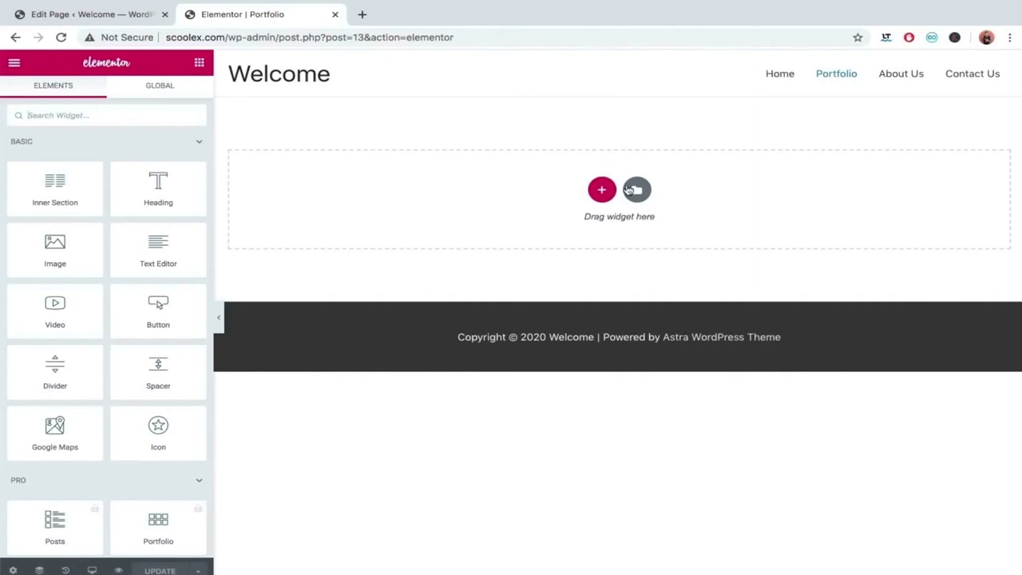
Insert the 'Help You Design the Life You Want' block from the template library.
left_click(636, 189)
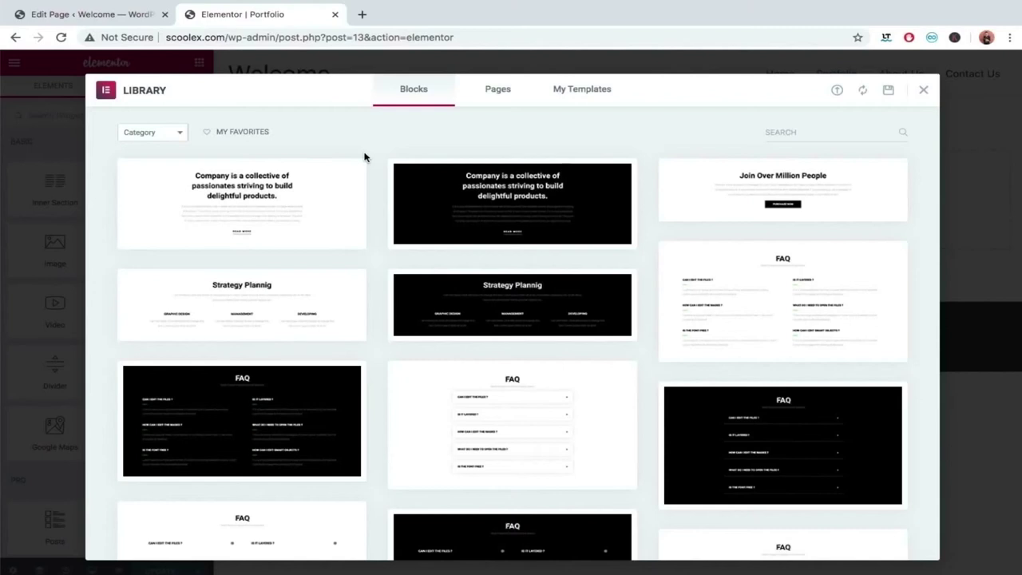
scroll(364, 156, "down", 10)
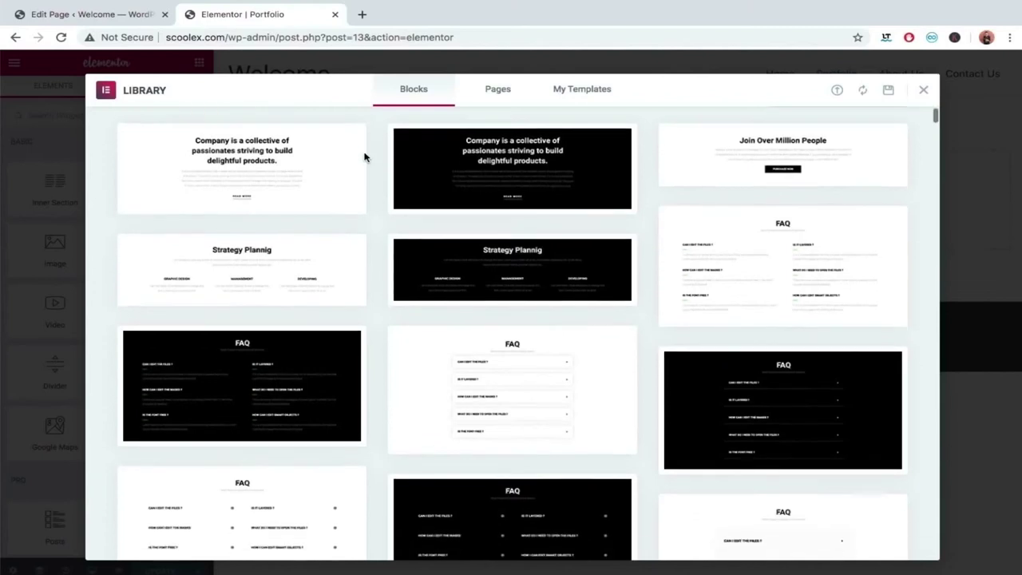
scroll(364, 156, "down", 10)
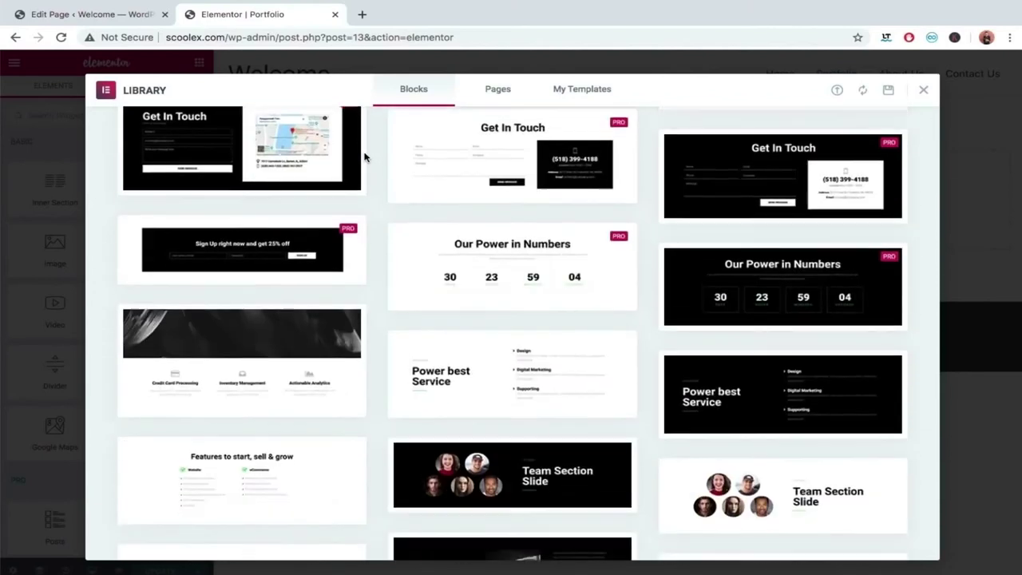
scroll(369, 124, "down", 10)
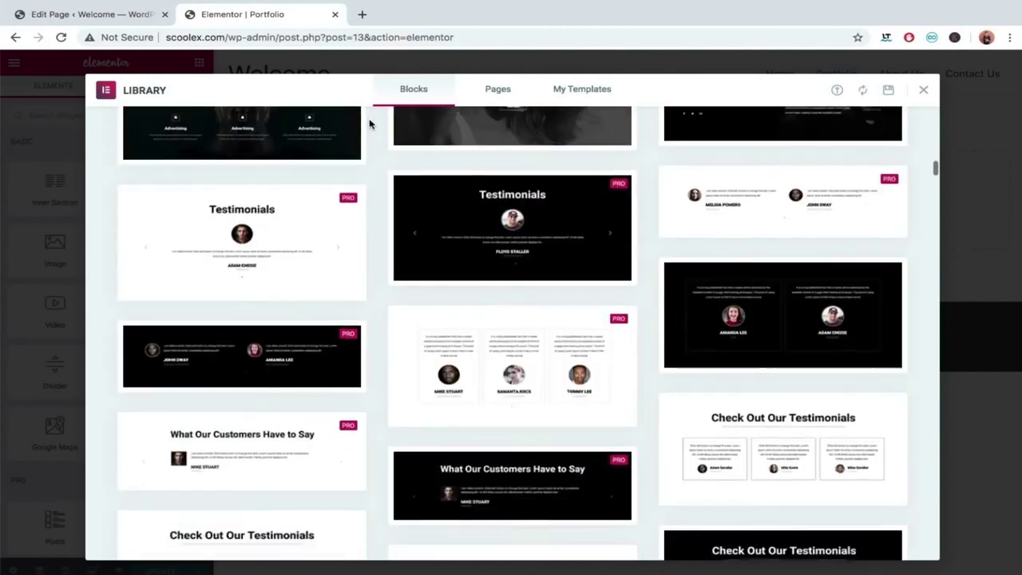
scroll(369, 124, "down", 10)
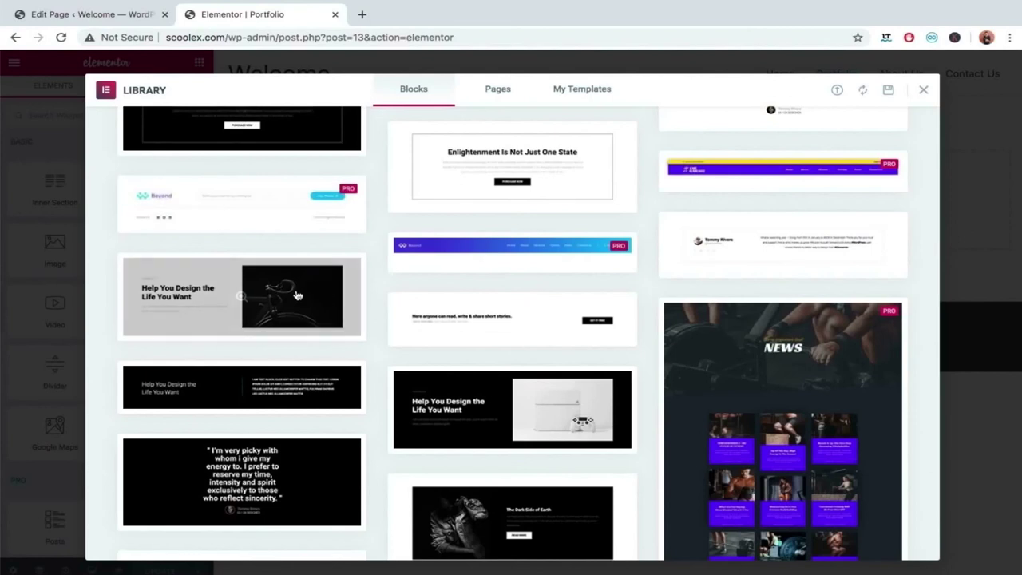
mouse_move(163, 331)
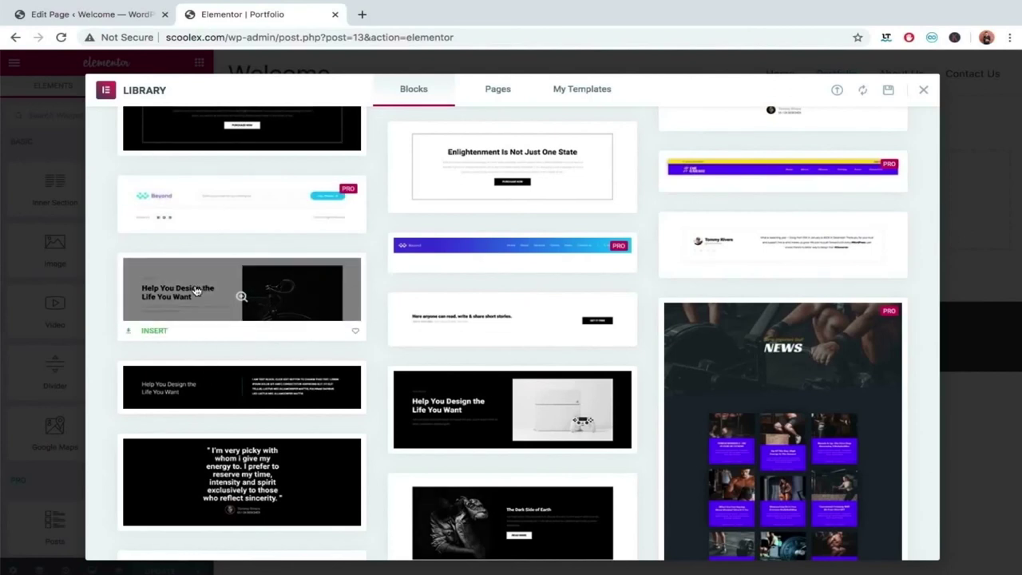
left_click(155, 333)
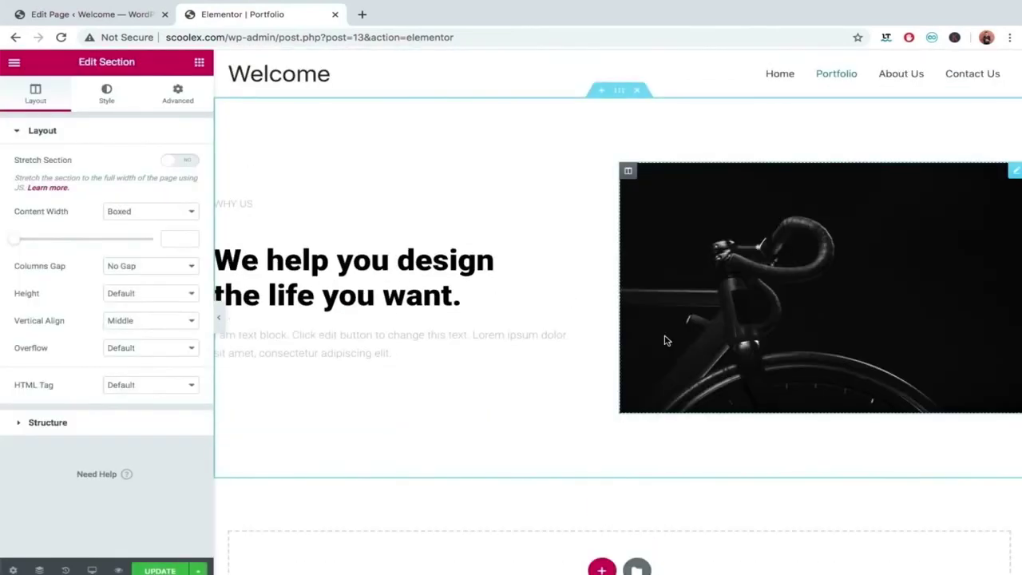
left_click(217, 317)
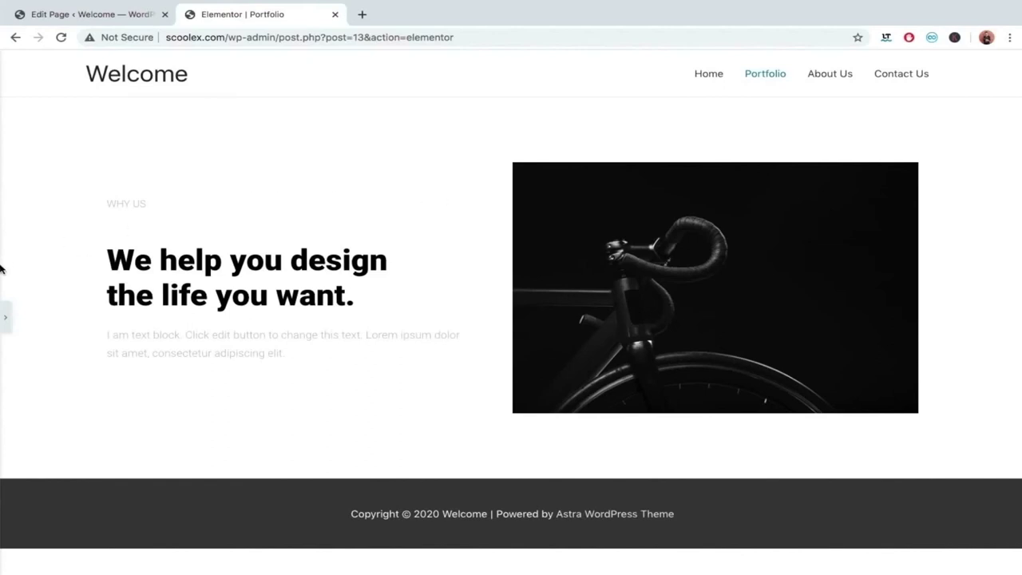
left_click(5, 313)
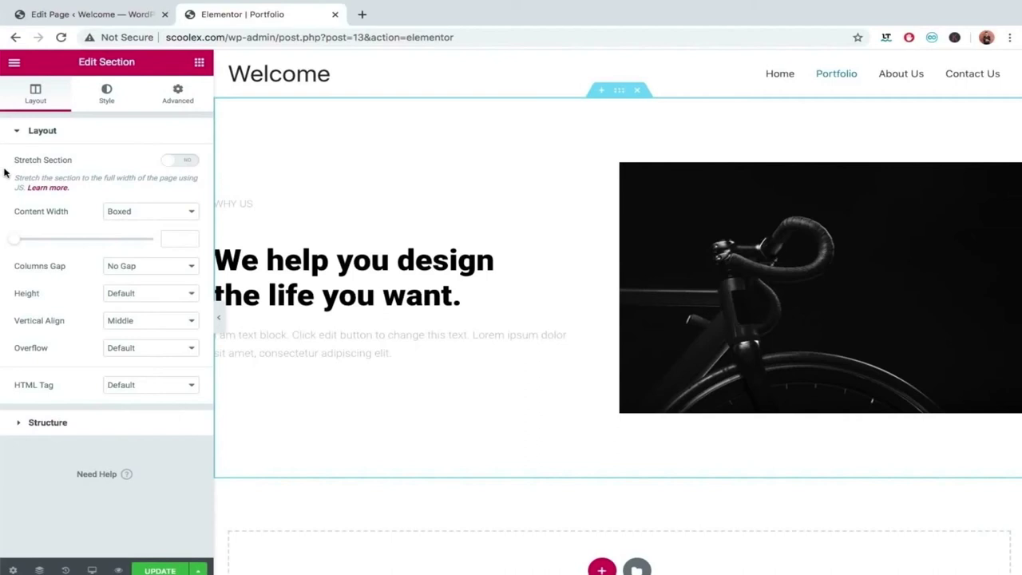
Turn on Stretch Section, keeping Content Width Boxed after trying Full Width.
left_click(165, 166)
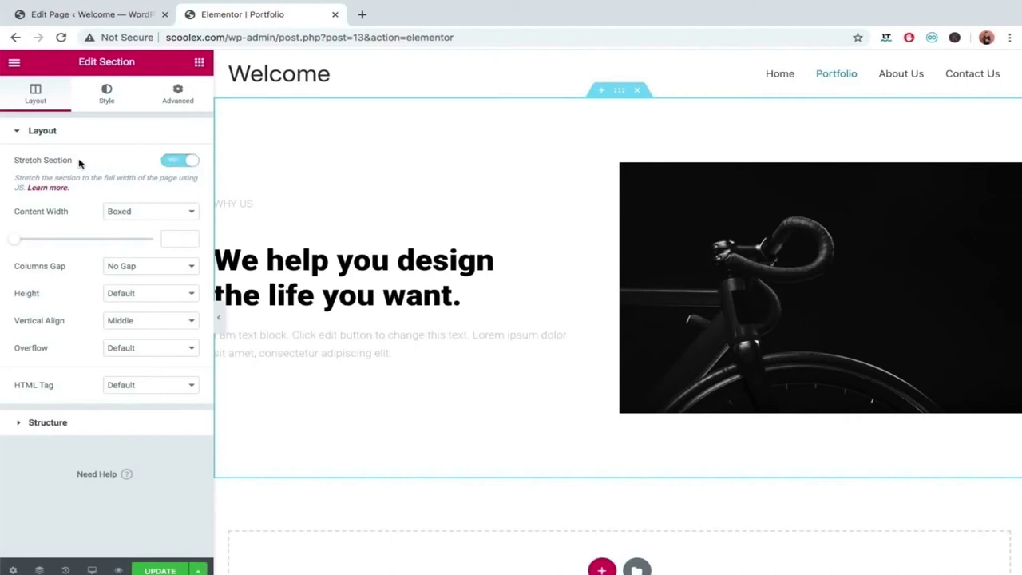
left_click(215, 312)
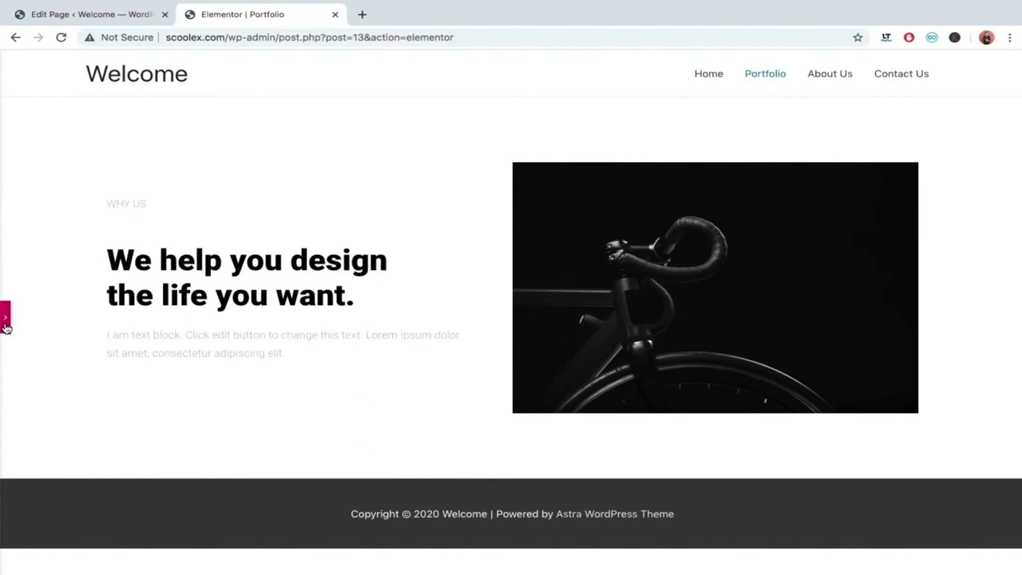
left_click(6, 327)
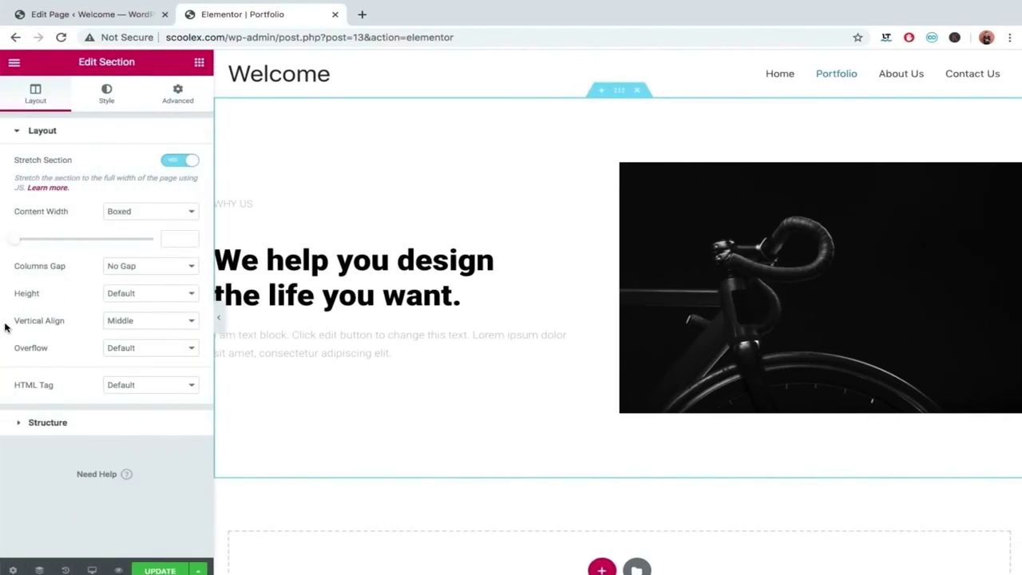
left_click(132, 211)
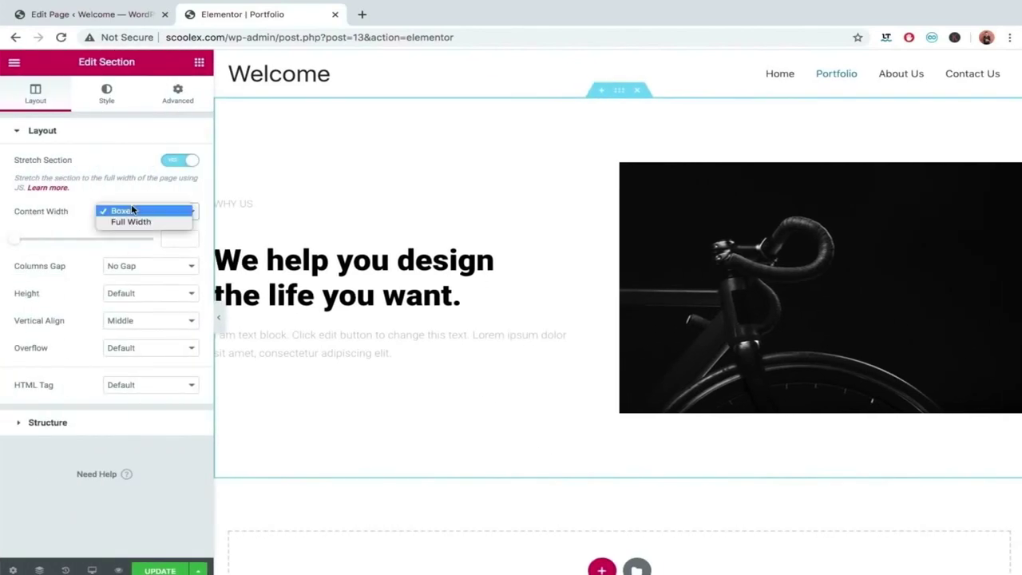
left_click(131, 220)
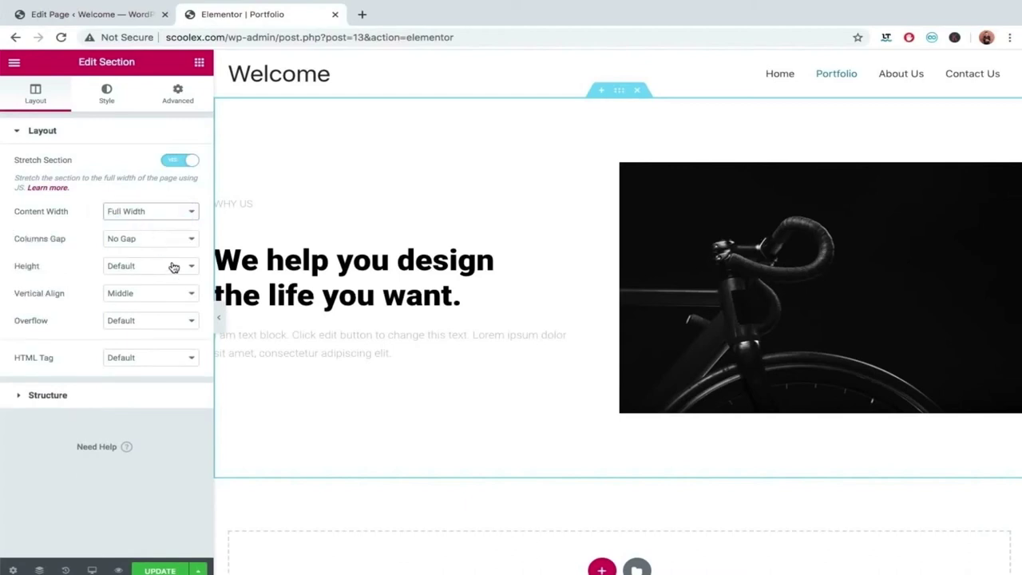
left_click(217, 317)
left_click(6, 323)
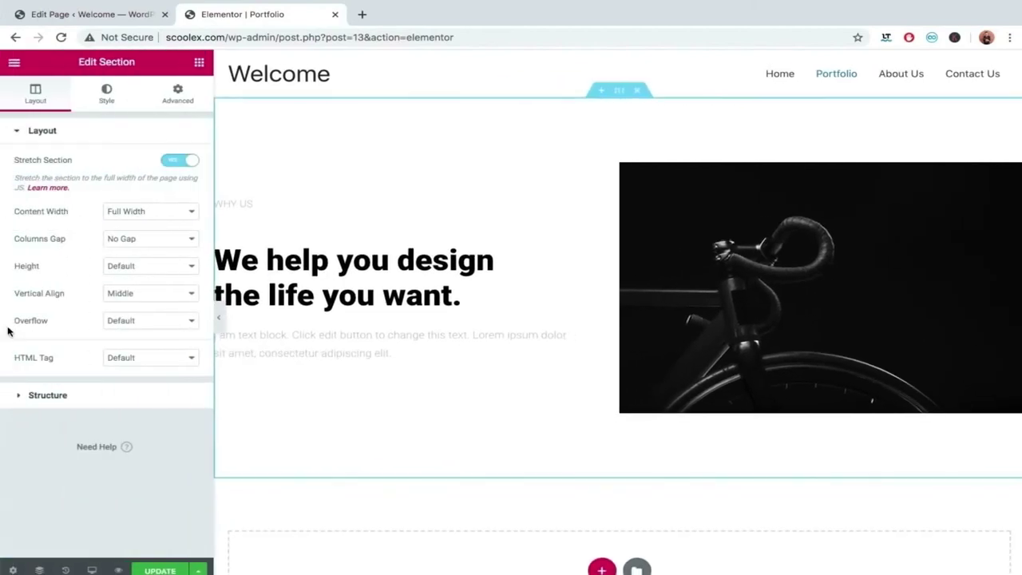
left_click(150, 209)
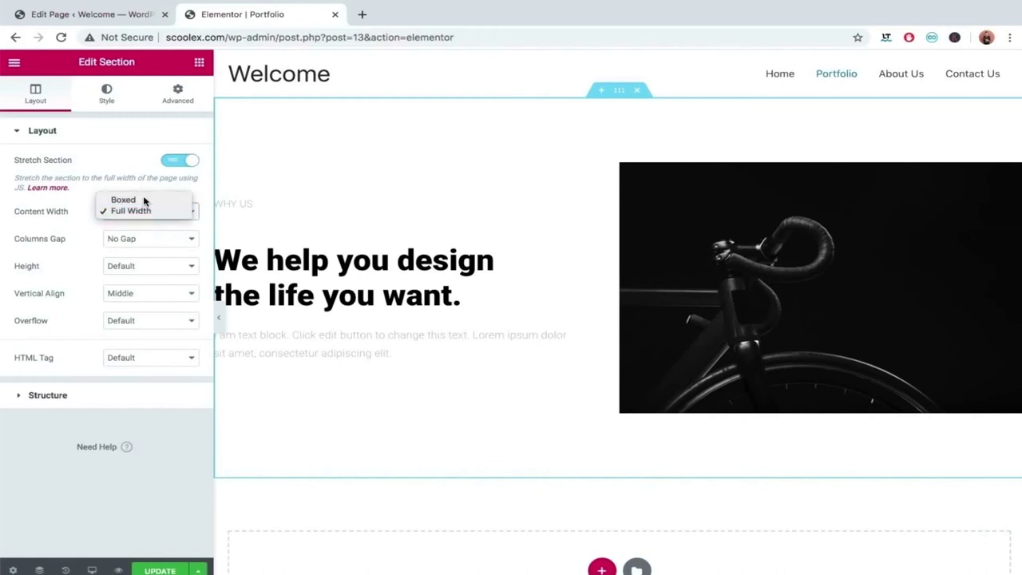
left_click(141, 200)
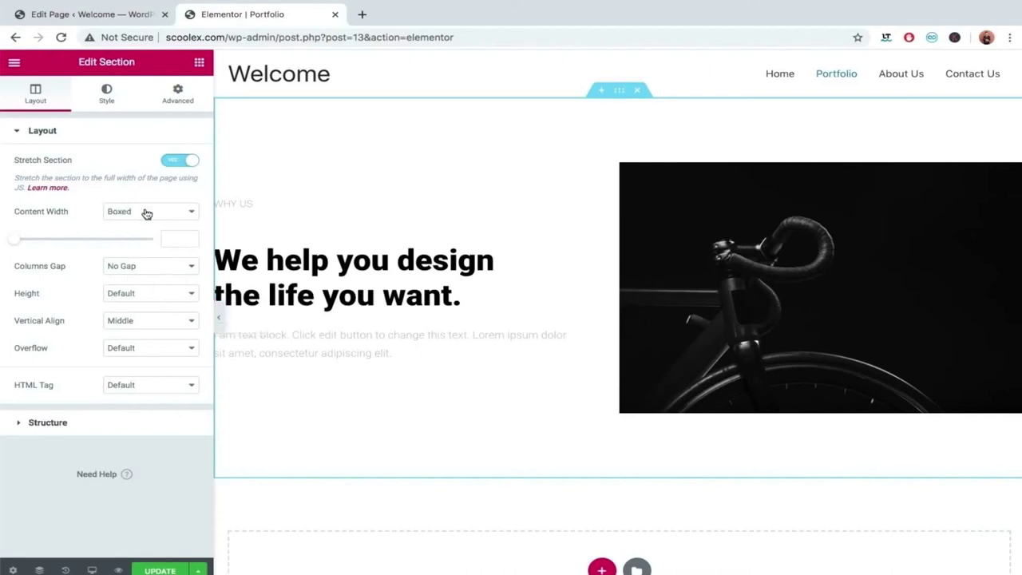
left_click(219, 318)
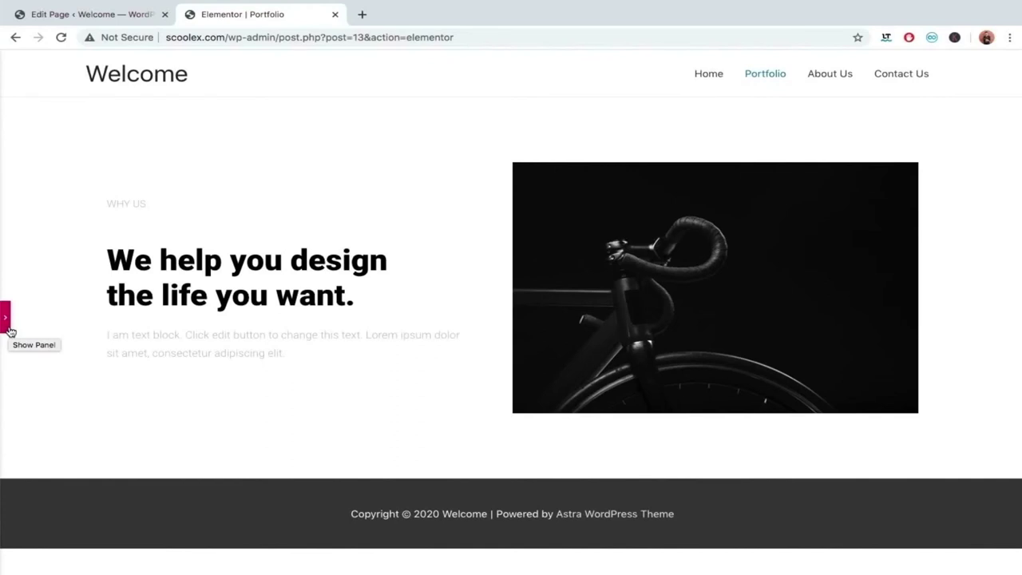
left_click(5, 317)
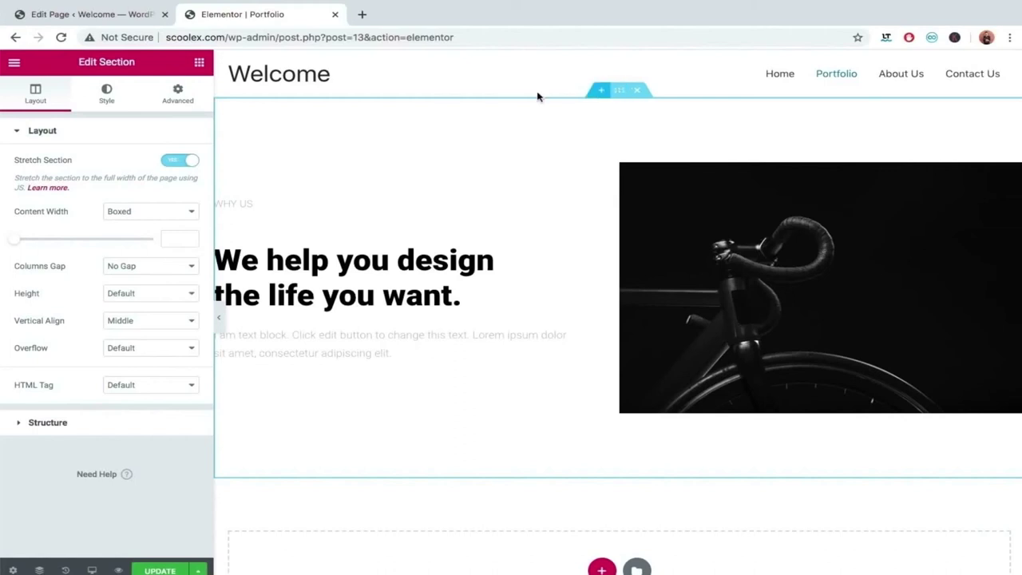
Give the section a classic colour background in grey #B1B1B1.
left_click(169, 100)
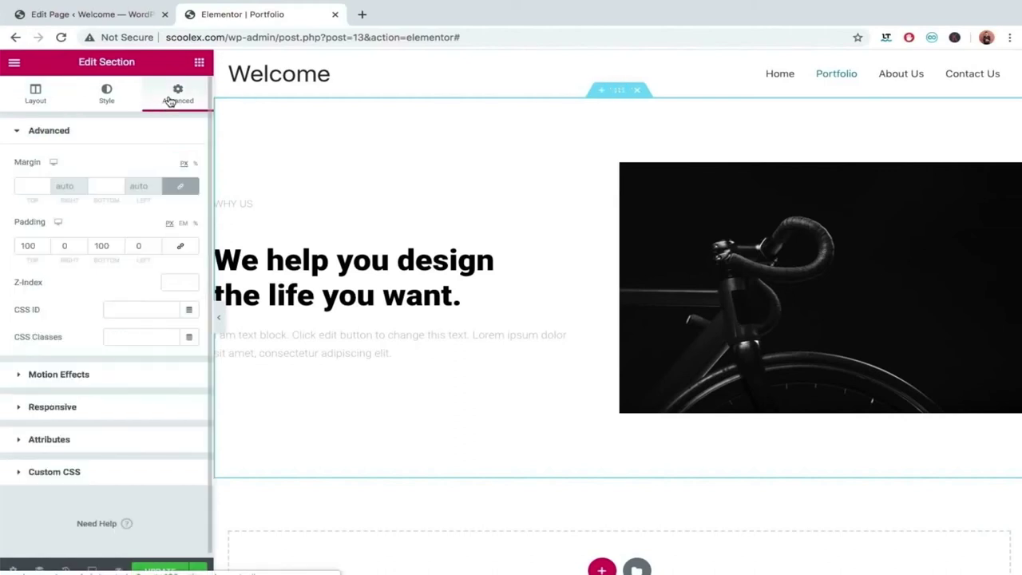
left_click(108, 94)
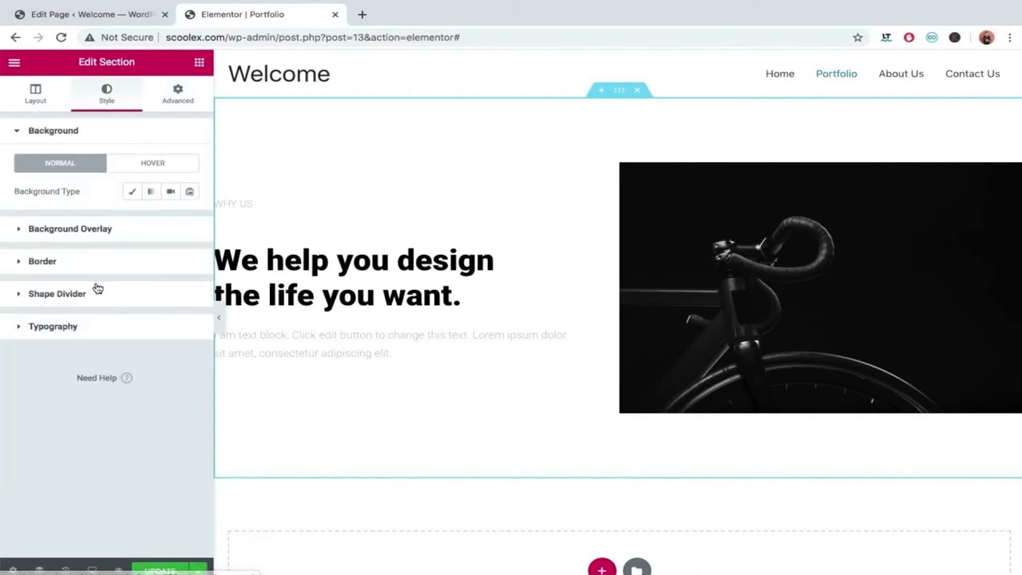
left_click(133, 192)
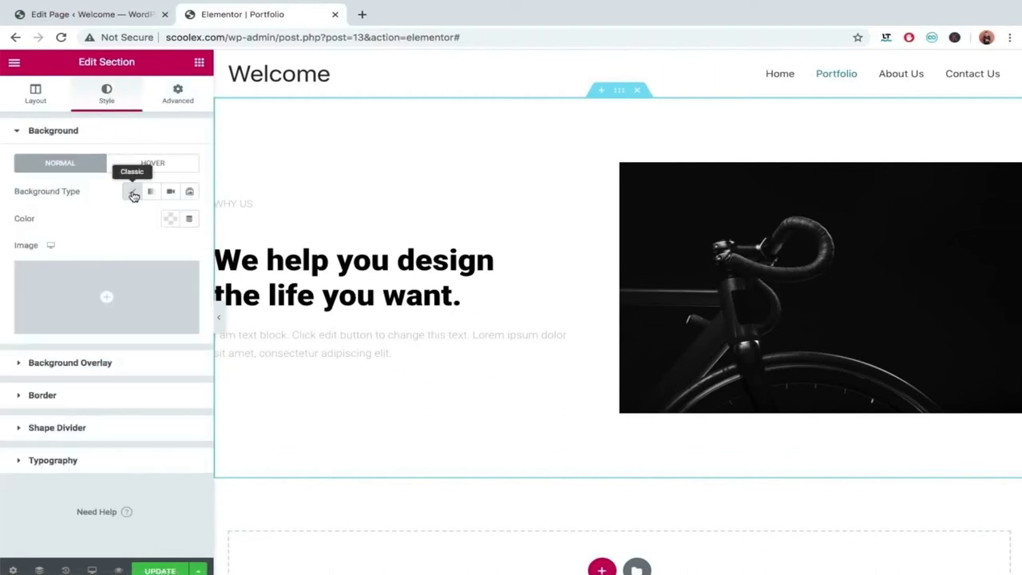
left_click(171, 219)
left_click_drag(128, 297, 73, 285)
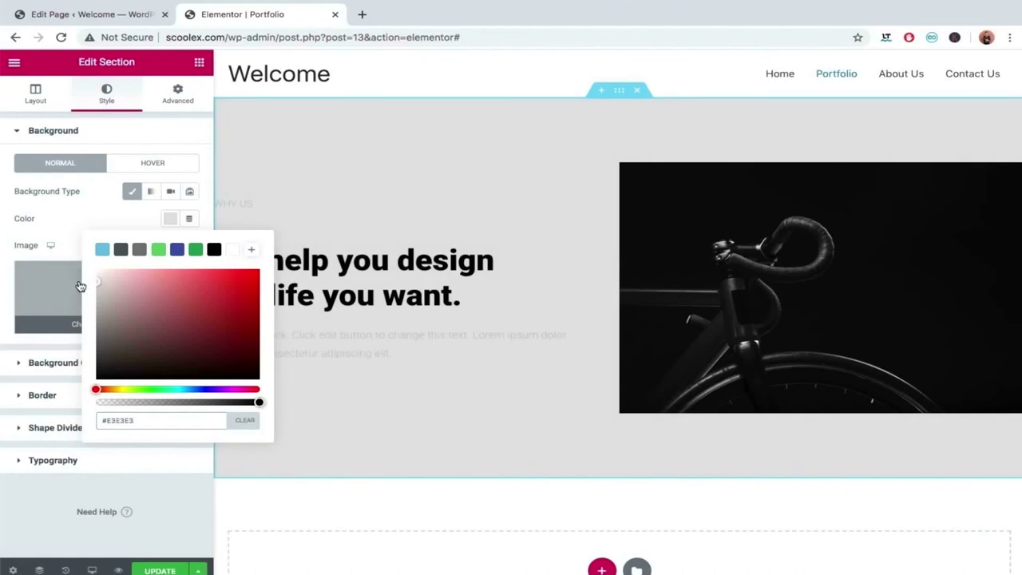
left_click(49, 211)
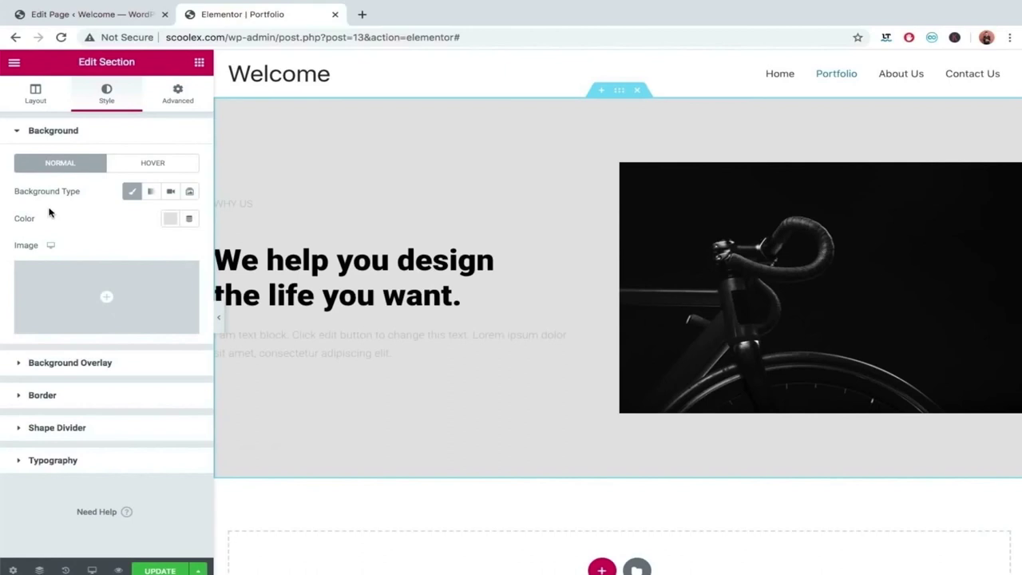
Lighten the section background colour to the pale grey #E9E9E9.
left_click(167, 218)
mouse_move(99, 288)
left_mouse_down()
mouse_move(83, 302)
mouse_move(74, 295)
left_mouse_up()
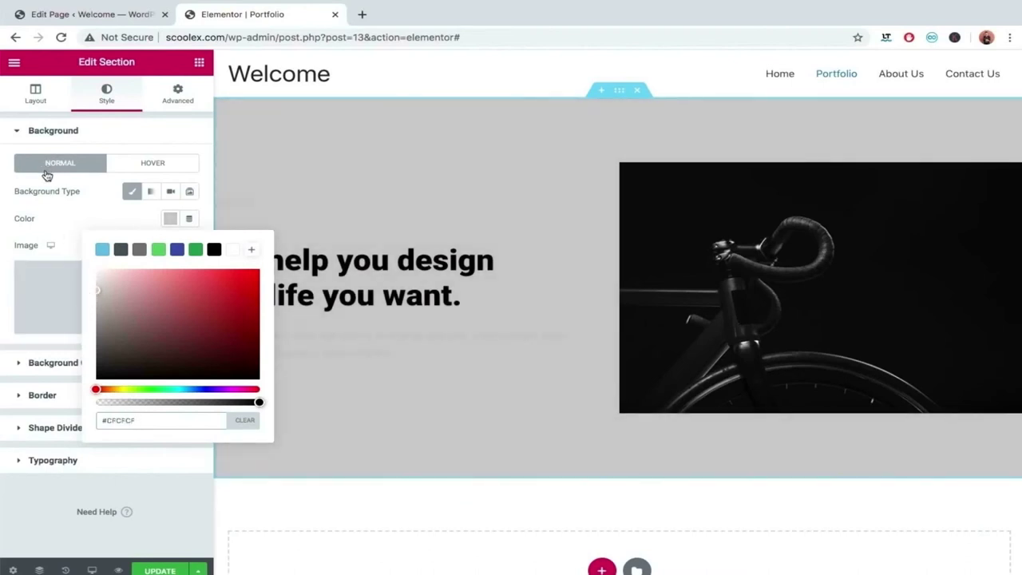
left_click(51, 229)
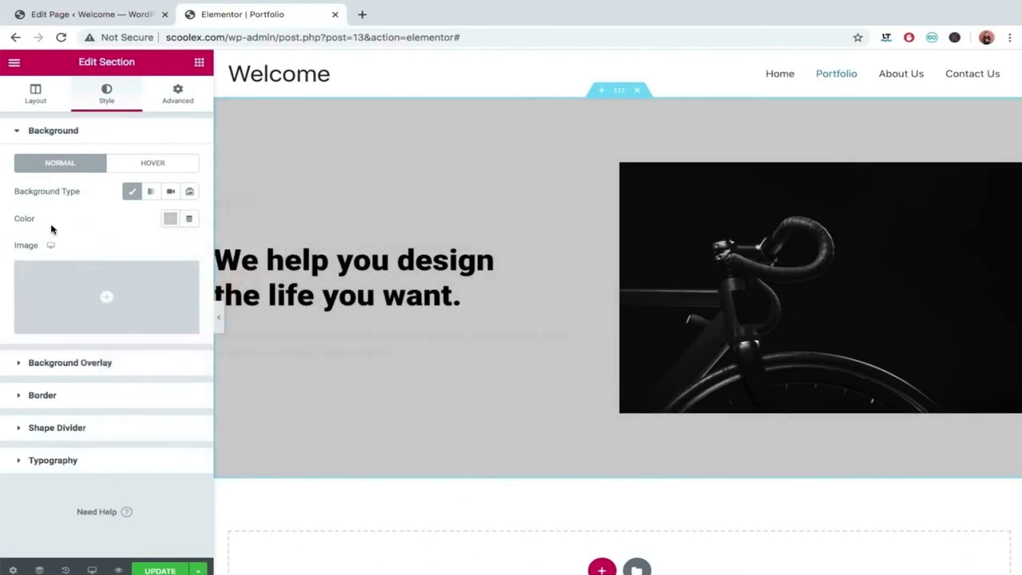
left_click(220, 317)
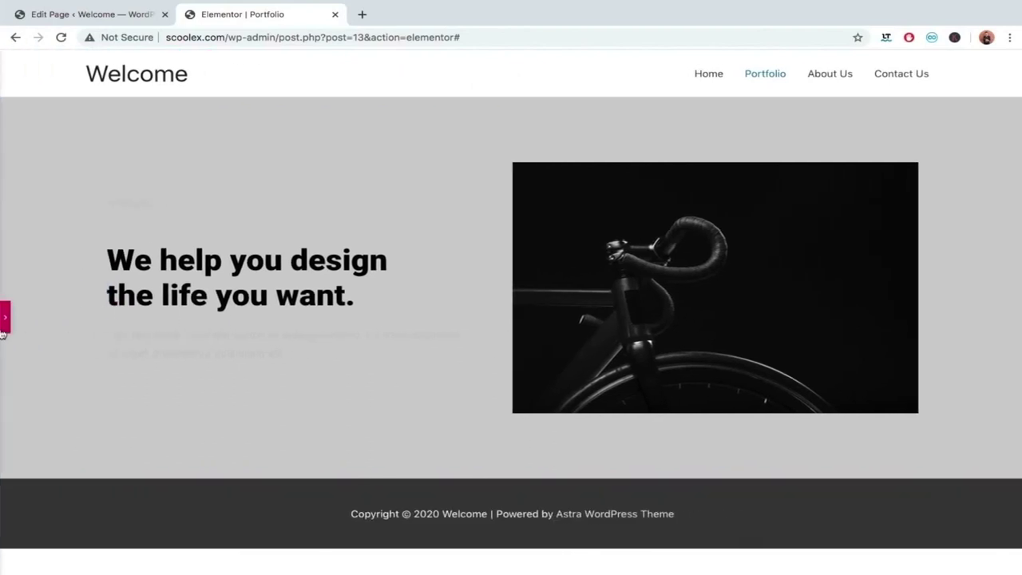
left_click(4, 327)
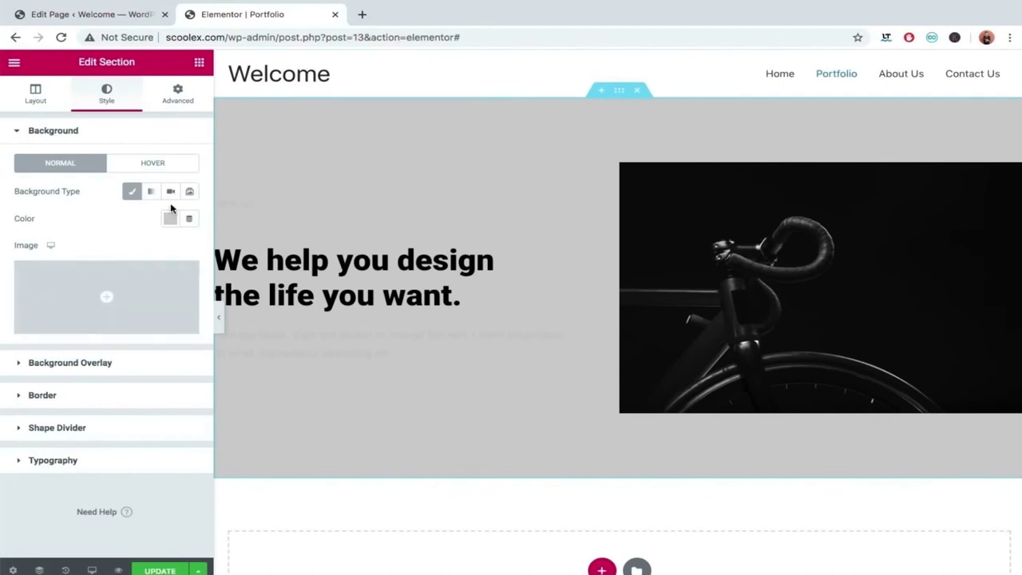
left_click(170, 221)
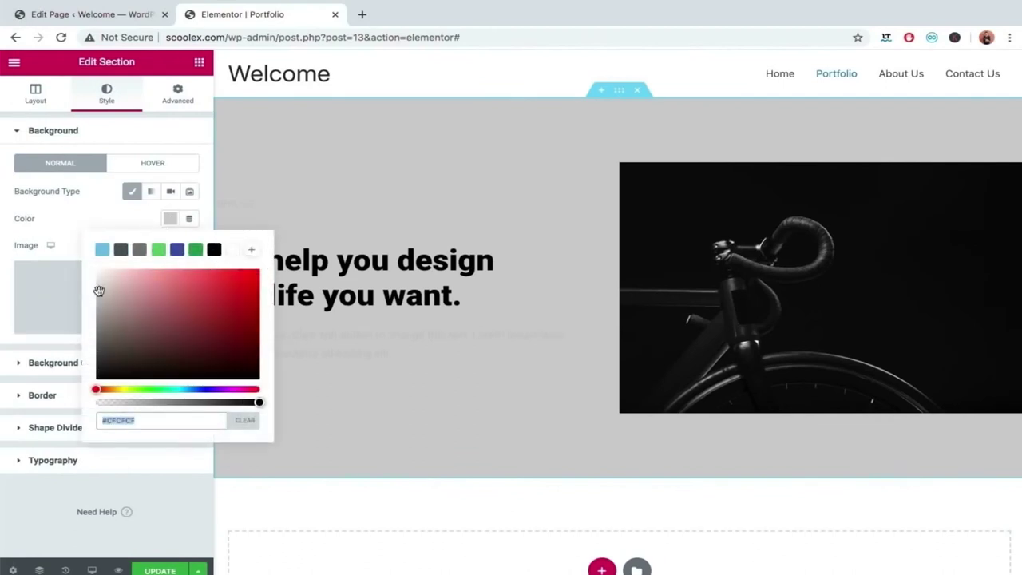
left_click_drag(99, 291, 96, 279)
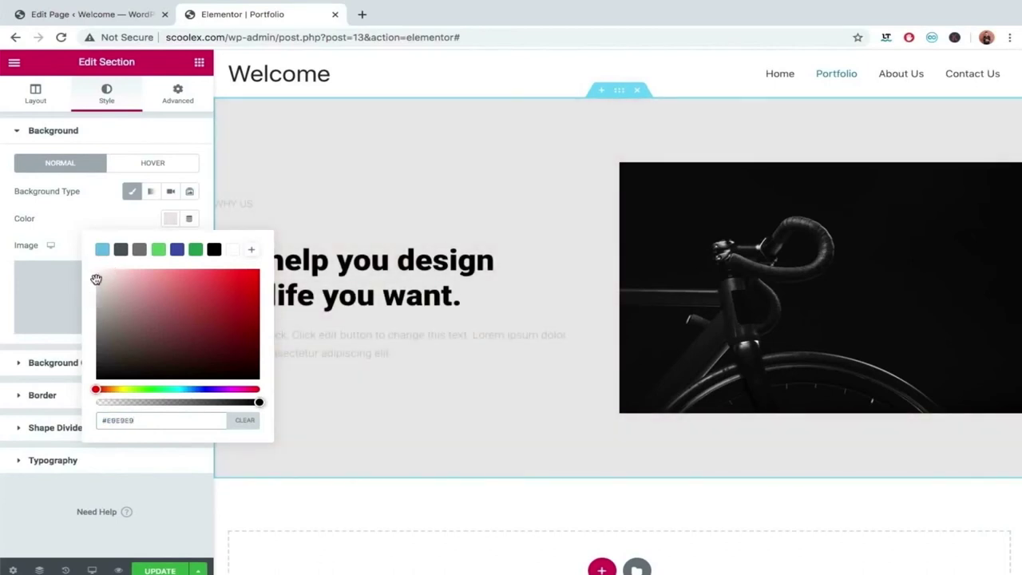
left_click(59, 229)
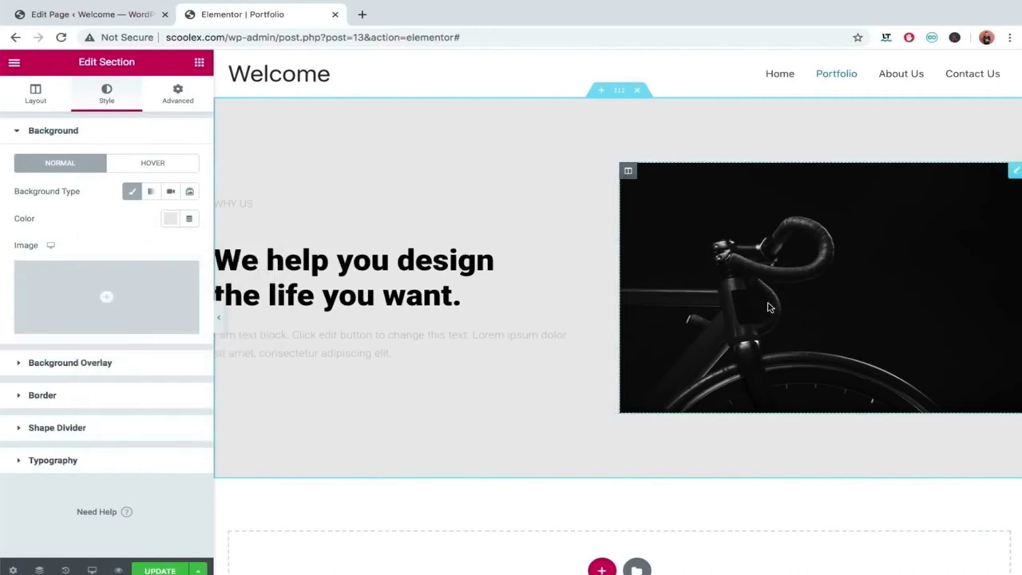
Pick the wedding ceremony photo from the Media Library for the bike image.
left_click(889, 263)
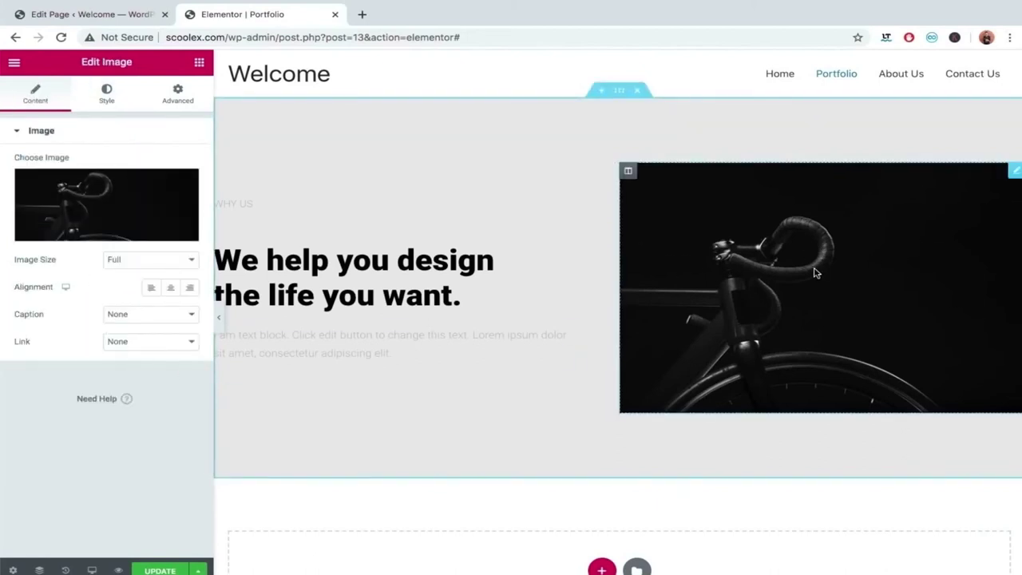
left_click(44, 201)
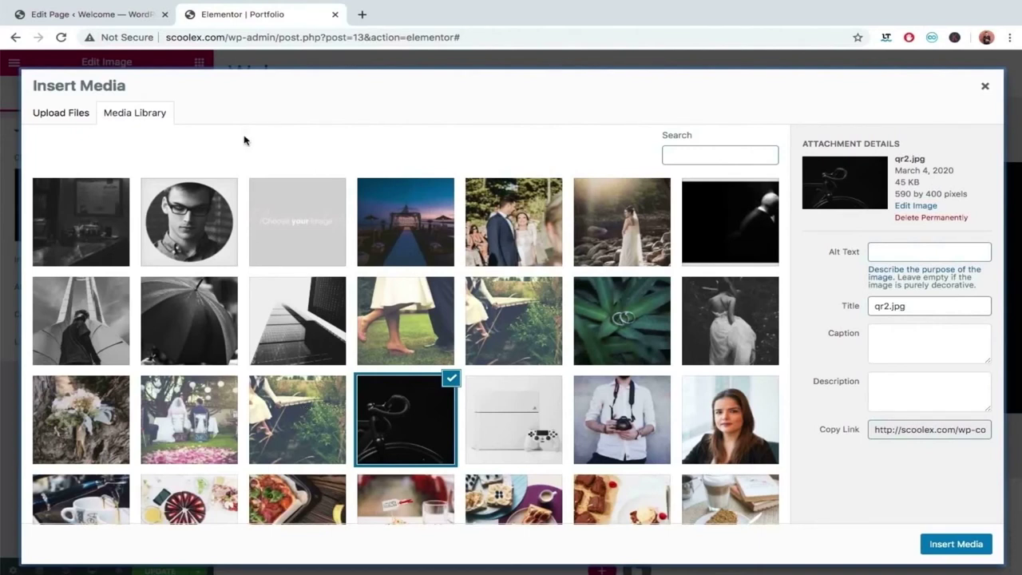
left_click(58, 114)
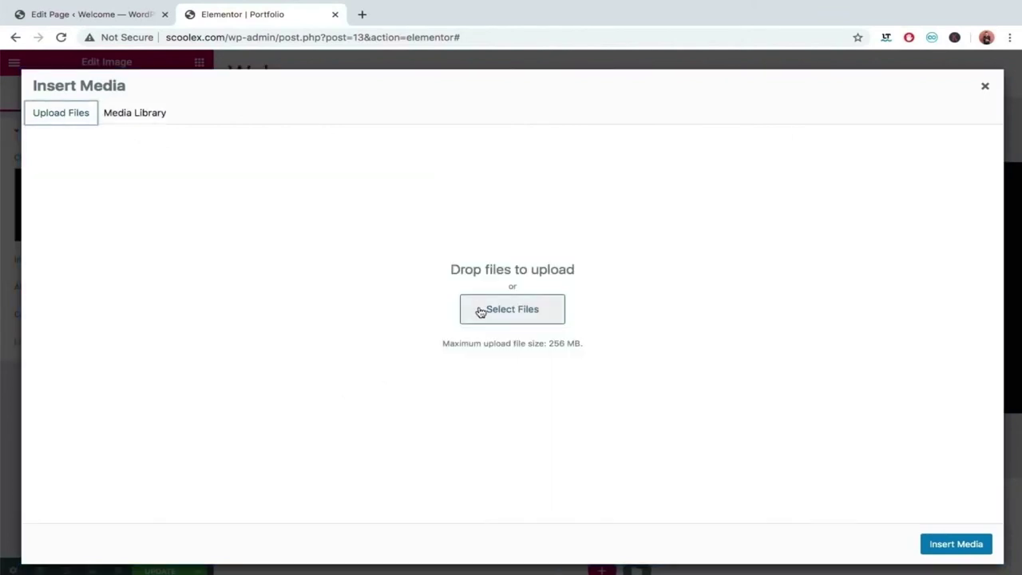
left_click(141, 118)
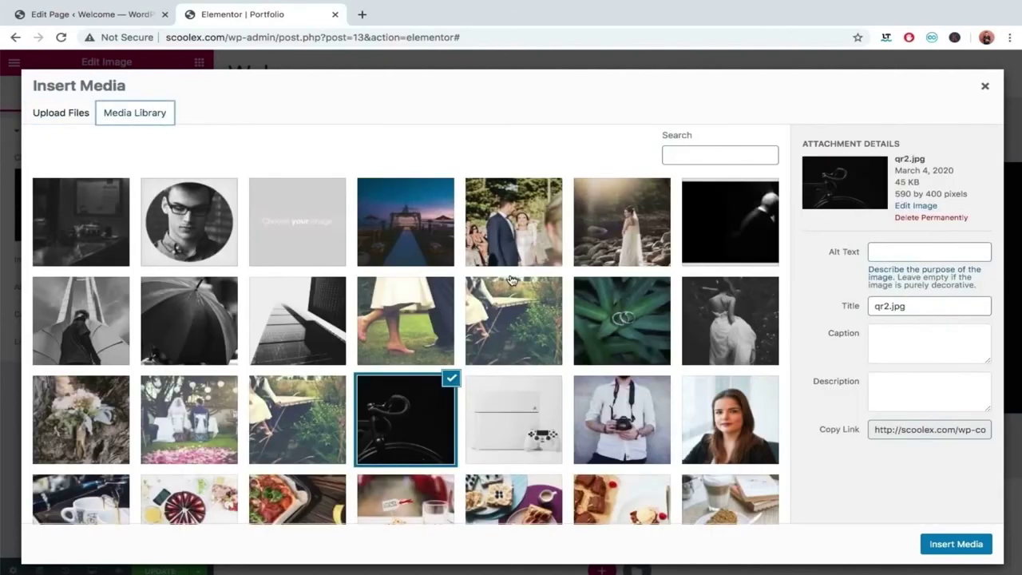
scroll(511, 280, "down", 1)
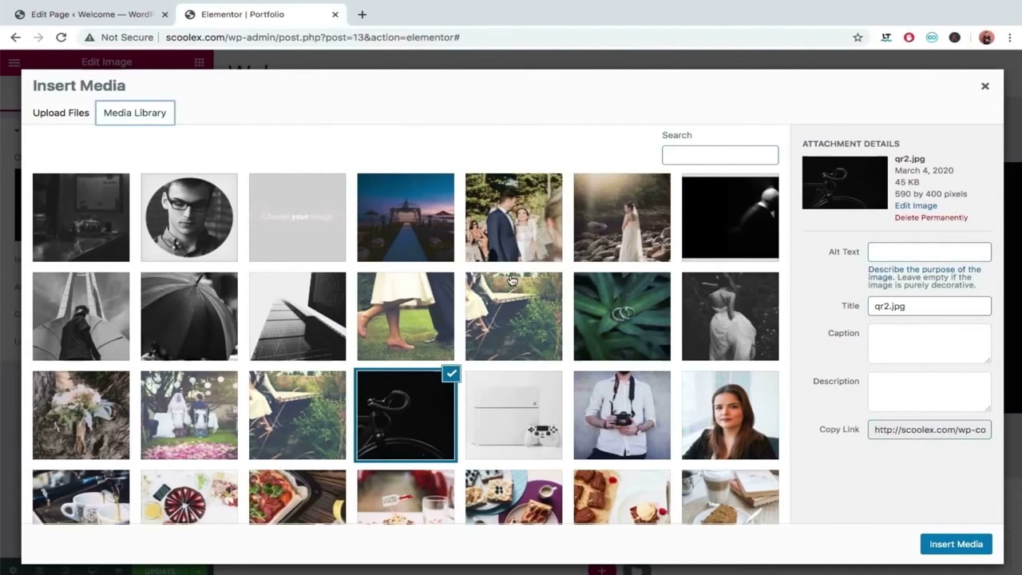
scroll(511, 280, "down", 3)
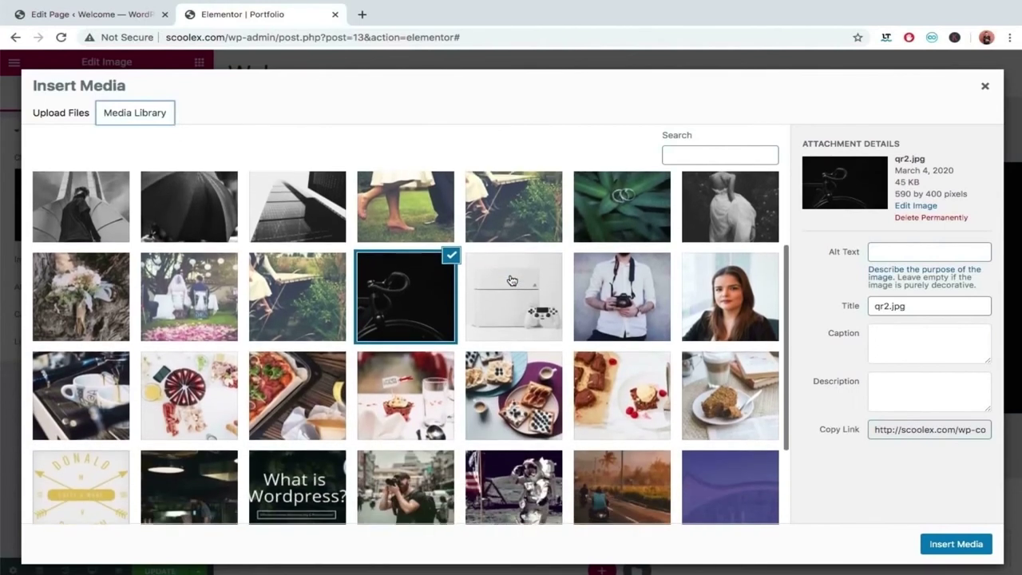
scroll(512, 280, "up", 3)
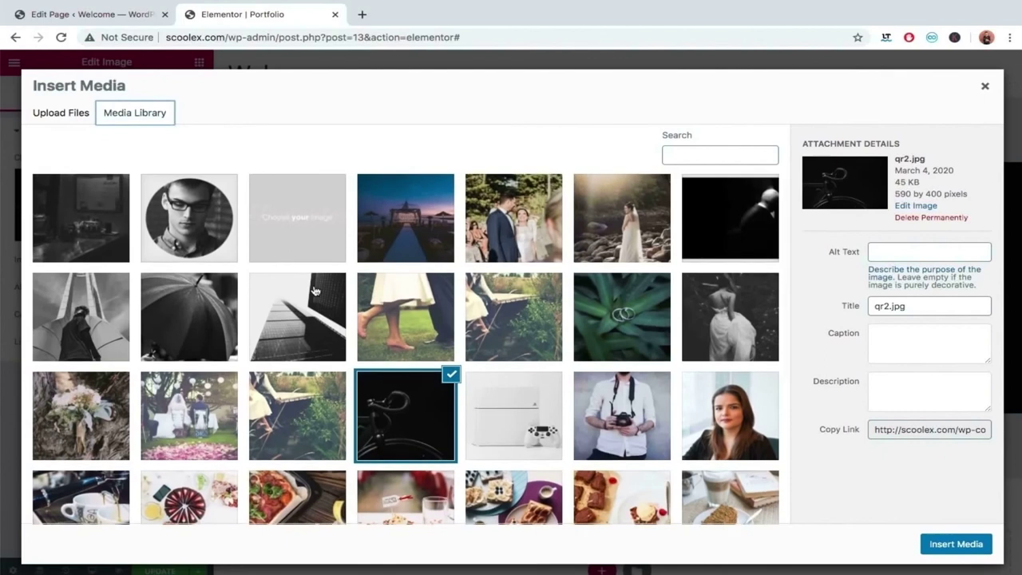
left_click(206, 394)
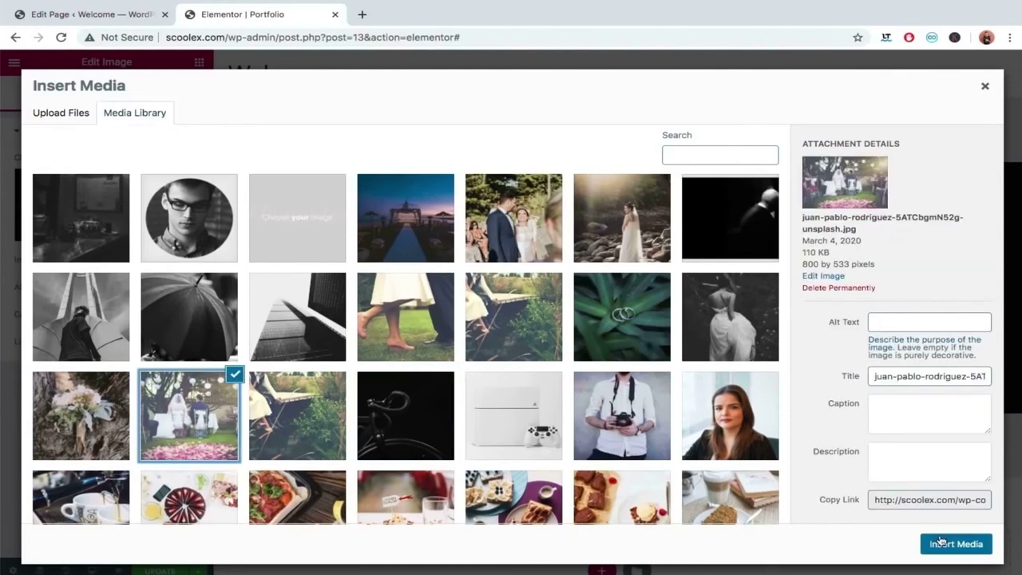
Title the wedding photo 'Portfolio image' and insert it into the page.
left_click(877, 376)
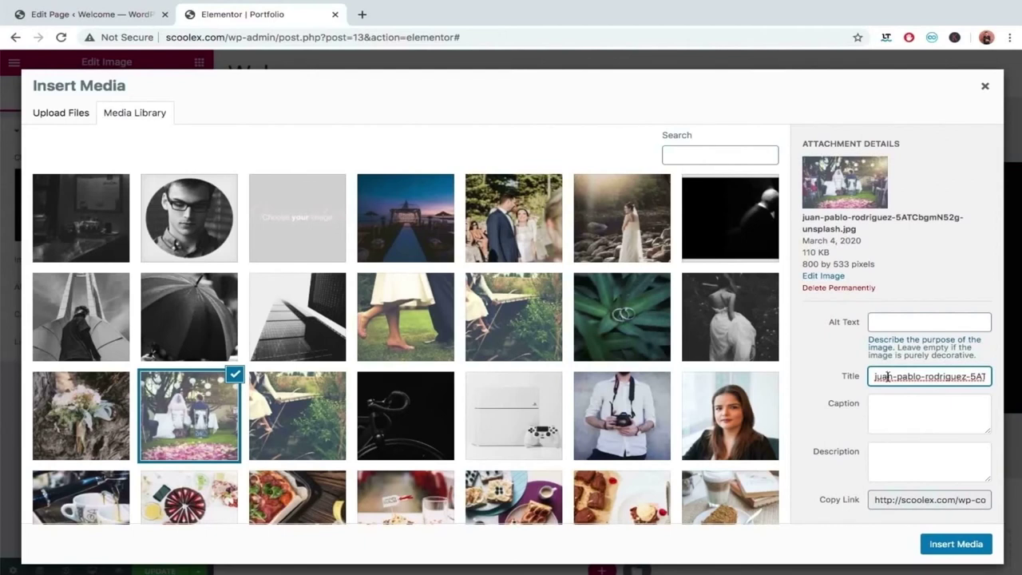
triple_click(887, 376)
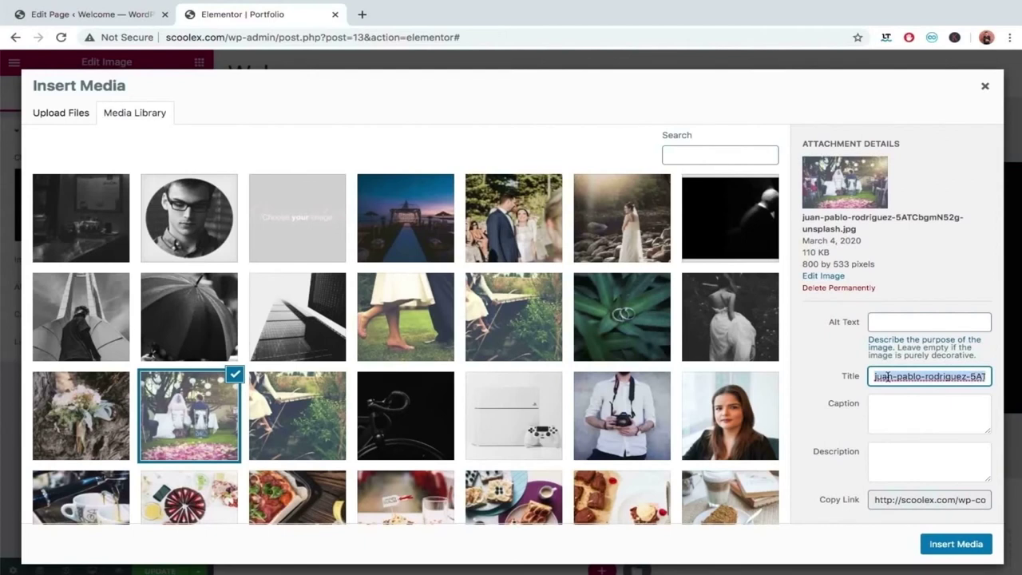
type("Ho")
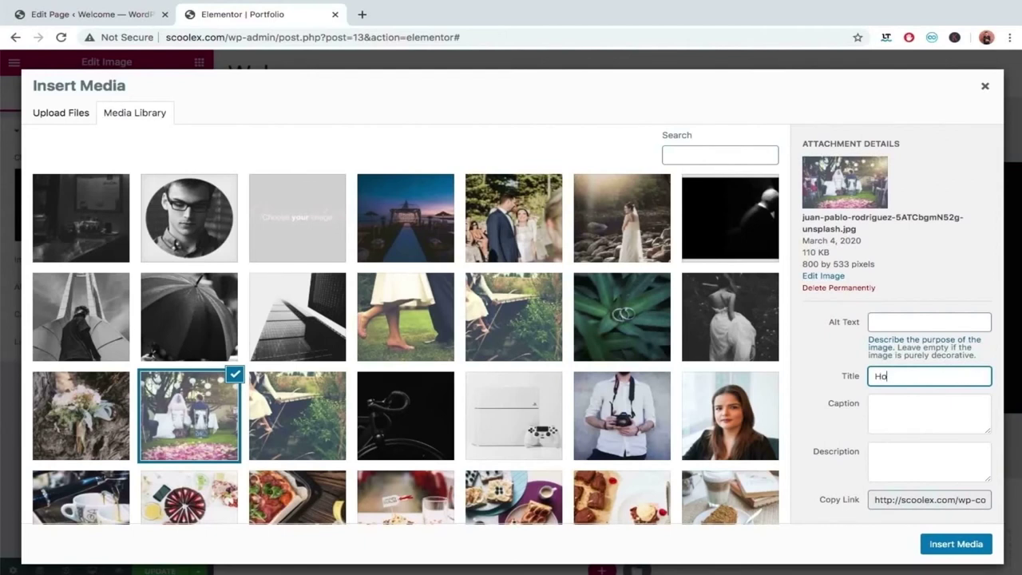
type("Portfolio image")
left_click(977, 550)
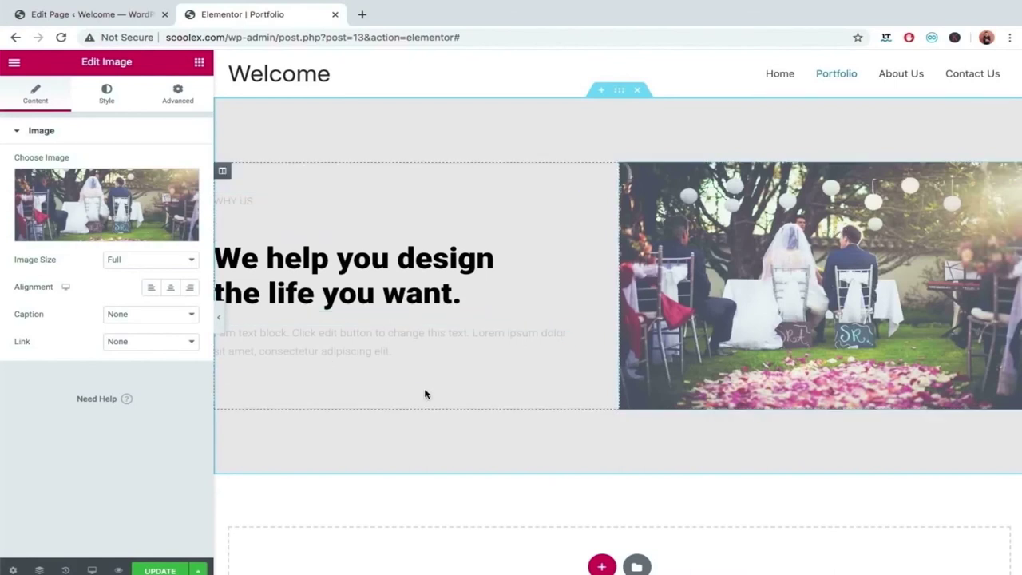
Replace the WHY US label text with 'Portfolio'.
left_click(249, 204)
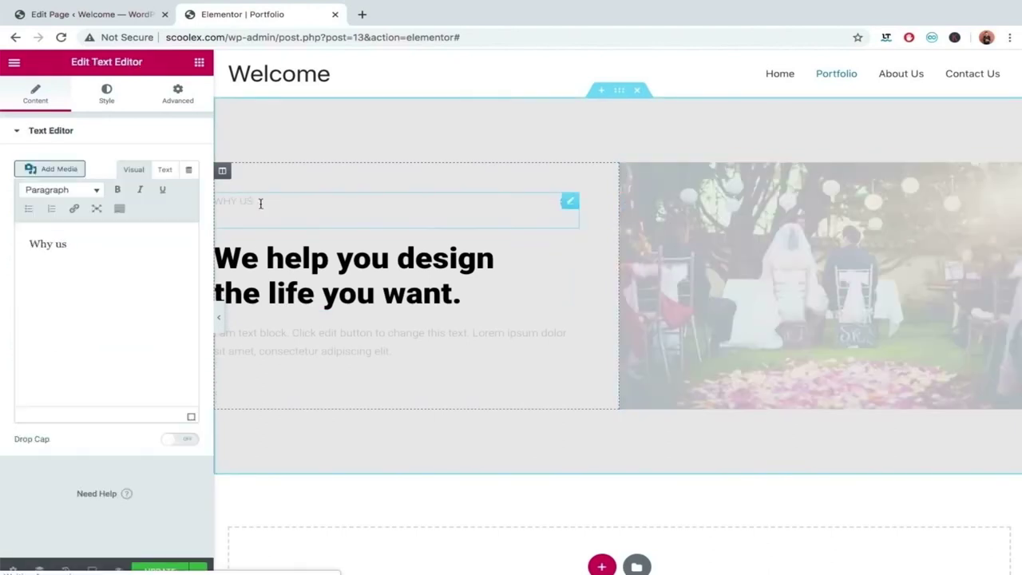
left_click_drag(259, 202, 214, 201)
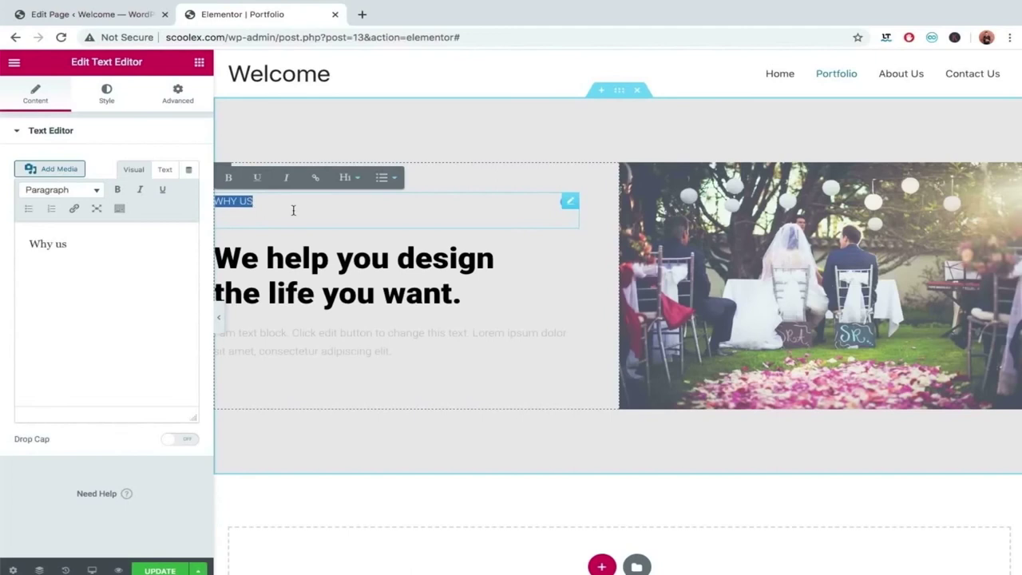
type("Portfolio")
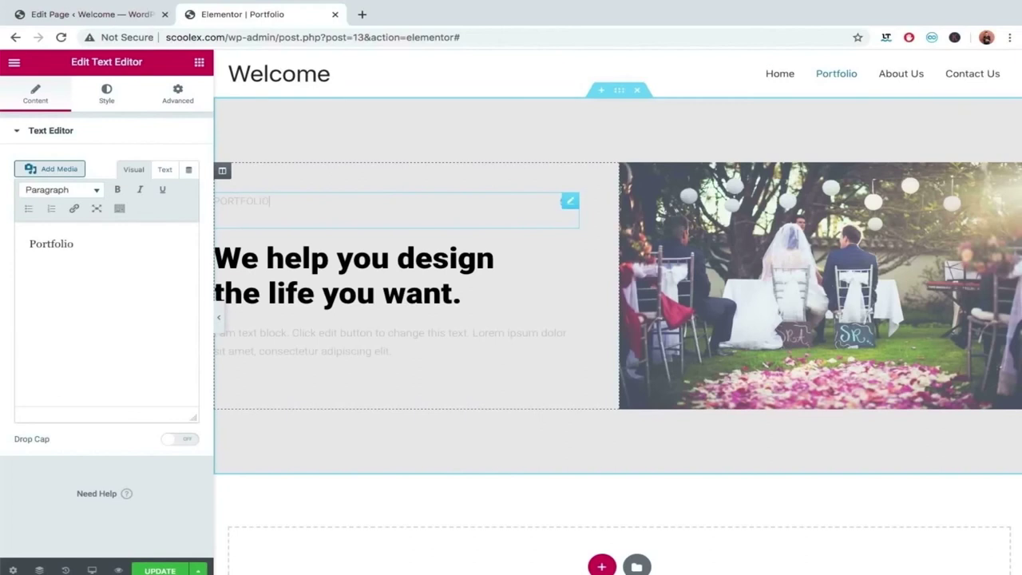
Rewrite the main heading to read 'Checkout our Clicks.'.
left_click(375, 263)
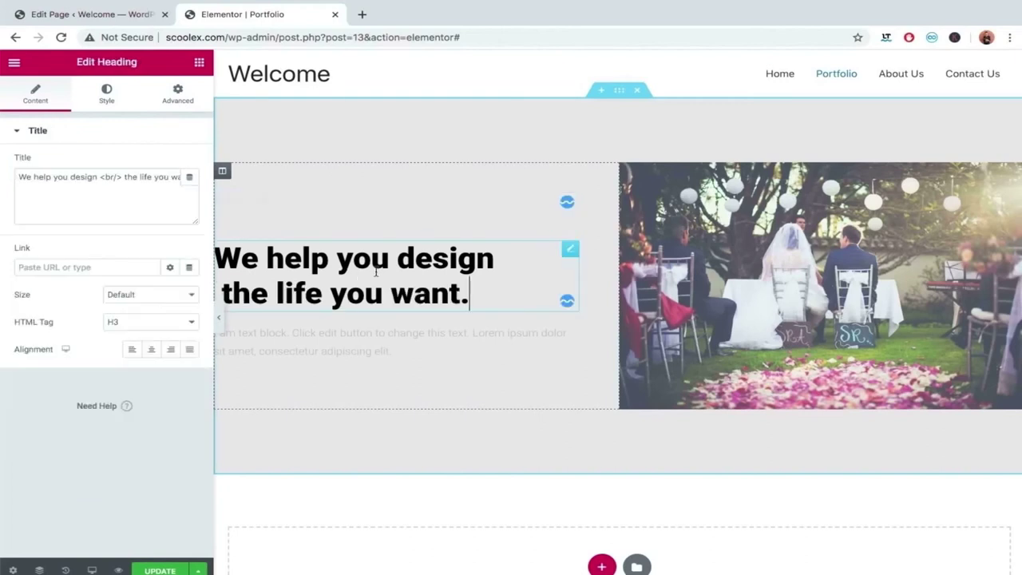
left_click(471, 296)
left_click_drag(471, 297, 216, 241)
type("Check out")
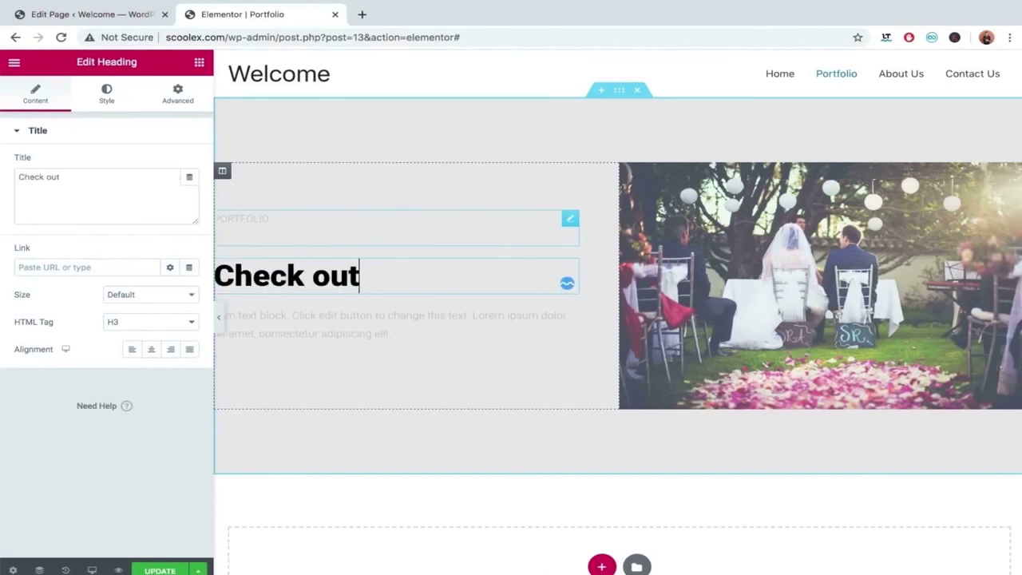
type(" our")
left_click(313, 275)
key("BackSpace")
left_click(407, 275)
type("P")
key("BackSpace")
type("Click.s")
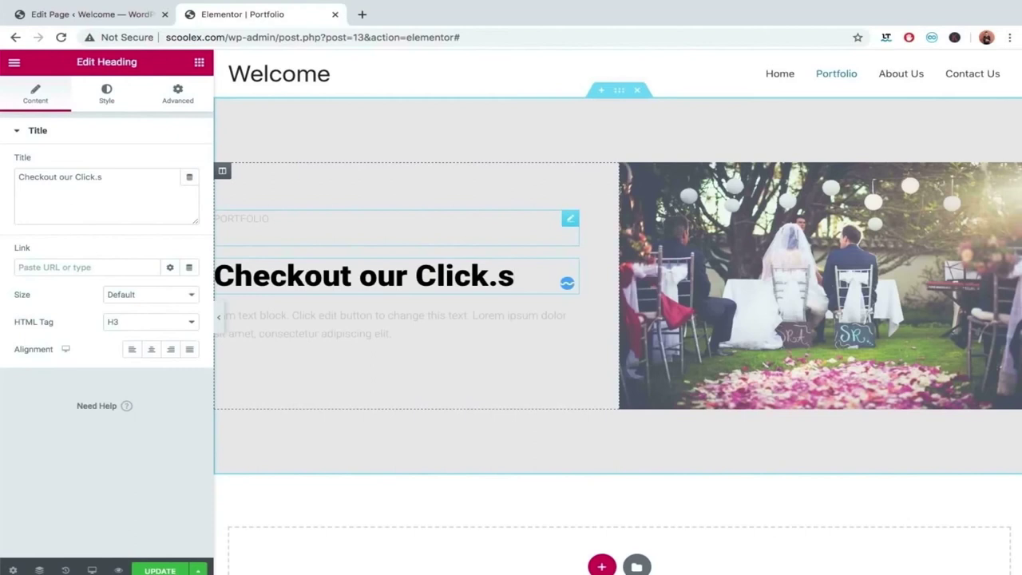
key("BackSpace")
key("BackSpace")
type("s.")
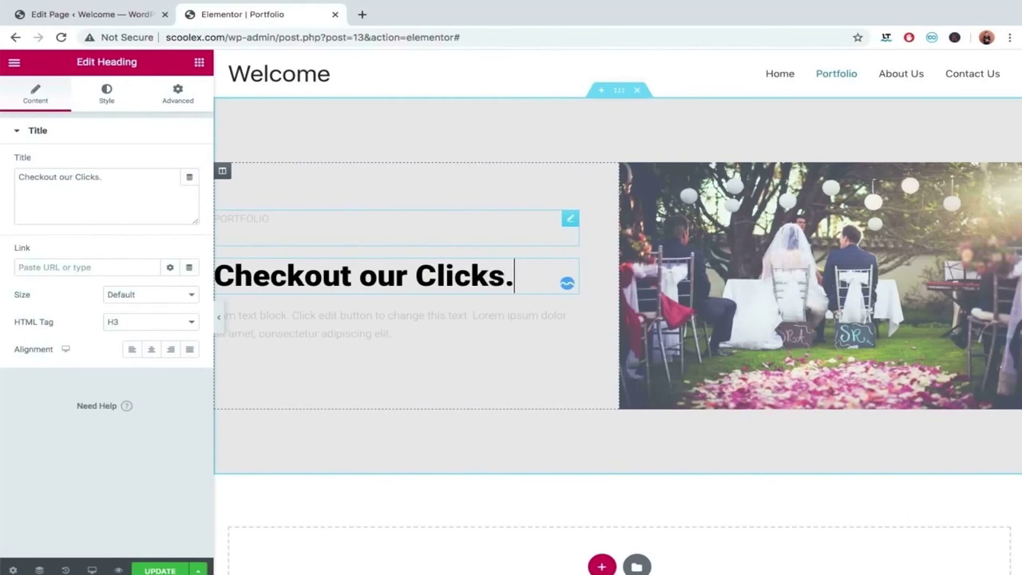
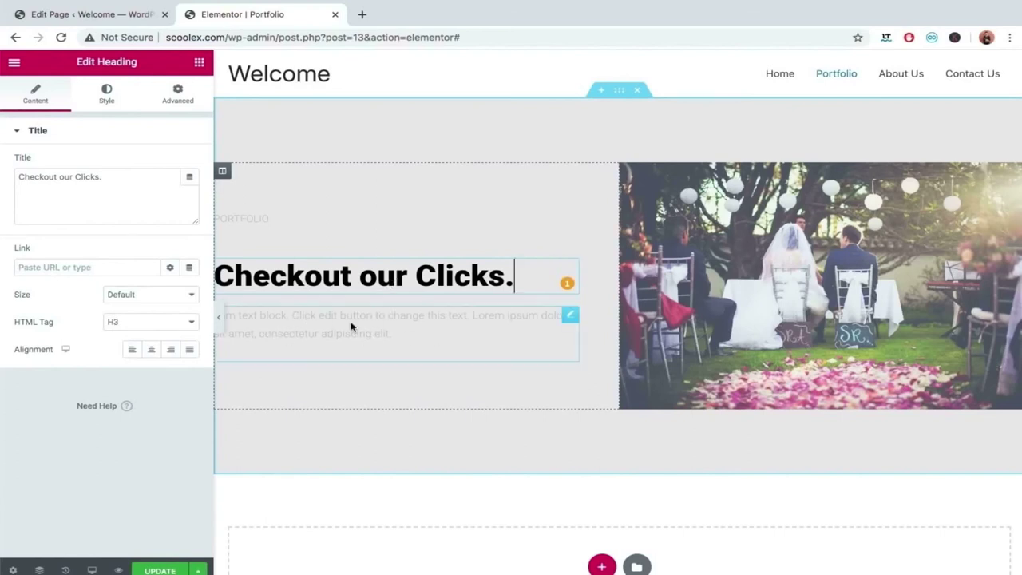
Replace the placeholder paragraph with the text about capturing moments and priceless memories.
left_click(398, 338)
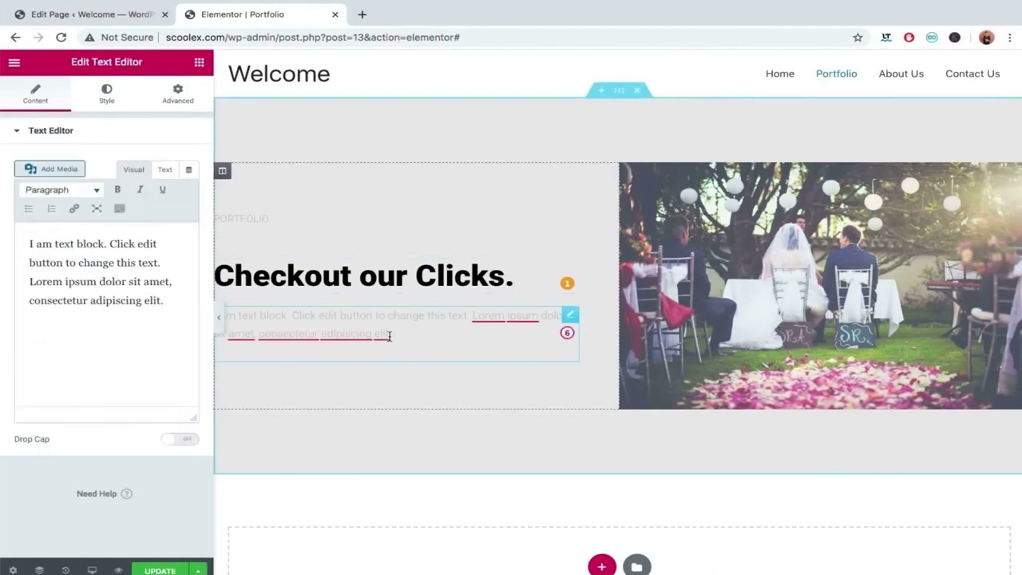
key("ctrl+a")
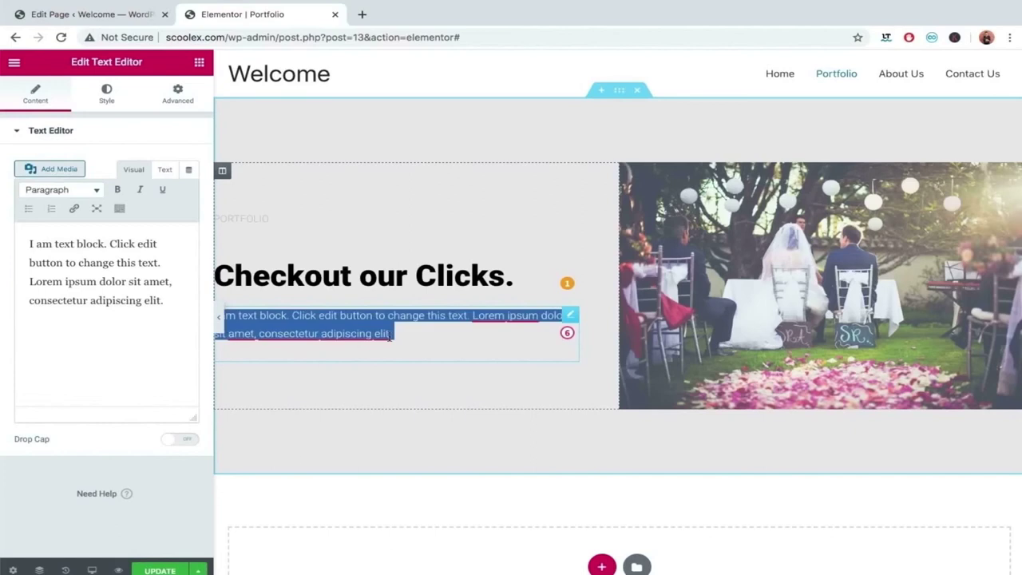
type("We do our best to capture the best out of every moments. Because we understand that memories are priceless and photos helps you to remember those.")
key("ctrl+z")
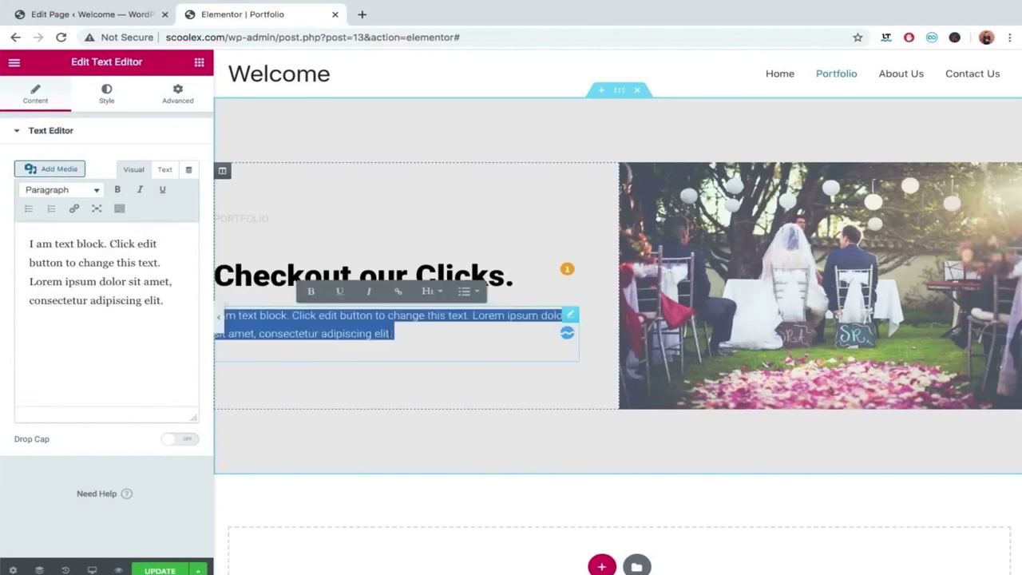
left_click(125, 262)
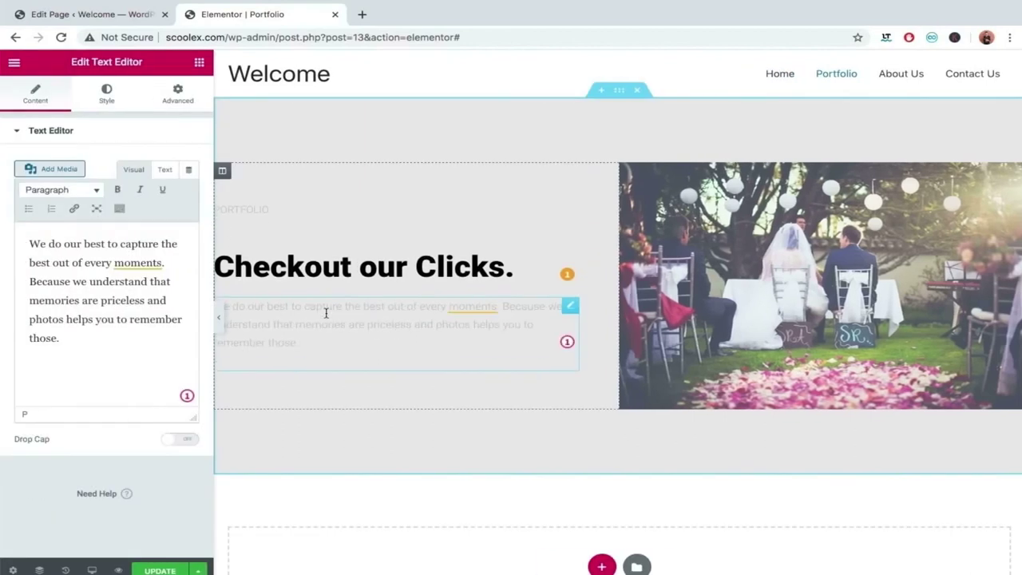
Preview the page without the editing panel, then return and select the heading.
left_click(220, 317)
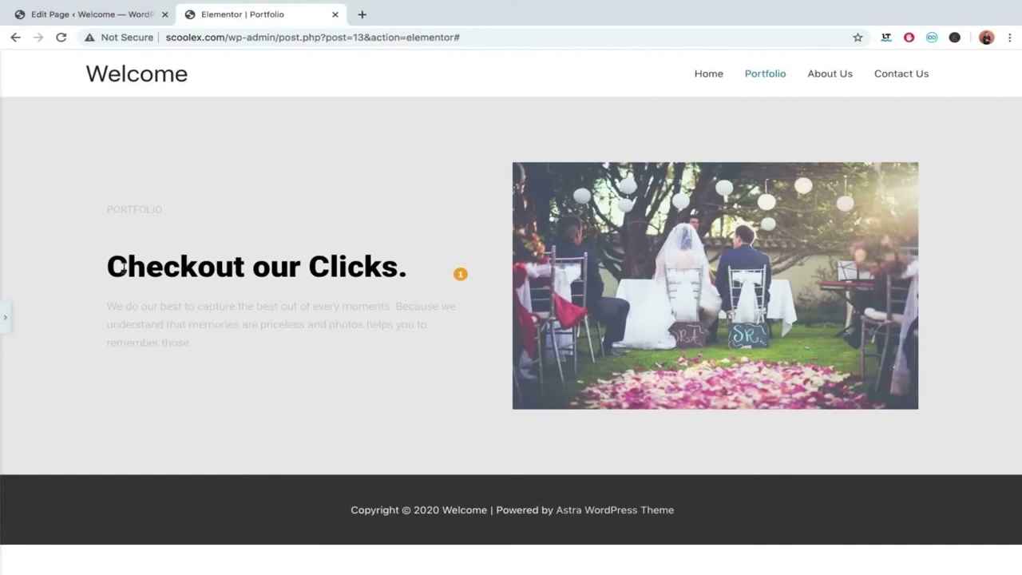
left_click(5, 316)
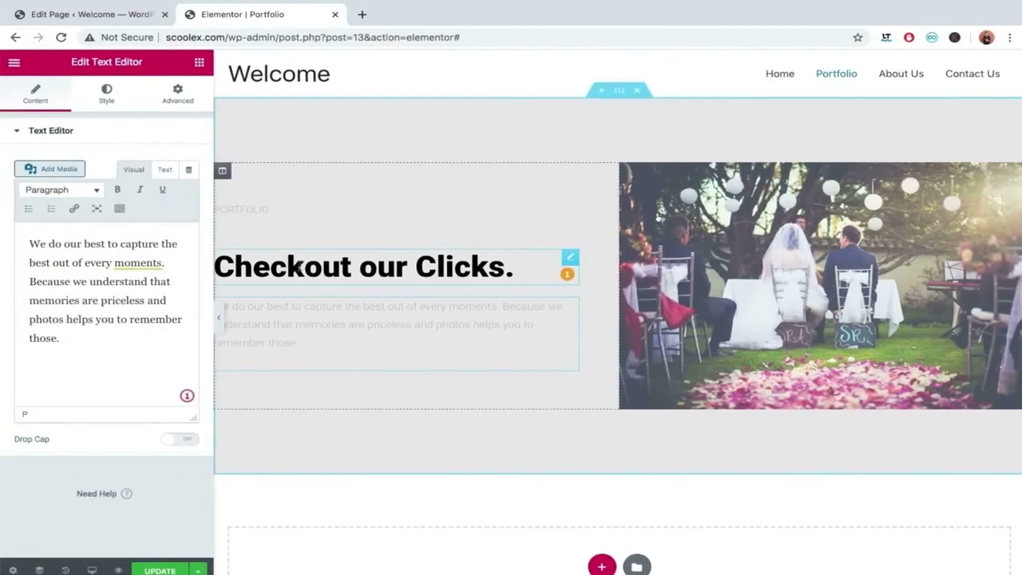
left_click(300, 272)
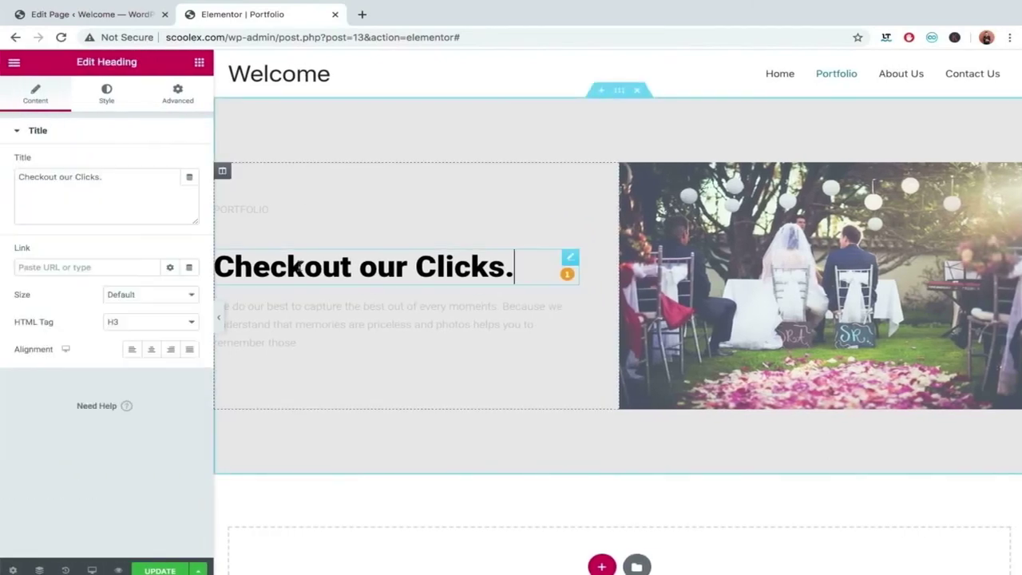
Set the heading's font family to Bad Script in its Typography settings.
left_click(104, 95)
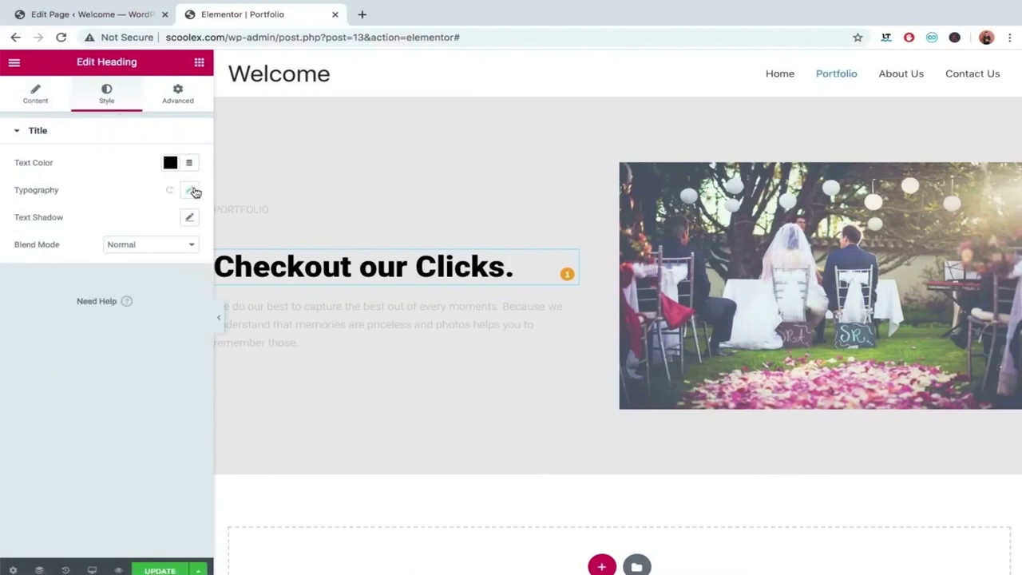
left_click(191, 191)
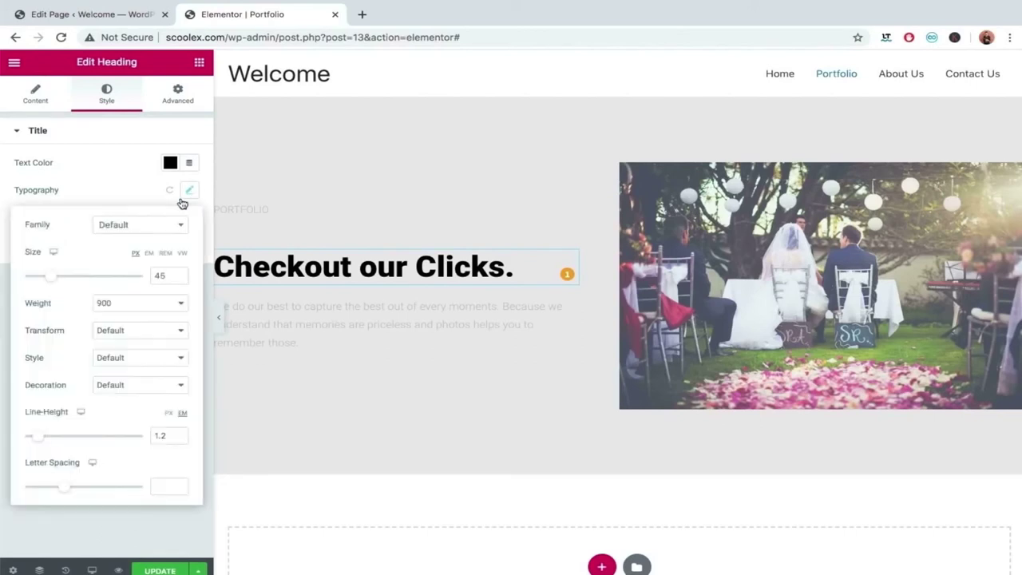
left_click(144, 226)
left_click(136, 226)
left_click(139, 226)
scroll(128, 320, "down", 3)
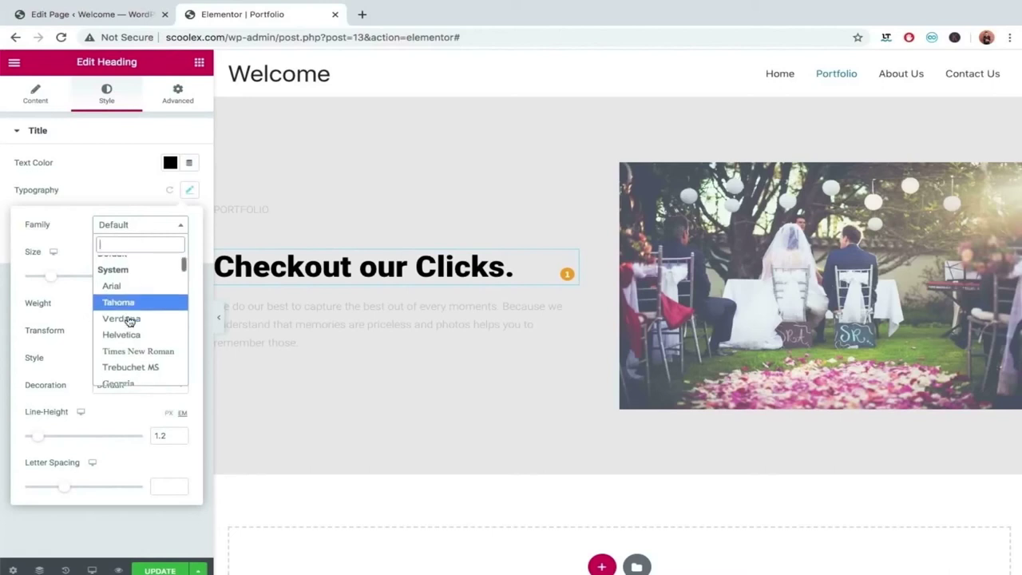
scroll(129, 321, "down", 5)
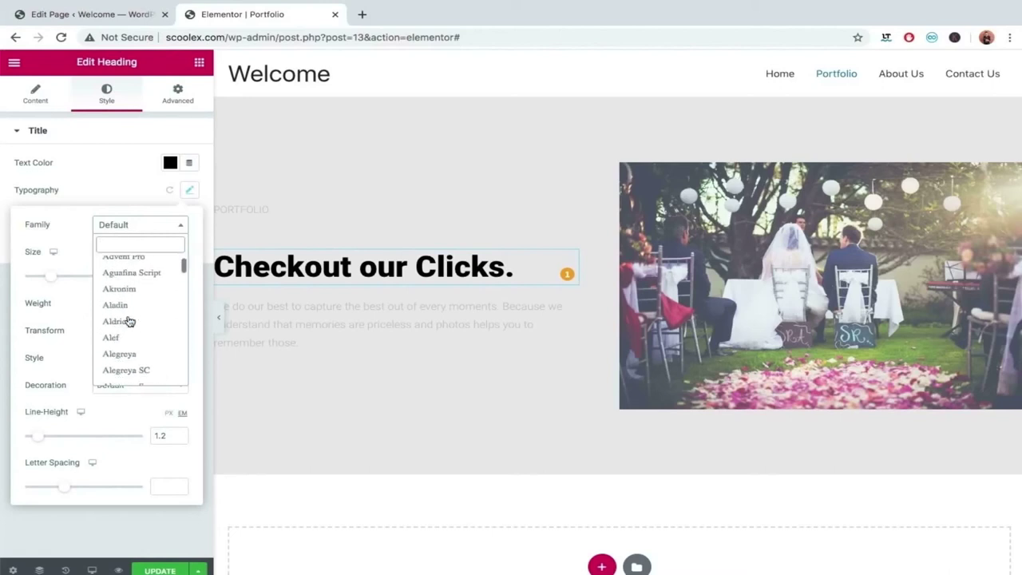
scroll(129, 321, "down", 5)
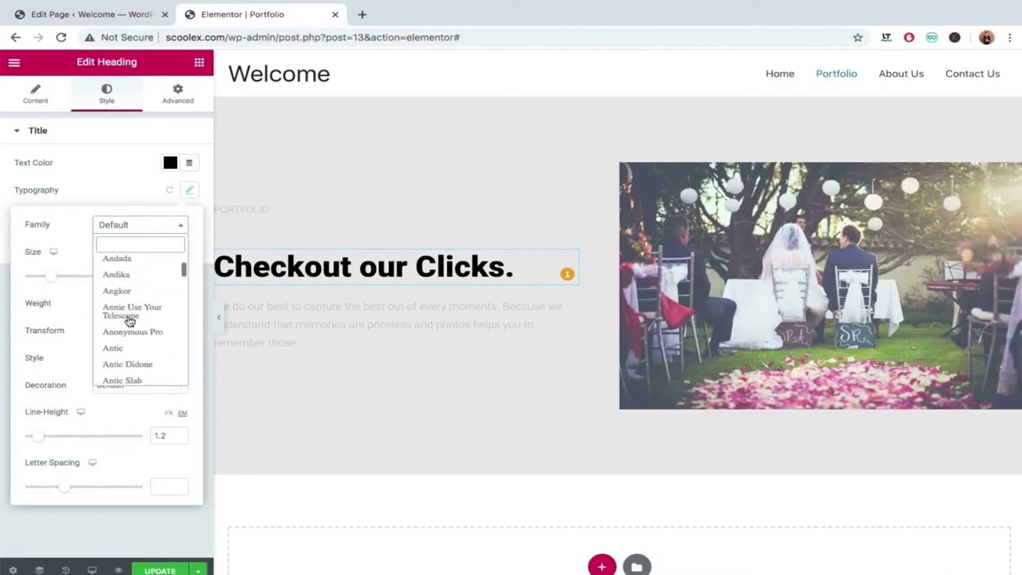
scroll(129, 320, "down", 6)
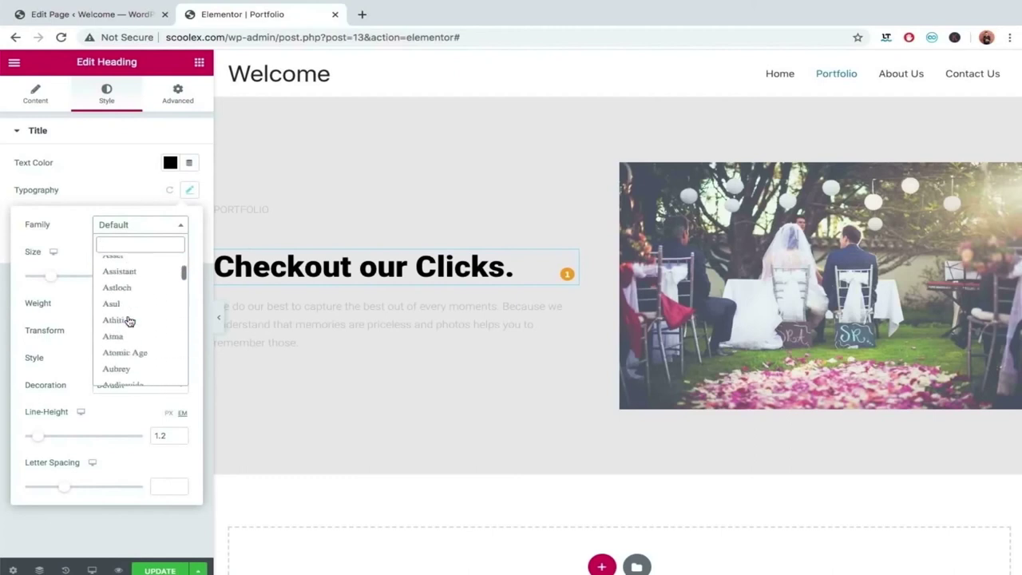
scroll(129, 321, "up", 3)
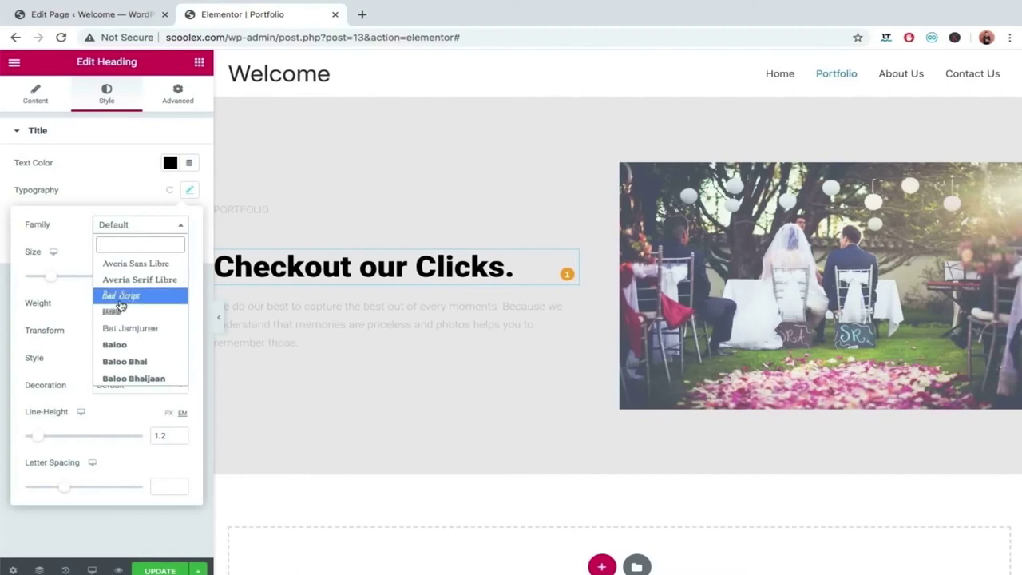
left_click(129, 297)
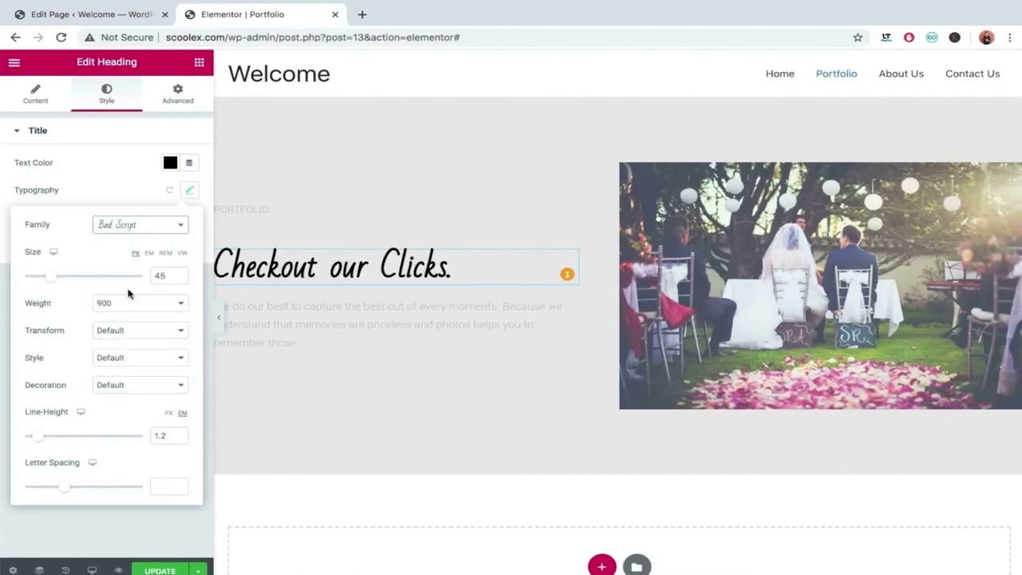
Set heading size 64 and line height 1.7, then break the line before 'Clicks.'.
left_click_drag(51, 282, 62, 278)
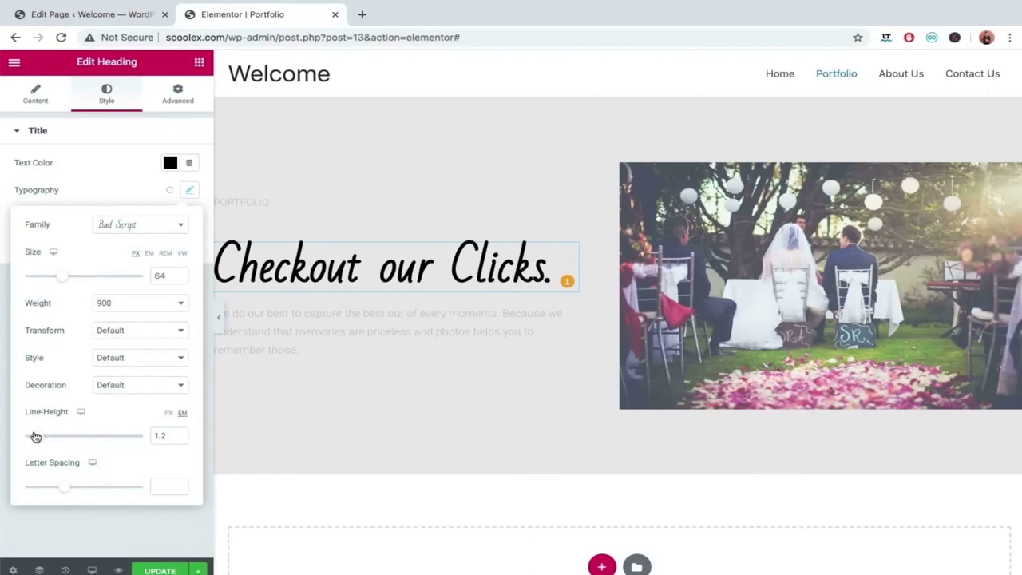
left_click_drag(40, 441, 46, 441)
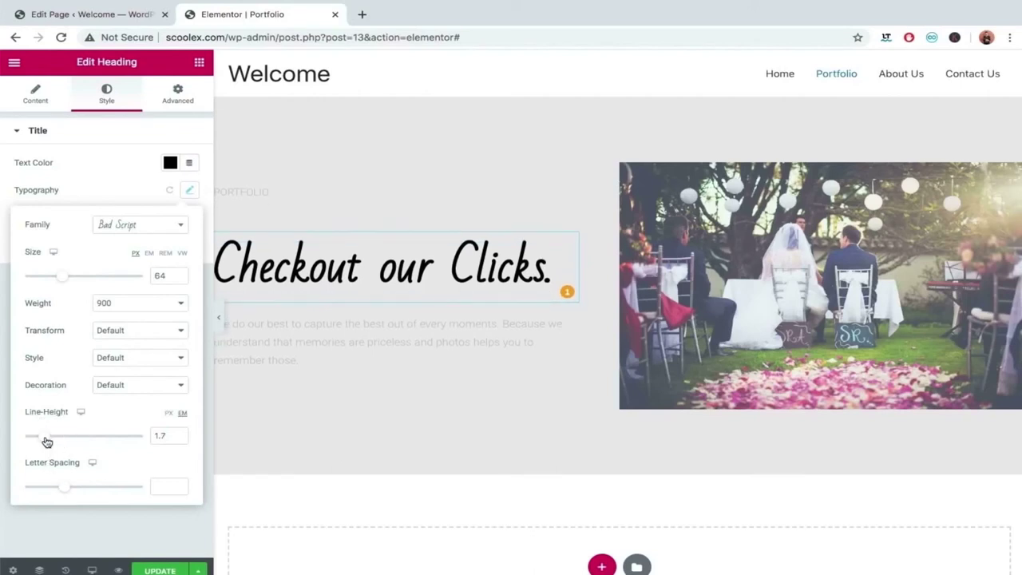
left_click(446, 253)
key("Left")
key("Left")
key("Left")
key("Left")
key("Left")
key("Left")
key("Left")
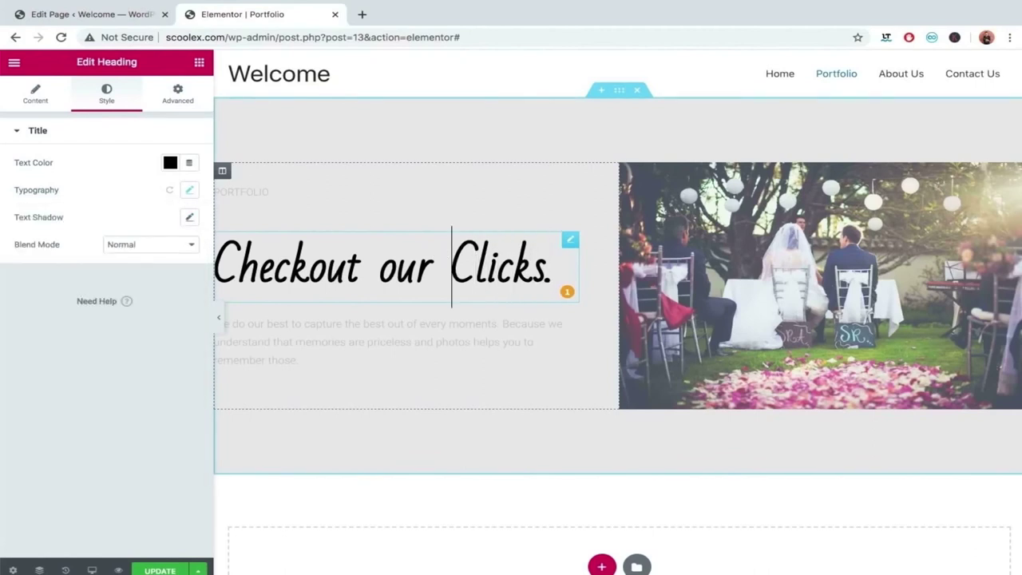
key("Return")
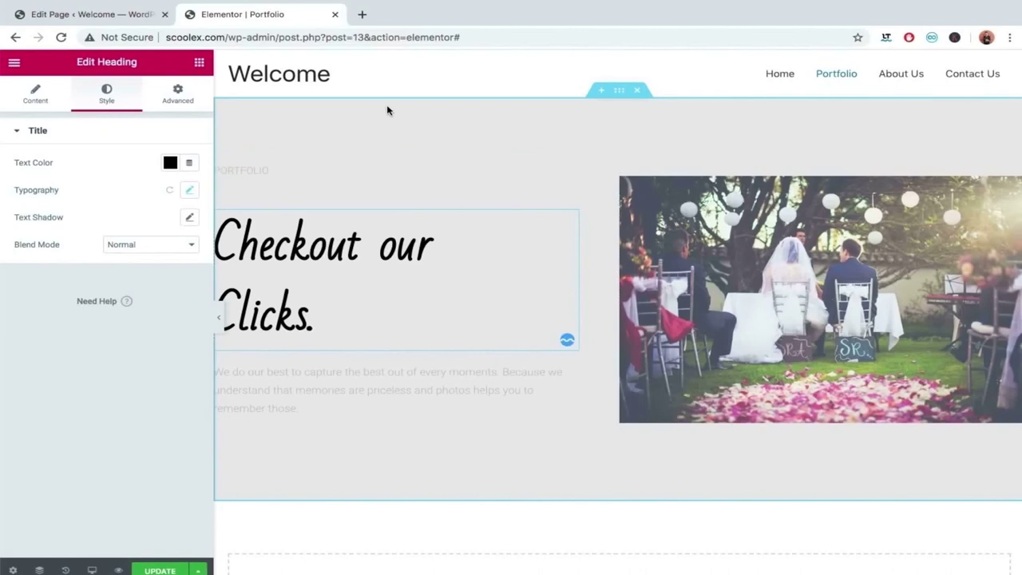
Enlarge the heading to size 73 and tighten letter spacing to -0.5.
left_click(189, 190)
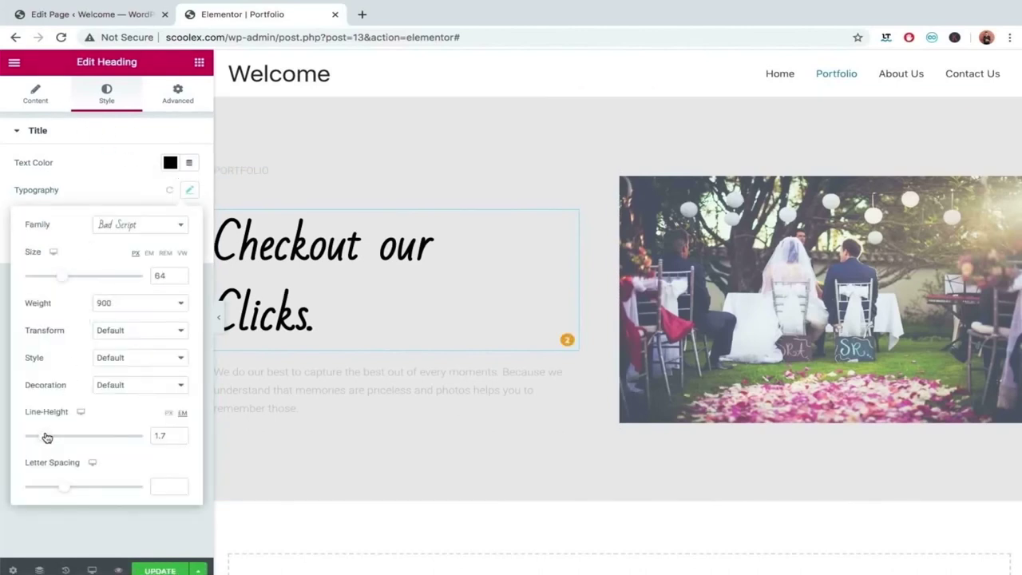
left_click_drag(64, 275, 78, 276)
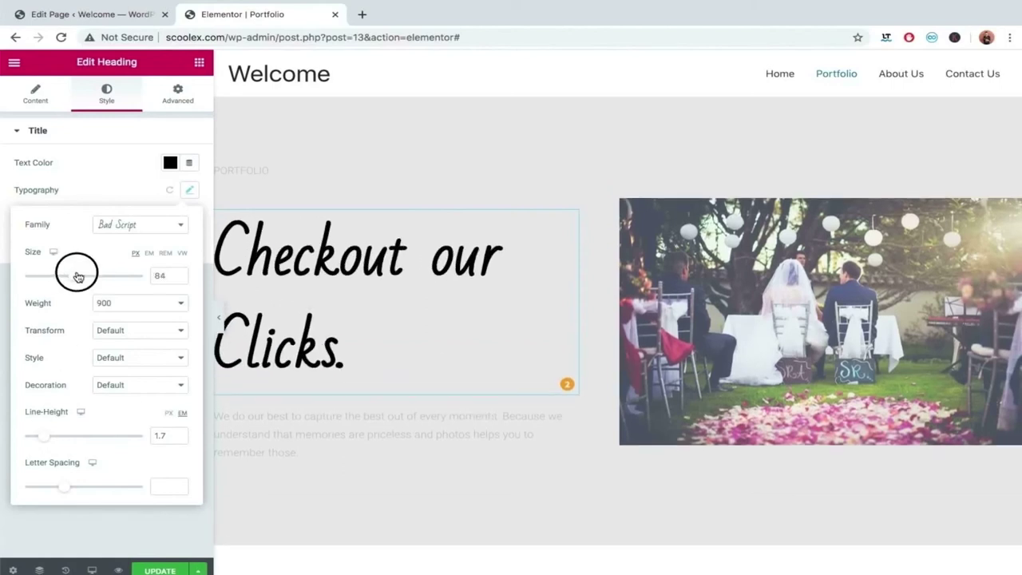
mouse_move(64, 486)
left_mouse_down()
mouse_move(46, 489)
mouse_move(59, 490)
left_mouse_up()
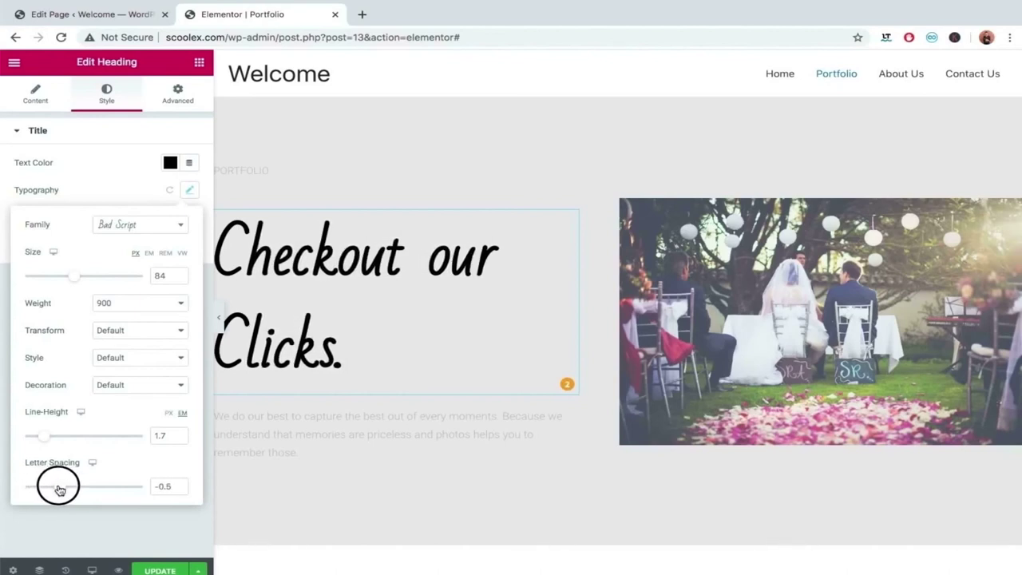
left_click_drag(71, 280, 65, 278)
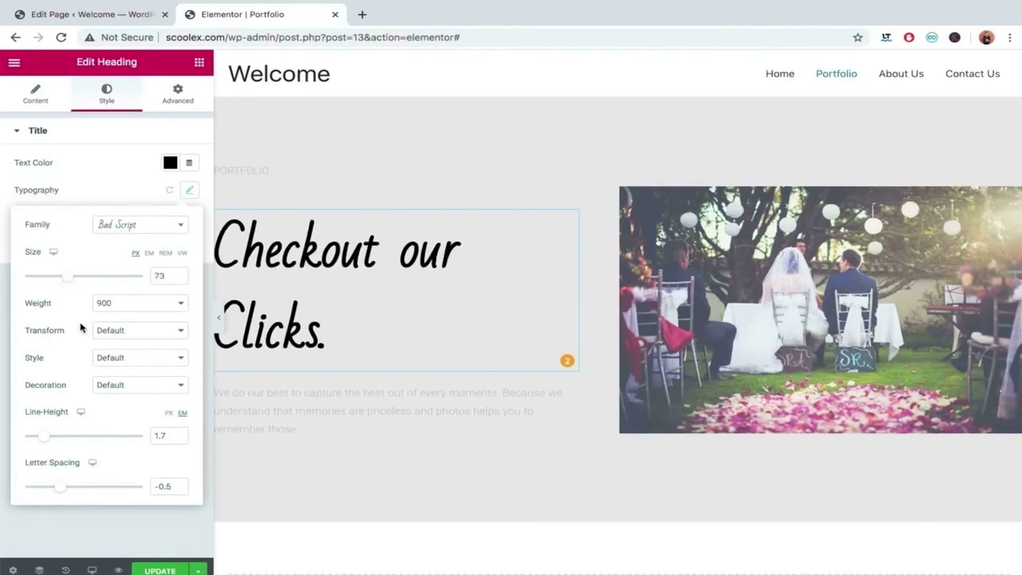
Set the heading font weight to 600 and preview the result.
left_click(180, 306)
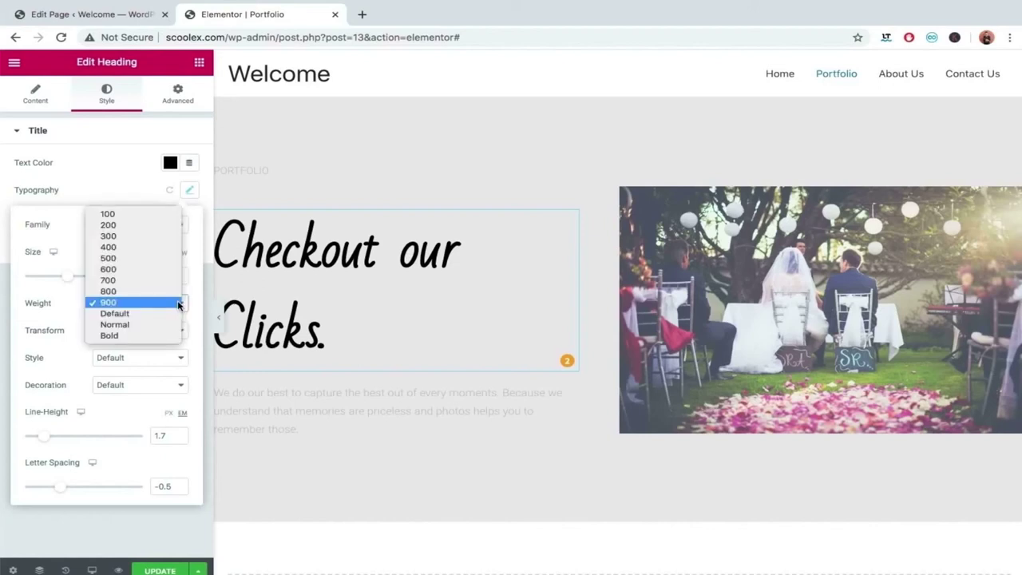
left_click(153, 258)
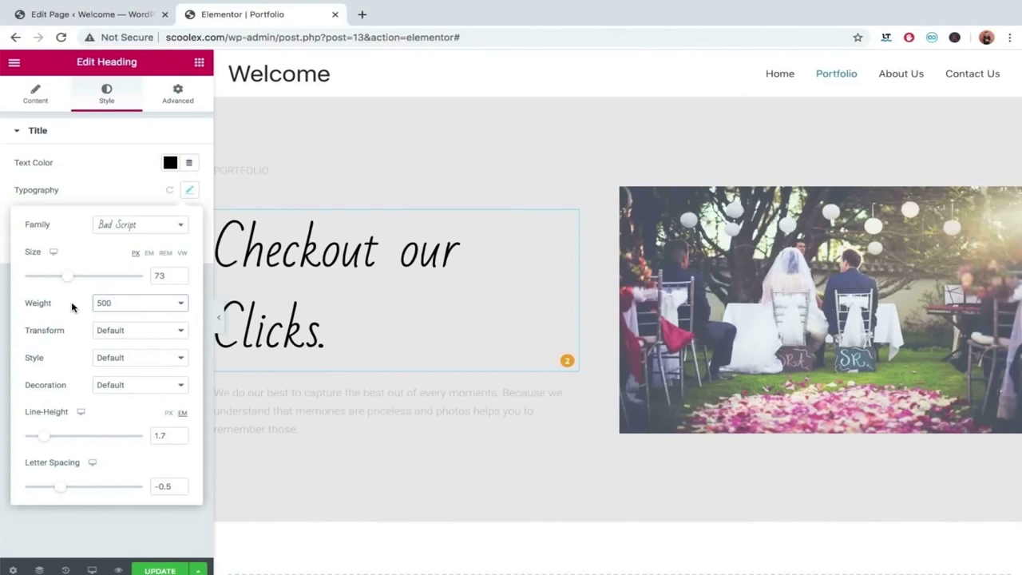
left_click(110, 304)
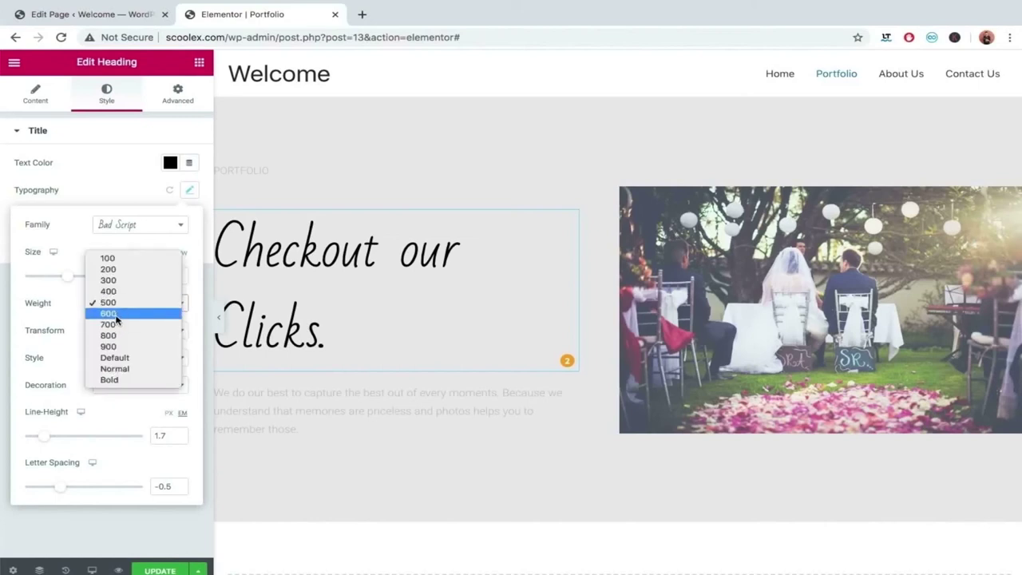
left_click(115, 318)
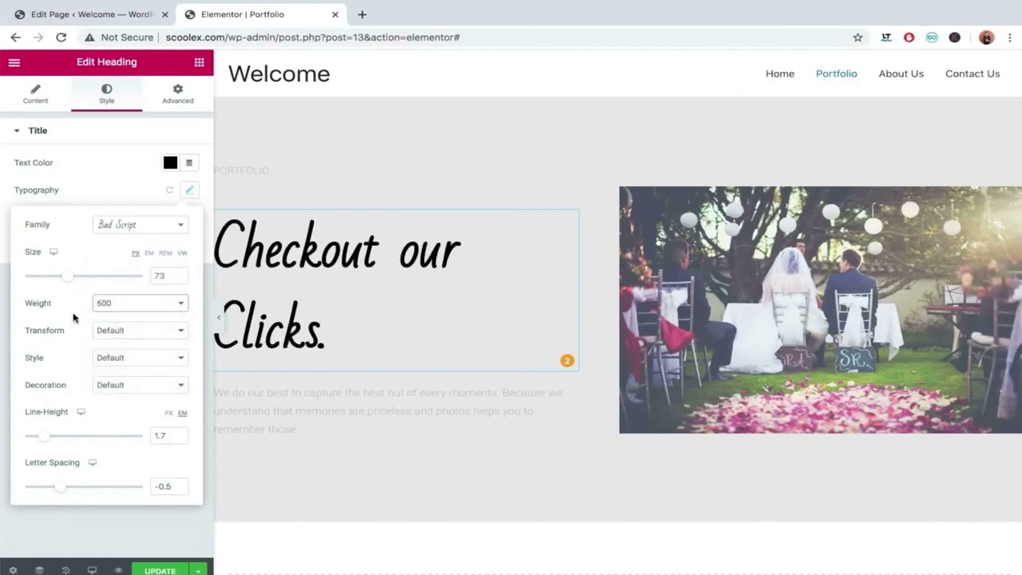
left_click(221, 321)
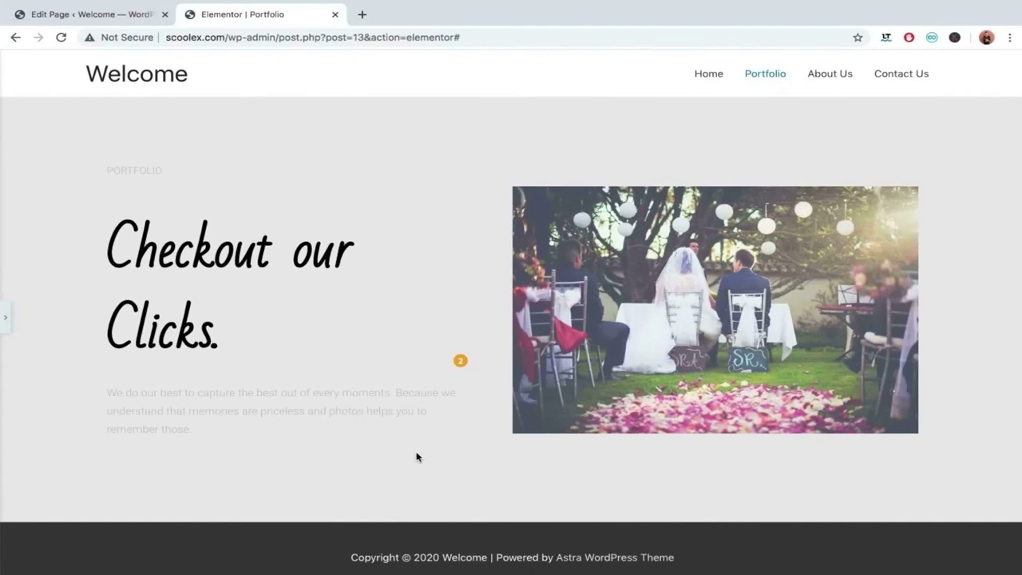
left_click(5, 315)
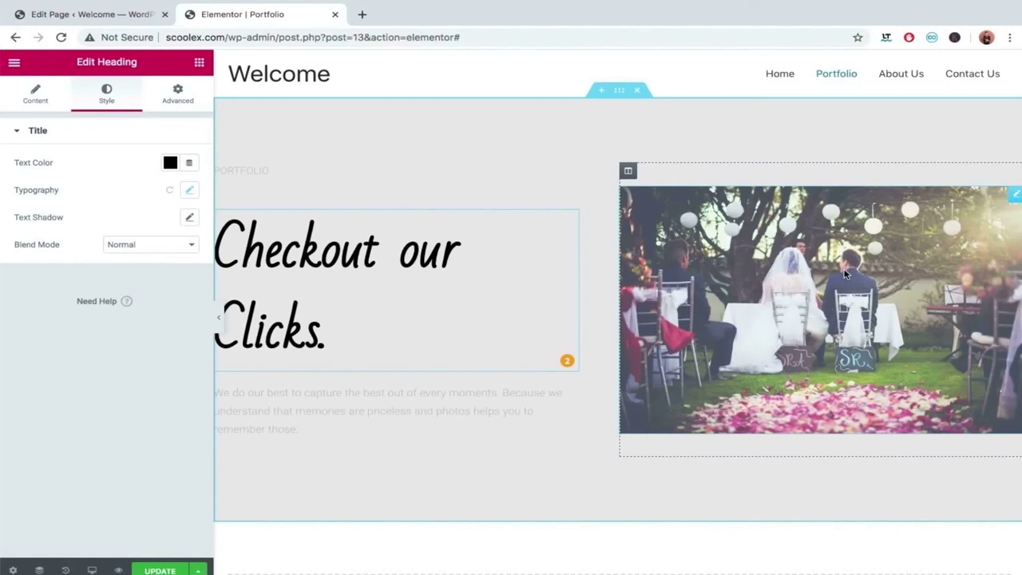
Give the wedding photo a black box shadow.
left_click(810, 271)
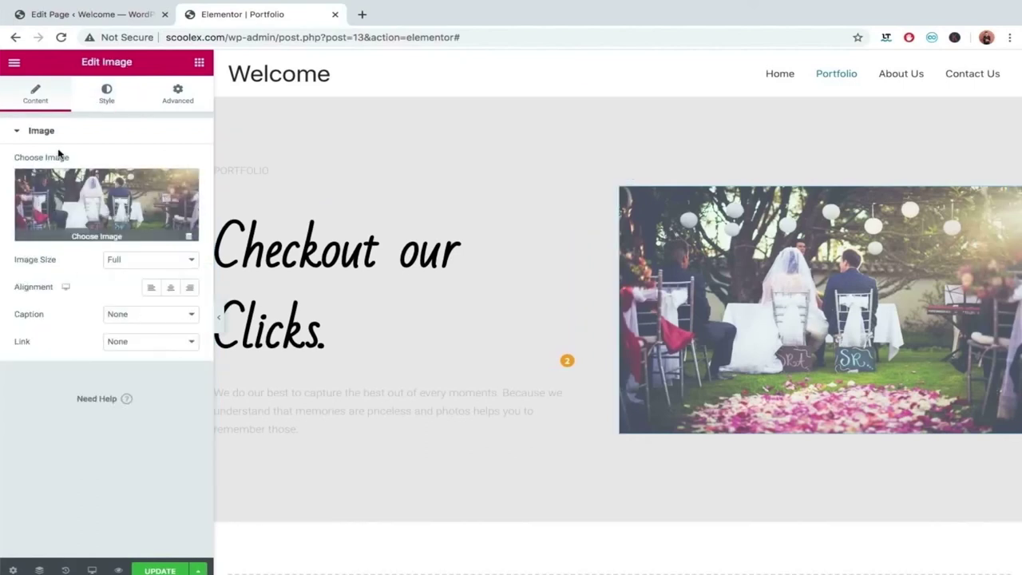
left_click(106, 102)
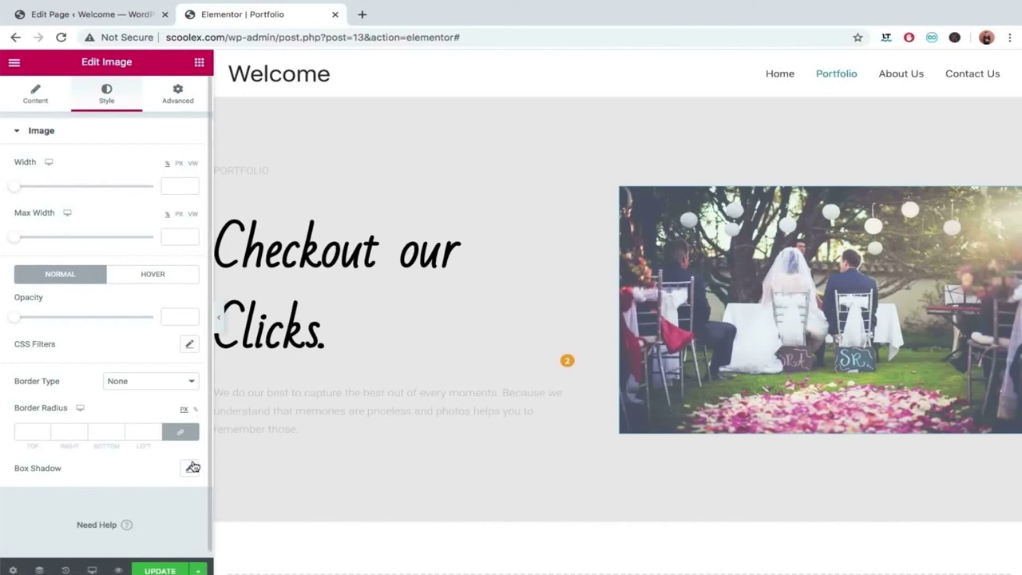
left_click(192, 467)
scroll(148, 504, "down", 1)
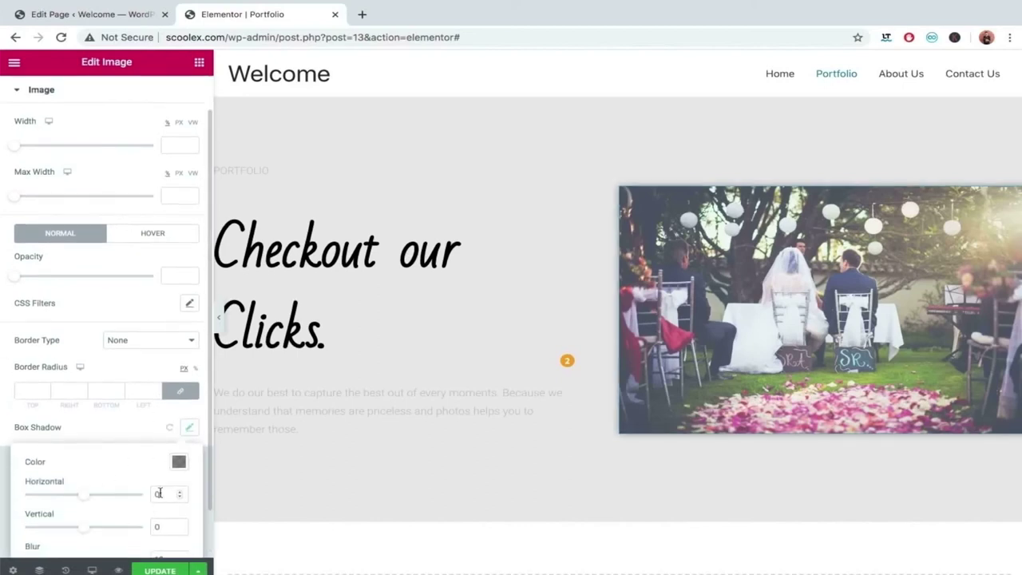
left_click(179, 463)
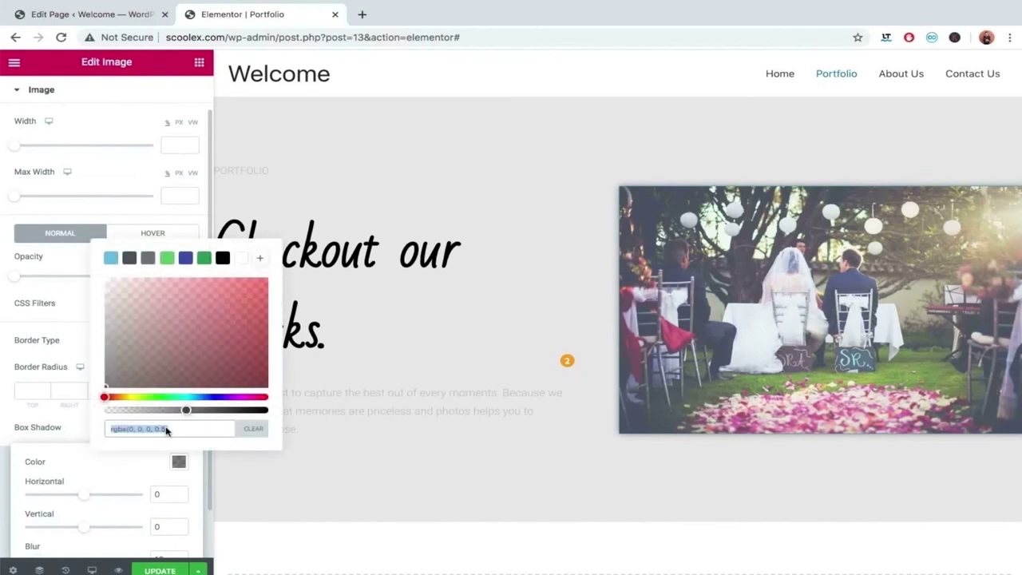
left_click(223, 258)
Set the photo shadow's horizontal offset to -5 and blur to 21, then preview full width.
mouse_move(83, 494)
left_mouse_down()
mouse_move(64, 495)
mouse_move(100, 496)
left_mouse_up()
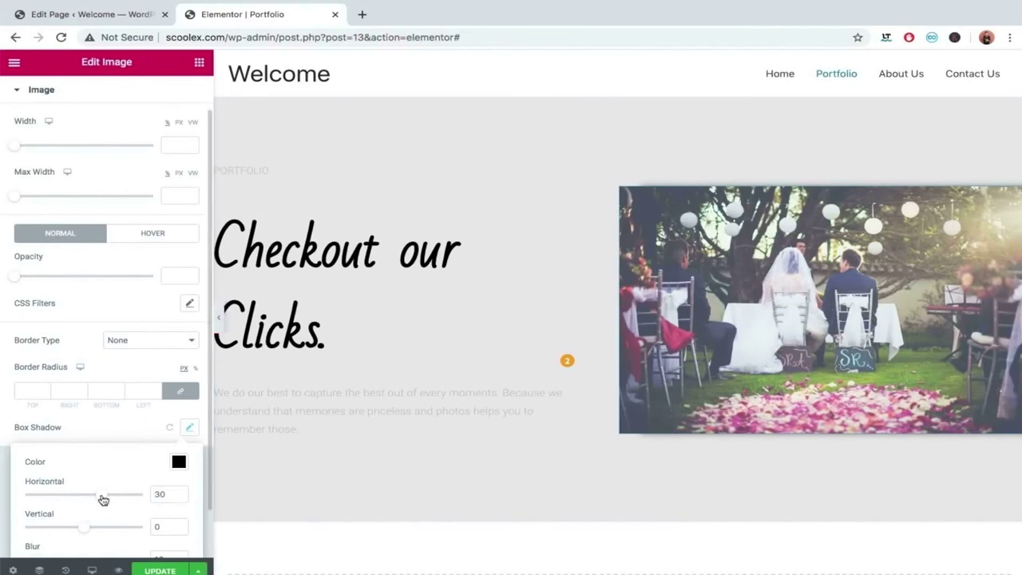
scroll(102, 497, "down", 1)
left_click(103, 443)
left_click_drag(103, 444, 82, 444)
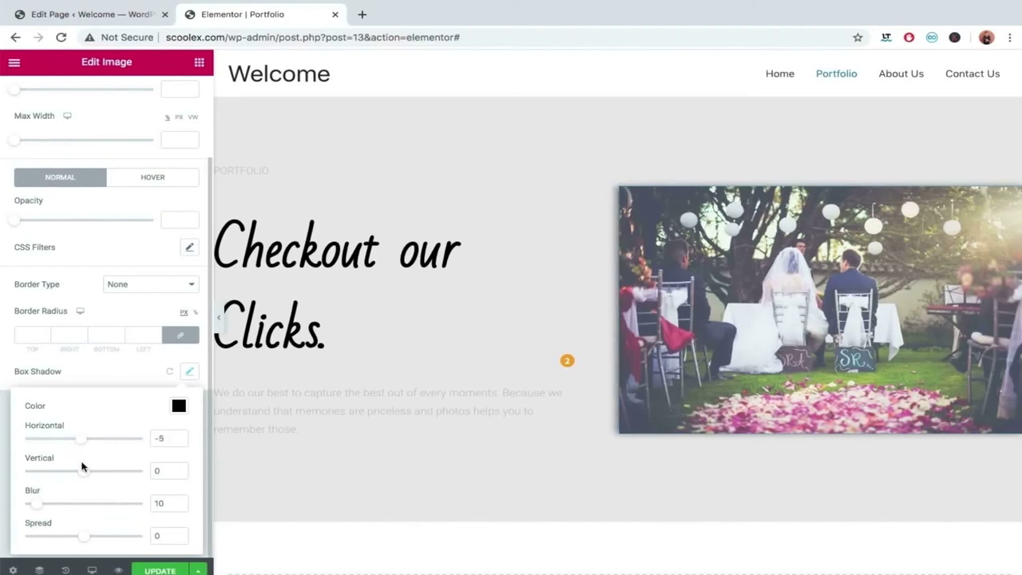
left_click_drag(36, 504, 89, 499)
left_click_drag(88, 500, 46, 502)
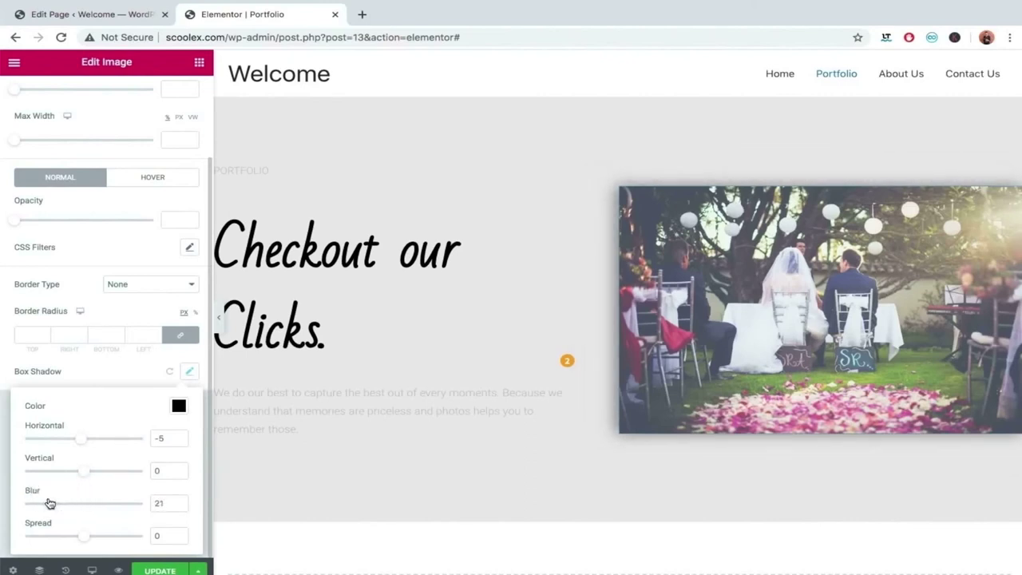
left_click(216, 322)
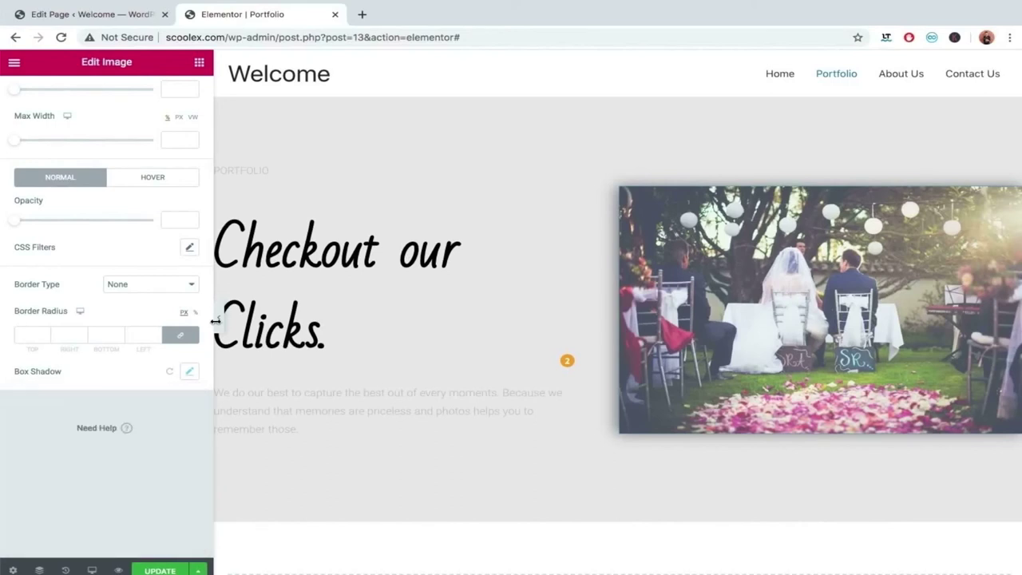
left_click(217, 322)
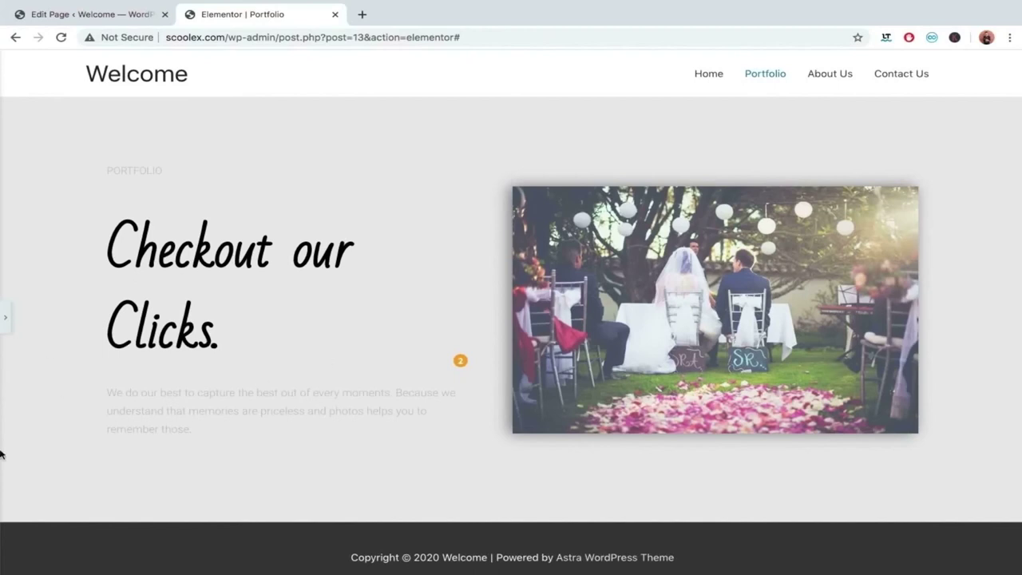
Lower the wedding photo's CSS filter brightness to 87.
left_click(6, 317)
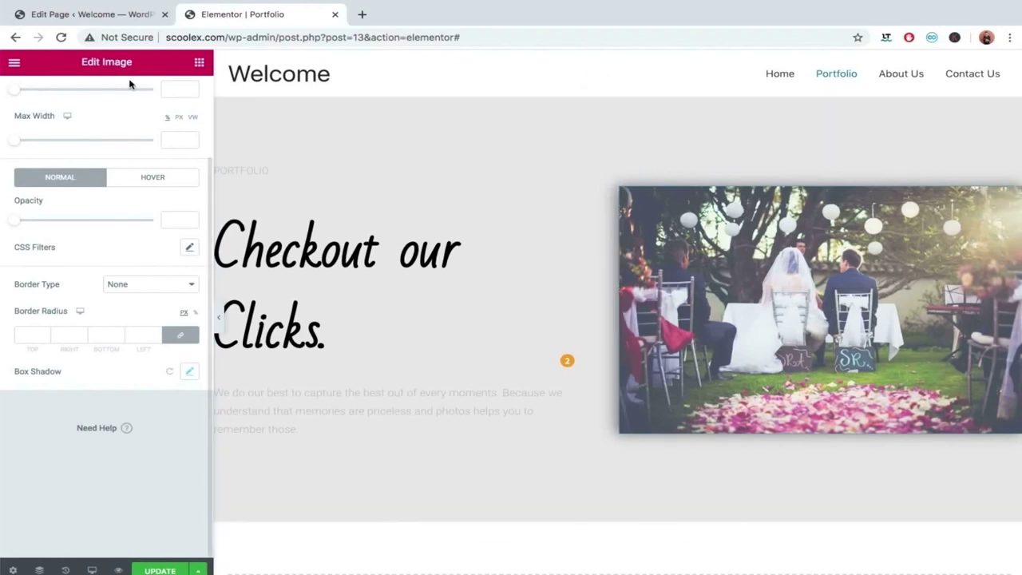
scroll(92, 138, "up", 3)
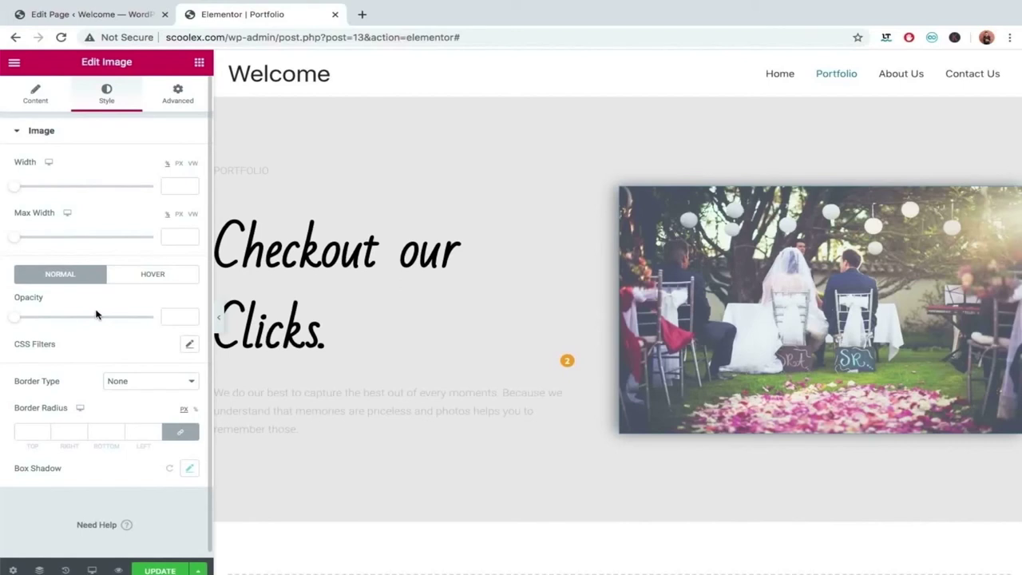
left_click(190, 345)
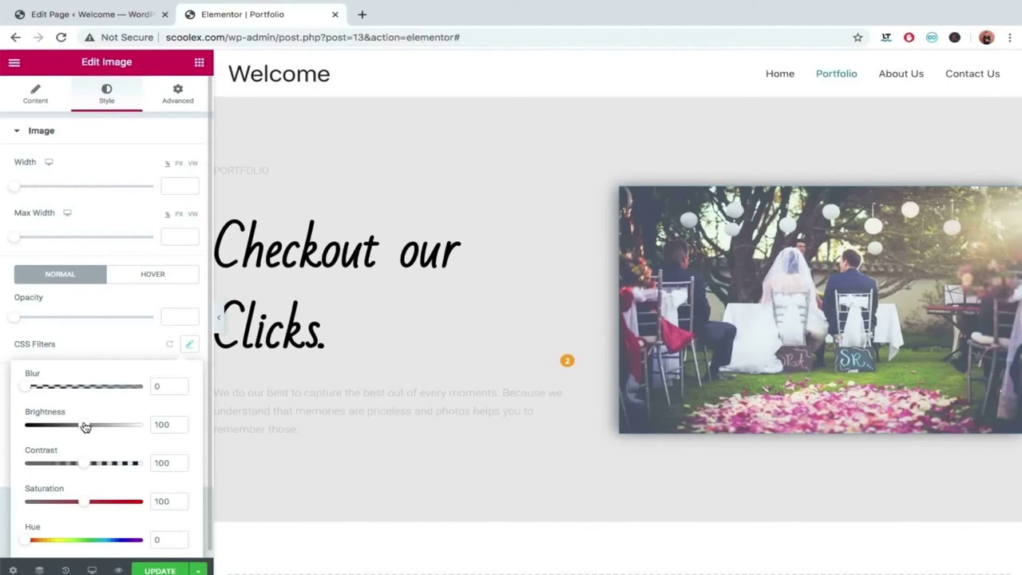
left_click_drag(86, 427, 66, 424)
left_click(130, 338)
Check the hover-state filters, leave them unchanged, and save the page with Update.
left_click(159, 276)
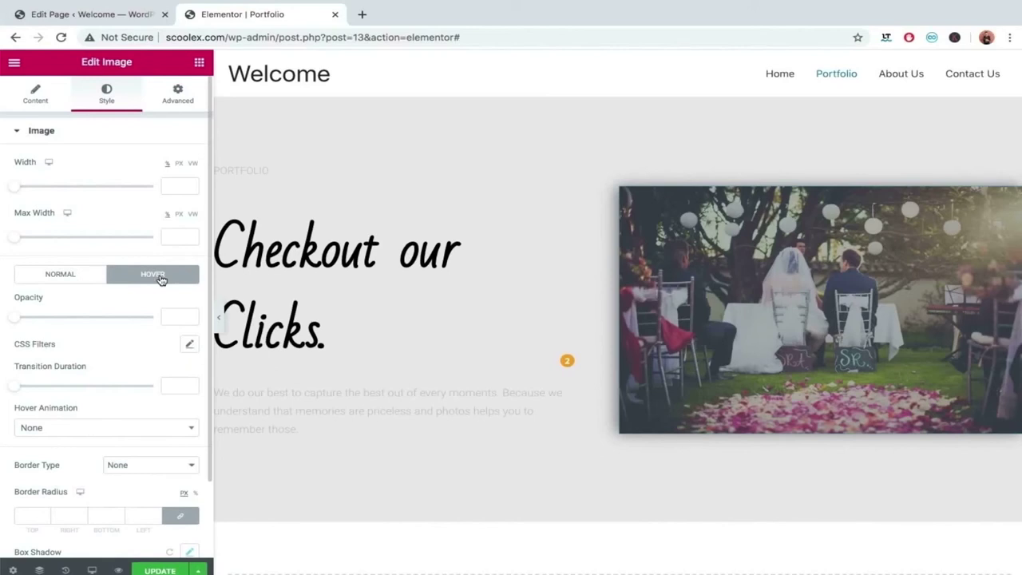
left_click(191, 344)
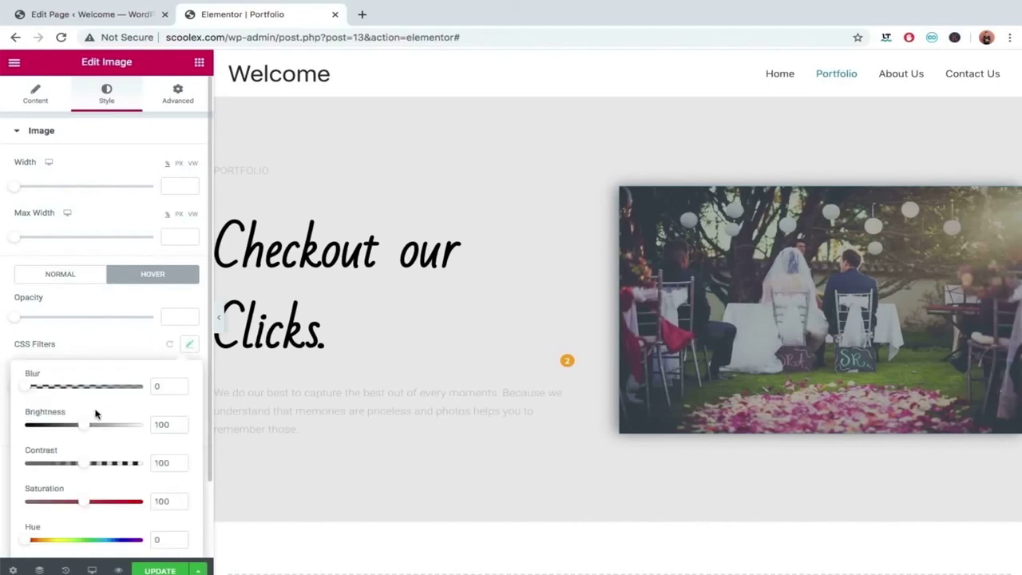
left_click(99, 343)
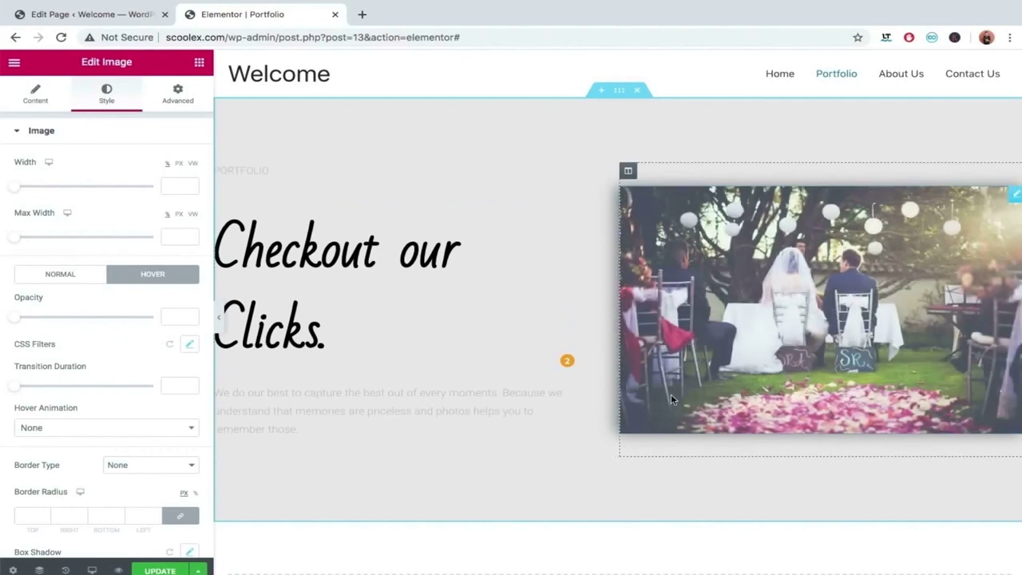
left_click(157, 570)
left_click(184, 111)
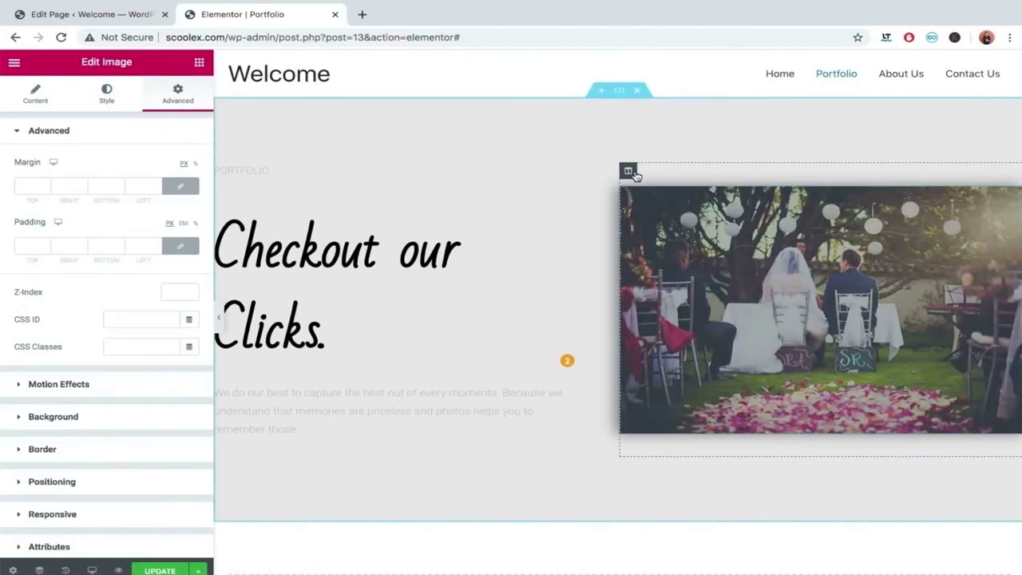
Give the photo's column a Slide In Right entrance animation.
left_click(629, 172)
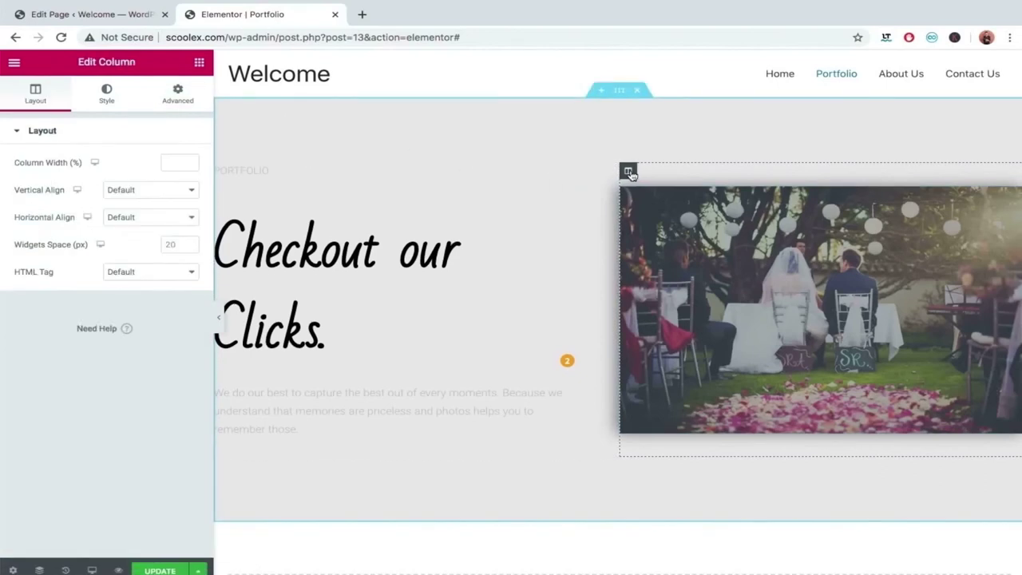
left_click(188, 102)
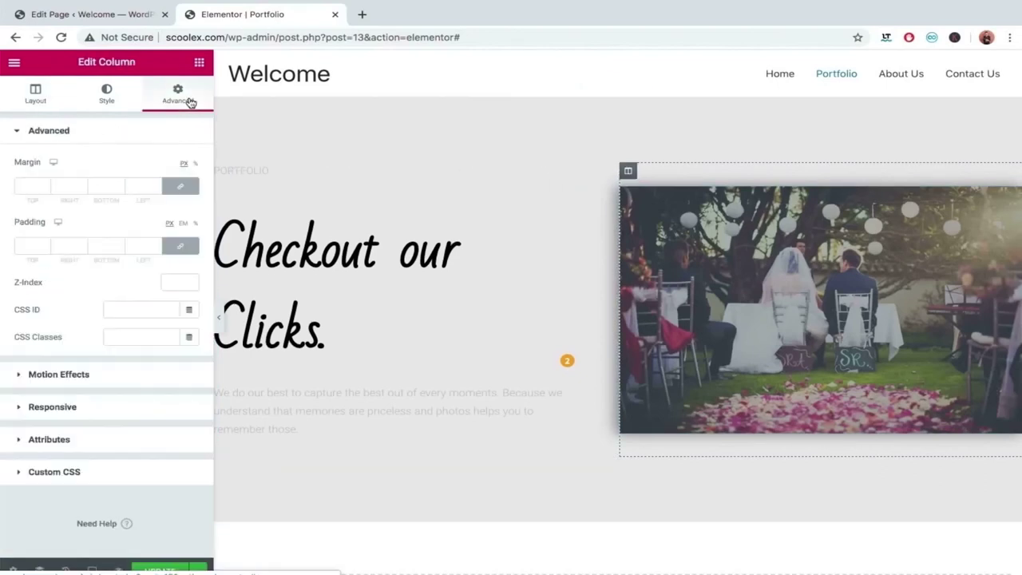
left_click(68, 375)
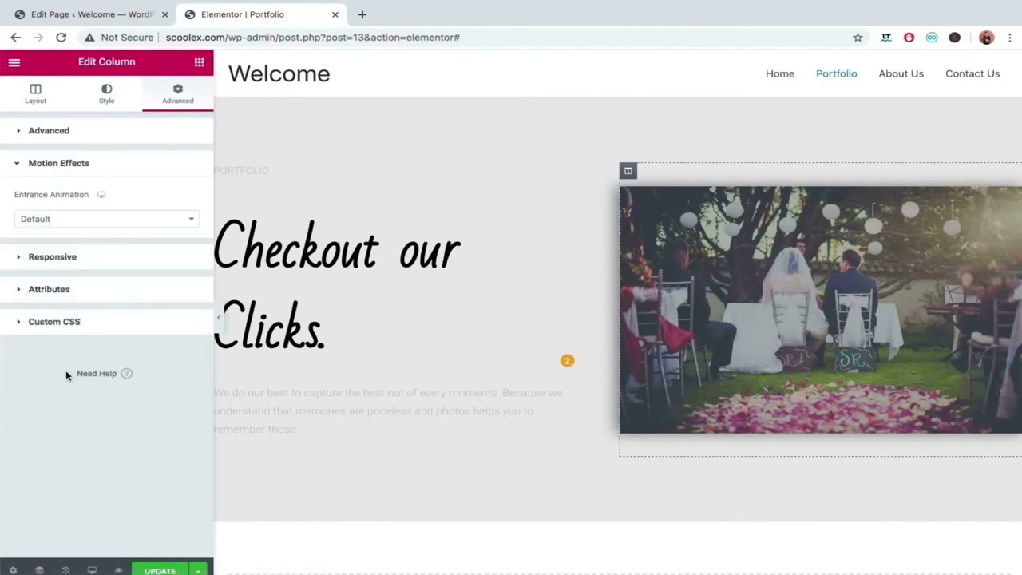
left_click(163, 223)
scroll(122, 336, "down", 5)
scroll(122, 336, "down", 3)
scroll(121, 336, "down", 1)
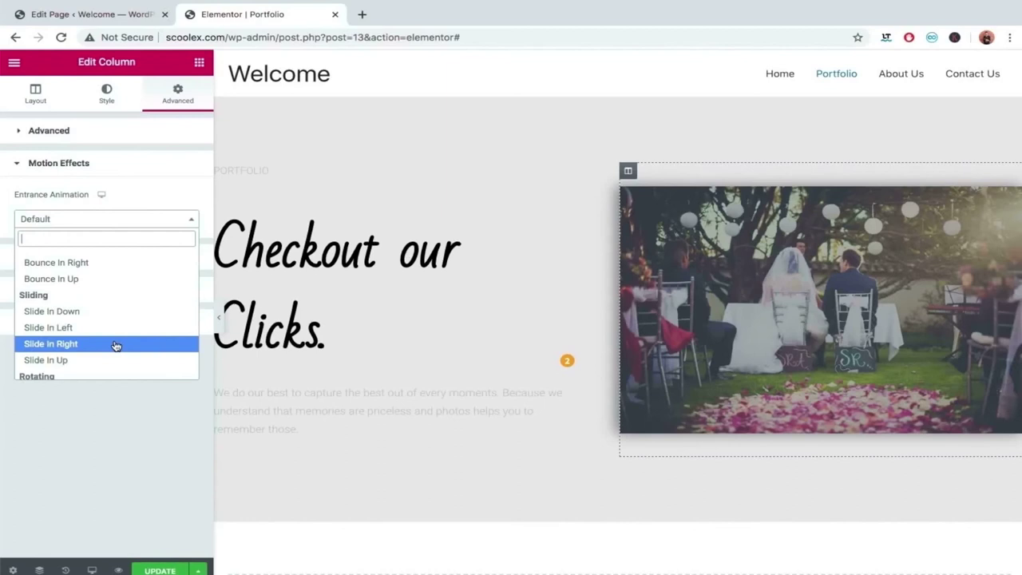
left_click(115, 345)
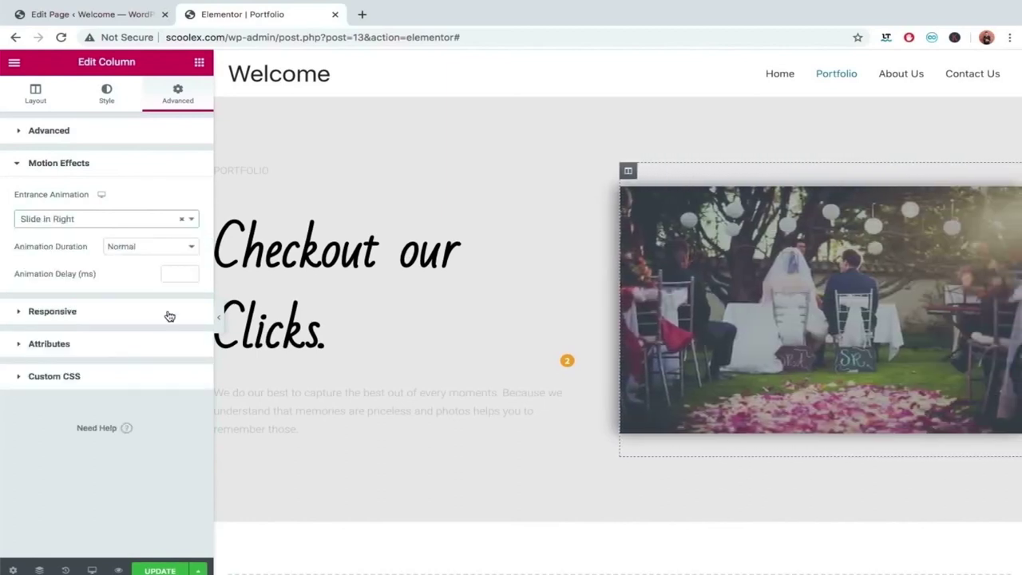
Set the photo column's animation duration to Slow with a 500 ms delay.
left_click(162, 252)
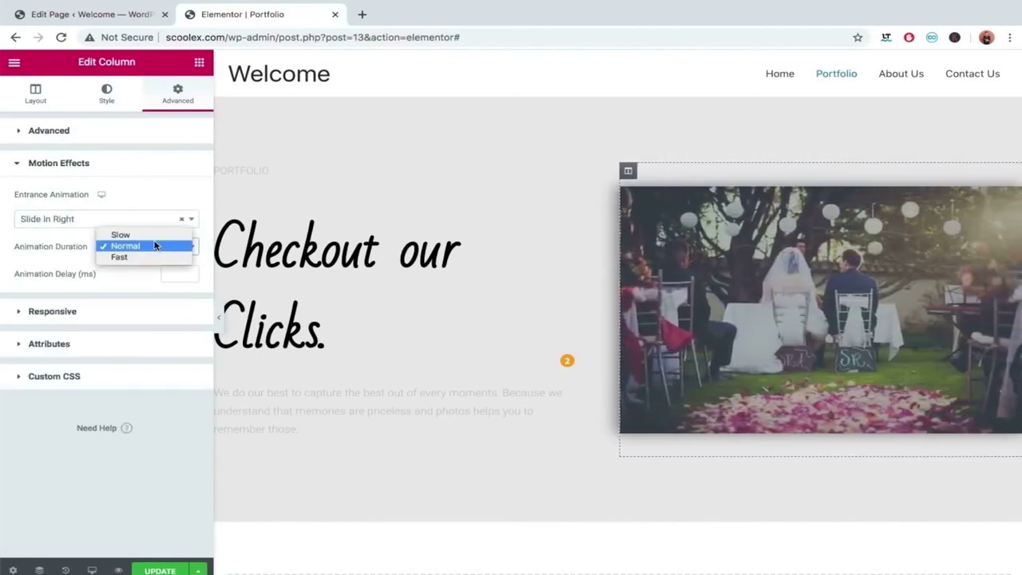
left_click(154, 232)
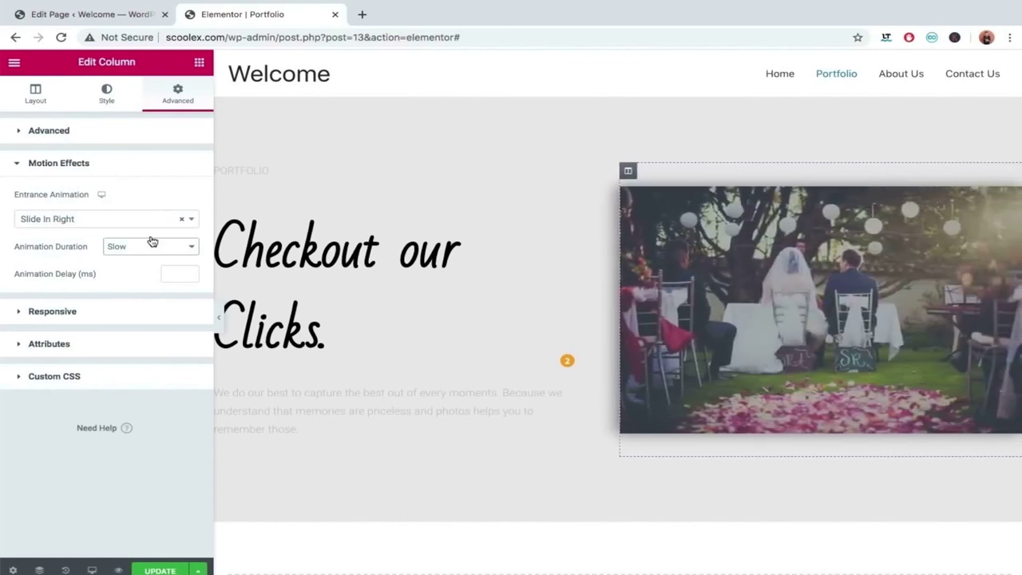
left_click(181, 268)
type("500")
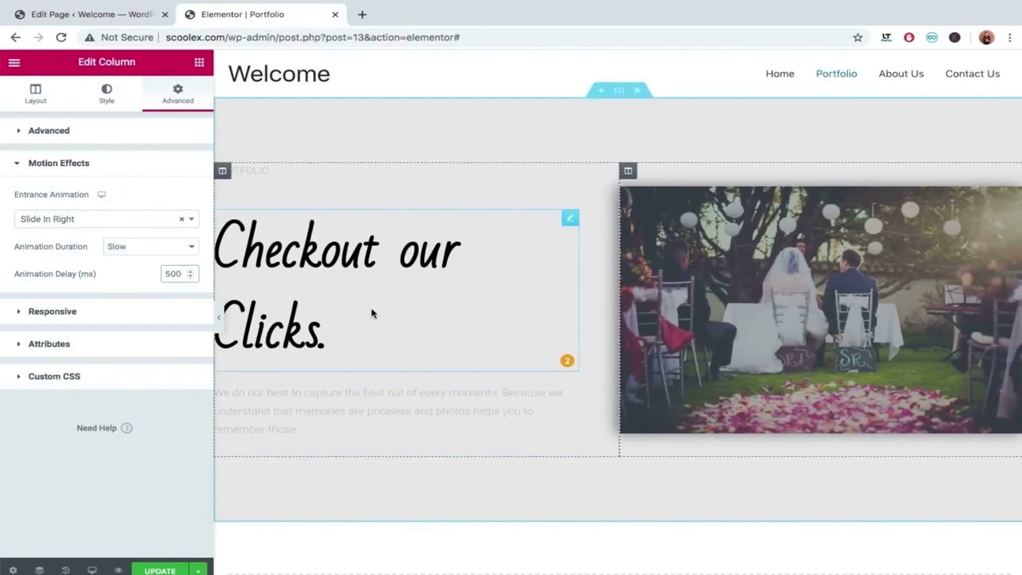
left_click(223, 173)
Give the heading text column a Slide In Left entrance animation.
left_click(175, 94)
left_click(107, 375)
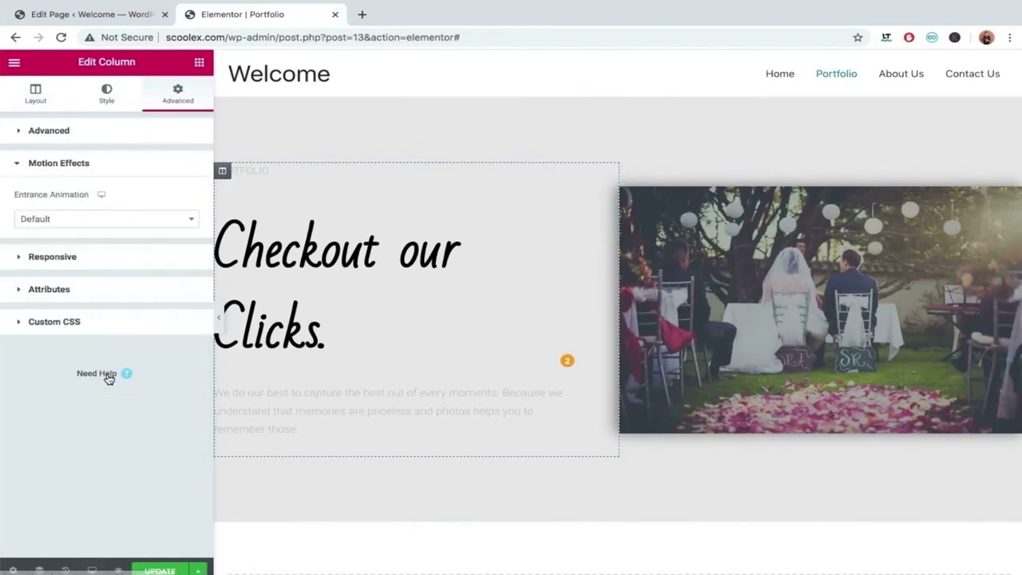
left_click(136, 221)
scroll(118, 317, "down", 8)
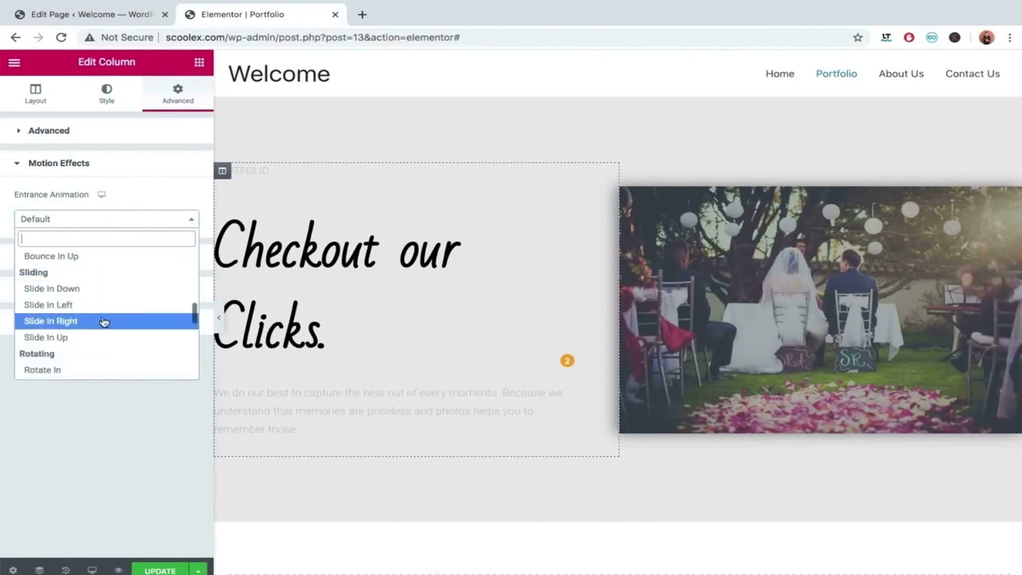
left_click(102, 306)
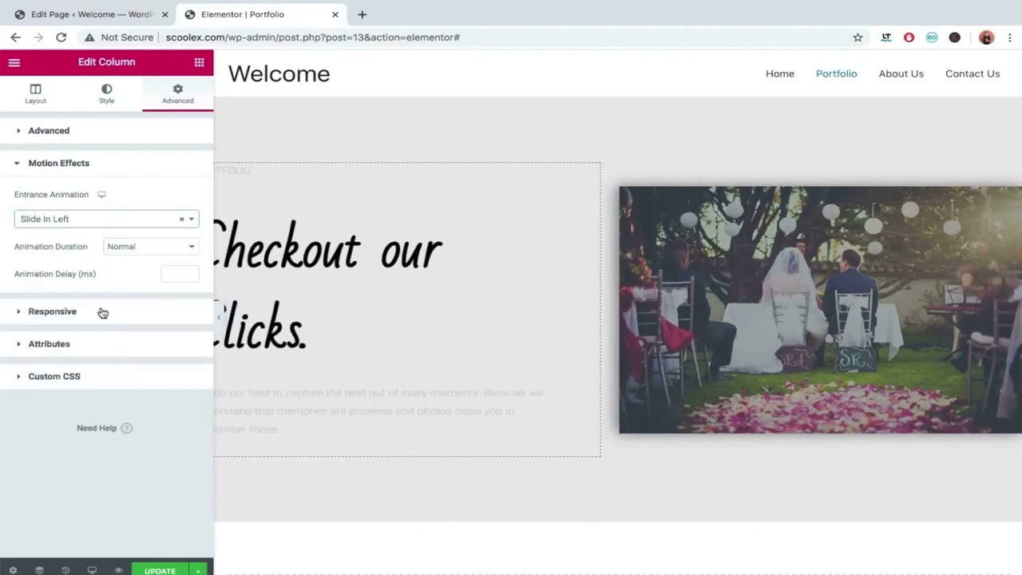
Set the text column's animation to Slow with a 500 ms delay, preview, and save.
left_click(162, 249)
left_click(153, 237)
left_click(173, 274)
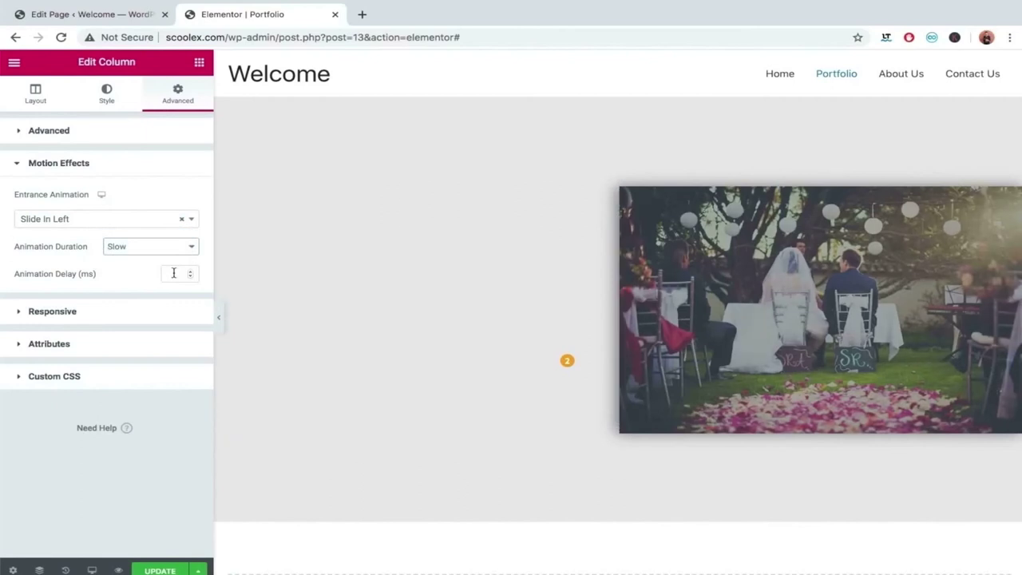
type("500")
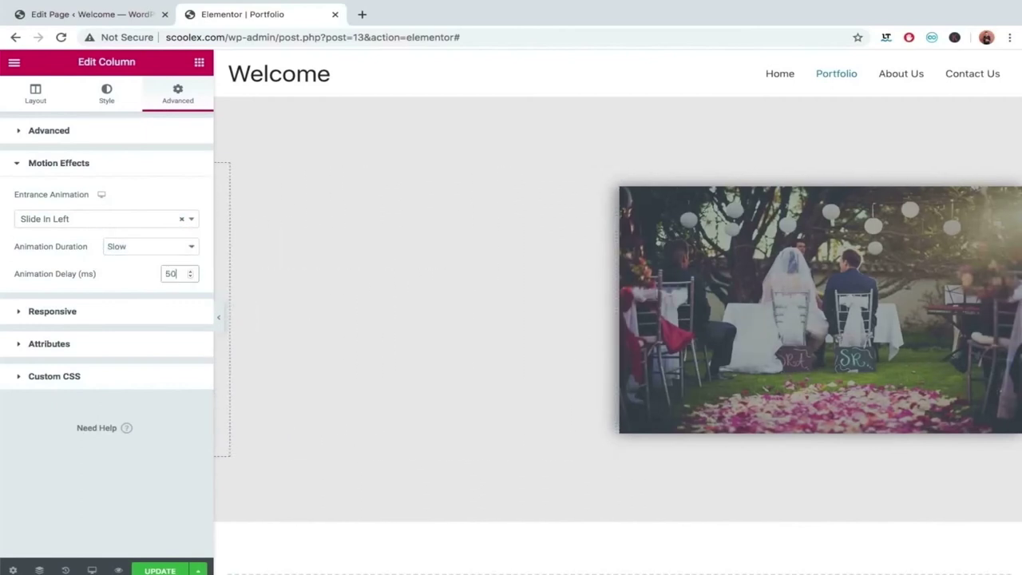
left_click(220, 315)
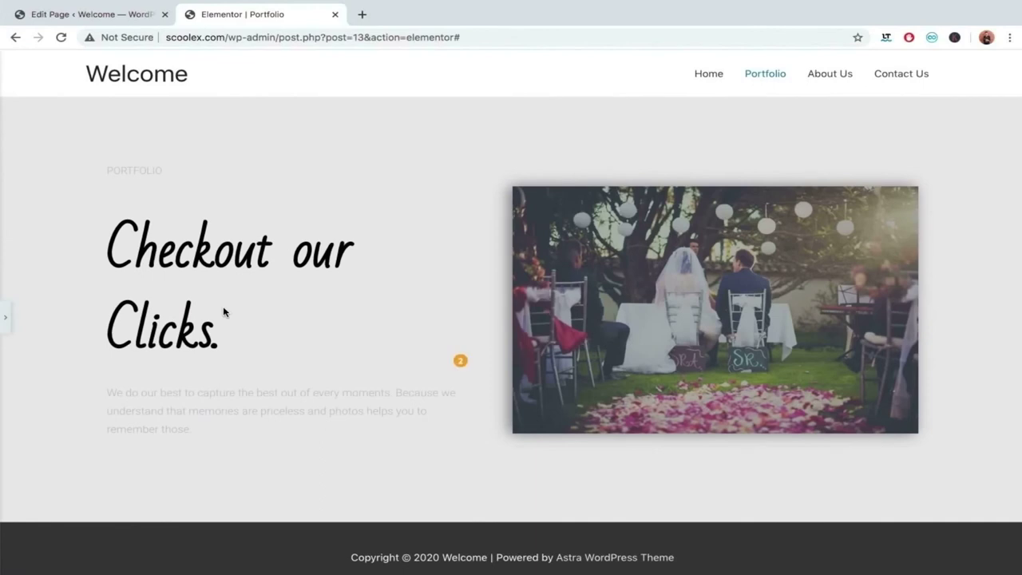
left_click(5, 319)
left_click(164, 569)
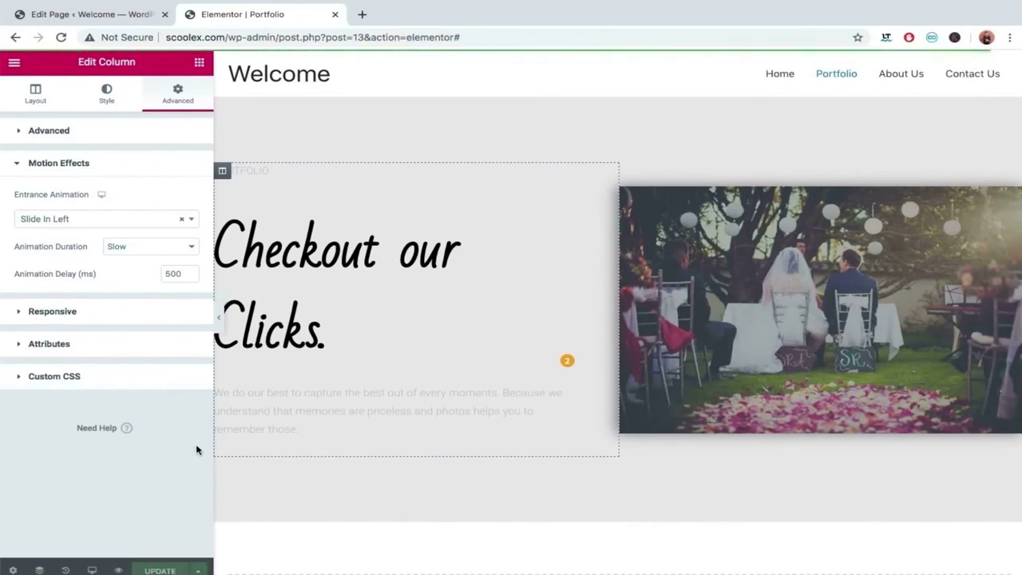
Reload the editor and scroll down to the empty drop area below the photo row.
left_click(217, 317)
key("ctrl+r")
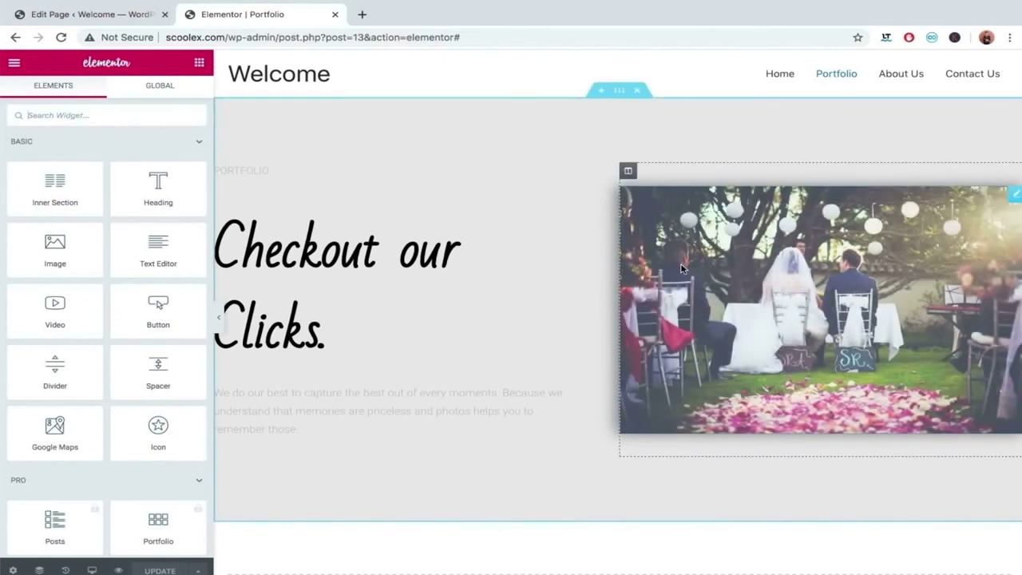
scroll(515, 275, "down", 3)
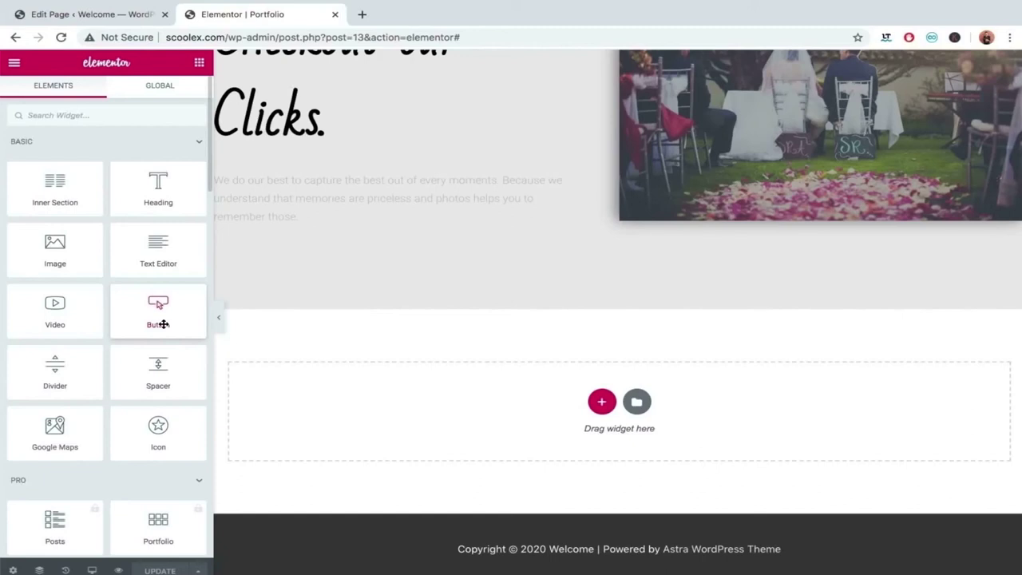
scroll(162, 324, "down", 8)
scroll(163, 327, "down", 5)
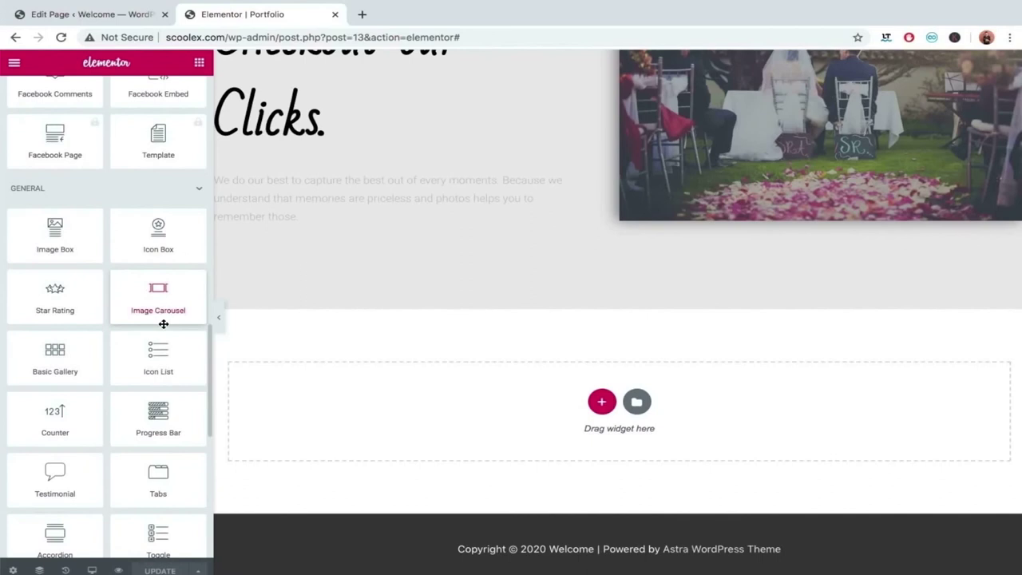
scroll(155, 315, "down", 1)
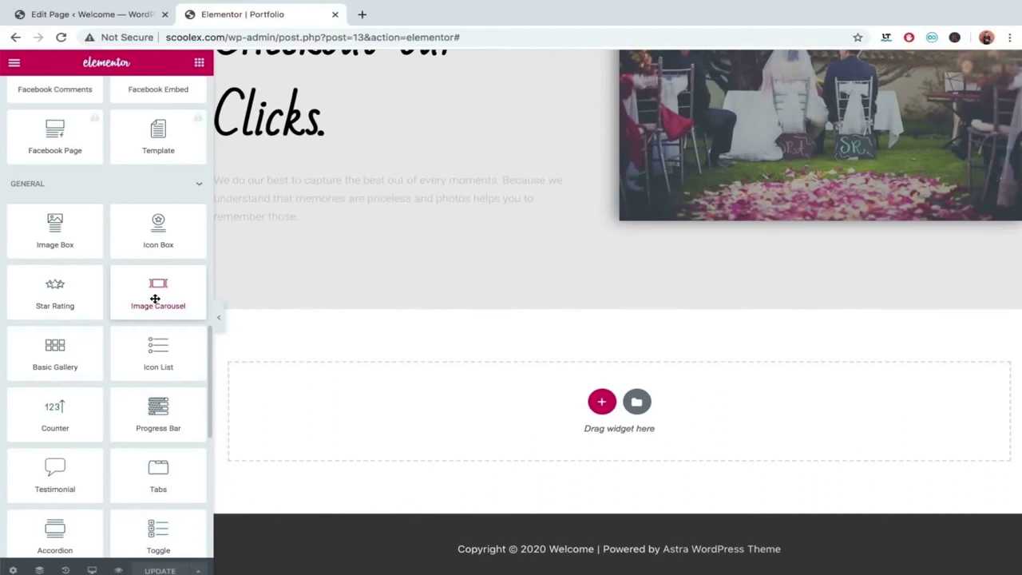
scroll(155, 298, "down", 5)
scroll(155, 299, "down", 3)
scroll(155, 297, "up", 6)
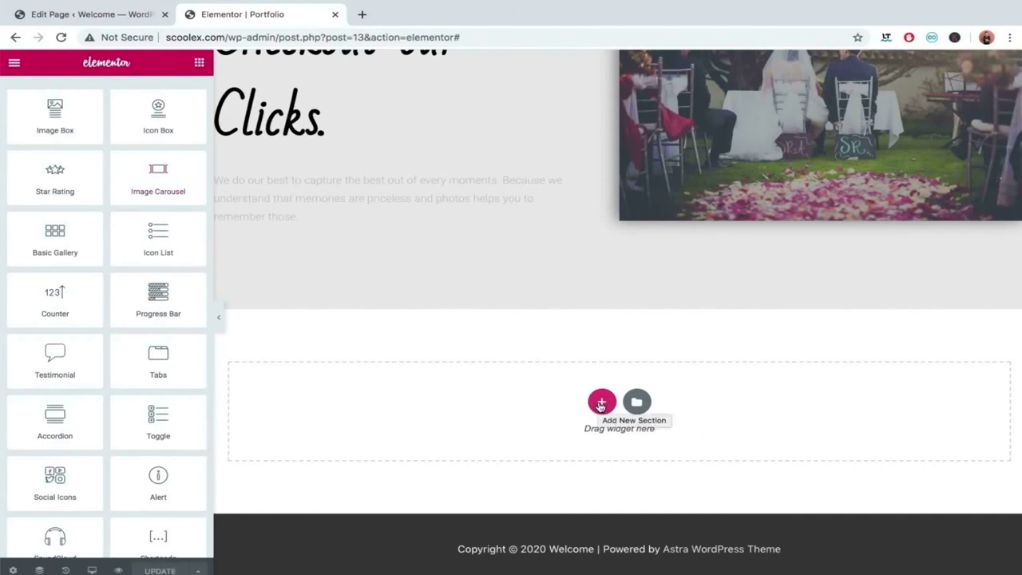
Add a single-column section below the photo row and drop an Image Carousel into it.
left_click(601, 403)
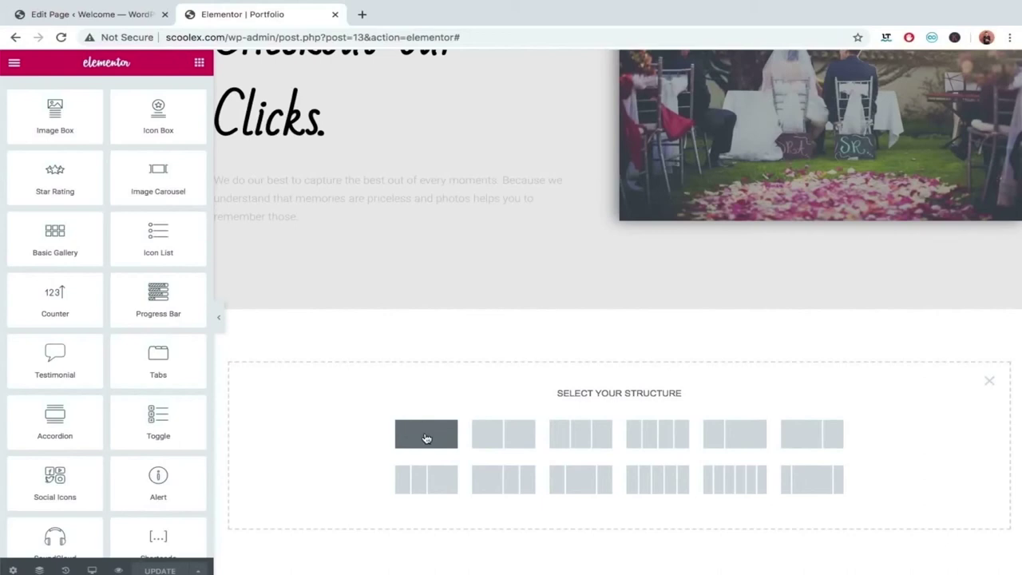
left_click(426, 438)
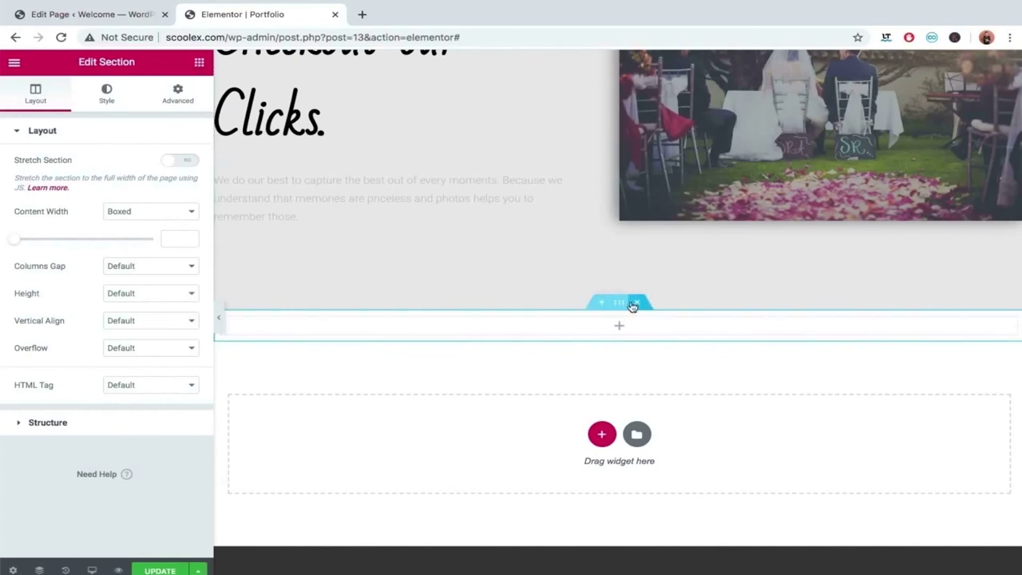
left_click(197, 63)
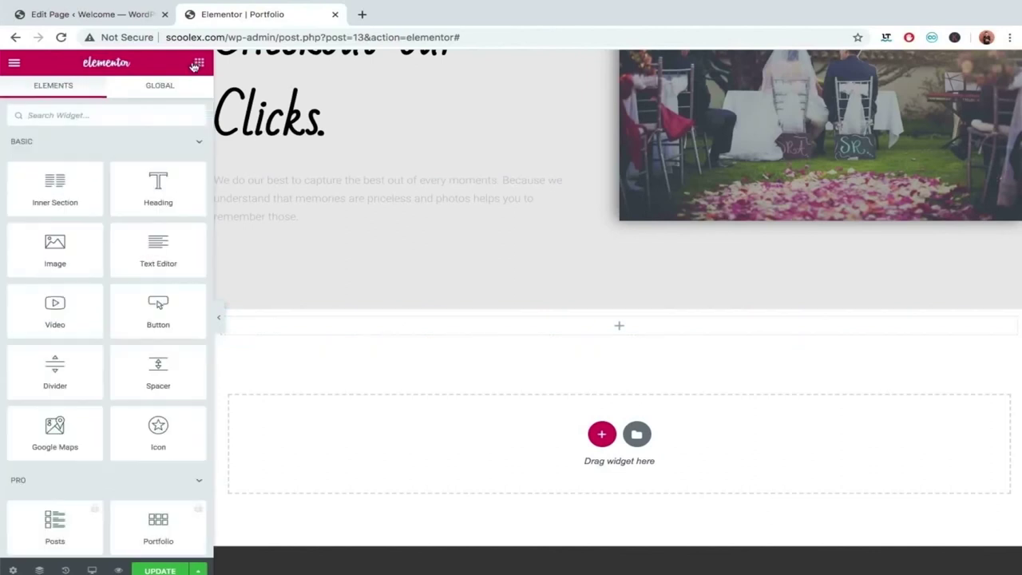
scroll(126, 474, "down", 10)
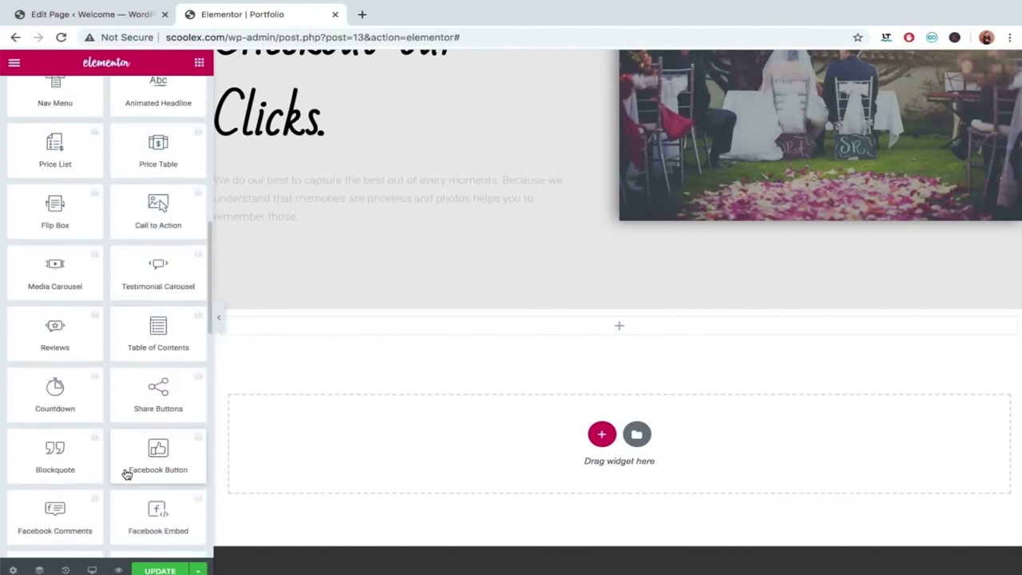
scroll(126, 474, "down", 1)
left_click_drag(146, 456, 447, 327)
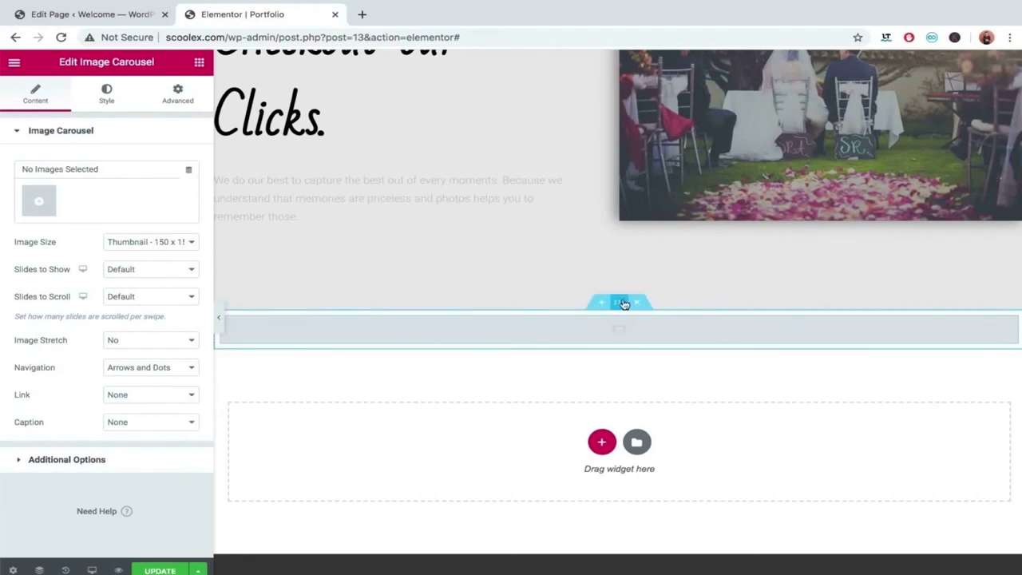
Set the carousel section's Content Width to Full Width, then return to the carousel.
left_click(621, 302)
left_click(149, 213)
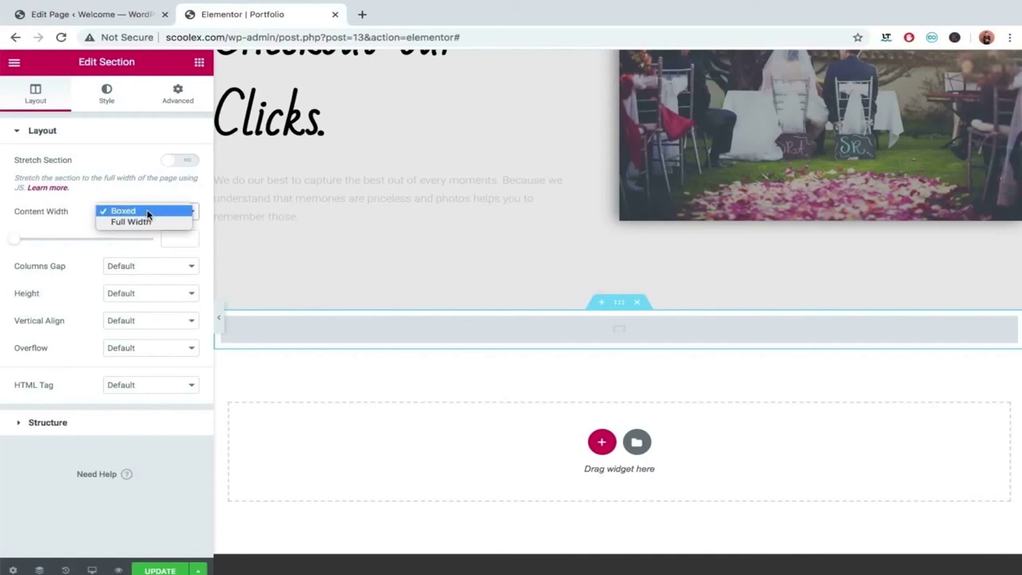
key("Escape")
left_click(148, 223)
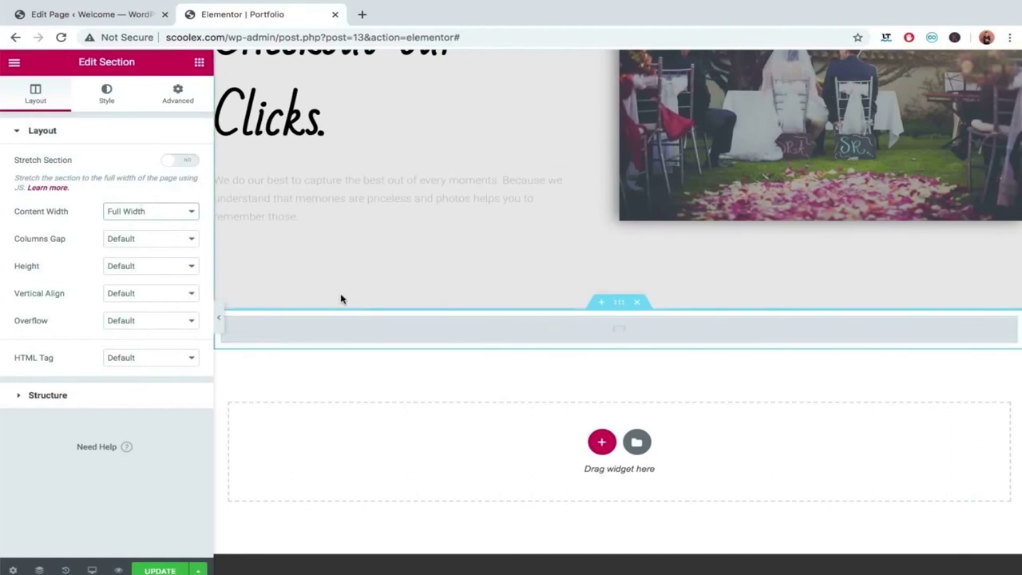
left_click(1005, 326)
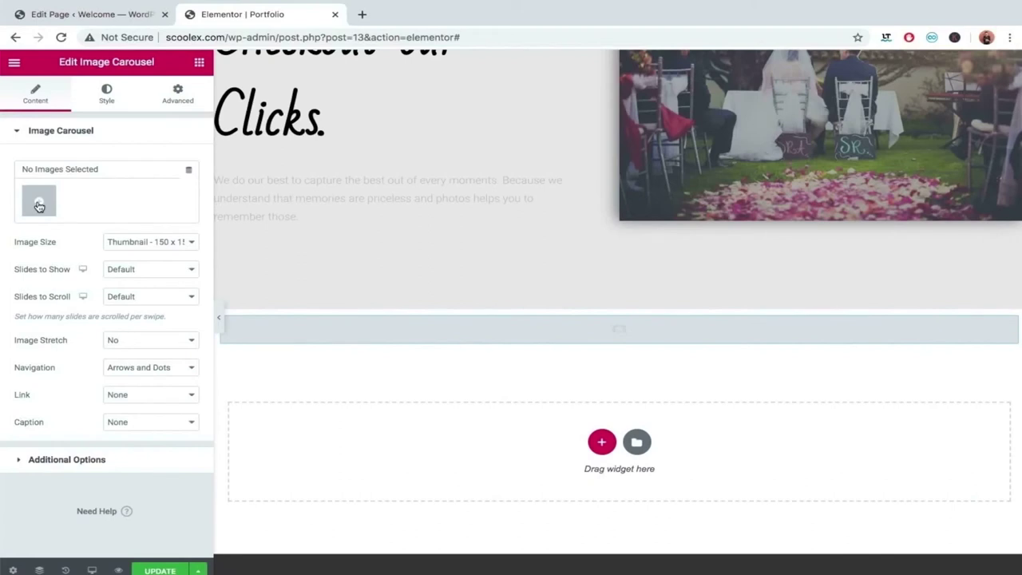
Select the walking-couple, park-bench, rings, bouquet and garden-bench wedding photos, deselecting the bride photo.
left_click(39, 206)
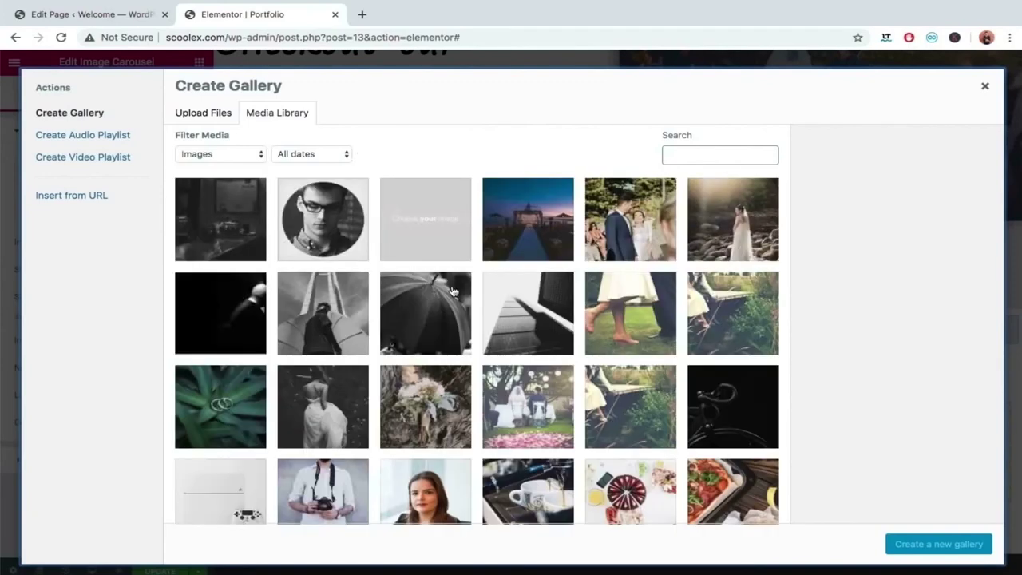
scroll(453, 291, "down", 1)
left_click(647, 254)
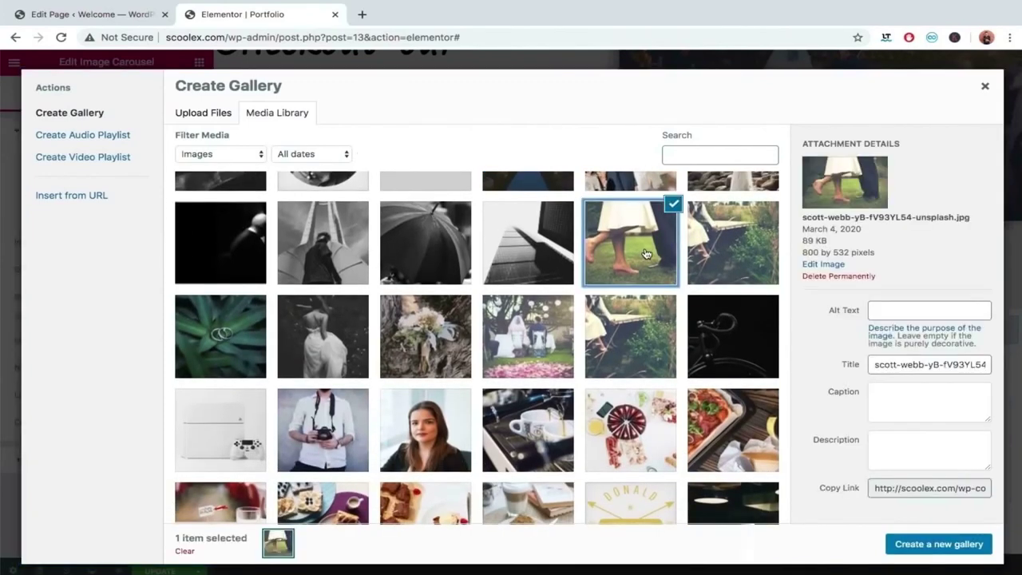
left_click(706, 251)
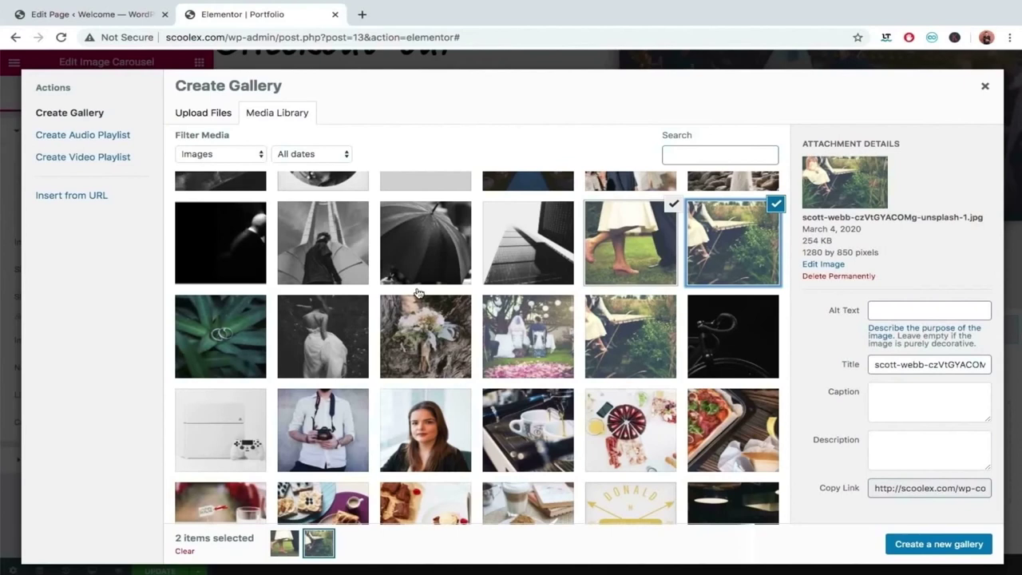
left_click(264, 346)
left_click(302, 347)
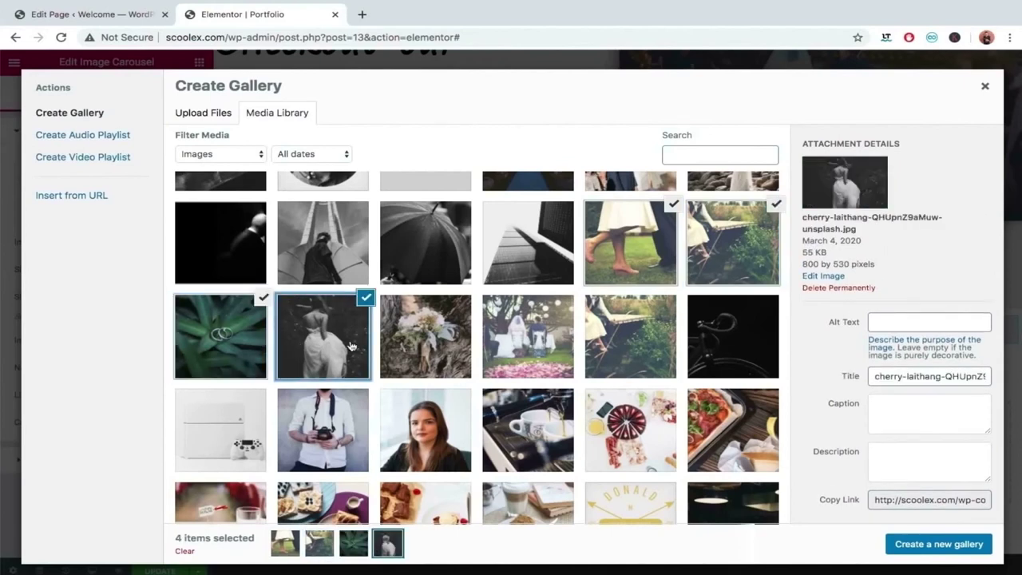
left_click(408, 343)
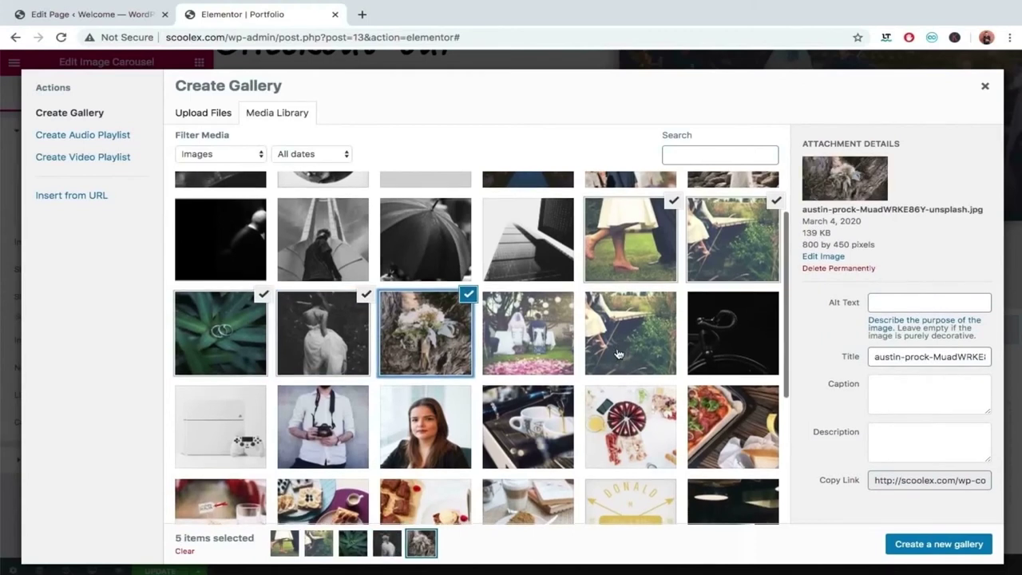
scroll(616, 353, "down", 1)
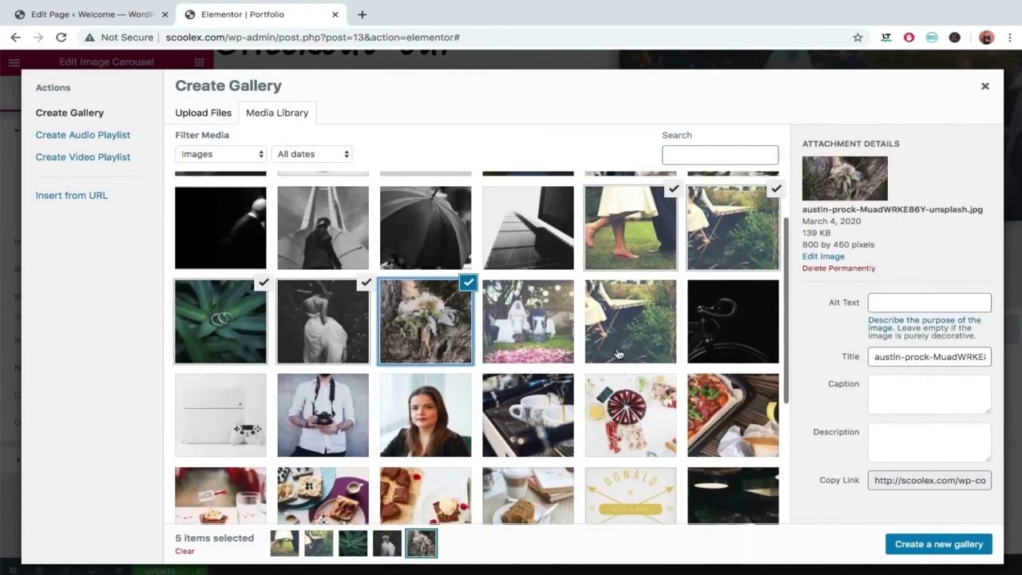
left_click(343, 292)
left_click(370, 284)
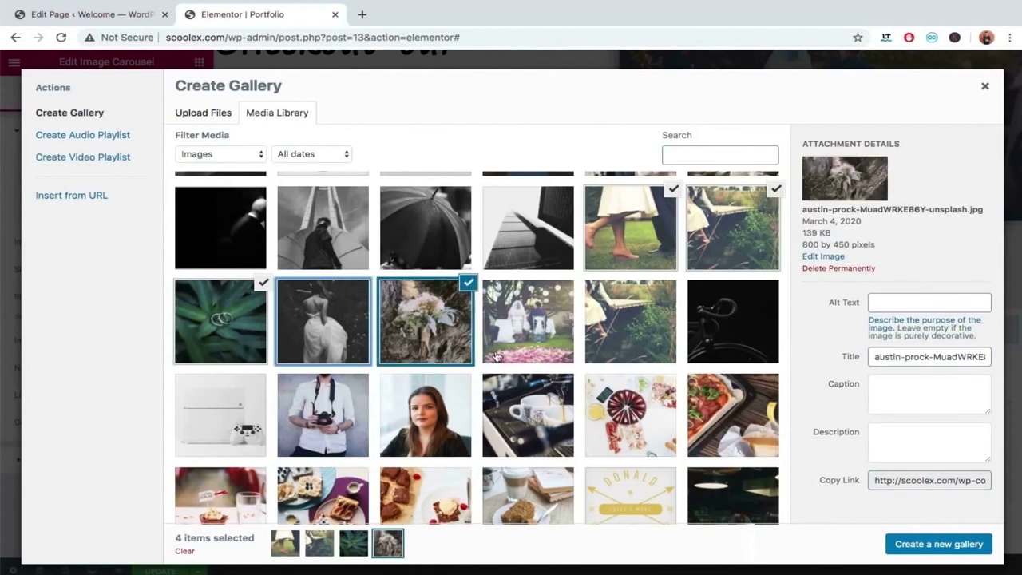
left_click(630, 338)
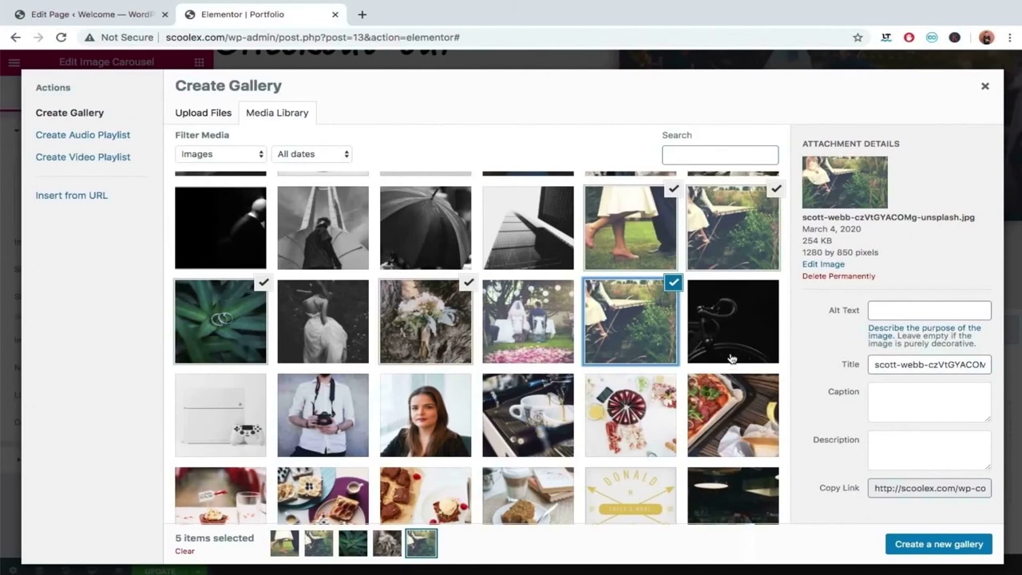
Retitle the garden-bench, bouquet and rings photos 'Image 5', 'Image 4' and 'Image 3'.
left_click(911, 365)
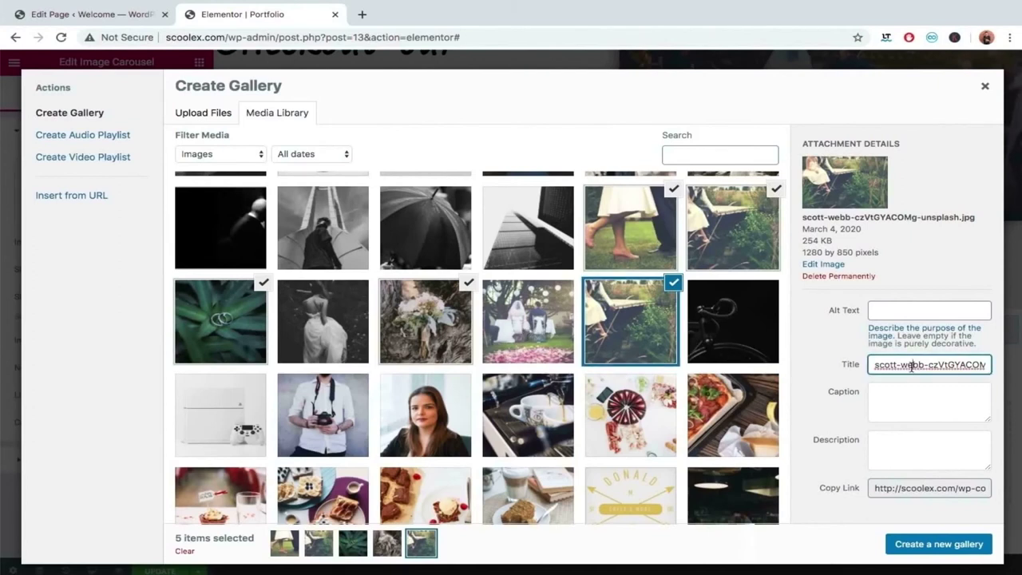
triple_click(910, 365)
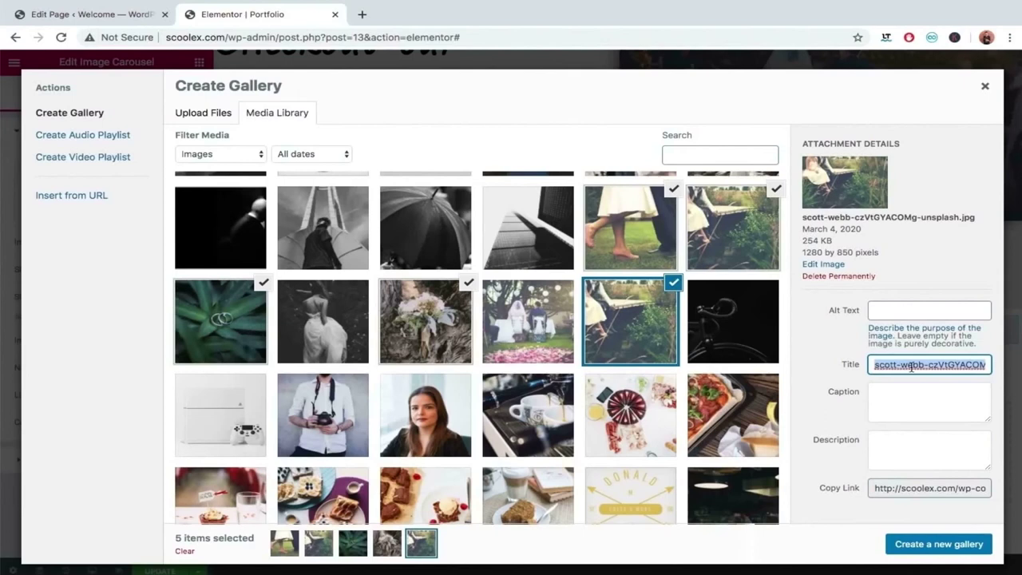
type("I")
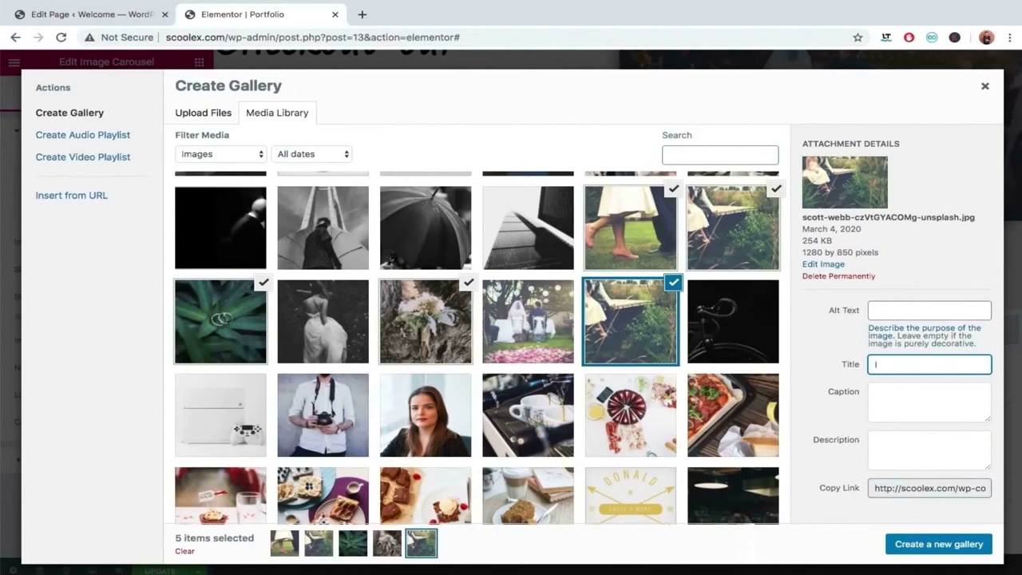
type("mage 5")
left_click(445, 317)
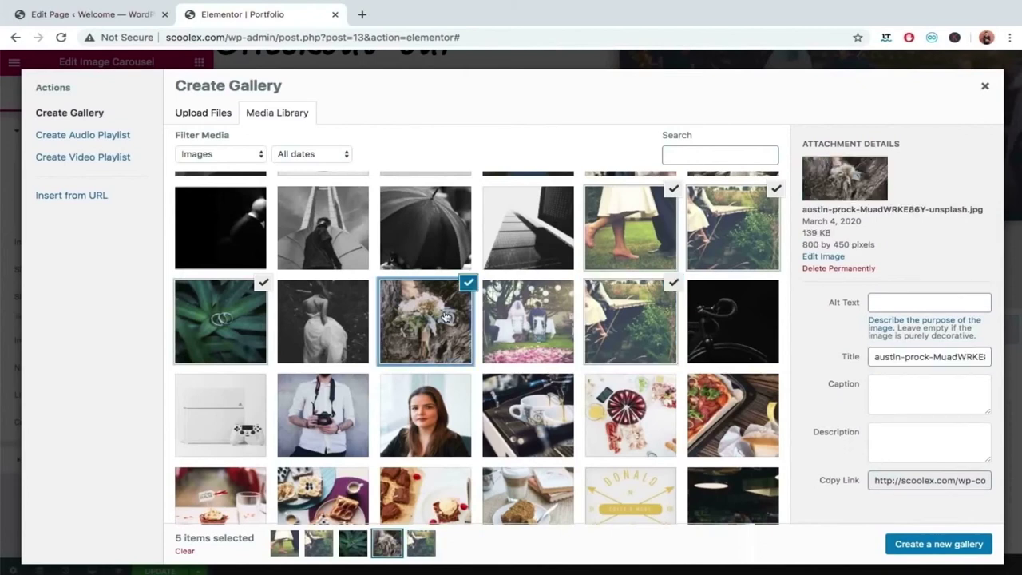
left_click(950, 359)
triple_click(950, 359)
type("Image ")
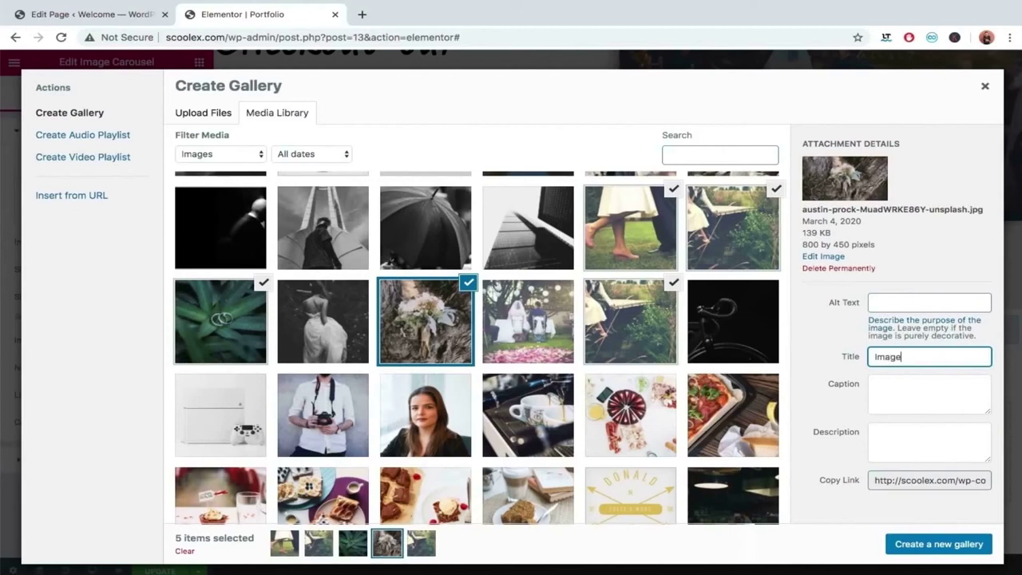
type("4")
left_click(241, 316)
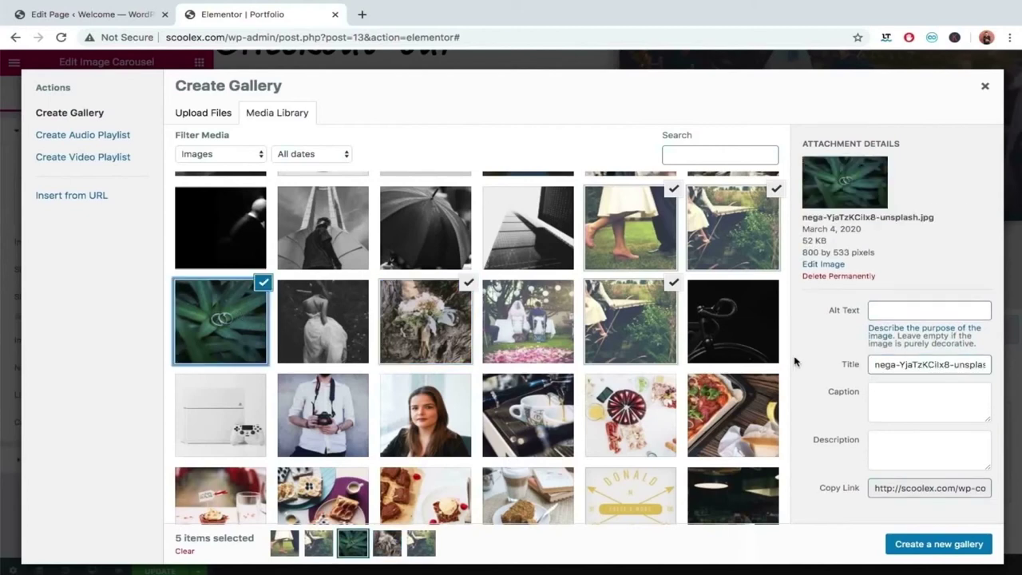
left_click(919, 367)
key("ctrl+a")
key("BackSpace")
type("Image 3")
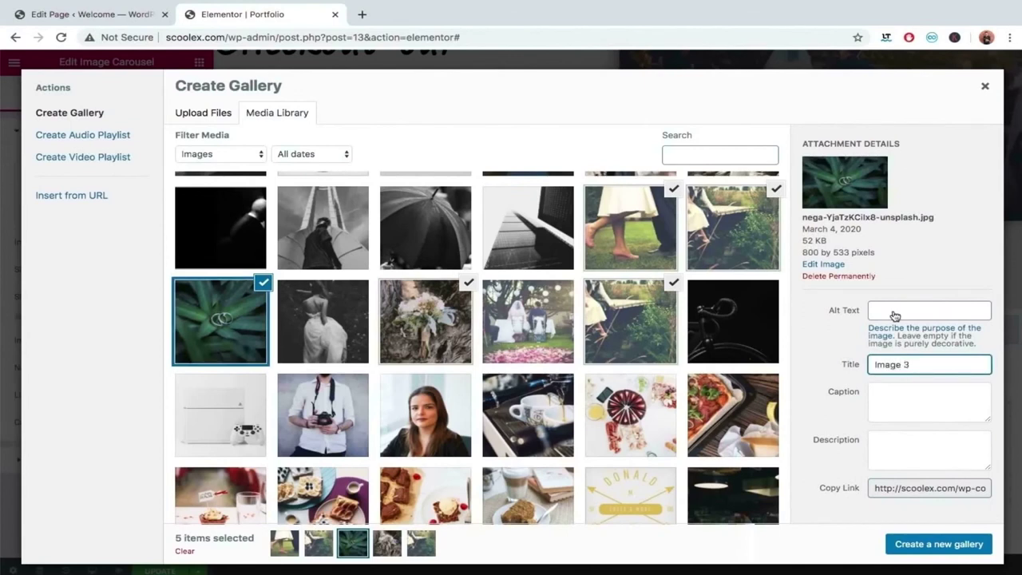
Clear the bench and walking-couple photo titles and start renaming each 'Imag'.
left_click(762, 240)
left_click(903, 368)
key("ctrl+a")
key("BackSpace")
type("Imag")
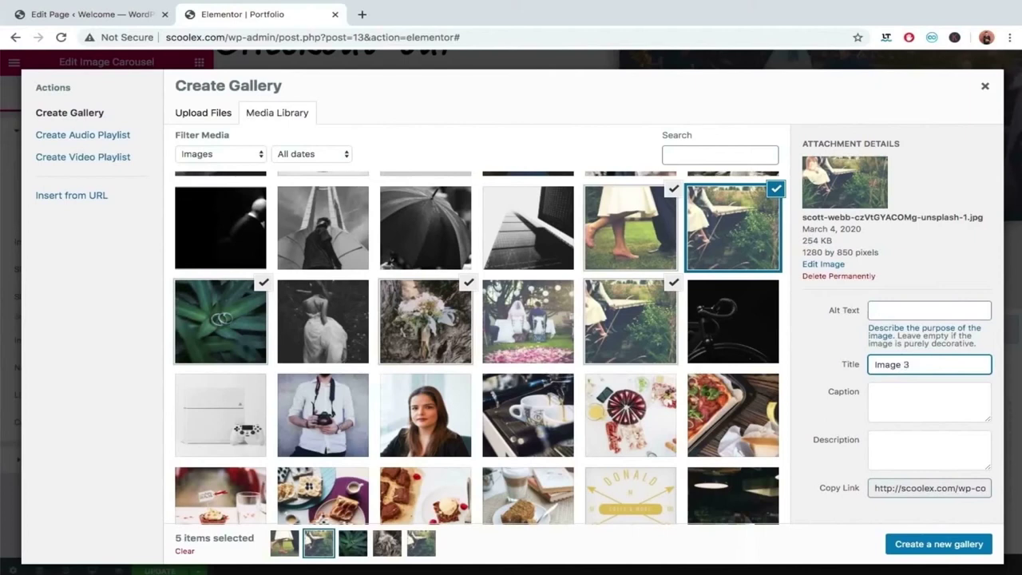
left_click(646, 229)
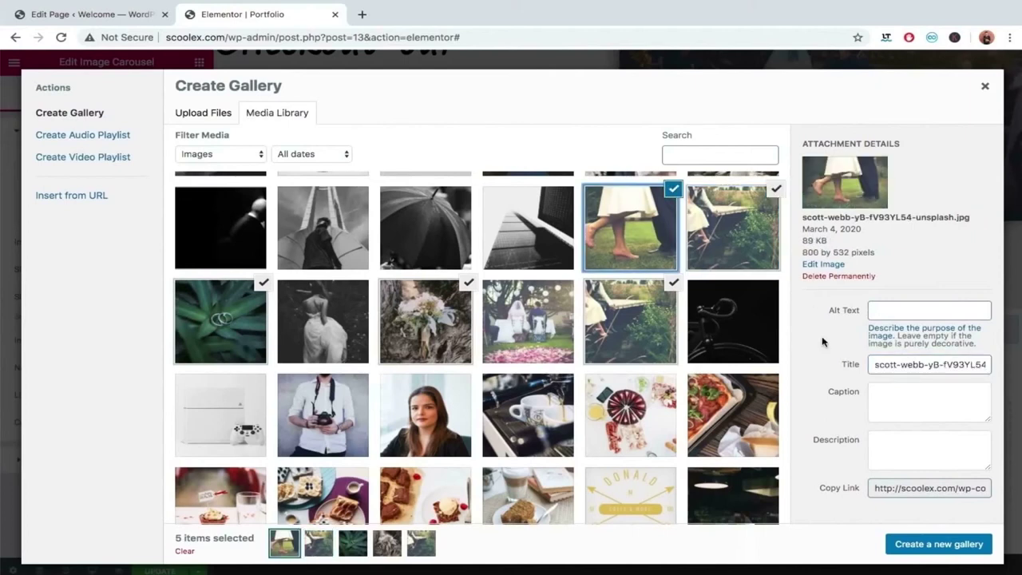
left_click(877, 364)
key("ctrl+a")
key("BackSpace")
type("Im")
key("BackSpace")
key("BackSpace")
type("Imag")
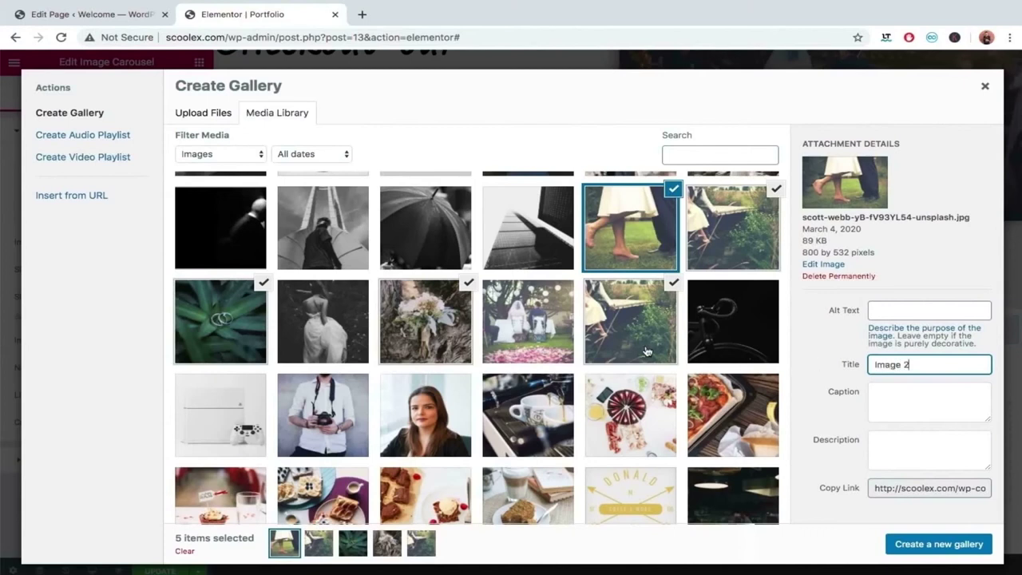
Add the black-and-white bride photo, title it 'Image 1', and create the gallery.
scroll(643, 352, "up", 1)
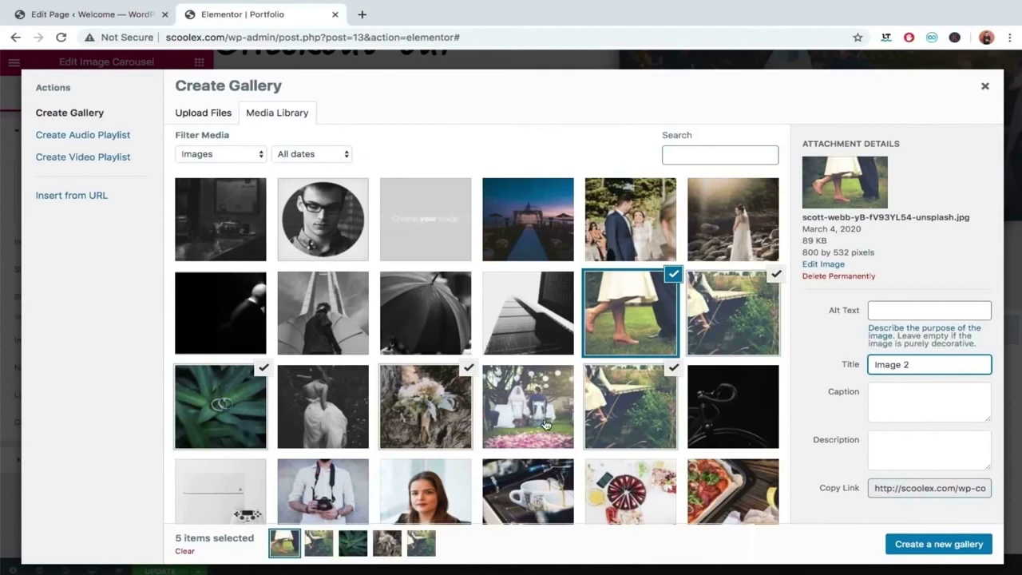
left_click(326, 389)
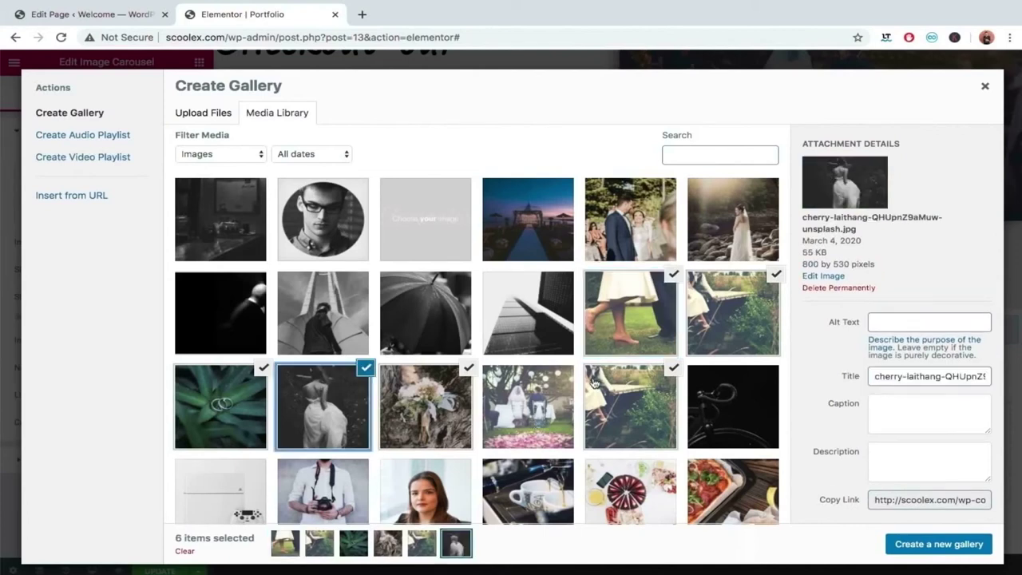
left_click(884, 376)
key("ctrl+a")
type("Image 1")
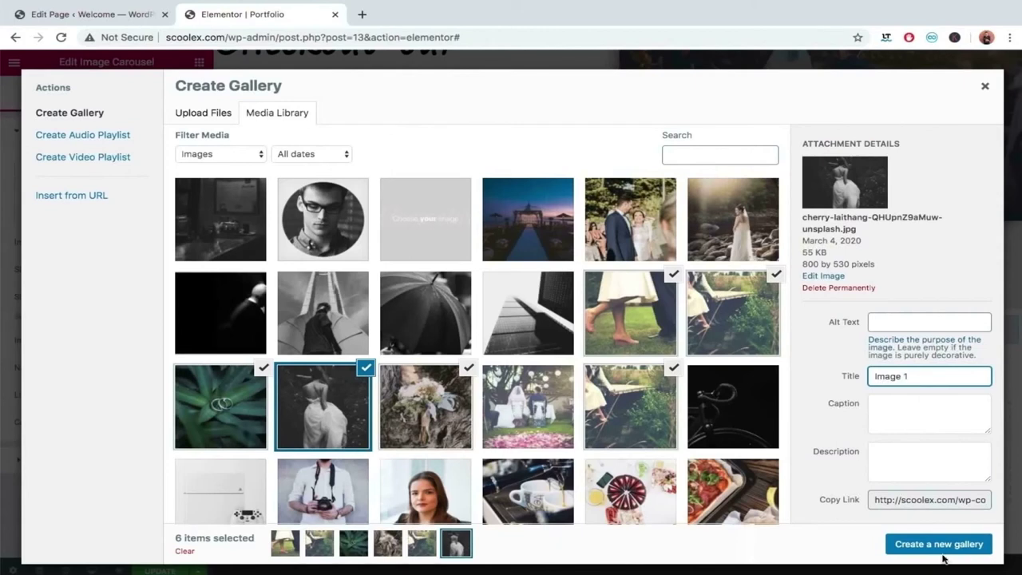
left_click(940, 547)
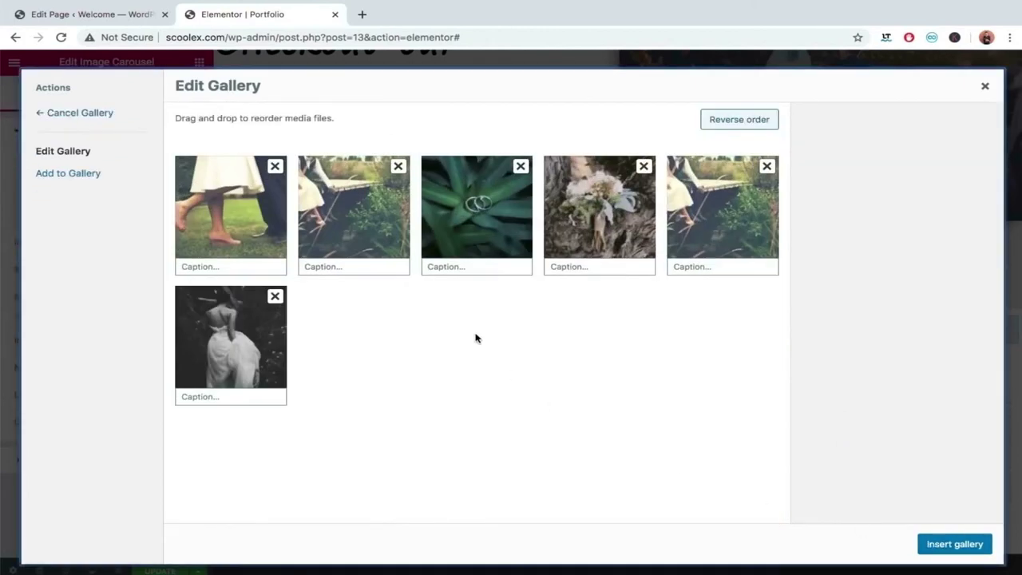
Caption the first photo 'Image 1' and reuse it to caption the second 'Image 2'.
left_click(264, 266)
type("Ima")
type("h")
type("ge ")
type("1")
key("ctrl+a")
key("ctrl+c")
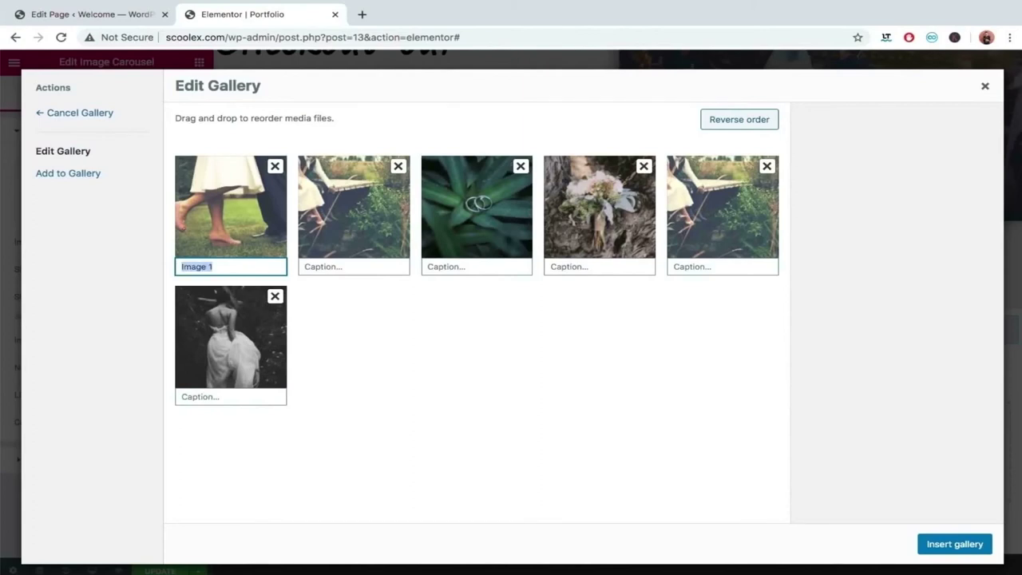
left_click(359, 266)
key("ctrl+v")
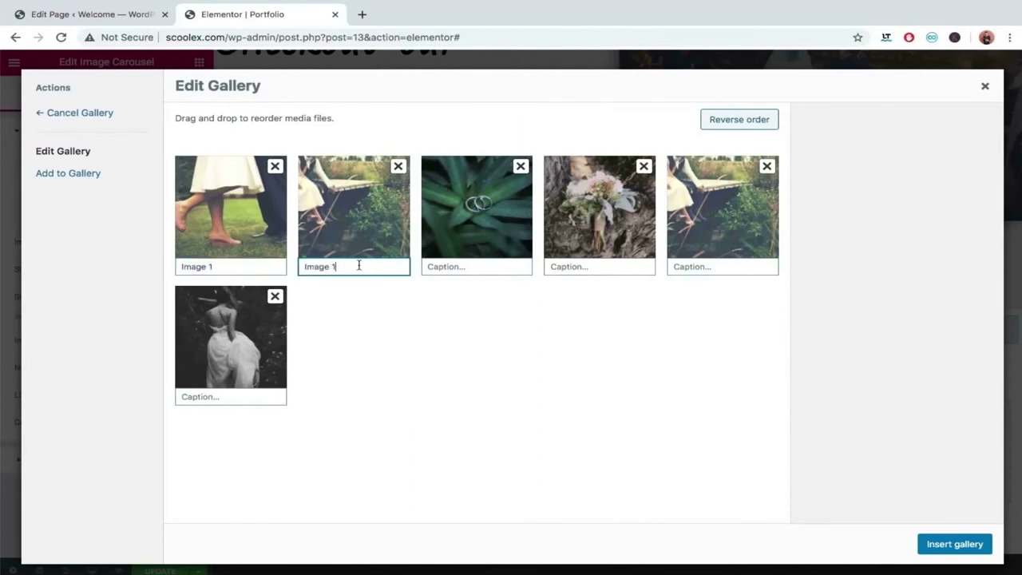
key("BackSpace")
type("2")
key("Tab")
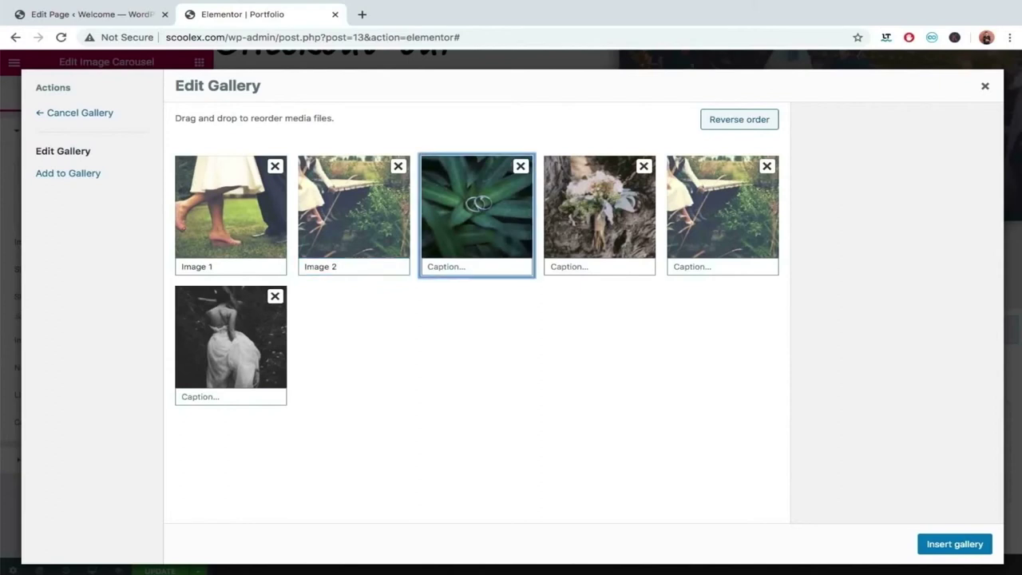
Caption the third and fourth photos 'Image 3' and 'Image 4'.
left_click(501, 266)
key("ctrl+v")
key("BackSpace")
type("3")
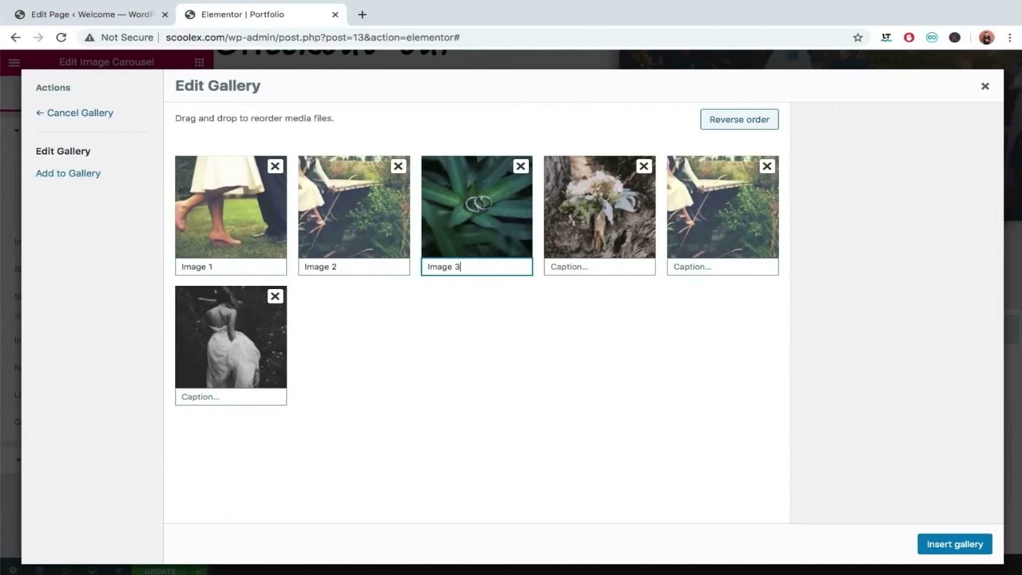
key("Tab")
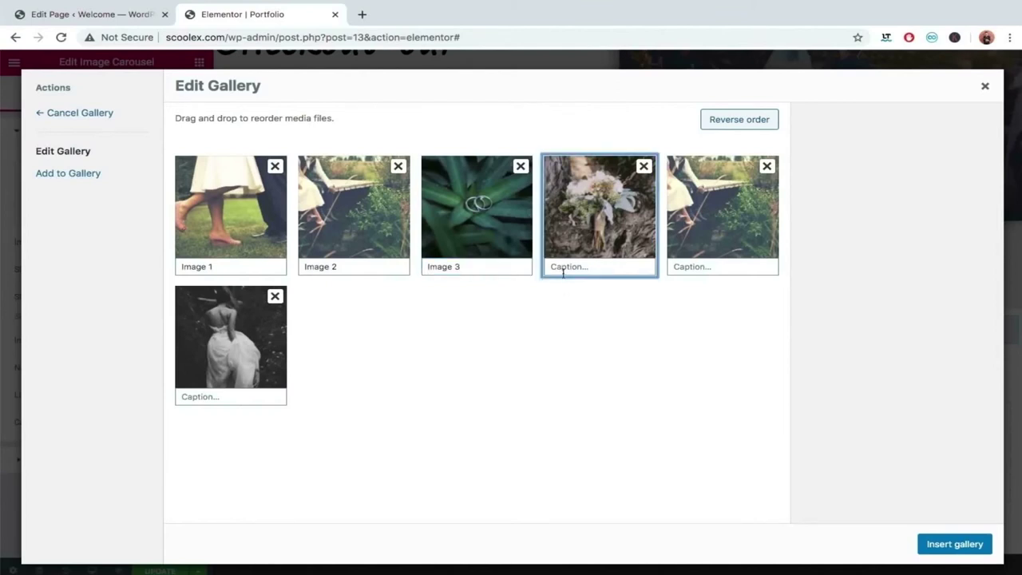
left_click(563, 269)
key("ctrl+v")
key("BackSpace")
type("4")
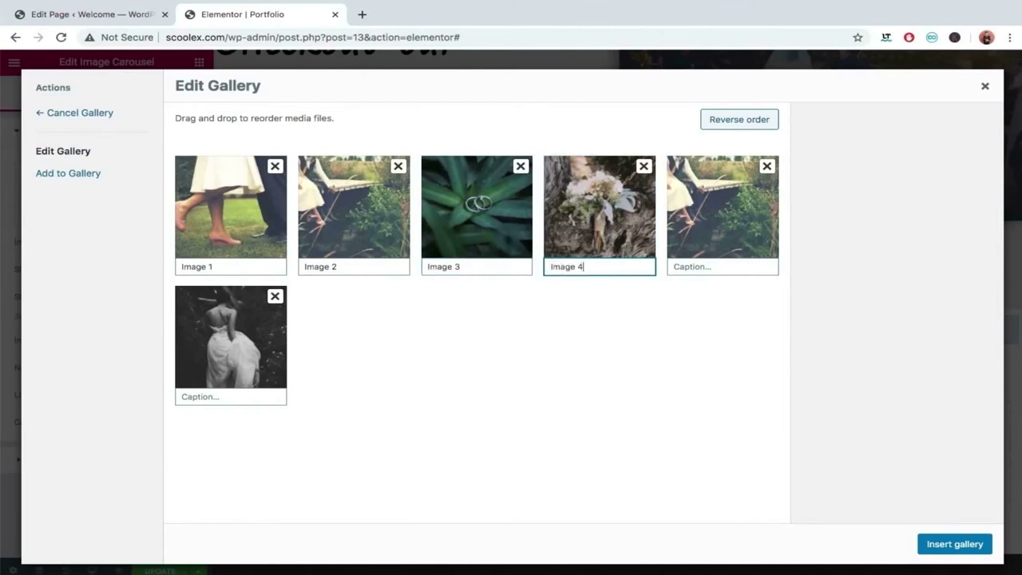
Caption the fifth and sixth photos 'Image 5' and 'Image 6', then insert the gallery.
left_click(736, 268)
key("ctrl+v")
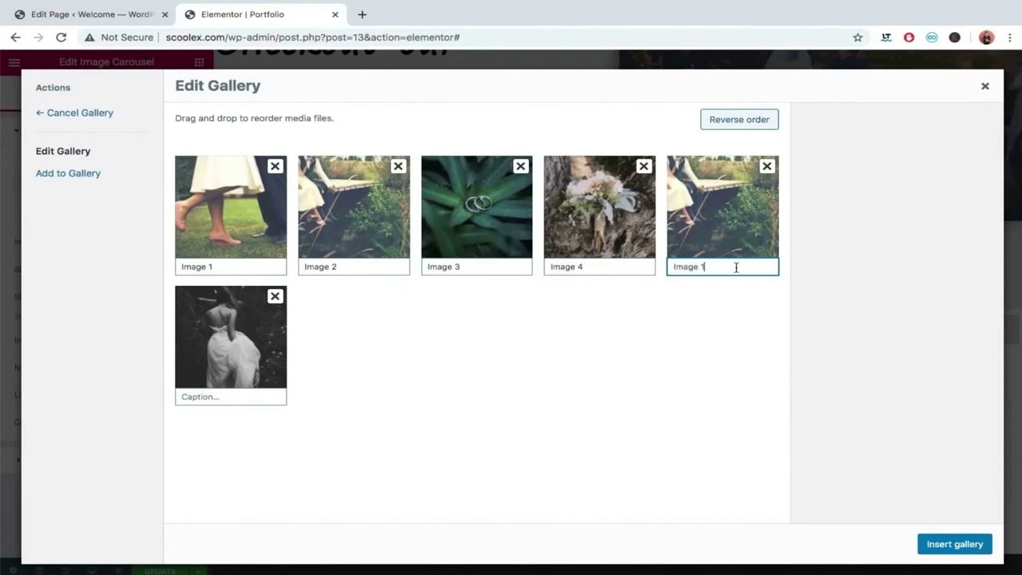
key("BackSpace")
type("5")
left_click(221, 397)
key("ctrl+v")
type("6")
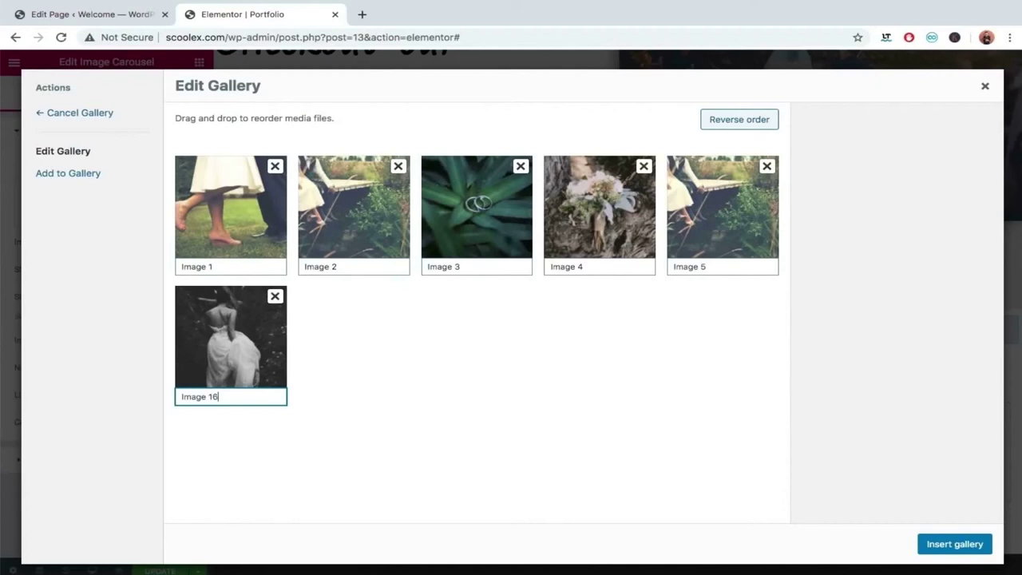
key("Left")
key("BackSpace")
left_click(941, 544)
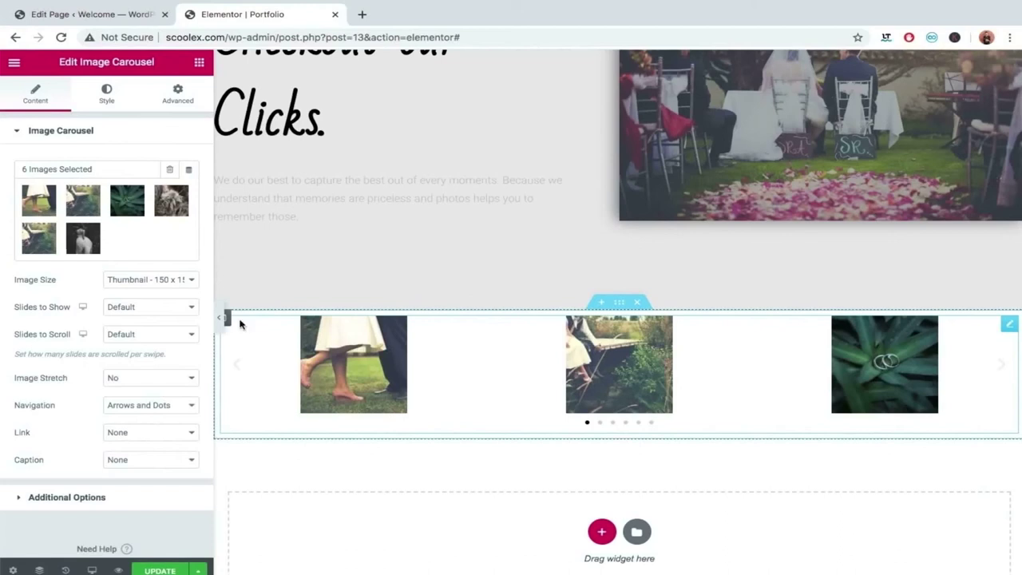
Show four slides at a time and try the medium 300 x 300 image size.
left_click(131, 308)
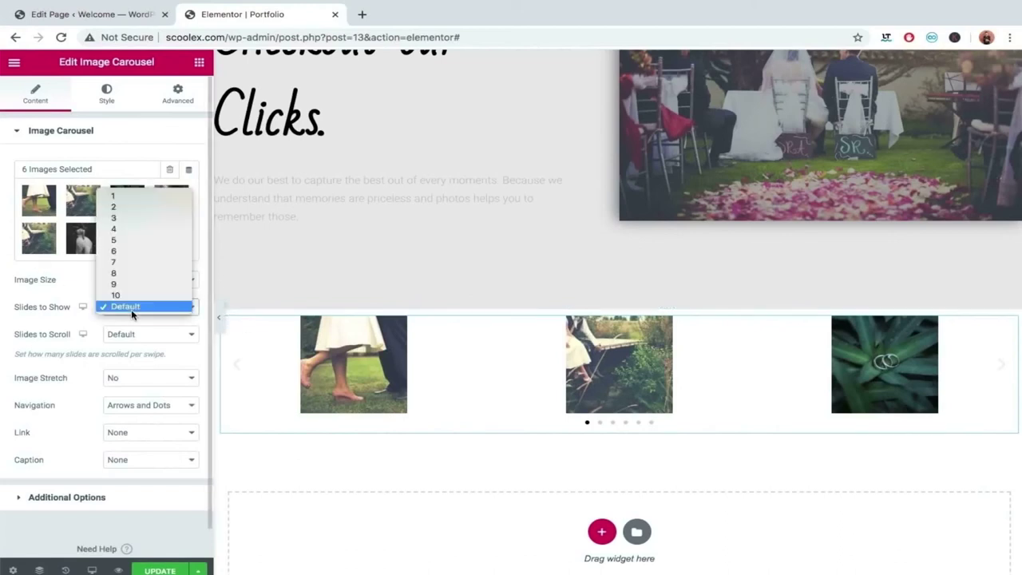
left_click(116, 229)
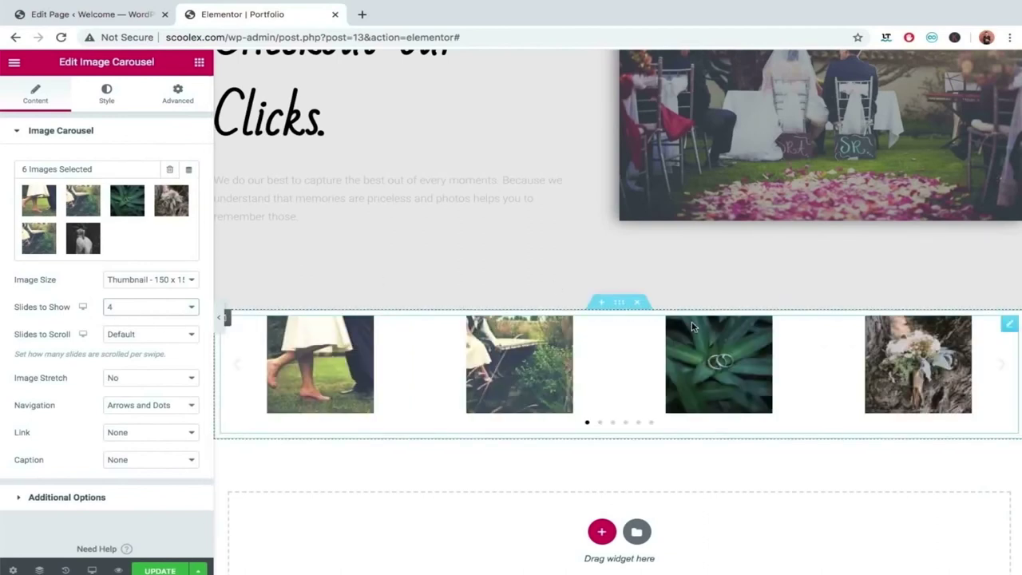
left_click(164, 280)
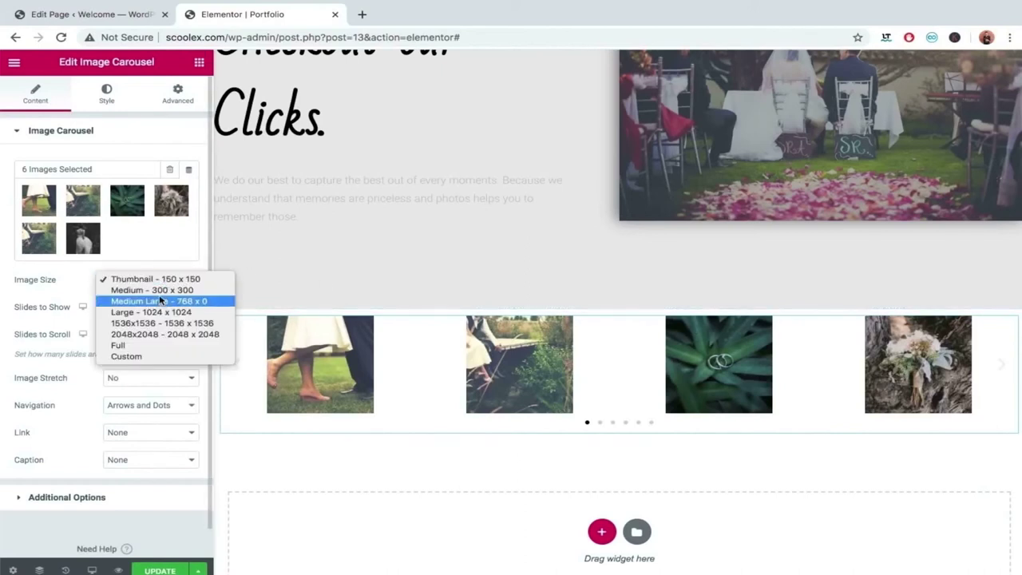
left_click(157, 289)
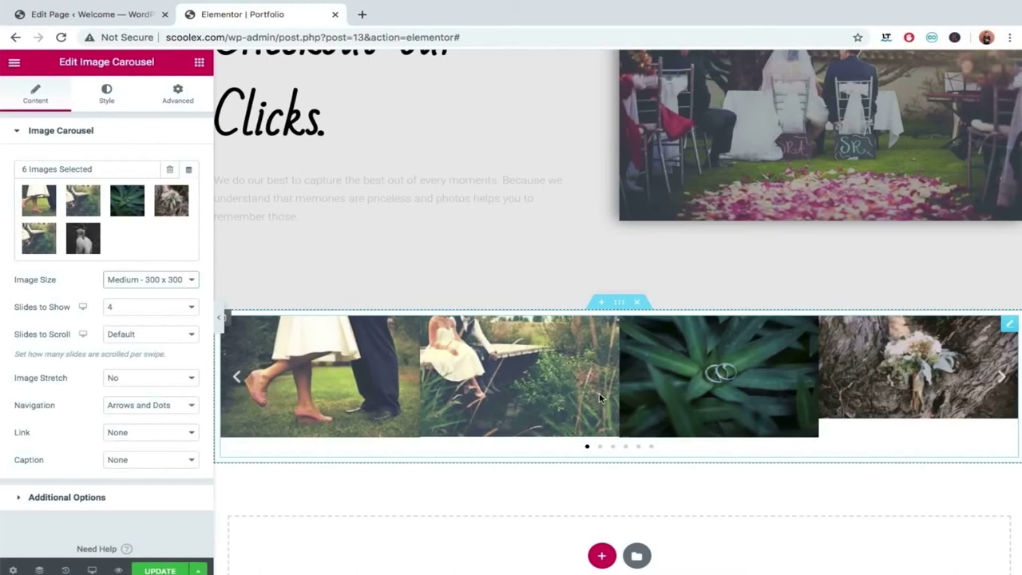
Switch the carousel image size to Custom and apply 300 × 300.
left_click(164, 281)
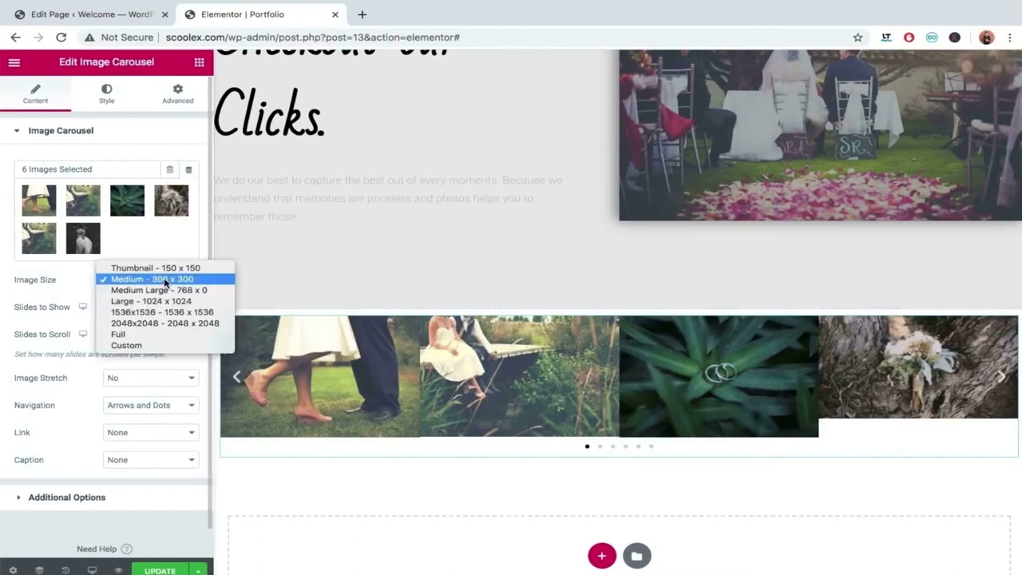
left_click(146, 345)
left_click(48, 344)
type("300")
key("Tab")
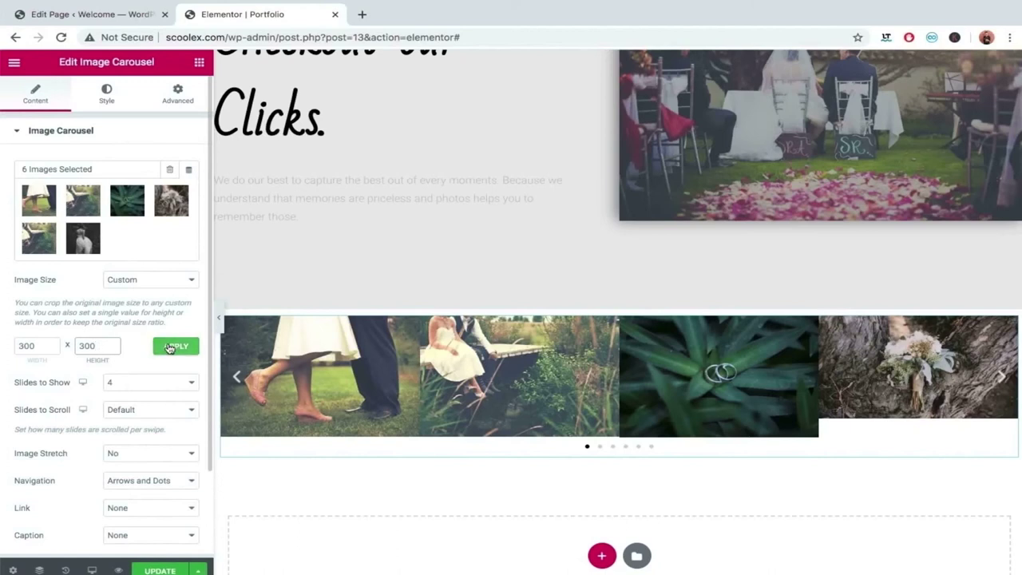
left_click(170, 346)
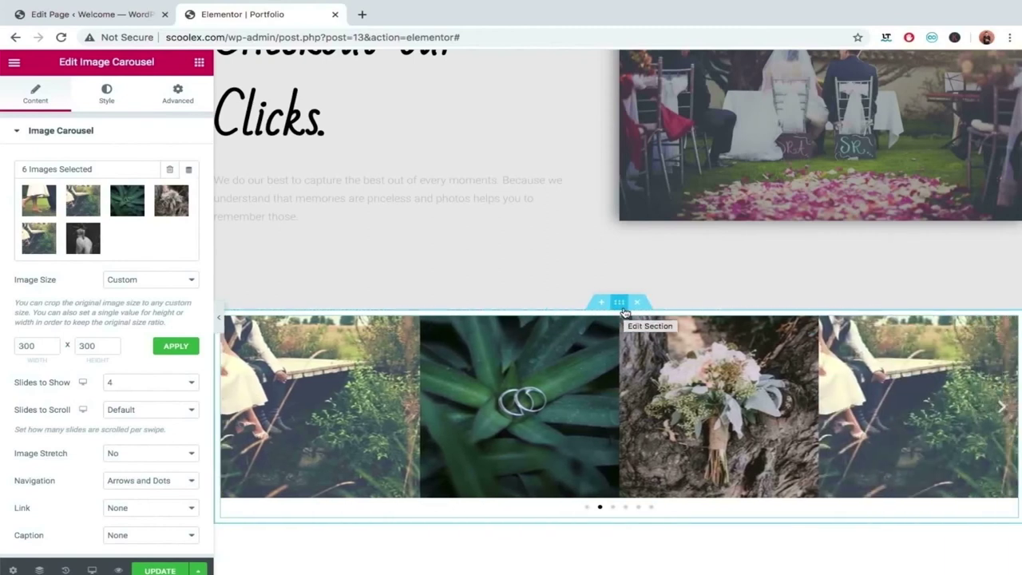
Set the carousel image spacing to Custom at about 41.
left_click(106, 98)
left_click(19, 419)
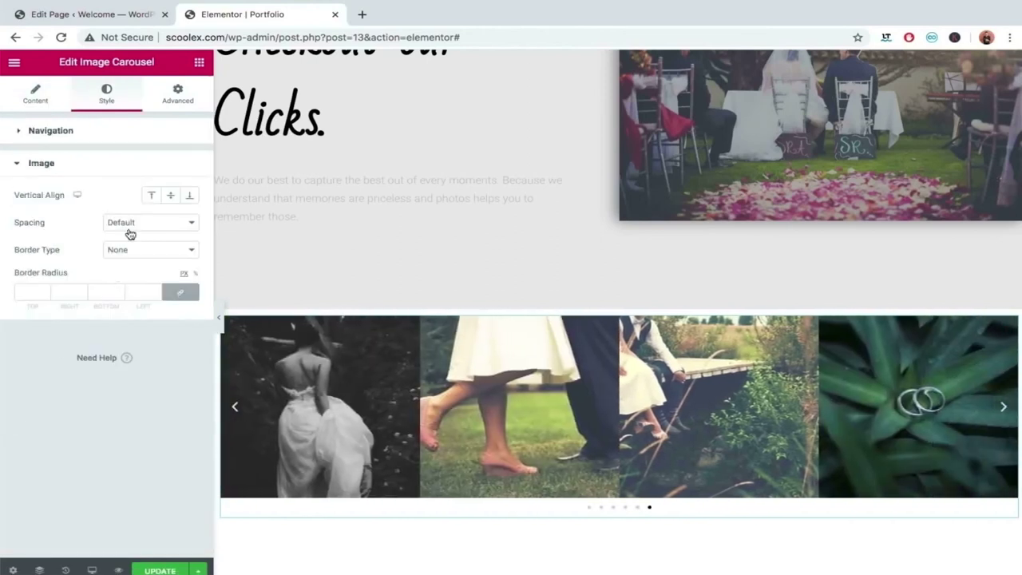
left_click(127, 226)
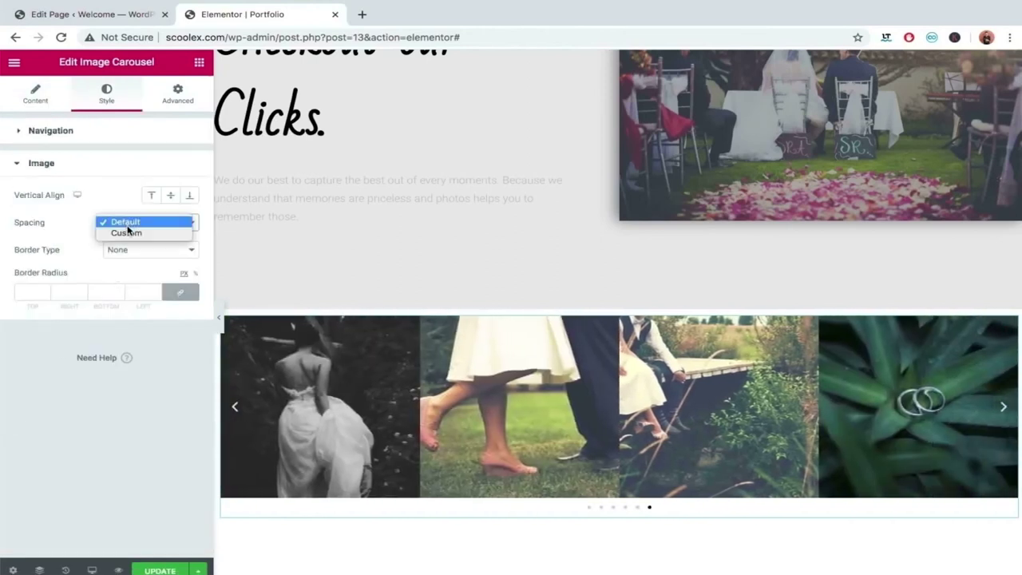
left_click(127, 232)
left_click_drag(43, 250, 74, 255)
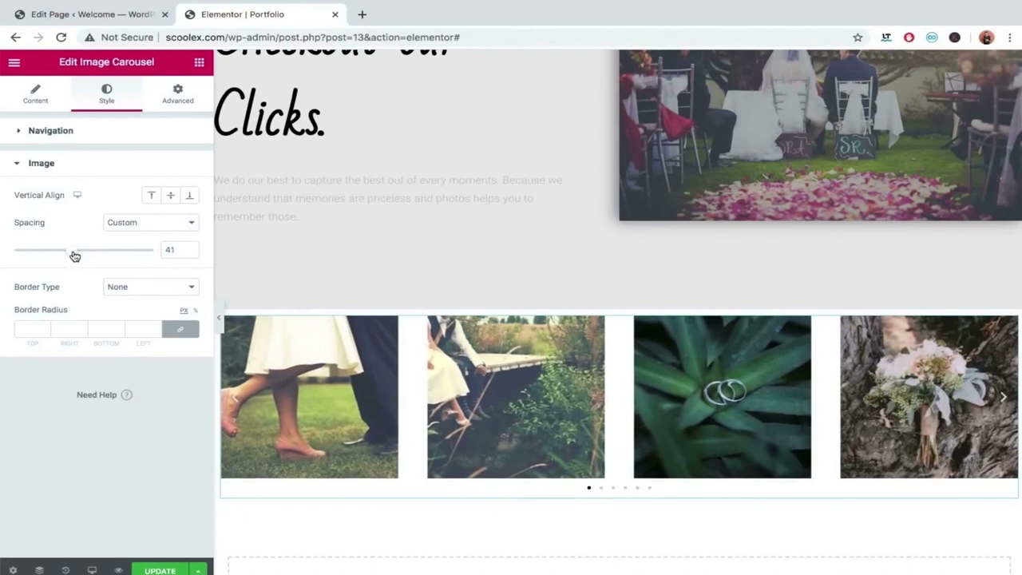
Round the carousel photo corners with a 34 px border radius.
left_click(45, 329)
type("6")
key("Up")
key("Up")
key("Up")
key("Up")
key("Up")
key("Up")
key("Up")
key("Up")
key("Up")
key("Up")
key("Up")
key("Up")
key("Up")
key("Up")
key("Up")
key("Up")
key("Up")
key("Up")
key("Up")
key("Up")
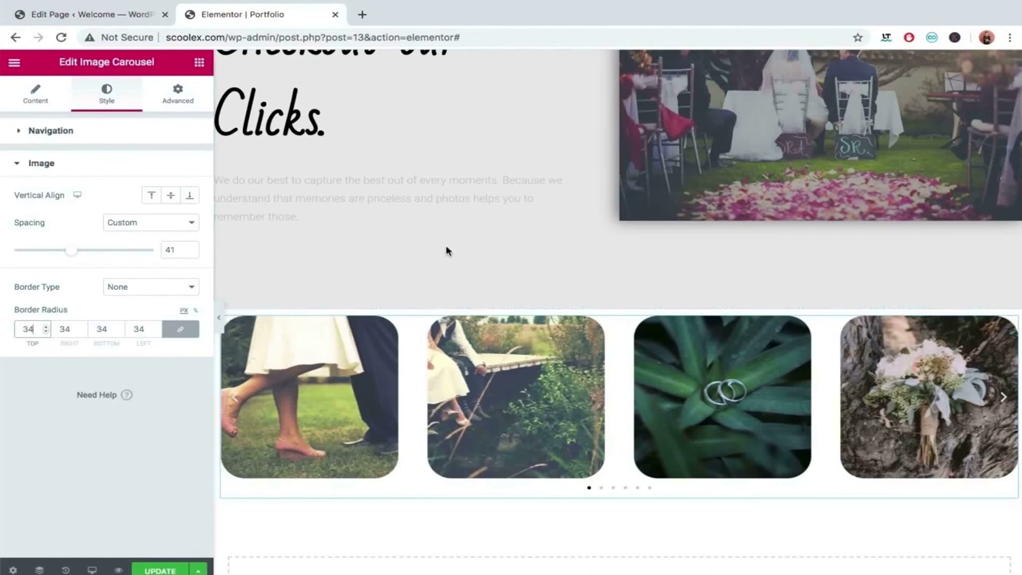
left_click(619, 302)
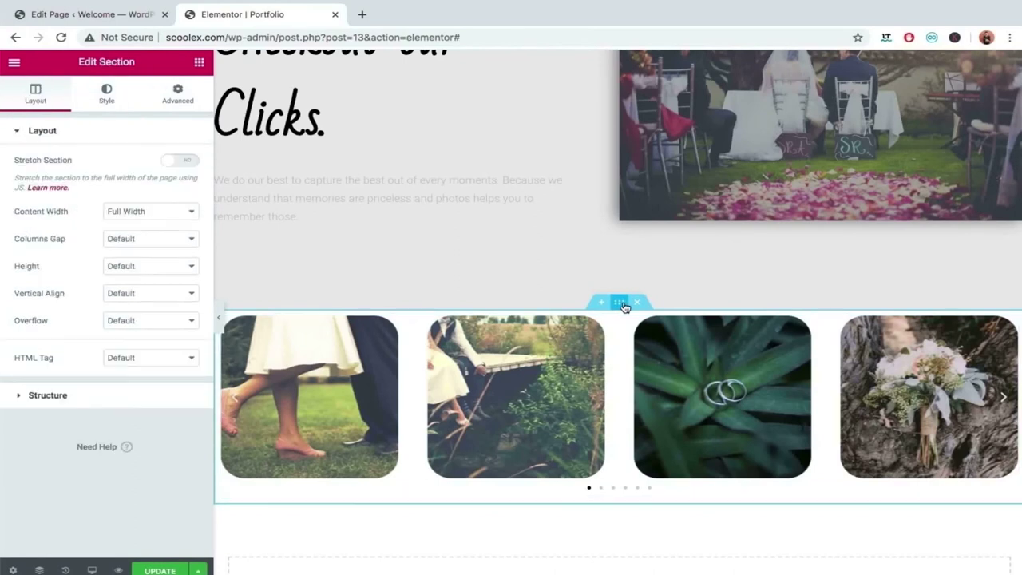
Give the carousel section a Classic #E6E6E6 light grey background and preview it without the panel.
left_click(177, 94)
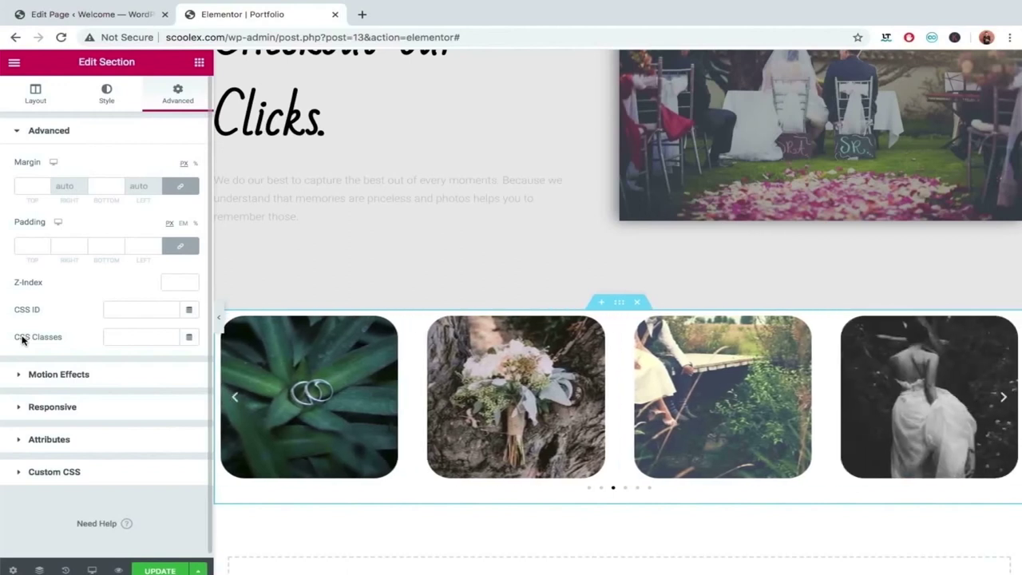
left_click(112, 90)
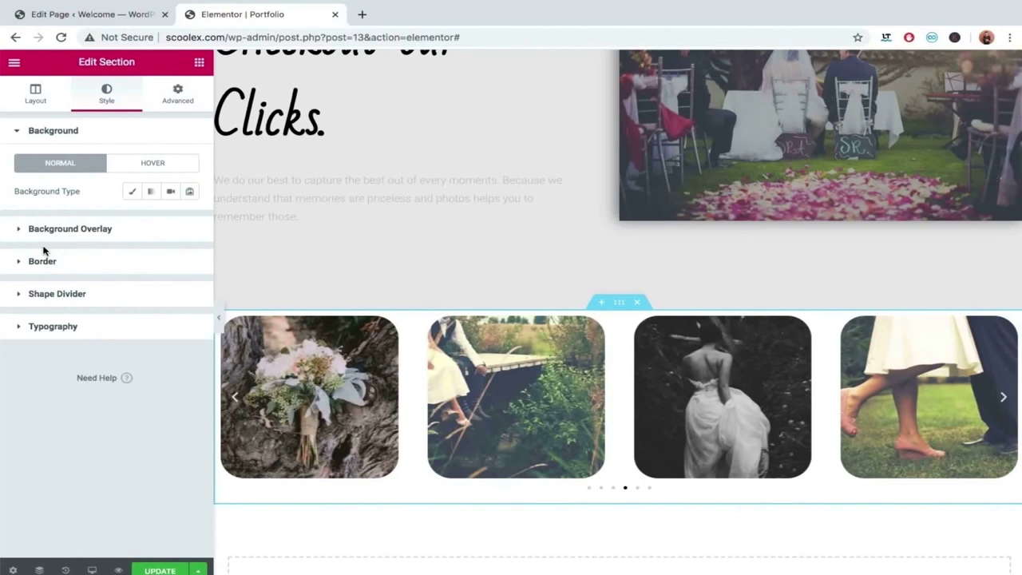
left_click(131, 191)
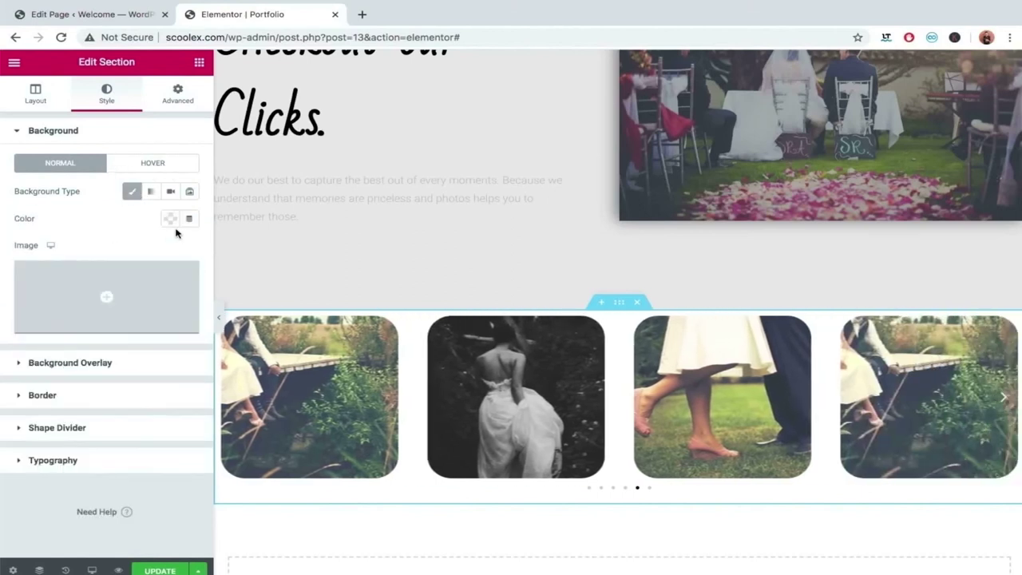
left_click(170, 217)
left_click_drag(130, 331, 84, 283)
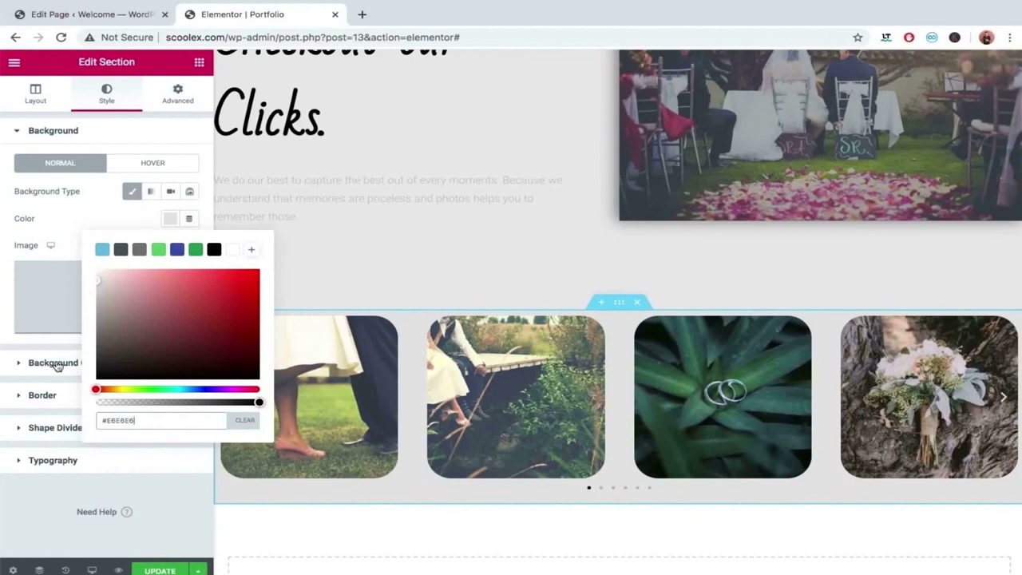
left_click(13, 496)
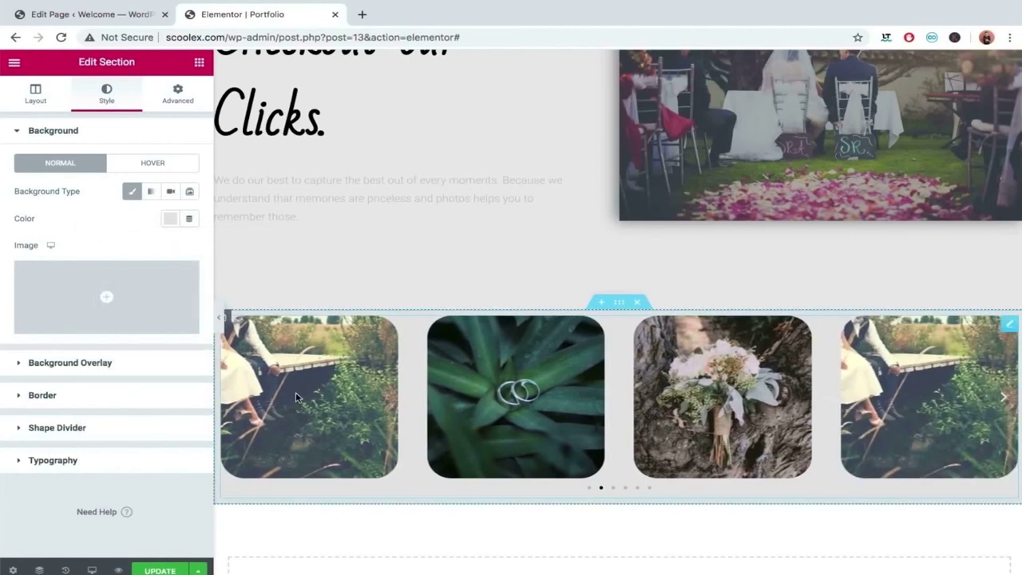
left_click(218, 317)
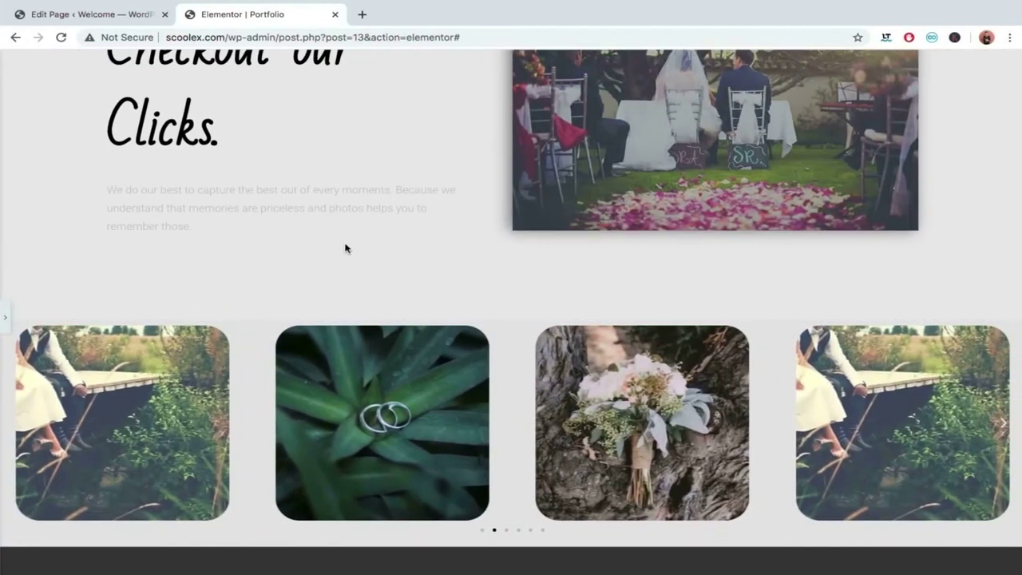
Scroll the full-width preview to inspect the grey gallery, then restore the editor panel.
scroll(488, 290, "up", 1)
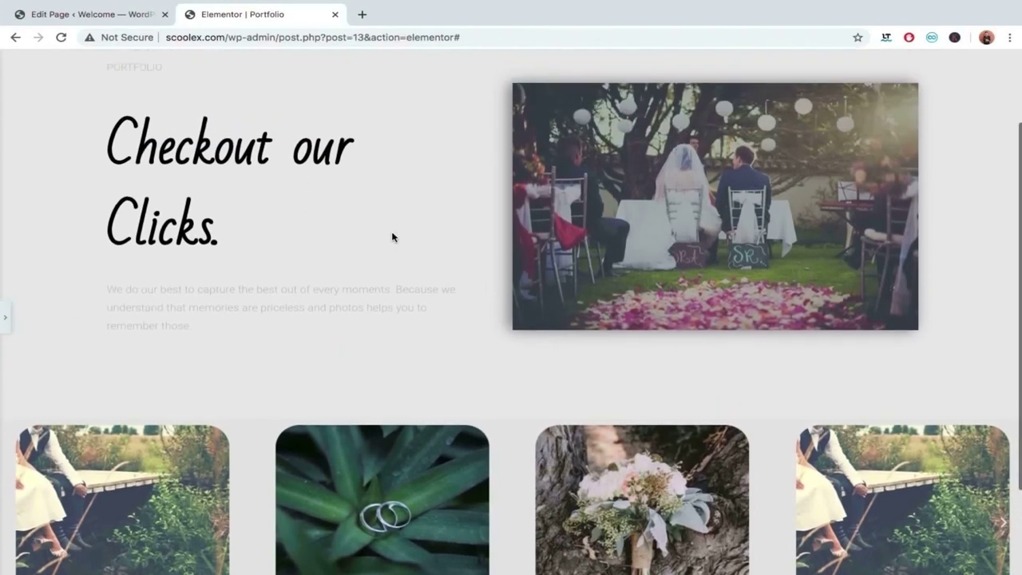
scroll(379, 264, "down", 2)
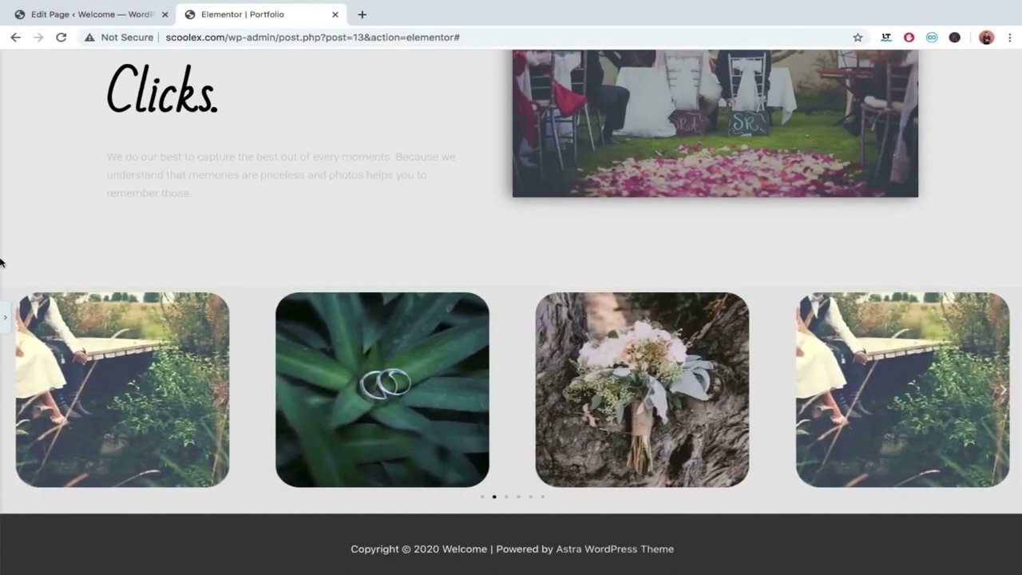
left_click(5, 317)
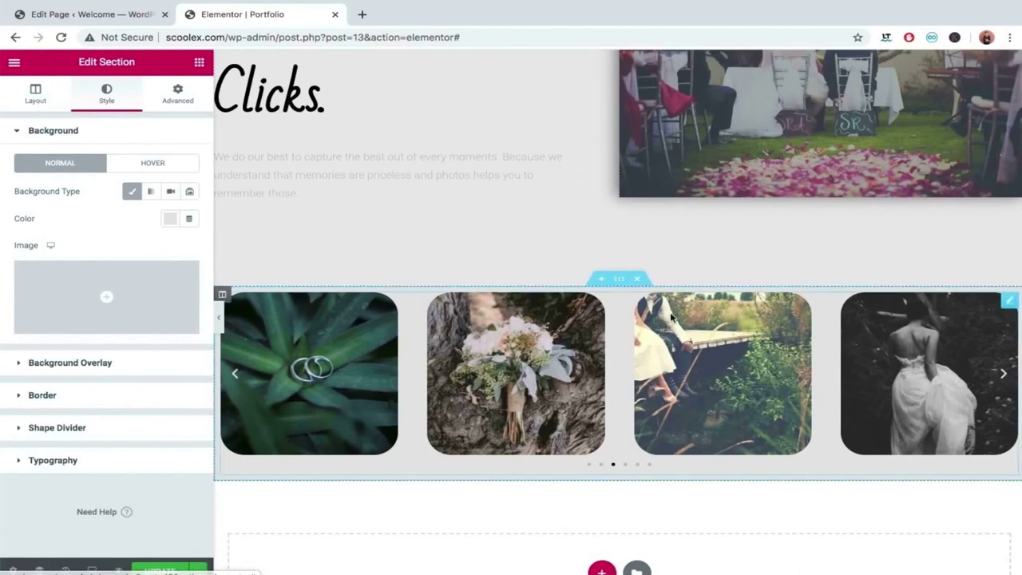
Set the carousel's Link to Media File and test that a photo opens in the lightbox.
left_click(1009, 300)
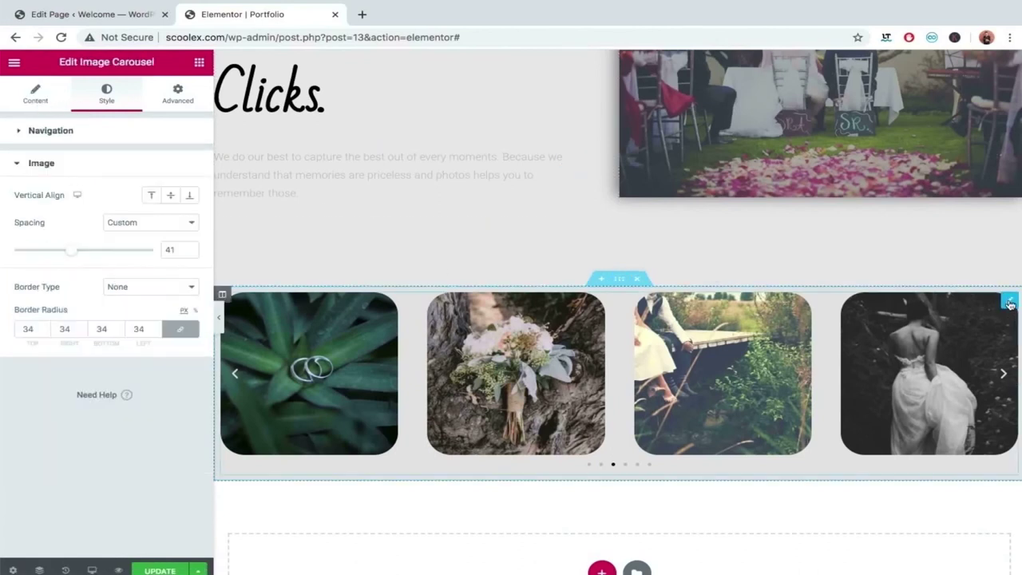
left_click(29, 101)
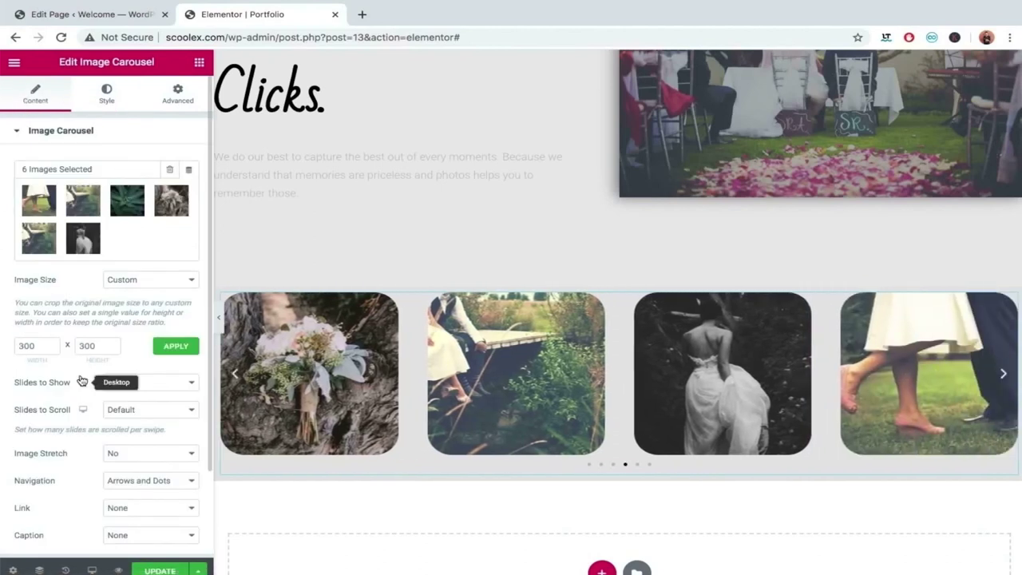
scroll(82, 383, "down", 2)
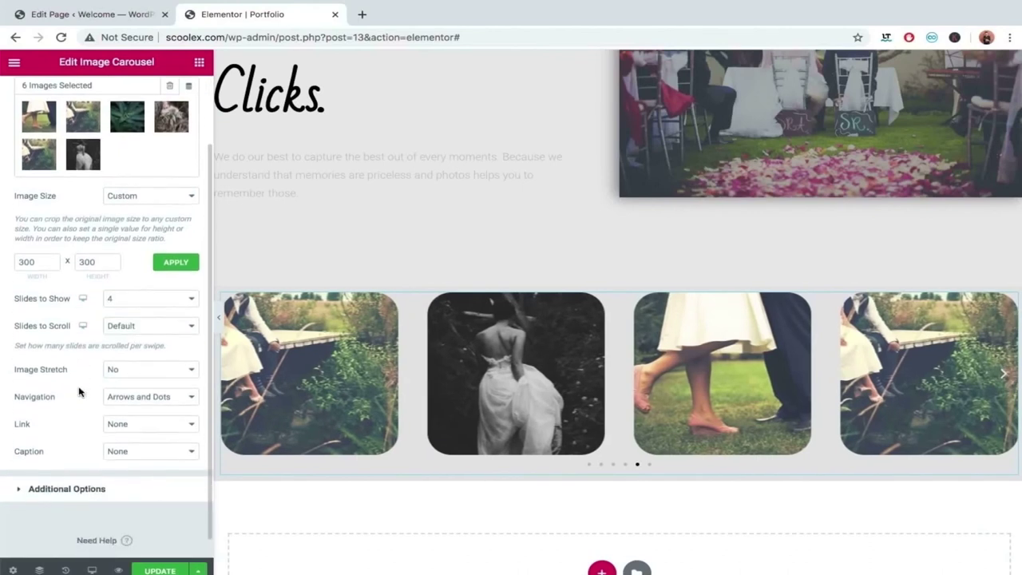
left_click(121, 427)
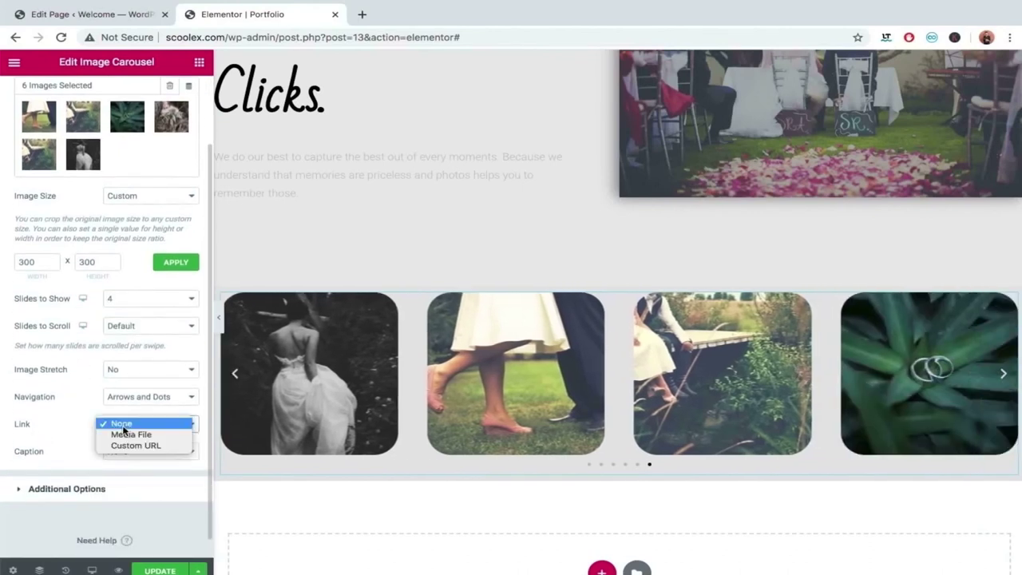
left_click(125, 435)
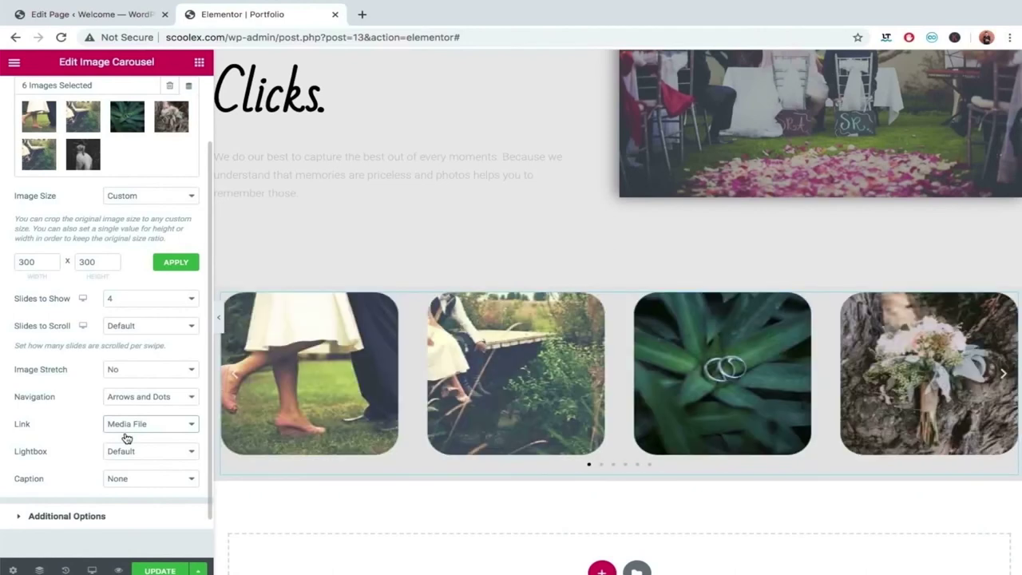
left_click(336, 383)
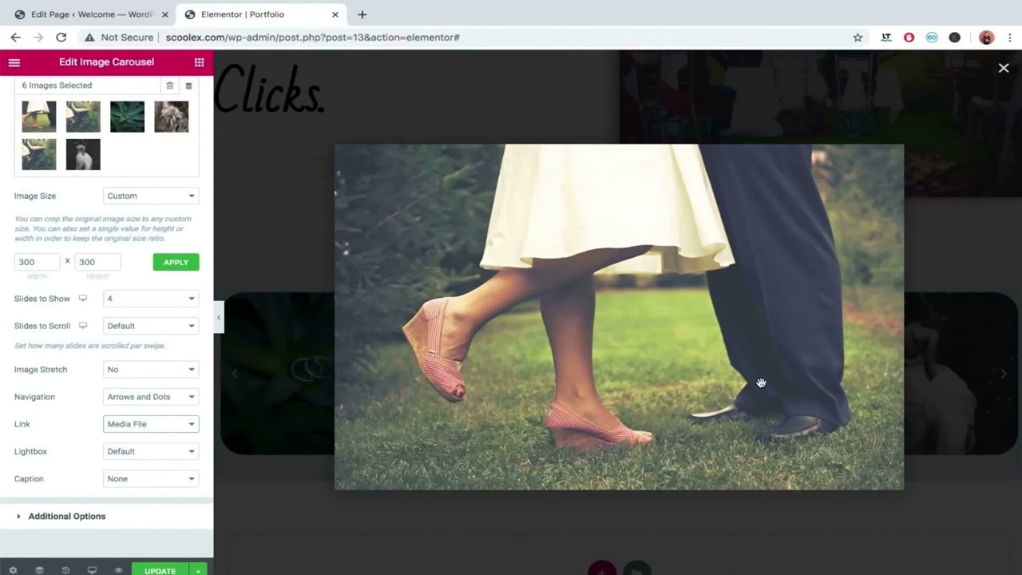
left_click(1005, 69)
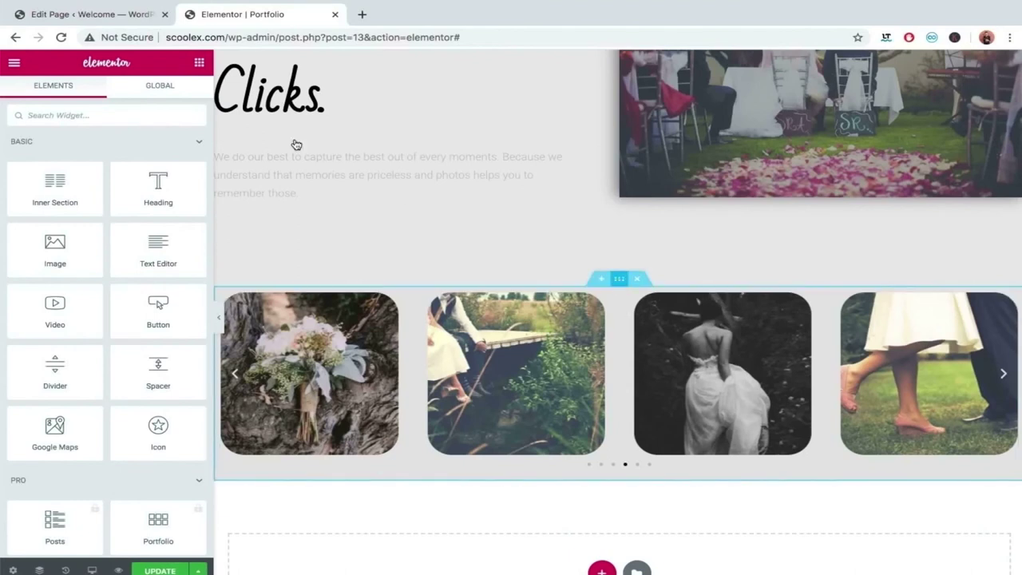
Set the gallery section's entrance animation to Slide In Up and preview it full width.
left_click(177, 97)
left_click(65, 379)
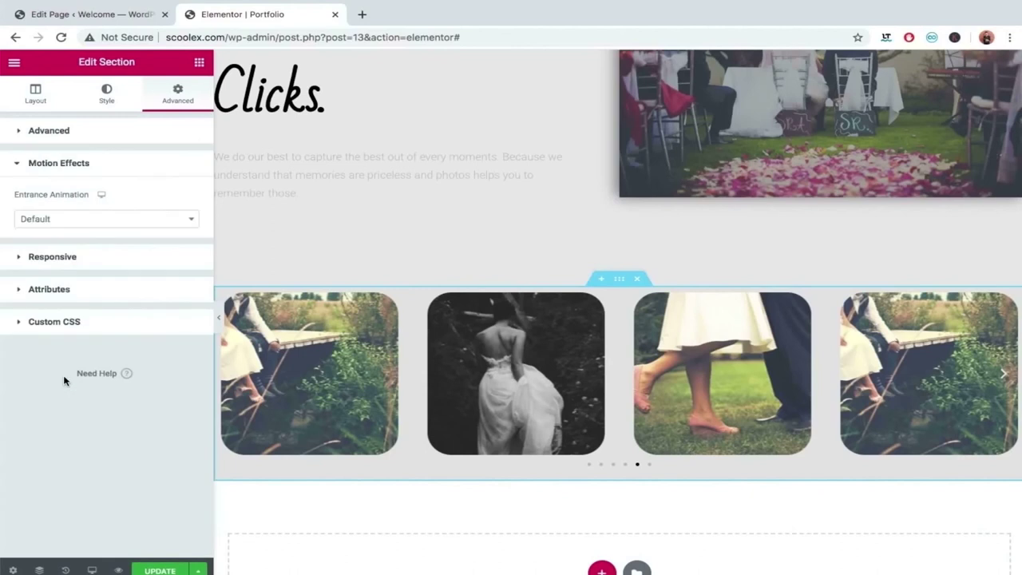
left_click(66, 220)
scroll(63, 342, "down", 2)
scroll(64, 344, "down", 5)
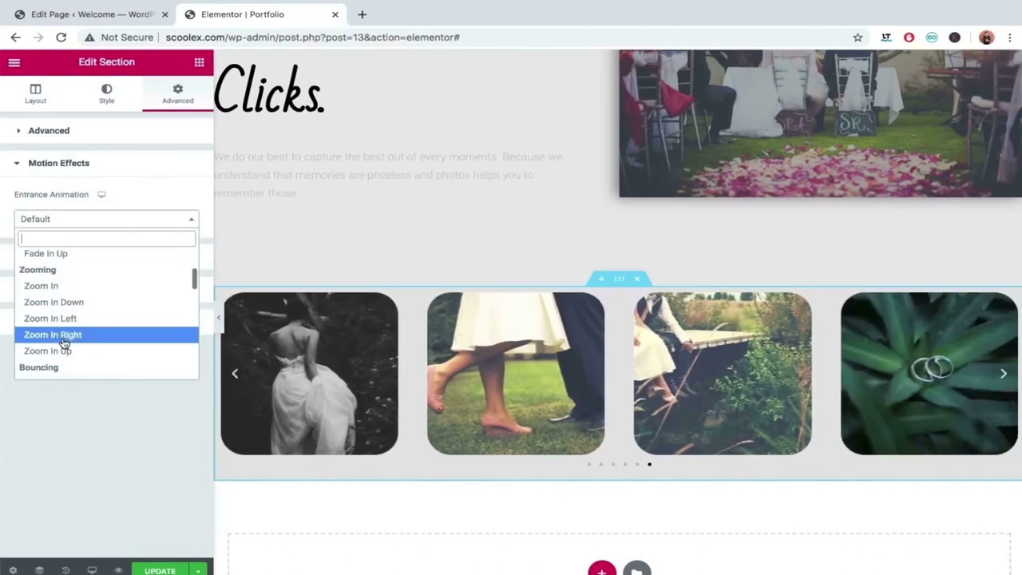
scroll(64, 342, "down", 3)
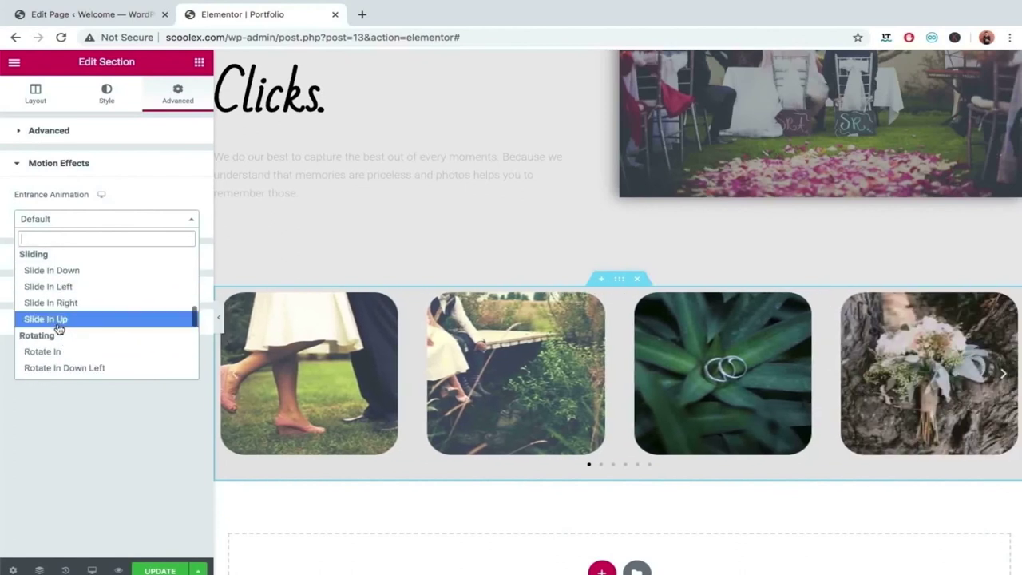
left_click(57, 320)
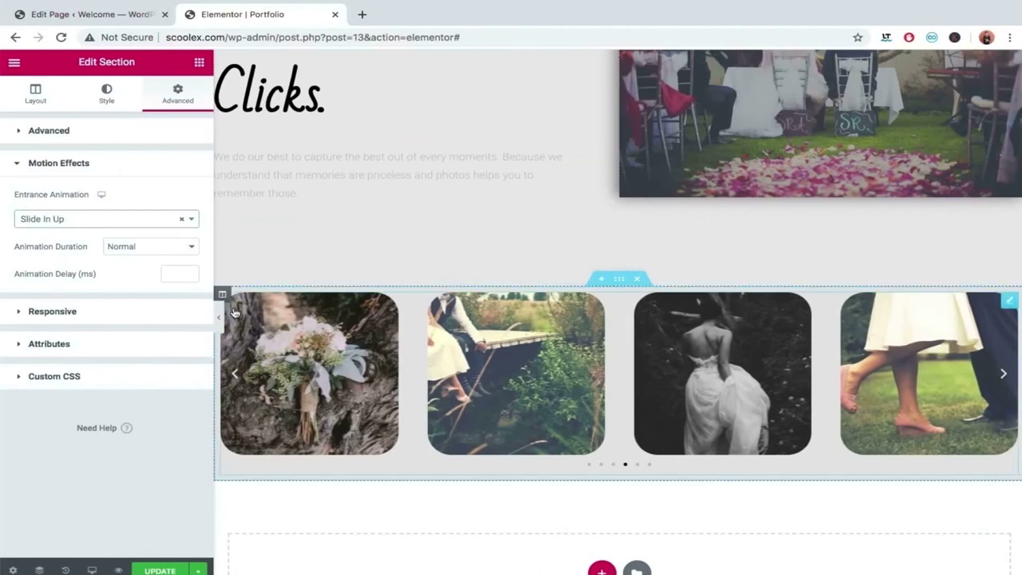
left_click(219, 319)
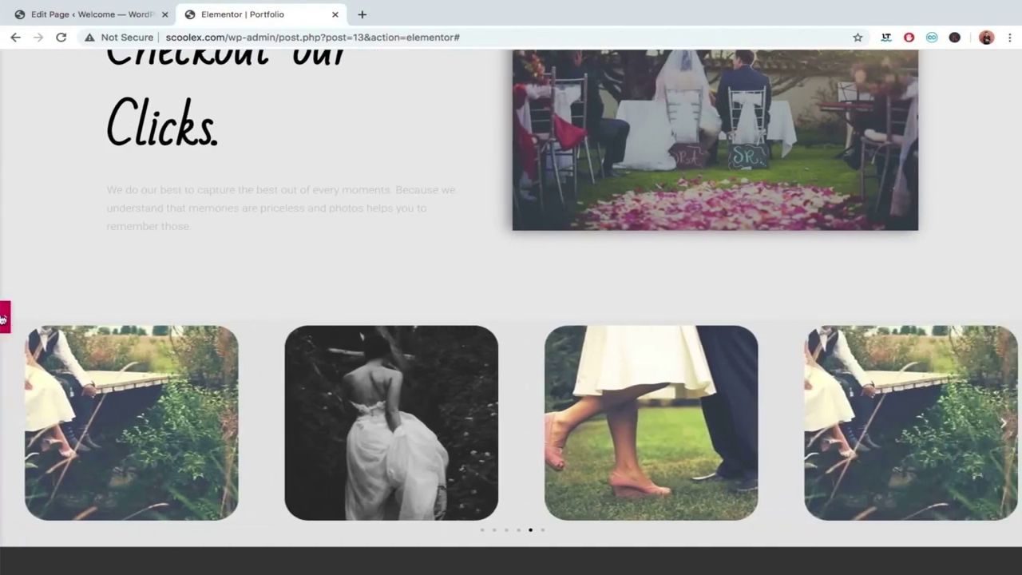
Save the page with Update, then reload it to replay the gallery's slide-in animation.
left_click(3, 318)
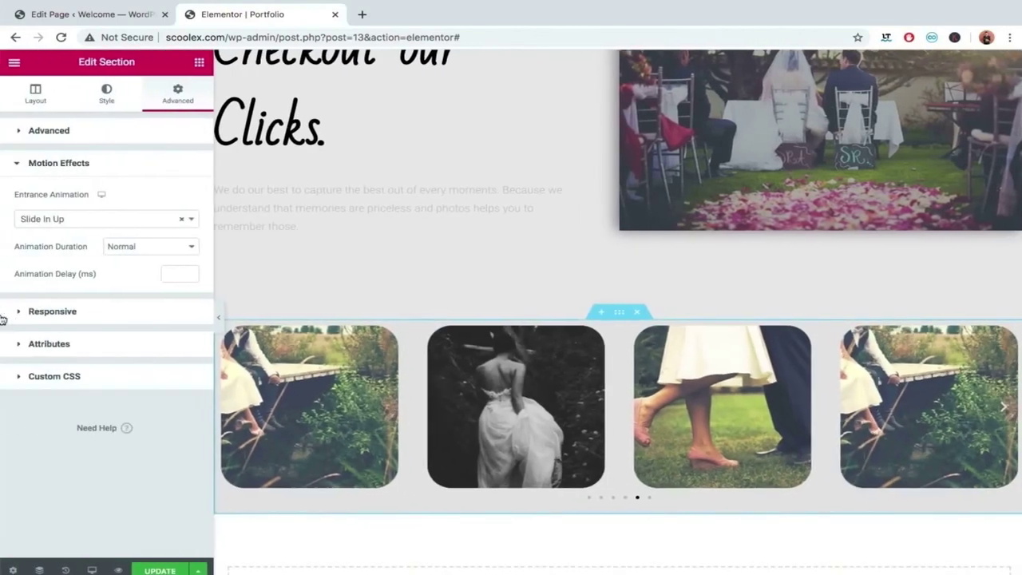
left_click(149, 570)
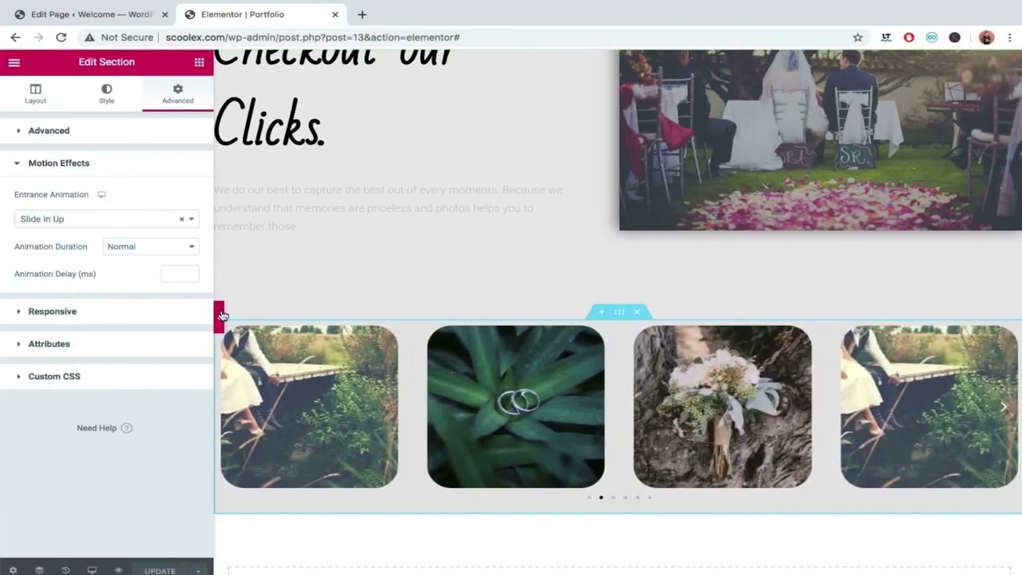
left_click(218, 316)
left_click(62, 36)
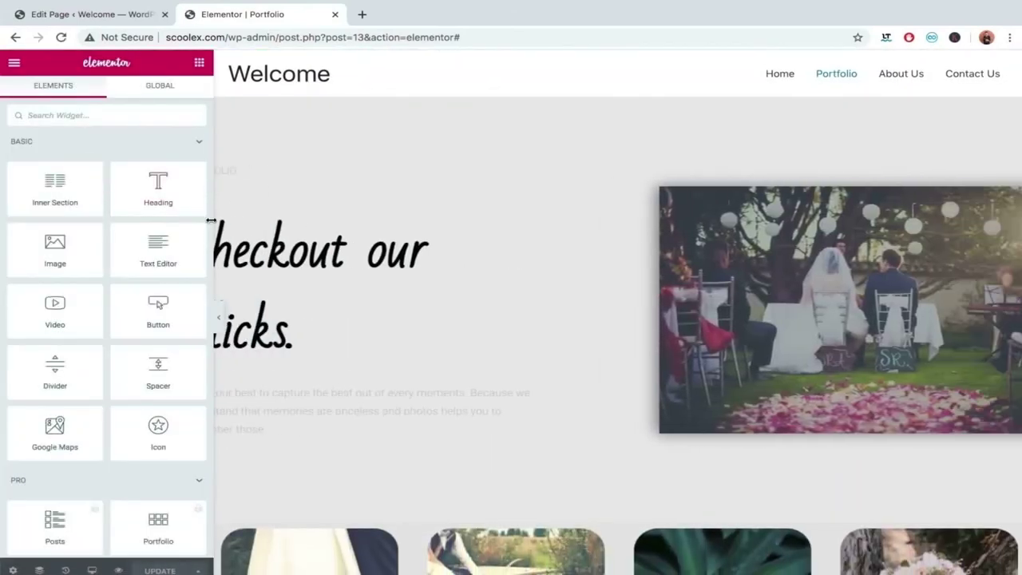
scroll(357, 316, "down", 3)
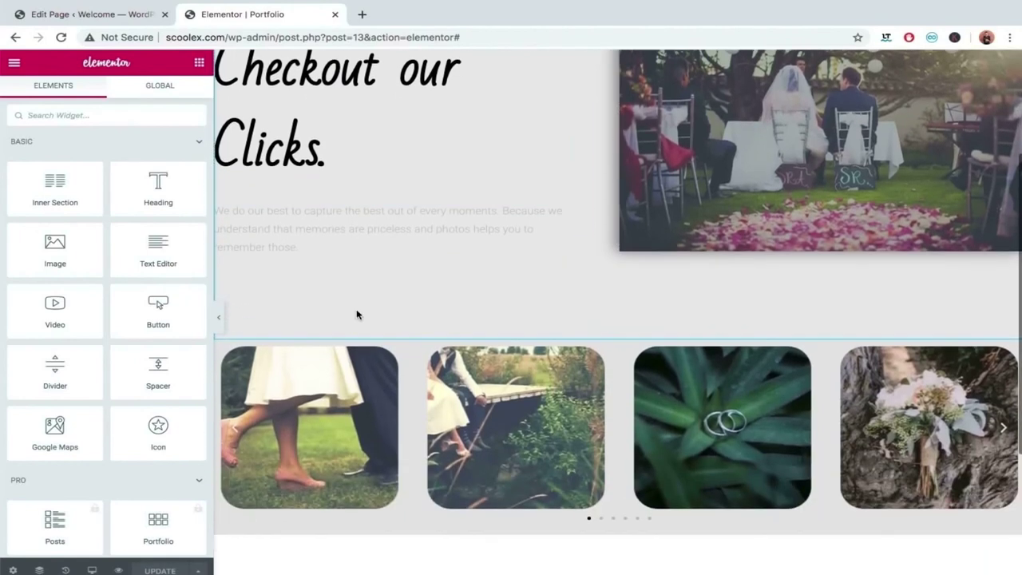
left_click(219, 317)
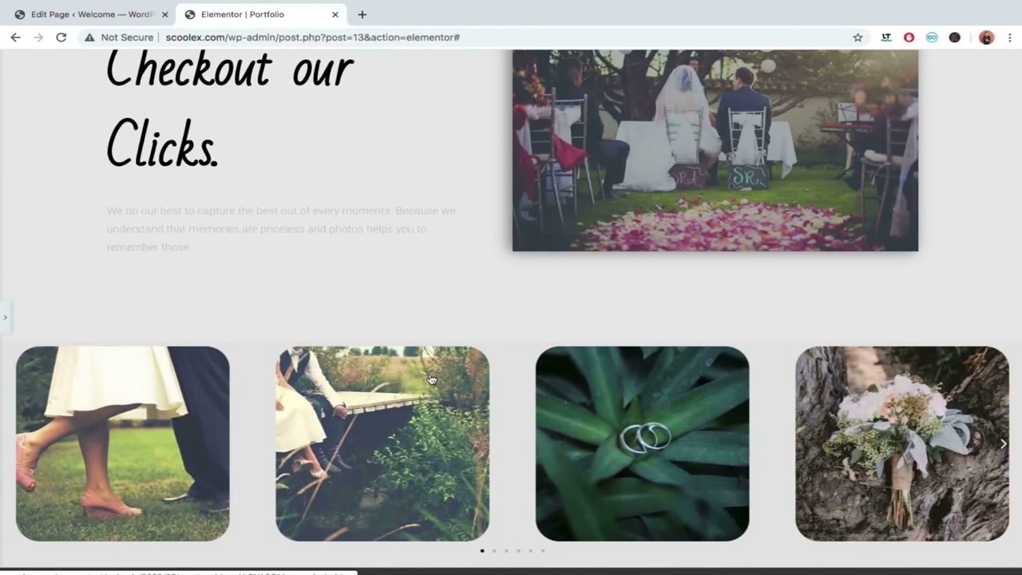
left_click(4, 317)
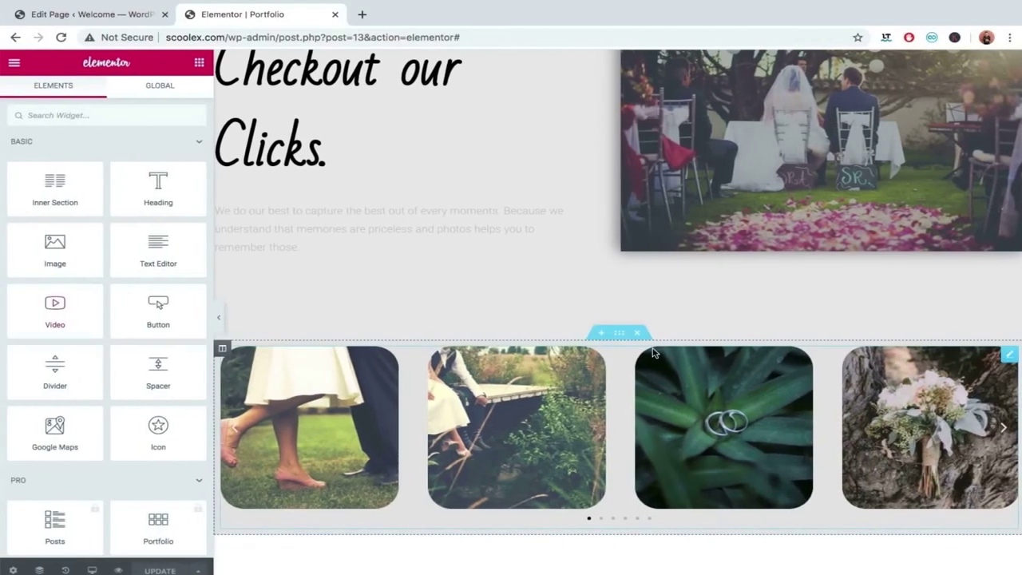
scroll(622, 353, "down", 2)
Copy the gallery section and paste it twice, producing duplicate carousel sections.
left_click(621, 222)
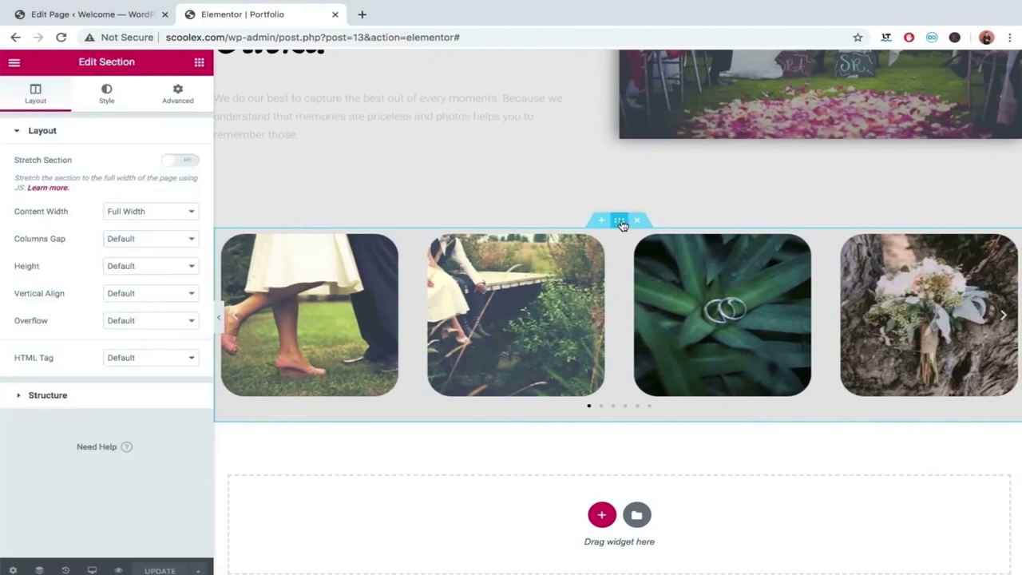
right_click(621, 221)
left_click(644, 277)
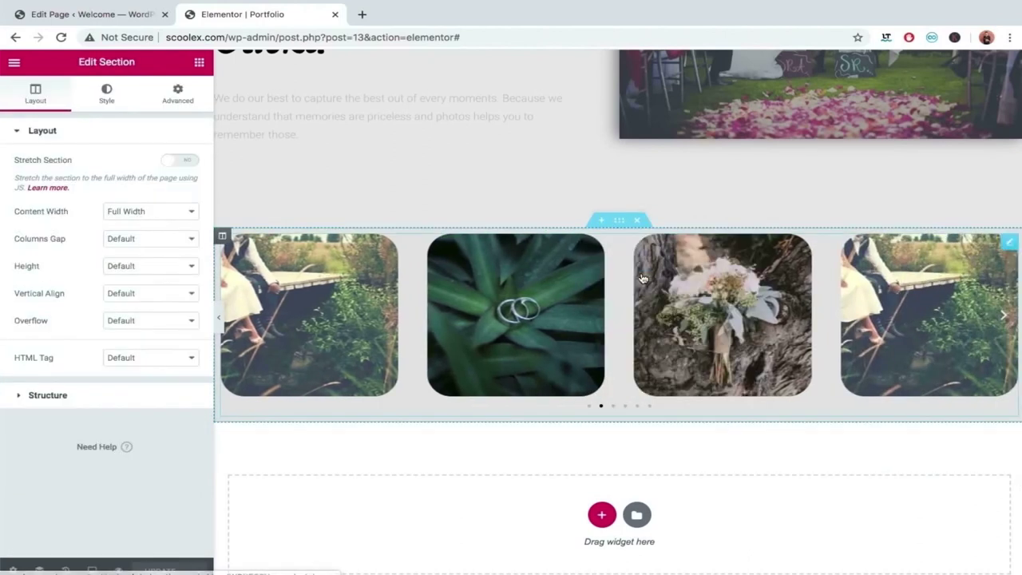
right_click(621, 223)
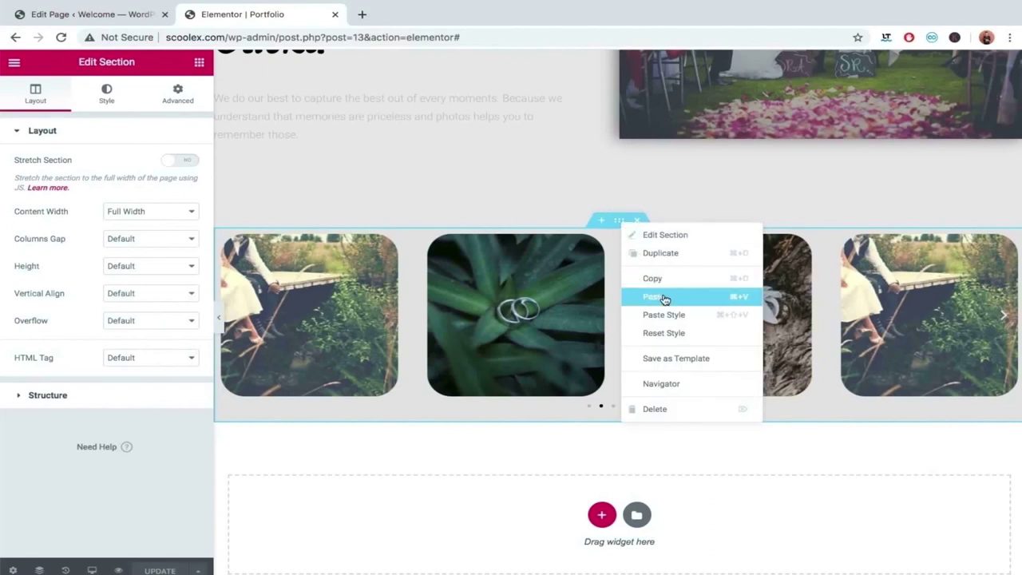
left_click(663, 298)
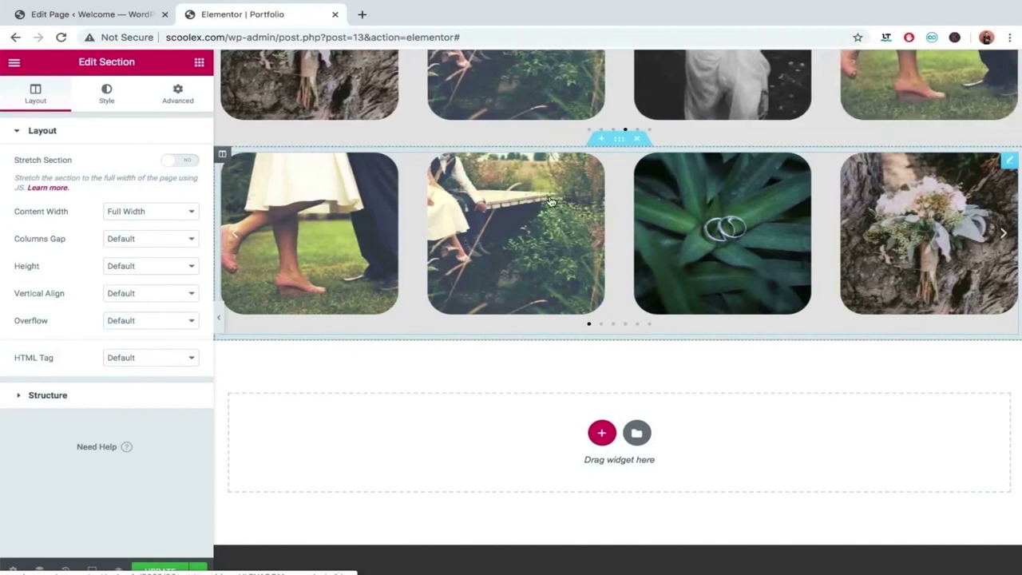
right_click(615, 144)
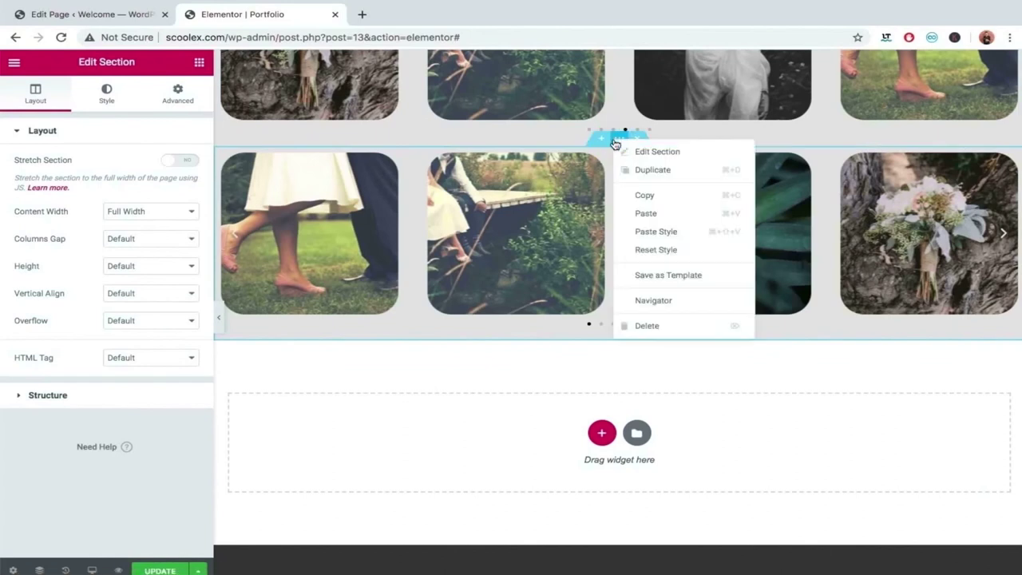
left_click(629, 199)
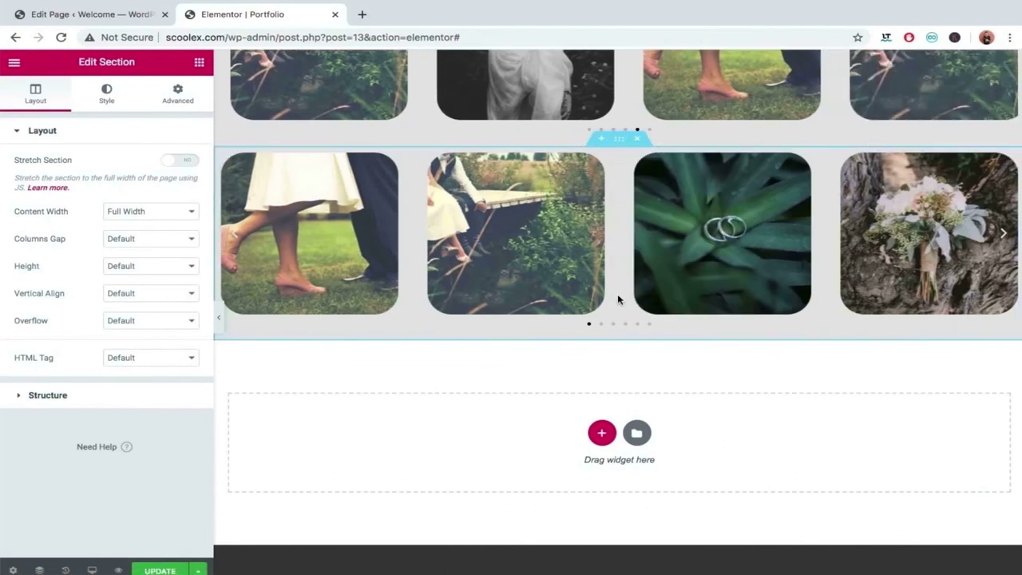
right_click(617, 139)
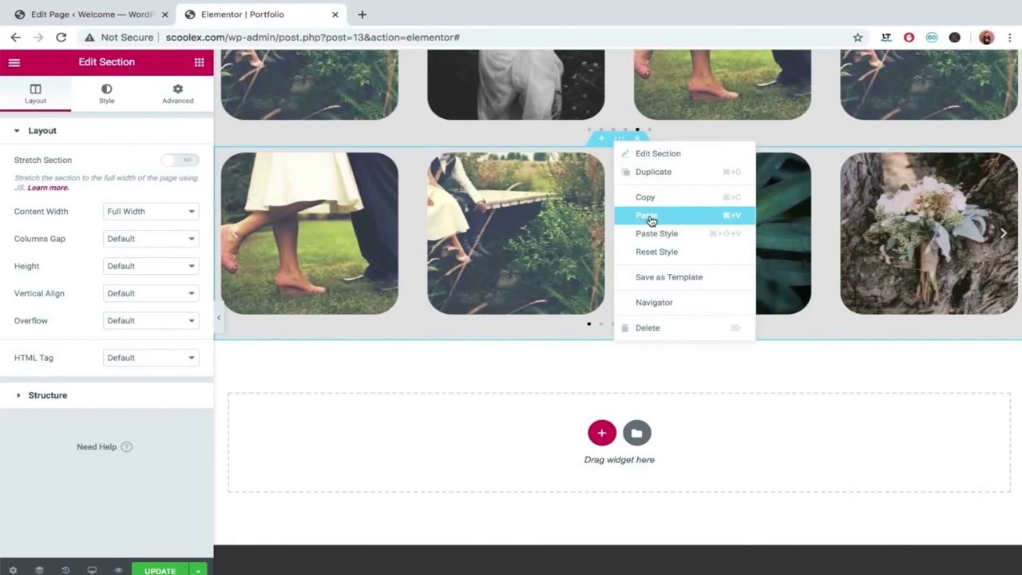
left_click(645, 216)
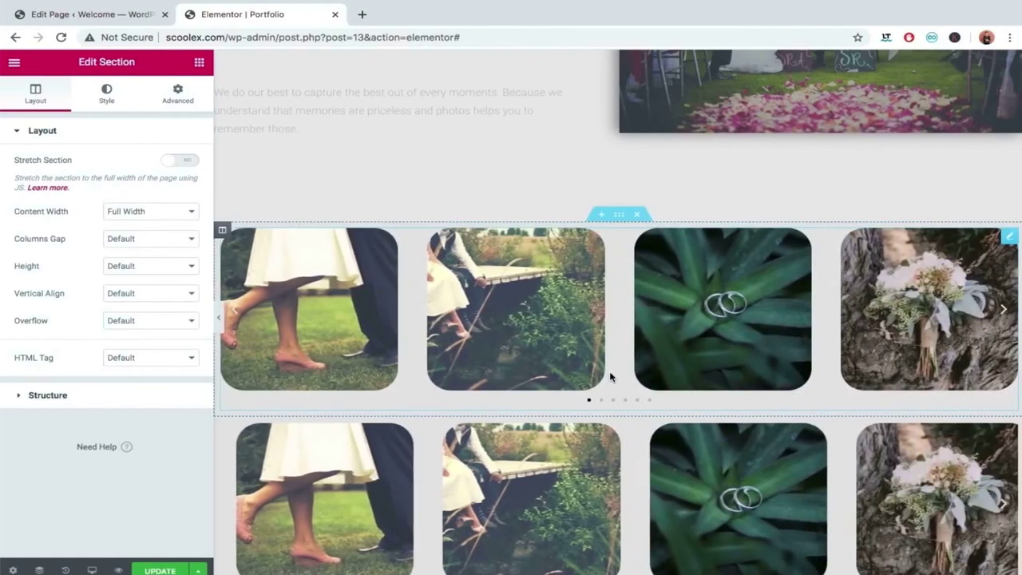
Delete the two surplus carousel sections, leaving one grey gallery above the drop area.
scroll(619, 469, "down", 1)
scroll(619, 469, "down", 2)
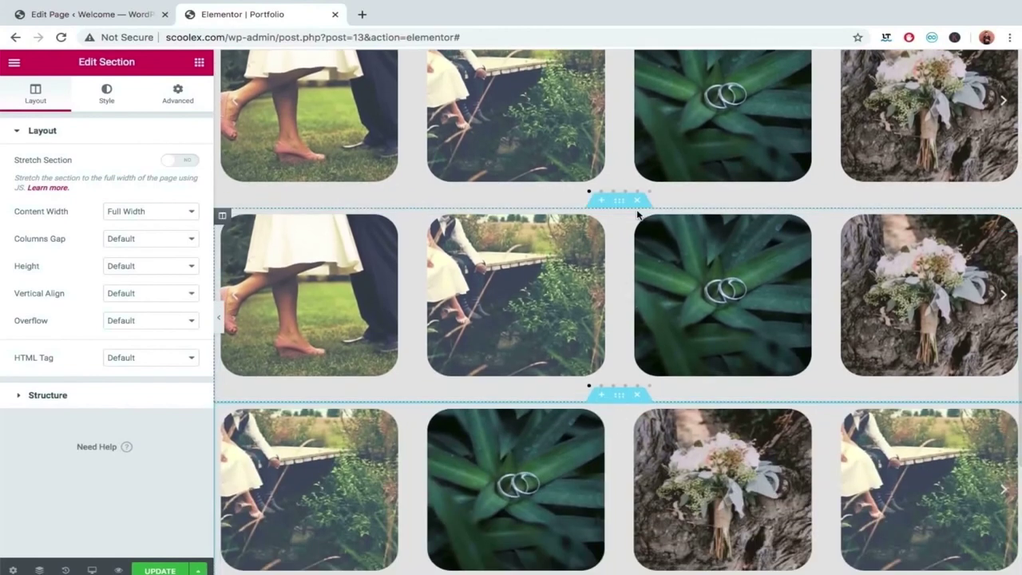
left_click(641, 202)
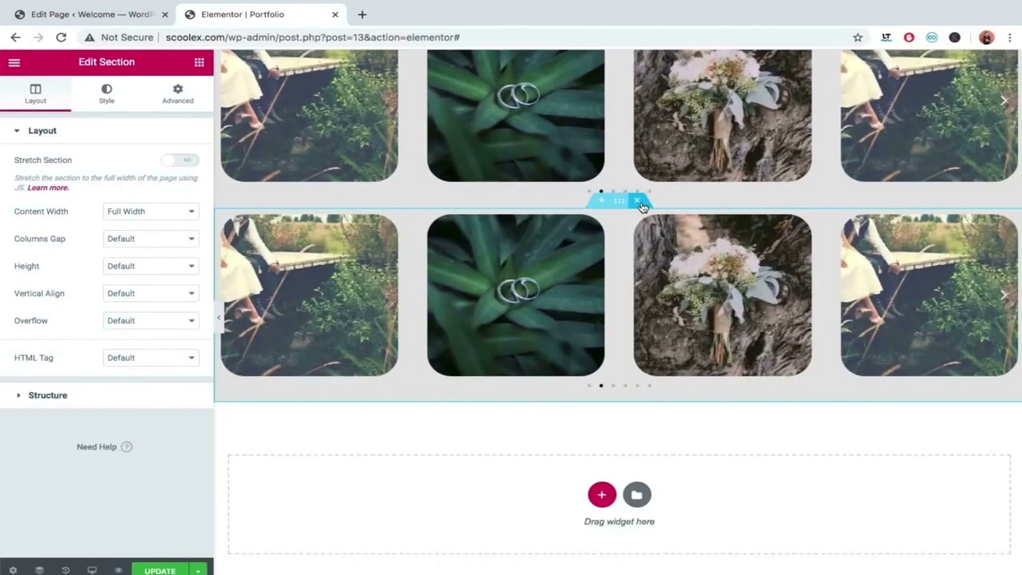
left_click(638, 202)
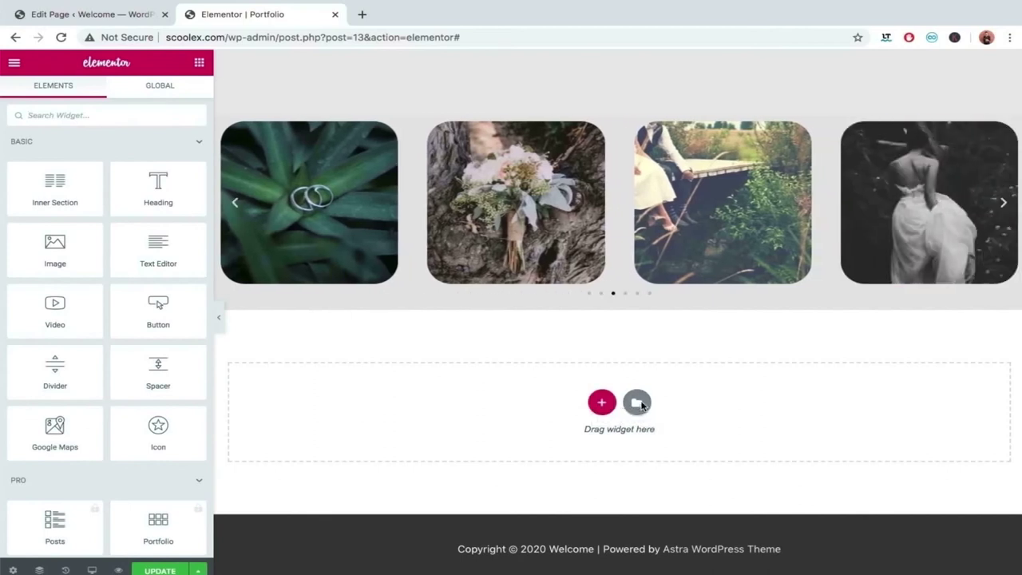
Insert the Grid Gallery Slide block from the template library's Blocks below the photo carousel.
left_click(637, 403)
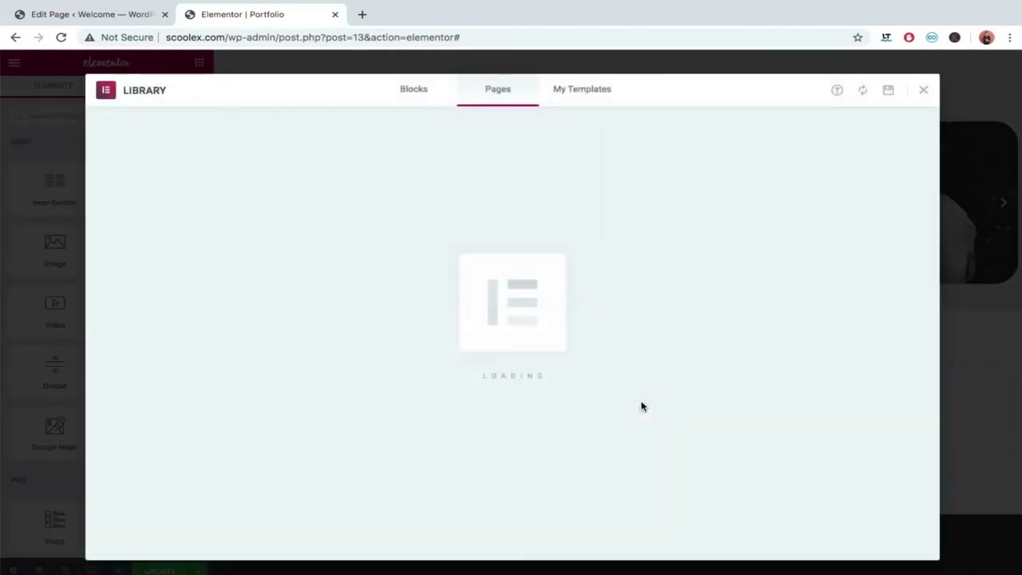
left_click(407, 97)
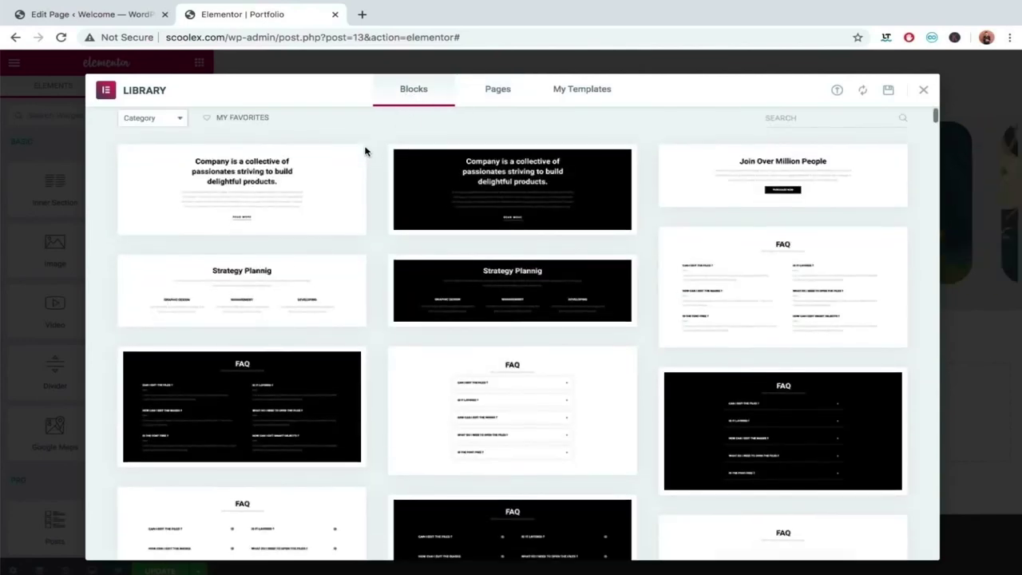
scroll(365, 151, "down", 10)
scroll(365, 151, "down", 5)
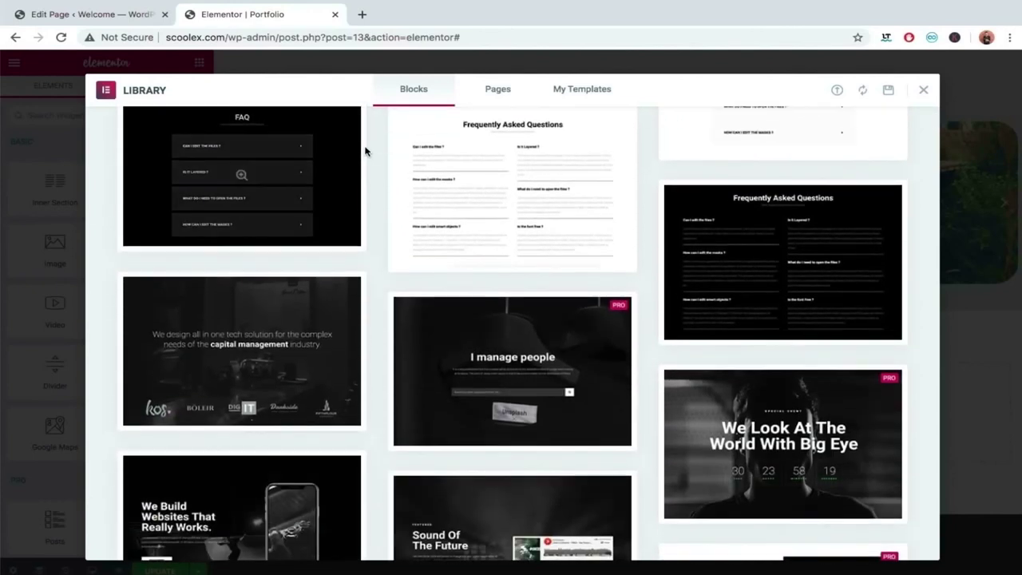
scroll(365, 151, "down", 4)
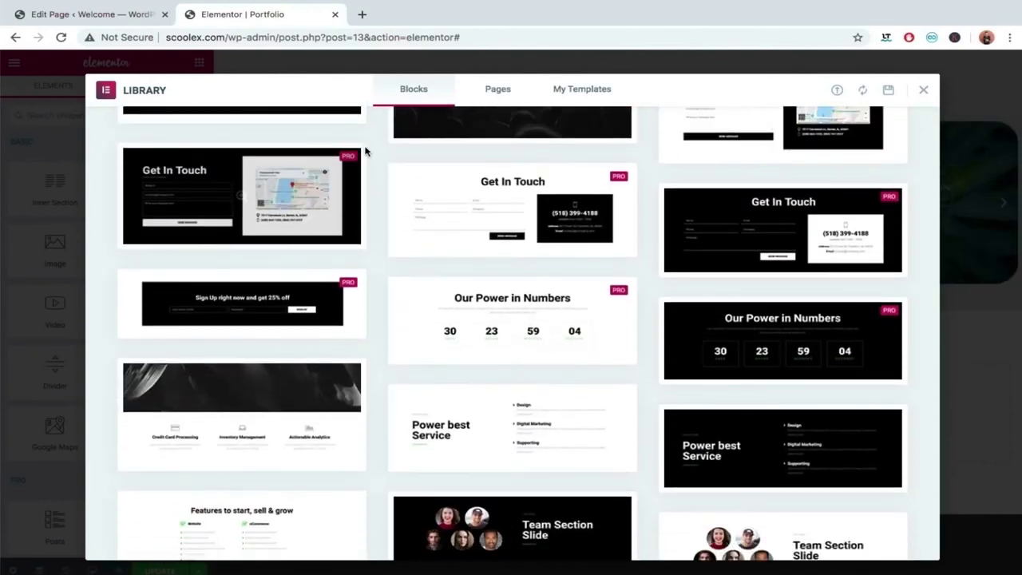
scroll(365, 151, "down", 5)
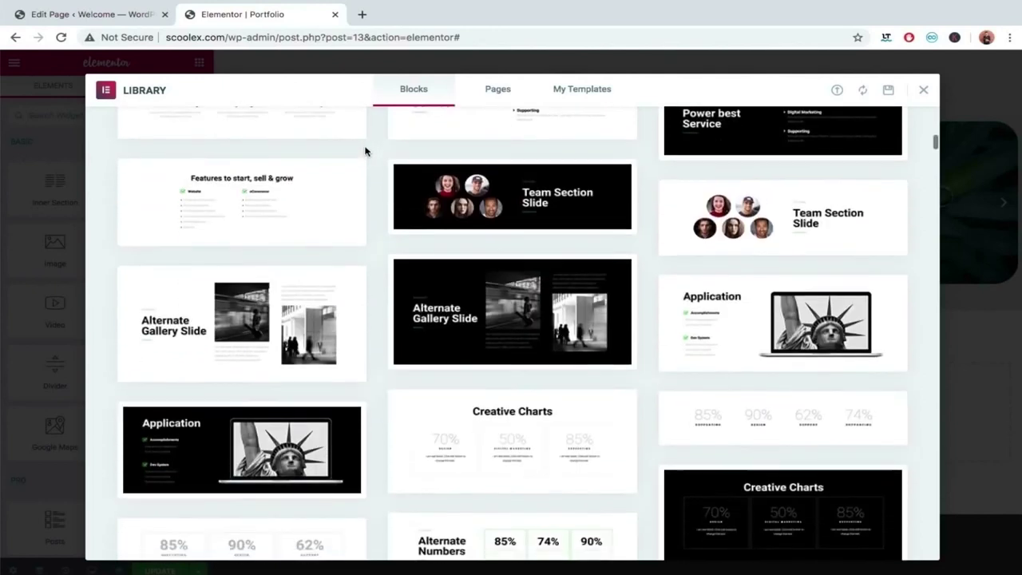
scroll(381, 203, "down", 2)
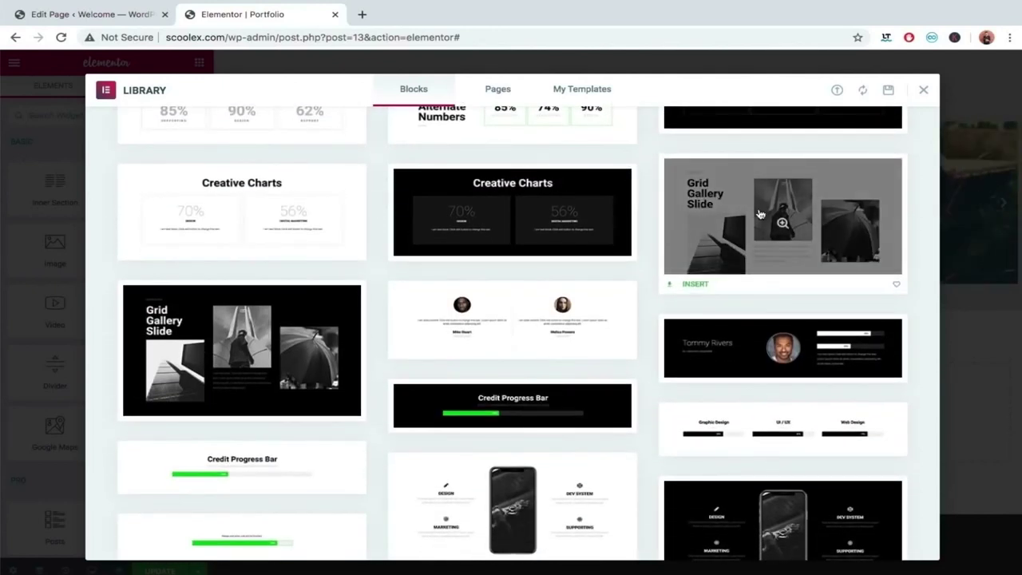
mouse_move(741, 264)
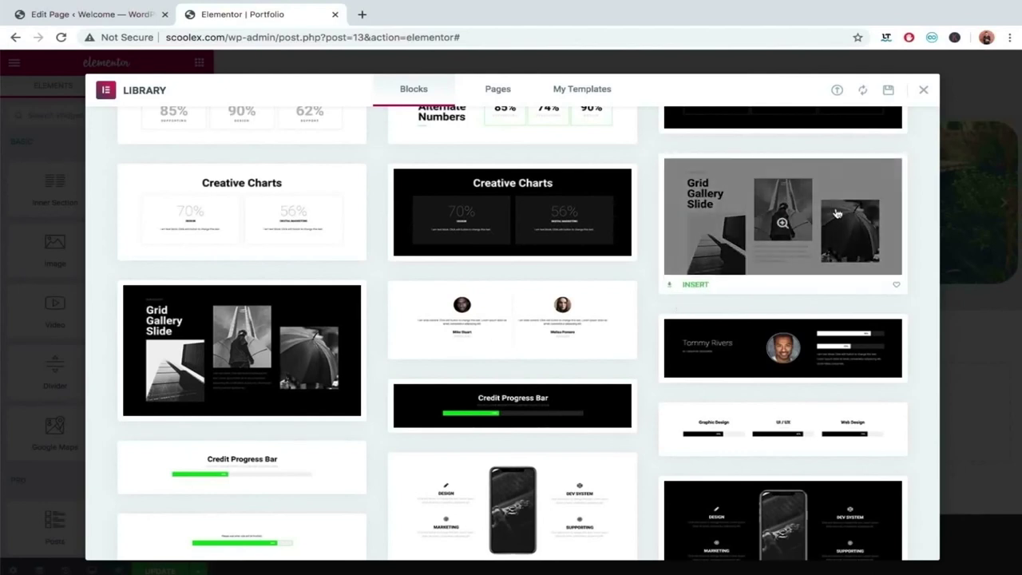
left_click(691, 285)
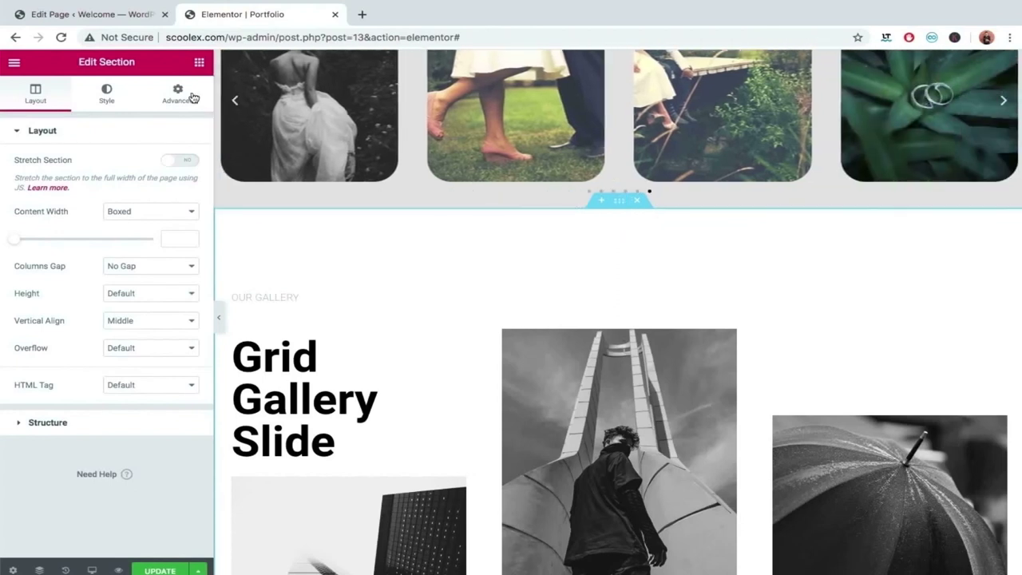
Set the section's classic background colour to light grey #DEDEDE.
left_click(192, 97)
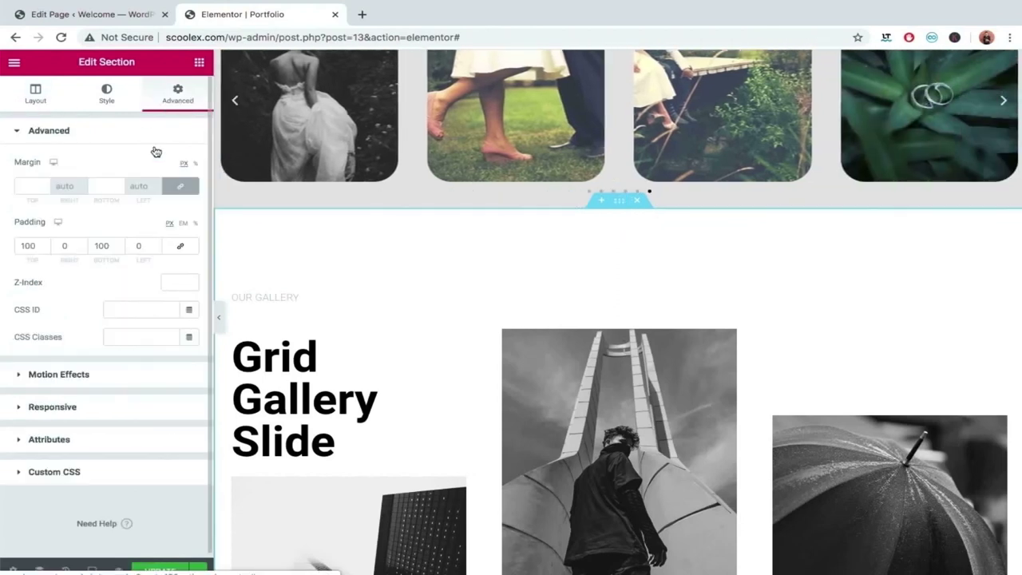
left_click(61, 381)
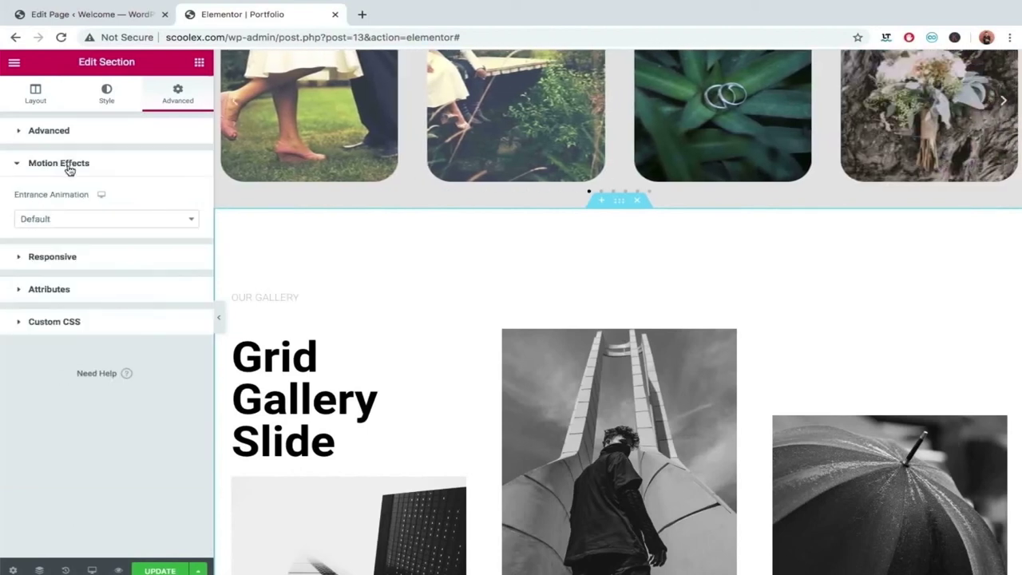
left_click(111, 96)
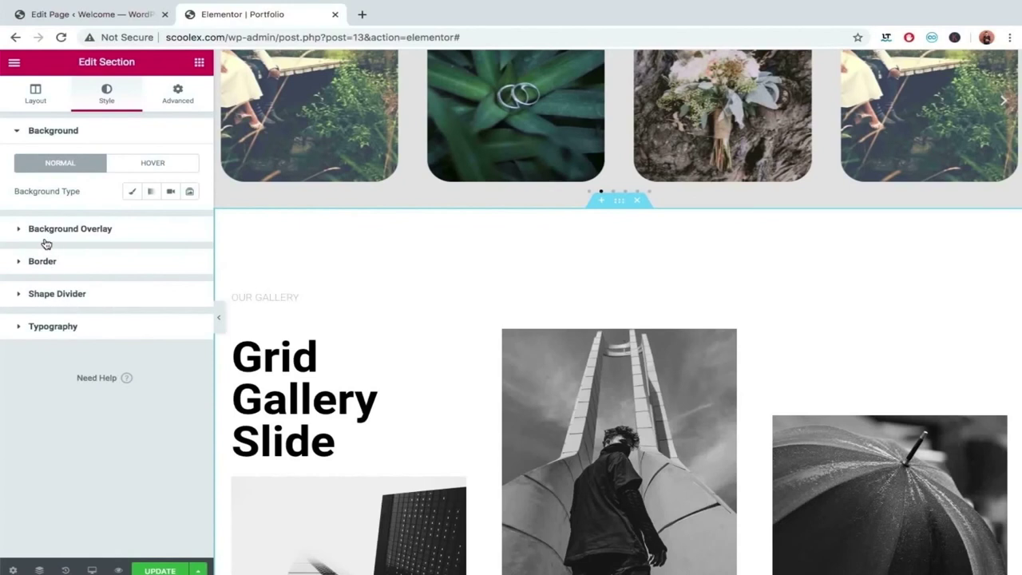
left_click(132, 192)
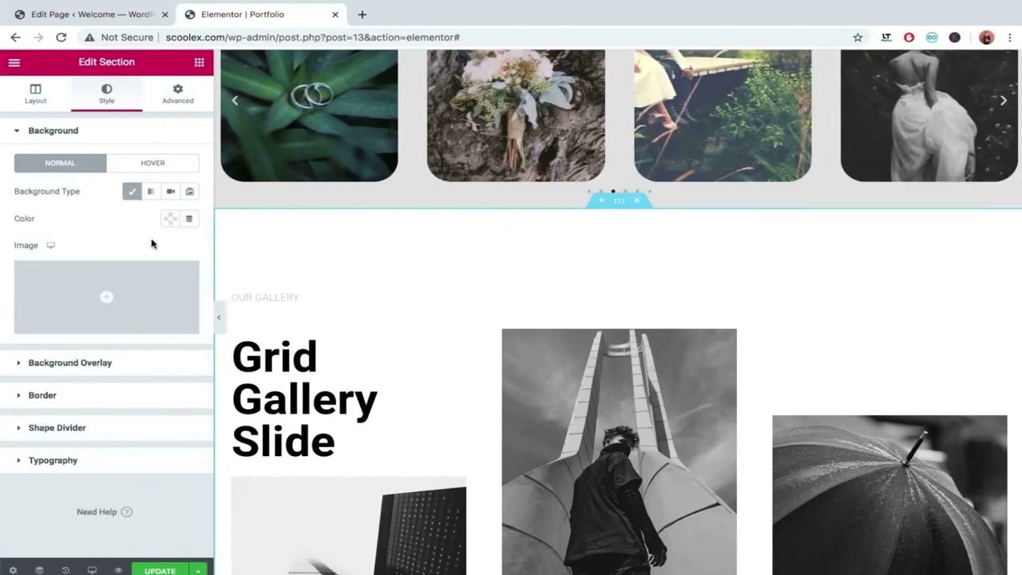
left_click(170, 219)
mouse_move(105, 304)
left_mouse_down()
mouse_move(82, 276)
mouse_move(75, 283)
left_mouse_up()
left_click(320, 289)
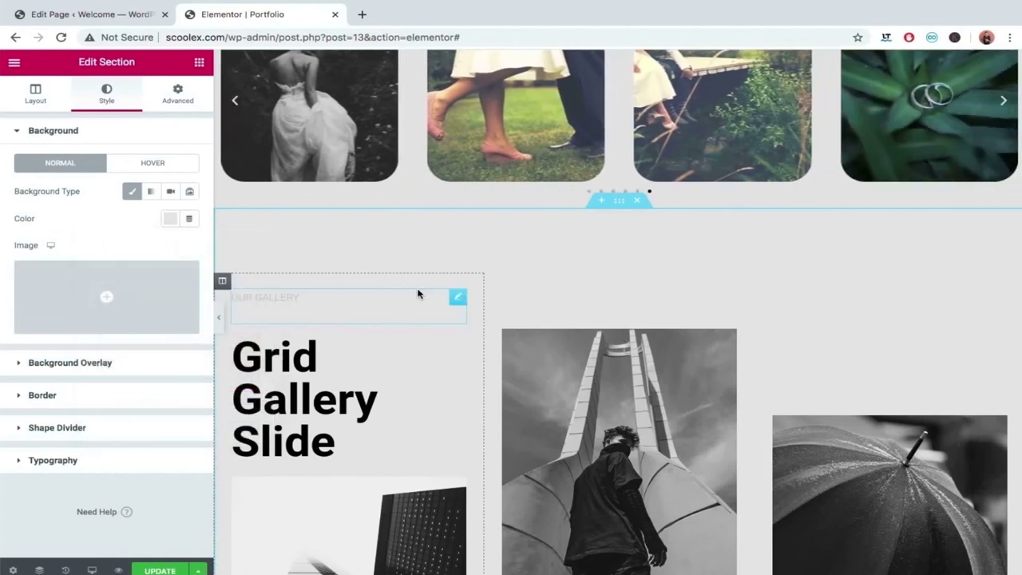
Select the skyscraper image in the Grid Gallery Slide section.
scroll(420, 292, "up", 1)
scroll(420, 294, "down", 3)
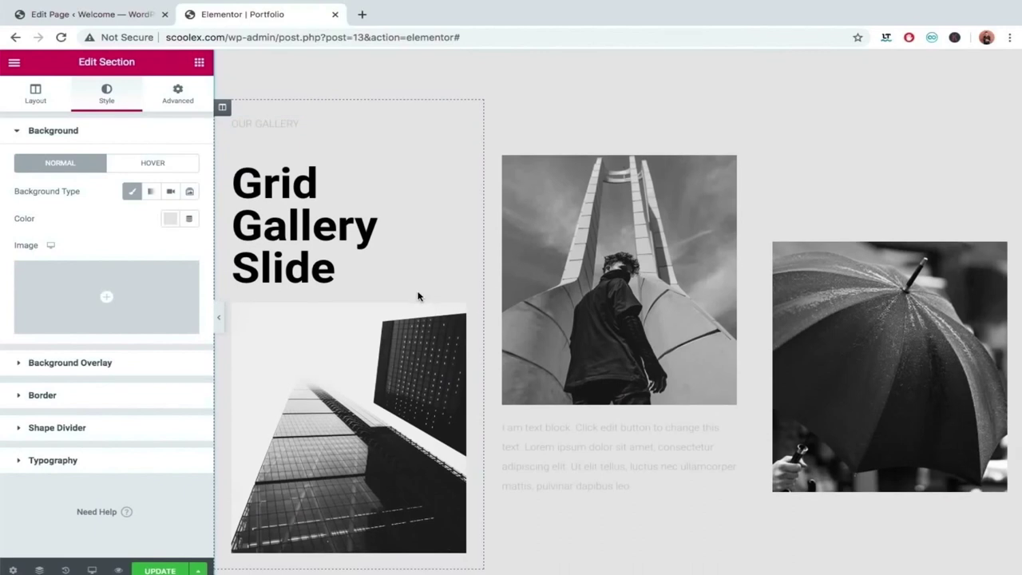
scroll(417, 294, "down", 1)
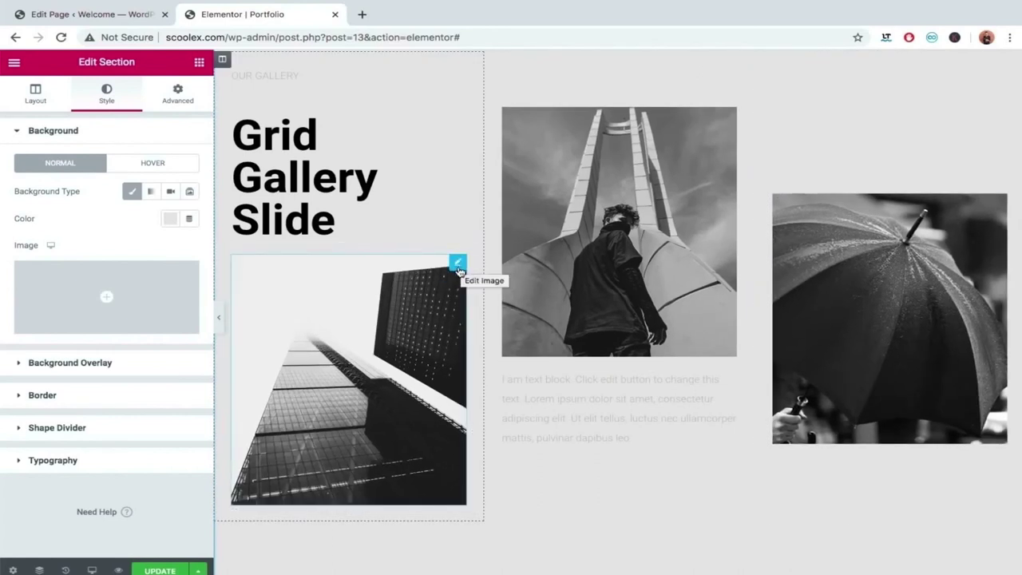
left_click(458, 273)
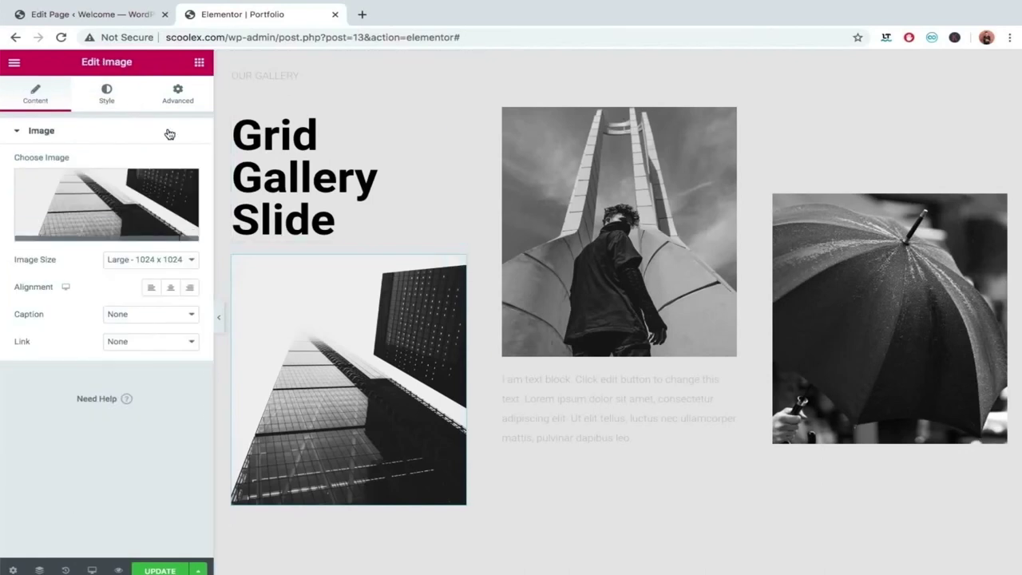
Add a solid black box shadow to the skyscraper photo with horizontal -6 and blur 30.
left_click(109, 92)
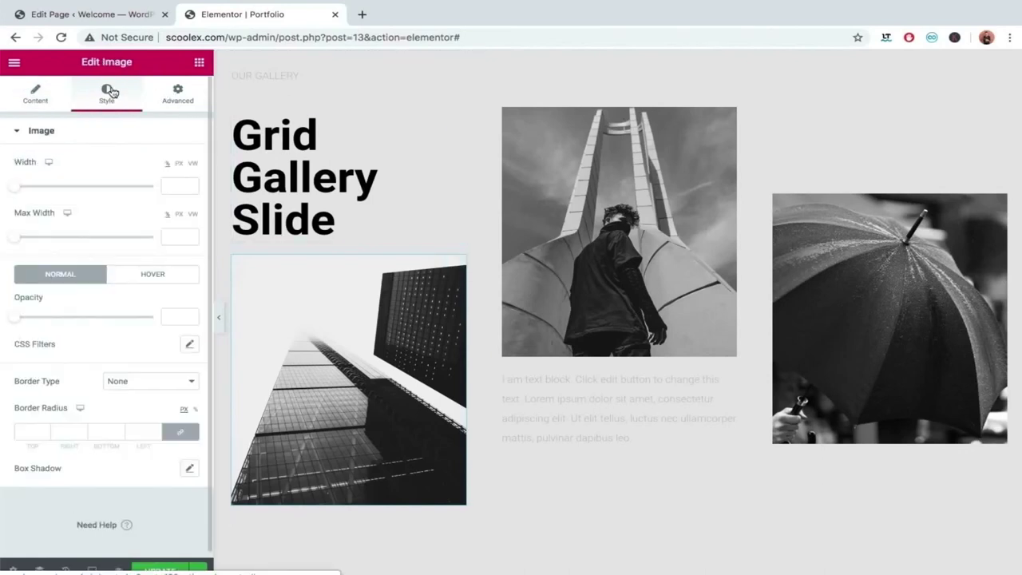
left_click(189, 470)
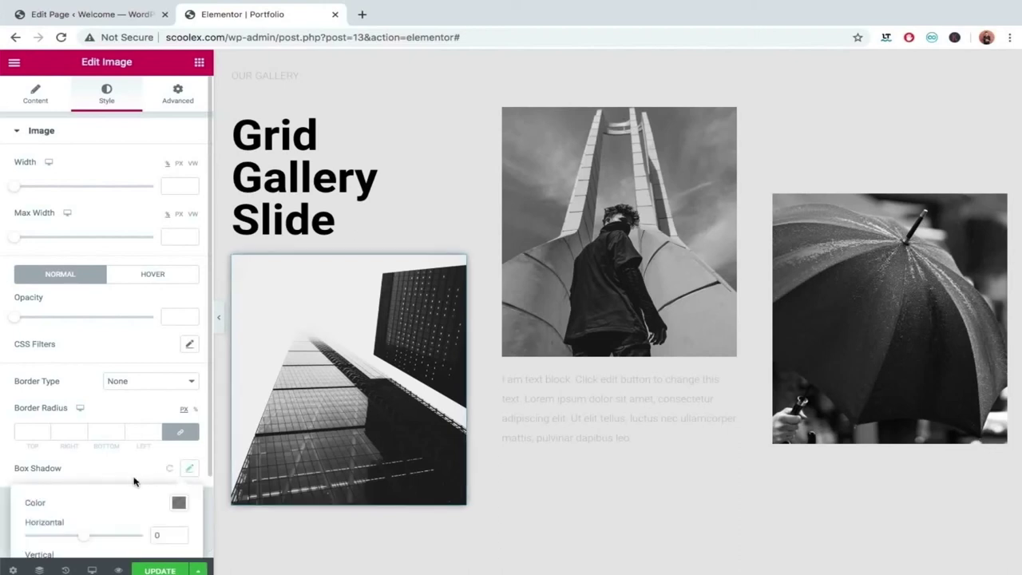
scroll(134, 481, "down", 3)
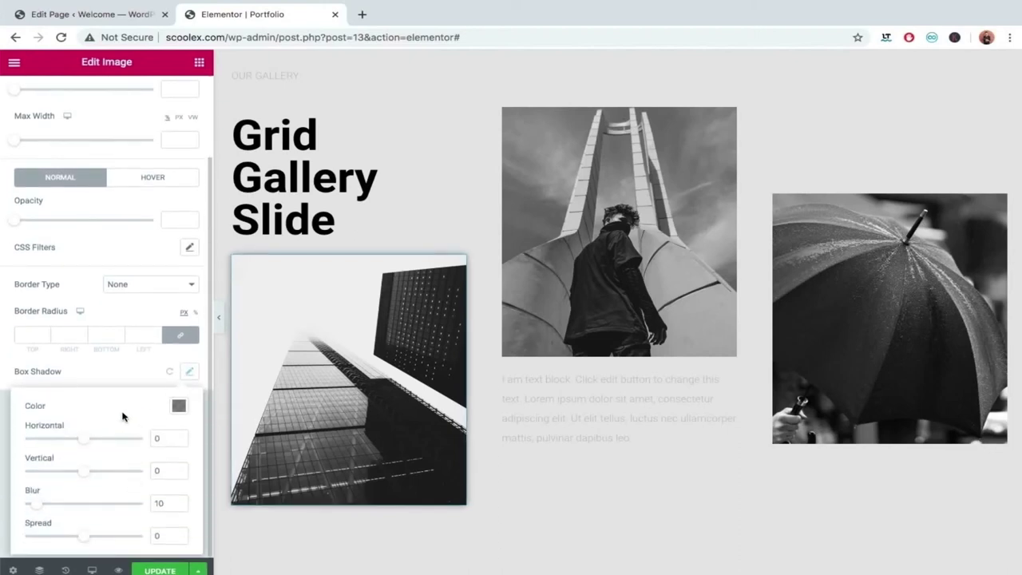
left_click(179, 407)
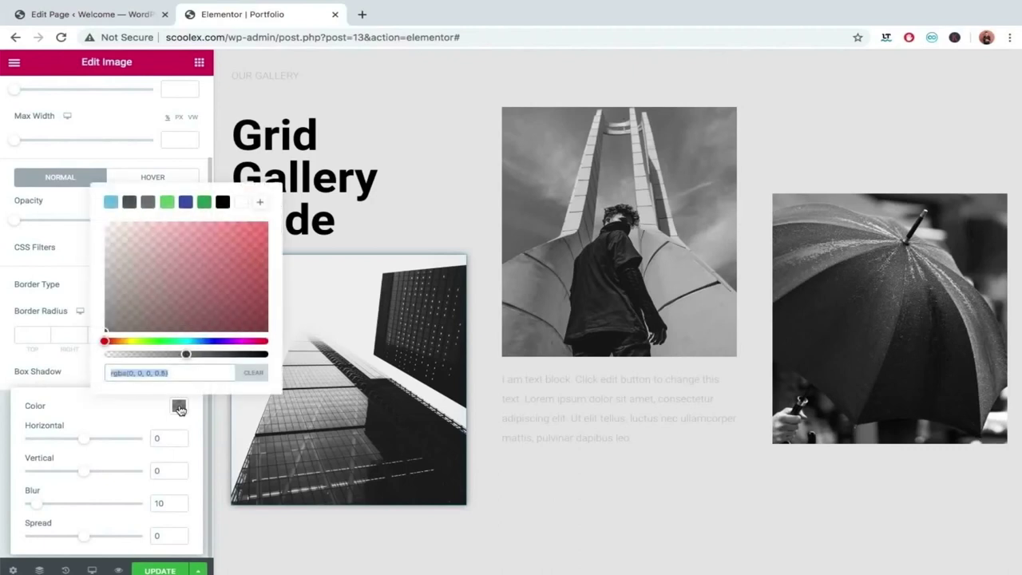
left_click(226, 205)
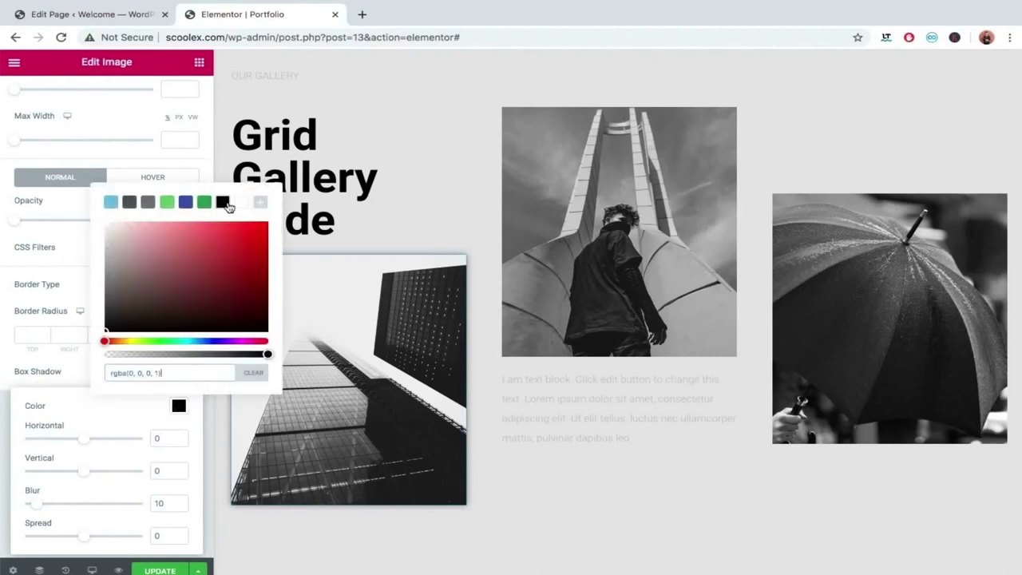
left_click(97, 427)
left_click_drag(87, 444, 83, 444)
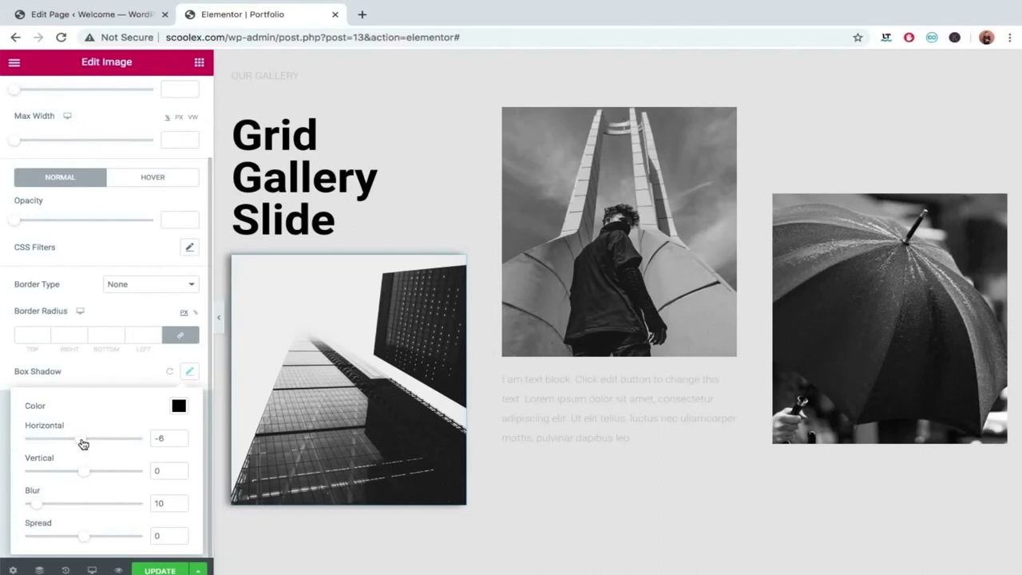
left_click_drag(48, 508, 64, 510)
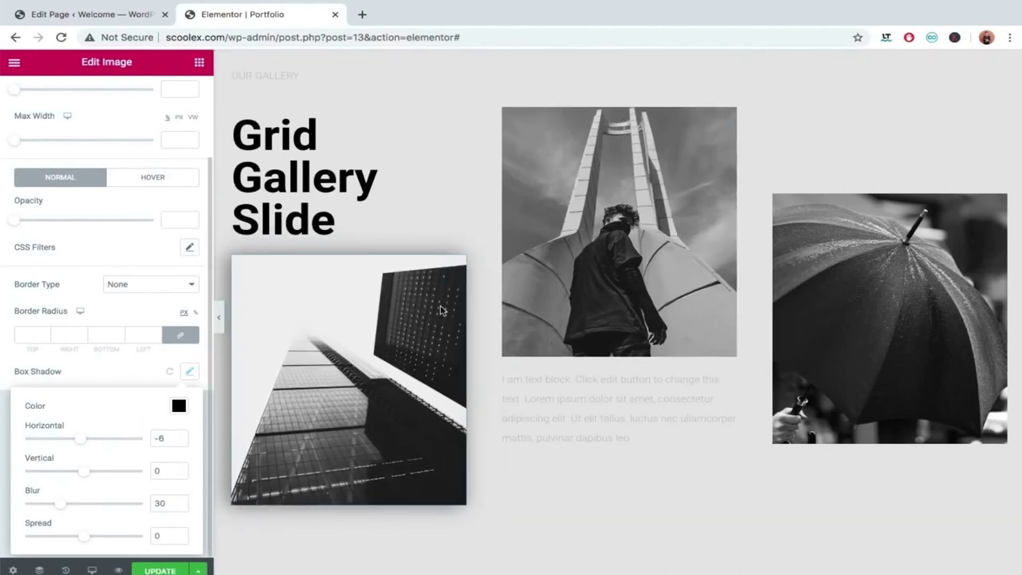
Give the middle photo of the person a black box shadow, horizontal -6, blur 30.
left_click(687, 307)
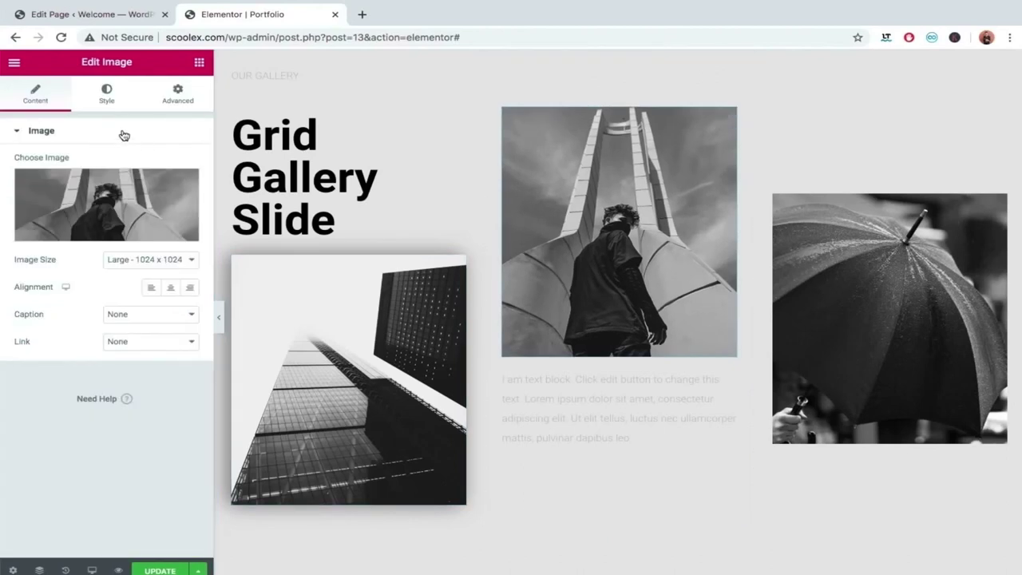
left_click(107, 95)
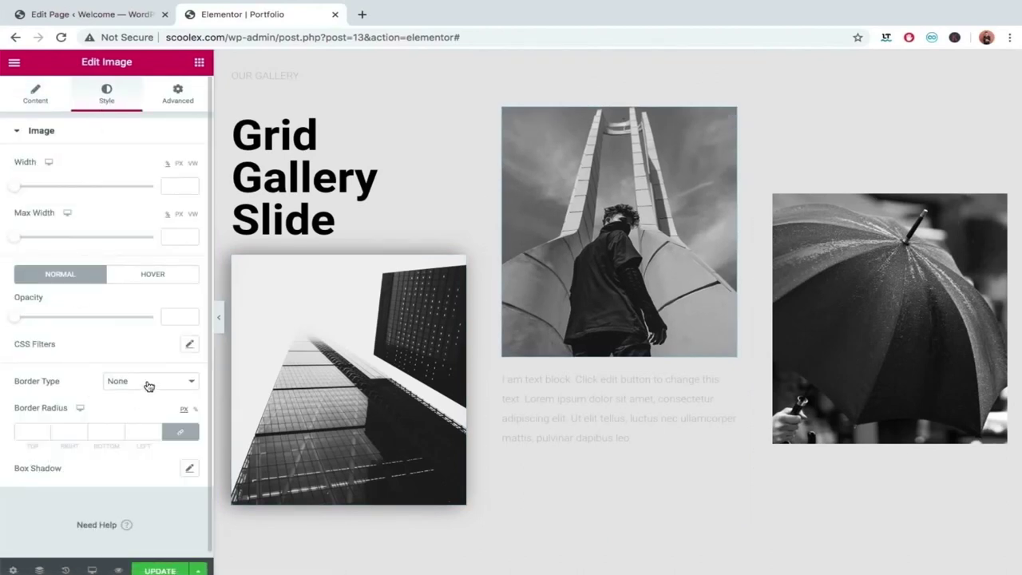
left_click(191, 469)
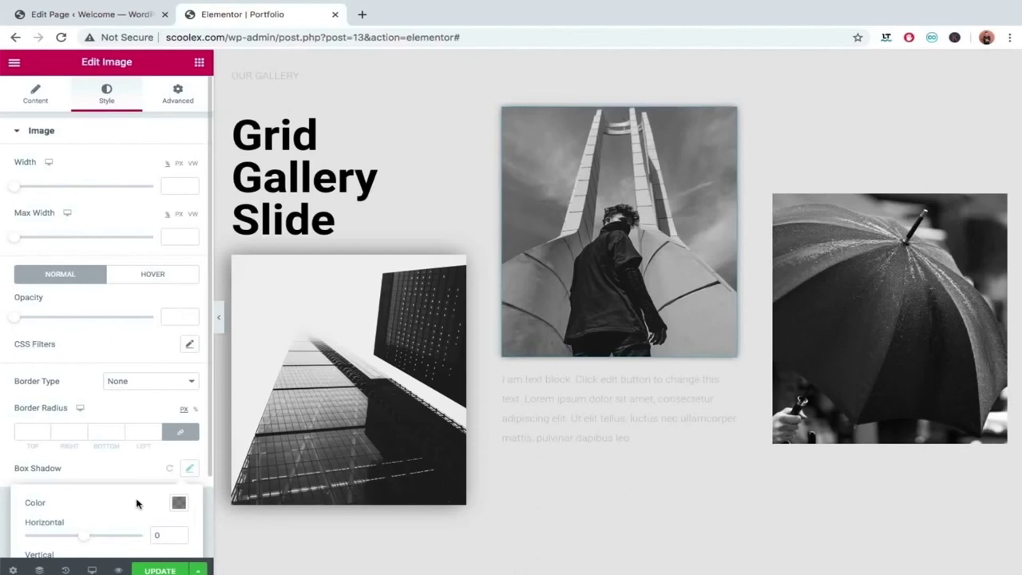
scroll(137, 502, "down", 2)
left_click(181, 409)
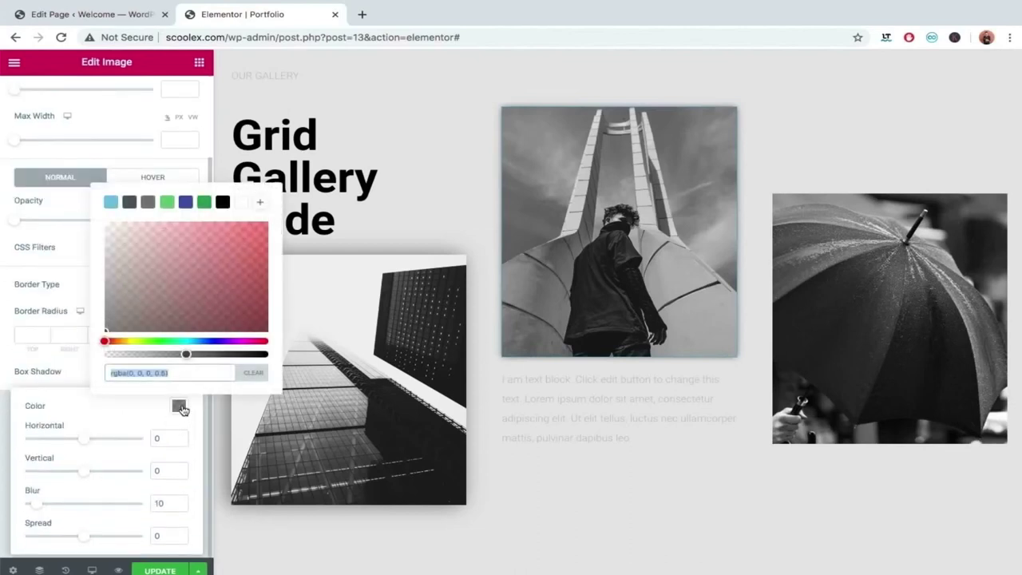
left_click(223, 203)
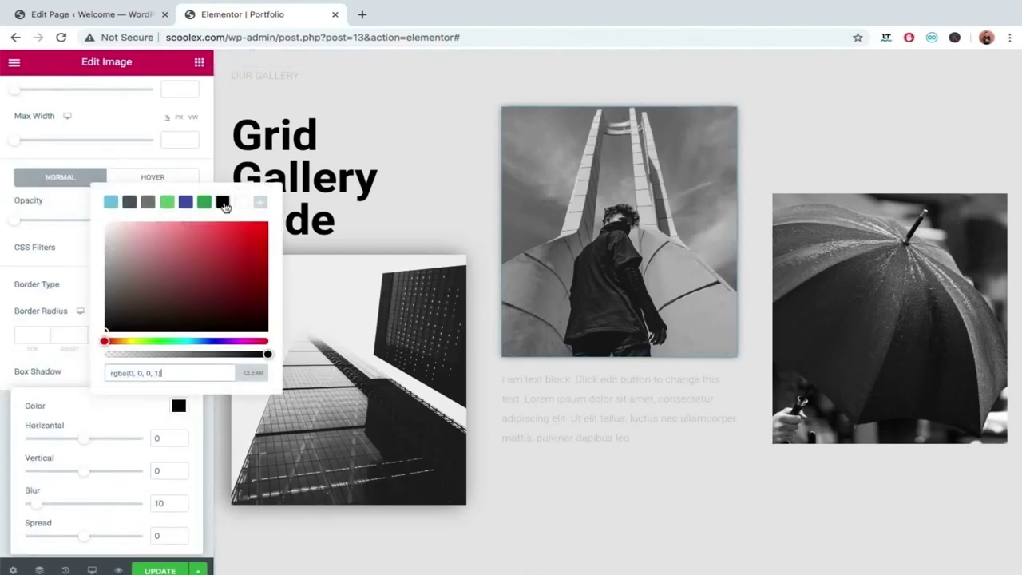
left_click(75, 424)
left_click_drag(83, 438, 79, 440)
left_click_drag(36, 504, 59, 510)
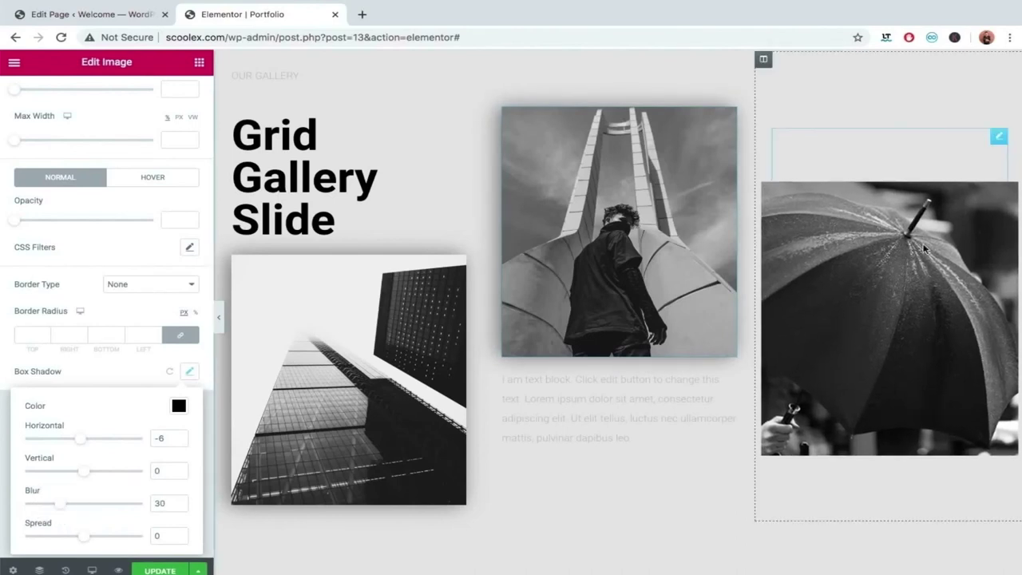
Give the umbrella photo the same black shadow (horizontal -6, blur 30) and update the page.
left_click(997, 137)
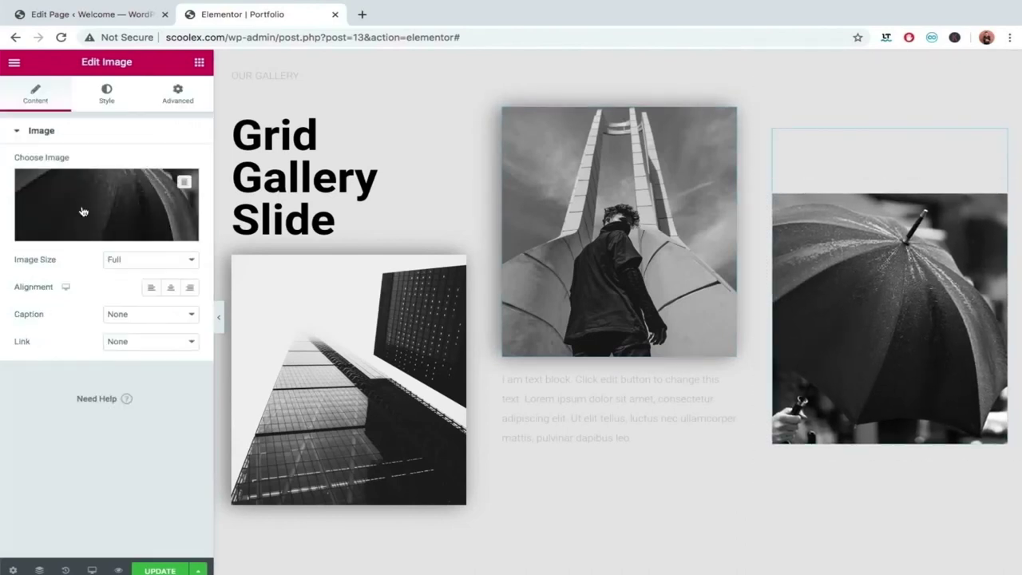
left_click(192, 92)
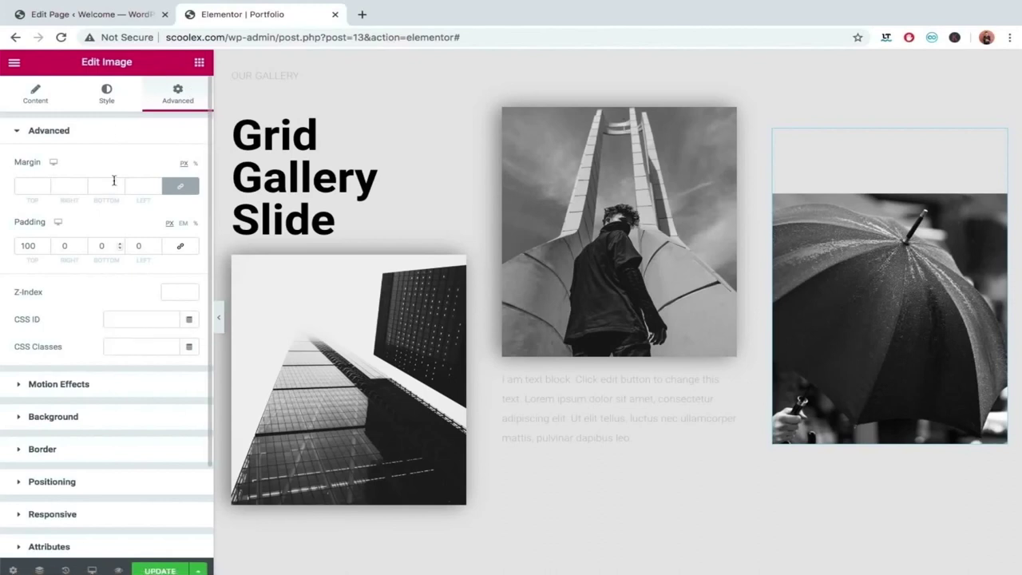
left_click(103, 109)
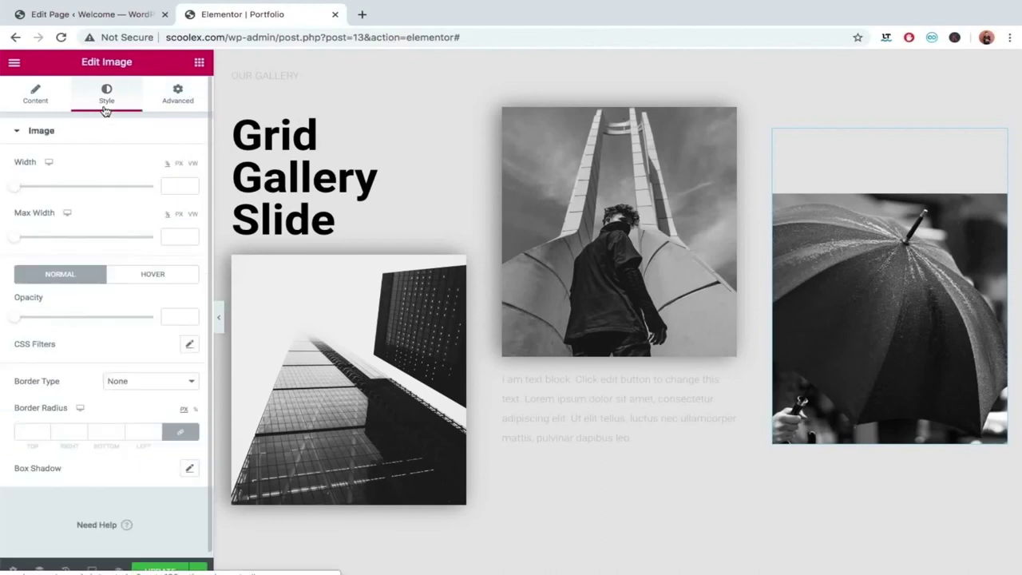
left_click(189, 468)
left_click(178, 504)
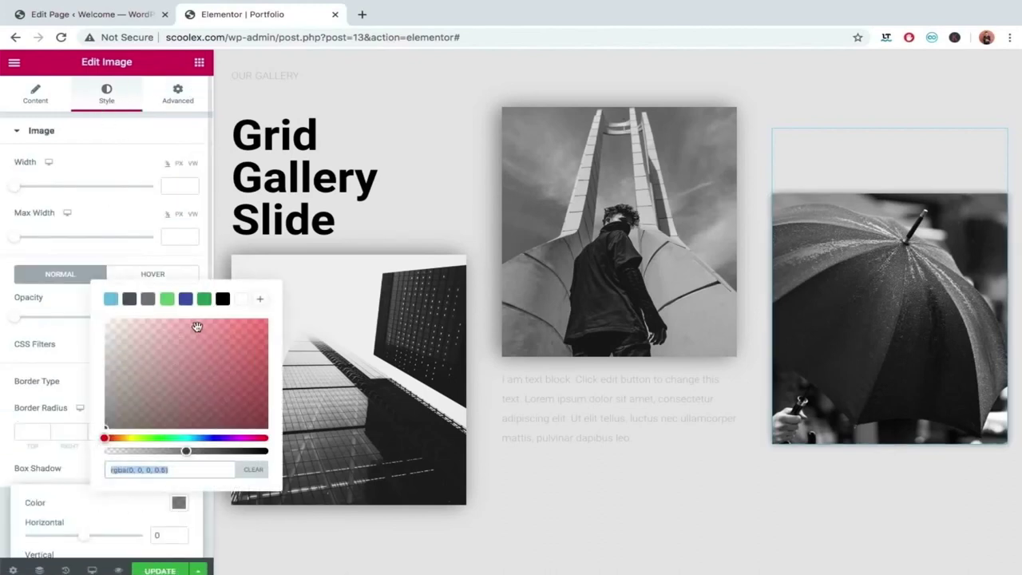
left_click(222, 300)
left_click(20, 472)
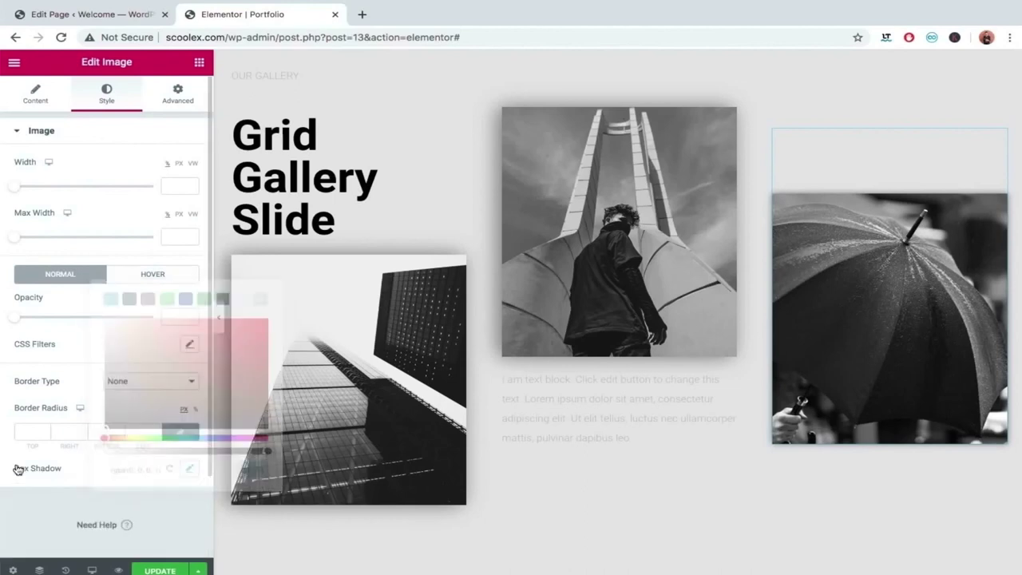
left_click(189, 463)
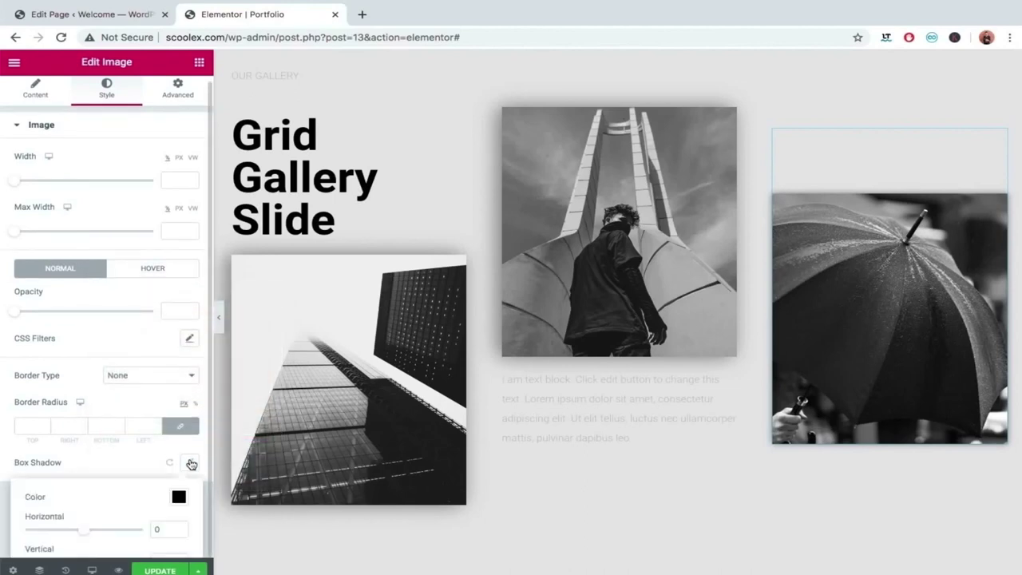
scroll(109, 497, "down", 2)
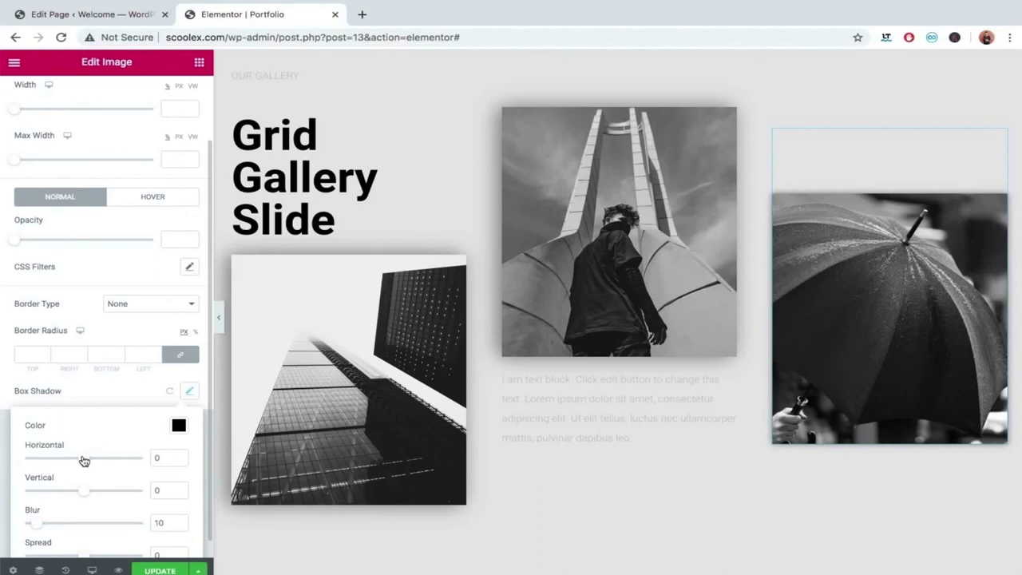
left_click_drag(84, 460, 80, 461)
scroll(79, 460, "down", 1)
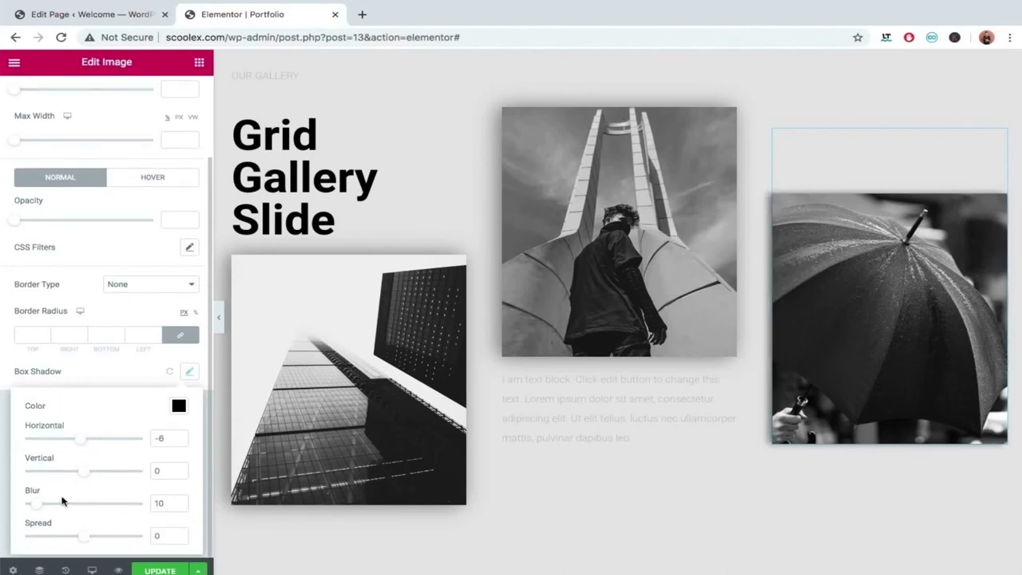
left_click_drag(43, 509, 57, 509)
left_click_drag(62, 508, 66, 509)
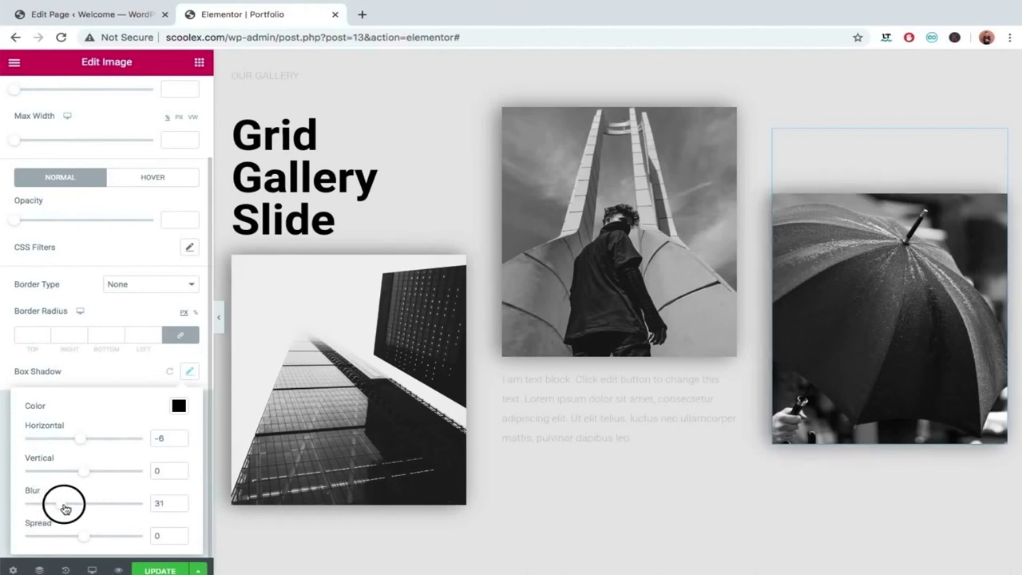
left_click(51, 296)
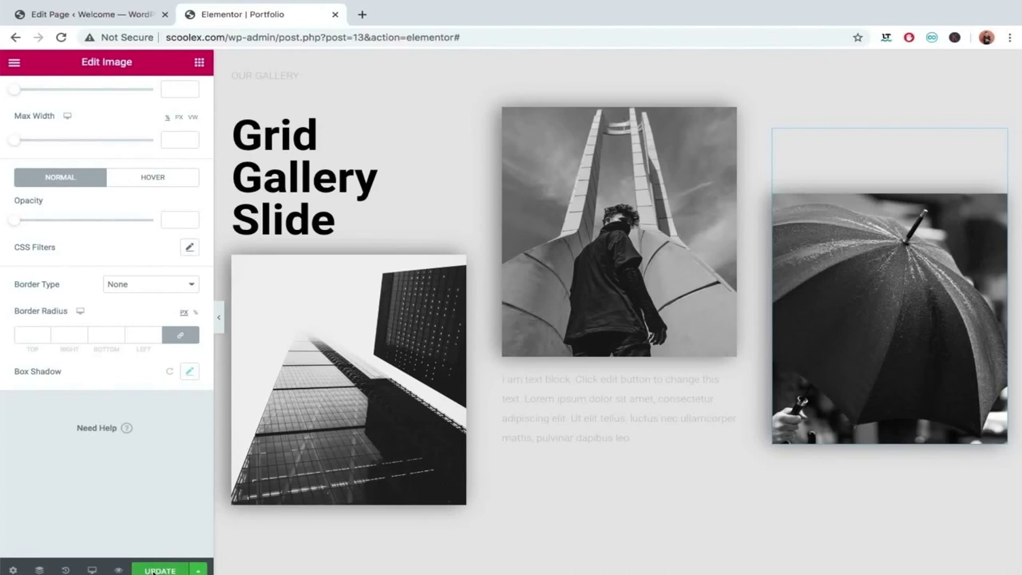
left_click(162, 570)
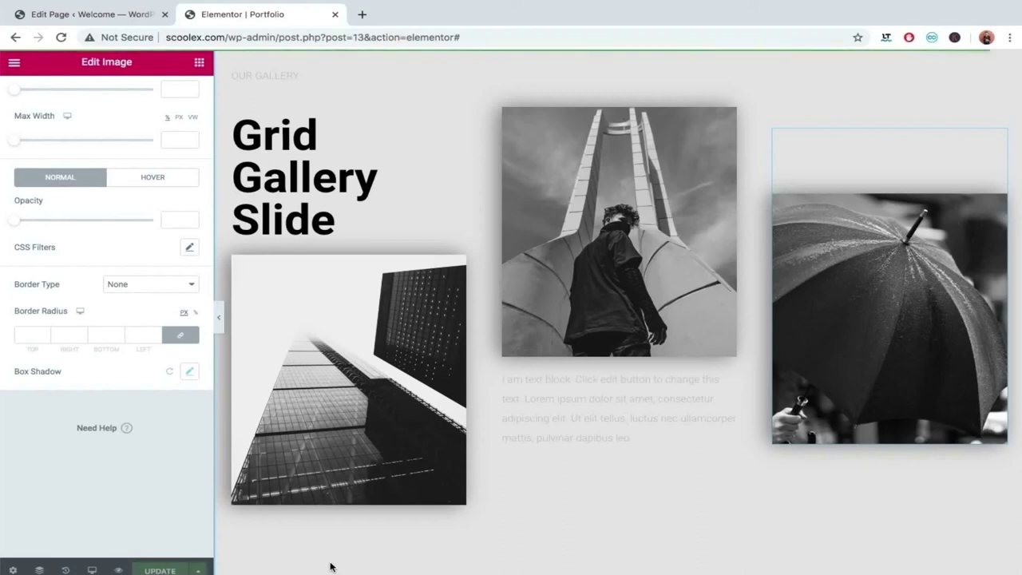
Set the building photo's entrance animation to Slide In Up.
scroll(444, 439, "up", 2)
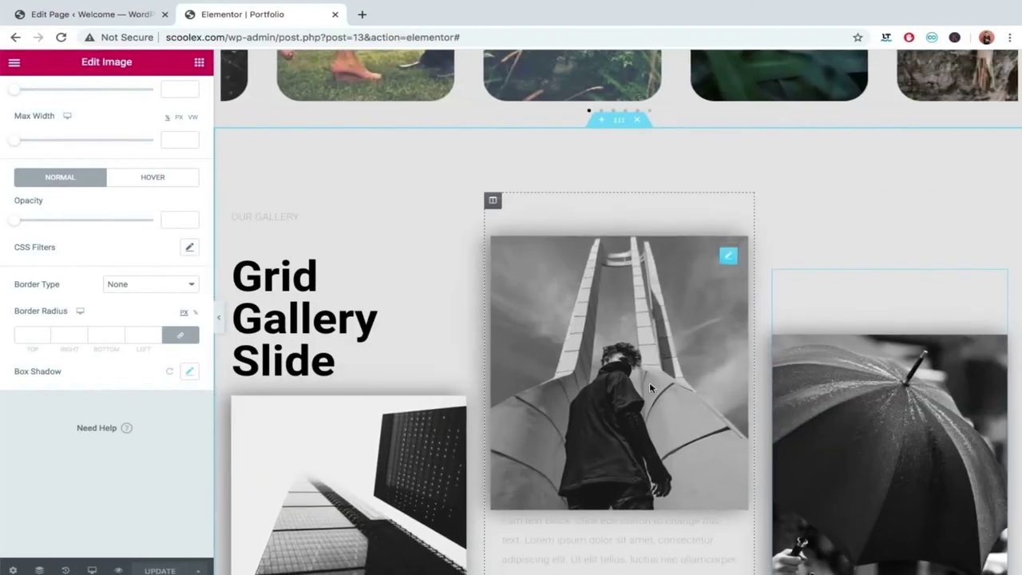
scroll(447, 445, "down", 1)
scroll(449, 449, "down", 1)
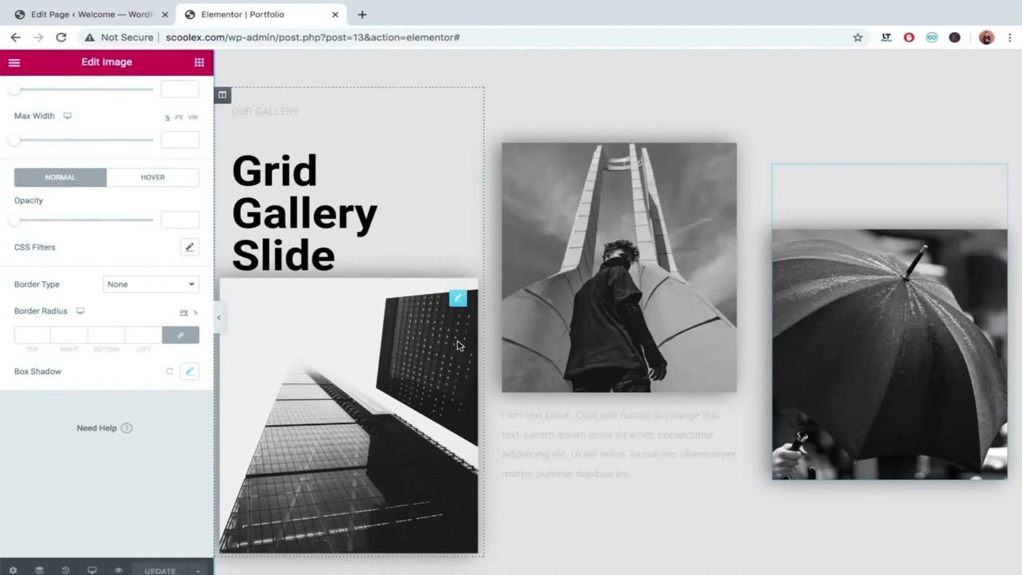
left_click(459, 298)
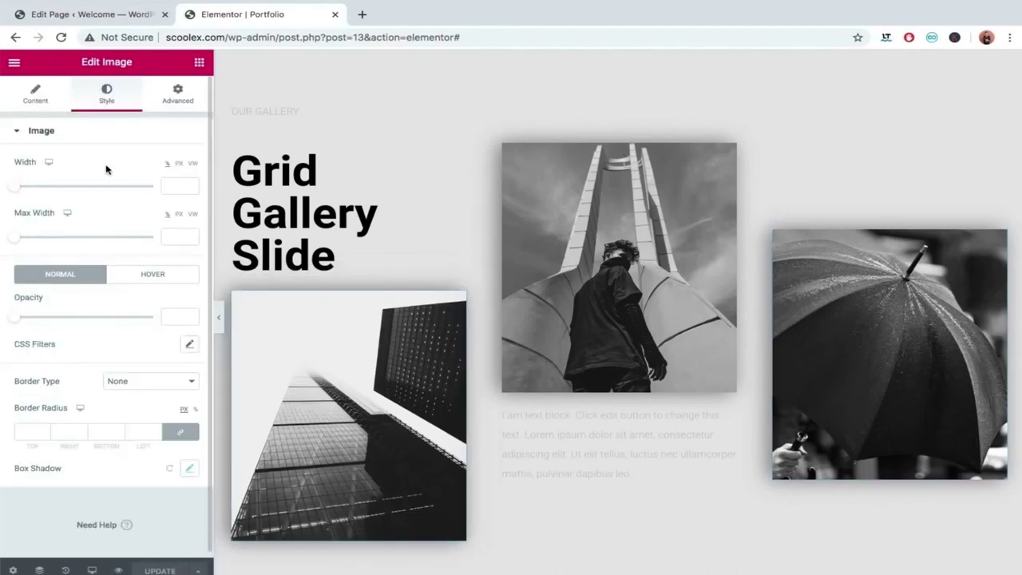
left_click(177, 93)
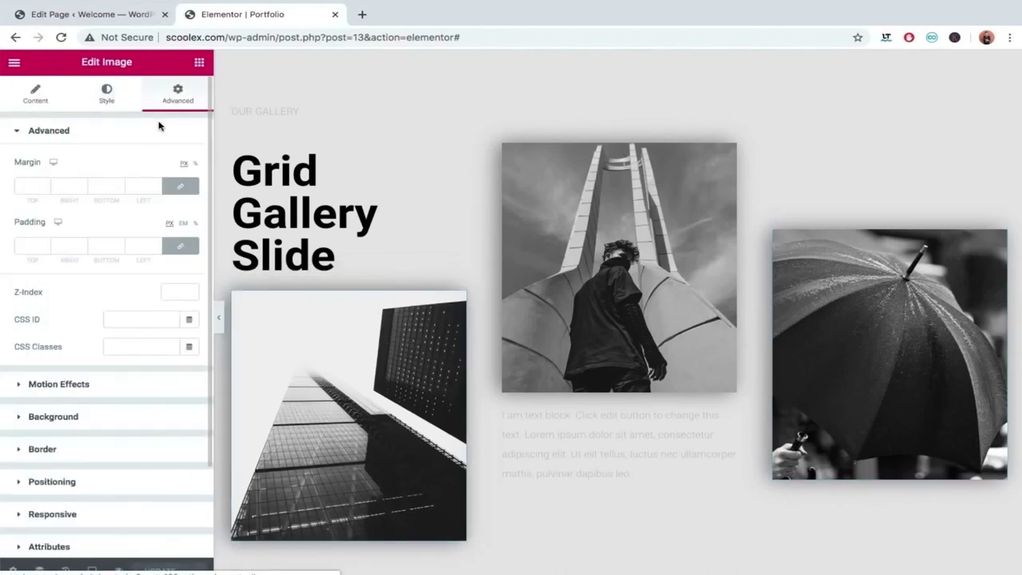
left_click(59, 388)
left_click(83, 226)
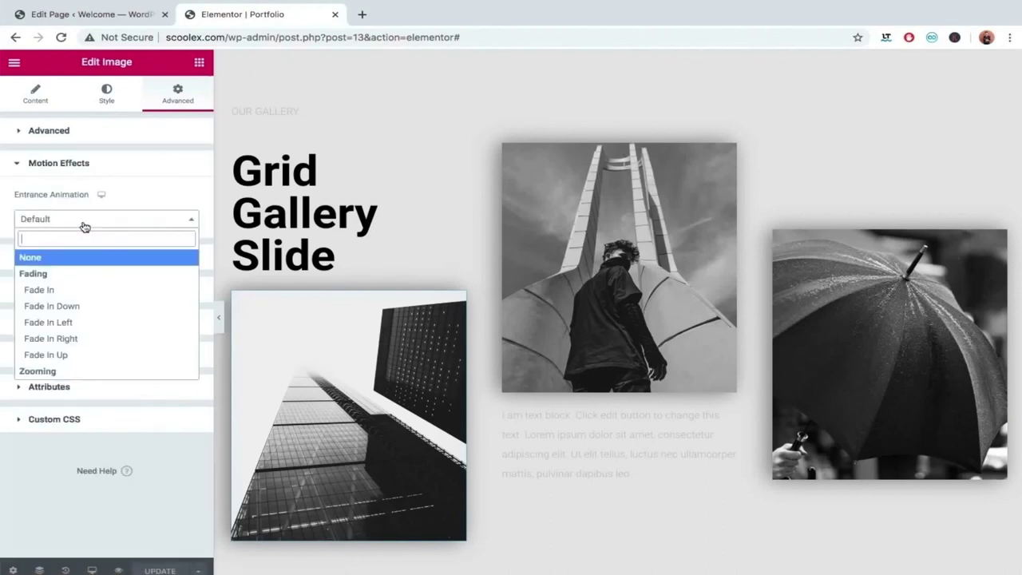
scroll(91, 305, "down", 8)
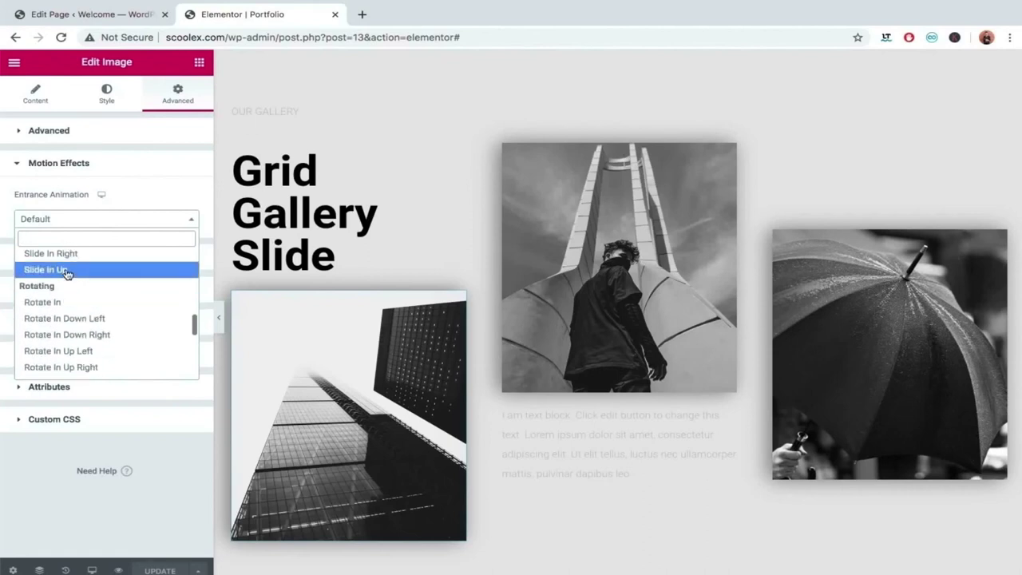
left_click(68, 271)
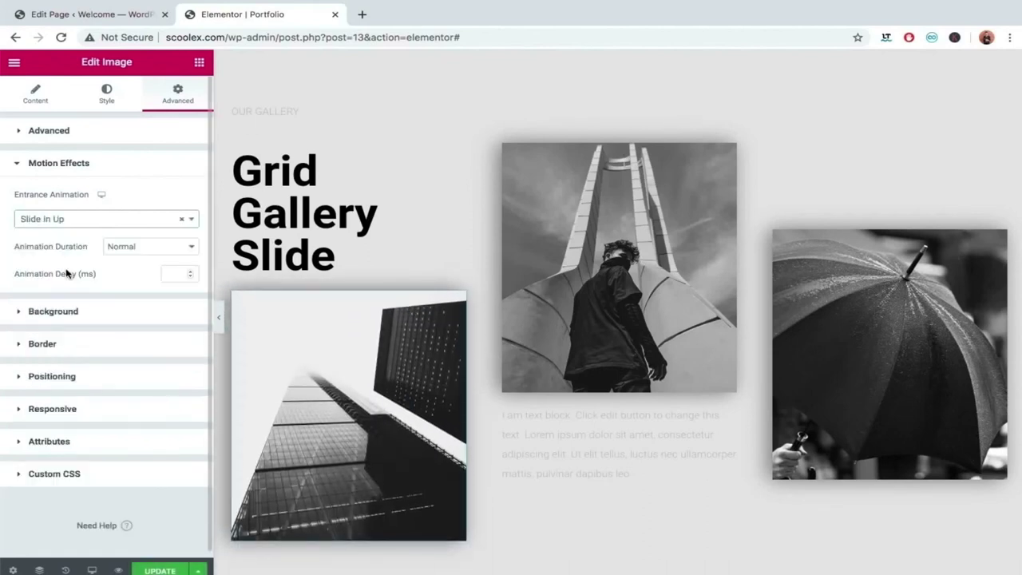
Select the middle gallery photo for editing.
mouse_move(611, 182)
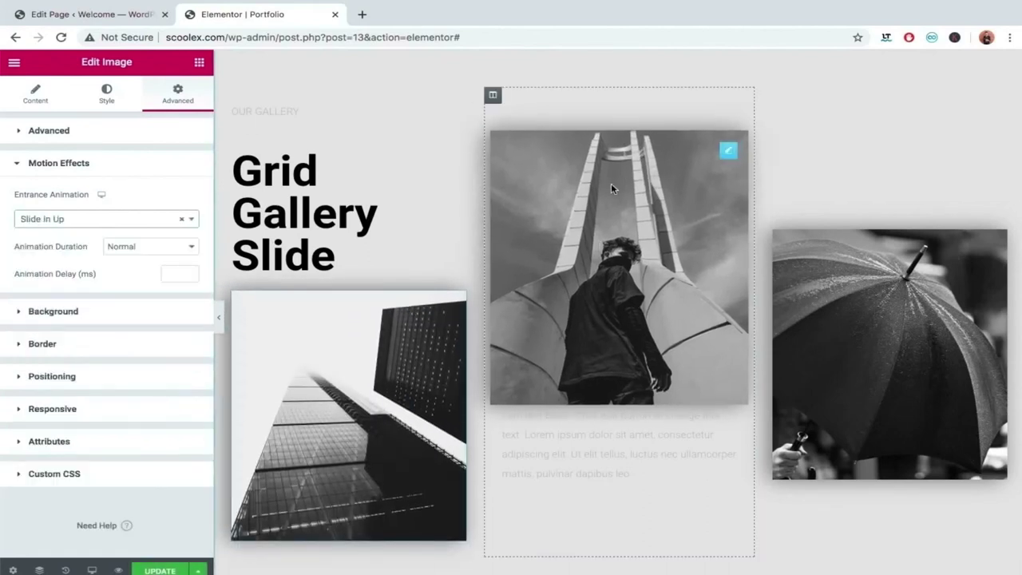
left_click(728, 153)
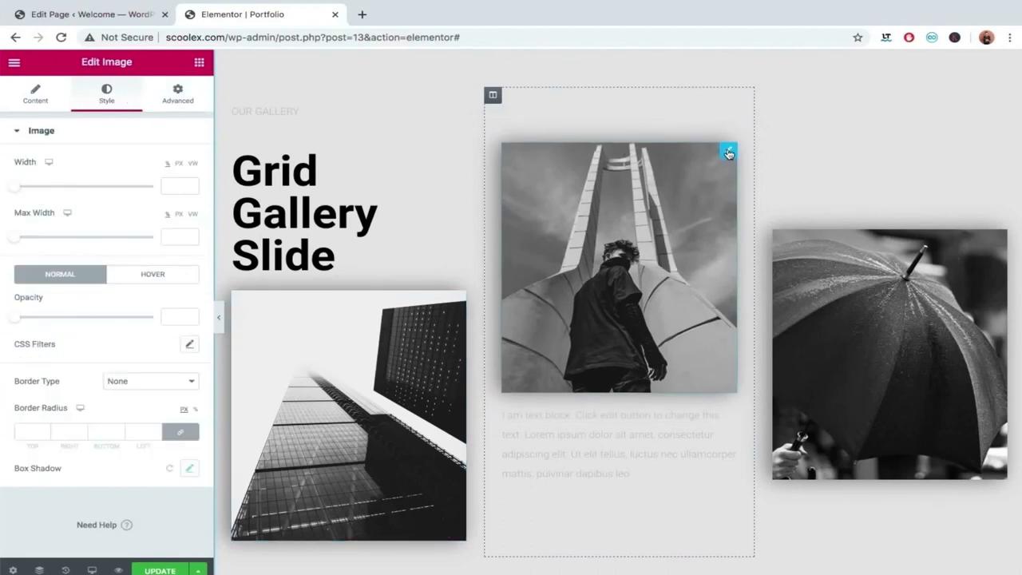
scroll(472, 155, "up", 1)
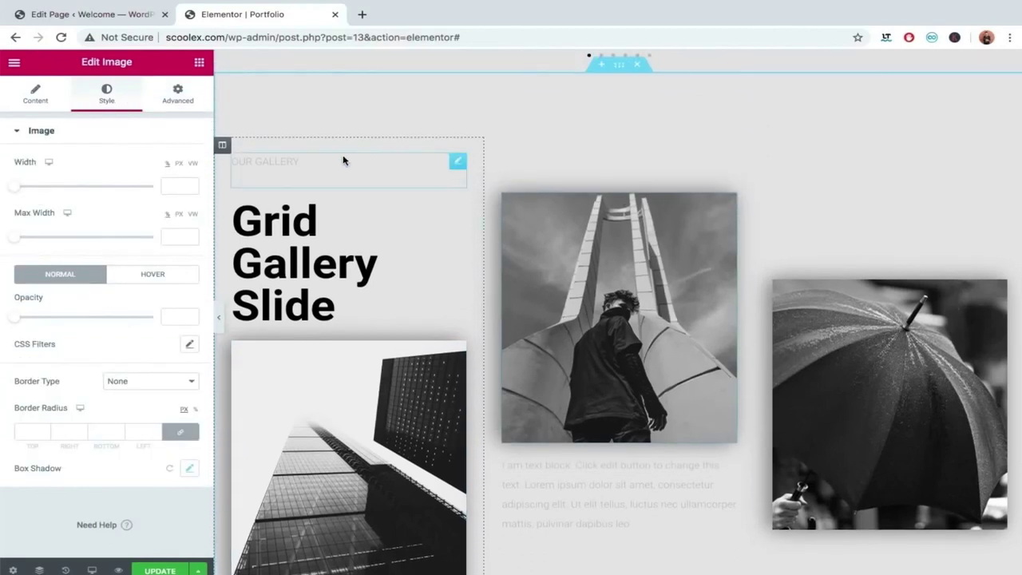
Give the heading-and-building column a Slide In Up entrance animation with Slow duration.
left_click(223, 149)
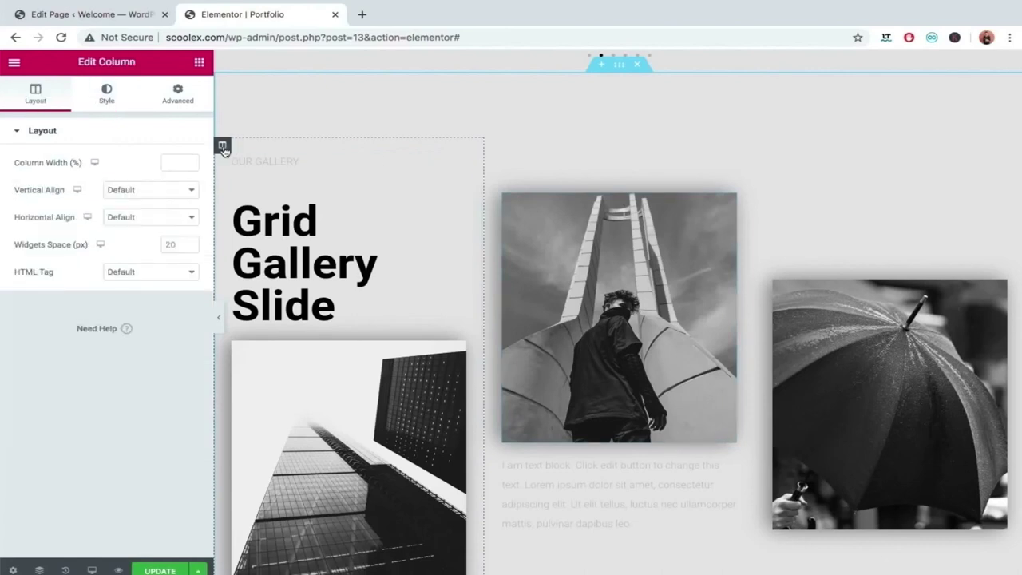
left_click(178, 91)
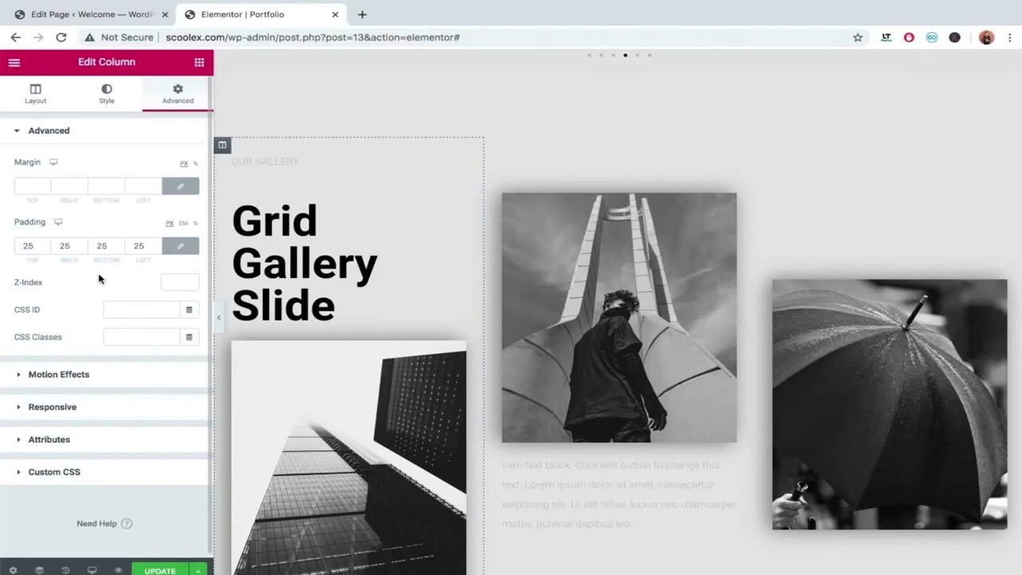
left_click(64, 373)
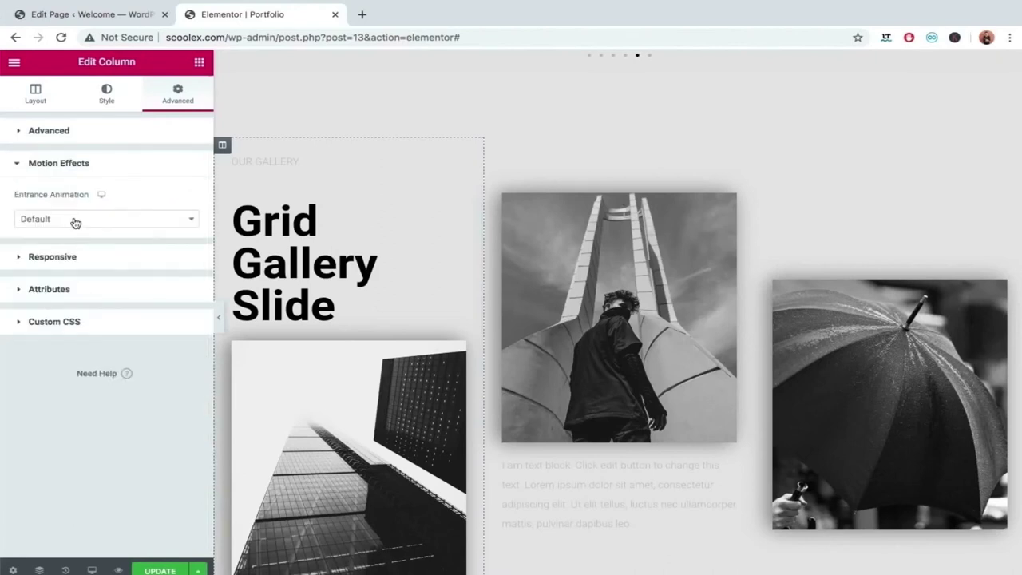
left_click(72, 222)
scroll(95, 342, "down", 2)
scroll(95, 342, "down", 5)
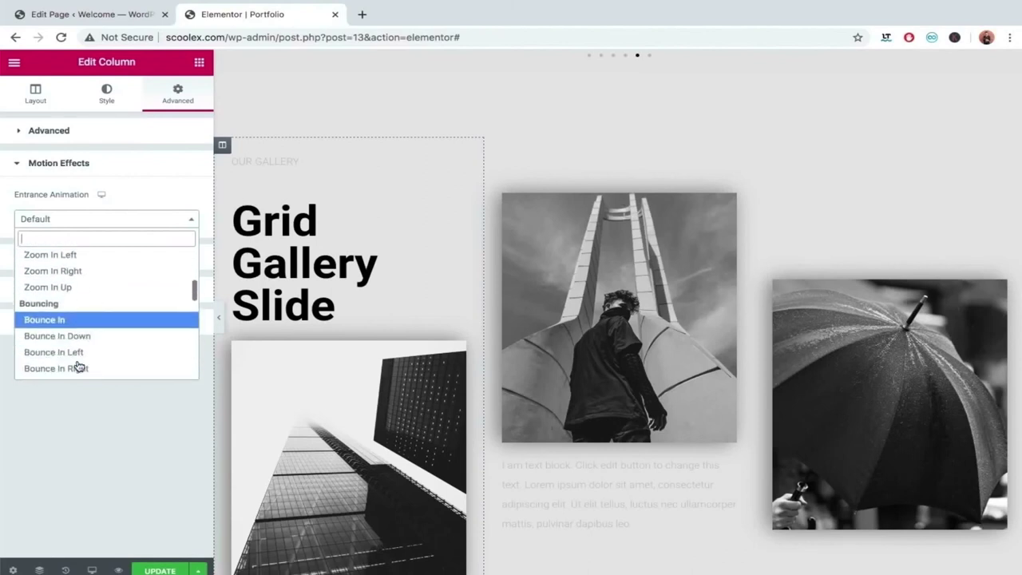
scroll(78, 365, "down", 1)
scroll(67, 343, "up", 1)
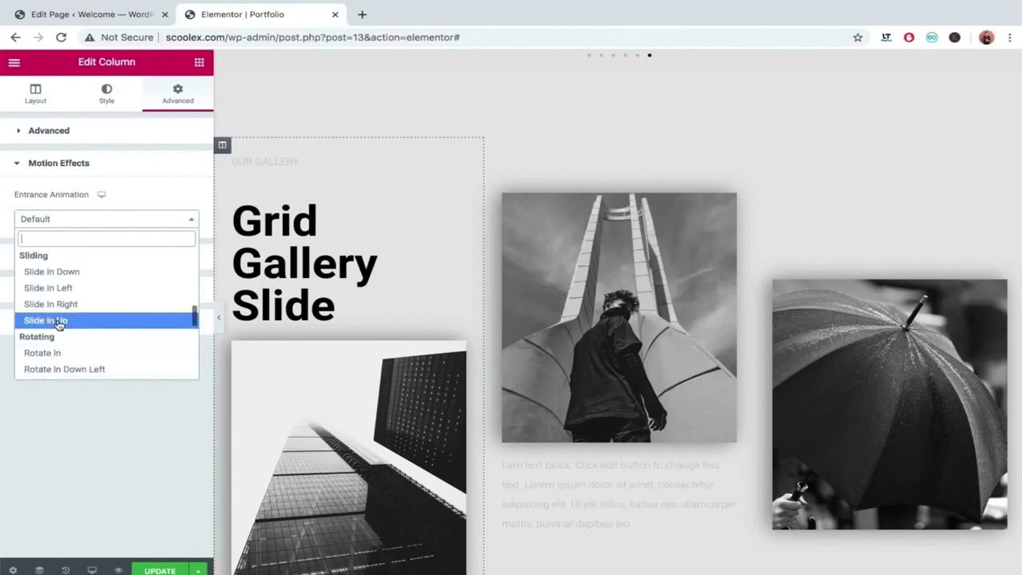
left_click(64, 320)
left_click(155, 252)
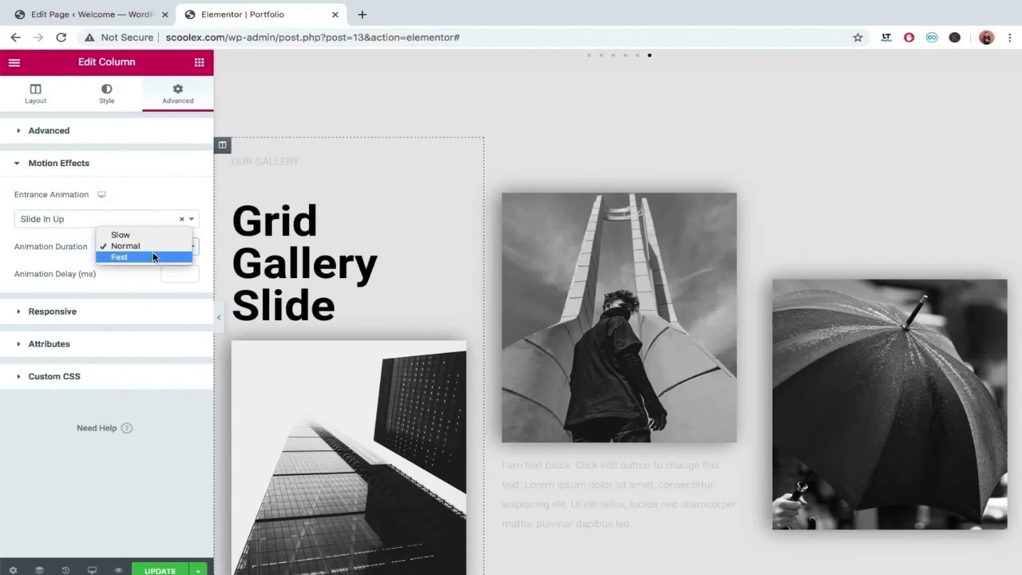
left_click(146, 235)
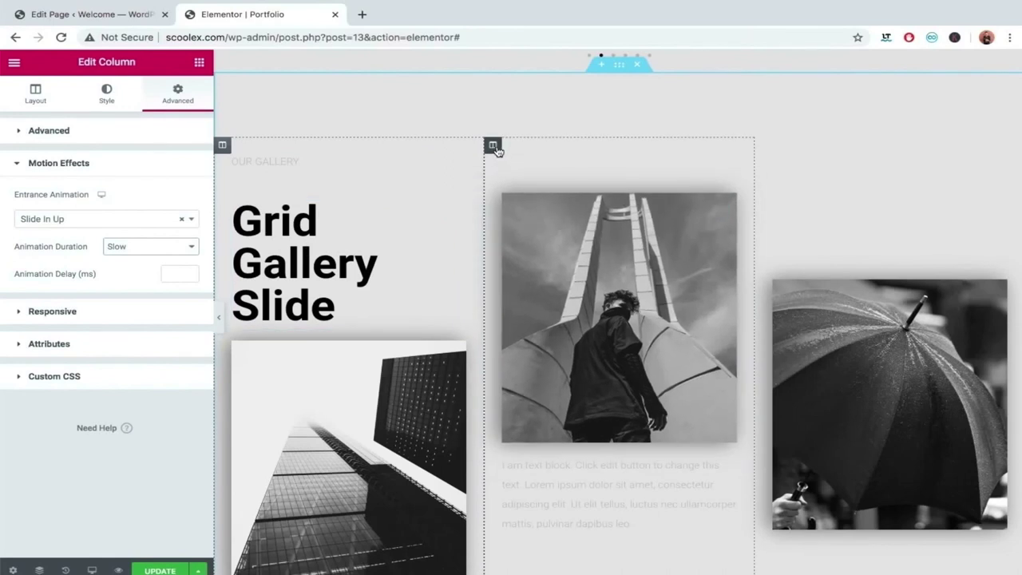
Give the middle gallery column a Slide In Up entrance animation at Slow duration.
left_click(493, 146)
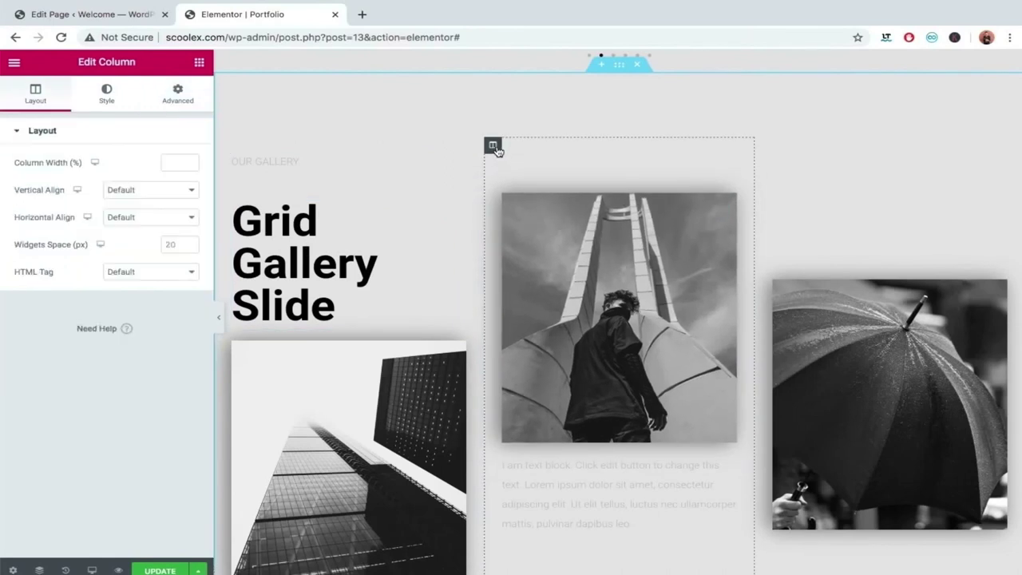
left_click(188, 95)
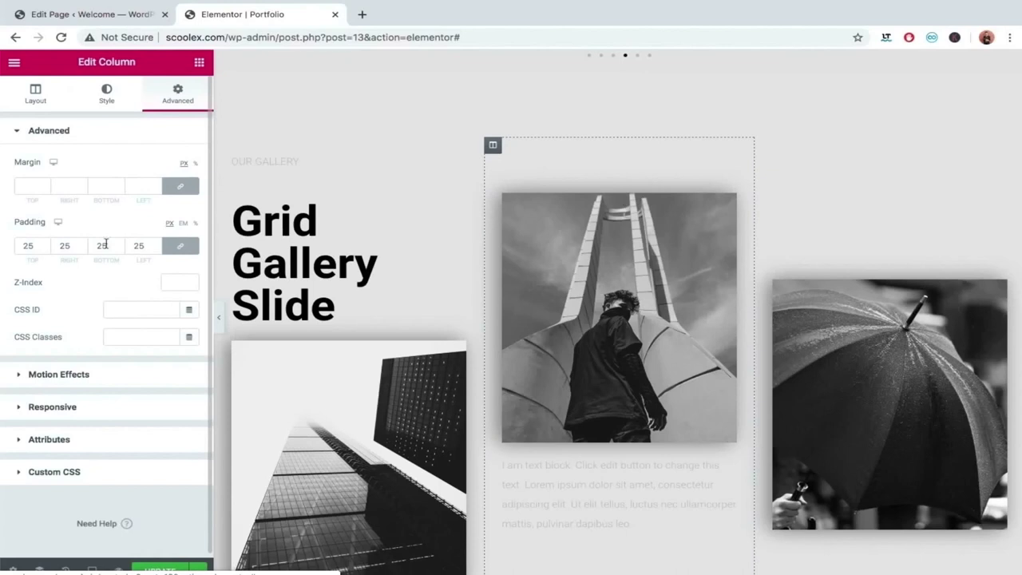
left_click(24, 377)
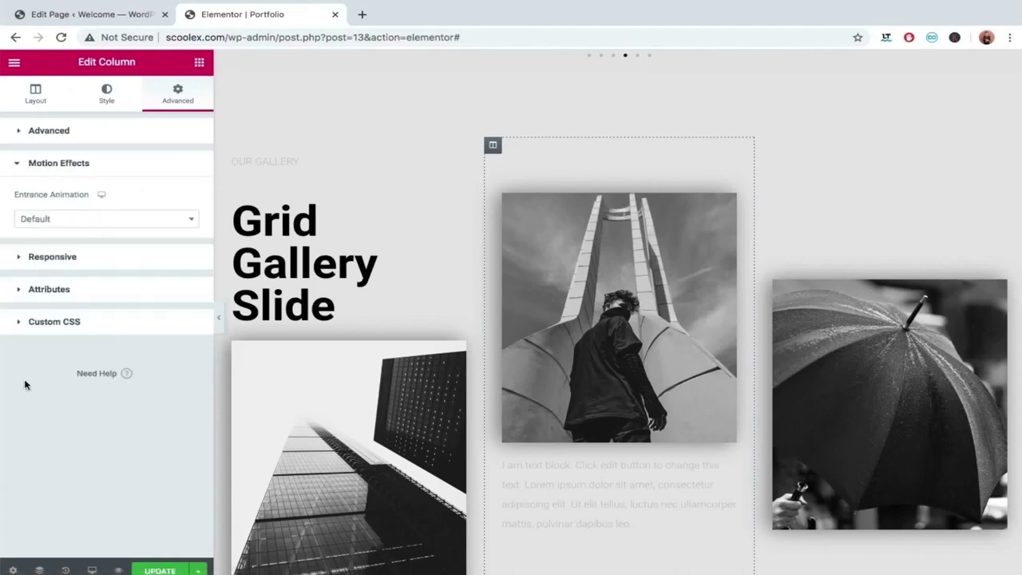
left_click(98, 218)
scroll(95, 326, "down", 3)
scroll(95, 330, "down", 5)
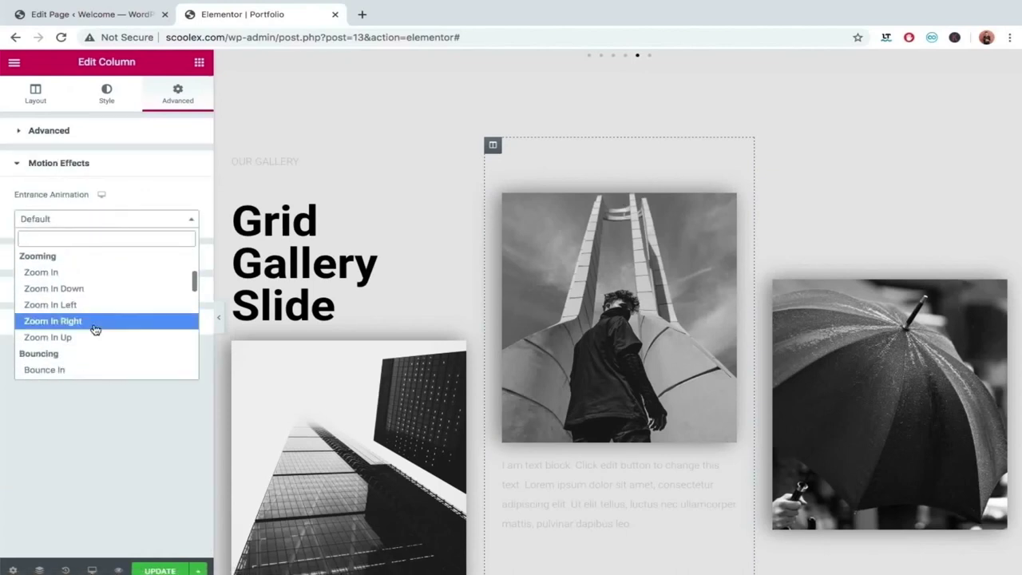
scroll(95, 329, "down", 6)
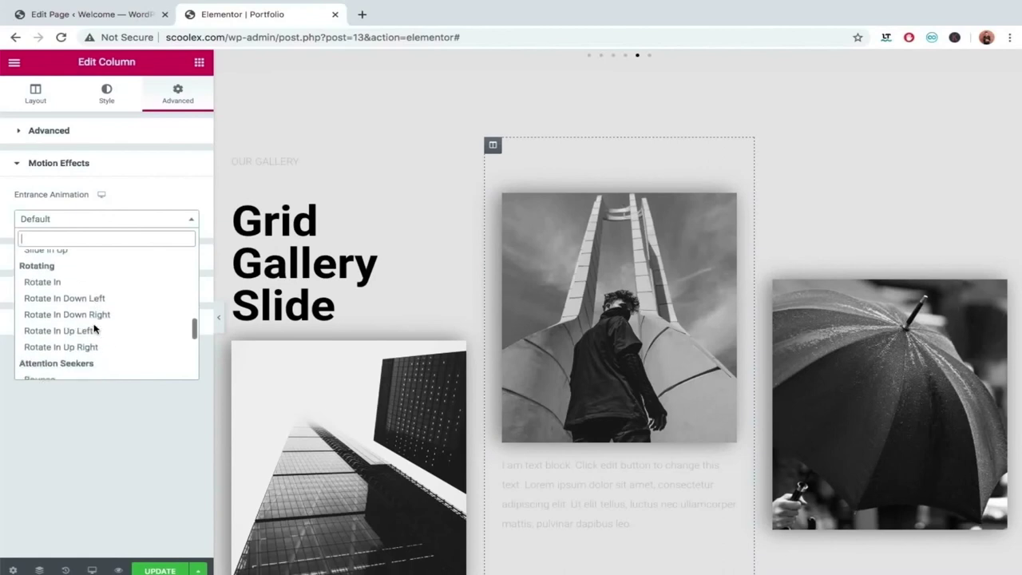
scroll(95, 330, "up", 6)
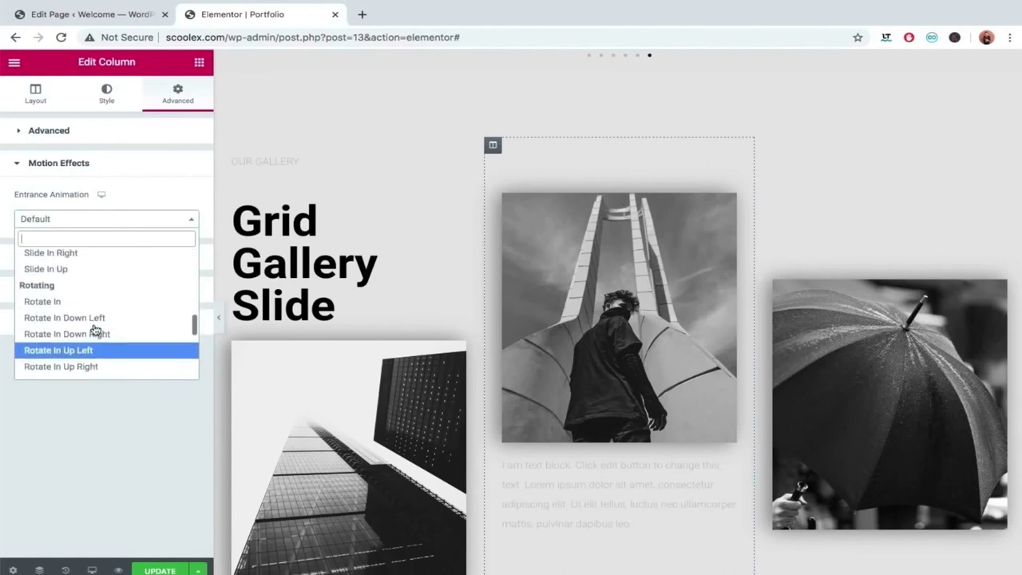
left_click(61, 355)
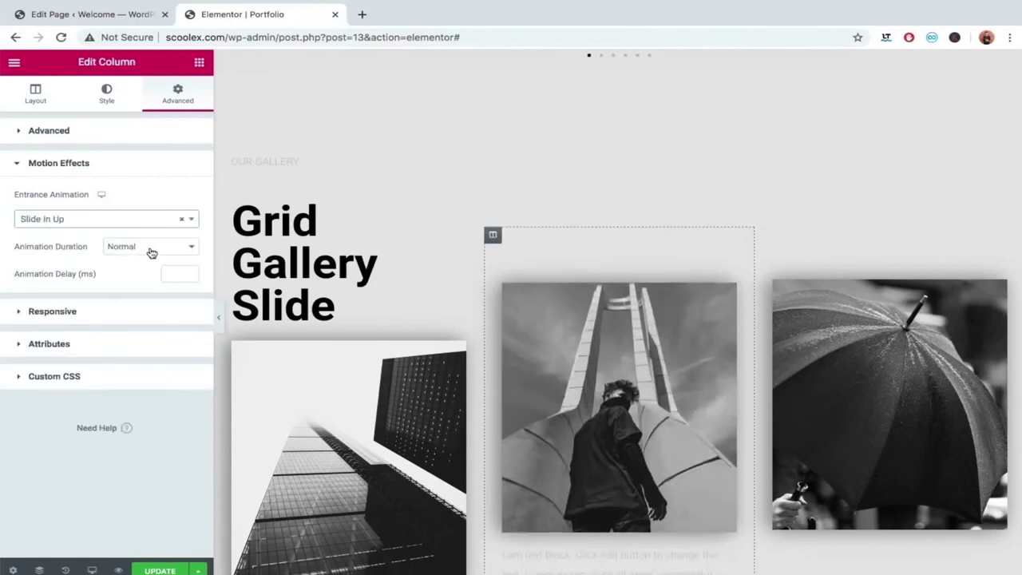
left_click(151, 249)
left_click(150, 234)
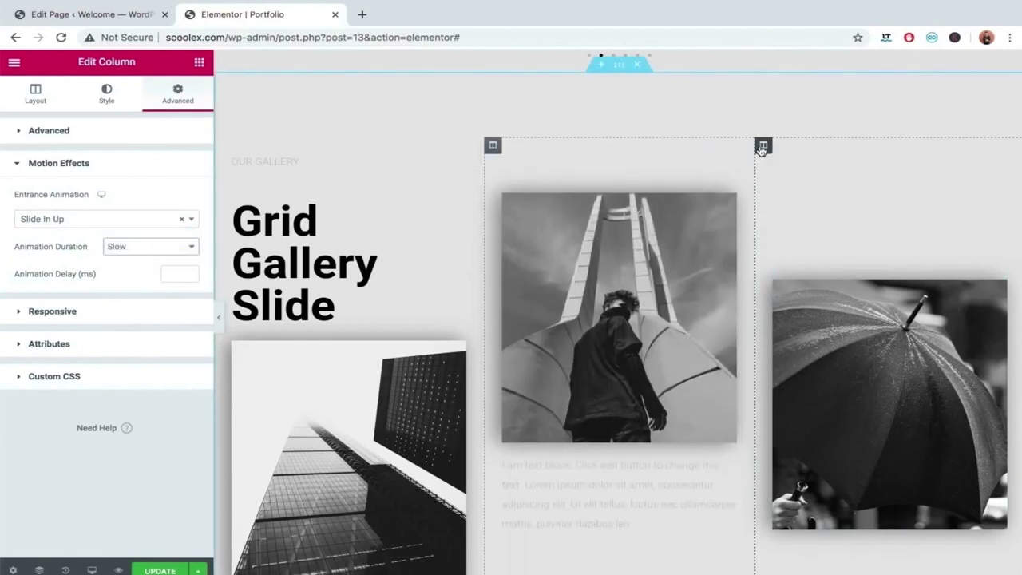
Give the right gallery column a Slide In Up entrance animation at Slow duration.
left_click(762, 148)
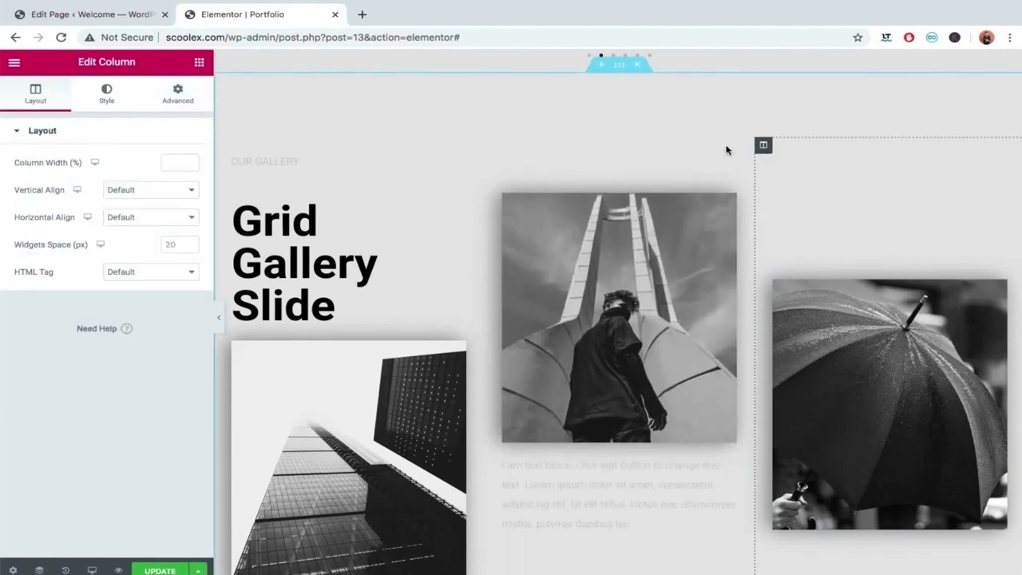
left_click(169, 113)
left_click(137, 388)
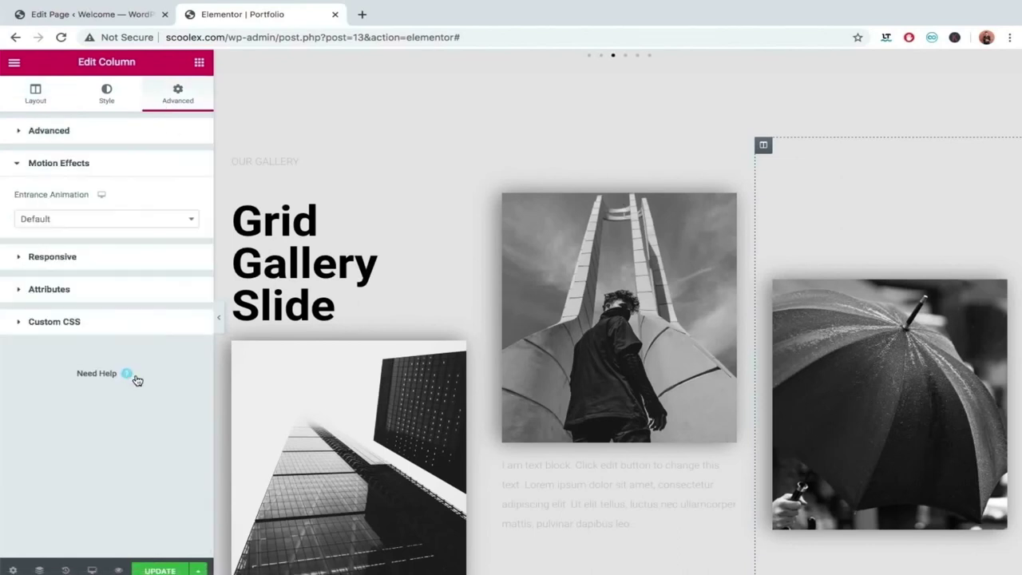
left_click(121, 218)
scroll(123, 283, "down", 3)
scroll(122, 283, "down", 4)
left_click(85, 351)
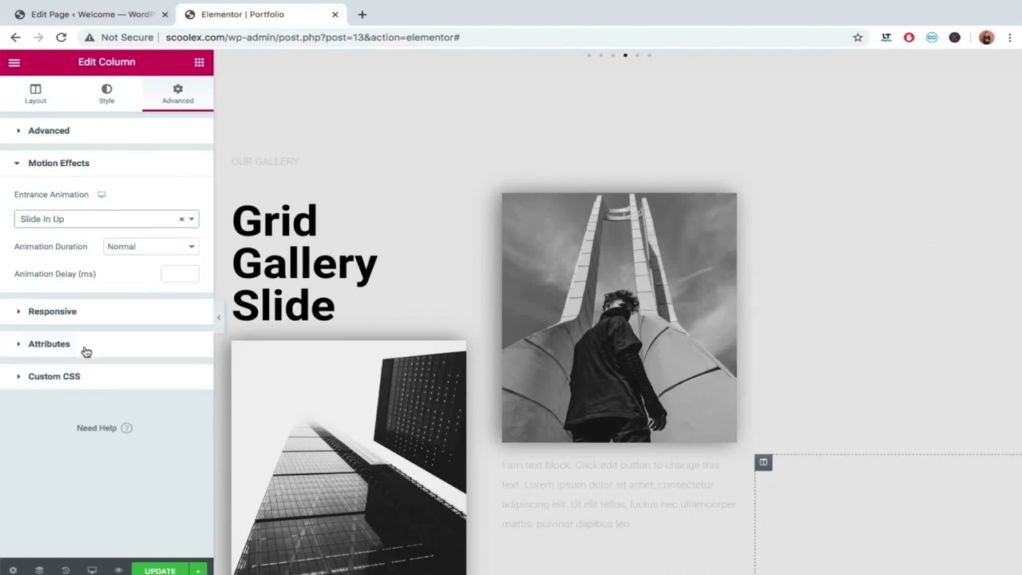
left_click(146, 247)
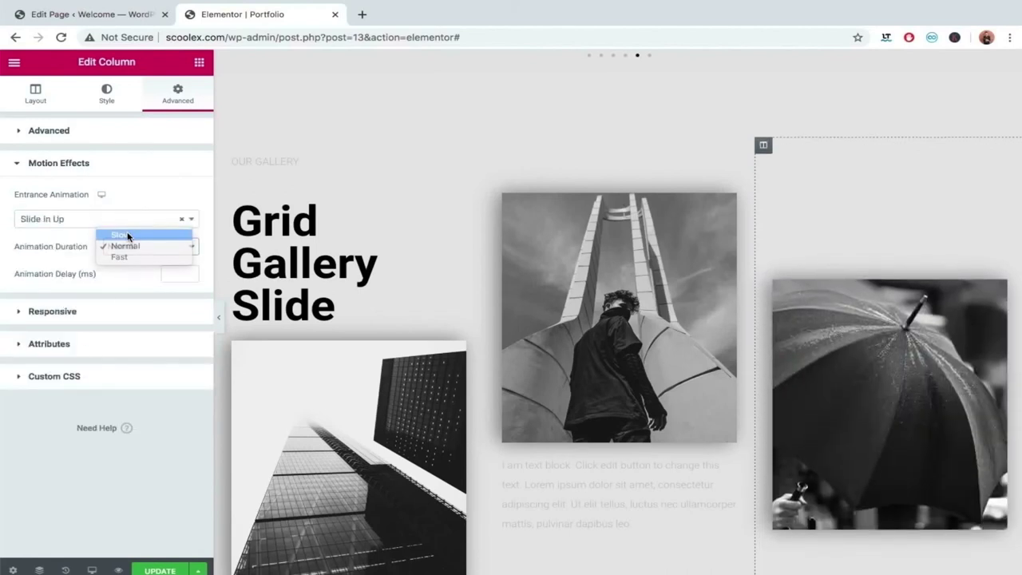
left_click(122, 235)
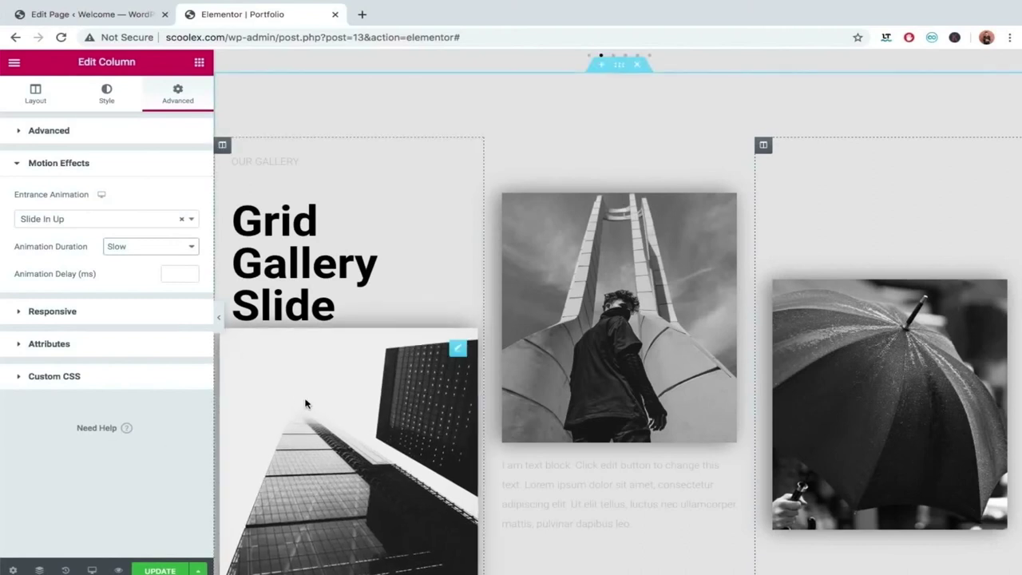
Replace the left skyscraper photo with the dusk pier wedding venue image.
left_click(330, 389)
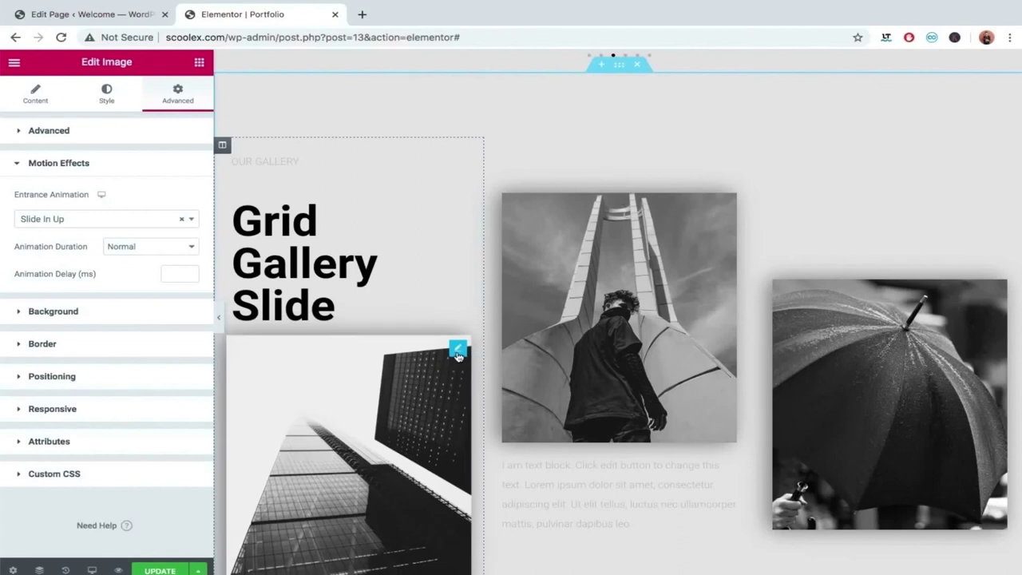
left_click(53, 100)
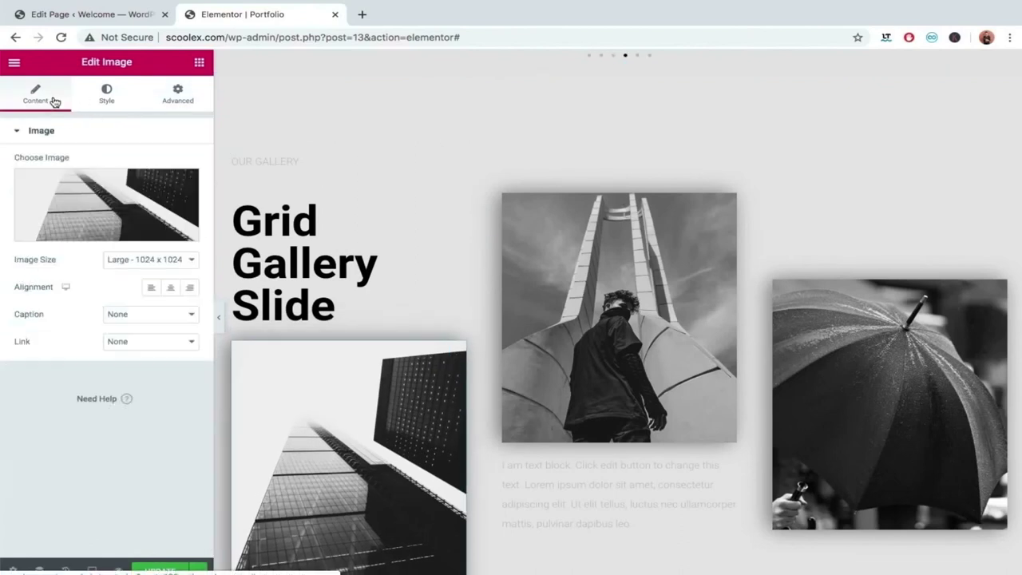
left_click(90, 184)
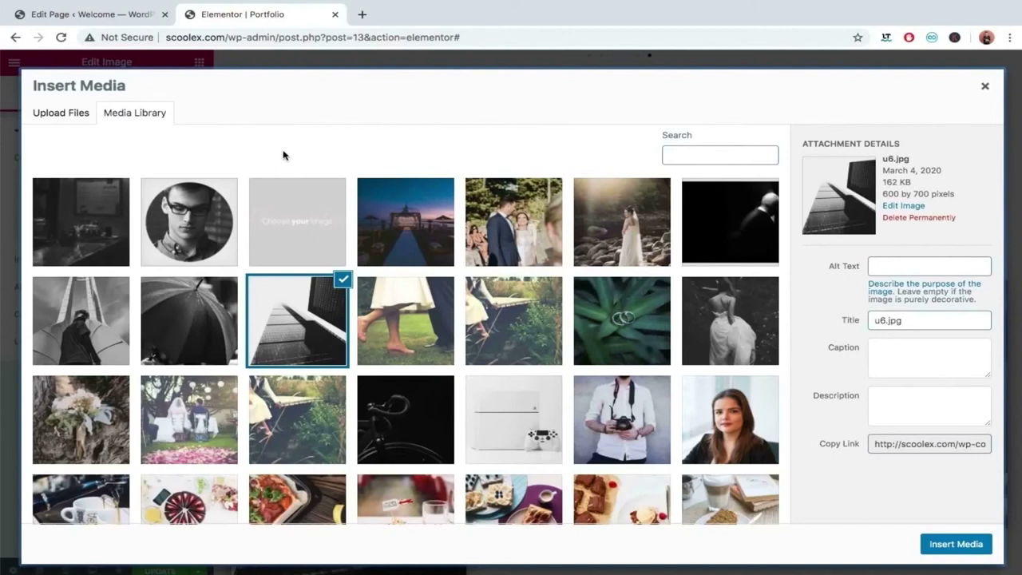
left_click(386, 203)
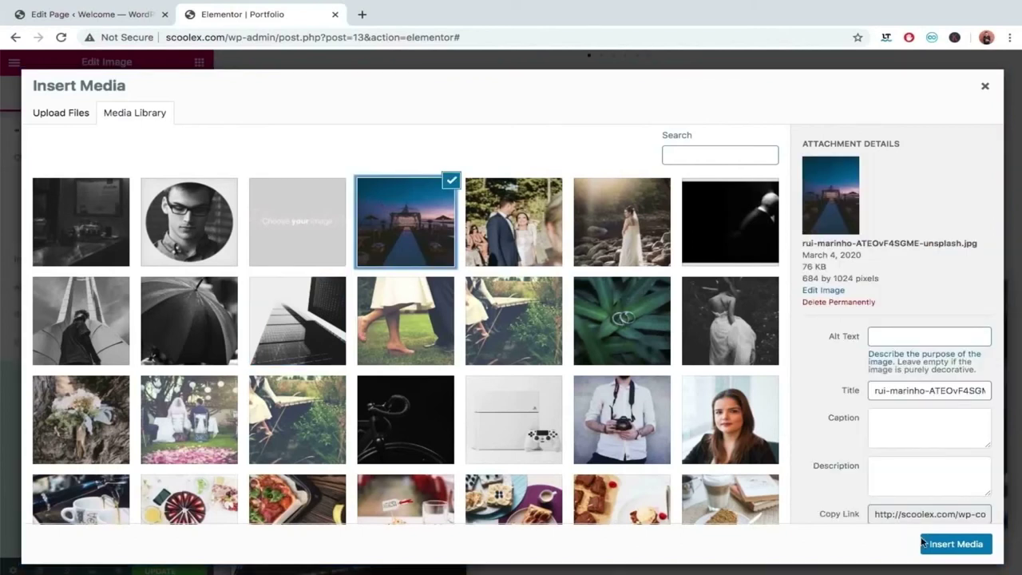
left_click(976, 543)
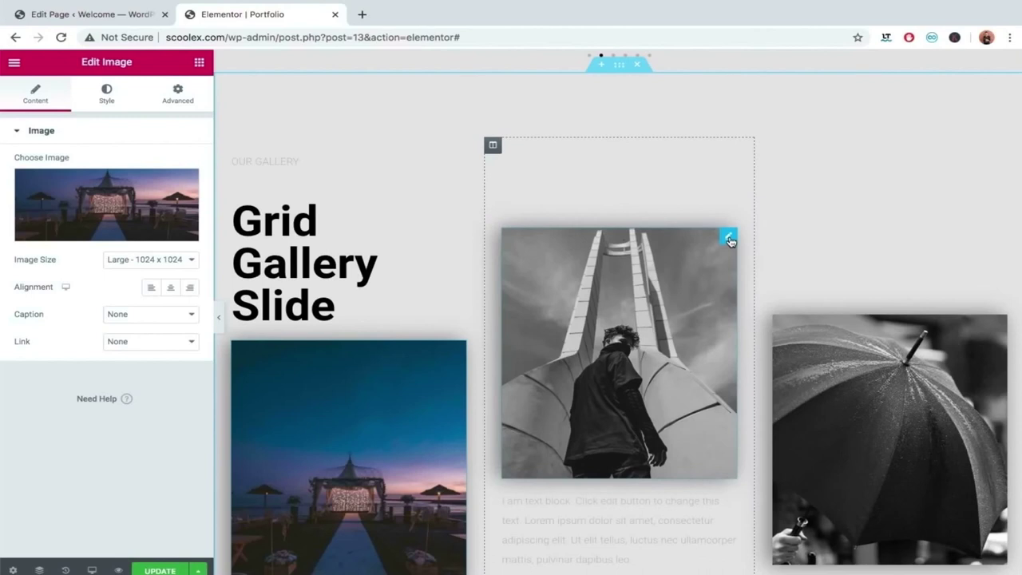
Replace the middle photo with the smiling wedding couple image.
left_click(730, 241)
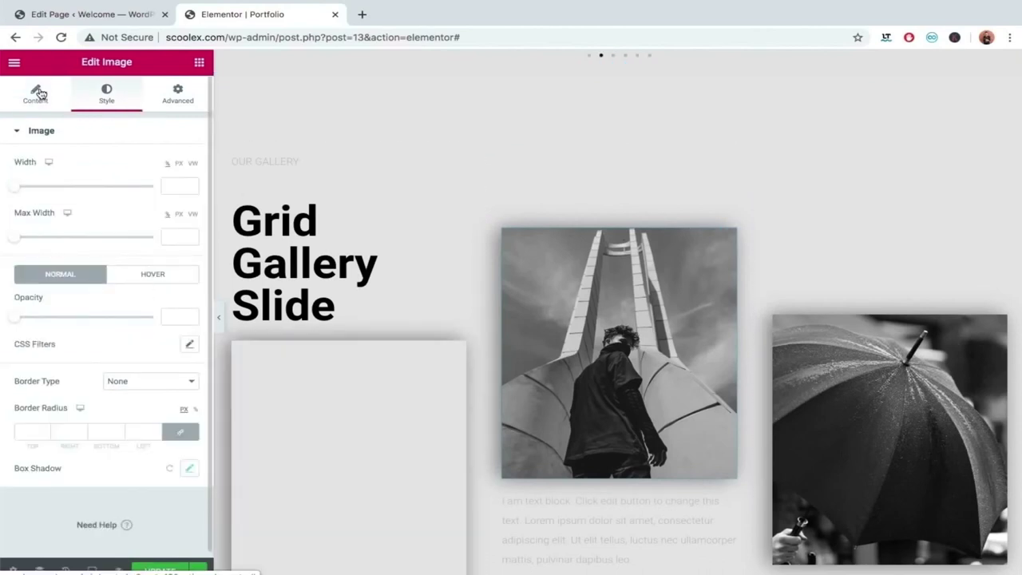
left_click(40, 94)
left_click(107, 201)
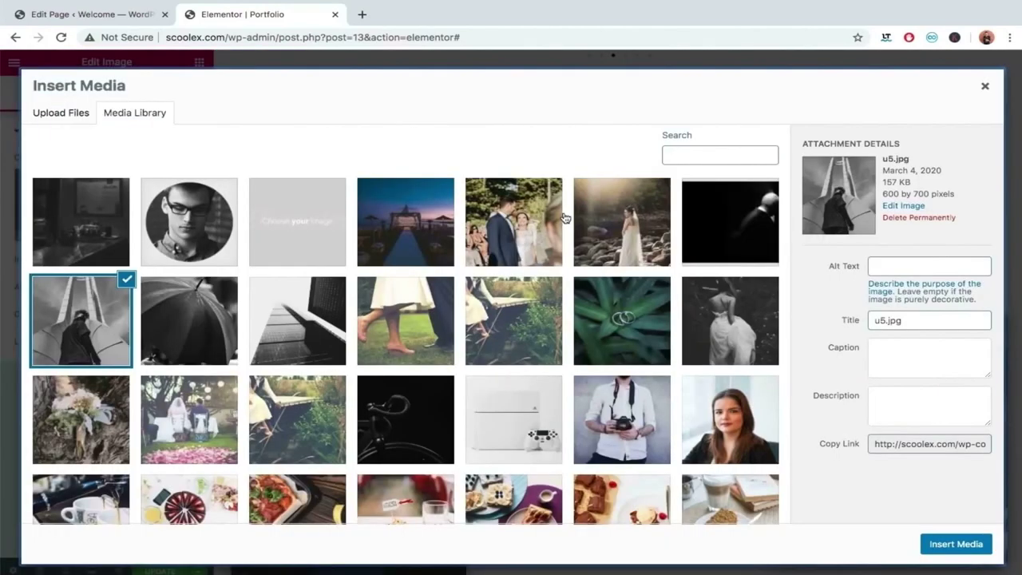
left_click(533, 208)
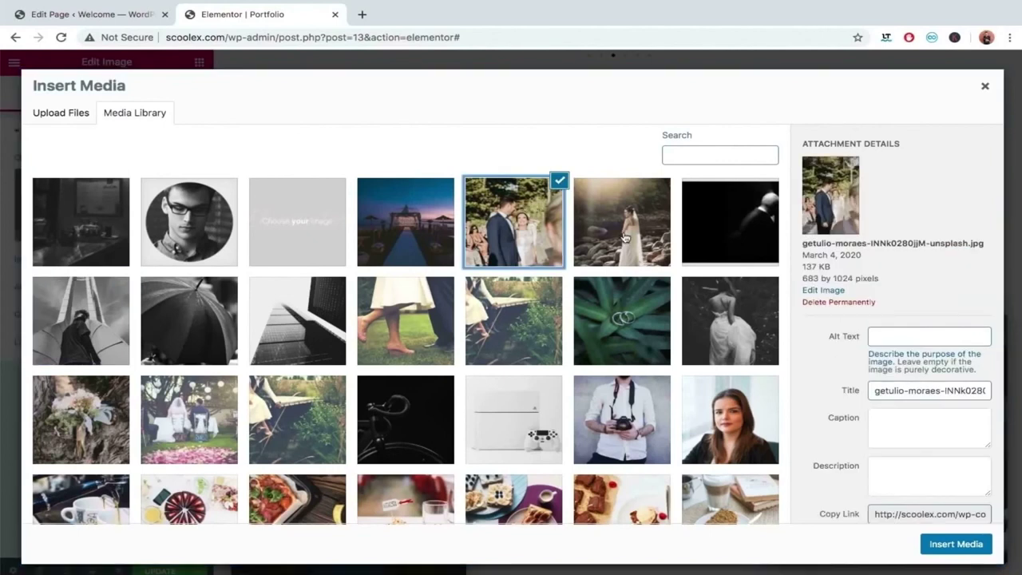
left_click(955, 543)
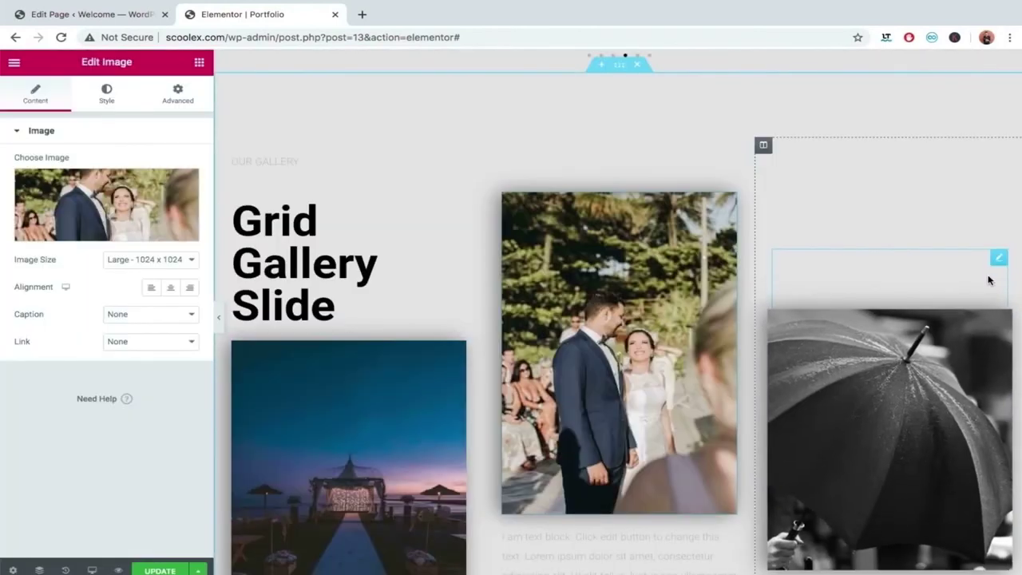
Replace the umbrella photo with the bride-on-rocks image.
left_click(997, 259)
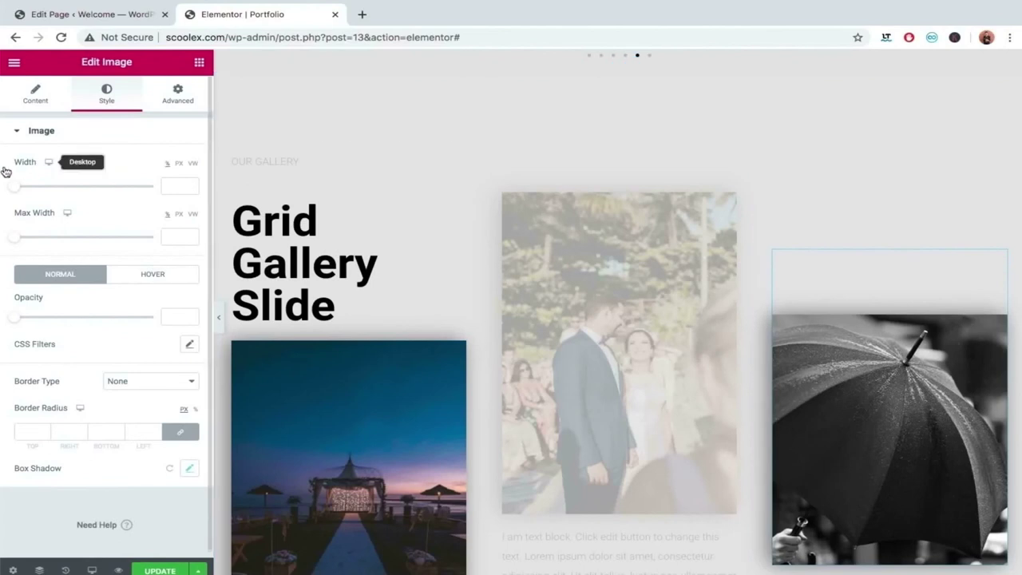
left_click(36, 87)
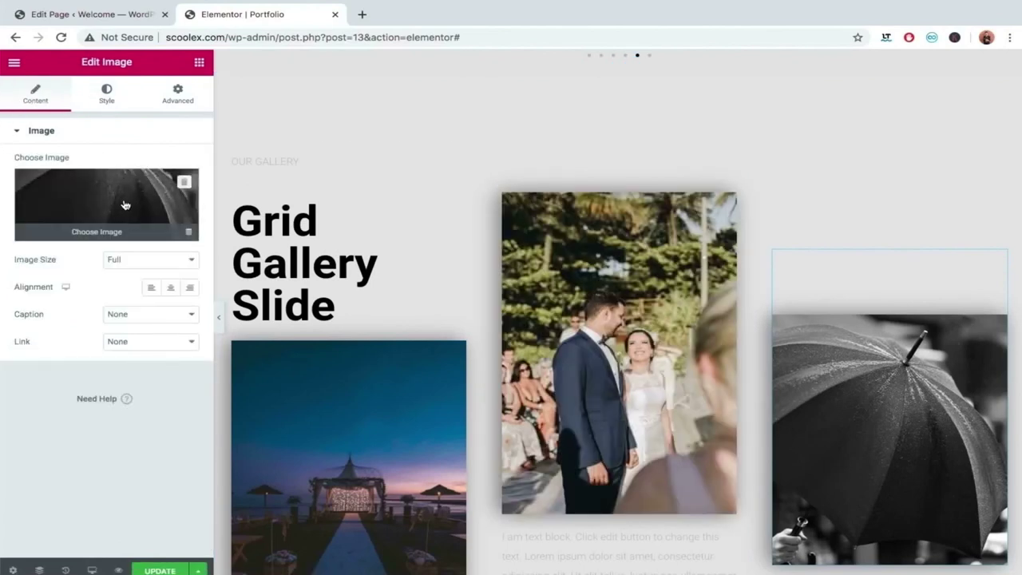
left_click(128, 205)
left_click(648, 218)
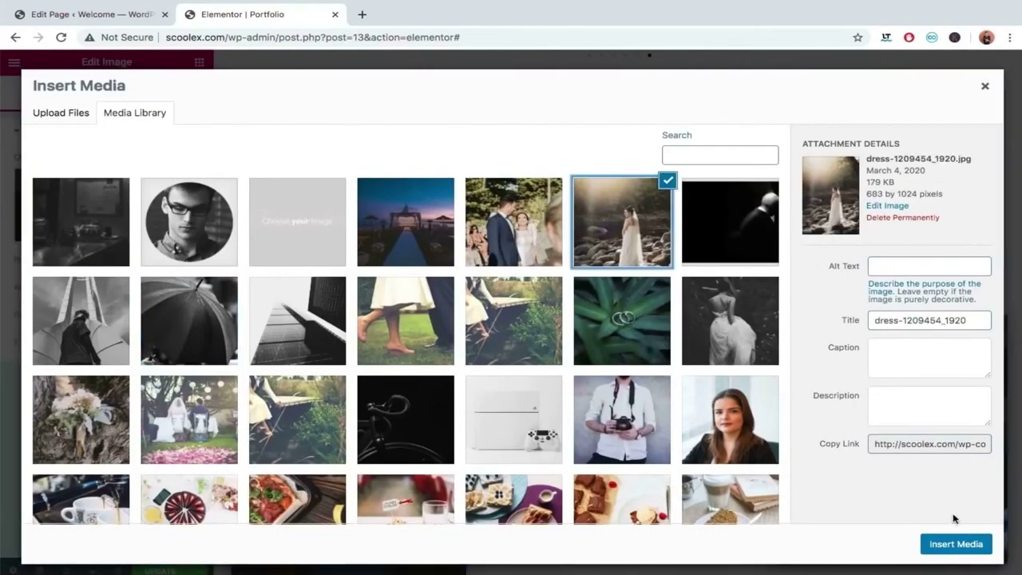
left_click(966, 543)
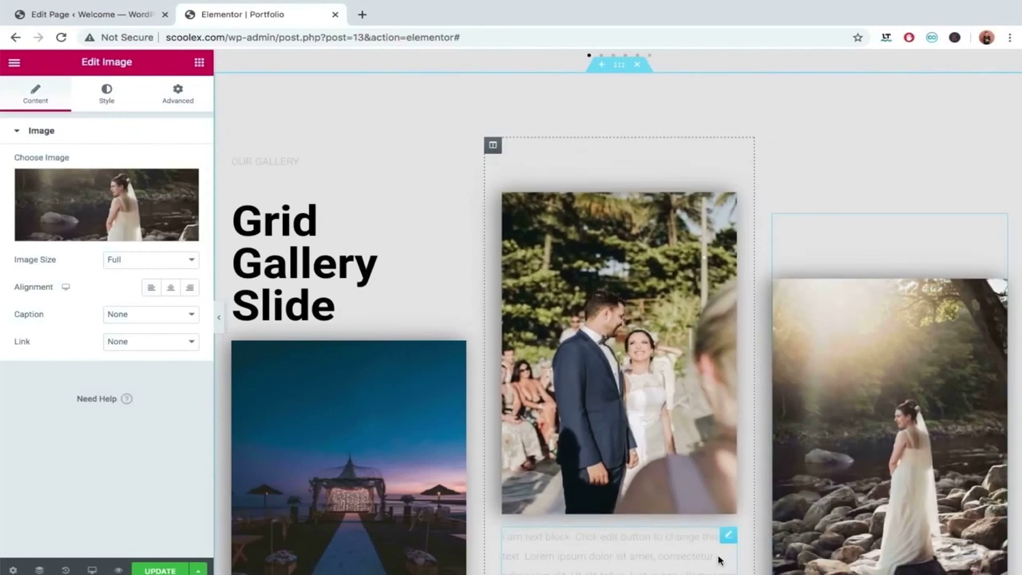
Collapse the editor panel to preview the page wider, then bring the panel back.
left_click(221, 320)
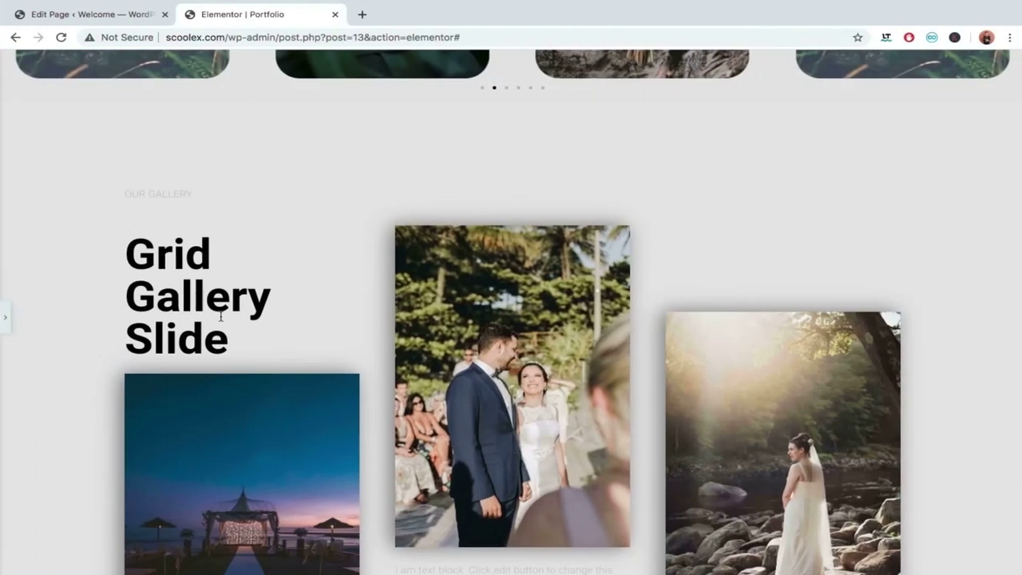
scroll(220, 317, "down", 5)
scroll(221, 316, "up", 3)
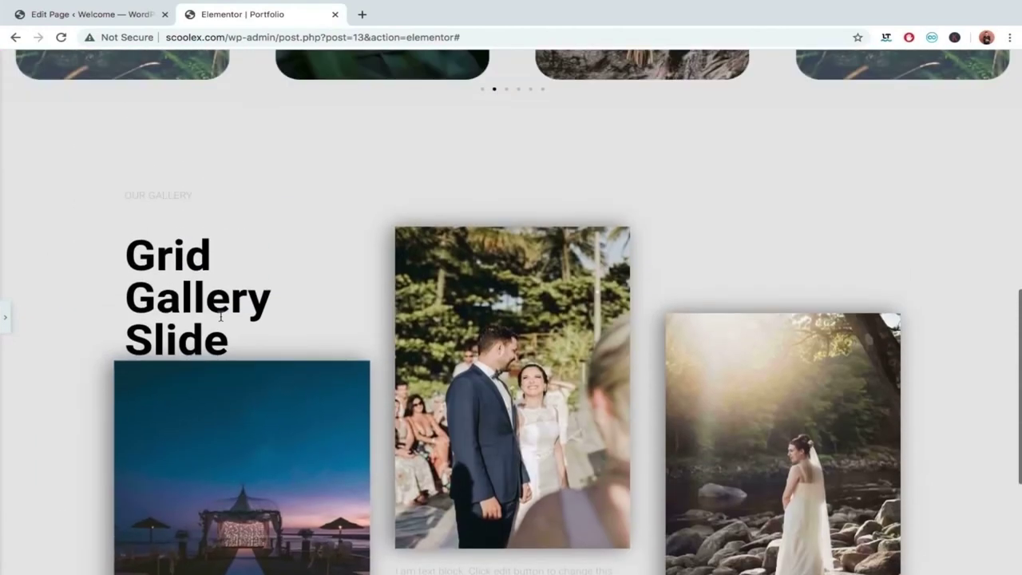
scroll(703, 411, "down", 3)
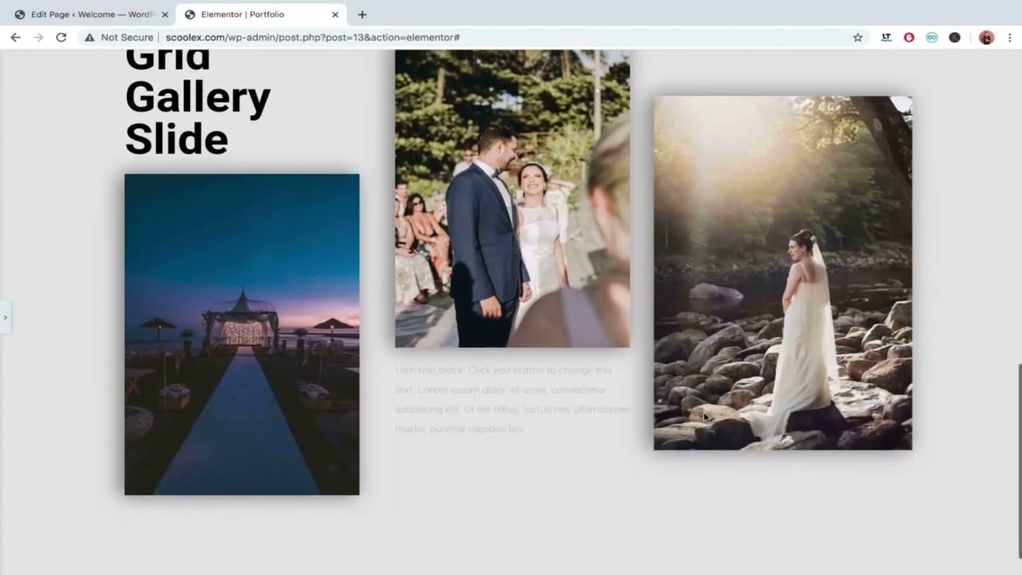
scroll(161, 124, "up", 2)
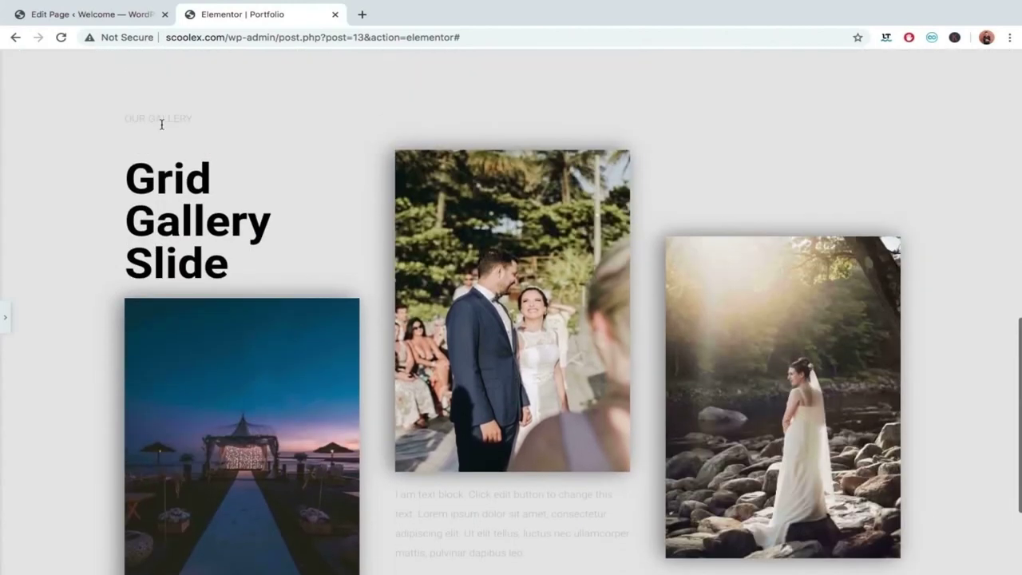
left_click(5, 317)
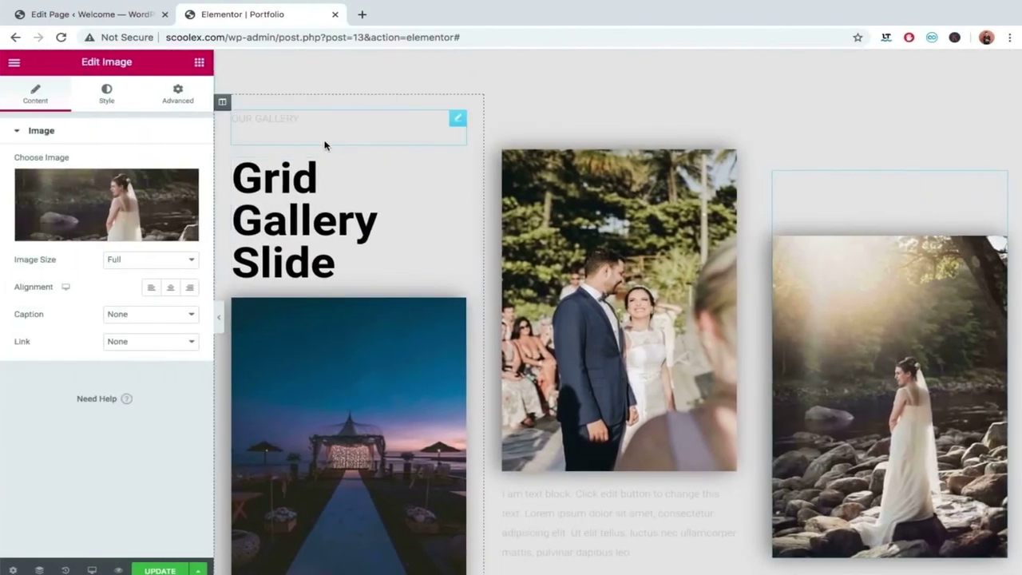
Rewrite the heading as 'Collection' and 'we Love' on two separate lines.
left_click(337, 257)
left_click_drag(337, 257, 236, 178)
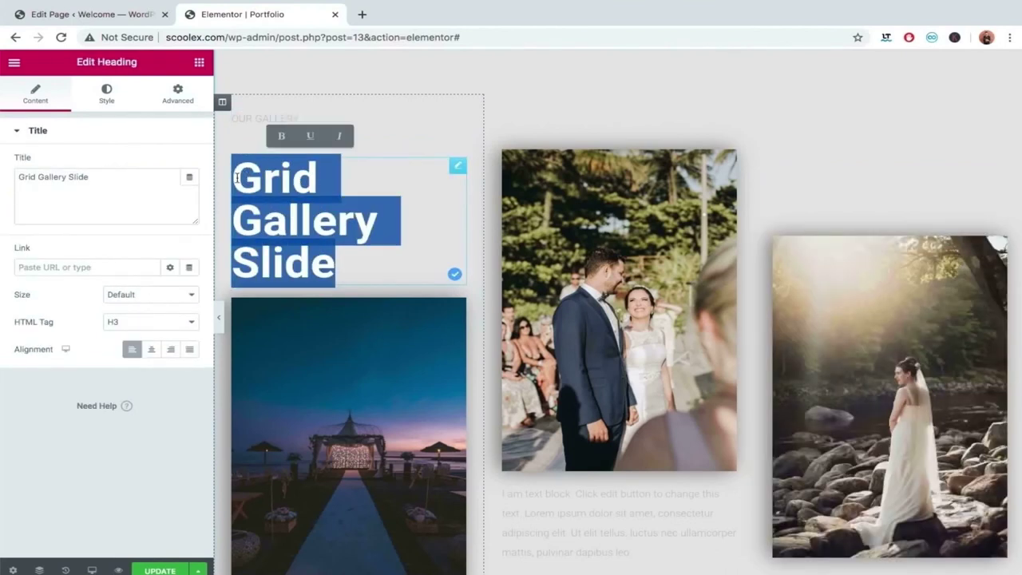
type("Colle")
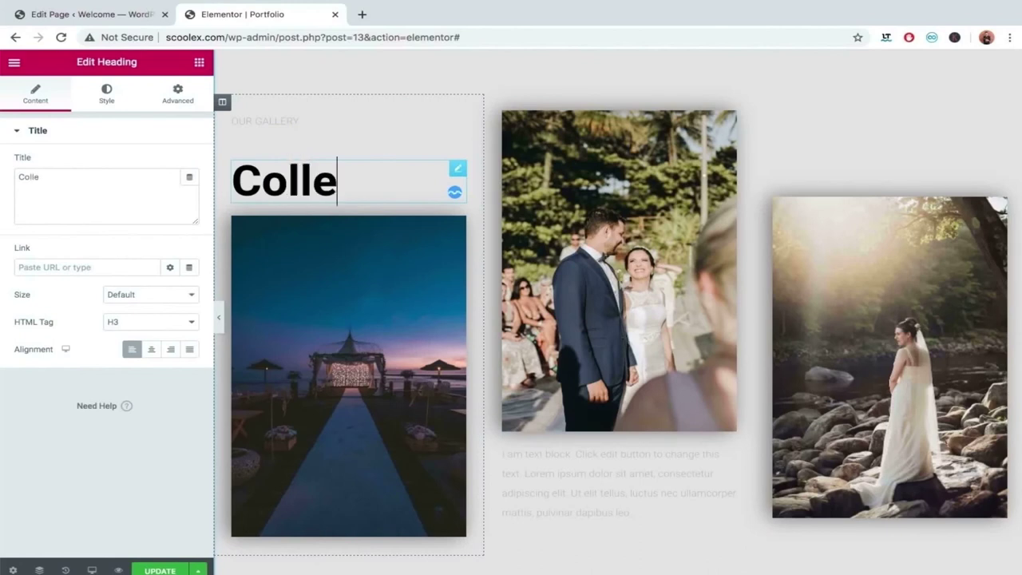
type("ction")
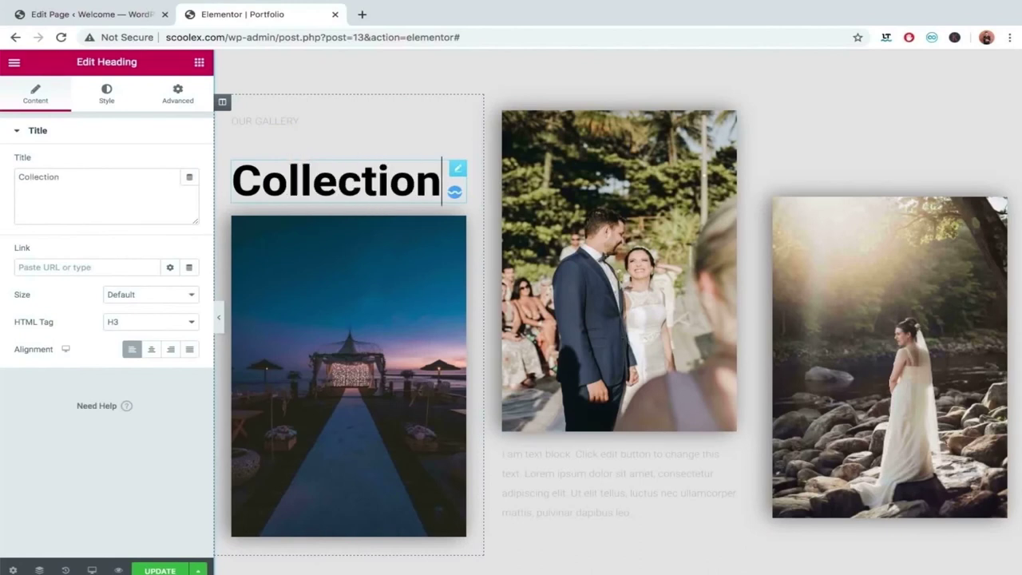
key("Return")
type("we L")
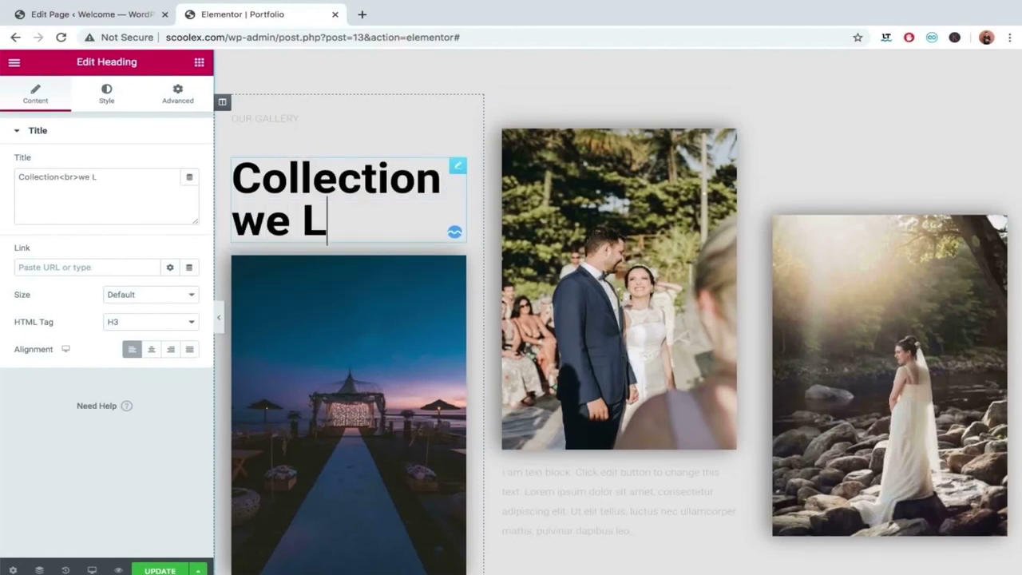
type("ove")
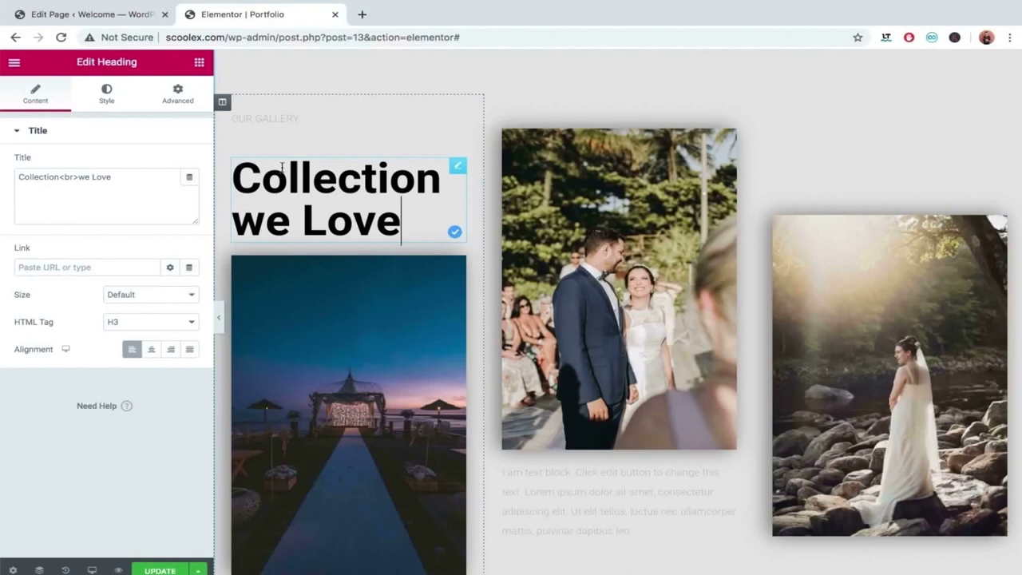
left_click(109, 92)
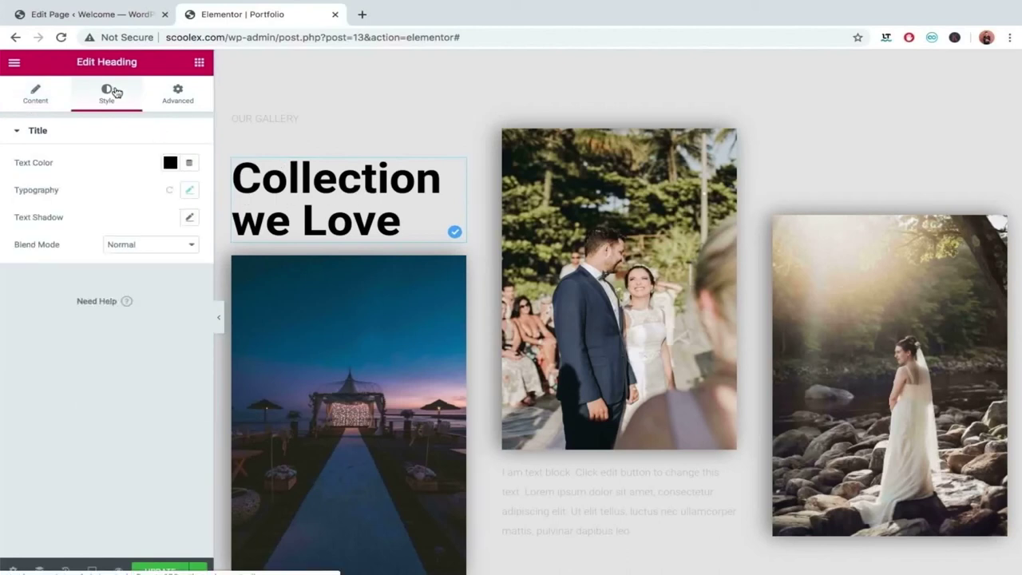
Set the heading typography to Bad Script, size 58, line height 1.2, letter spacing -1.5.
left_click(188, 191)
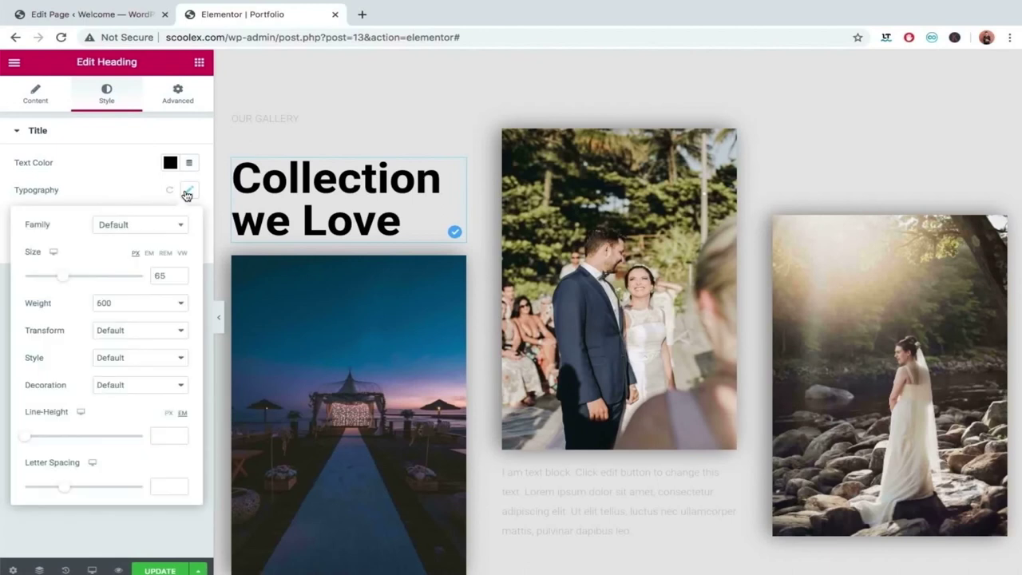
left_click(128, 228)
type("bad")
key("Return")
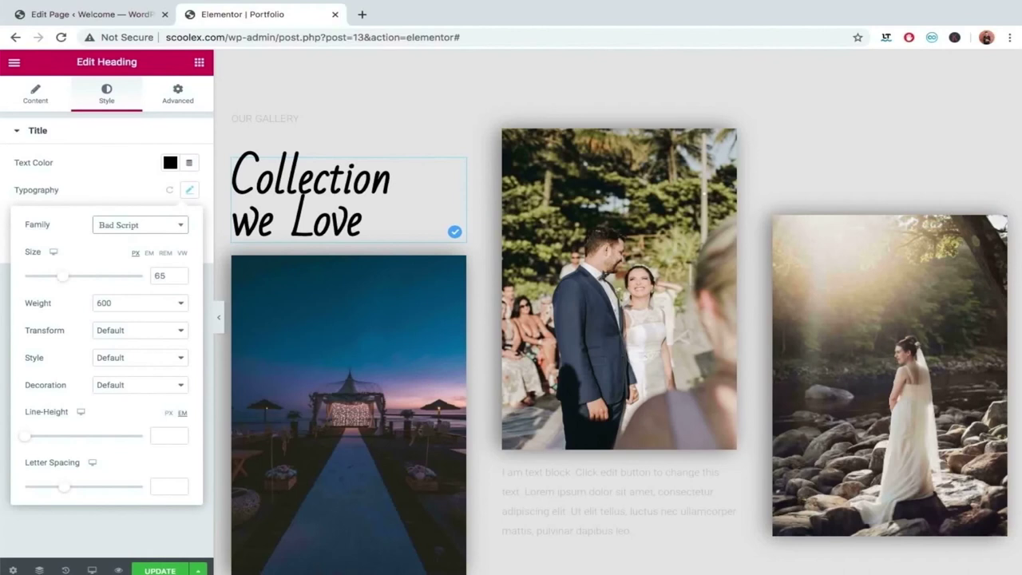
left_click_drag(23, 439, 36, 443)
left_click_drag(63, 276, 57, 276)
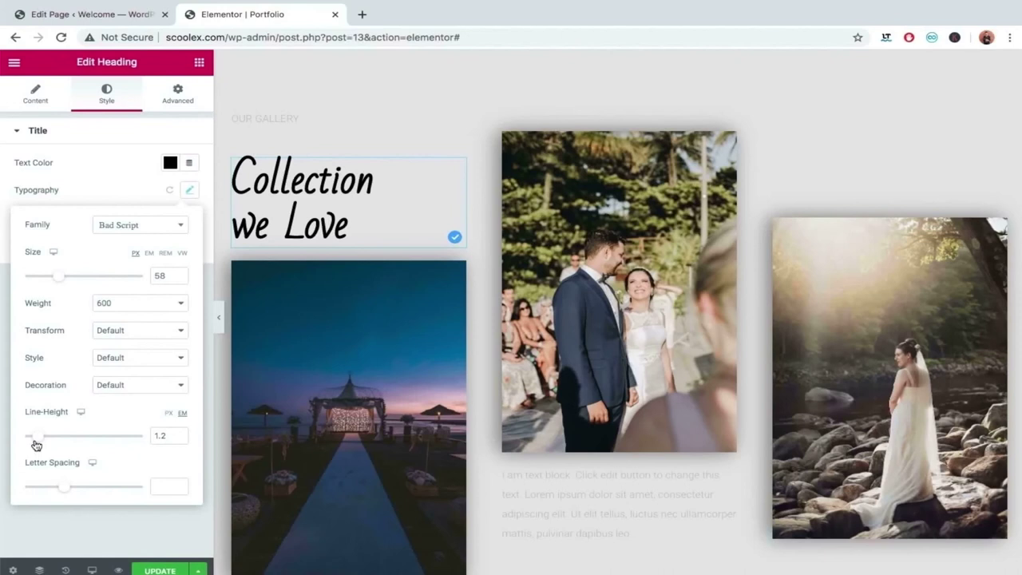
mouse_move(62, 486)
left_mouse_down()
mouse_move(86, 489)
mouse_move(51, 489)
left_mouse_up()
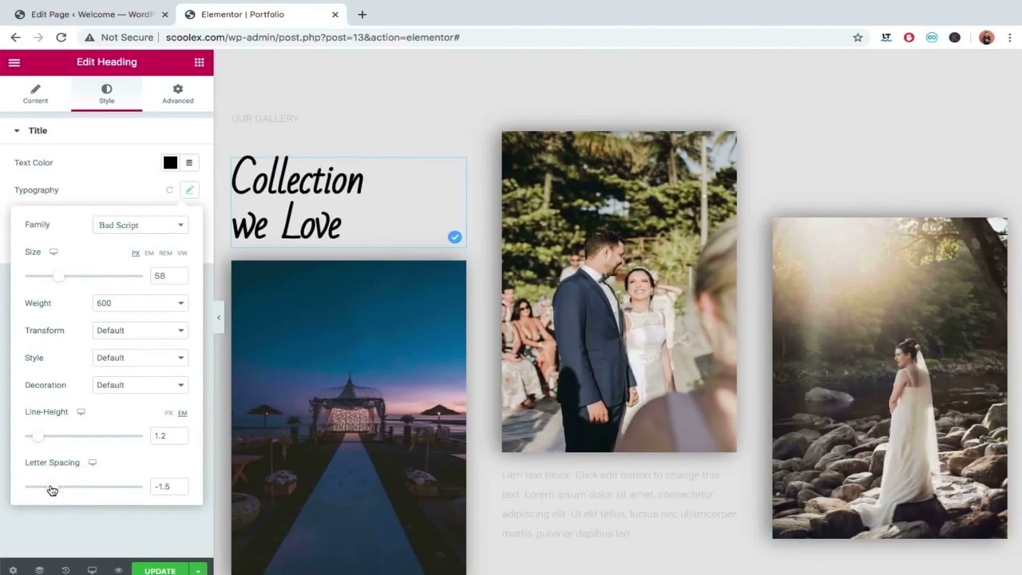
Collapse the editing panel and scroll the full-width preview of the 'Collection we Love' gallery.
left_click(220, 319)
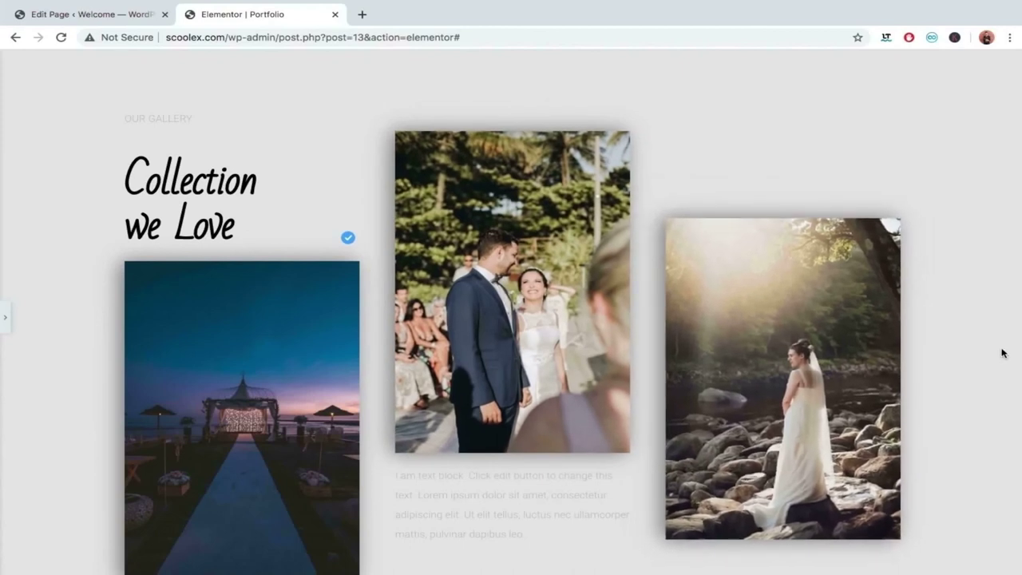
scroll(1003, 353, "down", 3)
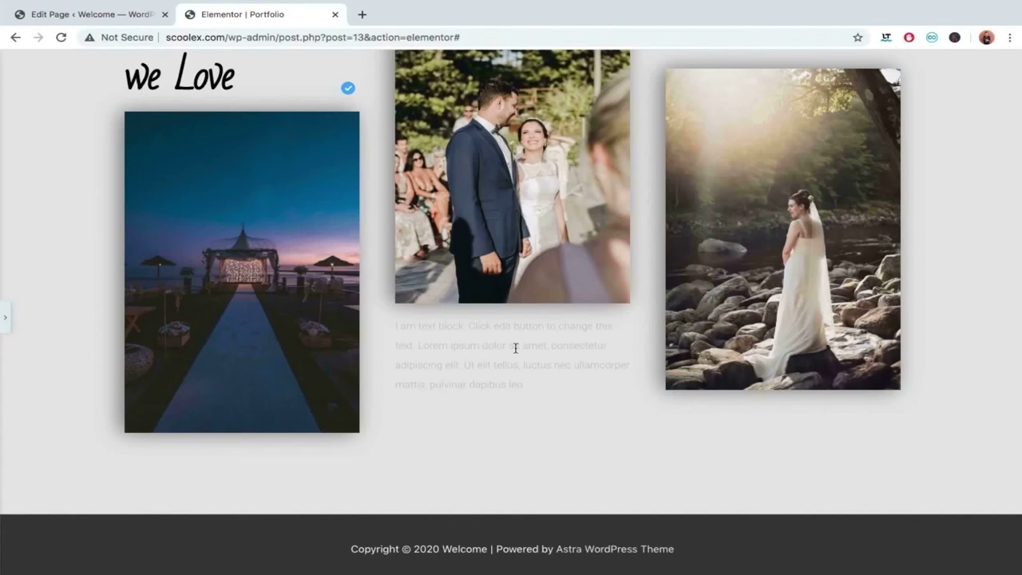
scroll(515, 347, "up", 5)
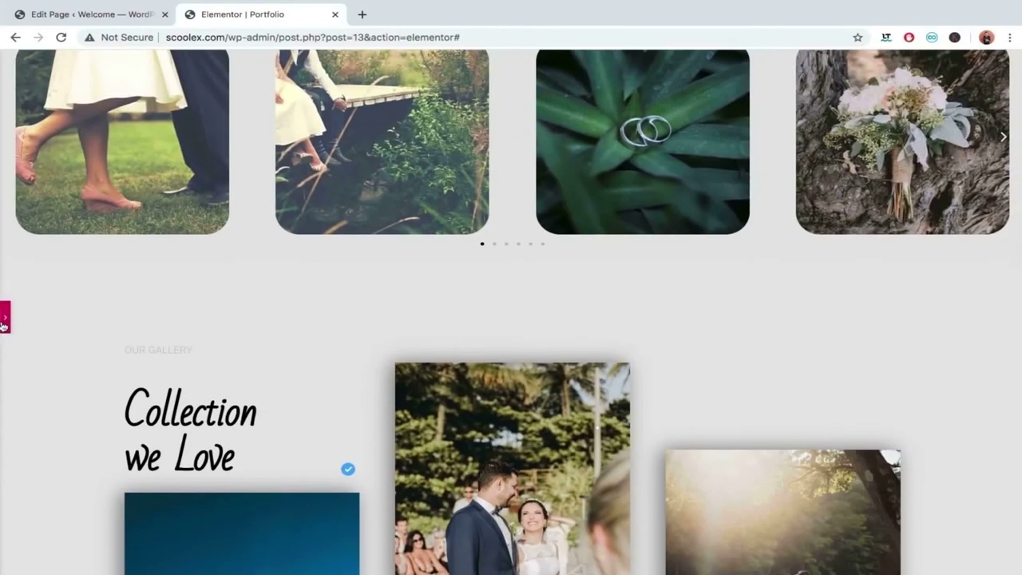
Reopen the editing panel and copy and paste the gallery section, creating a duplicate.
left_click(4, 318)
right_click(620, 227)
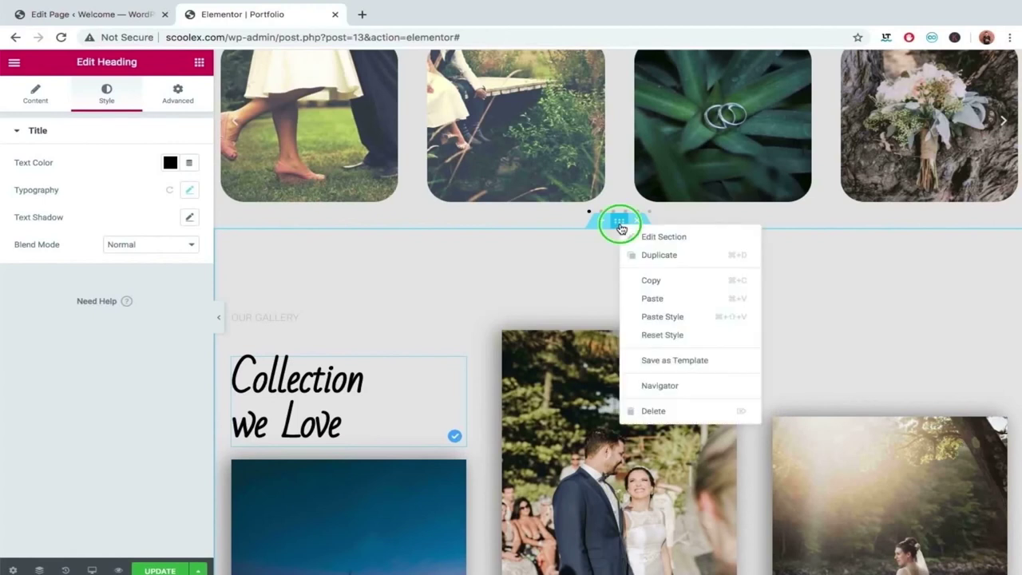
left_click(636, 281)
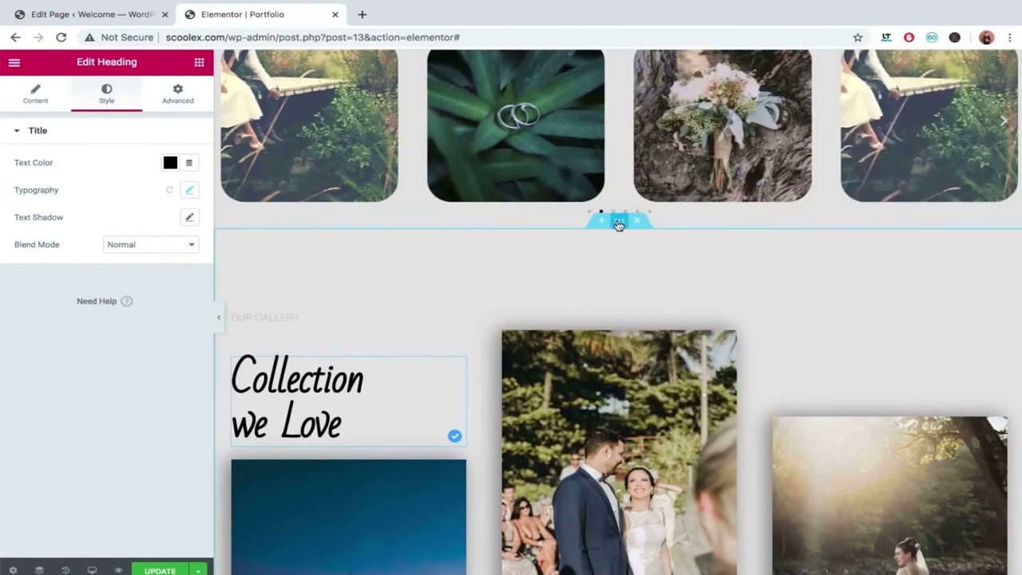
right_click(613, 222)
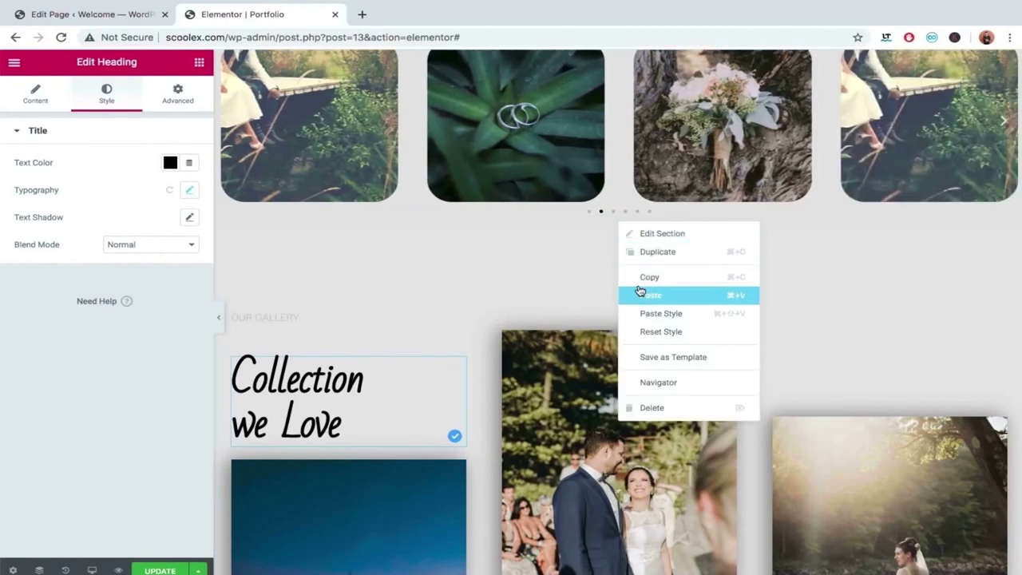
left_click(648, 294)
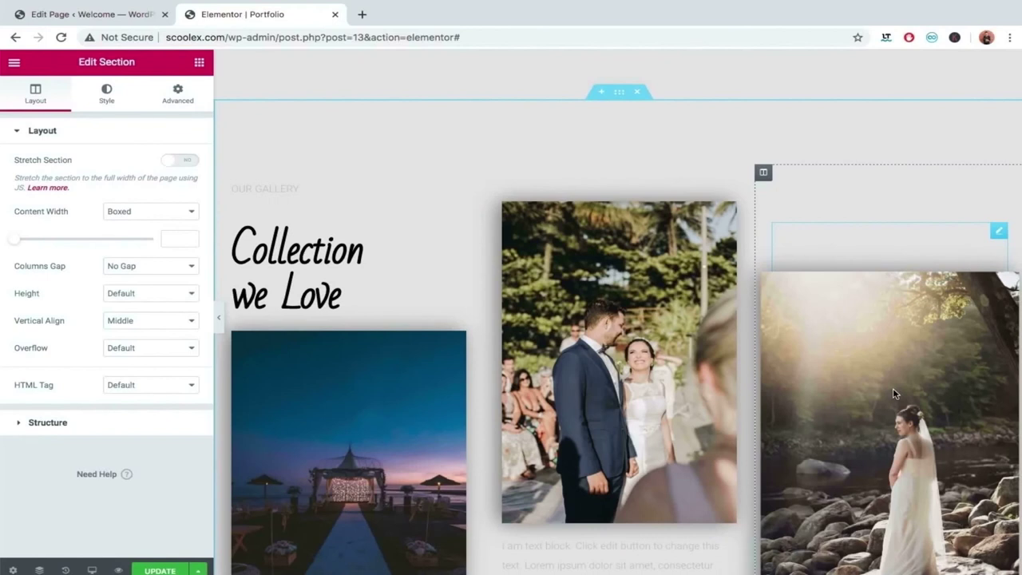
Delete the duplicate gallery section so a single 'Collection we Love' gallery remains.
scroll(895, 393, "down", 1)
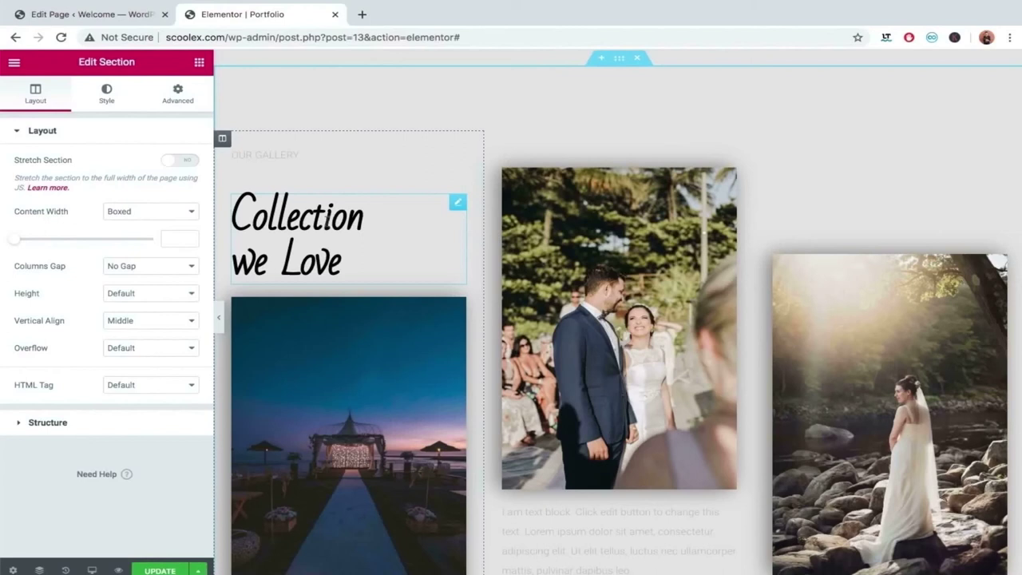
scroll(650, 193, "up", 2)
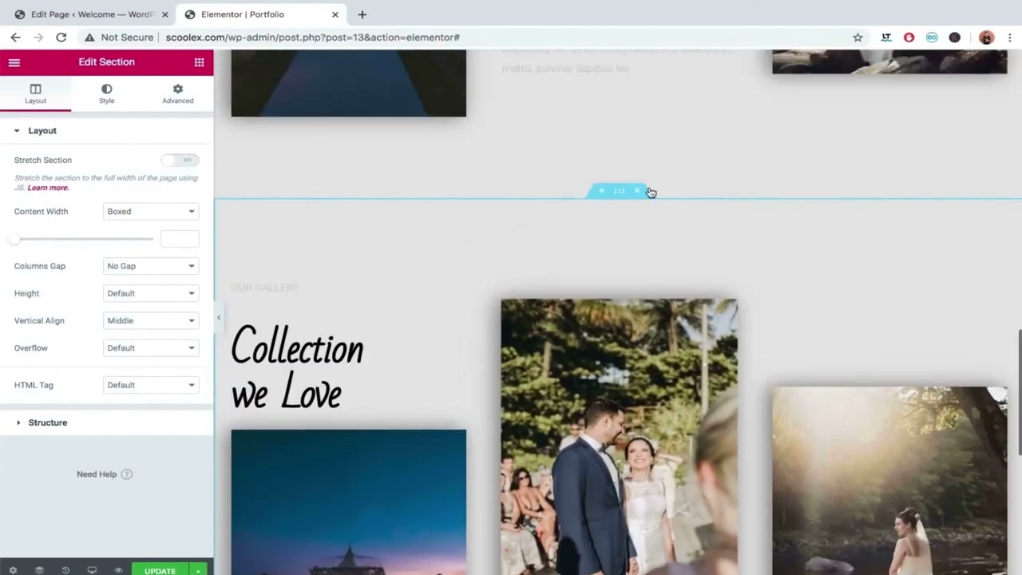
left_click(638, 191)
scroll(640, 189, "up", 5)
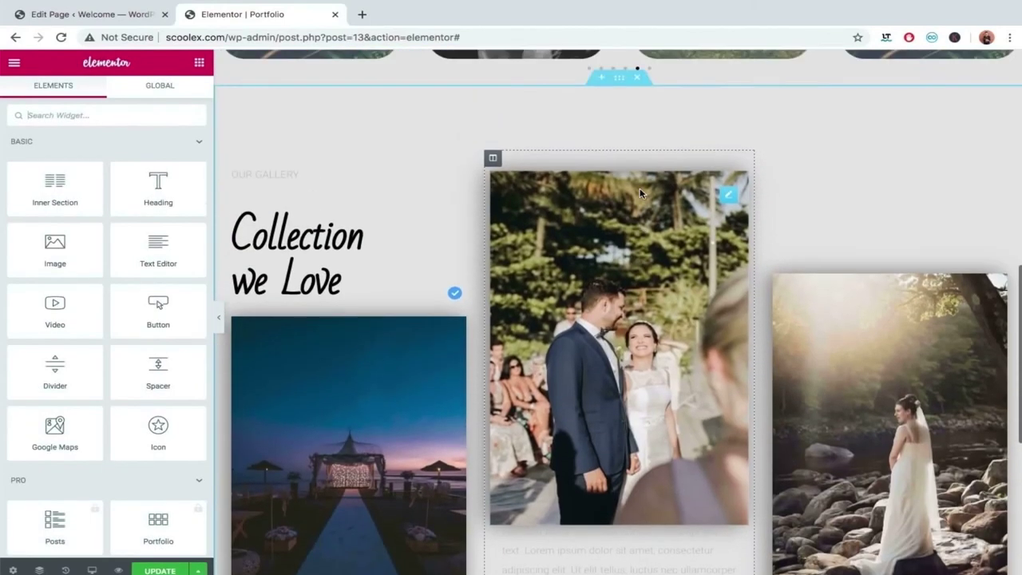
scroll(640, 192, "up", 2)
scroll(643, 260, "up", 4)
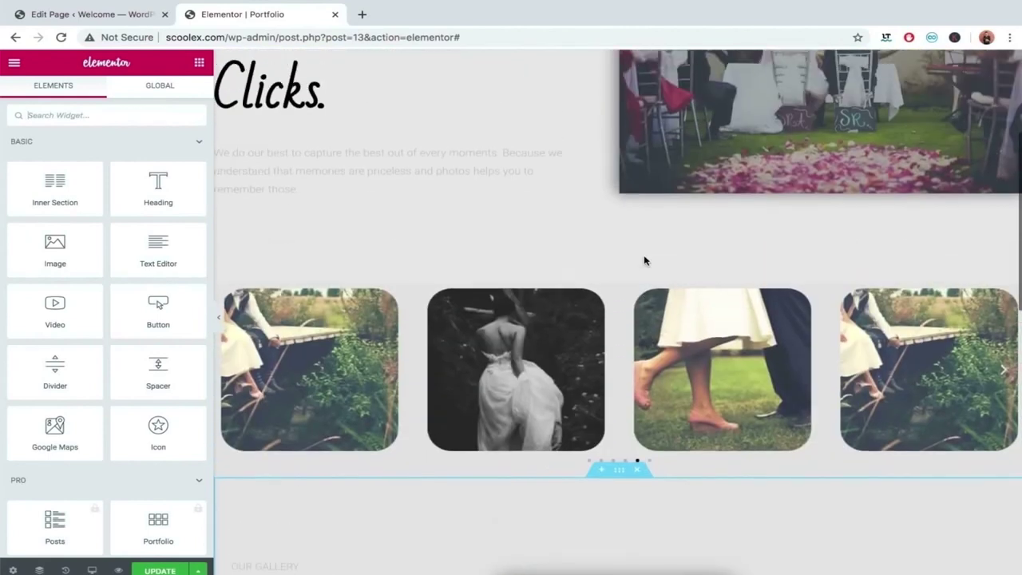
Hide the editing panel to preview the Portfolio page at full width.
scroll(645, 260, "down", 6)
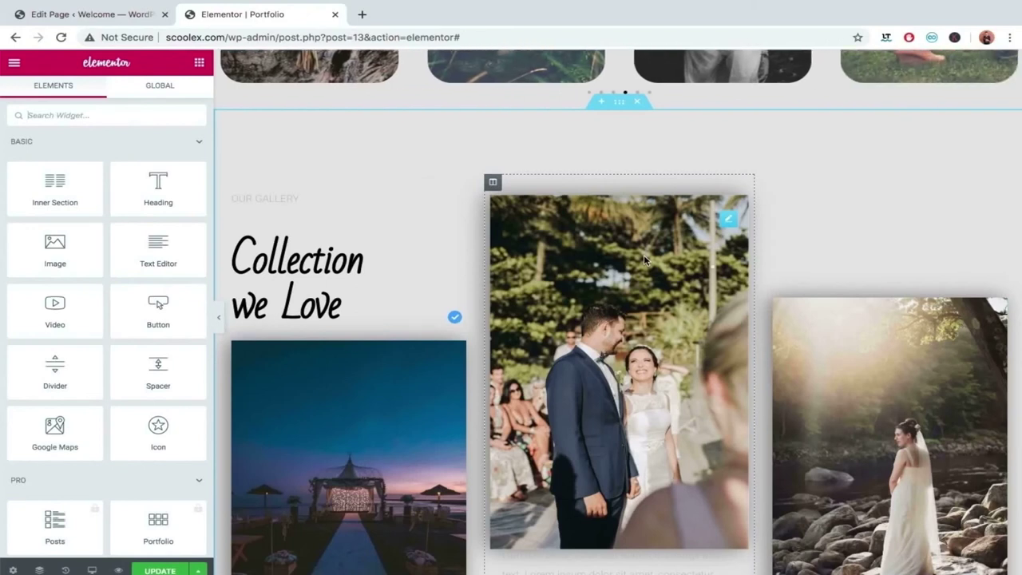
scroll(644, 255, "up", 2)
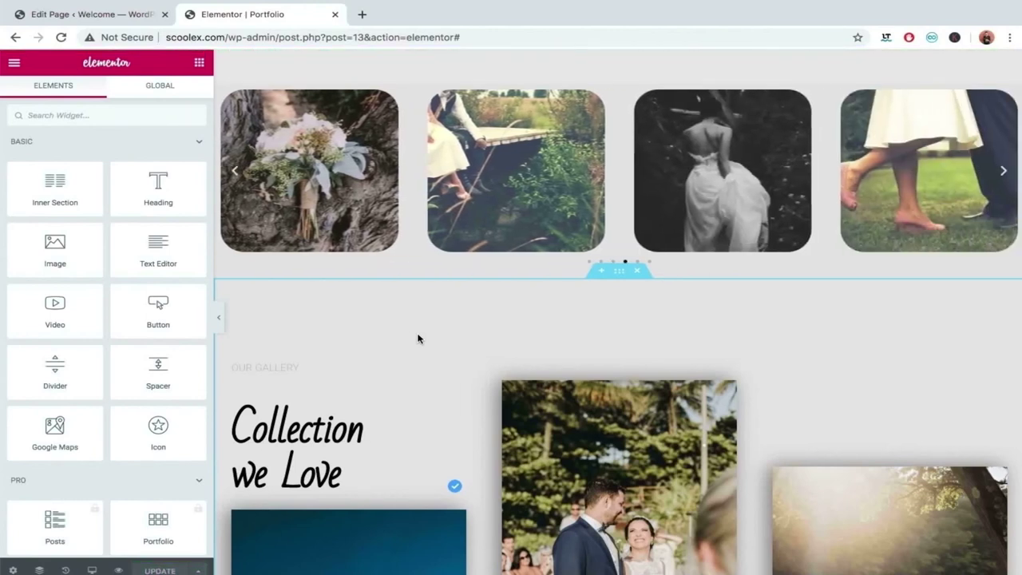
left_click(220, 329)
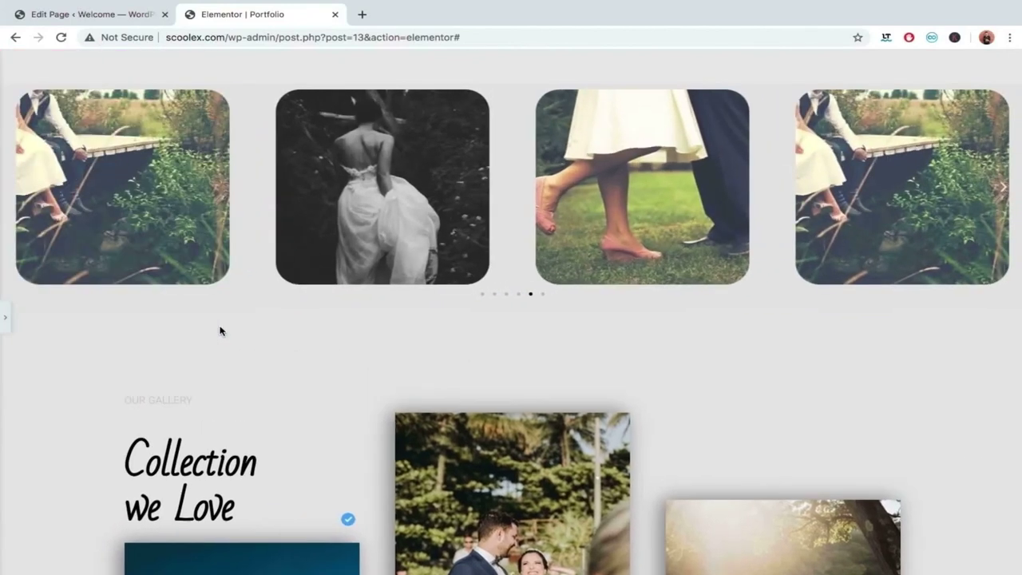
scroll(220, 332, "up", 5)
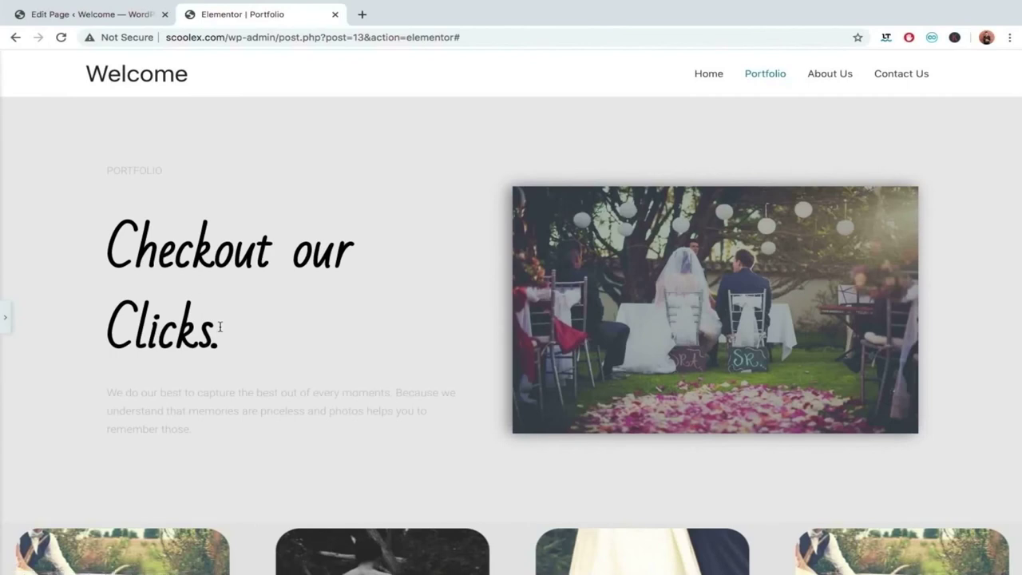
Scroll the Portfolio preview down to the footer and back, then open Chrome's main menu.
scroll(220, 327, "down", 1)
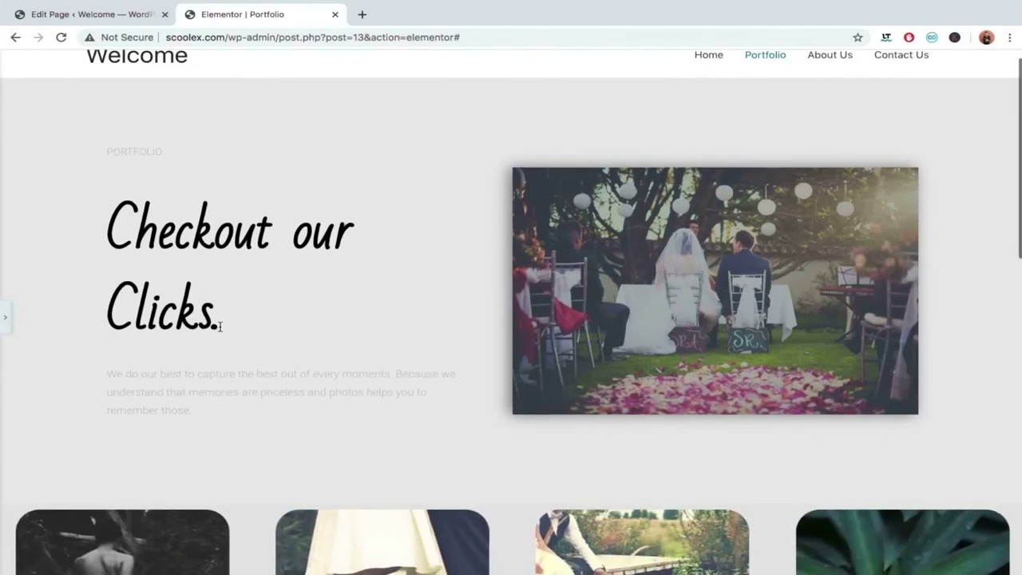
scroll(220, 327, "down", 1)
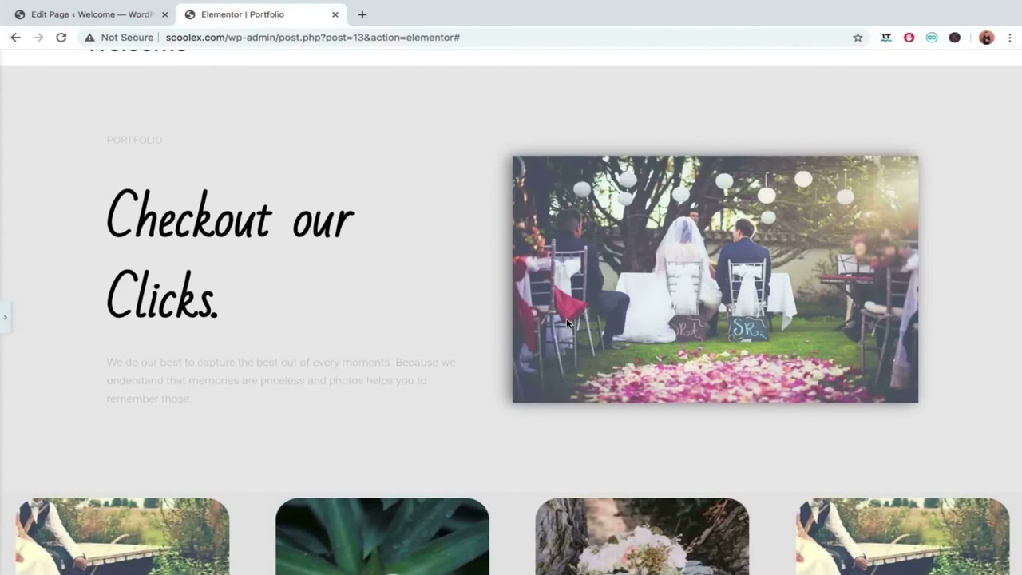
scroll(566, 318, "down", 5)
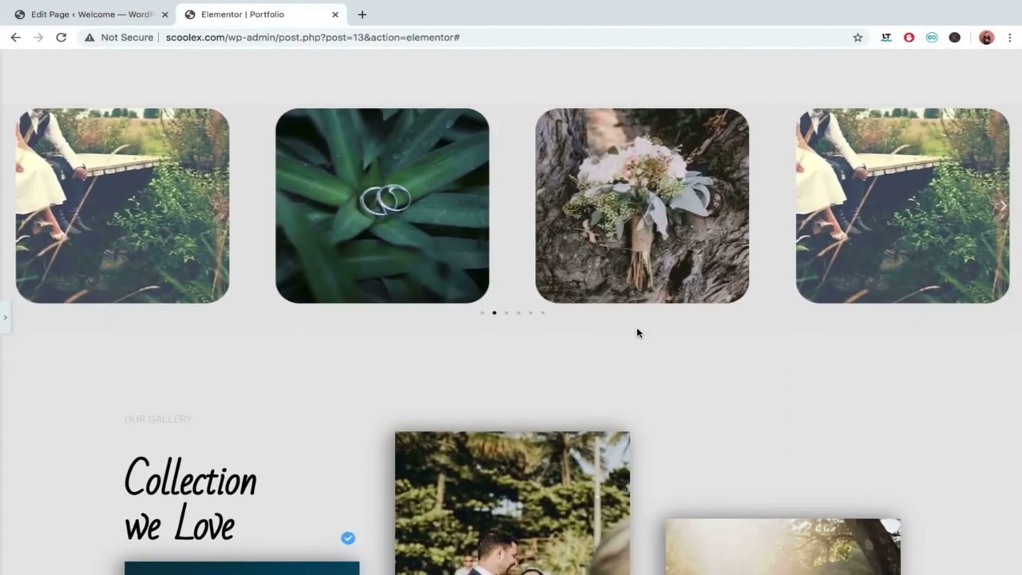
scroll(637, 331, "down", 8)
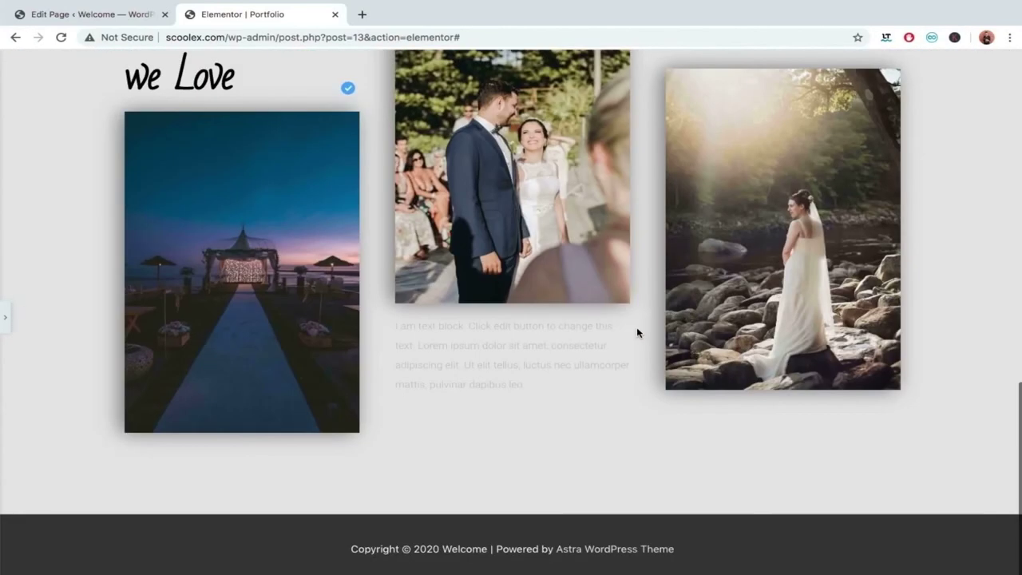
scroll(637, 330, "up", 20)
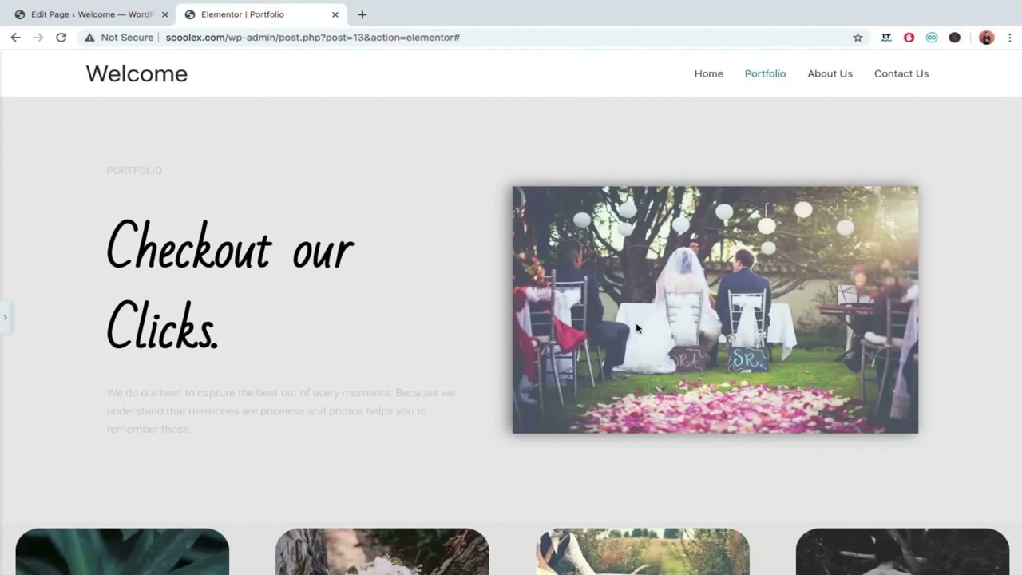
left_click(1009, 37)
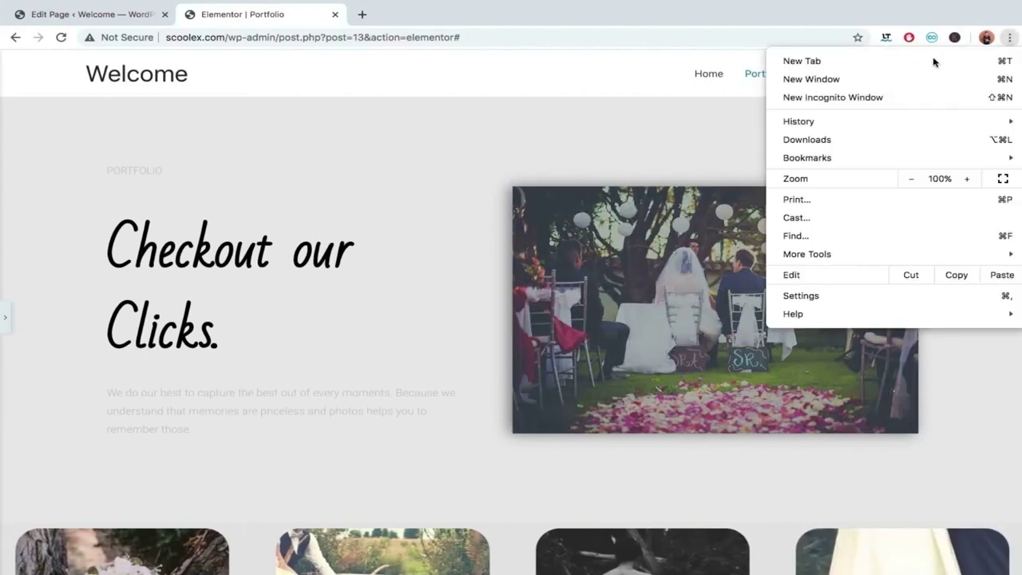
Open a new incognito window, load scoolex.com, and go to its Portfolio page.
left_click(842, 100)
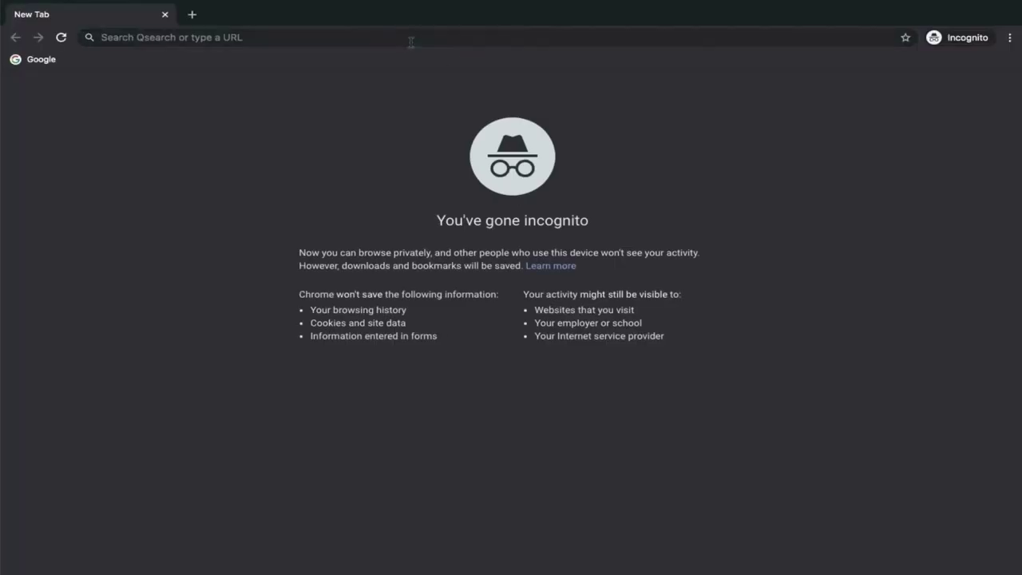
left_click(410, 40)
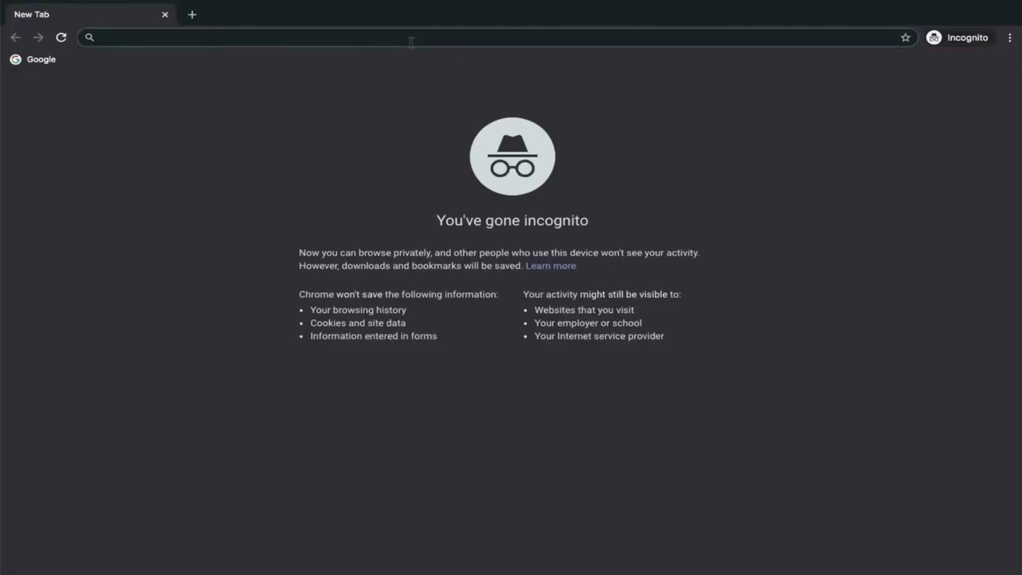
type("sco")
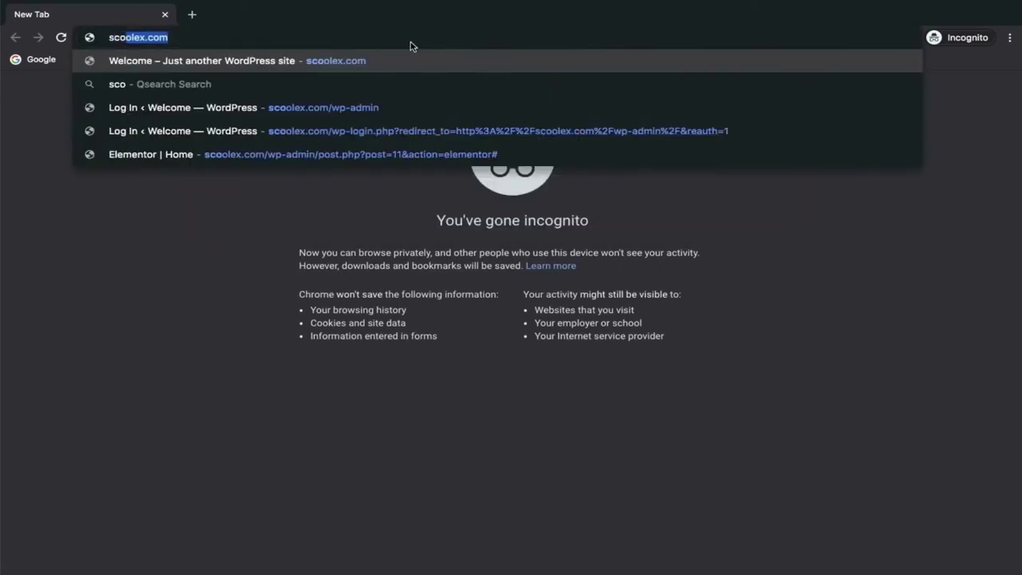
key("Return")
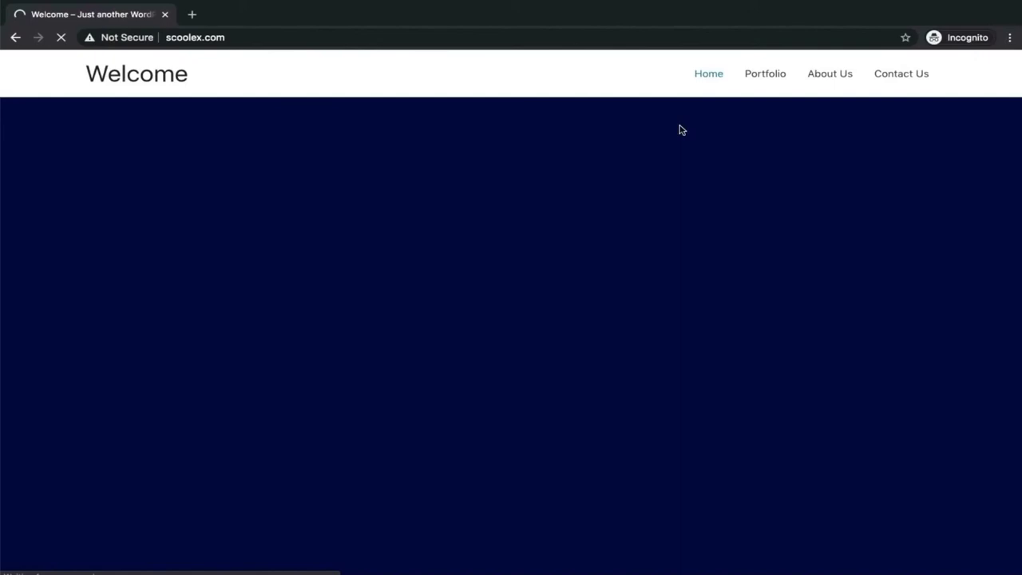
left_click(759, 80)
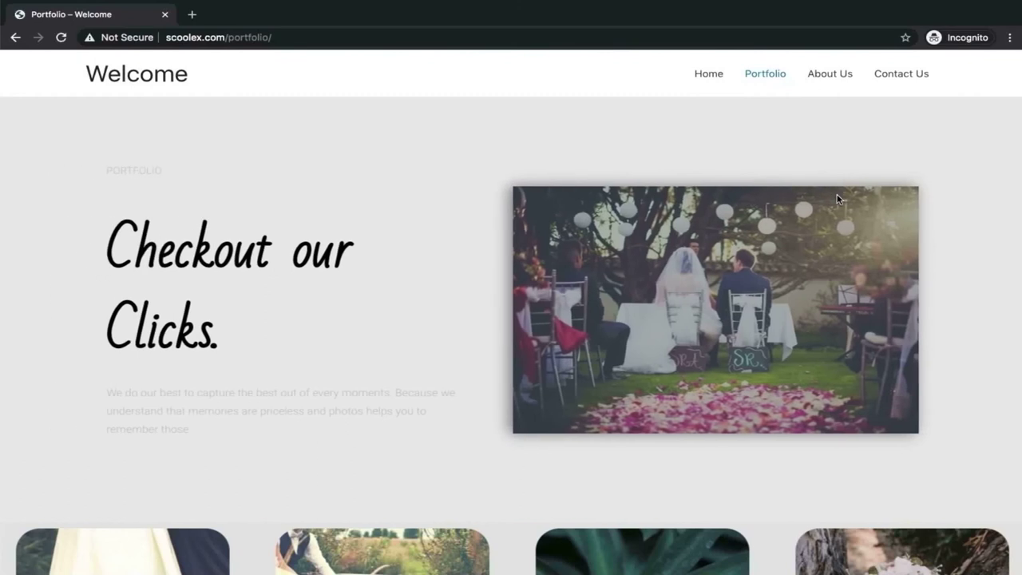
Scroll the live Portfolio page to confirm the 'Collection we Love' gallery sits below the carousel.
scroll(837, 199, "down", 4)
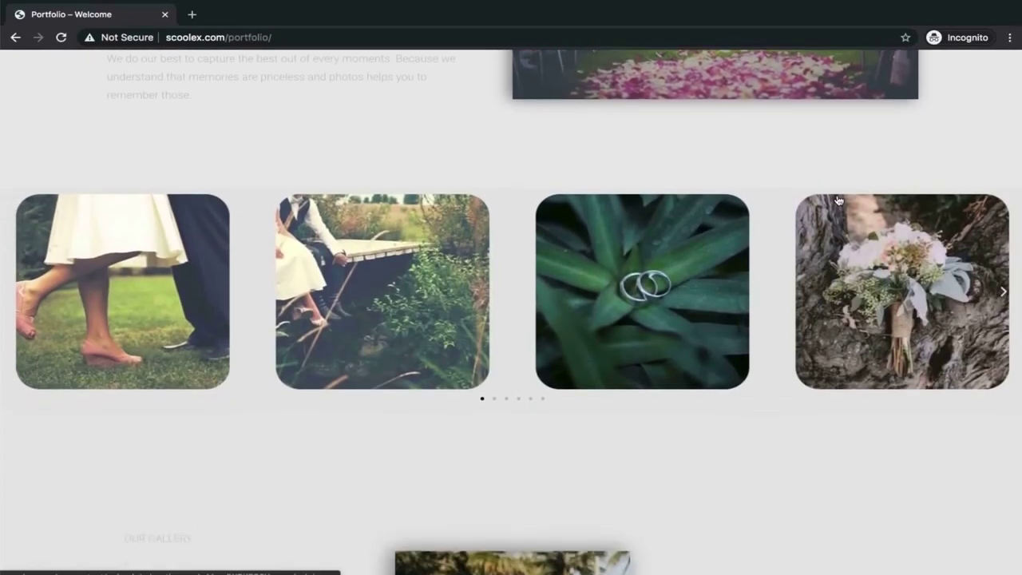
scroll(838, 198, "down", 6)
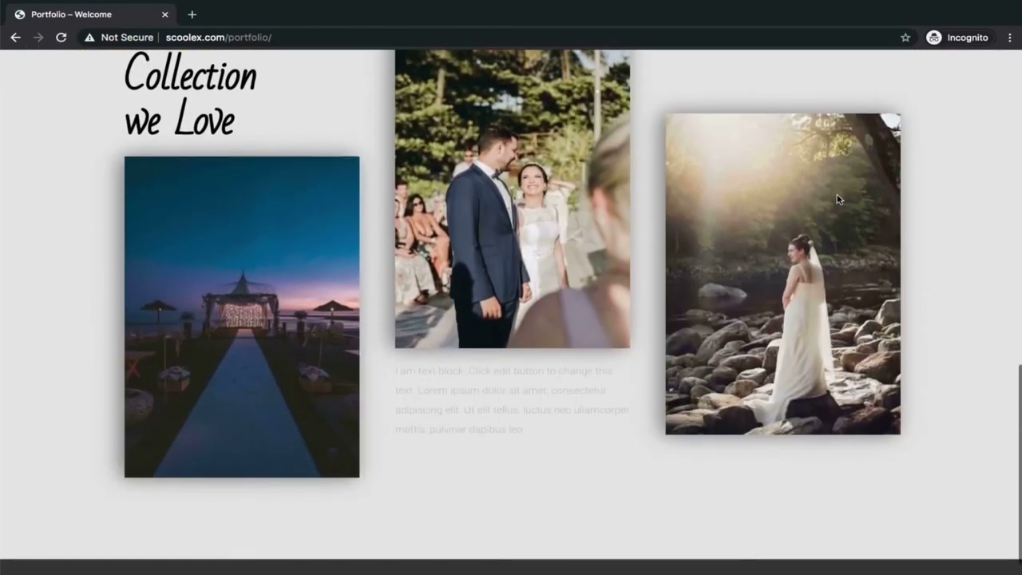
scroll(837, 199, "down", 2)
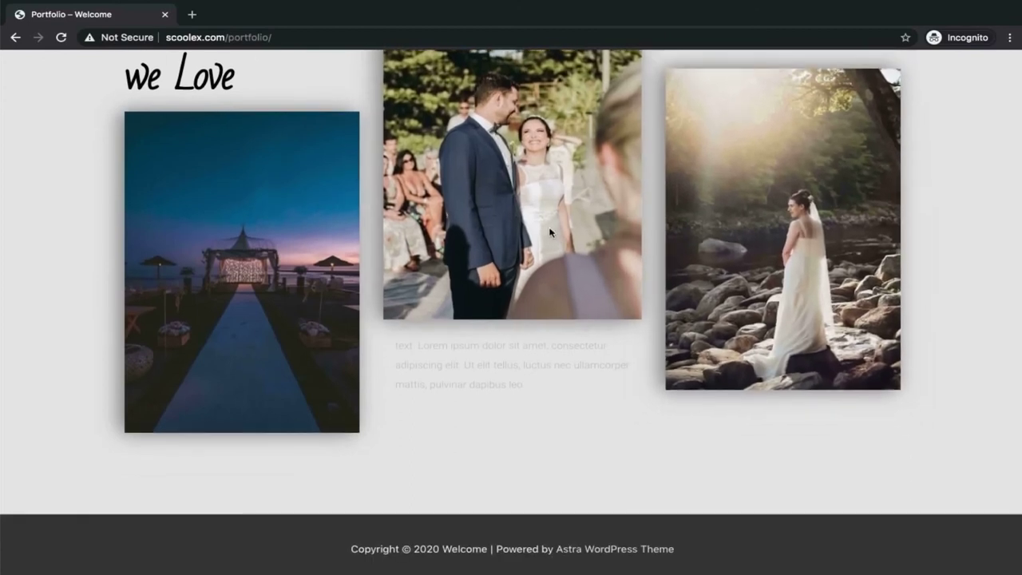
scroll(549, 231, "up", 10)
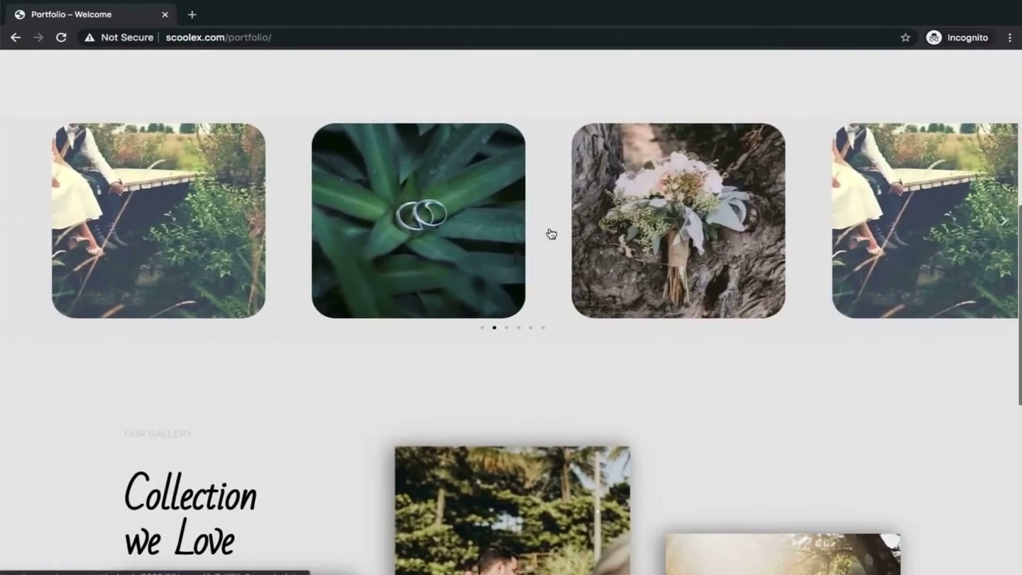
left_click(157, 385)
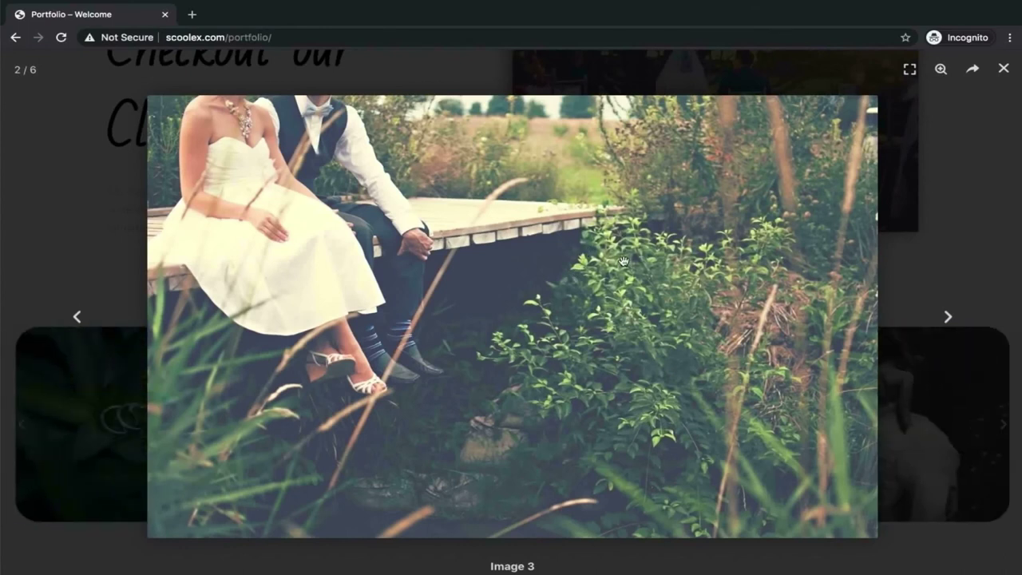
left_click(948, 316)
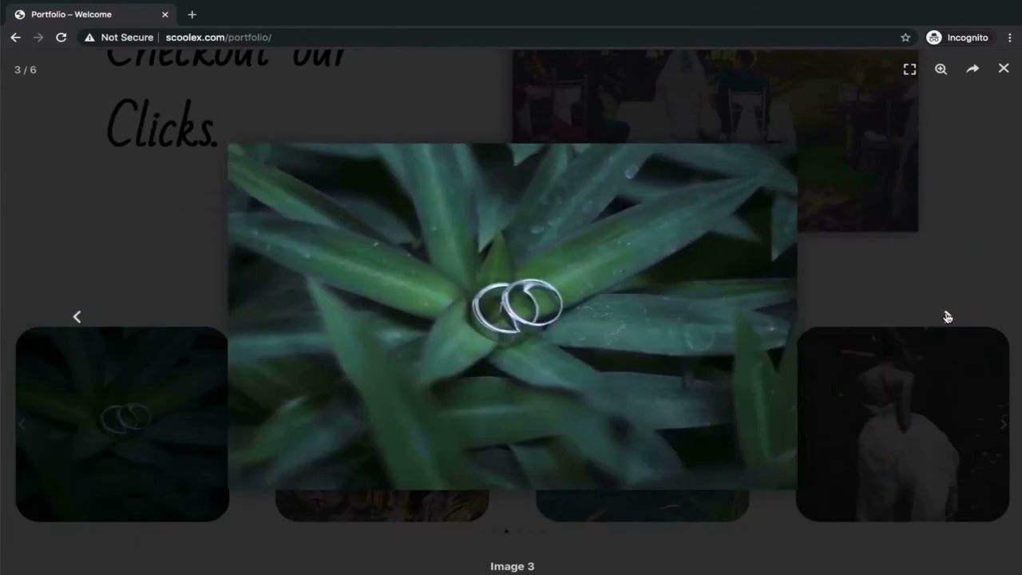
left_click(948, 316)
left_click(948, 317)
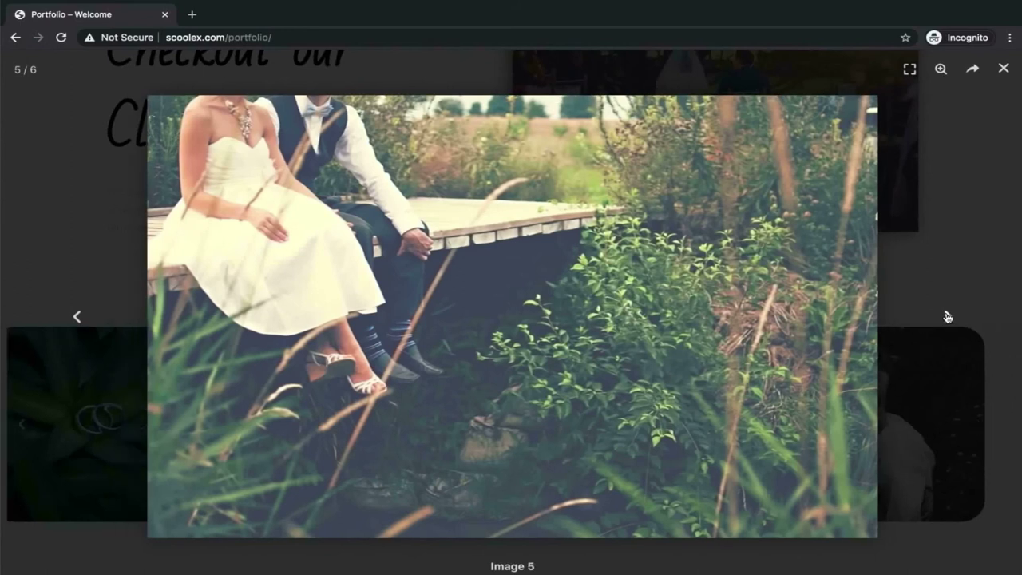
left_click(947, 316)
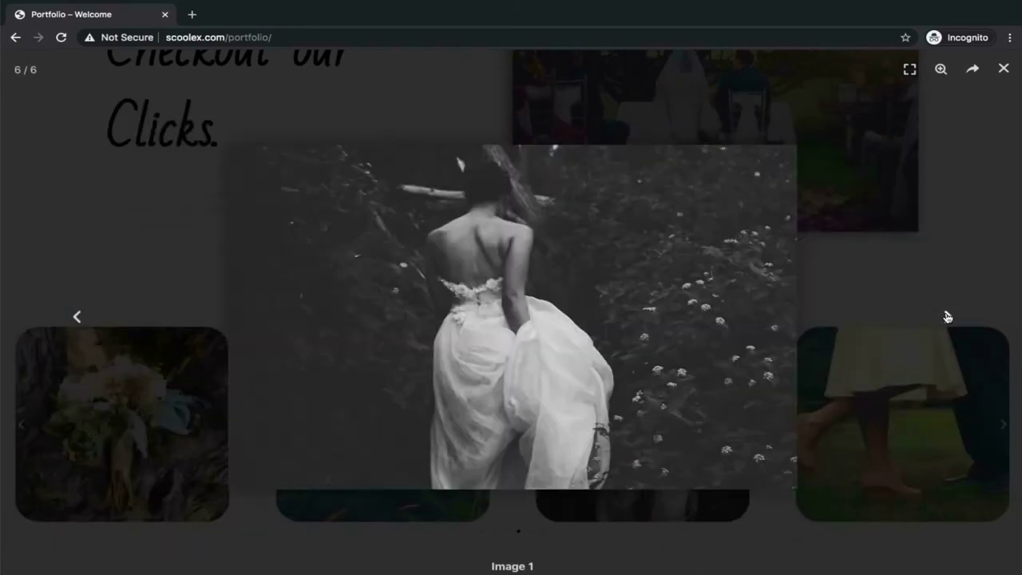
left_click(947, 316)
left_click(948, 317)
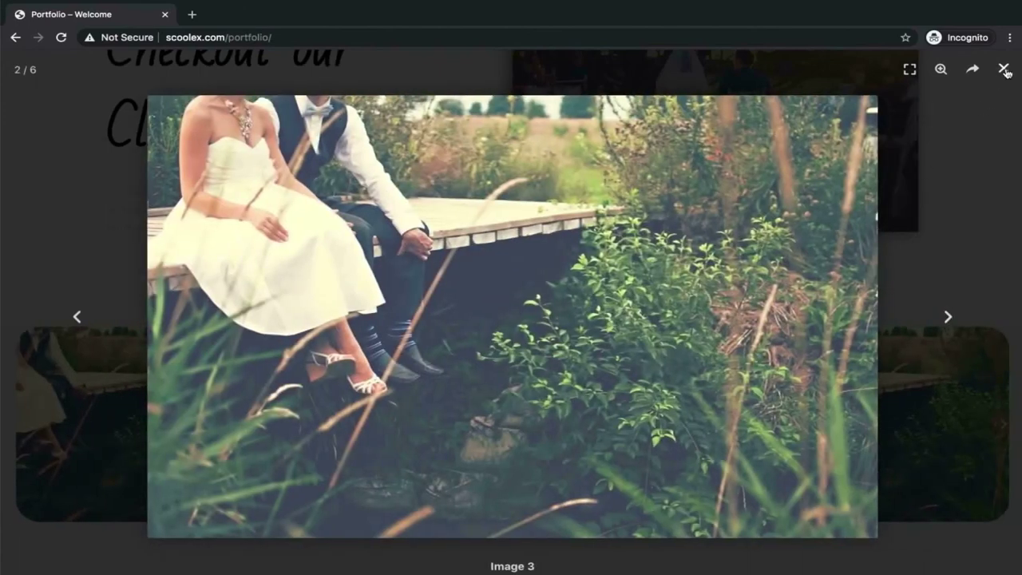
left_click(1004, 69)
scroll(758, 304, "down", 7)
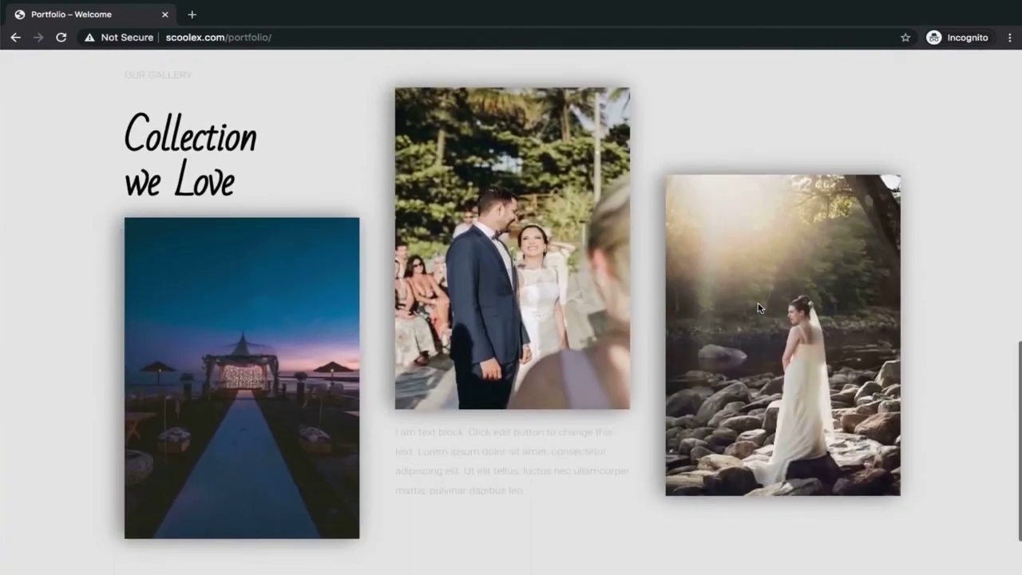
scroll(758, 308, "up", 1)
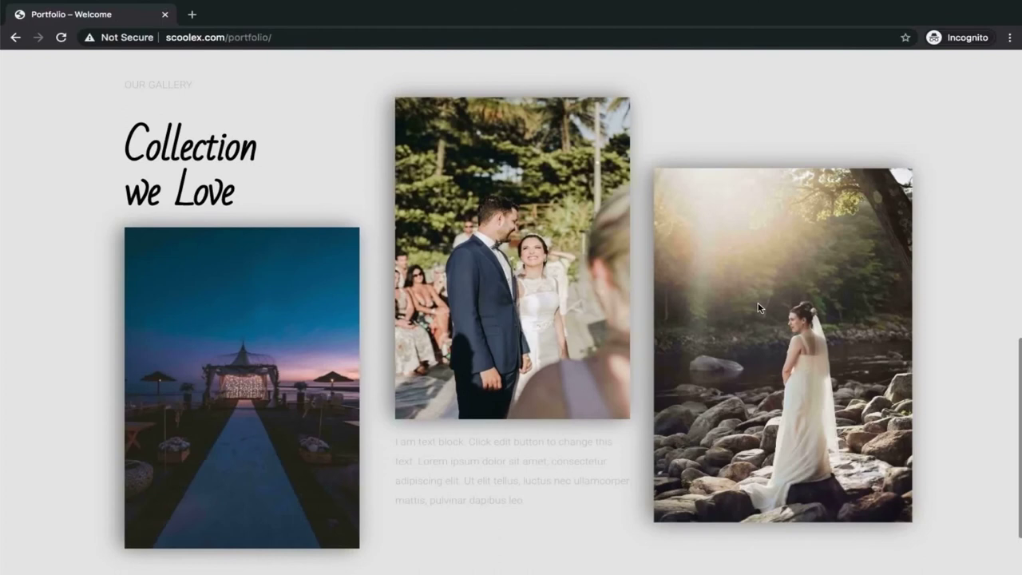
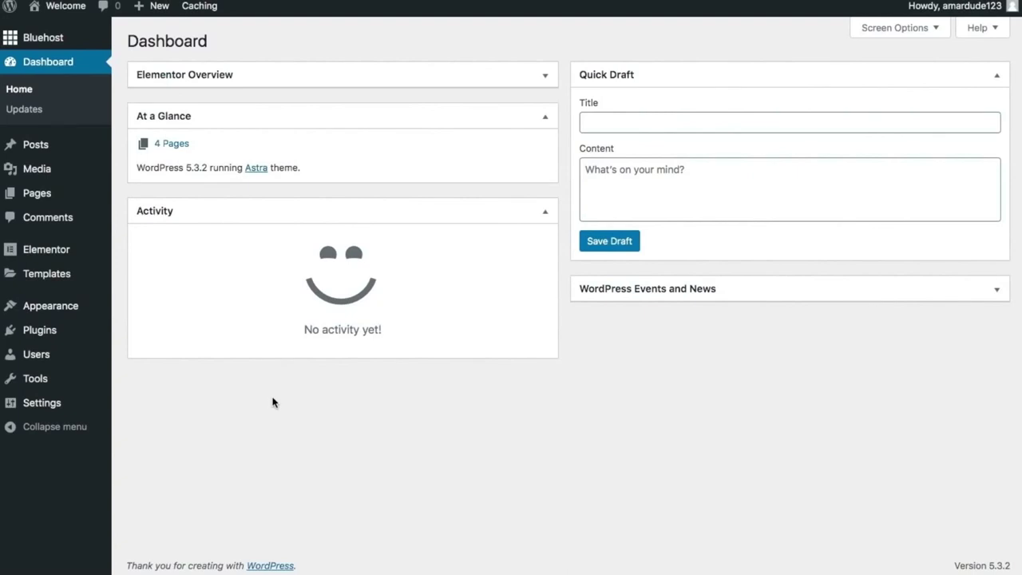
Open the About Us page from All Pages in the Elementor editor.
left_click(51, 194)
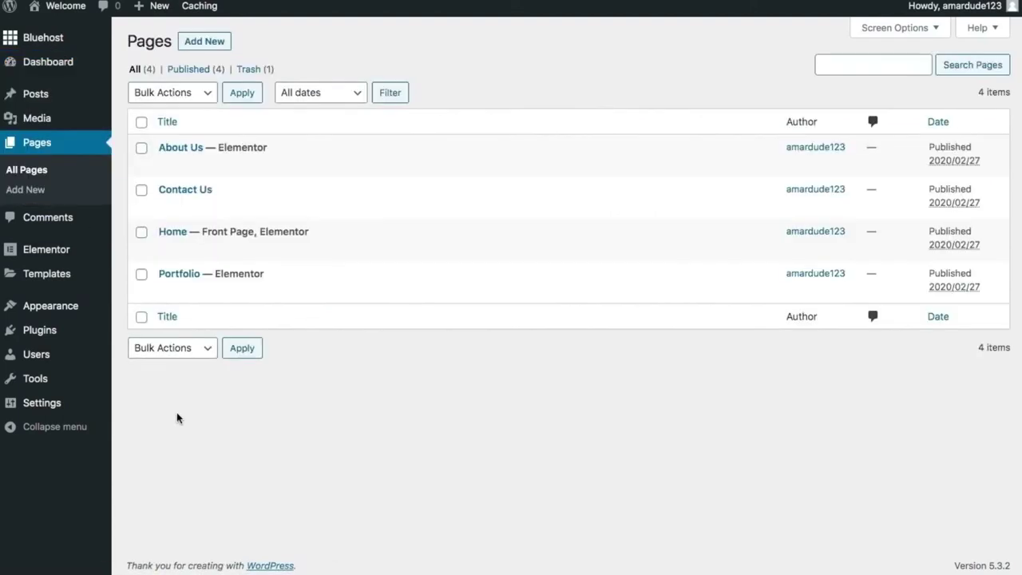
left_click(177, 155)
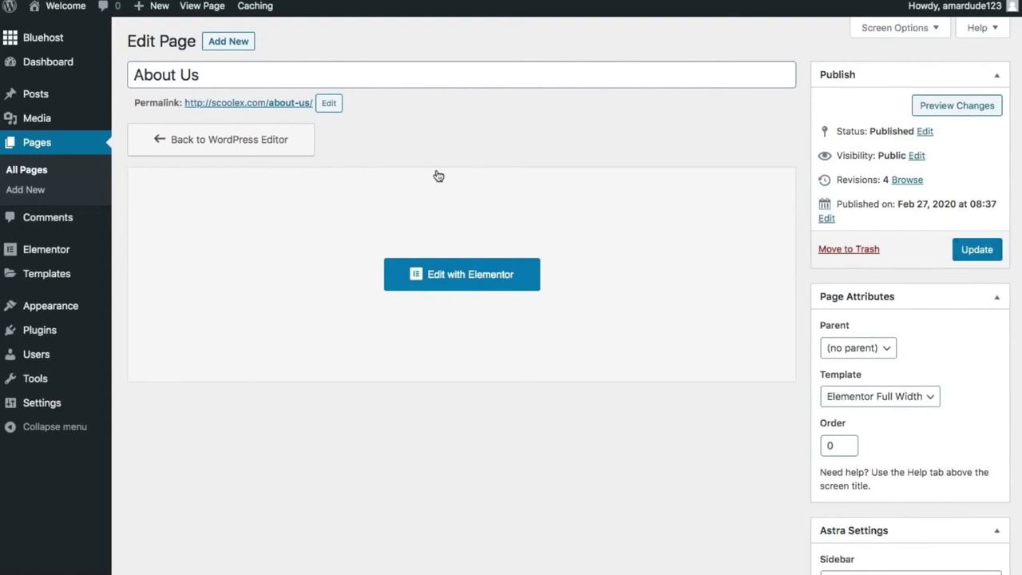
left_click(438, 271)
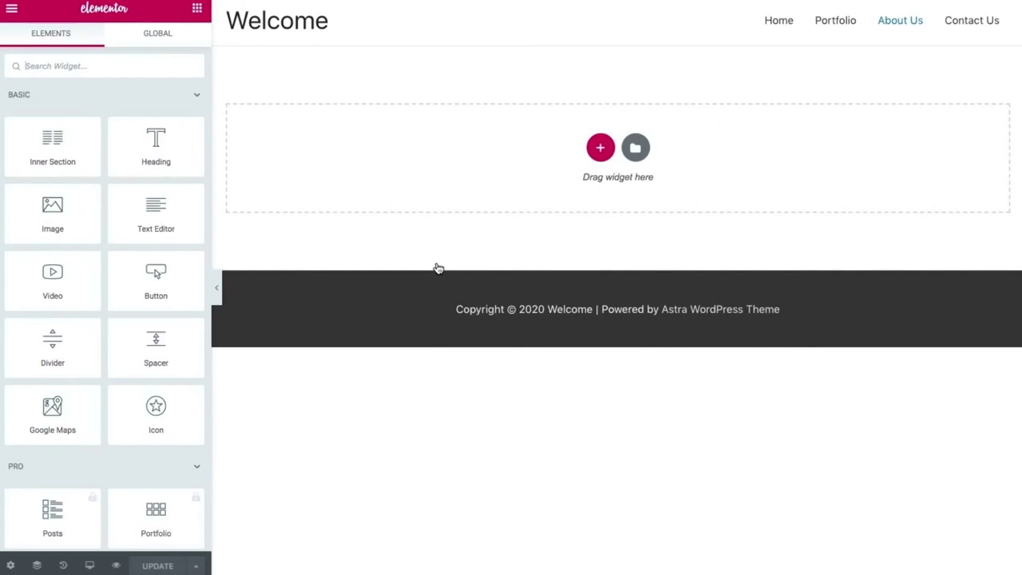
Browse the template library's Blocks, trying and then clearing the About category filter.
left_click(601, 149)
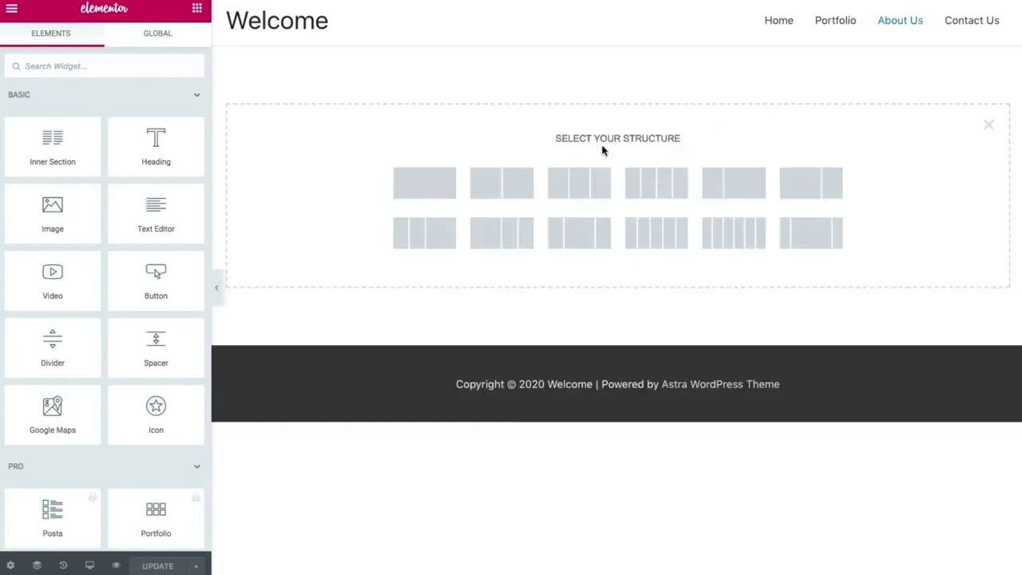
left_click(990, 125)
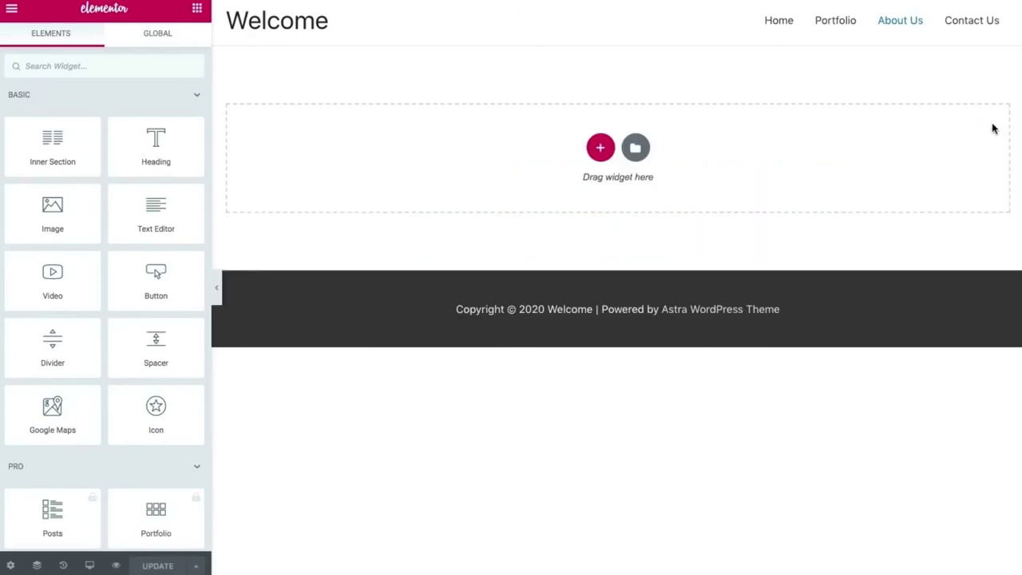
left_click(636, 149)
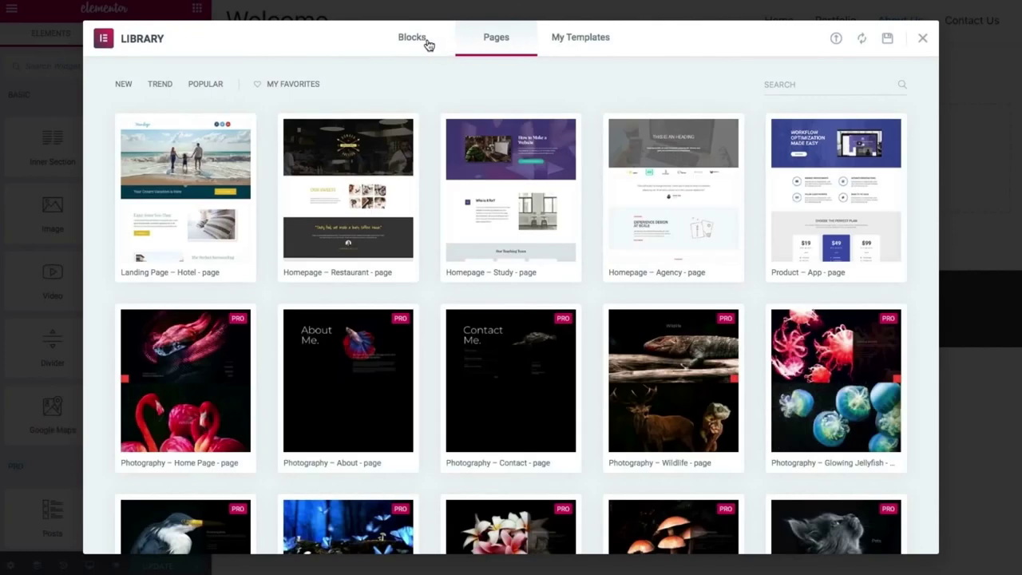
left_click(428, 45)
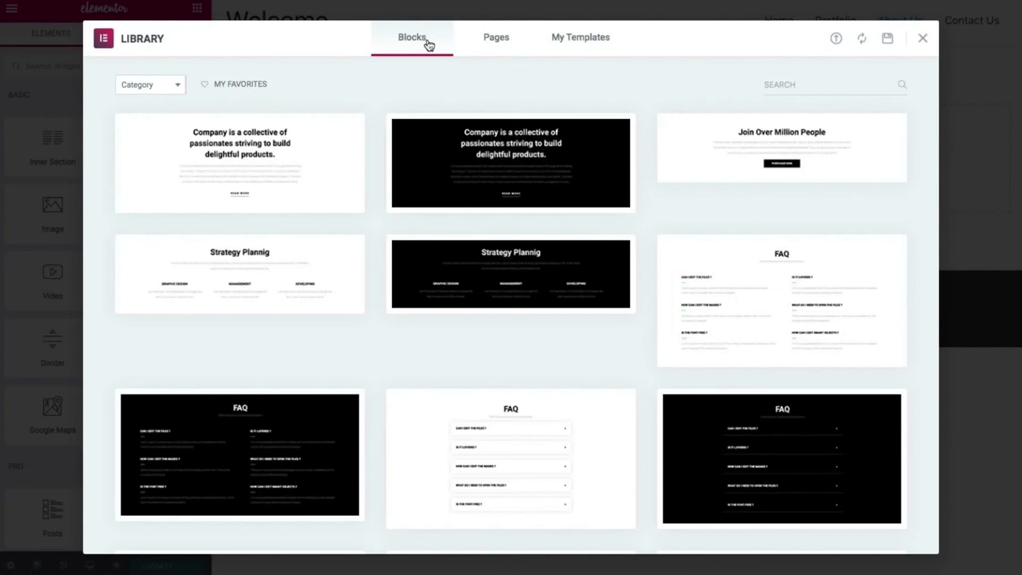
left_click(171, 92)
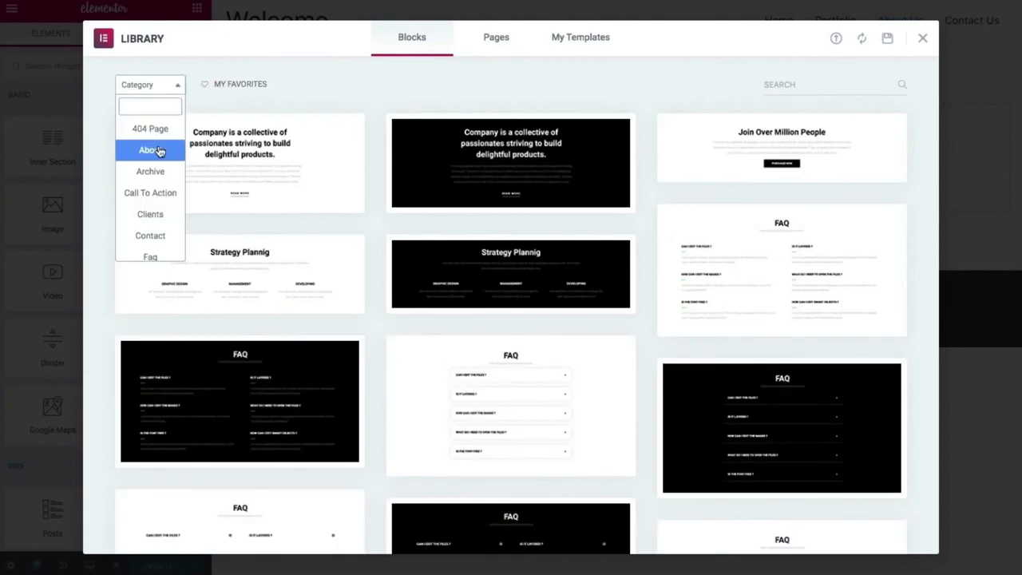
left_click(159, 151)
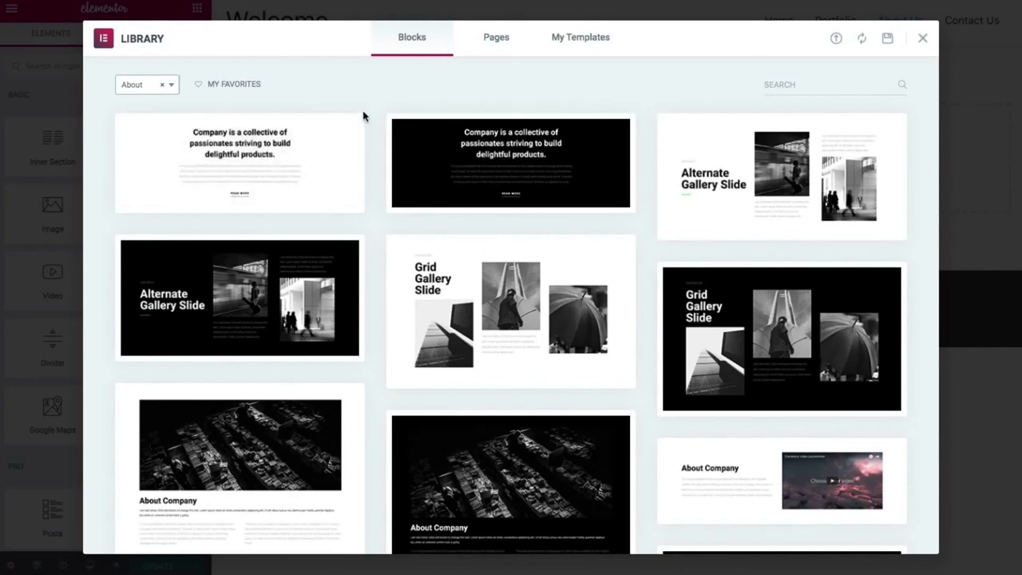
scroll(364, 117, "down", 10)
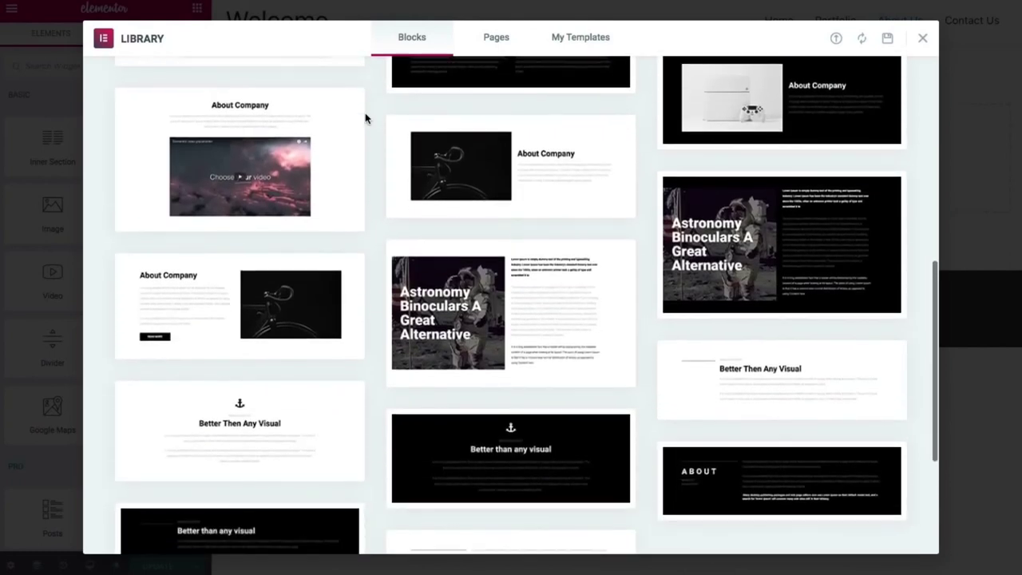
scroll(365, 118, "down", 3)
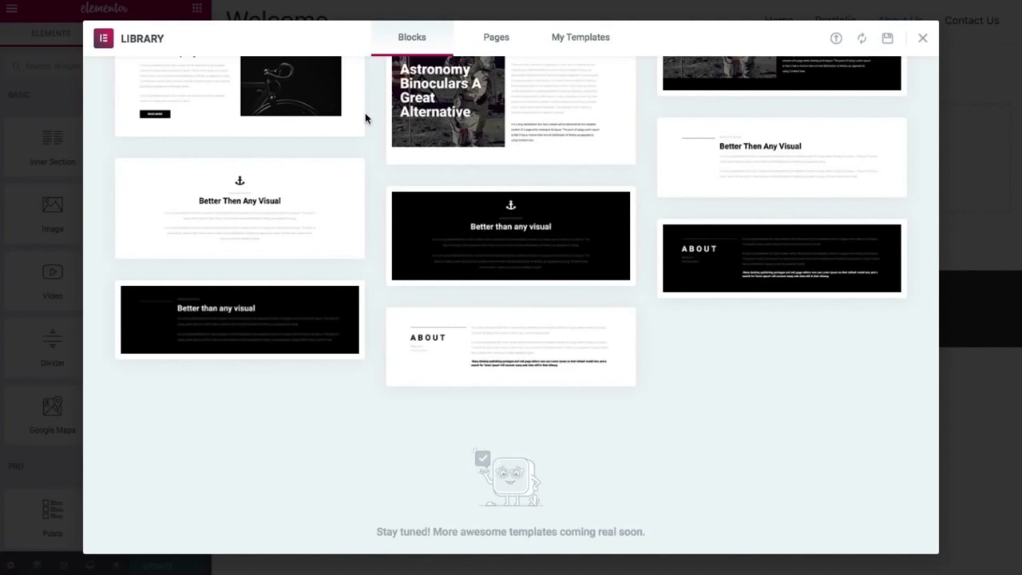
scroll(366, 118, "up", 12)
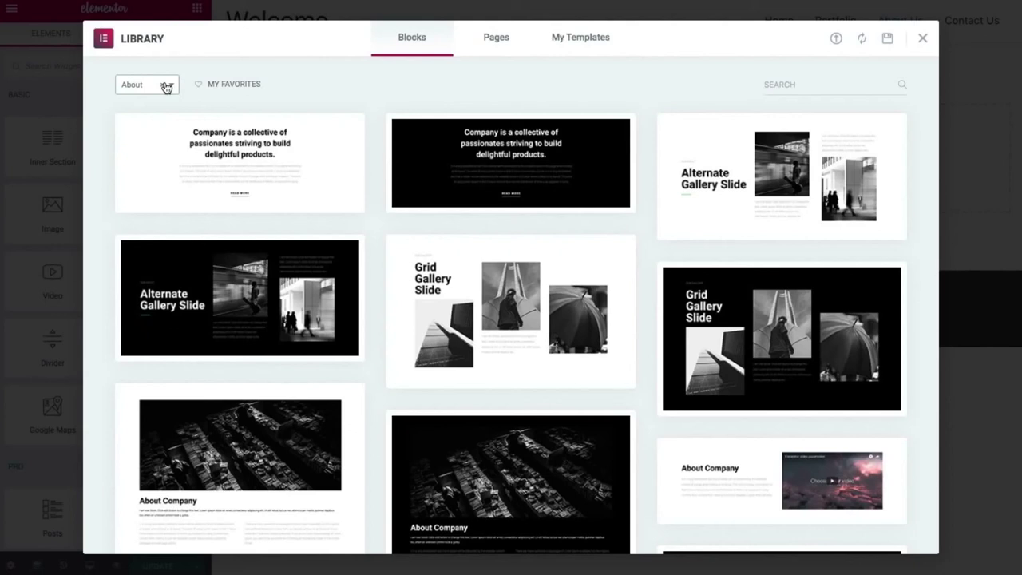
left_click(166, 87)
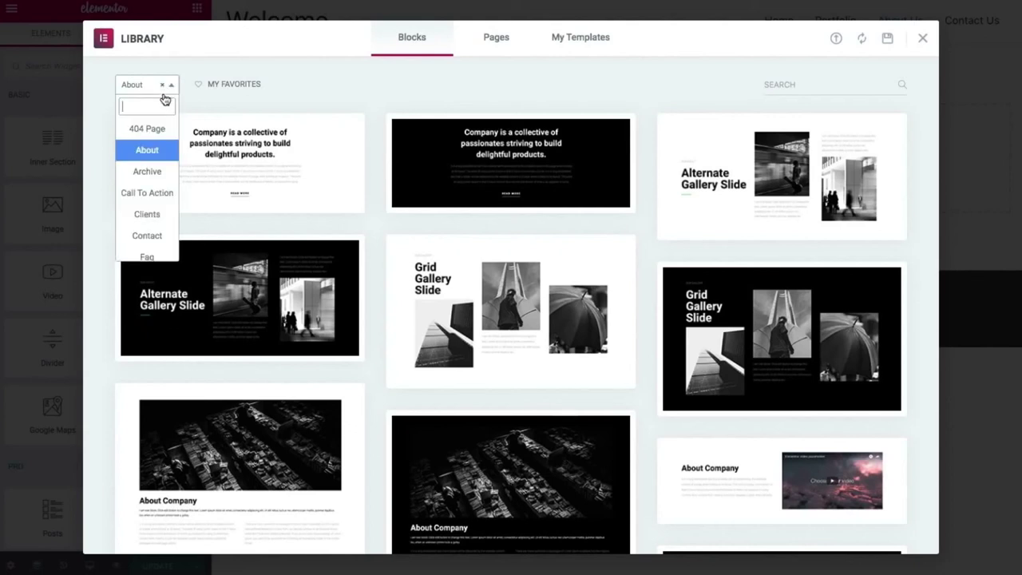
left_click(164, 86)
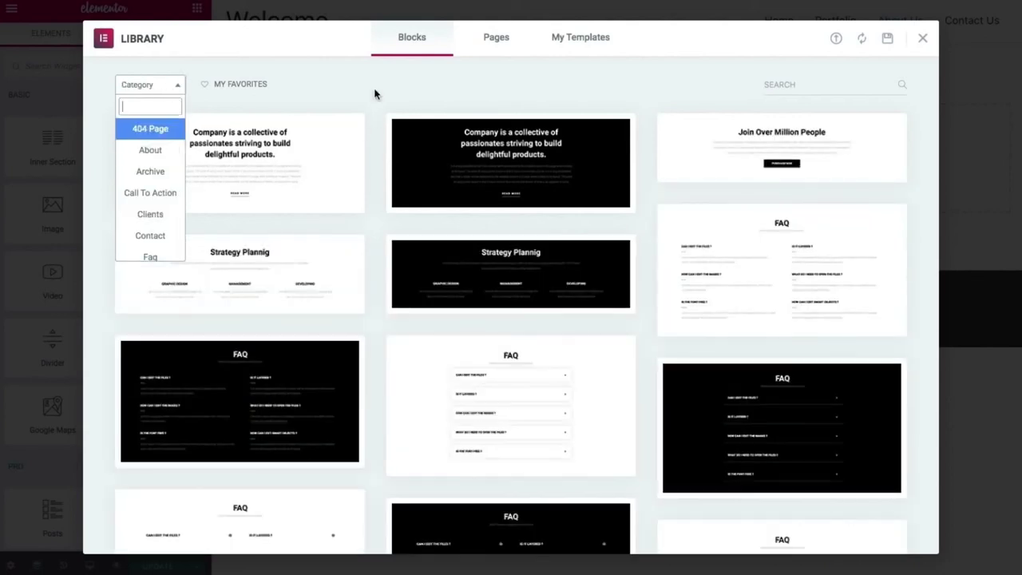
left_click(376, 95)
Scroll the unfiltered blocks and insert the dark capital management hero block.
scroll(389, 162, "down", 5)
scroll(428, 317, "down", 5)
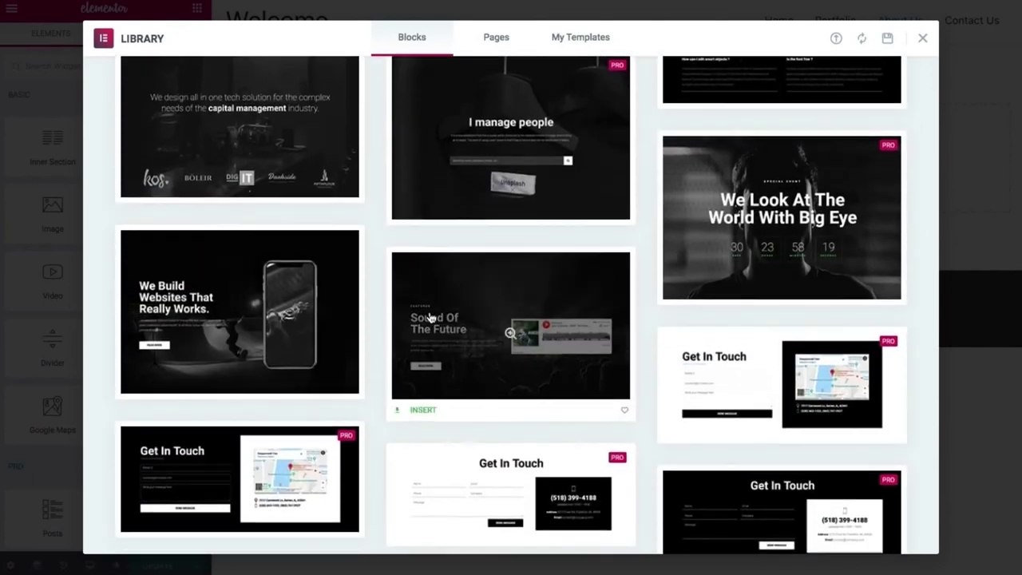
scroll(428, 316, "down", 5)
scroll(429, 317, "down", 4)
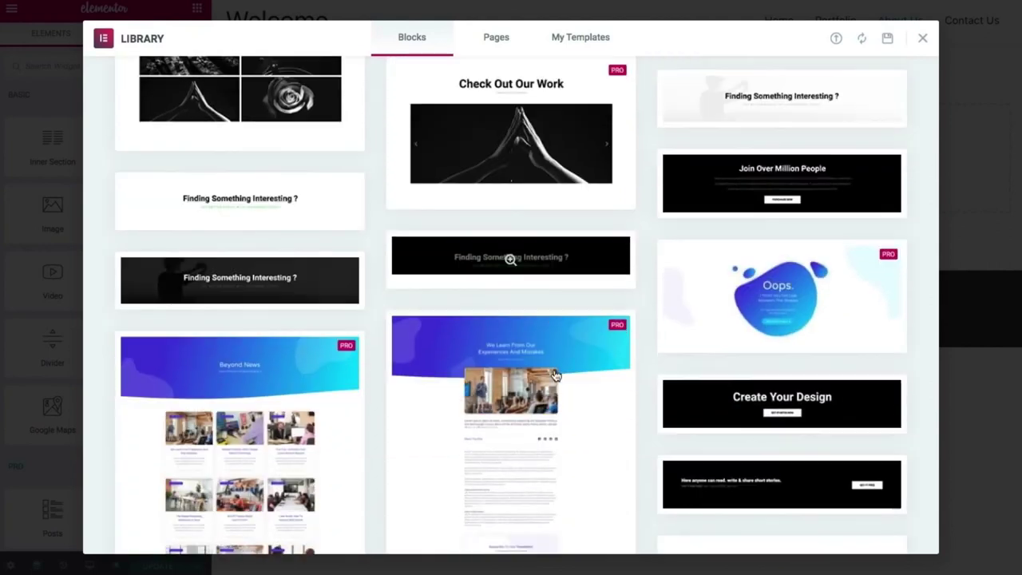
scroll(555, 375, "down", 1)
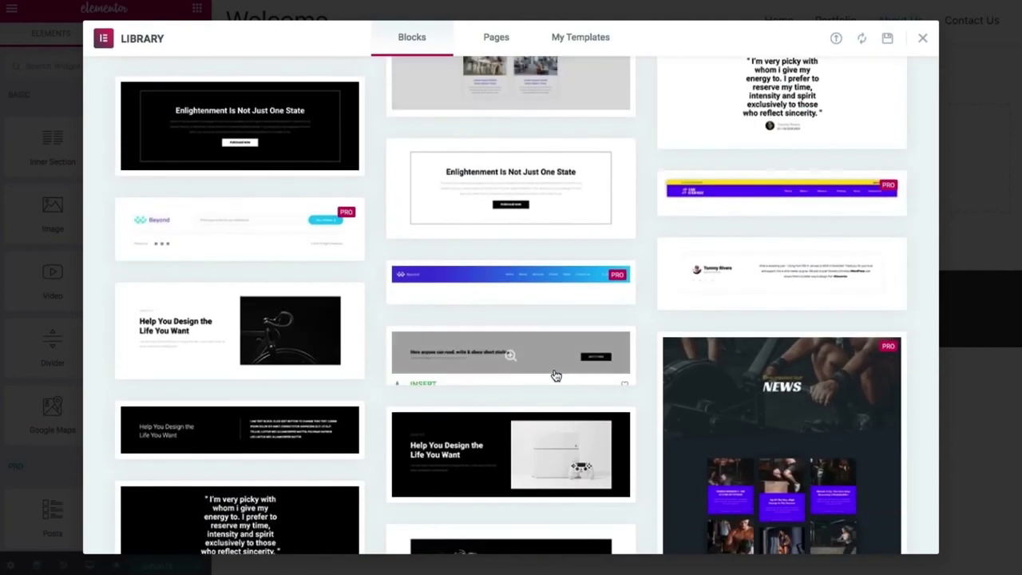
scroll(556, 375, "down", 15)
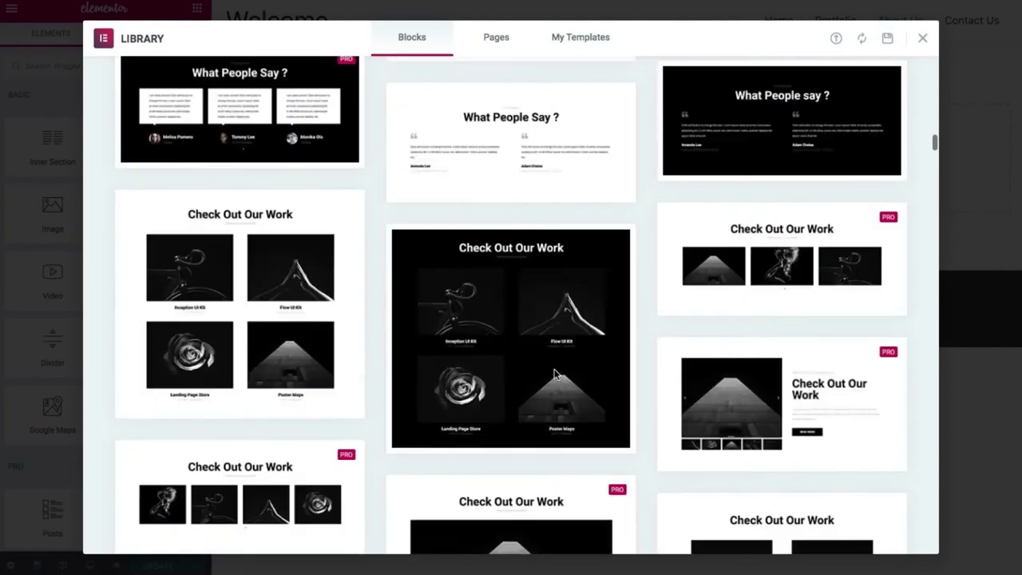
scroll(556, 376, "up", 10)
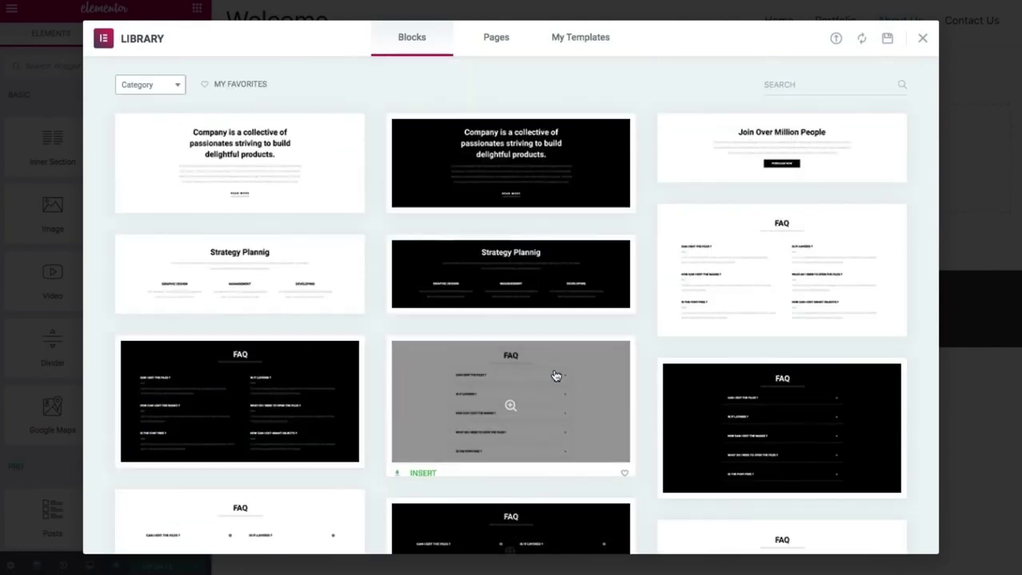
scroll(556, 375, "down", 8)
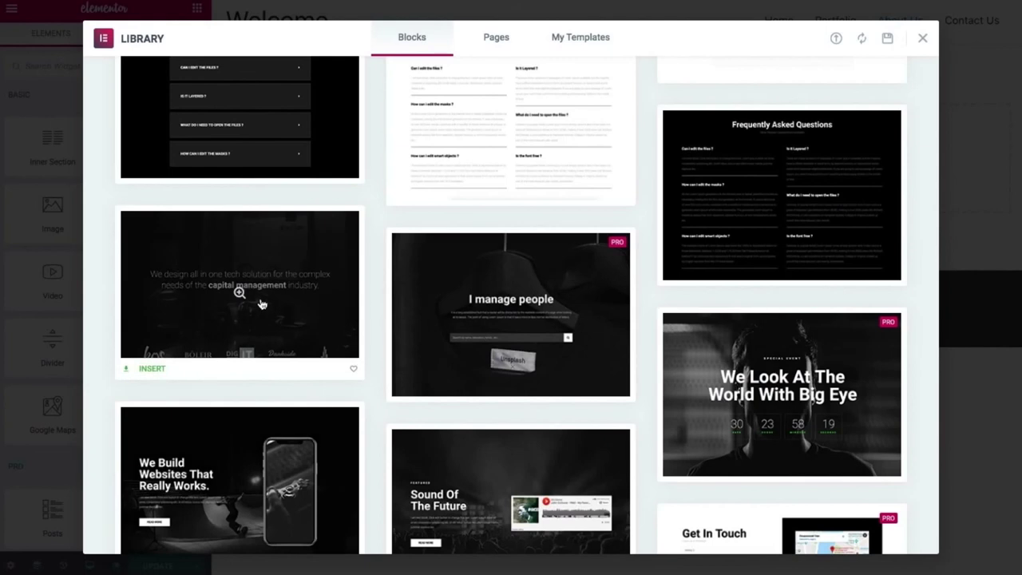
left_click(152, 369)
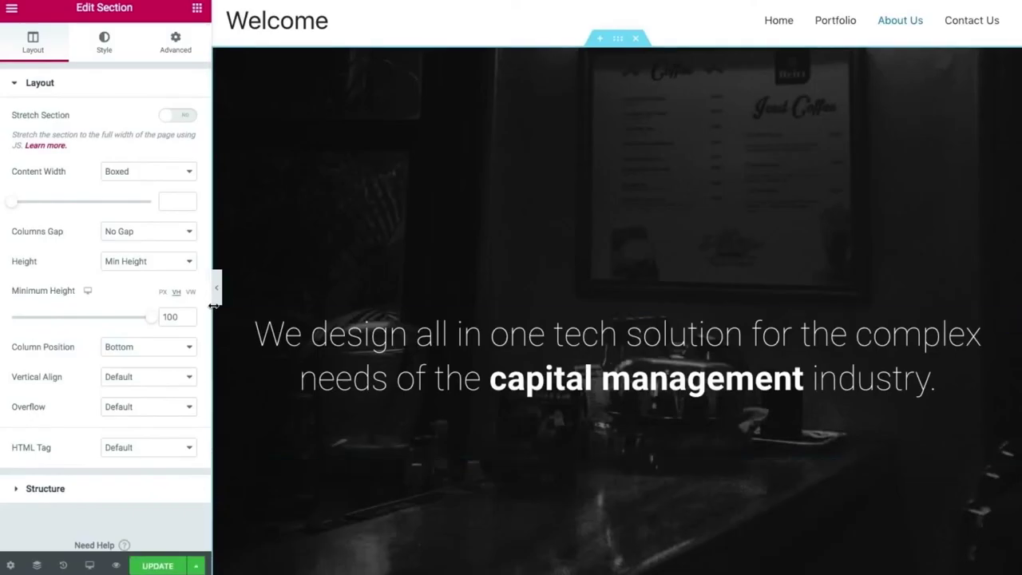
Upload about us.jpg and set it as the hero section's background image.
left_click(216, 287)
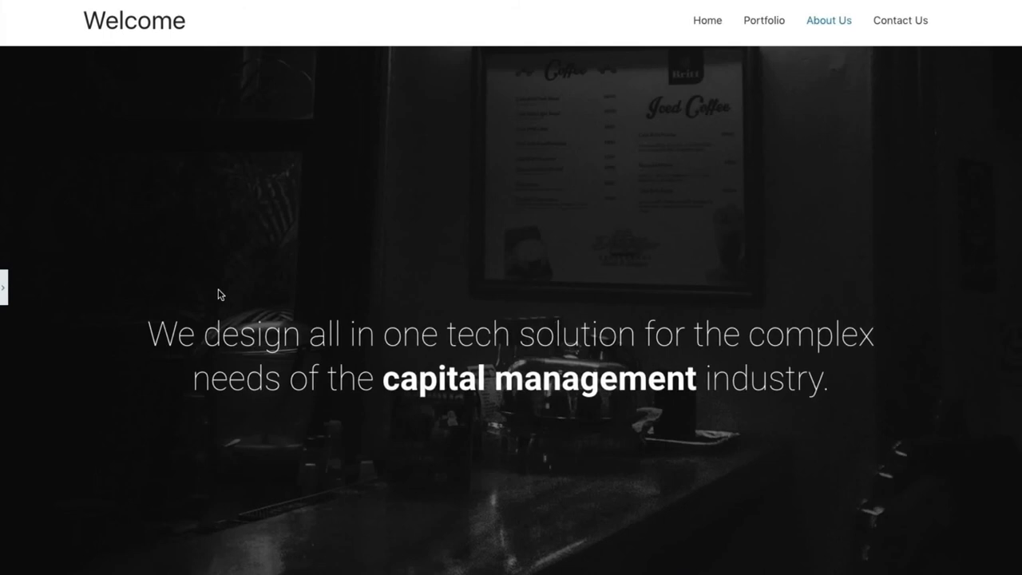
scroll(221, 295, "down", 2)
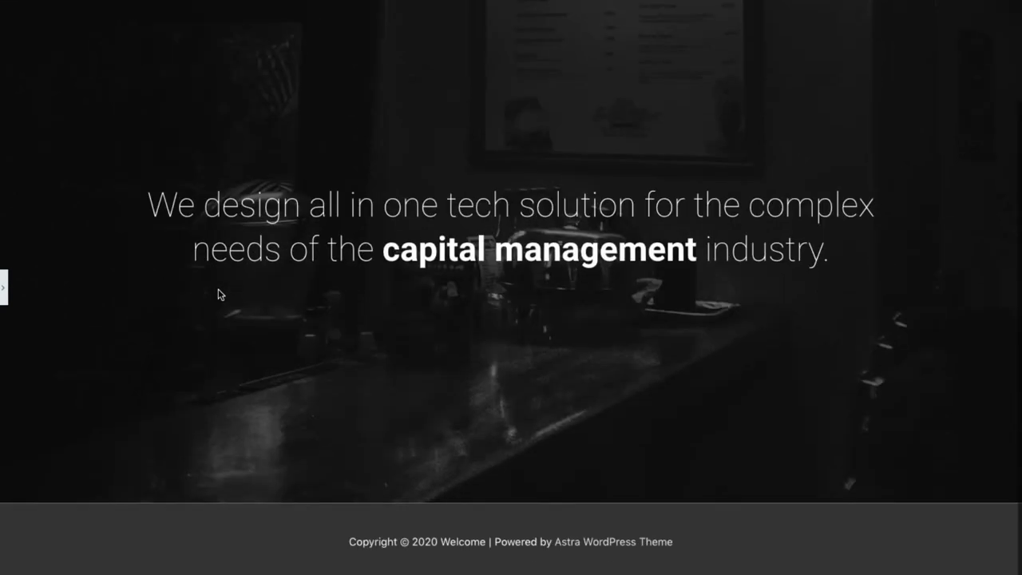
scroll(221, 294, "up", 2)
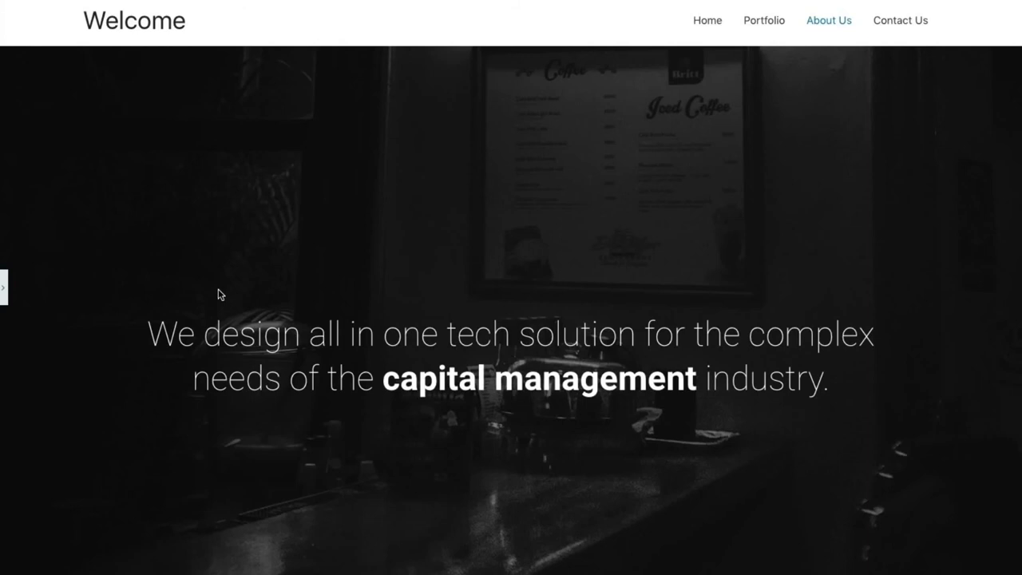
left_click(3, 295)
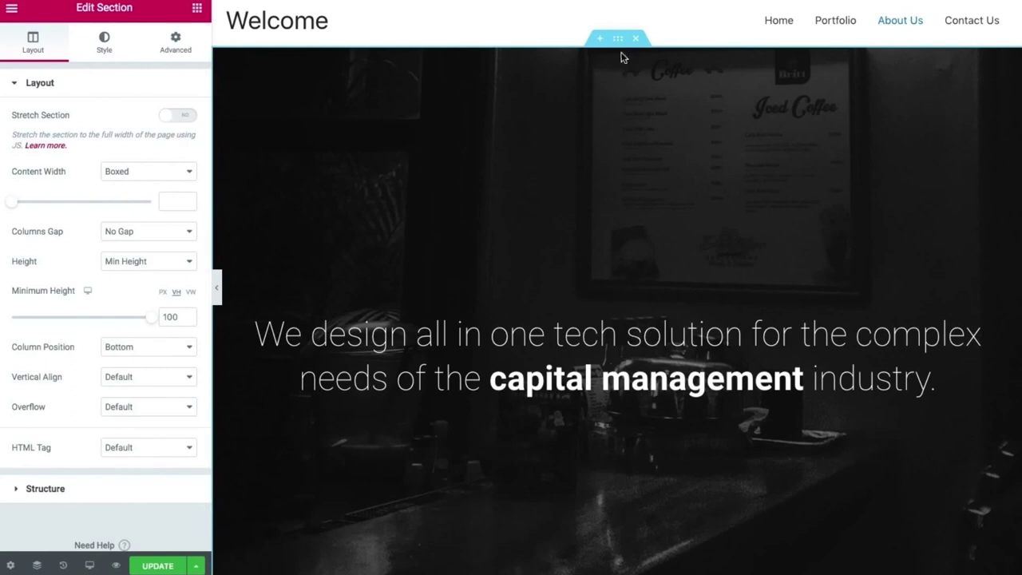
left_click(103, 42)
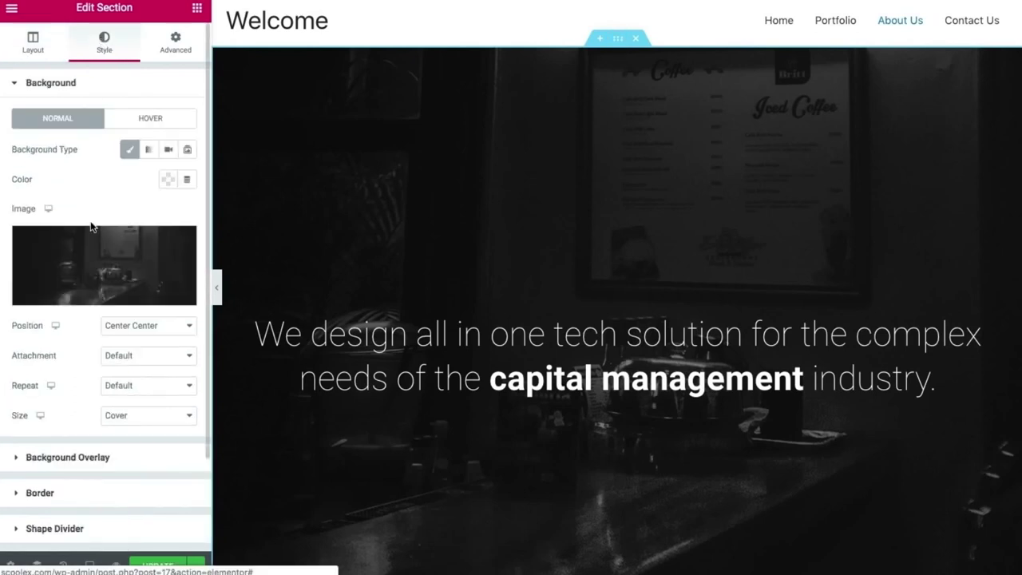
left_click(89, 277)
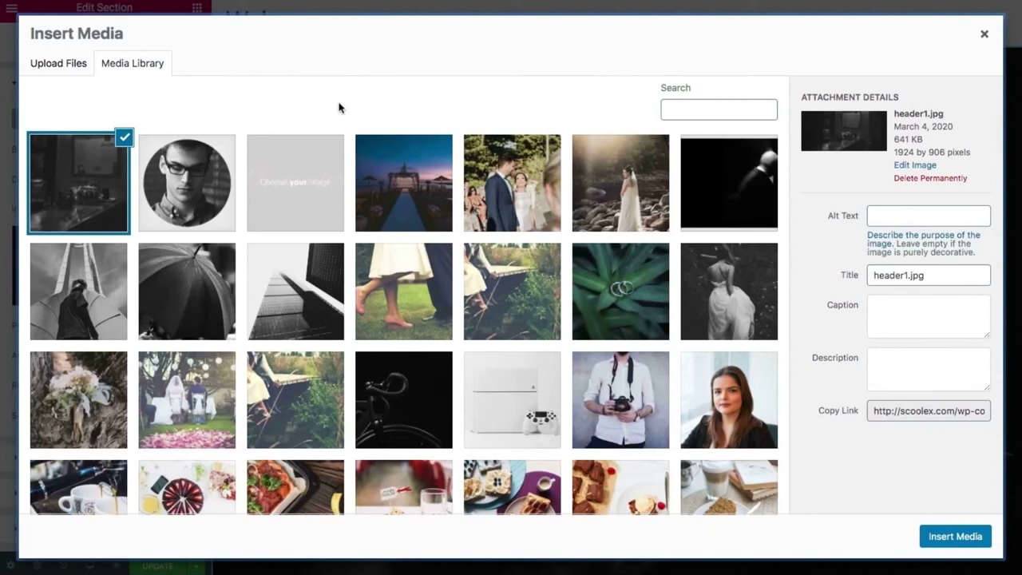
left_click(57, 61)
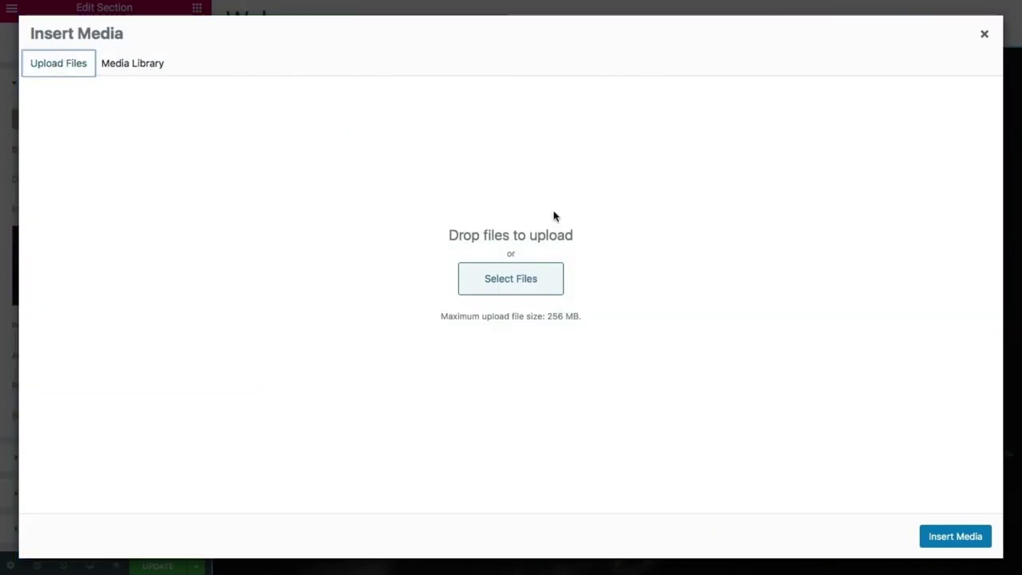
left_click(532, 275)
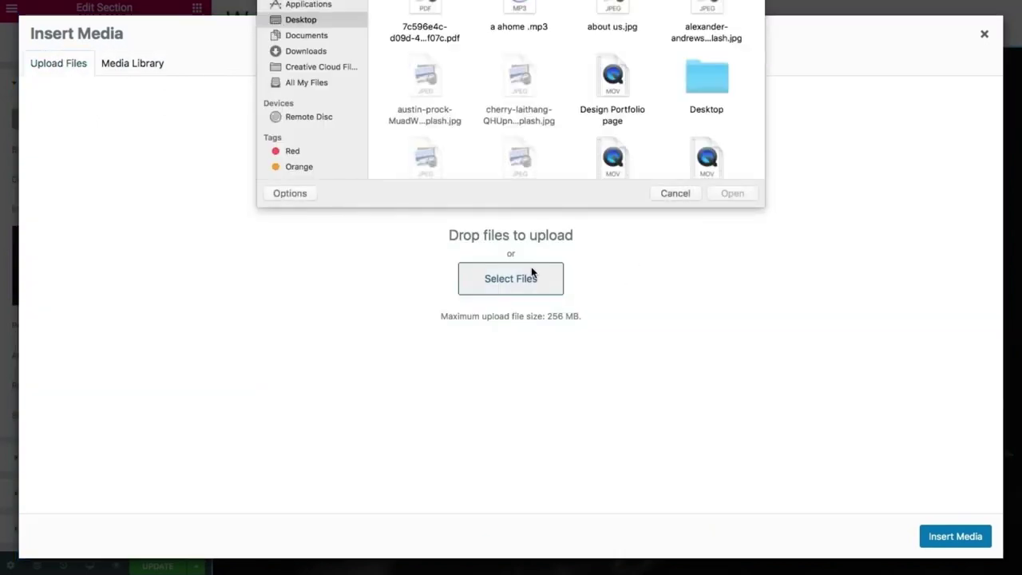
double_click(630, 4)
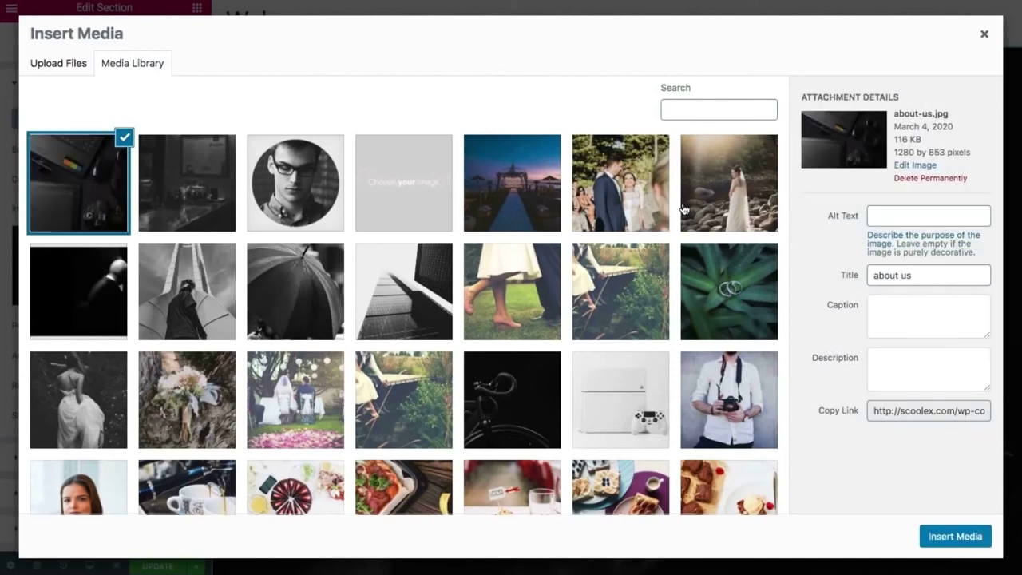
left_click(968, 539)
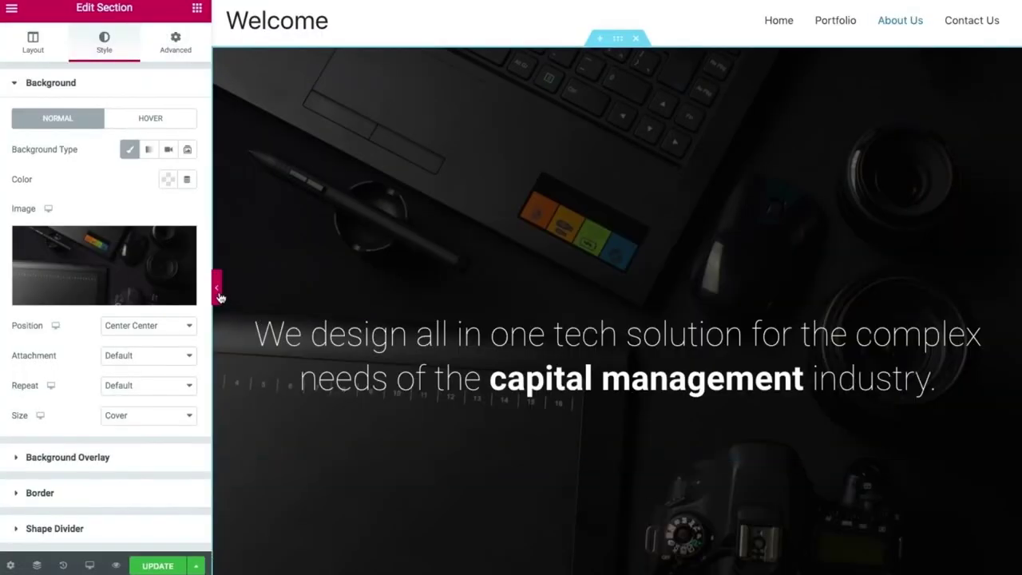
Raise the hero's black Background Overlay opacity from 0.5 to 0.8 and preview it.
left_click(219, 294)
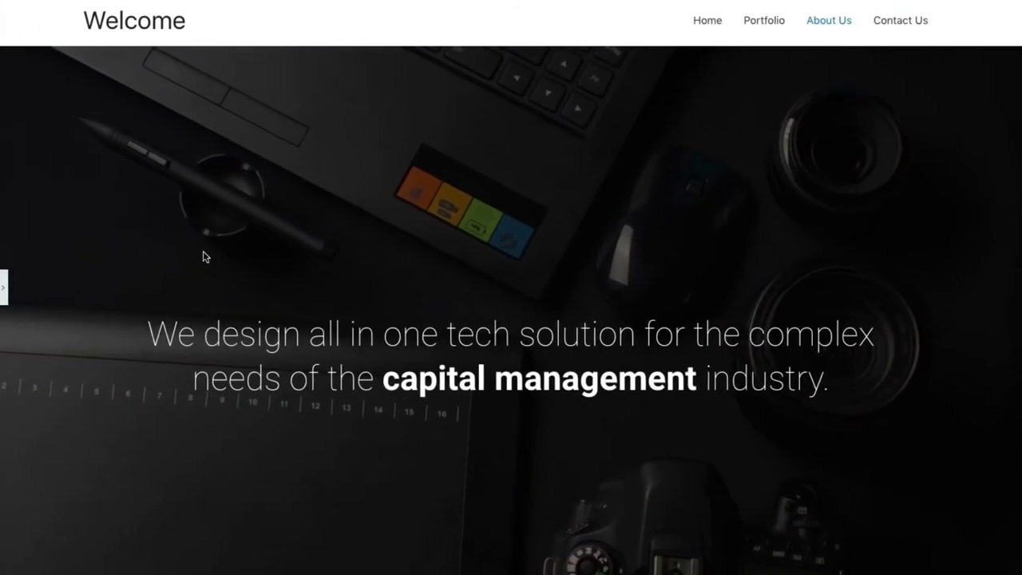
left_click(5, 286)
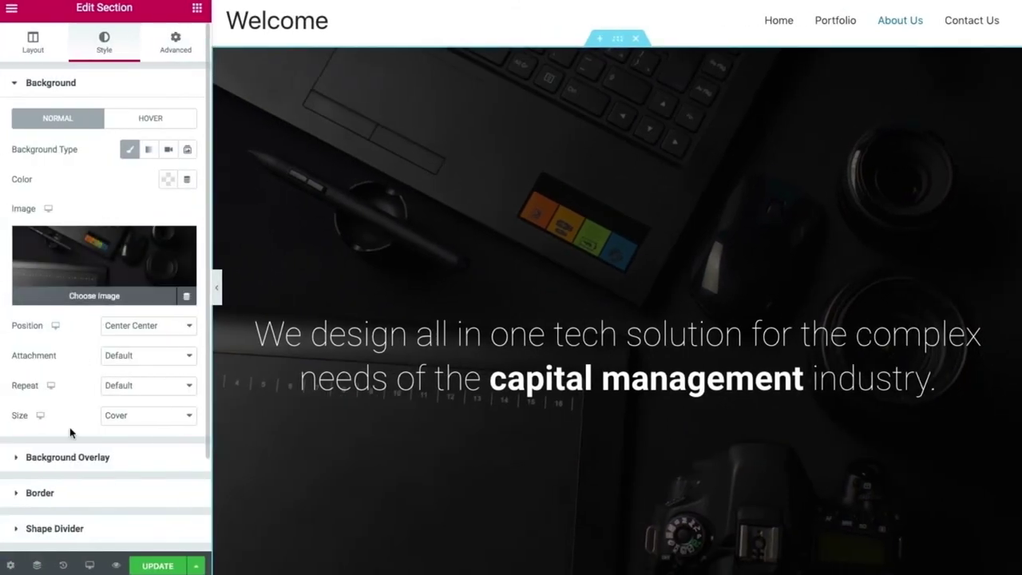
left_click(68, 457)
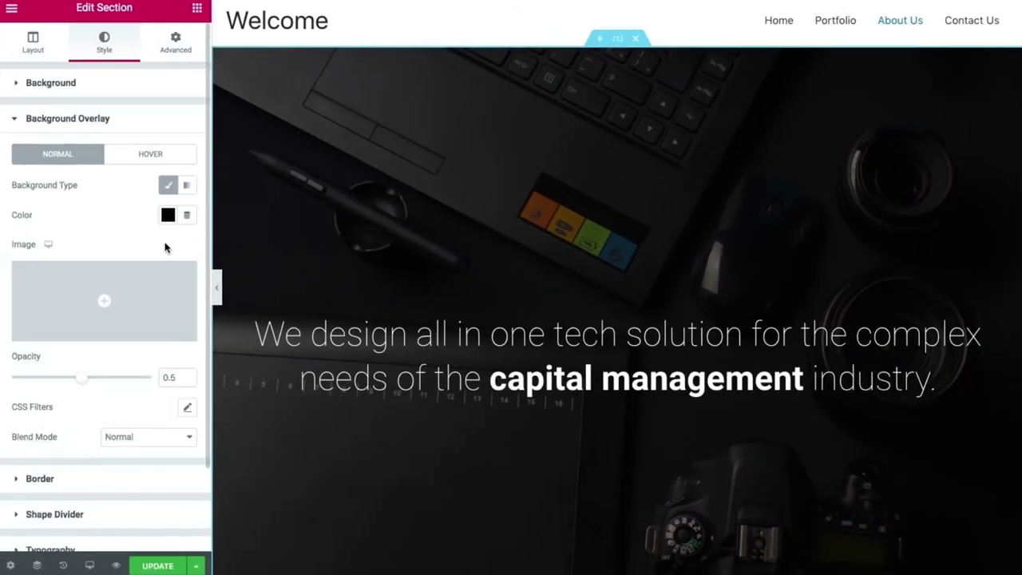
left_click_drag(82, 382, 124, 382)
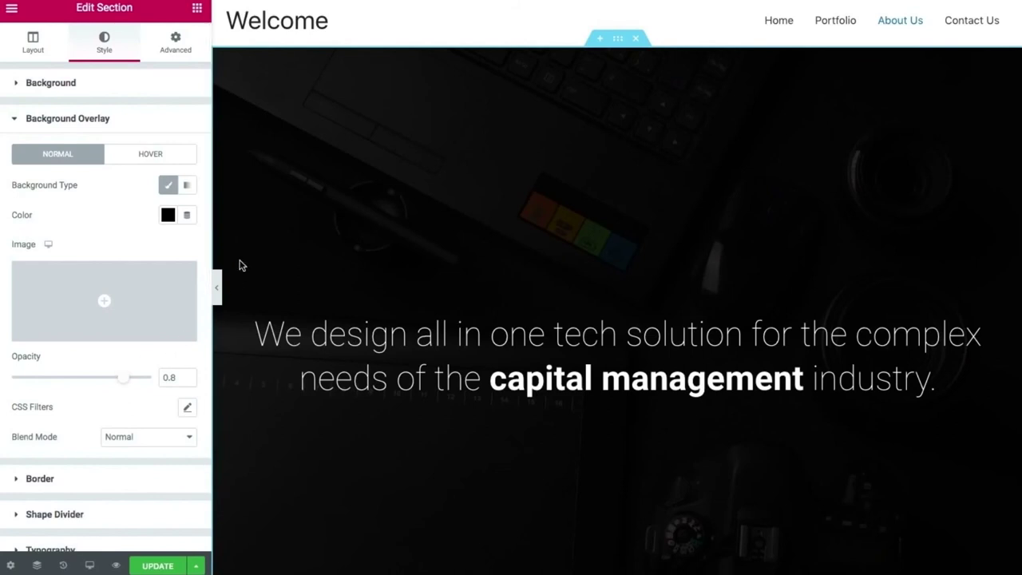
left_click(217, 287)
scroll(335, 340, "down", 2)
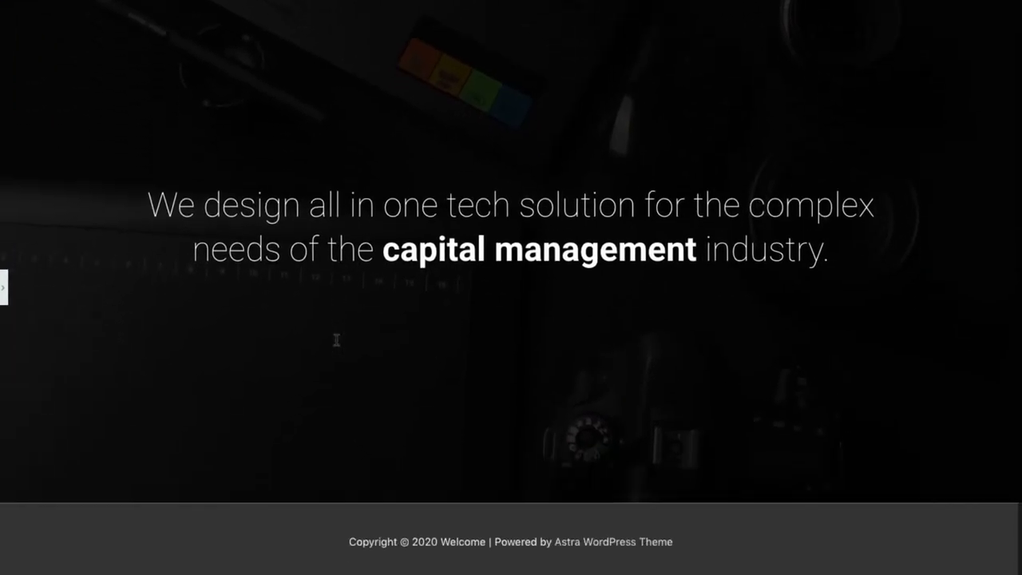
scroll(336, 341, "up", 2)
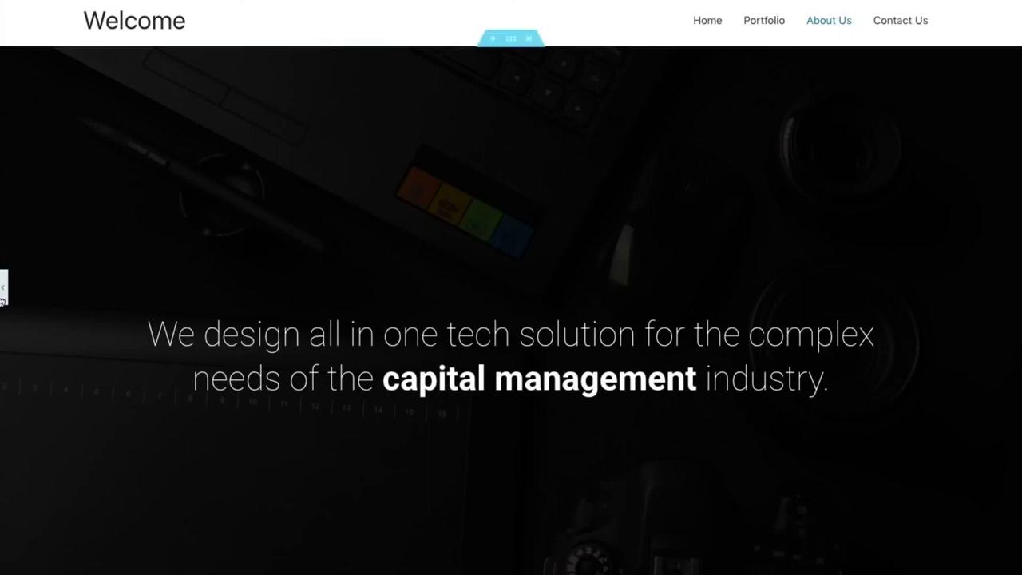
Paste the quote “We didn’t choose Photography, photography chose us.” over the headline's first sentence.
left_click(3, 289)
left_click(338, 320)
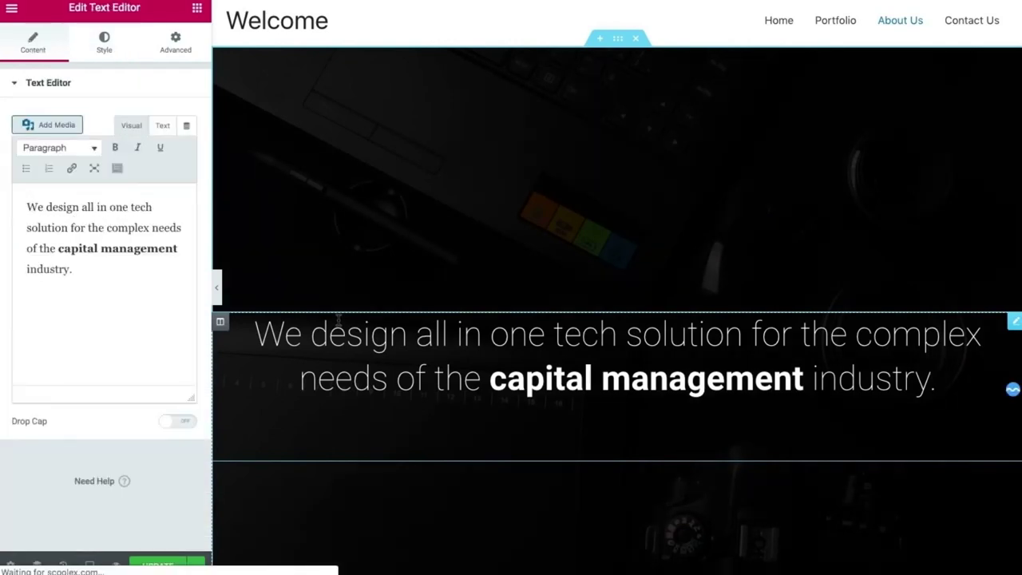
left_click(56, 248)
left_click(28, 209)
key("Return")
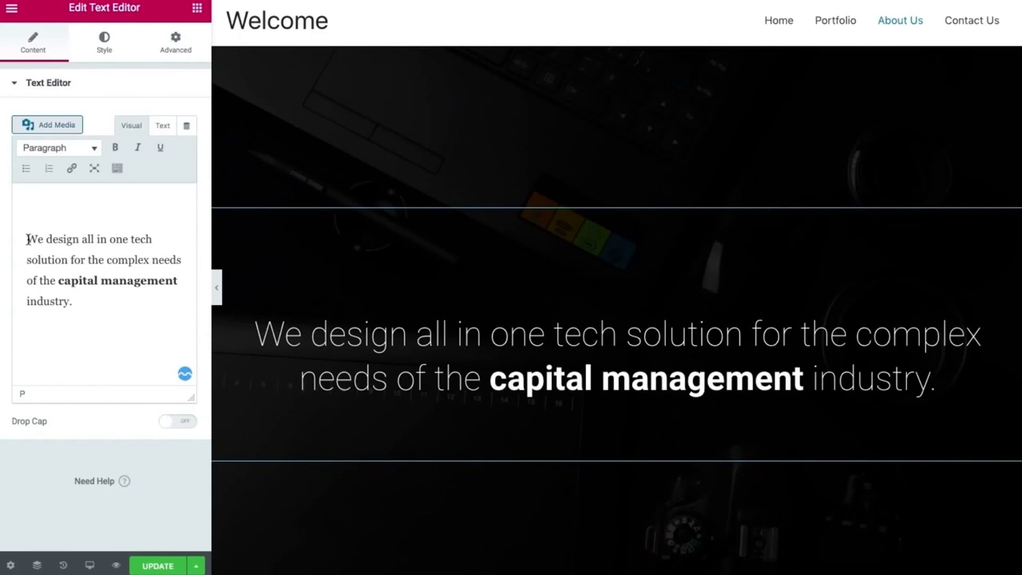
left_click_drag(56, 280, 25, 237)
type("\"We didn’t choose Photography, photography chose us.\"")
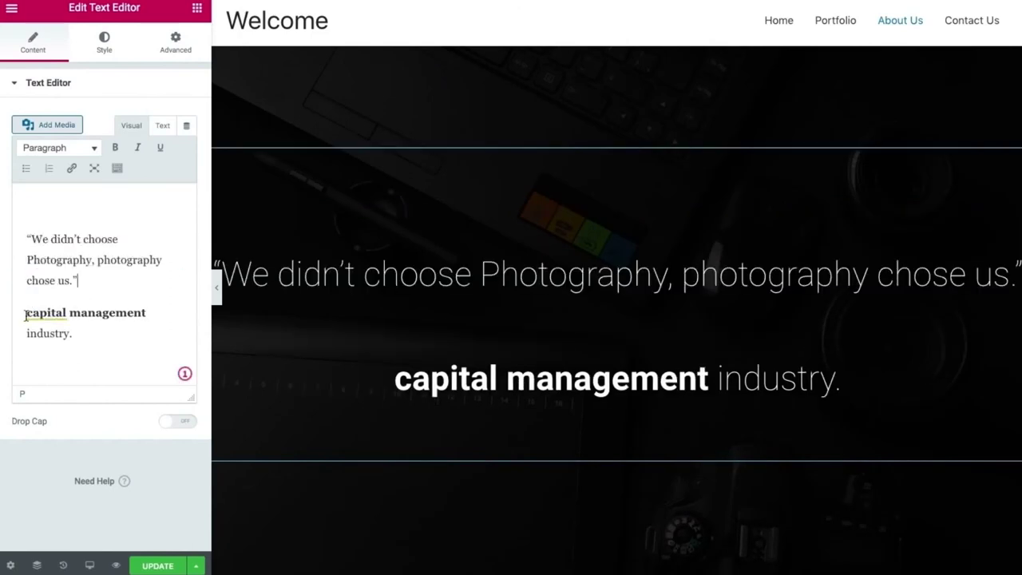
Start the second line with a dash, undoing the automatic bullet list.
left_click_drag(73, 333, 26, 313)
key("BackSpace")
key("ctrl+z")
key("BackSpace")
key("ctrl+z")
key("Left")
type("-")
key("ctrl+z")
Replace the bold 'capital management' words with XYZ, delete the leftover text, and preview.
left_click_drag(34, 312, 155, 312)
type("XYZ")
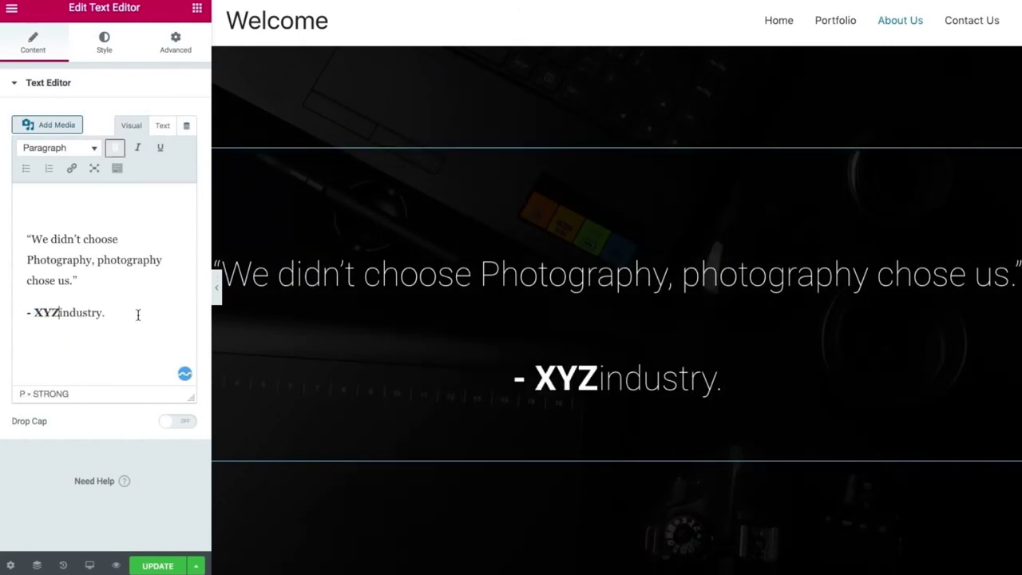
left_click(60, 314)
key("Delete")
type("I")
key("Delete")
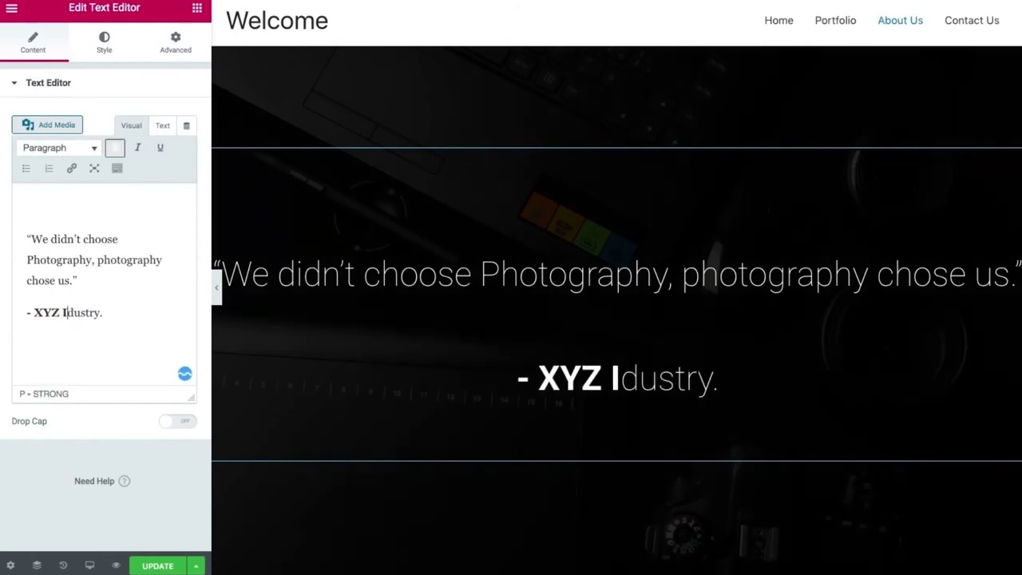
key("BackSpace")
left_click_drag(64, 312, 120, 312)
key("BackSpace")
left_click(215, 287)
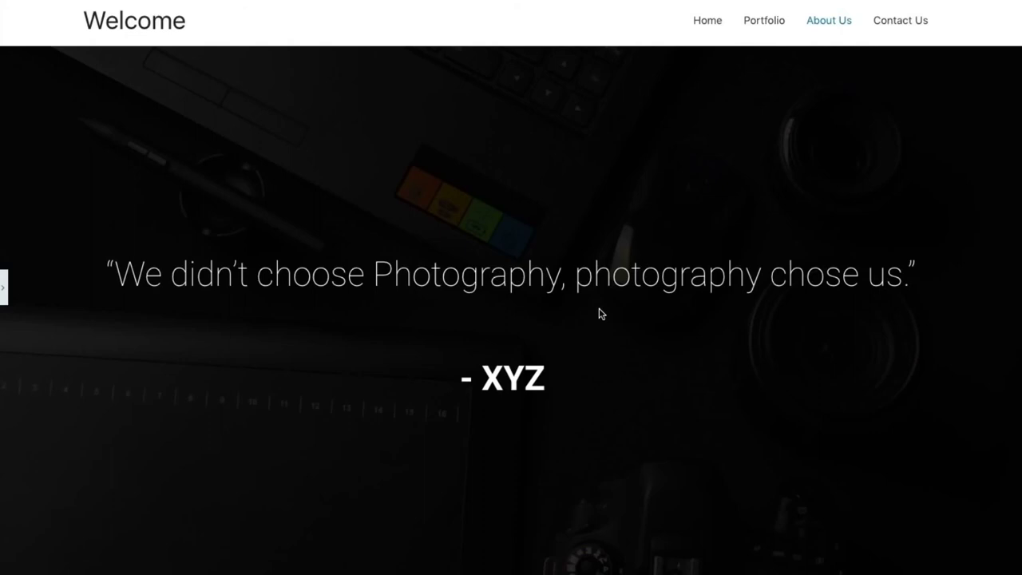
left_click(5, 301)
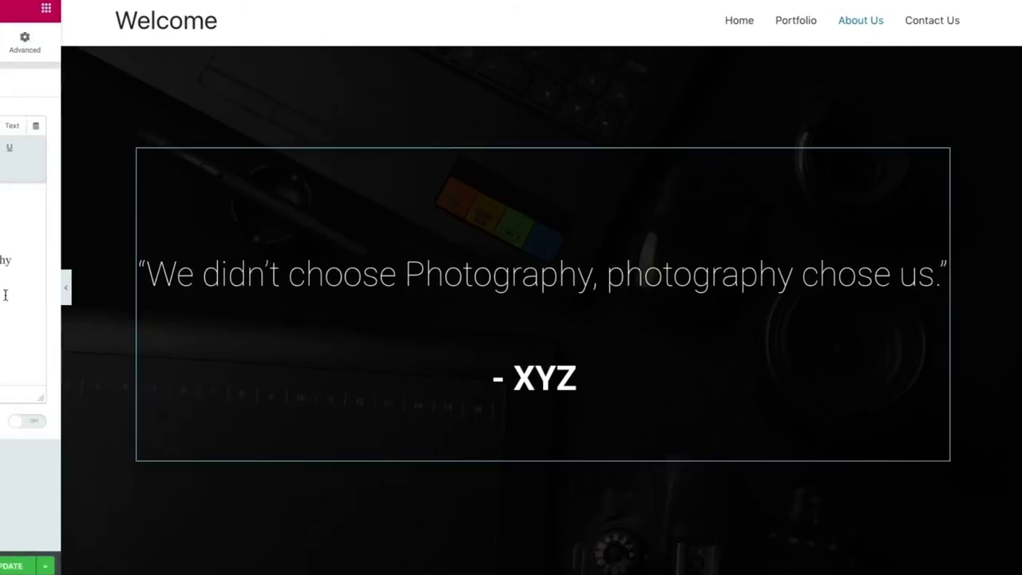
Insert the Alternate Numbers block (85%, 74%, 90%) from the block library below the hero.
scroll(423, 511, "down", 5)
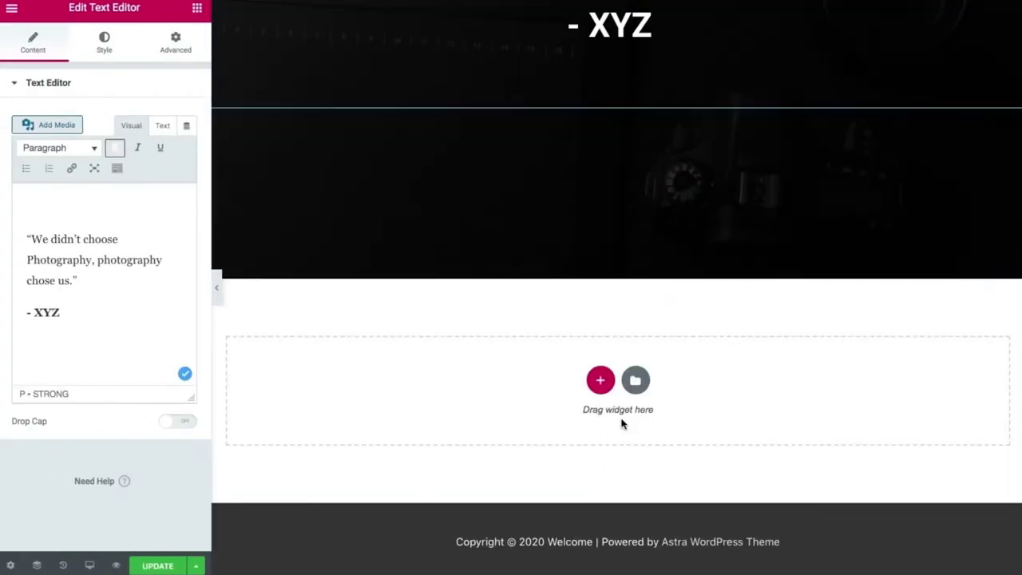
left_click(637, 381)
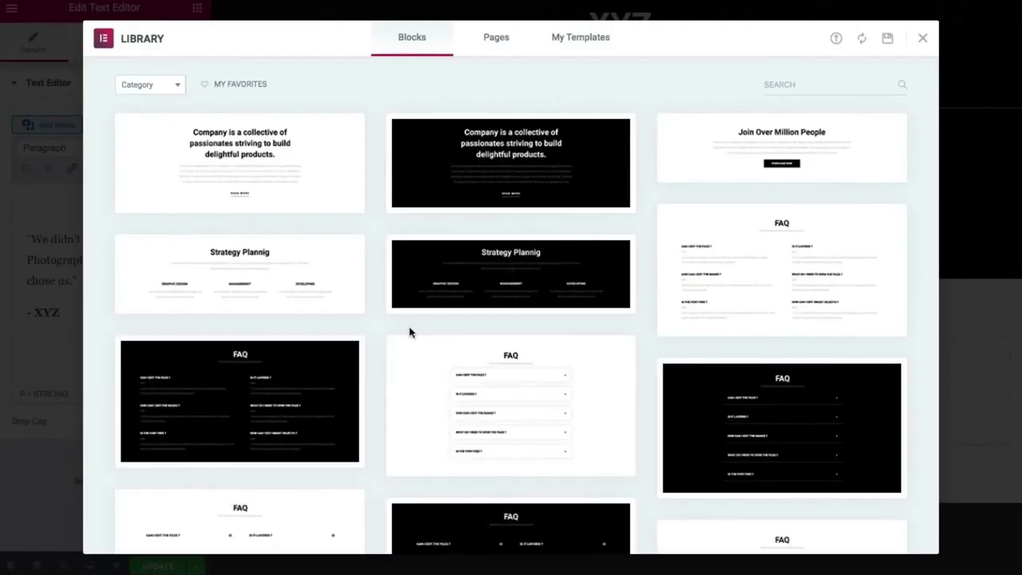
scroll(410, 330, "down", 2)
scroll(410, 332, "down", 5)
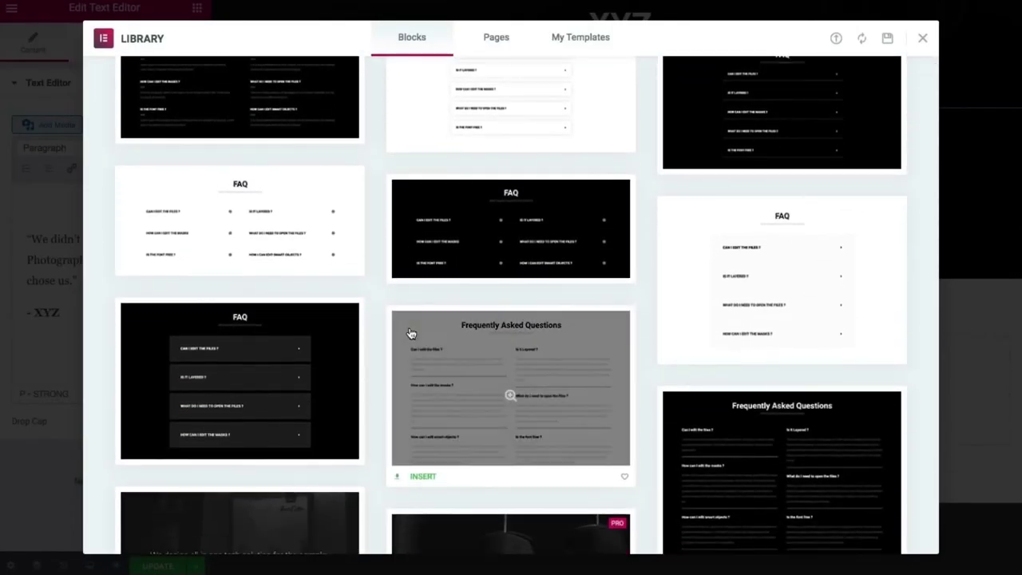
scroll(409, 332, "down", 15)
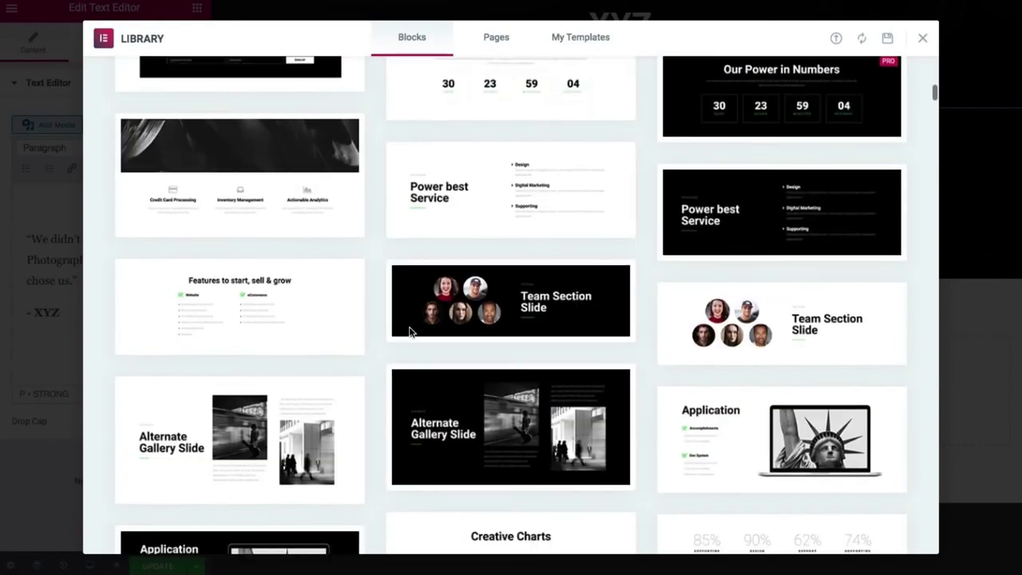
scroll(410, 332, "down", 5)
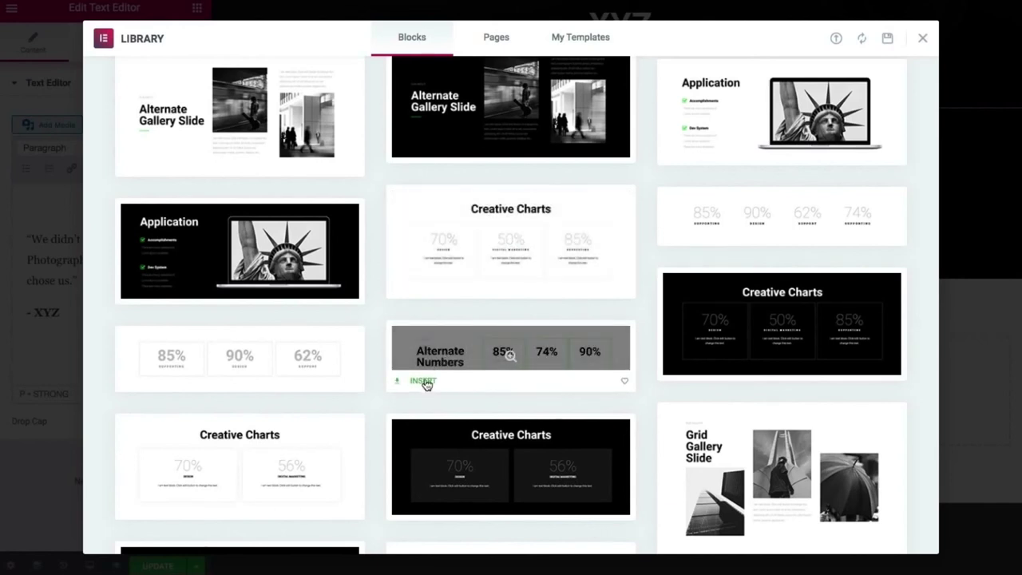
left_click(423, 382)
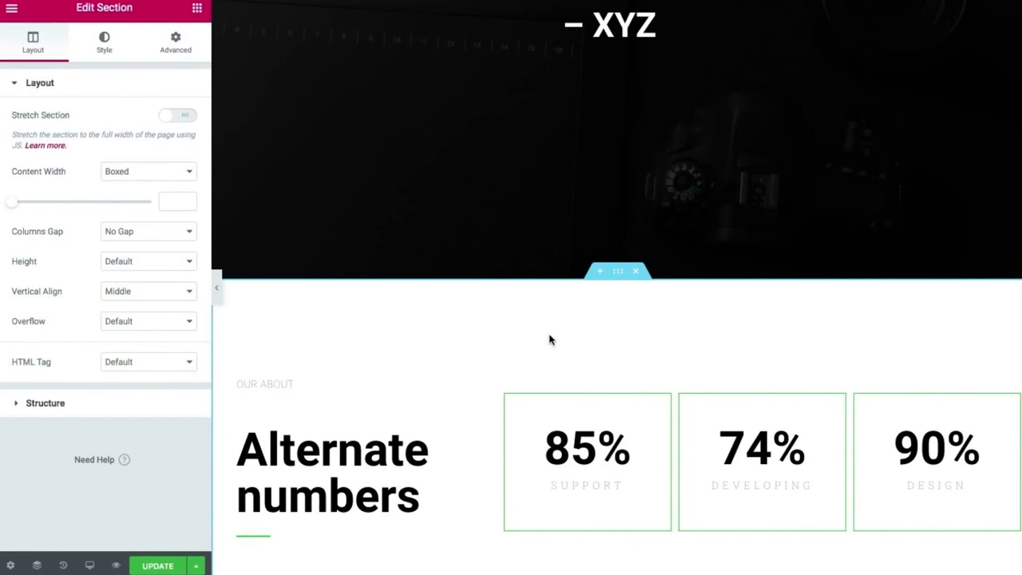
Insert the progress-bar block with Graphic Design 65%, UI / UX 82% and Web Design 74%.
scroll(550, 339, "down", 4)
left_click(634, 426)
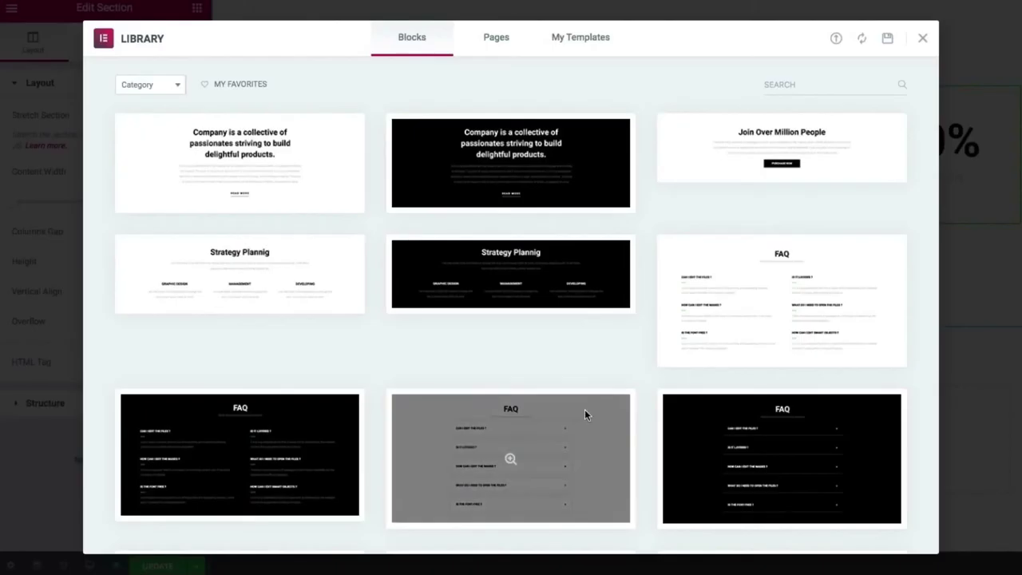
scroll(466, 321, "down", 15)
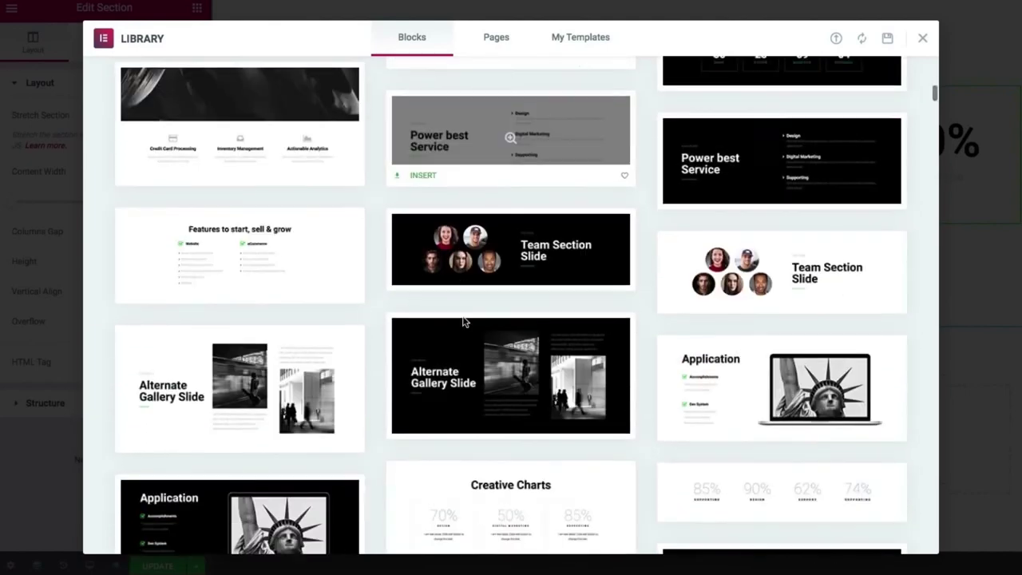
scroll(465, 321, "down", 5)
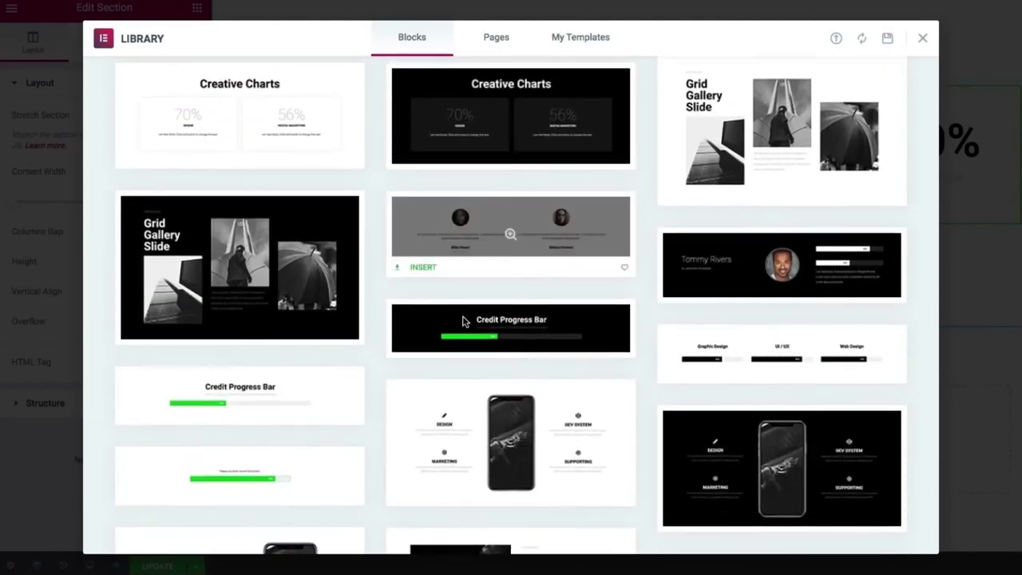
scroll(463, 322, "down", 15)
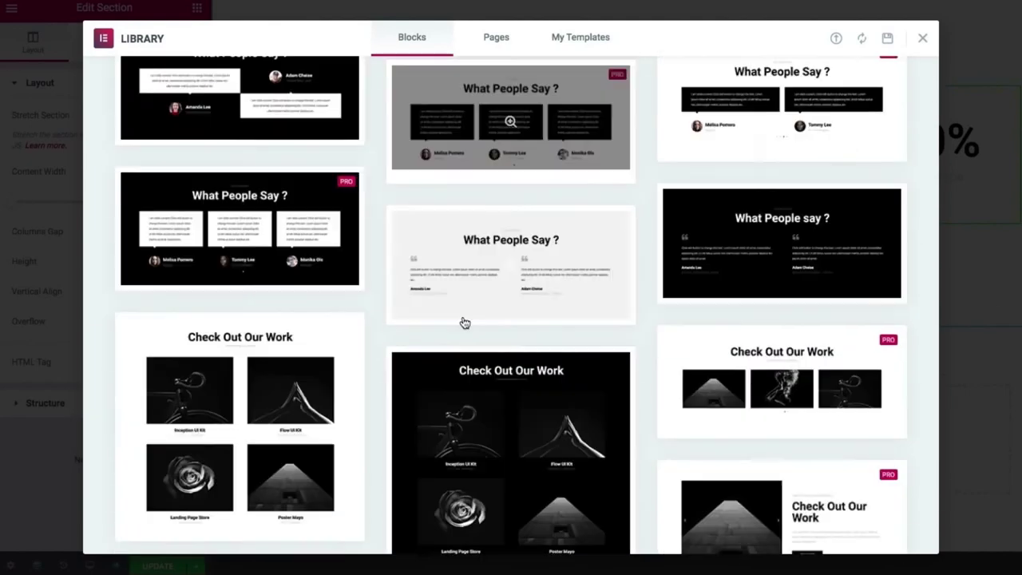
scroll(463, 322, "down", 15)
scroll(463, 321, "up", 15)
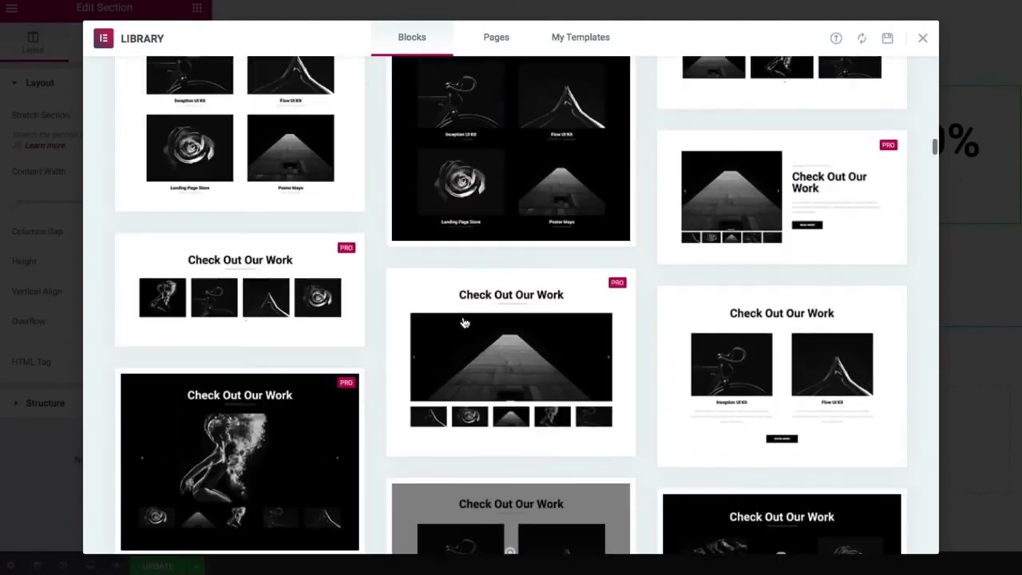
scroll(463, 322, "up", 15)
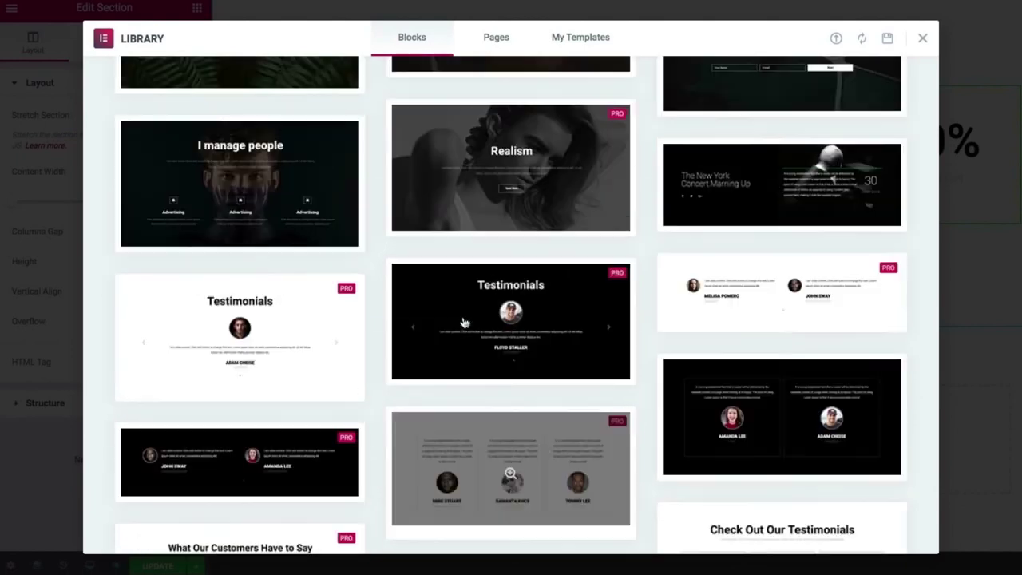
scroll(463, 321, "up", 15)
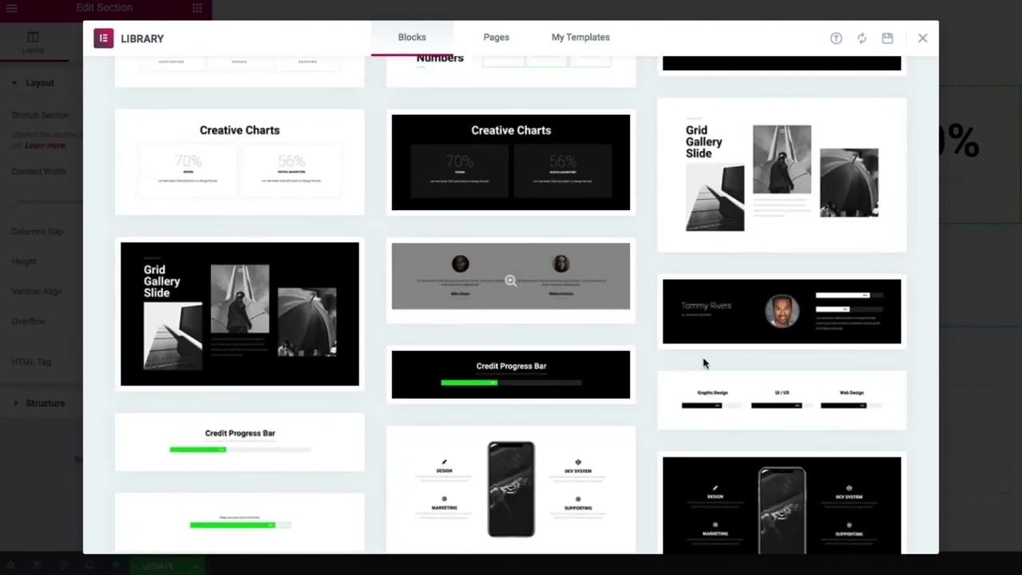
mouse_move(723, 396)
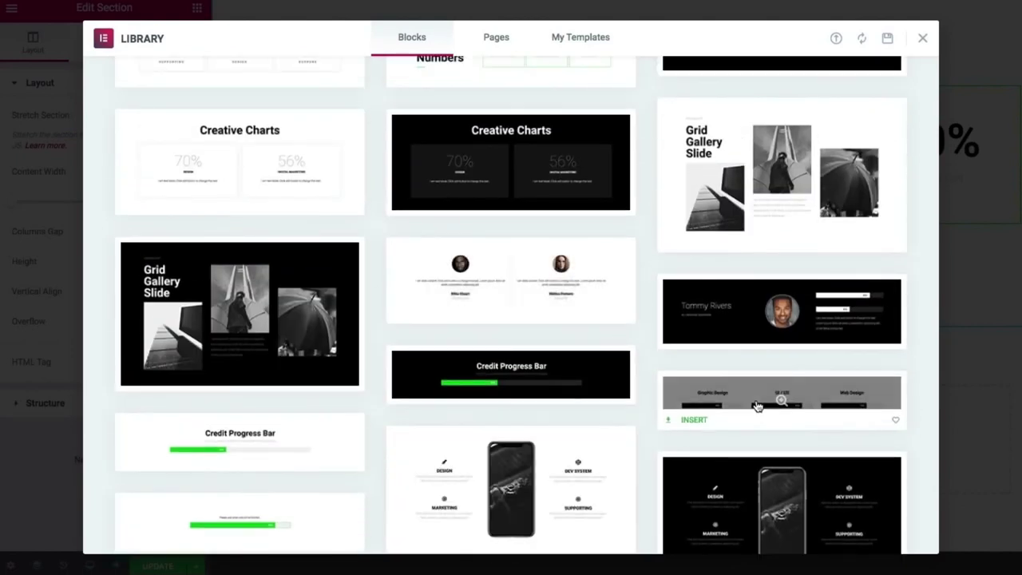
left_click(691, 419)
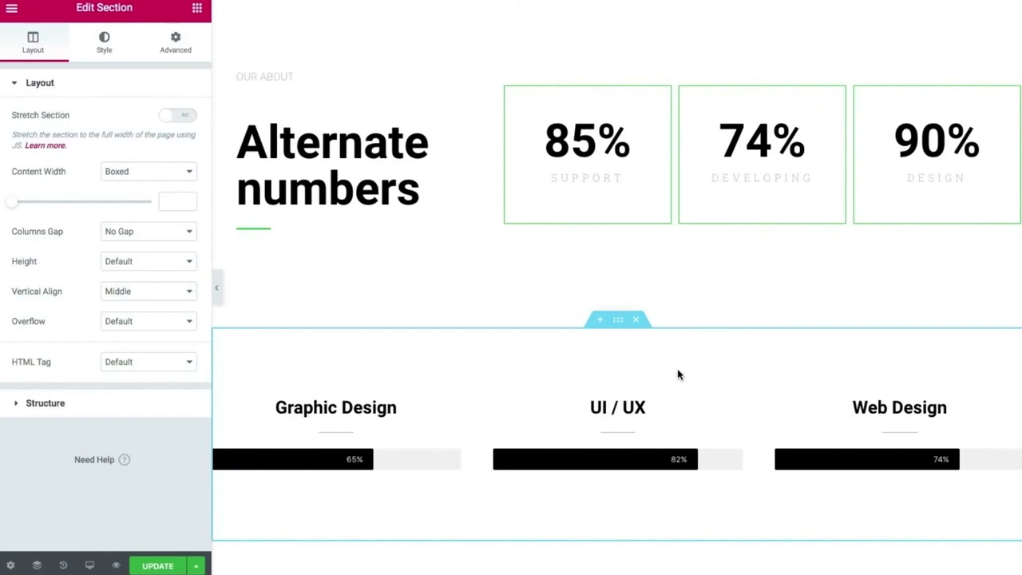
Filter library blocks to the About category and insert the ABOUT heading-and-paragraph block.
scroll(678, 374, "down", 3)
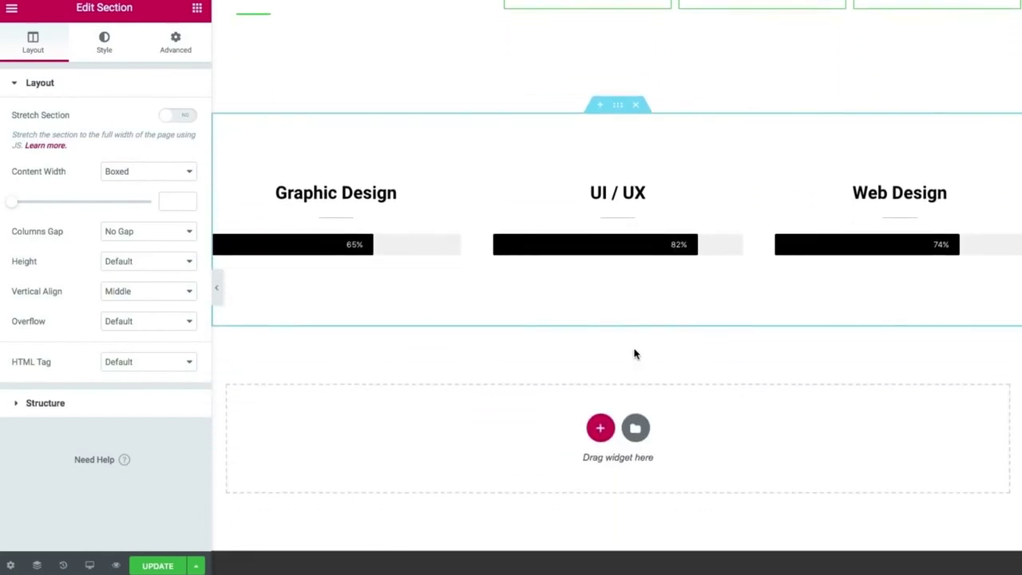
left_click(635, 427)
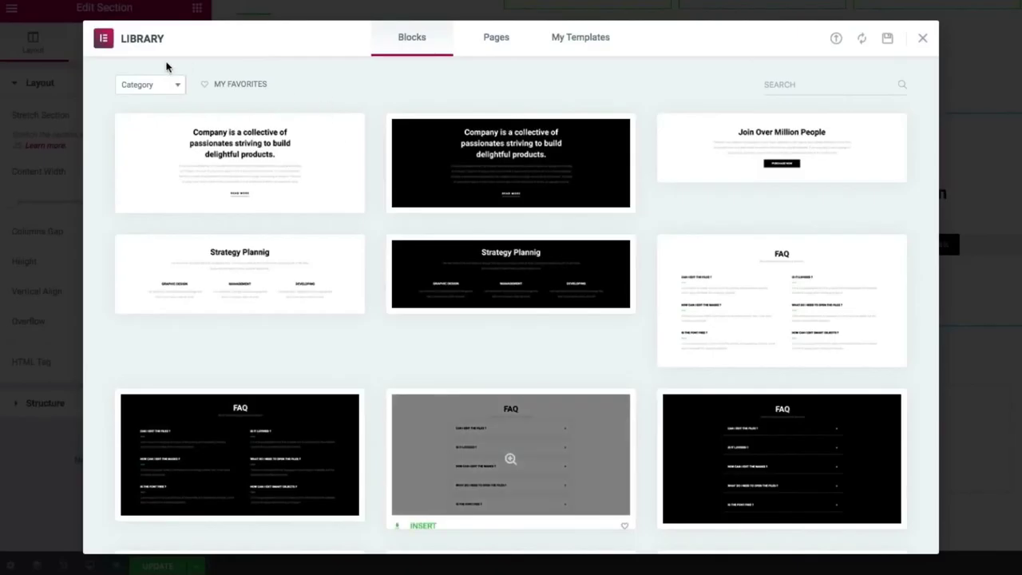
left_click(148, 84)
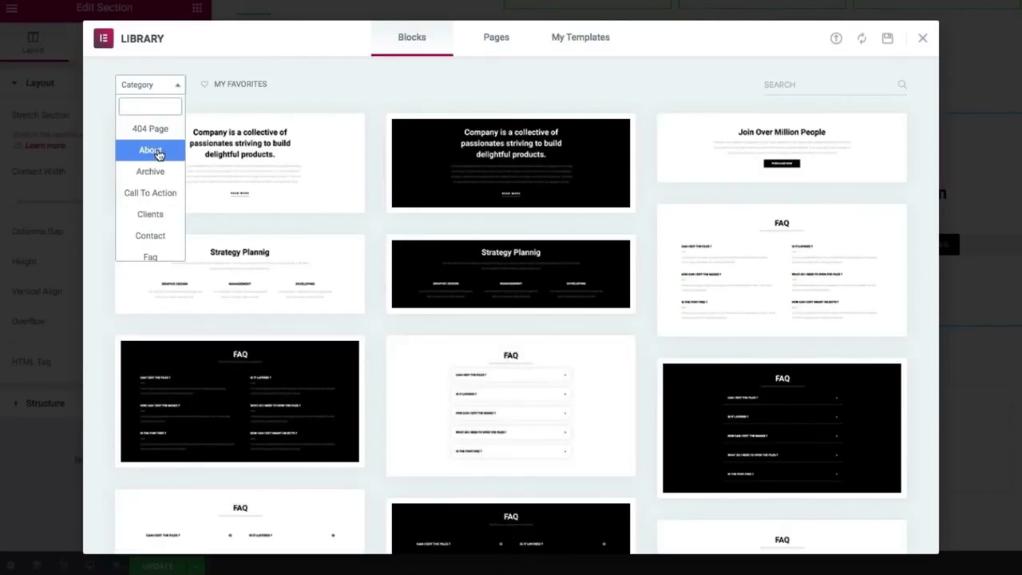
left_click(150, 150)
scroll(373, 328, "down", 1)
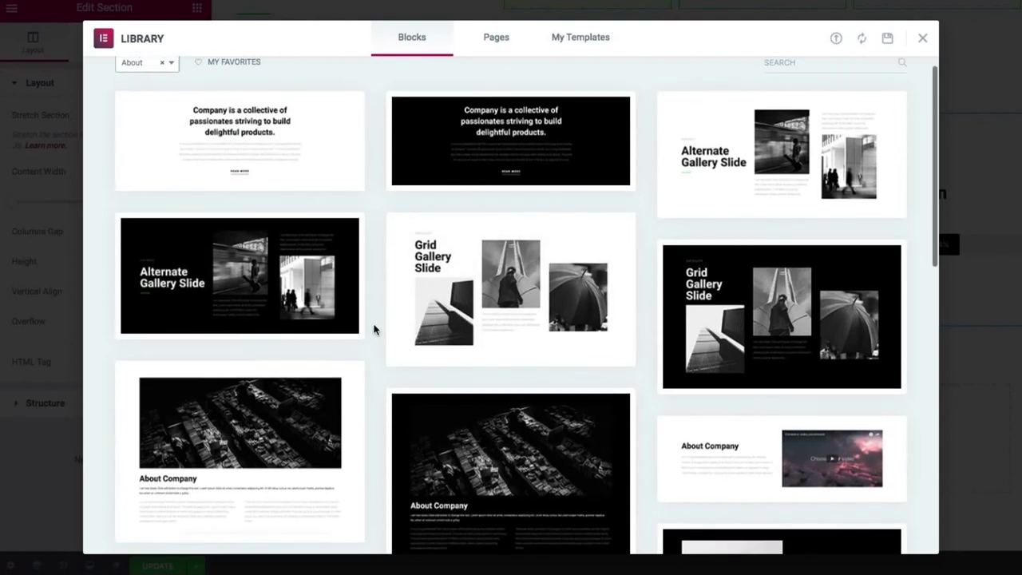
scroll(373, 329, "down", 5)
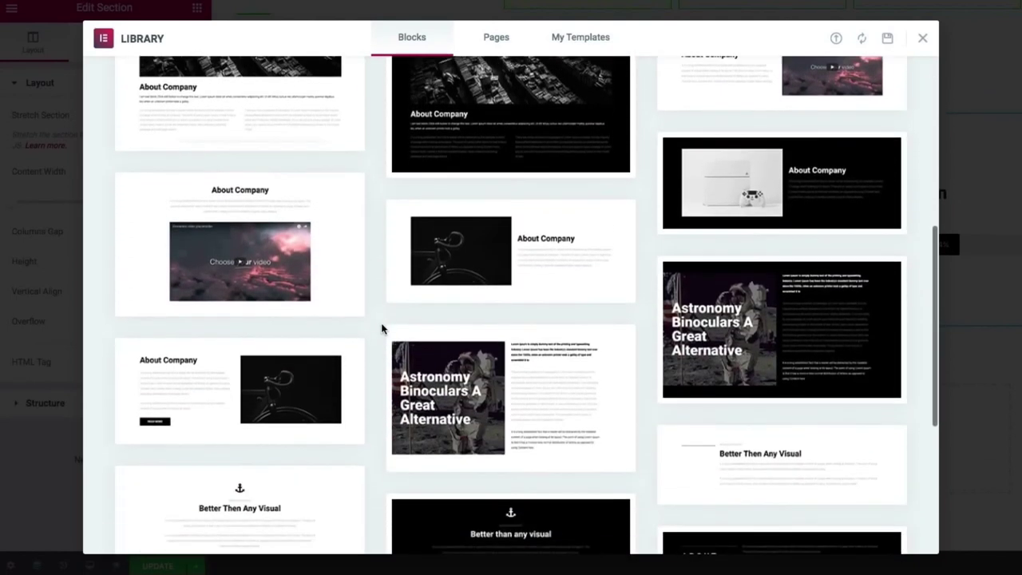
scroll(382, 328, "down", 3)
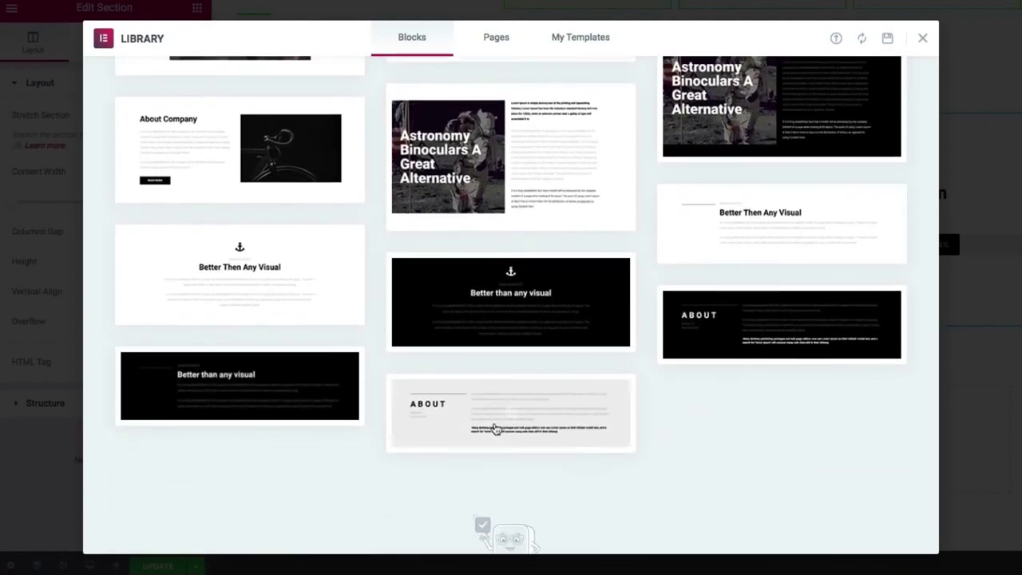
left_click(430, 446)
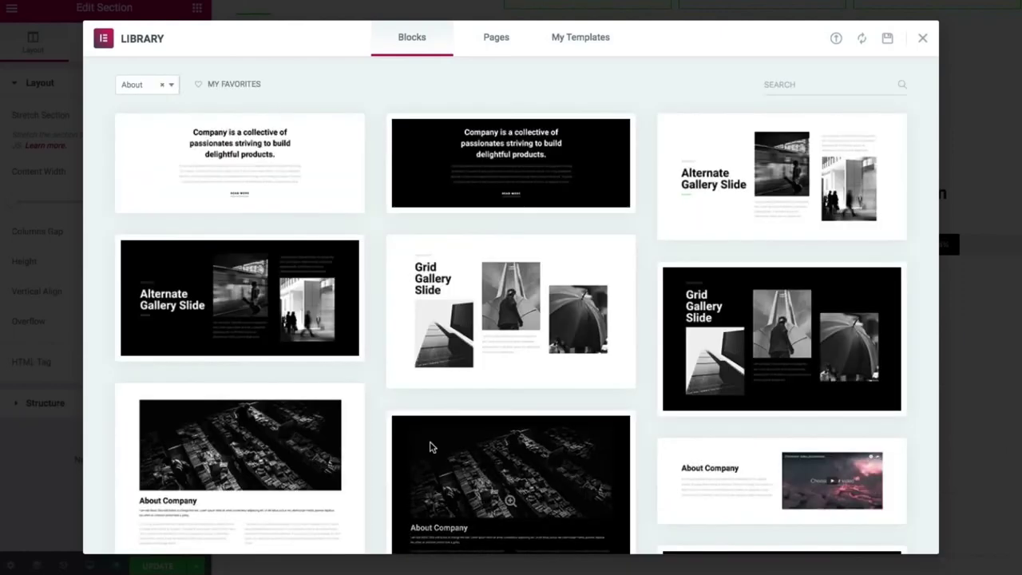
scroll(632, 402, "up", 3)
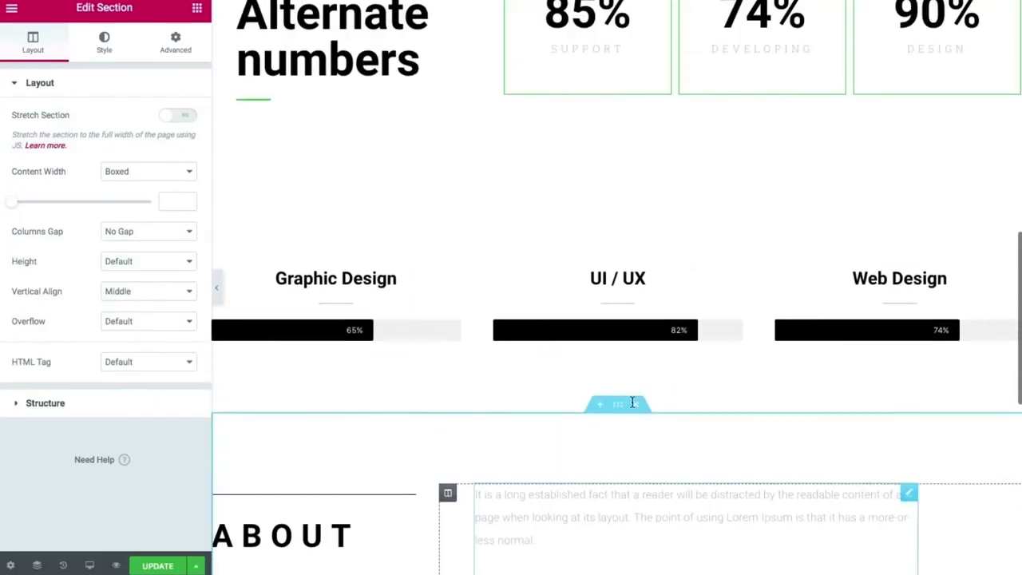
Drag the skill-bars section up so it sits directly under the hero, above Alternate numbers.
left_click_drag(618, 299, 612, 39)
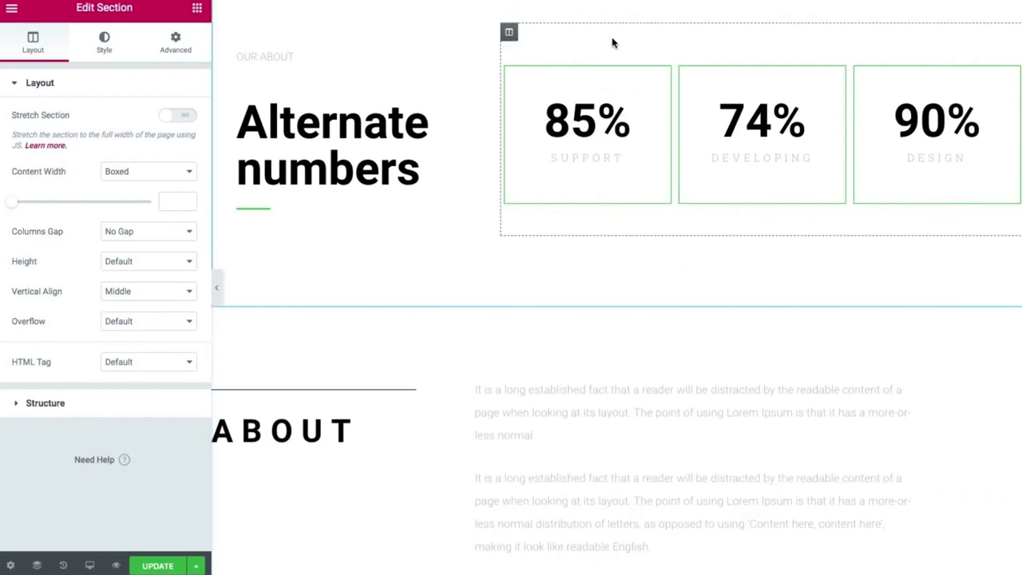
scroll(612, 40, "up", 4)
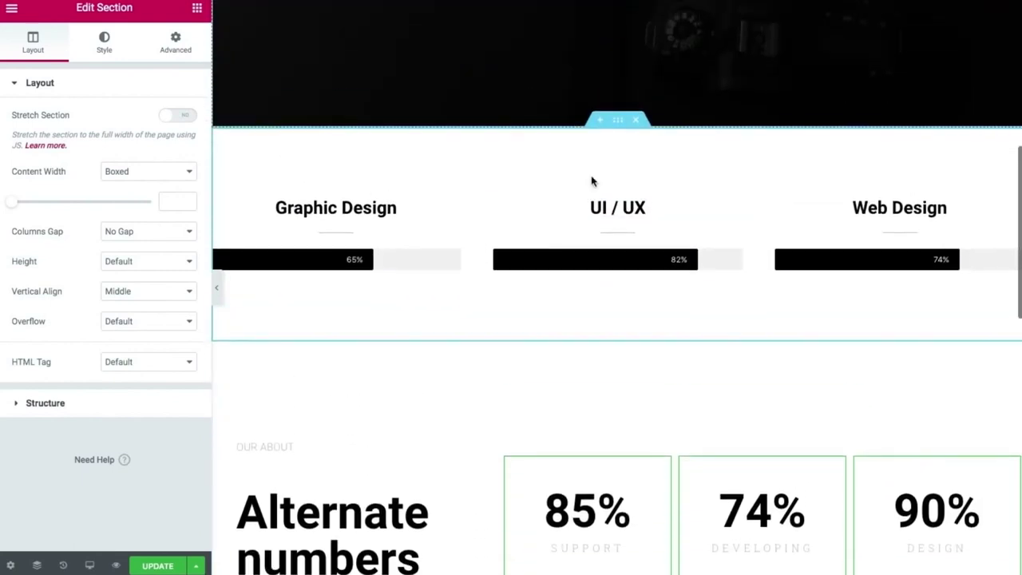
scroll(591, 255, "down", 10)
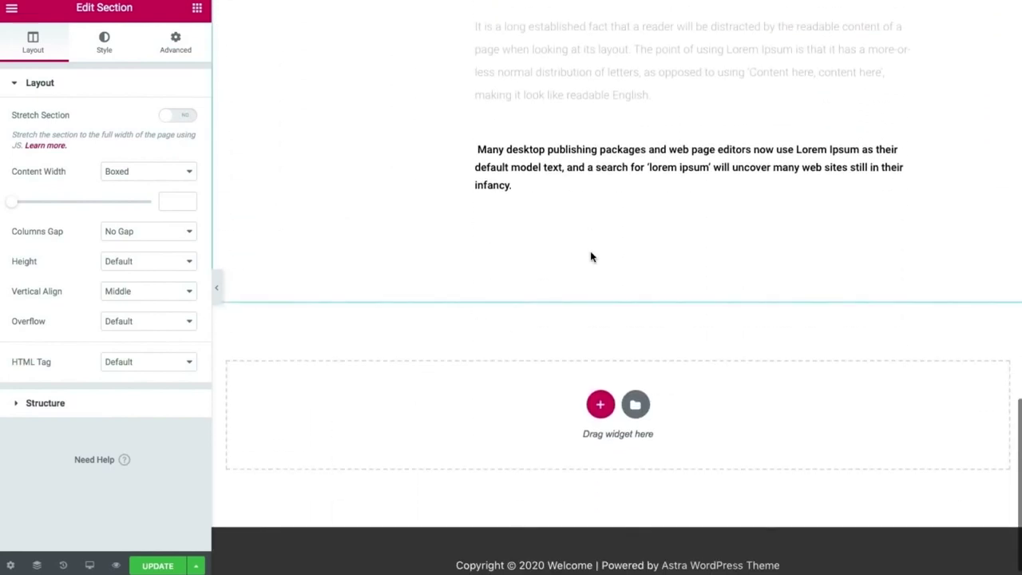
scroll(591, 256, "up", 10)
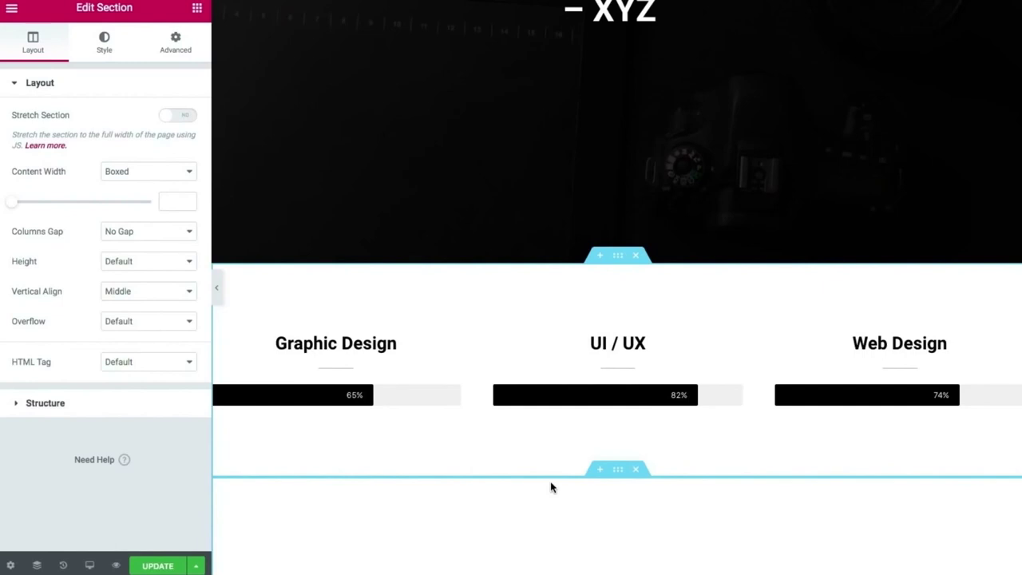
scroll(550, 487, "down", 10)
scroll(550, 487, "up", 2)
scroll(550, 487, "down", 2)
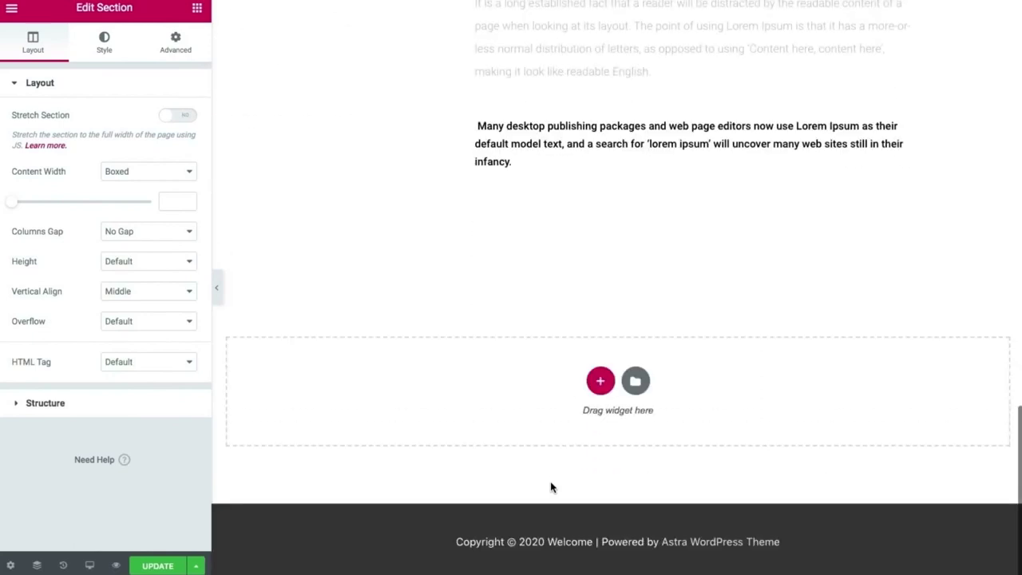
Search the library's page templates for 'ab' and insert the CV-style About template.
left_click(635, 381)
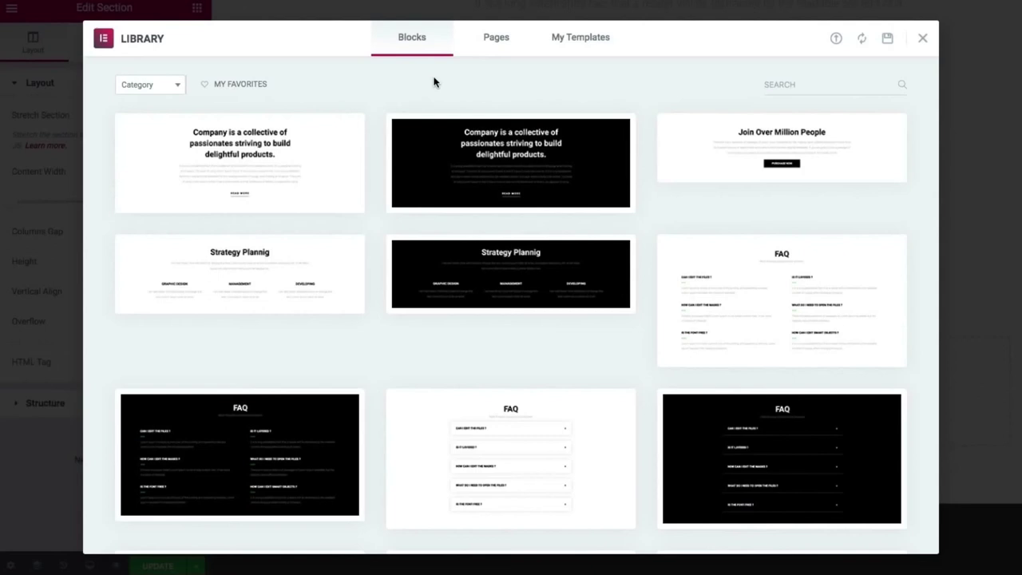
scroll(532, 231, "down", 1)
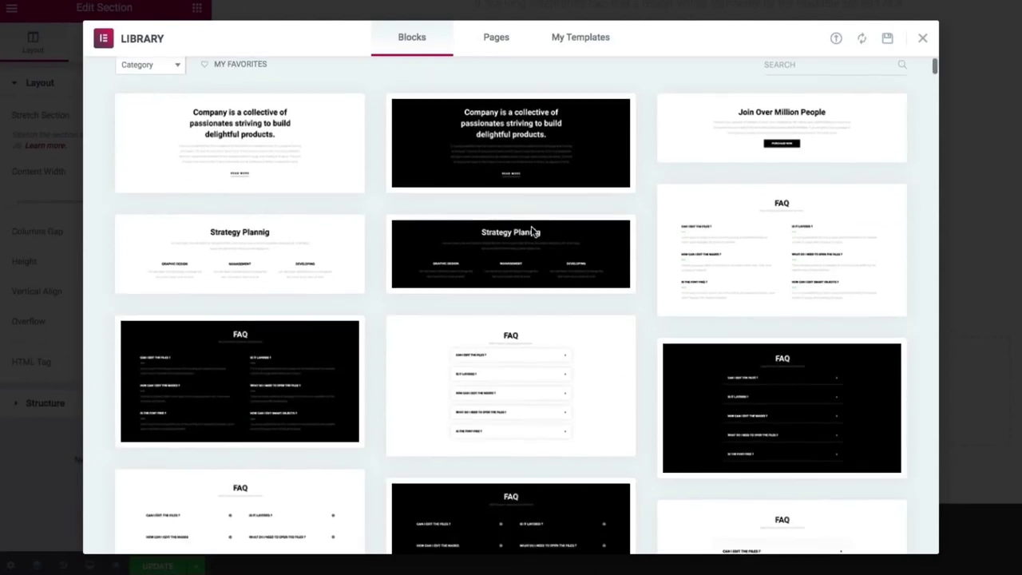
left_click(495, 44)
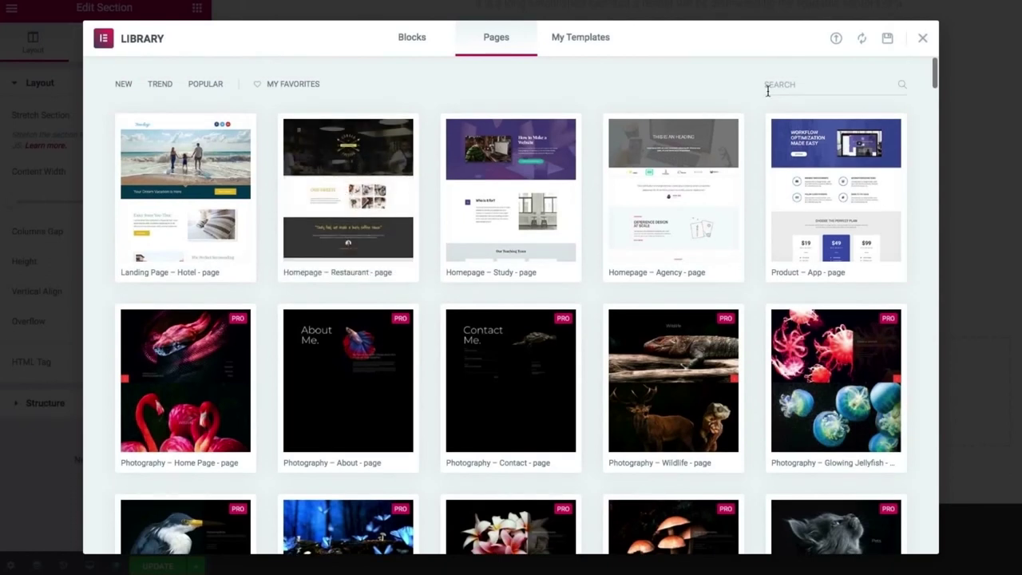
left_click(766, 86)
type("about")
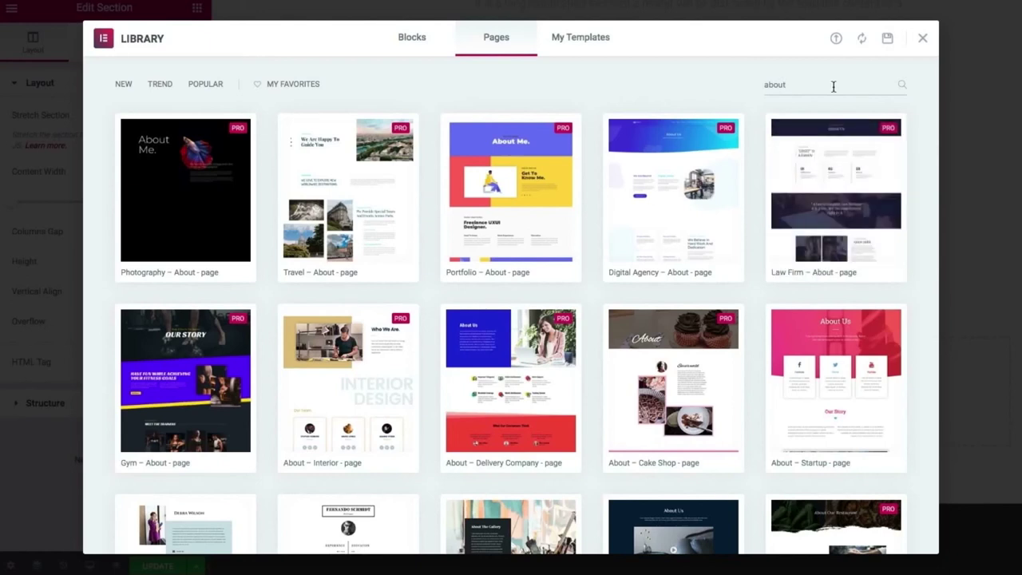
scroll(744, 211, "down", 3)
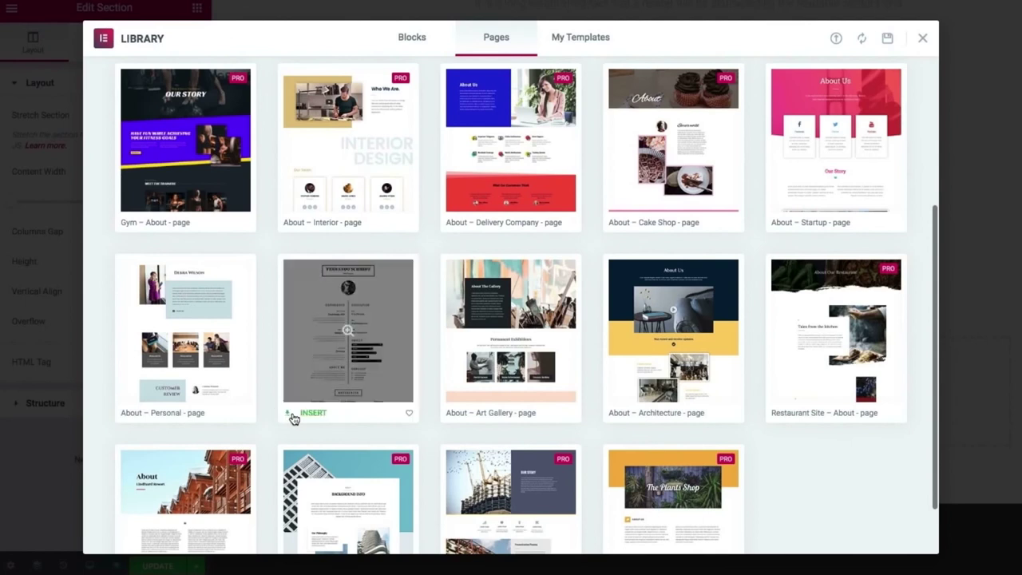
left_click(292, 417)
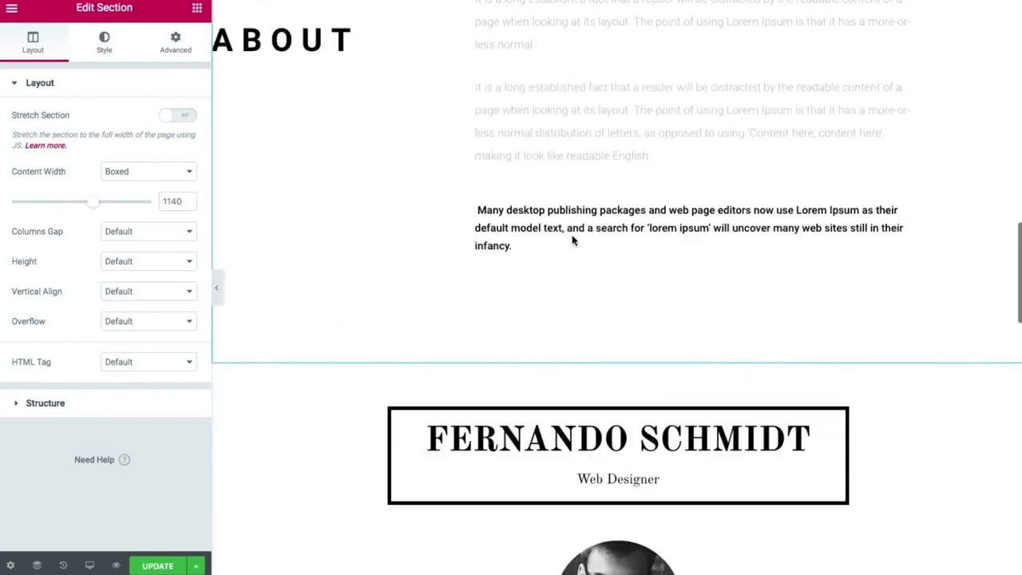
Hide the editor sidebar and scroll through the inserted CV resume layout at full width.
scroll(572, 239, "up", 15)
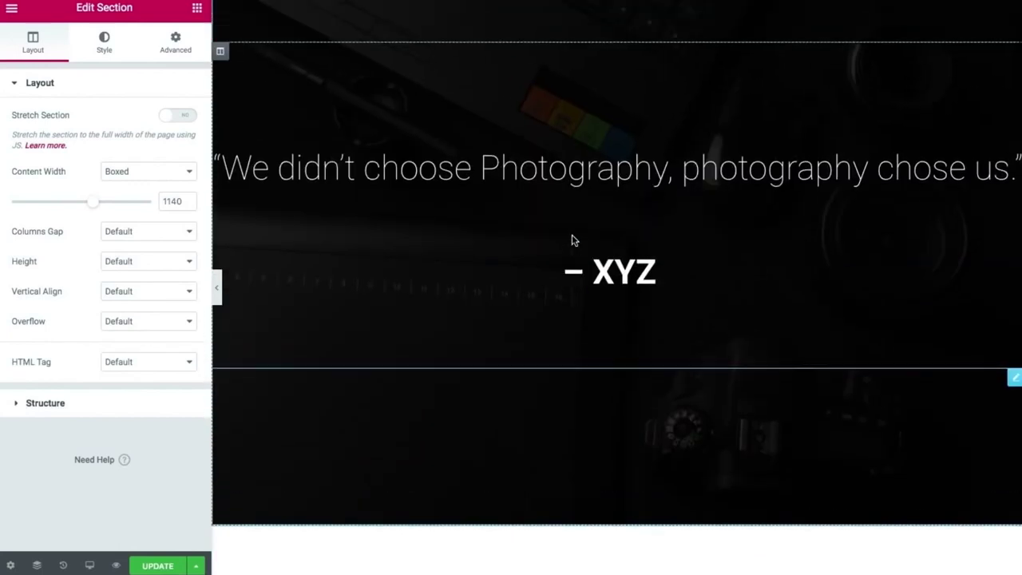
scroll(572, 240, "down", 15)
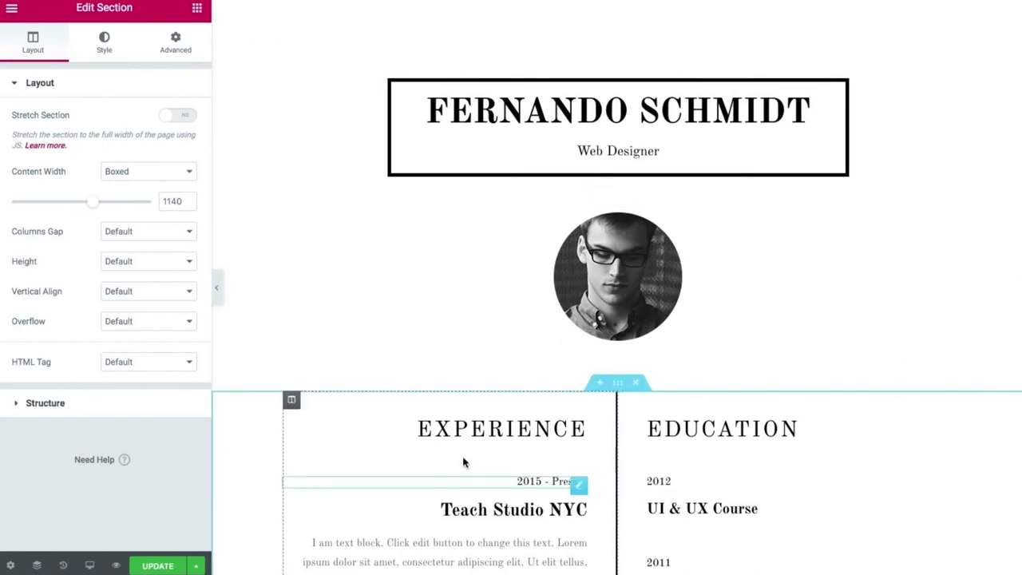
left_click(219, 286)
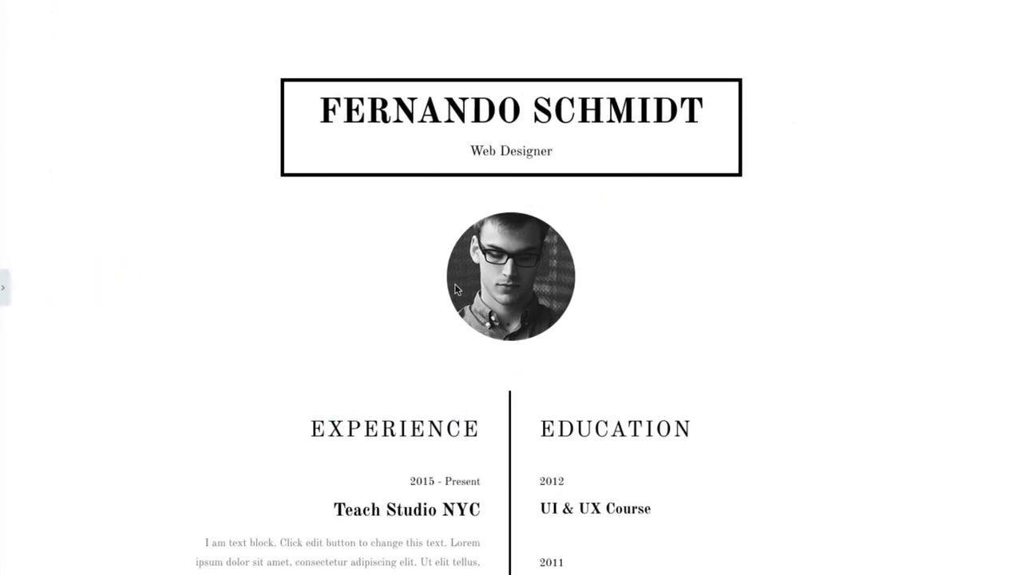
scroll(455, 287, "down", 10)
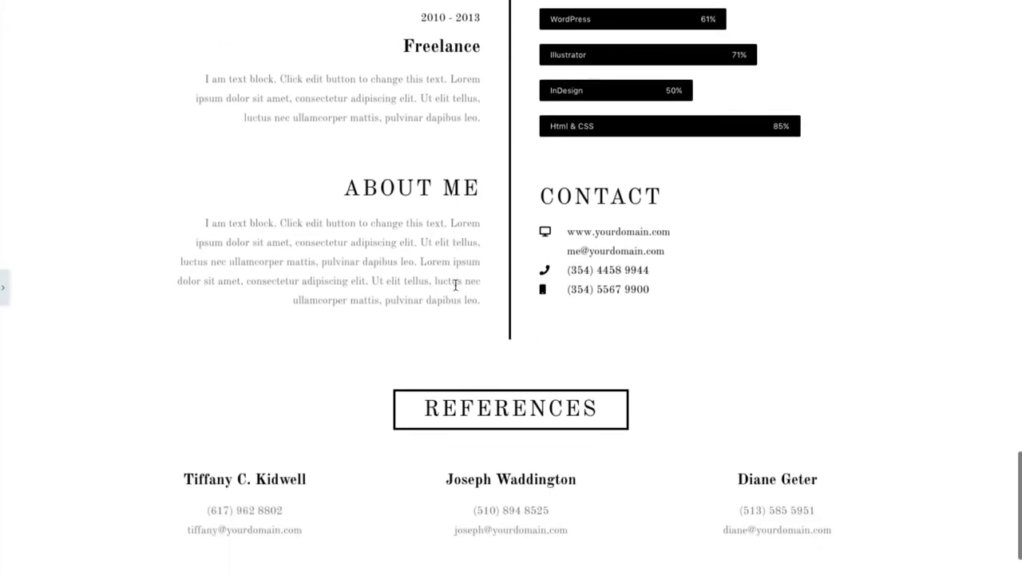
scroll(455, 285, "down", 2)
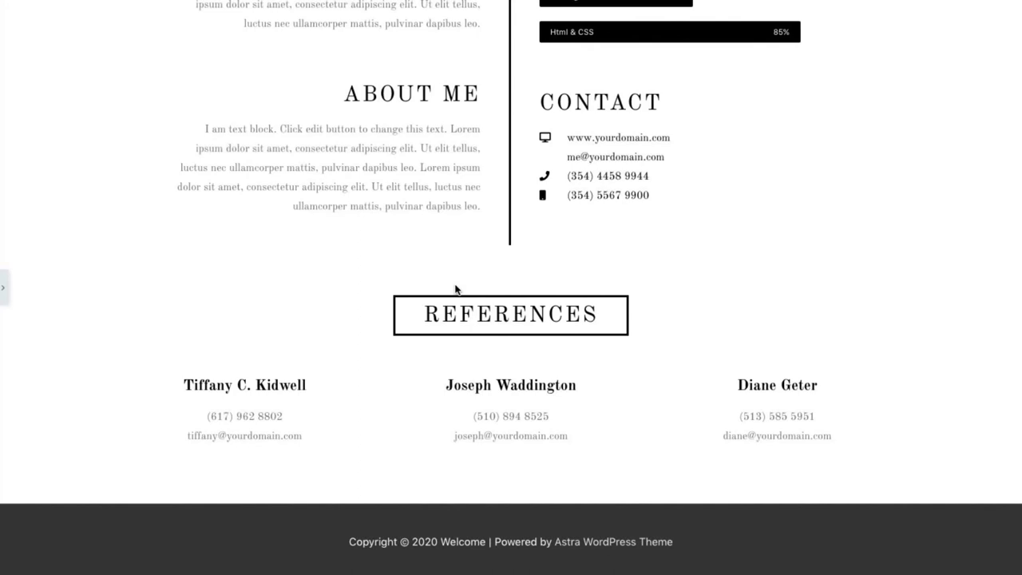
scroll(455, 289, "up", 15)
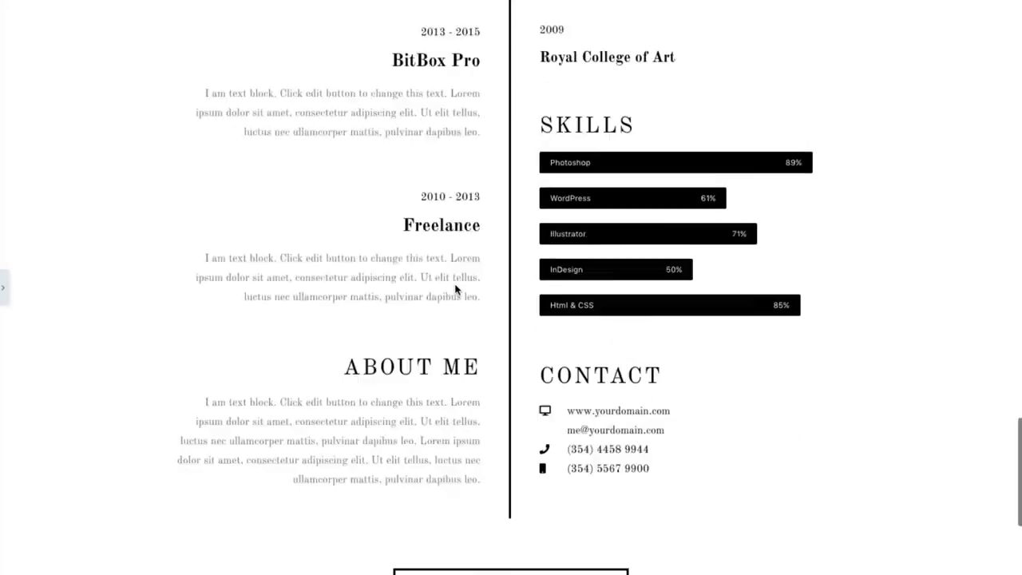
scroll(455, 289, "up", 6)
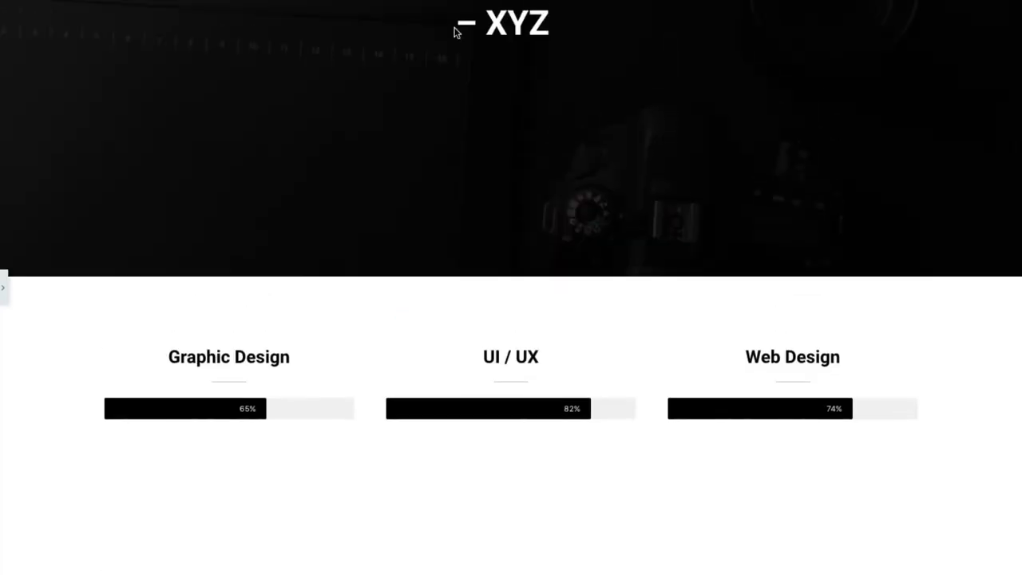
scroll(380, 324, "down", 12)
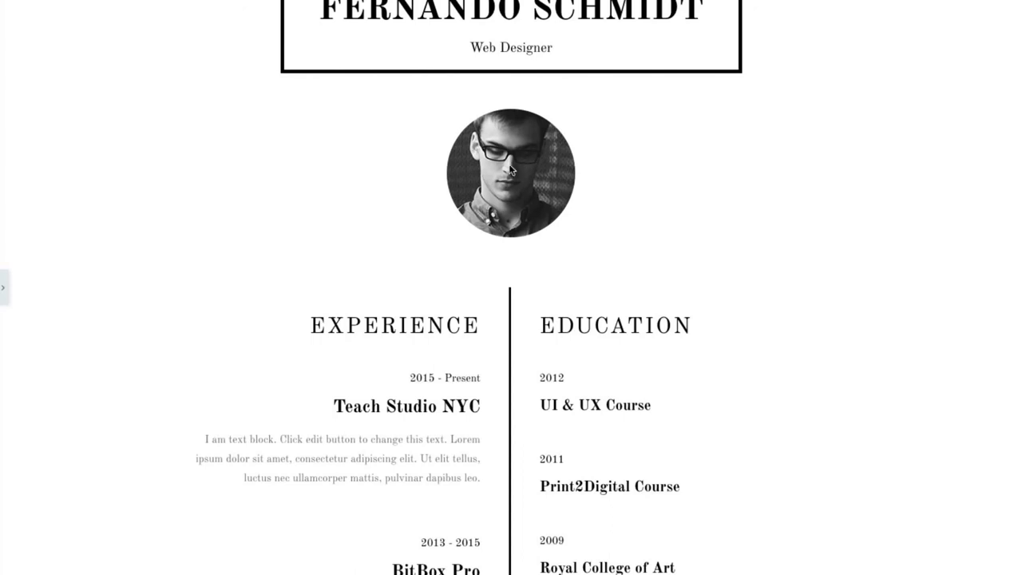
scroll(511, 170, "up", 1)
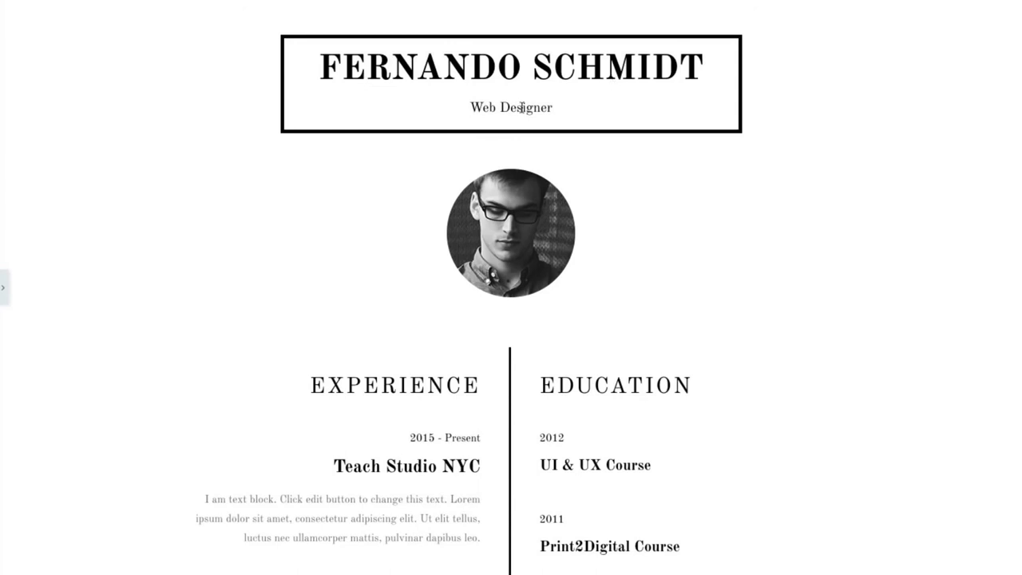
scroll(499, 112, "down", 4)
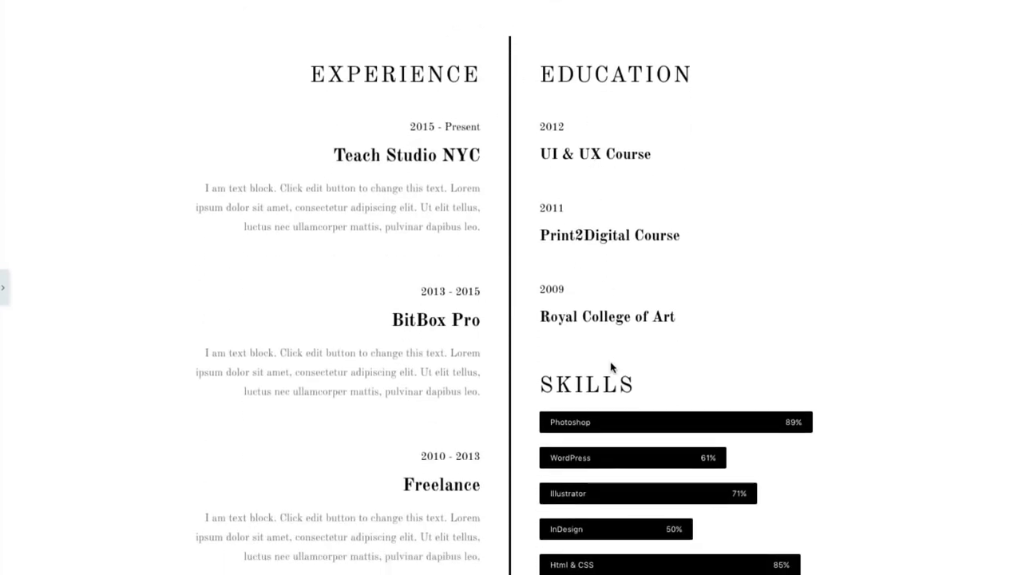
scroll(611, 368, "down", 2)
scroll(636, 506, "down", 3)
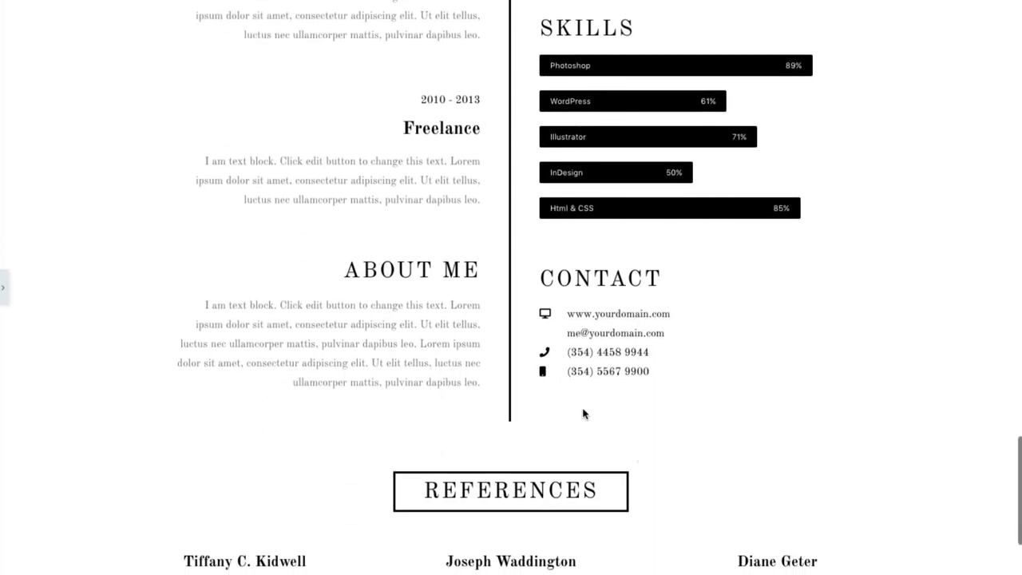
scroll(621, 424, "down", 2)
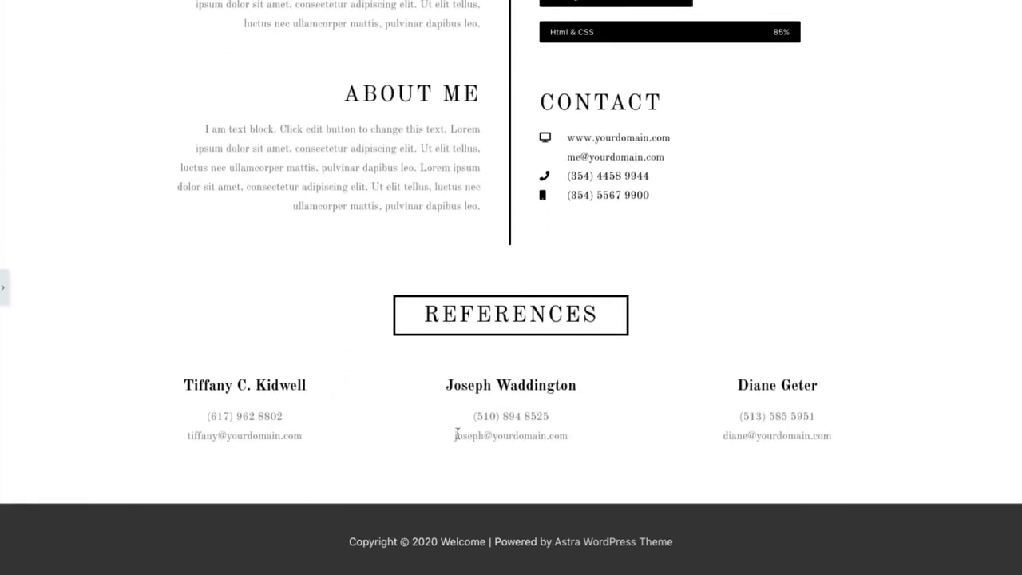
scroll(457, 433, "up", 6)
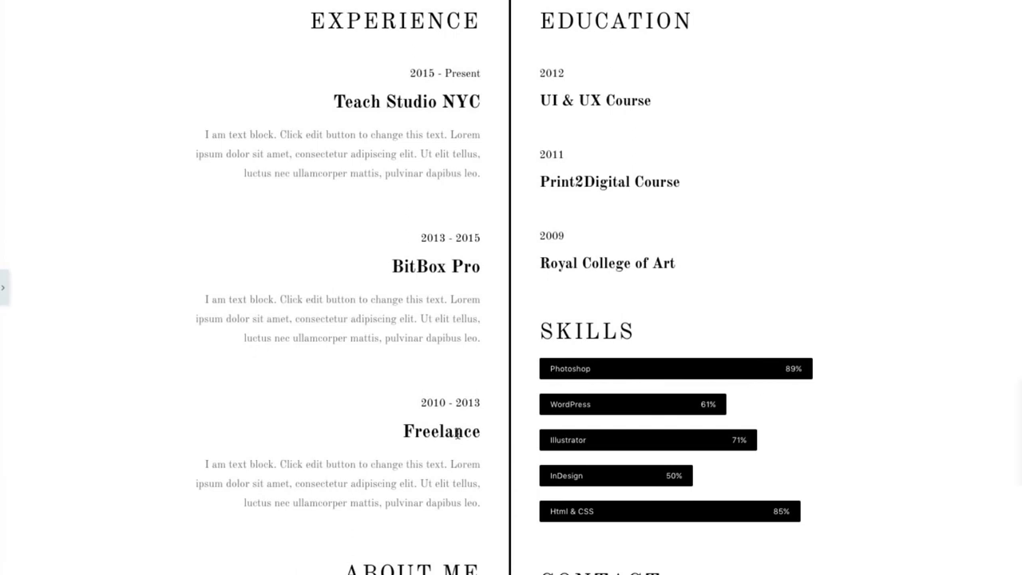
scroll(457, 432, "up", 7)
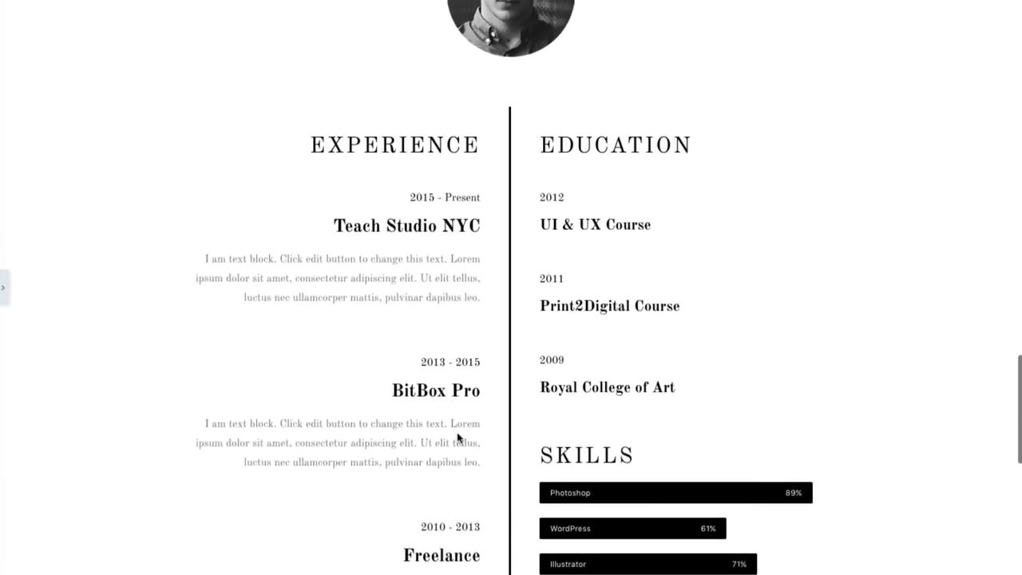
scroll(457, 432, "up", 1)
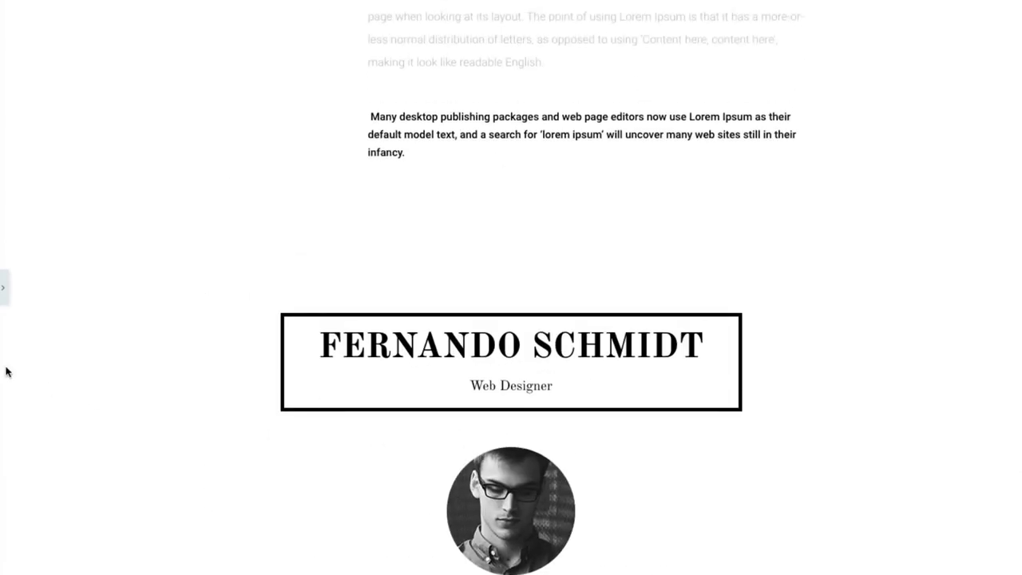
Restore the panel and delete the name-header, portrait, Experience/Education and References sections.
left_click(1, 291)
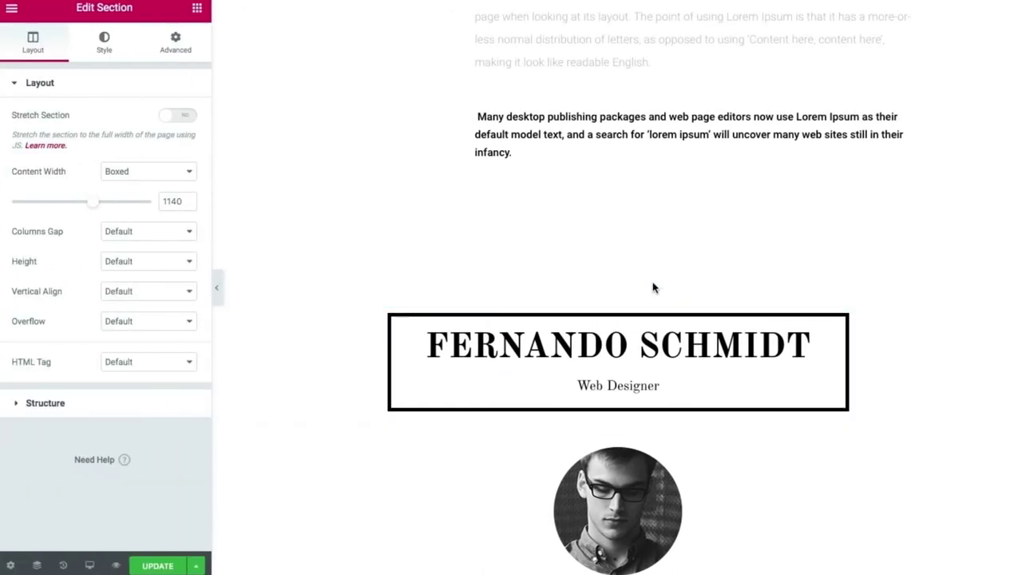
left_click(632, 300)
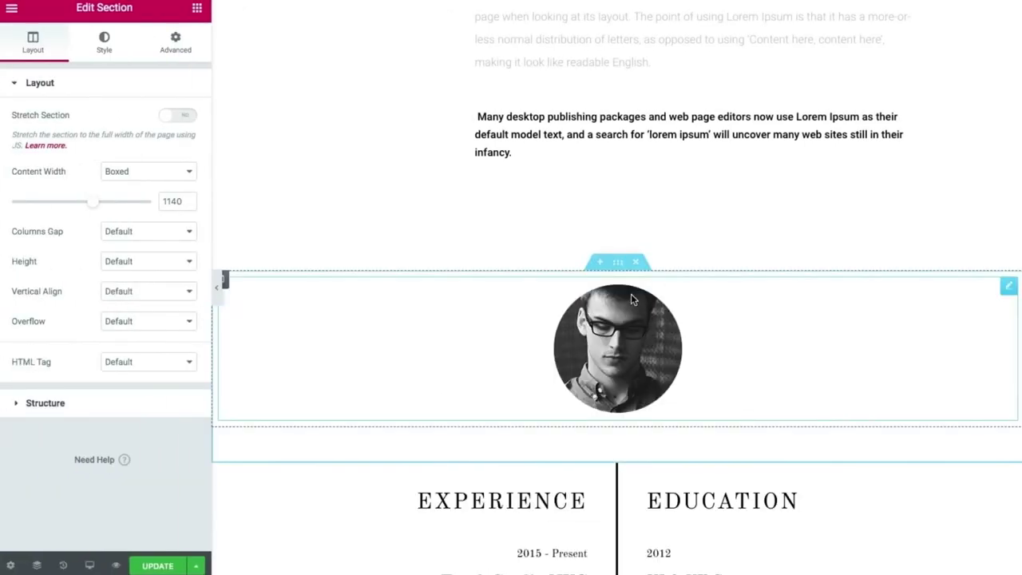
left_click(634, 263)
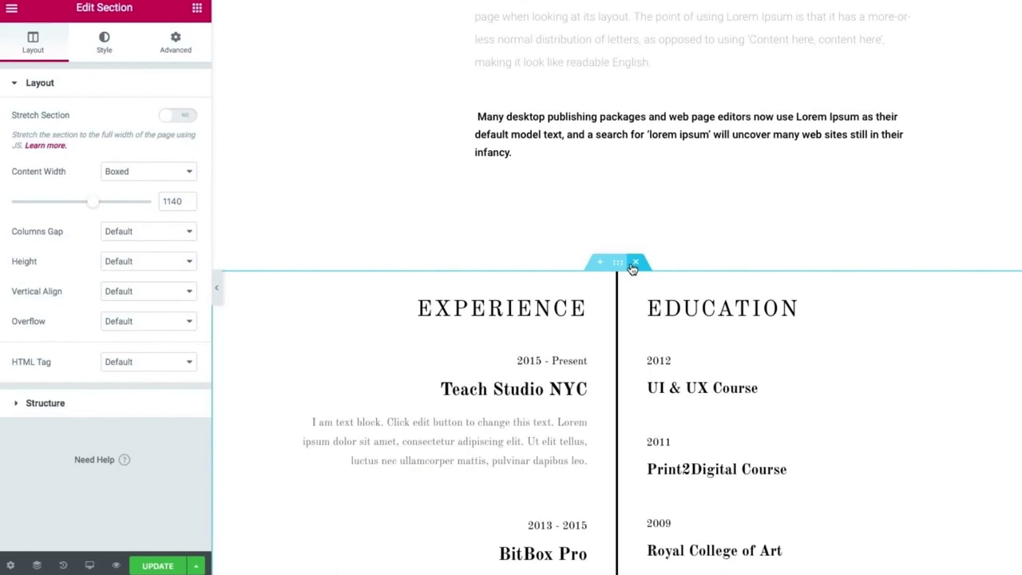
left_click(635, 263)
left_click(635, 263)
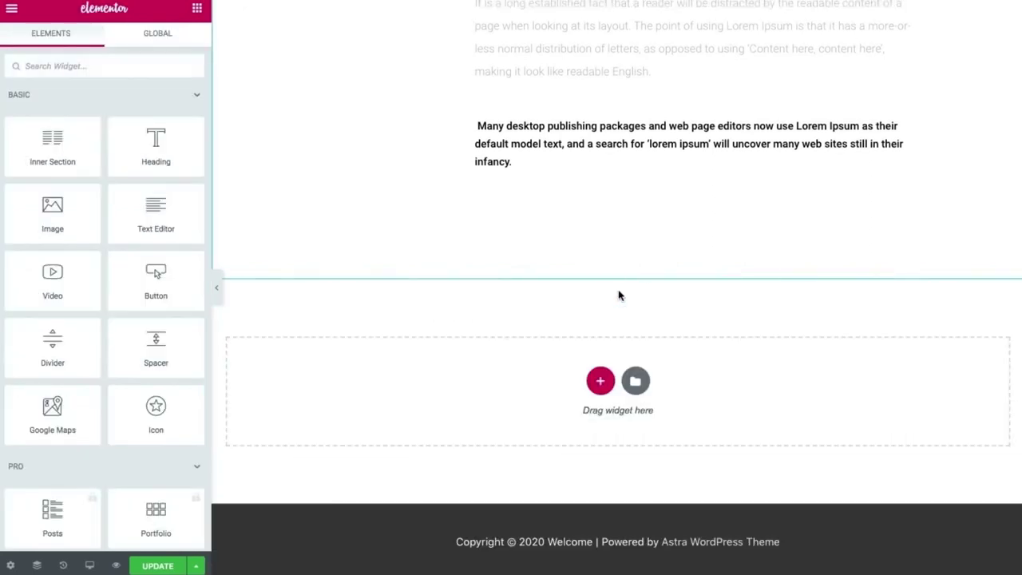
scroll(607, 324, "up", 10)
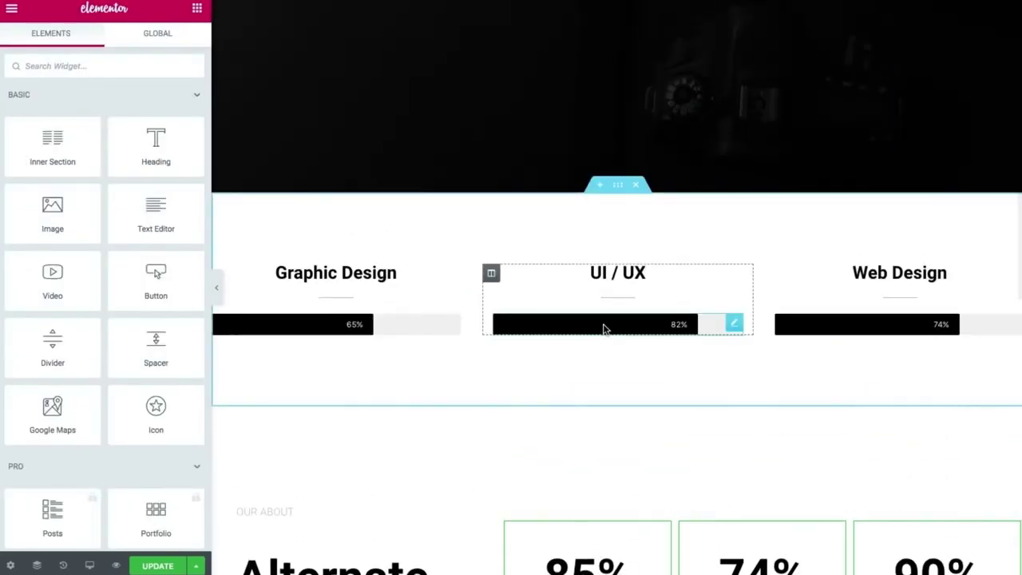
Rename the three skill headings to Cinematography, Photography and Photoshop.
left_click(369, 272)
left_click_drag(397, 272, 269, 267)
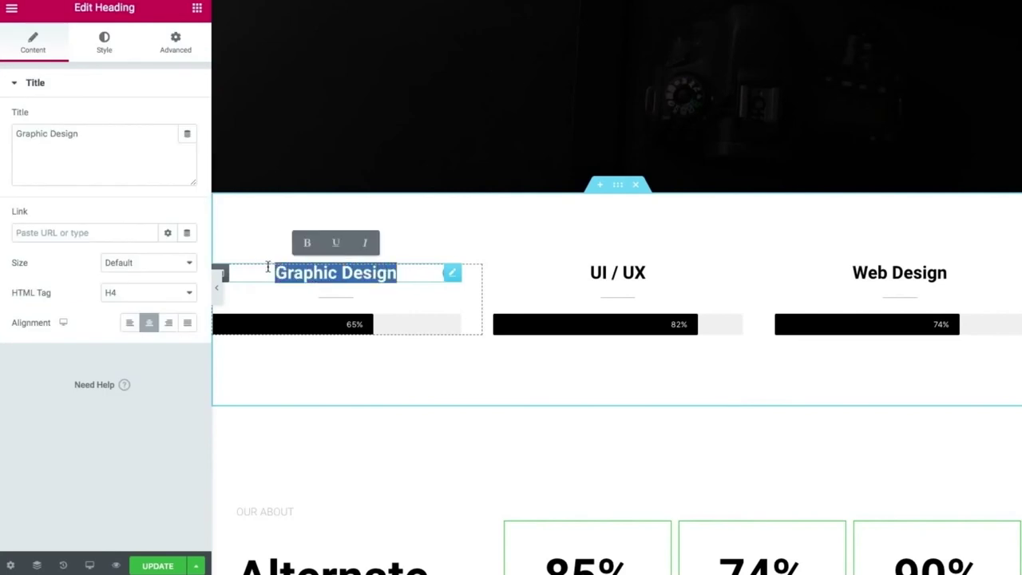
type("Cinematography")
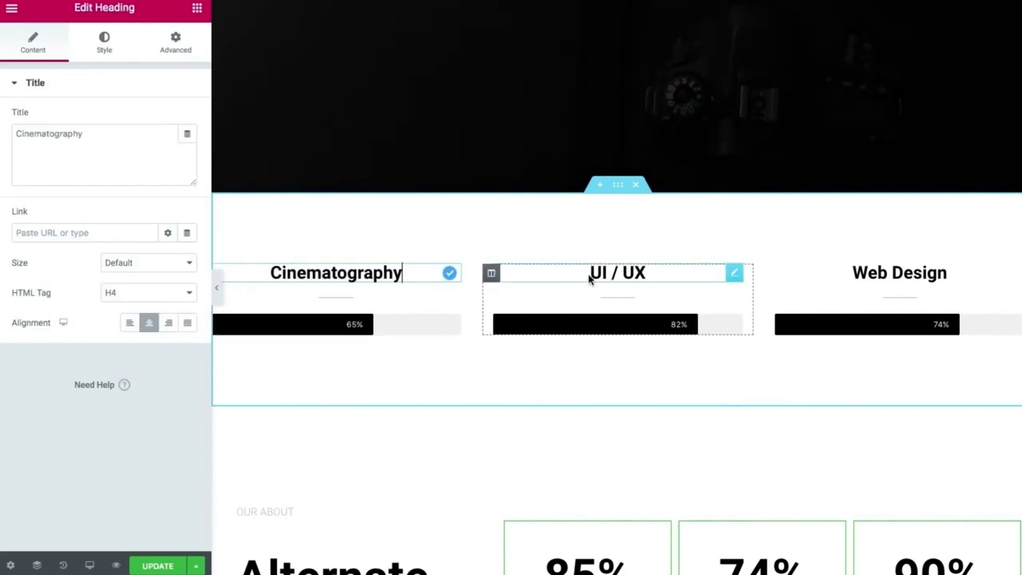
left_click_drag(589, 277, 646, 273)
type("Photography")
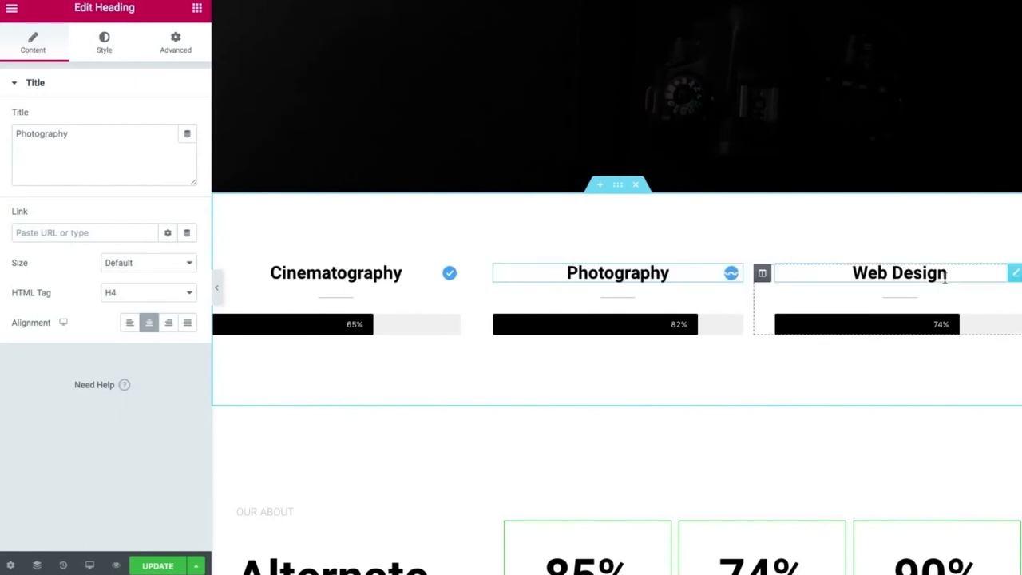
left_click_drag(944, 277, 851, 273)
type("Photoshop")
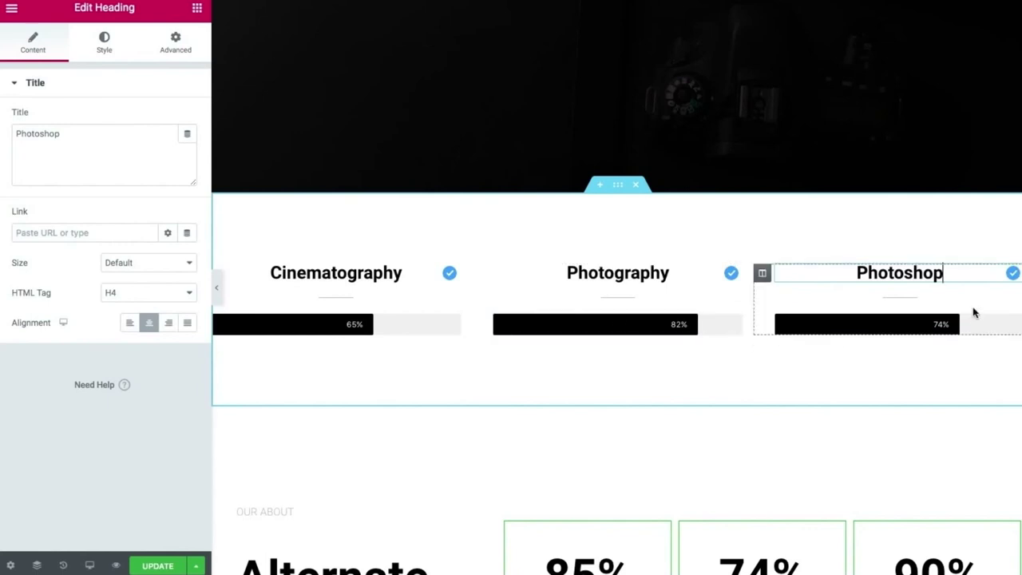
Set the Photoshop, Photography and Cinematography progress bars to 95%, 90% and 84%.
left_click(1015, 324)
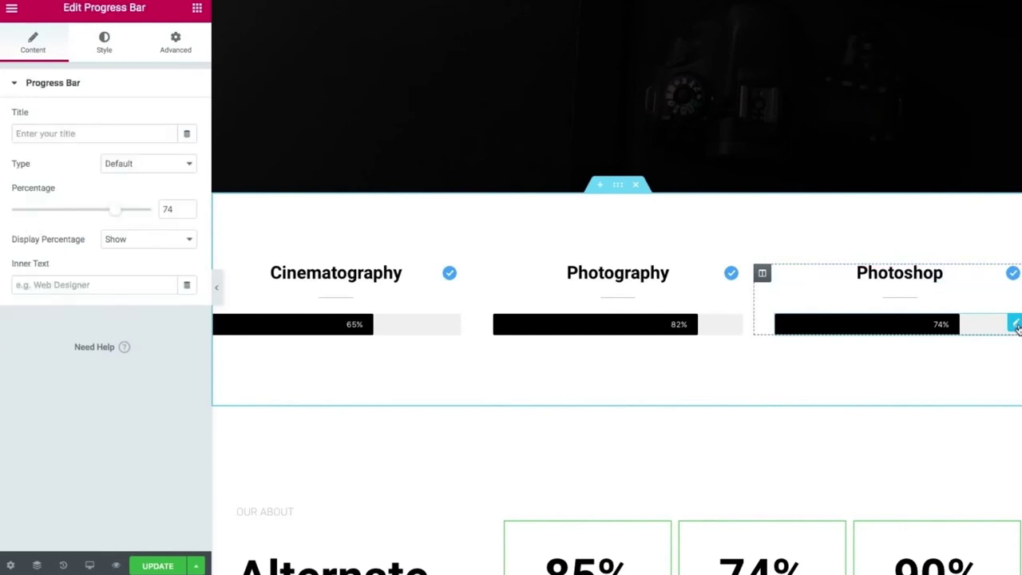
left_click_drag(116, 214, 37, 206)
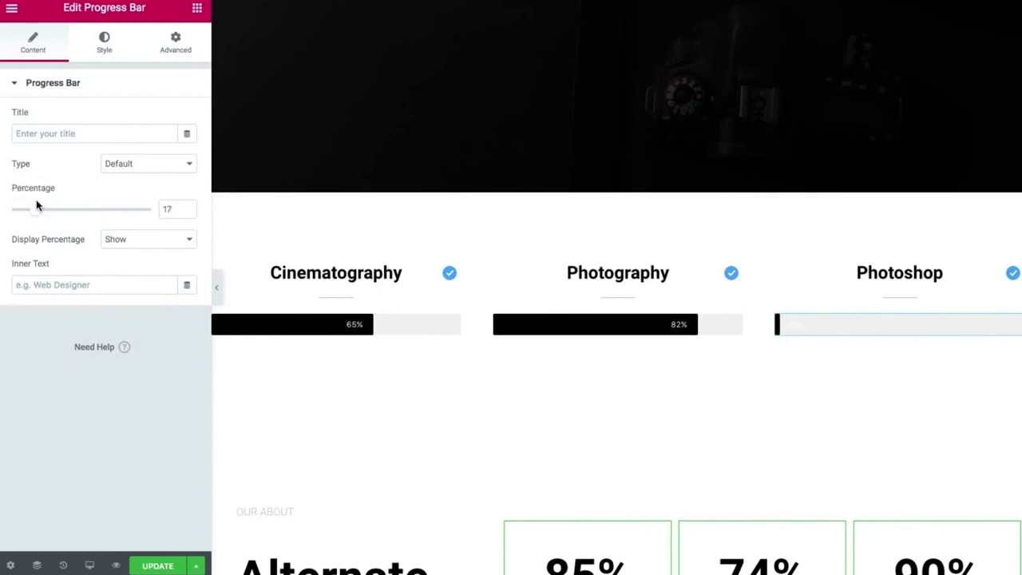
left_click_drag(37, 207, 144, 226)
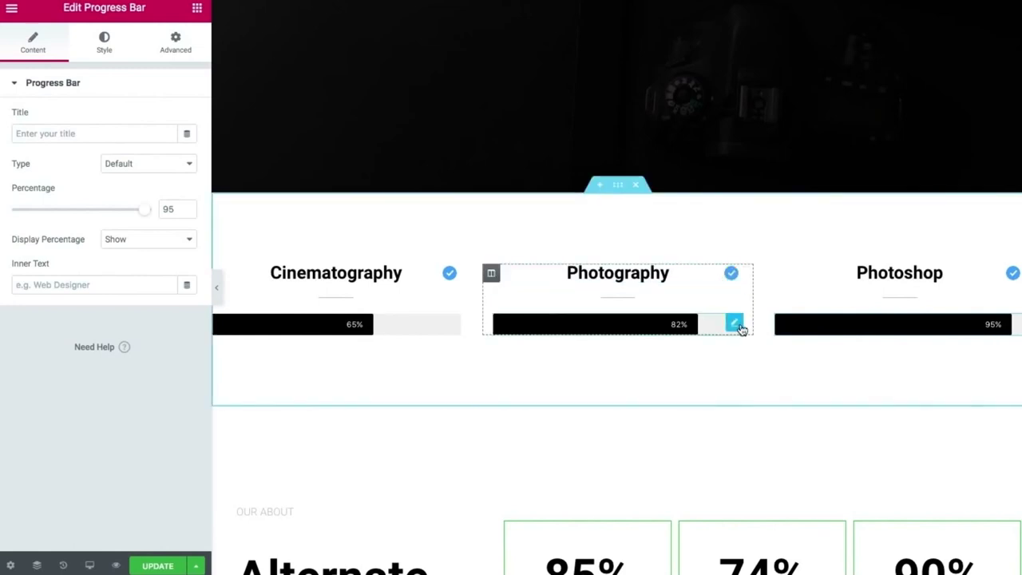
left_click(735, 324)
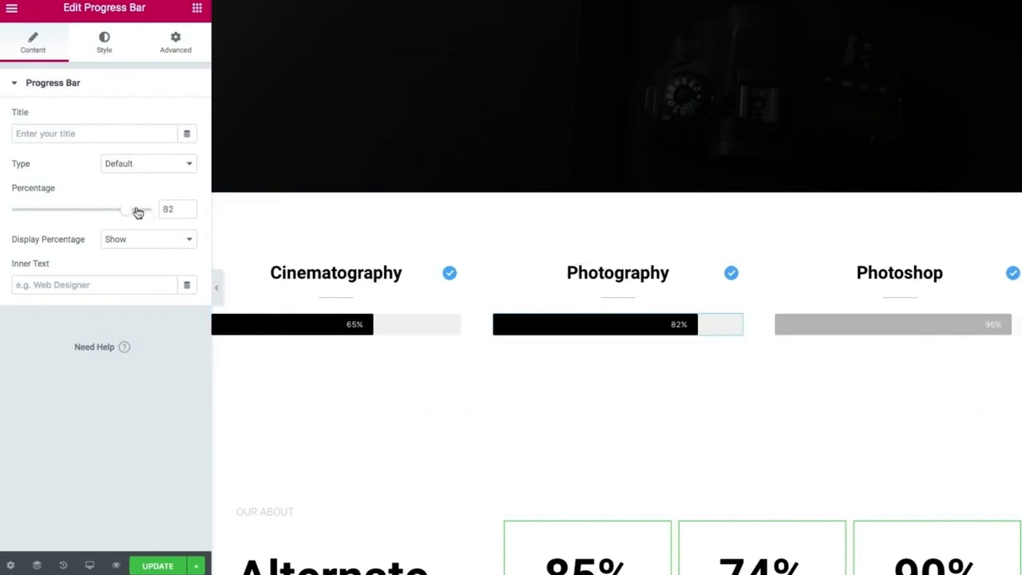
left_click_drag(129, 210, 141, 210)
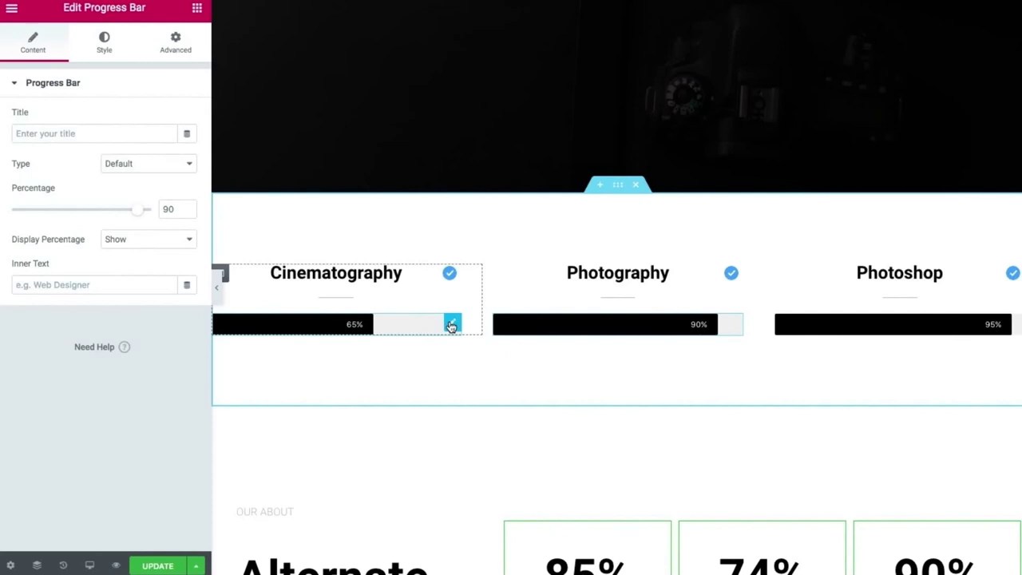
left_click(451, 324)
left_click_drag(102, 210, 132, 214)
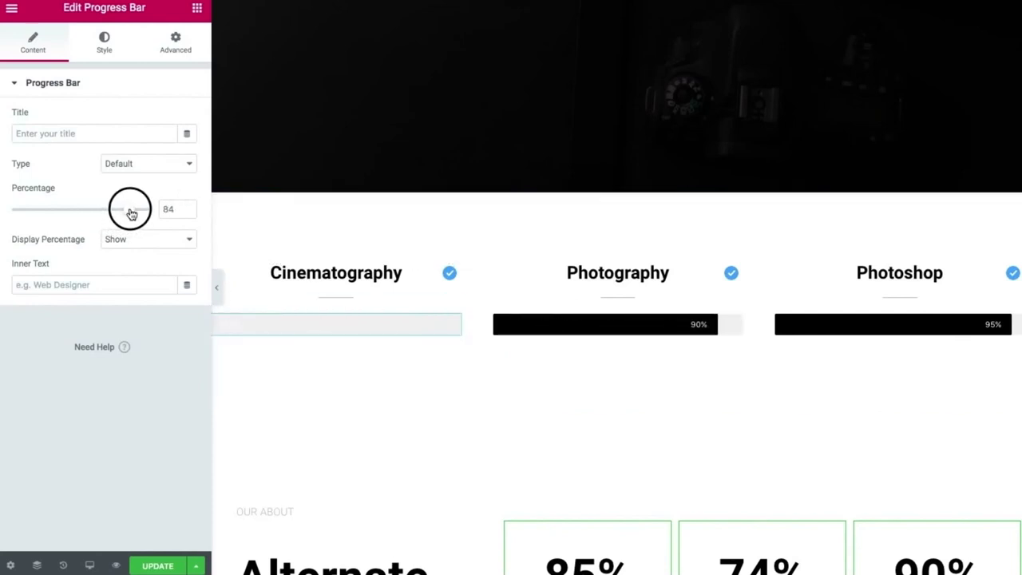
left_click(217, 288)
scroll(216, 288, "up", 5)
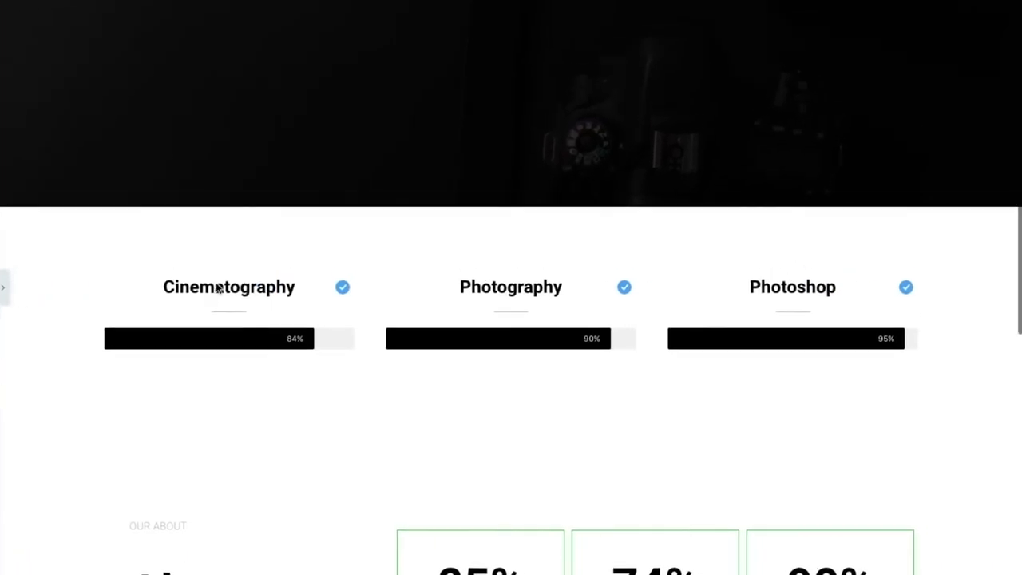
scroll(216, 288, "down", 6)
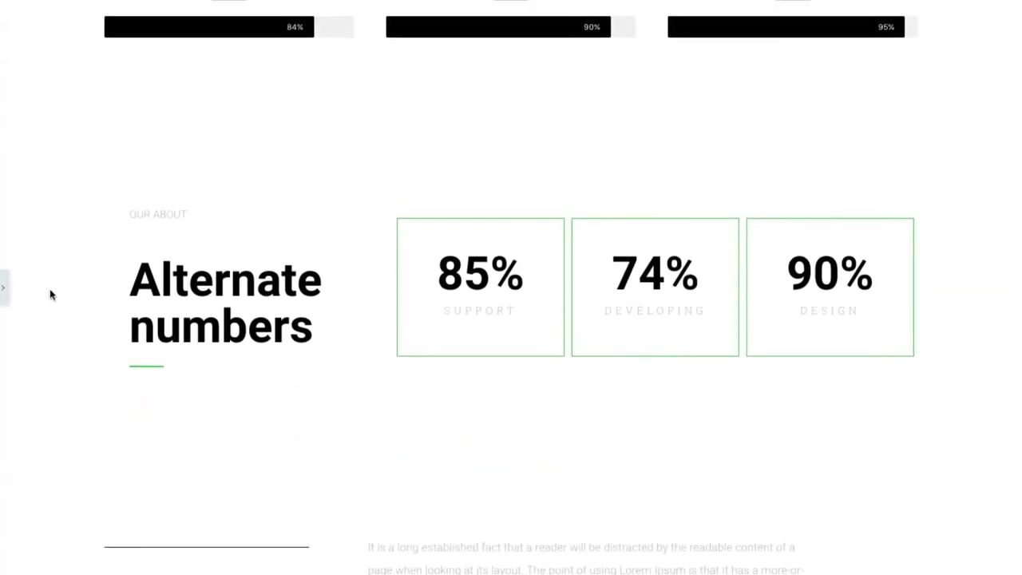
scroll(143, 270, "up", 6)
scroll(142, 269, "down", 4)
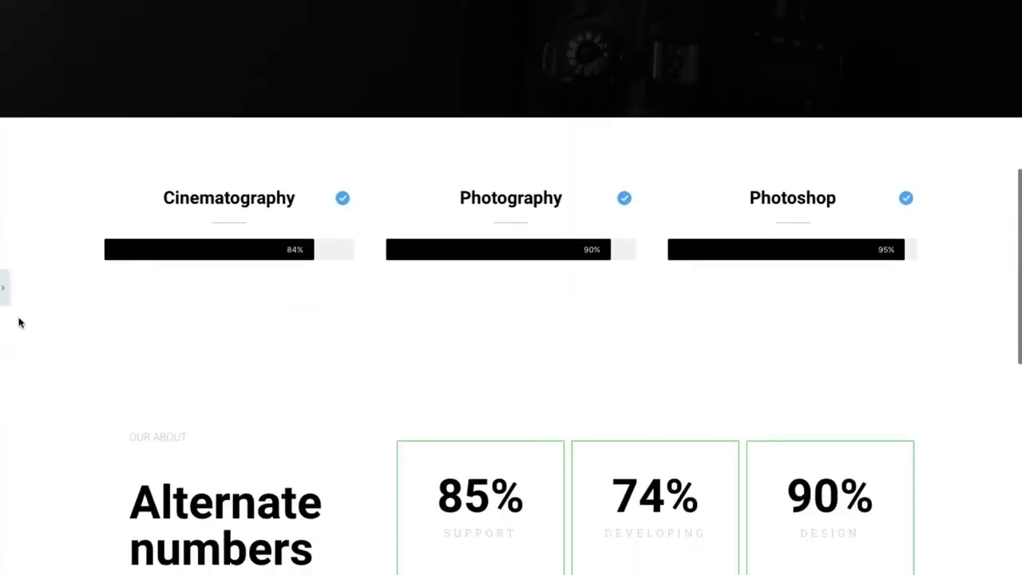
left_click(3, 289)
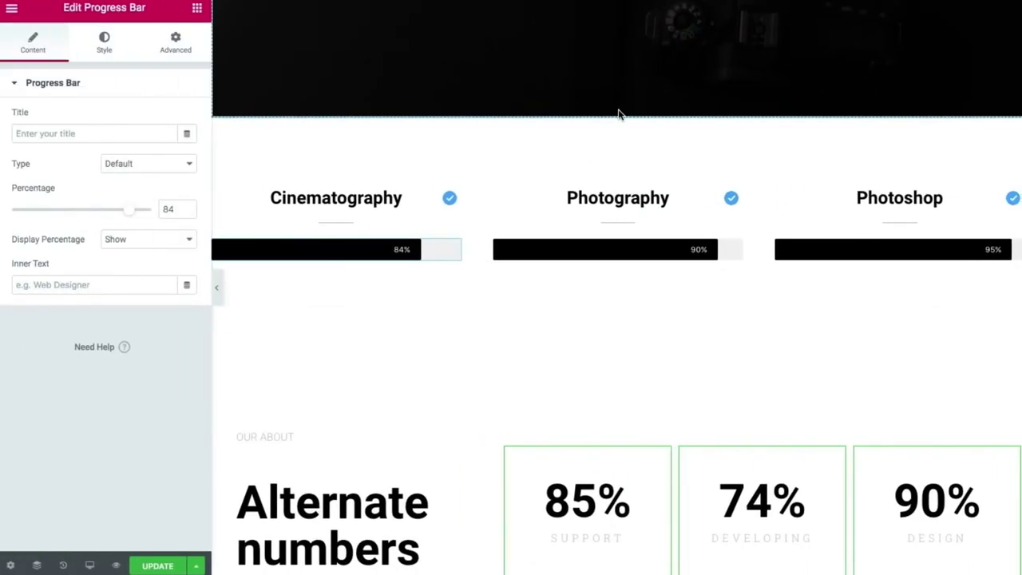
Give the skills section a classic light grey #E0E0E0 background colour.
left_click(618, 109)
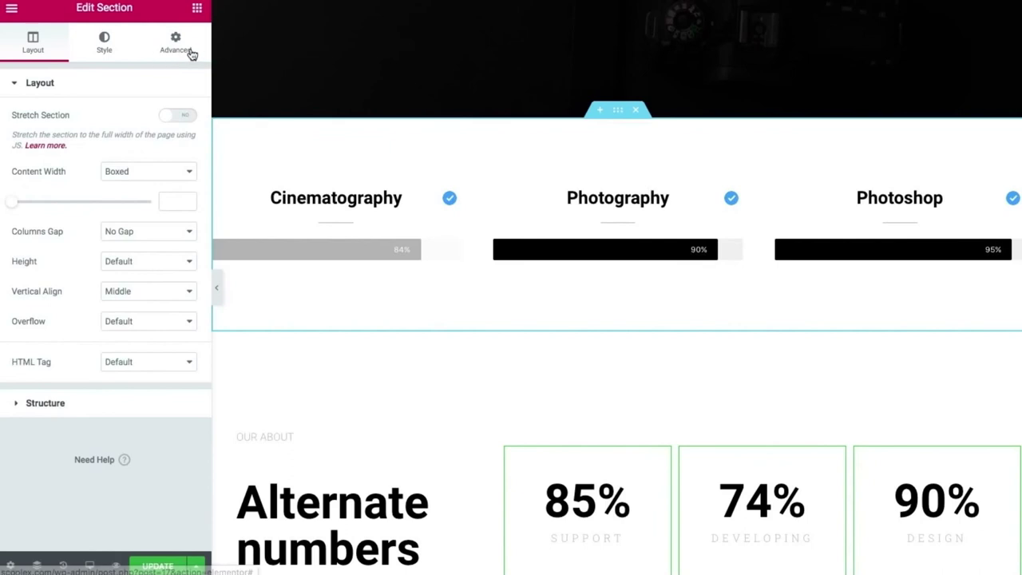
left_click(190, 54)
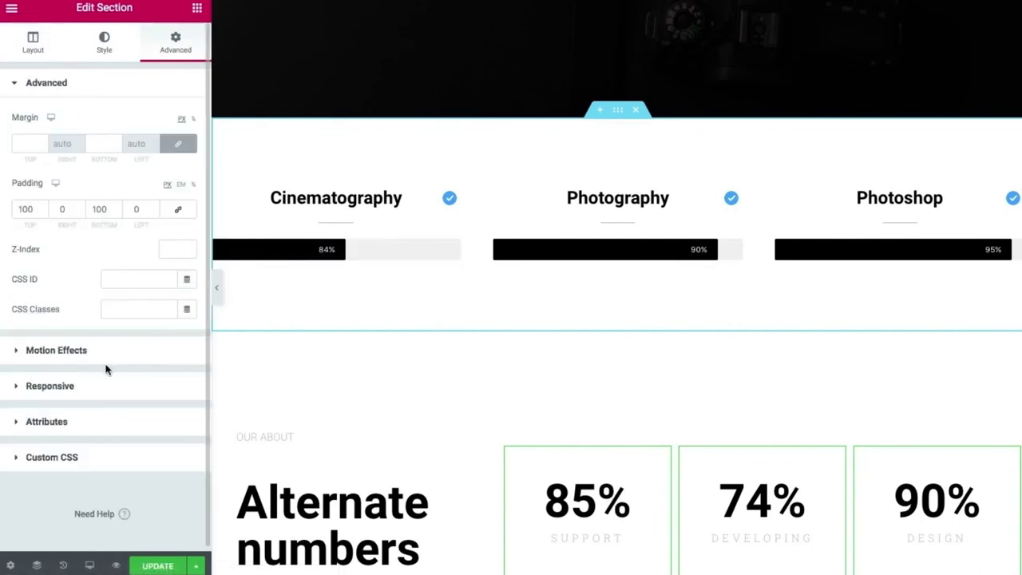
left_click(102, 51)
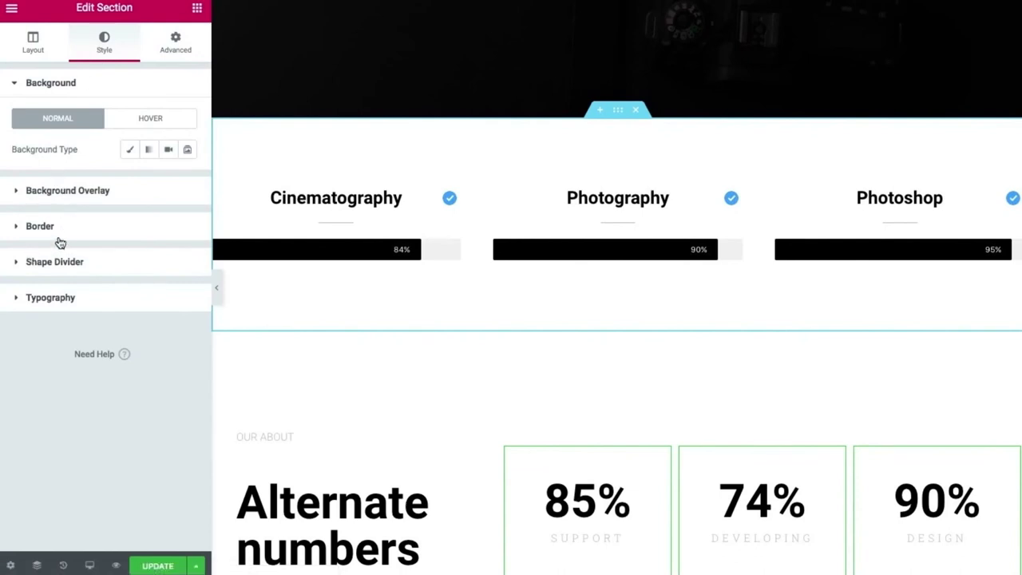
left_click(129, 149)
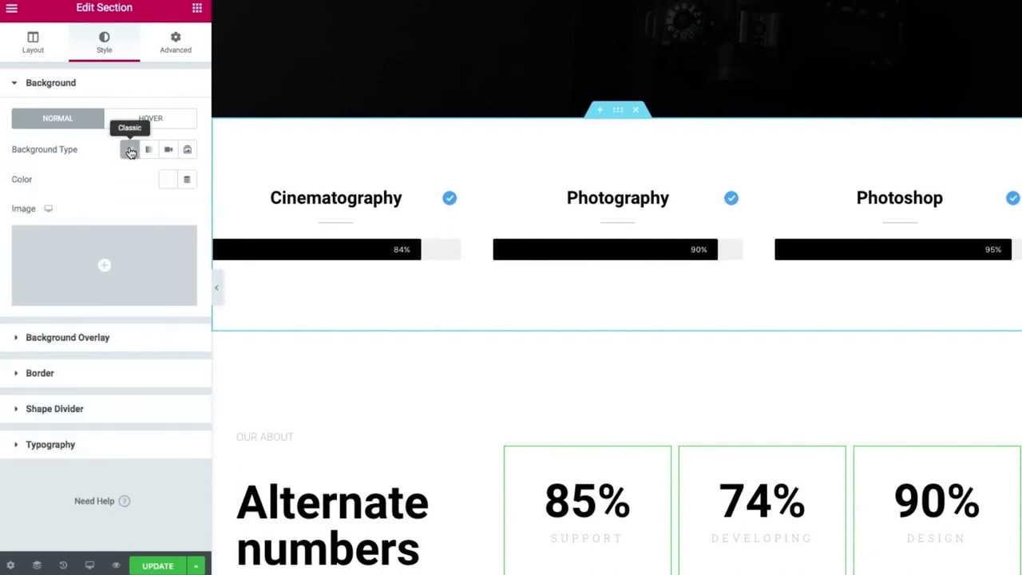
left_click(167, 178)
left_click_drag(149, 261, 79, 257)
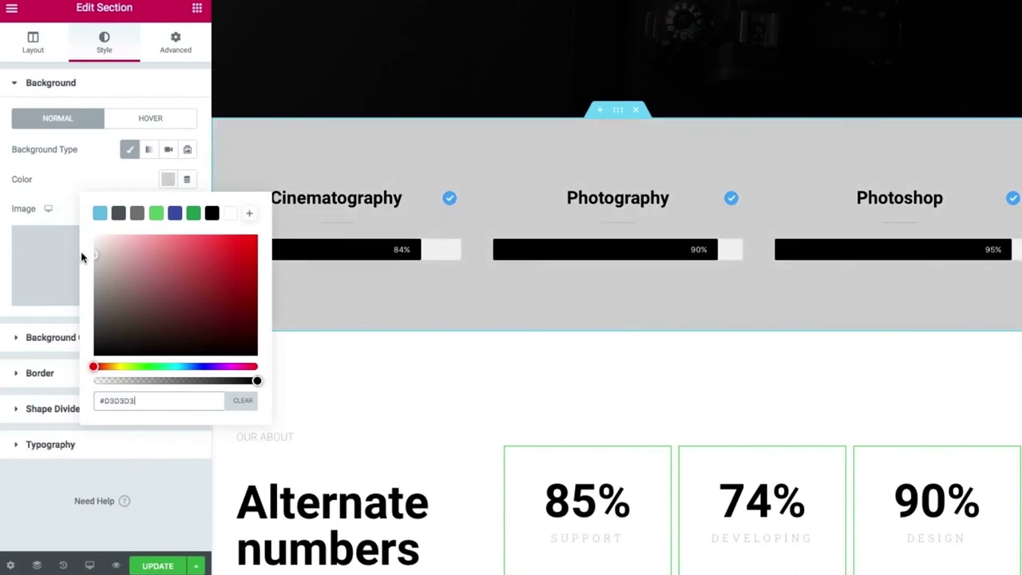
mouse_move(97, 251)
left_mouse_down()
mouse_move(91, 242)
mouse_move(77, 253)
left_mouse_up()
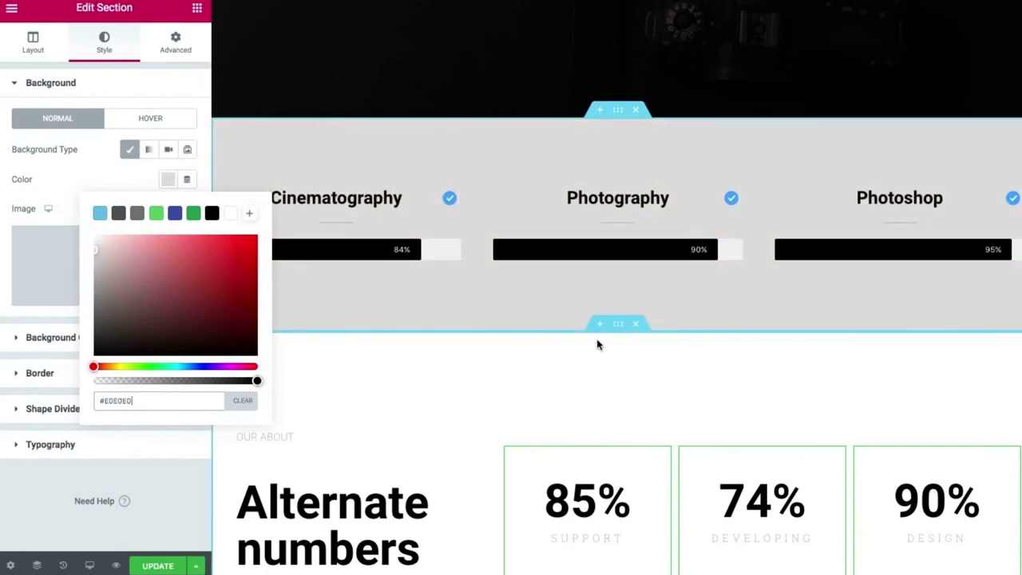
left_click(616, 326)
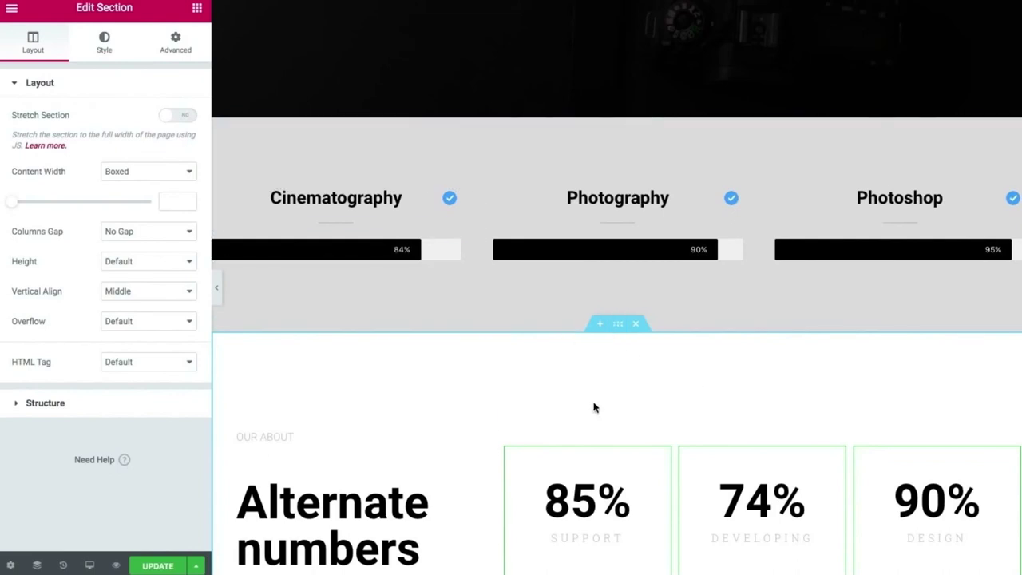
Set the Alternate numbers section's classic background colour to near-white.
scroll(595, 407, "down", 1)
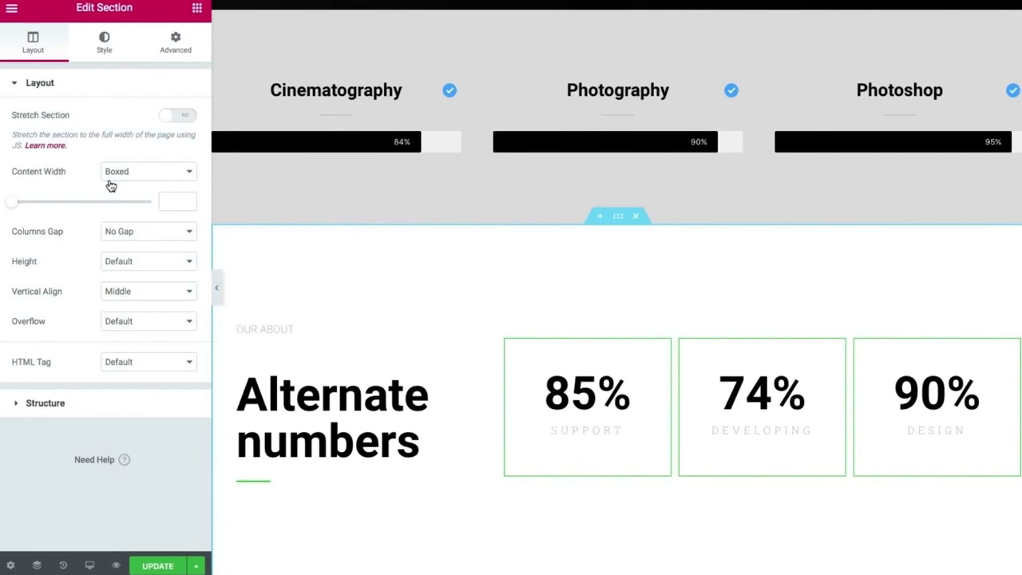
left_click(103, 41)
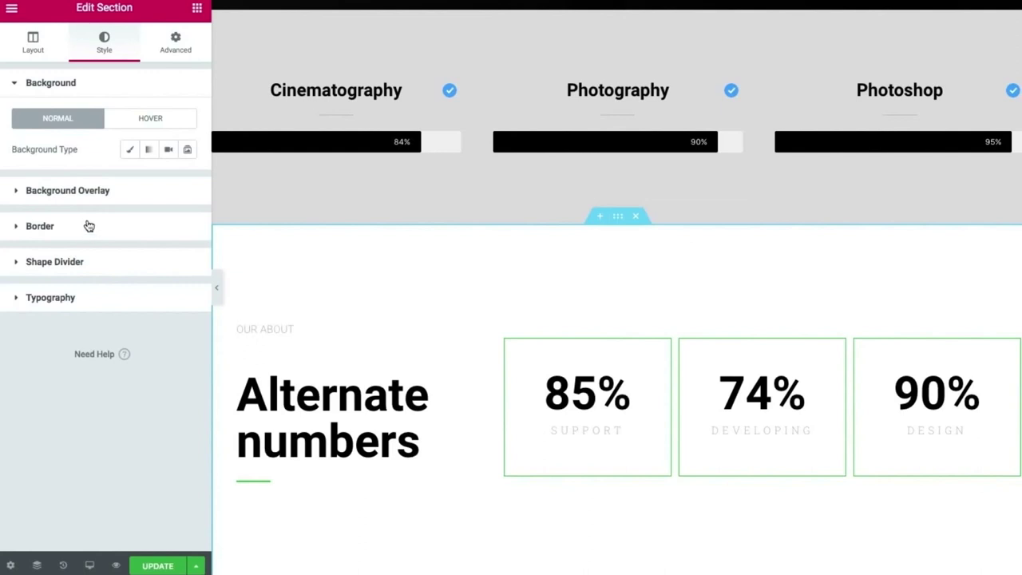
left_click(131, 150)
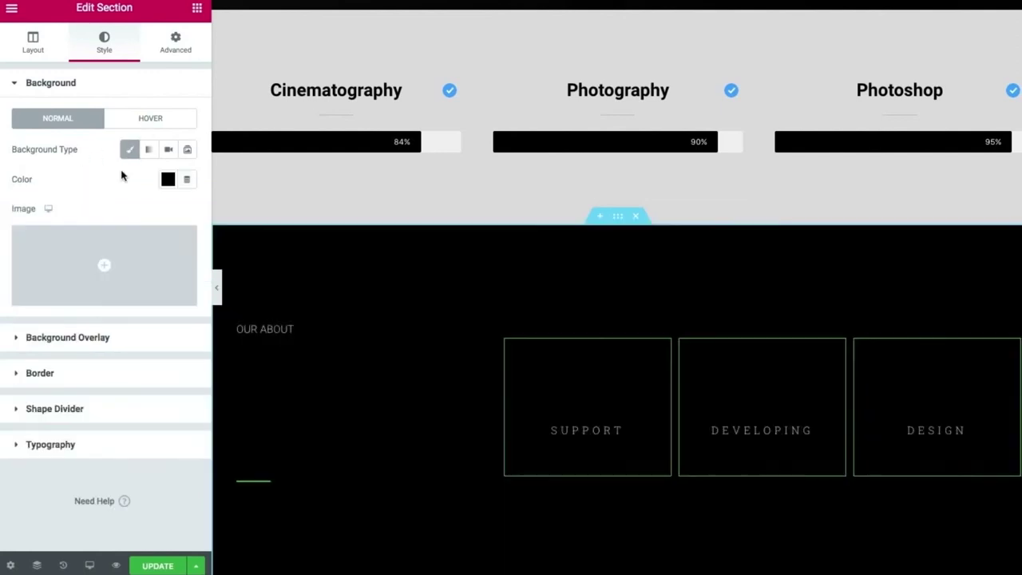
left_click(167, 180)
left_click_drag(98, 276, 63, 242)
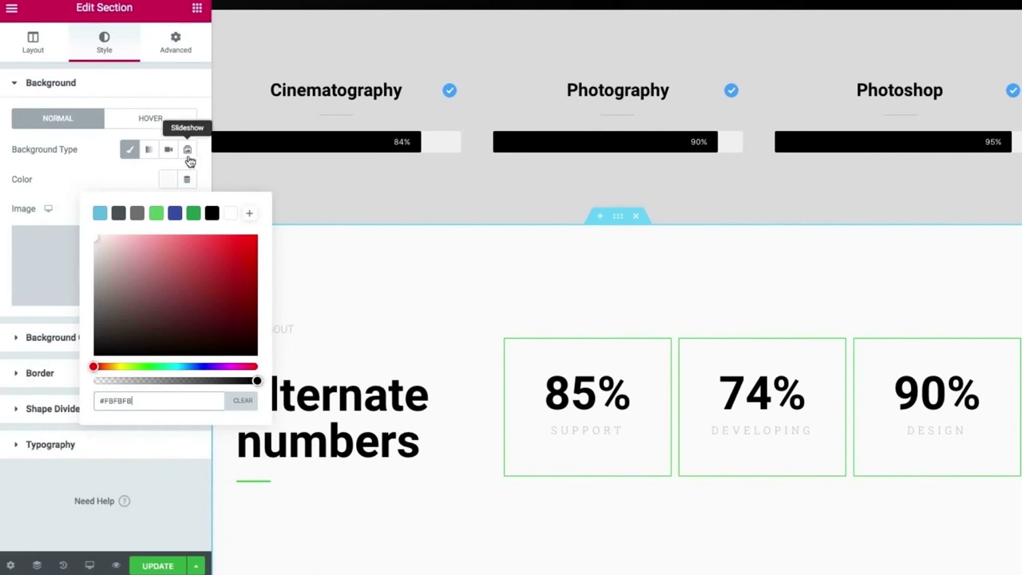
Switch it to a gradient with second colour #D7D7D7, location 59 and angle 0.
left_click(148, 152)
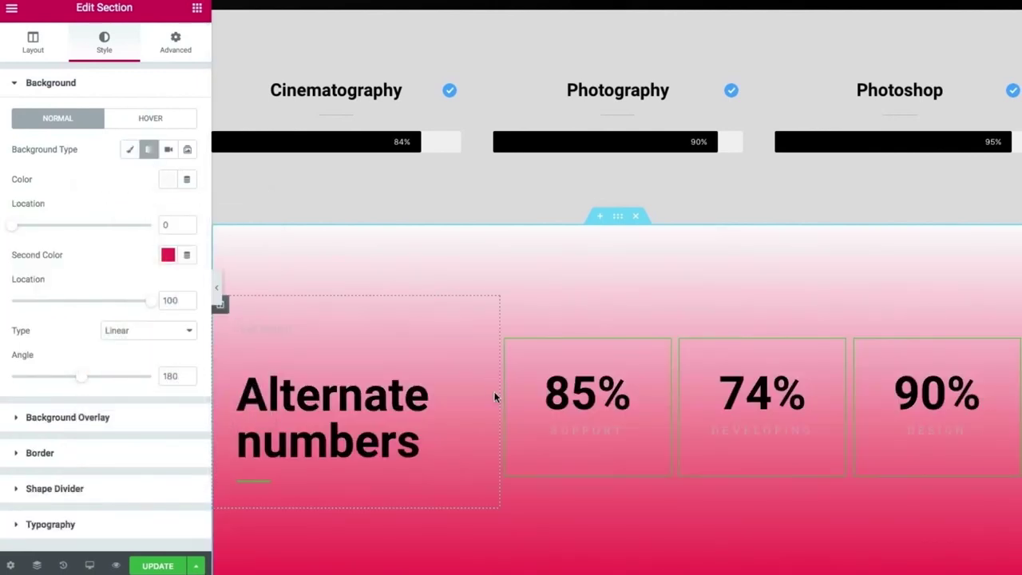
scroll(494, 392, "down", 1)
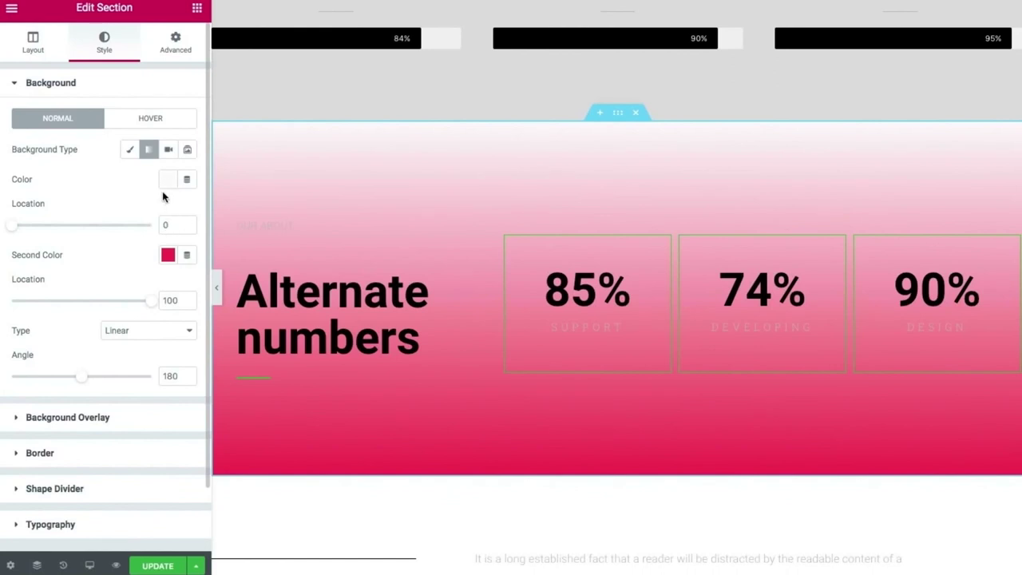
left_click(168, 256)
left_click_drag(108, 344, 88, 331)
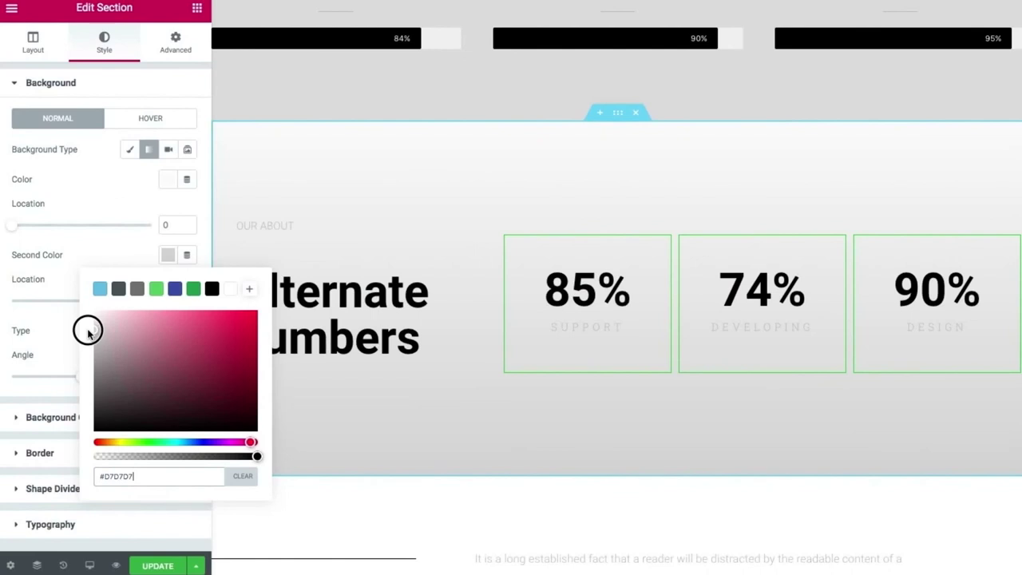
left_click(69, 204)
left_click_drag(157, 300, 94, 300)
left_click_drag(88, 379, 2, 374)
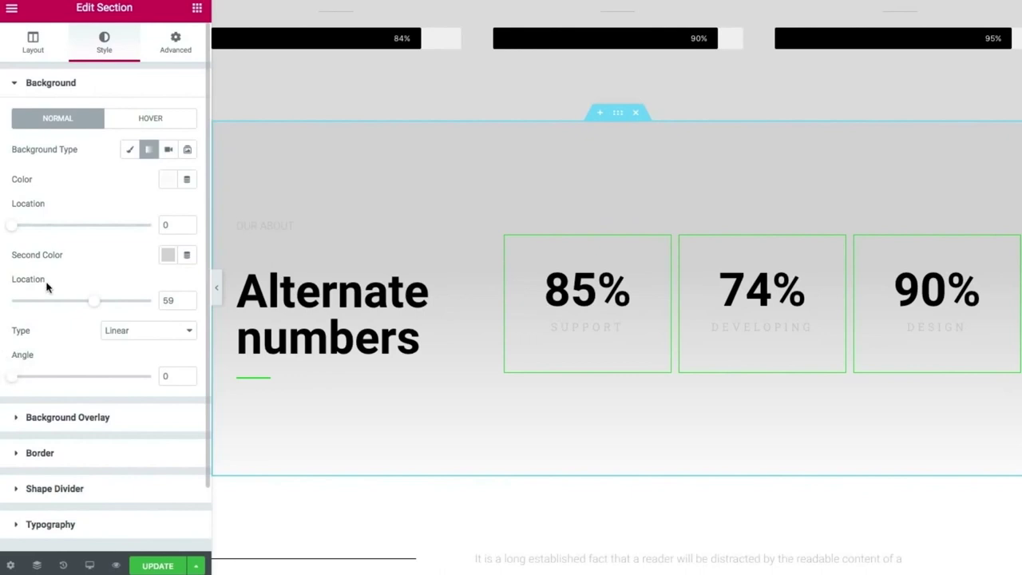
Try the Clouds, Pyramids, Split and Drops shapes as the section's top divider.
left_click(132, 500)
left_click(146, 256)
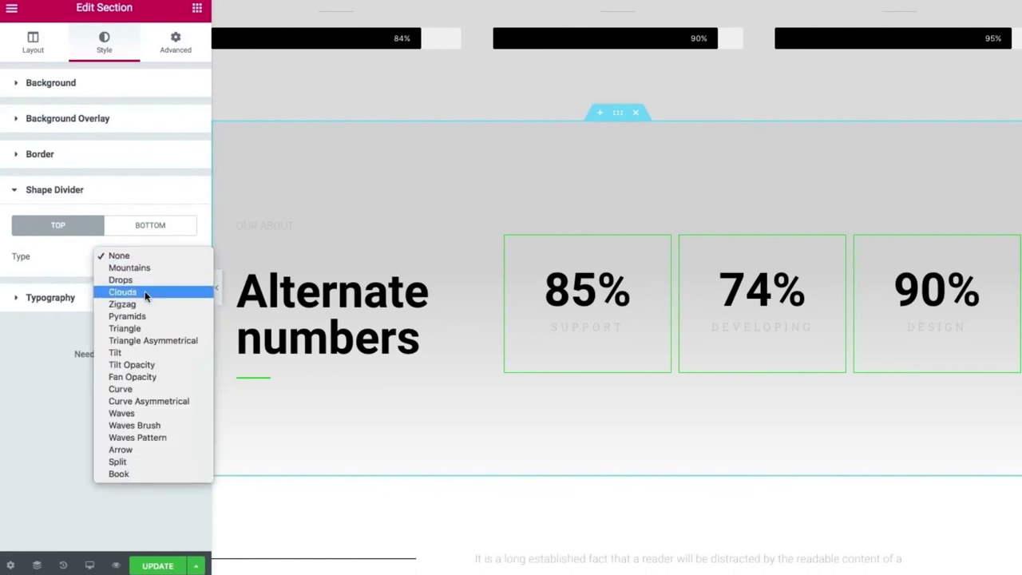
left_click(144, 290)
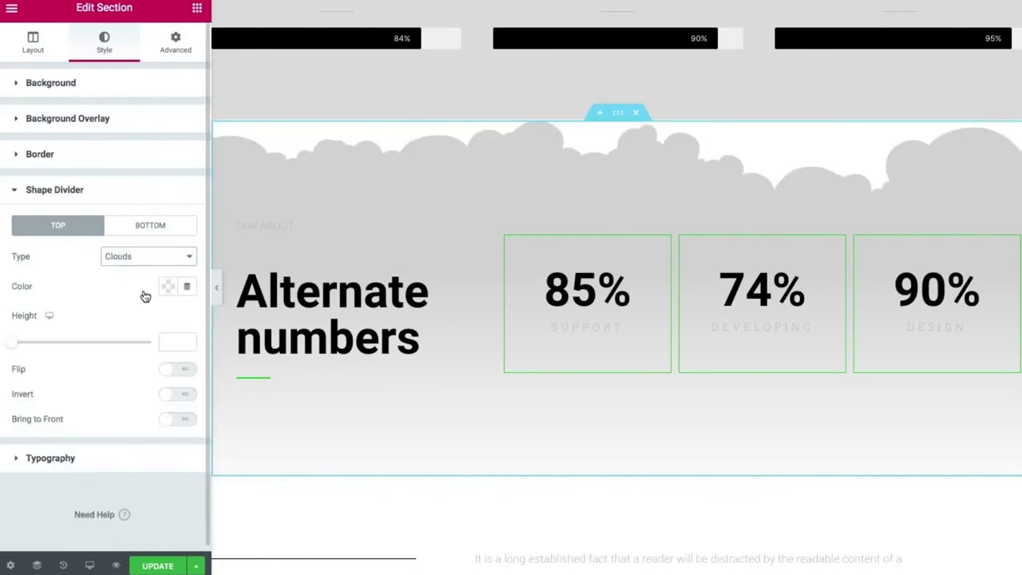
left_click(127, 260)
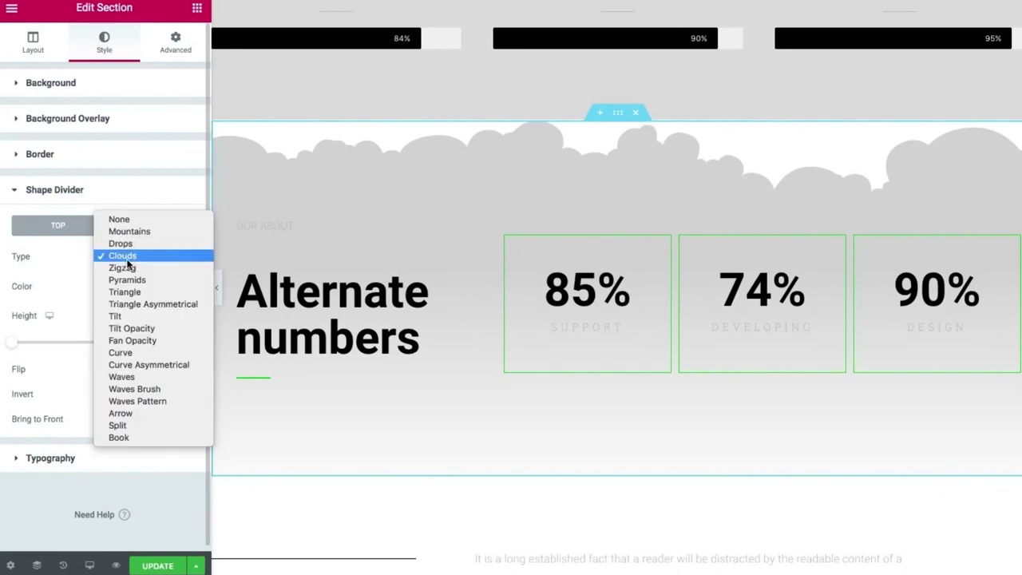
left_click(135, 281)
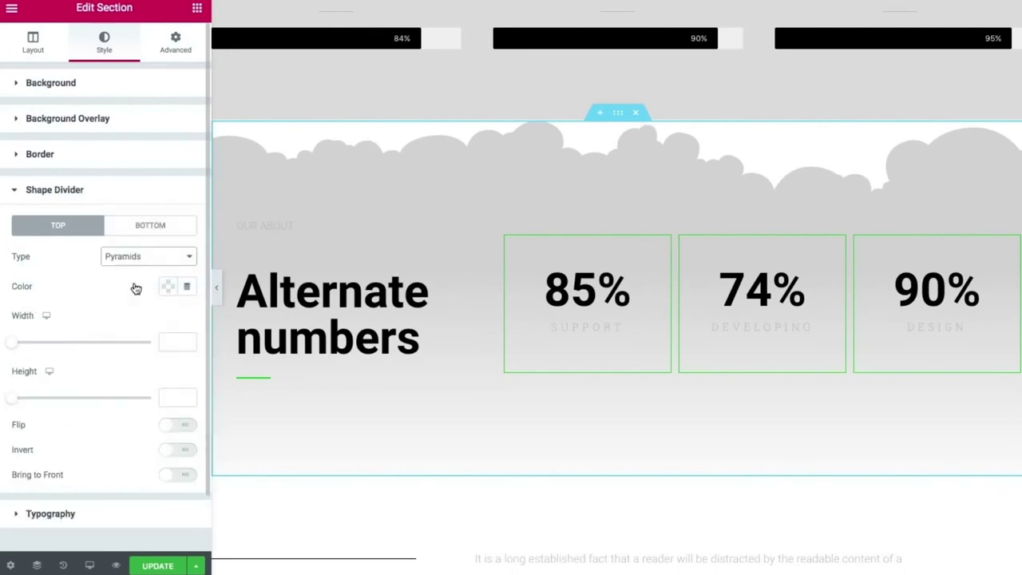
left_click(134, 265)
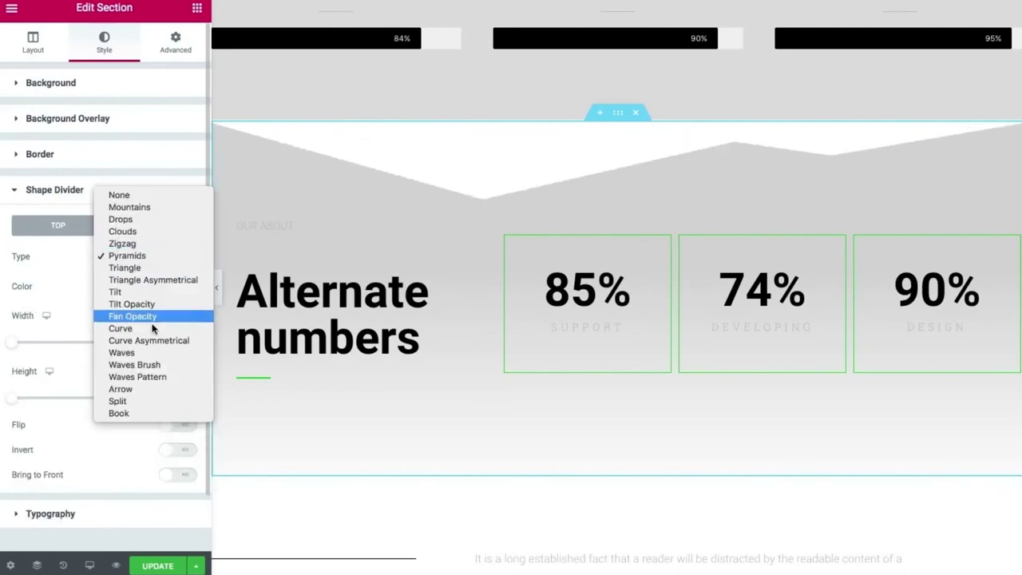
left_click(158, 399)
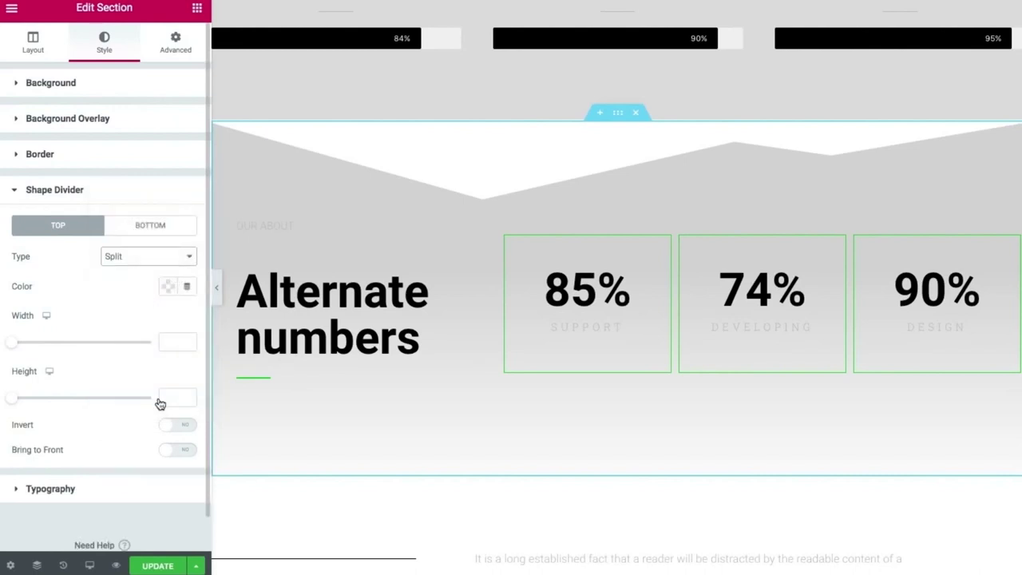
left_click(144, 260)
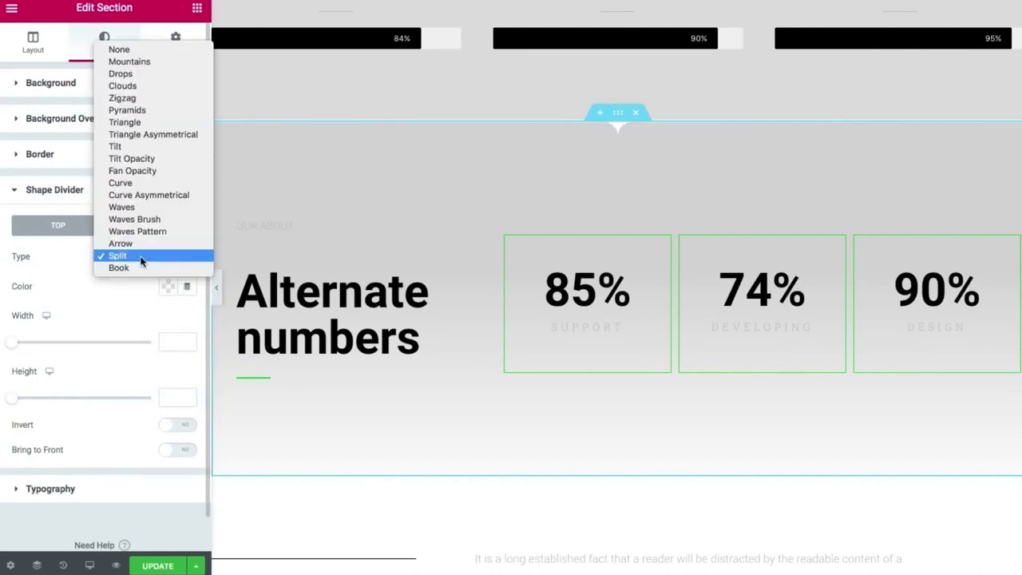
left_click(133, 74)
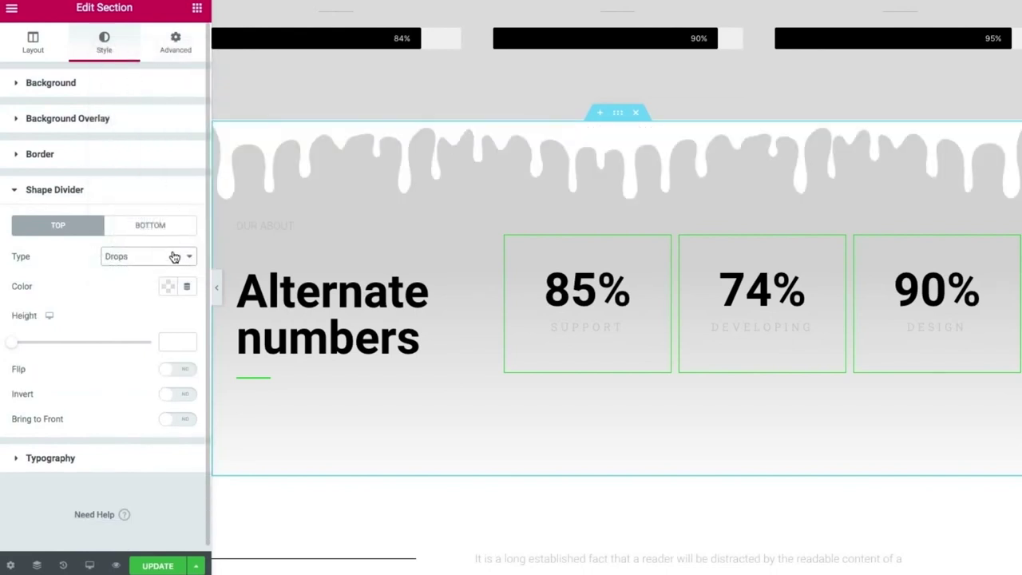
Settle on the Waves top divider after trying Zigzag, then preview at full width.
scroll(369, 235, "up", 7)
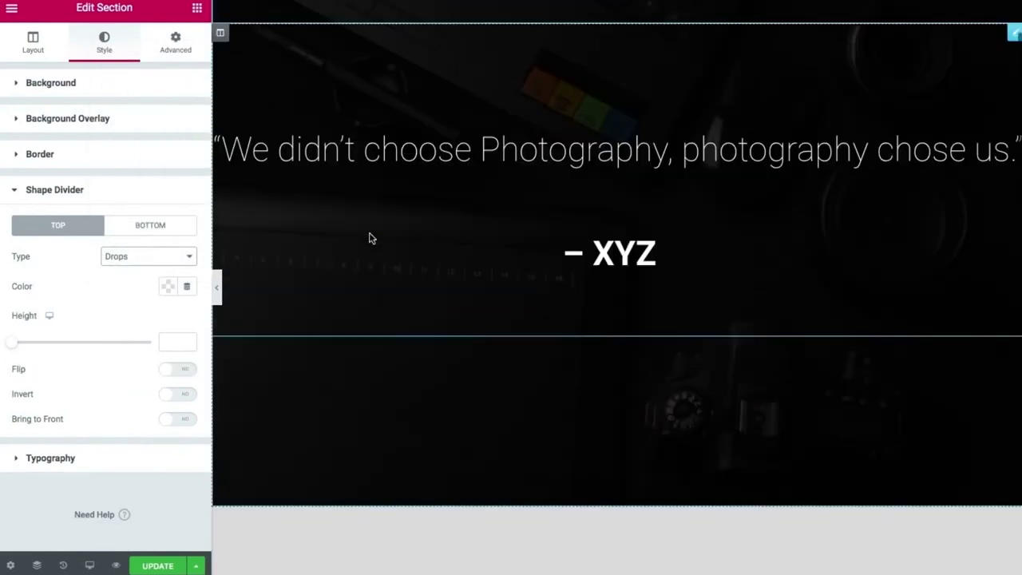
scroll(370, 234, "down", 4)
scroll(369, 234, "down", 3)
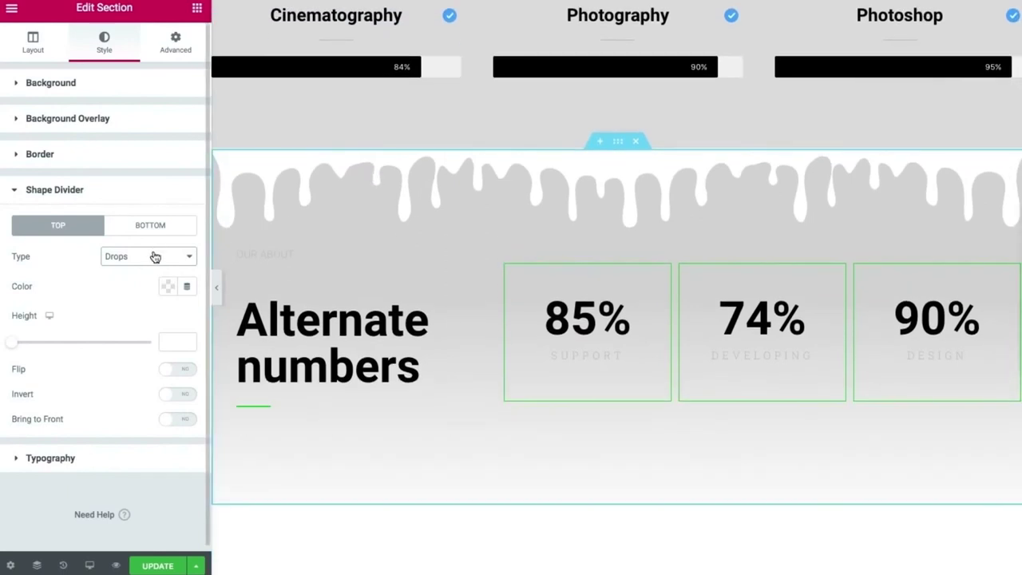
left_click(155, 256)
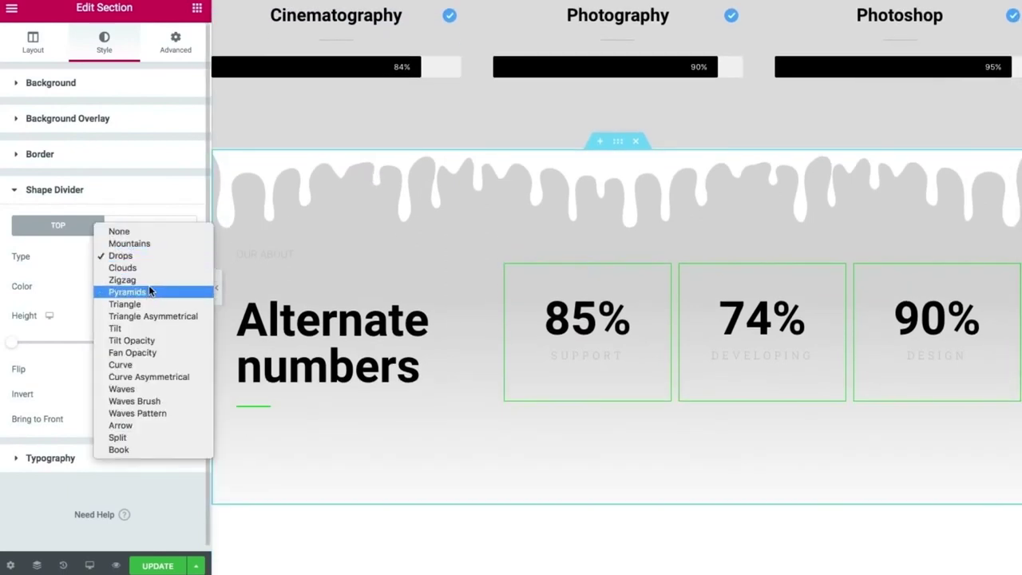
left_click(148, 283)
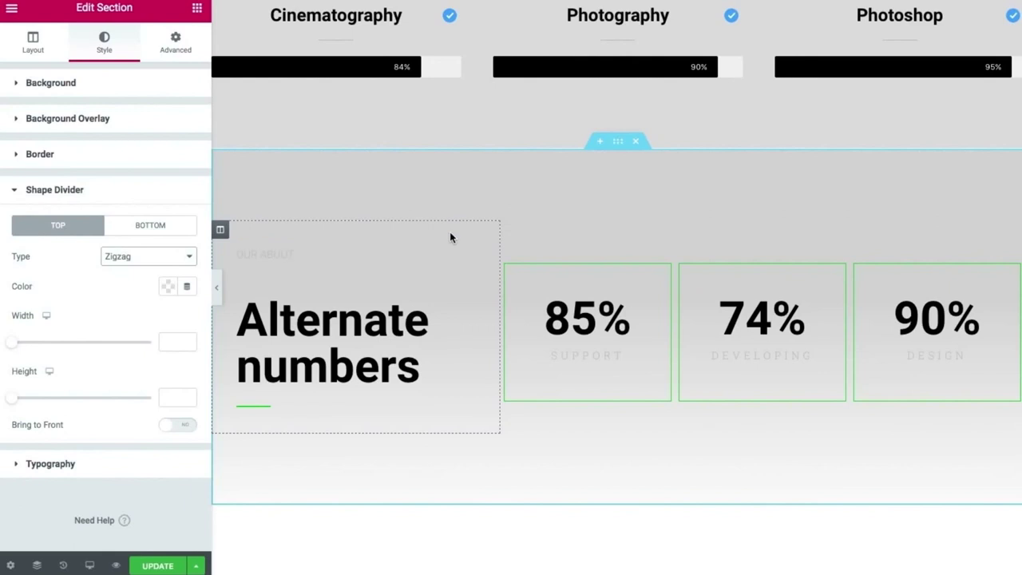
left_click(156, 257)
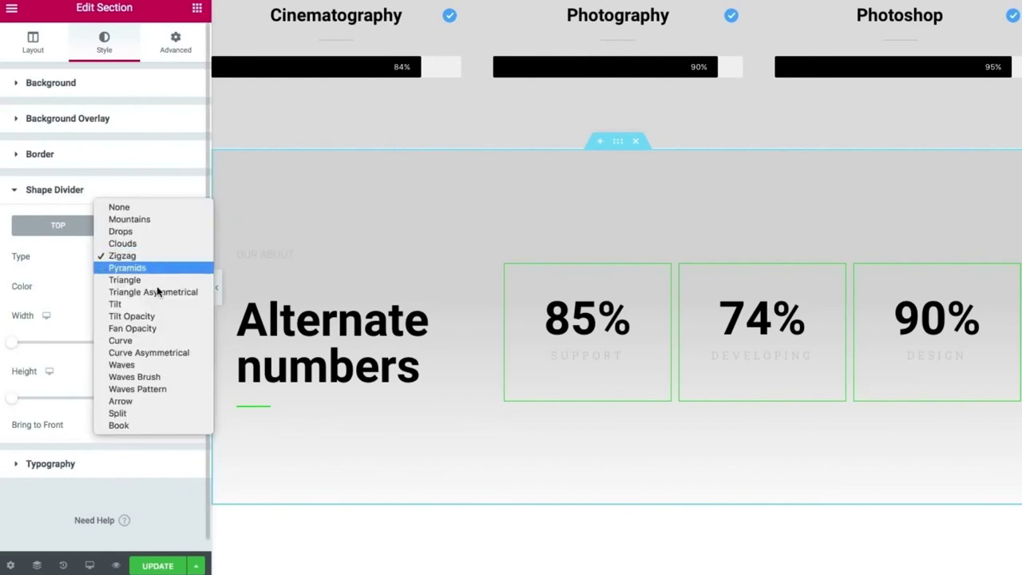
left_click(132, 364)
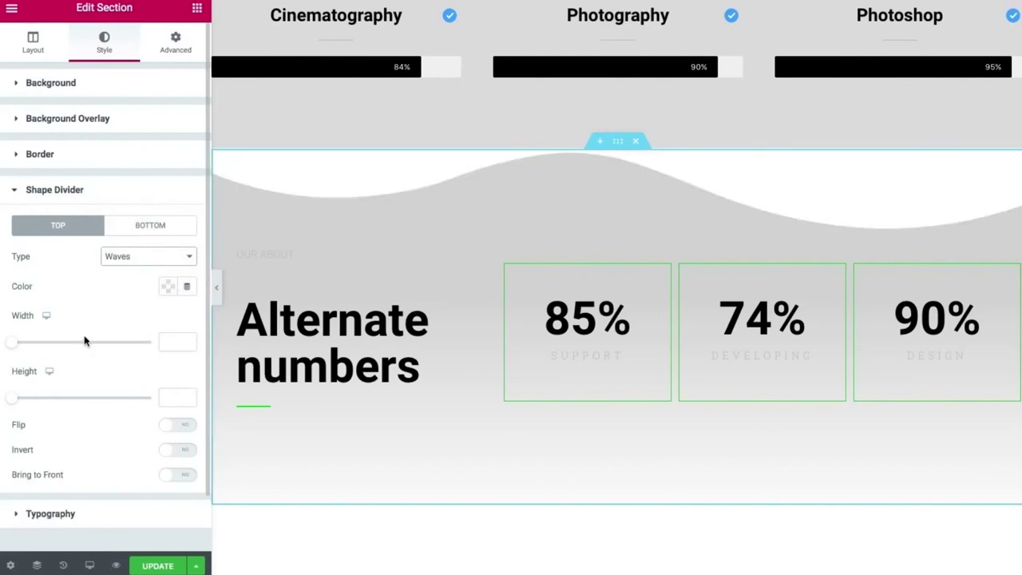
left_click(218, 281)
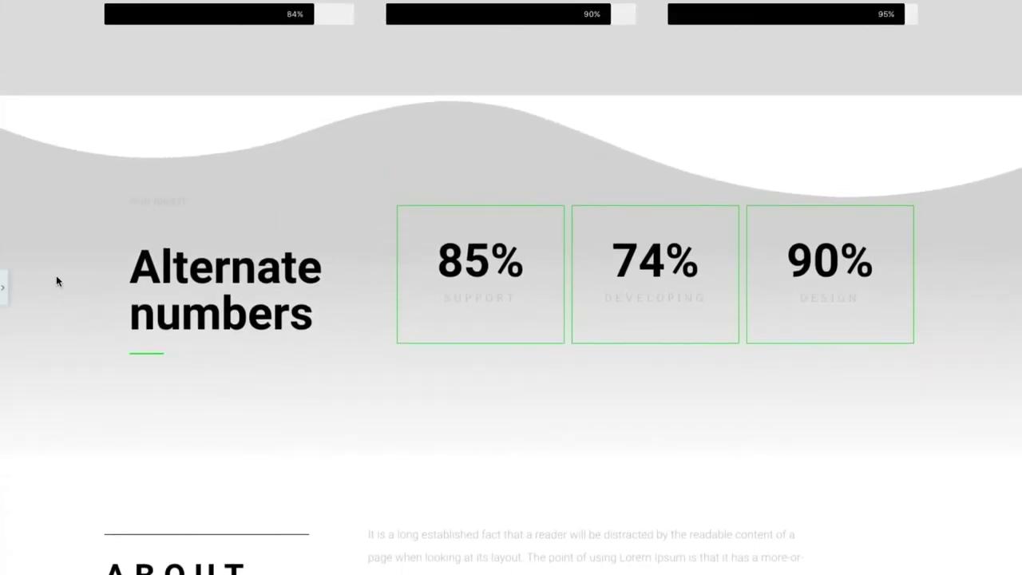
scroll(55, 278, "up", 7)
scroll(55, 278, "down", 3)
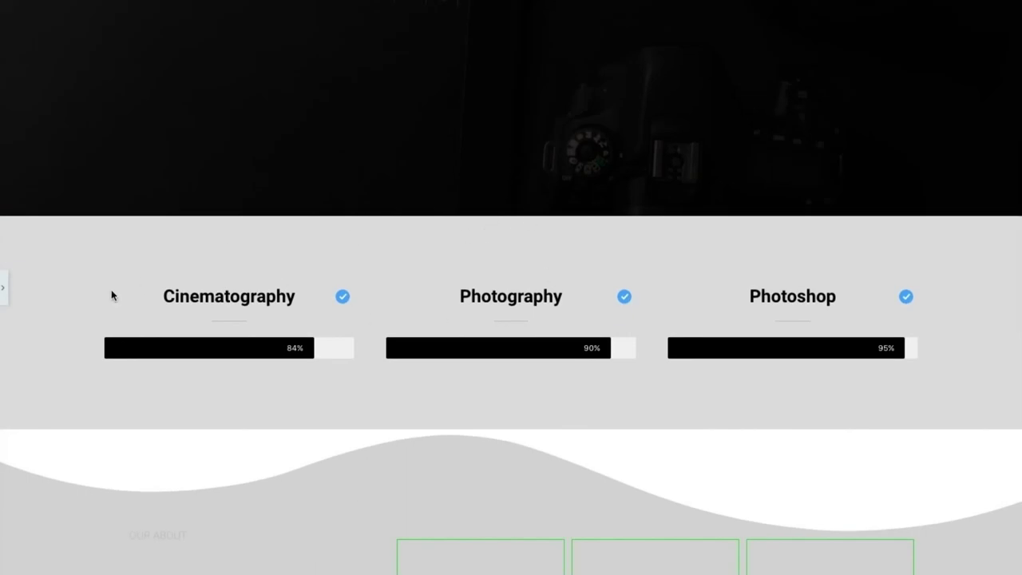
Set the skill-bars section's classic background colour to white #FFFFFF.
left_click(4, 291)
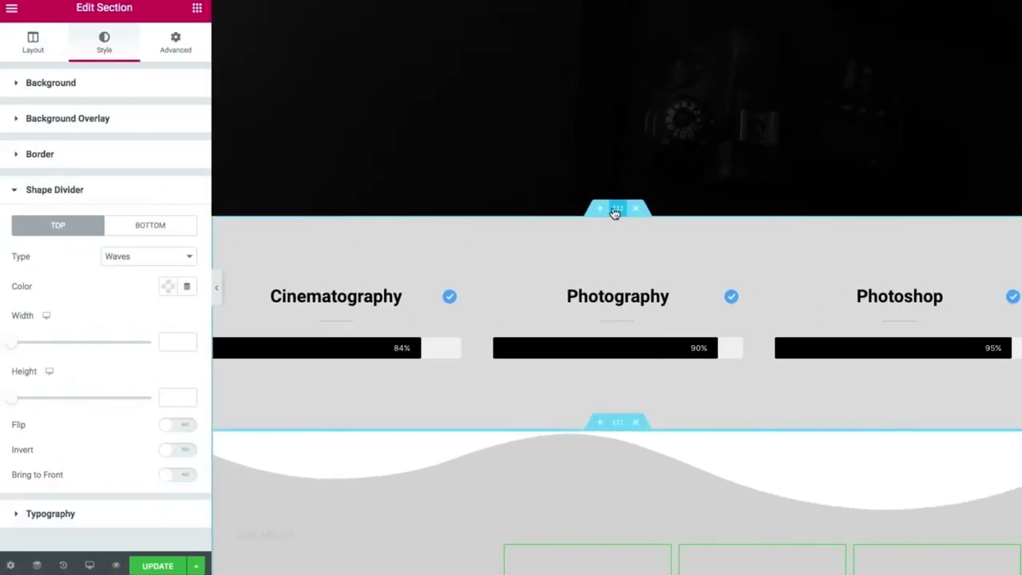
left_click(113, 91)
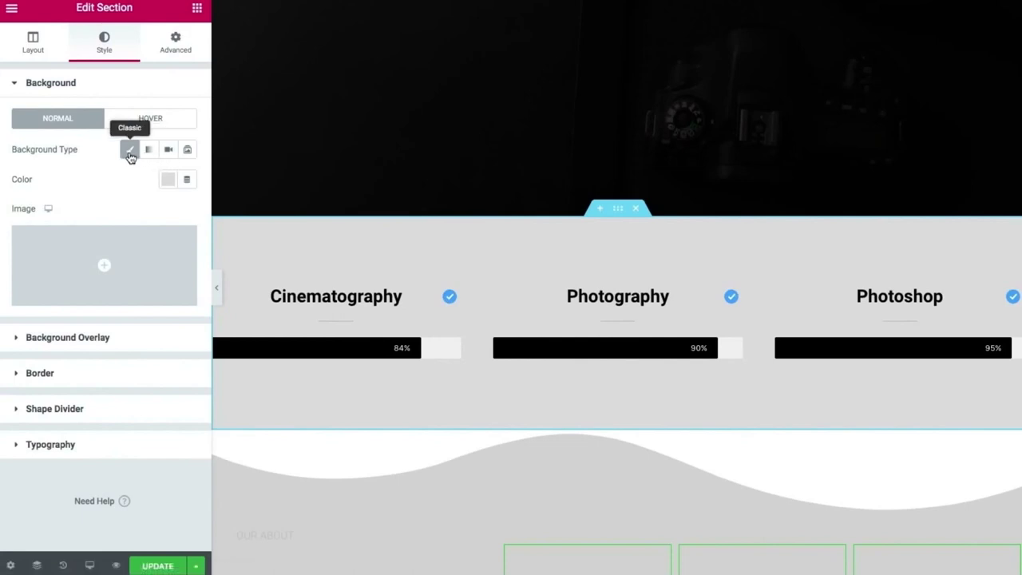
left_click(168, 179)
left_click_drag(105, 255, 73, 236)
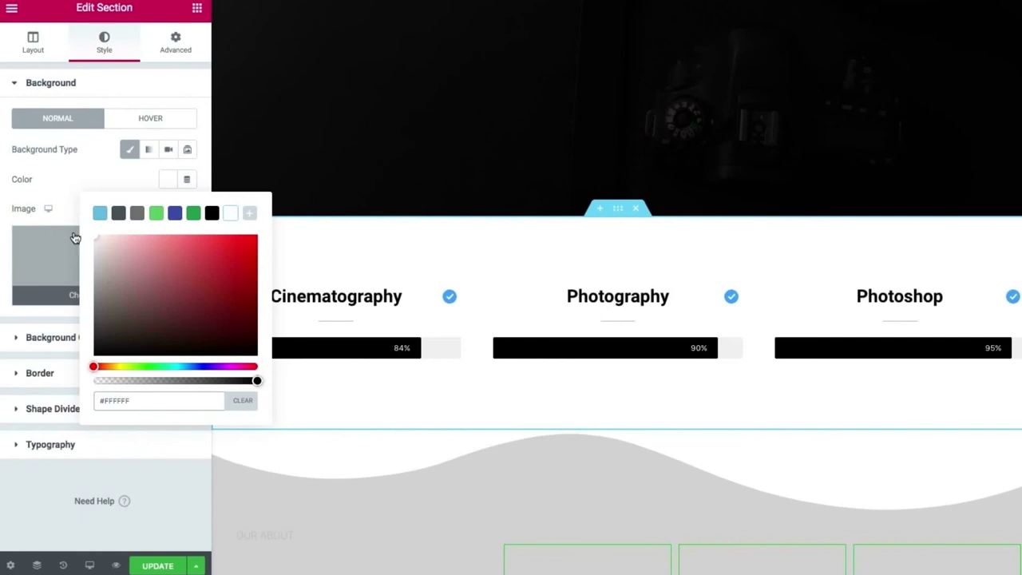
left_click(44, 210)
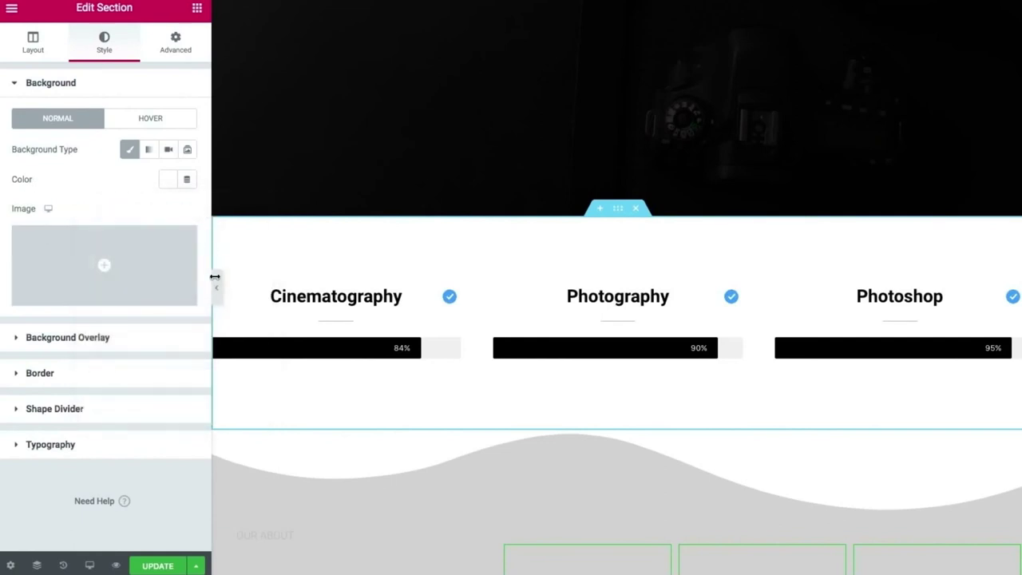
Preview the page at full width, checking the skill bars flowing over the wave divider.
left_click(216, 286)
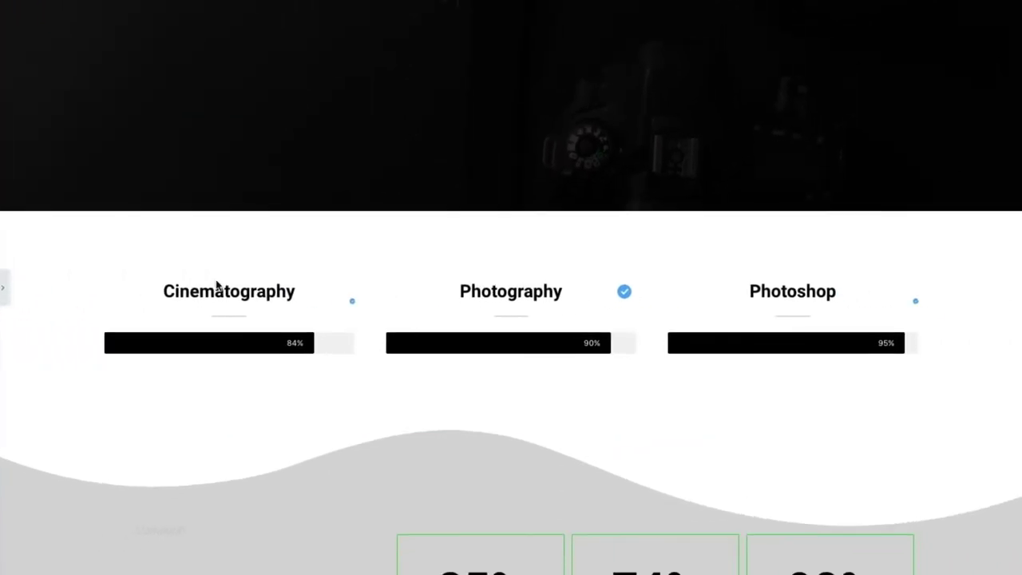
scroll(216, 281, "down", 4)
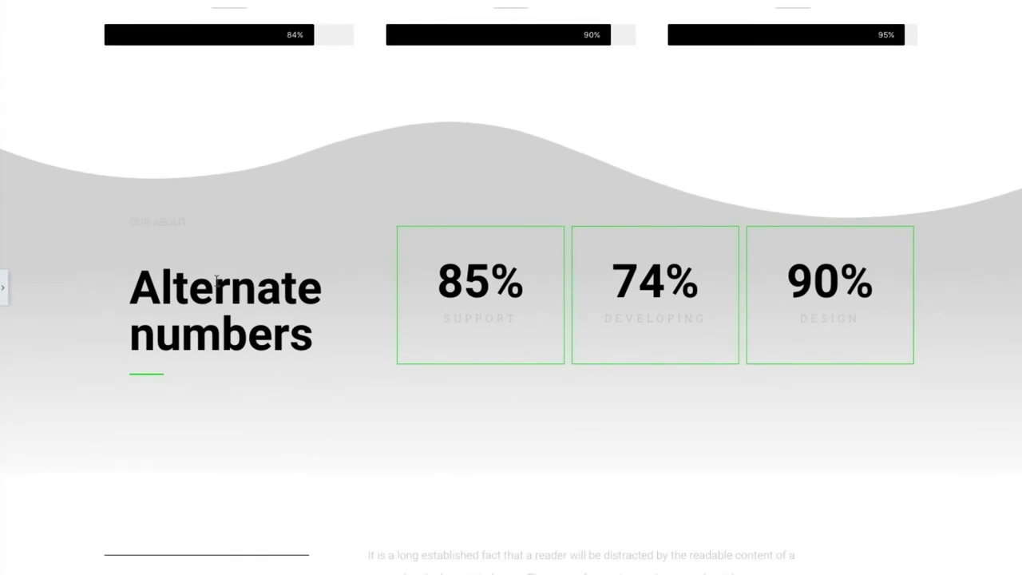
scroll(217, 281, "down", 3)
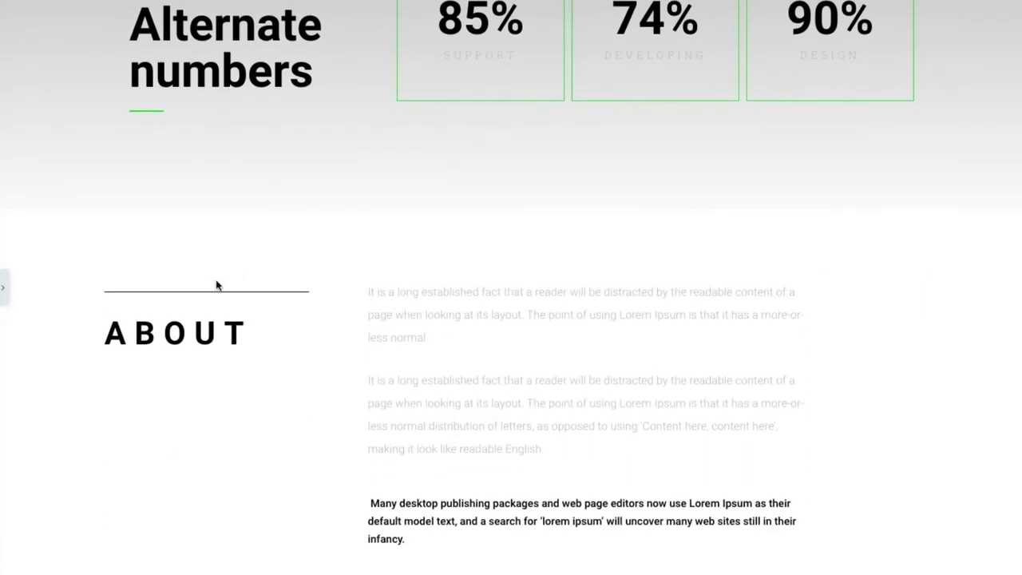
scroll(216, 286, "down", 2)
scroll(216, 286, "up", 4)
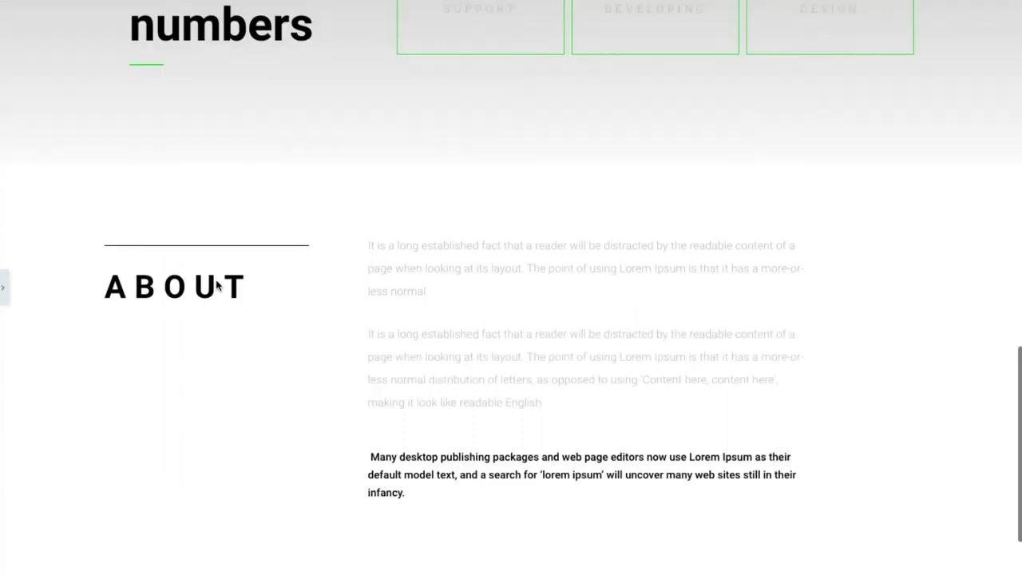
scroll(216, 285, "up", 5)
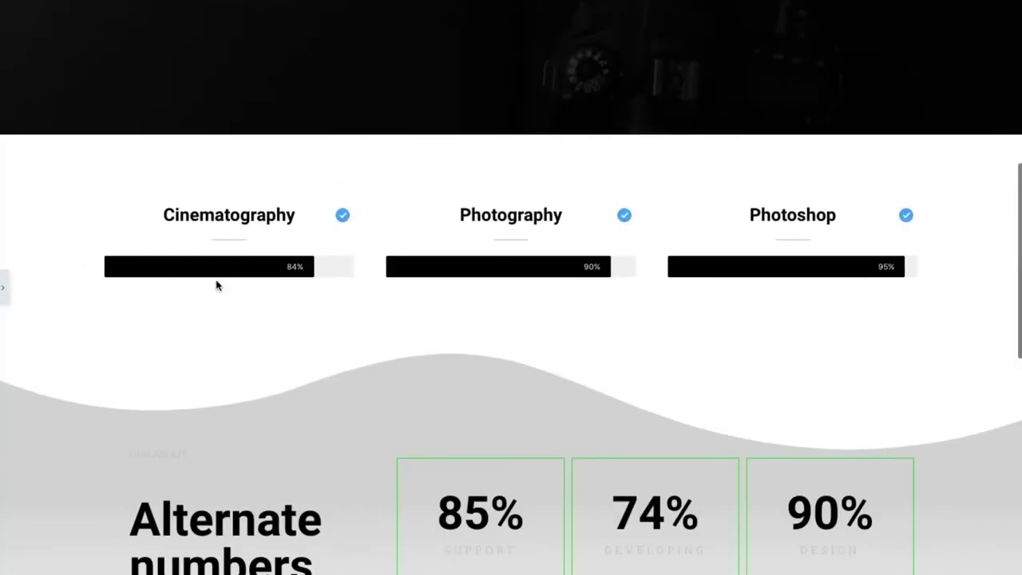
scroll(216, 286, "down", 5)
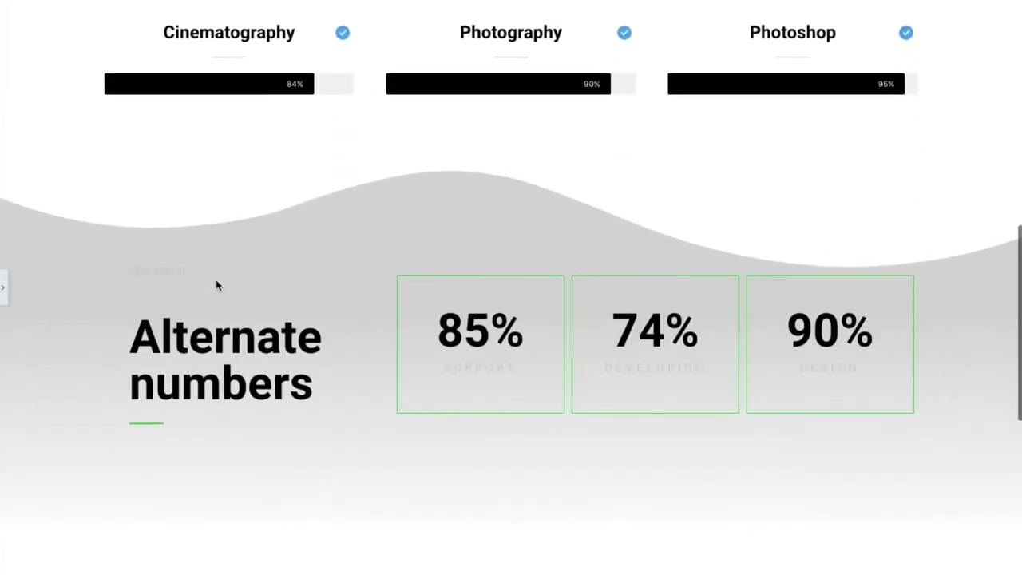
scroll(216, 285, "down", 1)
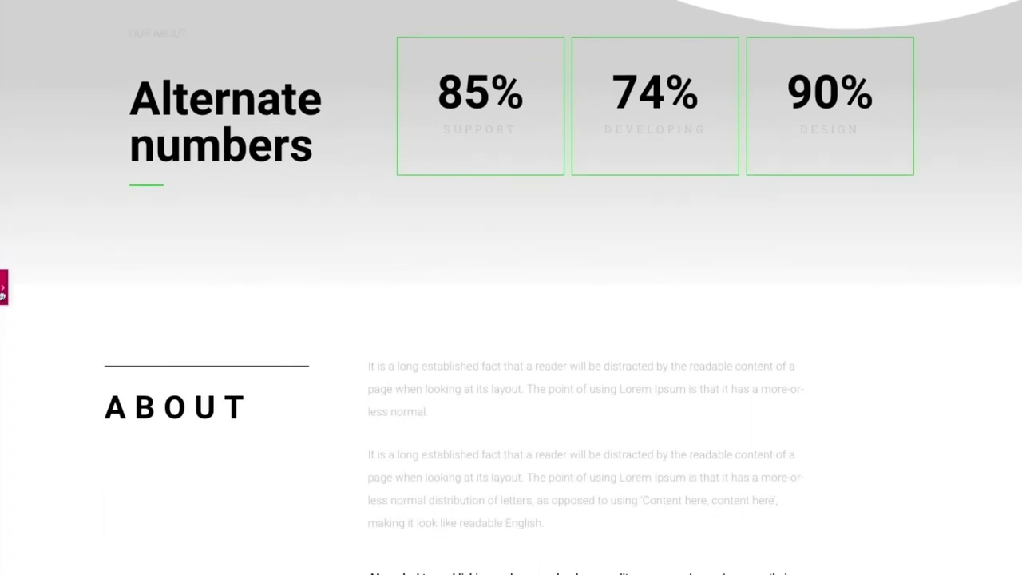
Retitle the stats heading to 'What data<br>Says?' so it spans two lines.
left_click(3, 289)
left_click(278, 310)
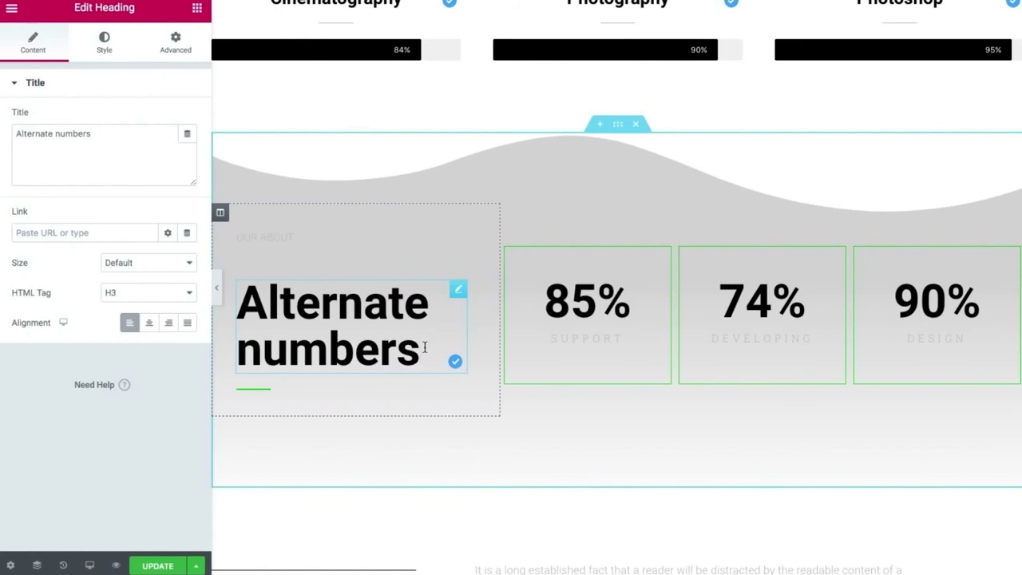
key("ctrl+a")
type("What dats")
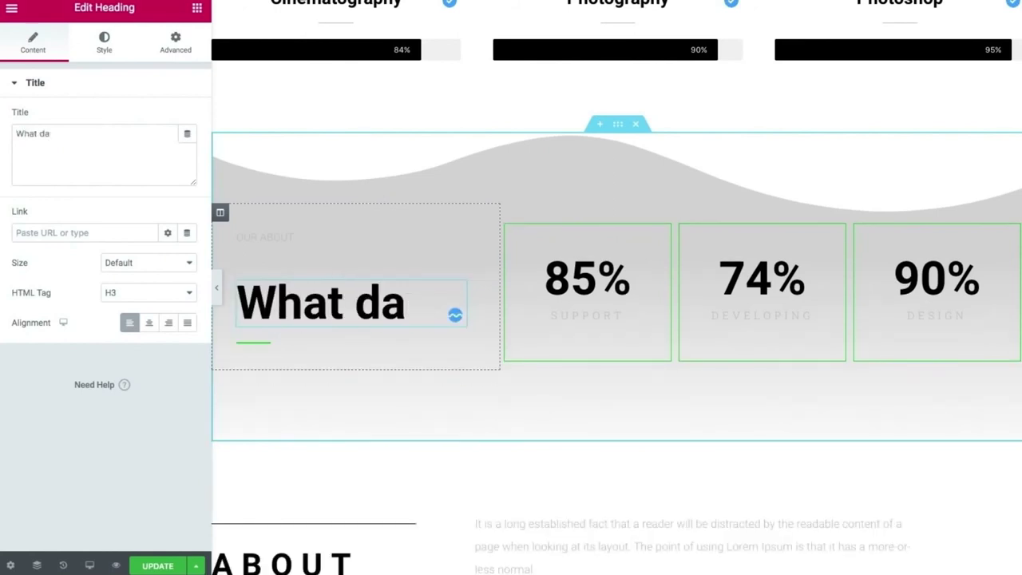
key("BackSpace")
type("ats")
key("BackSpace")
key("BackSpace")
type("<br>Says?")
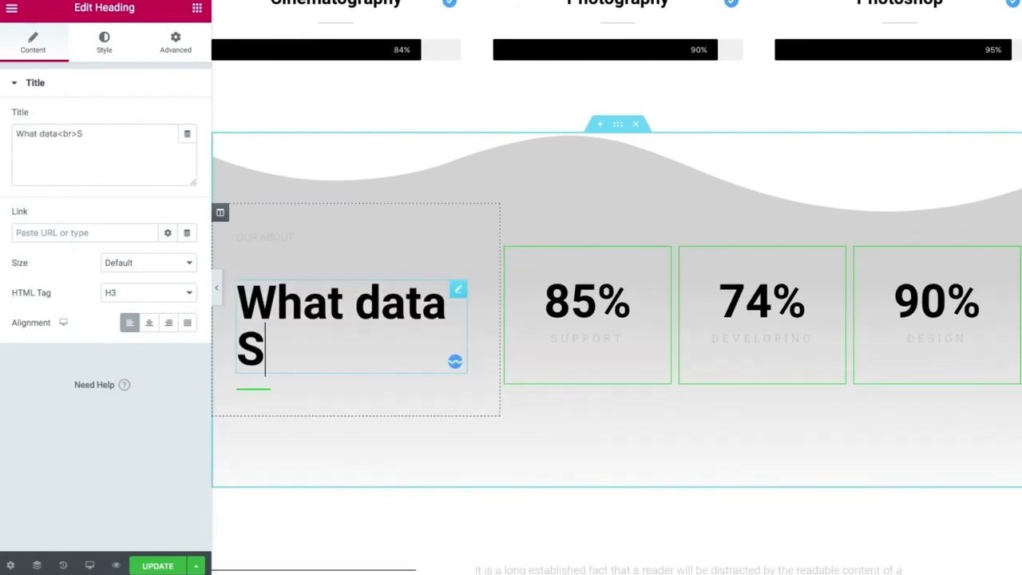
Change the small OUR ABOUT label above the heading to DATA.
left_click(312, 234)
left_click_drag(312, 235, 236, 235)
type("DATA")
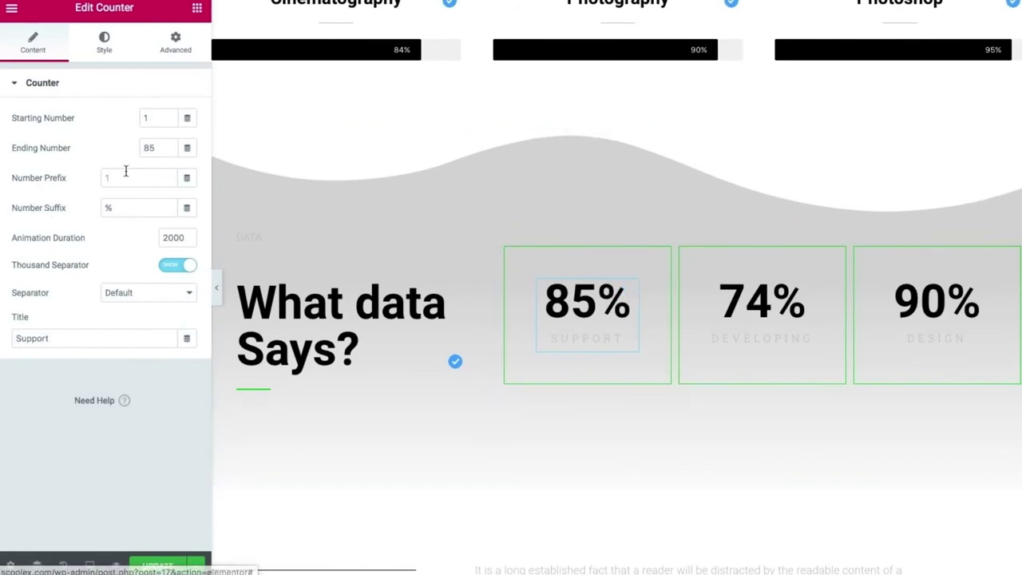
Make the first counter read 850+ and replace its Support title with Clients.
key("BackSpace")
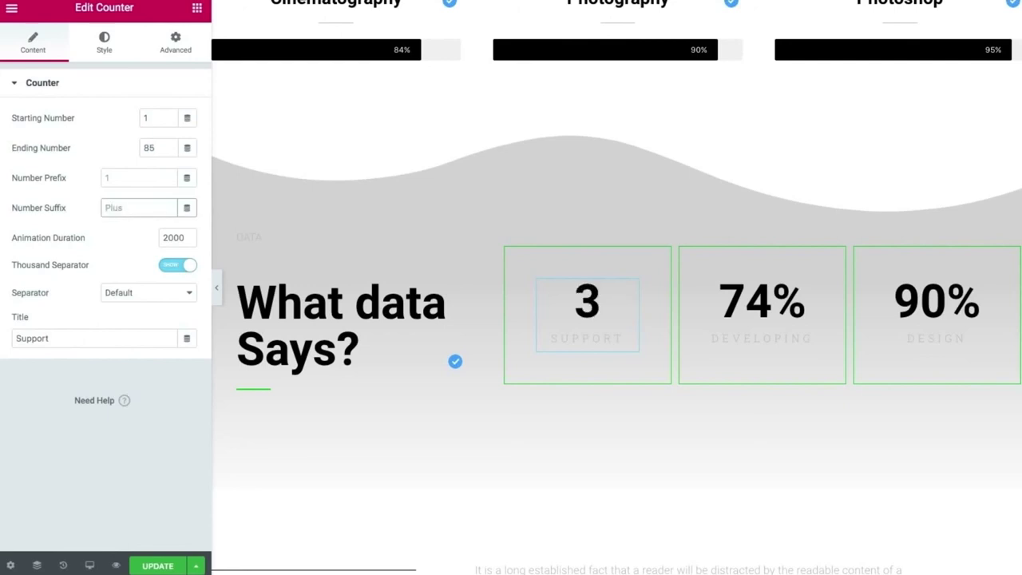
type("+")
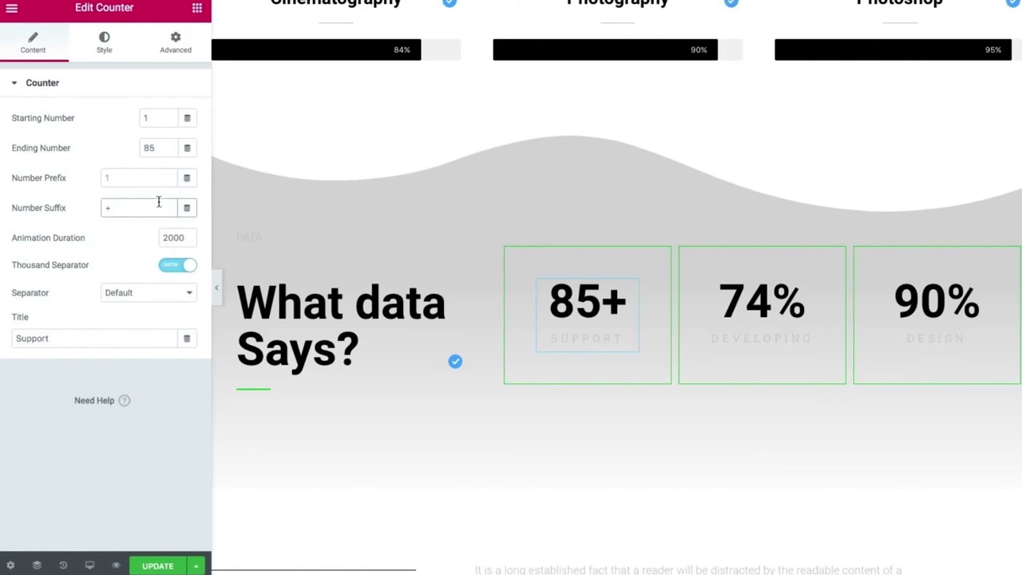
left_click(105, 43)
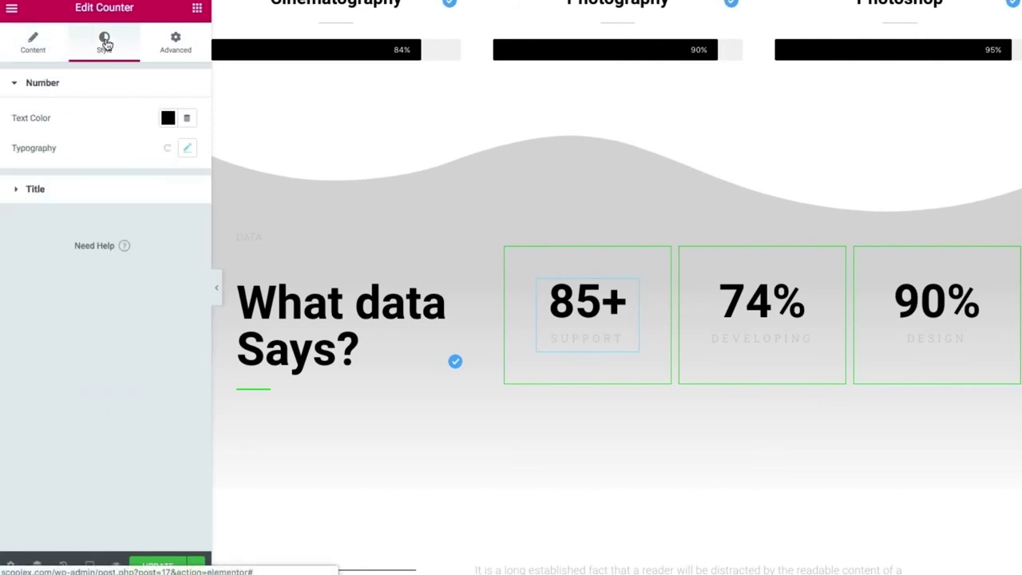
left_click(45, 50)
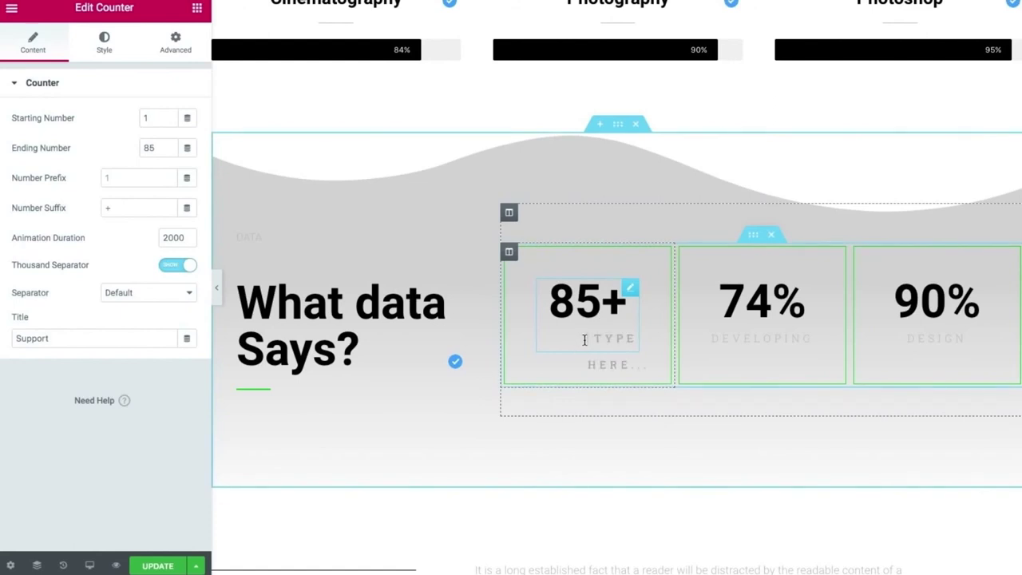
type("0")
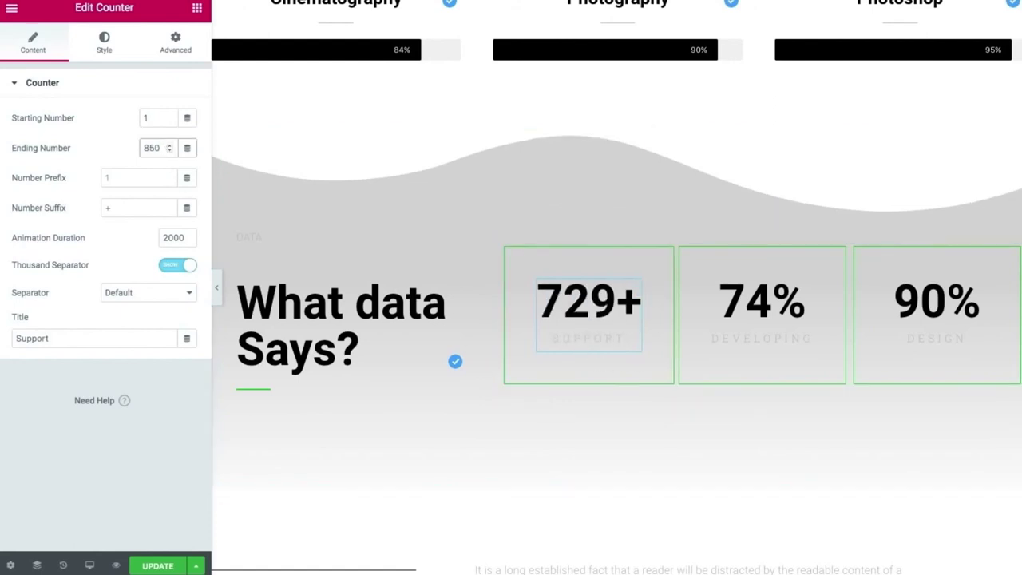
left_click(586, 339)
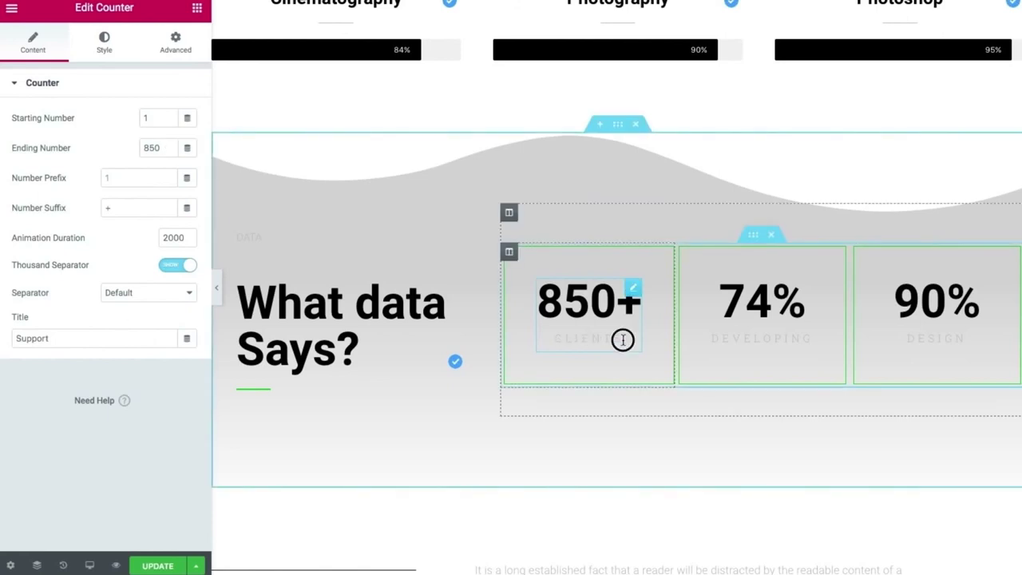
left_click(104, 44)
left_click(189, 149)
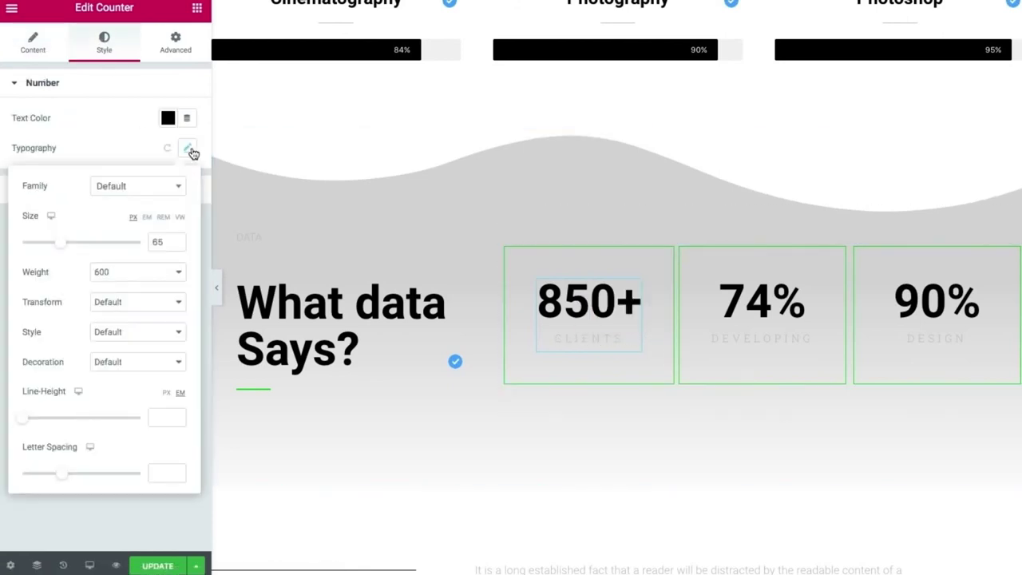
left_click(580, 338)
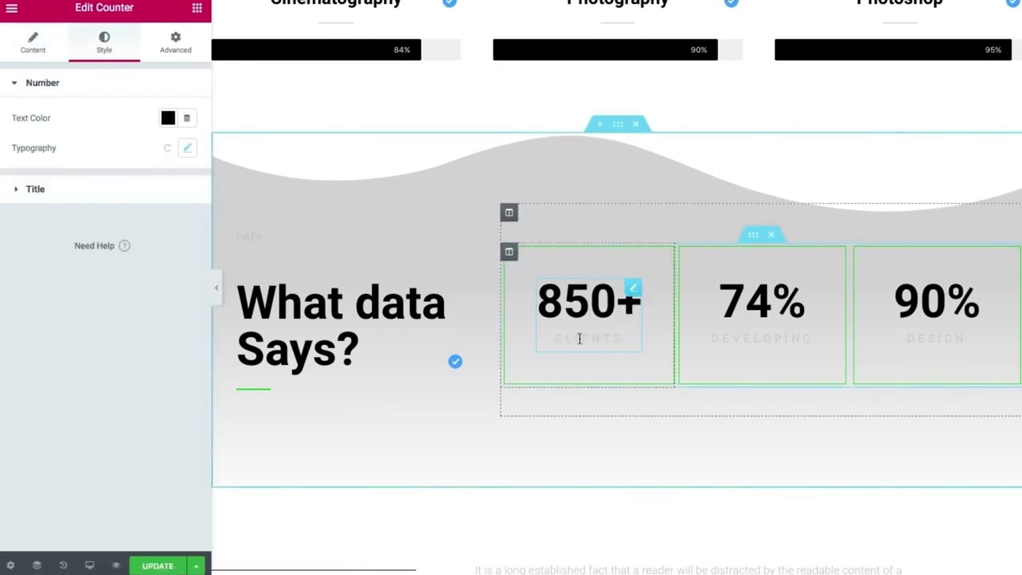
left_click(30, 46)
left_click_drag(112, 338, 22, 323)
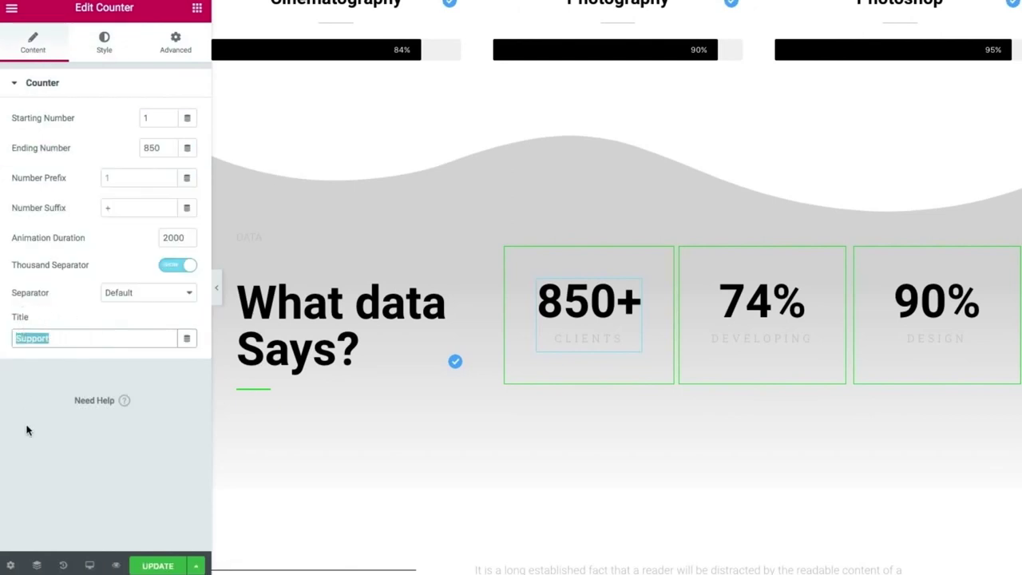
key("BackSpace")
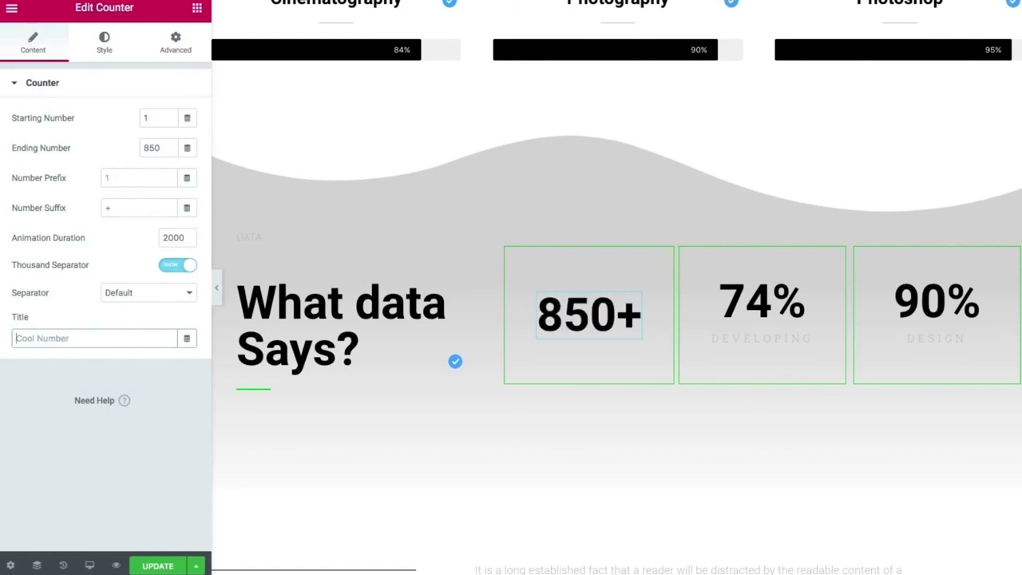
type("Client")
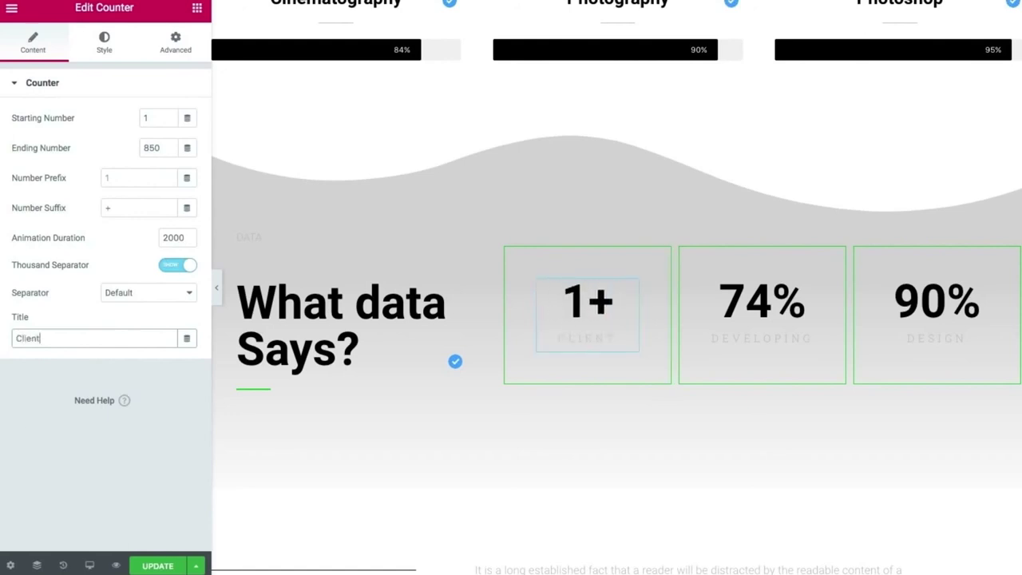
type("s")
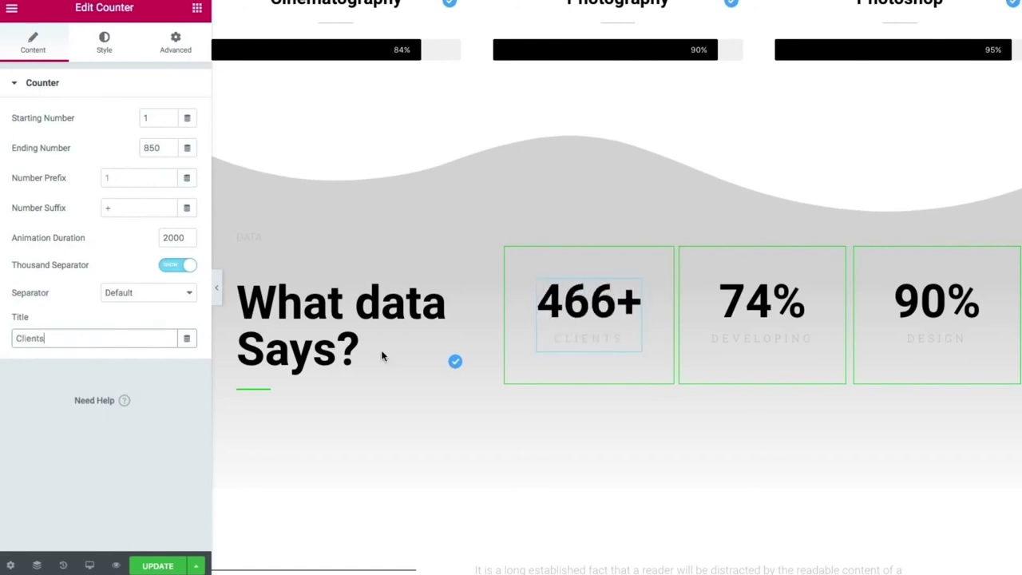
Change the second counter from 74% DEVELOPING to 4 Countries.
left_click(751, 298)
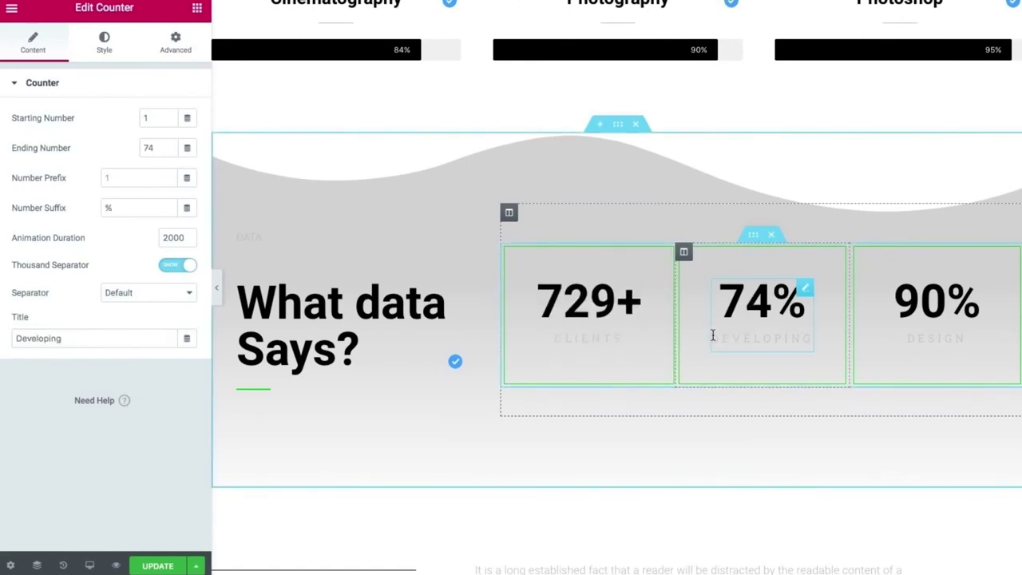
left_click_drag(713, 334, 810, 342)
key("BackSpace")
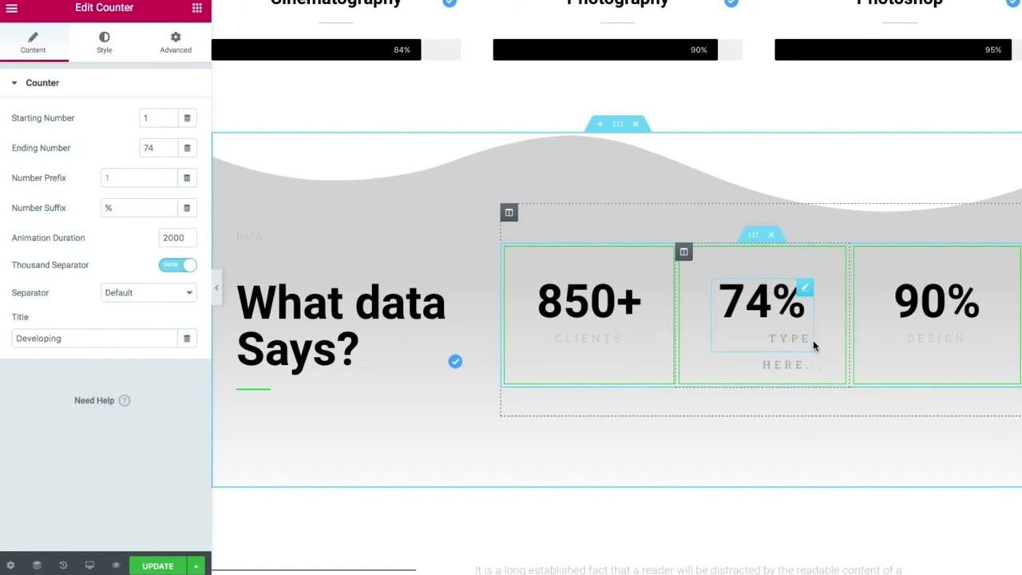
left_click_drag(79, 339, 1, 329)
type("Countries")
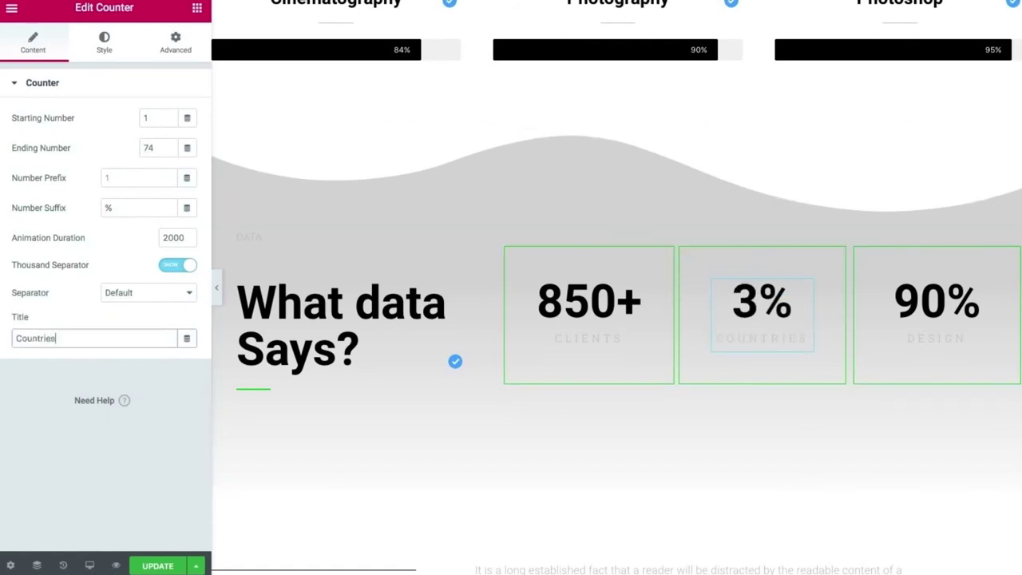
left_click(128, 208)
key("BackSpace")
left_click(147, 148)
key("BackSpace")
Set the third Design counter's ending number to 10 with a + suffix.
left_click(934, 303)
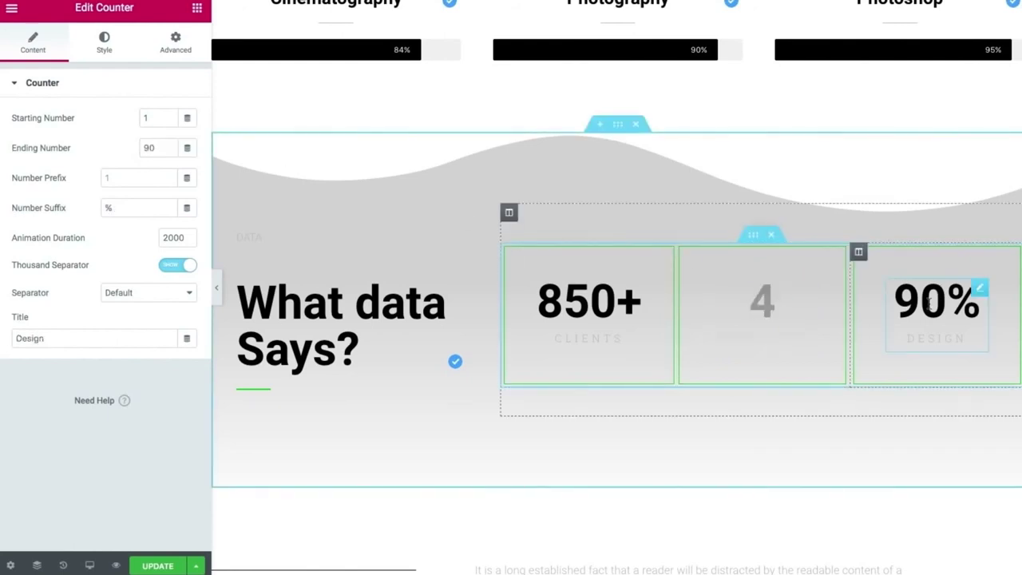
left_click_drag(908, 337, 972, 339)
key("BackSpace")
left_click(158, 149)
type("10")
left_click(149, 208)
key("BackSpace")
type("+")
Preview the page at full width to review the updated counters.
left_click(216, 287)
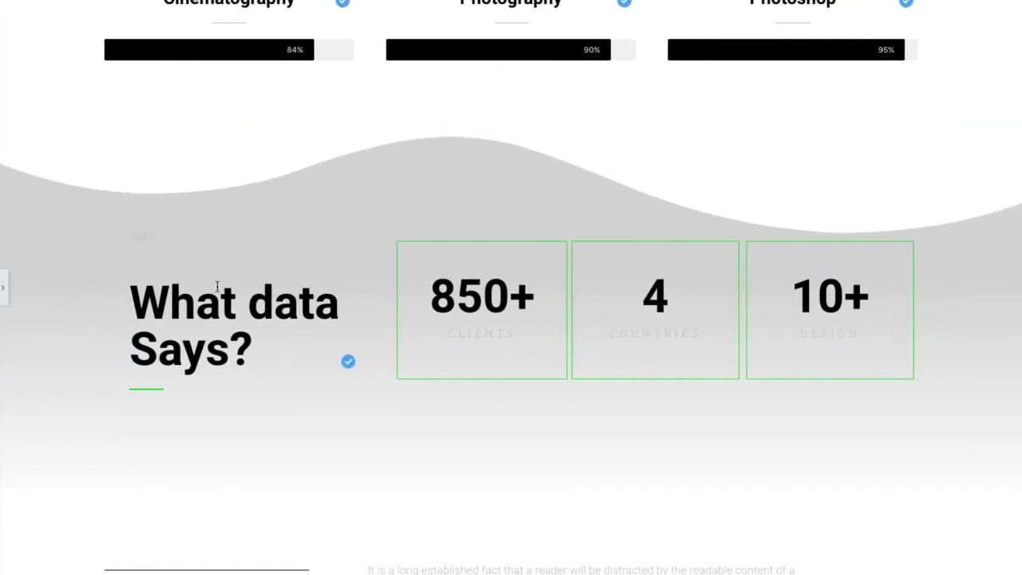
scroll(455, 271, "up", 5)
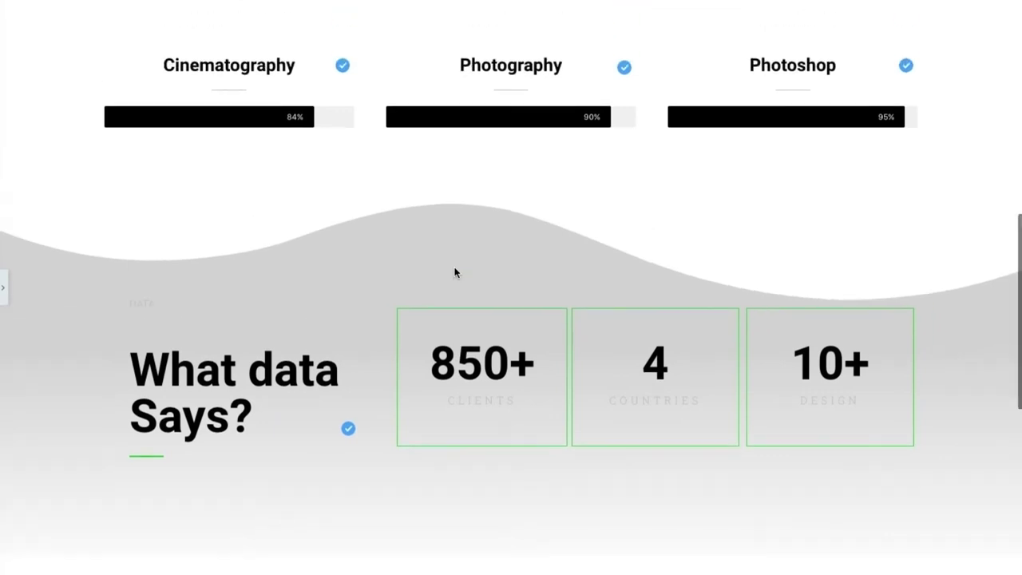
scroll(454, 269, "down", 5)
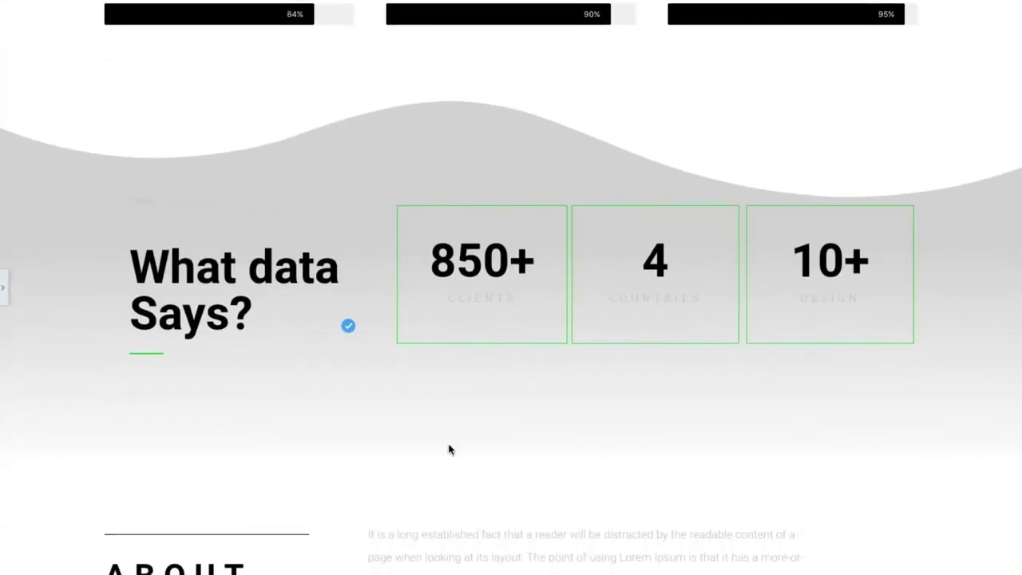
scroll(440, 497, "down", 2)
scroll(479, 468, "up", 5)
scroll(481, 470, "up", 4)
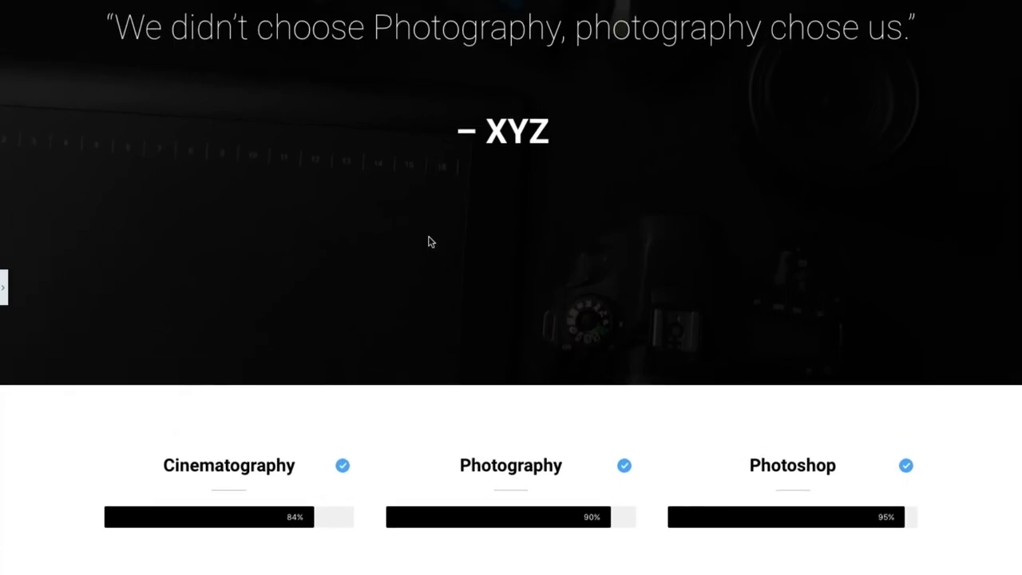
scroll(428, 241, "up", 3)
Give the quote text a Fade In entrance animation.
left_click(4, 293)
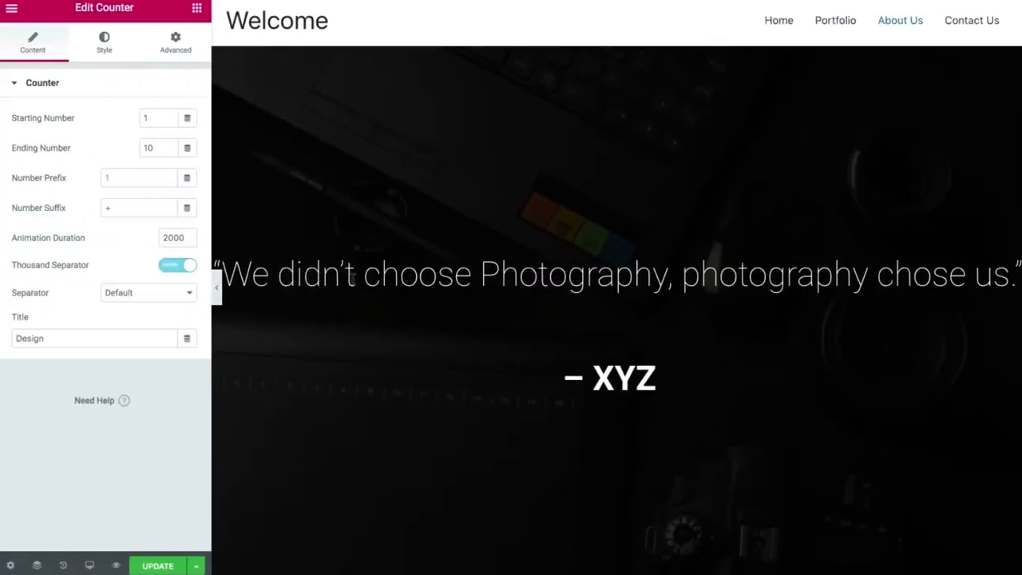
left_click(1014, 159)
left_click(172, 52)
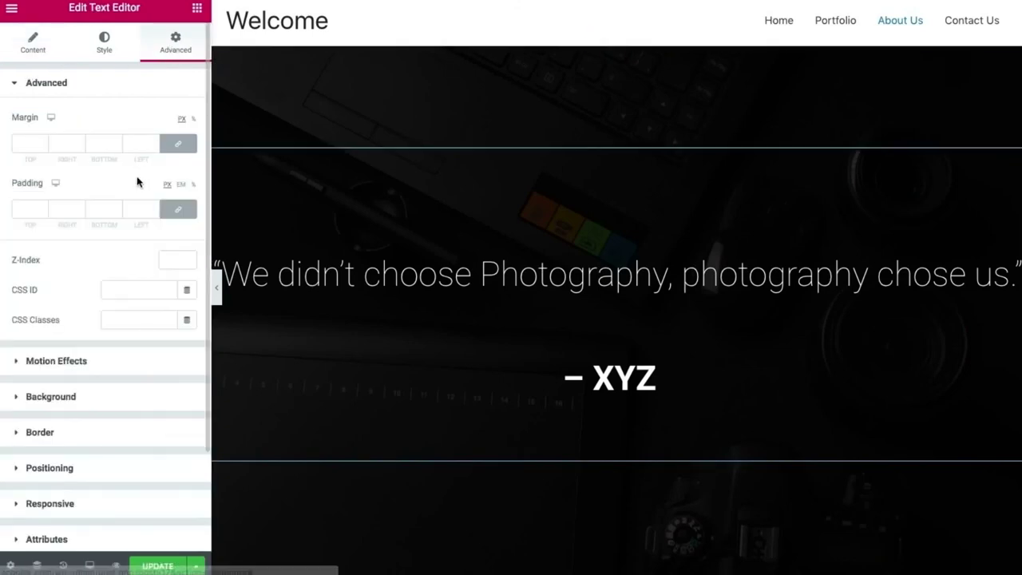
scroll(80, 306, "down", 2)
left_click(77, 287)
left_click(75, 175)
left_click(80, 259)
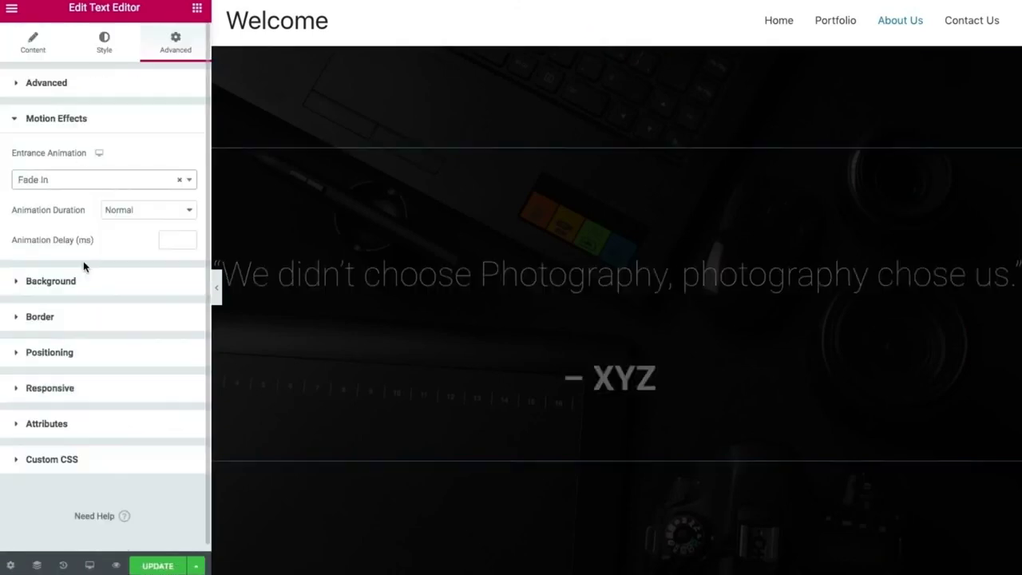
Change the quote text's entrance animation to Zoom In, then to Slide In Up.
left_click(183, 180)
scroll(99, 287, "down", 1)
left_click(98, 298)
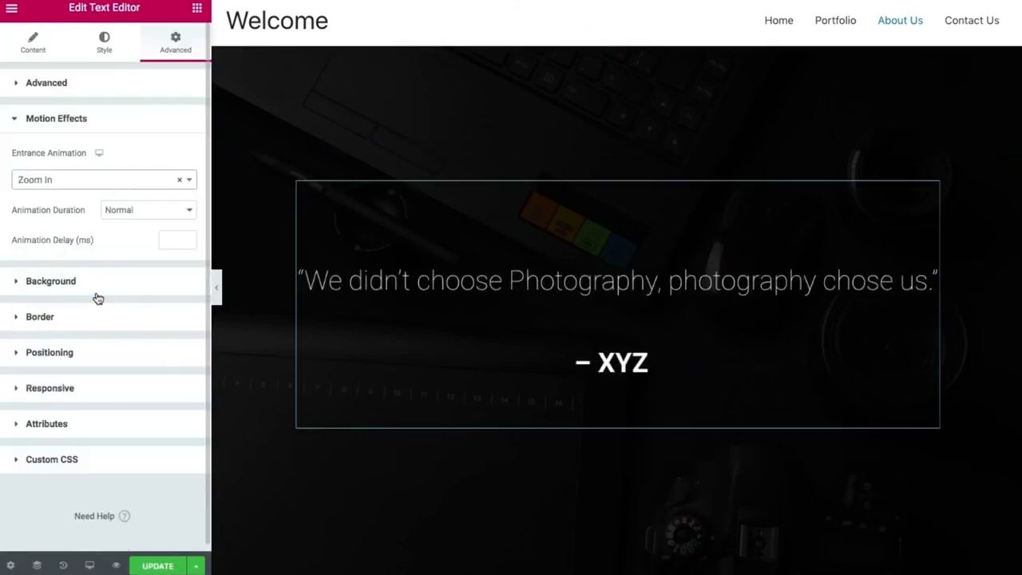
left_click(179, 179)
scroll(85, 338, "down", 5)
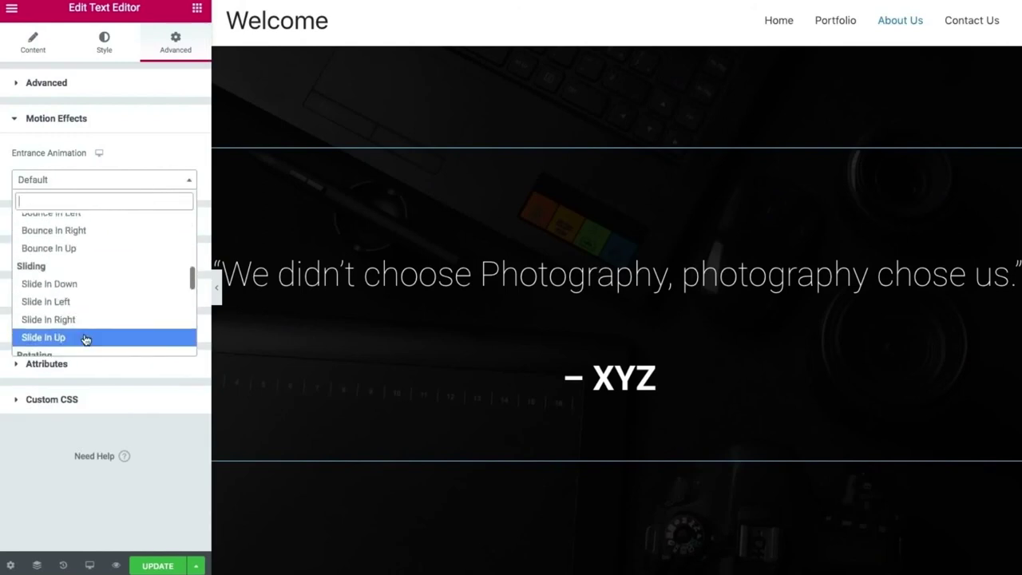
left_click(85, 338)
scroll(433, 326, "down", 2)
scroll(434, 326, "down", 3)
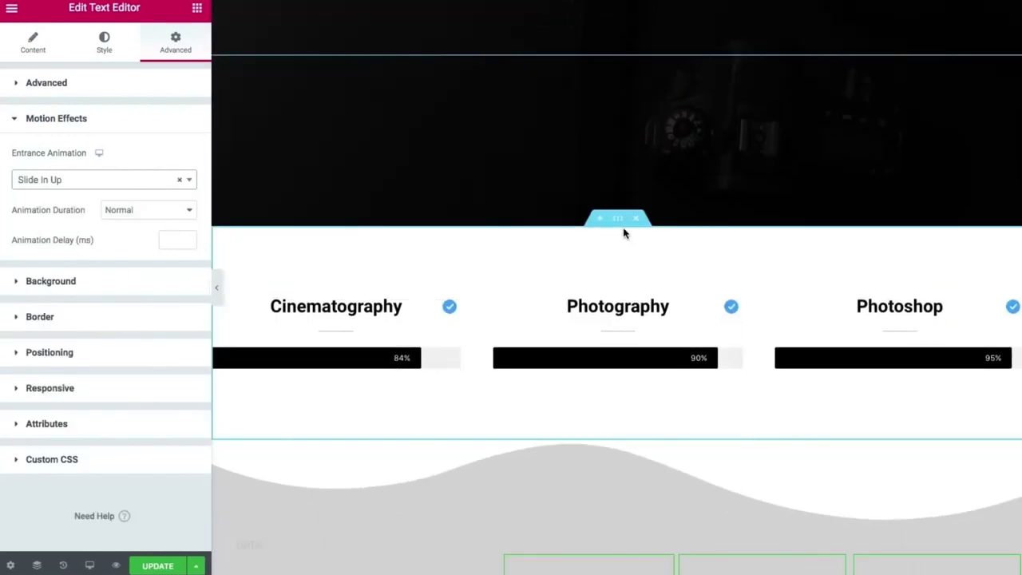
Give the skills section a Slide In Left entrance, replacing an initial Zoom In Up.
left_click(616, 221)
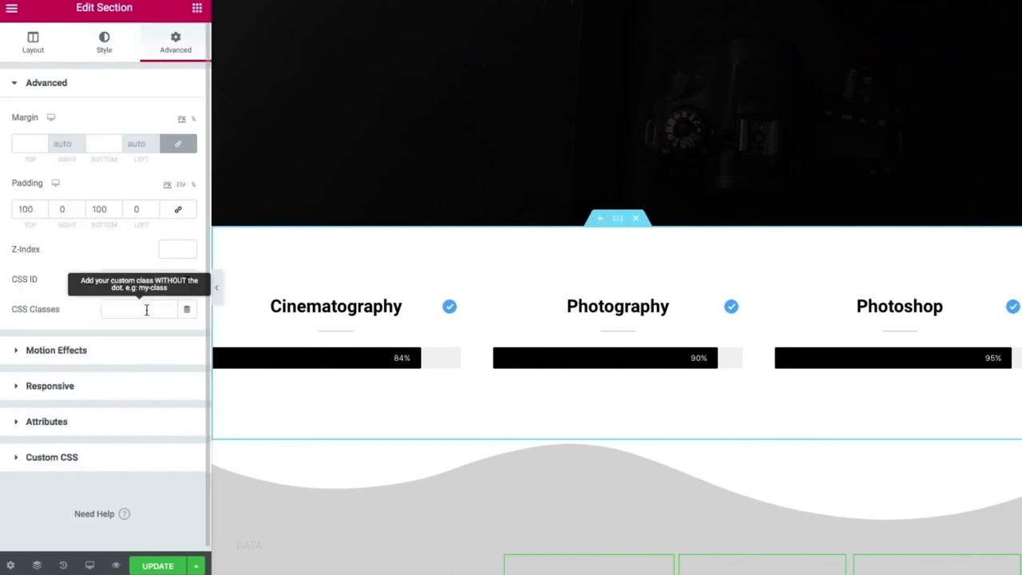
left_click(156, 361)
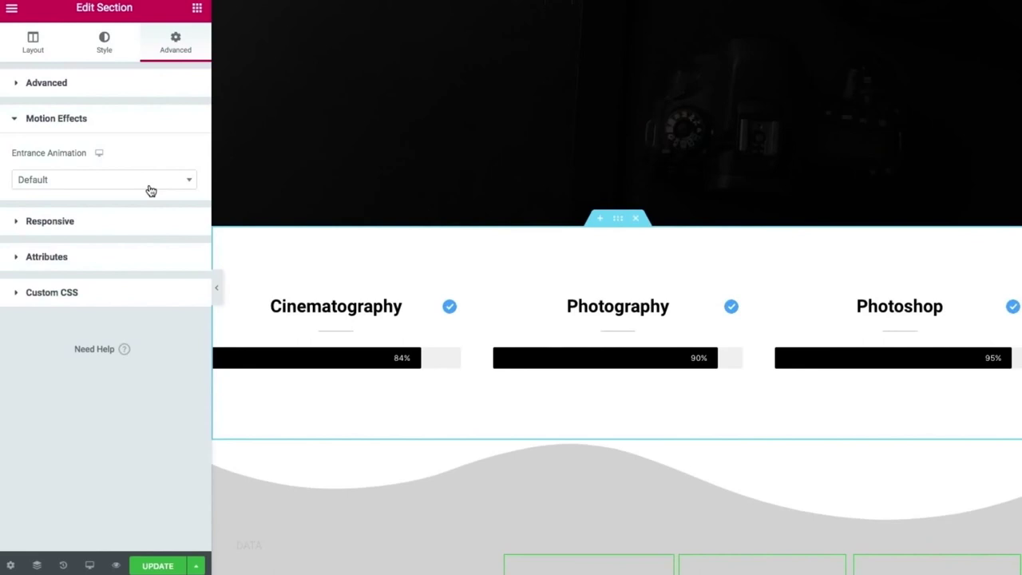
left_click(151, 191)
scroll(141, 254, "down", 2)
scroll(142, 254, "up", 2)
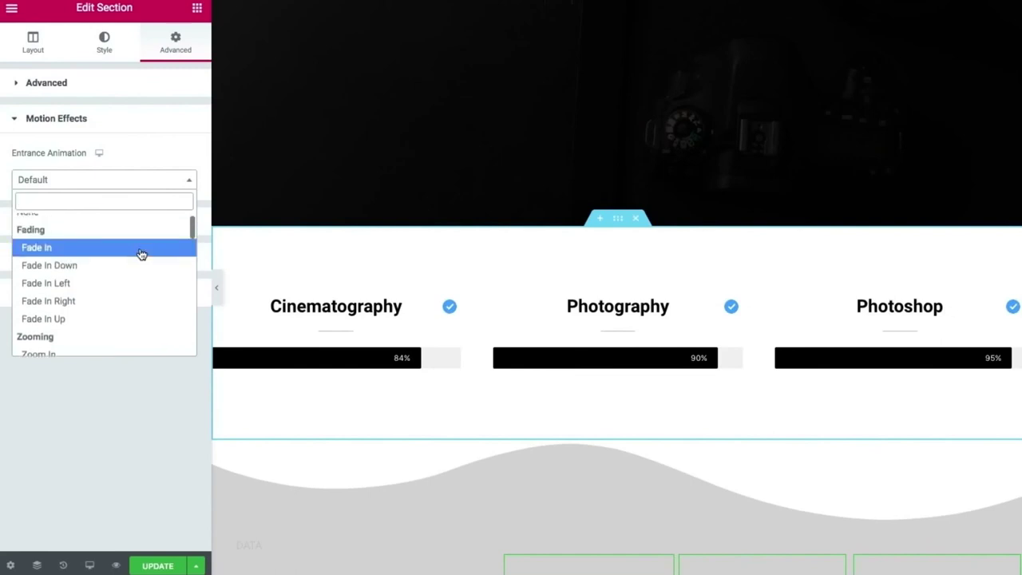
scroll(94, 251, "down", 3)
left_click(80, 299)
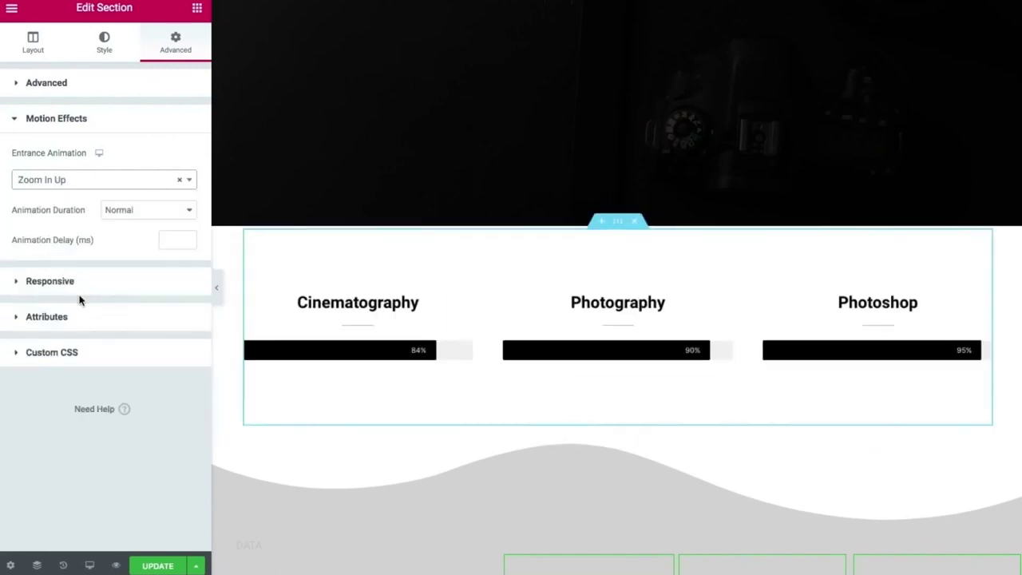
left_click(179, 180)
scroll(127, 258, "down", 5)
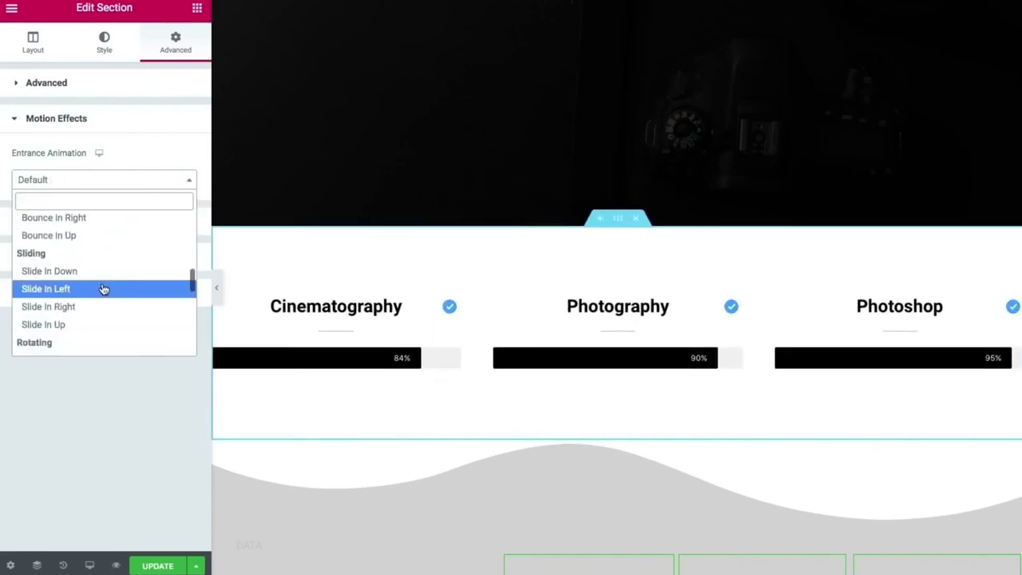
left_click(103, 289)
scroll(399, 320, "down", 4)
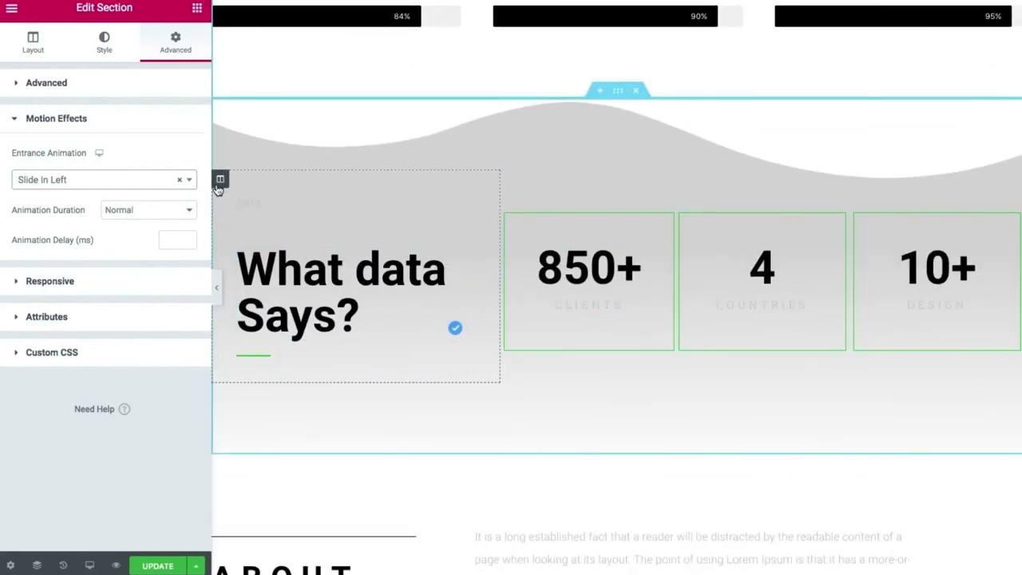
Give the 'What data Says?' section a Slide In Right entrance animation.
left_click(220, 179)
left_click(577, 119)
left_click(161, 58)
left_click(84, 349)
left_click(78, 182)
scroll(99, 297, "down", 6)
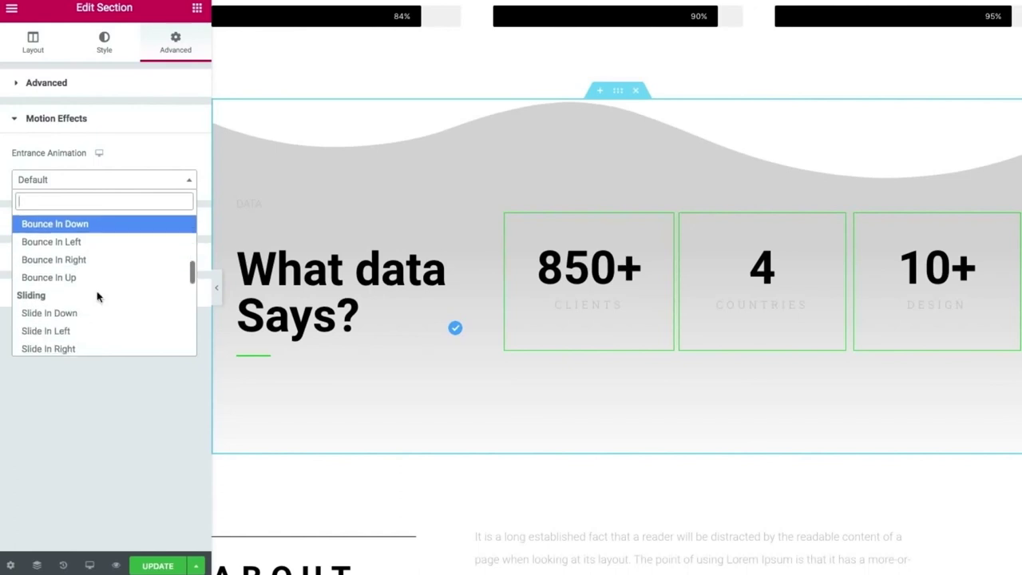
left_click(48, 349)
left_click(148, 180)
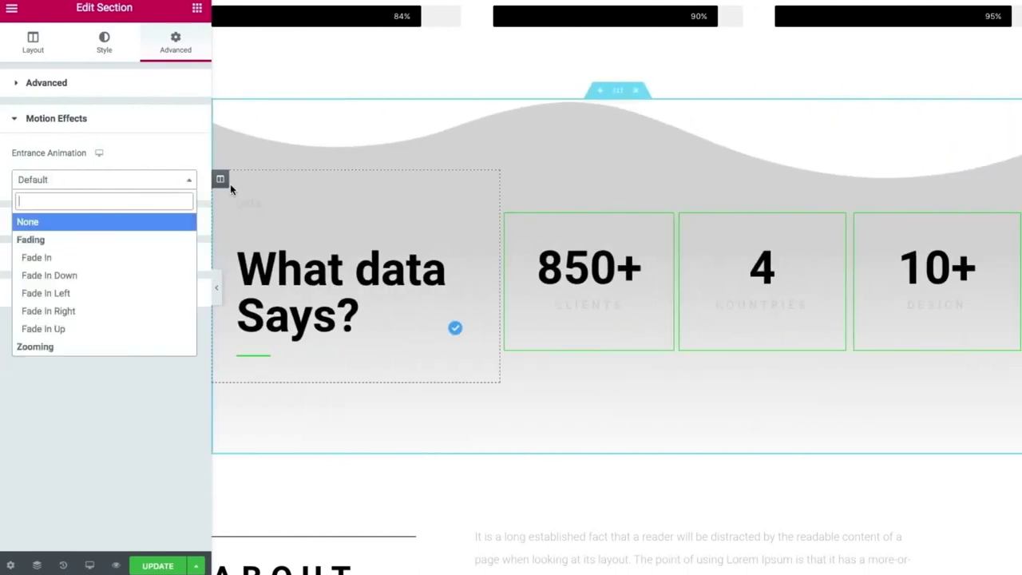
Set the 'What data Says?' column's entrance animation to Slide In Left.
left_click(220, 179)
left_click(84, 349)
left_click(62, 180)
scroll(100, 310, "down", 3)
scroll(100, 311, "down", 4)
left_click(96, 337)
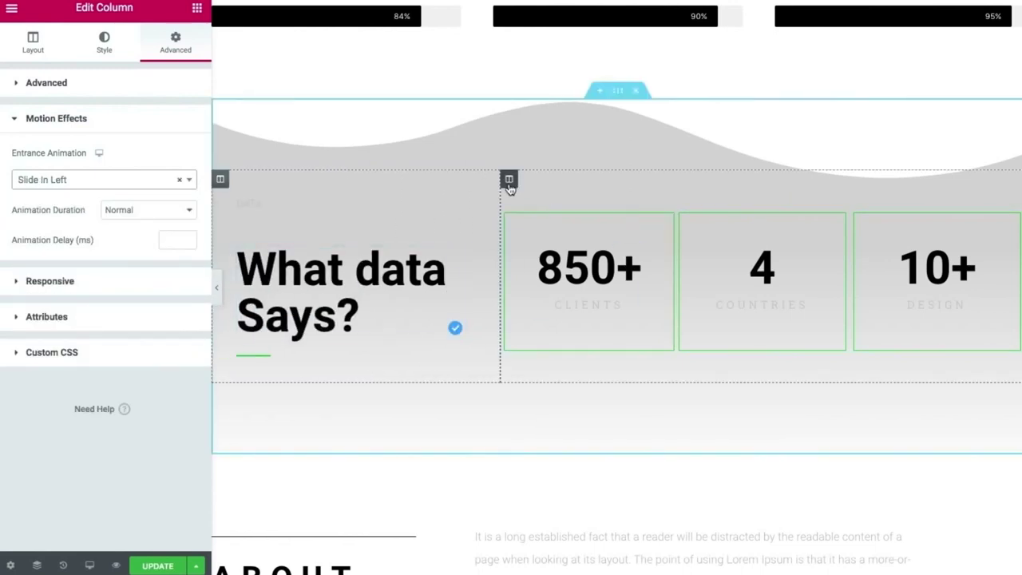
Give the counters column a Slide In Right entrance and update the page.
left_click(509, 179)
left_click(176, 42)
left_click(78, 349)
left_click(104, 179)
scroll(83, 302, "down", 6)
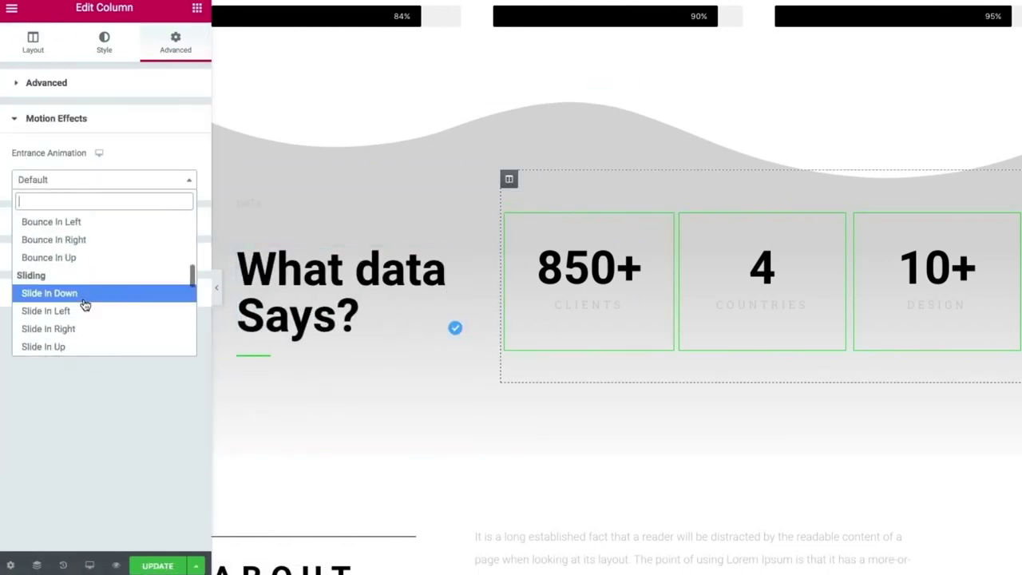
left_click(83, 311)
left_click(182, 184)
type("sl")
left_click(84, 278)
scroll(567, 351, "down", 3)
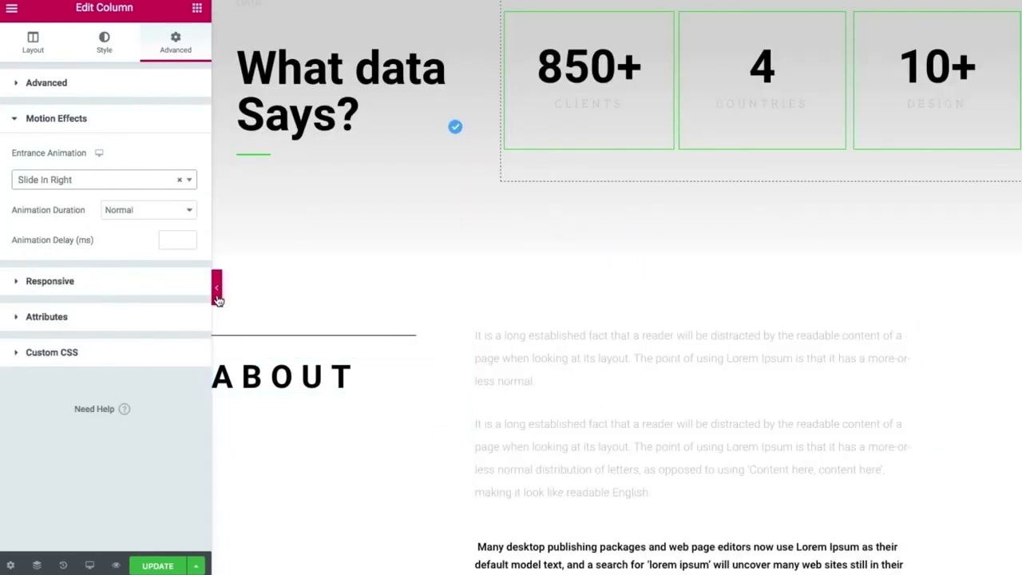
left_click(165, 566)
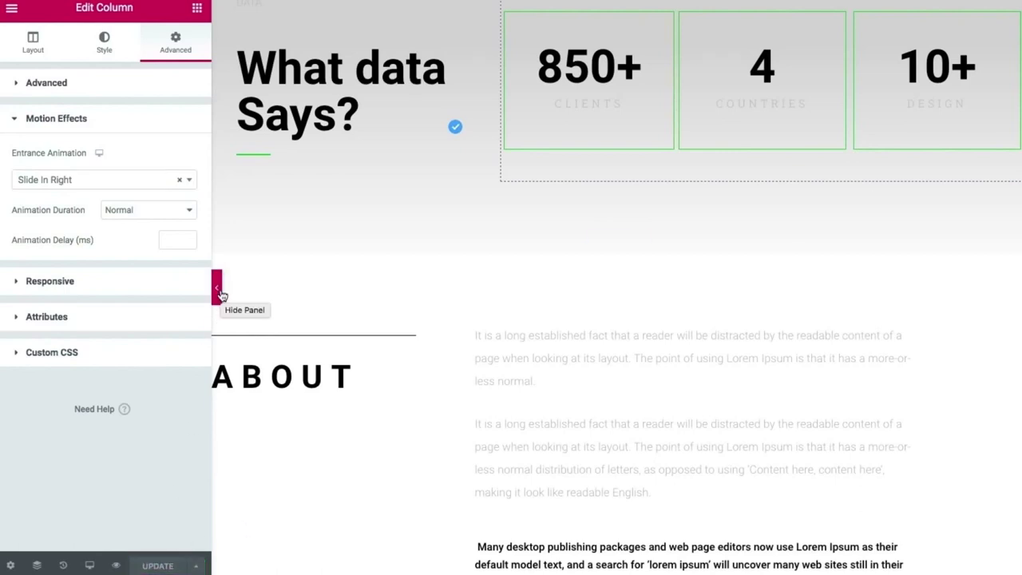
left_click(217, 289)
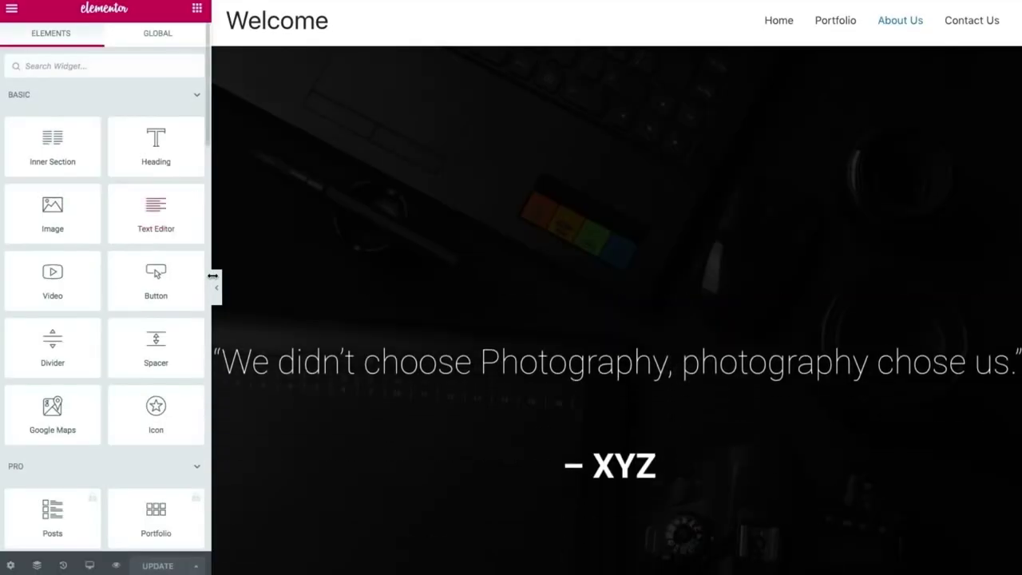
Scroll through the full-width preview to watch the counters and slide-in animations.
left_click(216, 285)
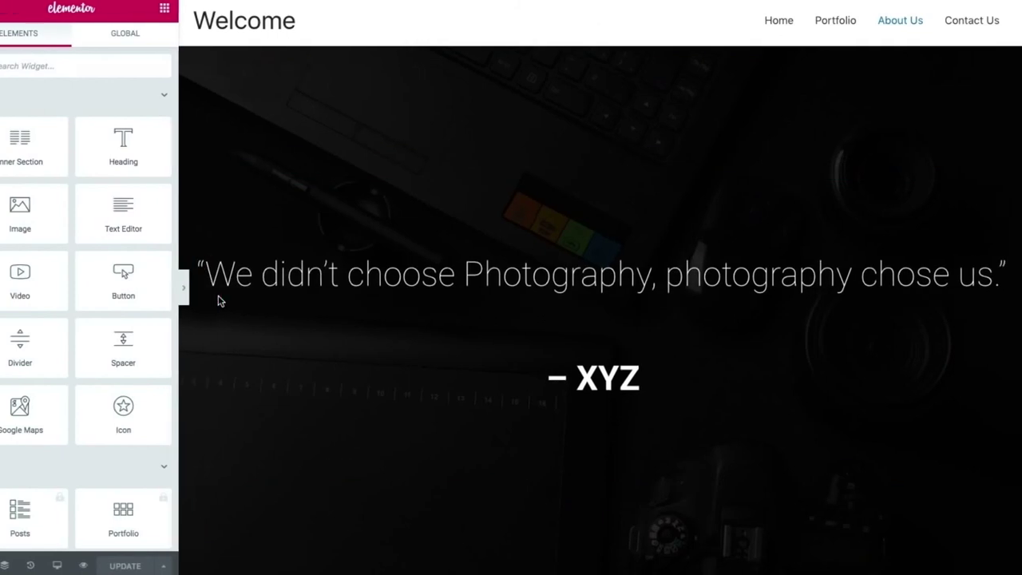
scroll(219, 299, "down", 3)
scroll(218, 299, "down", 5)
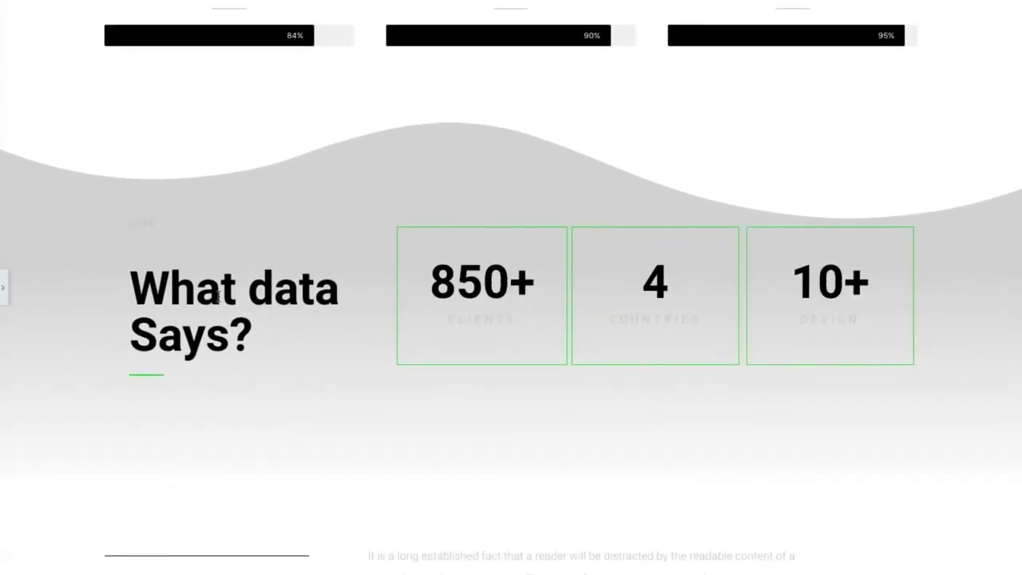
scroll(218, 295, "up", 10)
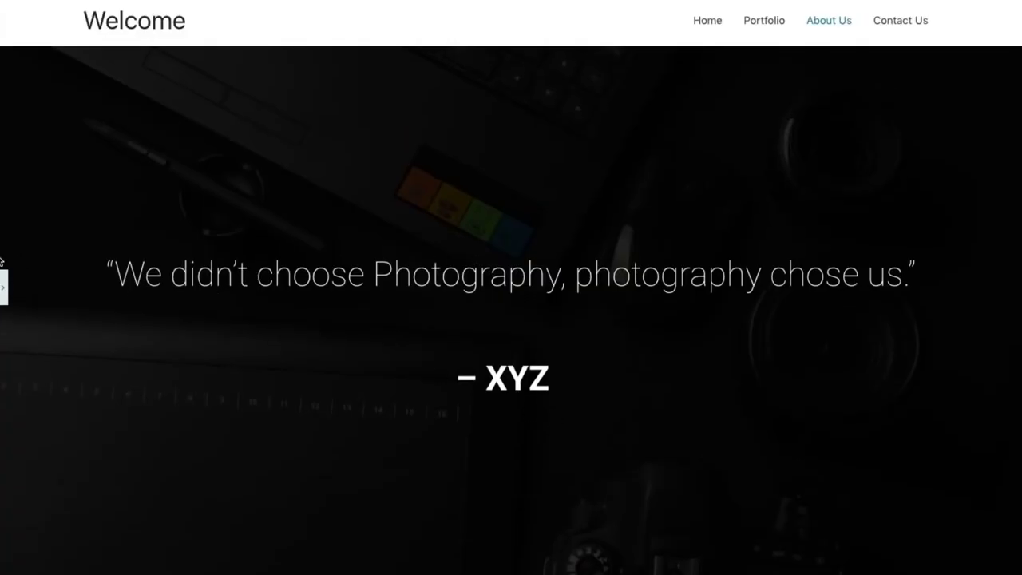
left_click(3, 289)
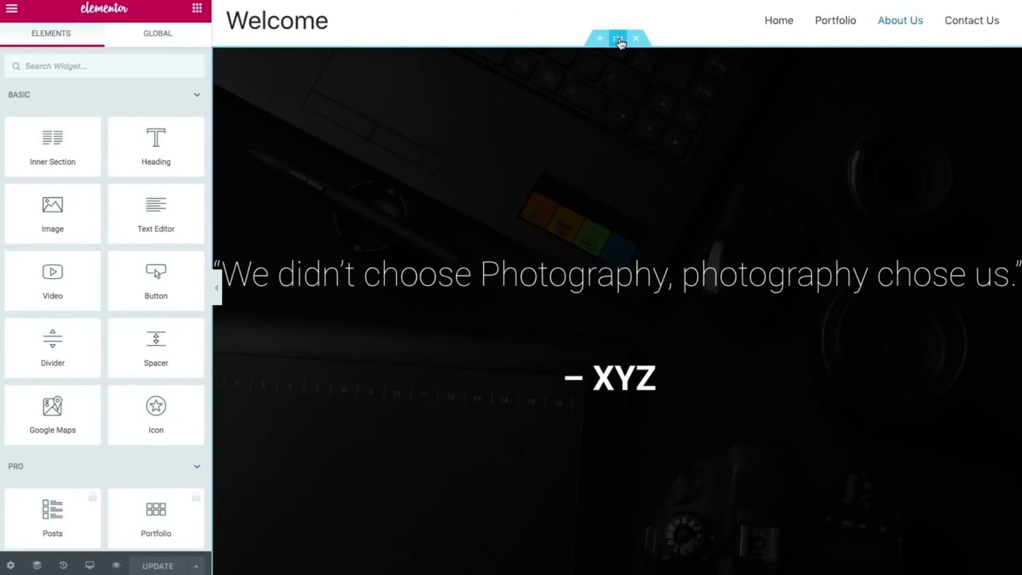
Try a narrower content width and shorter minimum height on the quote section, reverting both.
left_click(619, 39)
mouse_move(11, 201)
left_mouse_down()
mouse_move(29, 201)
mouse_move(7, 202)
left_mouse_up()
key("ctrl+z")
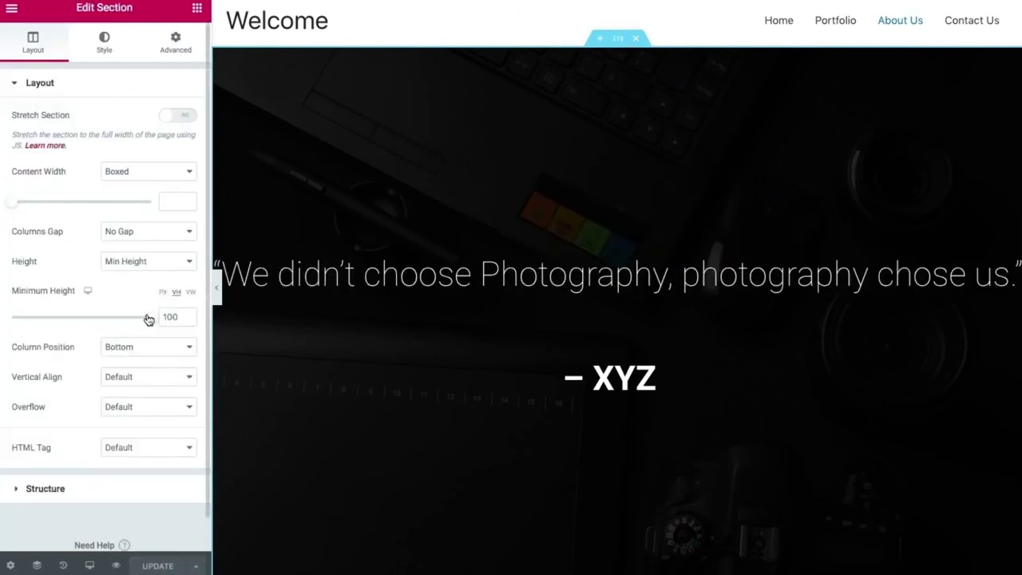
left_click_drag(155, 321, 161, 268)
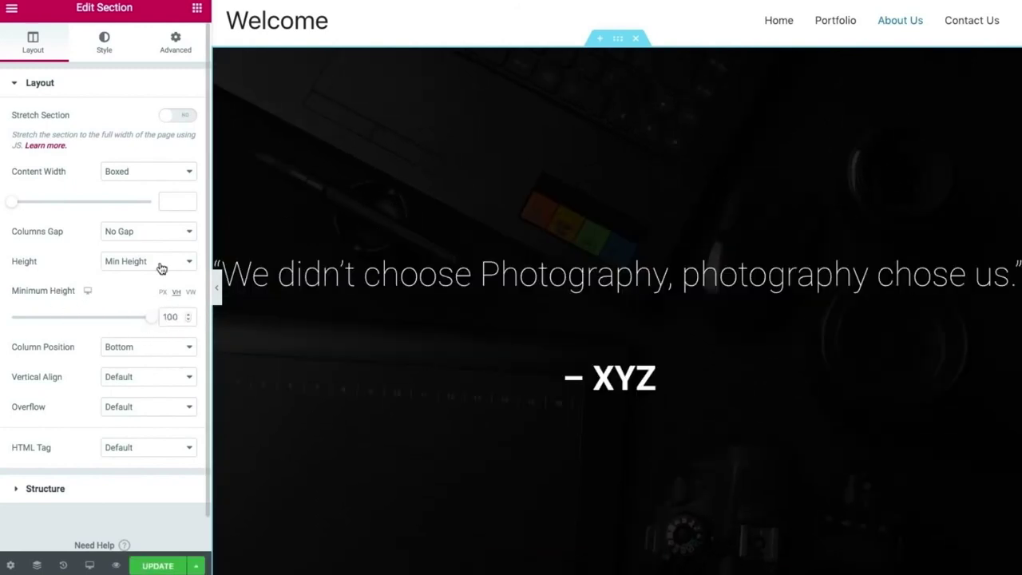
Set the quote section's top and bottom margins to -258 and padding to -31.
left_click(175, 41)
left_click(41, 147)
scroll(42, 147, "down", 20)
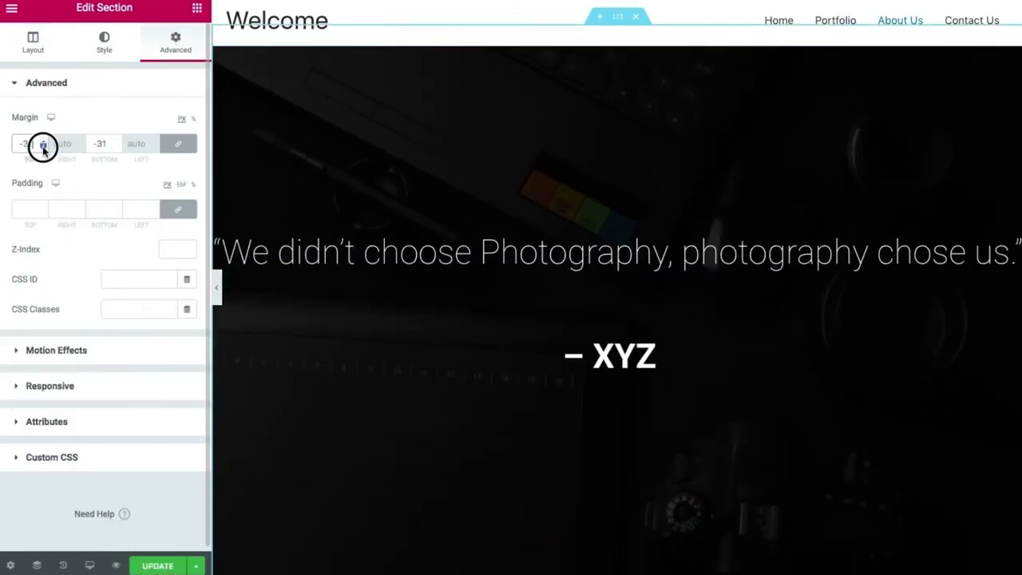
scroll(43, 147, "down", 20)
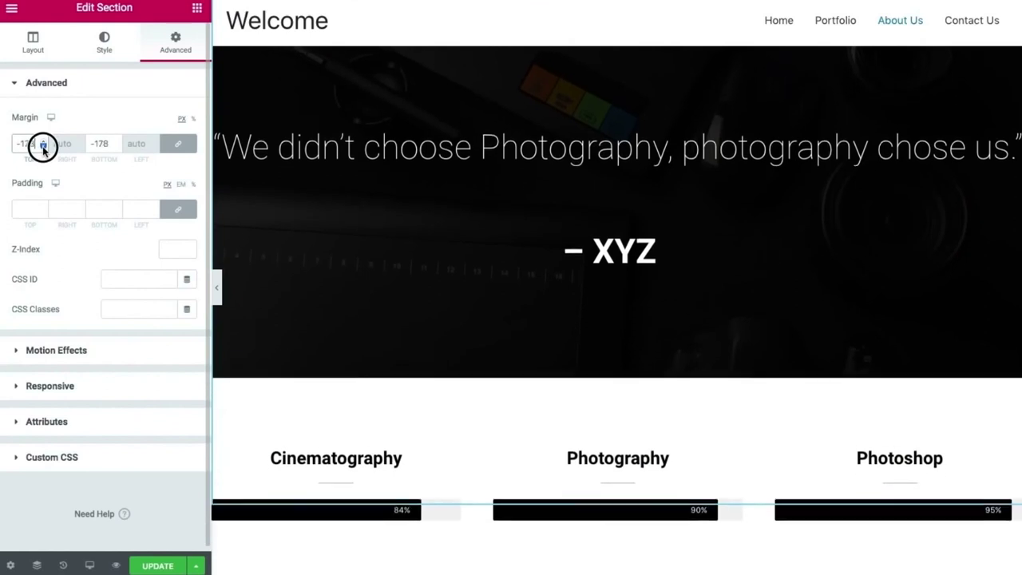
scroll(42, 147, "down", 20)
scroll(43, 142, "up", 8)
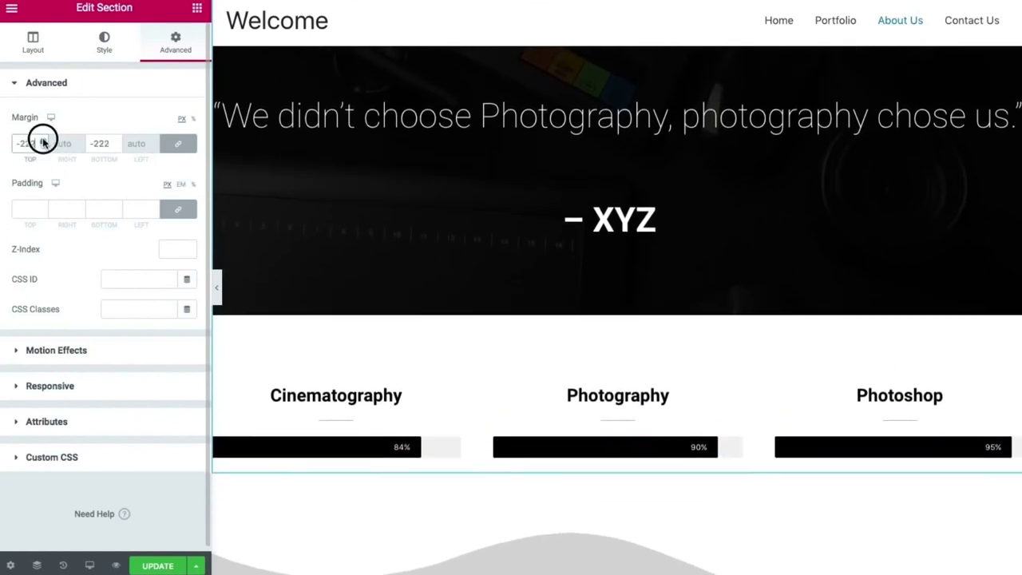
scroll(42, 142, "up", 20)
left_click(217, 287)
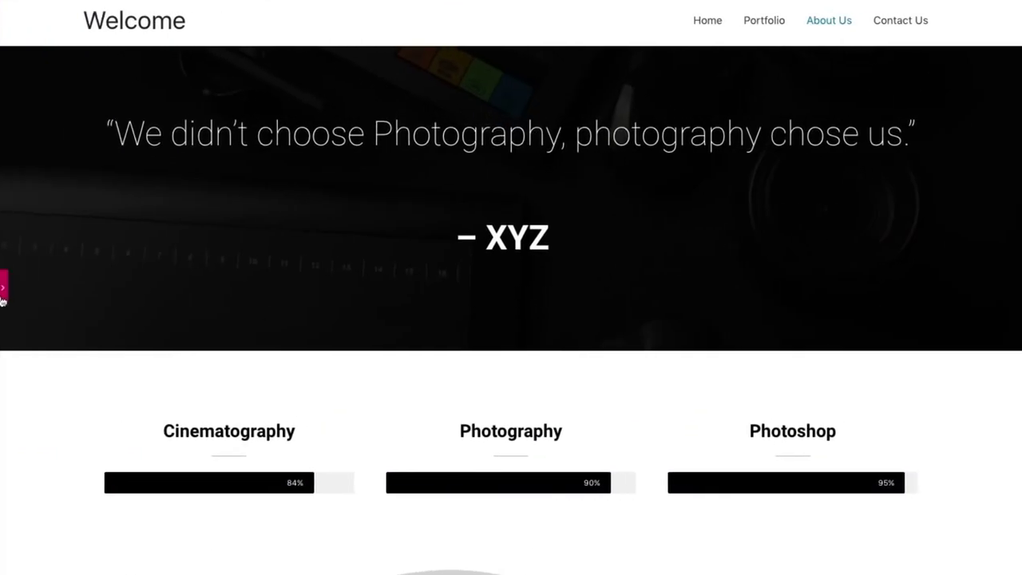
left_click(3, 289)
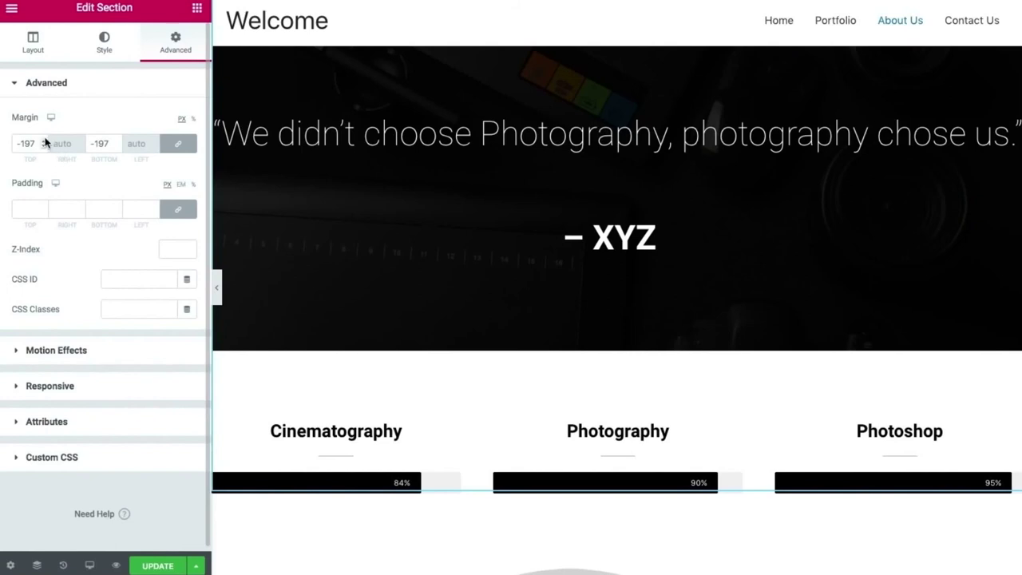
Check the shortened quote section in full-width preview several times.
scroll(44, 144, "down", 5)
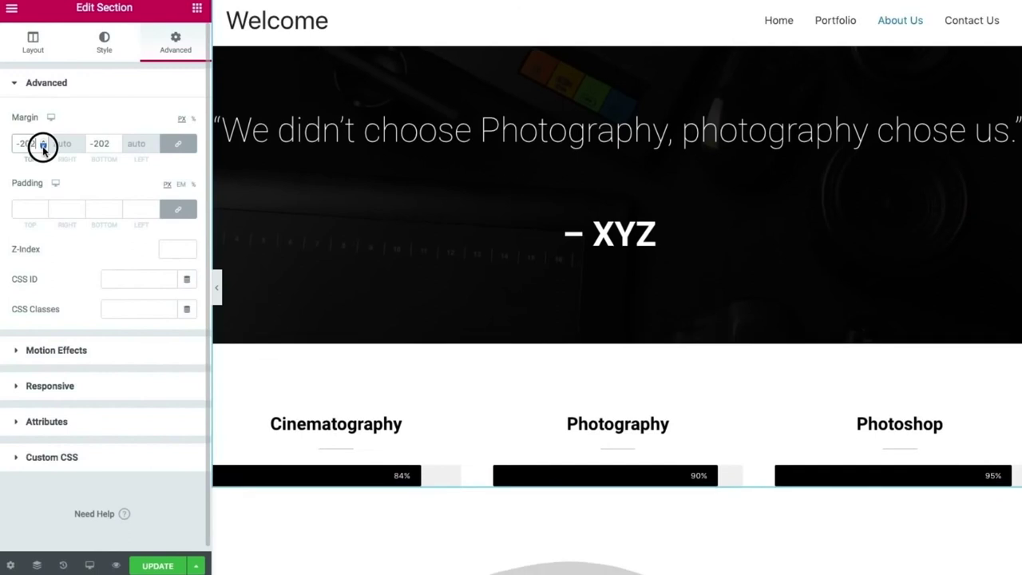
scroll(42, 144, "down", 20)
scroll(44, 209, "down", 20)
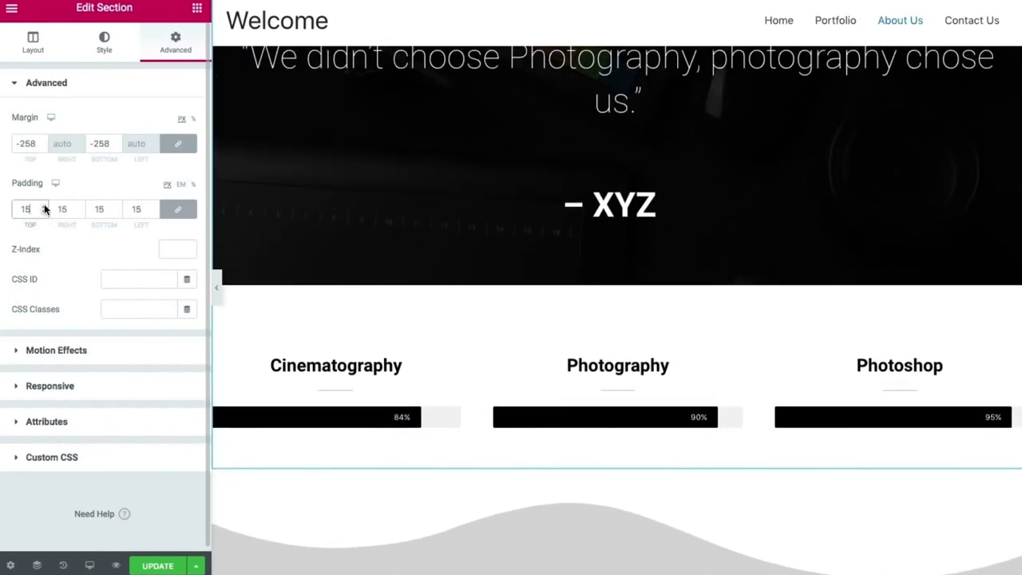
left_click(219, 286)
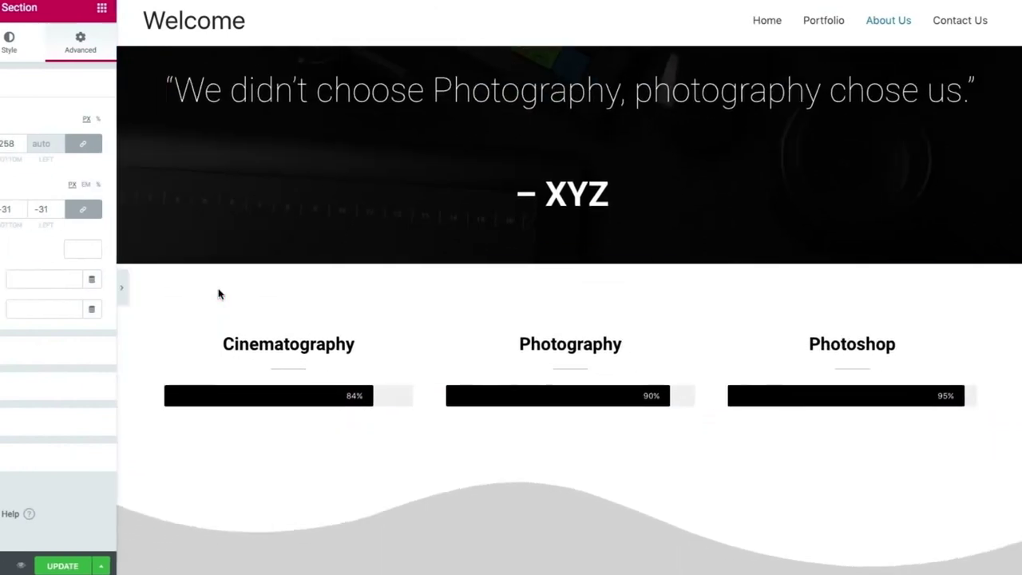
left_click(5, 289)
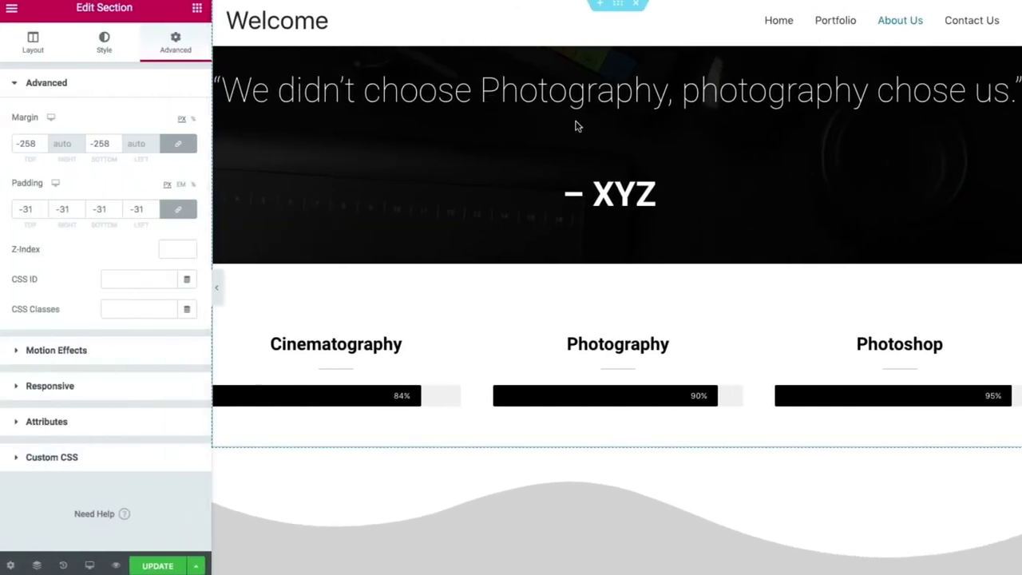
left_click(217, 287)
left_click(4, 287)
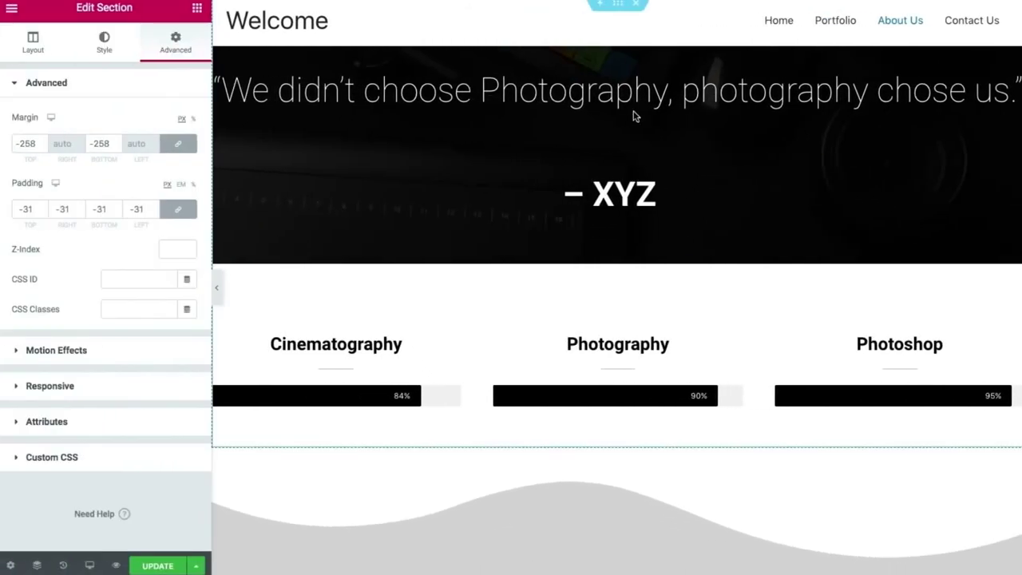
Set the quote text widget's linked margins to -42 on all sides.
left_click(629, 171)
left_click(112, 60)
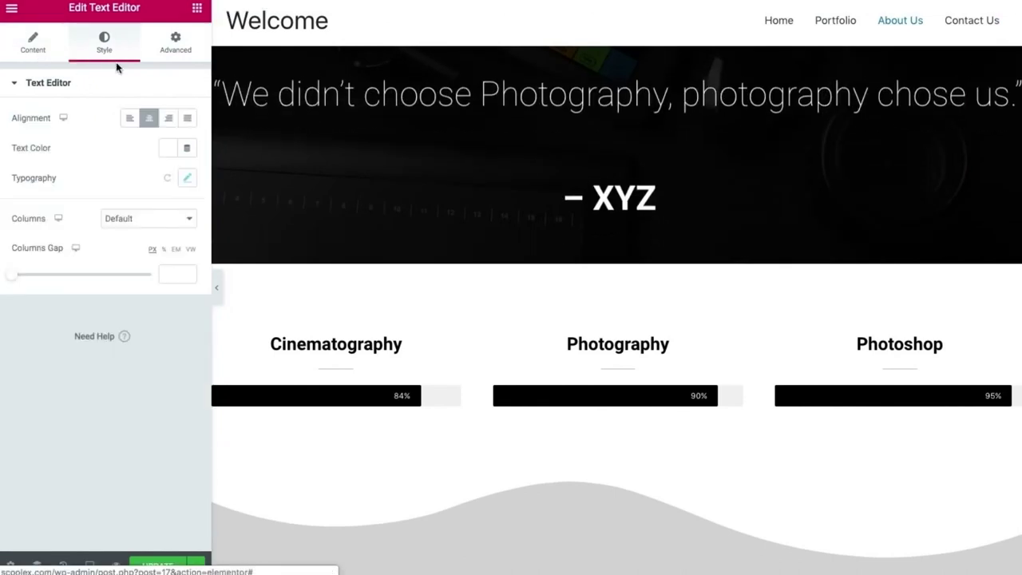
left_click(176, 44)
left_click(40, 143)
type("10")
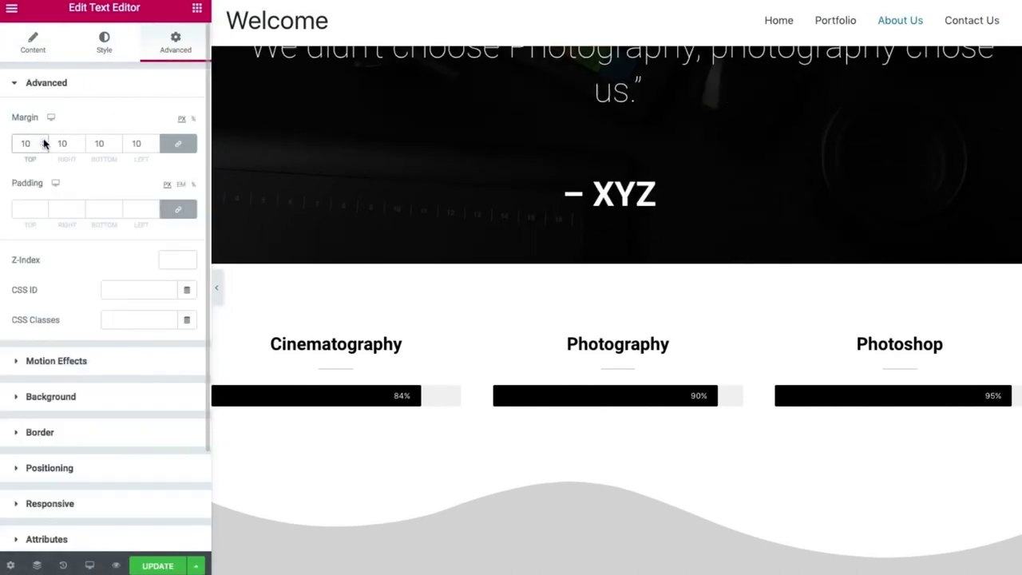
left_click(44, 145)
left_click(43, 145)
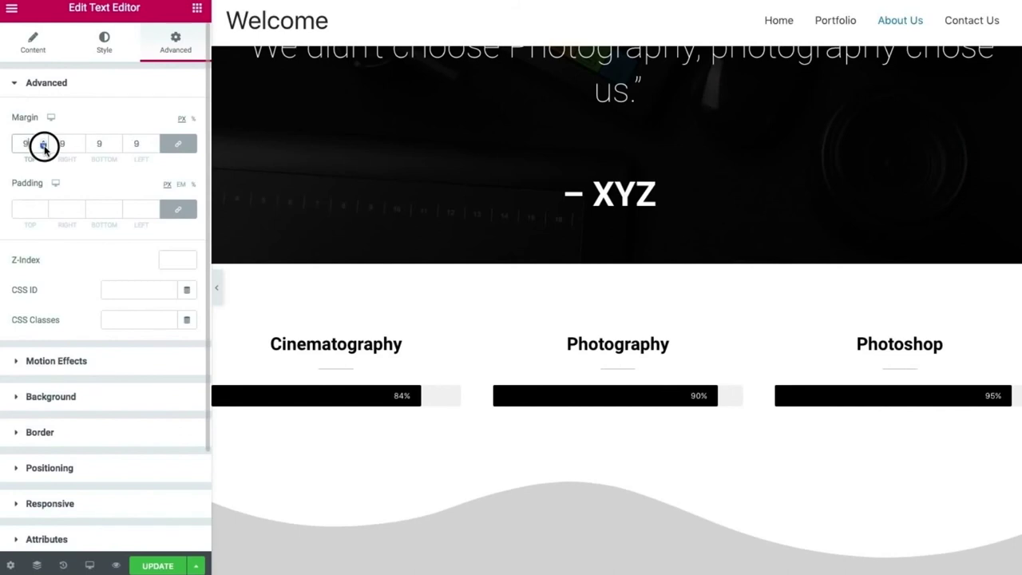
left_click(44, 145)
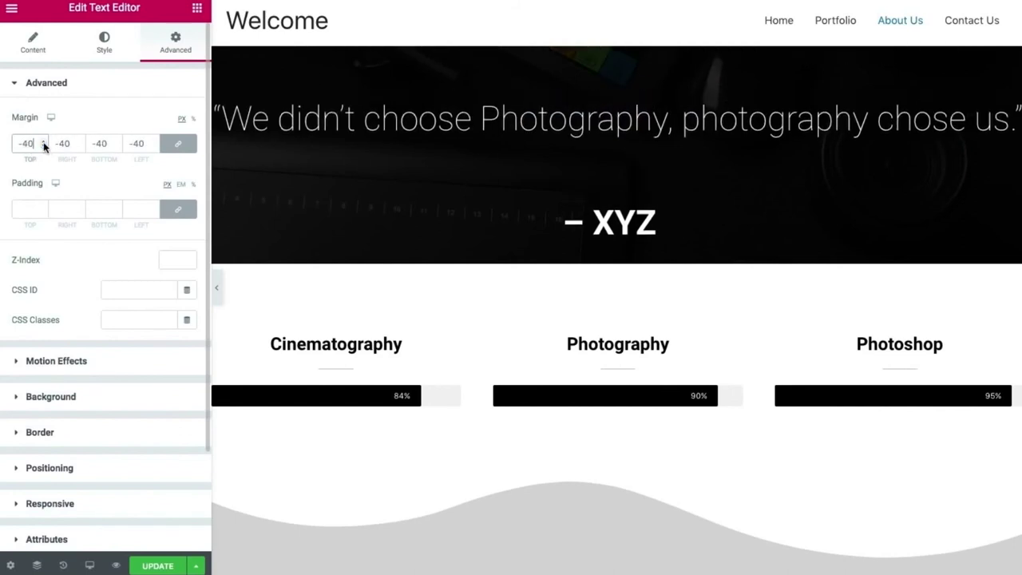
Preview the page at full width, scrolling down through ABOUT to the footer.
left_click(217, 289)
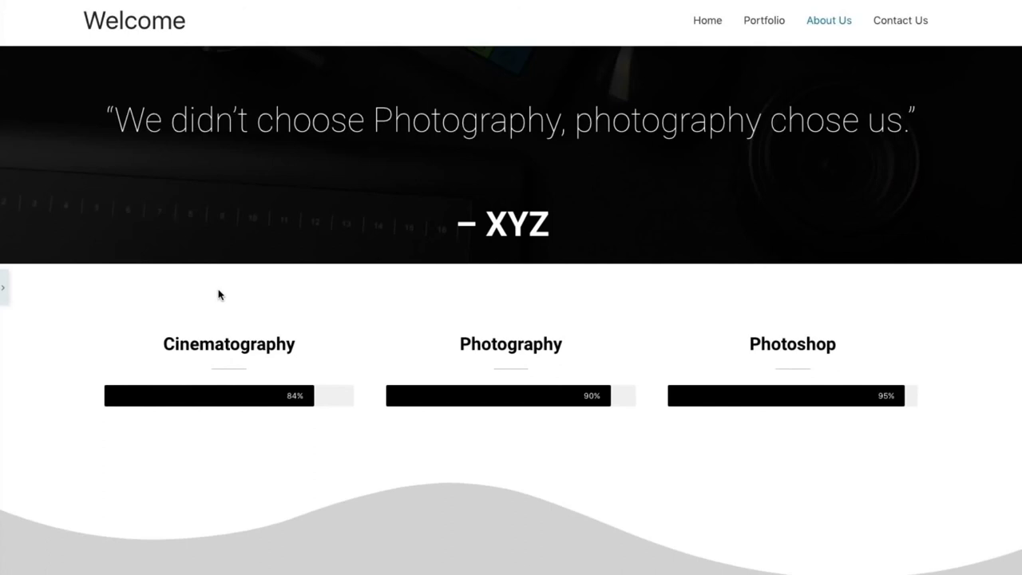
scroll(218, 295, "down", 5)
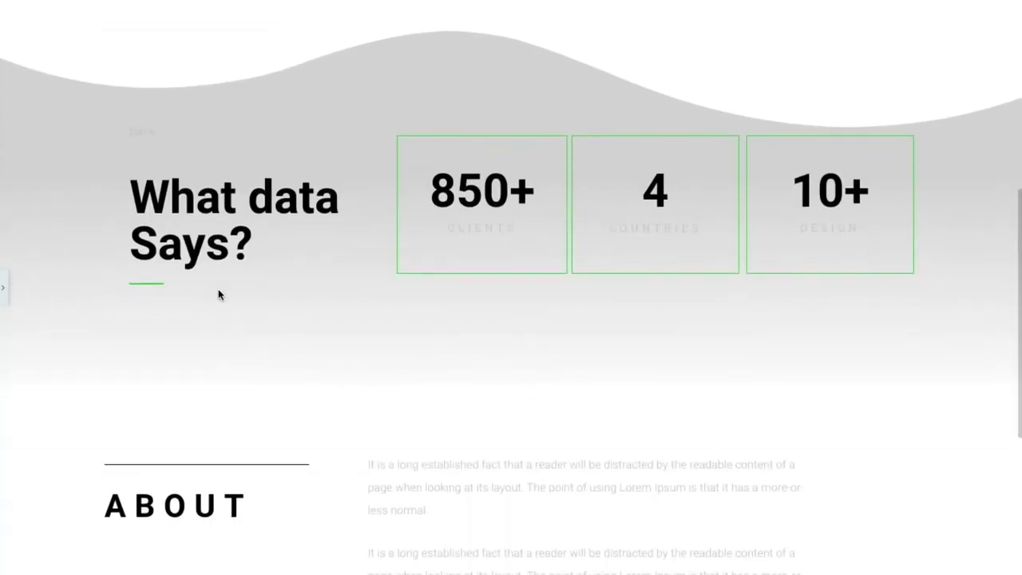
scroll(218, 295, "down", 2)
scroll(218, 294, "down", 2)
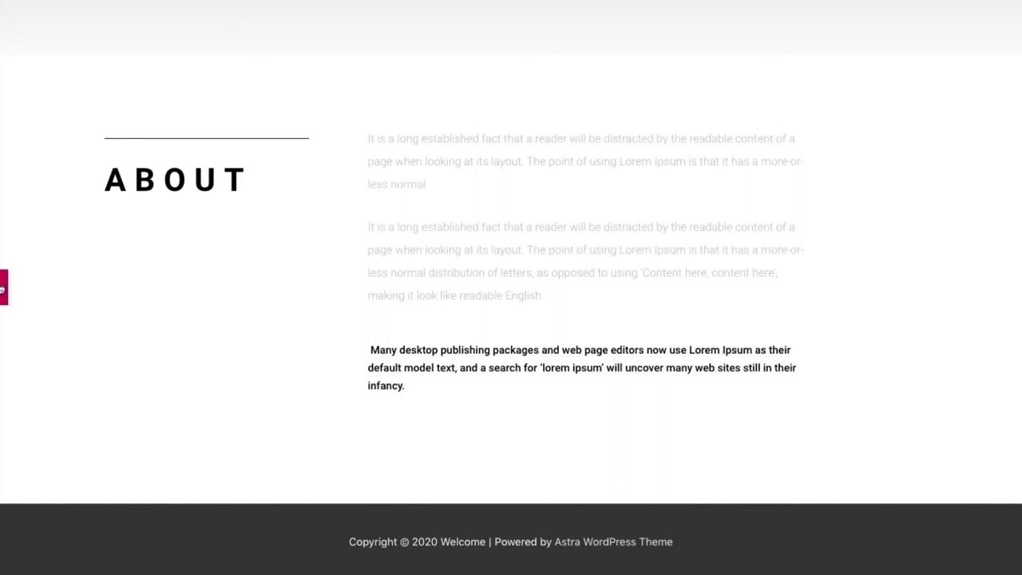
left_click(3, 287)
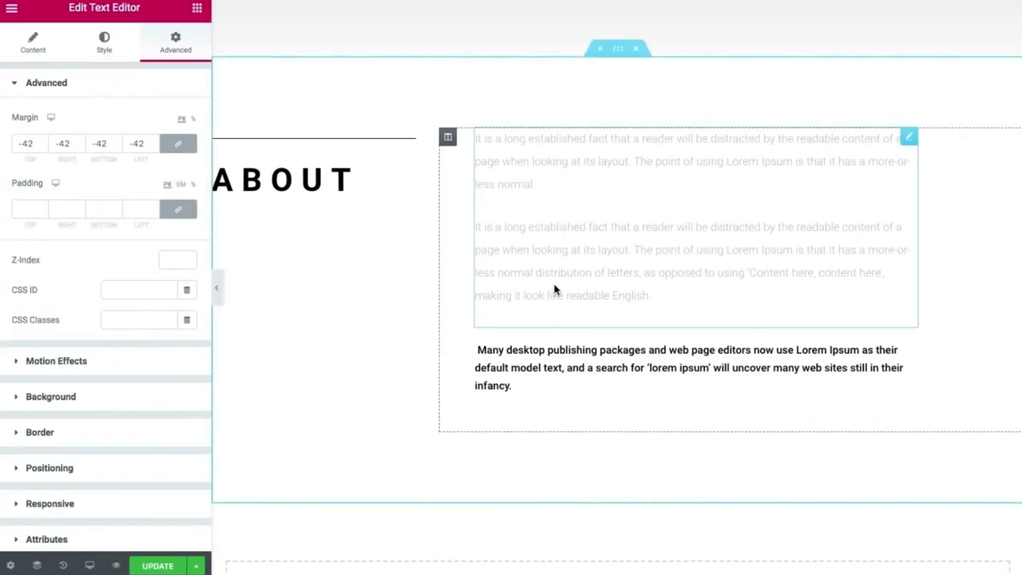
Paste a copy of the lorem ipsum paragraph below 'English.' in the ABOUT text.
left_click(632, 294)
left_click_drag(657, 296, 475, 227)
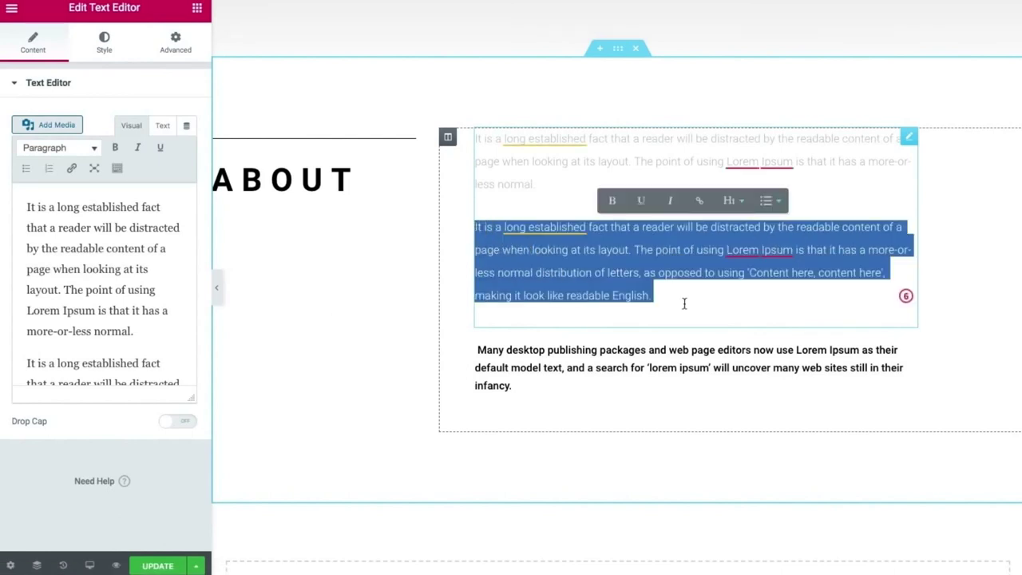
left_click(684, 303)
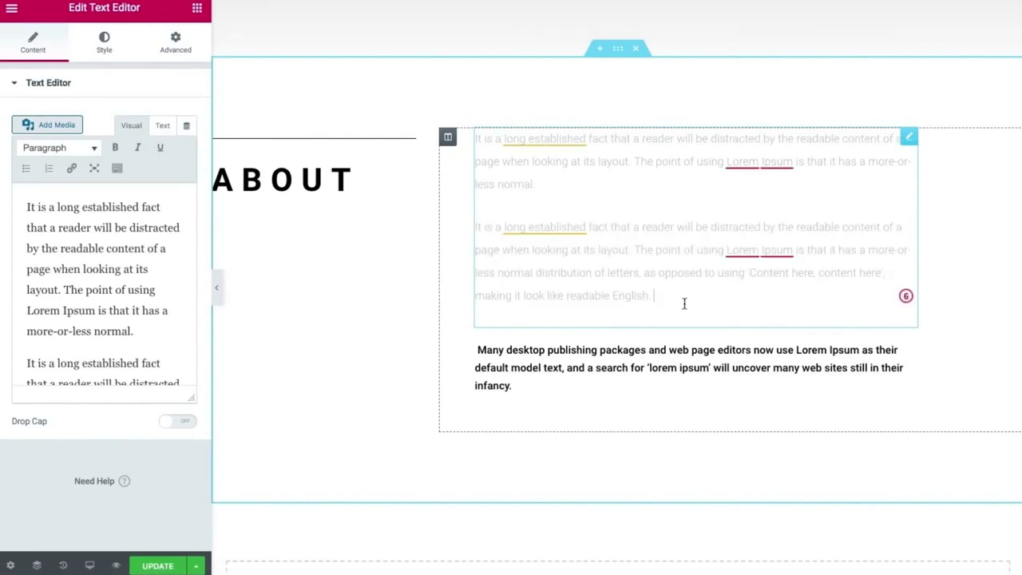
left_click_drag(676, 298, 461, 231)
key("ctrl+c")
left_click(685, 295)
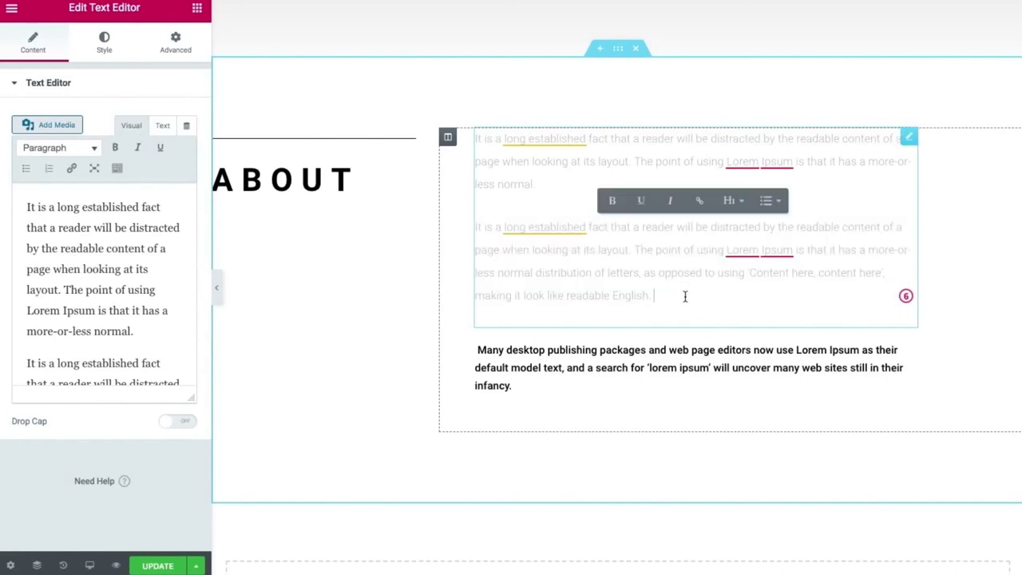
key("Return")
key("ctrl+v")
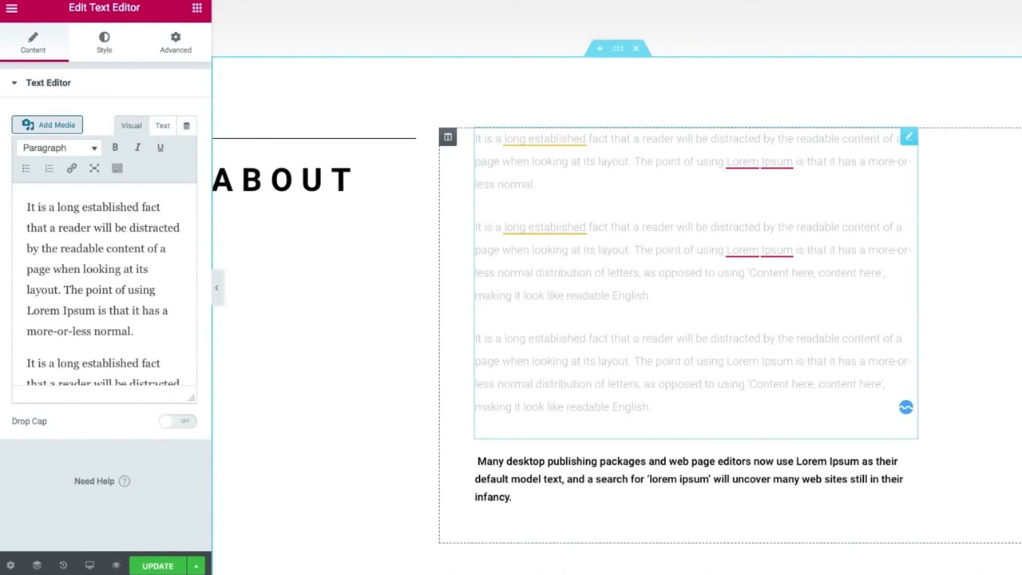
Delete the two extra paragraphs, leaving one ending 'more-or-less normal.'.
scroll(616, 287, "down", 5)
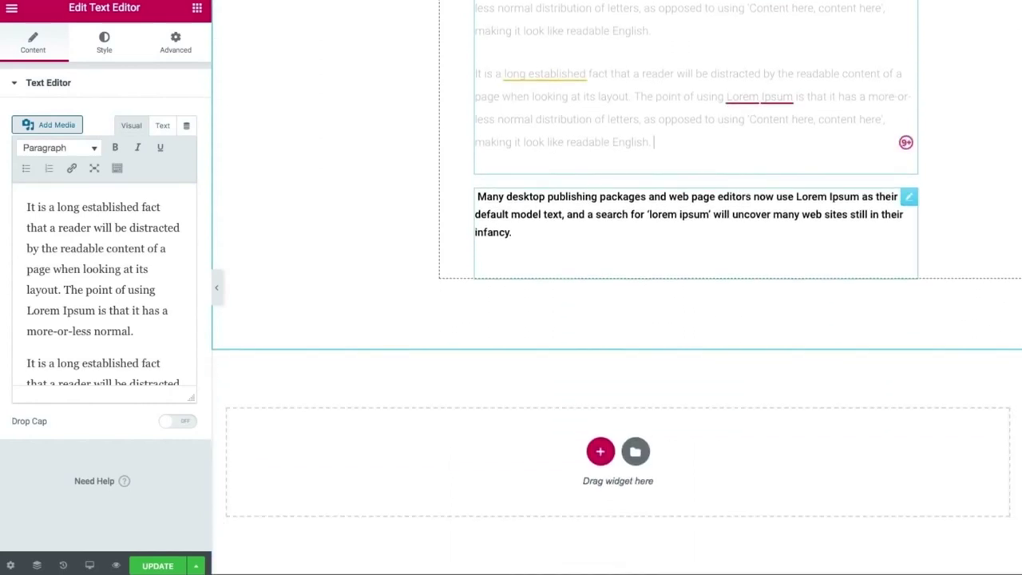
scroll(551, 256, "up", 2)
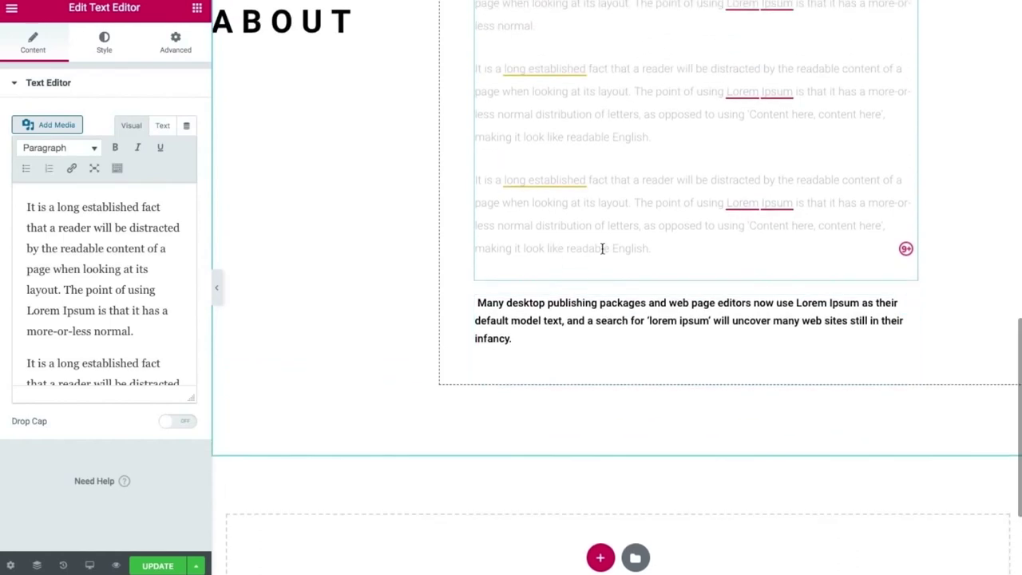
left_click_drag(656, 248, 452, 69)
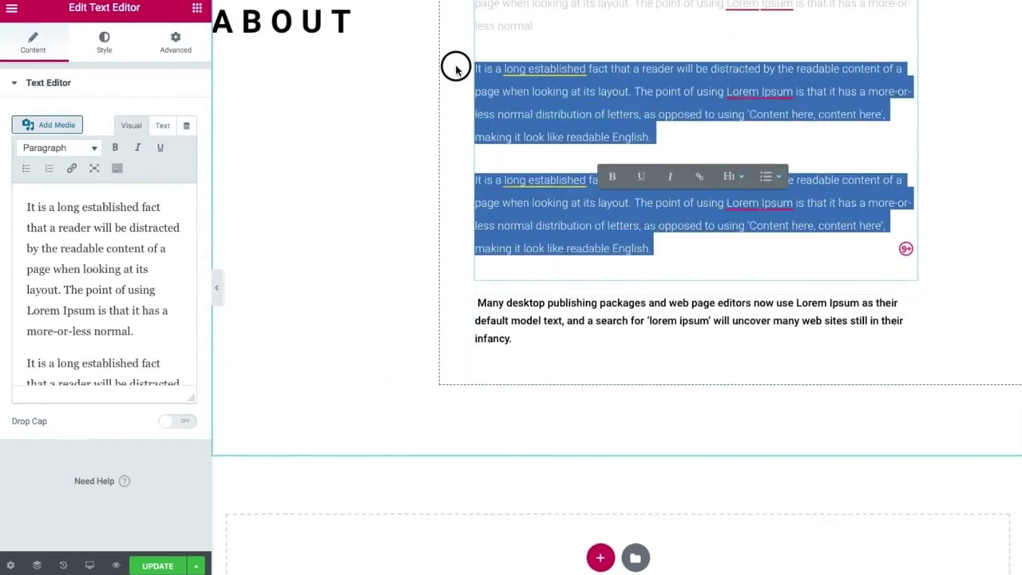
key("BackSpace")
scroll(456, 195, "up", 7)
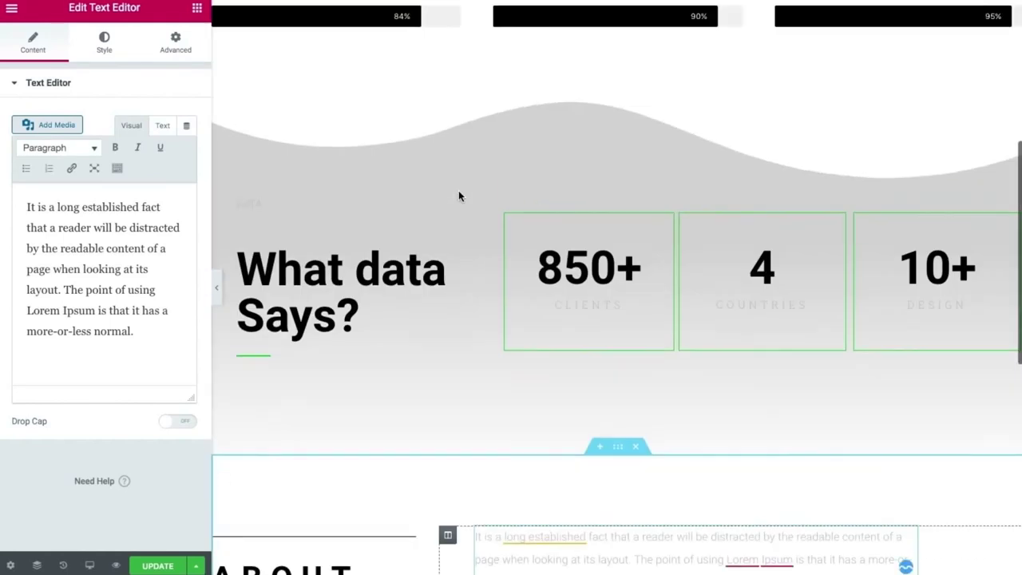
scroll(472, 360, "down", 5)
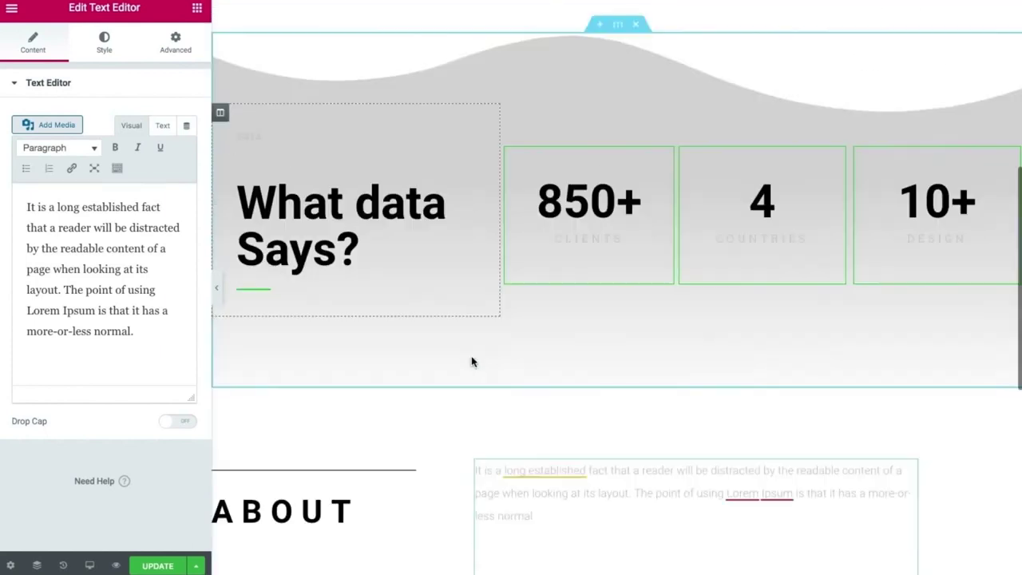
Set the About section's background to Classic with colour #FBFBFB.
left_click(617, 181)
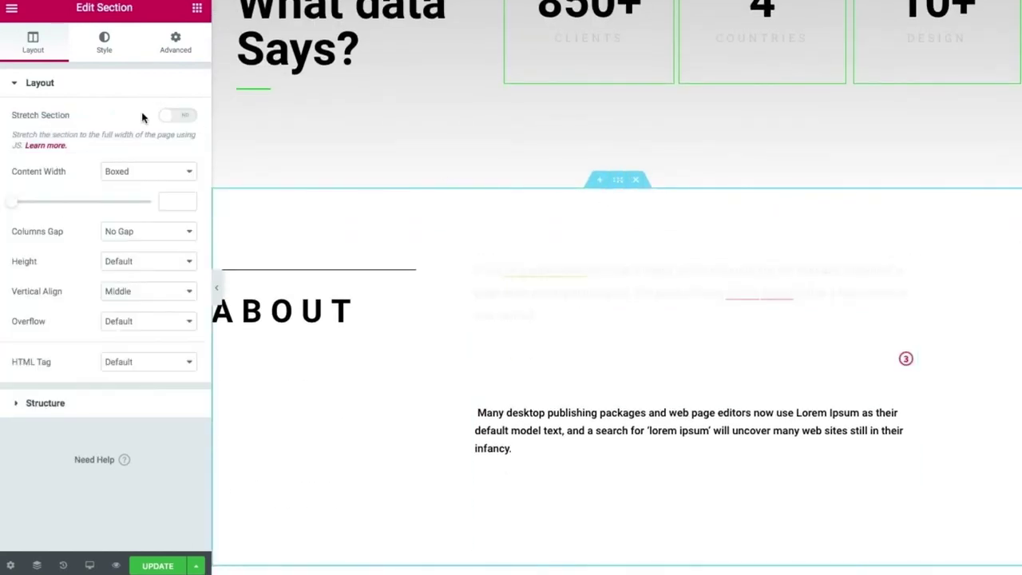
left_click(167, 58)
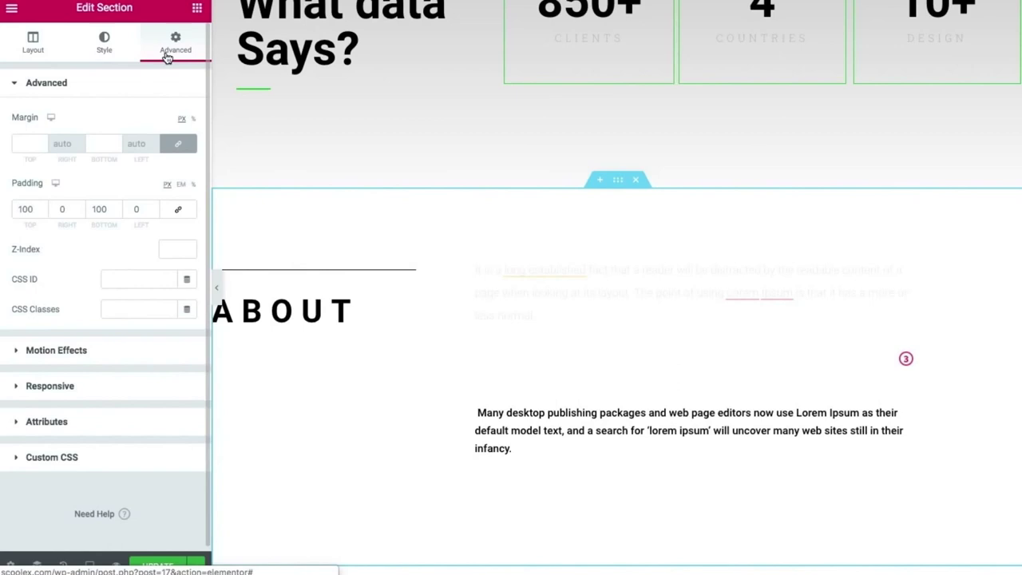
left_click(101, 52)
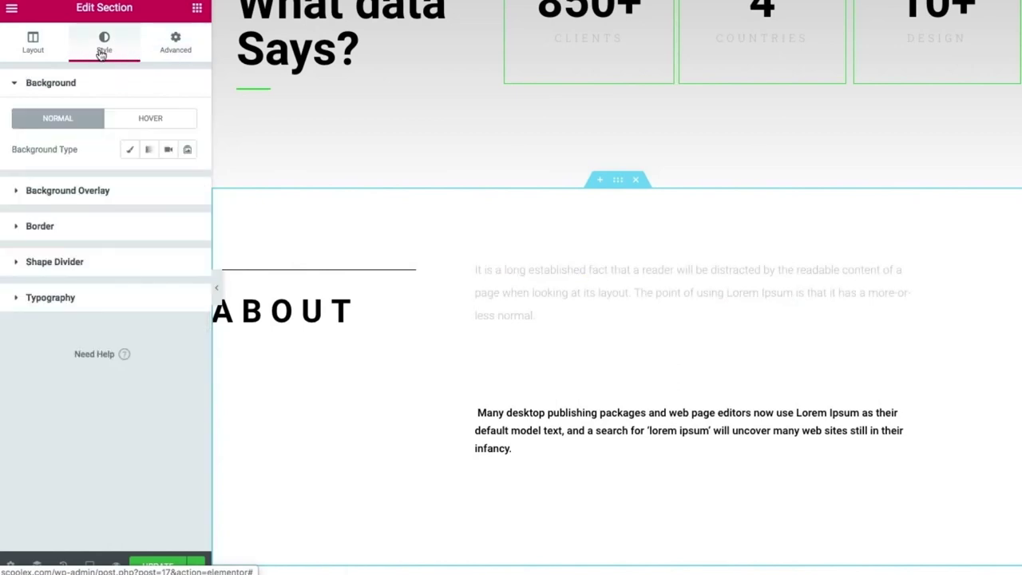
left_click(130, 150)
left_click(168, 179)
left_click_drag(119, 279, 79, 240)
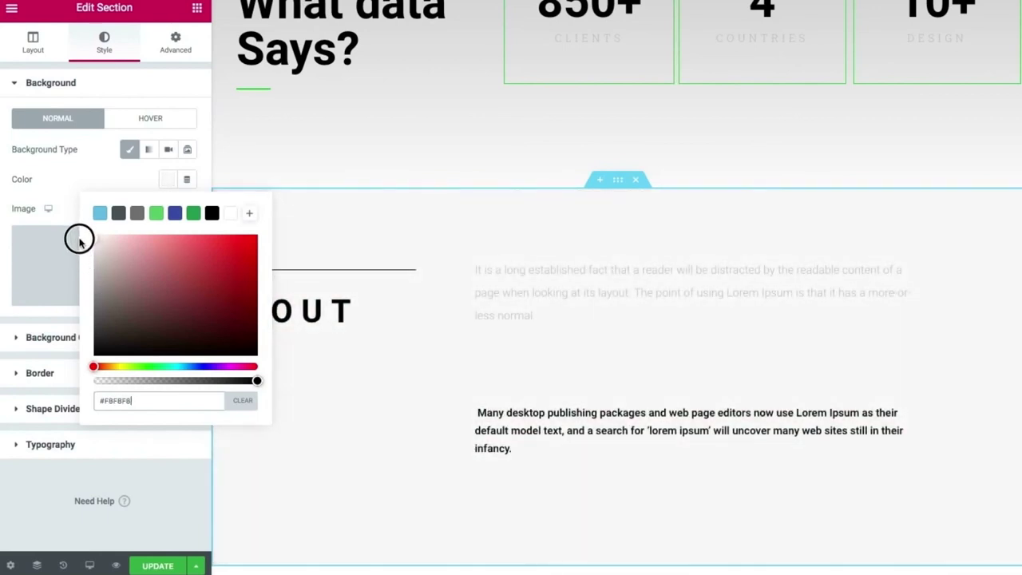
left_click(64, 186)
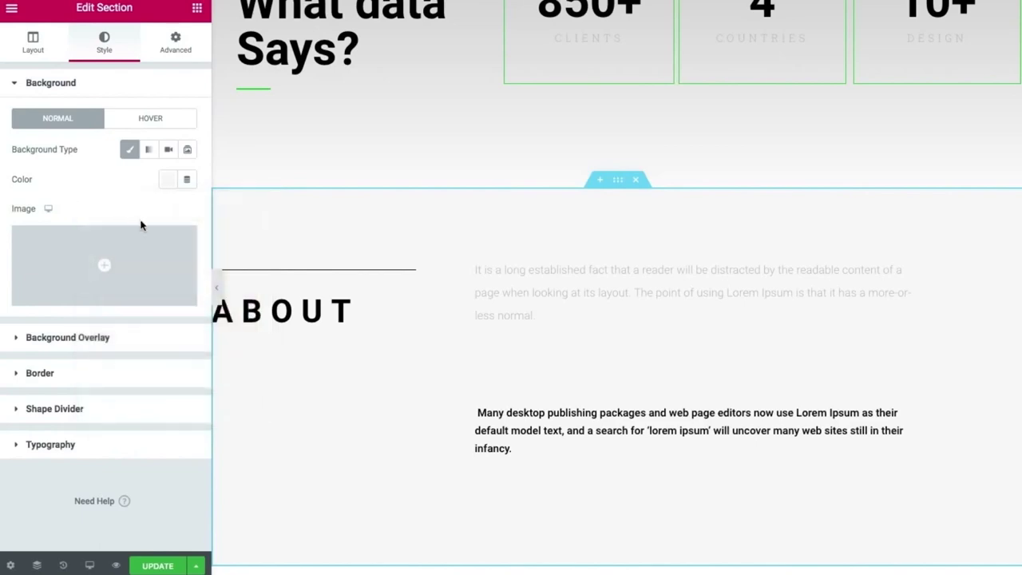
left_click(219, 287)
Scroll through the restyled page preview, then update the page.
scroll(221, 287, "up", 5)
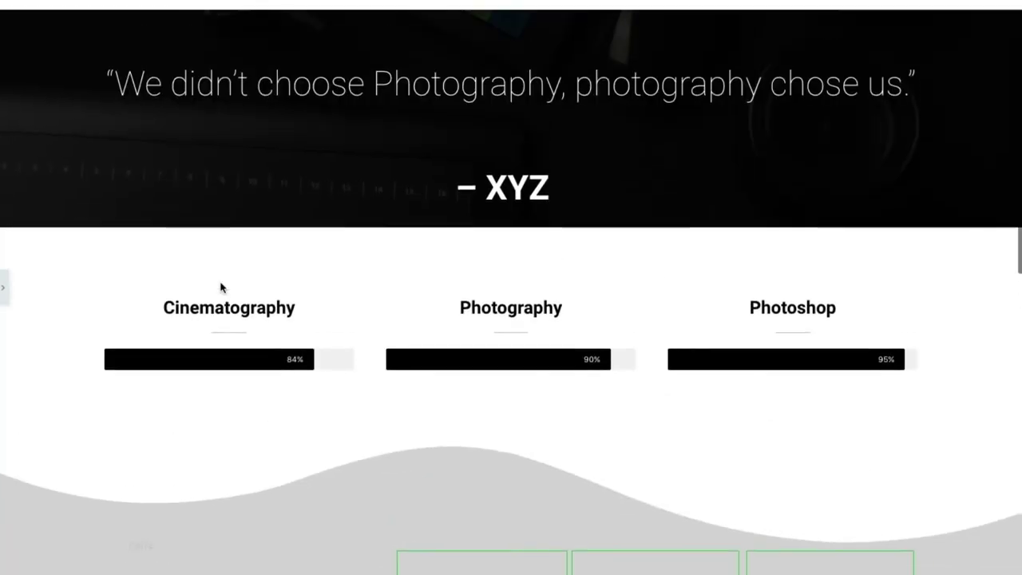
scroll(221, 287, "down", 5)
scroll(221, 287, "down", 3)
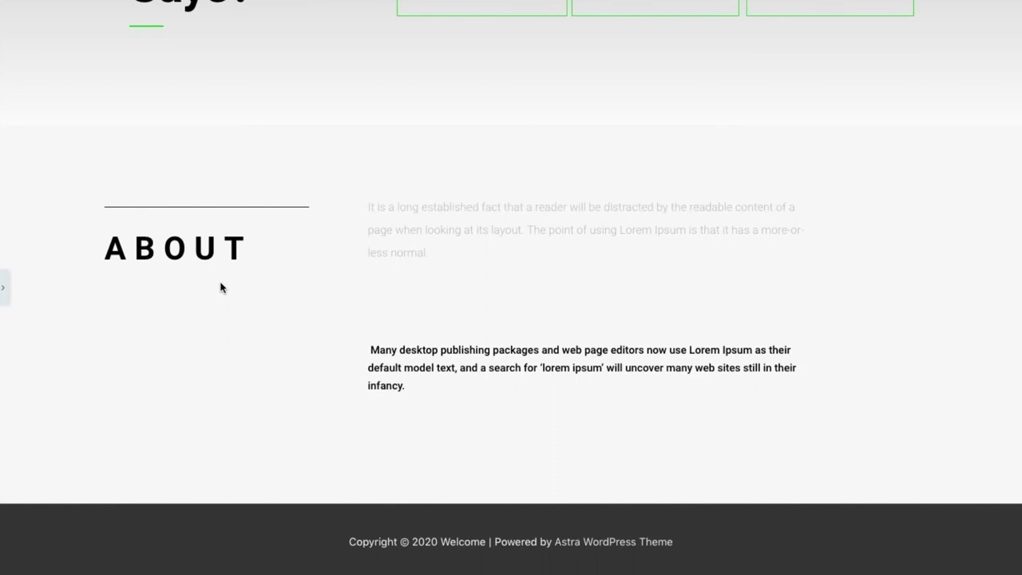
scroll(222, 287, "up", 8)
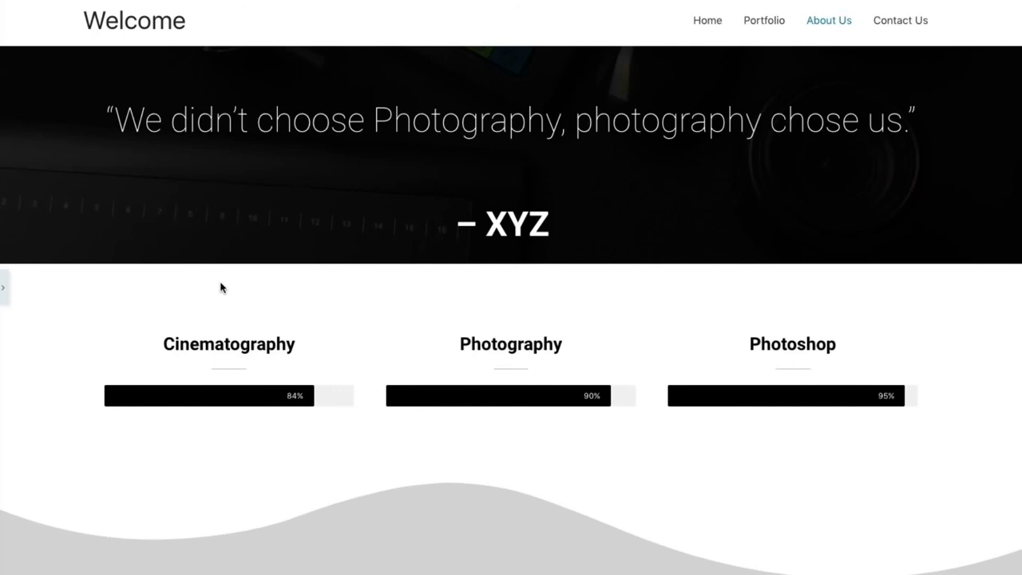
left_click(3, 287)
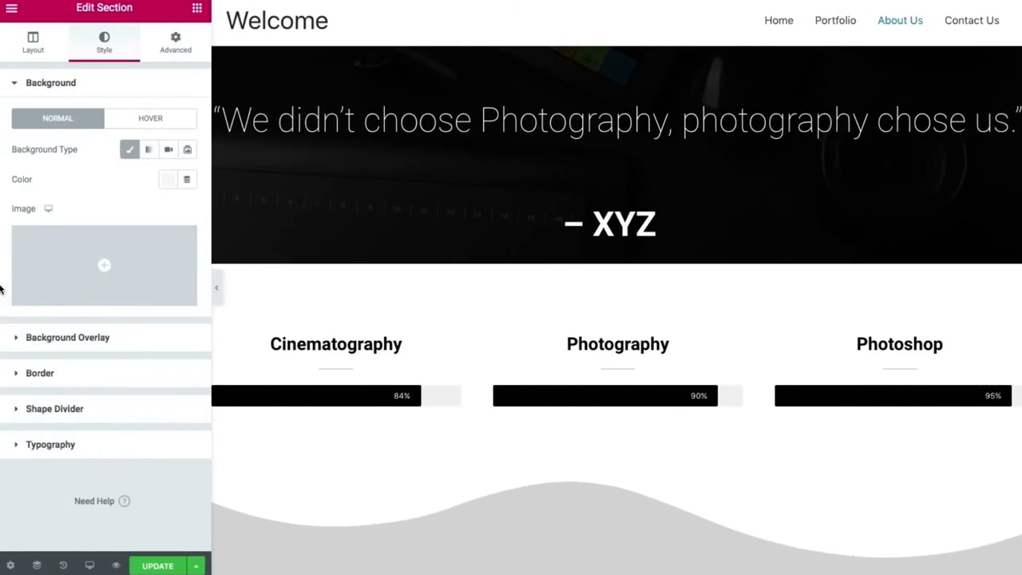
left_click(156, 566)
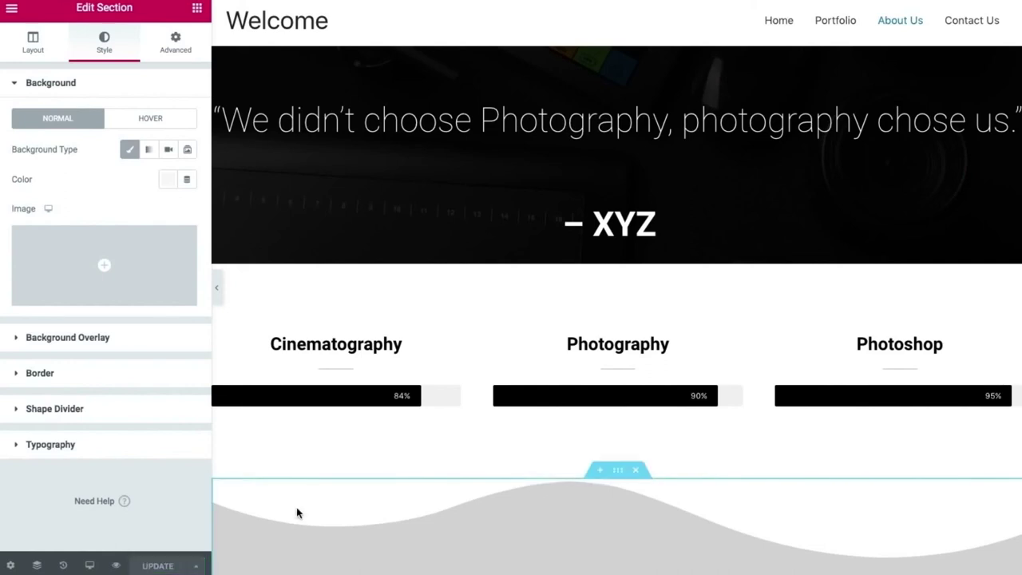
Review the saved About Us page in full-width preview, scrolling down and back up.
left_click(215, 287)
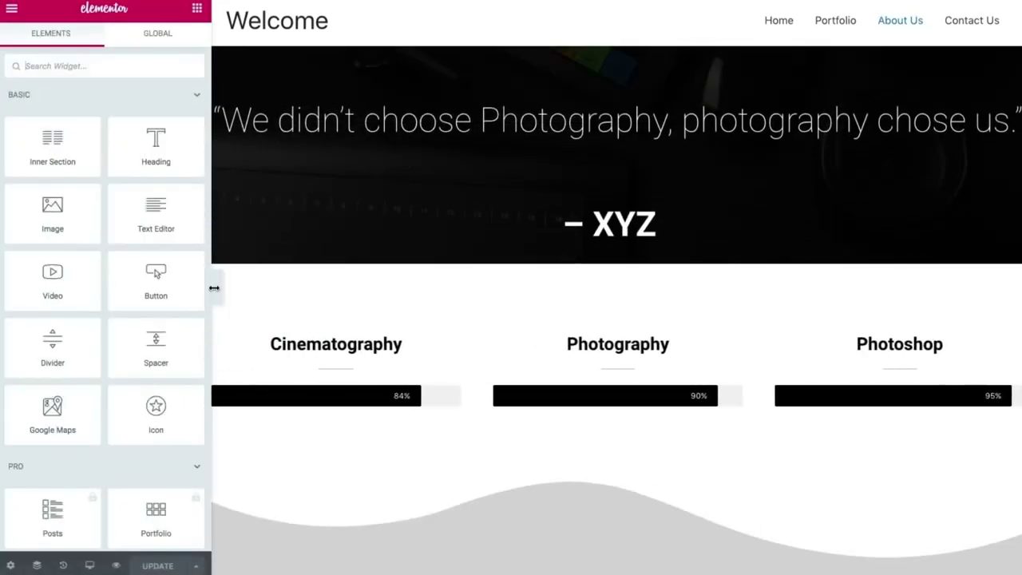
left_click(216, 289)
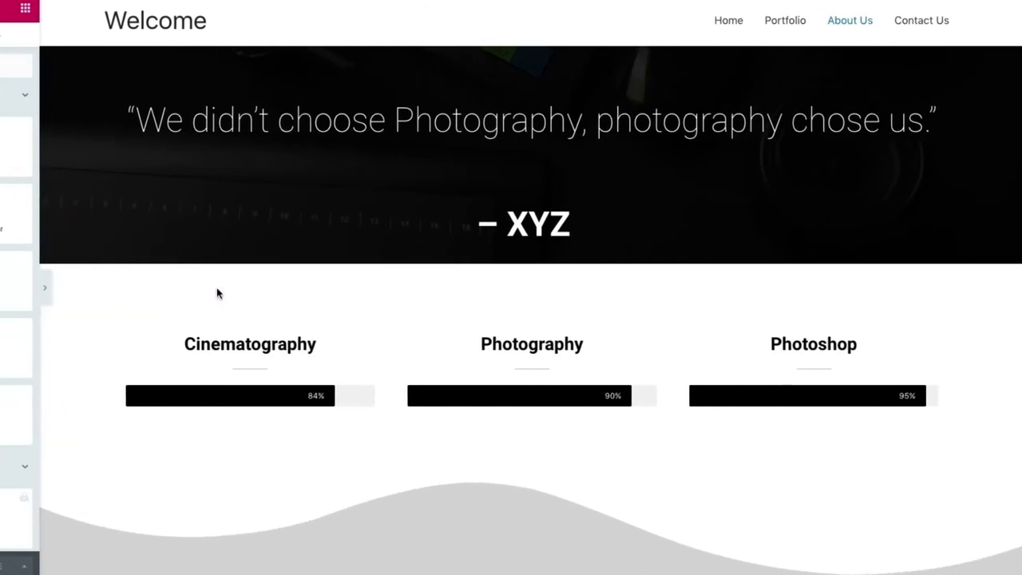
scroll(217, 292, "down", 4)
scroll(216, 293, "down", 2)
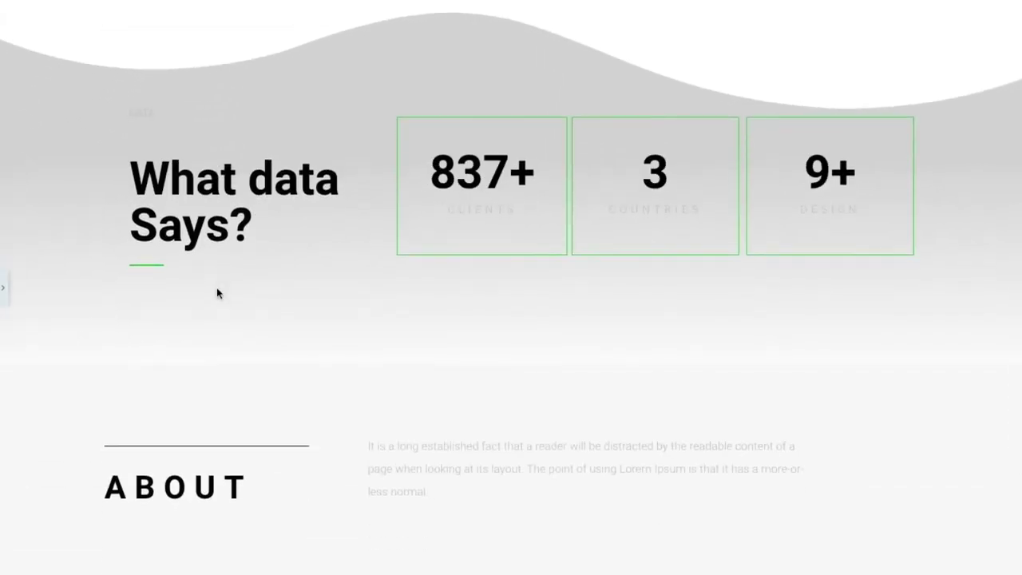
scroll(217, 293, "down", 1)
scroll(217, 293, "down", 2)
scroll(217, 293, "up", 7)
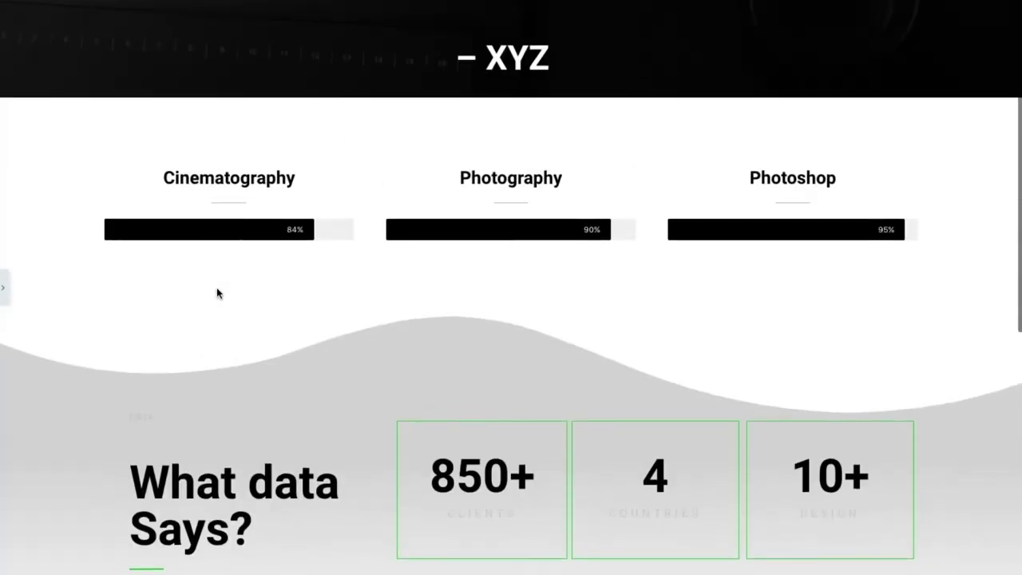
scroll(217, 293, "up", 1)
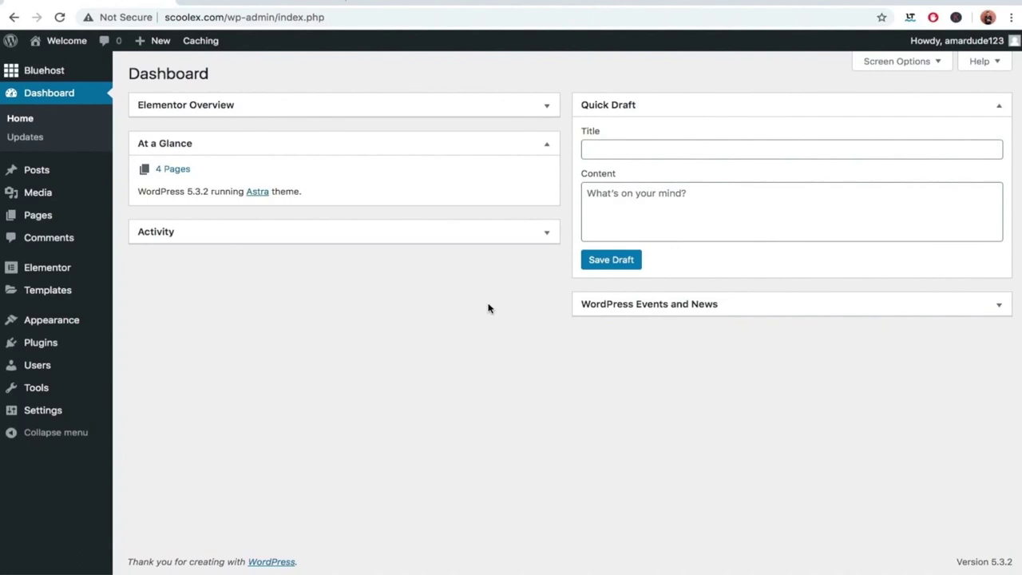
Search Add New Plugins for 'ninja form', then install and activate Ninja Forms.
mouse_move(43, 352)
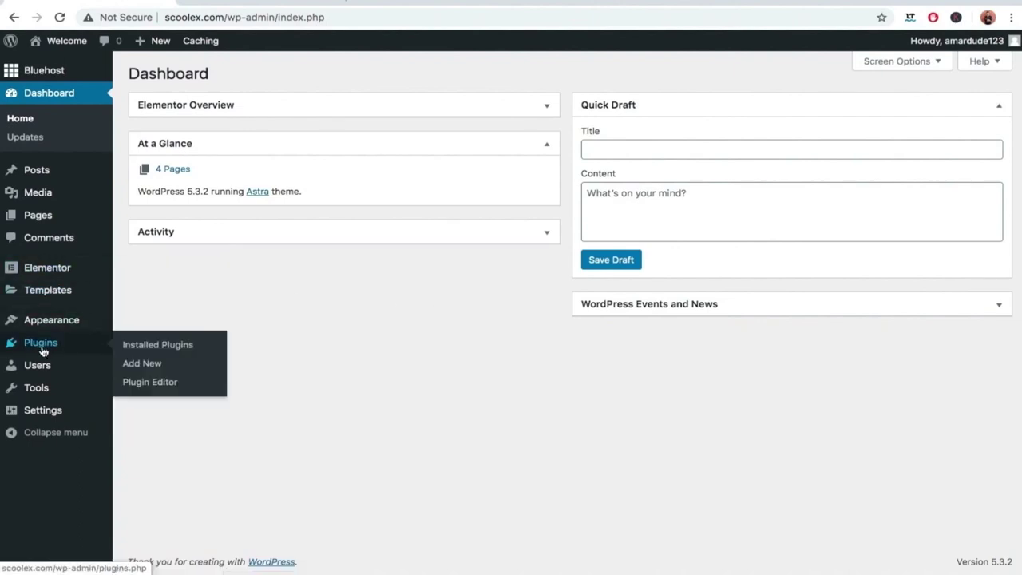
left_click(131, 367)
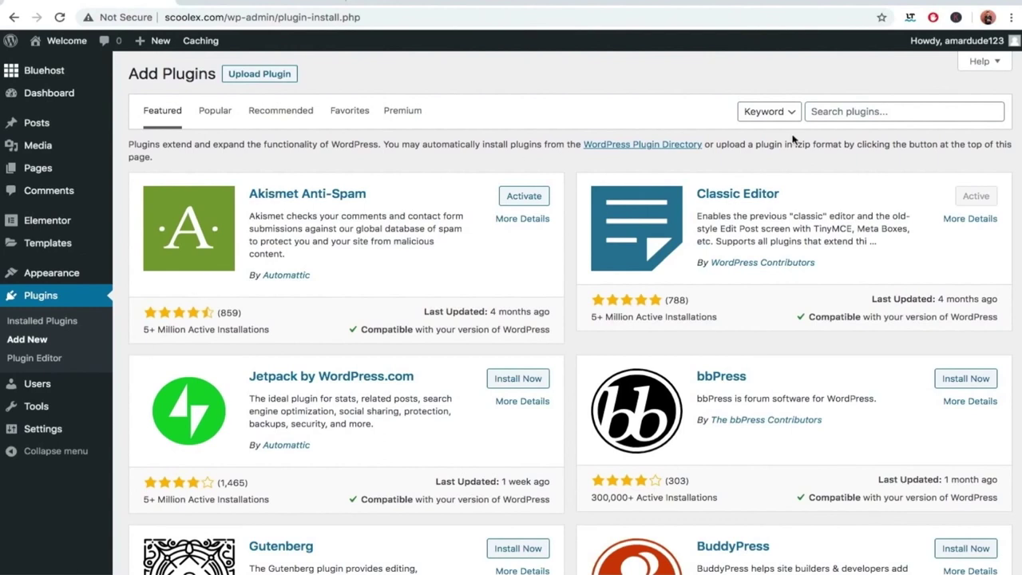
left_click(898, 109)
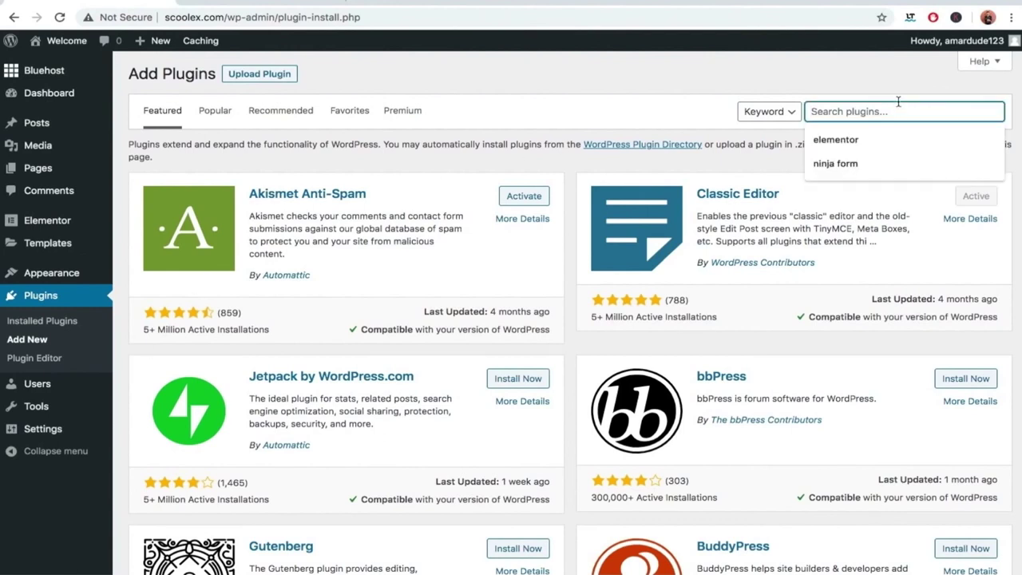
type("ninja form")
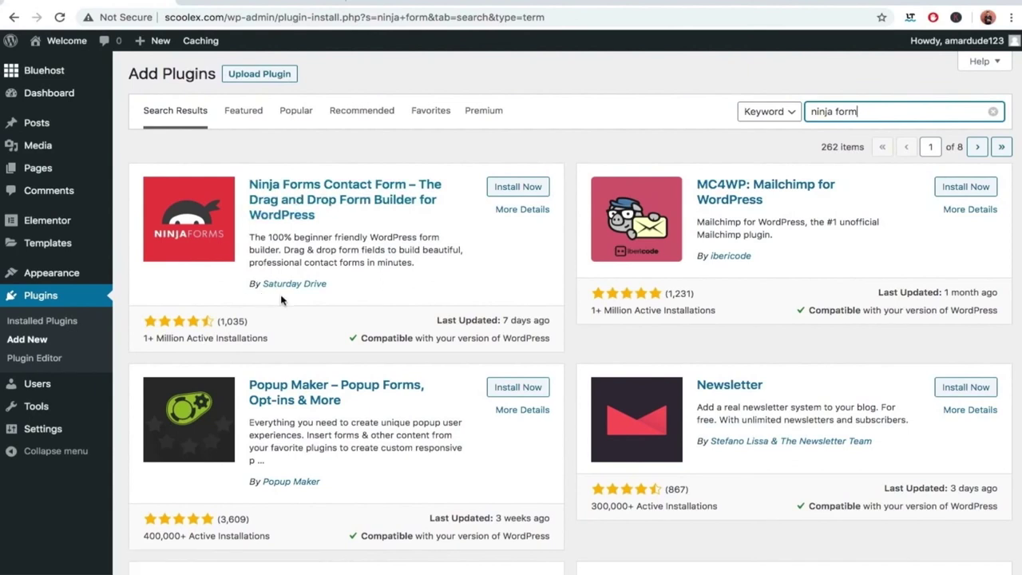
left_click(515, 187)
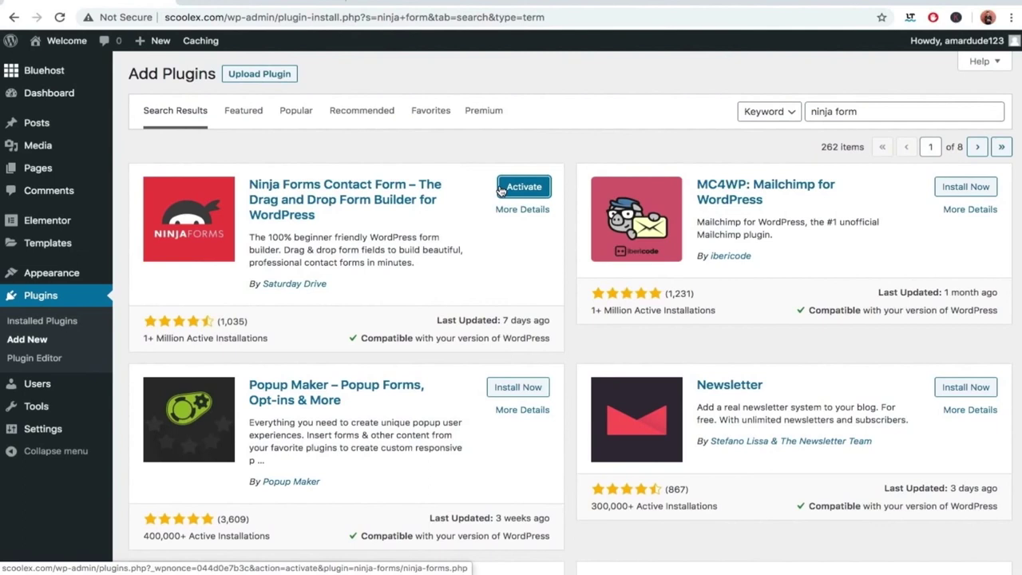
left_click(518, 189)
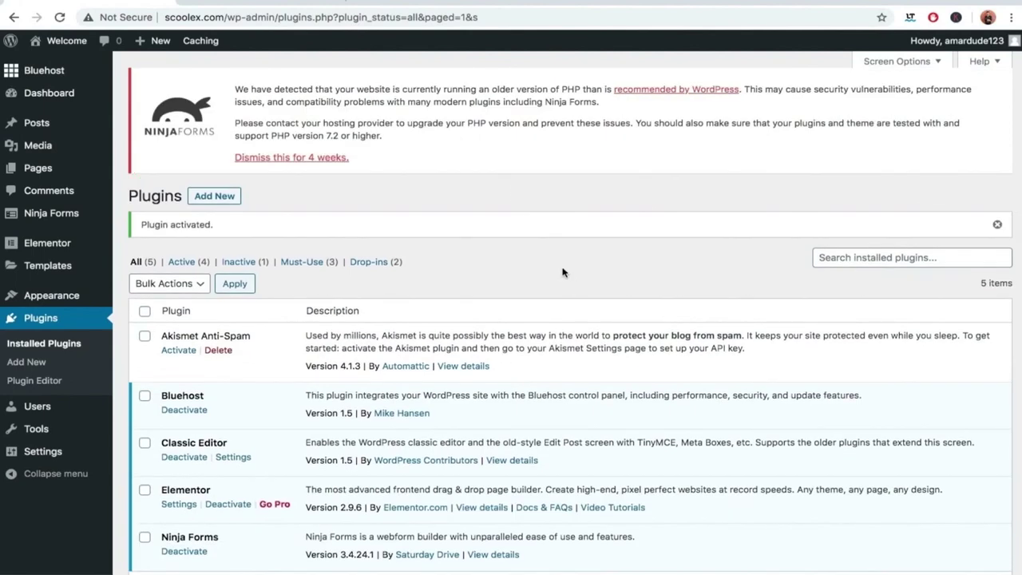
Go to the Ninja Forms dashboard listing the default Contact Me form.
scroll(567, 275, "down", 3)
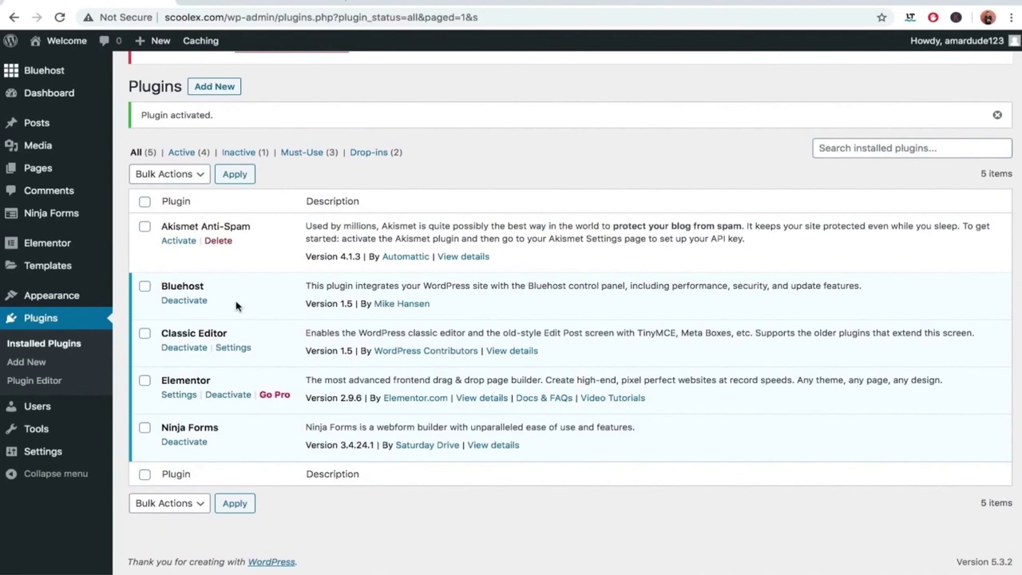
mouse_move(48, 217)
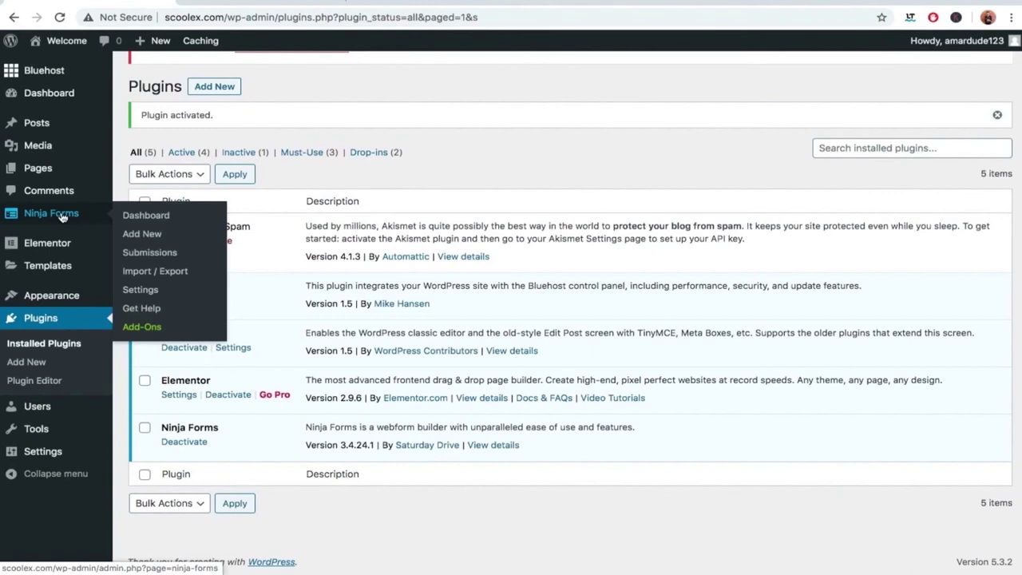
left_click(61, 217)
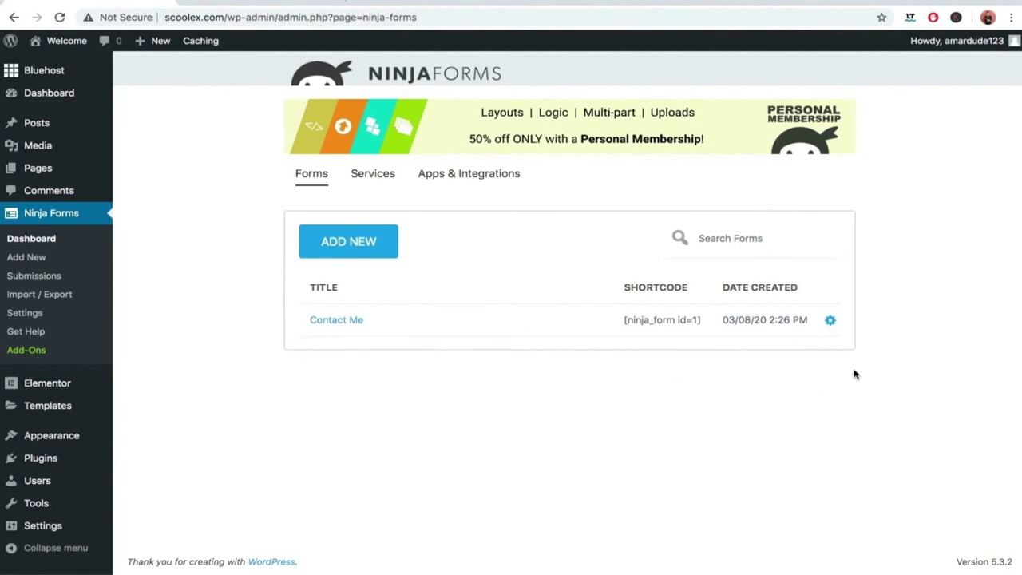
Duplicate the Contact Me form and open 'Contact Me - copy' in the form builder.
left_click(830, 321)
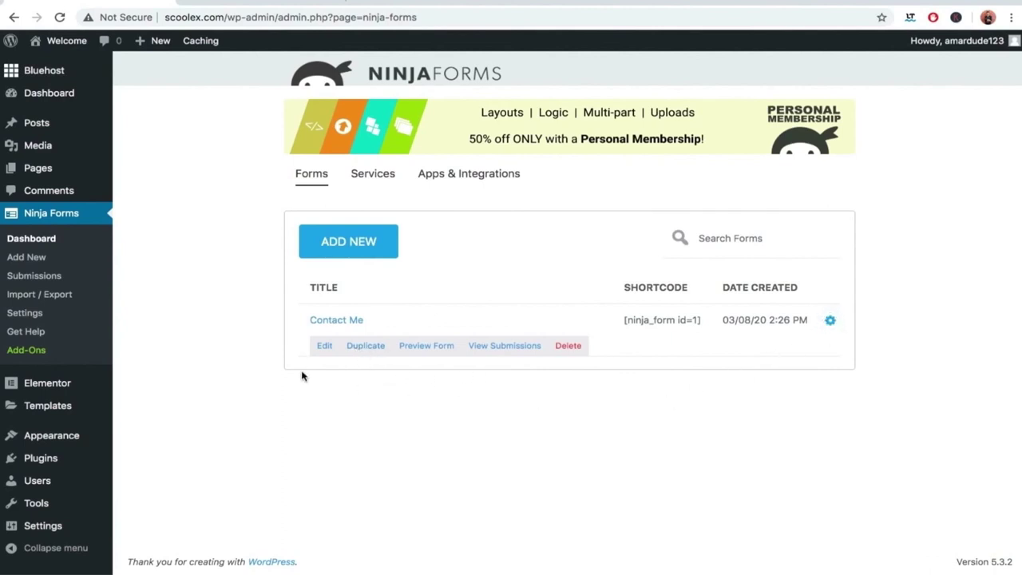
left_click(356, 348)
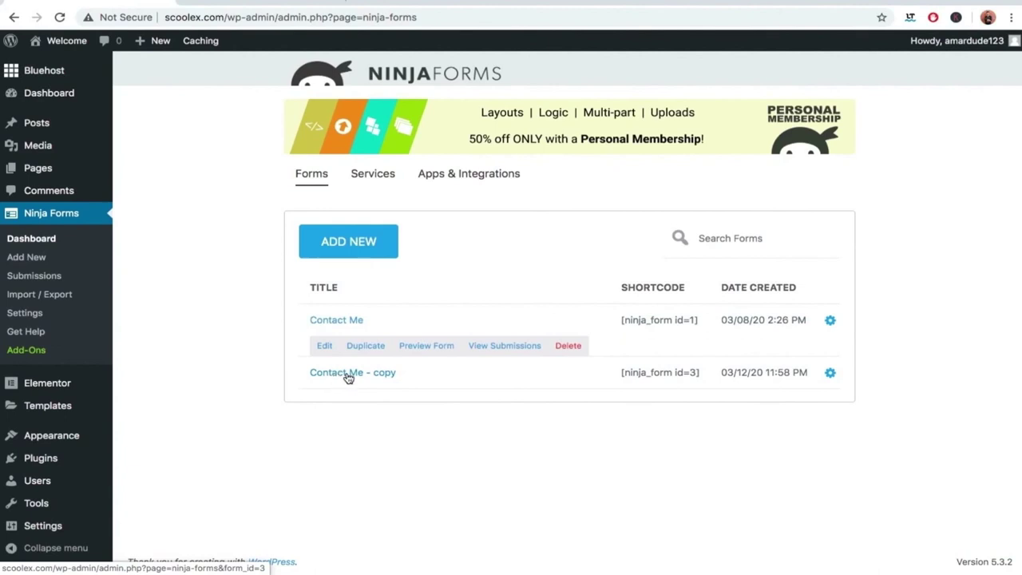
left_click(829, 374)
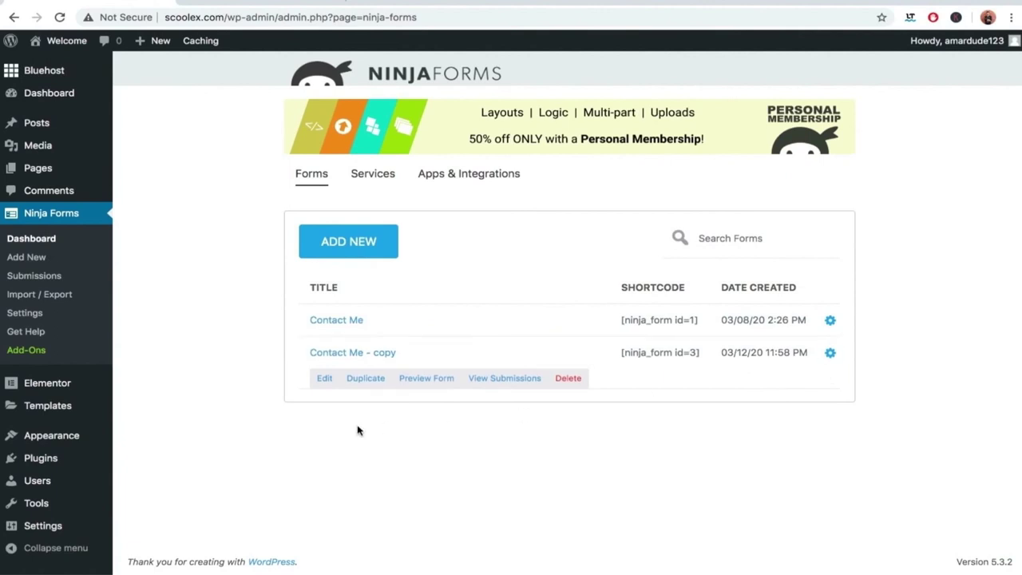
left_click(326, 381)
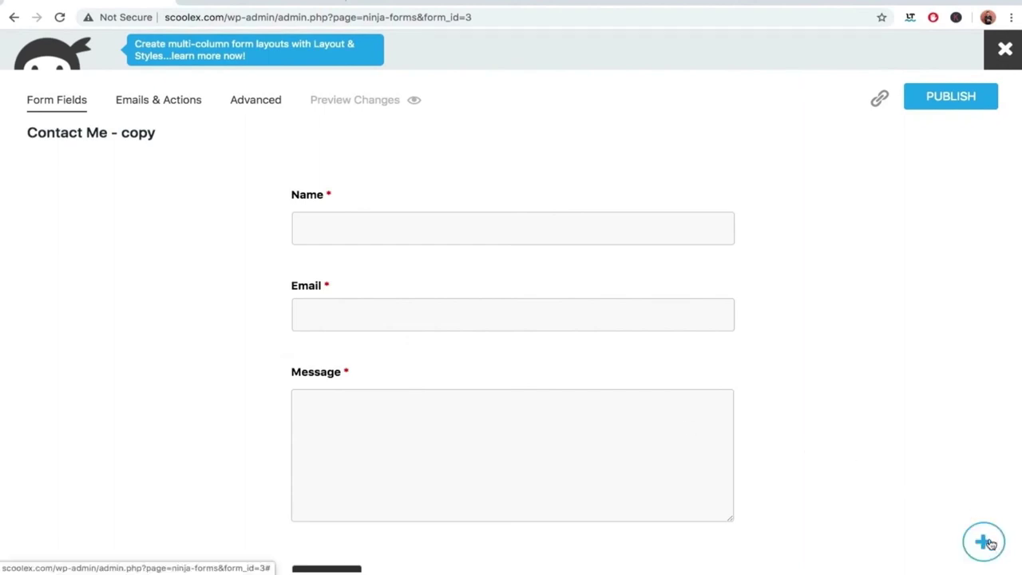
Add a Date field between Name and Email, remove it, then show the form's Advanced settings.
left_click(990, 543)
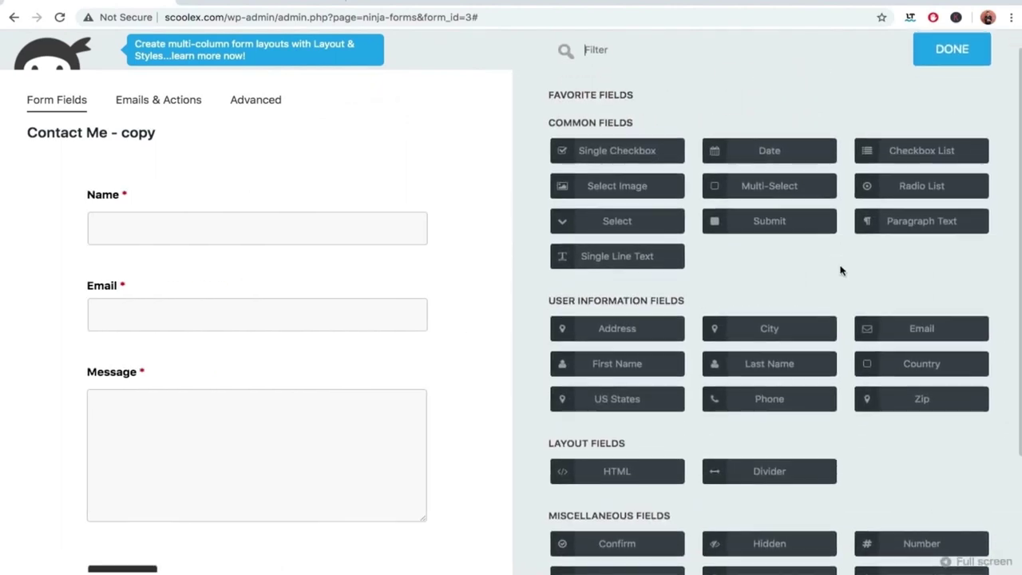
left_click(796, 150)
left_click_drag(796, 150, 237, 267)
scroll(691, 365, "down", 3)
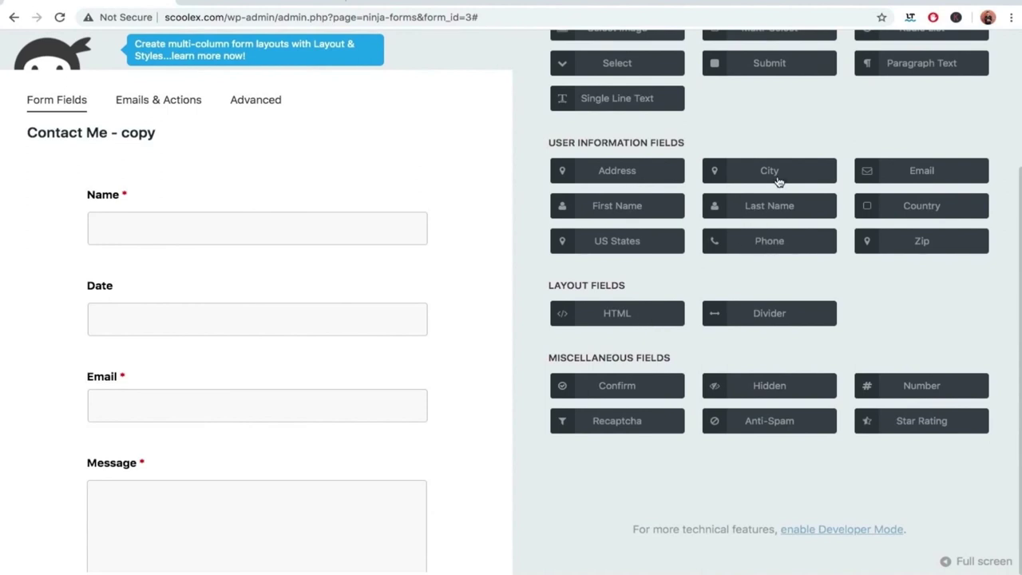
scroll(858, 189, "up", 3)
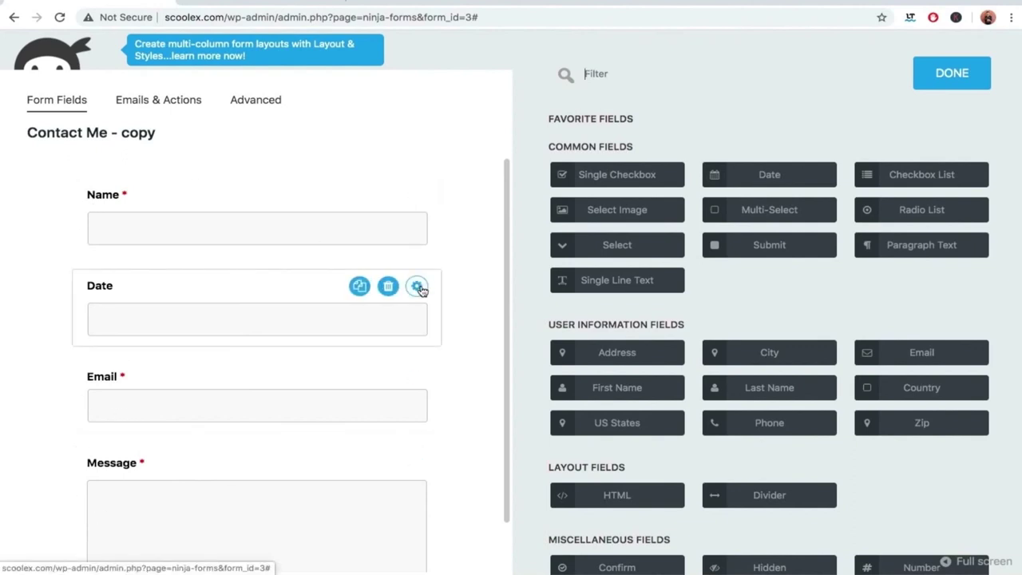
left_click(389, 289)
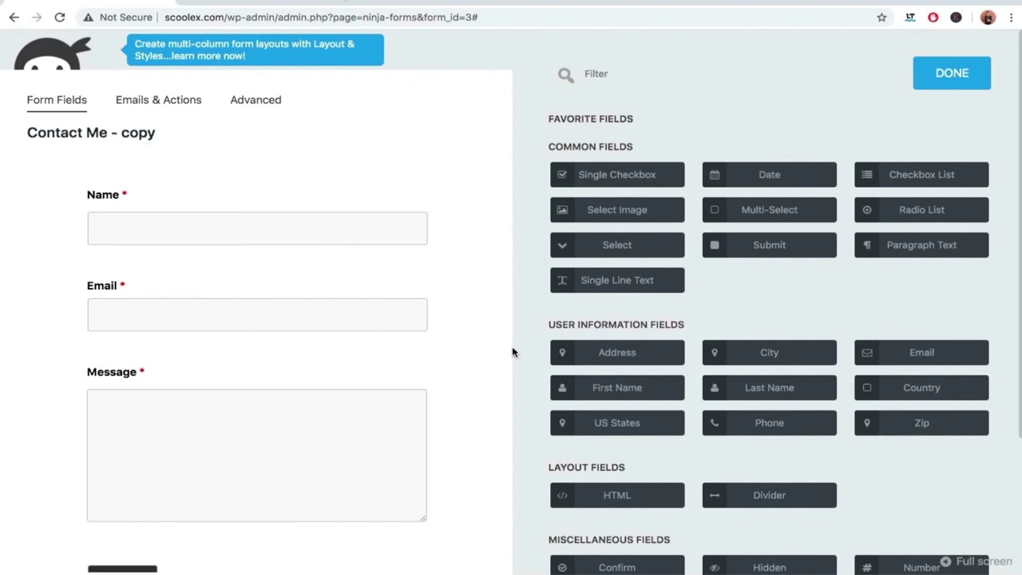
scroll(494, 352, "down", 1)
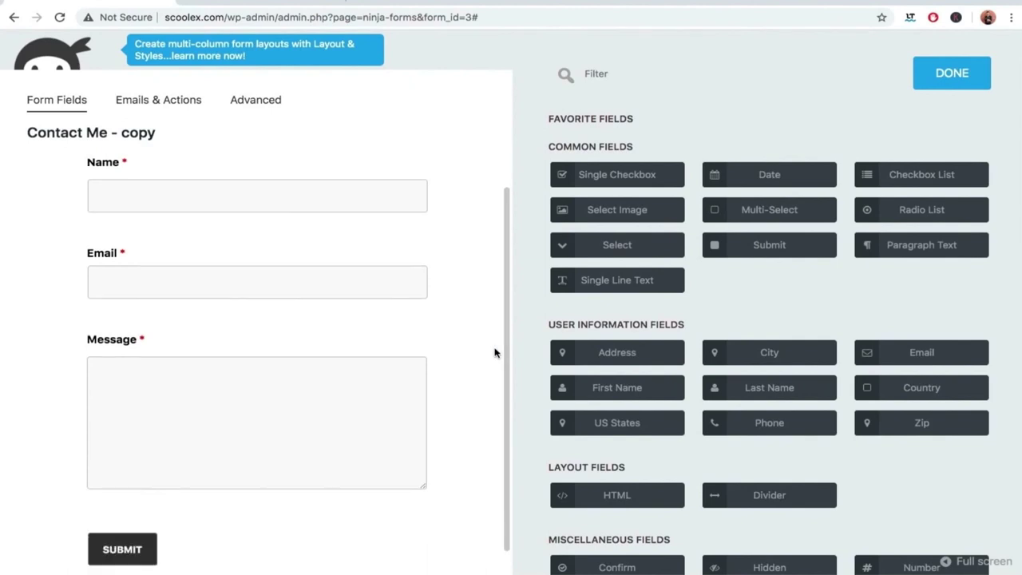
scroll(495, 351, "up", 1)
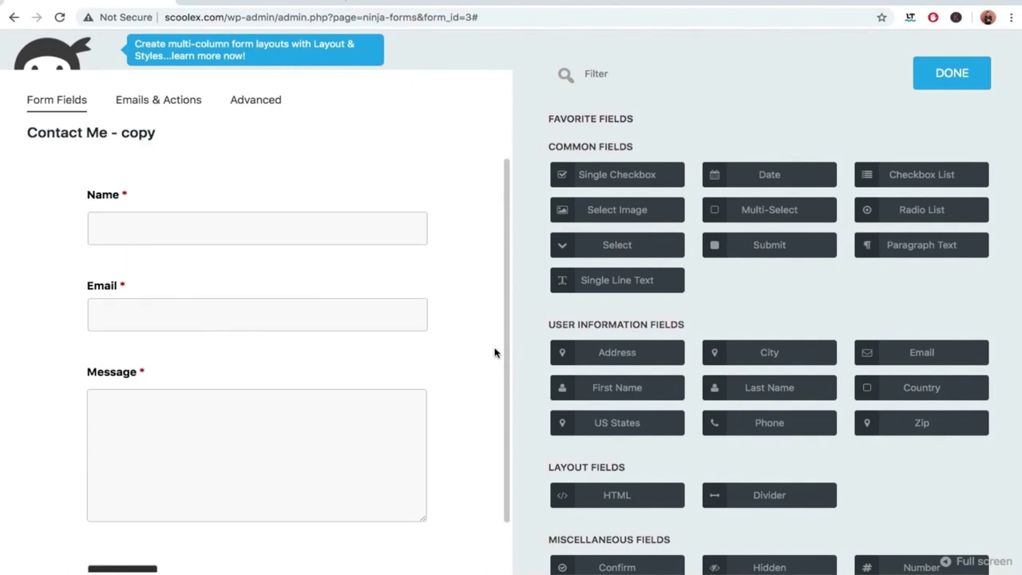
left_click(958, 71)
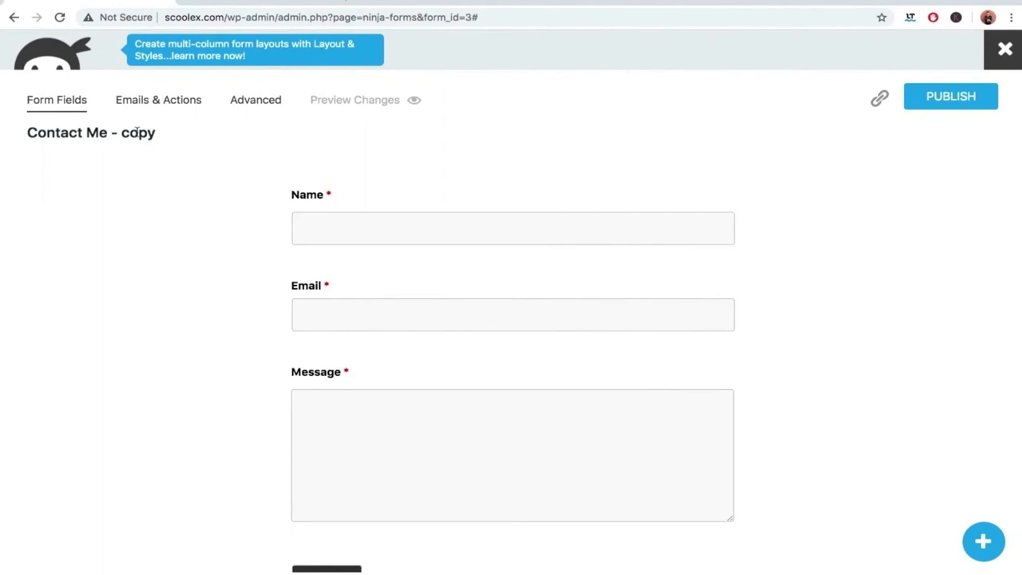
left_click(269, 100)
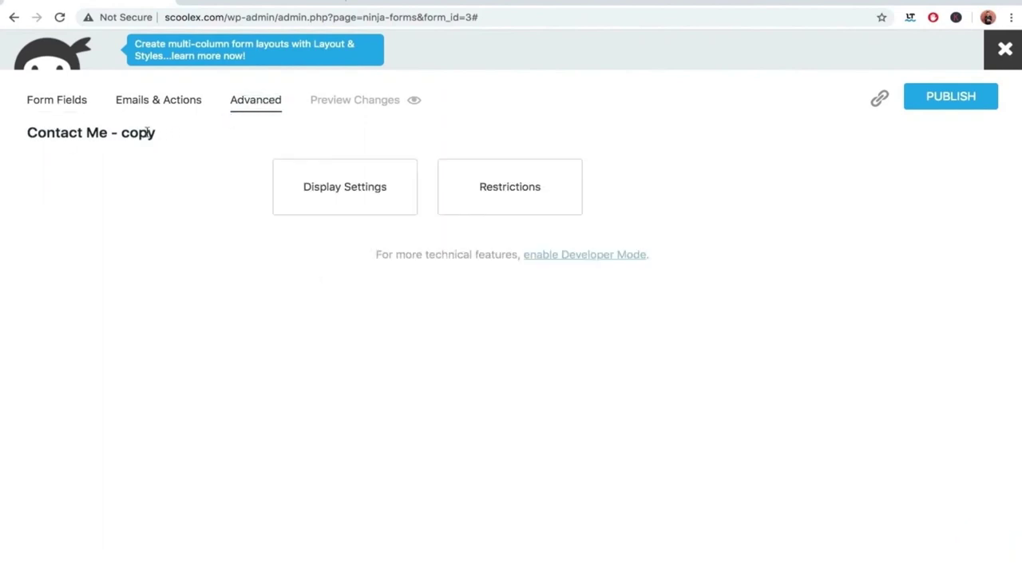
Change the form title from 'Contact Me - copy' to 'Contact Us' and publish the form.
left_click(325, 196)
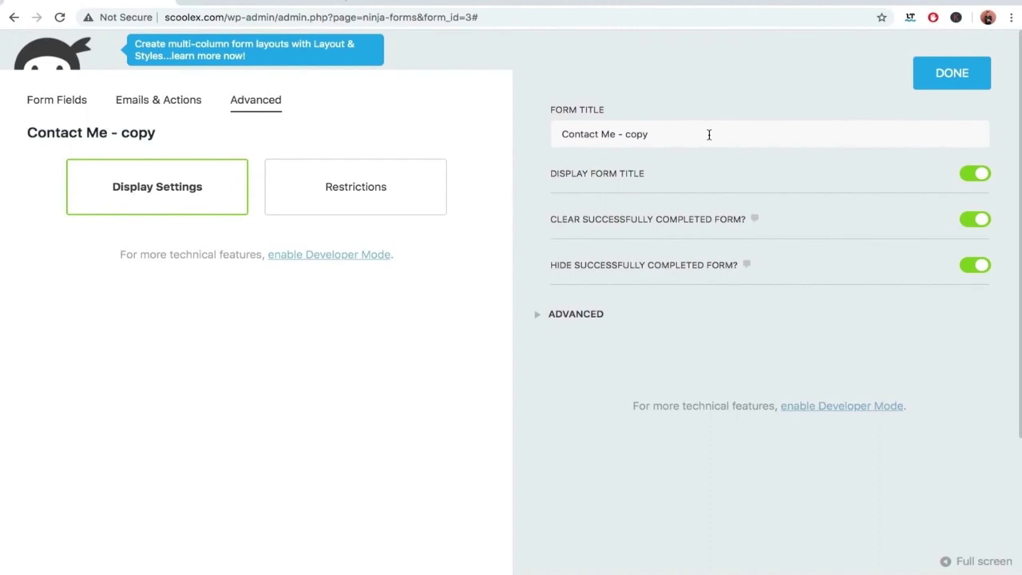
left_click_drag(708, 134, 600, 134)
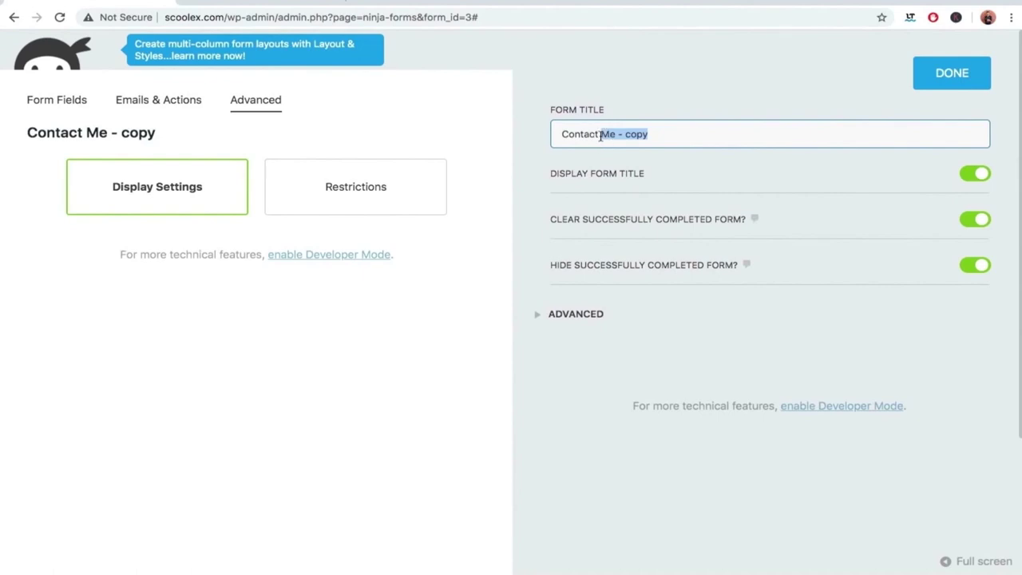
type("Us")
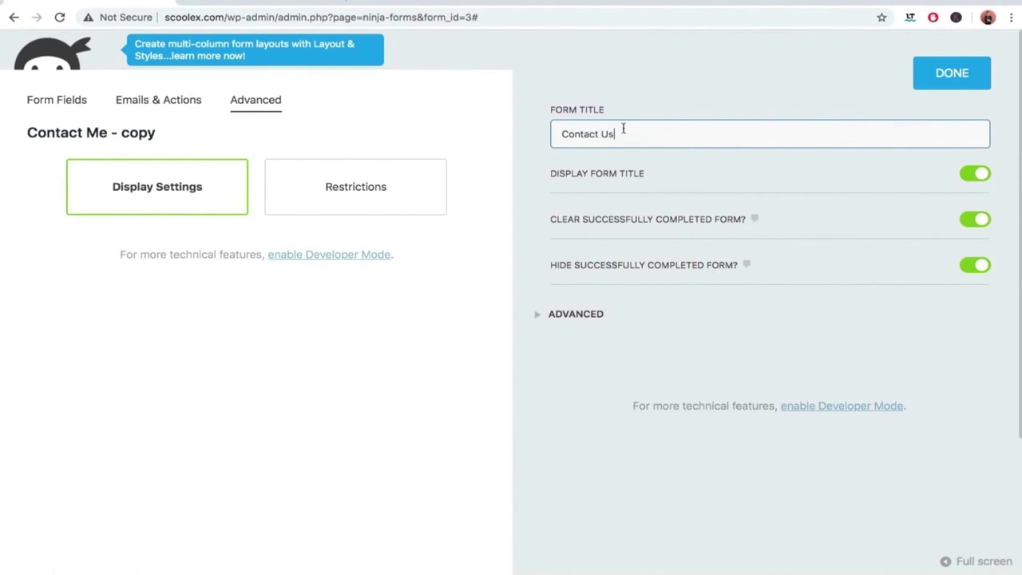
left_click(949, 75)
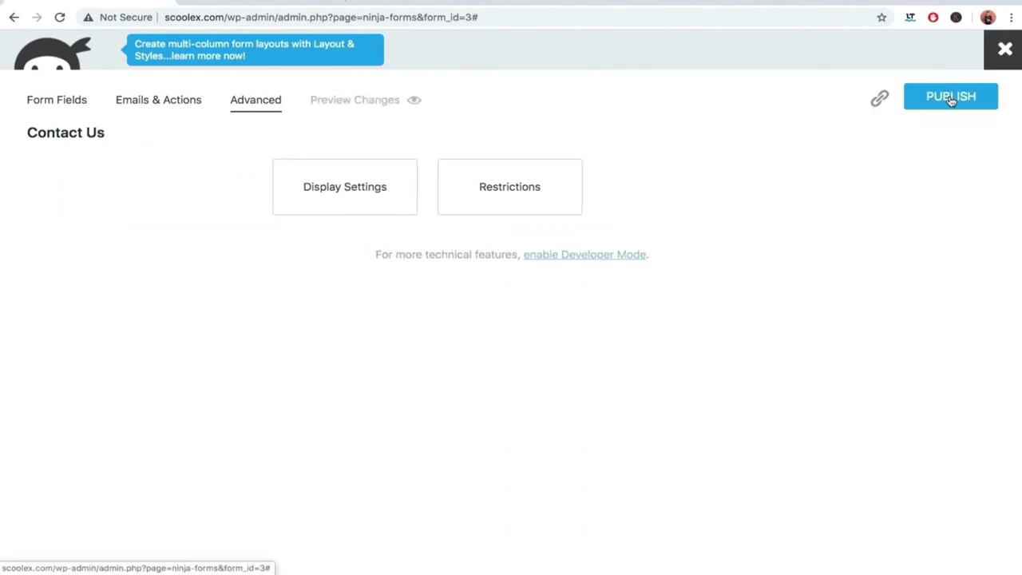
left_click(951, 99)
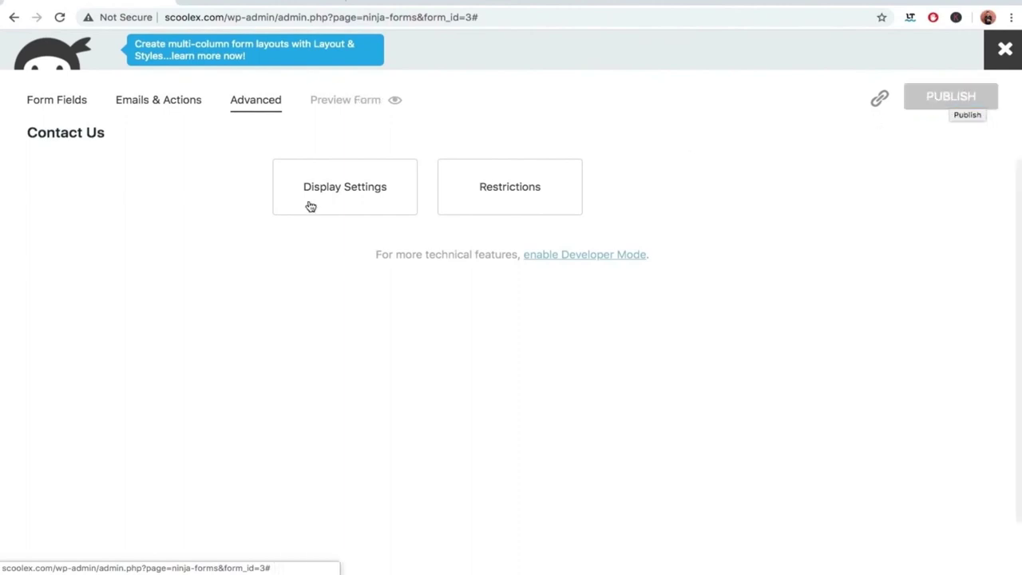
Close the form builder and copy the Contact Us form's [ninja_form id=3] shortcode from the forms list.
left_click(56, 104)
scroll(160, 254, "down", 2)
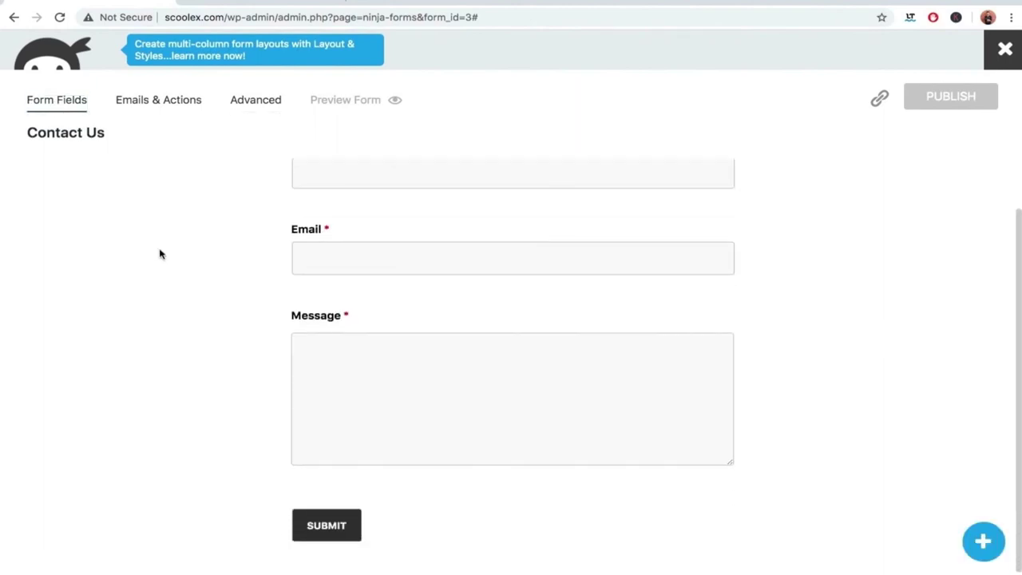
left_click(1006, 49)
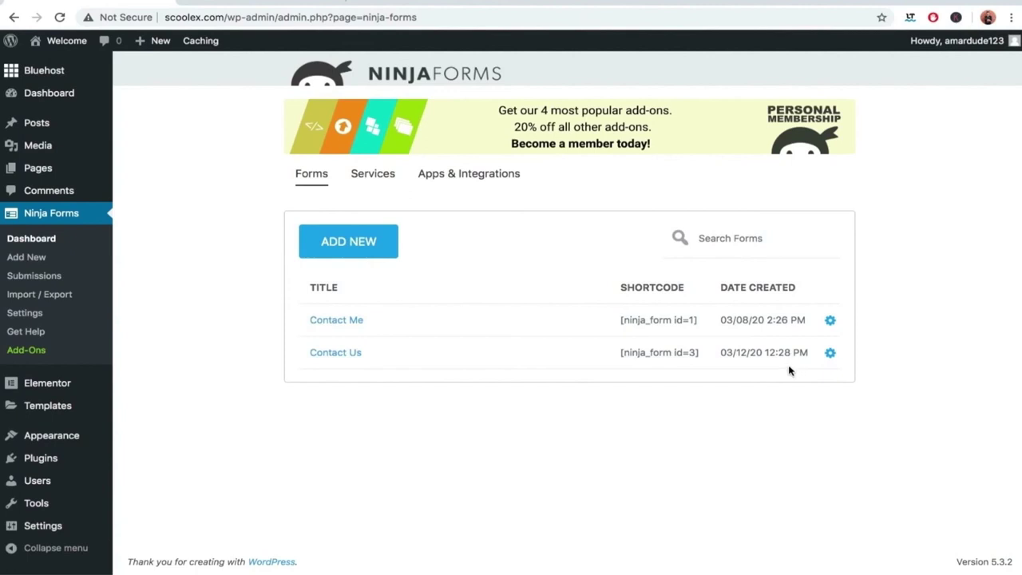
left_click_drag(616, 352, 705, 359)
key("ctrl+c")
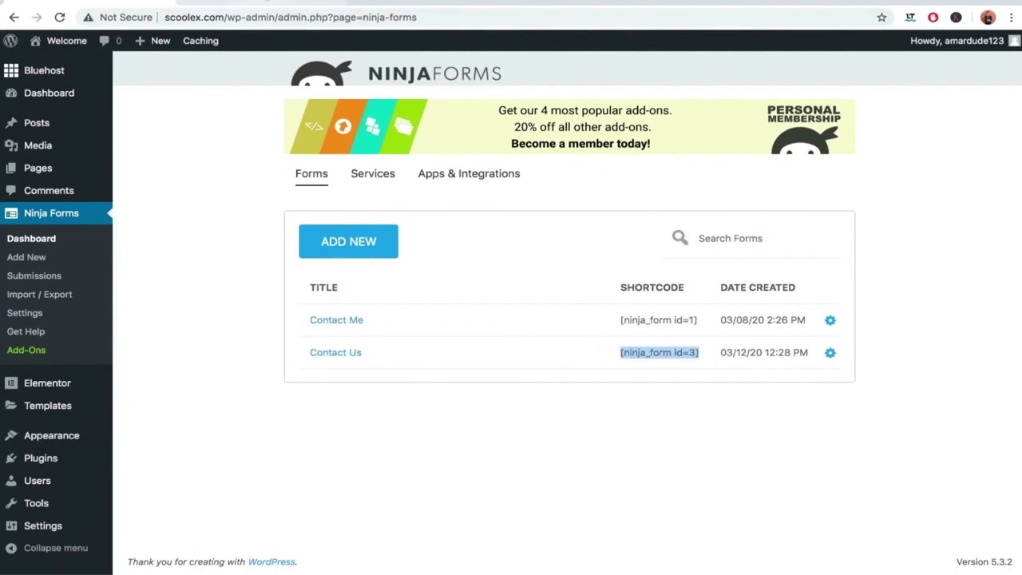
left_click(312, 4)
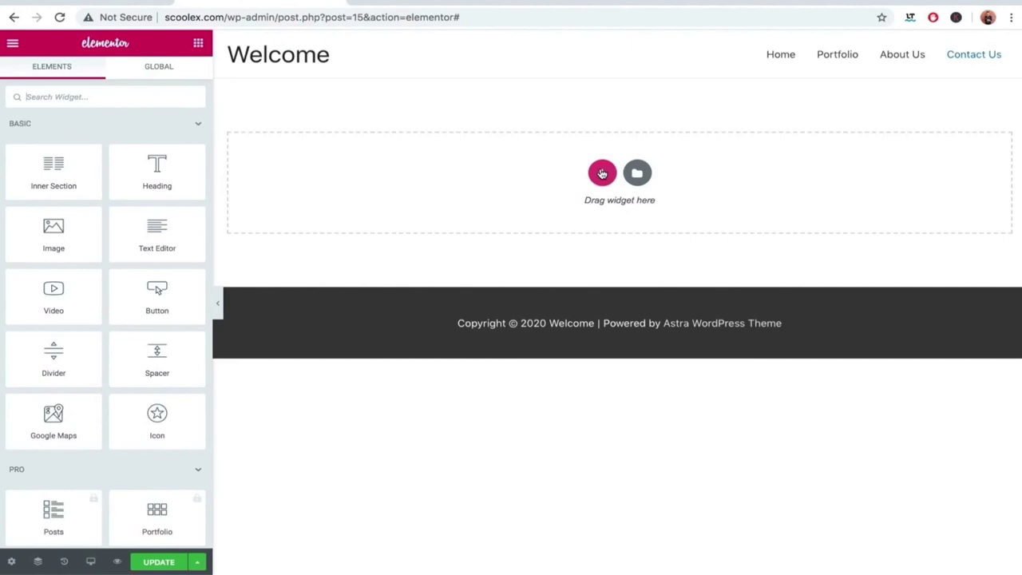
Add a single-column section at the top of the page containing a Heading widget.
left_click(602, 173)
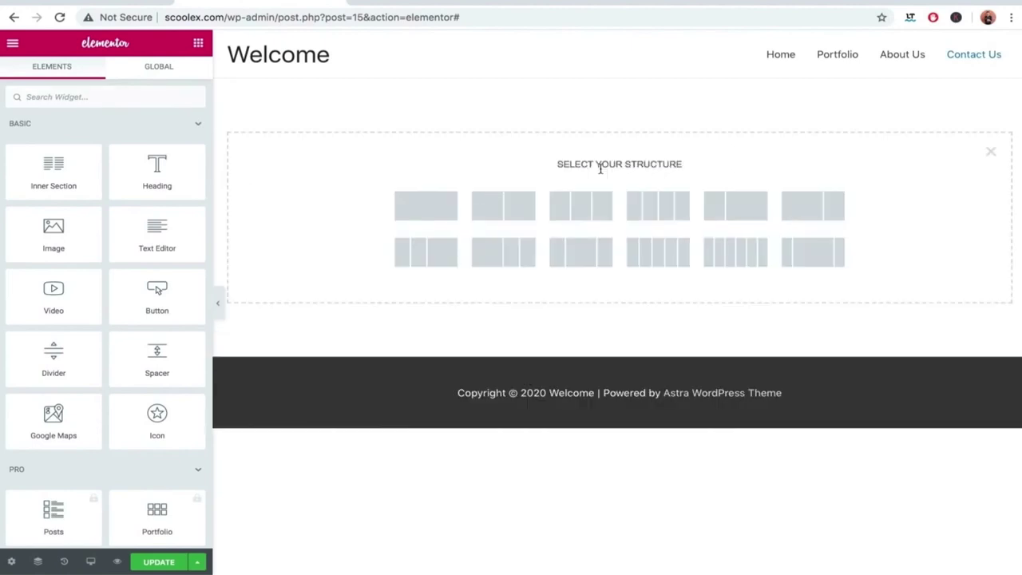
left_click(415, 206)
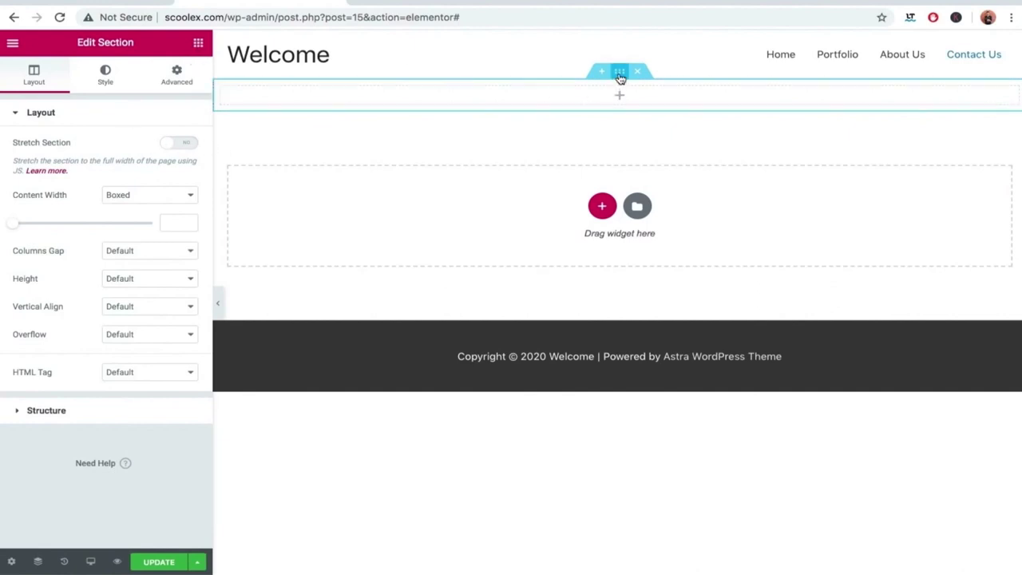
left_click(198, 43)
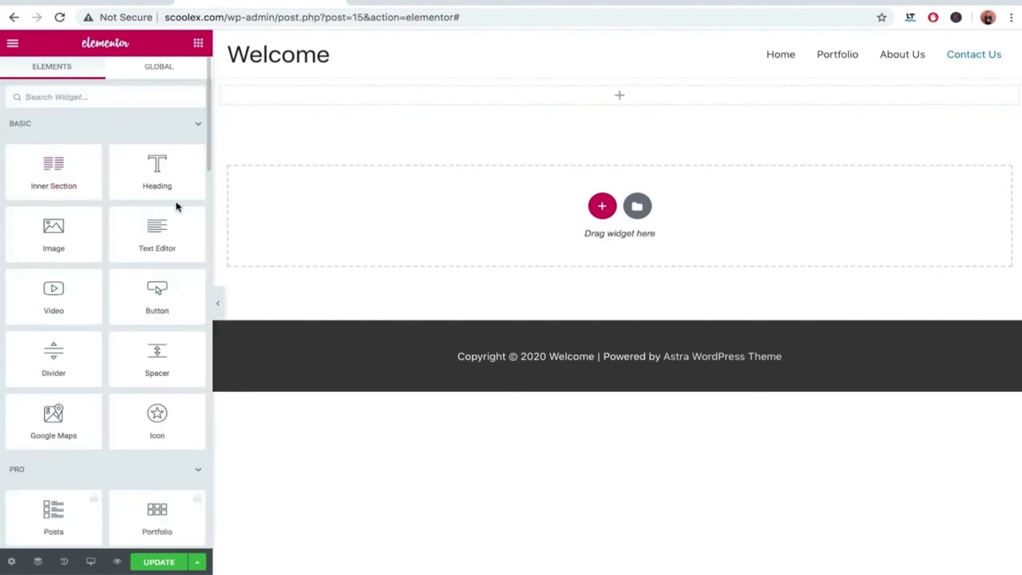
left_click_drag(161, 176, 464, 93)
Replace the heading text with the [ninja_form id=3] shortcode, centre it, and update the page.
left_click(471, 94)
key("ctrl+a")
key("ctrl+v")
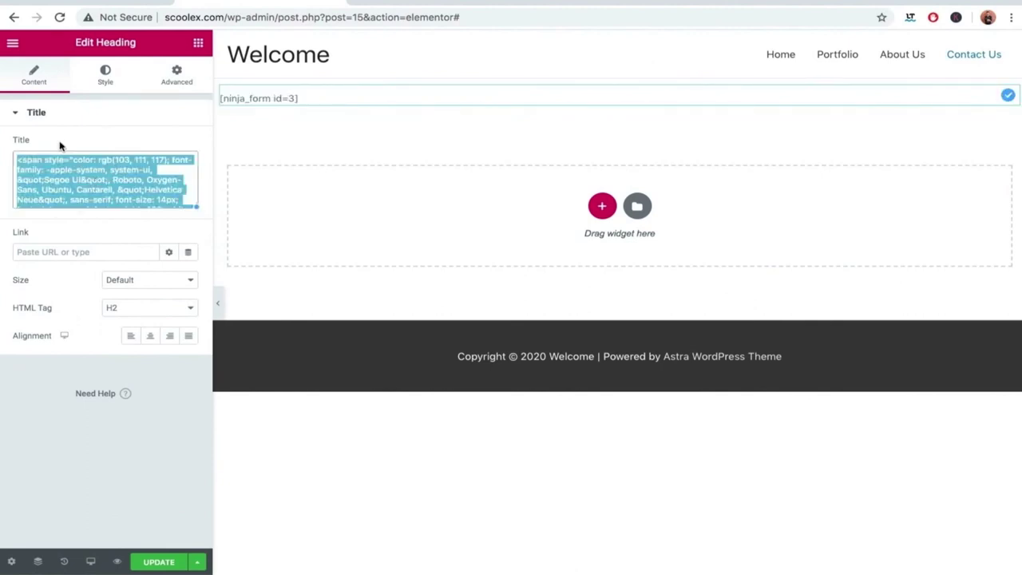
key("ctrl+v")
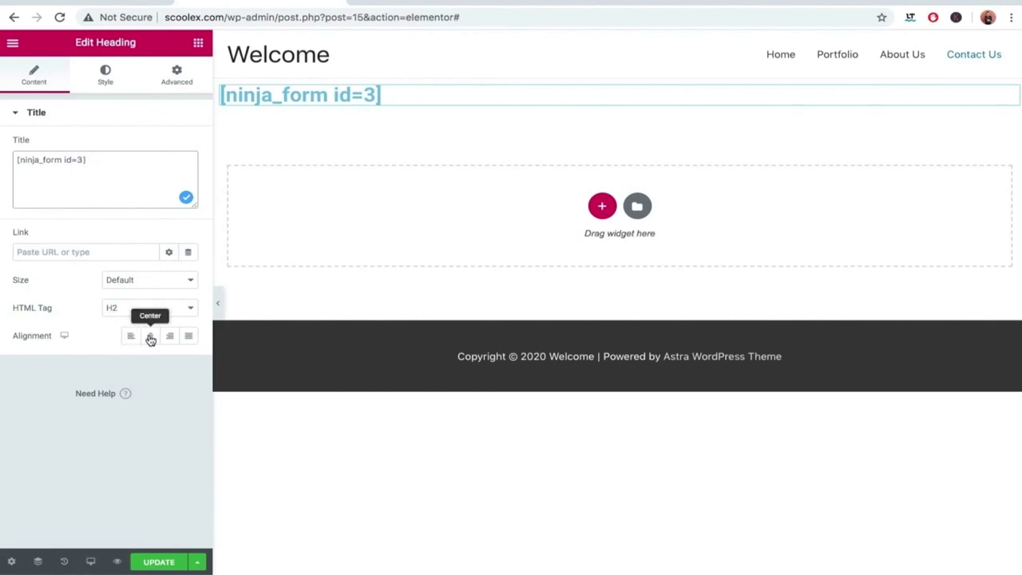
left_click(150, 337)
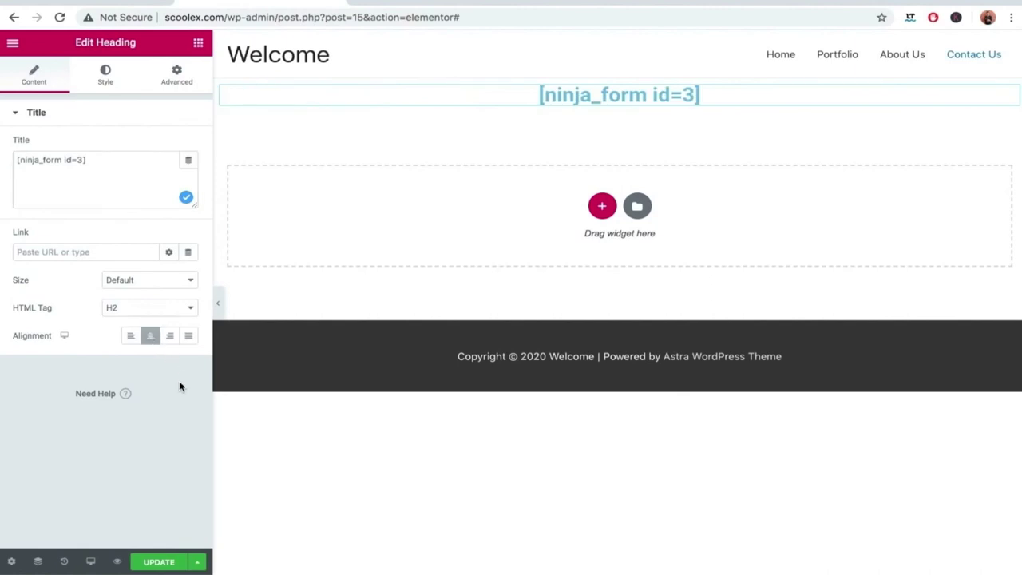
left_click(159, 563)
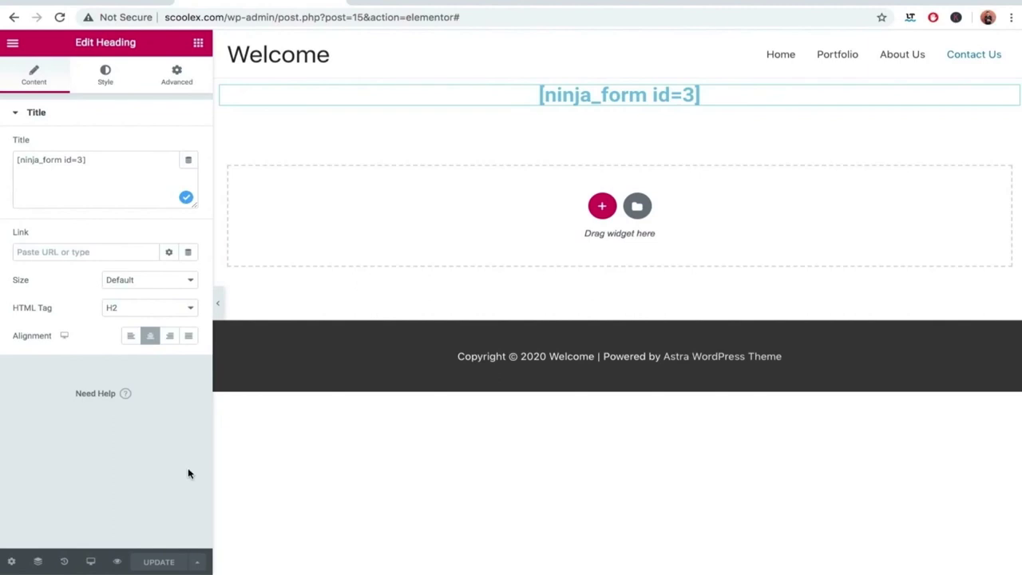
Apply a Classic black background overlay to the shortcode section and update the page.
left_click(619, 71)
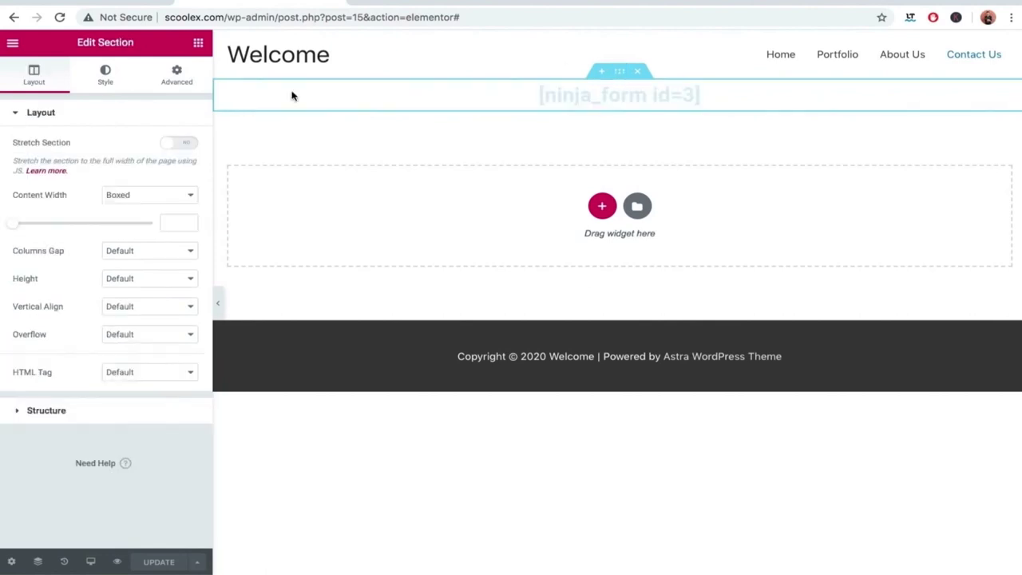
left_click(99, 73)
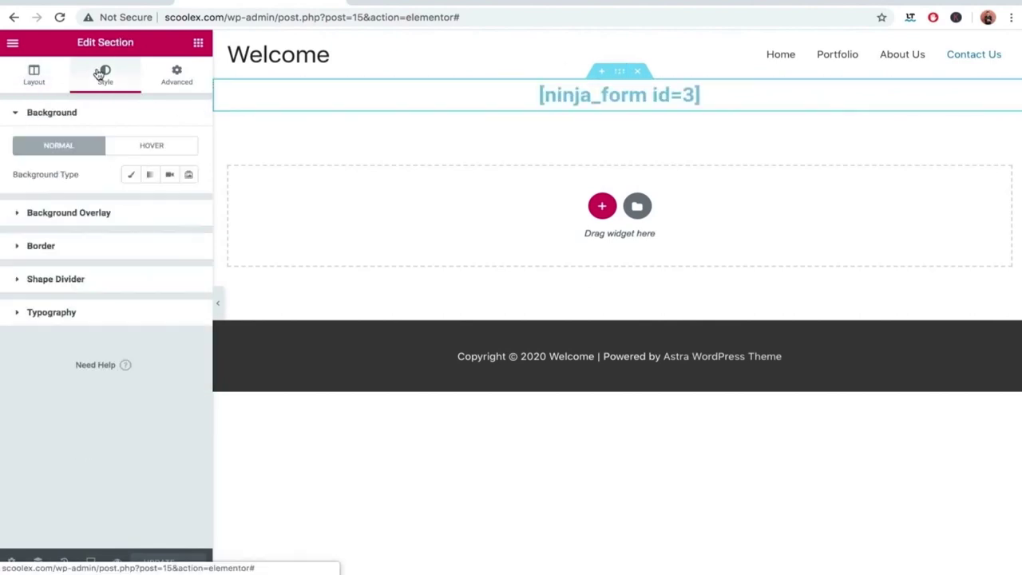
left_click(94, 213)
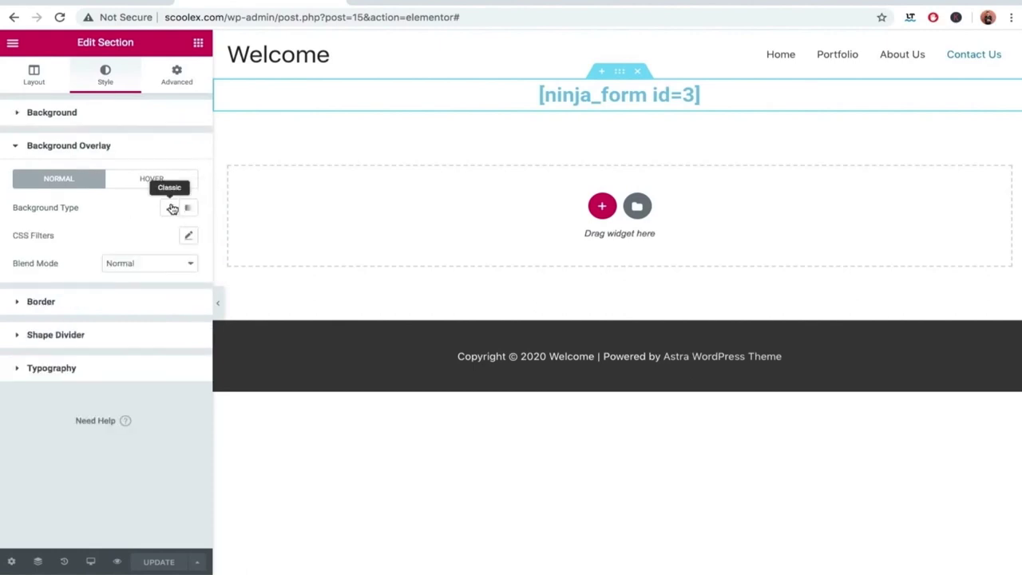
left_click(170, 207)
left_click(169, 236)
left_click_drag(135, 328, 59, 397)
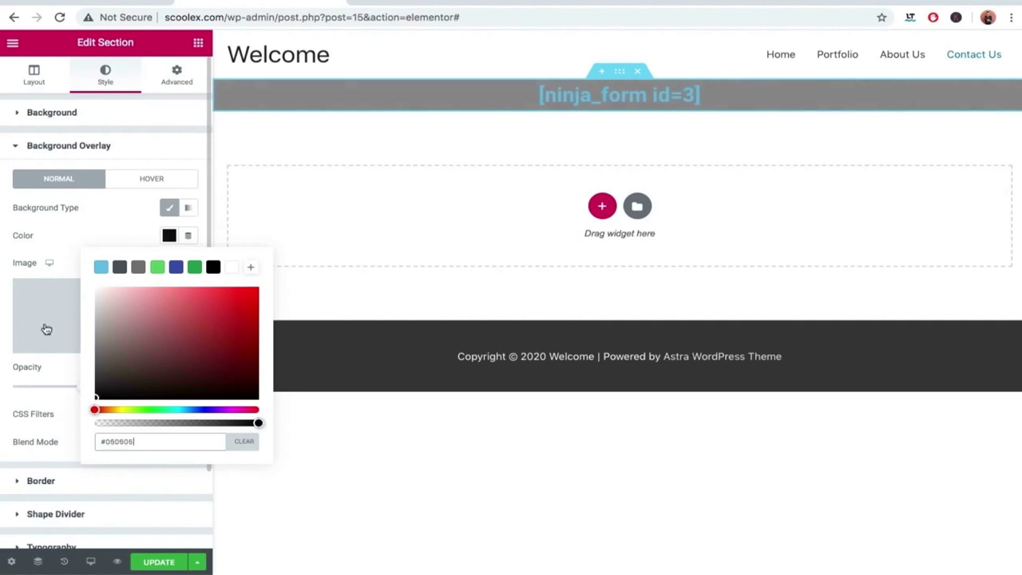
left_click(198, 466)
left_click(162, 564)
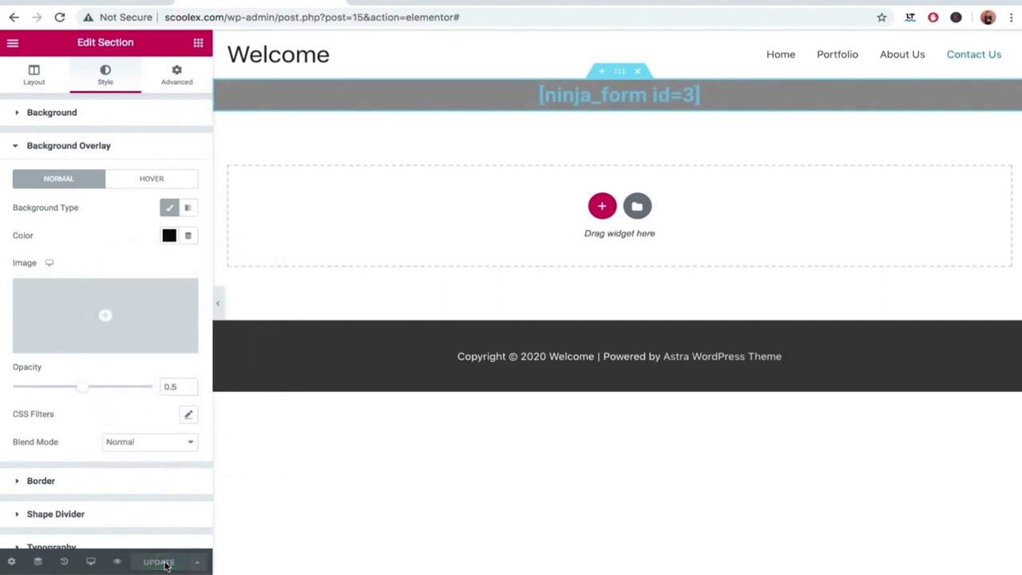
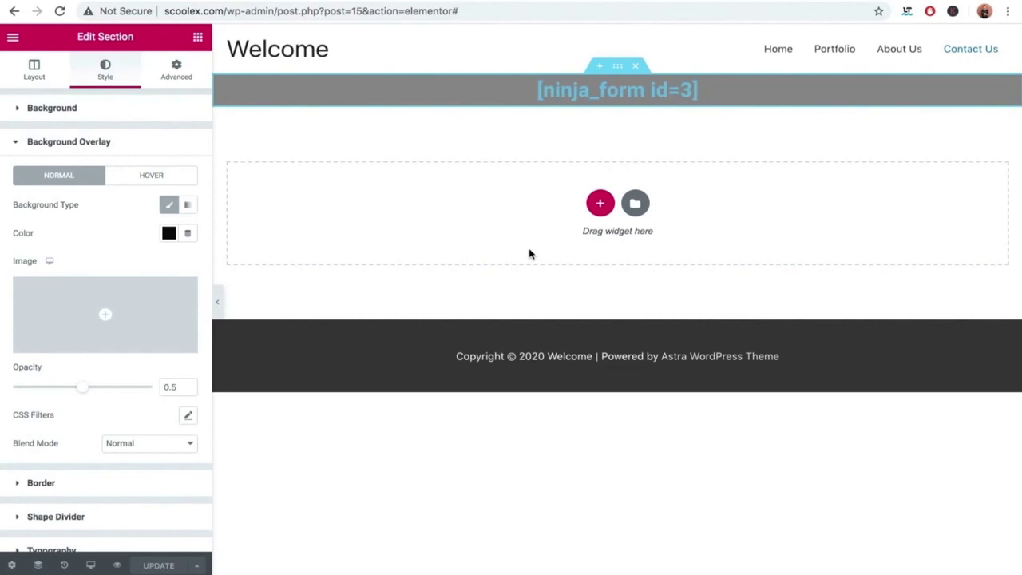
Open a new incognito window and load the Contact Us page on scoolex.com.
left_click(1008, 11)
left_click(997, 74)
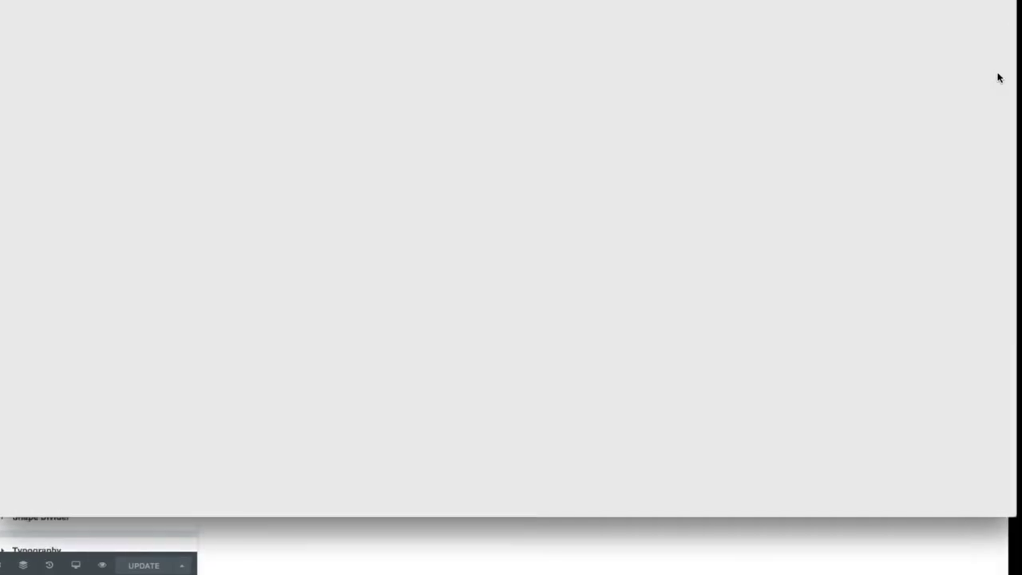
type("sc")
key("Down")
key("Down")
key("Down")
key("Down")
key("Return")
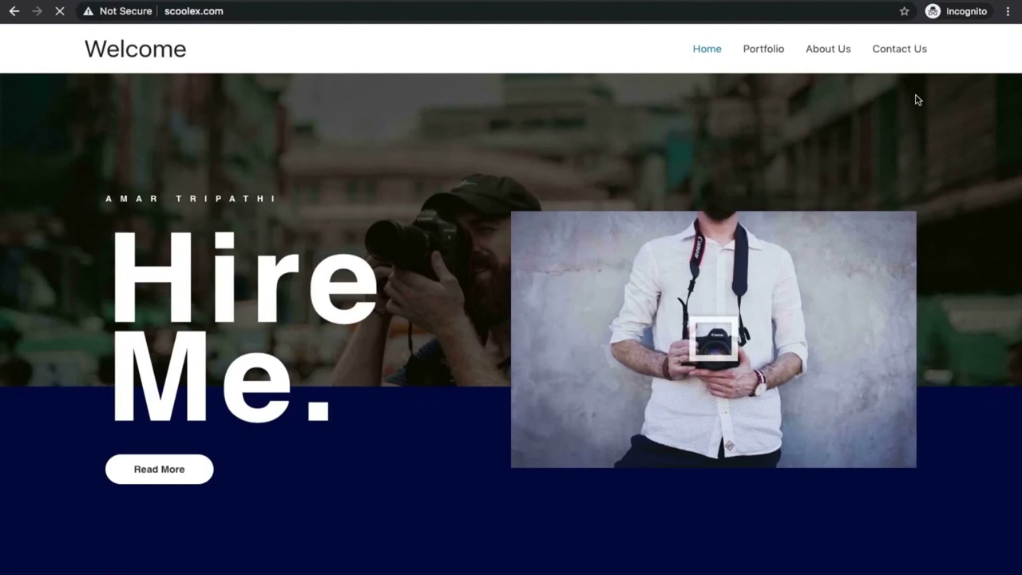
left_click(900, 48)
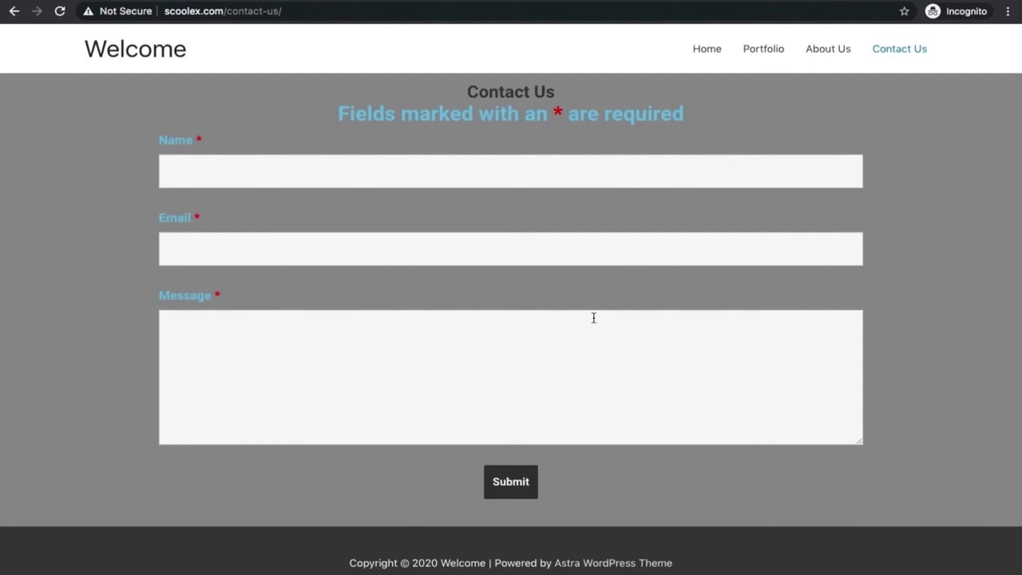
Submit the contact form with a sender name, an email address and the message 'Hey'.
left_click(447, 168)
type("amar")
key("Tab")
key("Tab")
type("Hey")
left_click(525, 483)
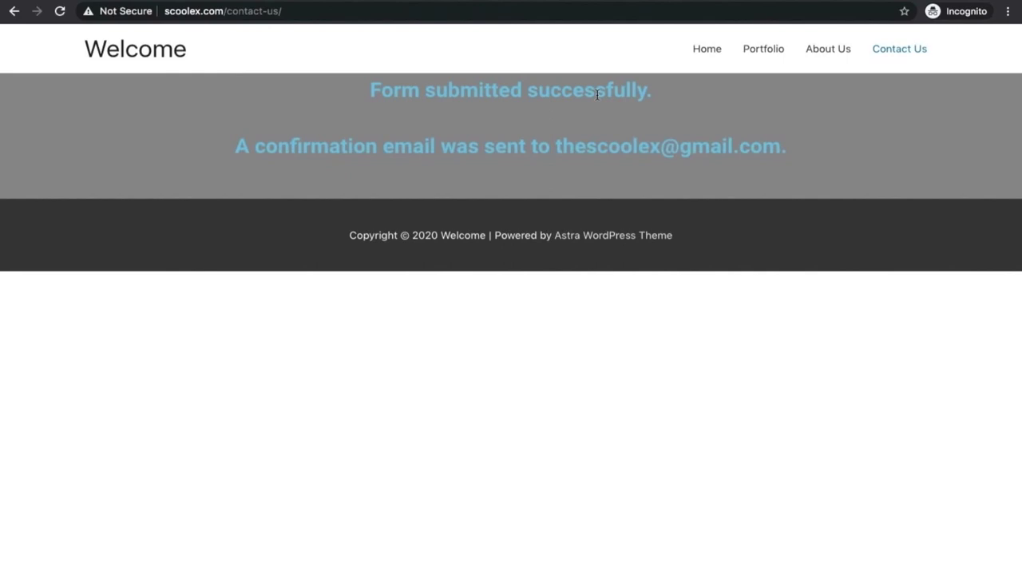
mouse_move(55, 2)
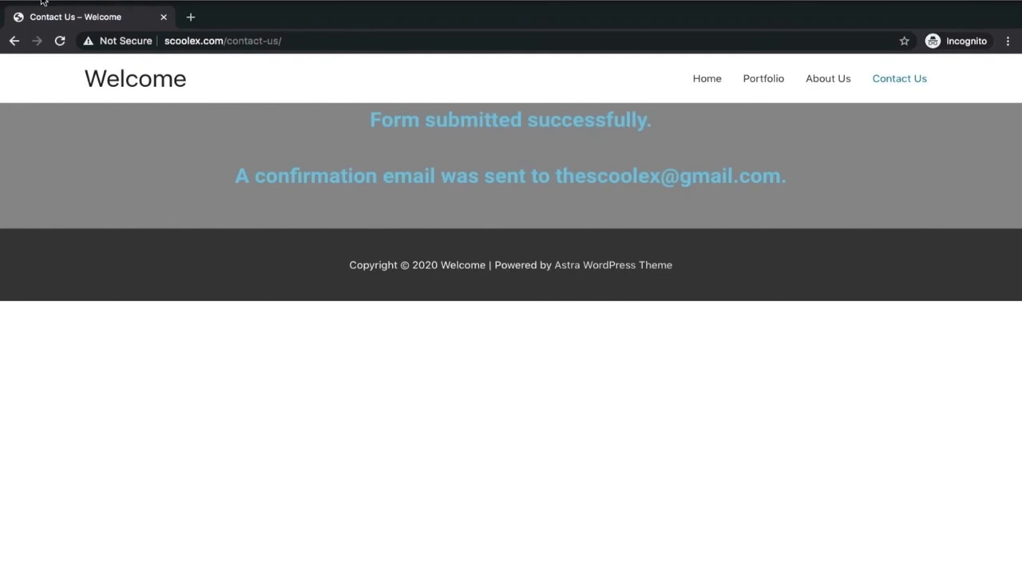
key("ctrl+Right")
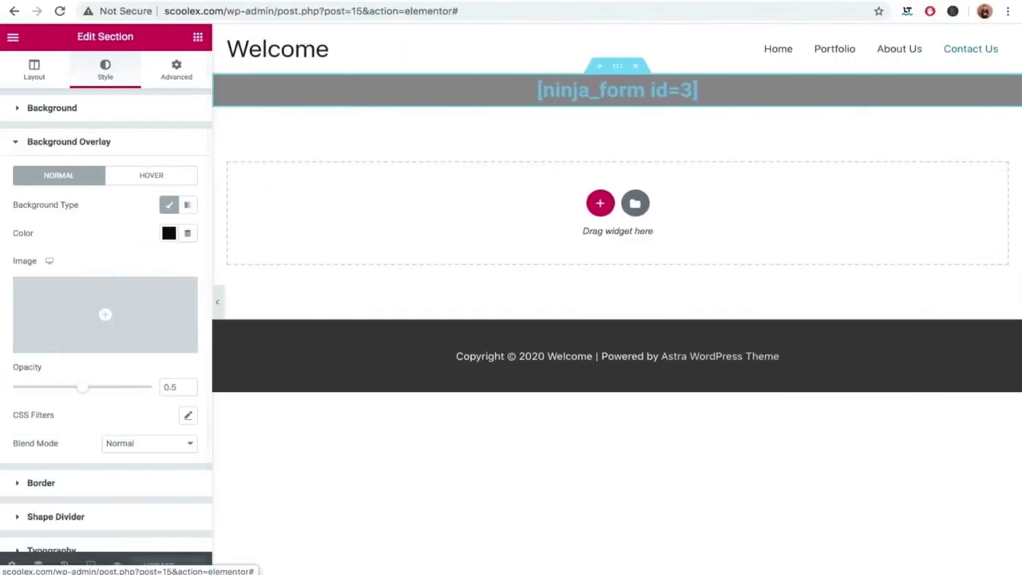
Filter Ninja Forms Submissions to the Contact Us (ID: 3) form to see the test entry.
key("ctrl+Right")
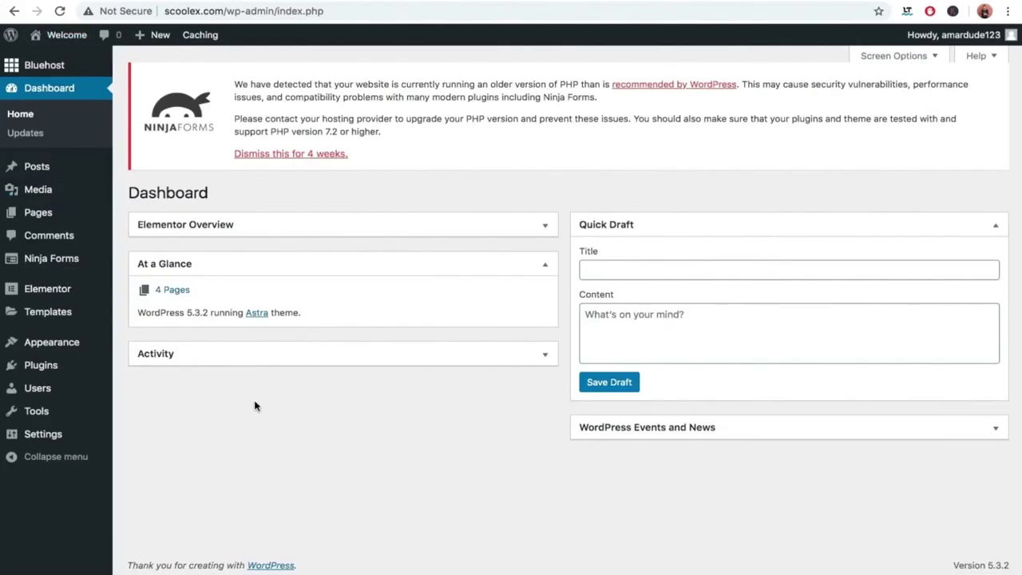
left_click(54, 267)
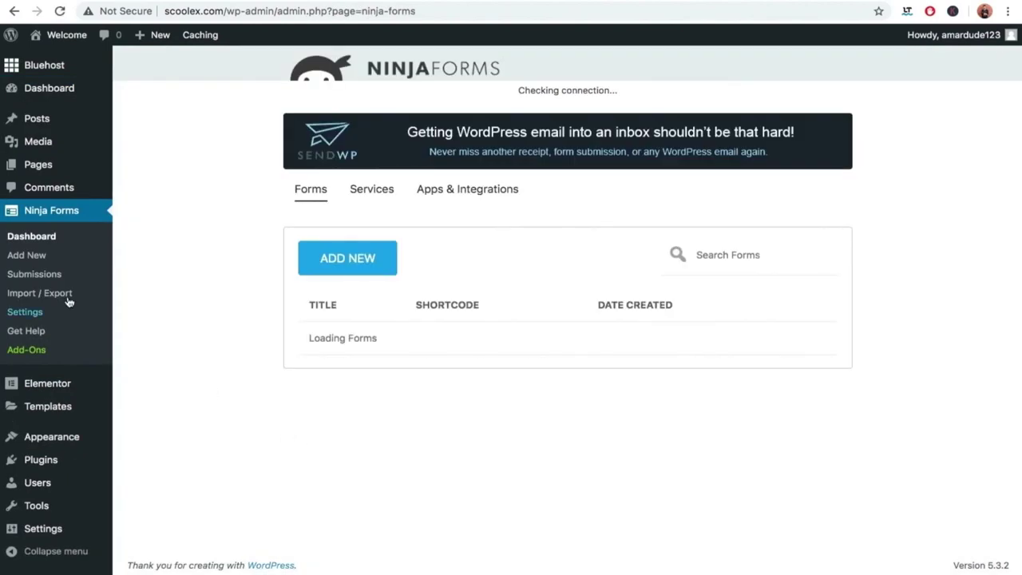
left_click(37, 276)
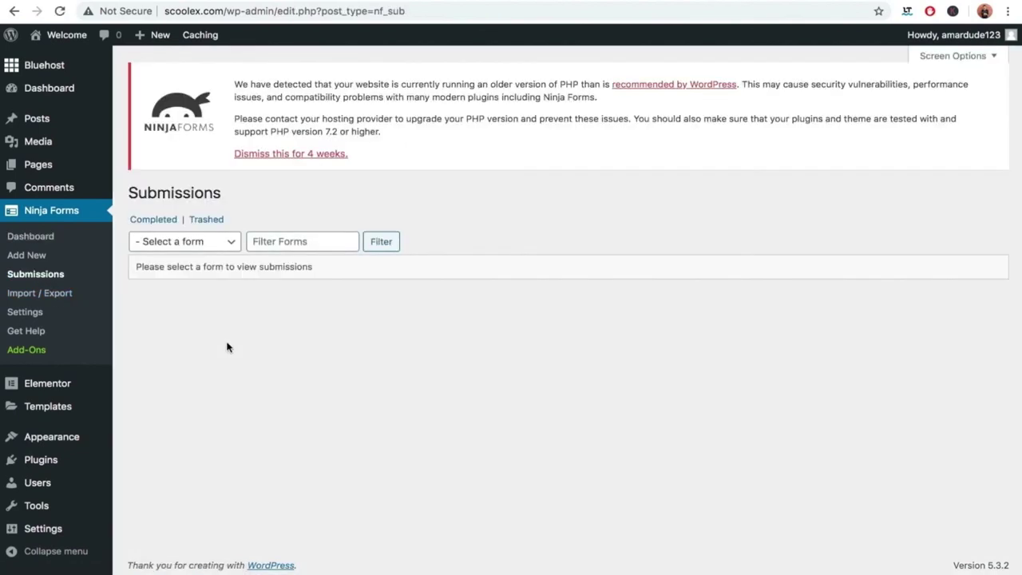
left_click(213, 251)
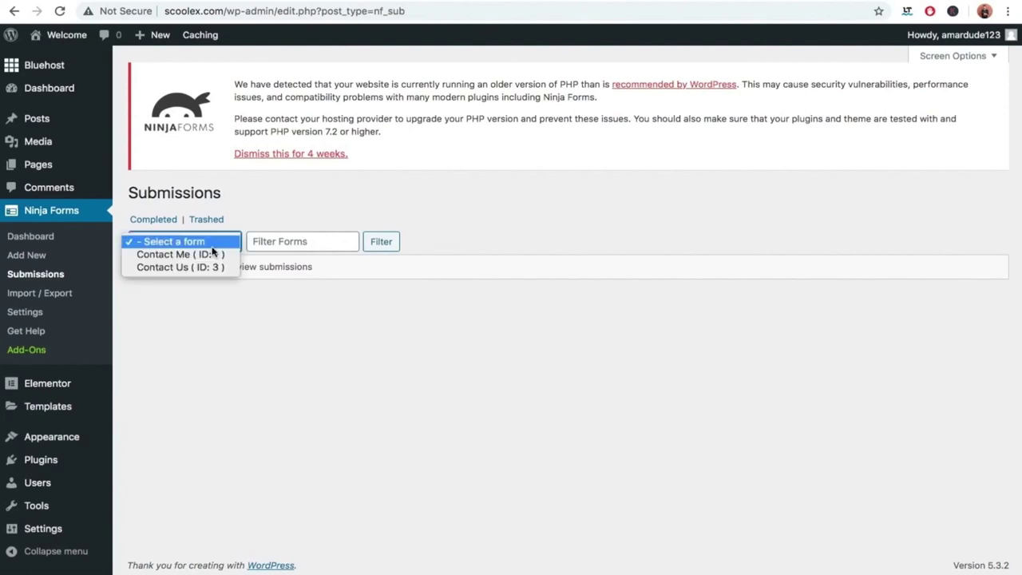
left_click(175, 268)
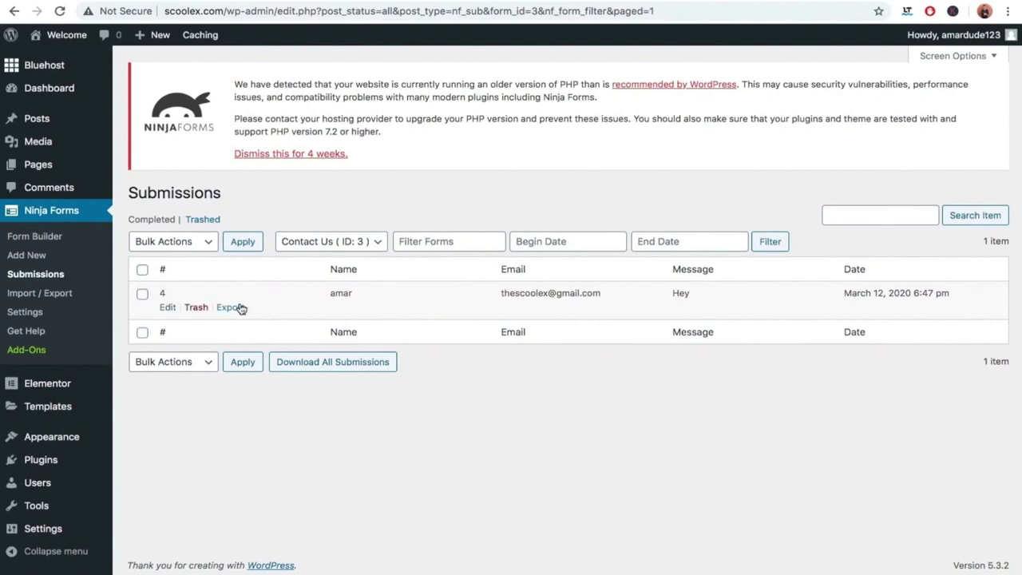
mouse_move(330, 311)
mouse_move(38, 530)
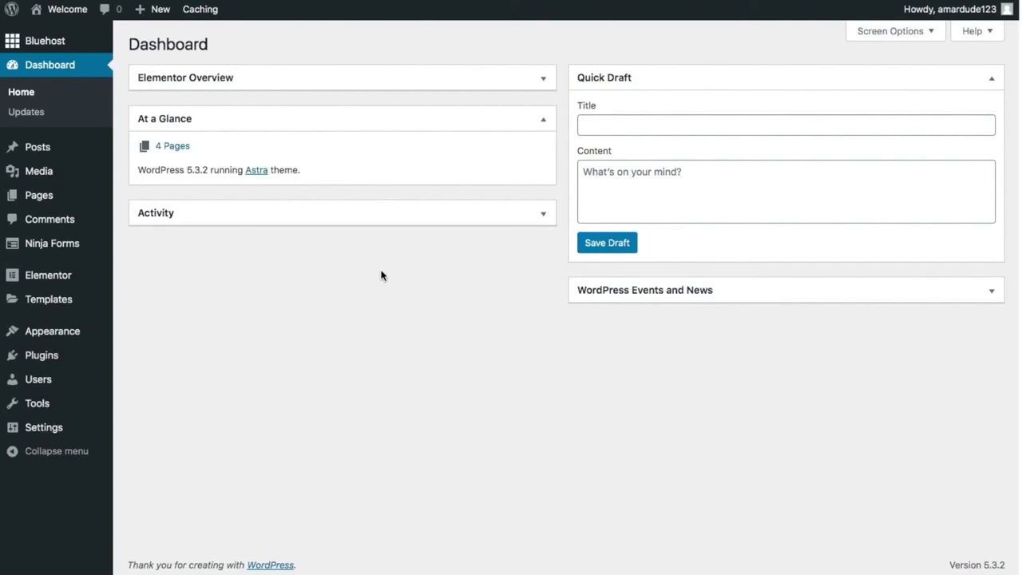
From Pages > All Pages, launch Edit with Elementor on the Contact Us page.
mouse_move(58, 201)
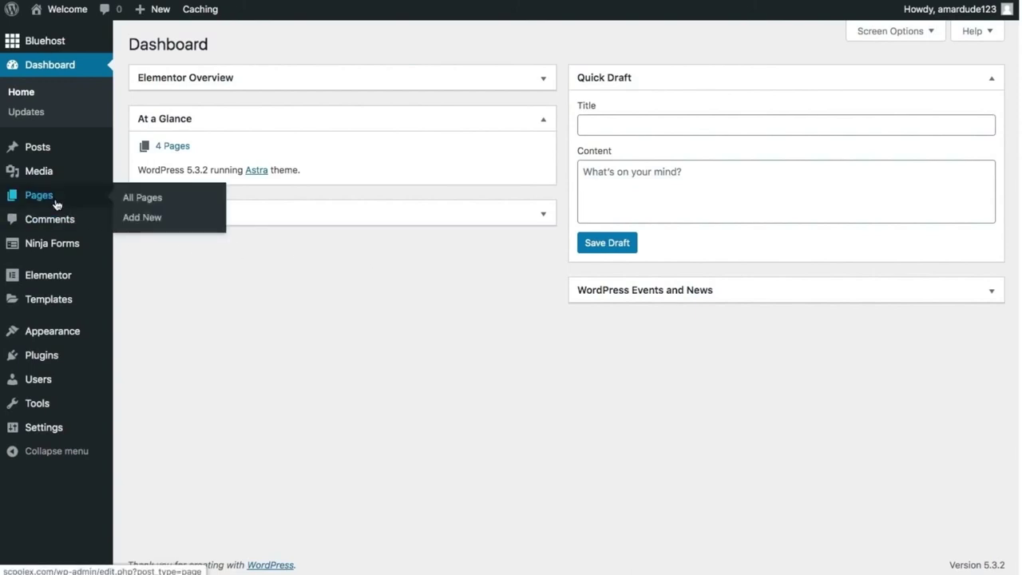
left_click(133, 206)
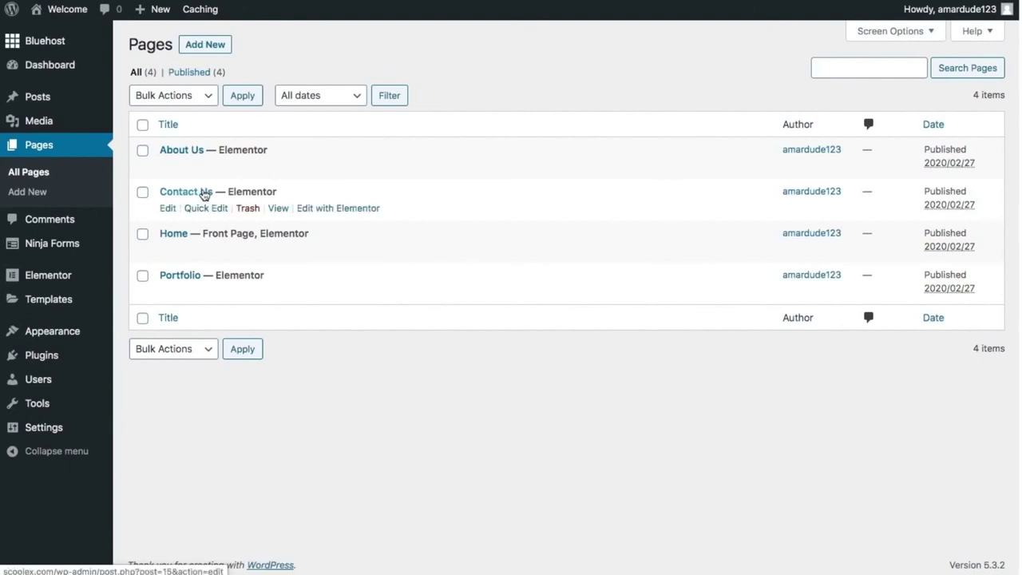
left_click(329, 214)
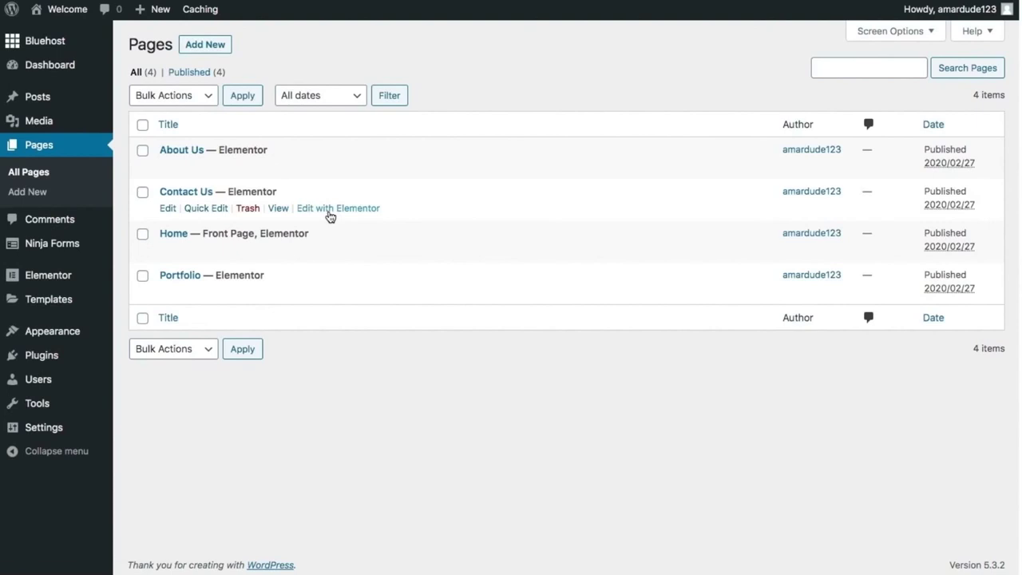
left_click(329, 212)
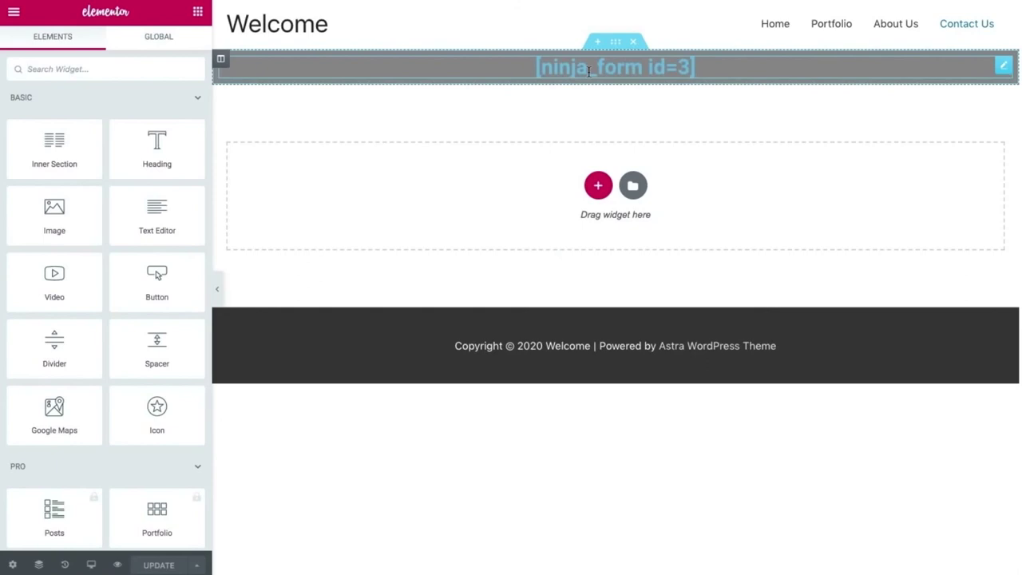
Colour the [ninja_form id=3] heading text #FFFFFF in its Style settings, then UPDATE the page.
left_click(589, 71)
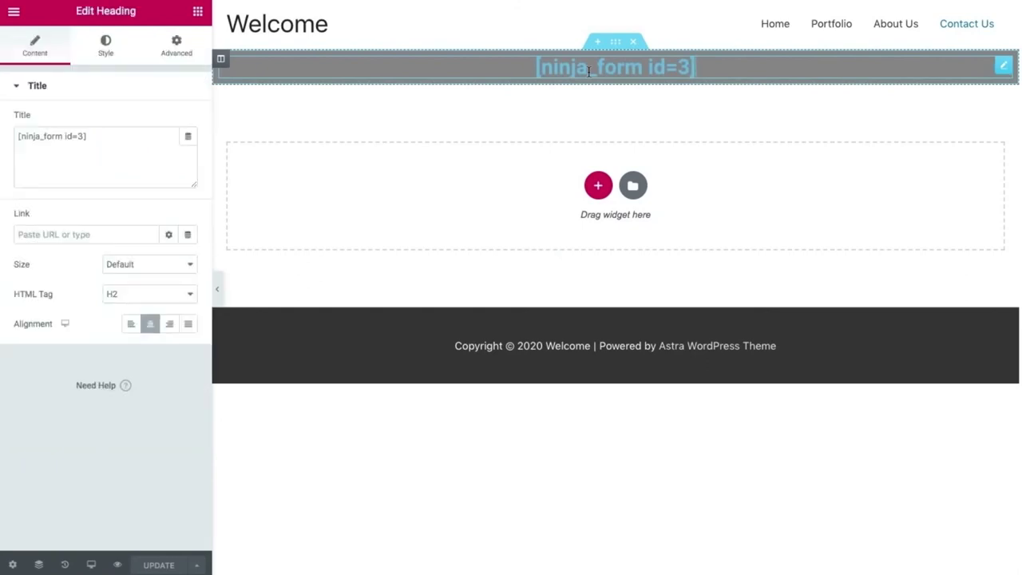
left_click(106, 44)
left_click(188, 150)
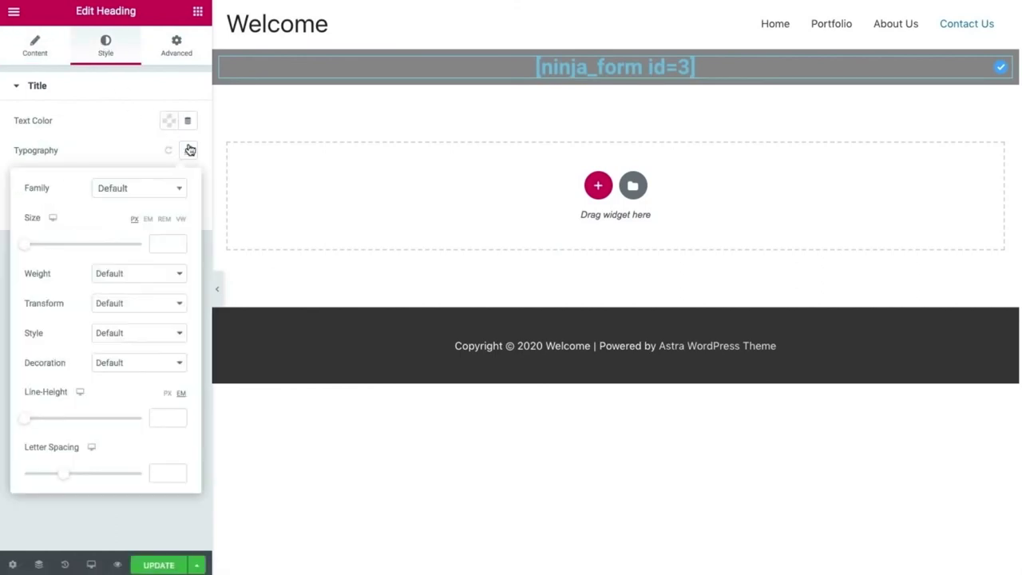
left_click(112, 141)
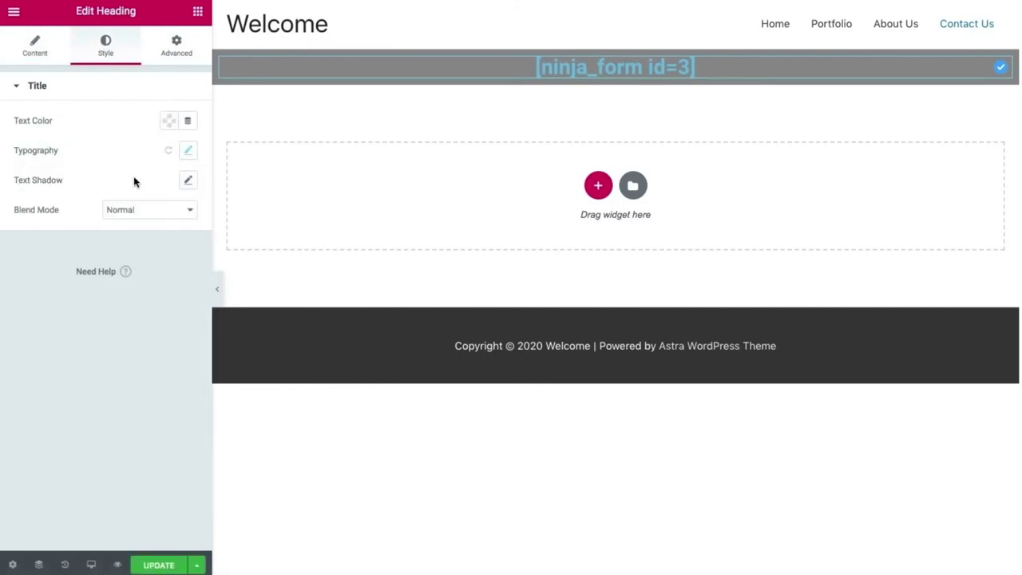
left_click(168, 121)
left_click_drag(137, 206, 62, 171)
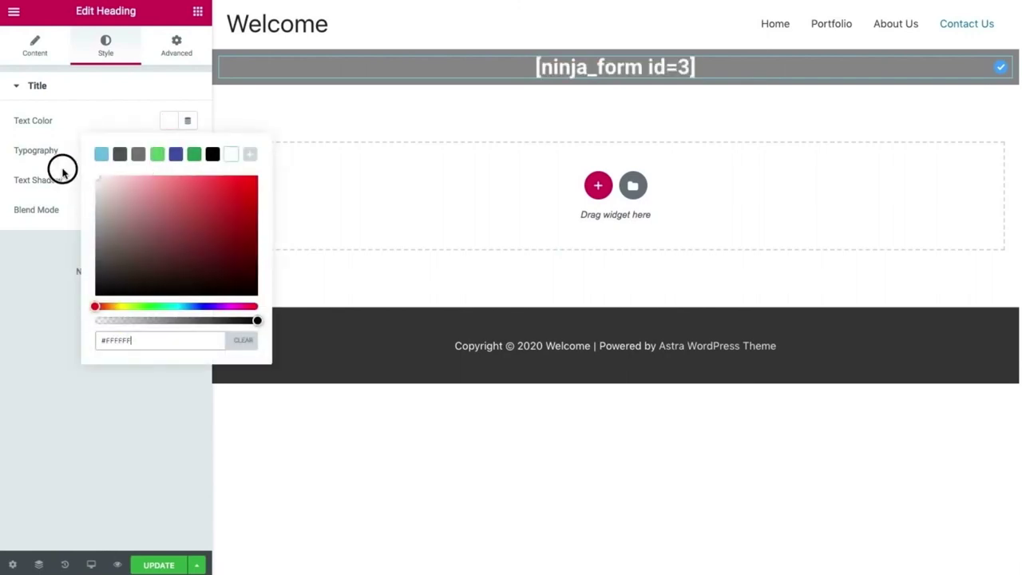
left_click(13, 287)
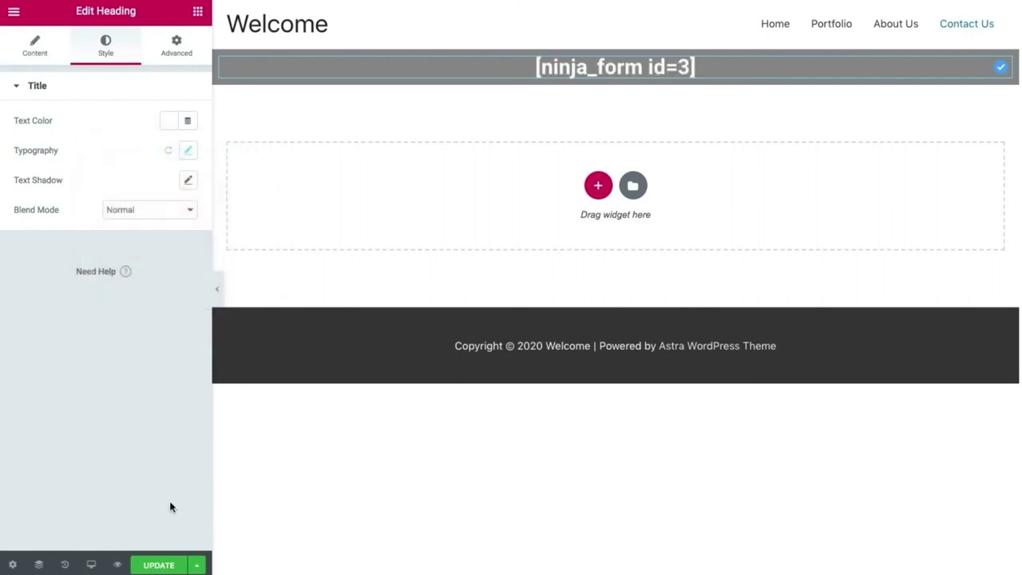
left_click(159, 564)
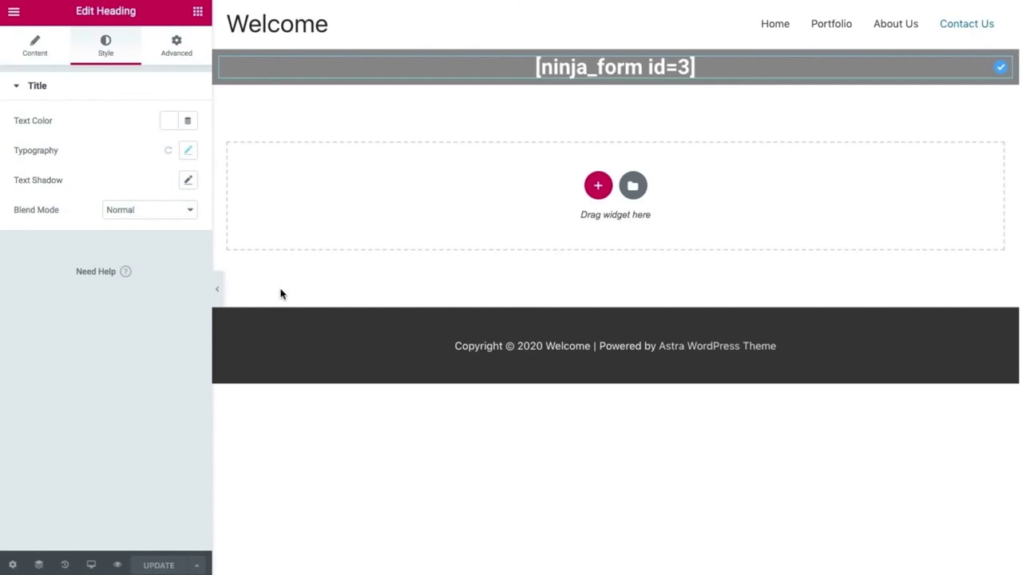
Insert the 'Finding Something Interesting?' block from the library's Call To Action blocks.
left_click(634, 185)
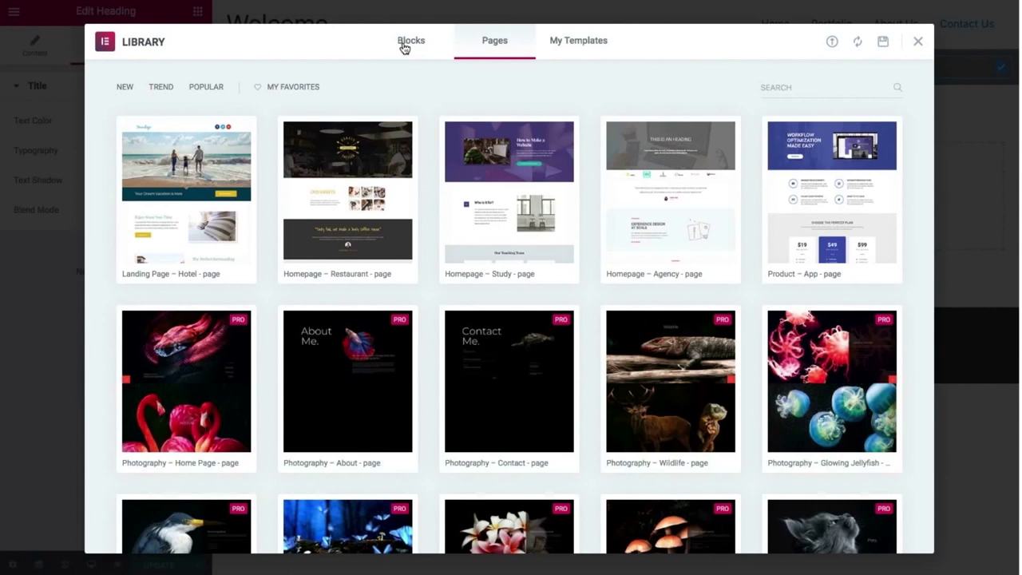
left_click(409, 41)
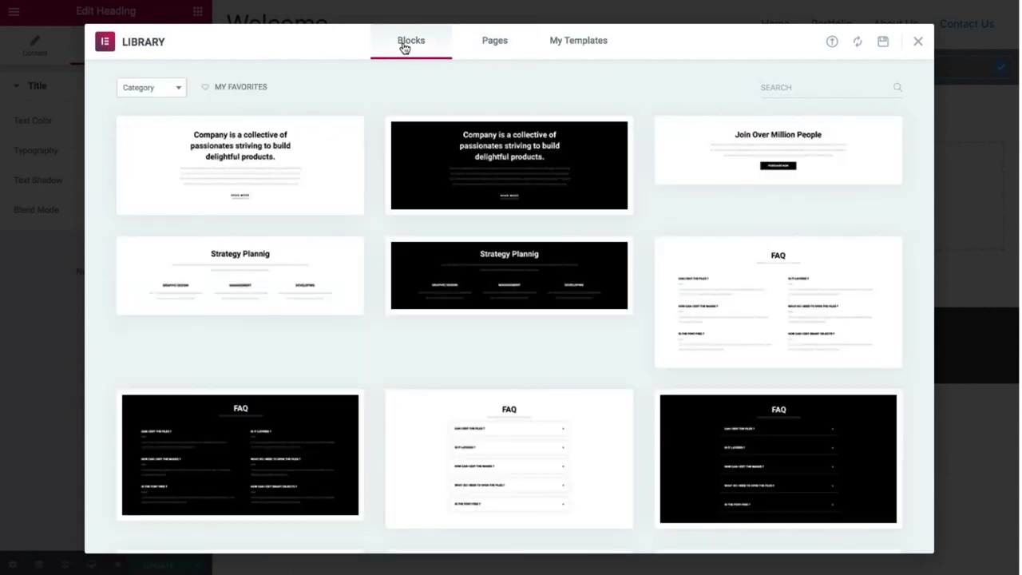
left_click(164, 90)
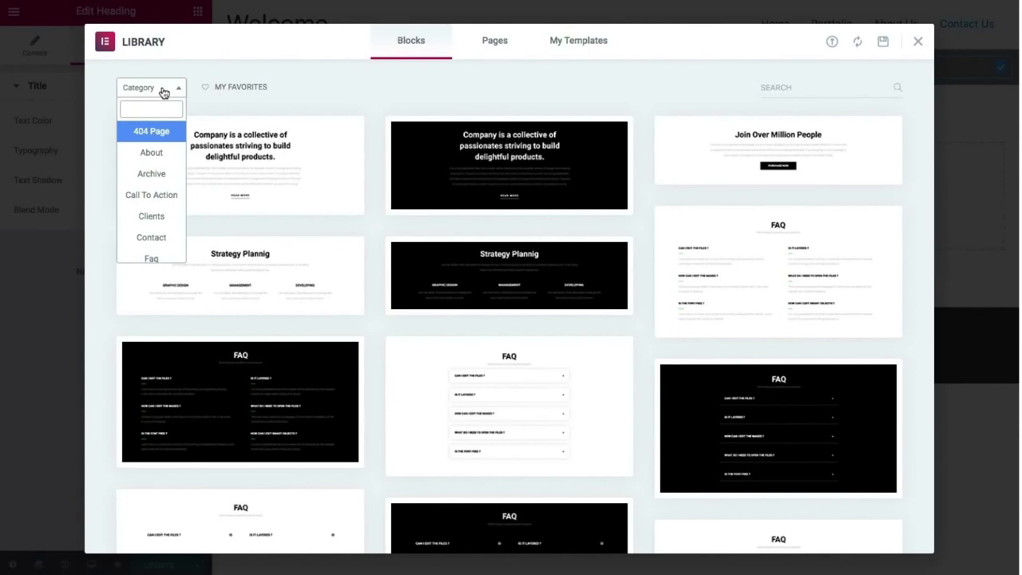
left_click(159, 197)
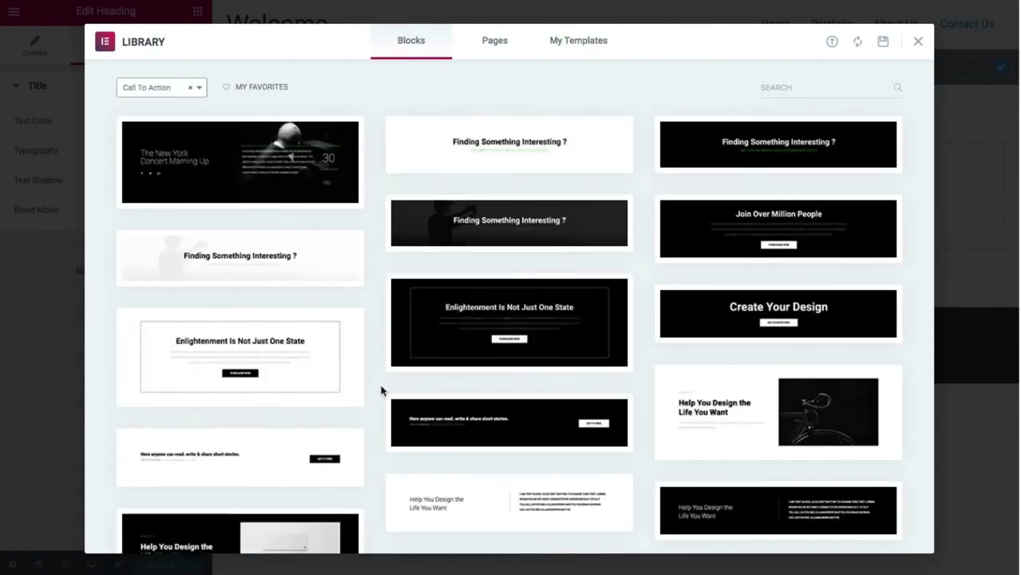
scroll(381, 390, "down", 4)
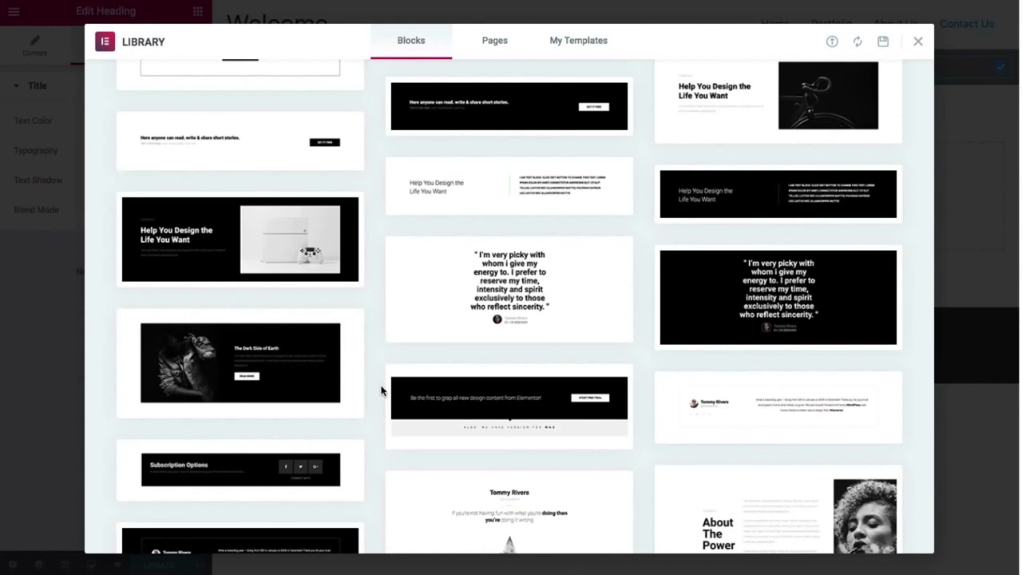
scroll(381, 390, "down", 1)
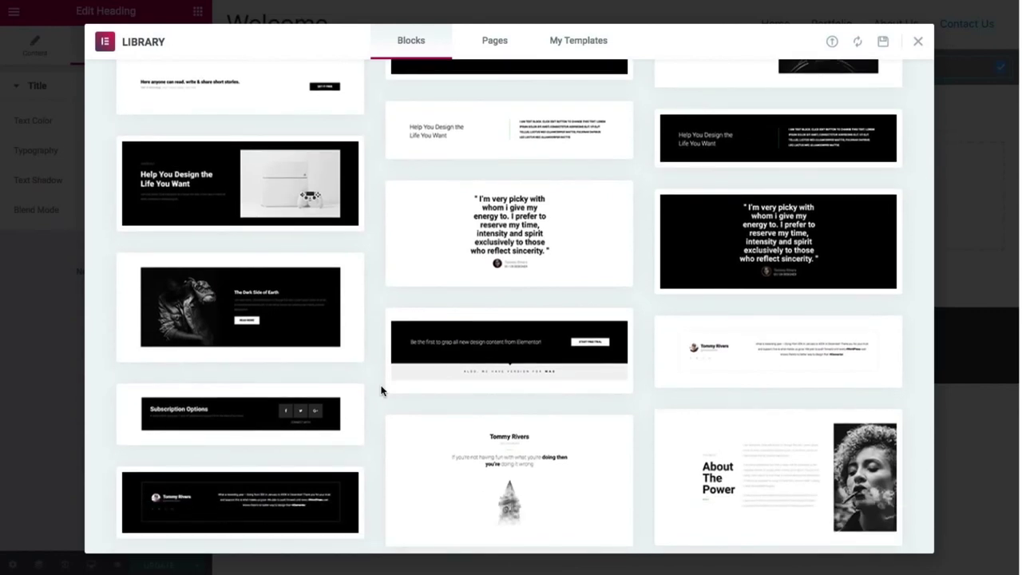
scroll(381, 390, "down", 2)
scroll(381, 390, "up", 9)
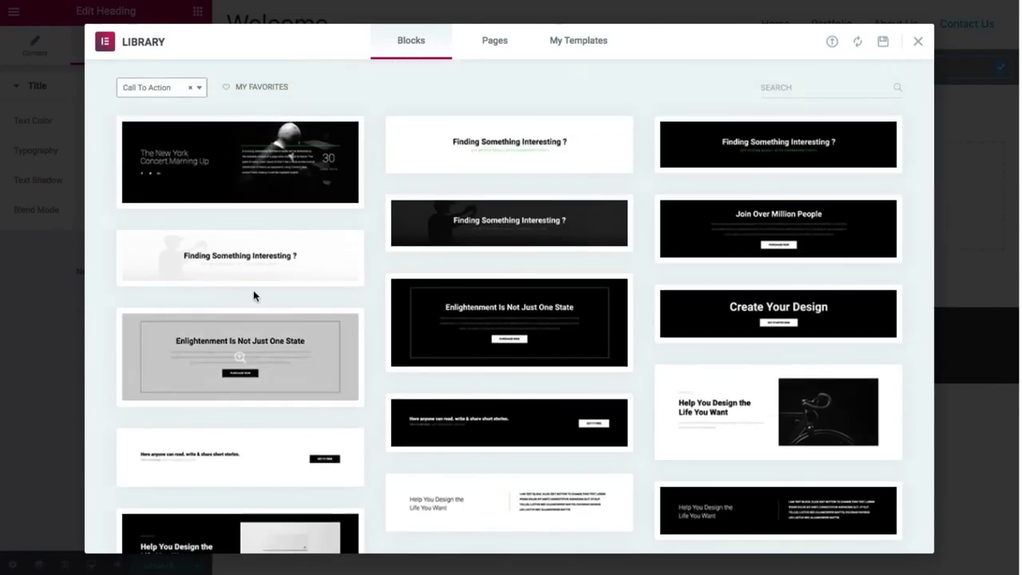
mouse_move(245, 255)
left_click(150, 276)
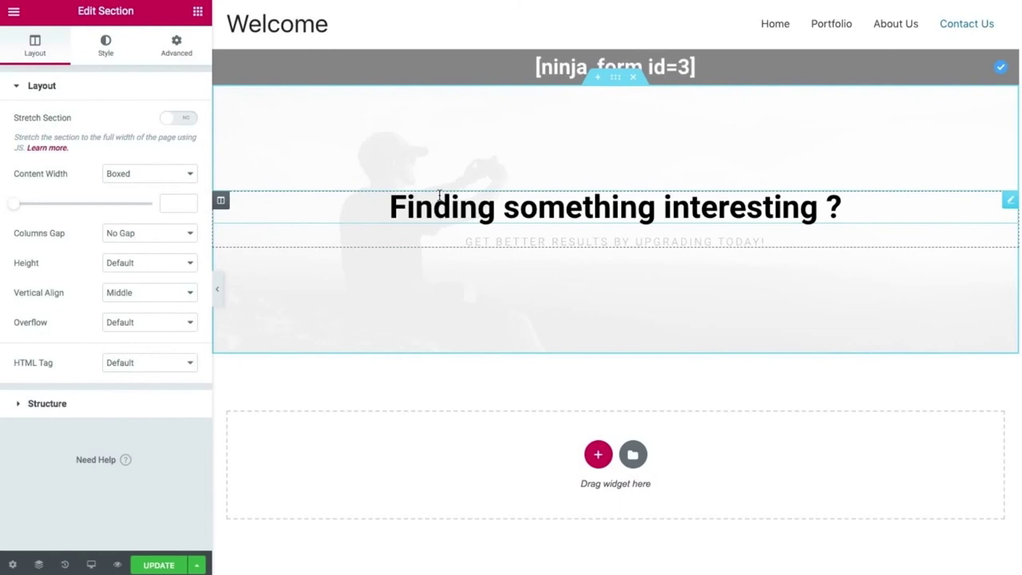
Retitle the heading 'Feel free to reach us.' and the subtitle 'It will be our pleasure to serve you'.
left_click(439, 194)
key("ctrl+a")
type("Feel free")
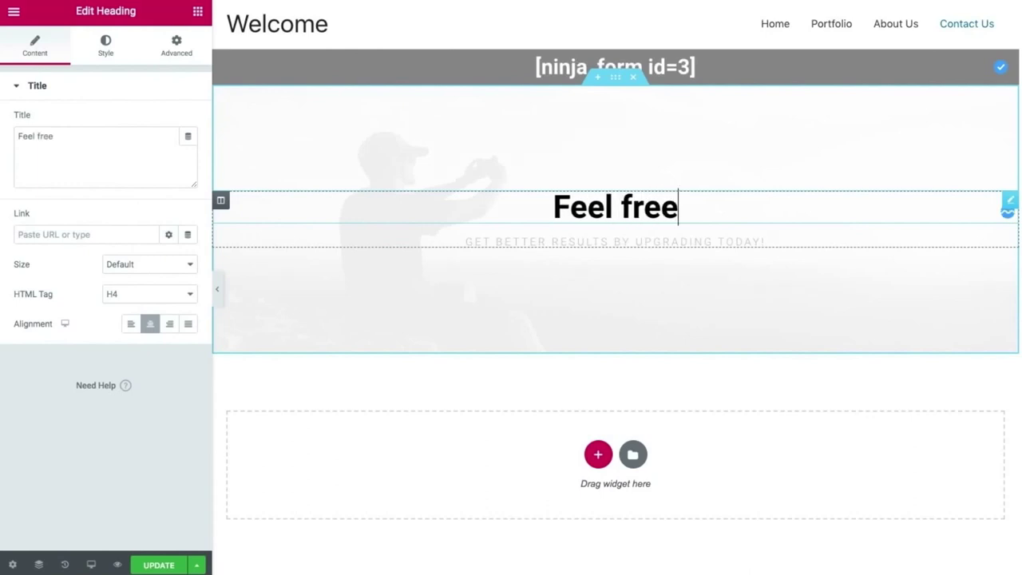
type(" to reach us.")
left_click(618, 235)
key("ctrl+a")
type("It will be our pleasure to serve you")
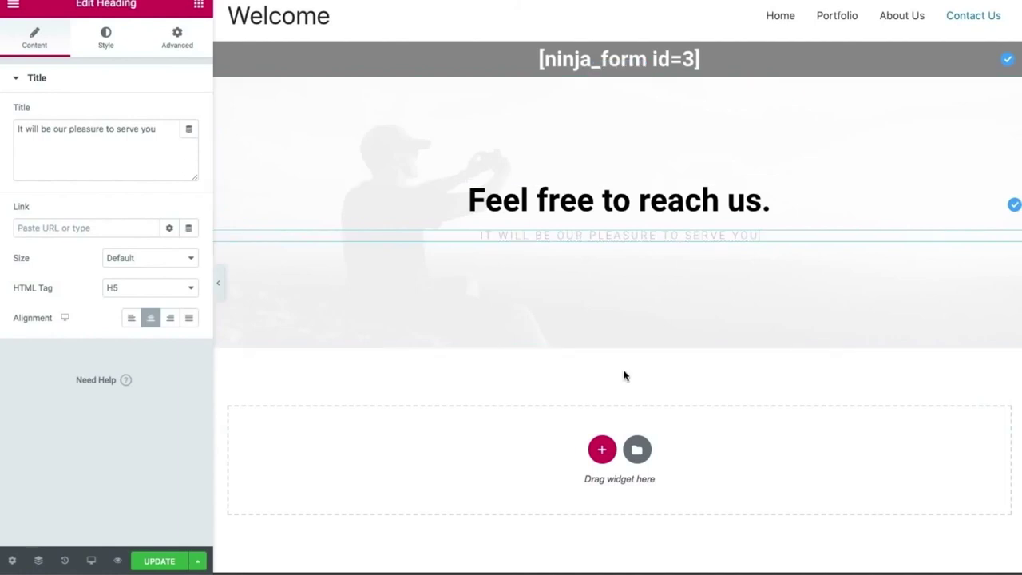
Insert the 'For All Inquiries Please Email' block from the library's Contact category.
left_click(638, 450)
left_click(165, 80)
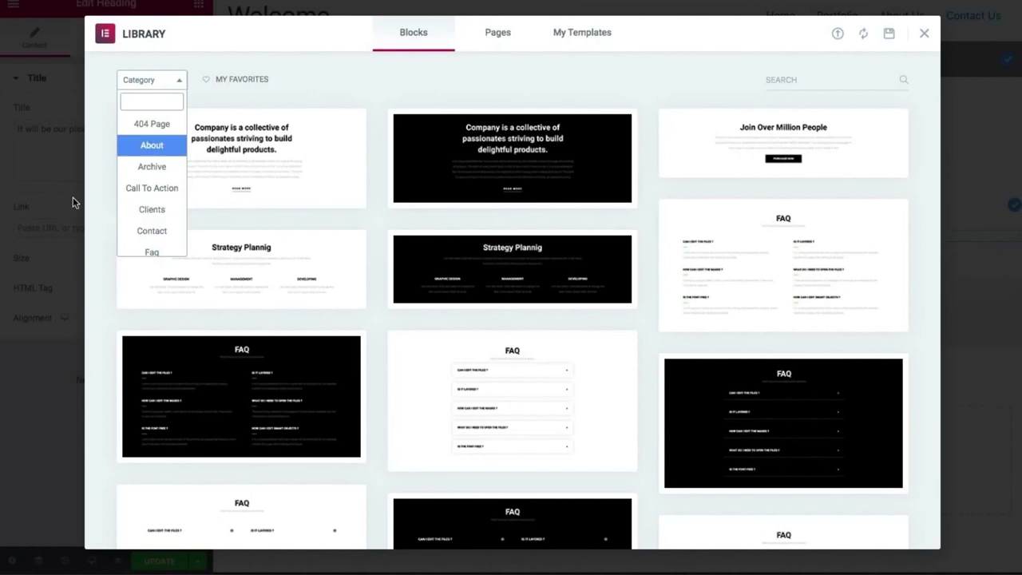
left_click(133, 230)
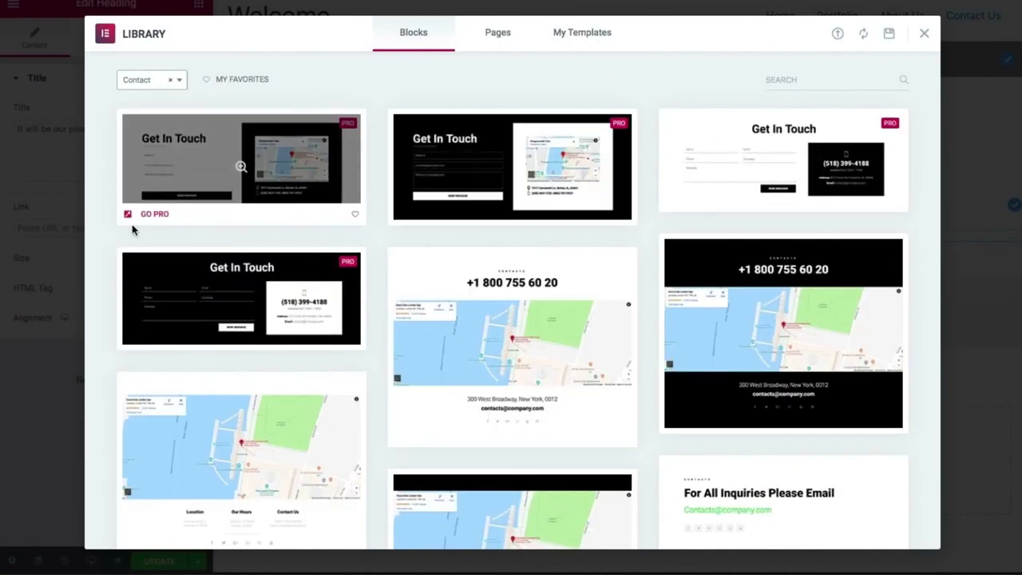
scroll(404, 208, "down", 1)
scroll(403, 208, "down", 2)
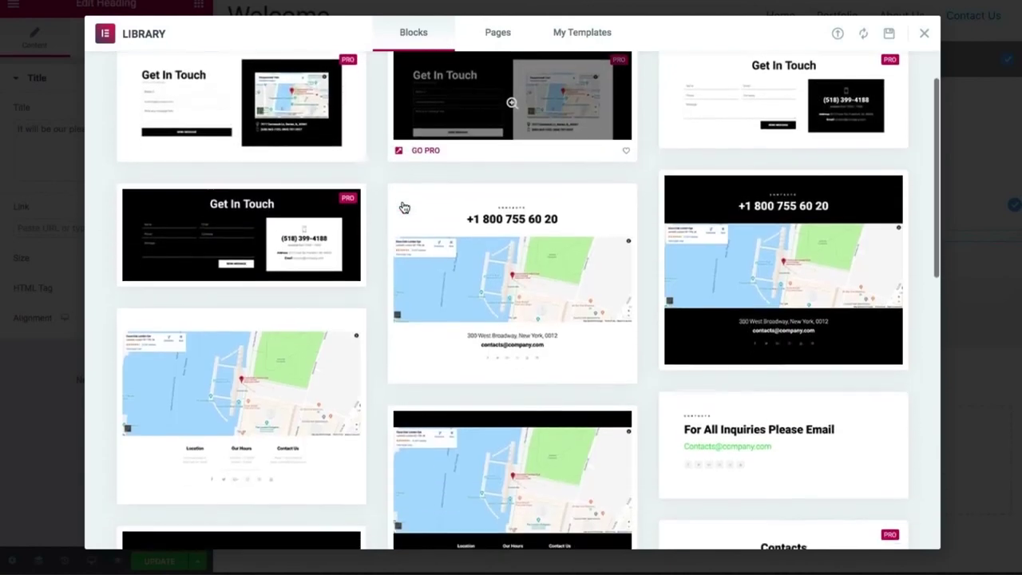
scroll(404, 207, "down", 1)
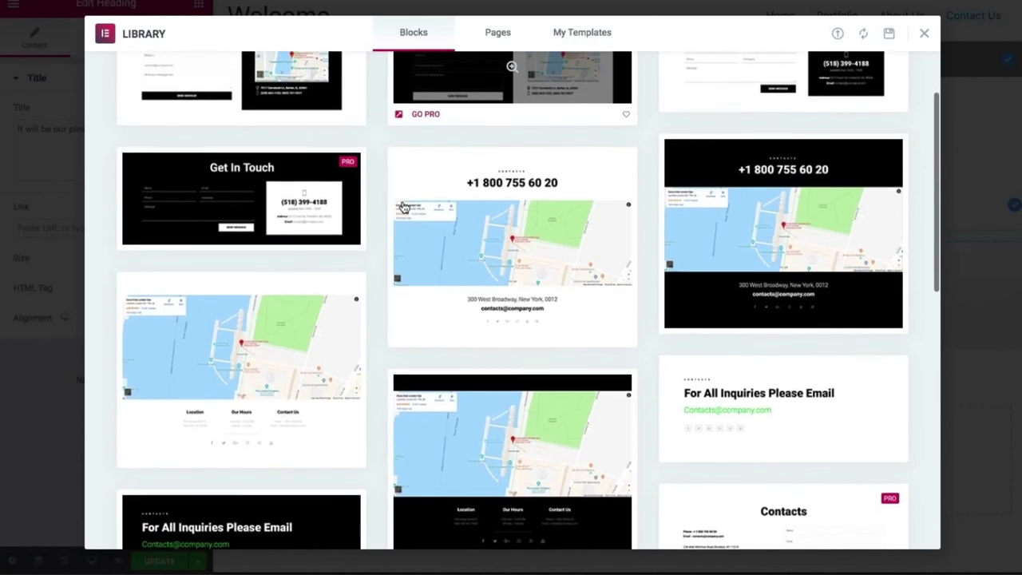
scroll(403, 208, "down", 2)
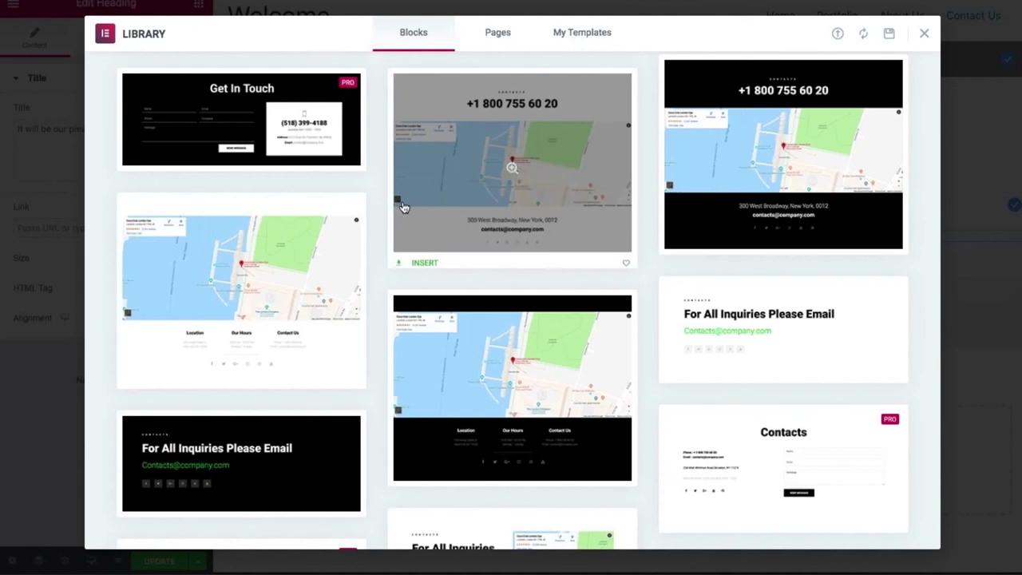
scroll(404, 208, "down", 2)
scroll(404, 207, "down", 4)
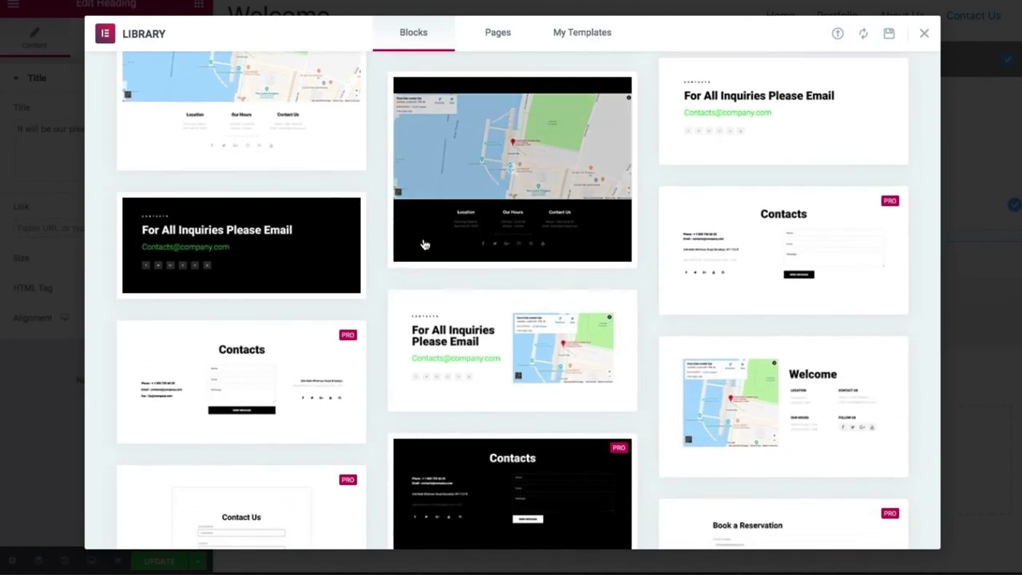
mouse_move(543, 347)
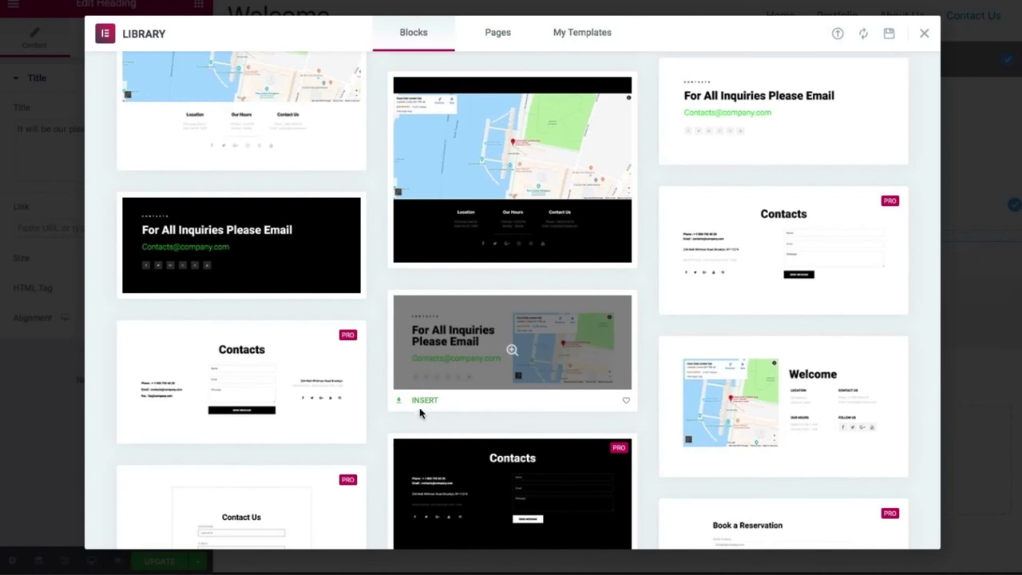
left_click(420, 409)
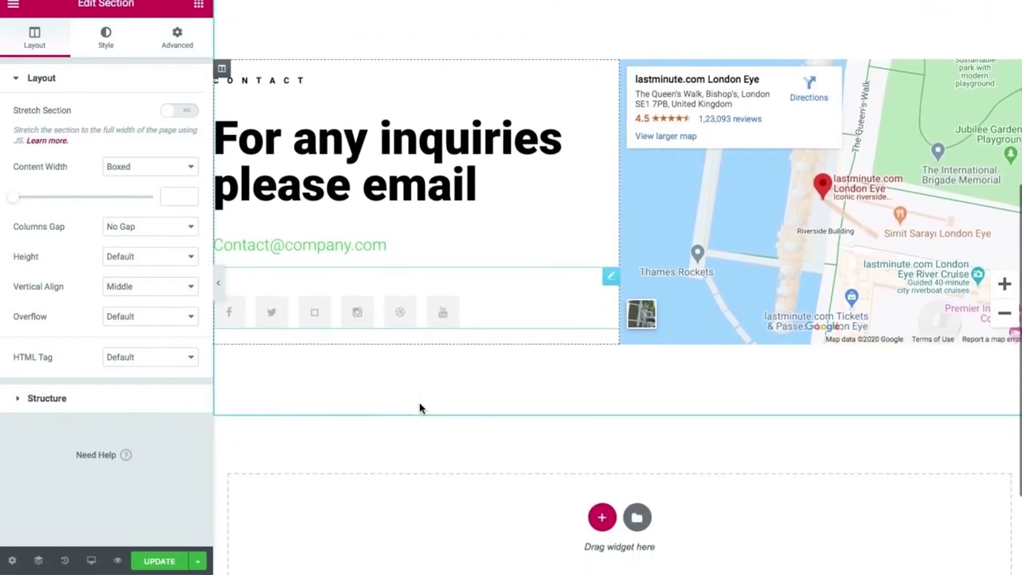
scroll(420, 408, "up", 5)
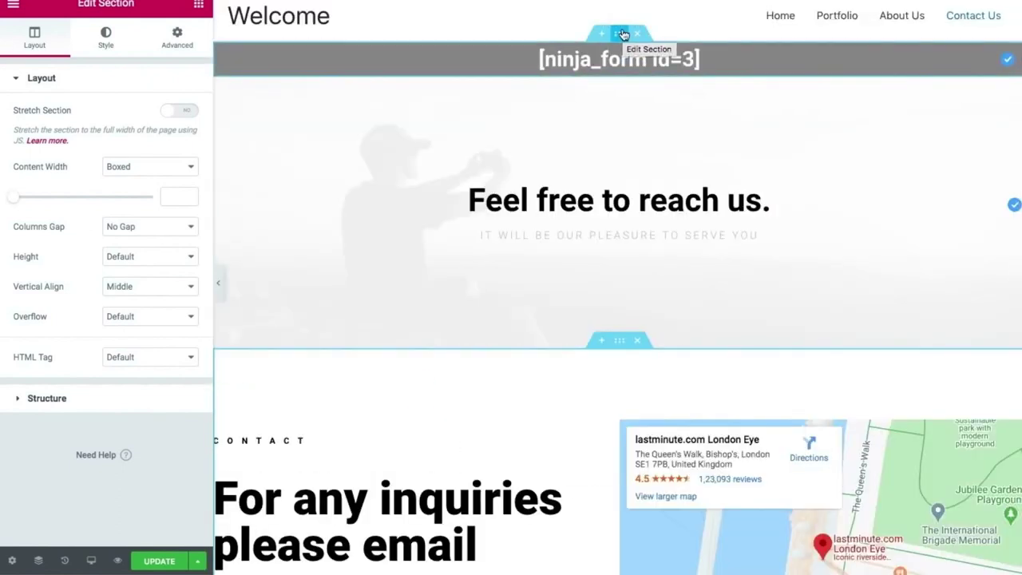
Drag the ninja_form section below the contact section and show its Style settings.
left_click_drag(624, 34, 590, 569)
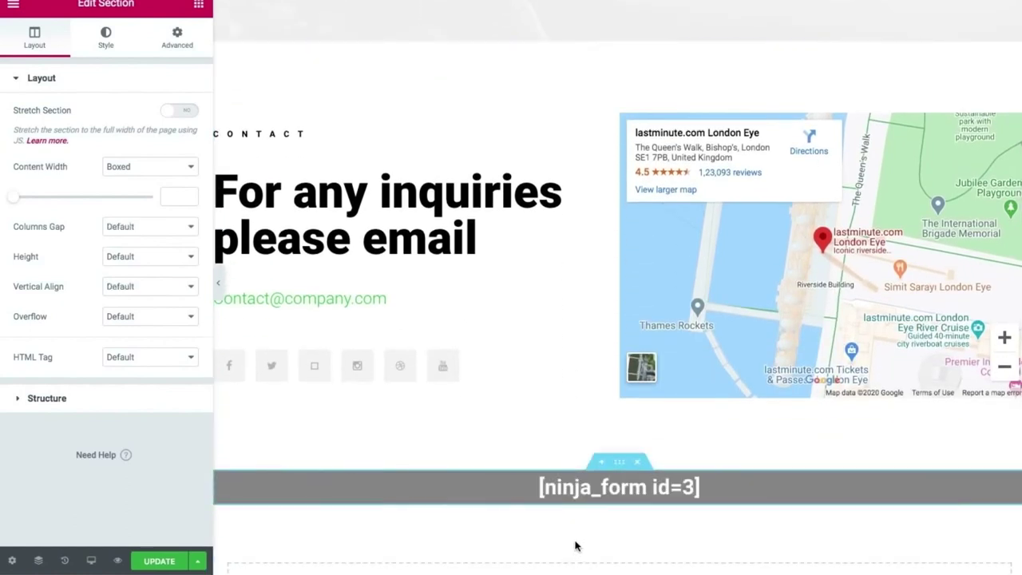
scroll(577, 545, "down", 1)
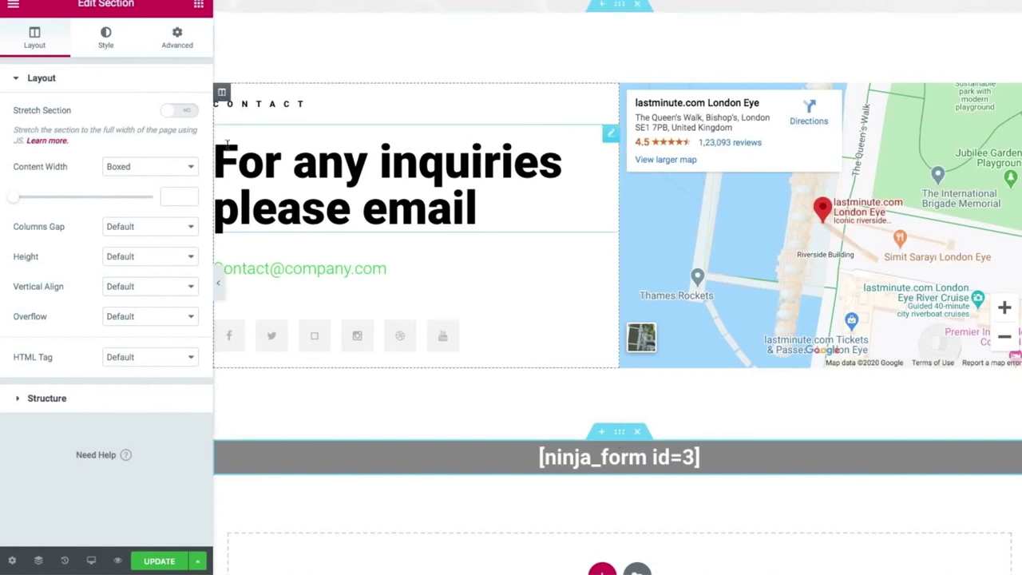
left_click(100, 43)
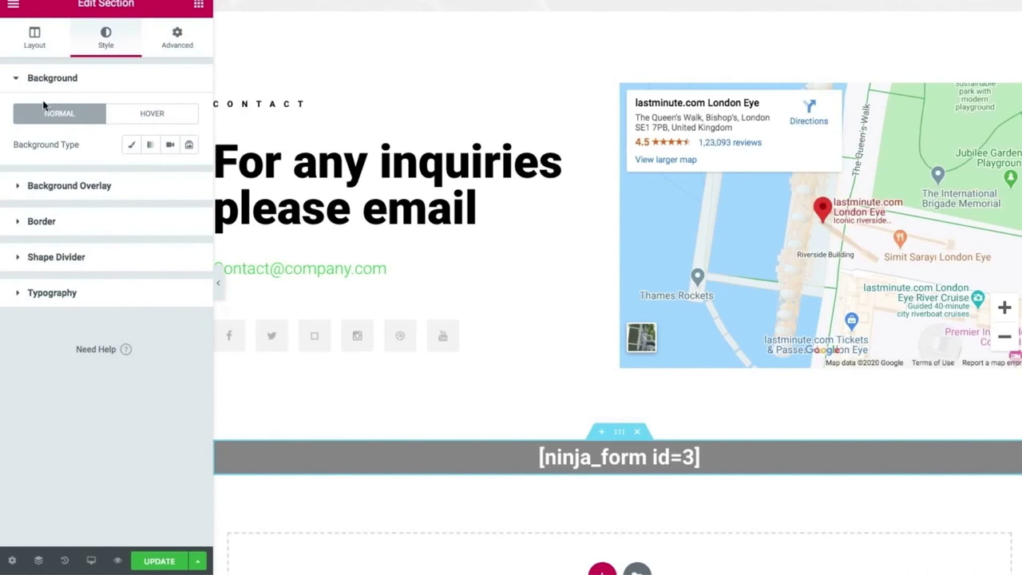
Give the section a Classic background using the phone photo from the media library.
left_click(130, 146)
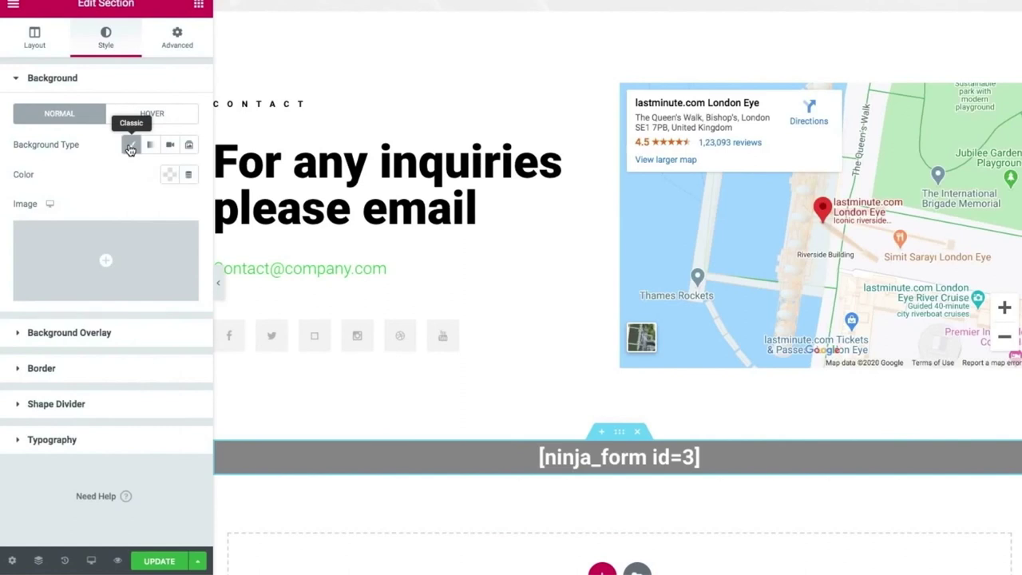
left_click(125, 252)
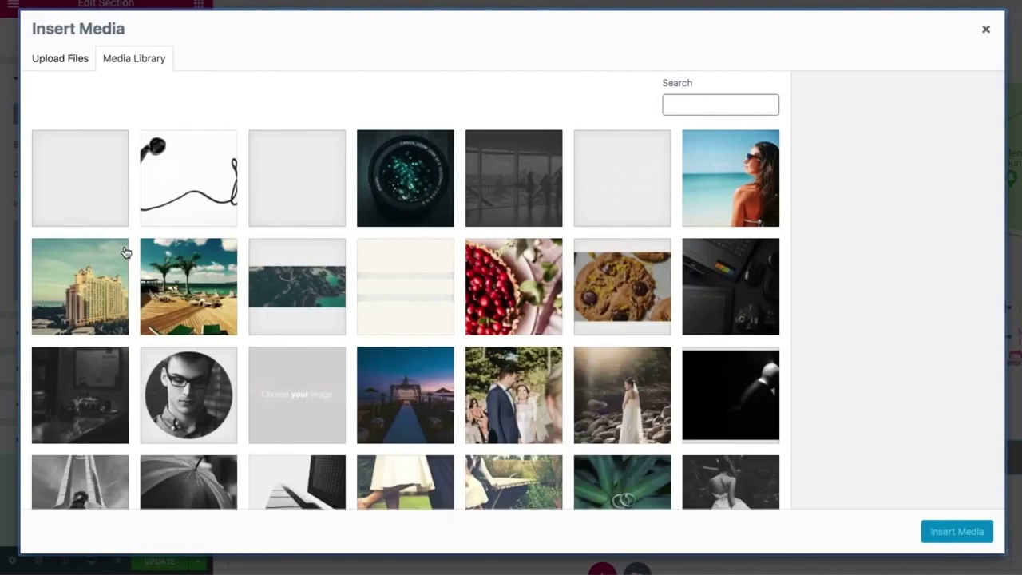
left_click(188, 179)
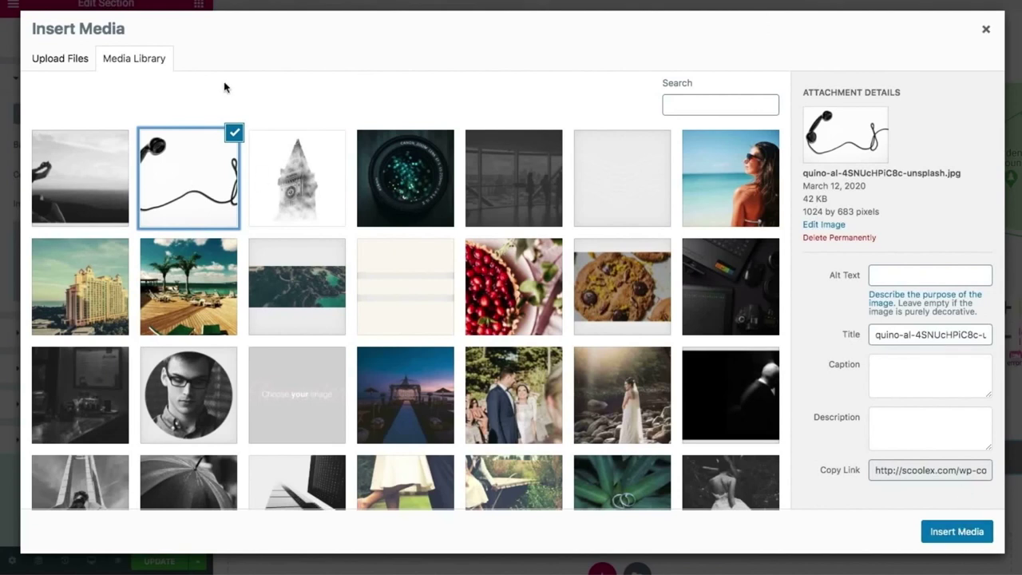
left_click(63, 64)
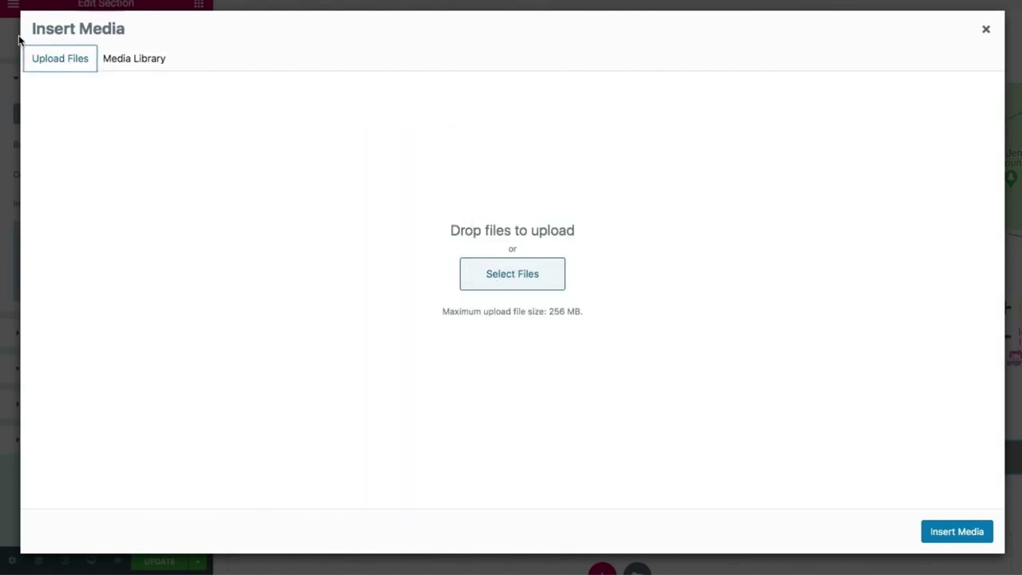
left_click(128, 60)
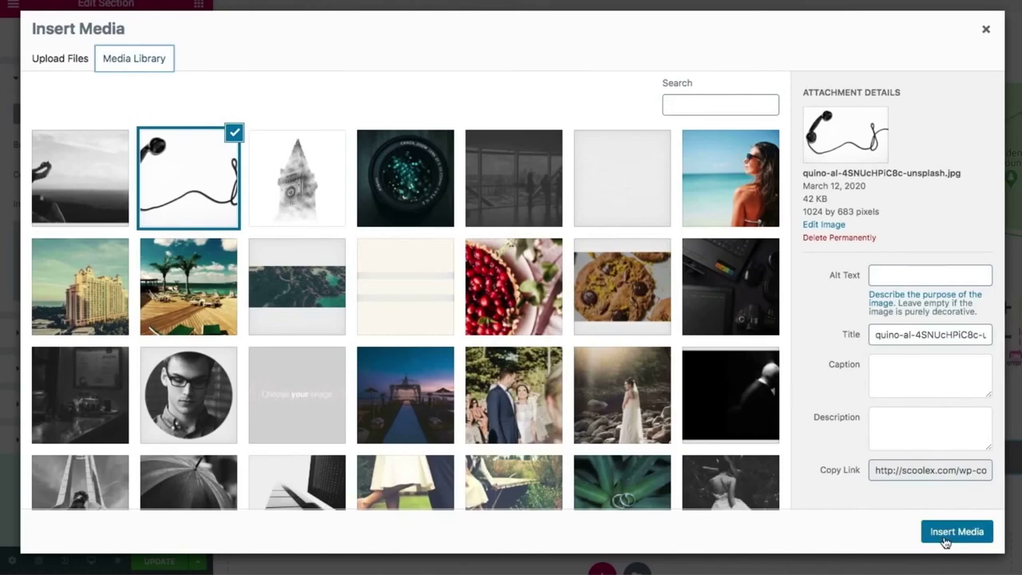
left_click(945, 532)
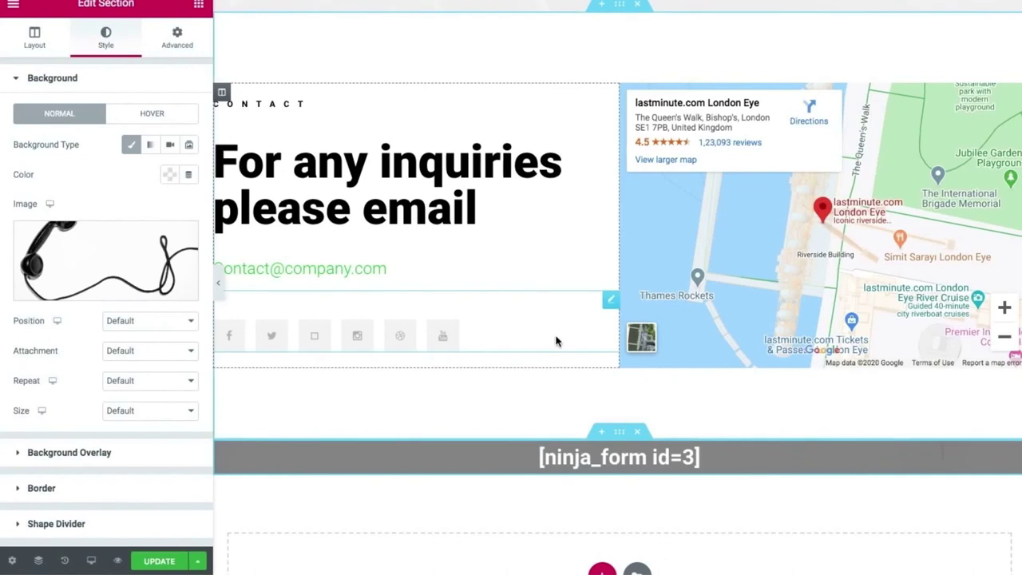
Set the background to Position Center Center, Repeat No-repeat and Size Cover.
scroll(554, 395, "down", 1)
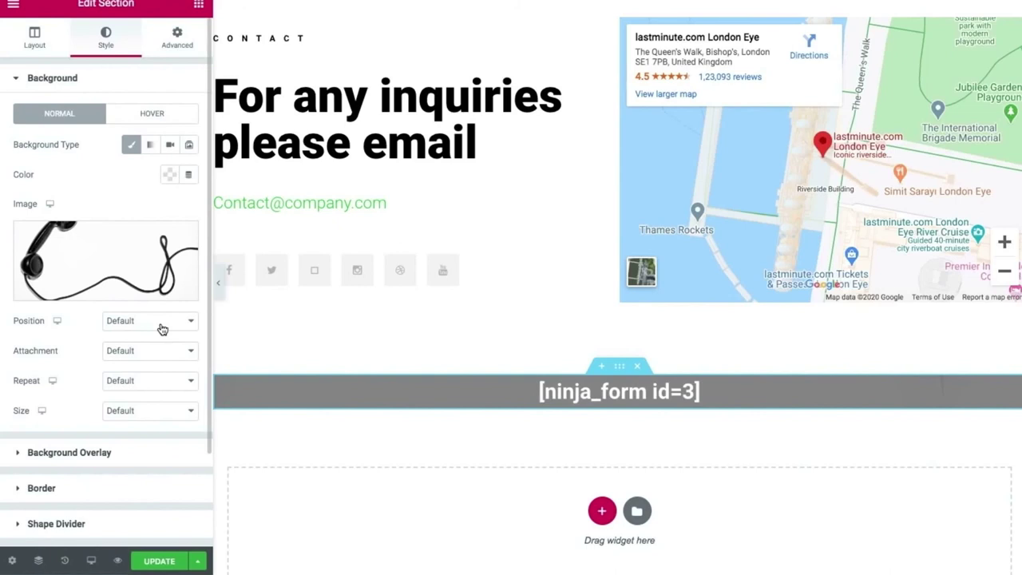
left_click(155, 326)
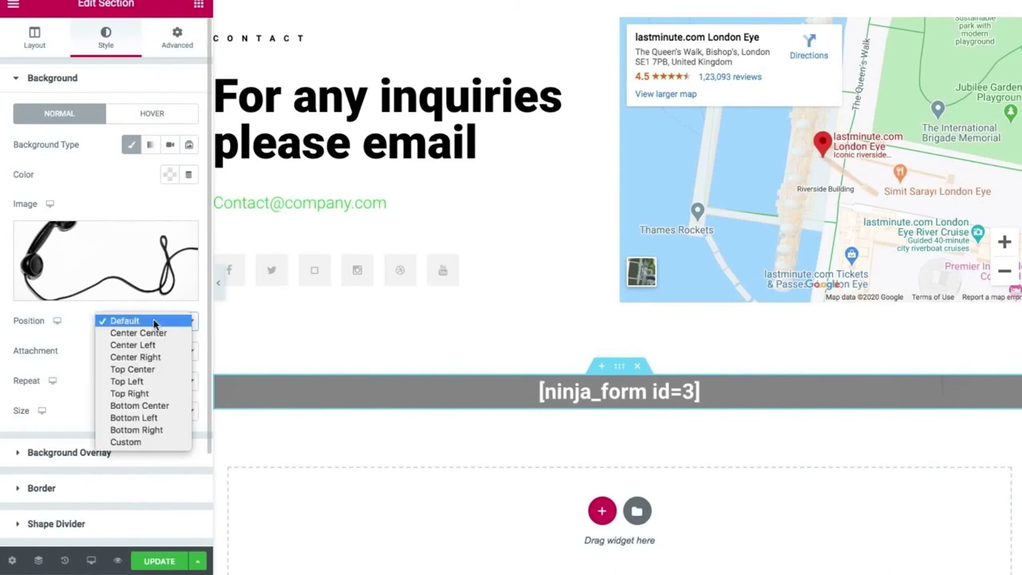
left_click(155, 333)
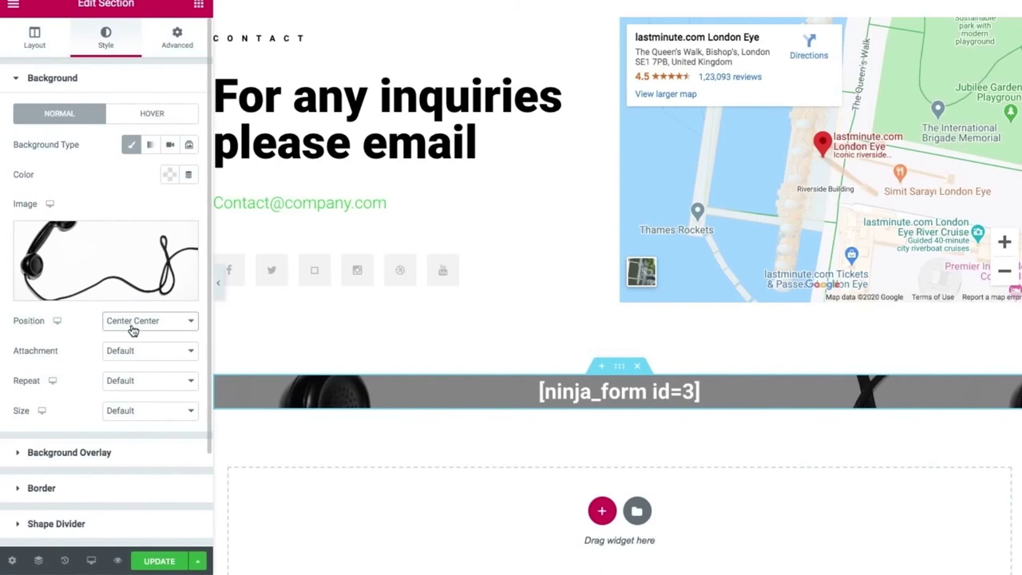
left_click(138, 384)
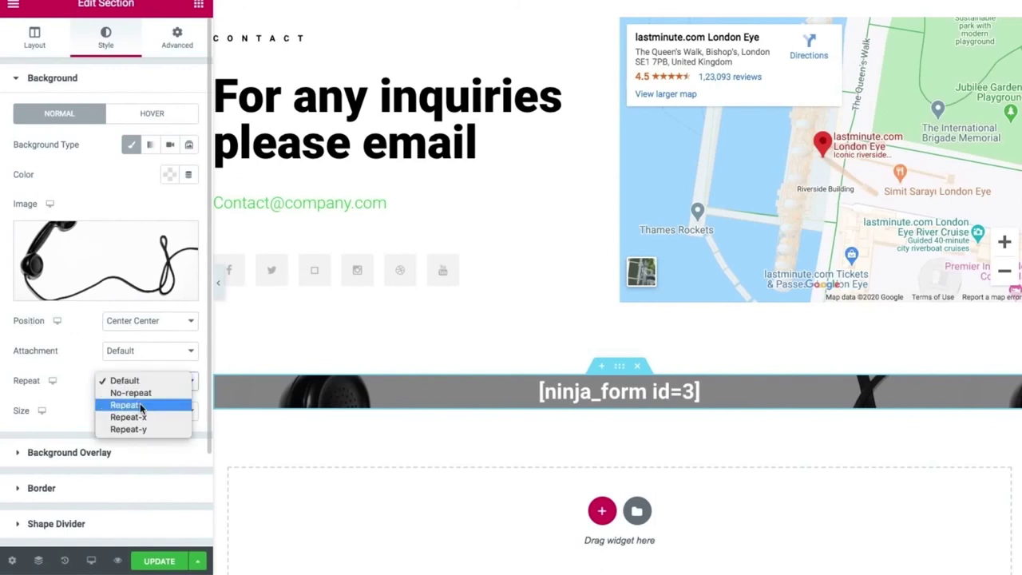
left_click(136, 396)
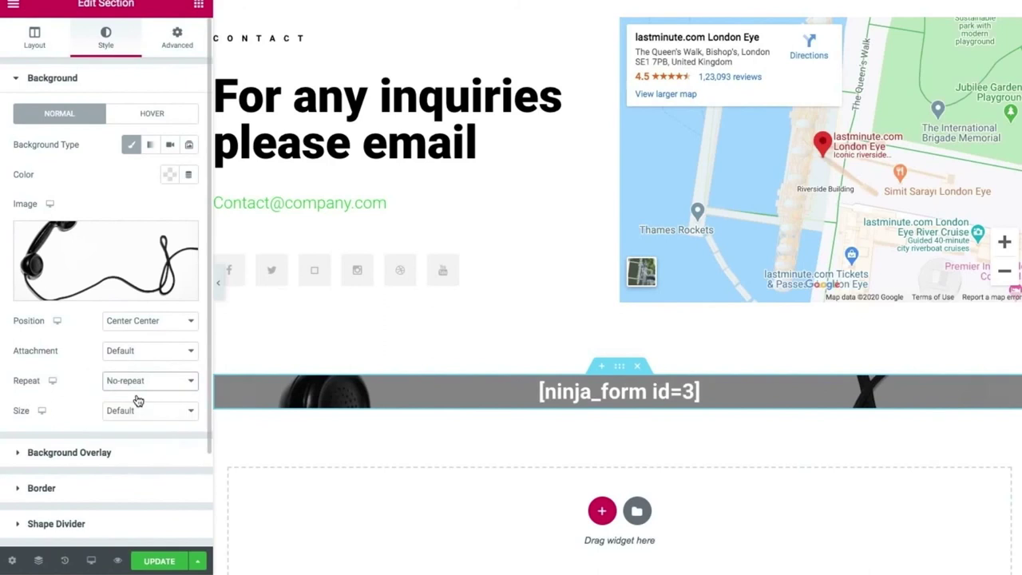
left_click(118, 411)
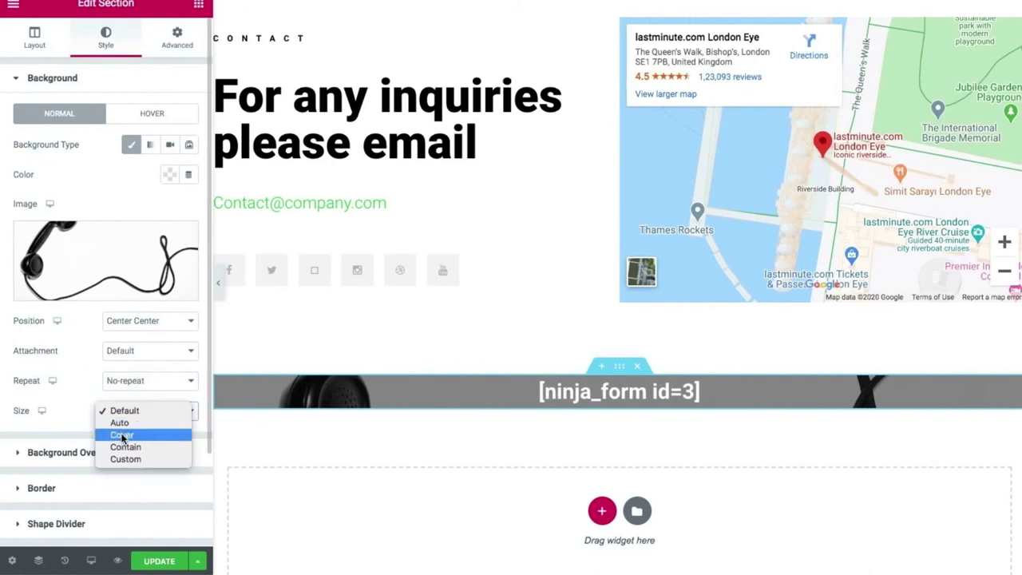
left_click(122, 435)
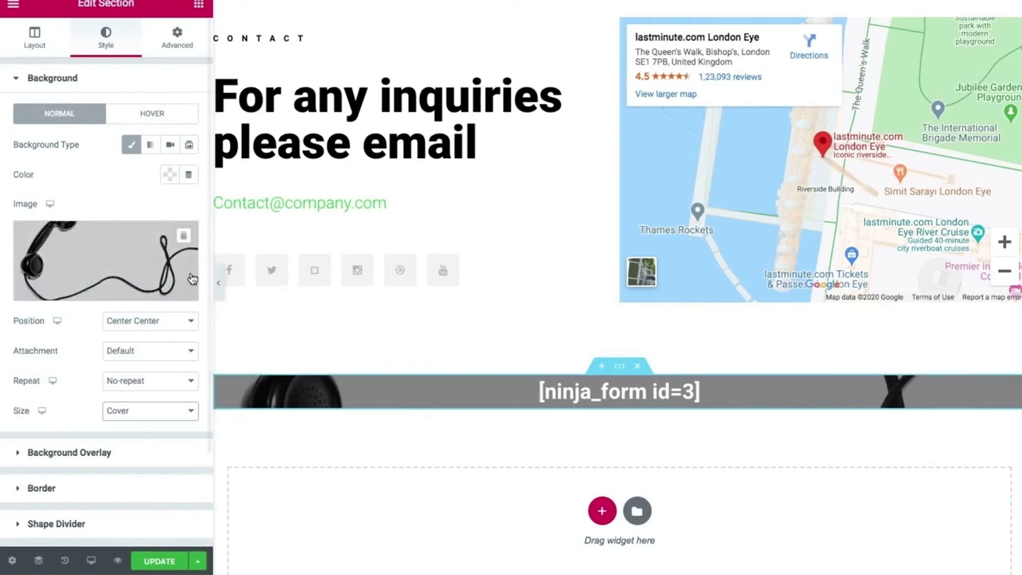
scroll(299, 295, "up", 5)
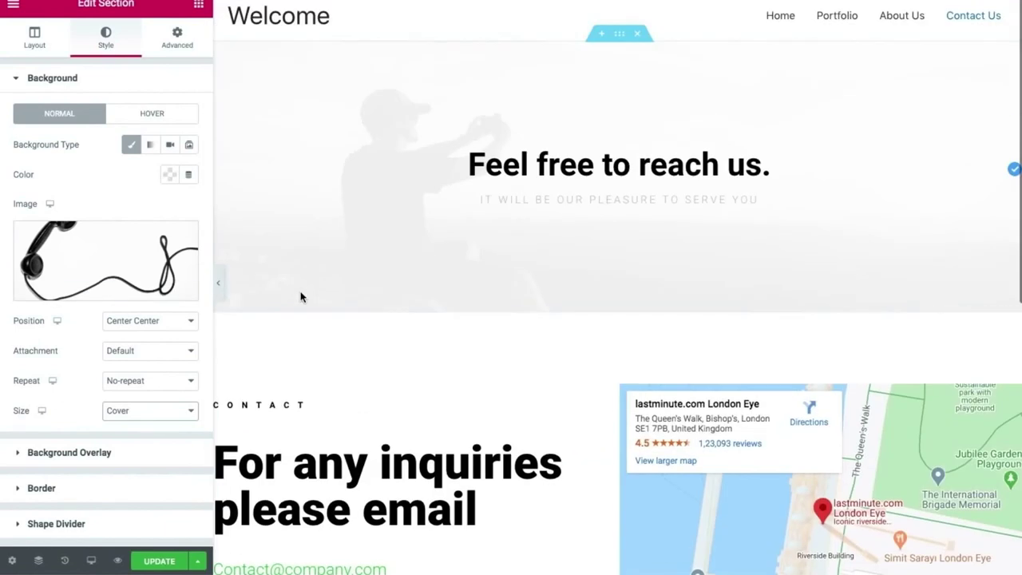
scroll(300, 297, "down", 2)
scroll(300, 297, "down", 2)
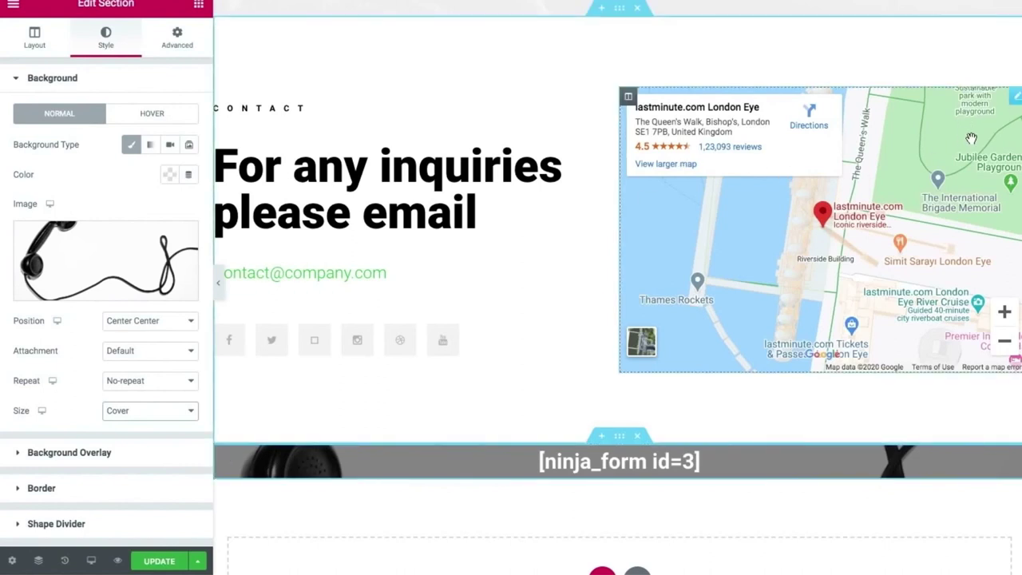
Set the Google Map location to 'new york, USA', zoom to 16 and height to 314.
left_click(1016, 97)
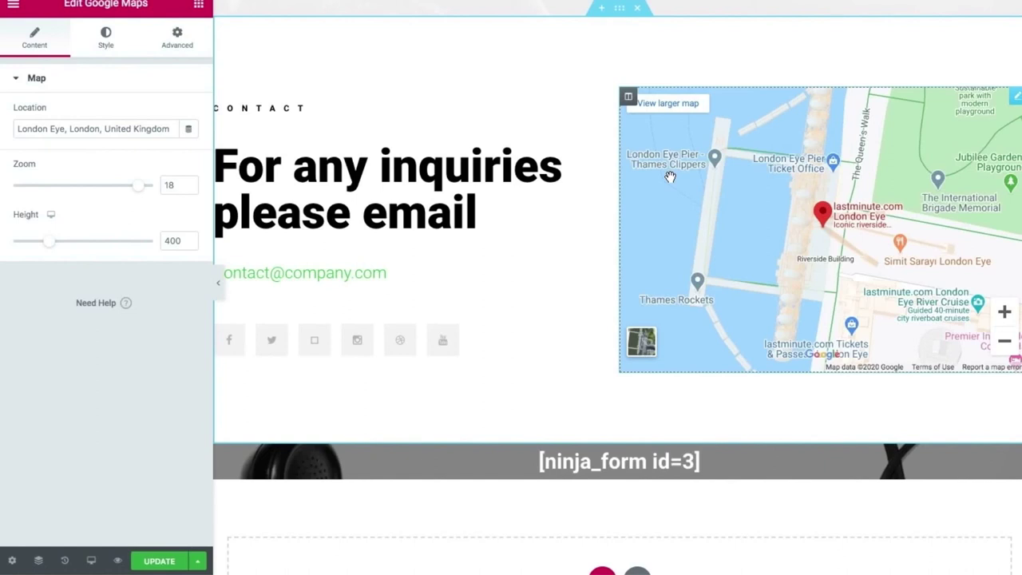
triple_click(100, 127)
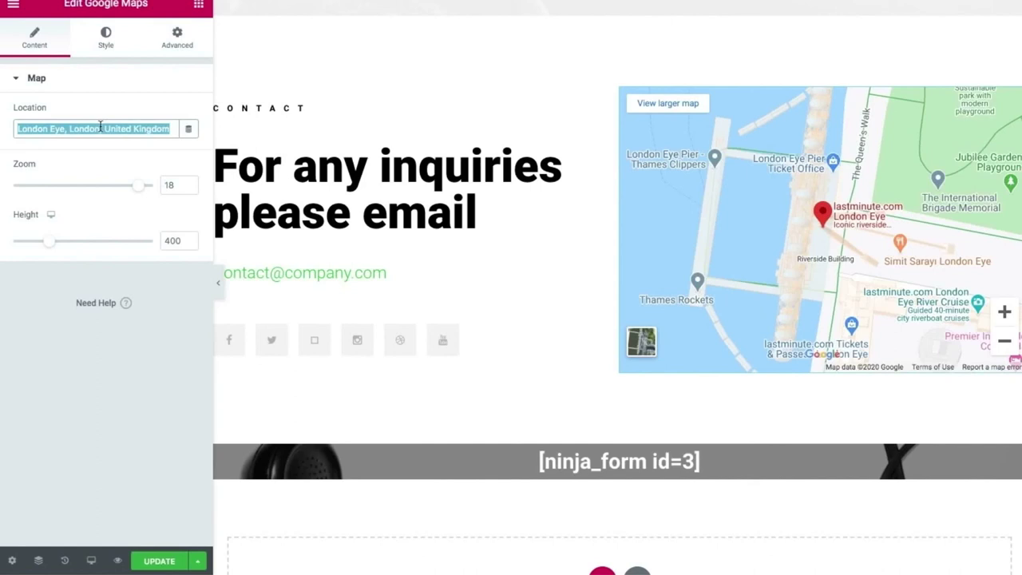
type("new york,")
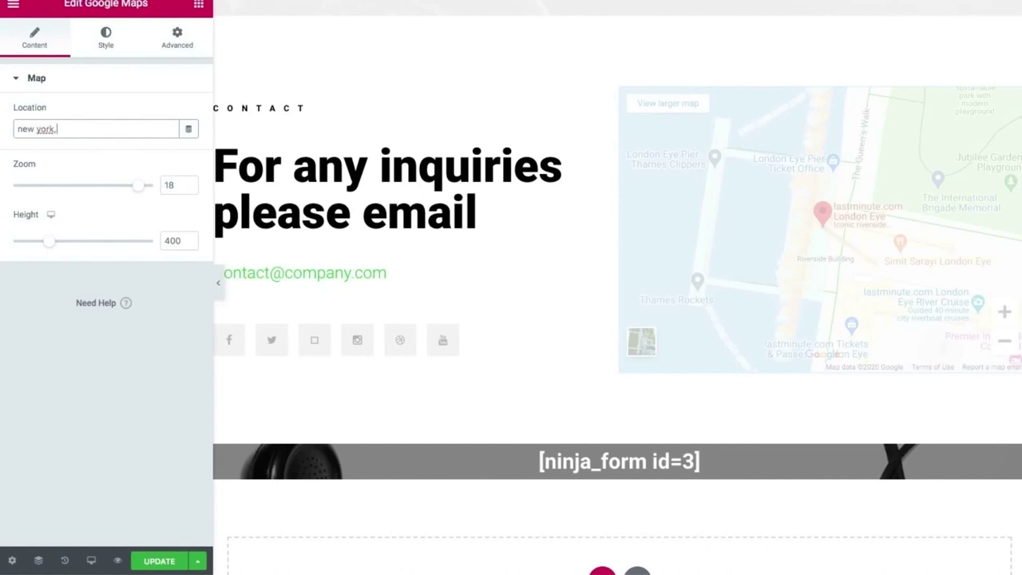
type(" USA")
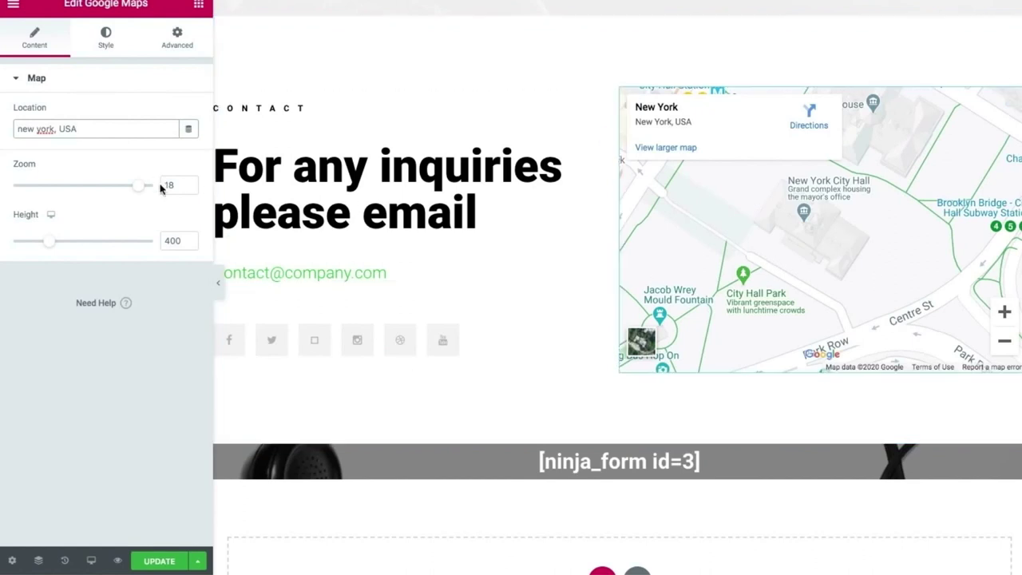
left_click_drag(134, 186, 57, 191)
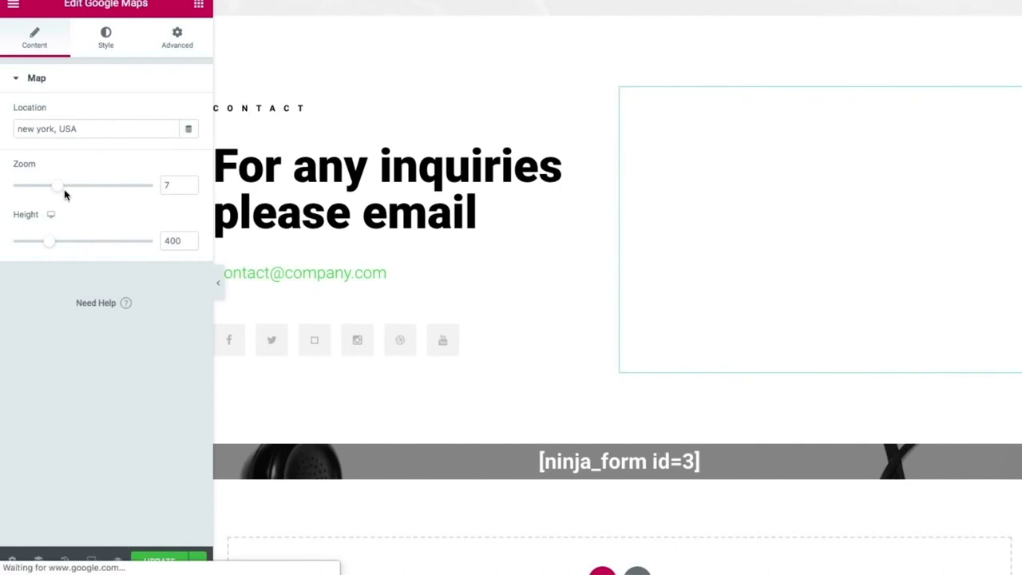
left_click(54, 188)
left_click_drag(54, 188, 122, 185)
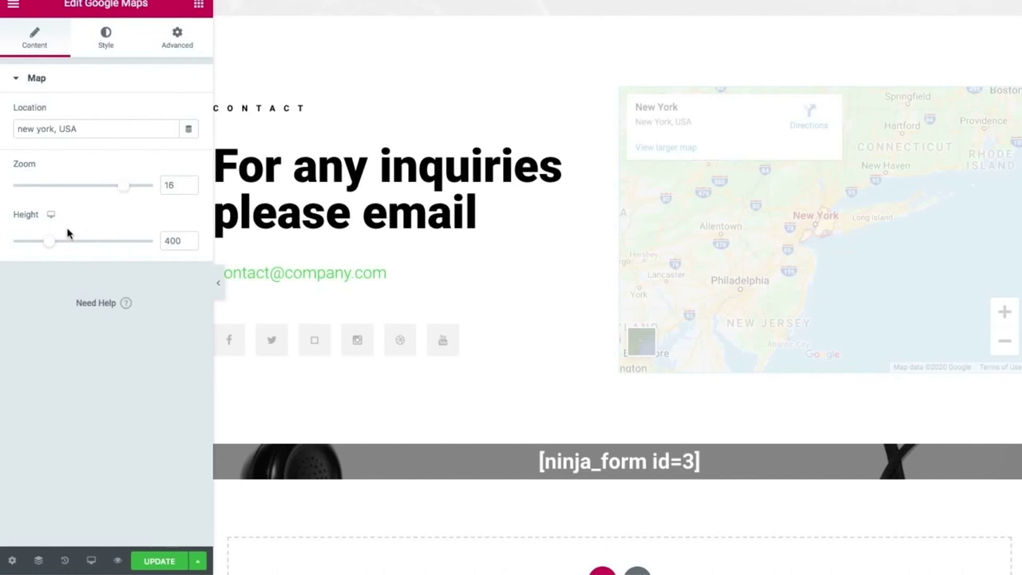
mouse_move(50, 248)
left_mouse_down()
mouse_move(84, 244)
mouse_move(41, 241)
left_mouse_up()
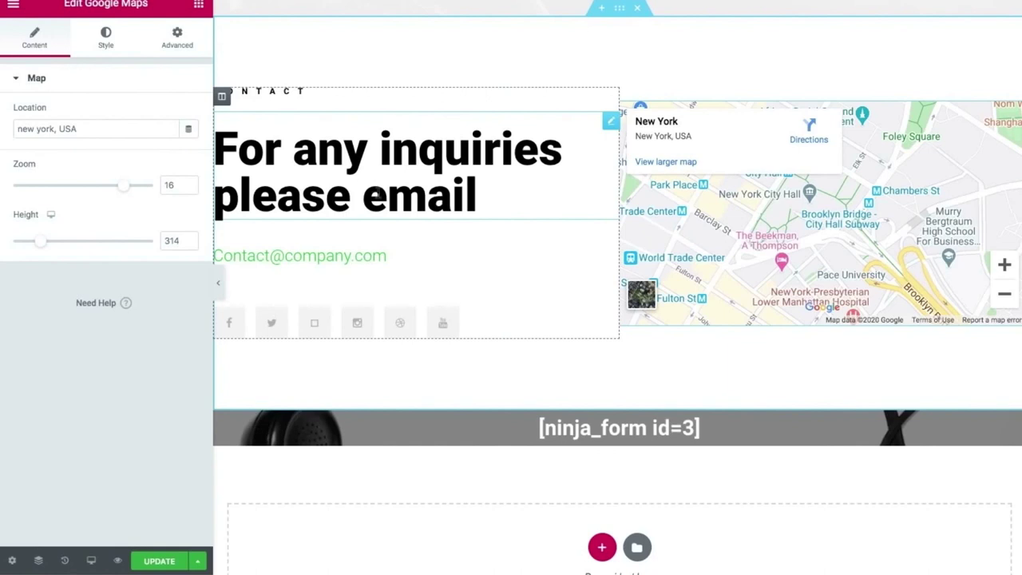
Rewrite the contact heading as 'Would be pleased' / 'to hear from you.' on two lines.
left_click(327, 188)
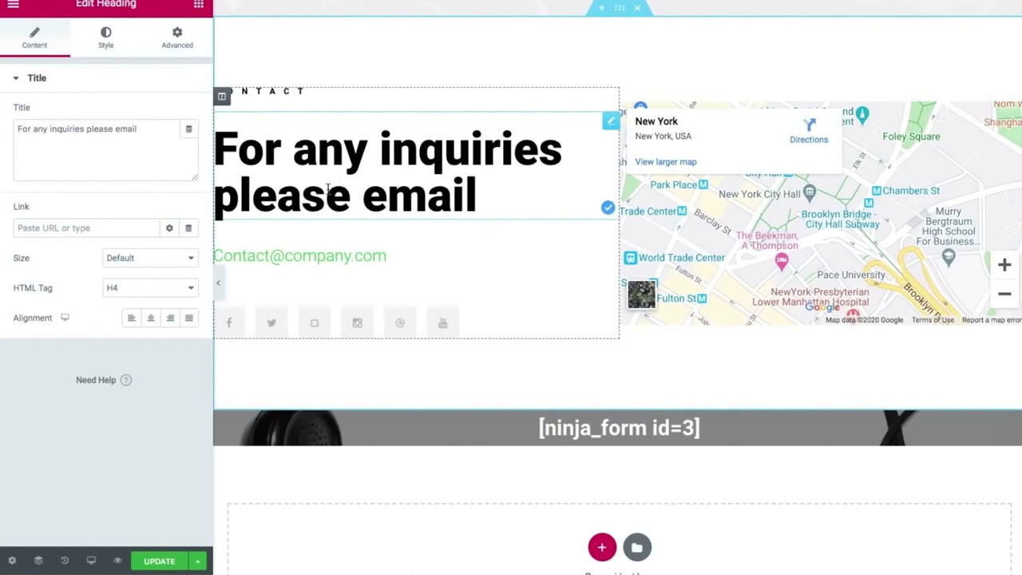
triple_click(328, 189)
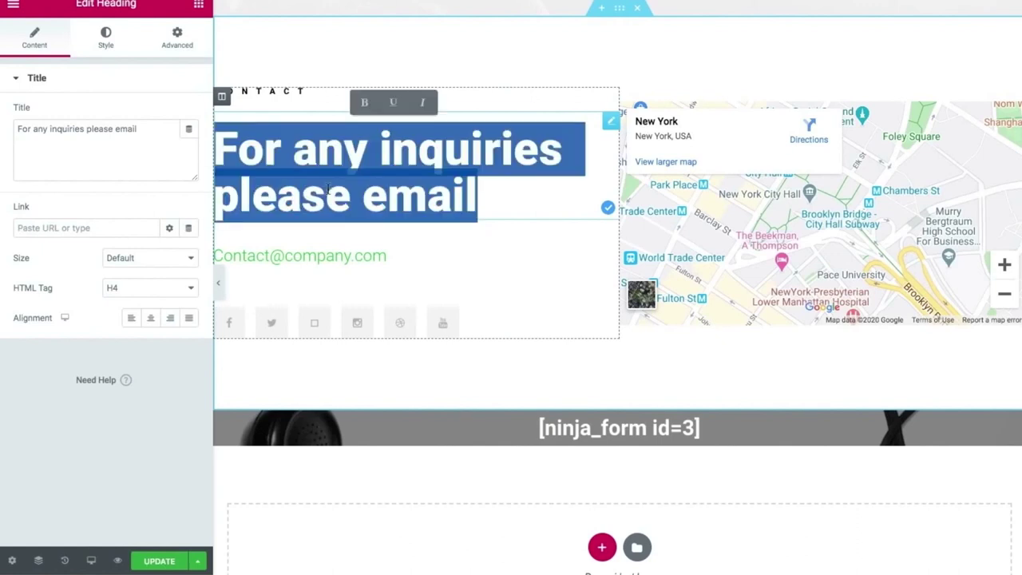
type("Would b")
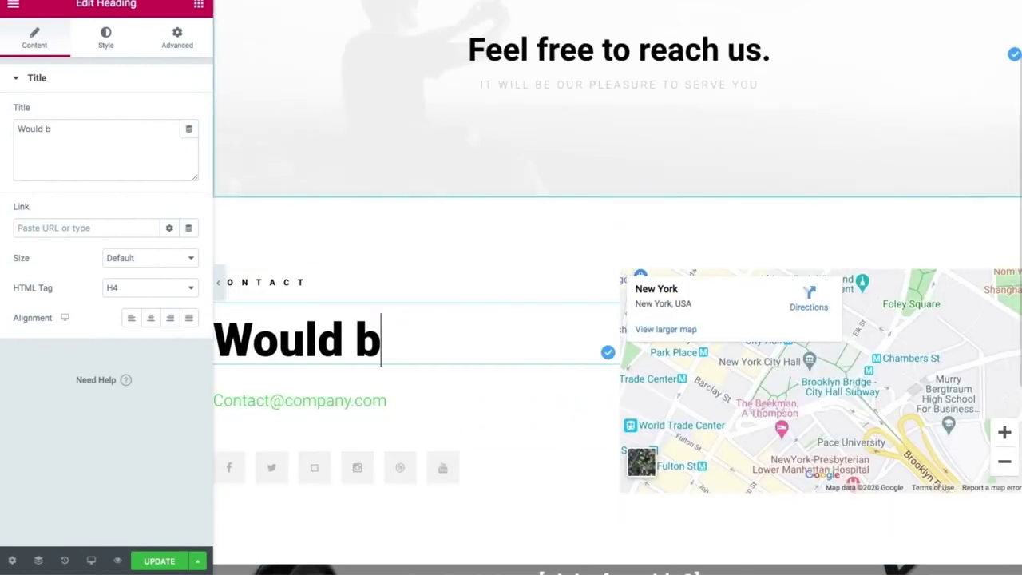
type("e please")
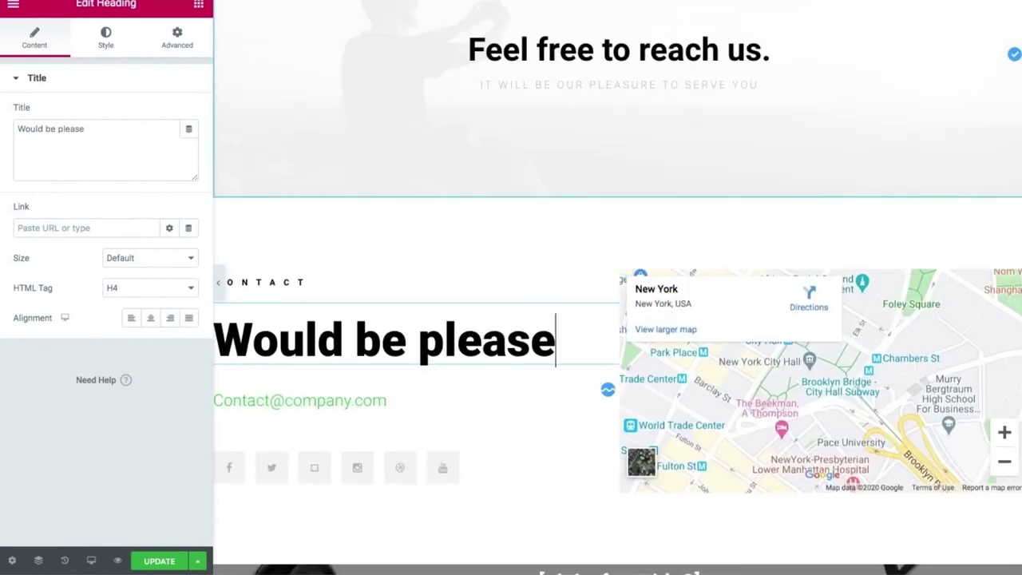
type("d")
key("shift+Return")
type("to hear from you.")
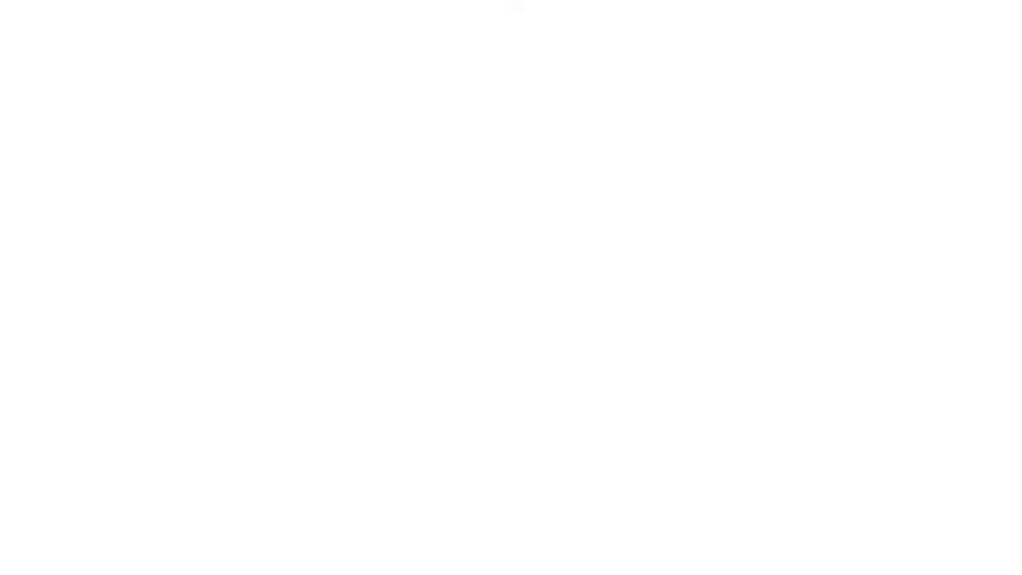
Set the heading's typography to size 54 with letter spacing 2.3.
triple_click(597, 344)
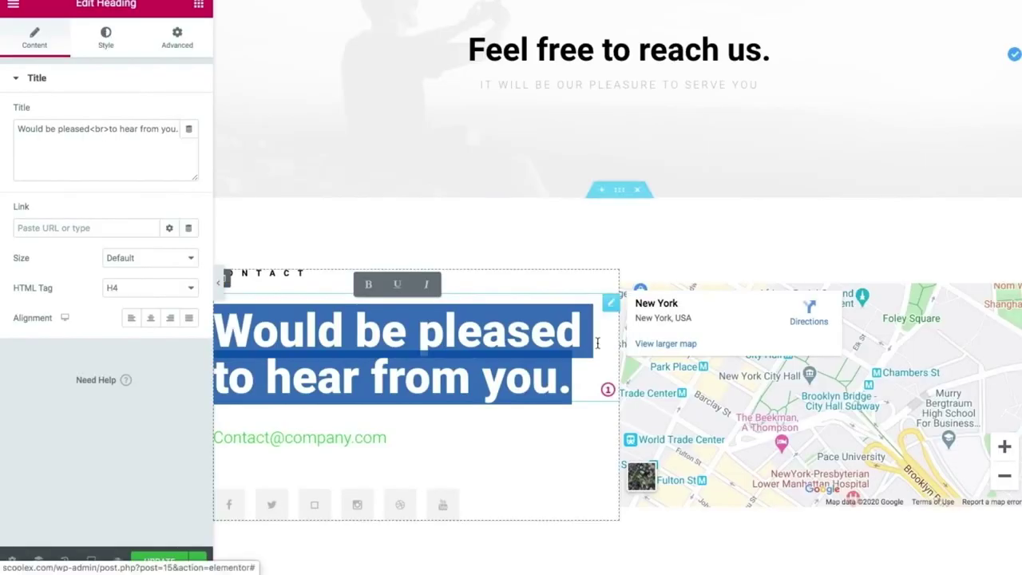
left_click(106, 42)
left_click(190, 143)
left_click_drag(58, 239, 54, 240)
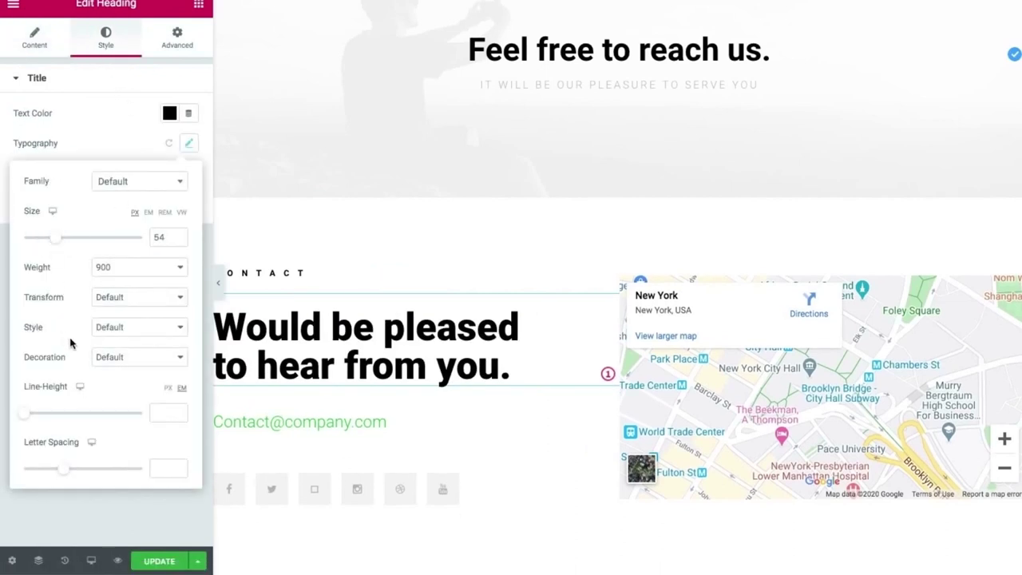
left_click_drag(56, 468, 80, 471)
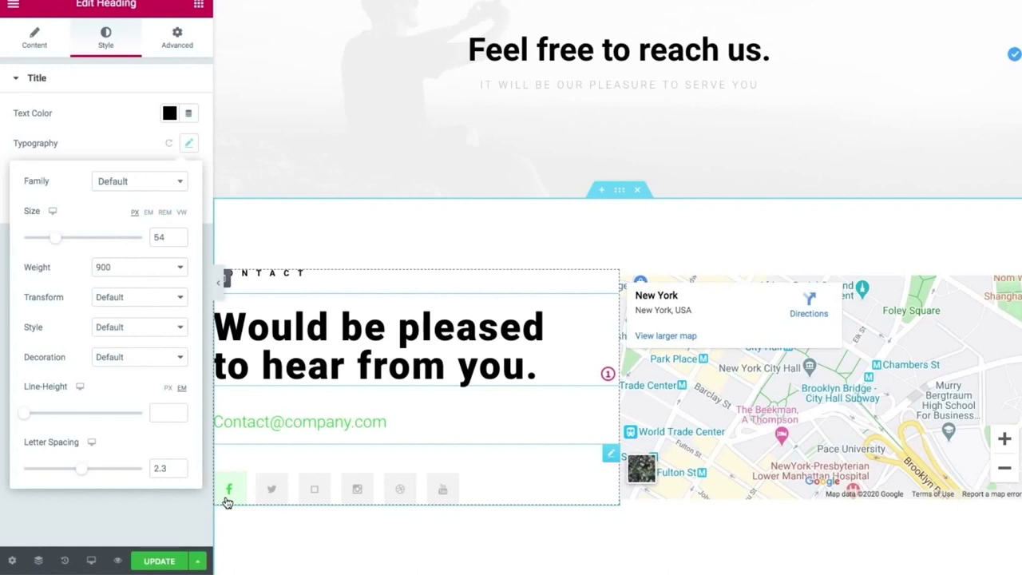
Delete the Dribbble item from the social icons widget and update the page.
left_click(227, 501)
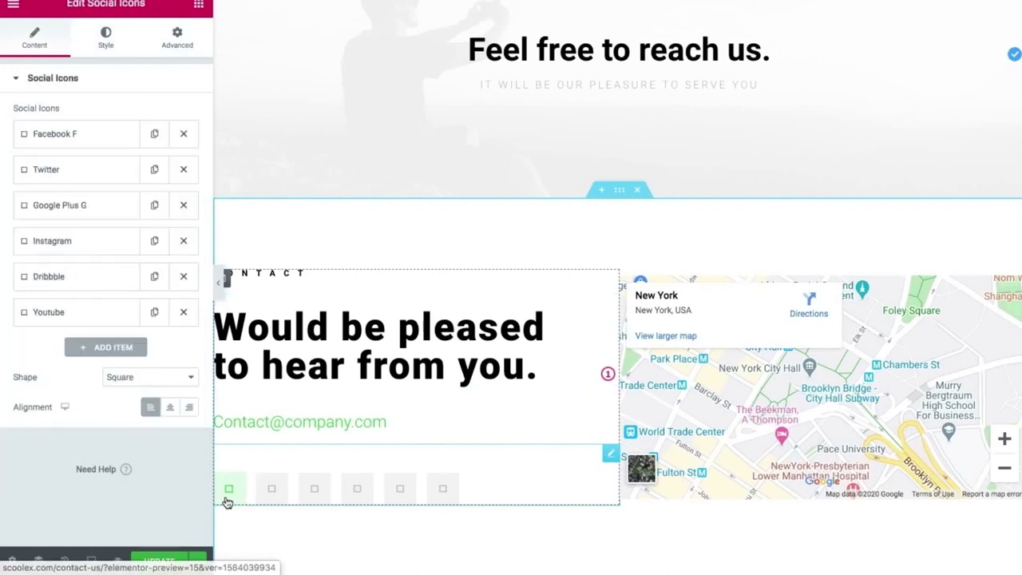
left_click(66, 137)
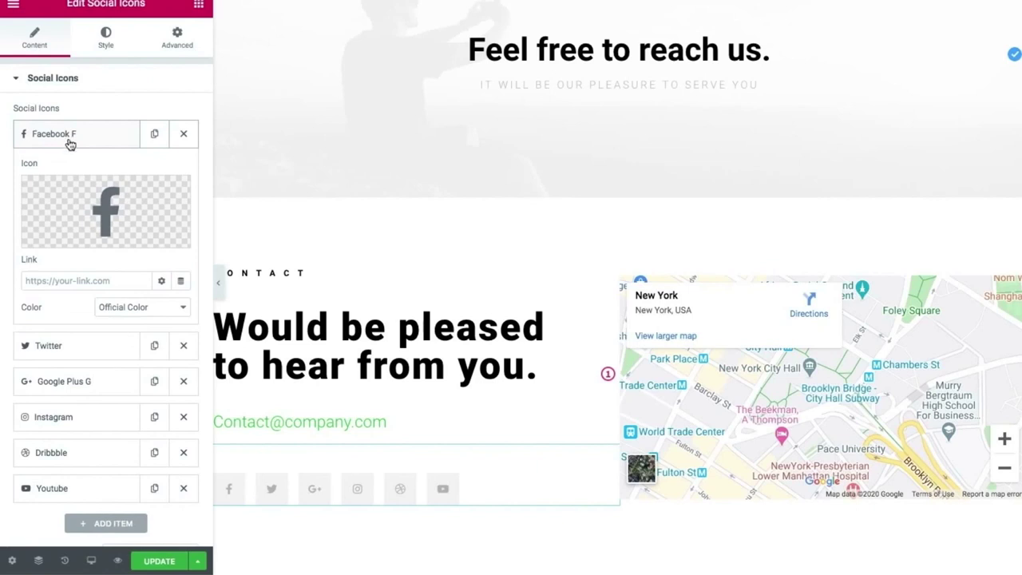
mouse_move(107, 217)
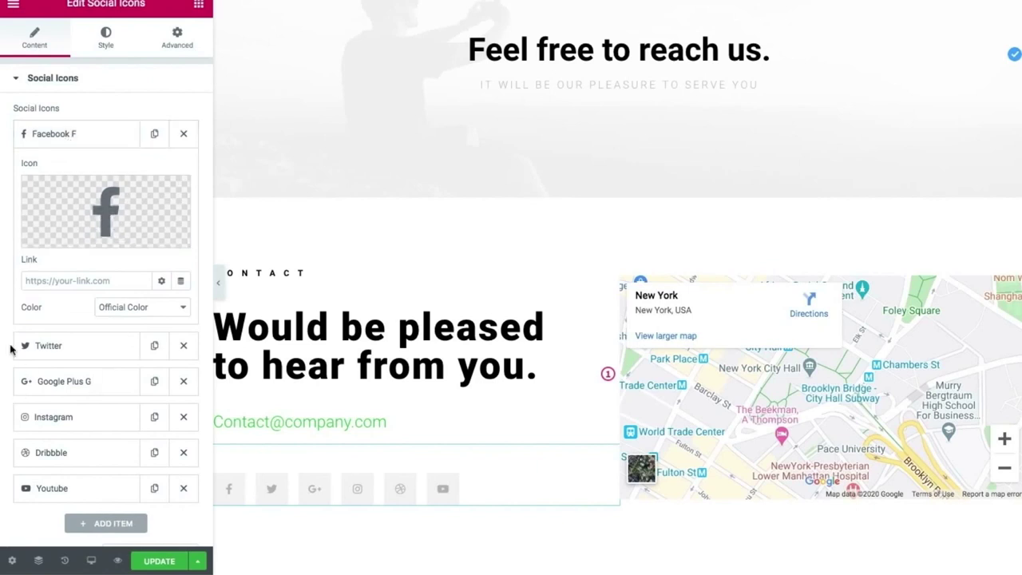
left_click(63, 284)
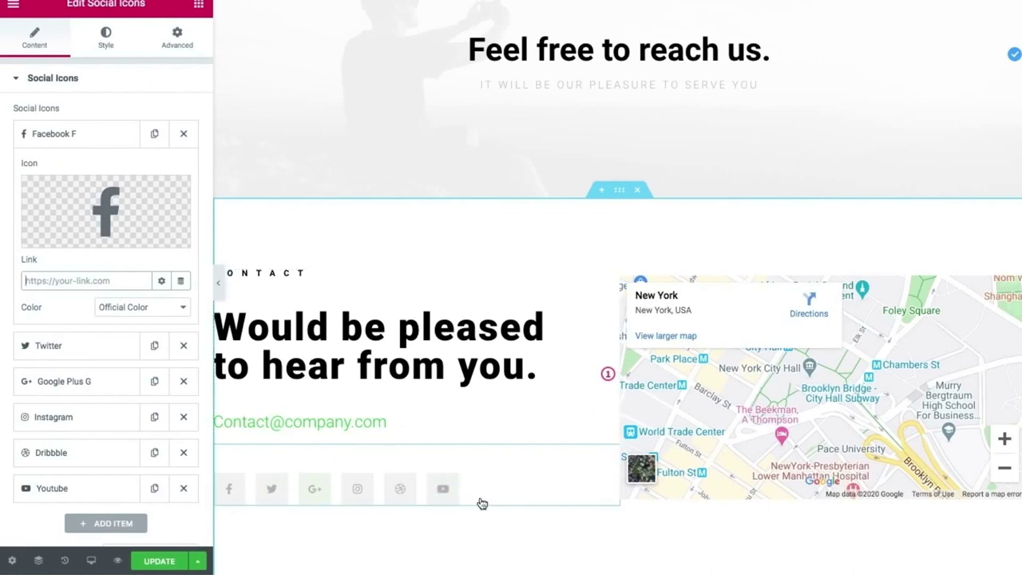
left_click(183, 455)
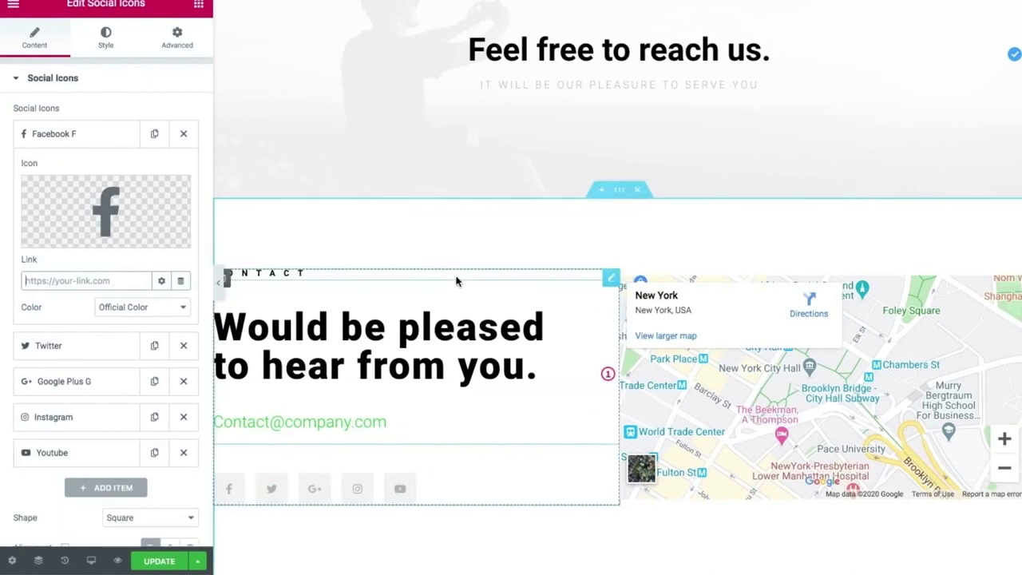
left_click(160, 561)
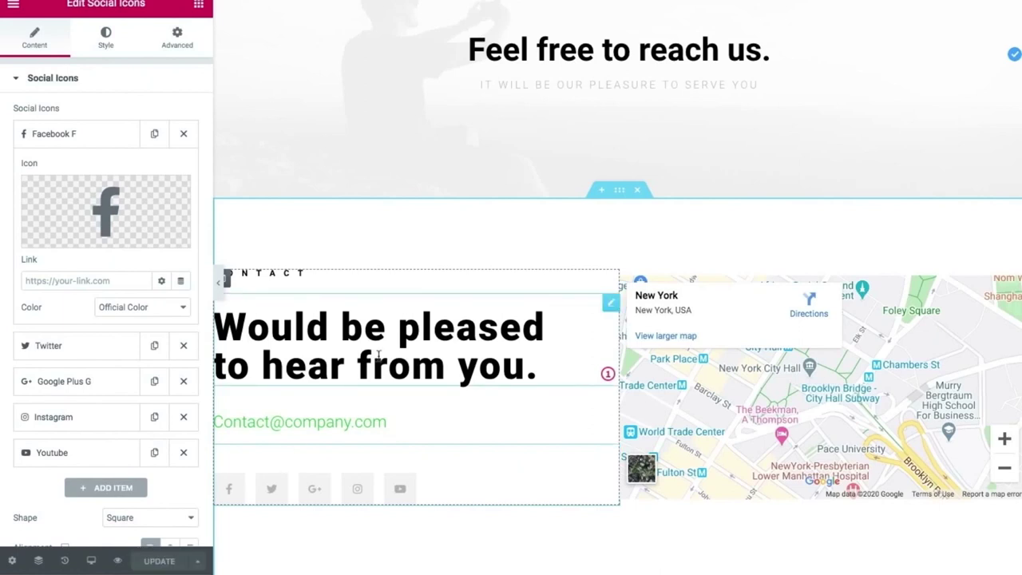
left_click(1010, 1)
left_click(969, 40)
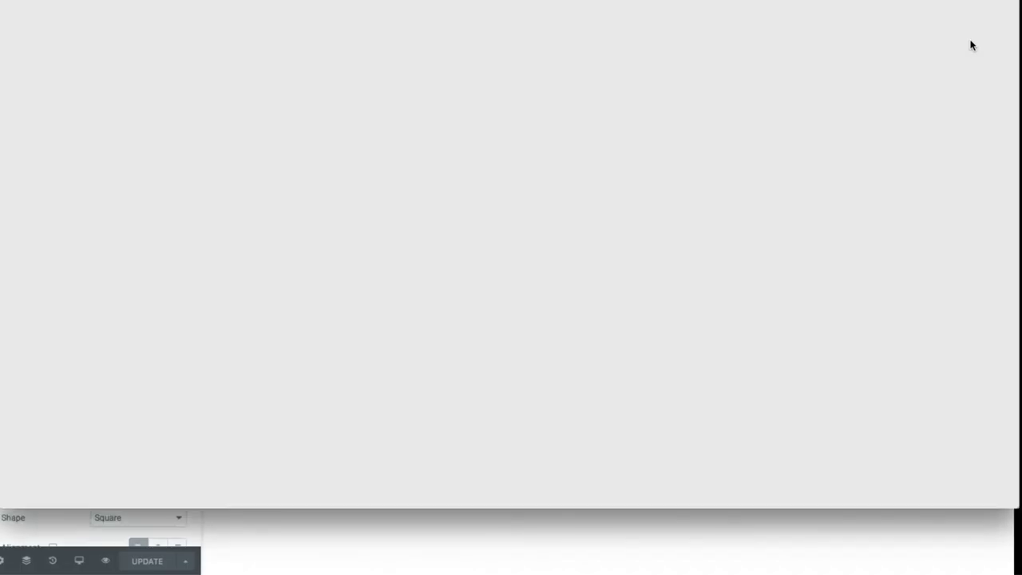
type("aso")
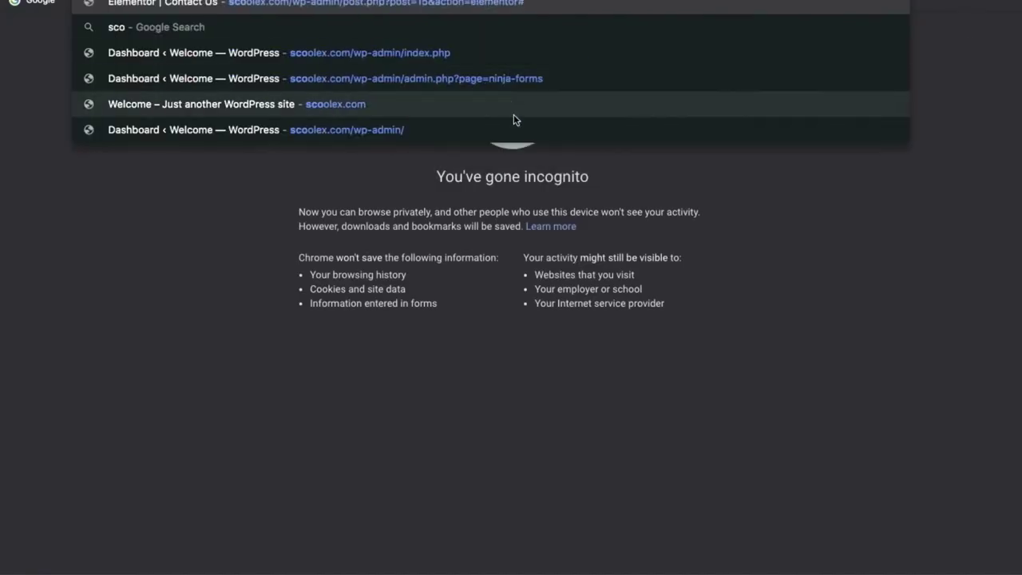
left_click(513, 114)
left_click(914, 16)
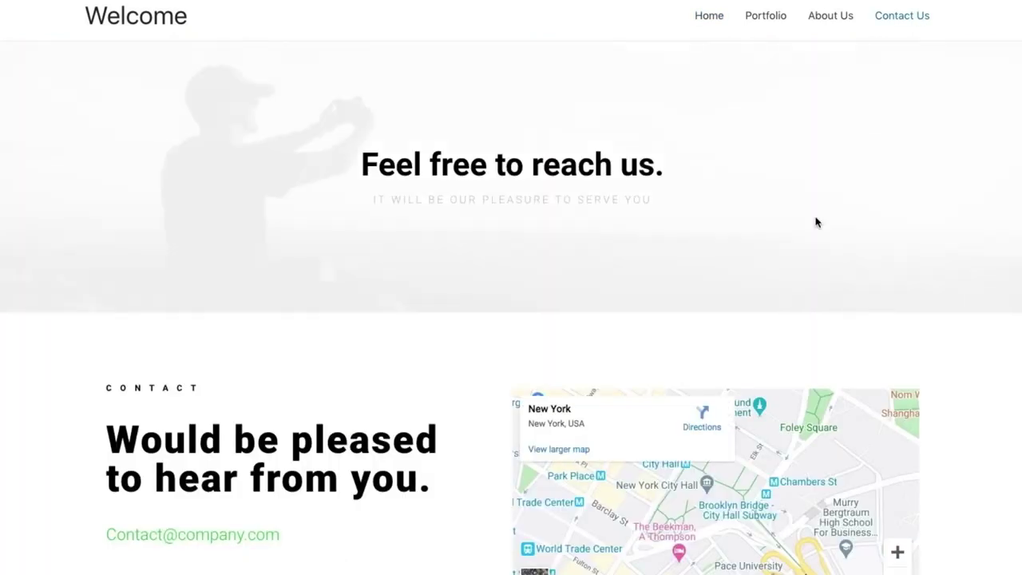
scroll(816, 222, "down", 10)
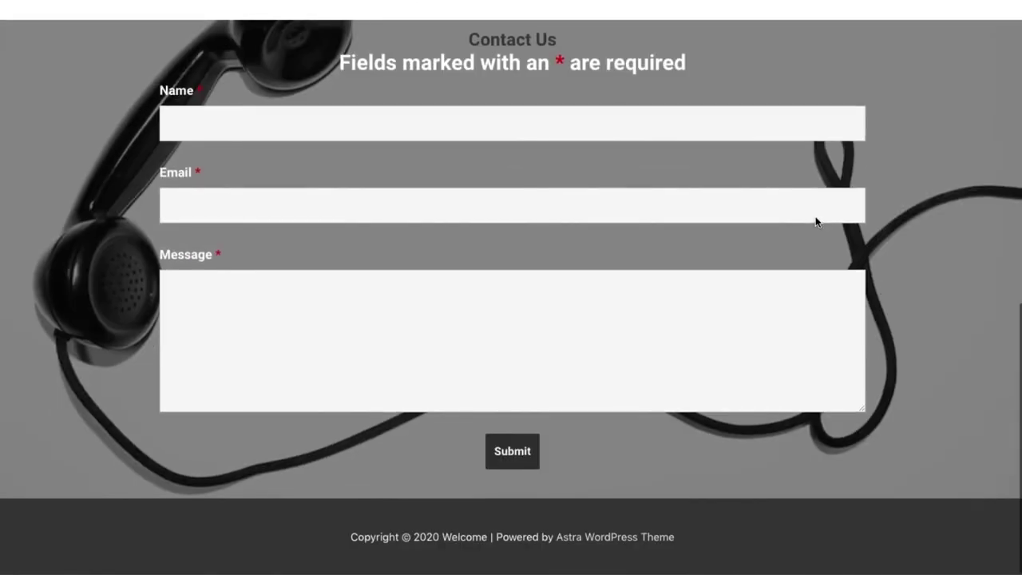
scroll(815, 220, "up", 1)
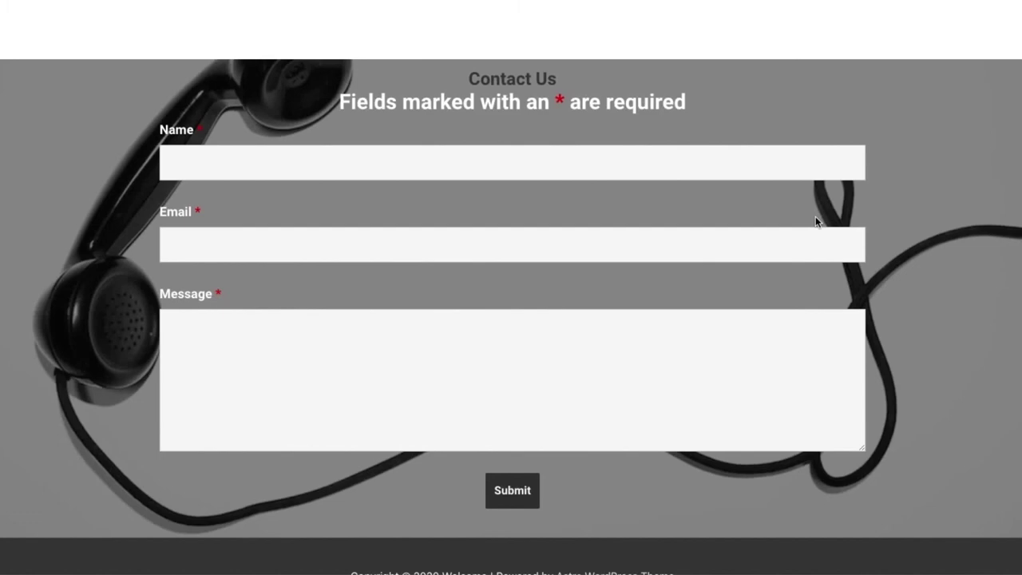
scroll(815, 221, "up", 10)
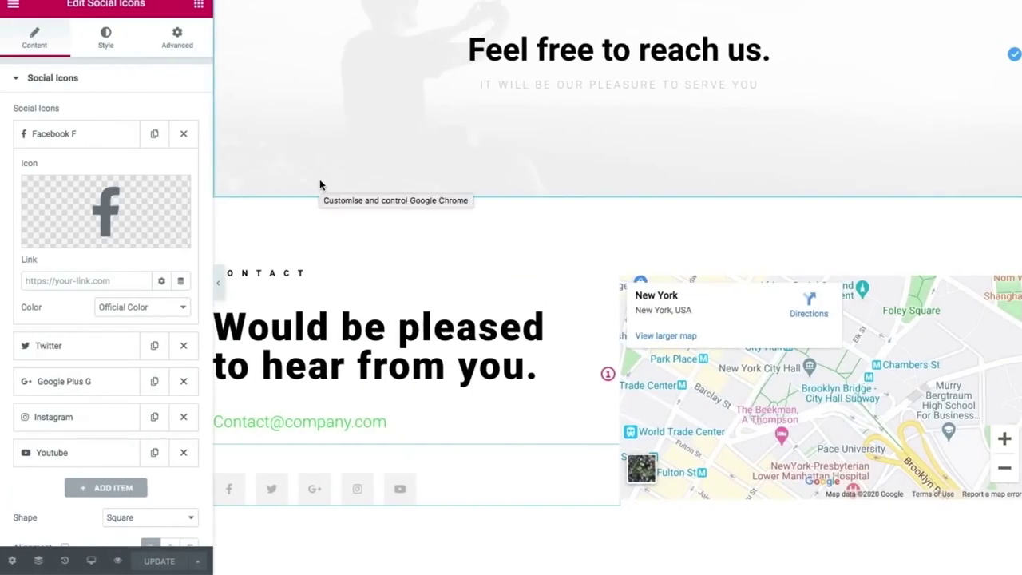
Give the 'Feel free to reach us.' heading a slow Fade In entrance animation.
scroll(568, 53, "up", 3)
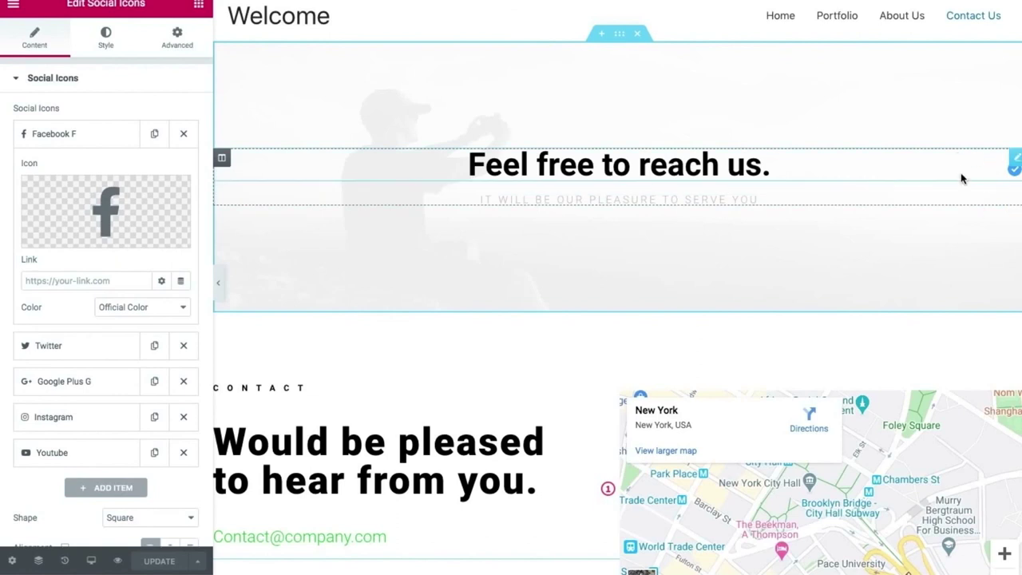
left_click(1014, 165)
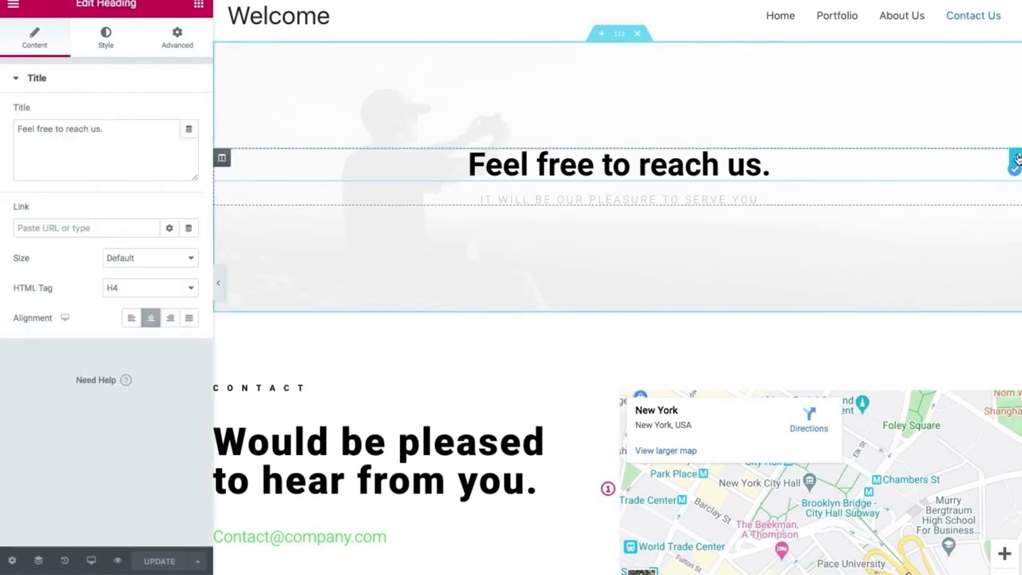
left_click(175, 46)
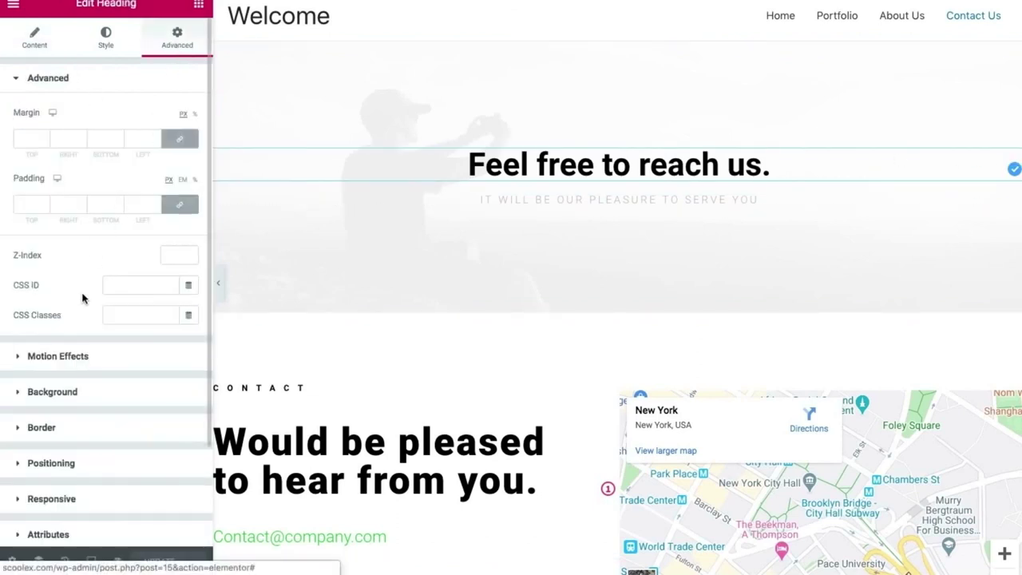
left_click(62, 360)
left_click(52, 182)
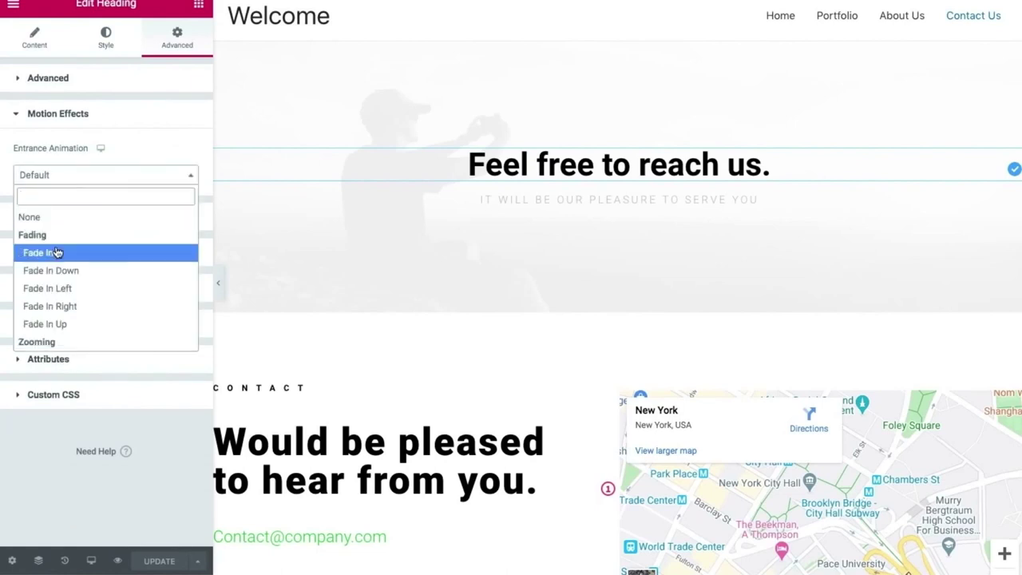
left_click(32, 252)
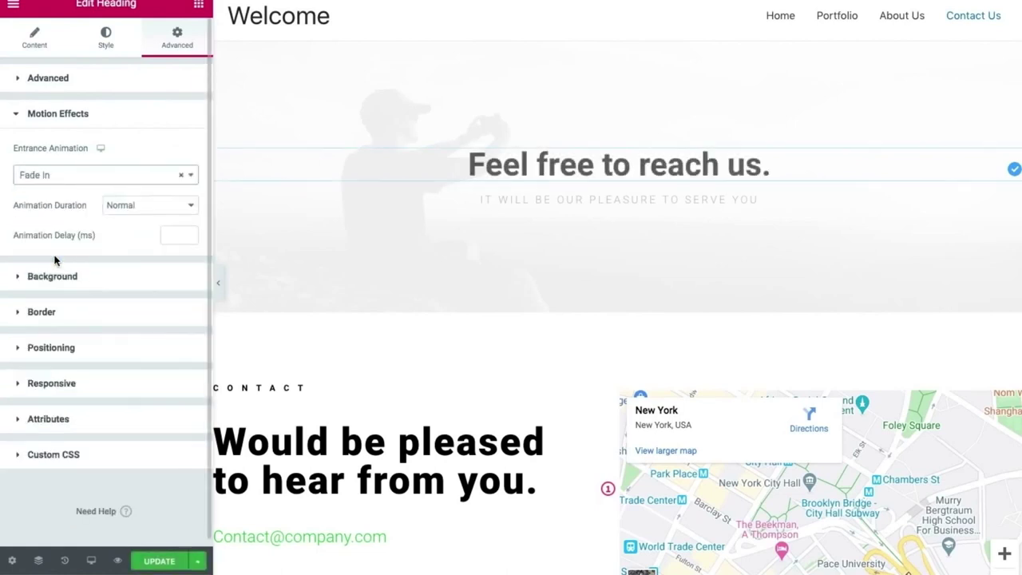
left_click(125, 205)
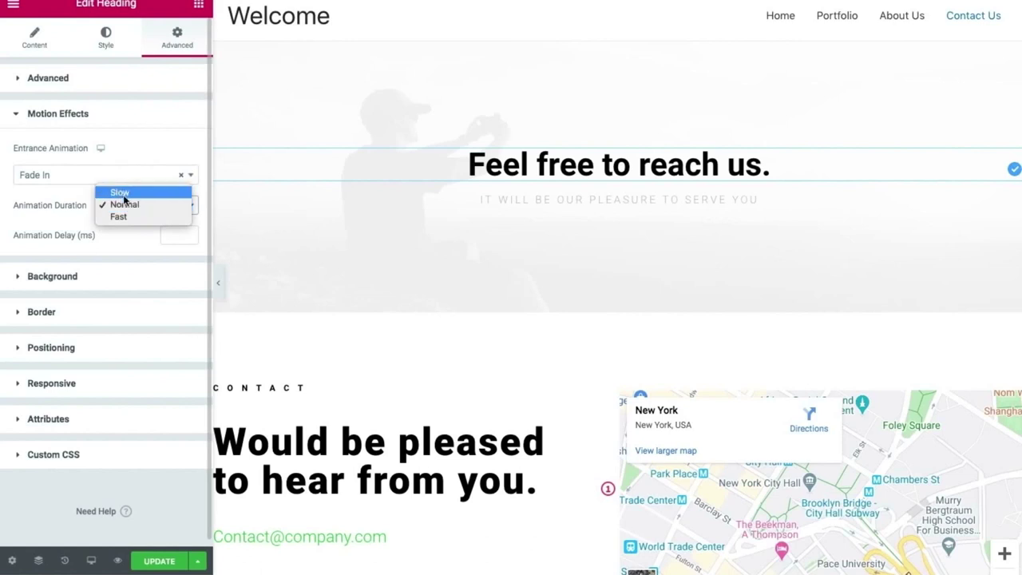
left_click(120, 192)
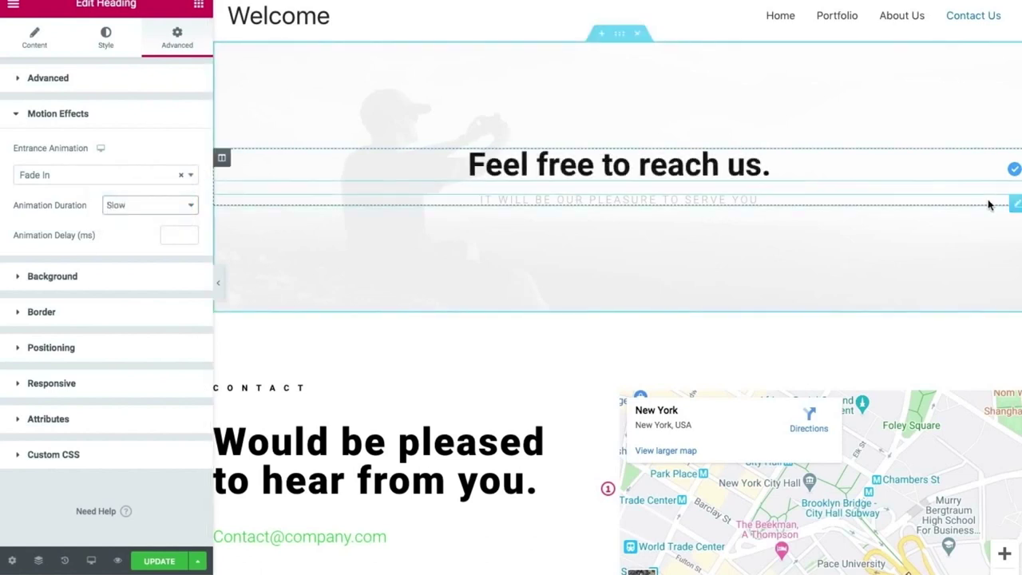
Give the 'It will be our pleasure to serve you' subheading a slow Fade In too.
left_click(1012, 203)
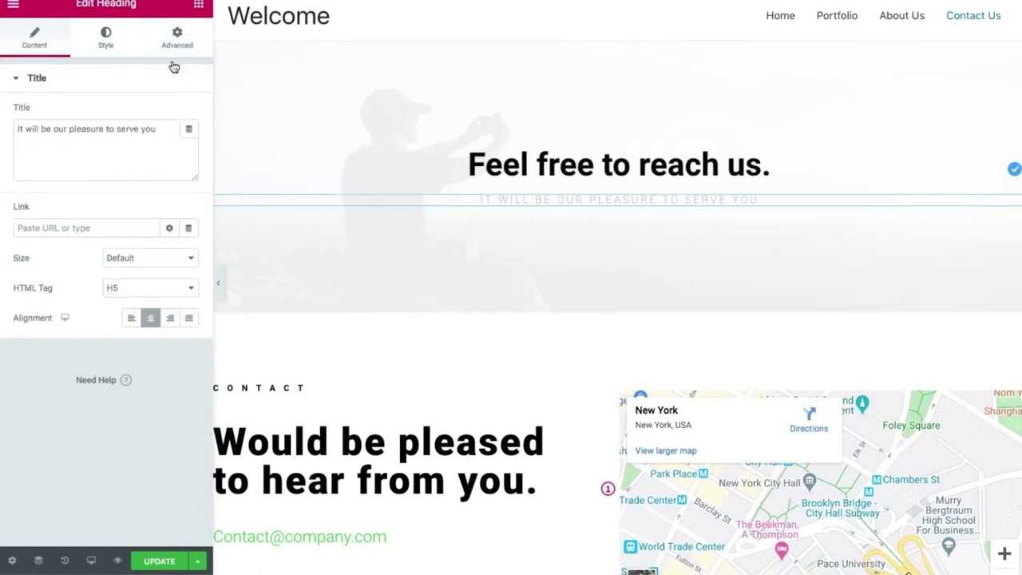
left_click(174, 38)
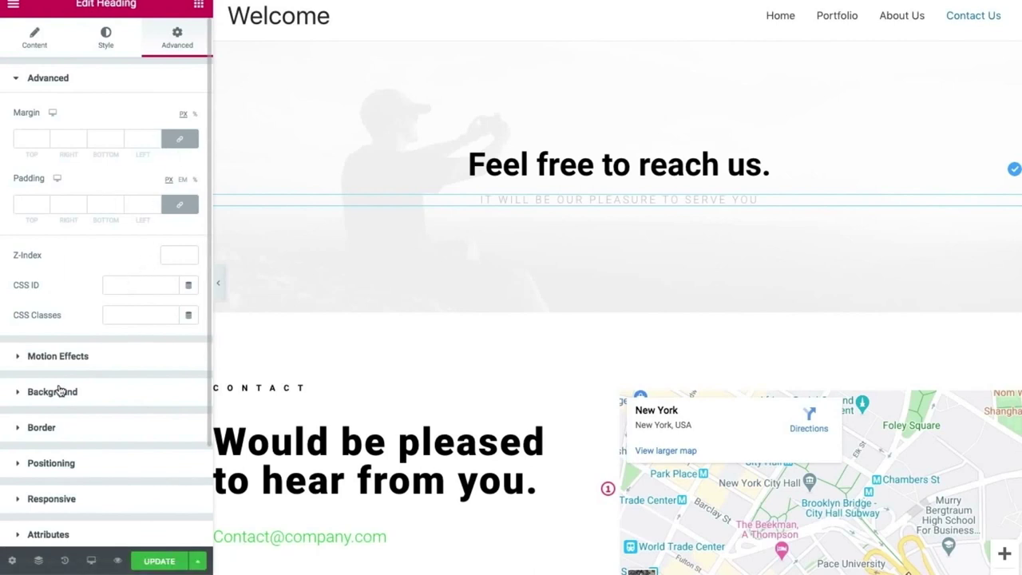
left_click(53, 357)
left_click(46, 179)
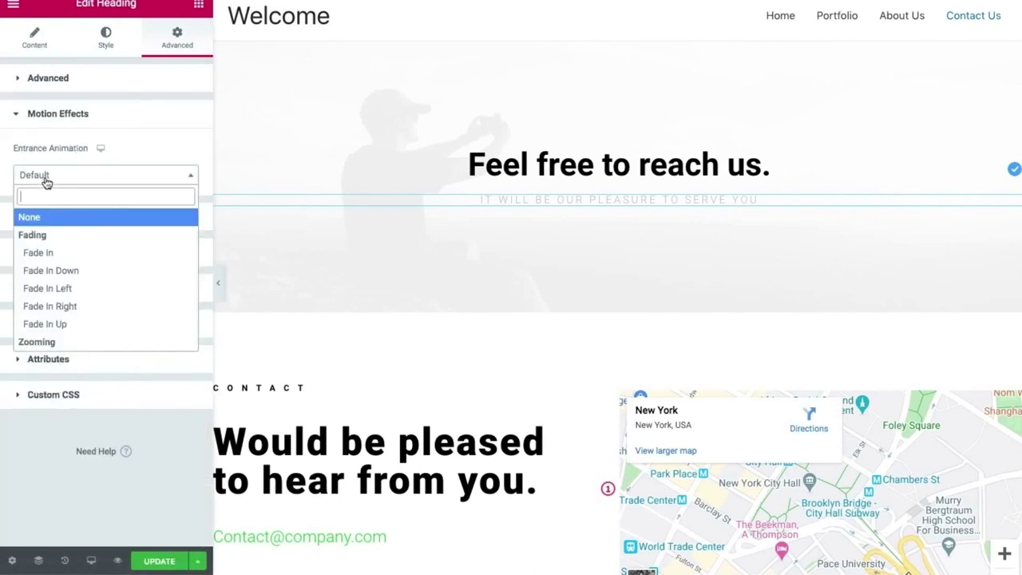
left_click(45, 252)
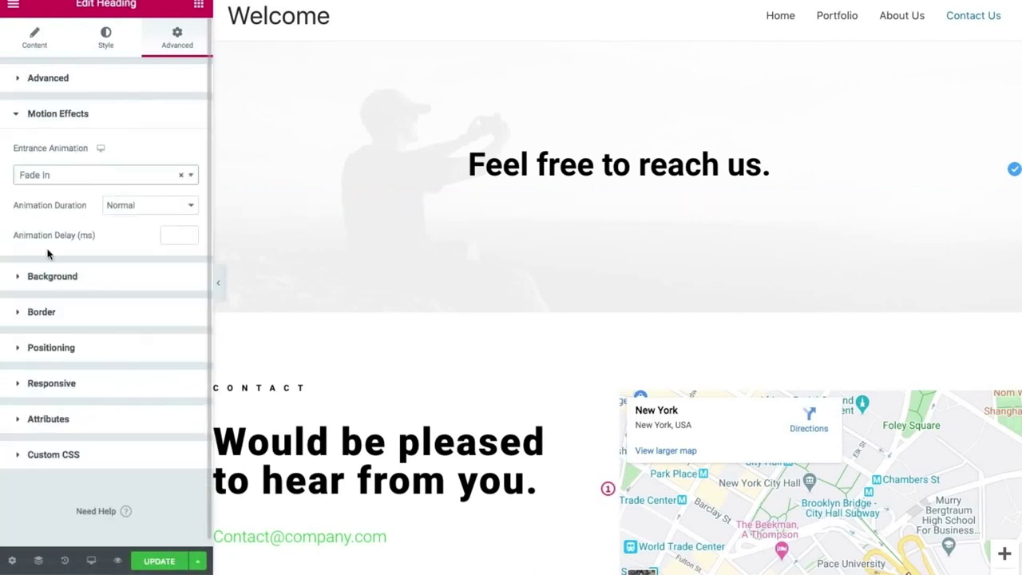
left_click(152, 204)
left_click(146, 191)
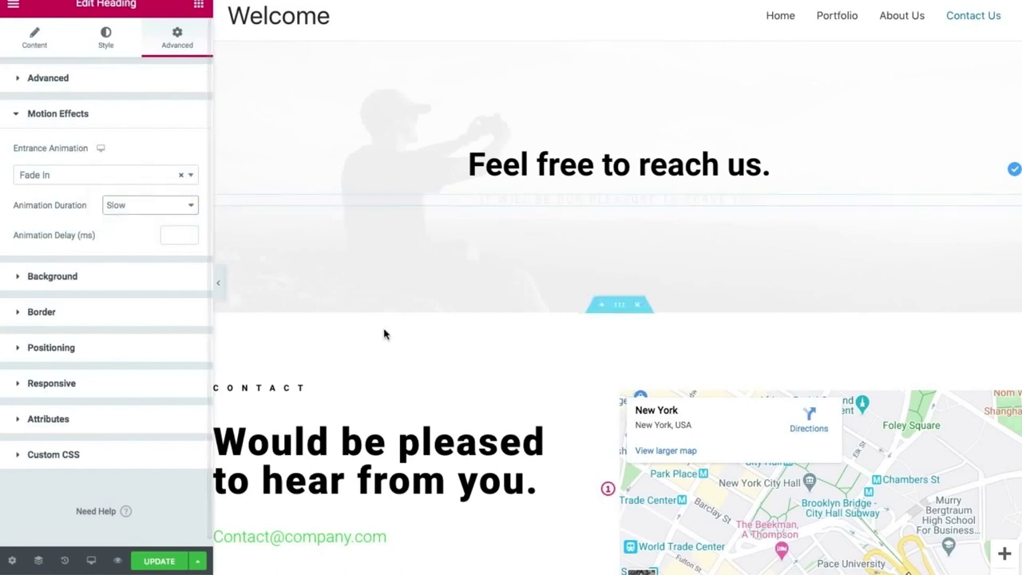
scroll(427, 359, "down", 3)
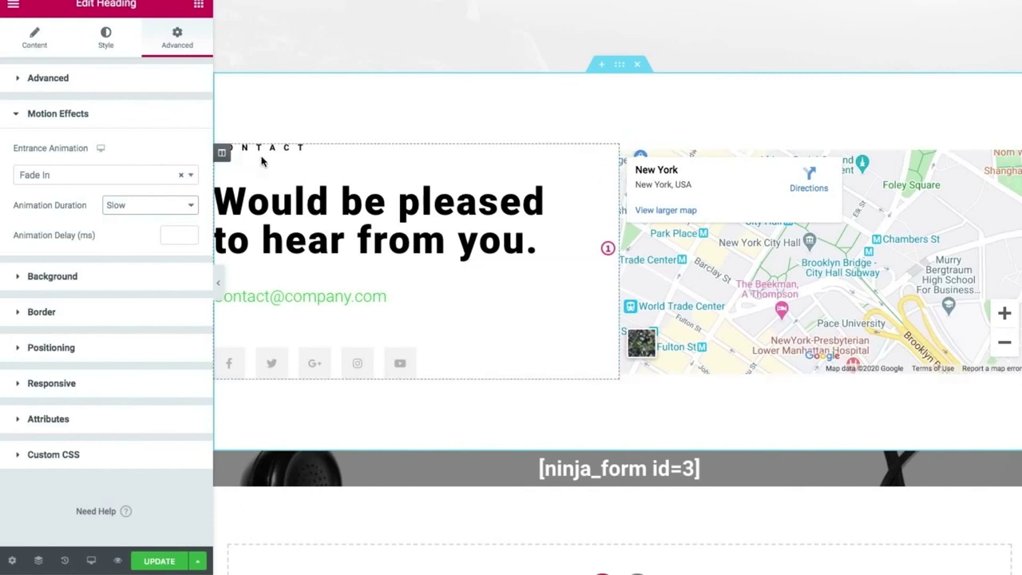
Set the left contact column's entrance animation to Slide In Left.
left_click(221, 153)
left_click(174, 32)
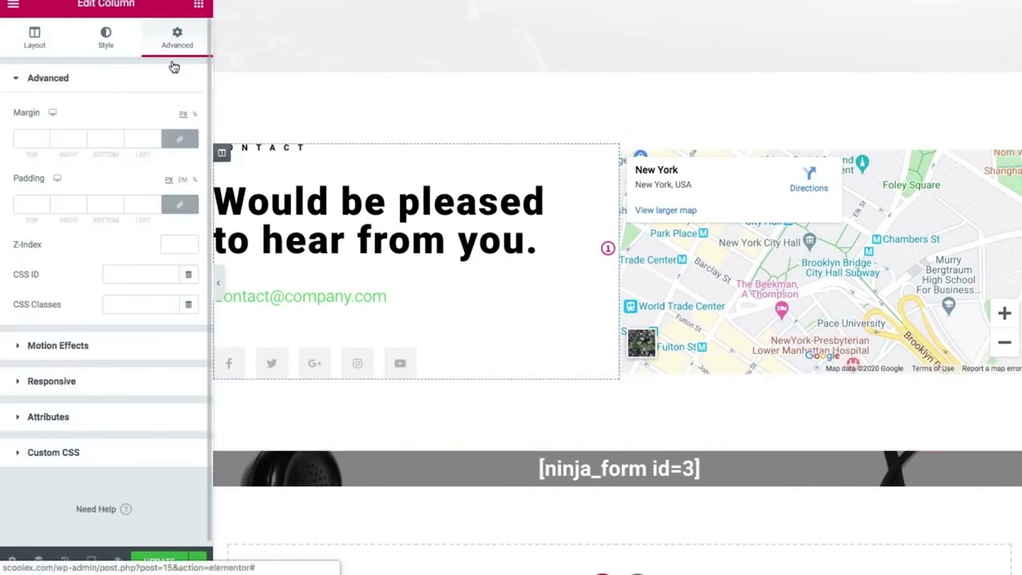
left_click(149, 349)
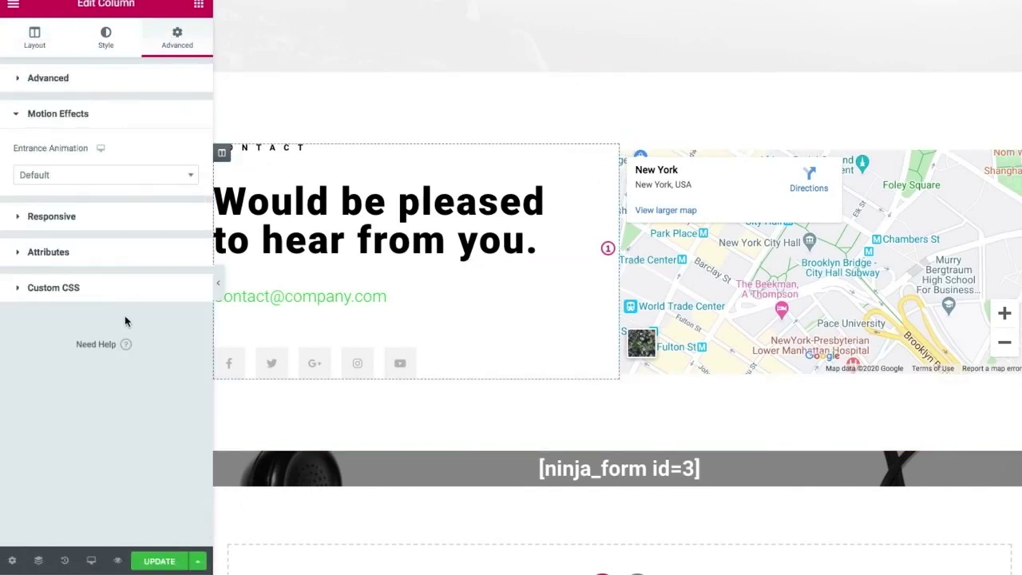
left_click(84, 187)
scroll(102, 277, "down", 1)
scroll(102, 277, "down", 5)
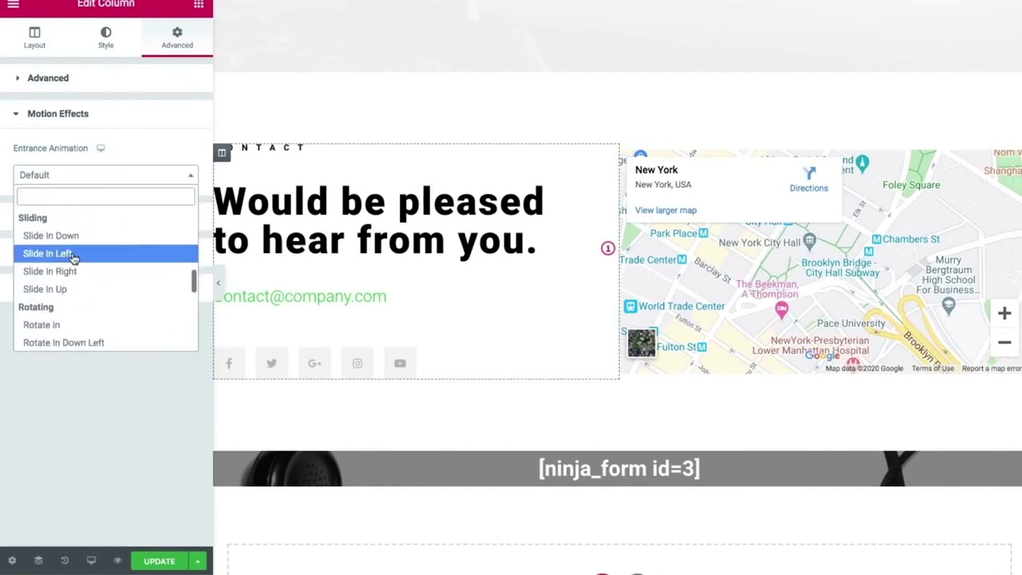
left_click(72, 253)
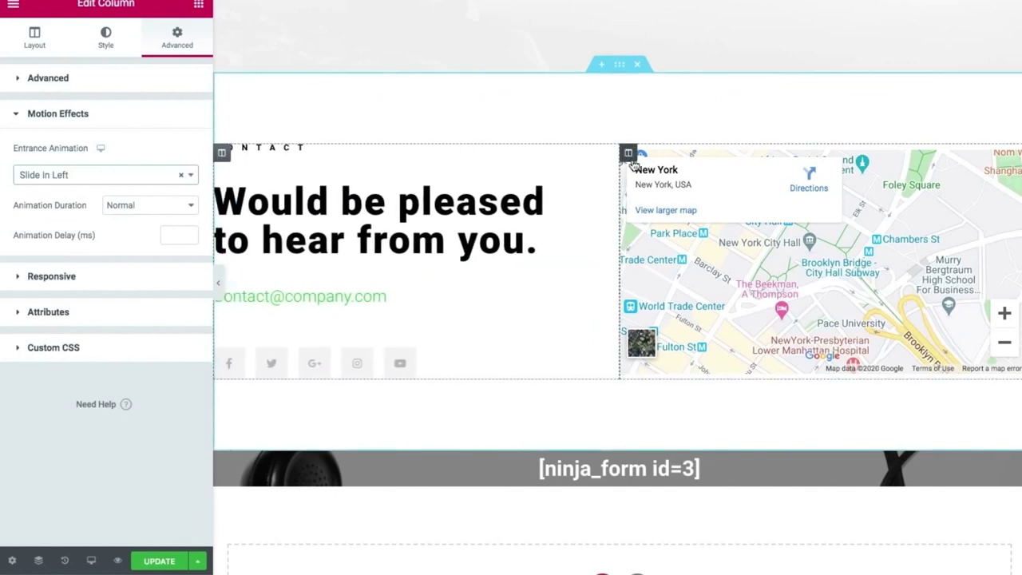
Set the map column's entrance animation to Slide In Right.
left_click(629, 153)
left_click(176, 51)
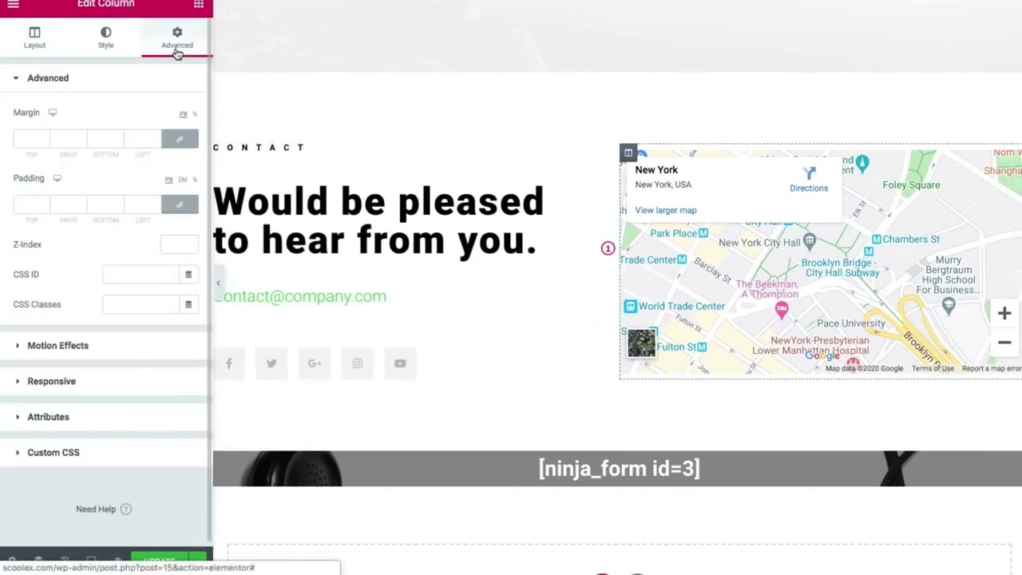
left_click(126, 343)
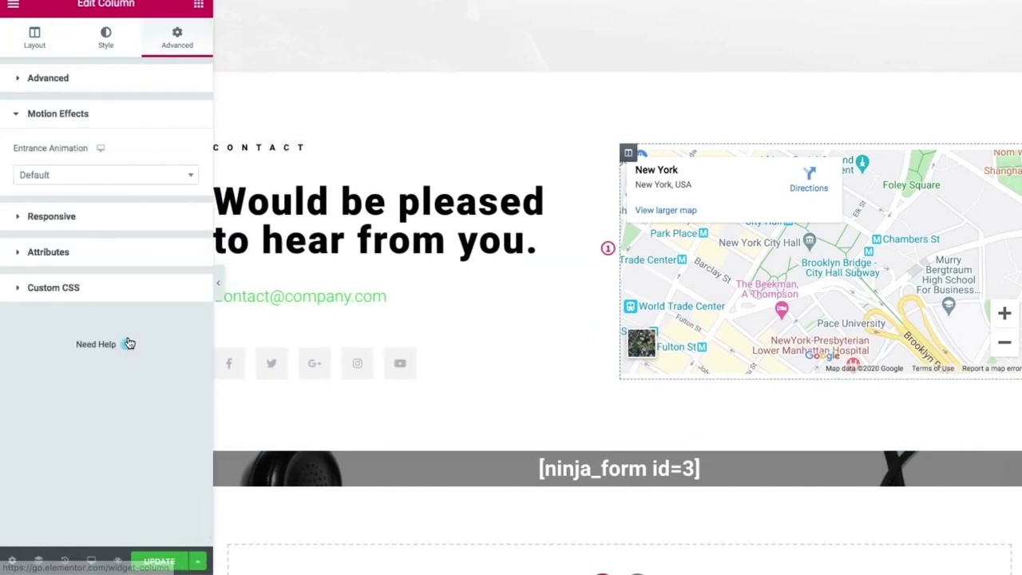
left_click(85, 177)
scroll(98, 323, "down", 5)
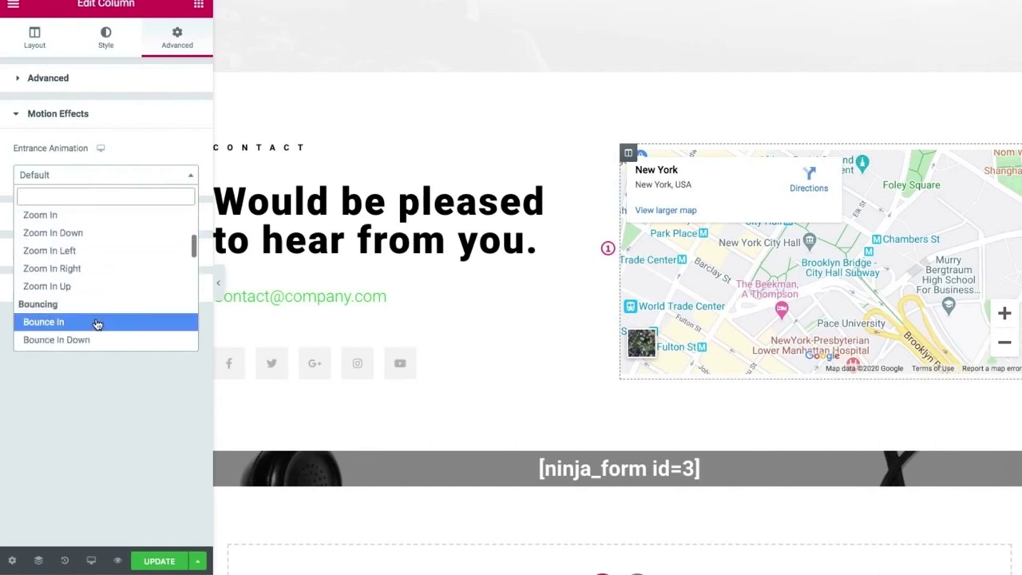
scroll(97, 323, "down", 2)
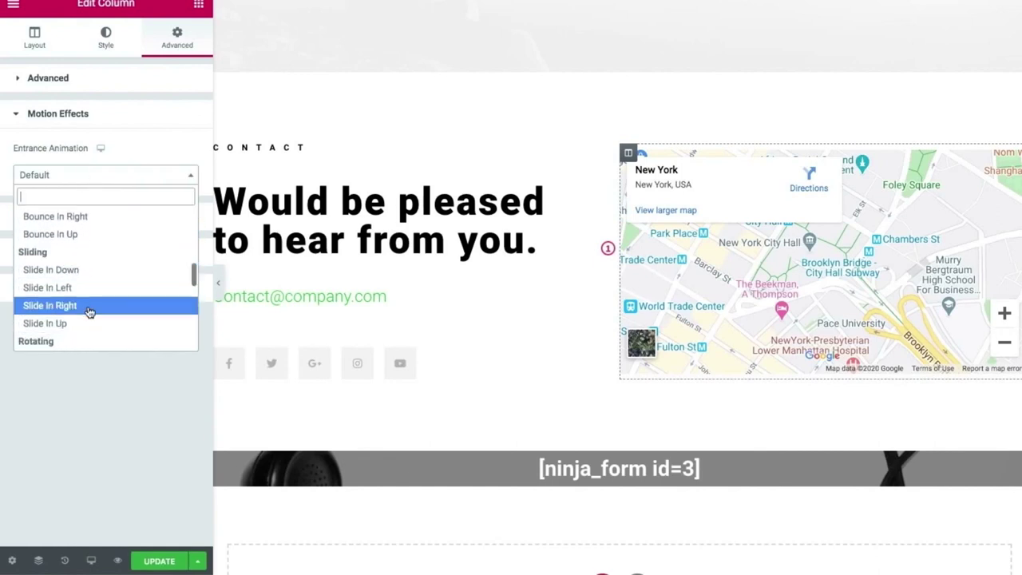
left_click(89, 310)
scroll(516, 388, "down", 2)
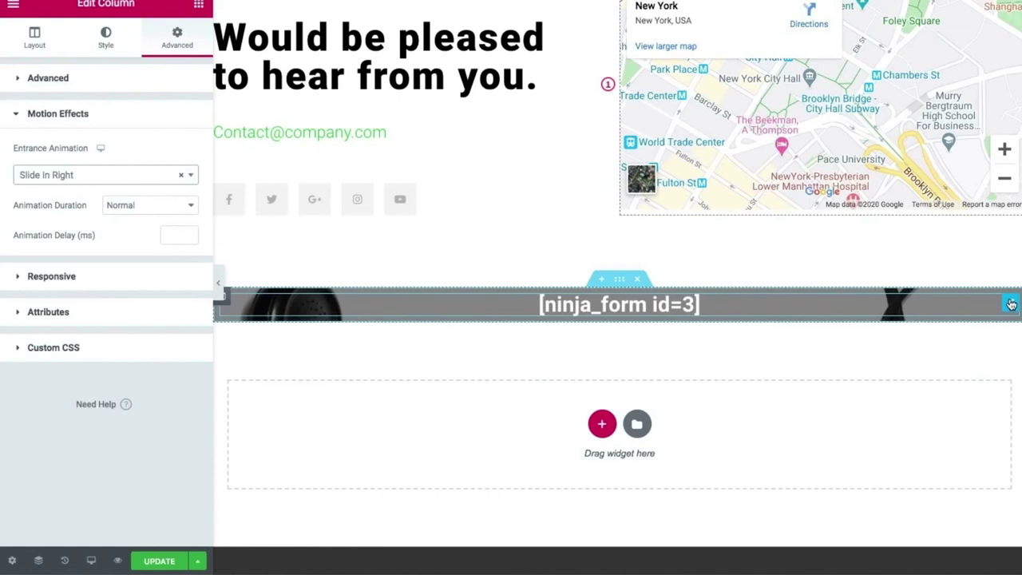
Give the [ninja_form id=3] heading a slow Fade In Up entrance and update the page.
left_click(527, 80)
left_click(173, 35)
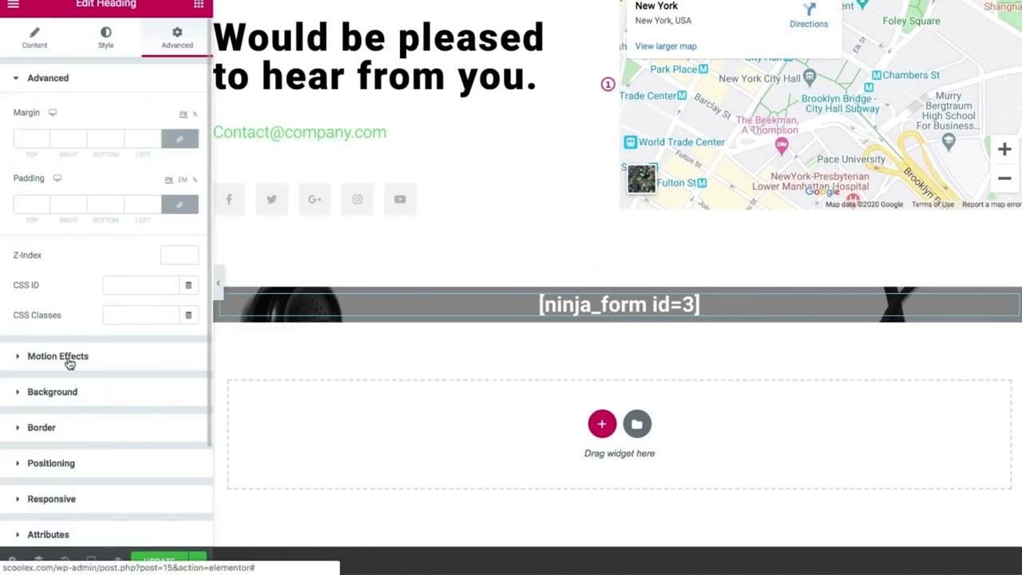
left_click(68, 361)
left_click(61, 176)
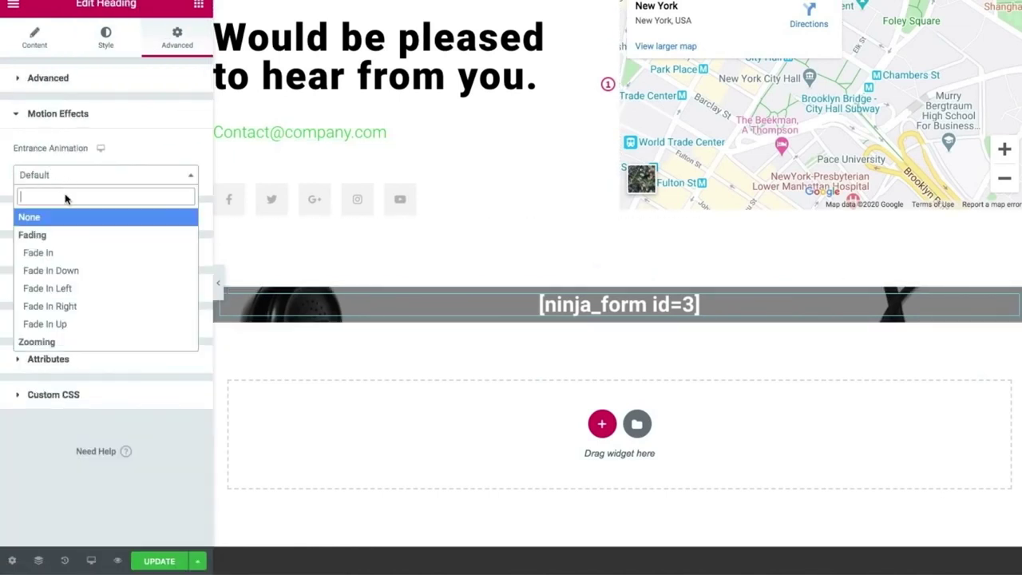
left_click(92, 330)
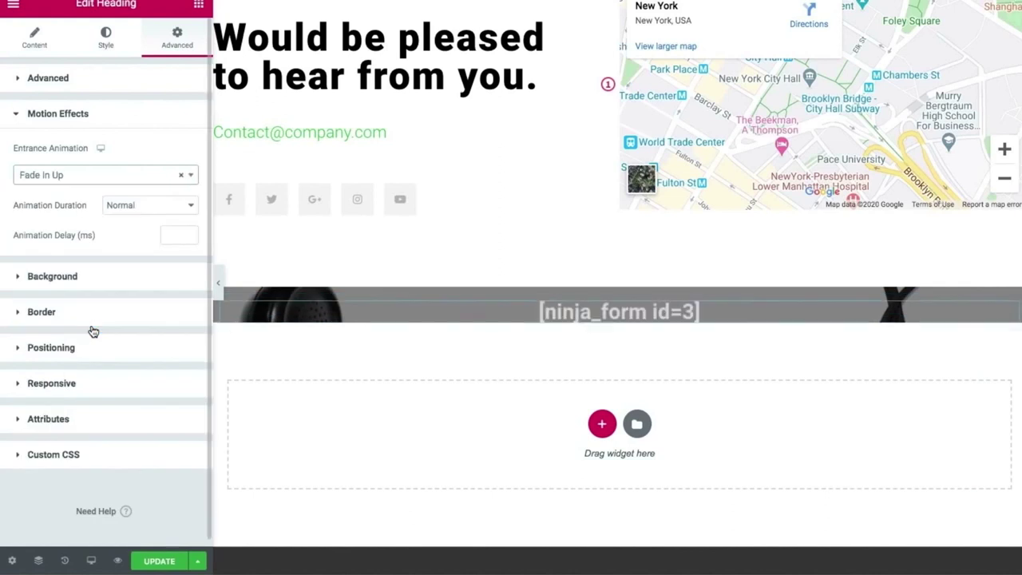
left_click(126, 205)
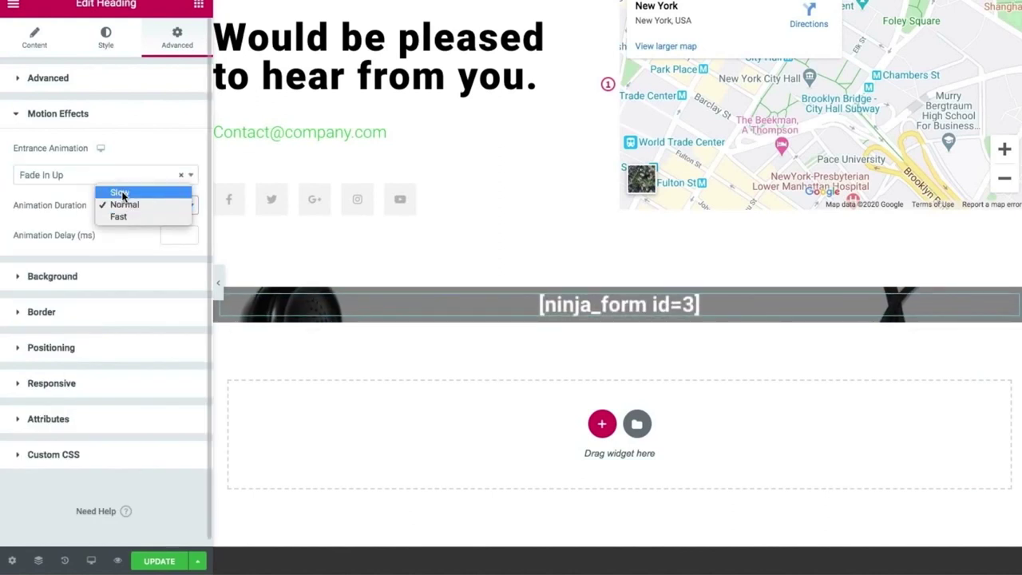
left_click(120, 194)
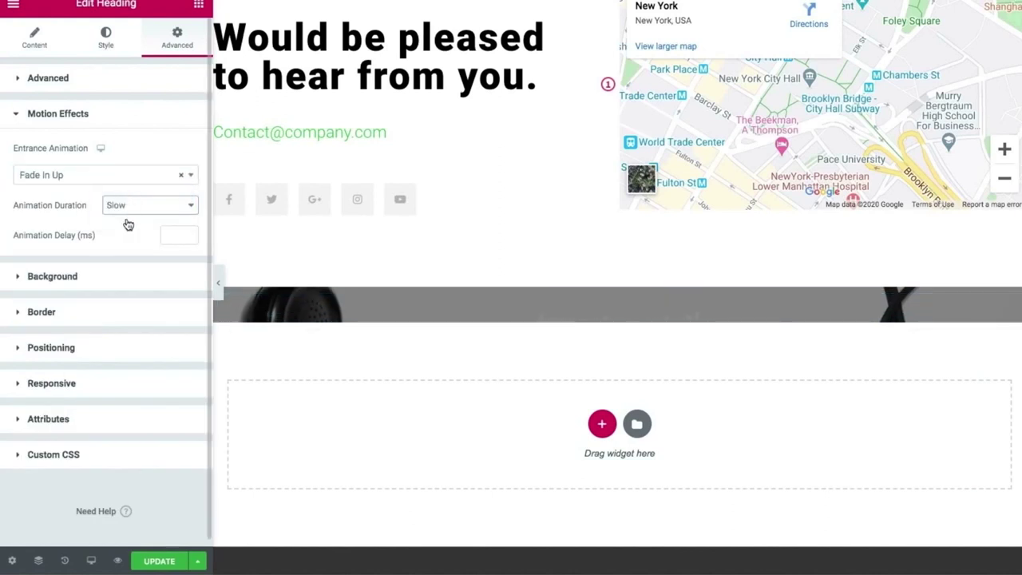
left_click(152, 562)
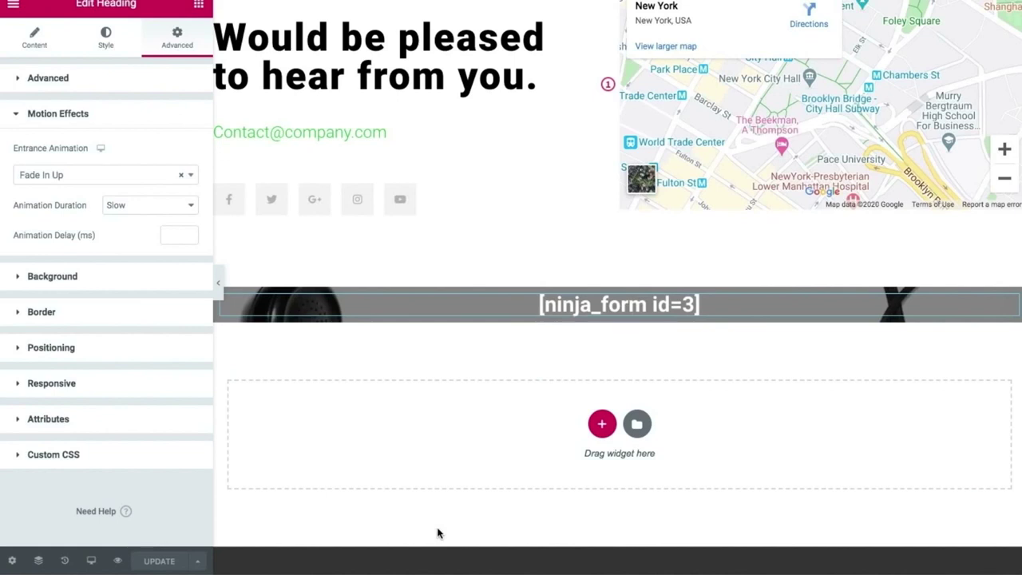
key("ctrl+Right")
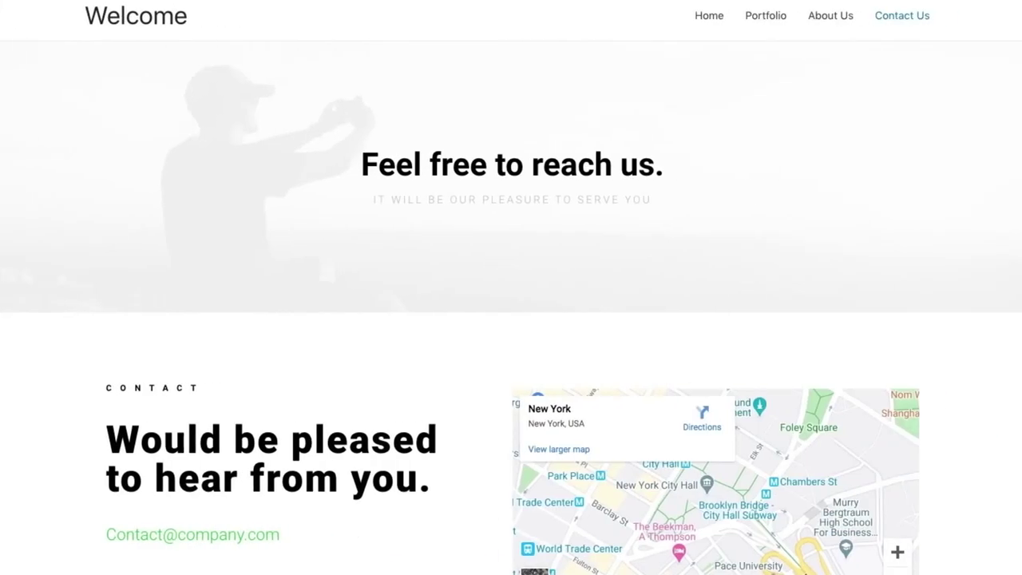
Reload the live Contact Us page and scroll down to watch the entrance animations.
mouse_move(62, 10)
left_click(61, 8)
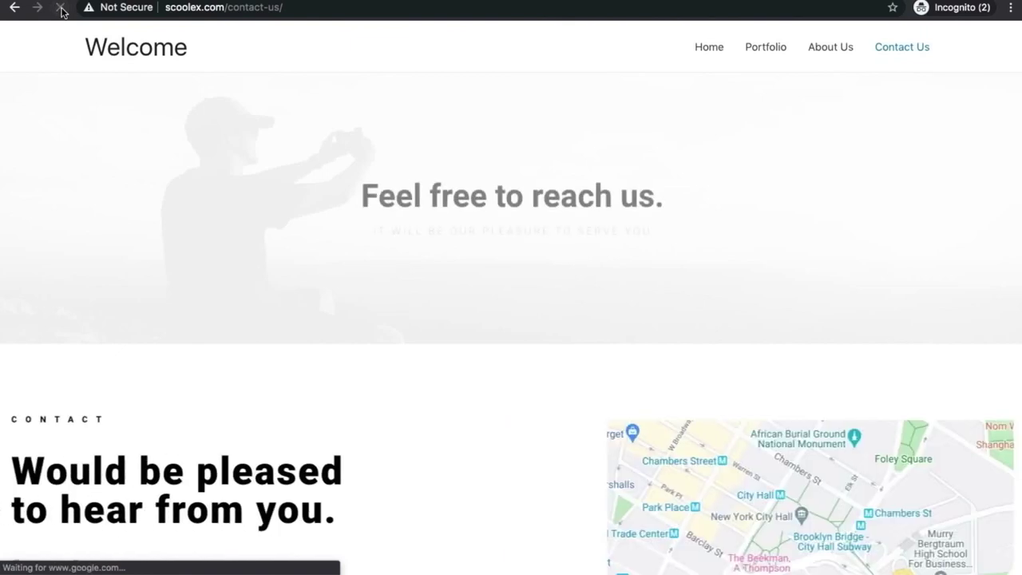
scroll(228, 221, "down", 6)
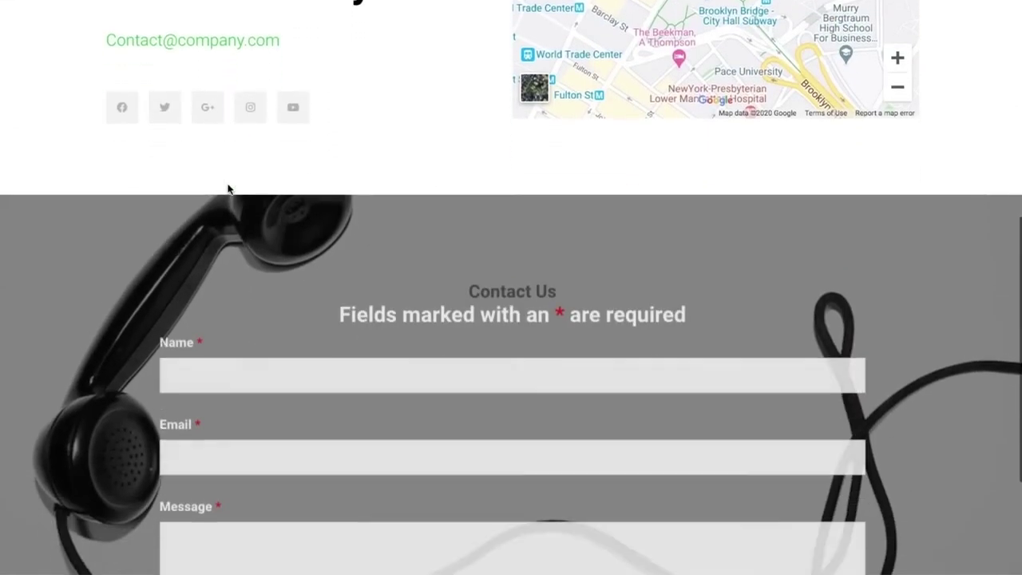
scroll(228, 189, "down", 3)
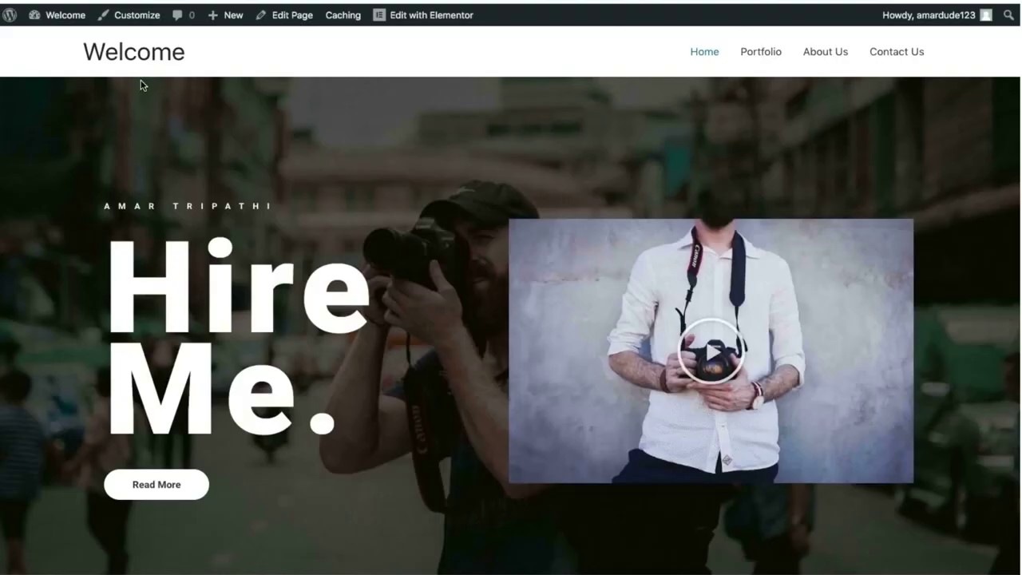
Scroll the live homepage, then launch Customize from the admin bar.
scroll(352, 50, "down", 15)
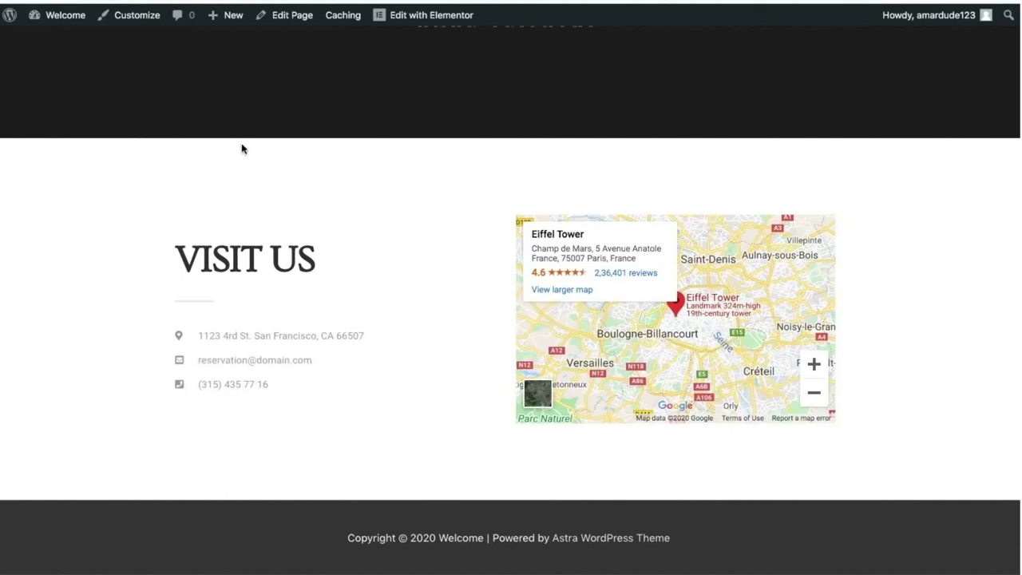
left_click(141, 18)
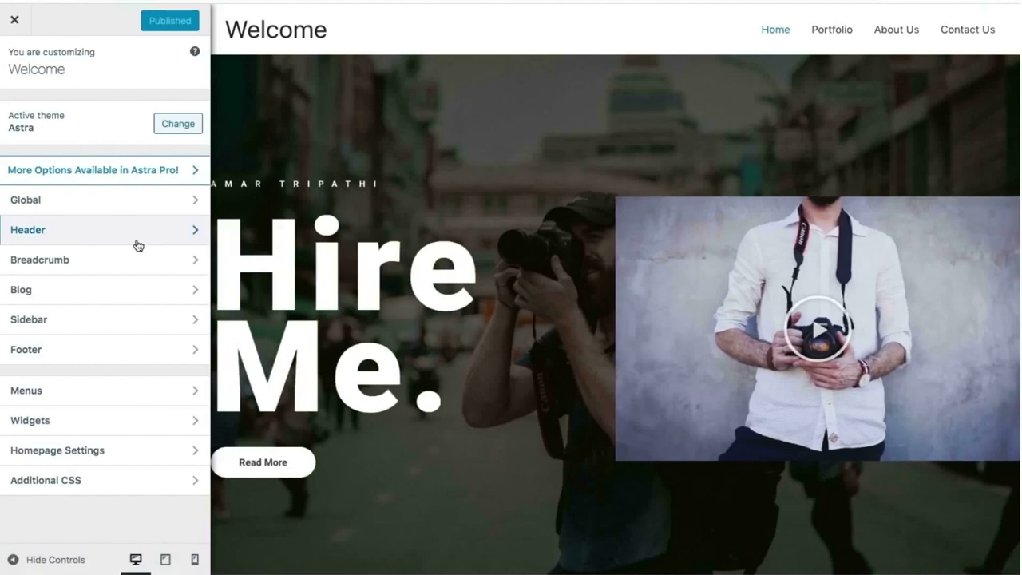
Enable the Astra transparent header across the whole site.
left_click(137, 231)
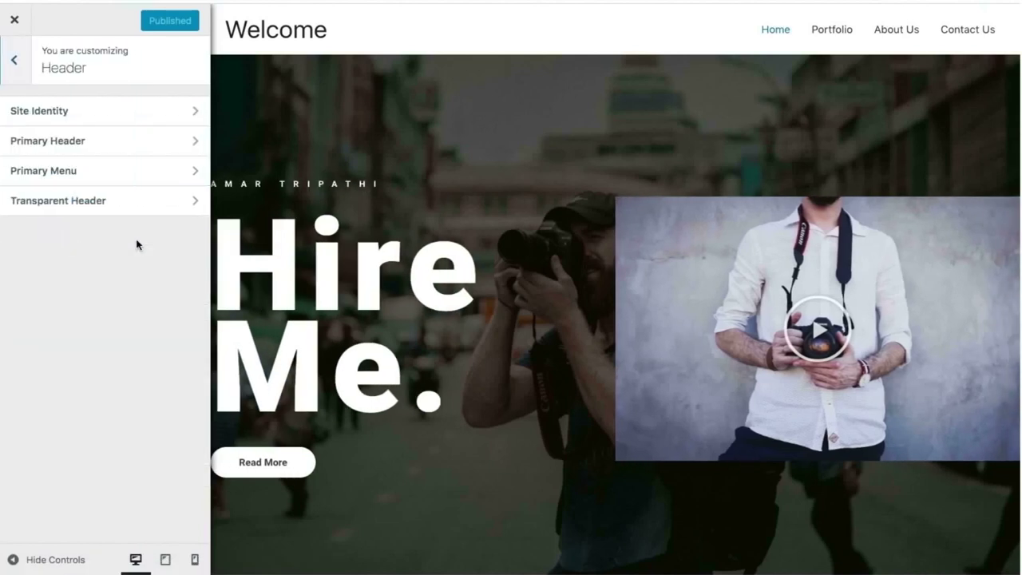
left_click(113, 212)
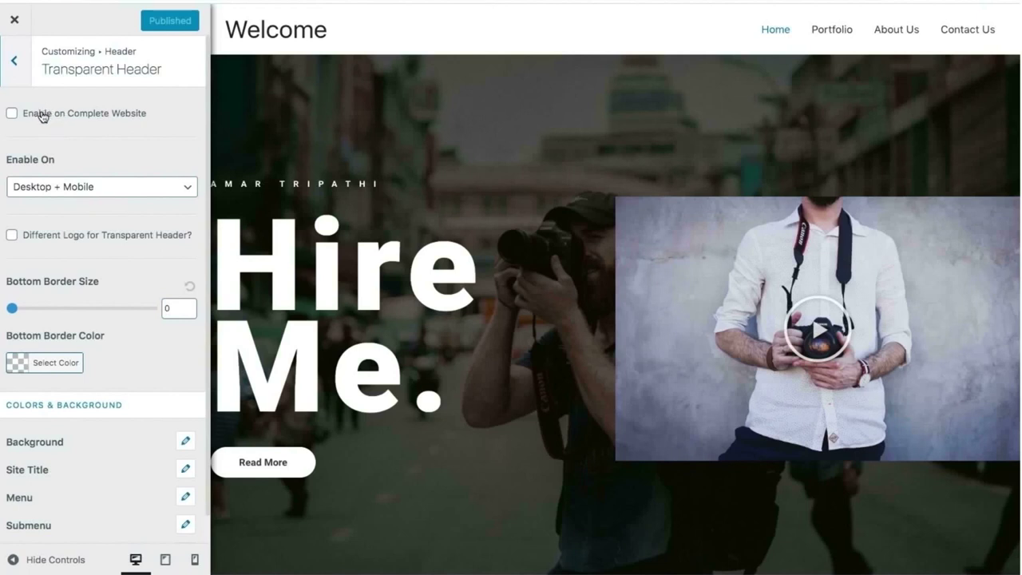
left_click(11, 113)
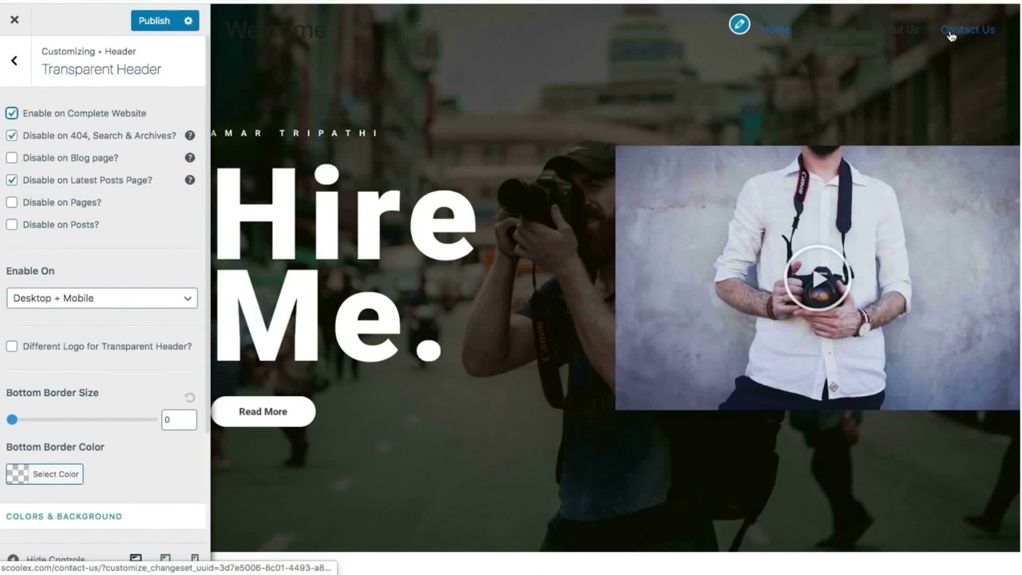
Set the transparent header's normal menu link colour to grey #5b5b5b.
scroll(114, 371, "down", 3)
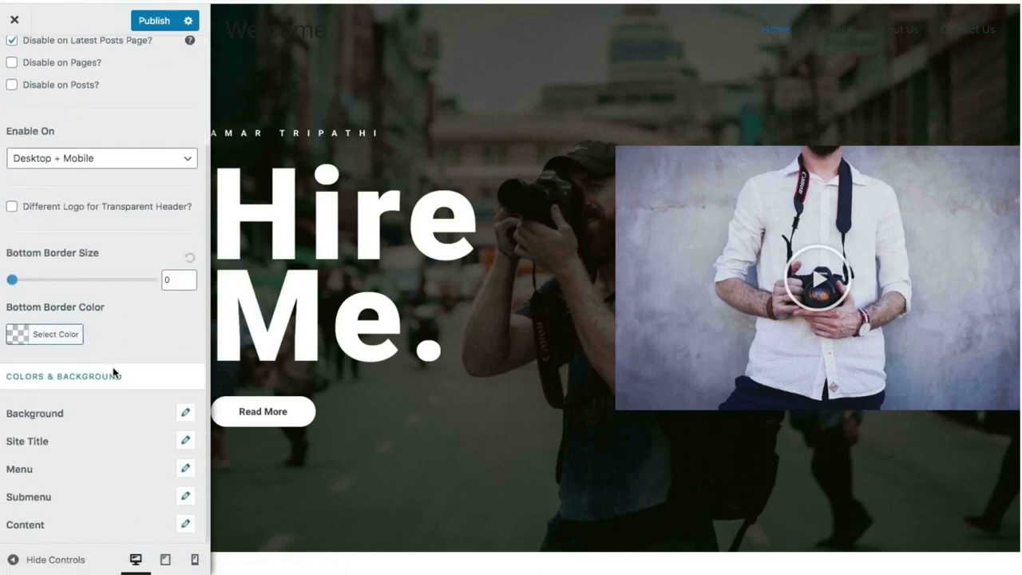
left_click(185, 468)
scroll(158, 457, "down", 2)
scroll(158, 457, "down", 1)
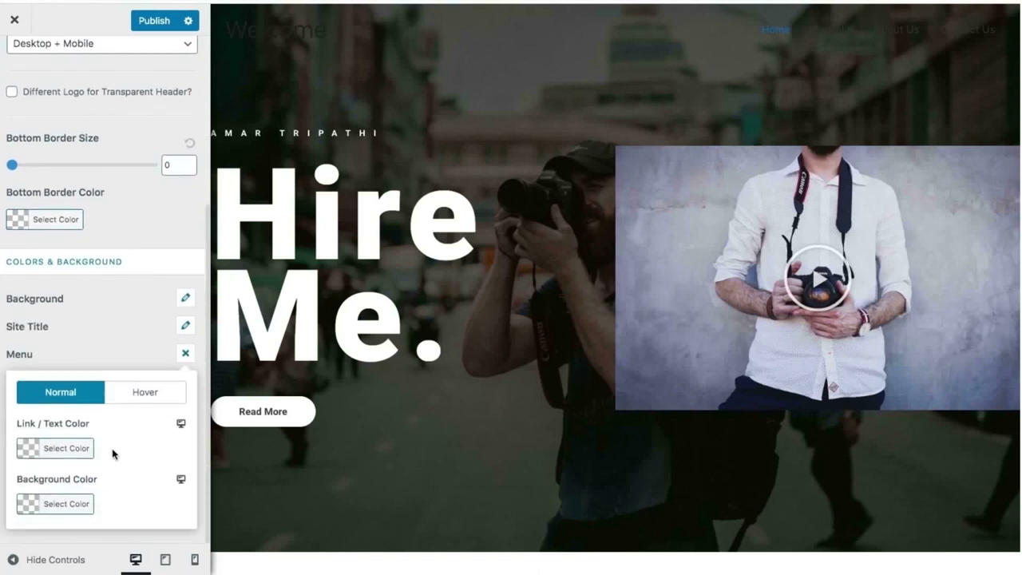
left_click(78, 447)
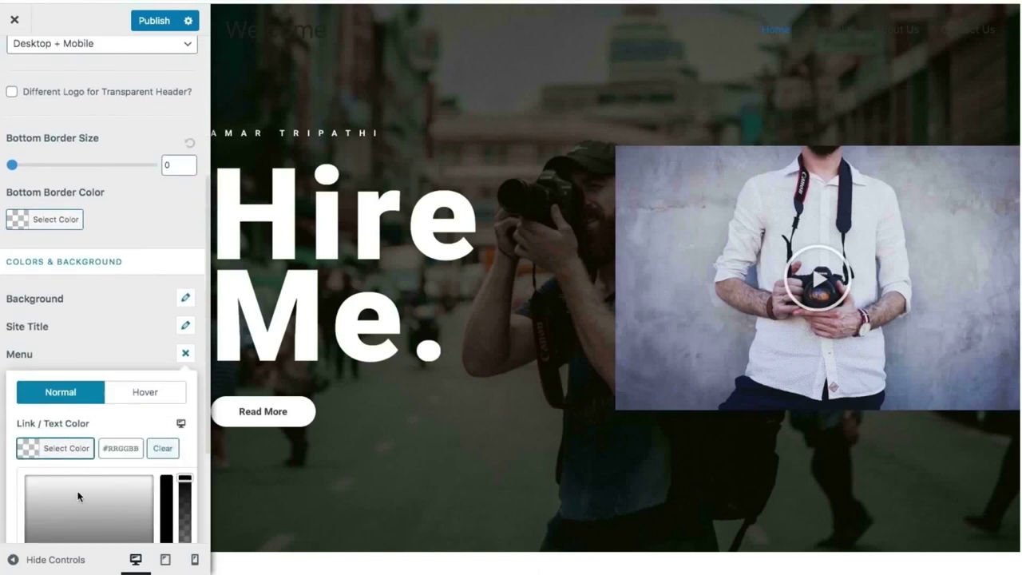
scroll(78, 495, "down", 2)
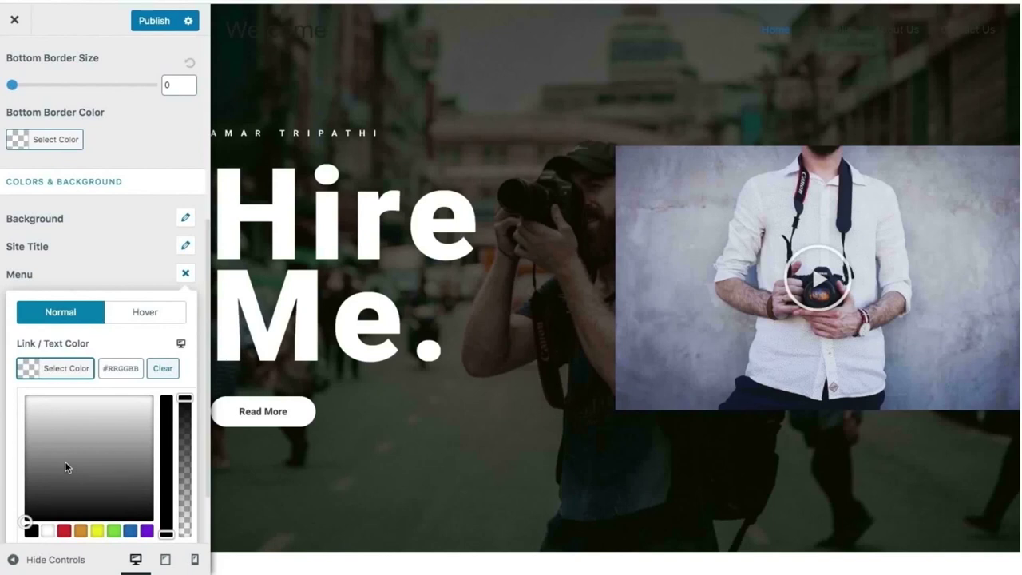
mouse_move(66, 468)
left_mouse_down()
mouse_move(24, 458)
mouse_move(15, 476)
mouse_move(39, 448)
left_mouse_up()
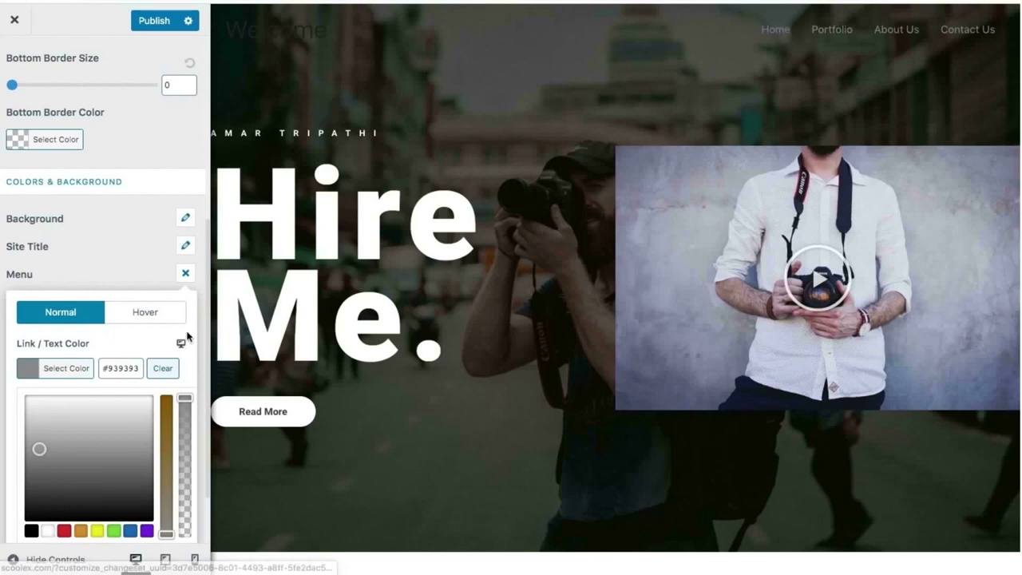
Set the menu's link active/hover colour to #686868.
left_click(162, 324)
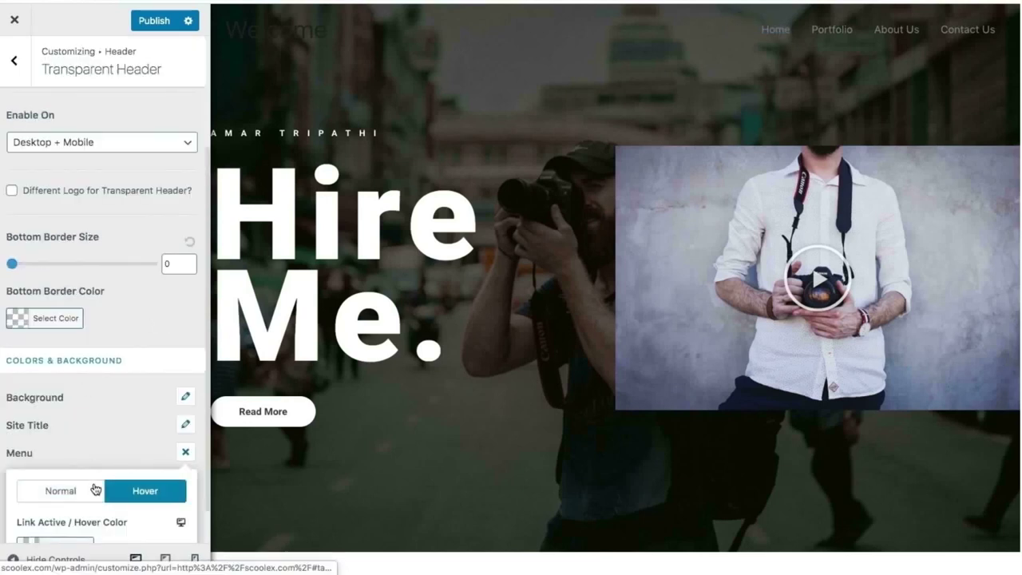
scroll(99, 455, "down", 1)
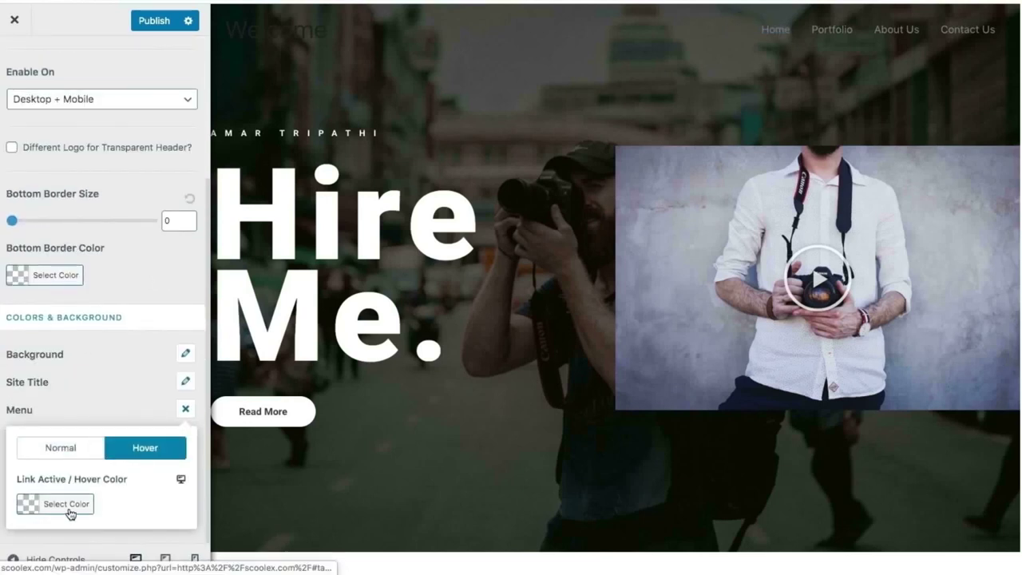
left_click(70, 514)
scroll(83, 504, "down", 3)
left_click(60, 455)
left_click_drag(61, 455, 15, 475)
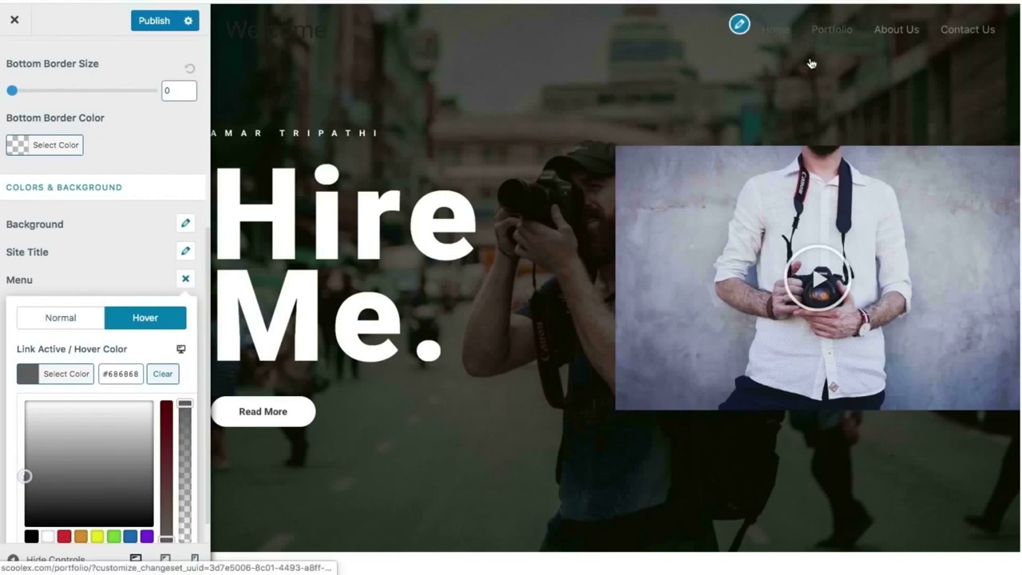
left_click(90, 345)
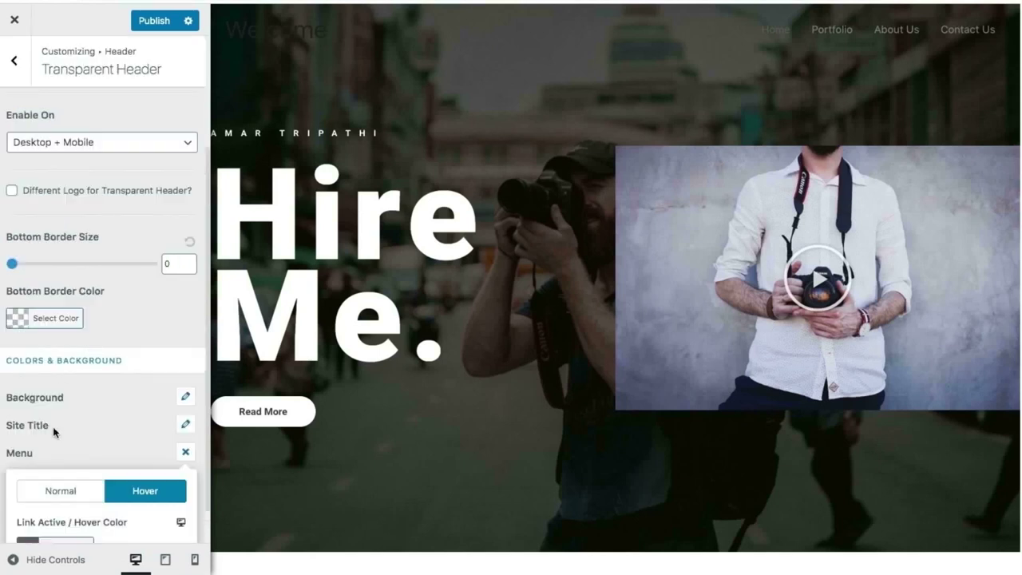
Return to the Normal menu colours and bring up the background colour picker.
scroll(56, 429, "down", 1)
left_click(62, 448)
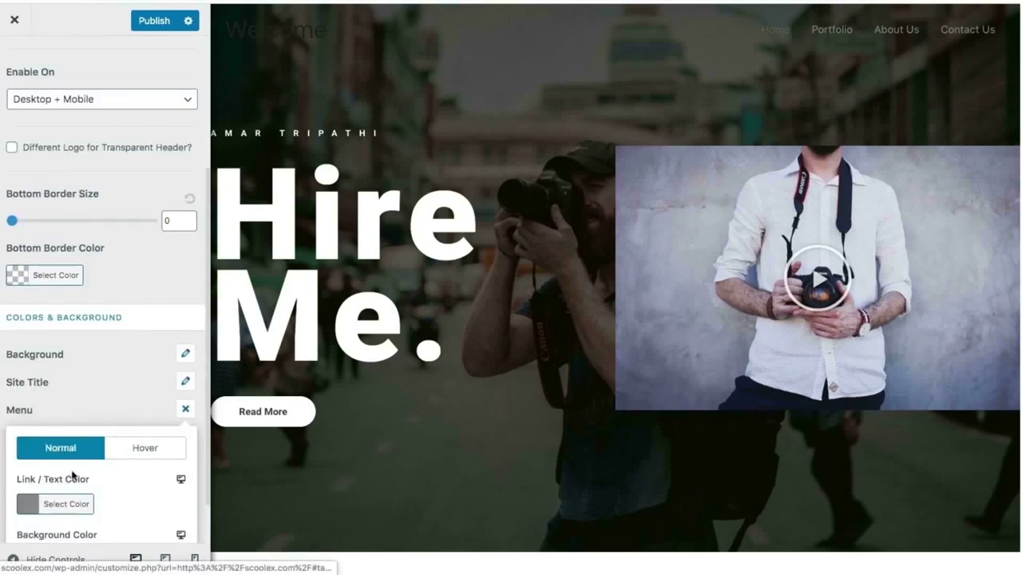
scroll(80, 497, "down", 1)
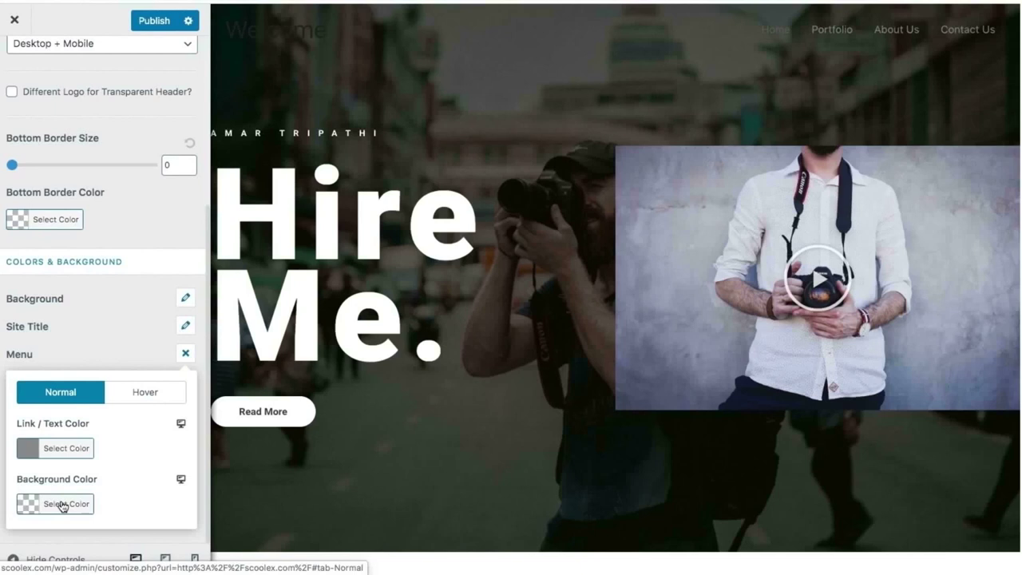
left_click(62, 504)
Try a #777777 menu background, then clear it to keep the background transparent.
scroll(80, 447, "down", 3)
left_click(58, 382)
left_click_drag(58, 382, 7, 386)
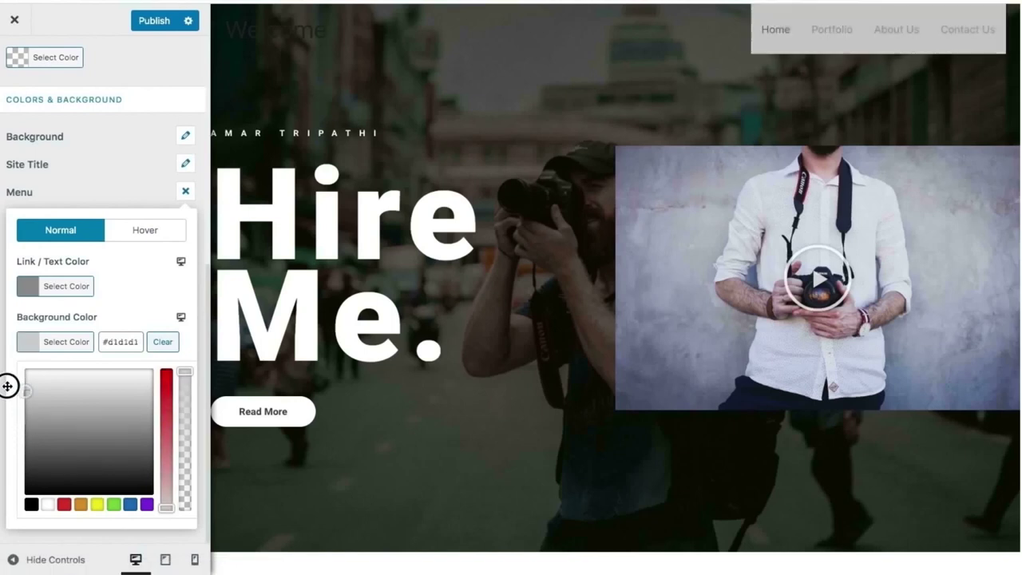
left_click(118, 349)
scroll(160, 486, "down", 1)
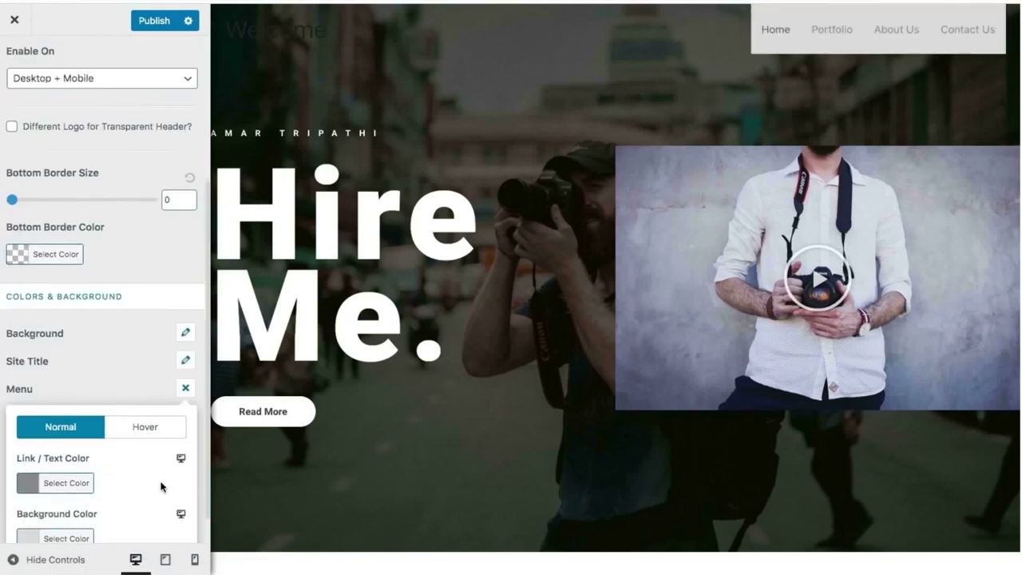
scroll(160, 486, "down", 1)
left_click(90, 504)
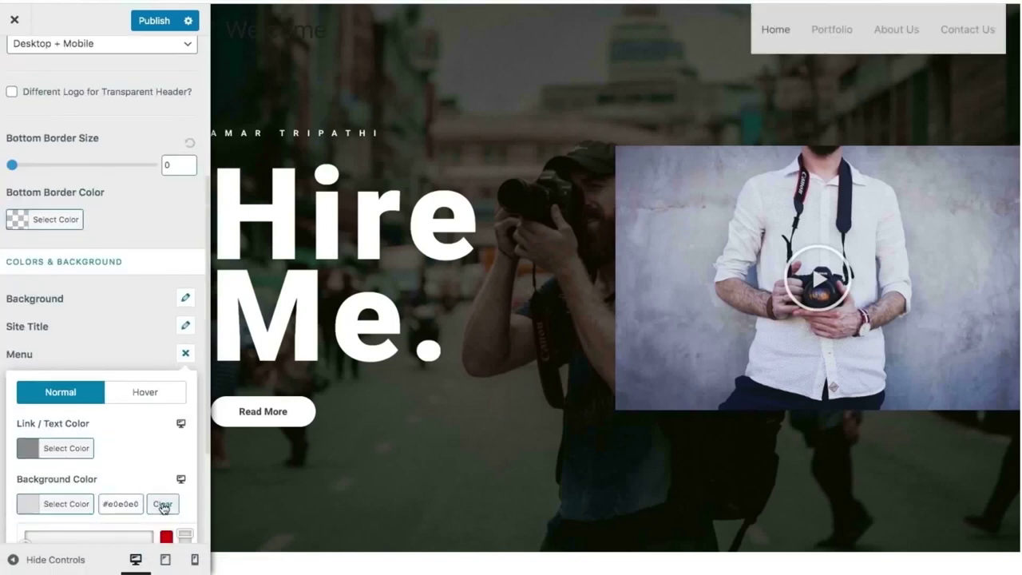
left_click(163, 505)
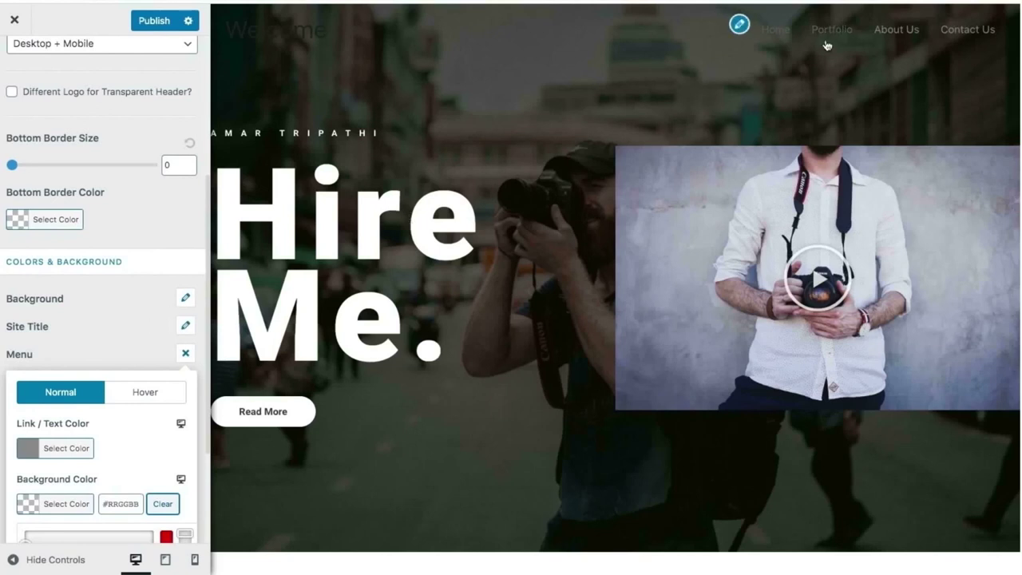
Lighten the menu's hover link colour to #c6c6c6.
left_click(141, 399)
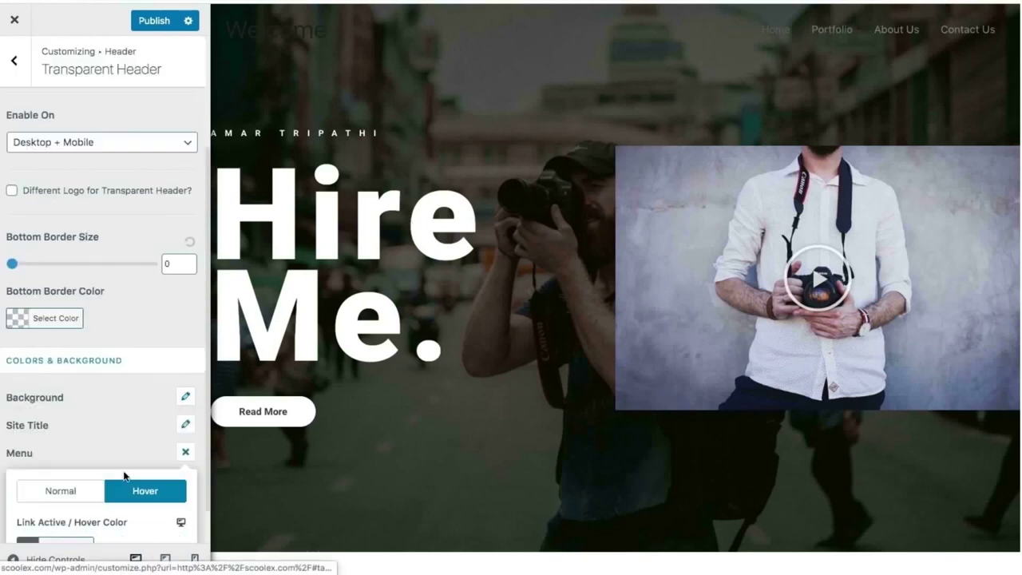
scroll(125, 477, "down", 1)
left_click(74, 512)
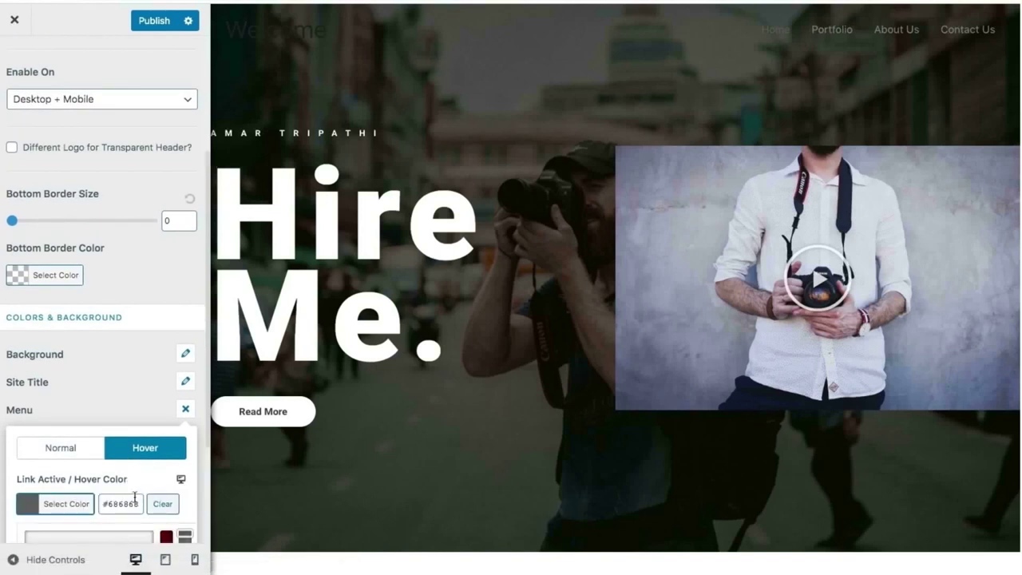
scroll(96, 495, "down", 4)
left_click_drag(29, 441, 28, 395)
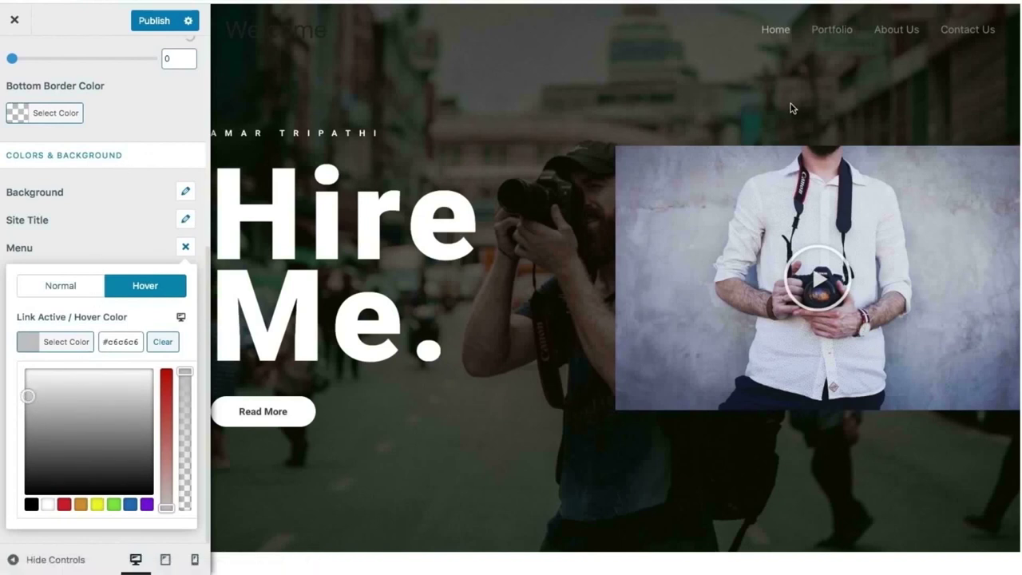
Preview the Portfolio, About Us, Contact Us and Home pages, then close the menu colour settings.
left_click(834, 30)
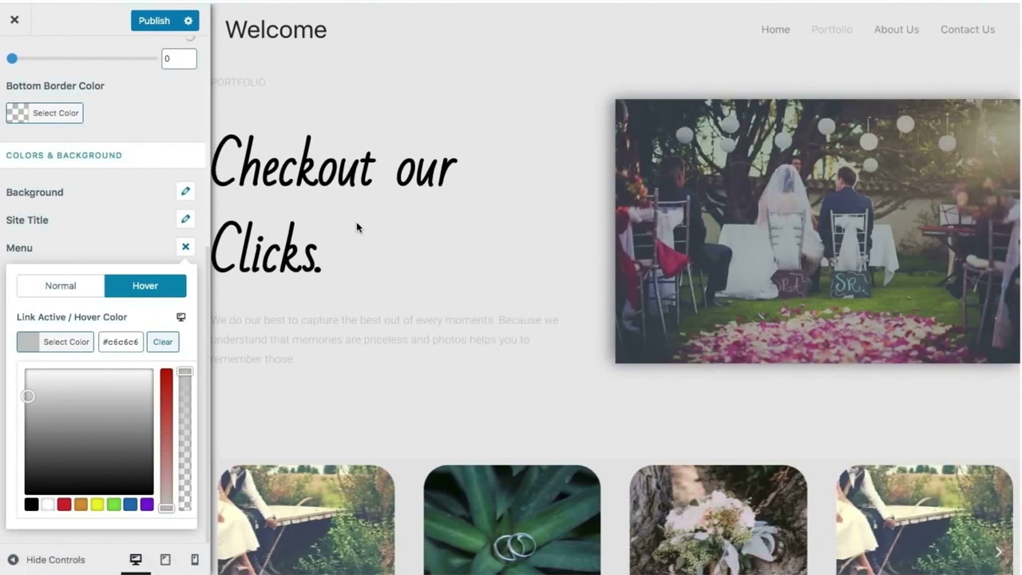
left_click(903, 33)
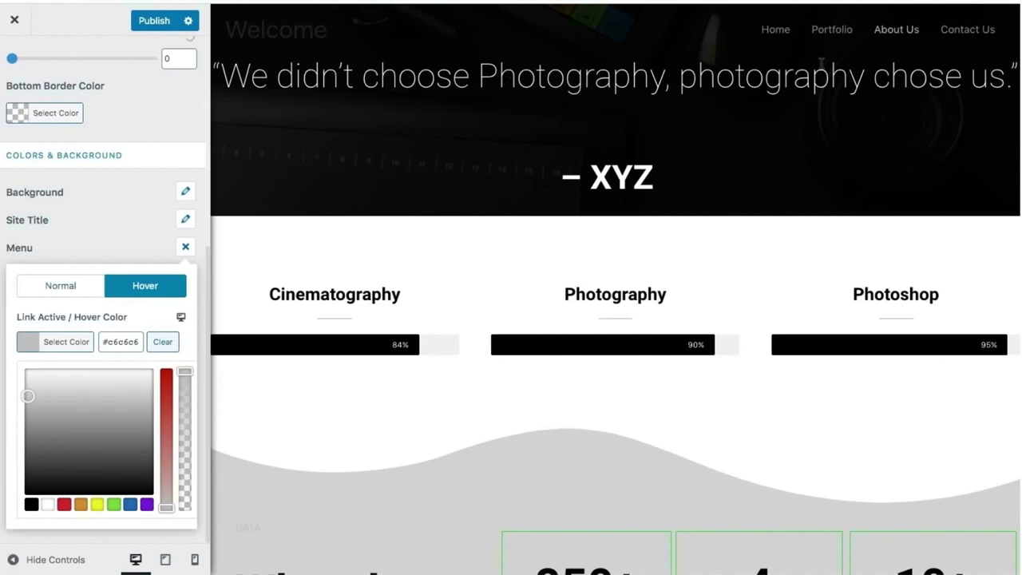
left_click(968, 32)
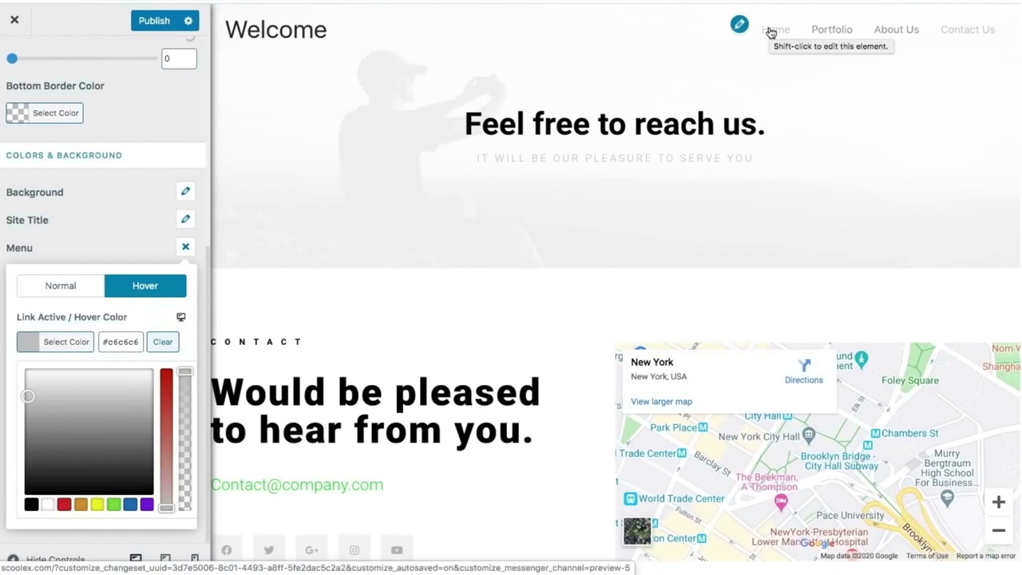
left_click(771, 32)
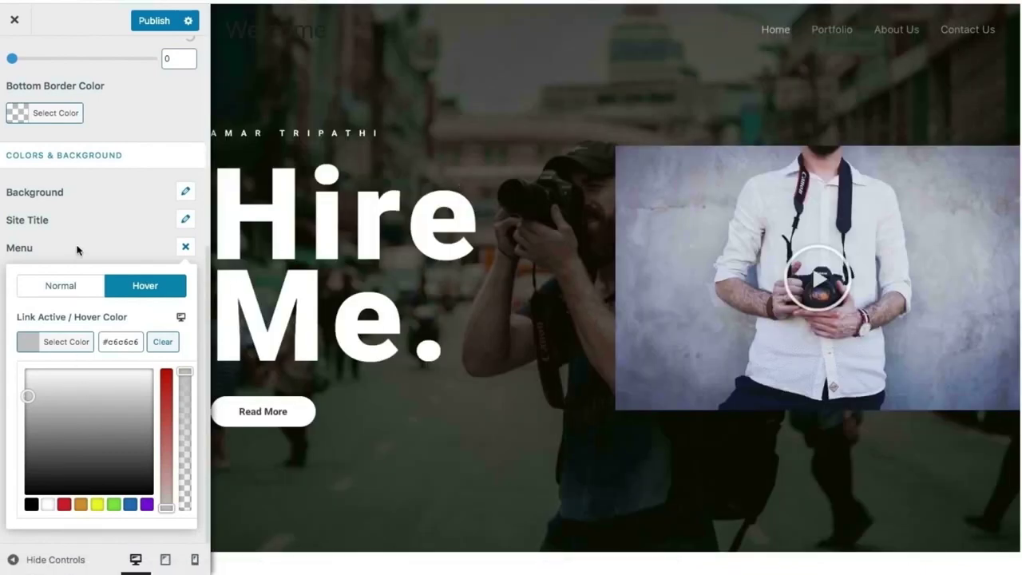
left_click(185, 247)
scroll(66, 253, "down", 1)
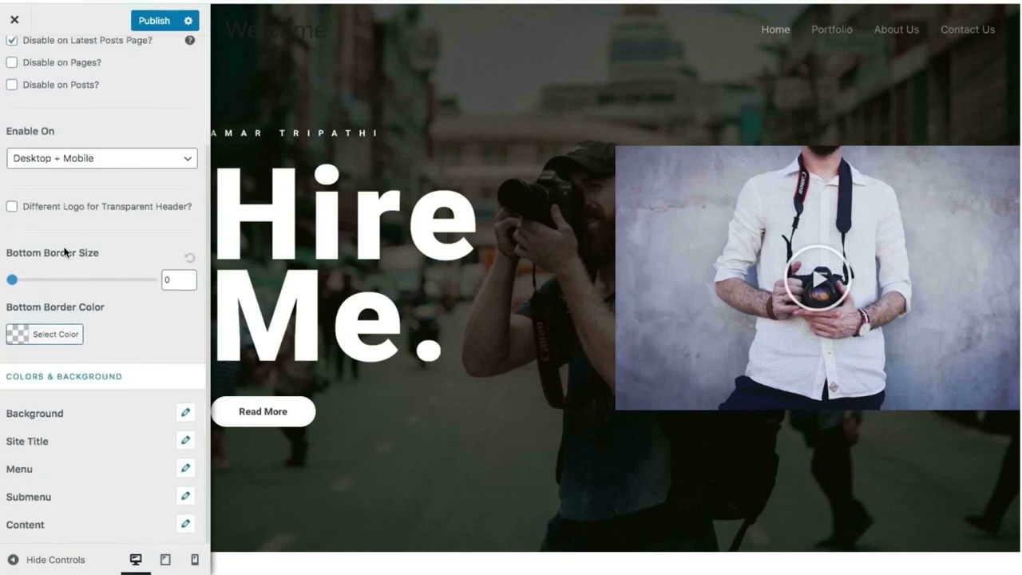
scroll(66, 239, "up", 2)
Set the Site Identity logo width to 333.
left_click(12, 65)
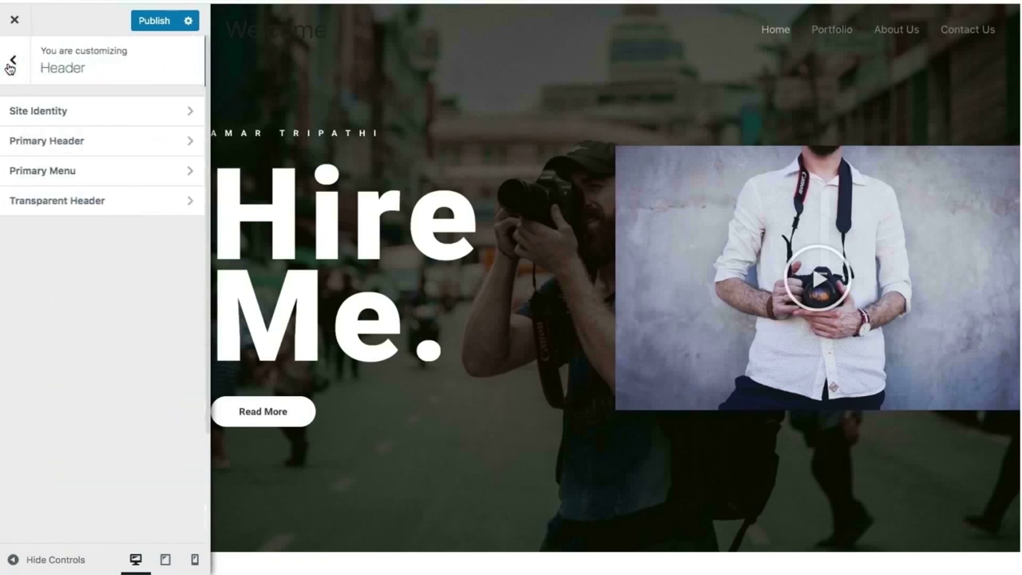
left_click(58, 118)
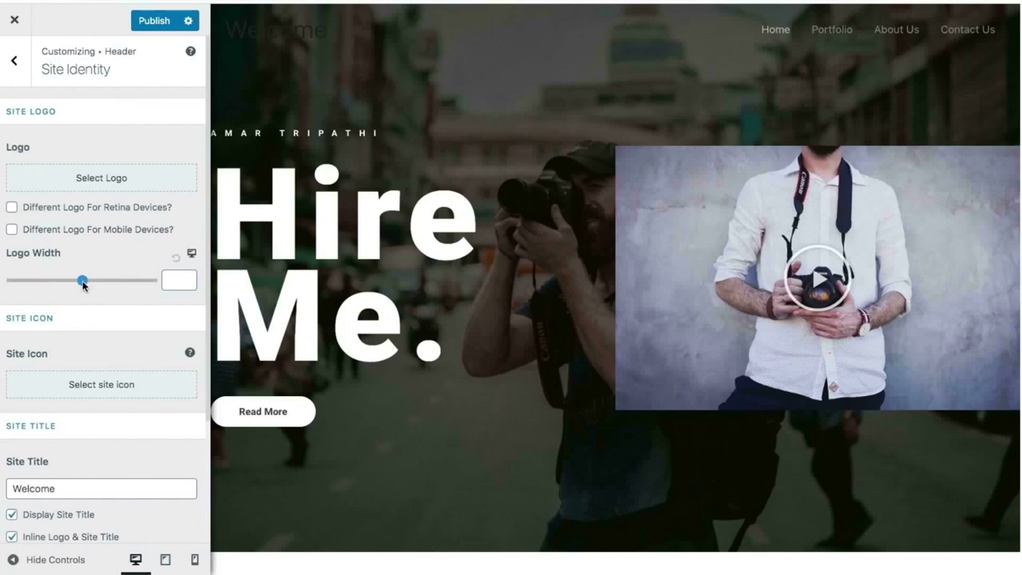
mouse_move(83, 285)
left_mouse_down()
mouse_move(61, 282)
mouse_move(90, 284)
left_mouse_up()
Replace the site title 'Welcome' with 'ScoolEx.com'.
scroll(100, 359, "down", 4)
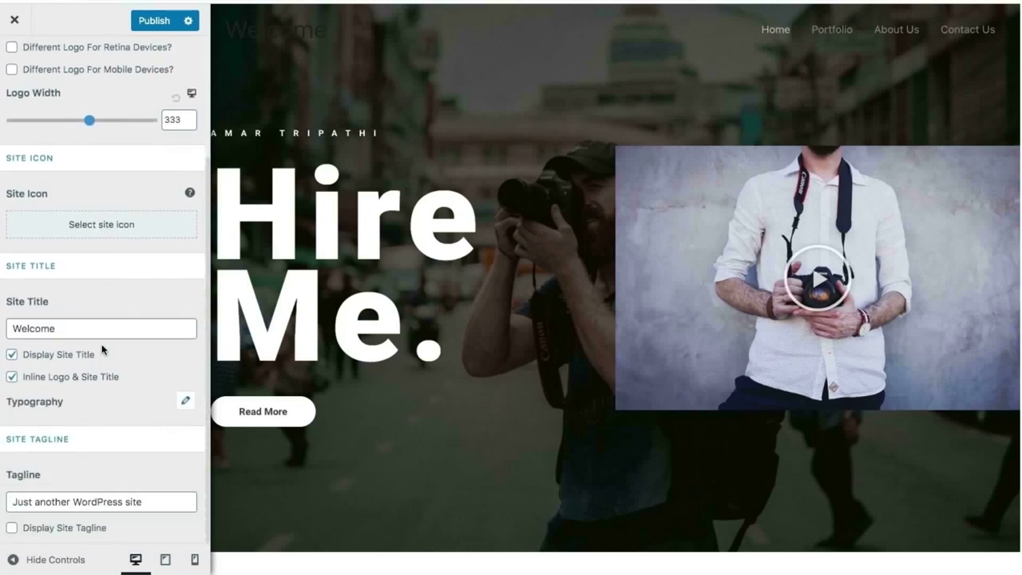
left_click_drag(98, 332, 9, 333)
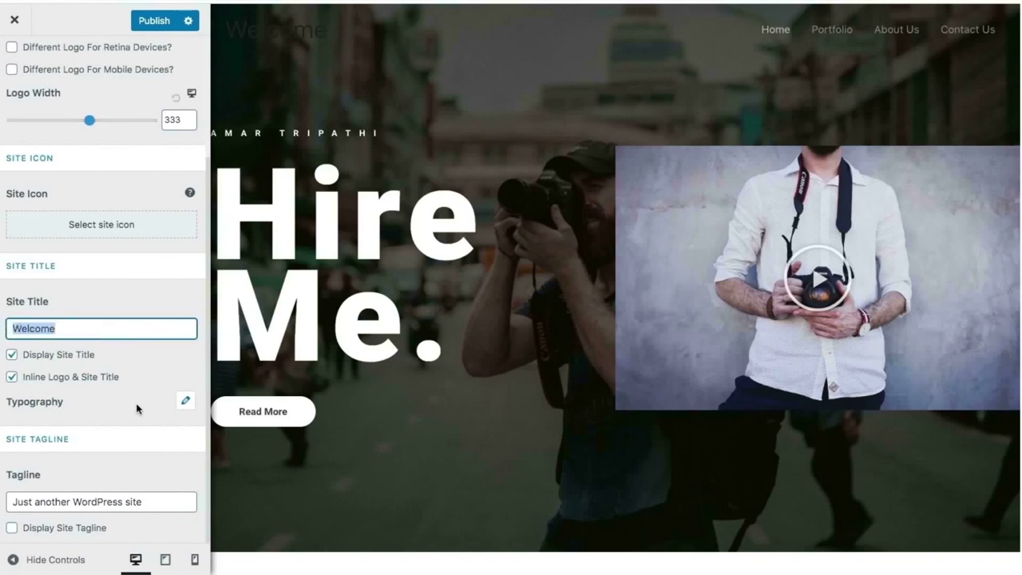
type("ScoolEx.")
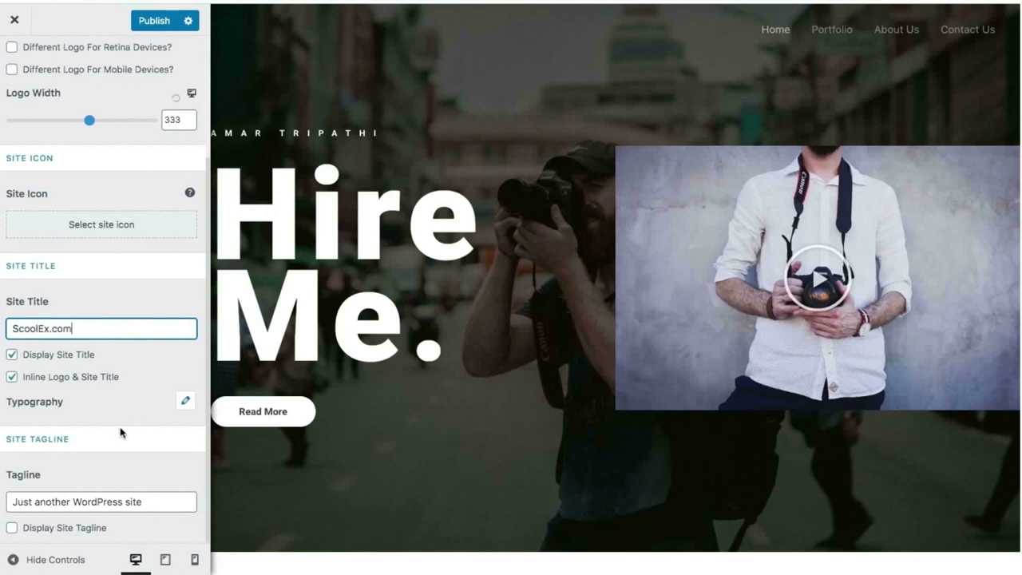
Change the tagline to 'The better place for photos' and leave Display Site Tagline unticked.
left_click(185, 401)
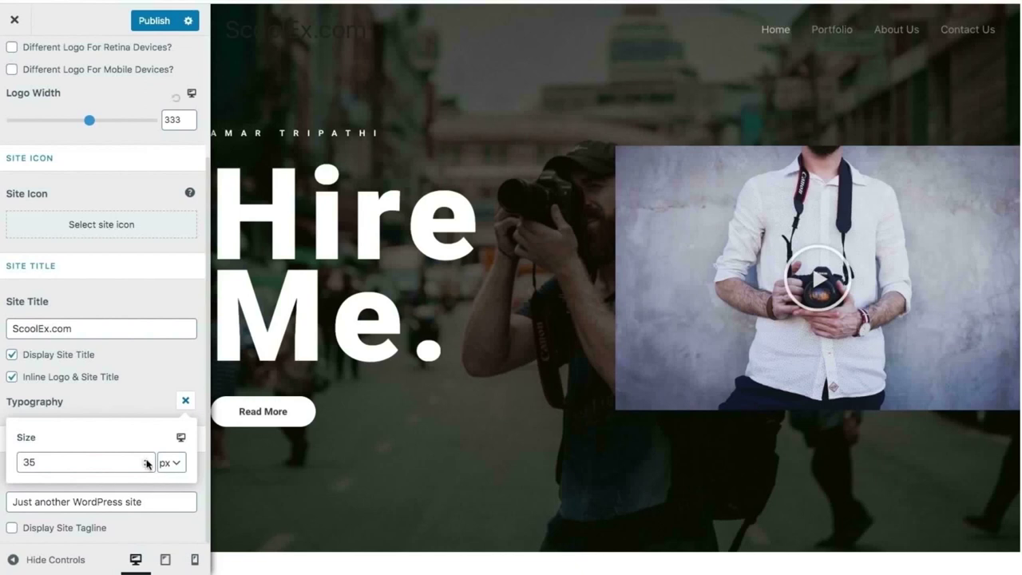
left_click(92, 413)
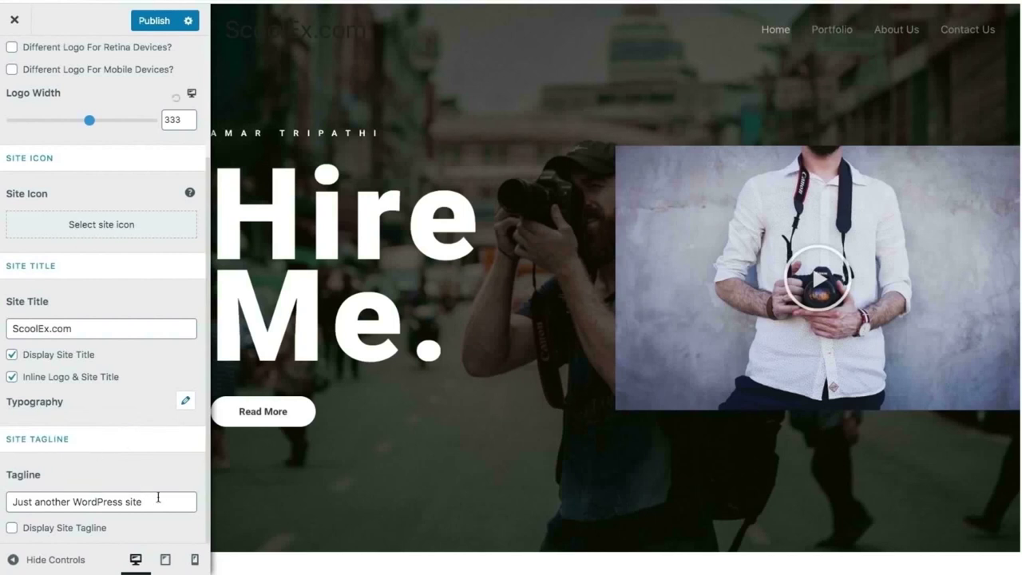
left_click_drag(163, 504, 8, 501)
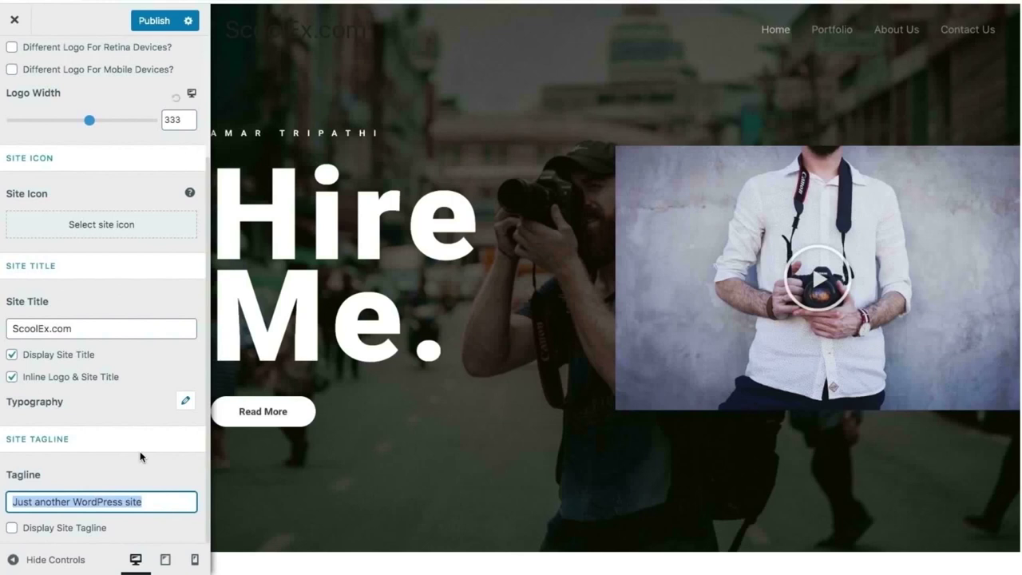
type("The bett")
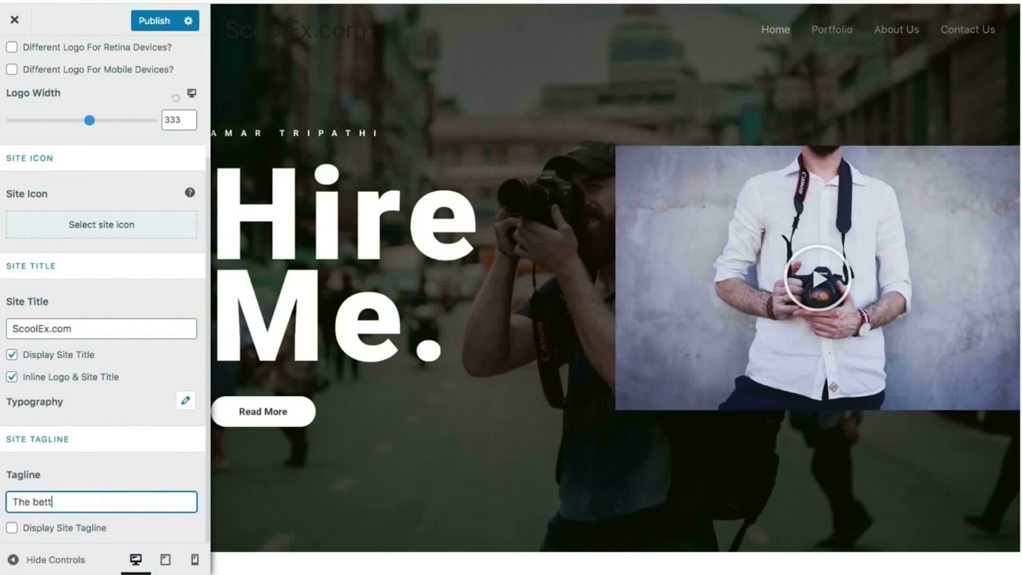
type("er")
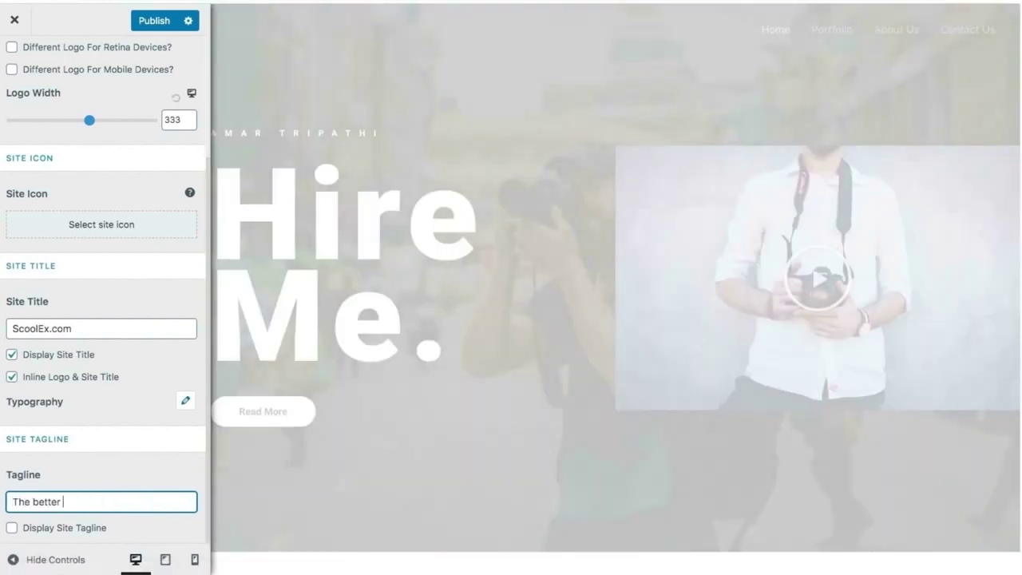
type(" place for")
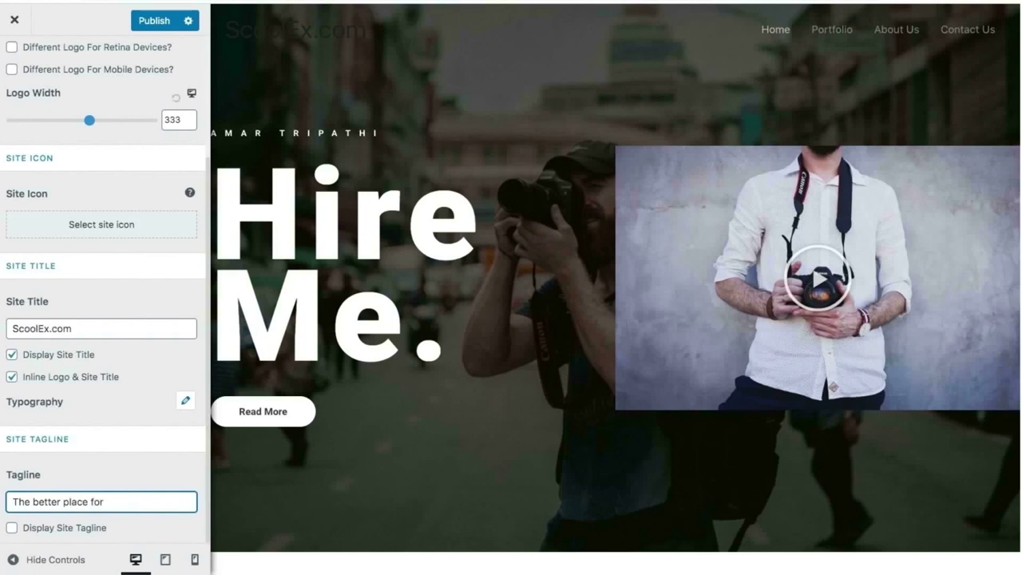
type(" photos")
left_click(12, 528)
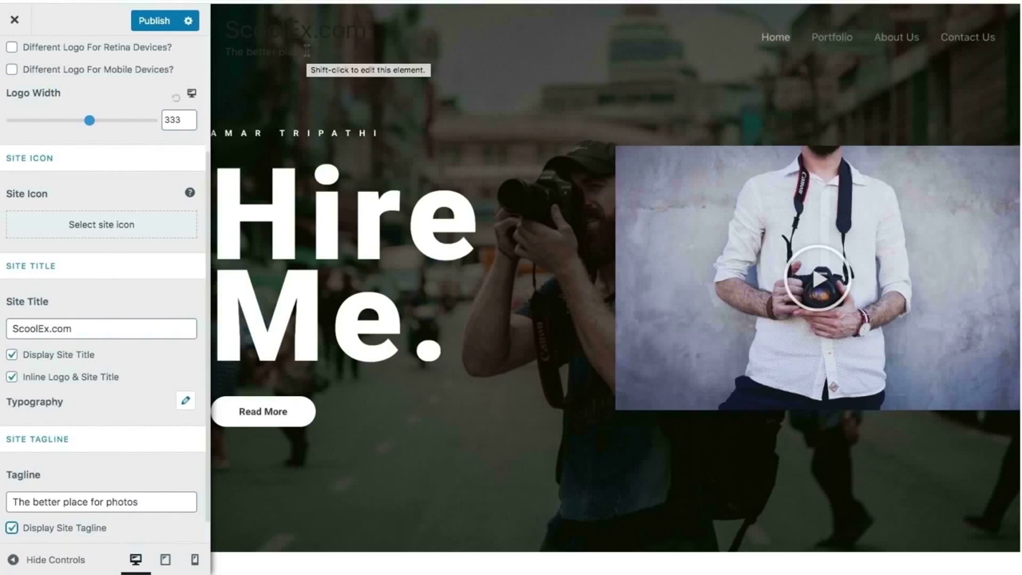
left_click(12, 528)
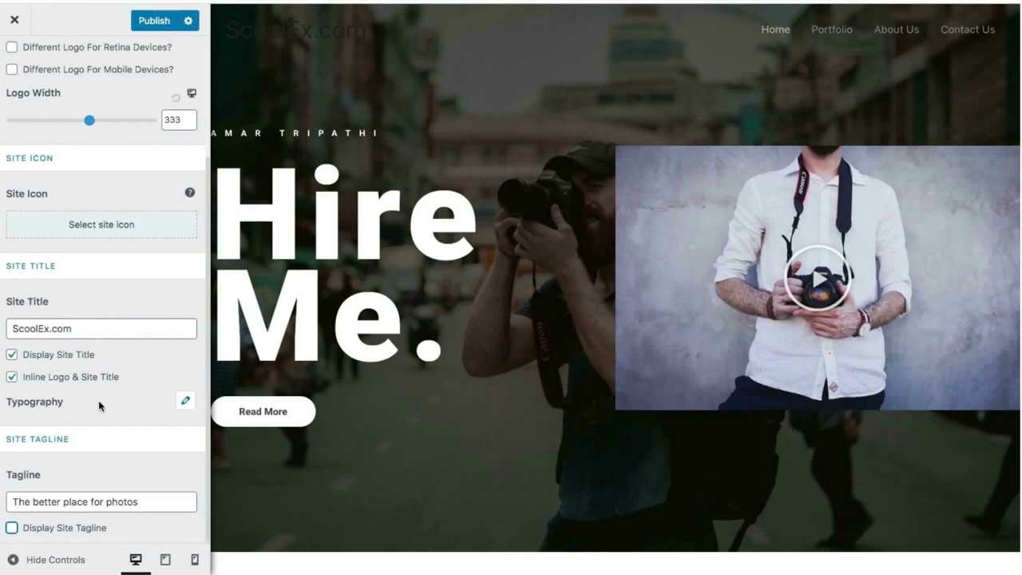
Open the Transparent Header settings from the header sections list.
scroll(99, 400, "up", 3)
left_click(17, 84)
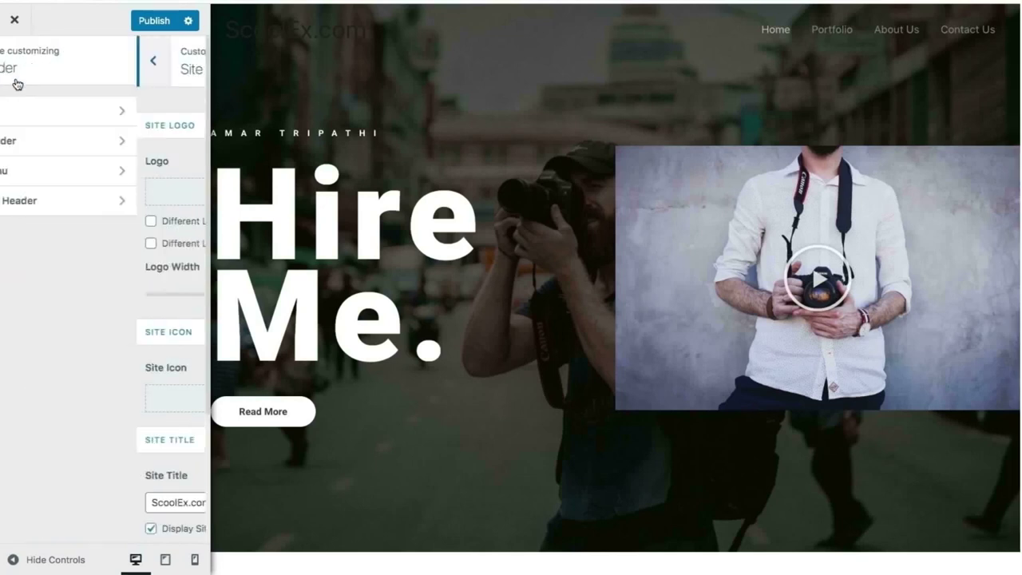
left_click(32, 141)
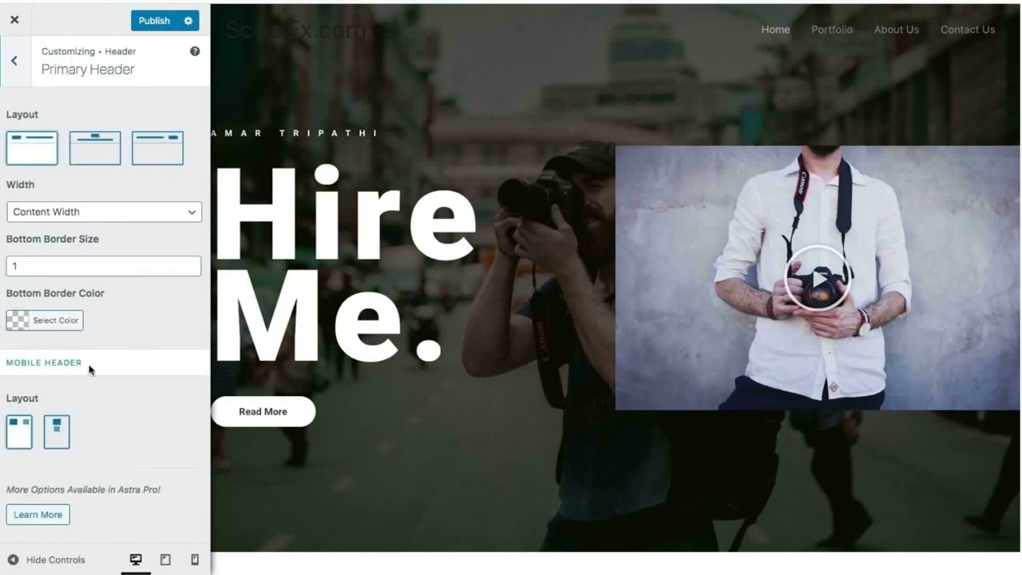
left_click(17, 59)
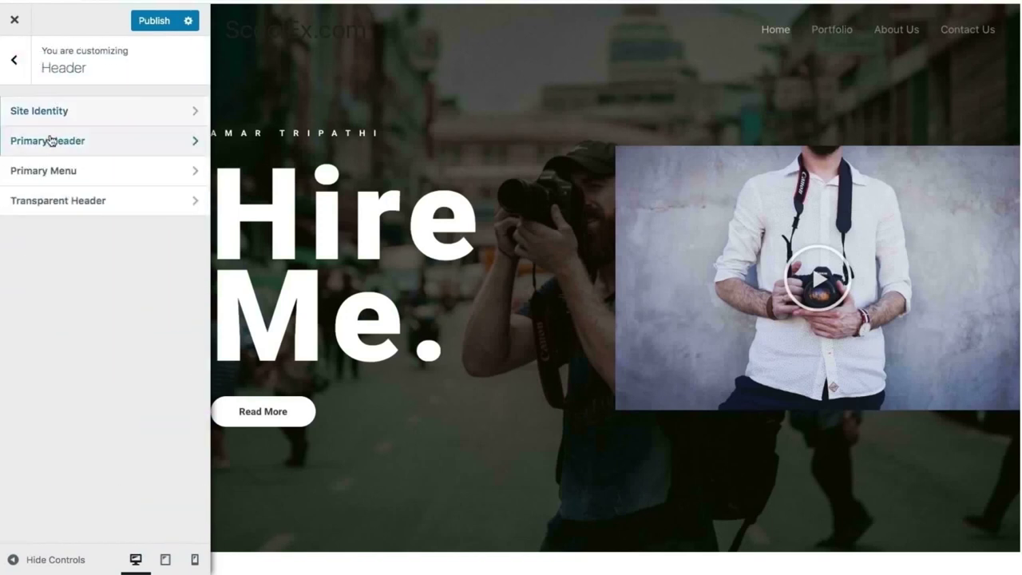
left_click(68, 199)
scroll(114, 354, "down", 3)
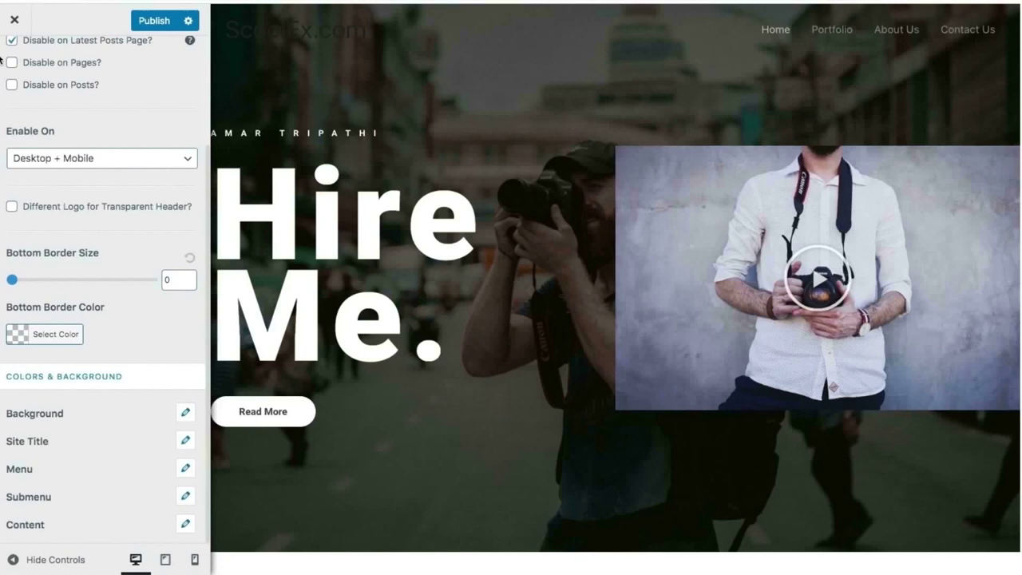
scroll(66, 150, "up", 4)
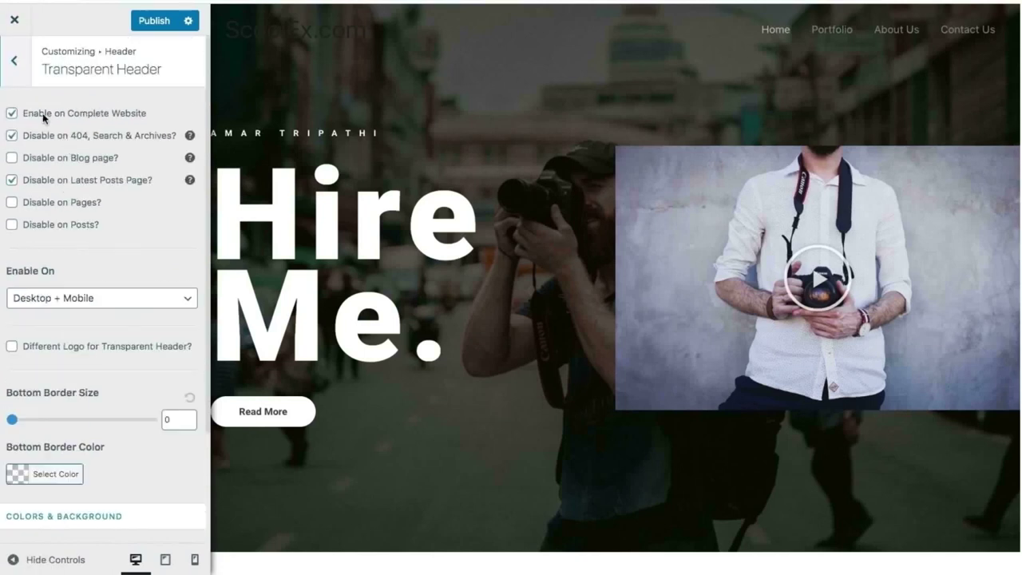
left_click(14, 59)
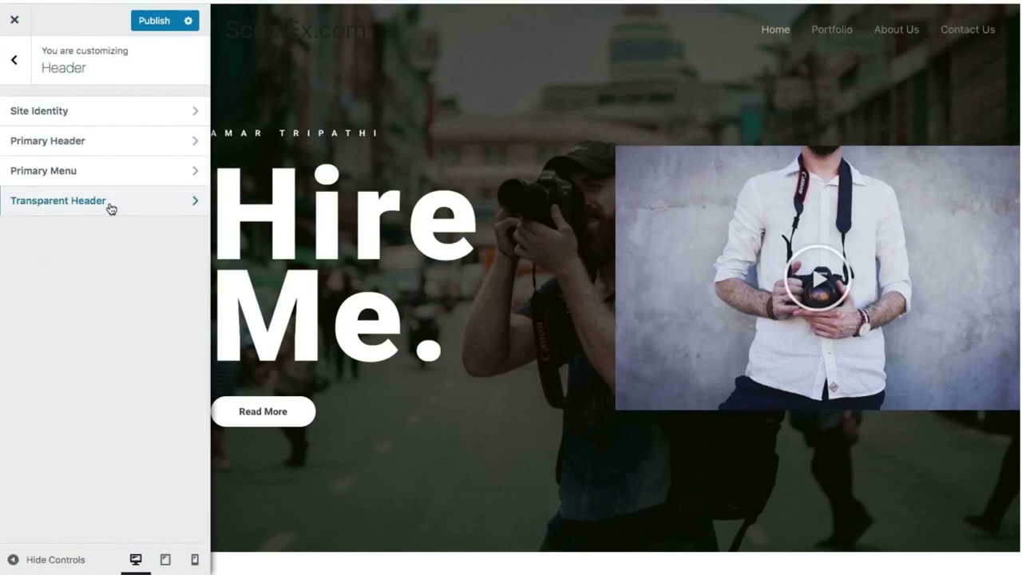
left_click(111, 208)
scroll(164, 463, "down", 3)
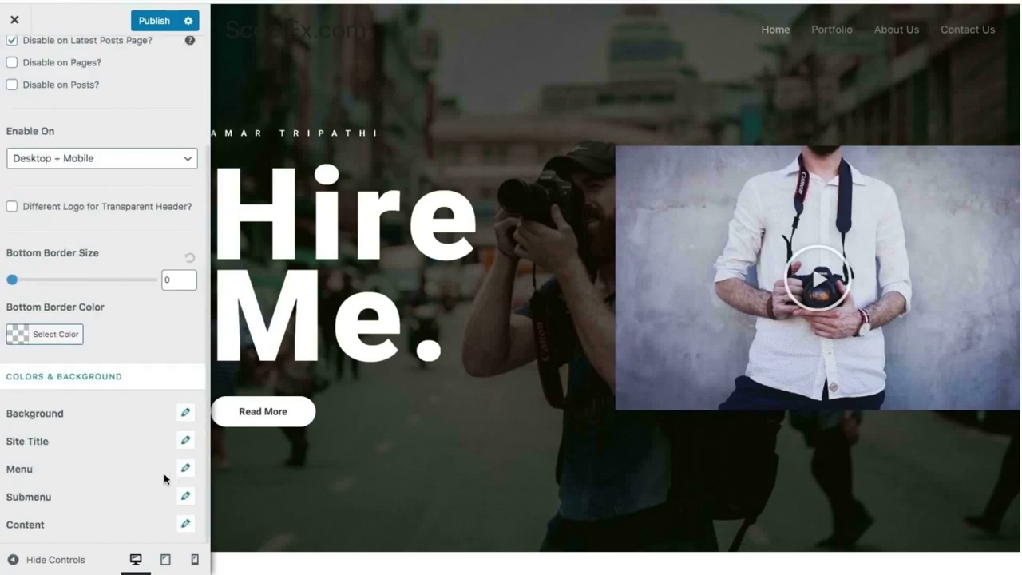
Set the transparent header's normal site title colour to light grey (#afafaf).
left_click(186, 442)
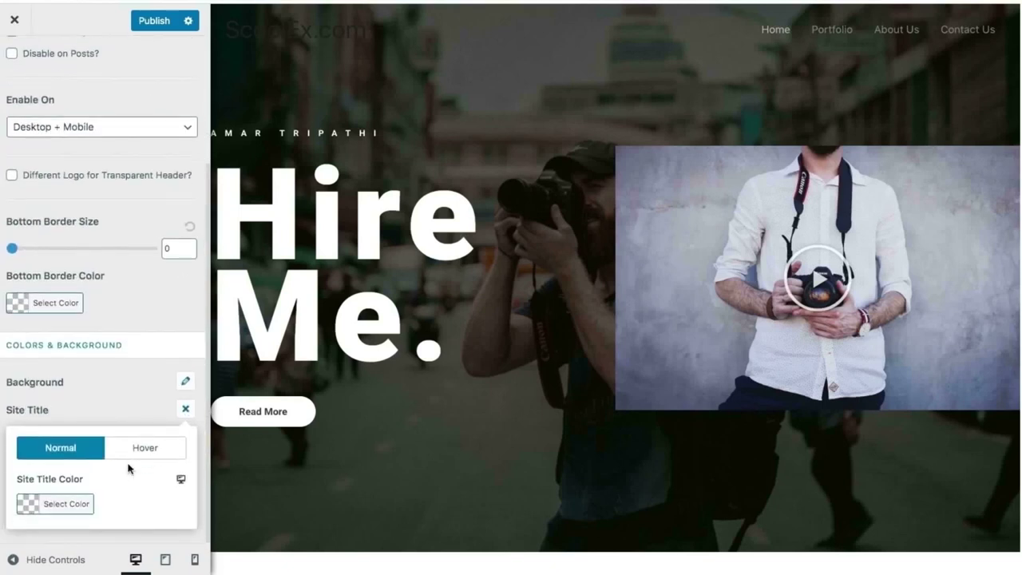
left_click(62, 510)
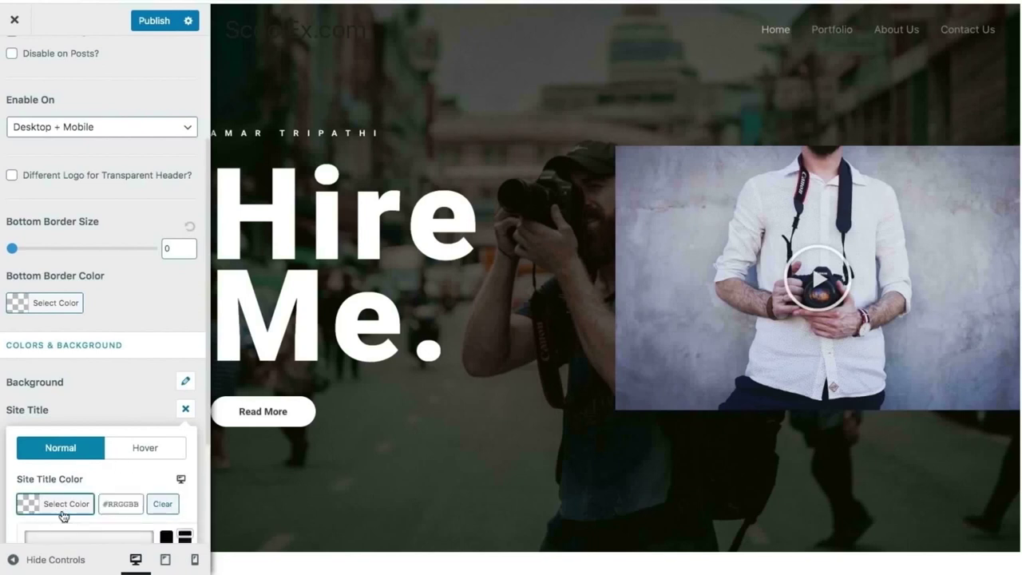
left_click(68, 441)
mouse_move(68, 442)
left_mouse_down()
mouse_move(27, 399)
mouse_move(16, 418)
left_mouse_up()
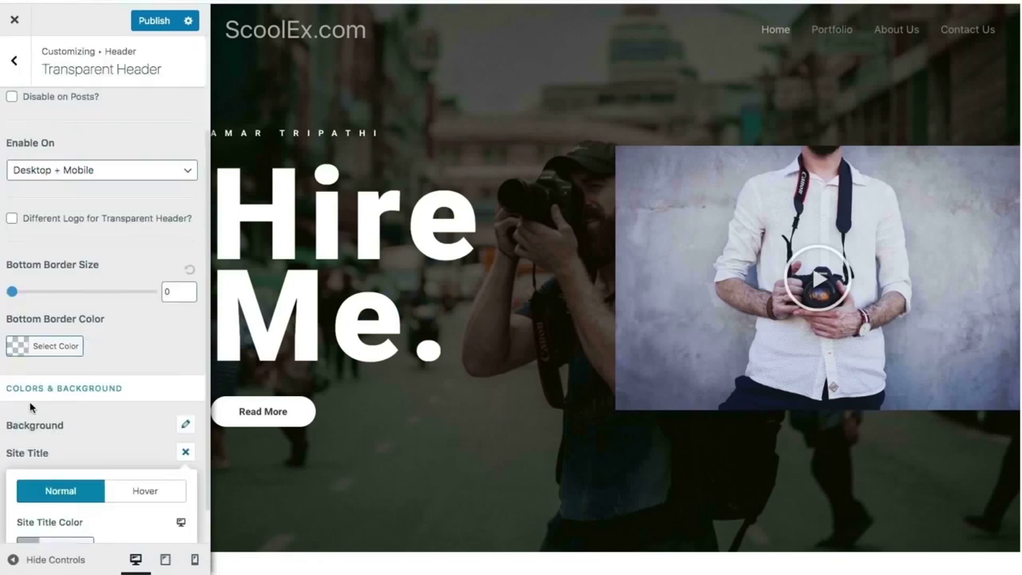
Set the site title's hover colour to #828282.
left_click(158, 495)
scroll(159, 495, "down", 1)
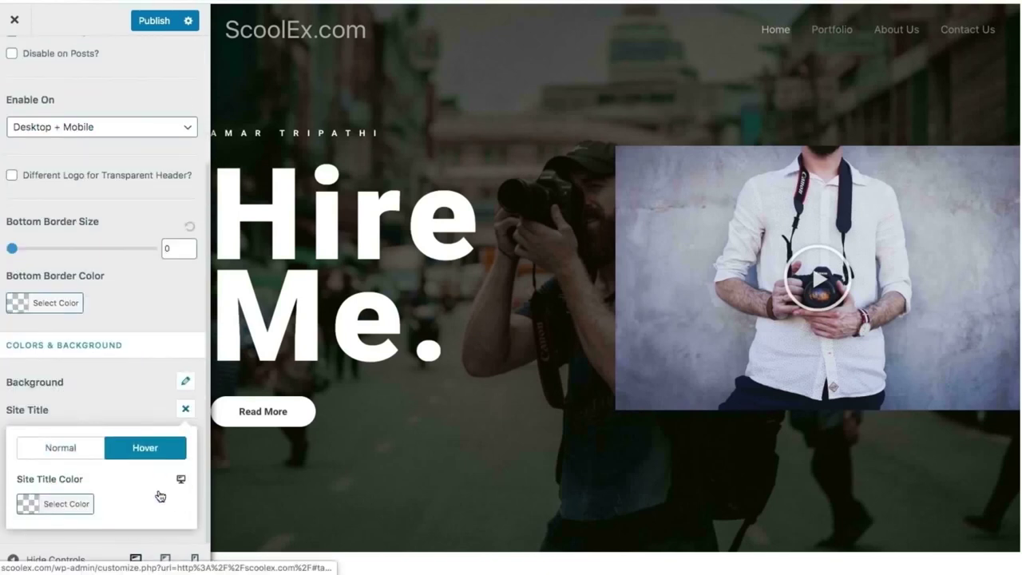
left_click(86, 504)
scroll(78, 520, "down", 1)
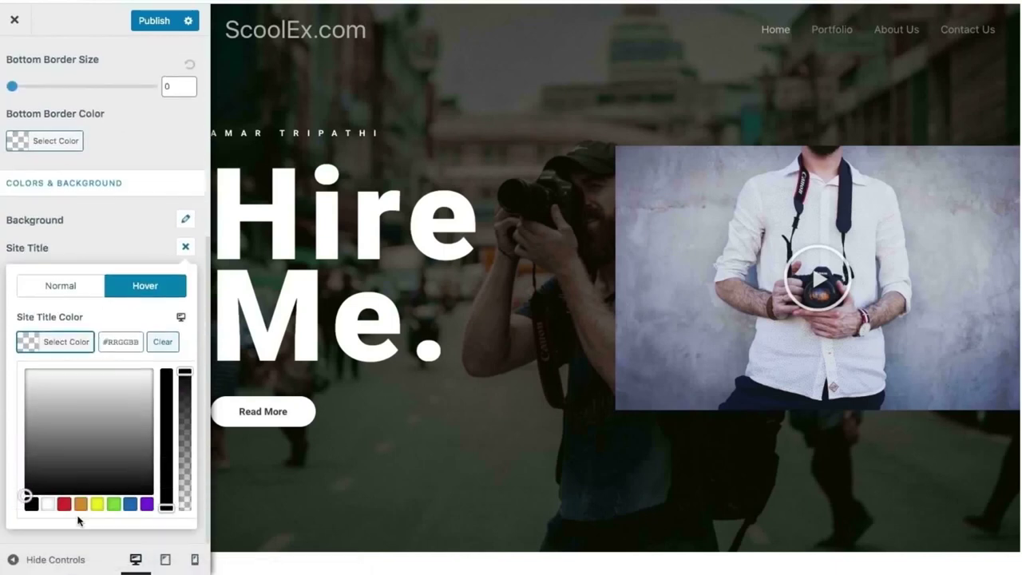
left_click_drag(39, 423, 16, 433)
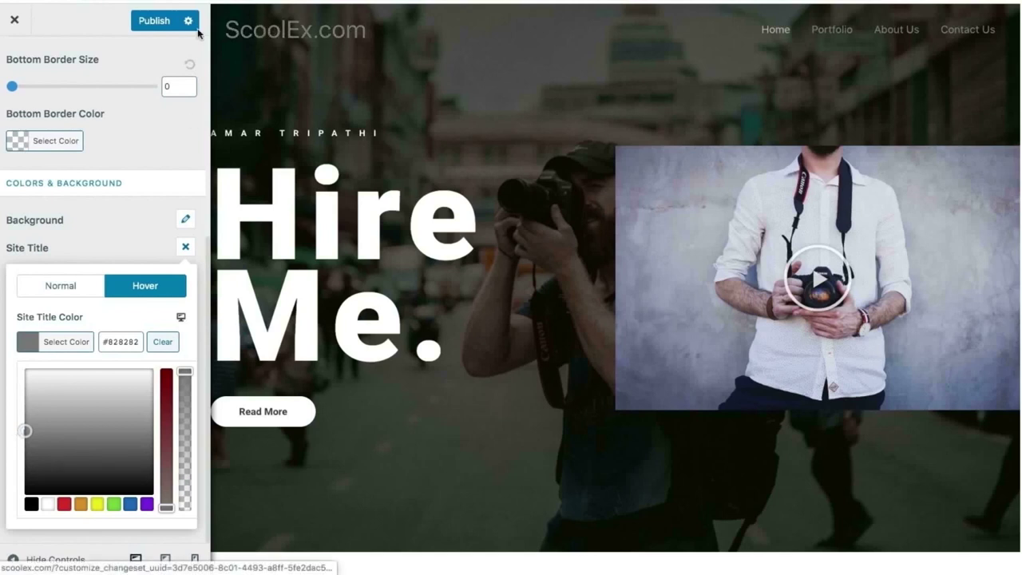
left_click(75, 224)
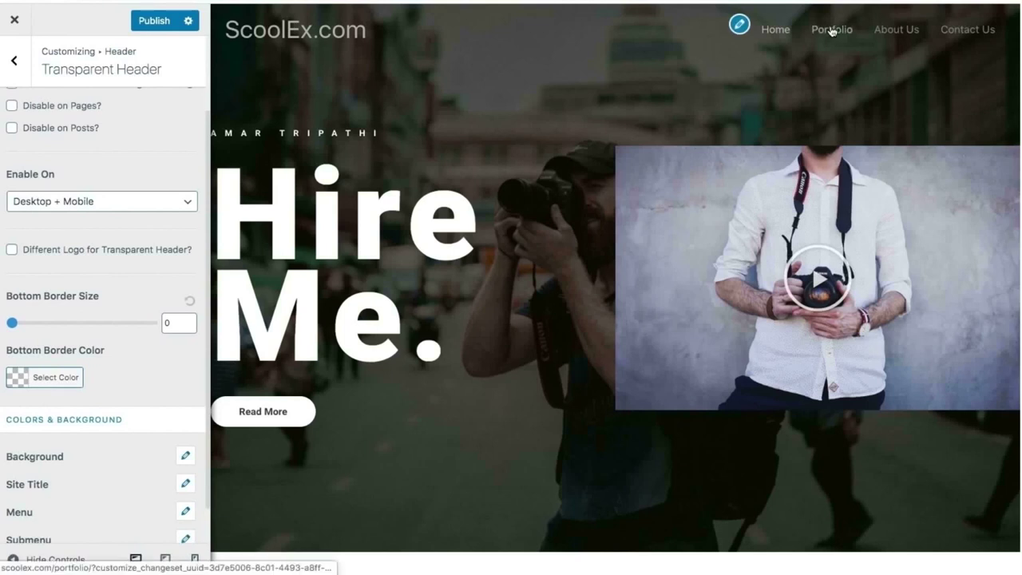
Preview the Portfolio, About Us and Contact Us pages, scrolling through Contact Us.
left_click(831, 30)
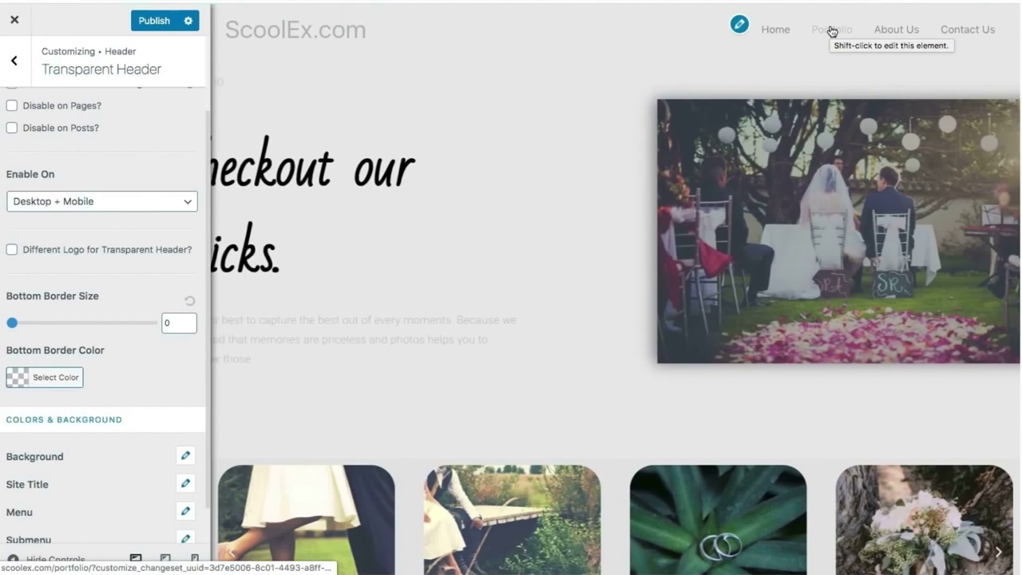
left_click(892, 34)
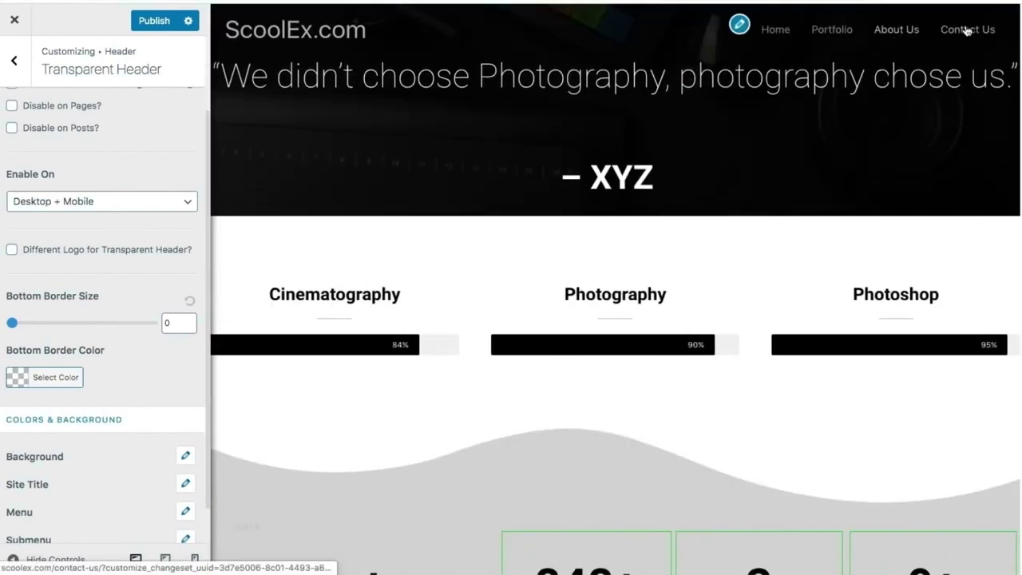
left_click(963, 30)
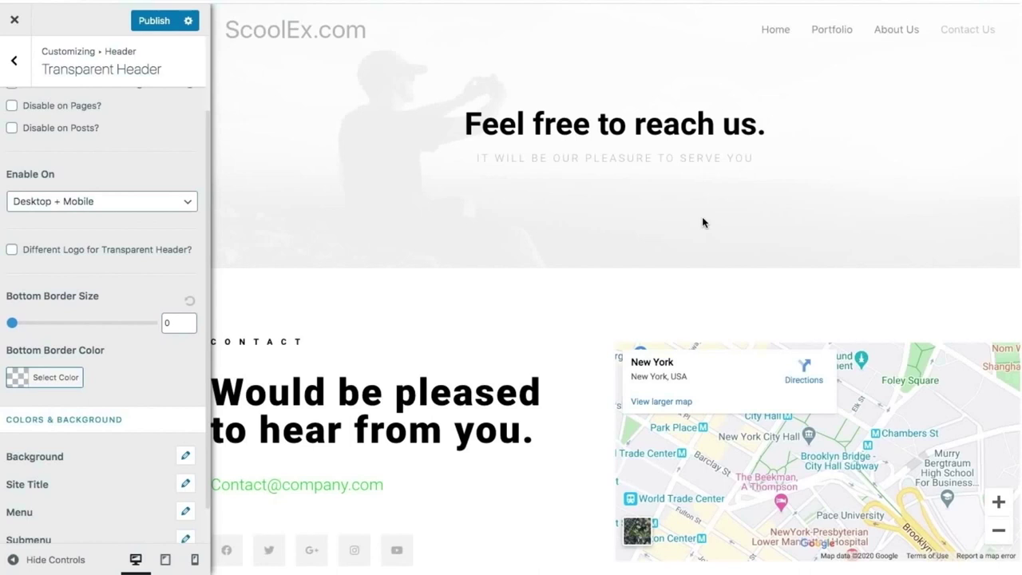
scroll(458, 306, "down", 10)
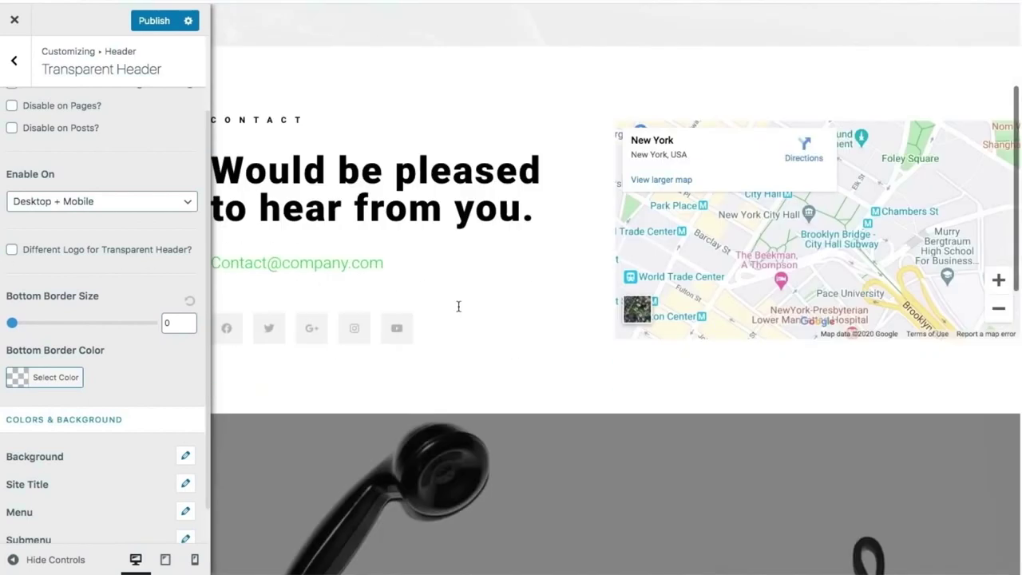
scroll(458, 307, "up", 10)
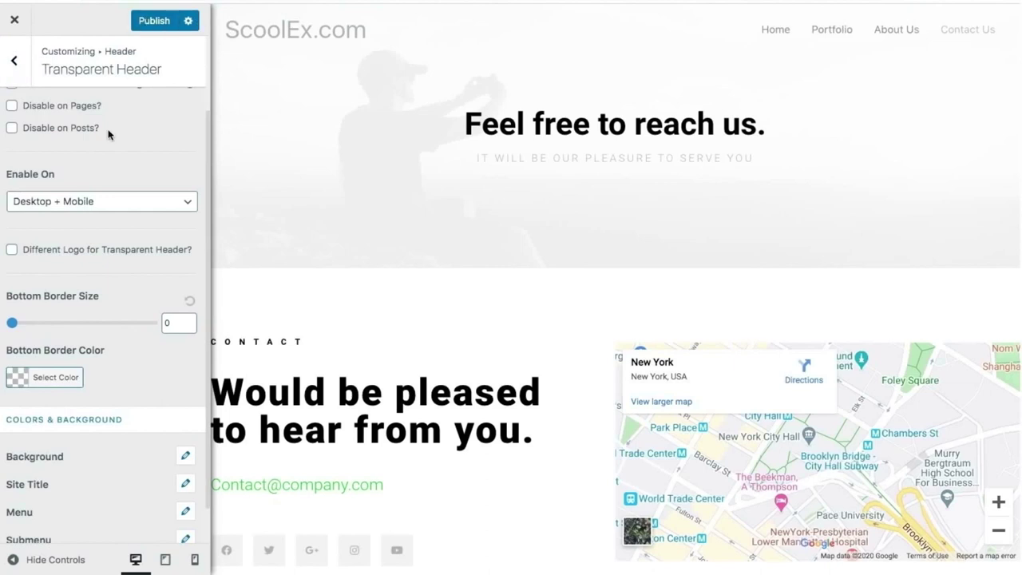
scroll(95, 217, "up", 1)
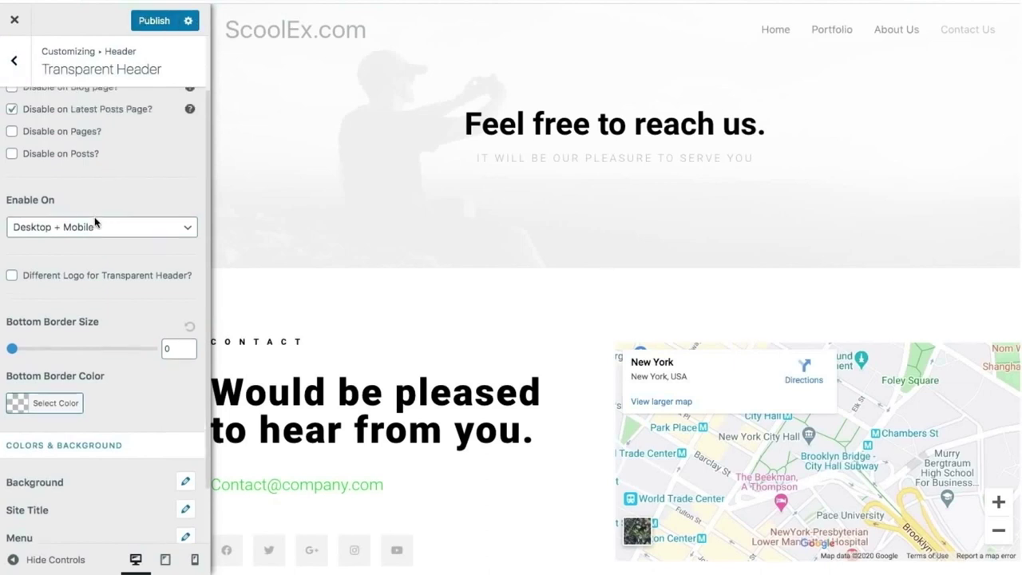
scroll(96, 221, "down", 2)
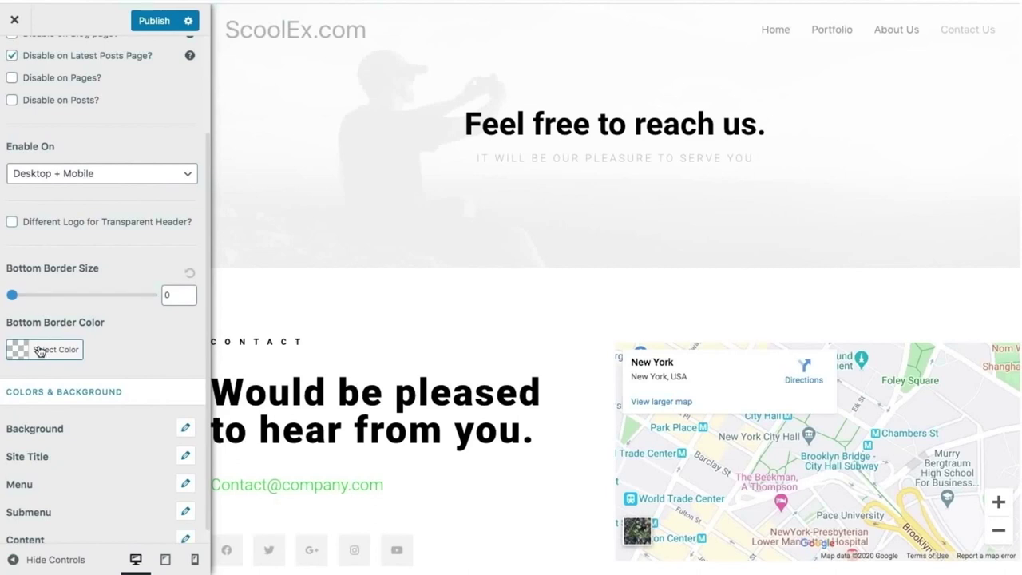
scroll(82, 364, "down", 1)
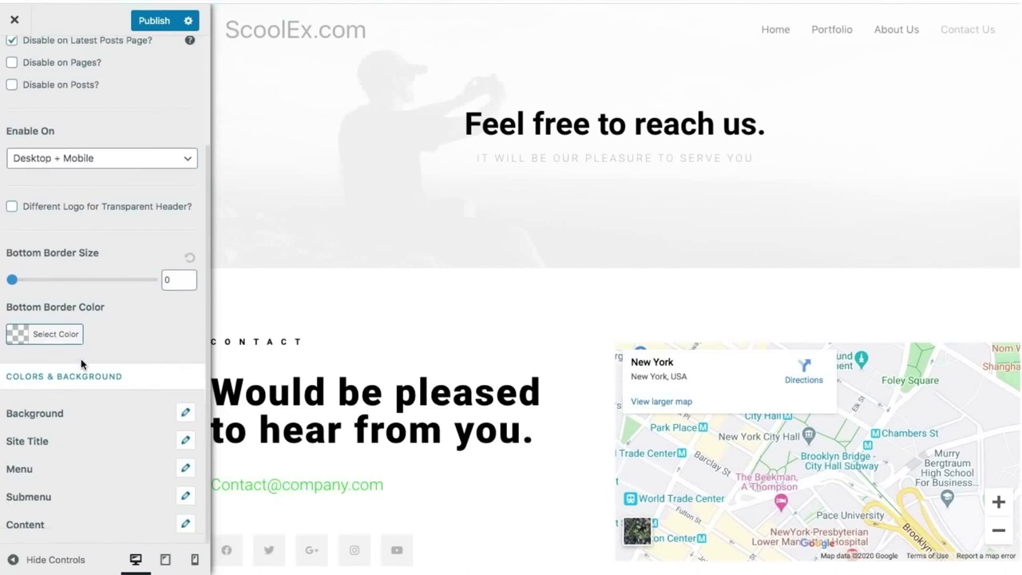
scroll(151, 521, "up", 3)
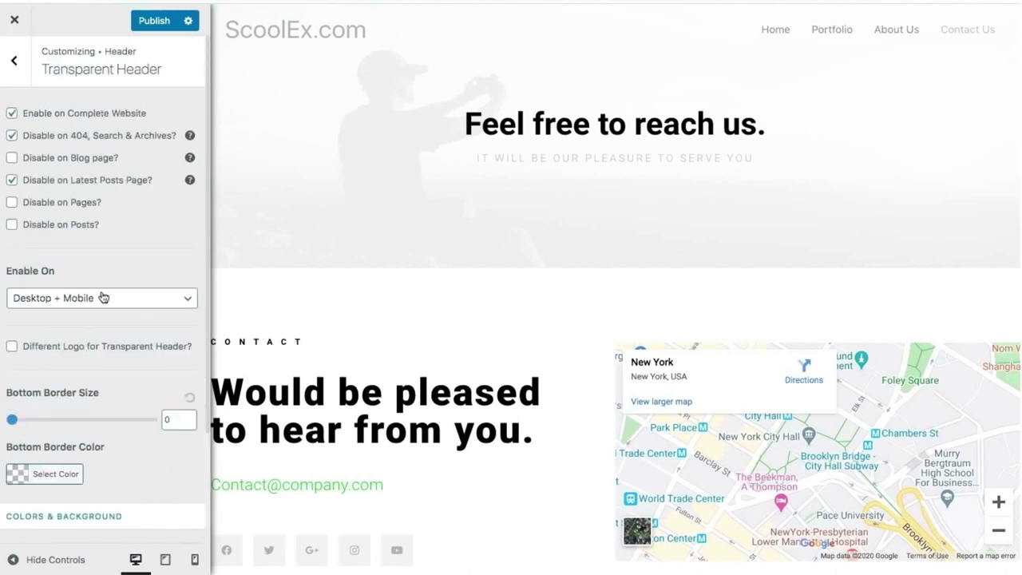
Check the Primary Menu settings, publish the changes, and return to the top-level Customizer menu.
left_click(4, 58)
left_click(96, 168)
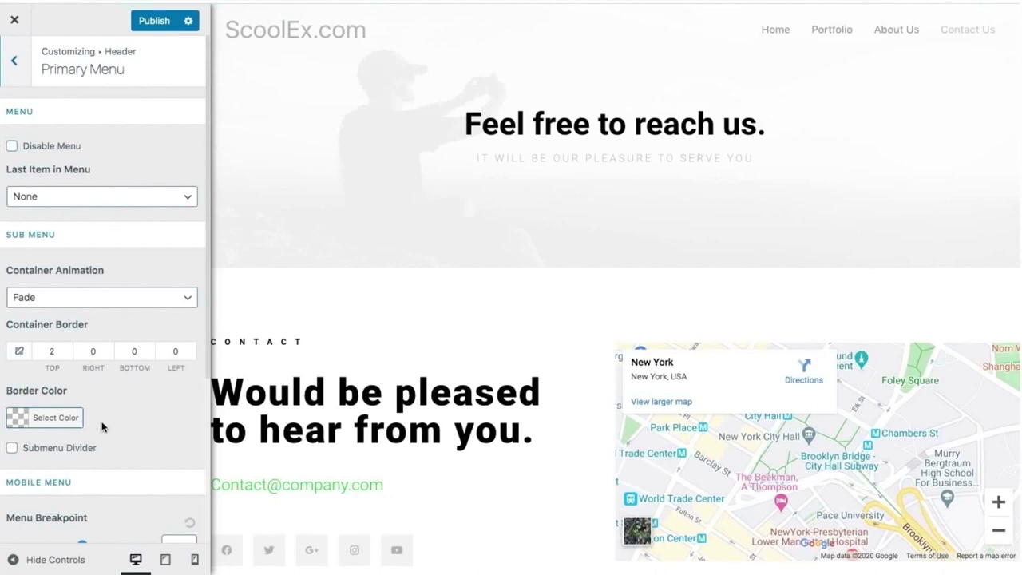
scroll(101, 426, "down", 3)
scroll(102, 425, "up", 4)
left_click(9, 66)
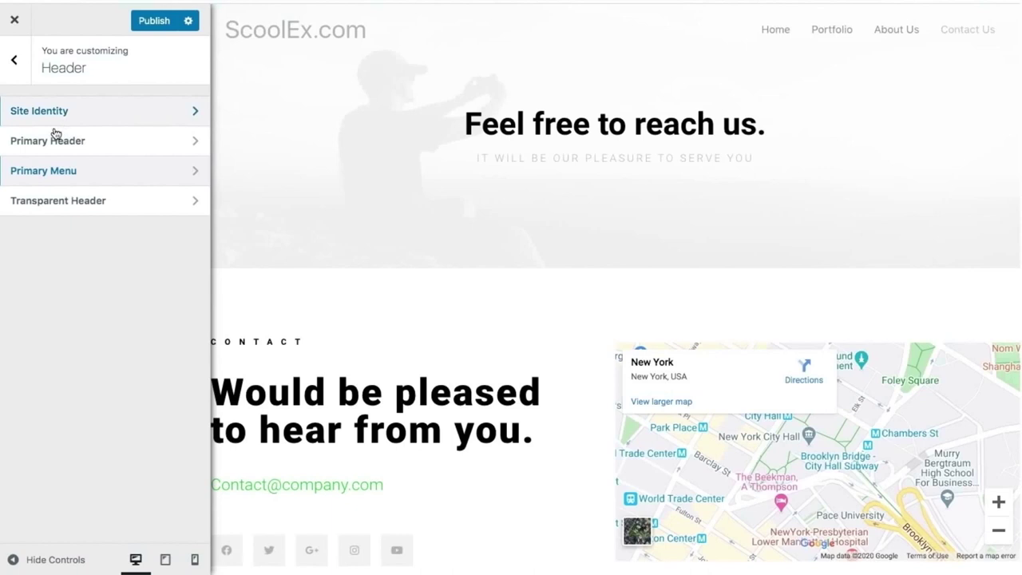
left_click(140, 28)
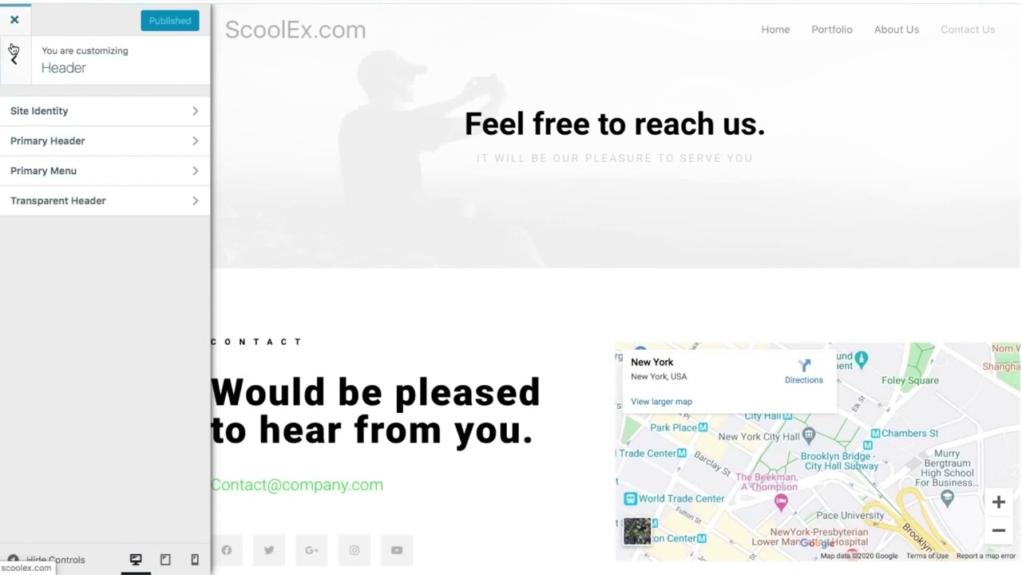
left_click(13, 61)
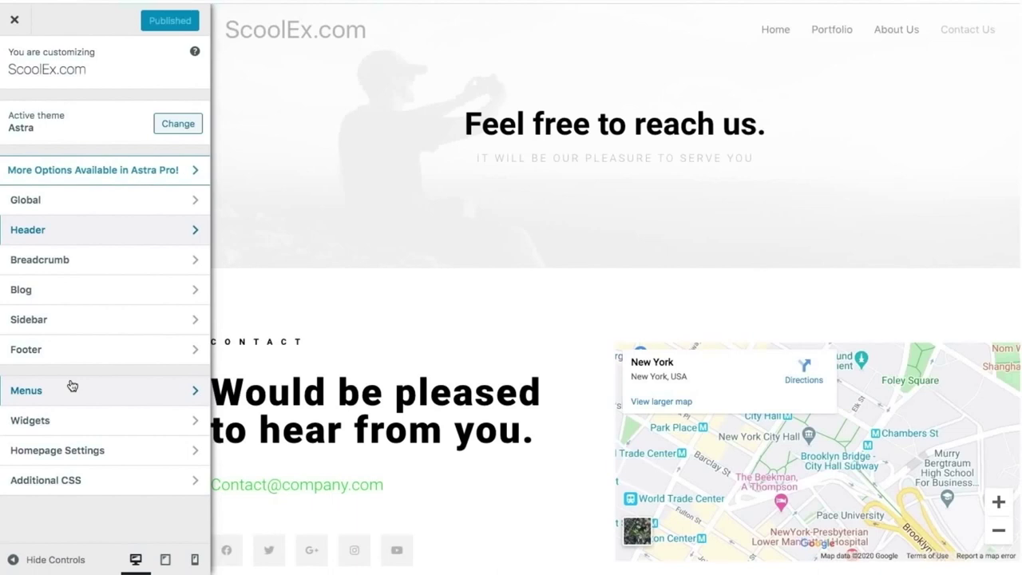
Open Footer Bar settings, try the third layout, then restore the second layout.
left_click(57, 351)
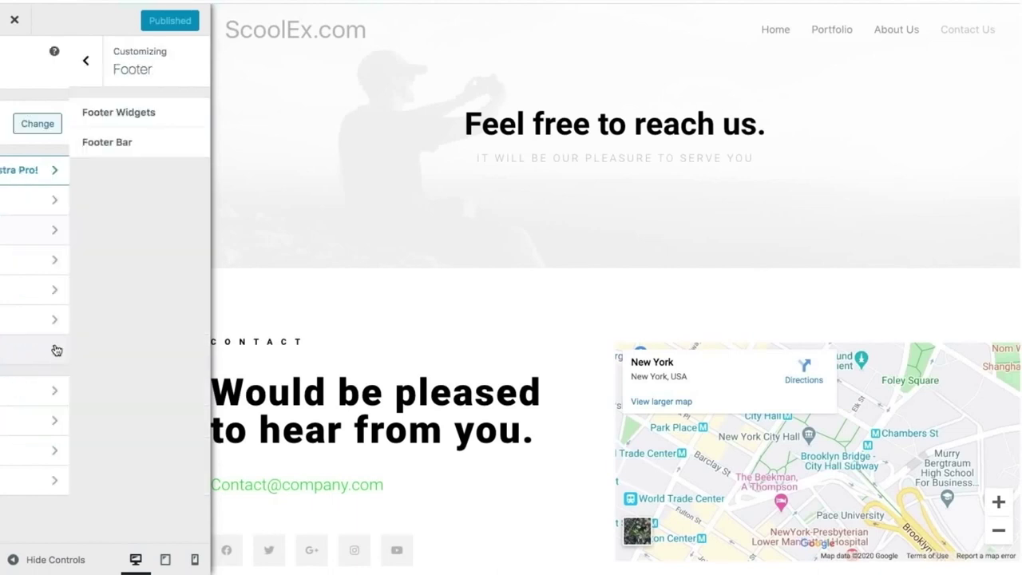
left_click(82, 140)
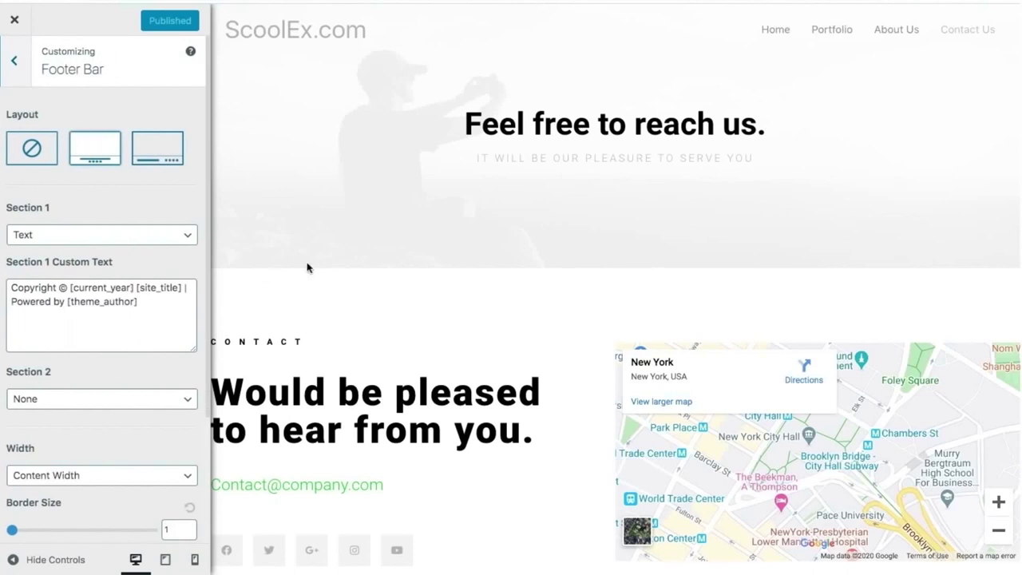
scroll(346, 265, "down", 10)
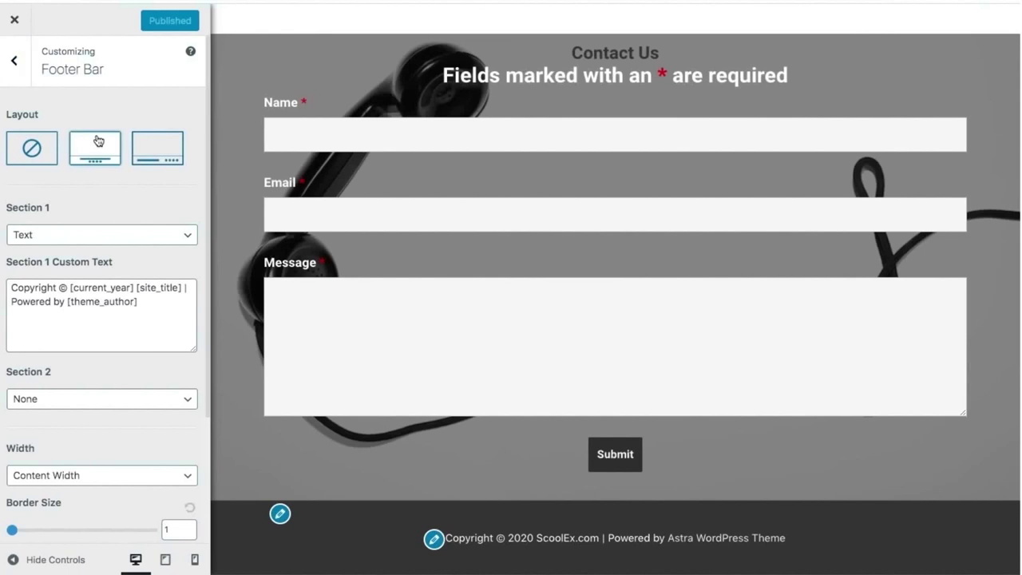
left_click(148, 144)
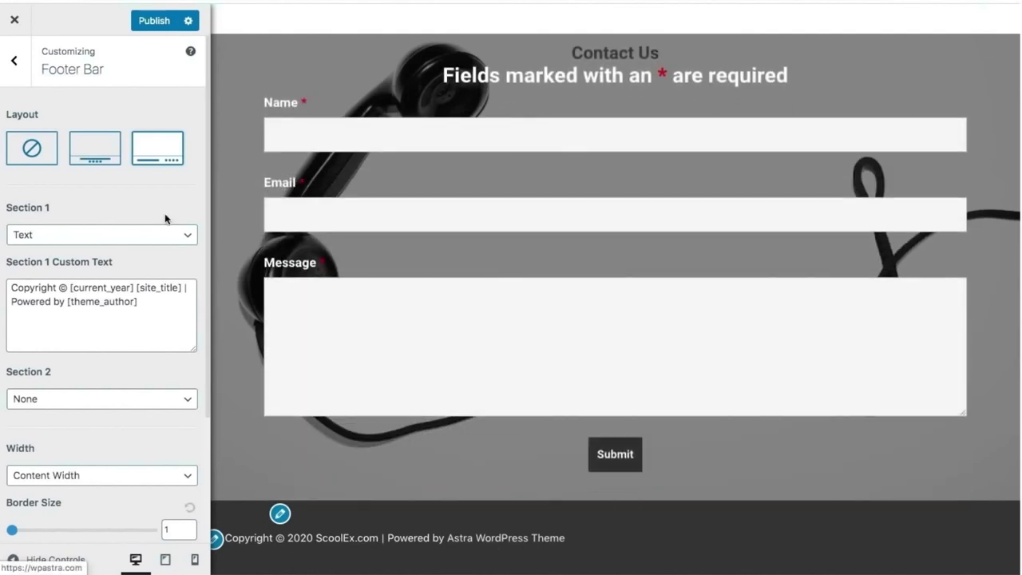
left_click(97, 145)
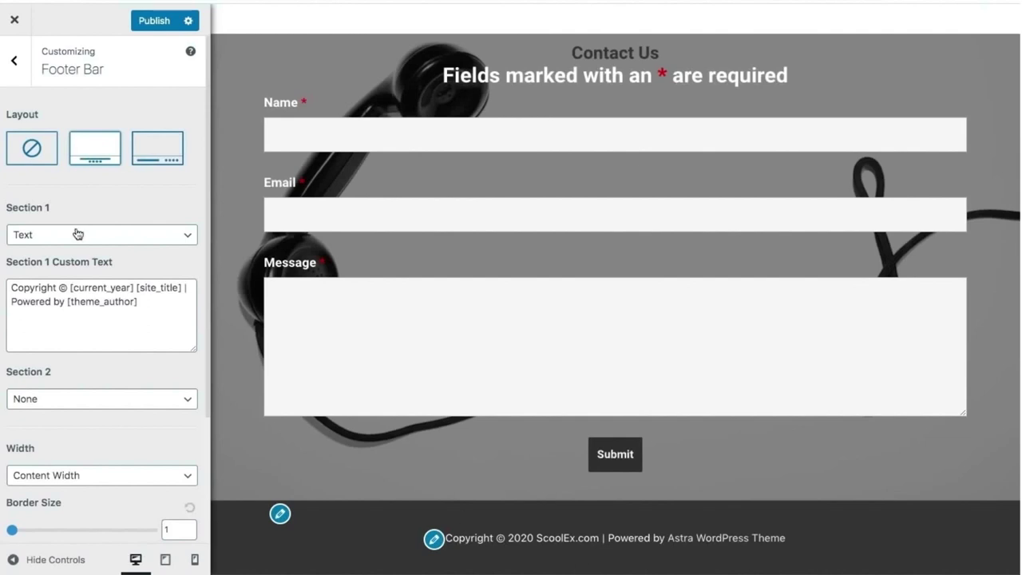
Replace 'Powered by [theme_author]' in the footer text with 'All rights are reserved.'.
left_click(142, 305)
left_click_drag(141, 305, 13, 302)
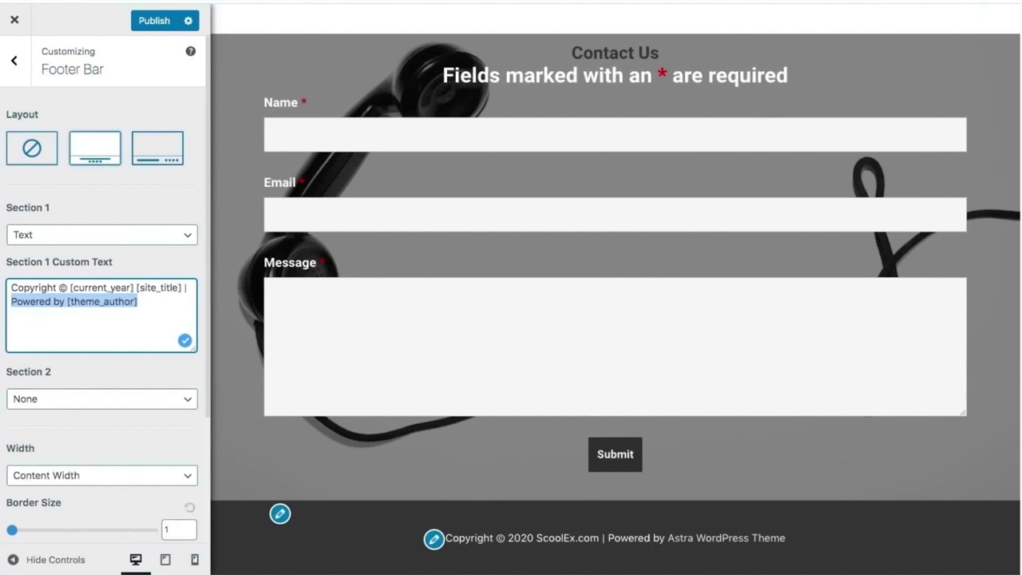
type("All R")
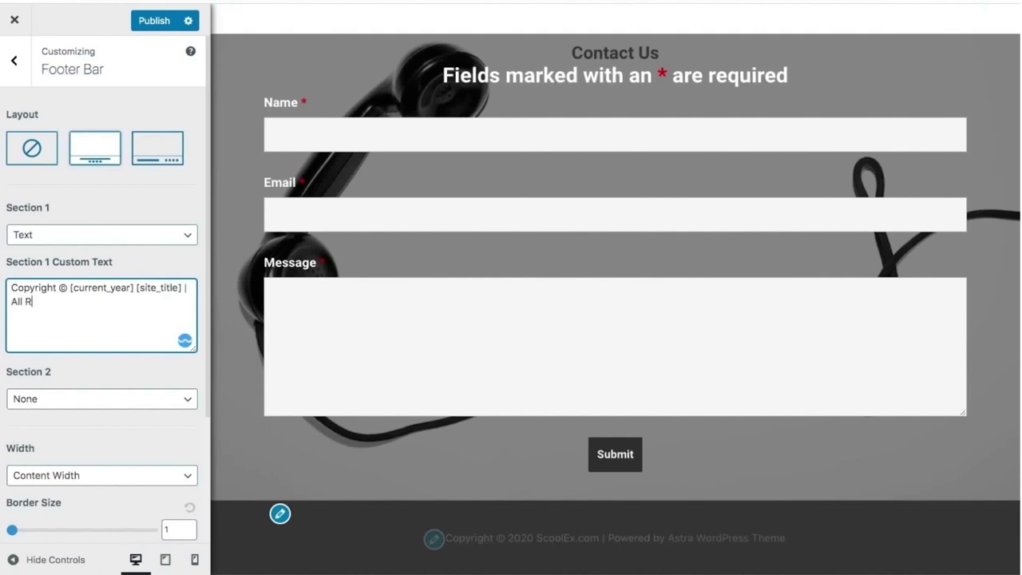
type("ight")
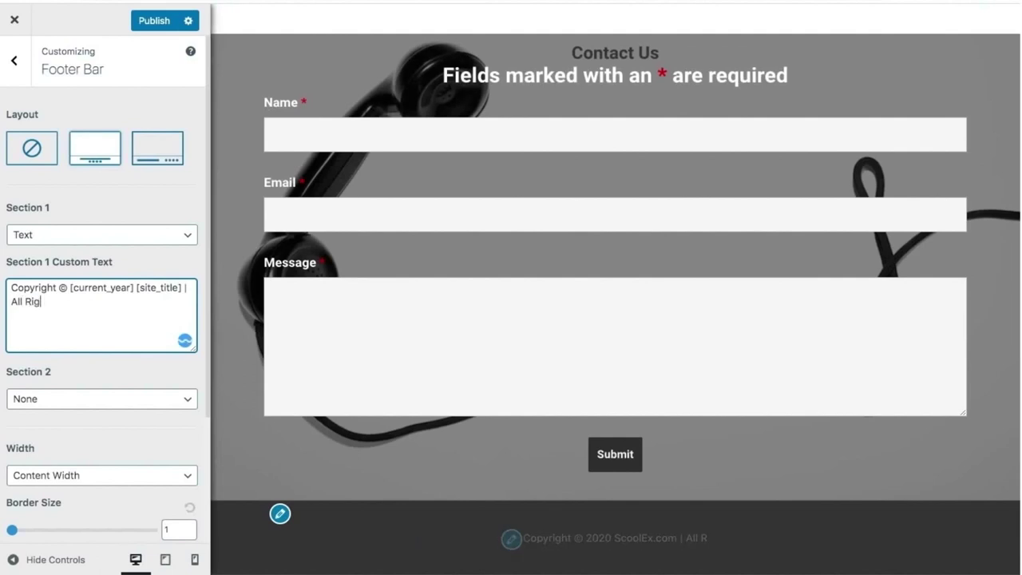
type("s are reserved")
left_click(28, 301)
key("BackSpace")
type("rved")
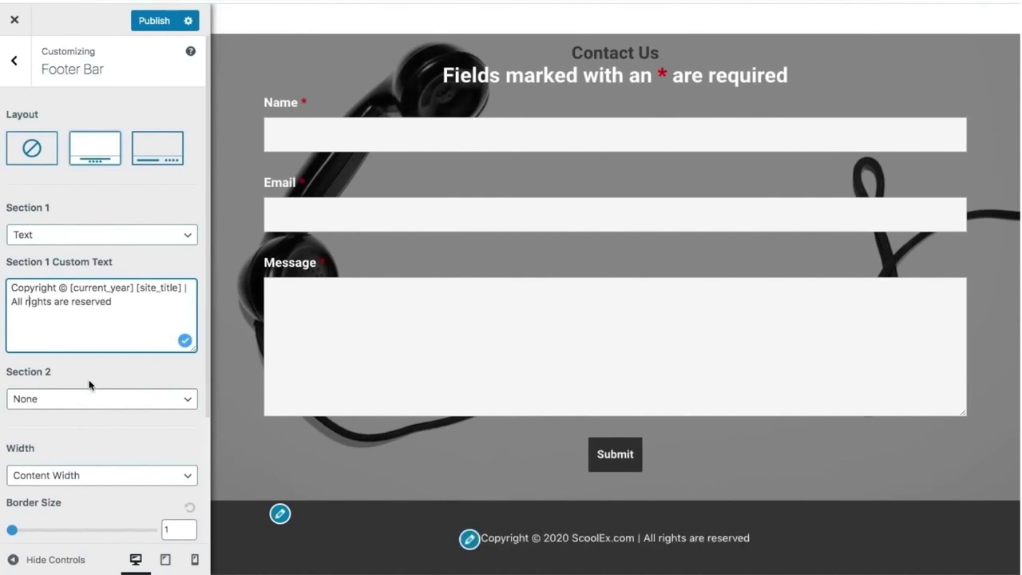
type(".")
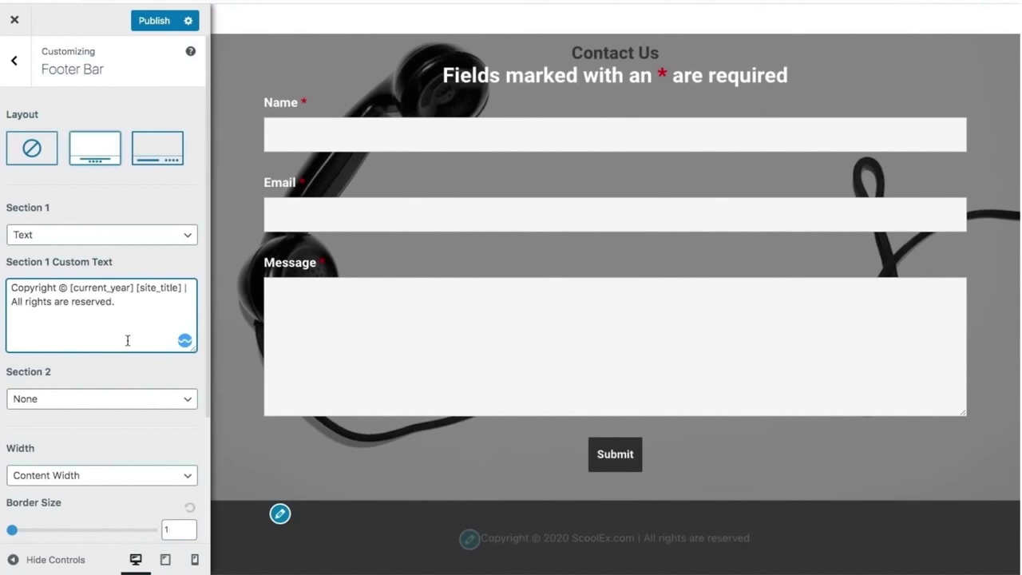
scroll(128, 360, "down", 3)
scroll(129, 360, "down", 1)
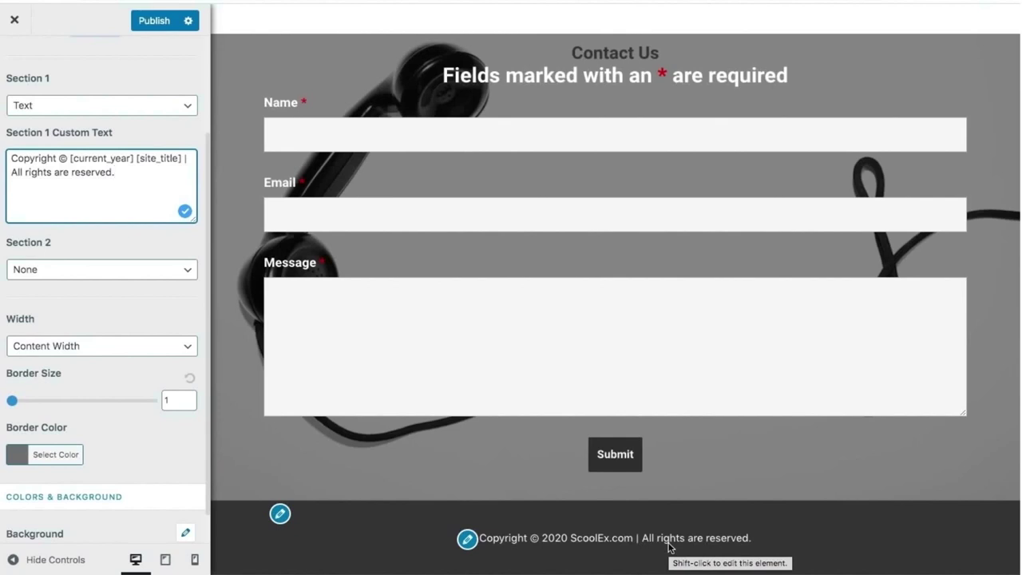
Set footer Section 2 to Text, then back to None.
left_click(11, 273)
left_click(50, 281)
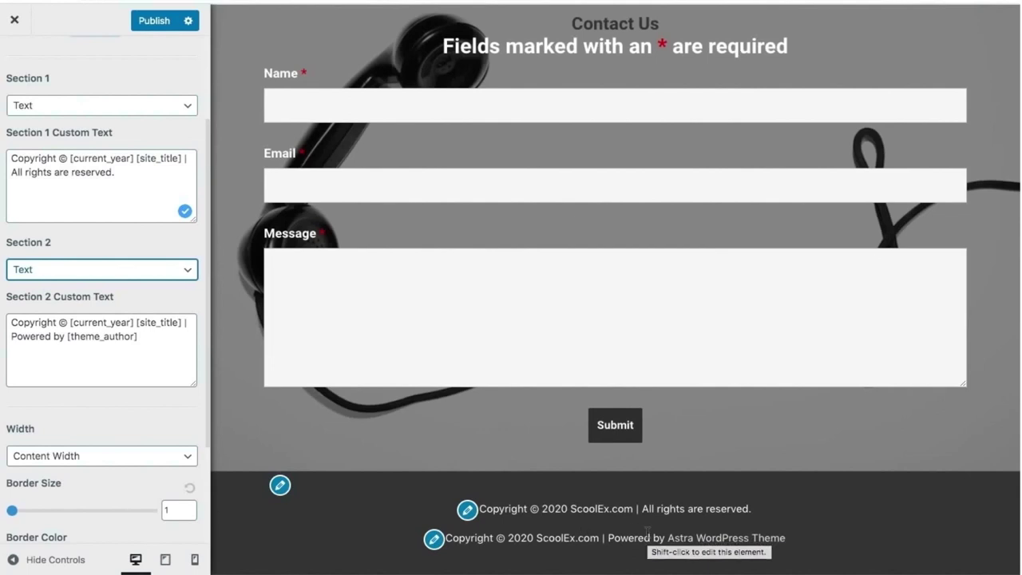
left_click(132, 269)
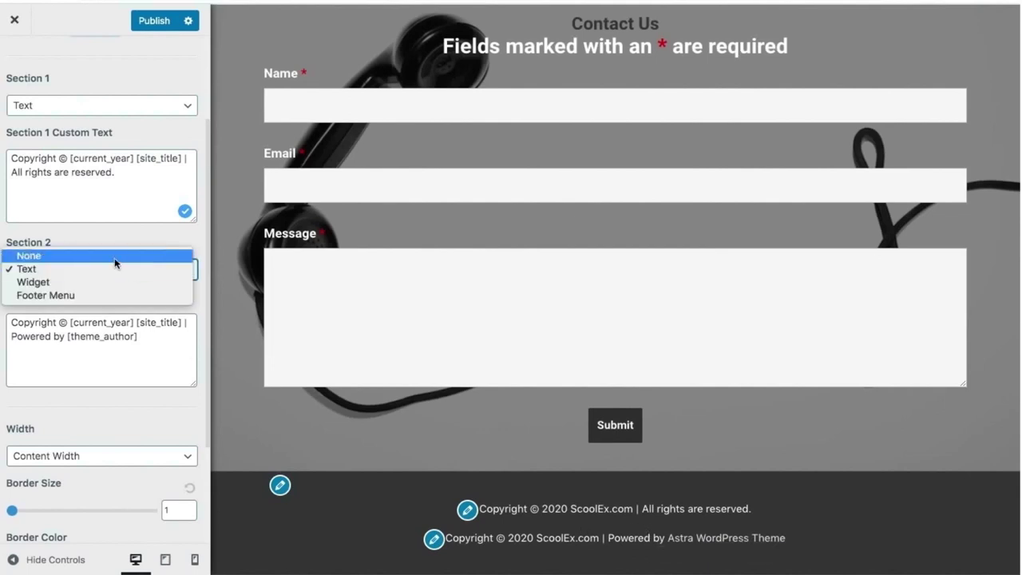
left_click(114, 263)
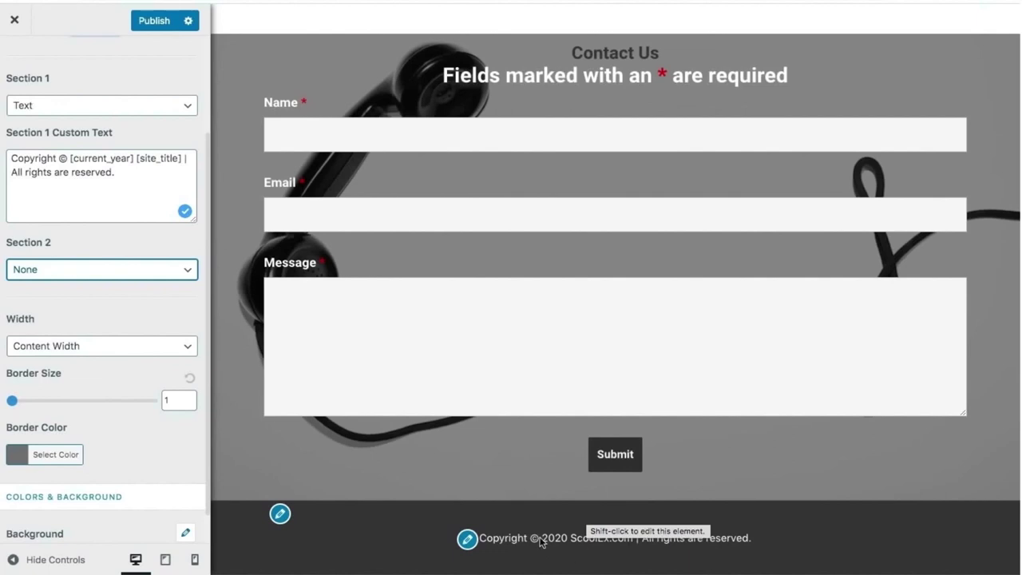
Publish the footer changes and close the Customizer.
scroll(437, 308, "up", 10)
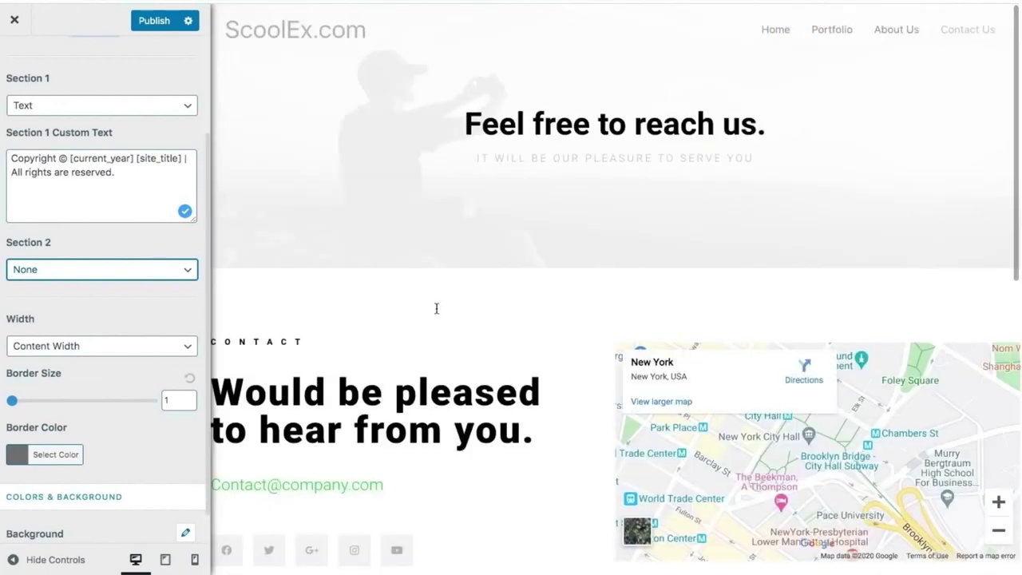
left_click(152, 26)
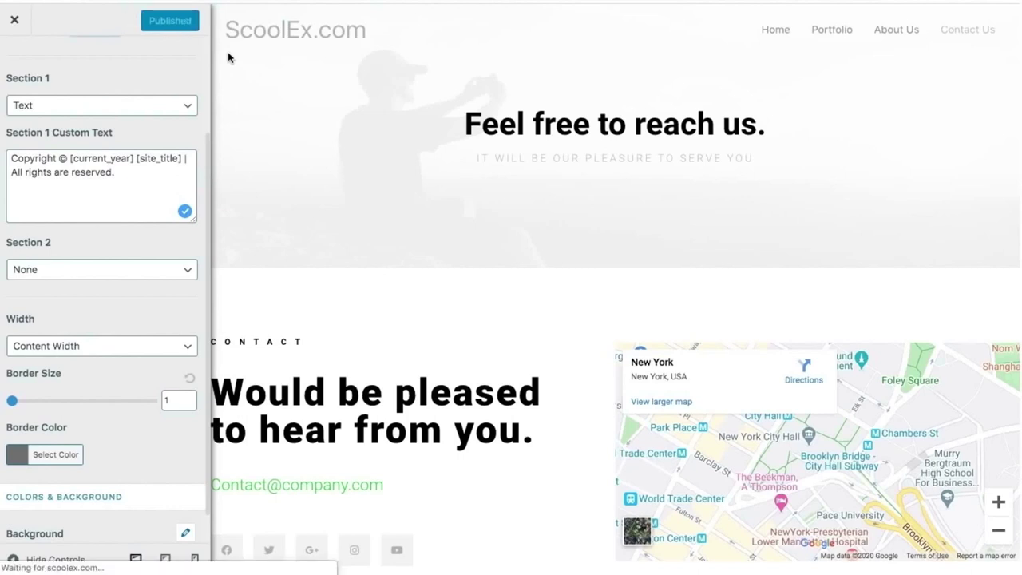
left_click(5, 34)
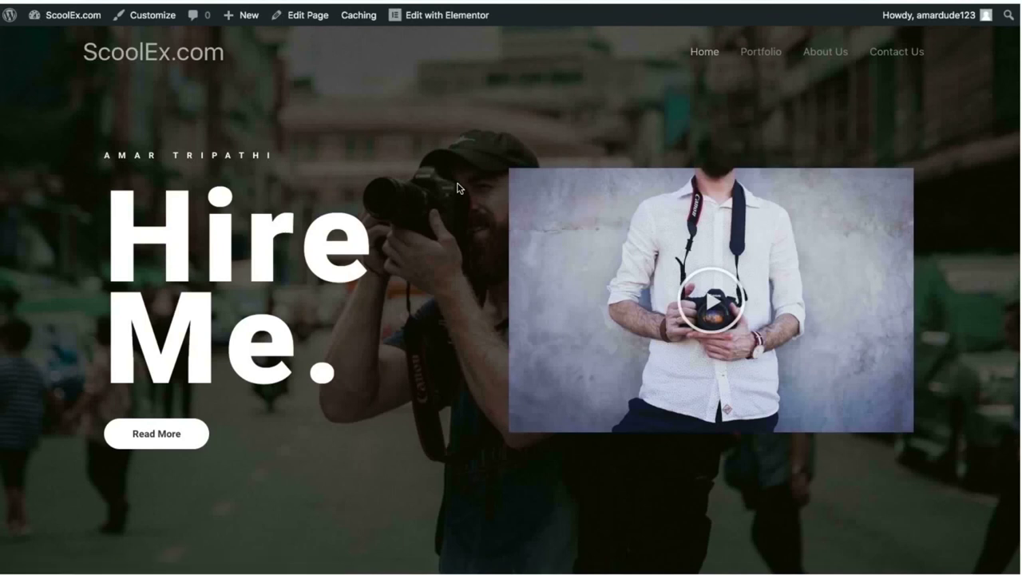
scroll(457, 188, "down", 10)
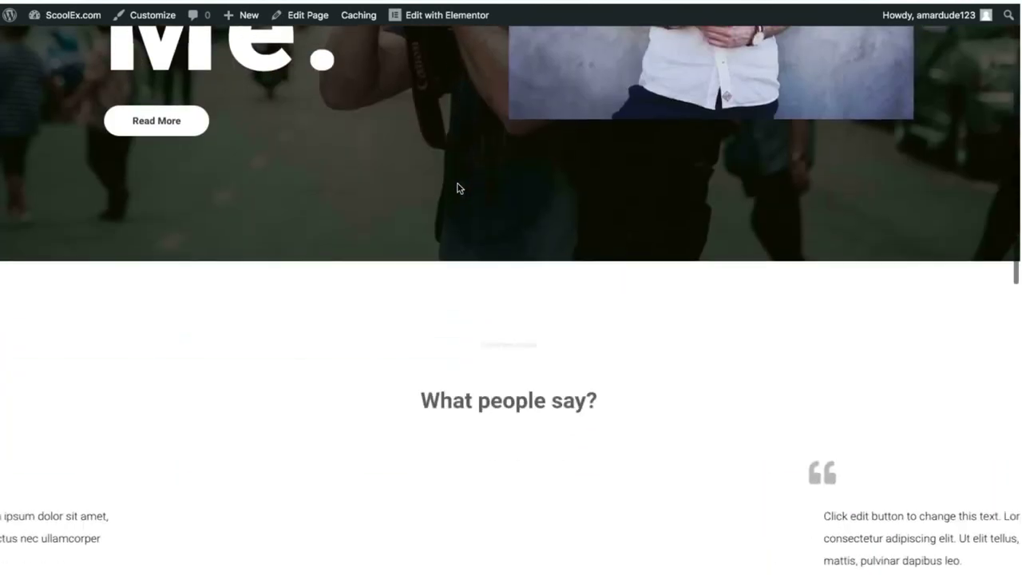
scroll(458, 188, "down", 8)
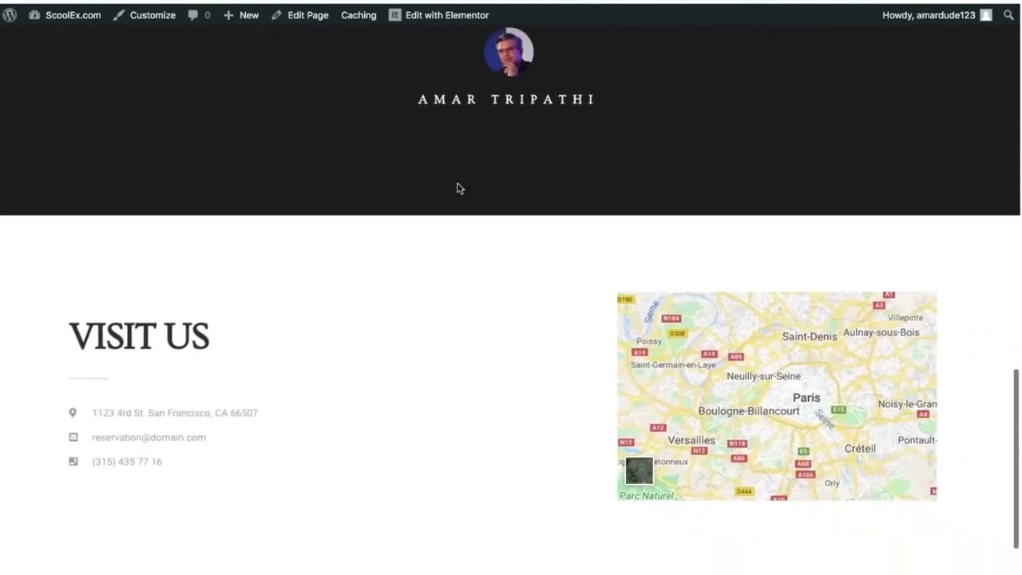
scroll(439, 491, "up", 15)
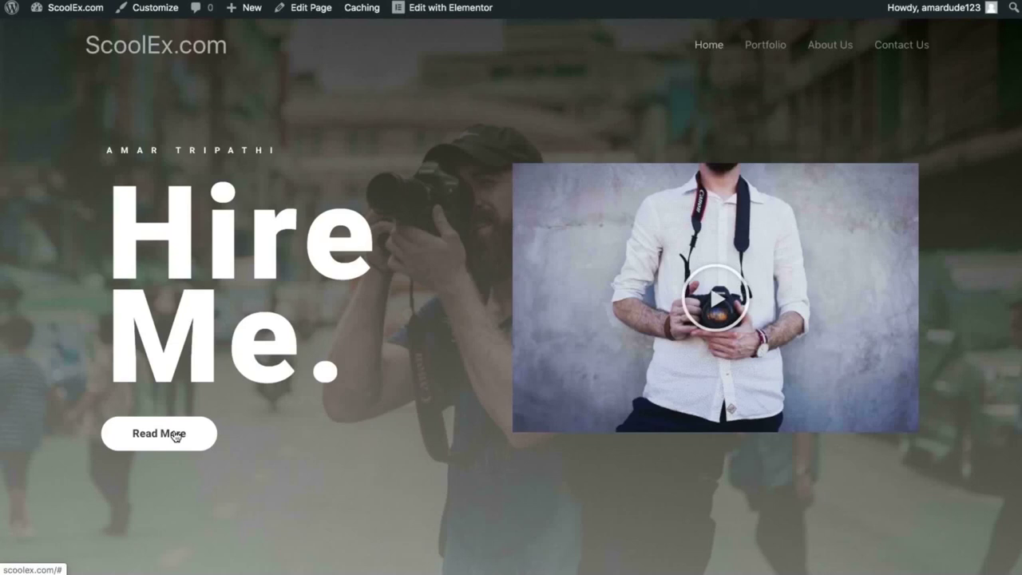
Open scoolex.com in an incognito window, go to Contact Us and select its URL.
left_click(1008, 2)
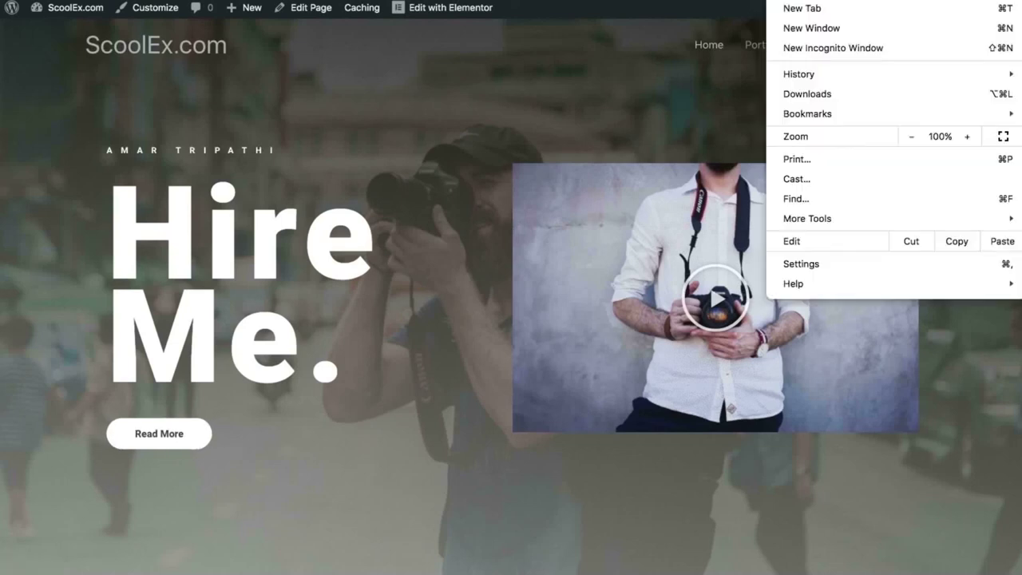
left_click(908, 47)
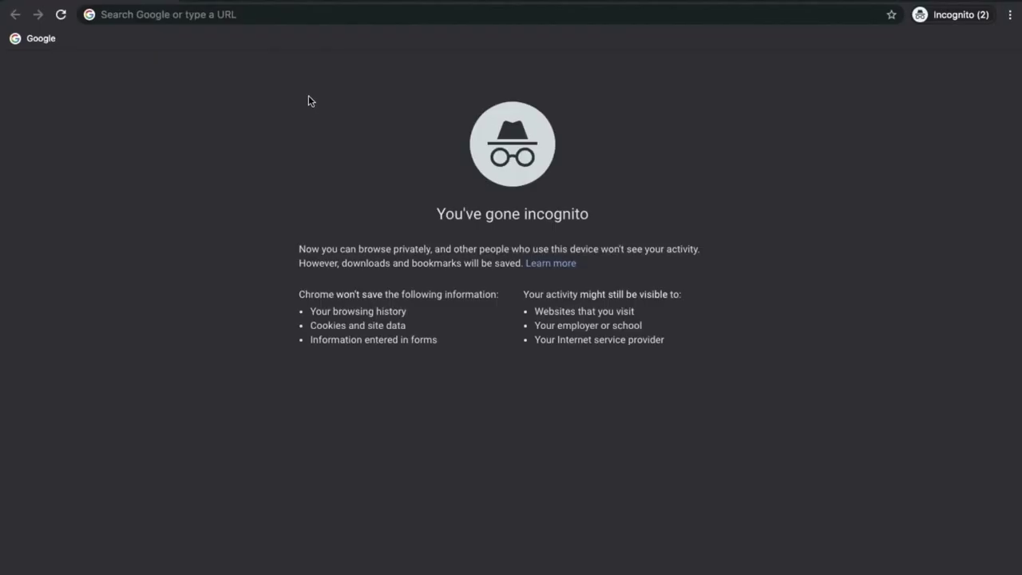
type("scoolex.com/wp-admin")
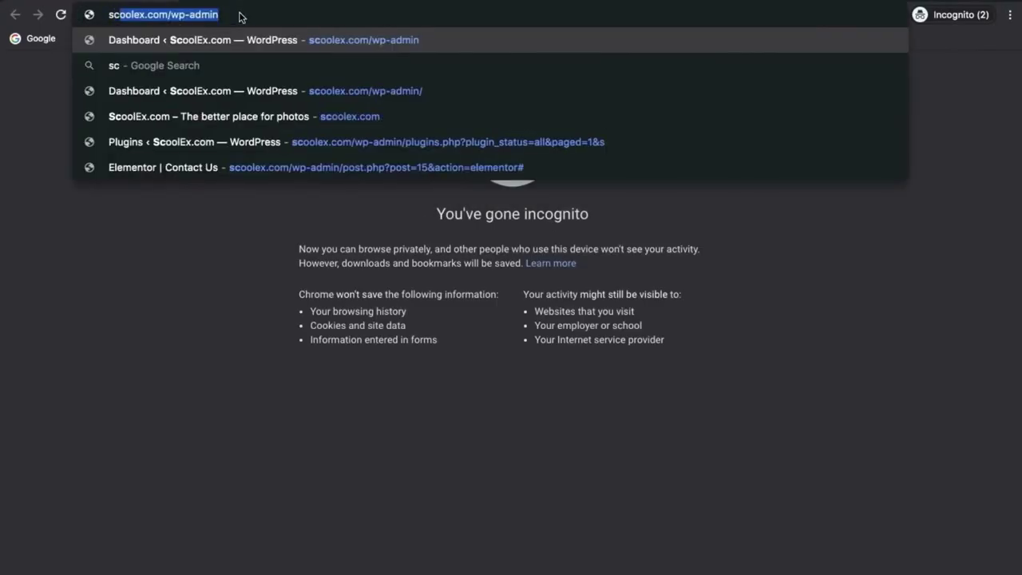
left_click(269, 116)
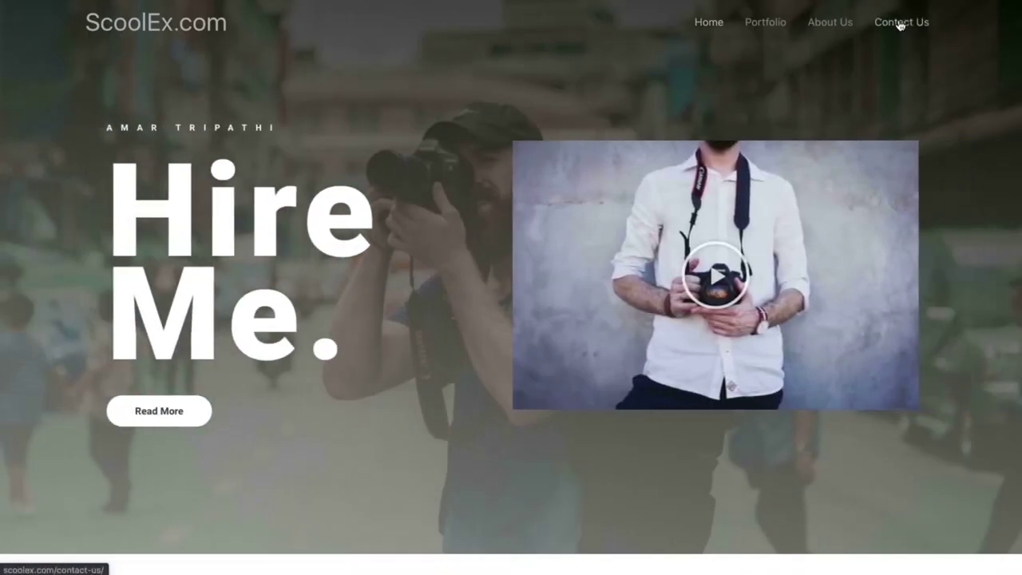
left_click(900, 25)
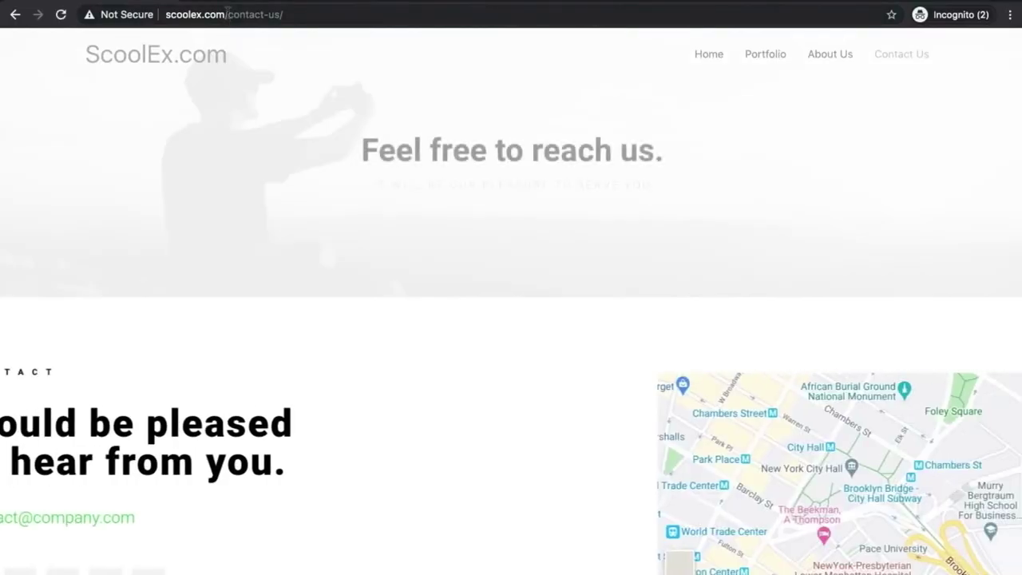
left_click(226, 13)
key("ctrl+c")
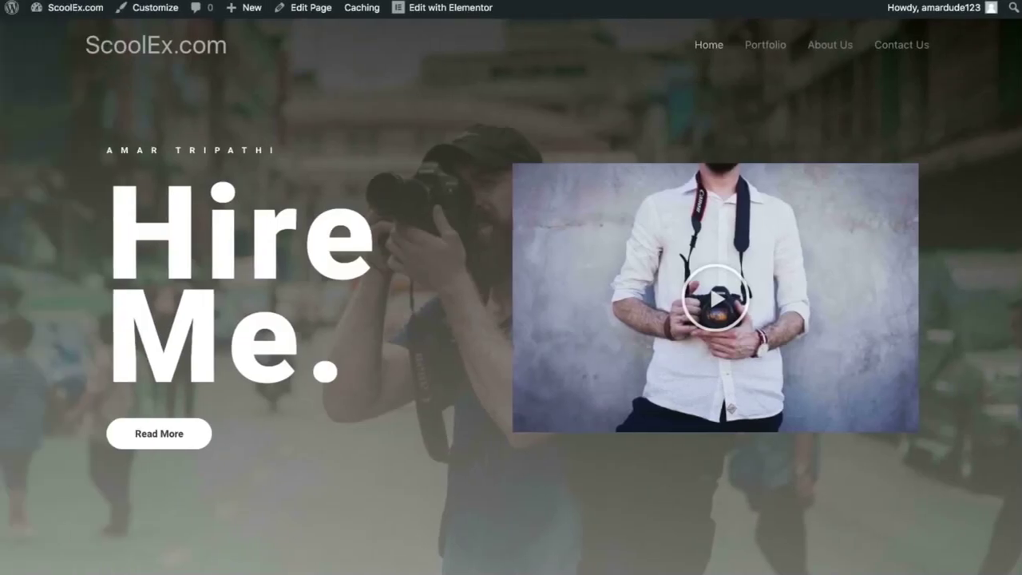
Link the Read More button to the pasted Contact Us URL and retitle it 'Click here to here us'.
left_click(413, 9)
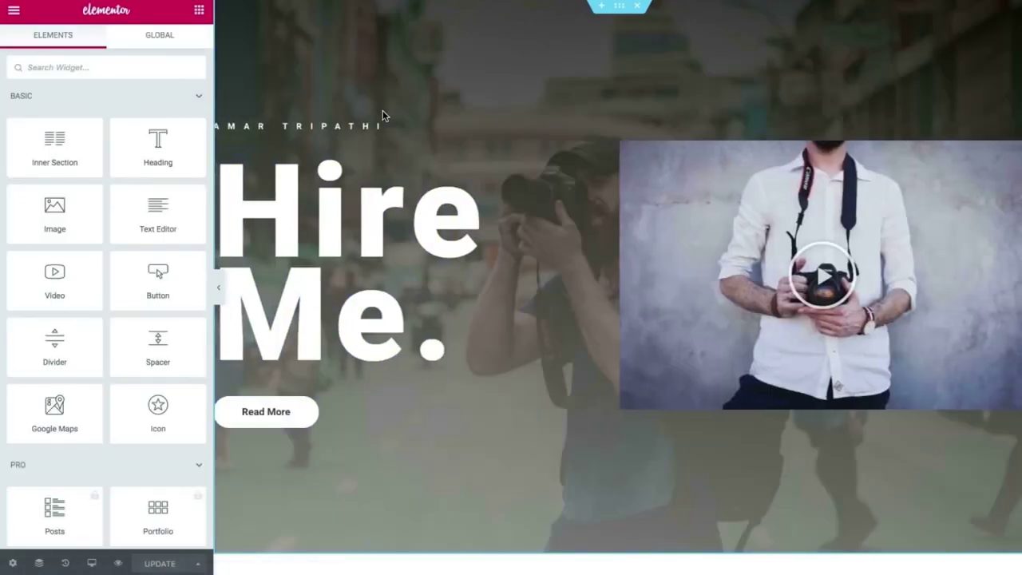
left_click(353, 391)
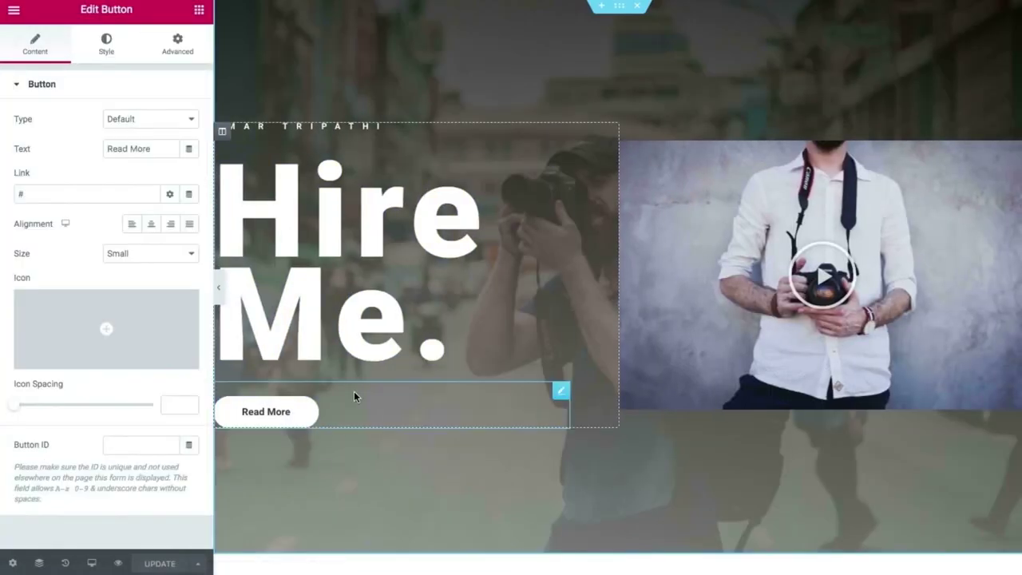
double_click(48, 198)
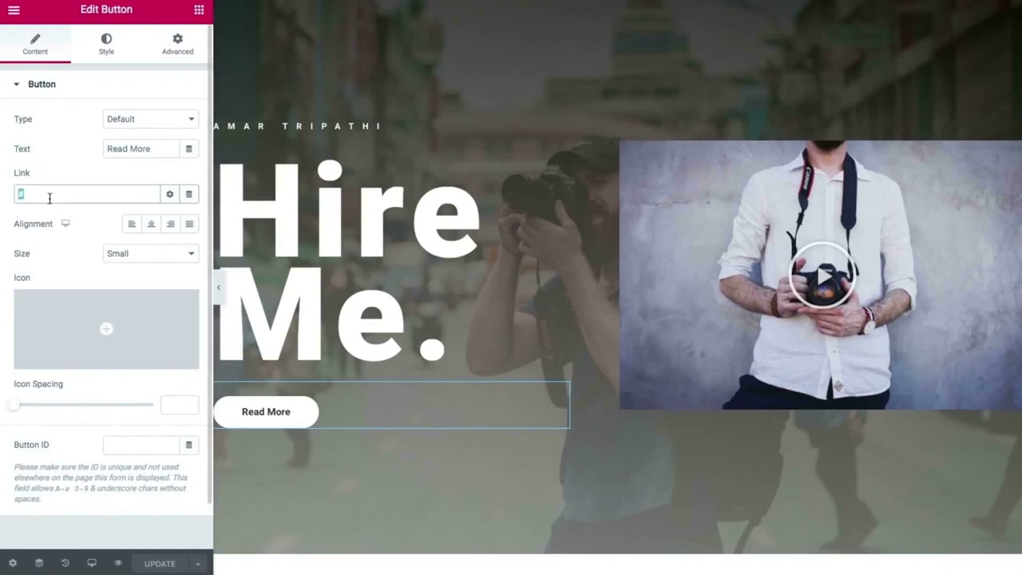
key("ctrl+v")
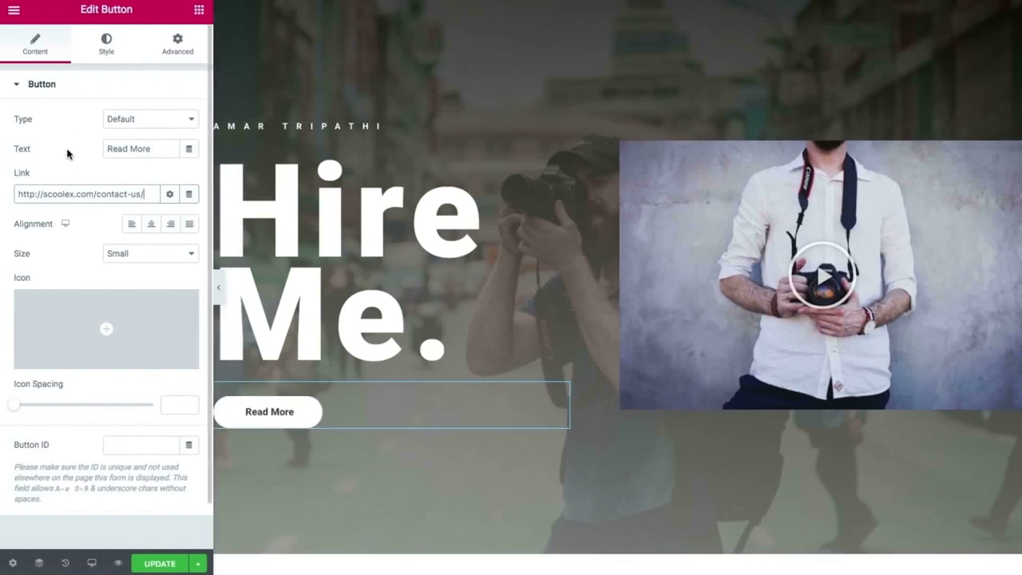
left_click_drag(159, 151, 101, 140)
type("Click here to")
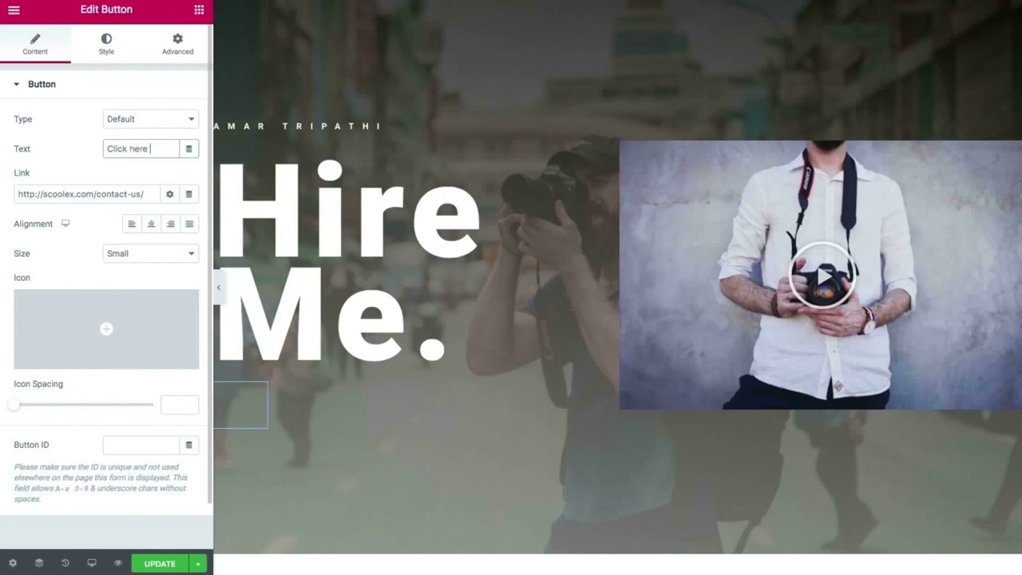
type(" here")
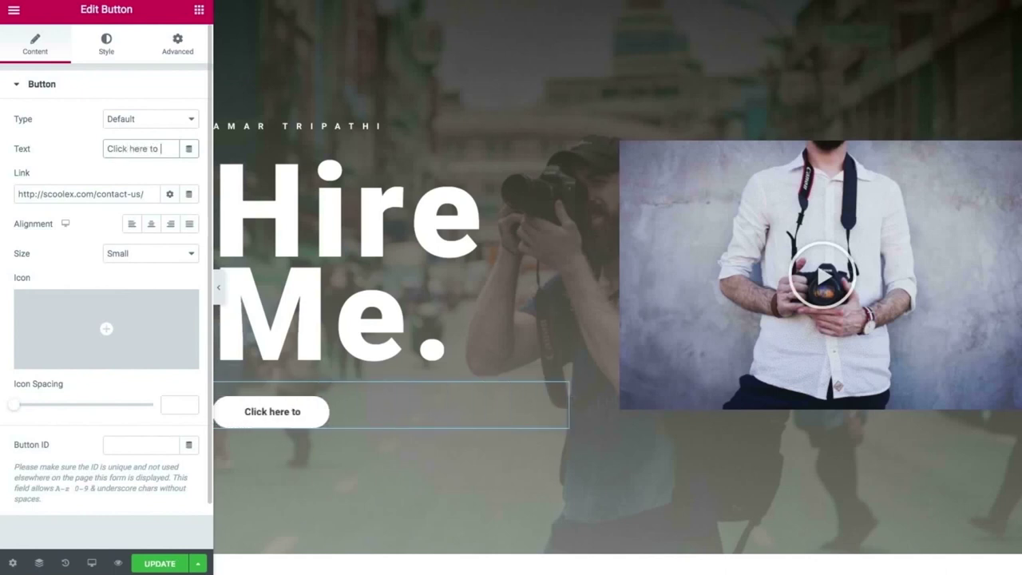
type(" u")
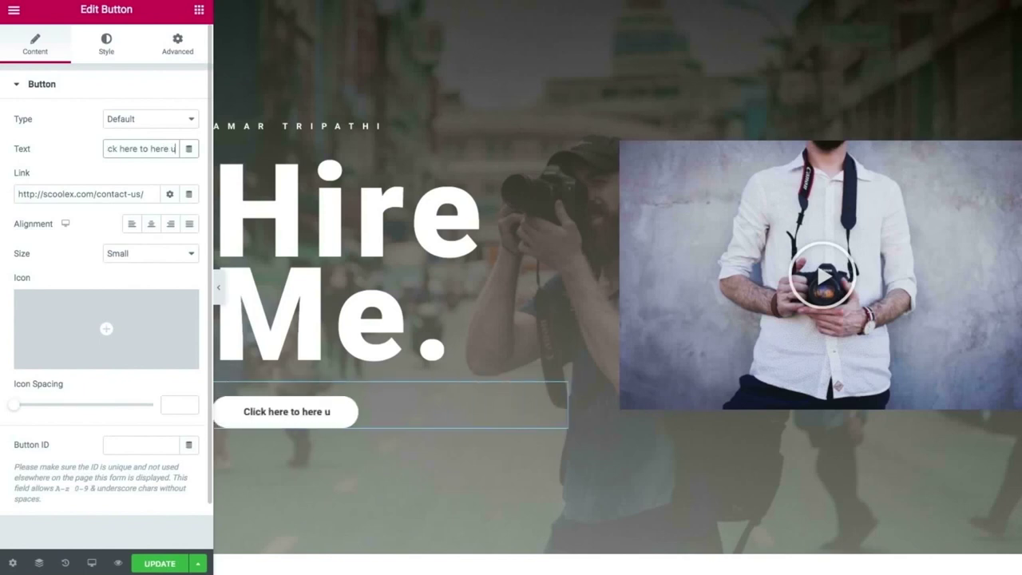
type("s")
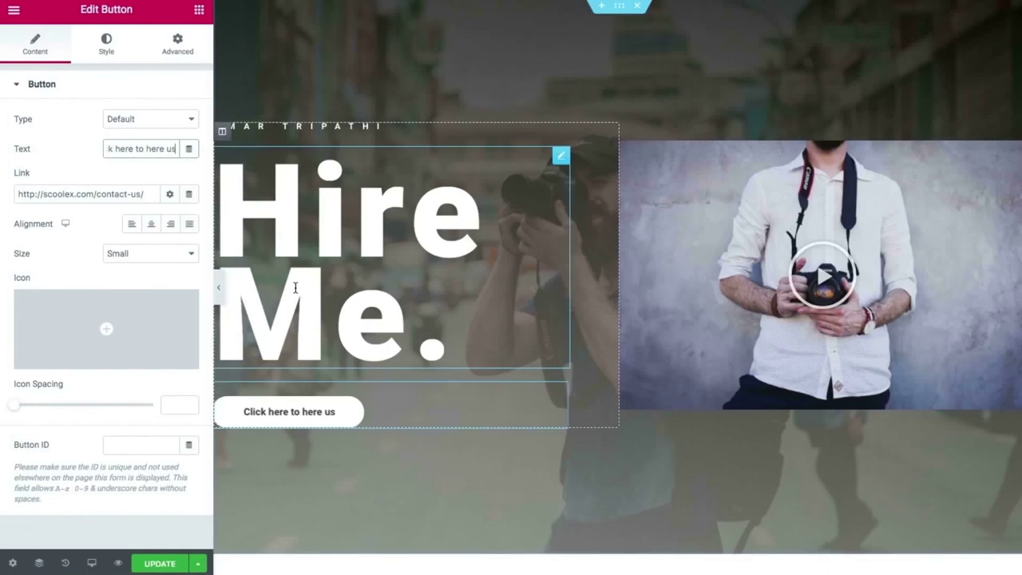
Change the hero heading from 'Hire Me.' to 'Hire Us.' and open the button's settings.
left_click(313, 309)
left_click(416, 312)
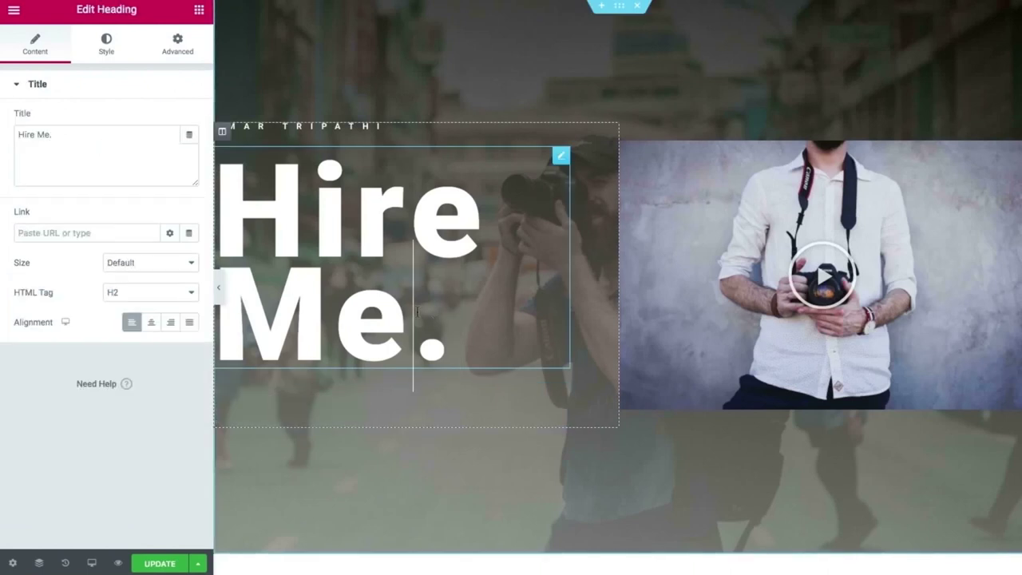
key("BackSpace")
key("BackSpace")
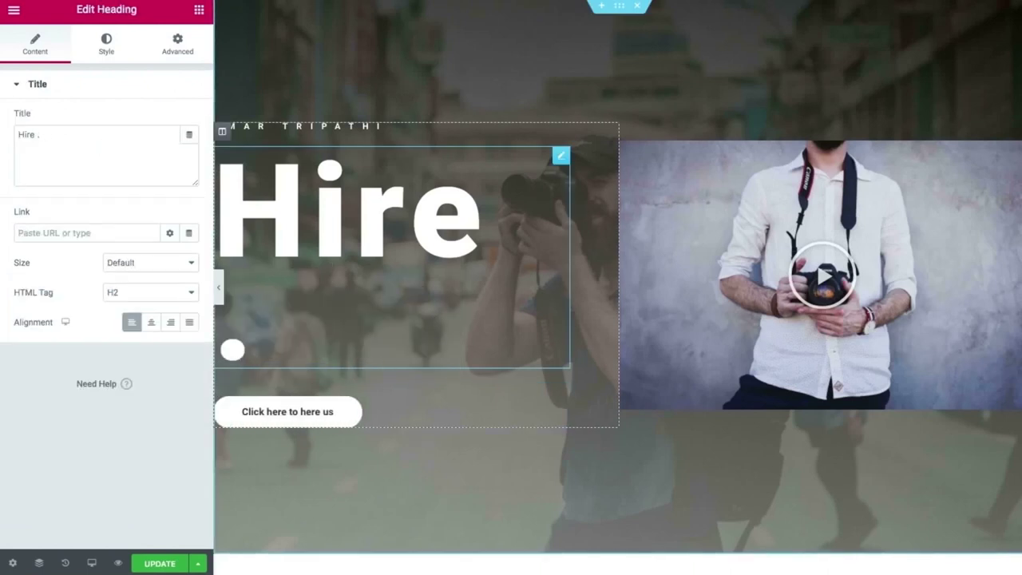
type("Us")
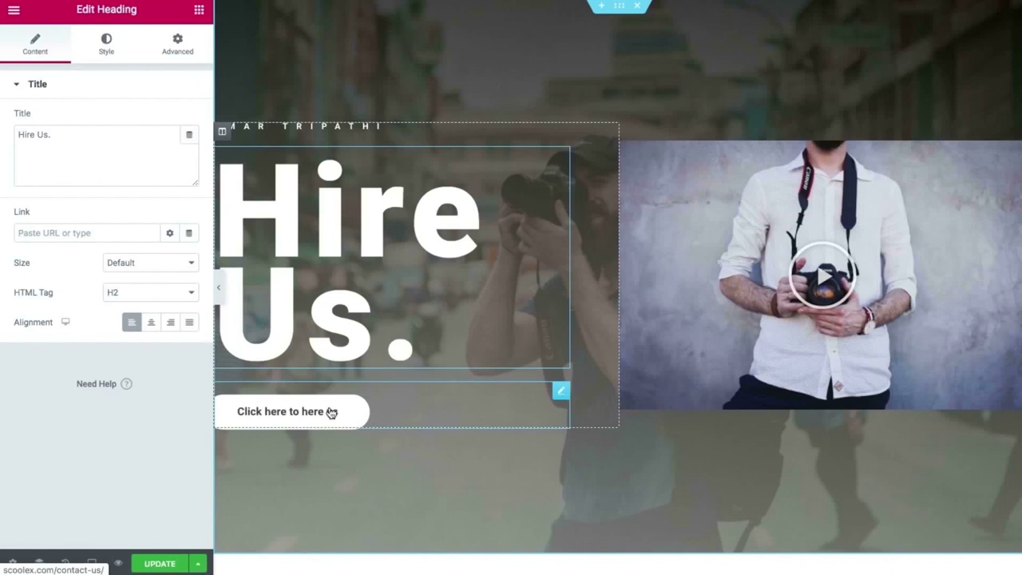
left_click(562, 392)
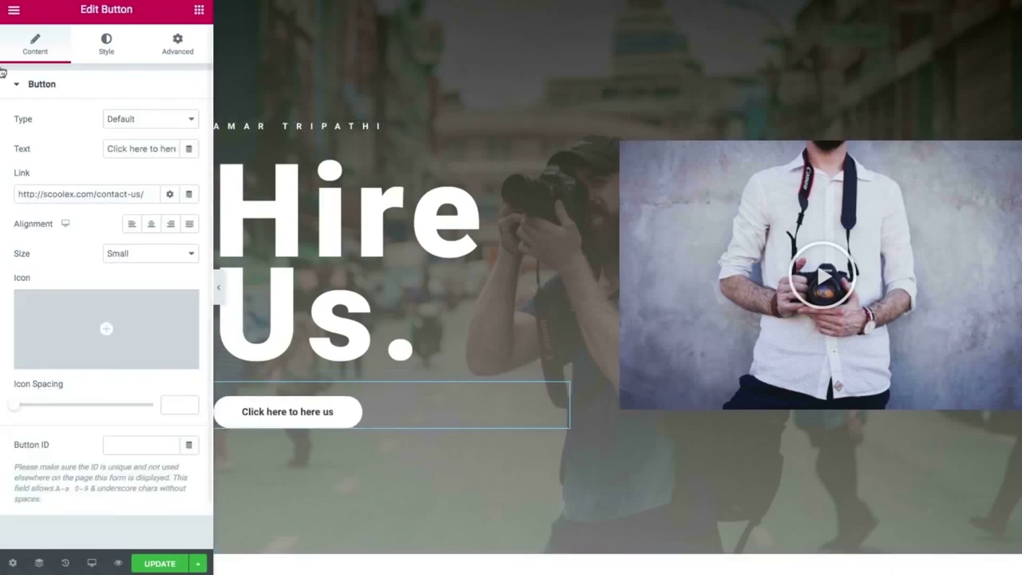
Switch to the button's Style settings and check its text colour, leaving it unchanged.
left_click(109, 40)
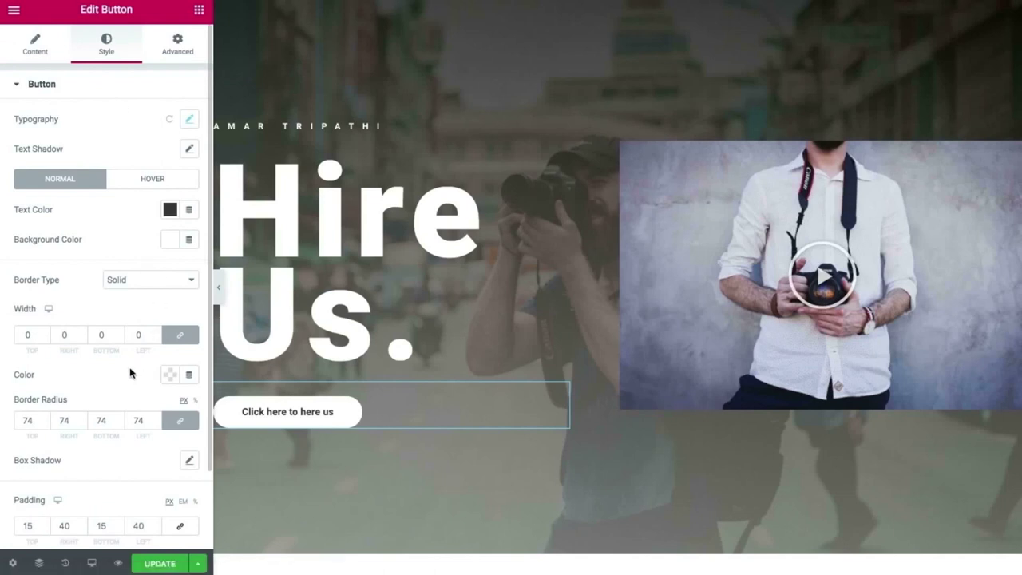
scroll(129, 383, "down", 2)
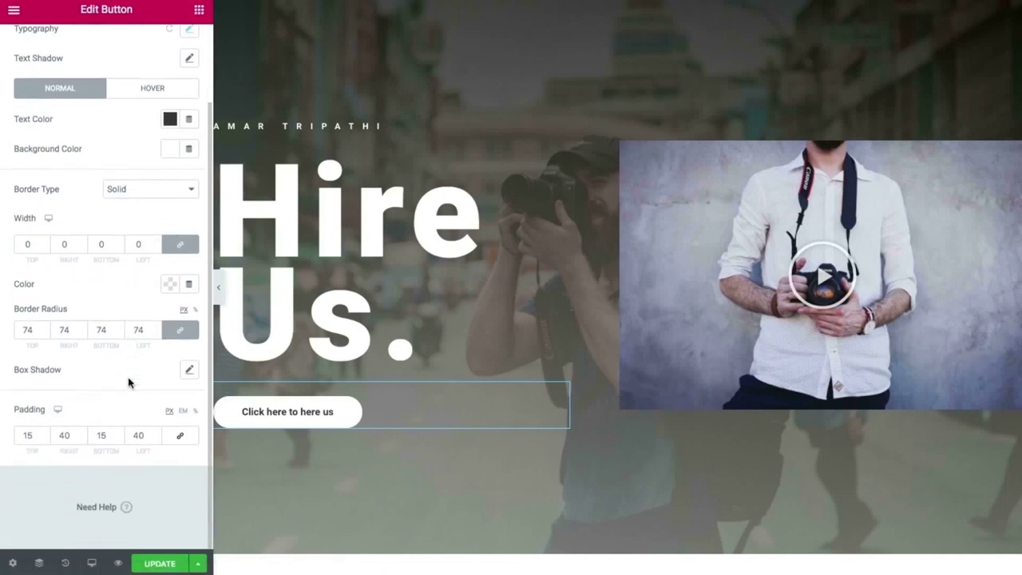
left_click(170, 122)
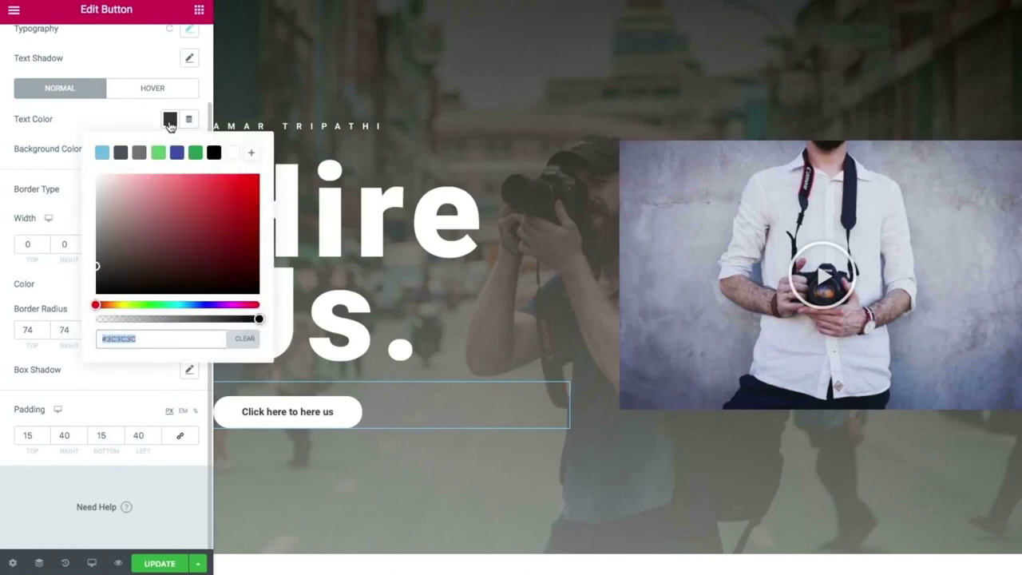
left_click(35, 142)
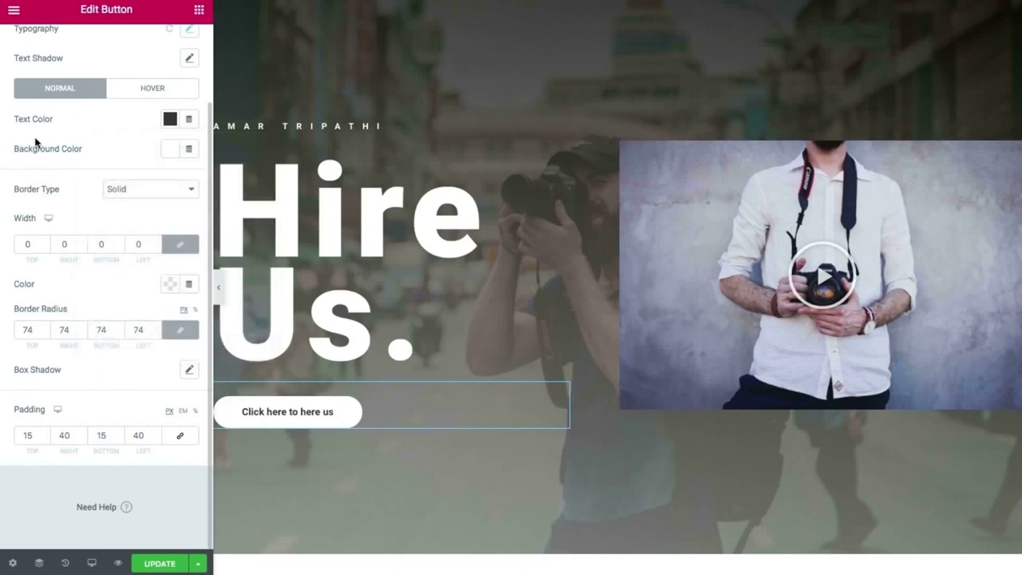
scroll(35, 142, "up", 1)
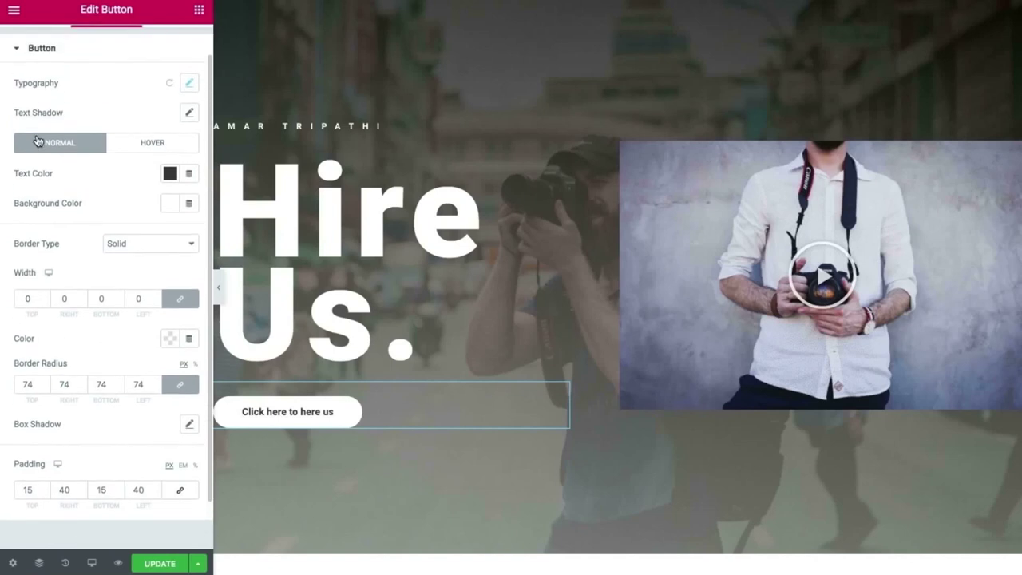
Give the button label a black text shadow with blur 5, horizontal -1 and vertical 4.
left_click(191, 115)
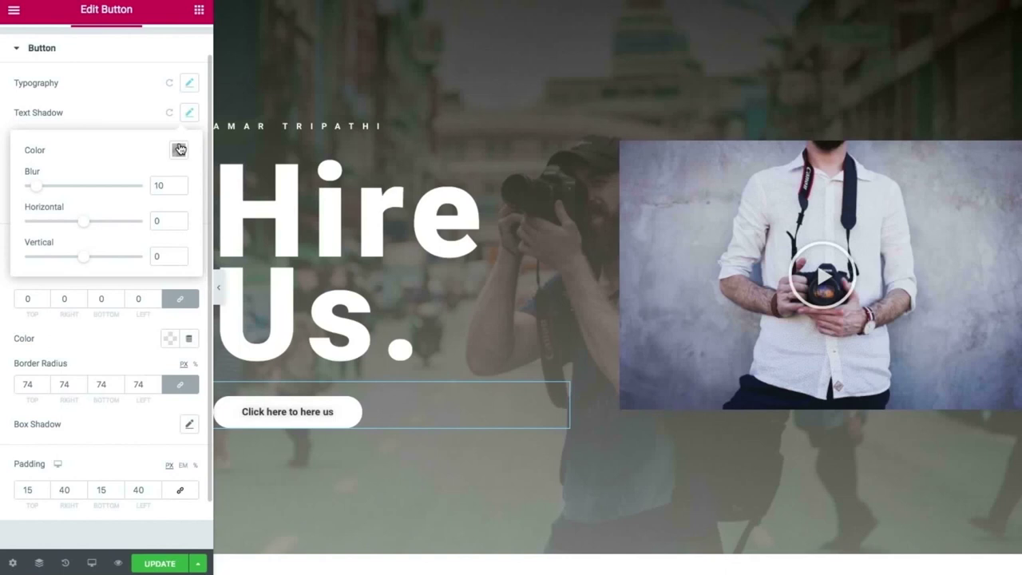
left_click(180, 149)
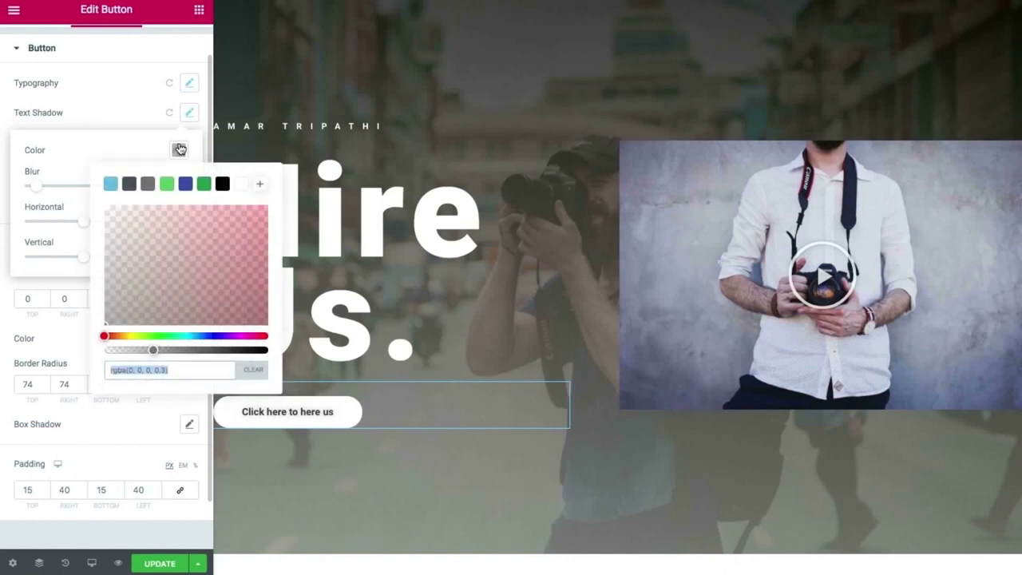
left_click(222, 184)
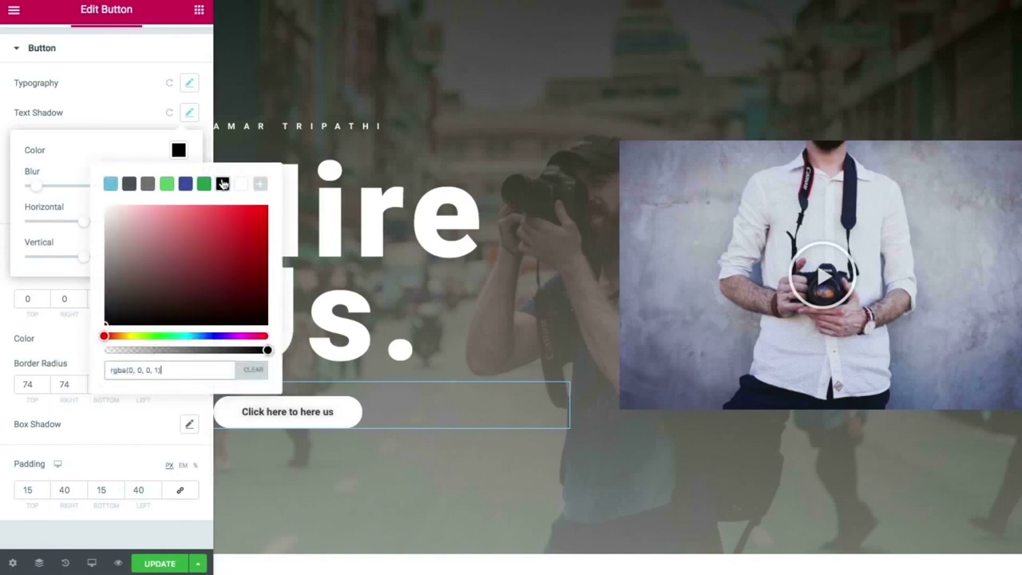
left_click(69, 169)
left_click(39, 189)
mouse_move(40, 189)
left_mouse_down()
mouse_move(57, 191)
mouse_move(35, 191)
left_mouse_up()
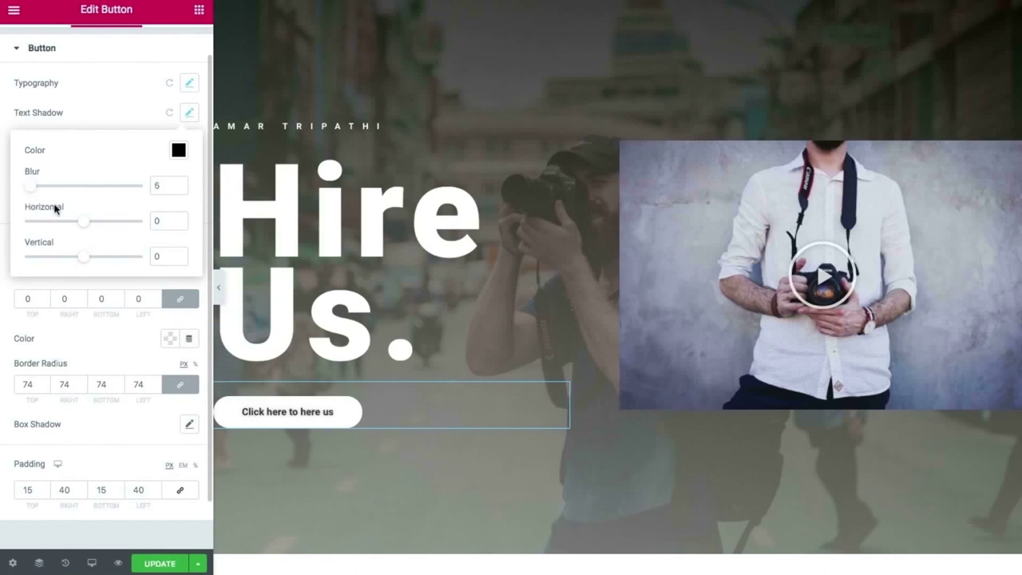
mouse_move(84, 221)
left_mouse_down()
mouse_move(75, 220)
mouse_move(86, 222)
left_mouse_up()
mouse_move(88, 258)
left_mouse_down()
mouse_move(80, 256)
mouse_move(89, 257)
left_mouse_up()
left_click(98, 332)
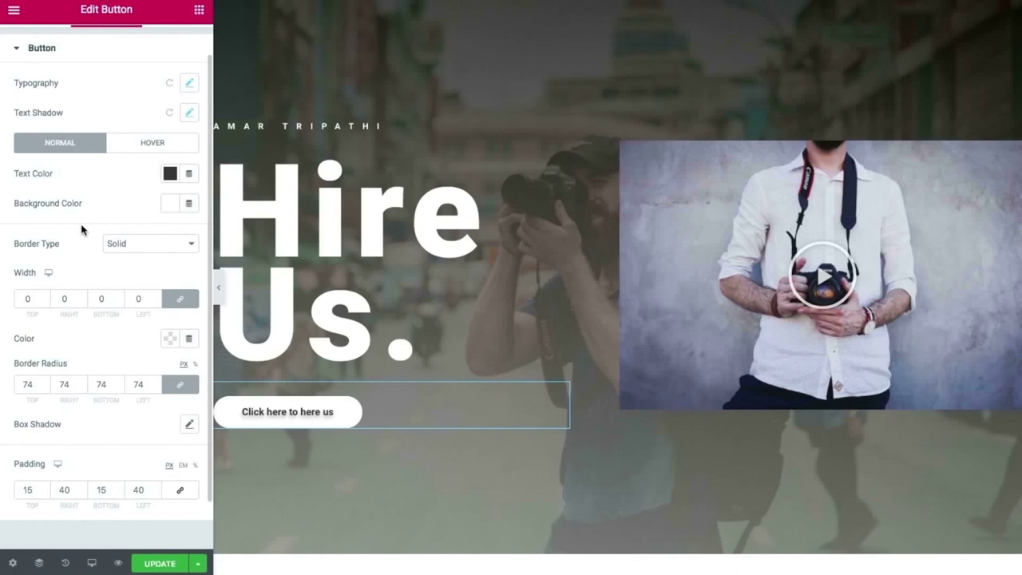
scroll(83, 239, "up", 1)
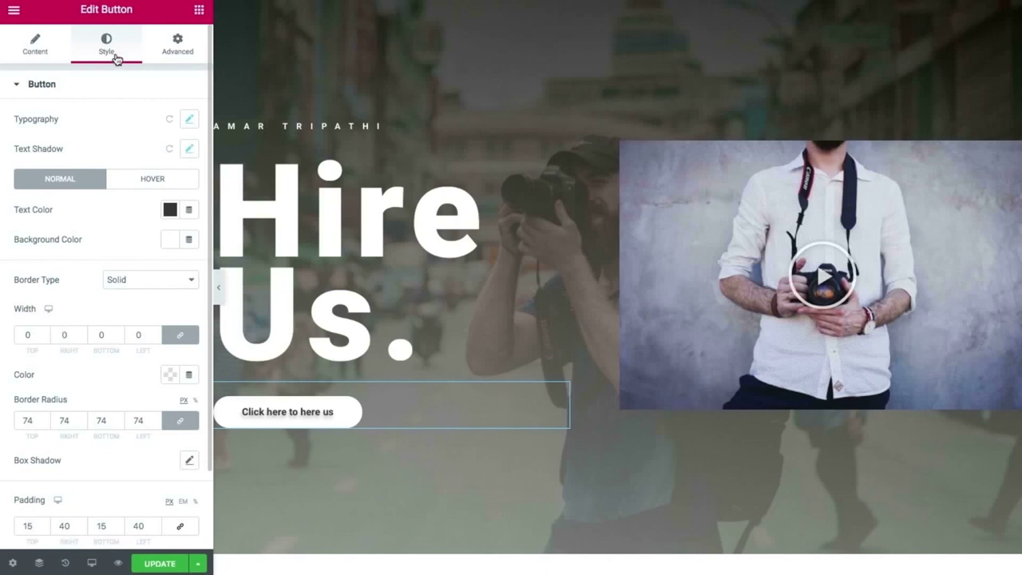
Add a white box shadow to the button with blur 17, vertical 14 and reduced spread.
left_click(189, 461)
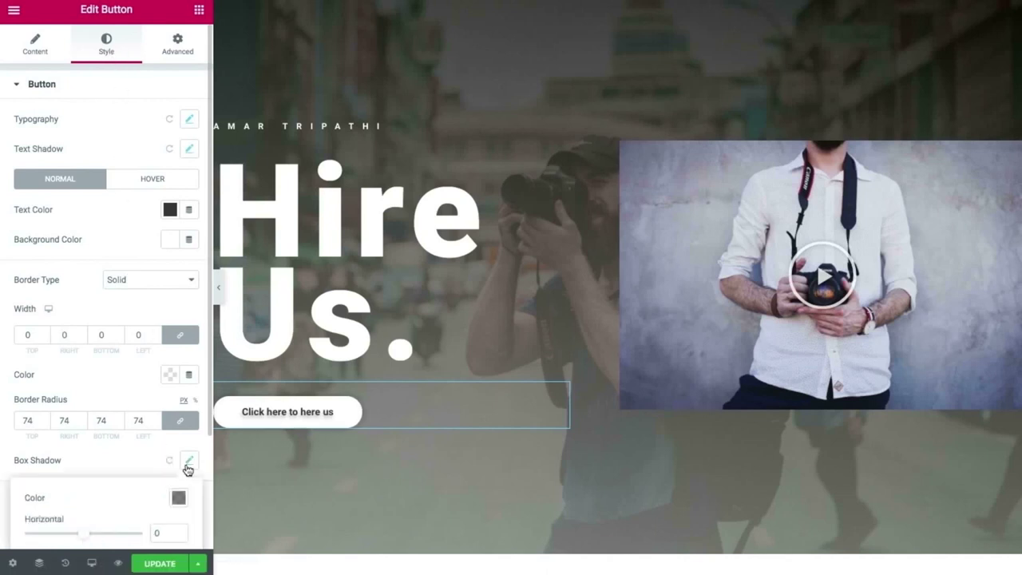
scroll(151, 451, "down", 2)
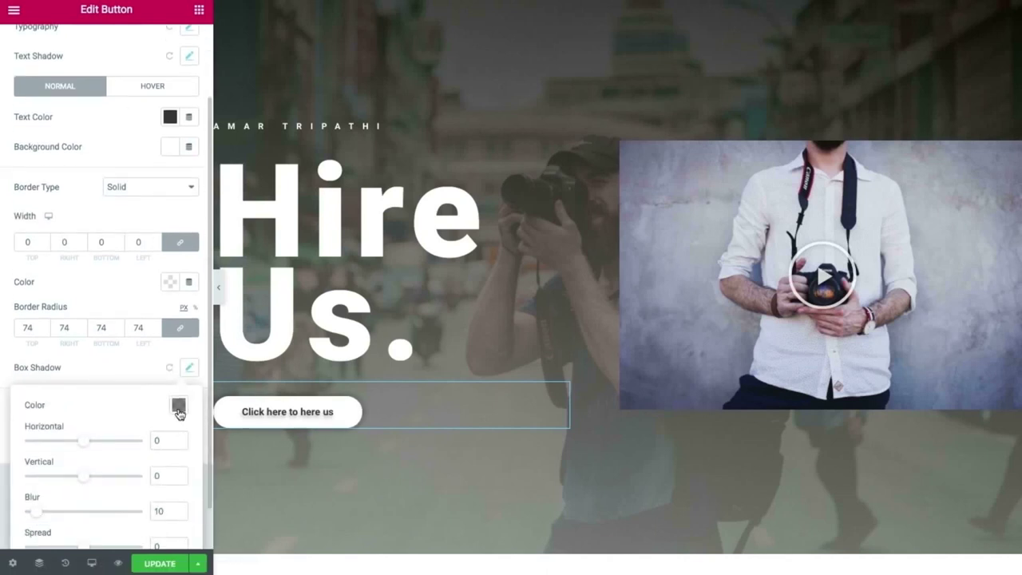
scroll(178, 412, "down", 2)
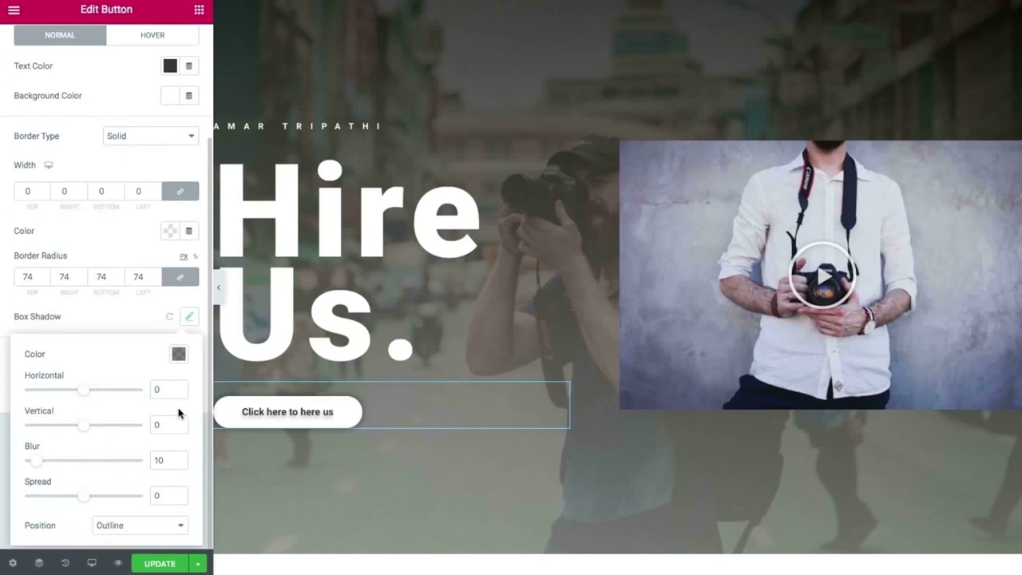
left_click(178, 352)
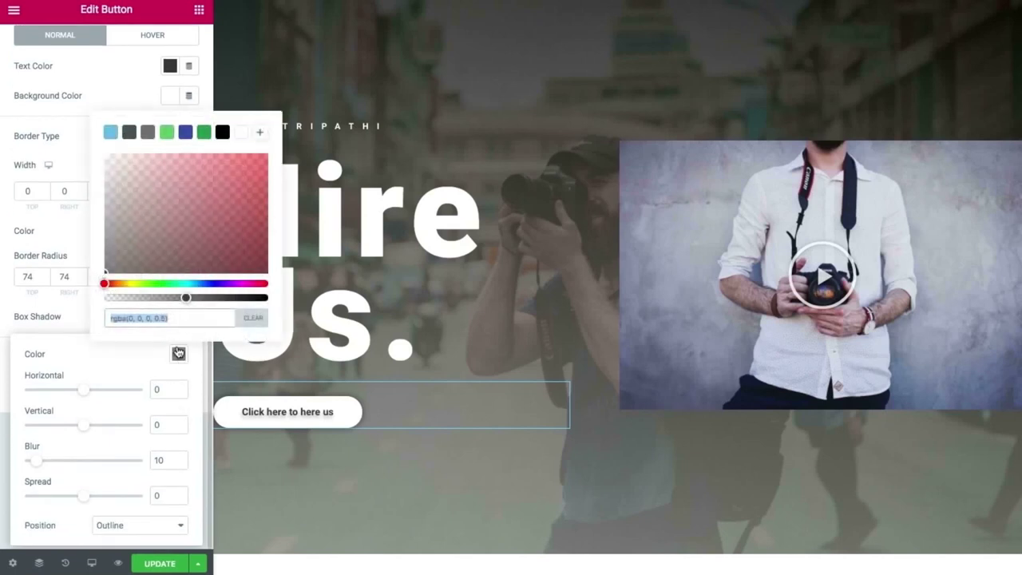
left_click(244, 133)
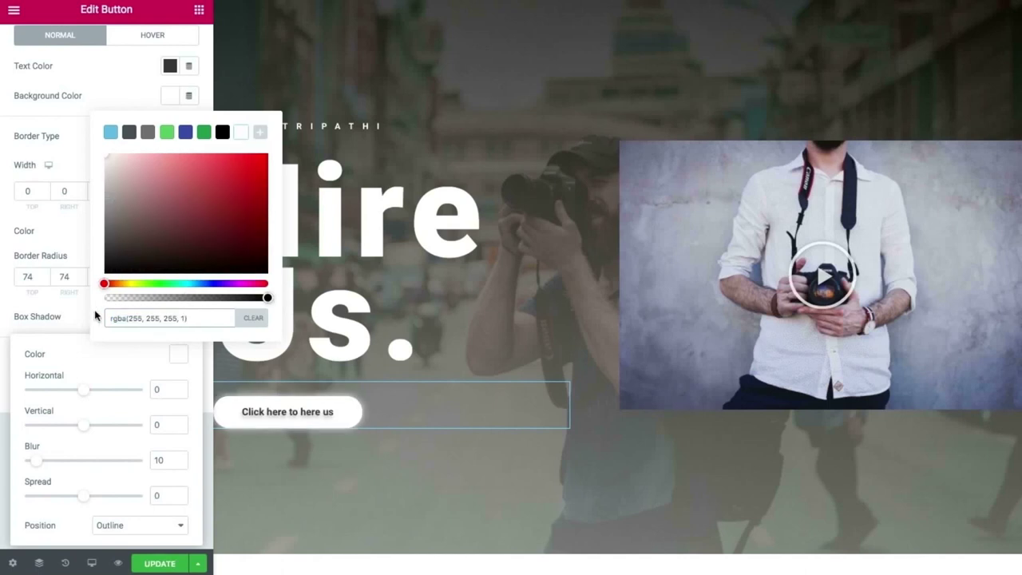
left_click(55, 365)
left_click_drag(83, 394, 85, 430)
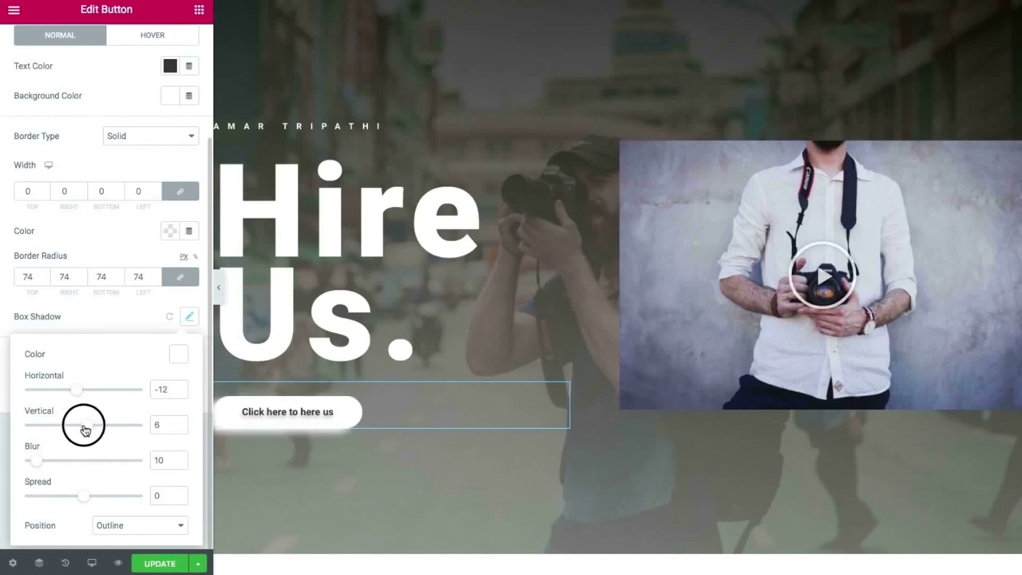
left_click_drag(35, 461, 55, 461)
mouse_move(84, 496)
left_mouse_down()
mouse_move(70, 499)
mouse_move(82, 503)
left_mouse_up()
mouse_move(57, 463)
left_mouse_down()
mouse_move(75, 467)
mouse_move(50, 465)
left_mouse_up()
mouse_move(83, 432)
left_mouse_down()
mouse_move(75, 428)
mouse_move(88, 428)
left_mouse_up()
left_click_drag(76, 390, 62, 390)
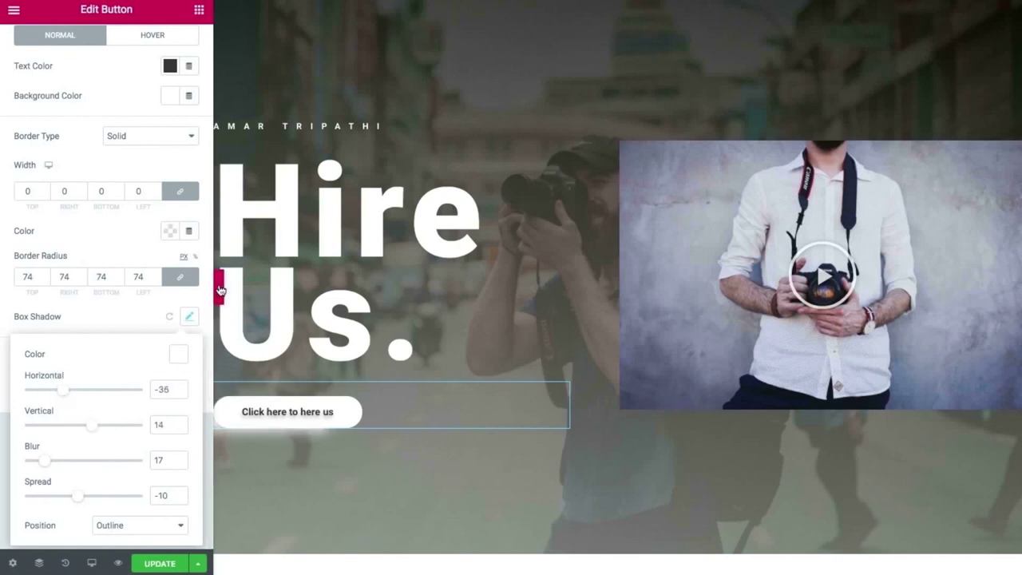
Preview the full-width page, set the box shadow's horizontal offset to -11, and save the page.
left_click(219, 288)
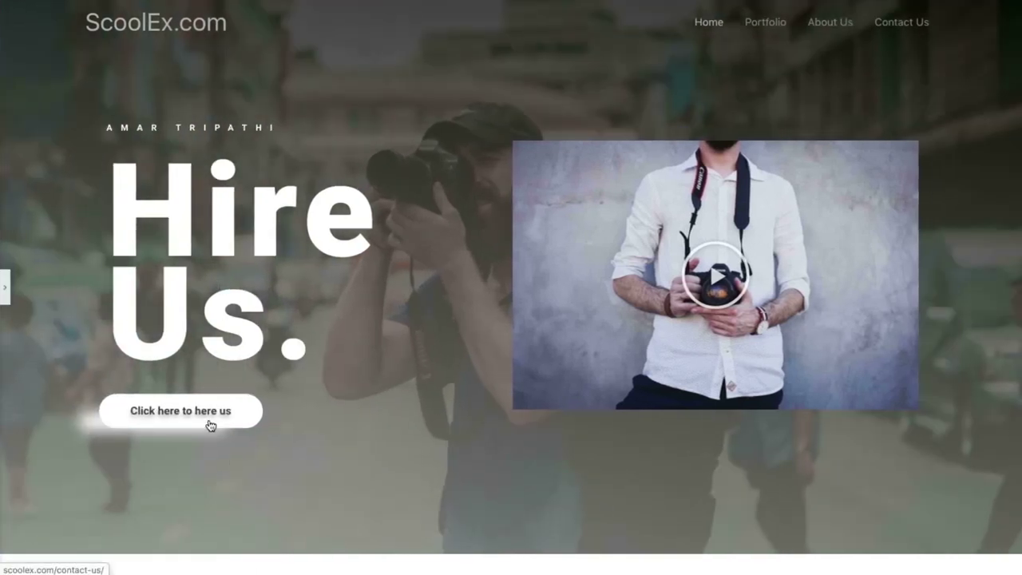
left_click(4, 289)
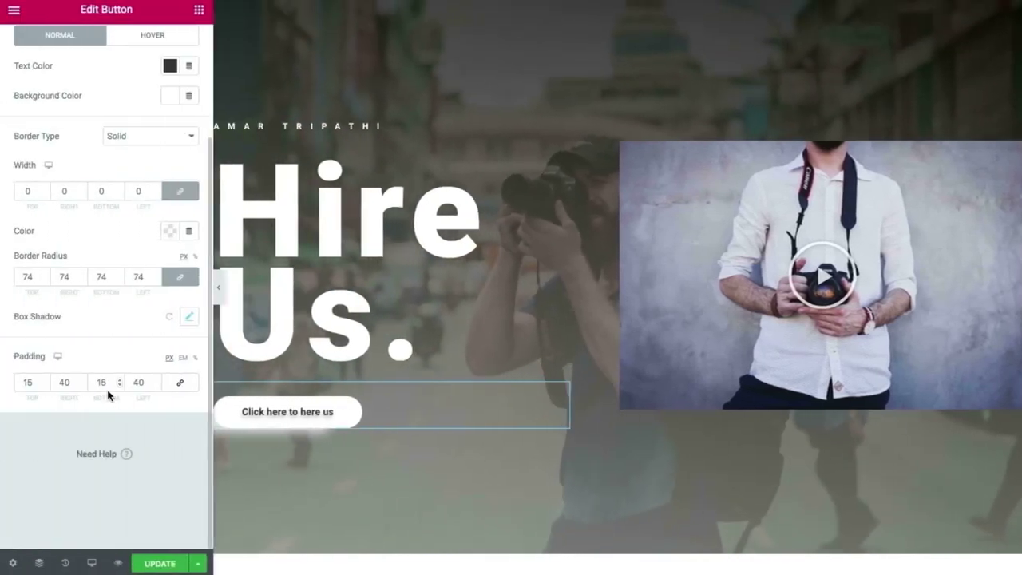
scroll(136, 295, "up", 3)
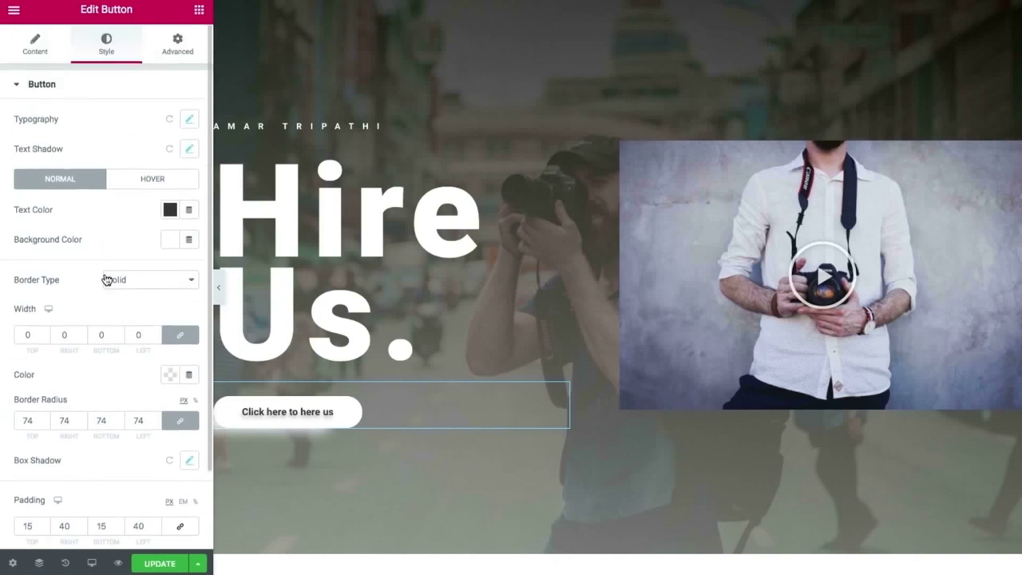
scroll(107, 279, "down", 3)
left_click(192, 369)
mouse_move(62, 442)
left_mouse_down()
mouse_move(50, 442)
mouse_move(75, 454)
left_mouse_up()
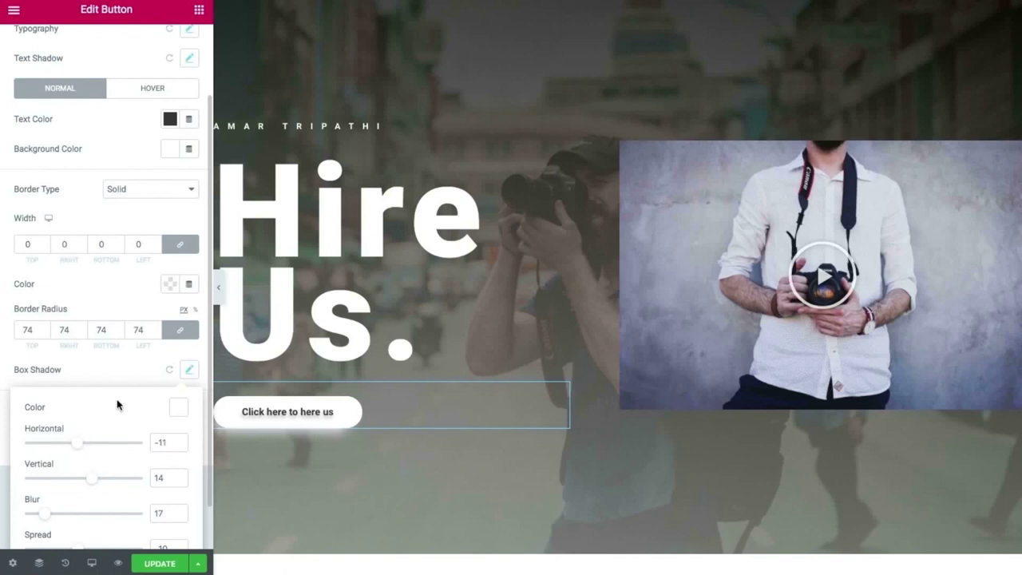
left_click(216, 291)
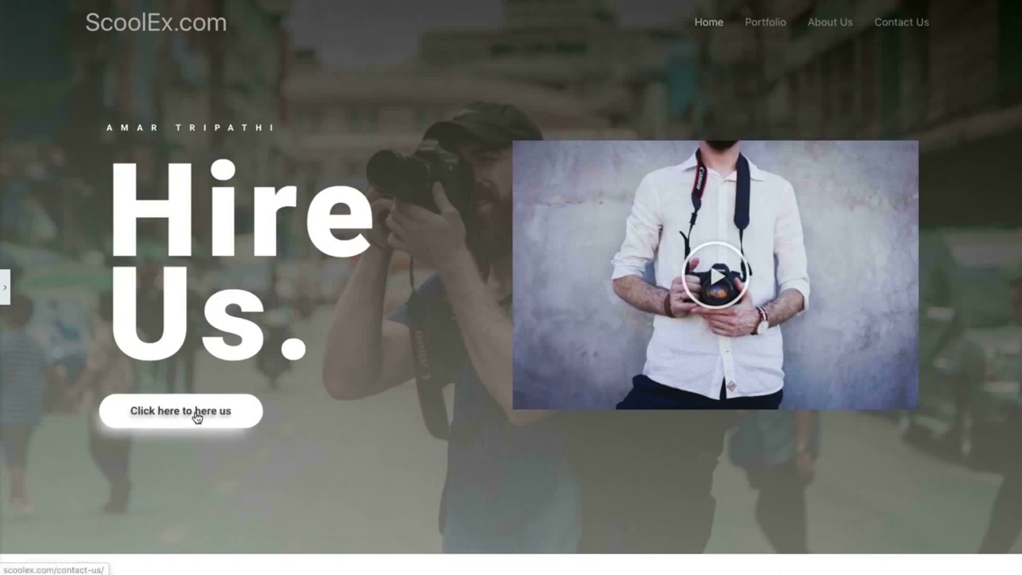
left_click(5, 286)
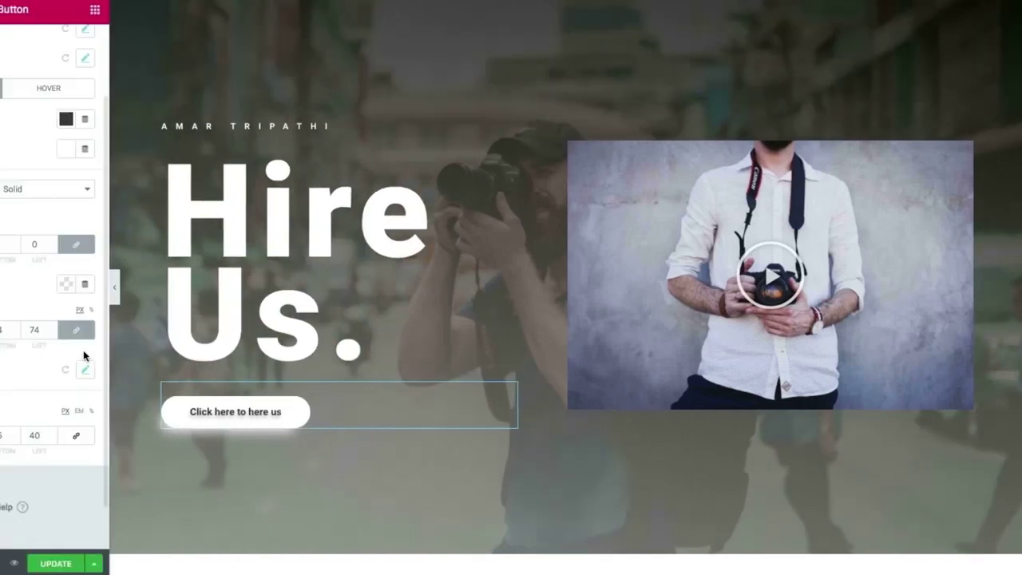
left_click(160, 564)
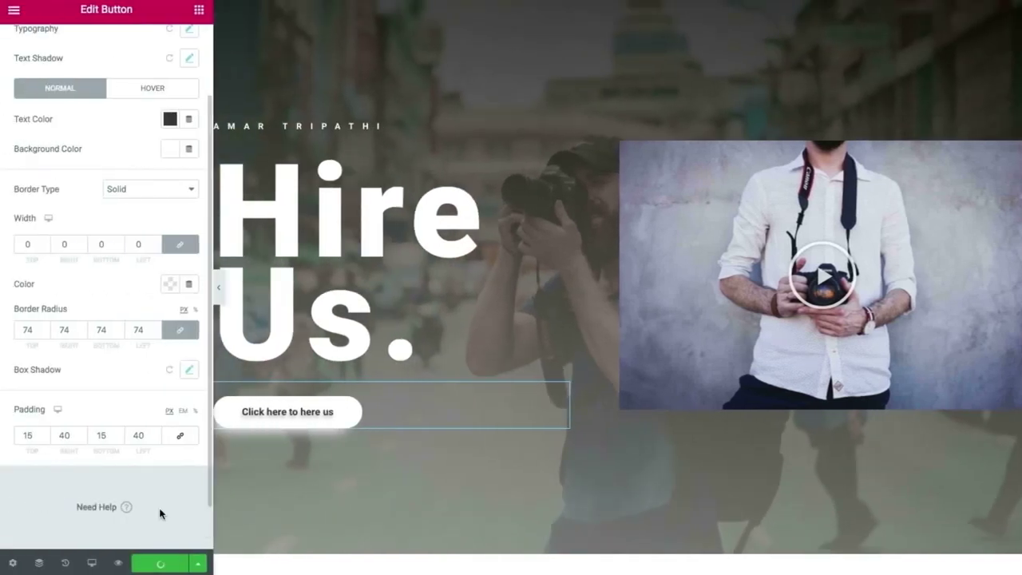
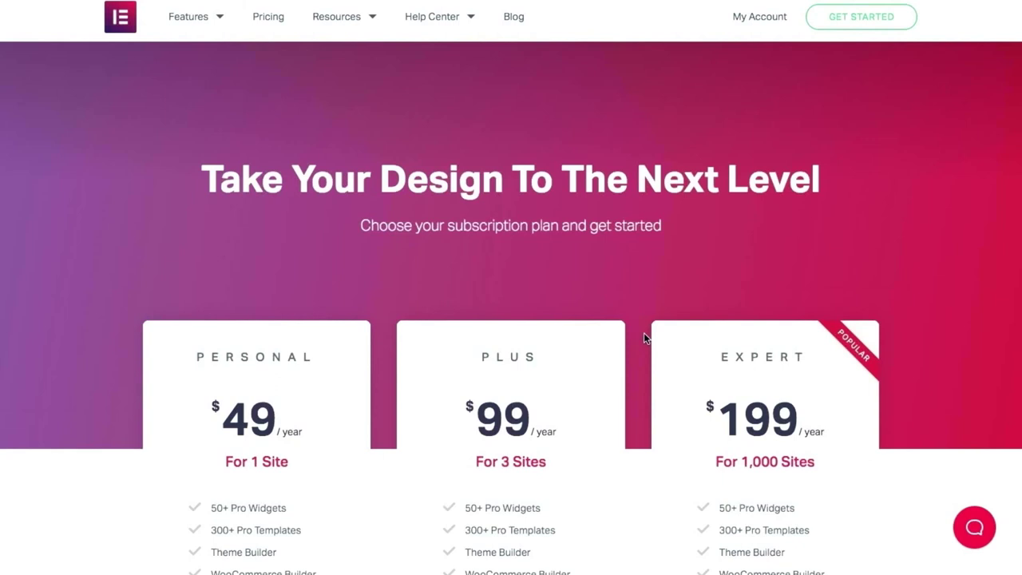
Scroll through the Elementor Pro plans, feature sections and testimonials.
scroll(644, 333, "down", 3)
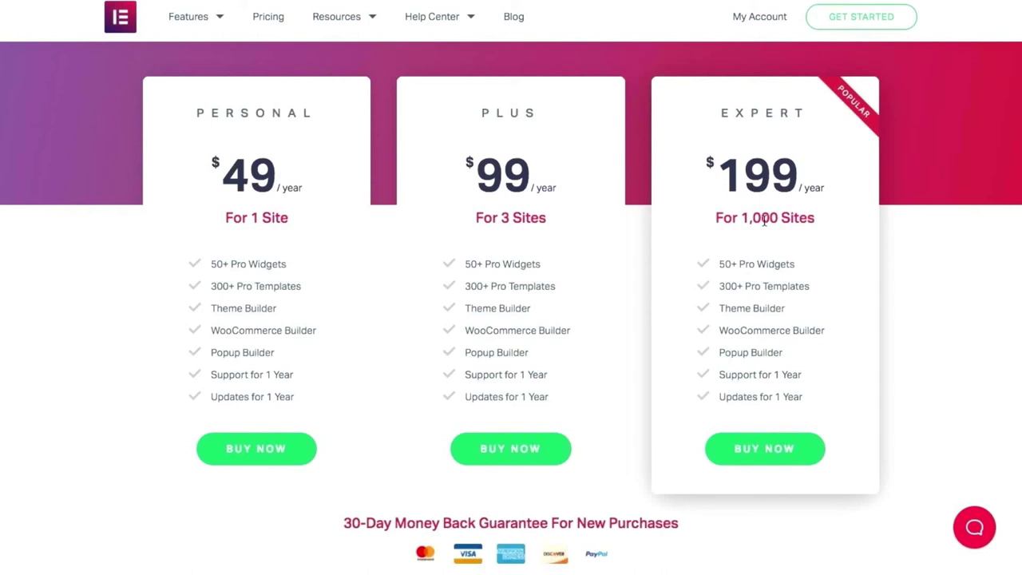
scroll(764, 220, "down", 7)
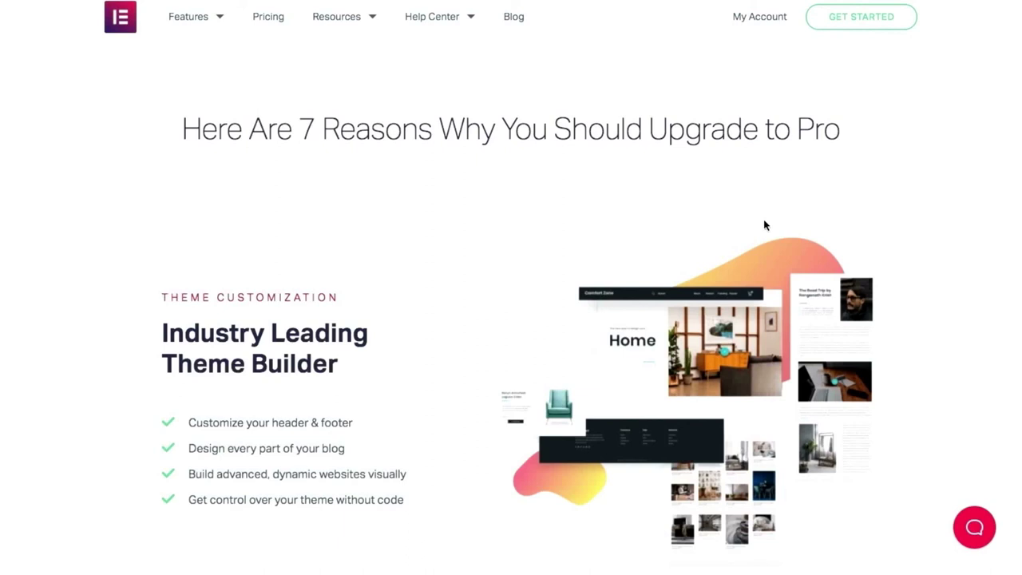
scroll(764, 225, "down", 5)
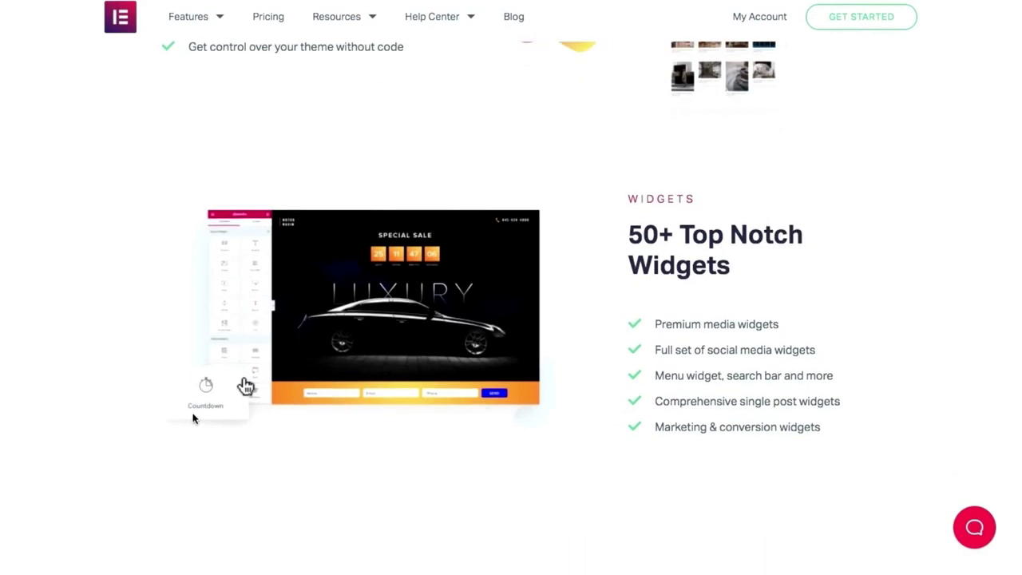
scroll(302, 375, "down", 5)
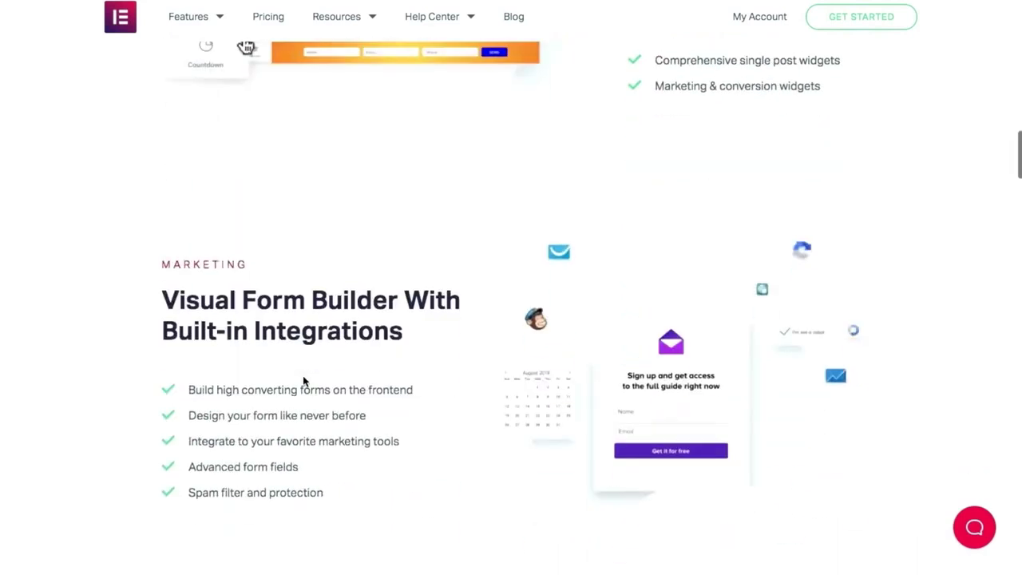
scroll(303, 375, "down", 4)
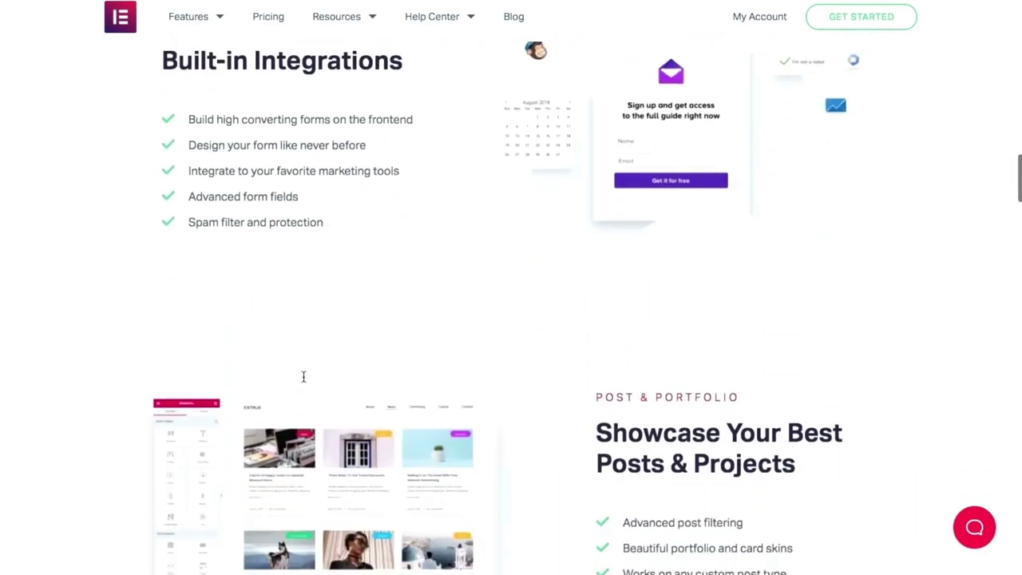
scroll(302, 375, "down", 5)
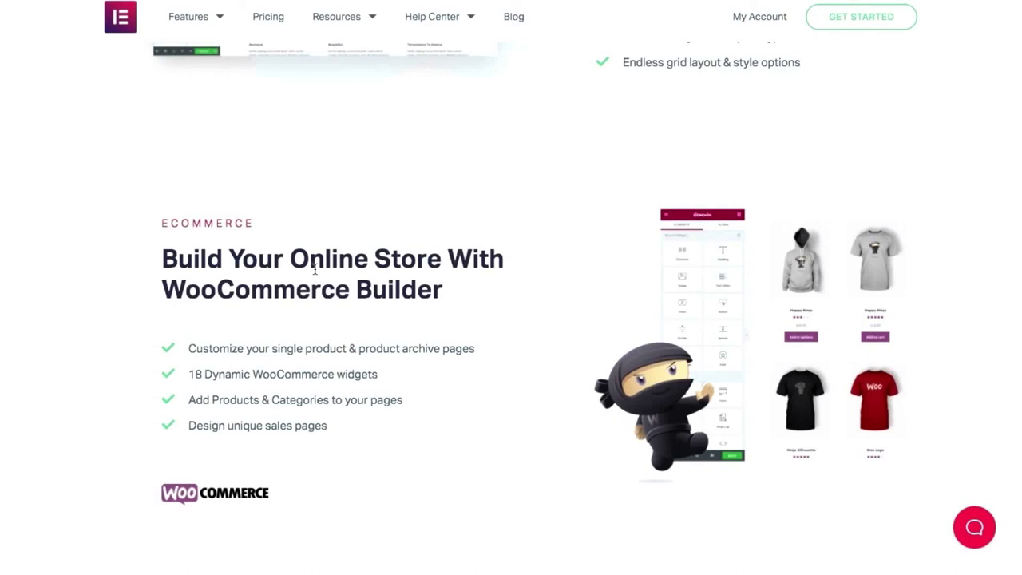
scroll(345, 309, "down", 5)
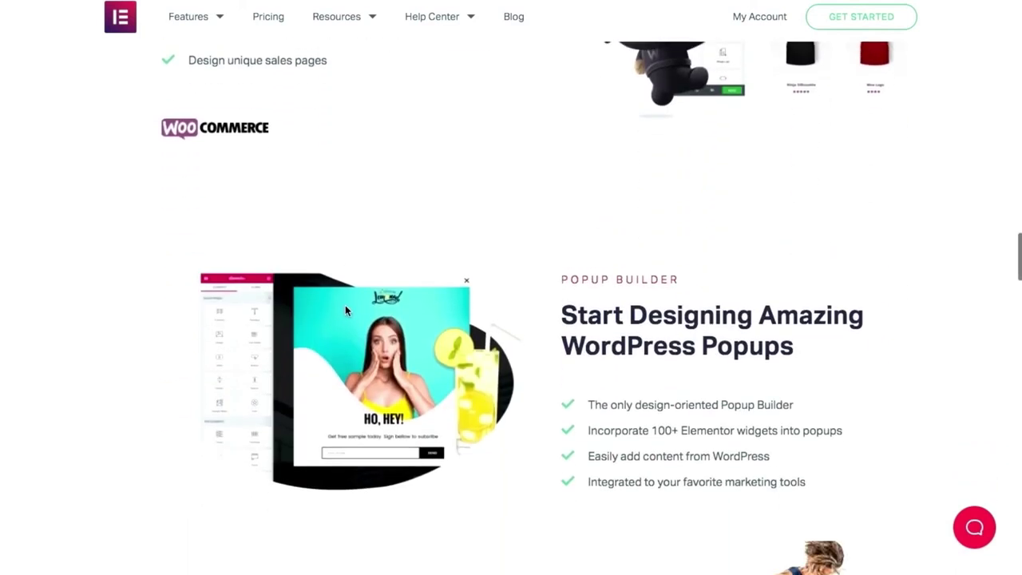
scroll(491, 328, "down", 2)
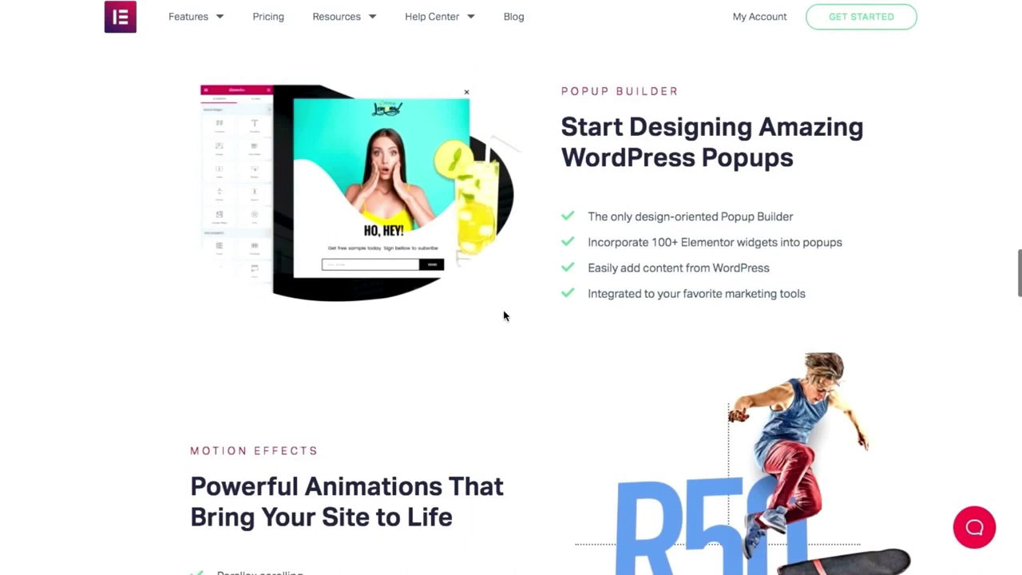
scroll(540, 194, "down", 4)
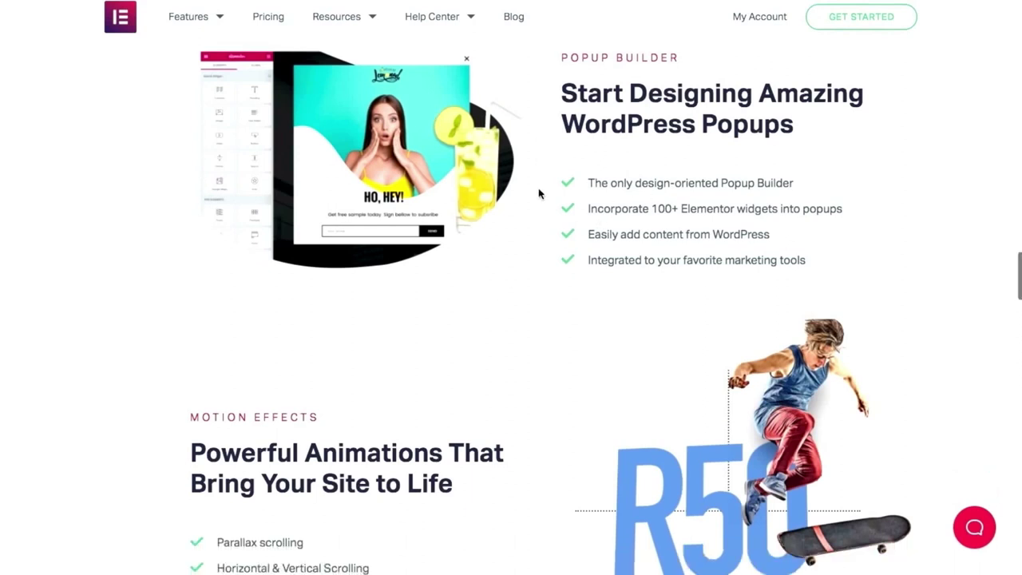
scroll(539, 194, "down", 9)
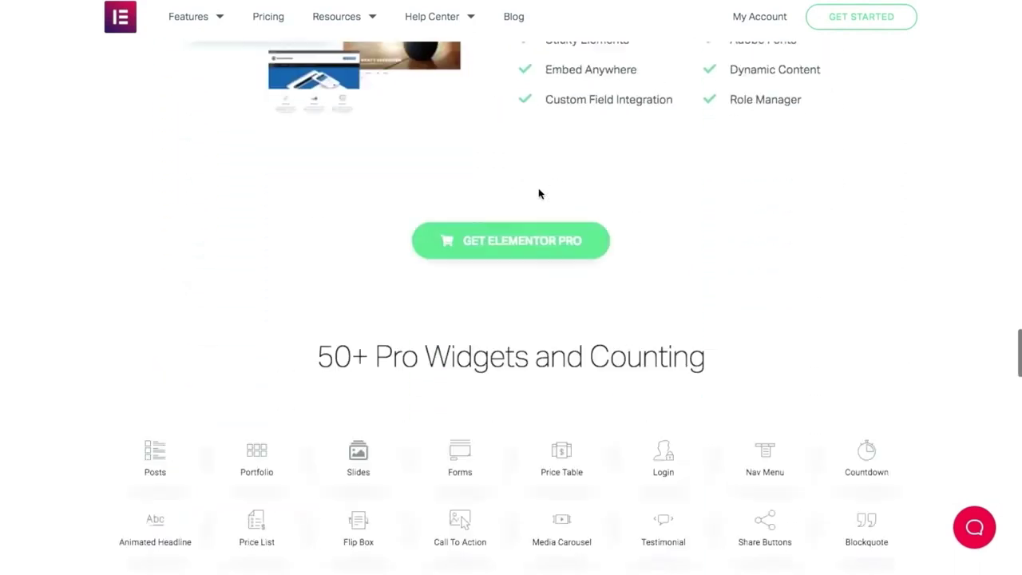
scroll(539, 193, "down", 3)
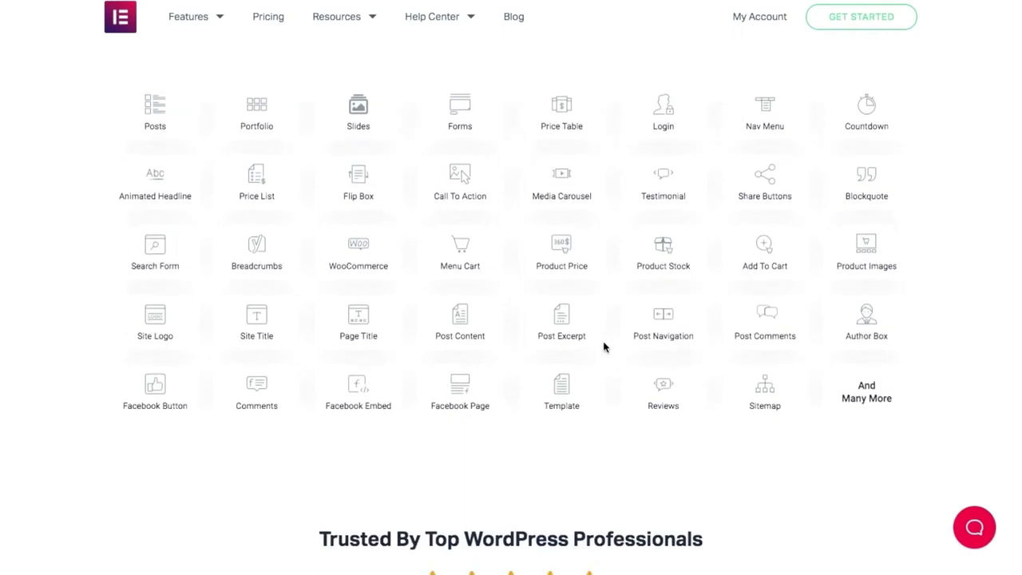
scroll(662, 293, "down", 5)
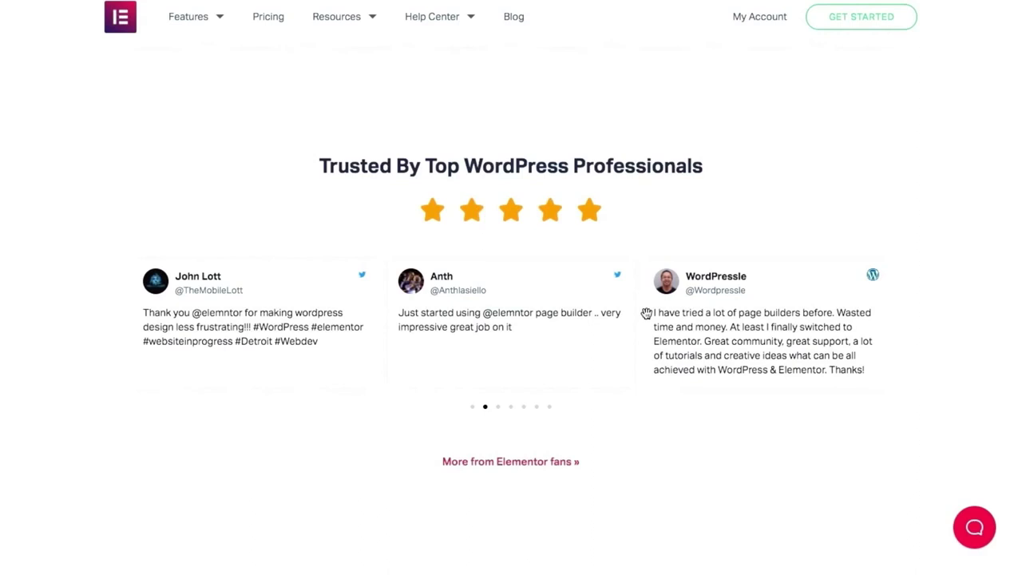
scroll(647, 313, "down", 5)
scroll(646, 314, "up", 9)
scroll(647, 313, "up", 8)
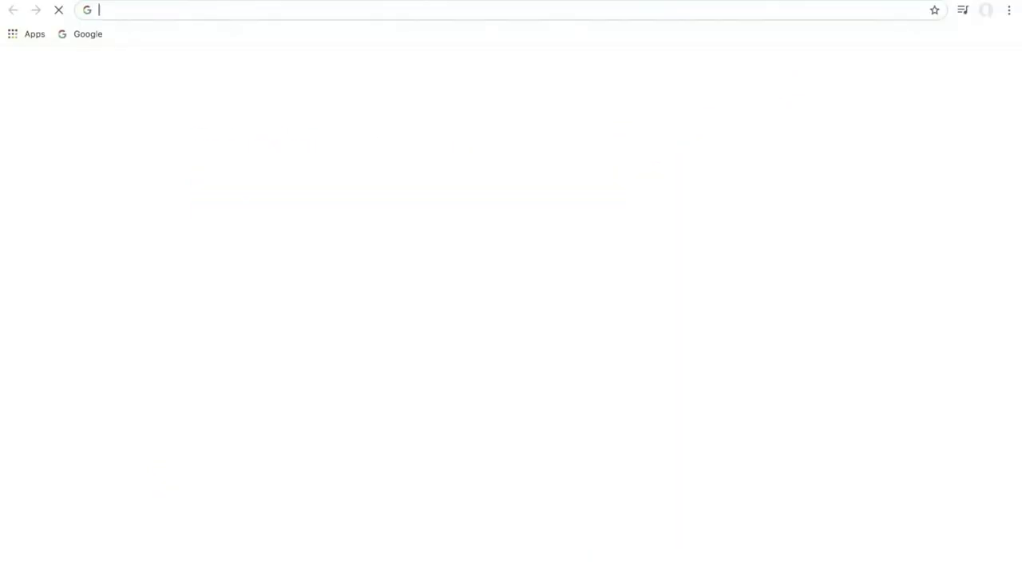
Load amartripathi.com and follow its Resources page's Elementor Page Builder link to Elementor.com.
type("amartripathi.com")
key("Right")
key("Return")
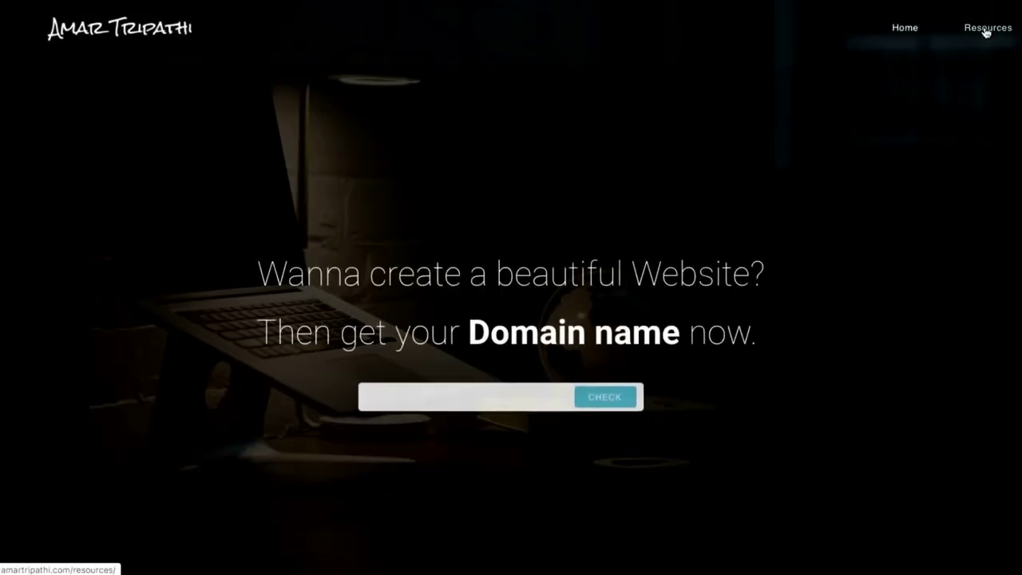
left_click(986, 32)
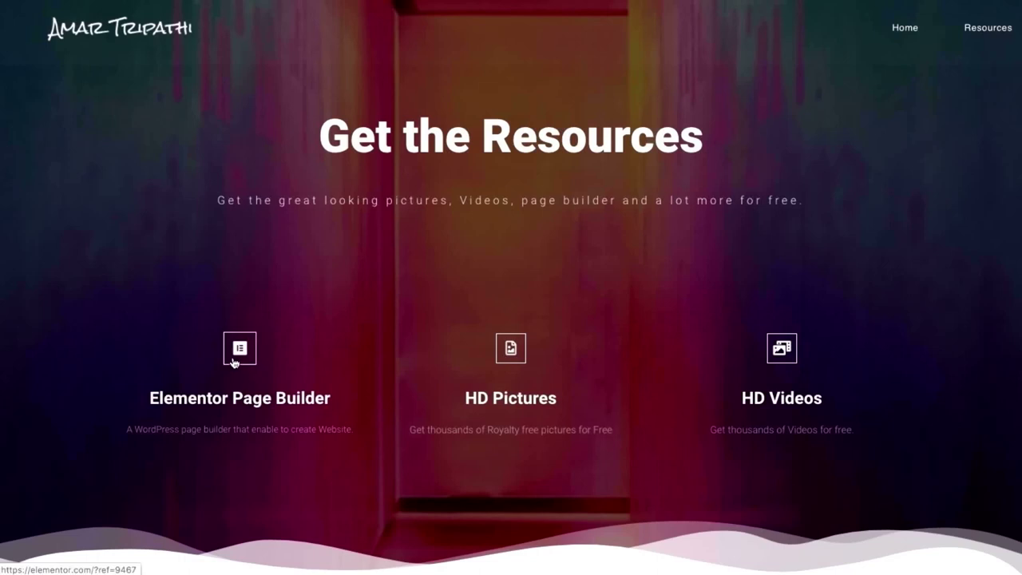
left_click(234, 362)
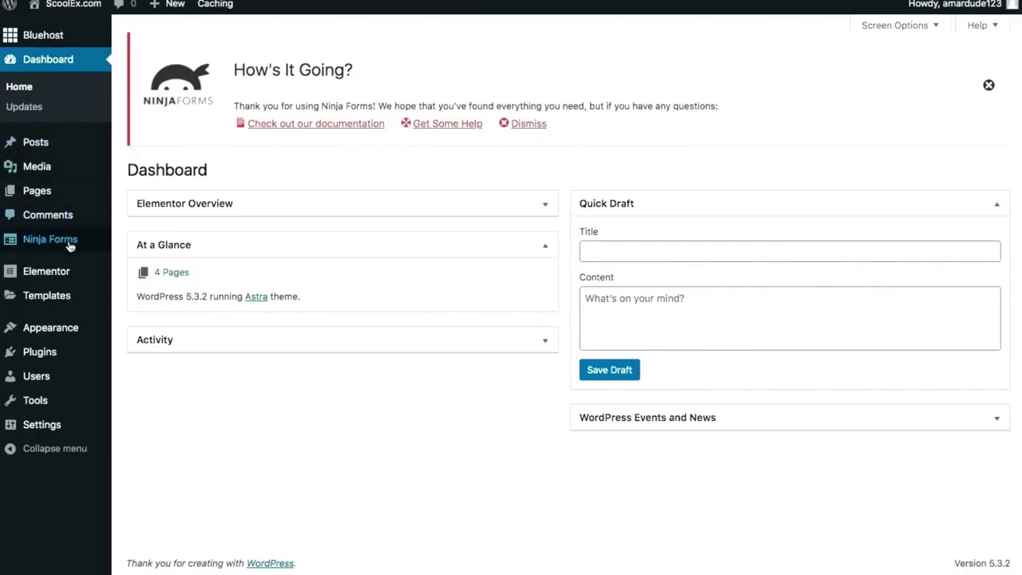
Search the Add Plugins directory for 'elementor add on'.
mouse_move(29, 241)
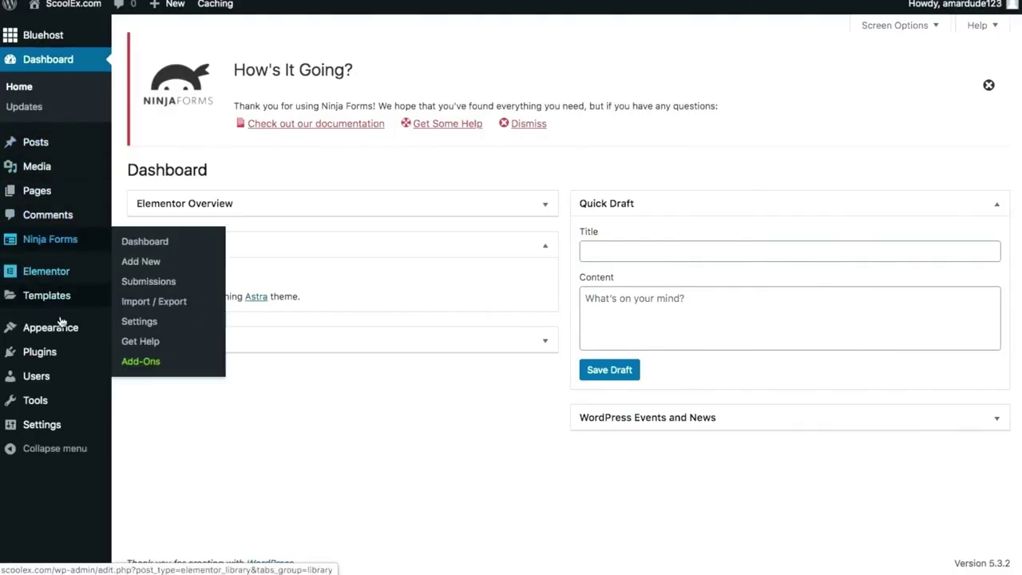
mouse_move(61, 351)
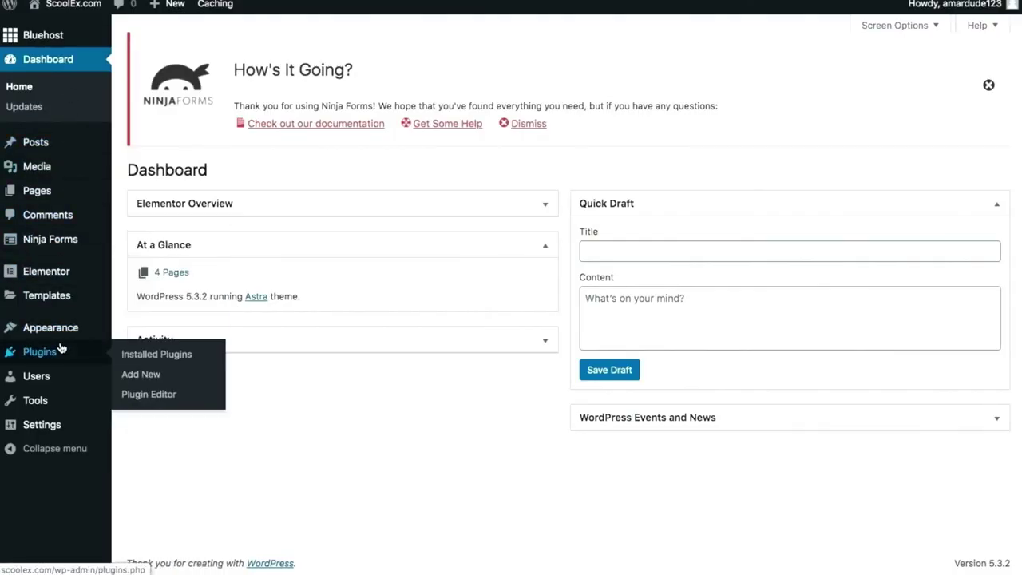
left_click(143, 381)
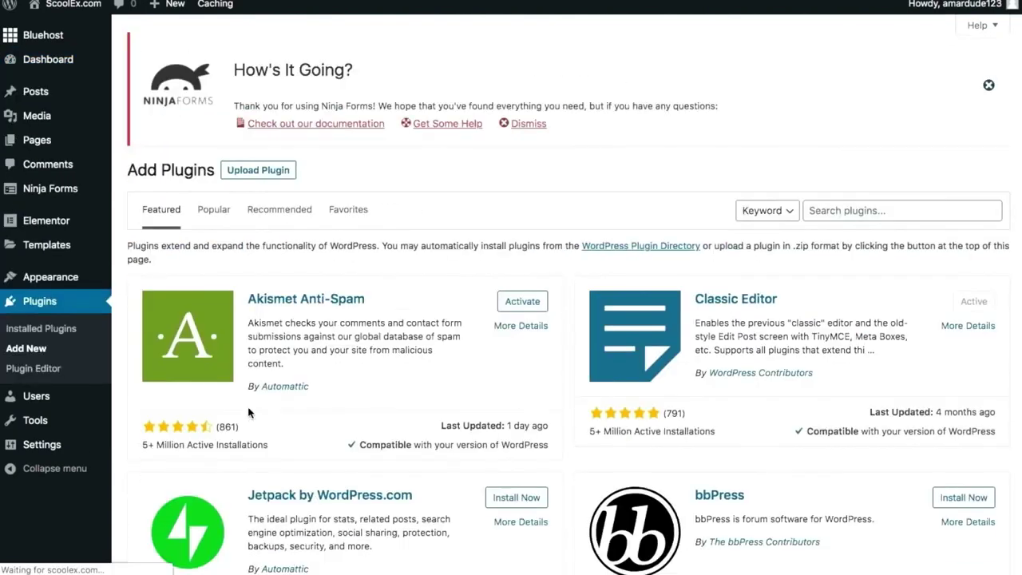
left_click(871, 212)
type("elementor add on")
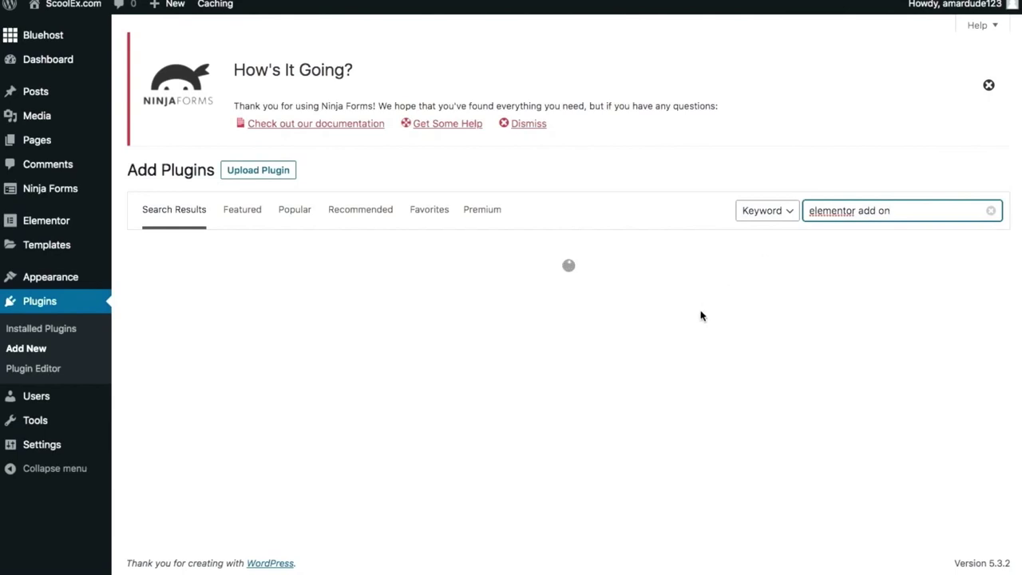
Install Elementor Addon Elements and Essential Addons for Elementor, then view Installed Plugins.
scroll(701, 316, "down", 5)
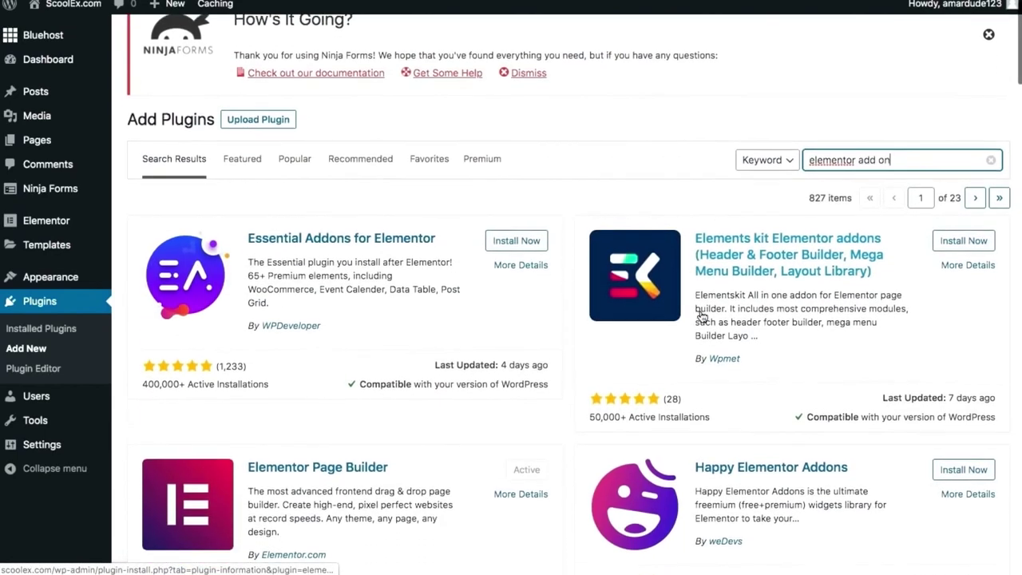
scroll(701, 317, "down", 1)
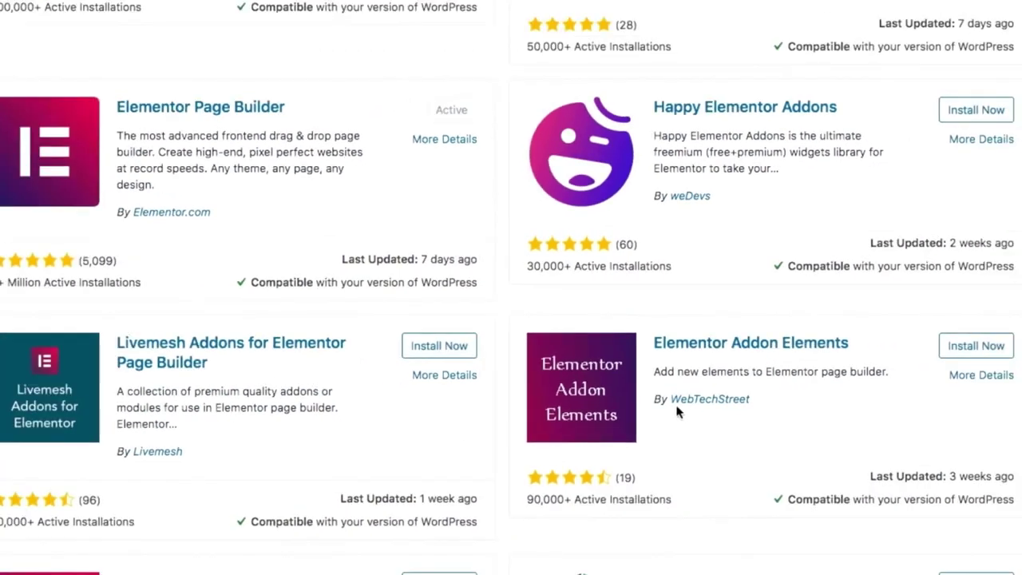
scroll(714, 398, "up", 3)
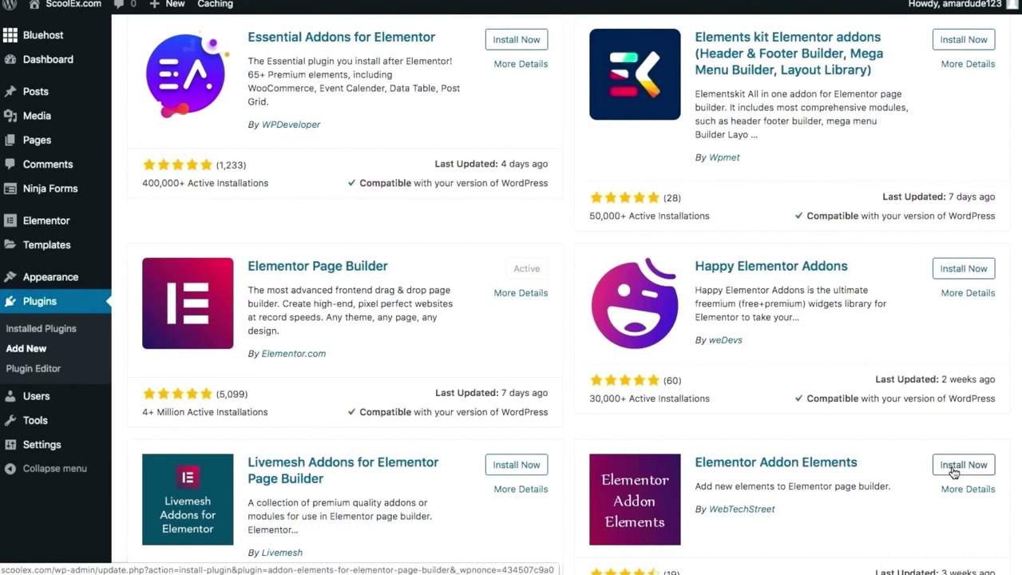
left_click(952, 473)
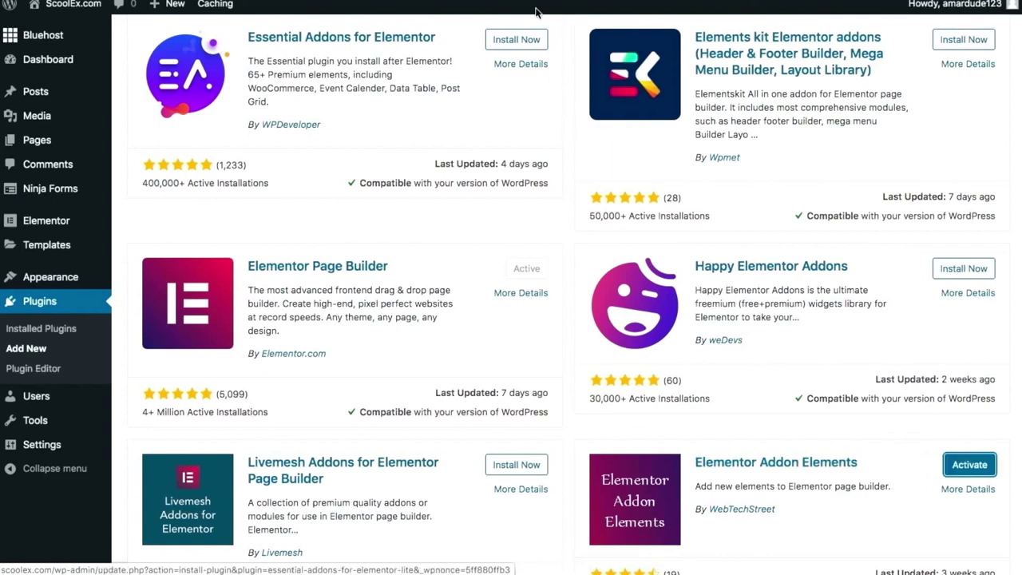
left_click(520, 43)
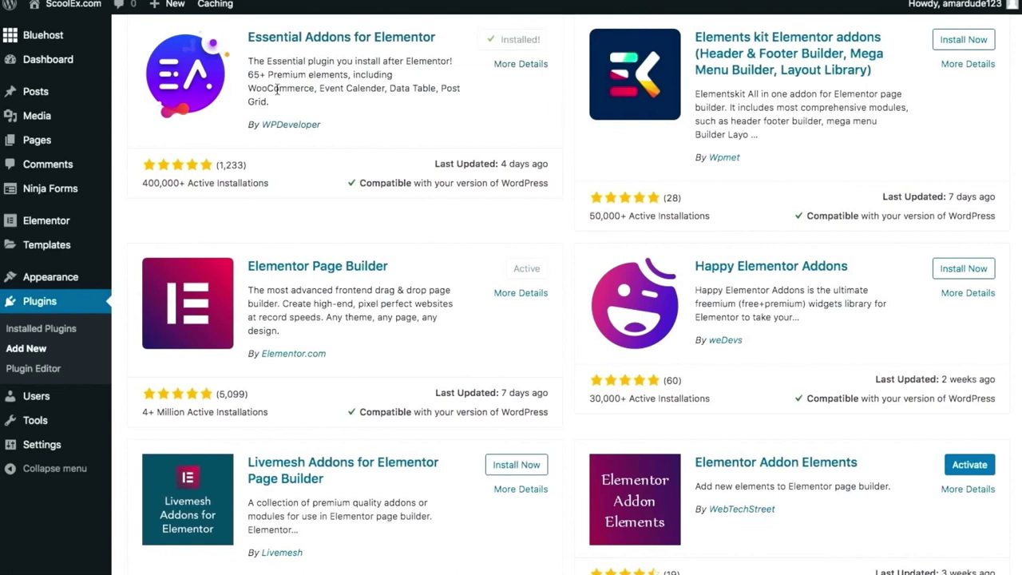
left_click(16, 333)
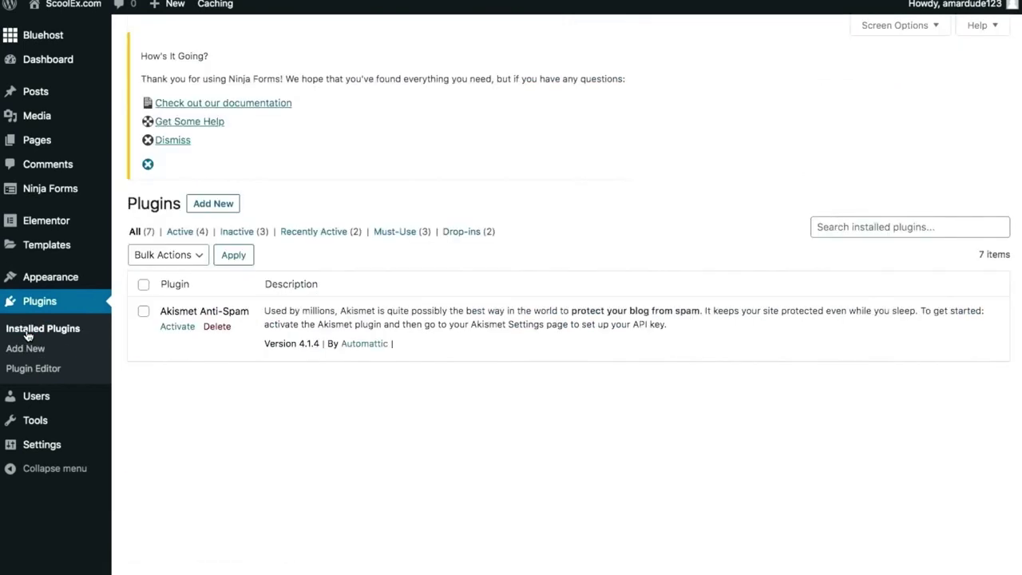
Bulk-activate Elementor Addon Elements and Essential Addons for Elementor, then complete the add-on activation.
scroll(272, 343, "down", 5)
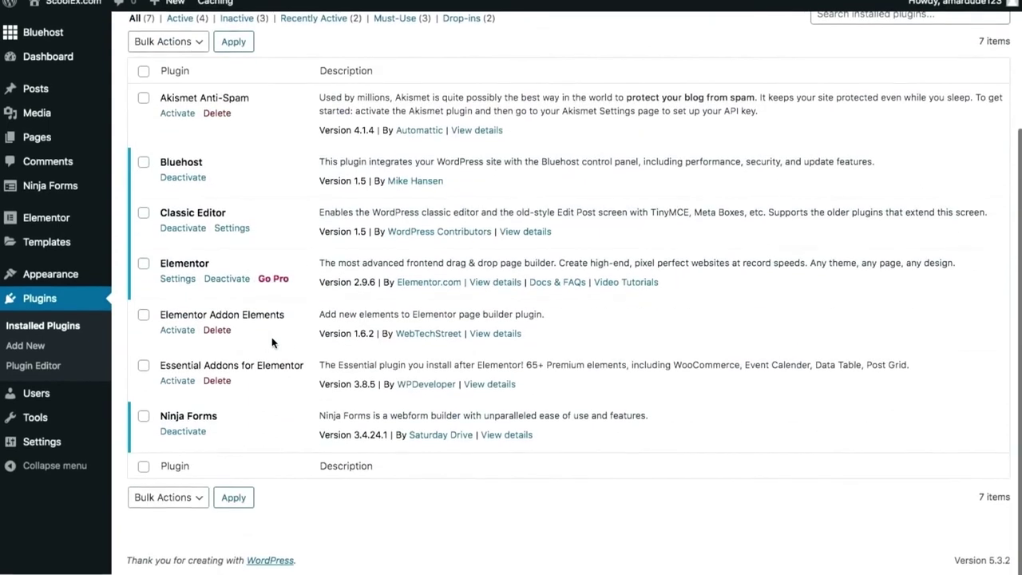
left_click(146, 320)
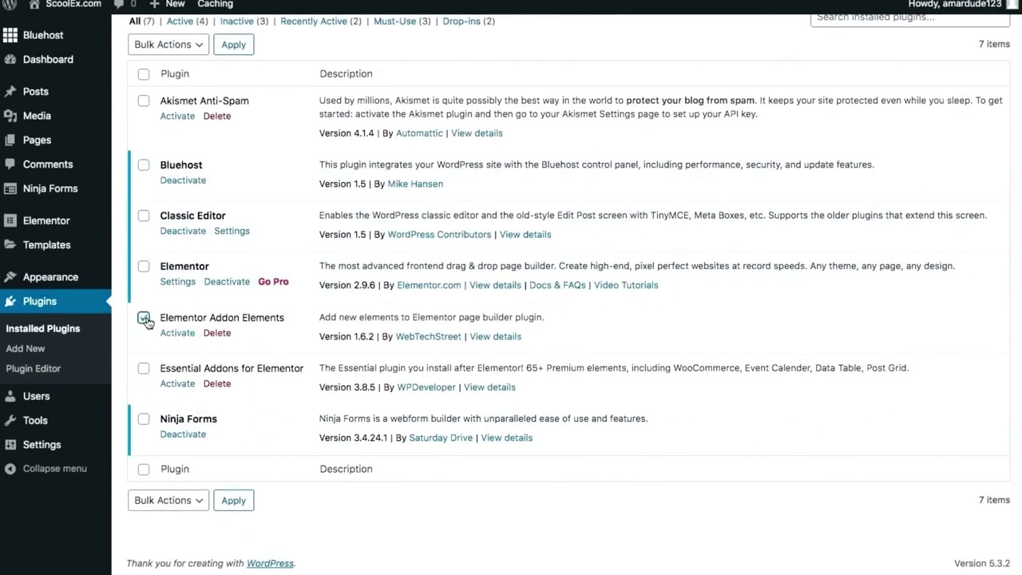
left_click(145, 371)
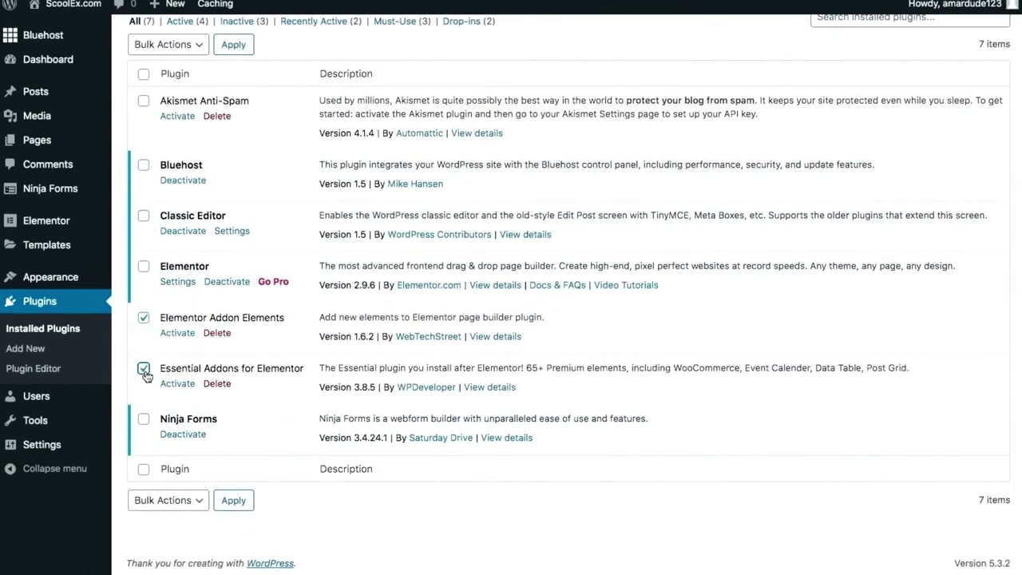
left_click(180, 51)
left_click(159, 58)
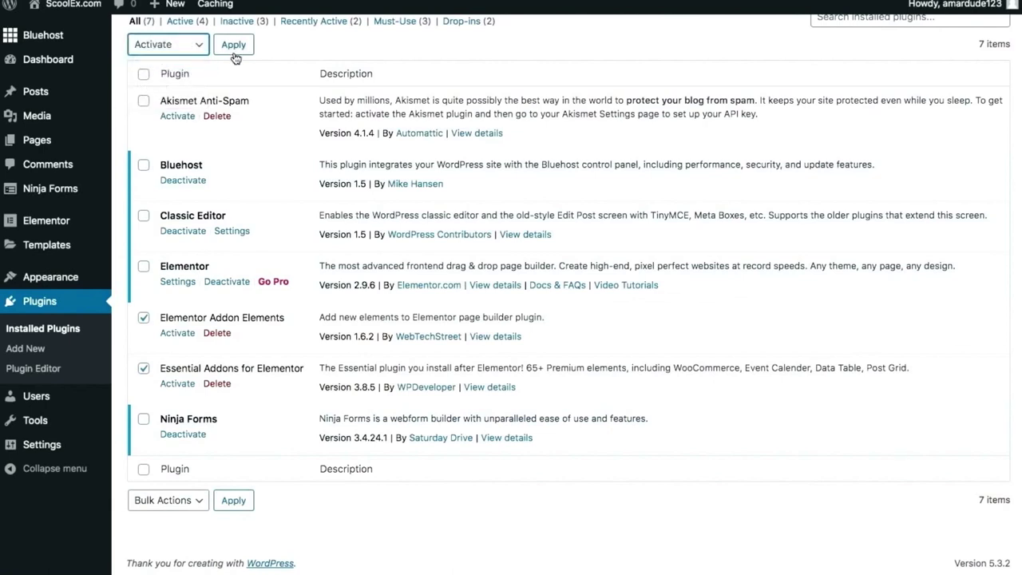
left_click(234, 45)
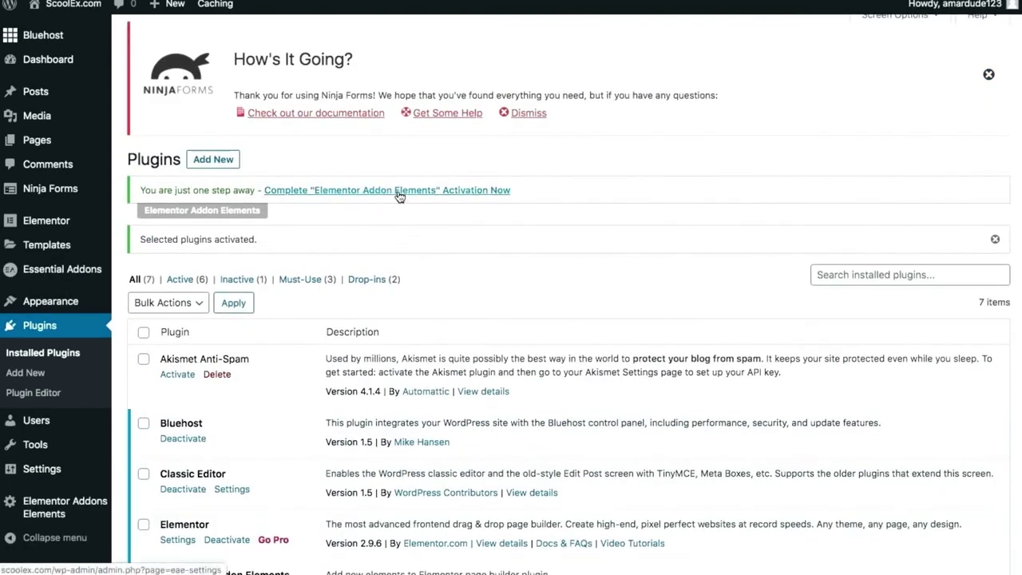
left_click(399, 196)
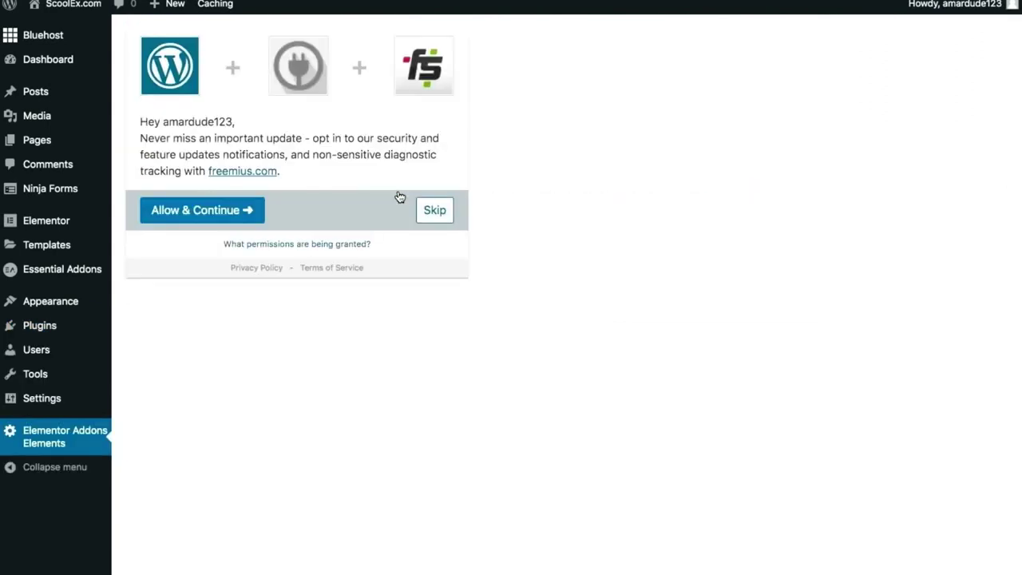
Skip the opt-in and save Elementor Addons Elements with all 21 elements, including Timeline, enabled.
left_click(429, 210)
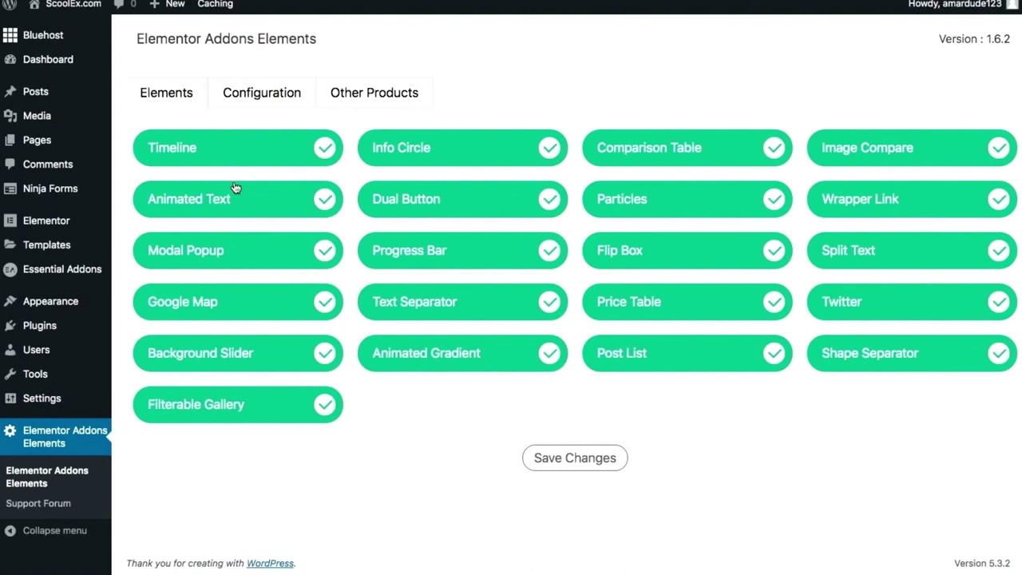
left_click(224, 150)
left_click(224, 150)
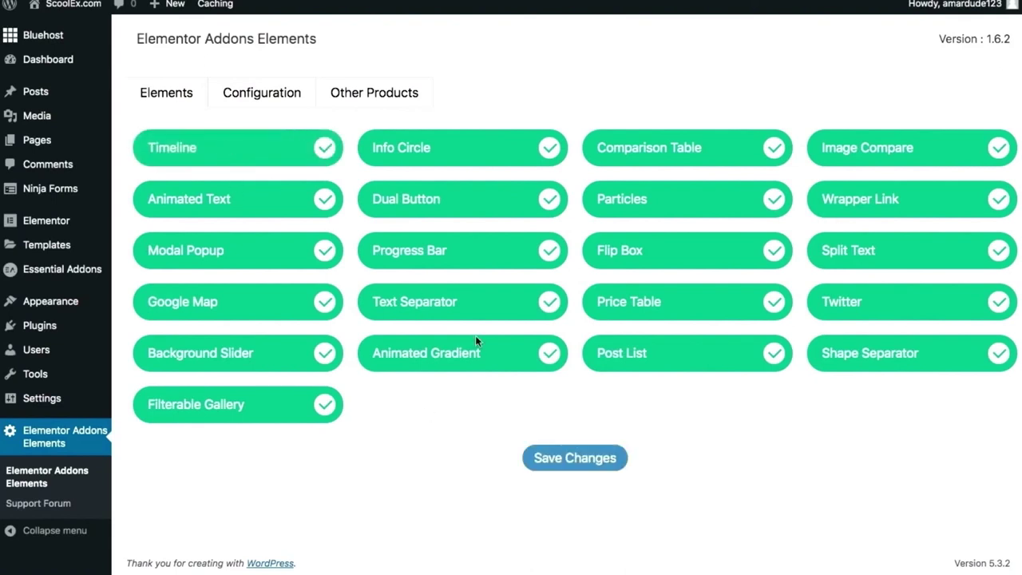
left_click(606, 466)
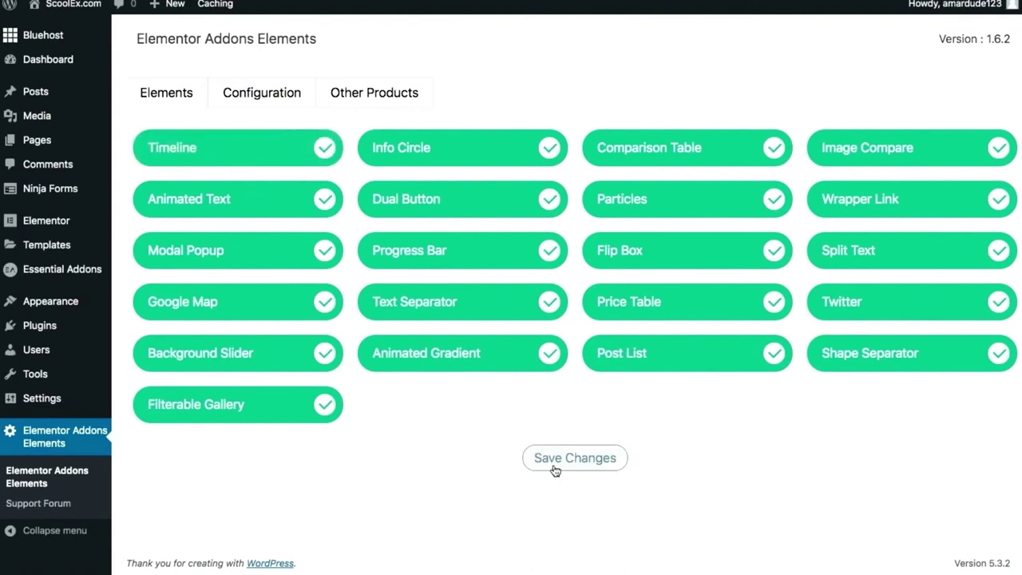
left_click(550, 471)
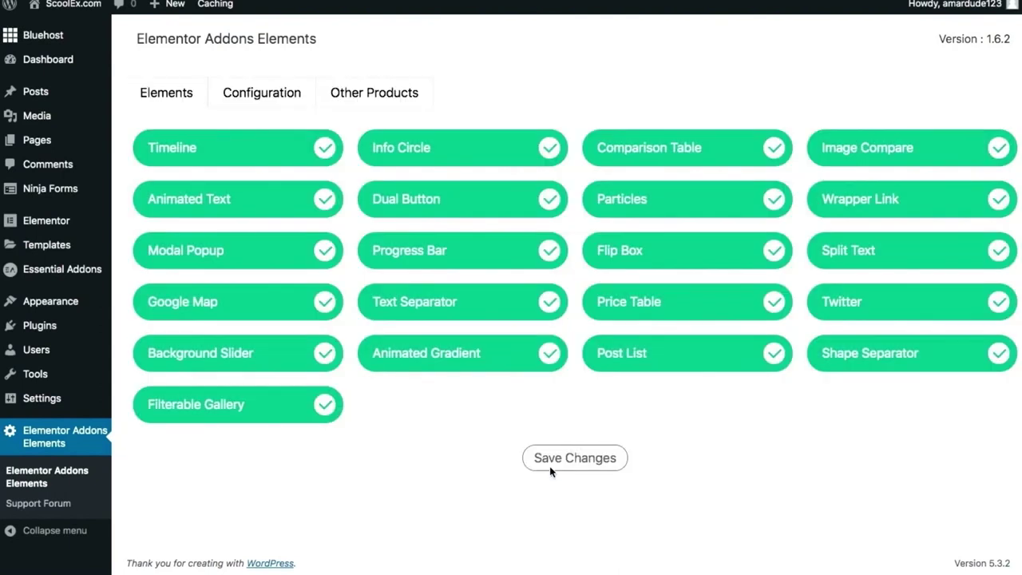
Open the live ScoolEx.com home page in a new tab and load it in Elementor.
mouse_move(57, 11)
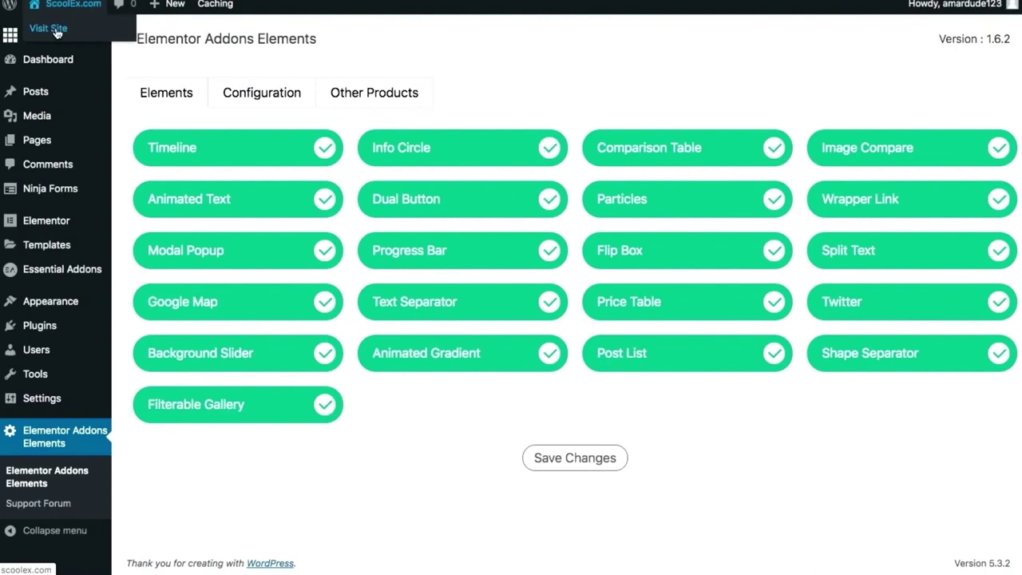
right_click(57, 32)
left_click(72, 35)
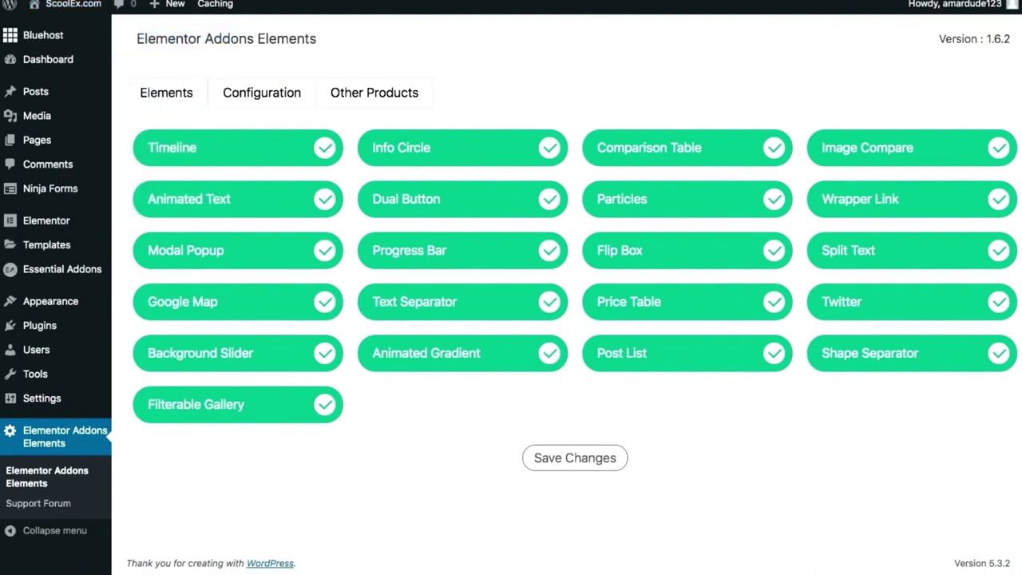
key("ctrl+Tab")
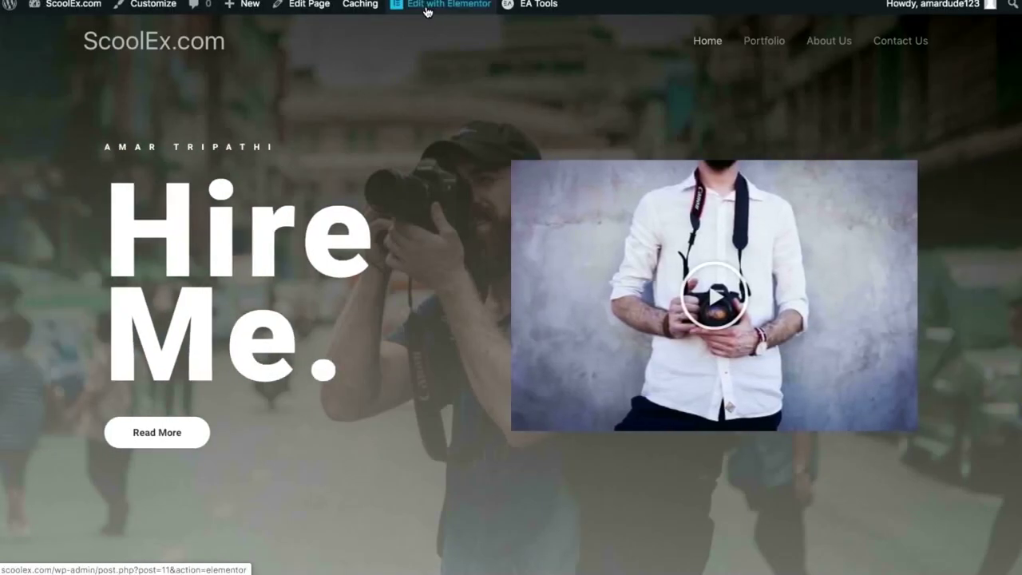
left_click(427, 8)
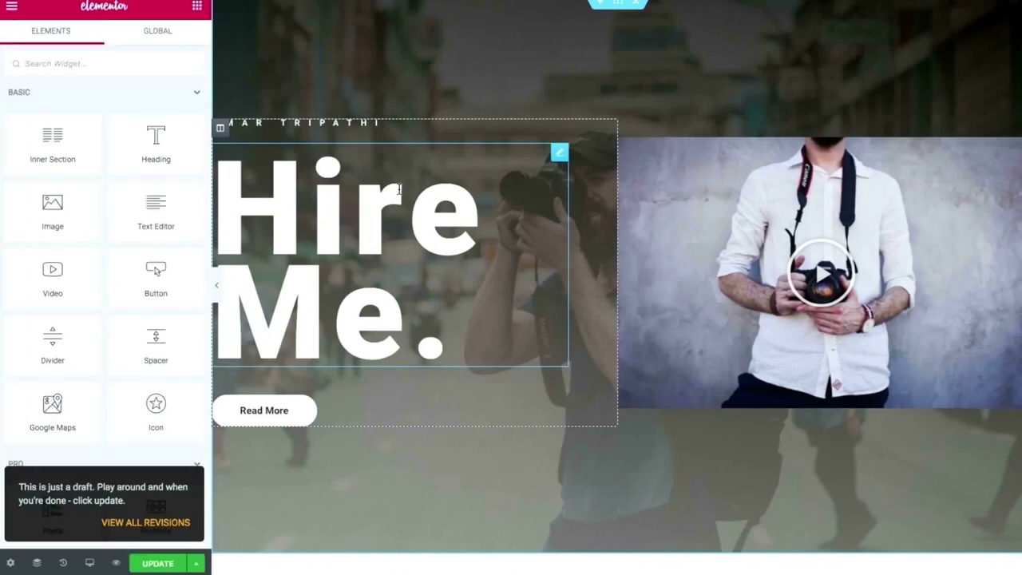
scroll(399, 190, "down", 20)
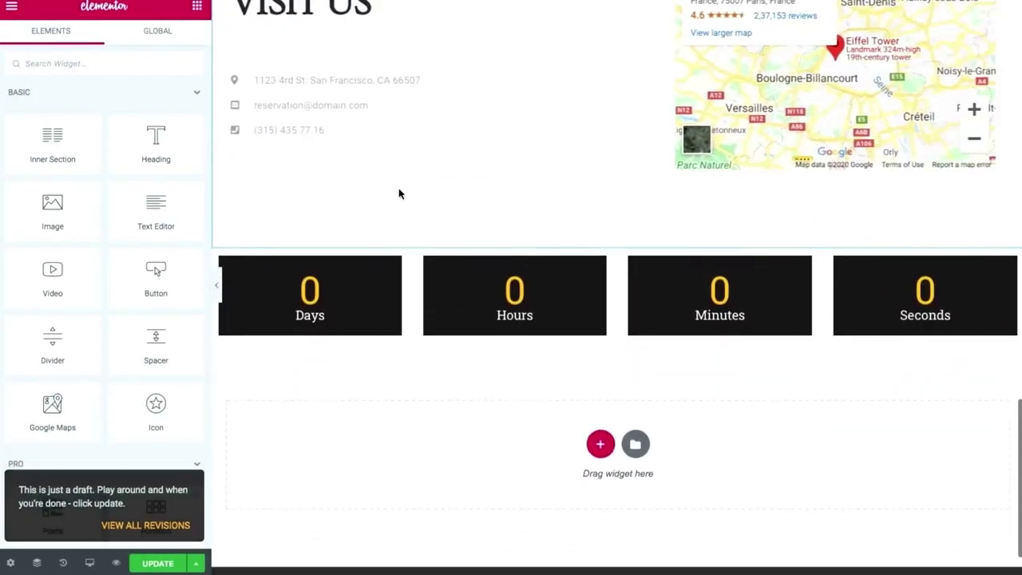
Scroll the widget panel through the ELEMENTOR ADDON ELEMENTS and ESSENTIAL ADDONS widget groups.
scroll(399, 194, "down", 1)
scroll(145, 289, "down", 2)
scroll(145, 290, "down", 8)
scroll(146, 295, "down", 5)
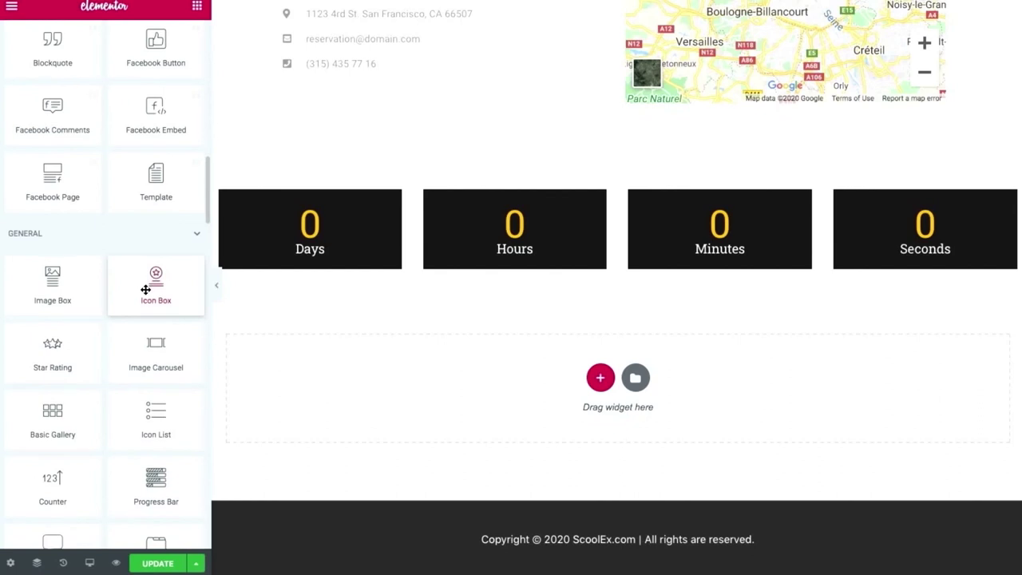
scroll(146, 290, "down", 8)
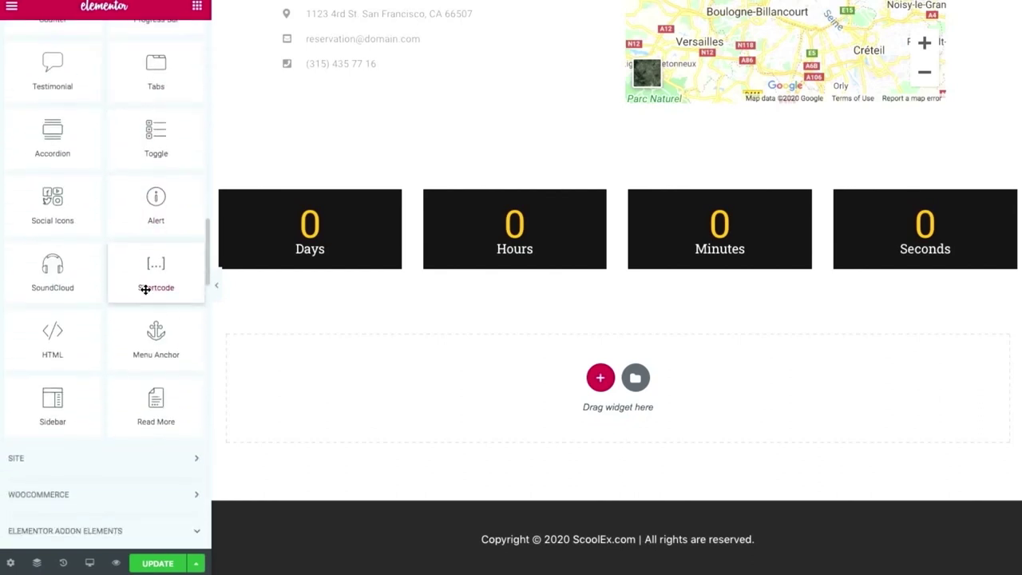
scroll(145, 290, "down", 1)
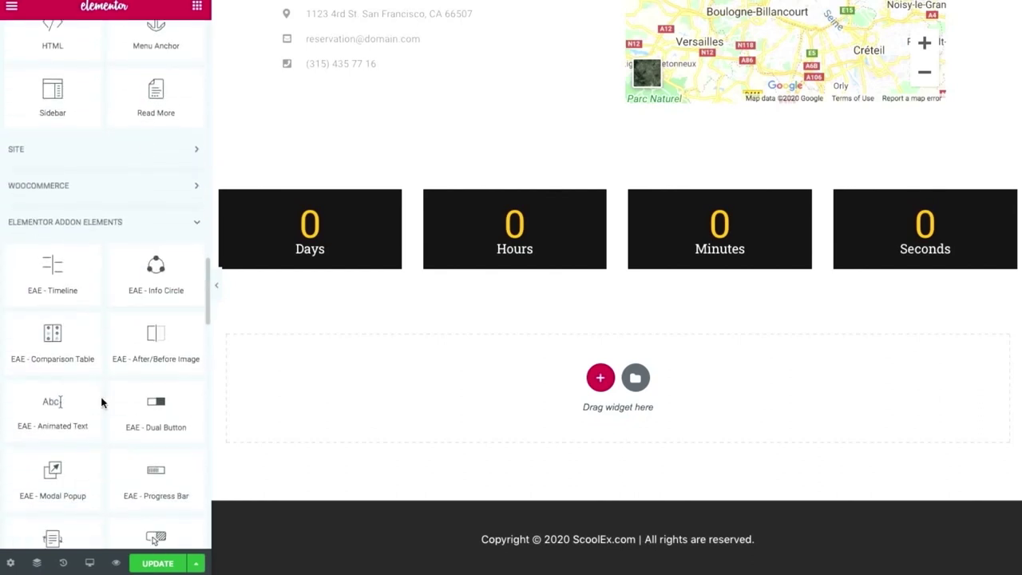
scroll(101, 402, "down", 5)
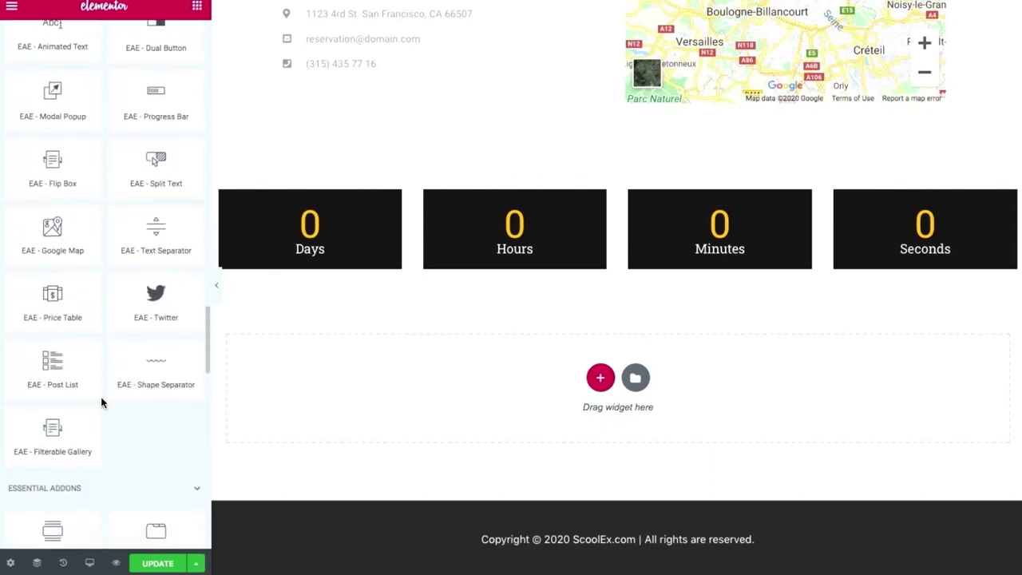
scroll(108, 413, "down", 5)
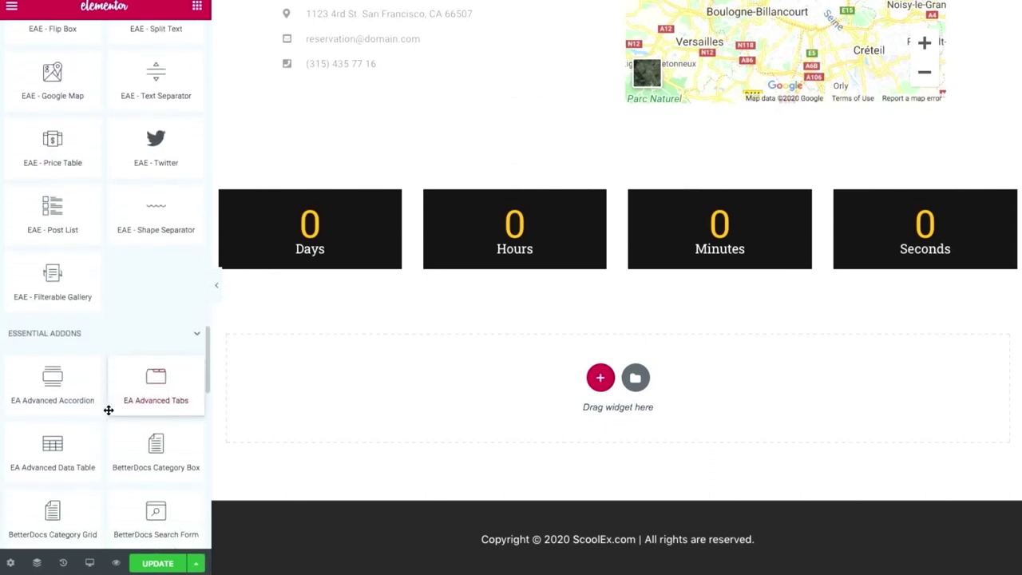
scroll(109, 409, "down", 3)
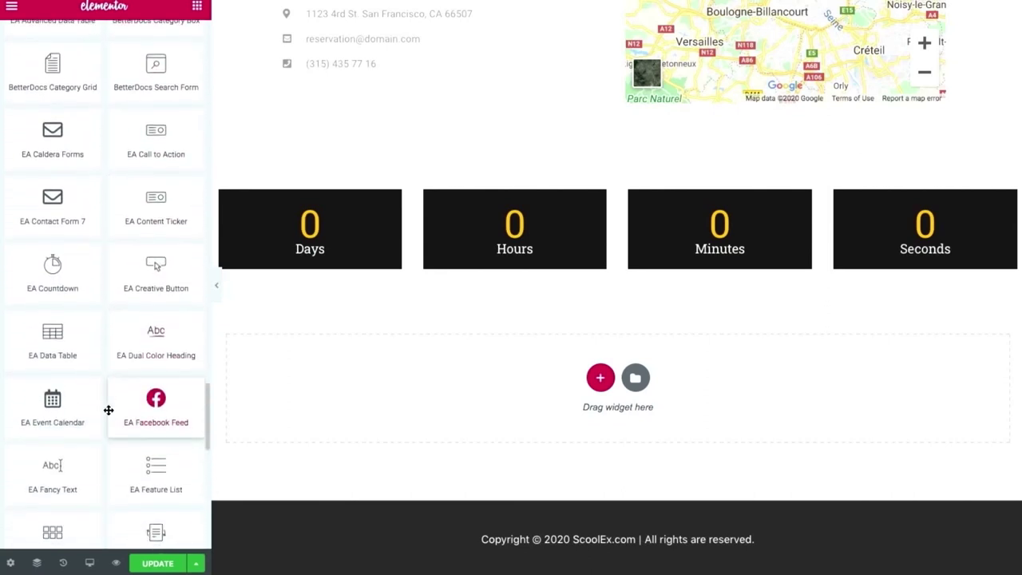
scroll(108, 409, "down", 4)
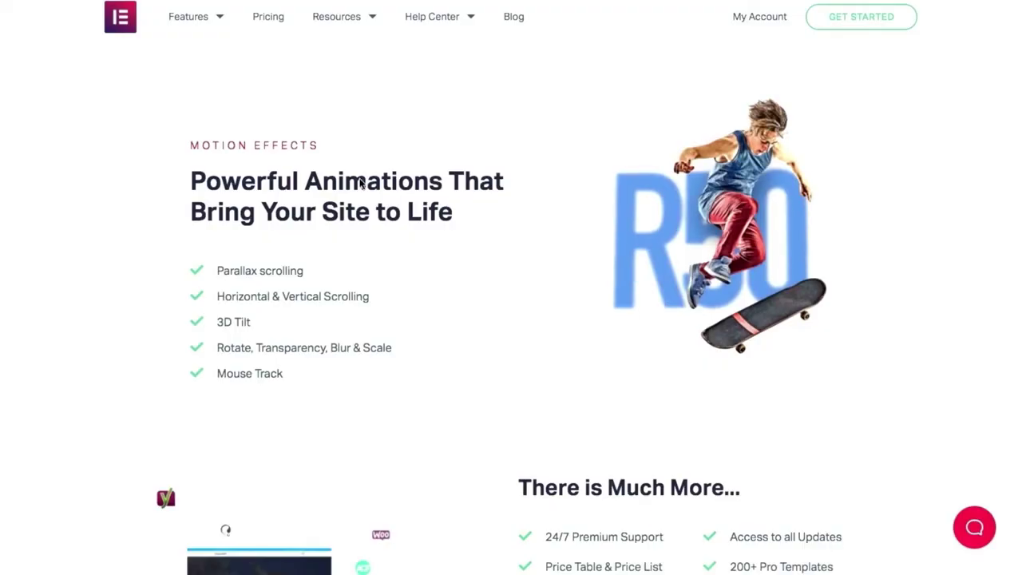
scroll(357, 192, "down", 13)
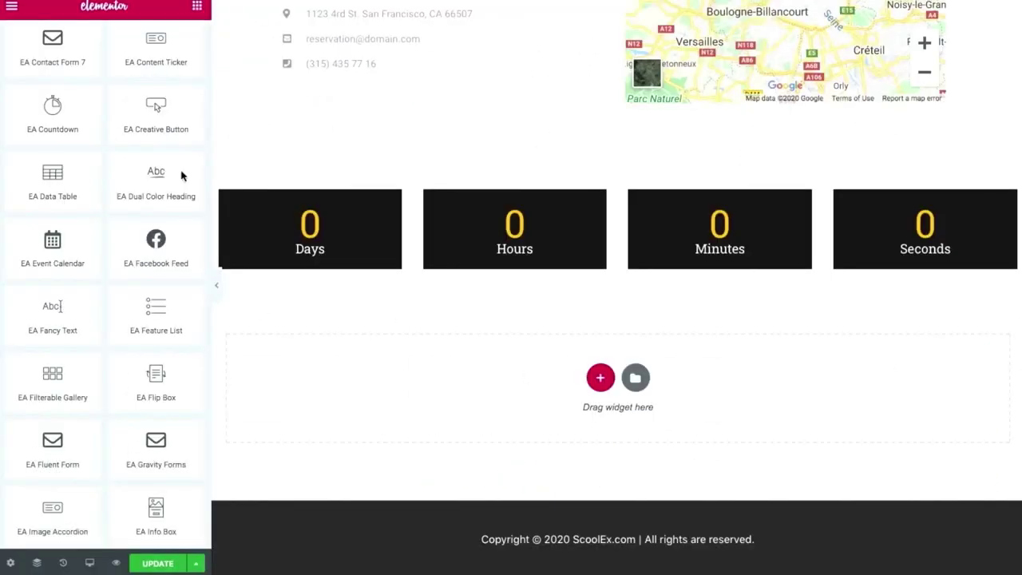
scroll(140, 259, "down", 7)
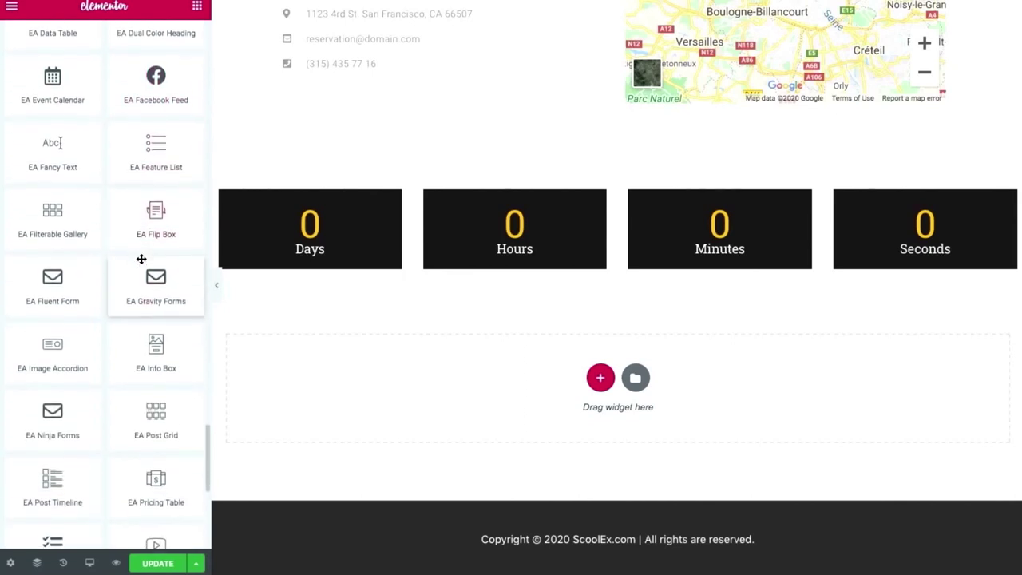
scroll(100, 352, "up", 10)
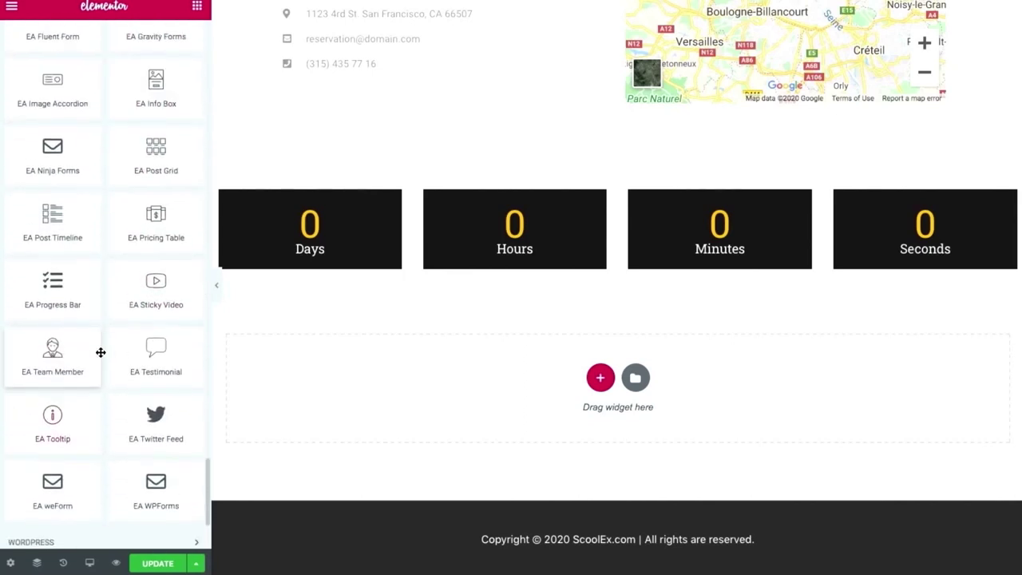
scroll(100, 352, "up", 3)
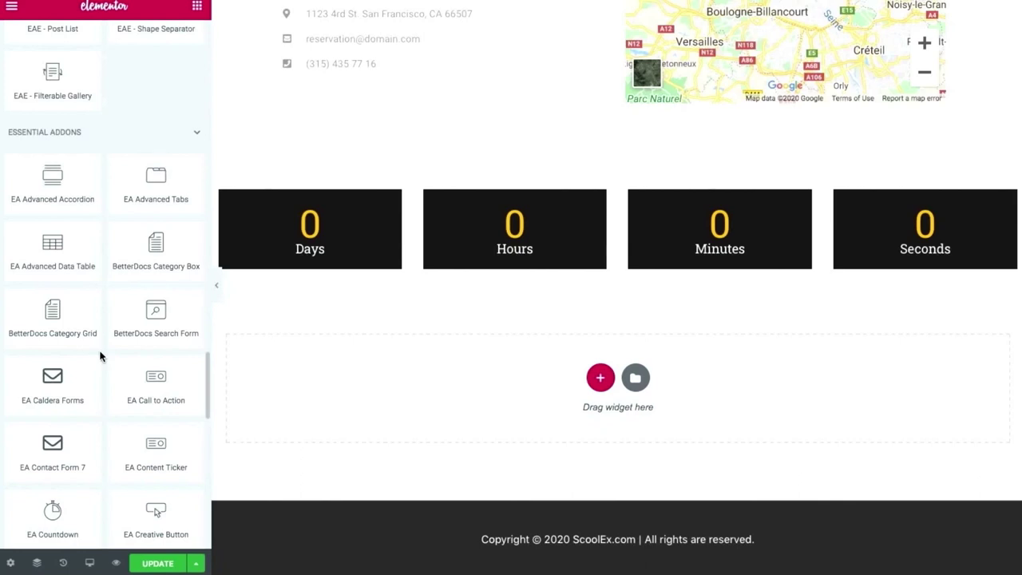
scroll(101, 357, "up", 6)
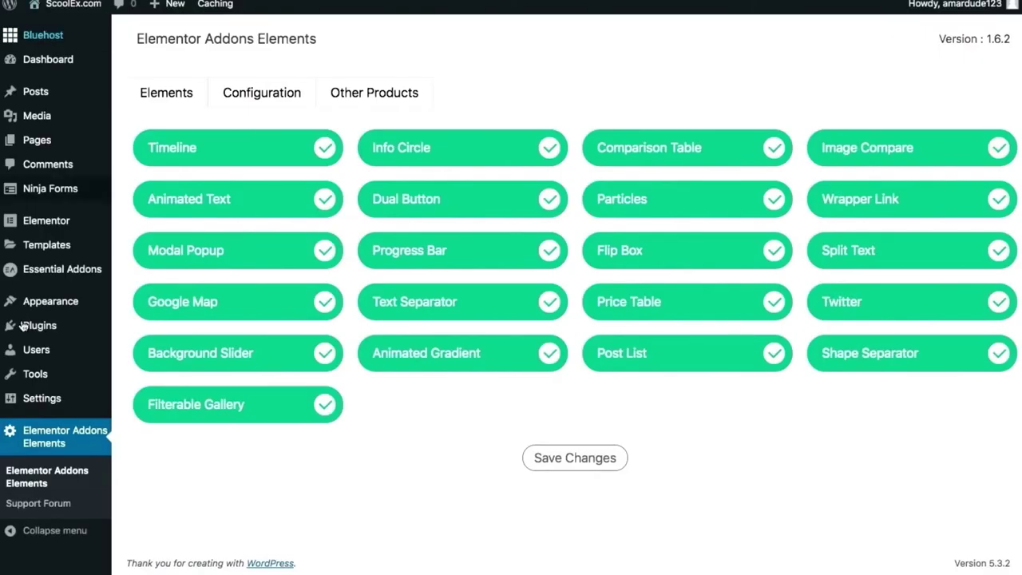
Search plugins for 'elementskit', then install and activate Elements kit Elementor addons.
mouse_move(48, 325)
left_click(158, 347)
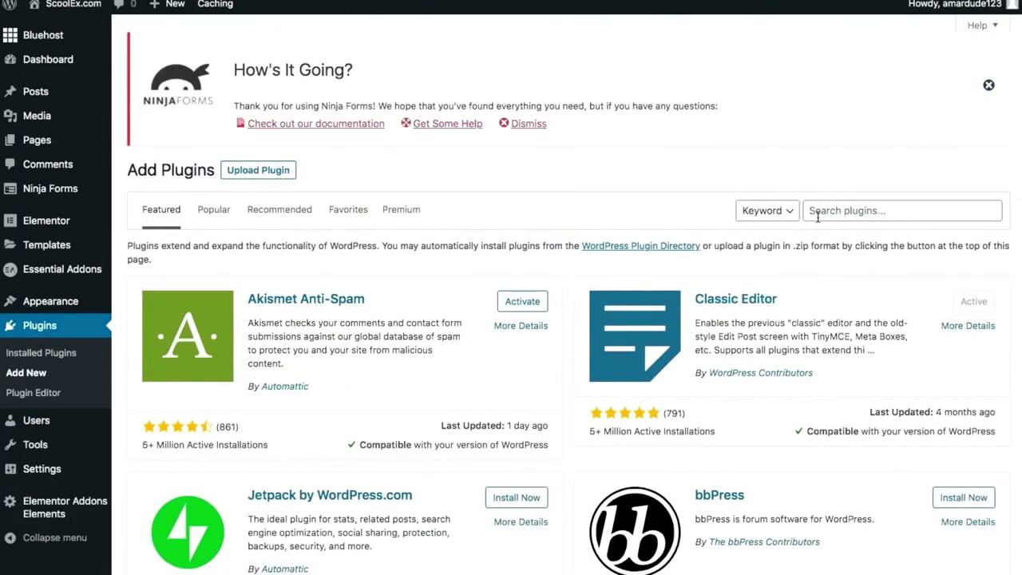
left_click(817, 214)
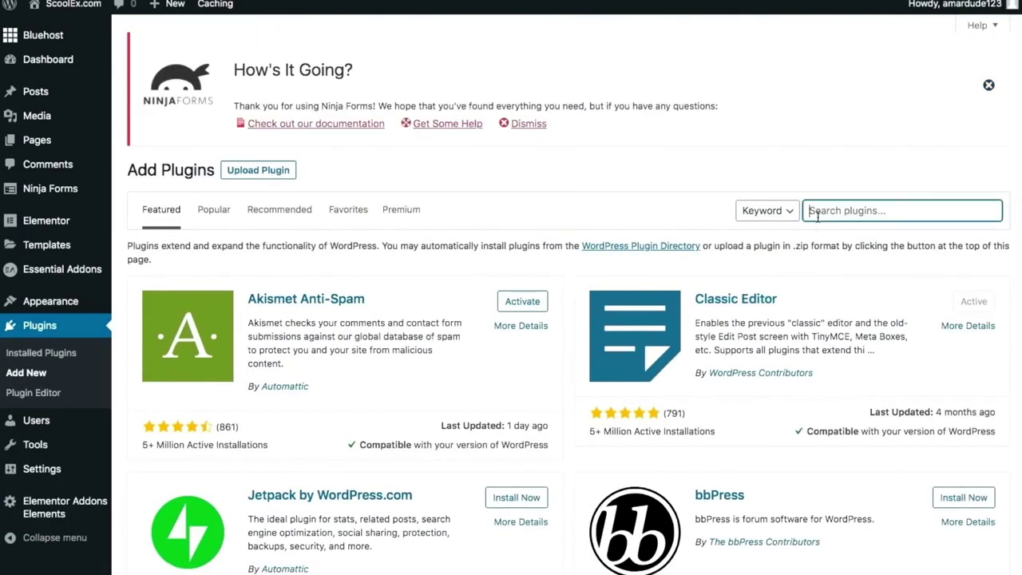
type("elementskit")
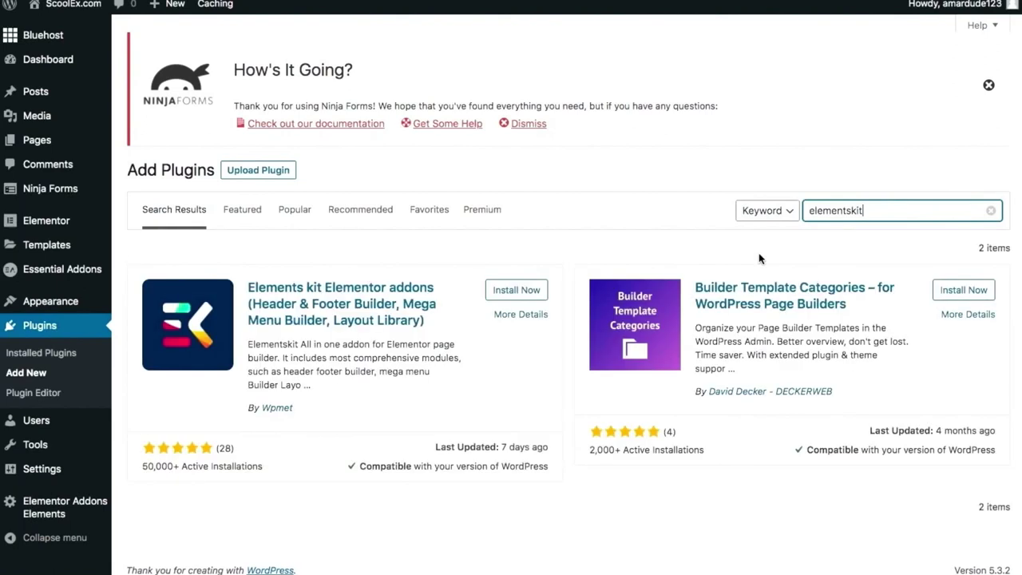
left_click(521, 290)
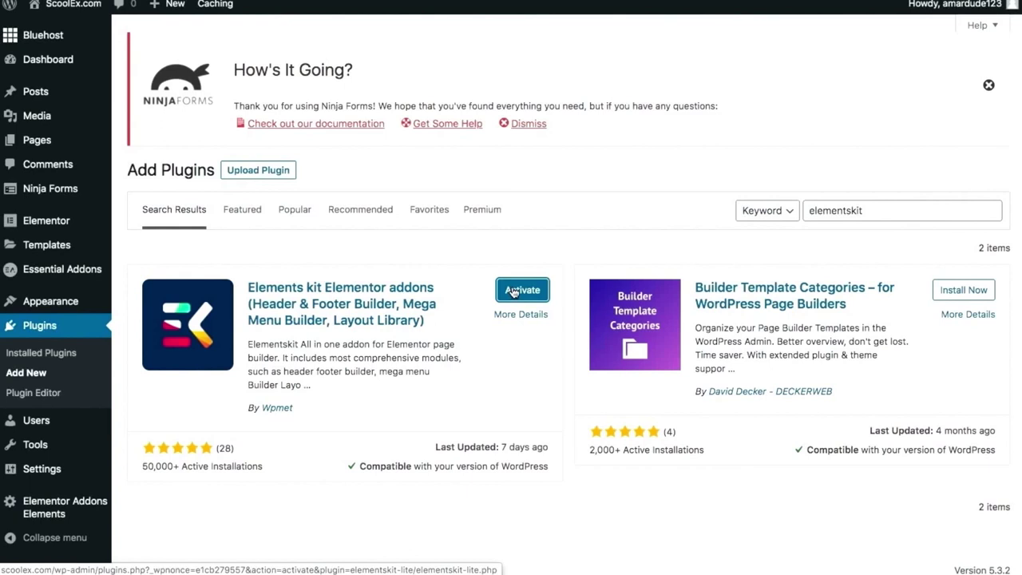
left_click(513, 292)
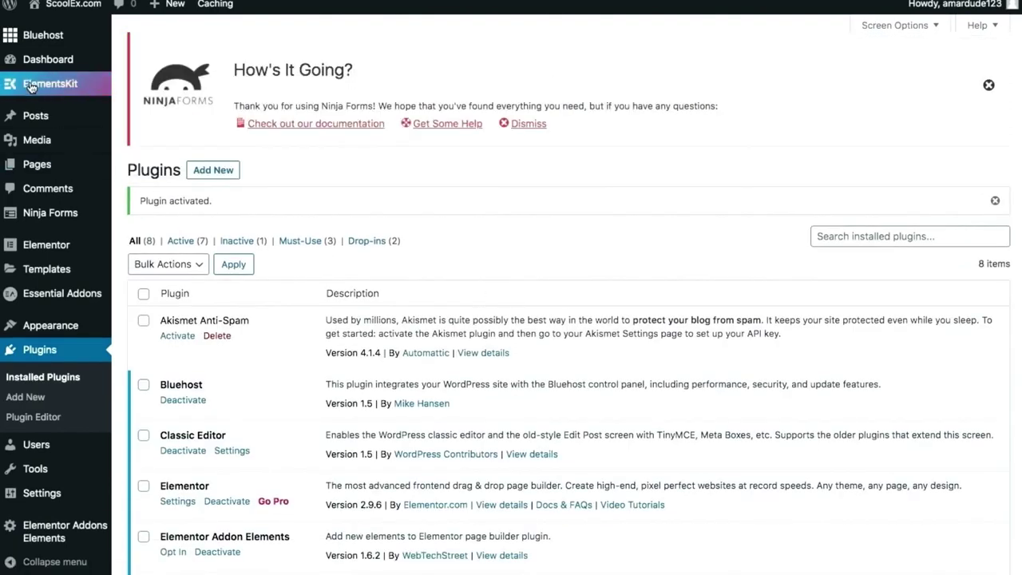
Open the ElementsKit My Templates list, which holds the 'Head first' header template.
mouse_move(32, 86)
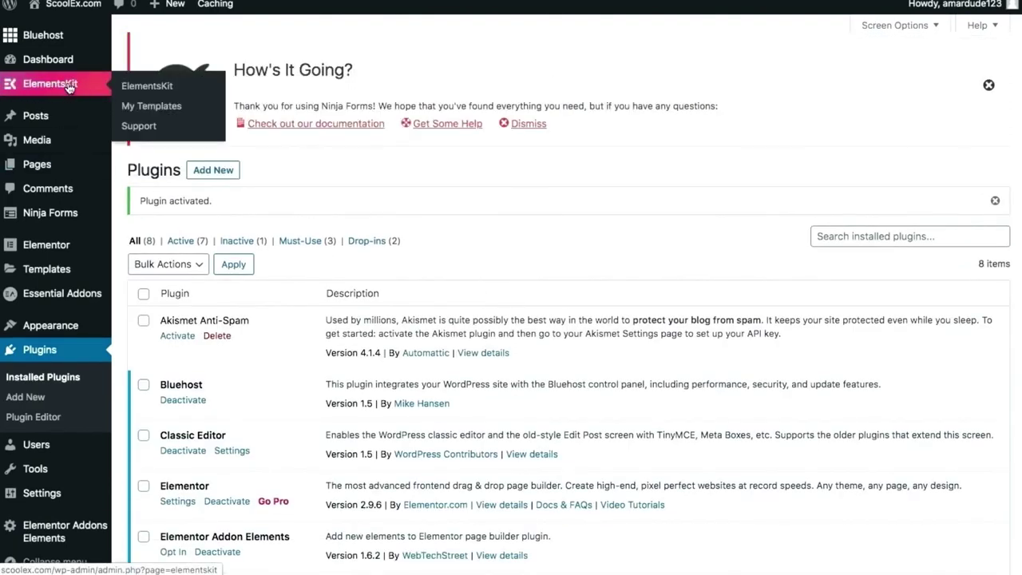
left_click(69, 87)
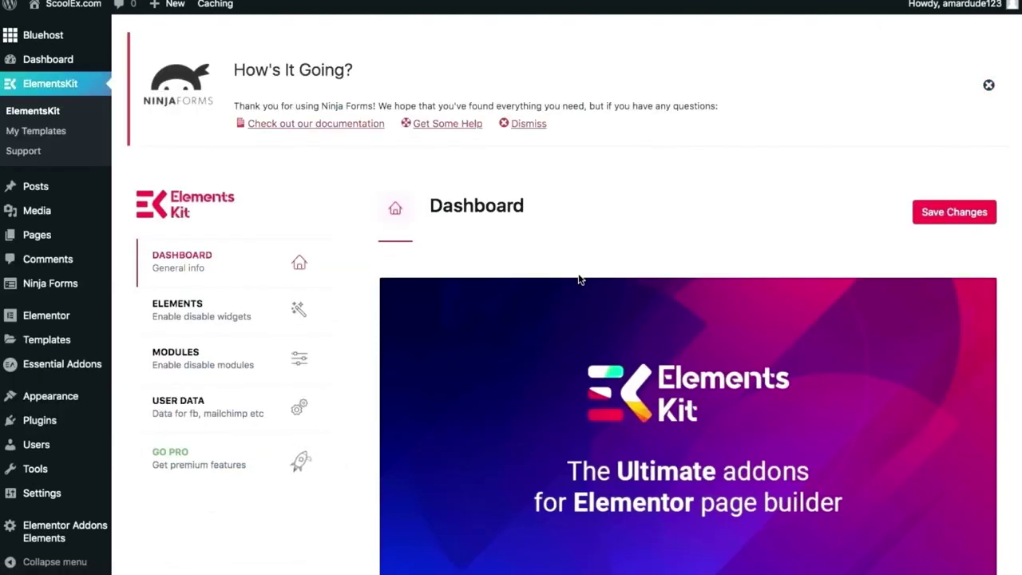
left_click(39, 133)
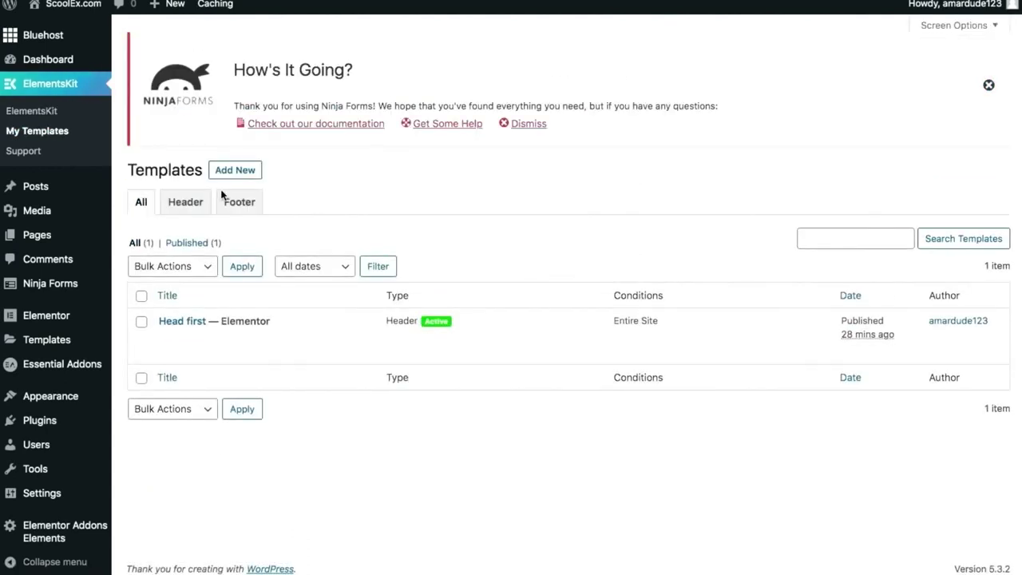
left_click(235, 169)
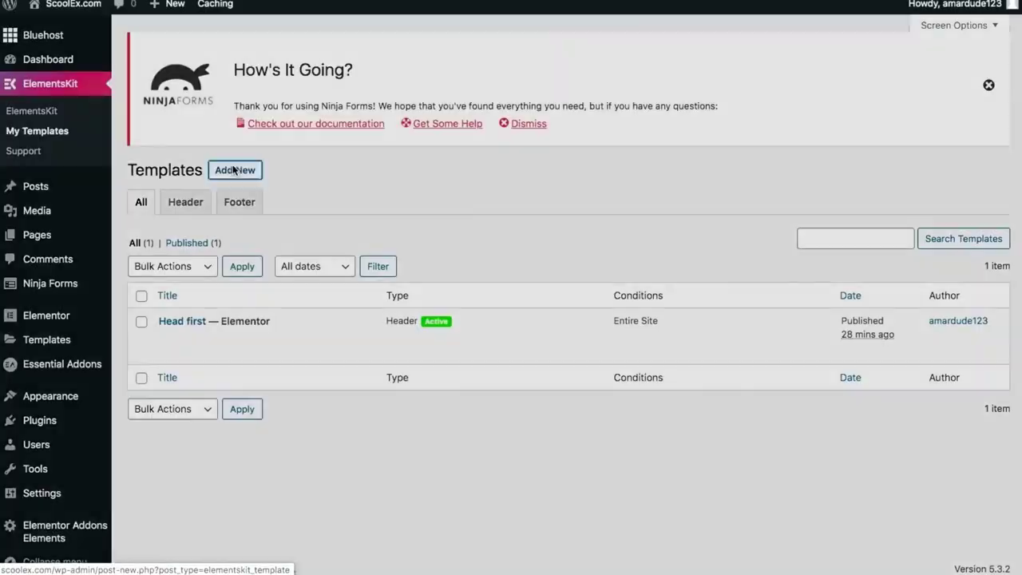
Create an active header template 'Header1' for the Entire Site and open it in Elementor.
left_click(529, 162)
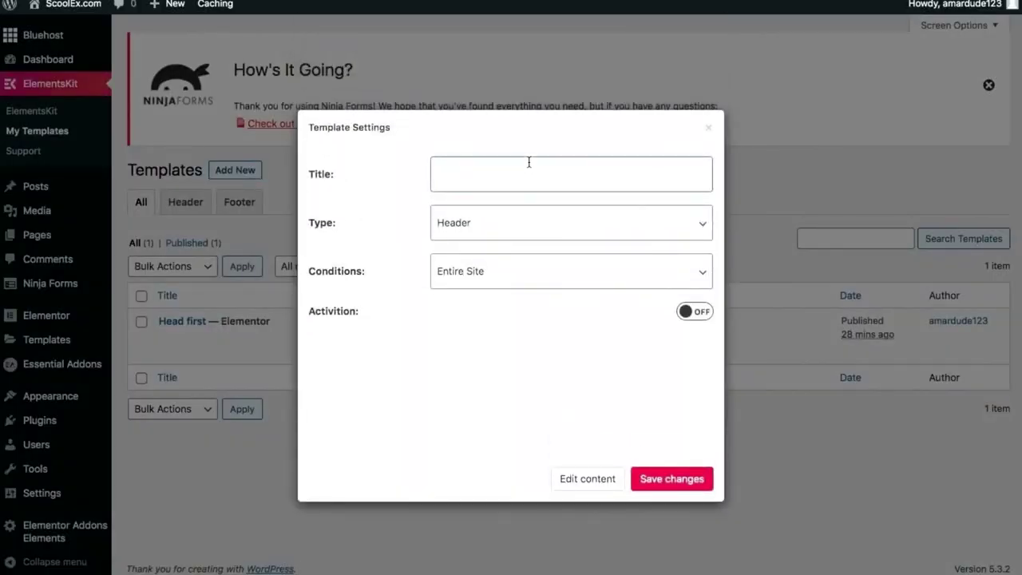
type("Header1")
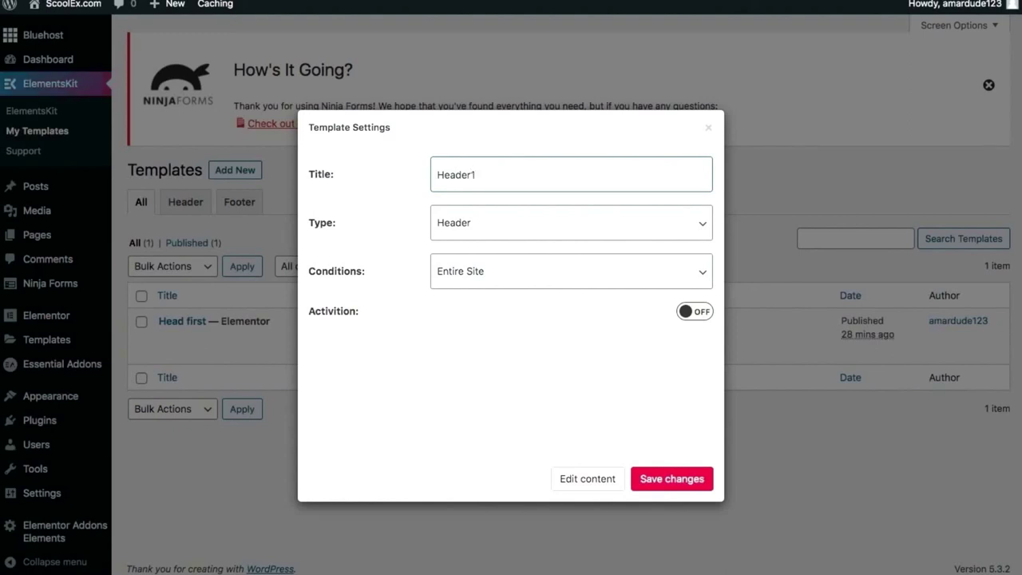
left_click(491, 265)
left_click(488, 265)
left_click(685, 311)
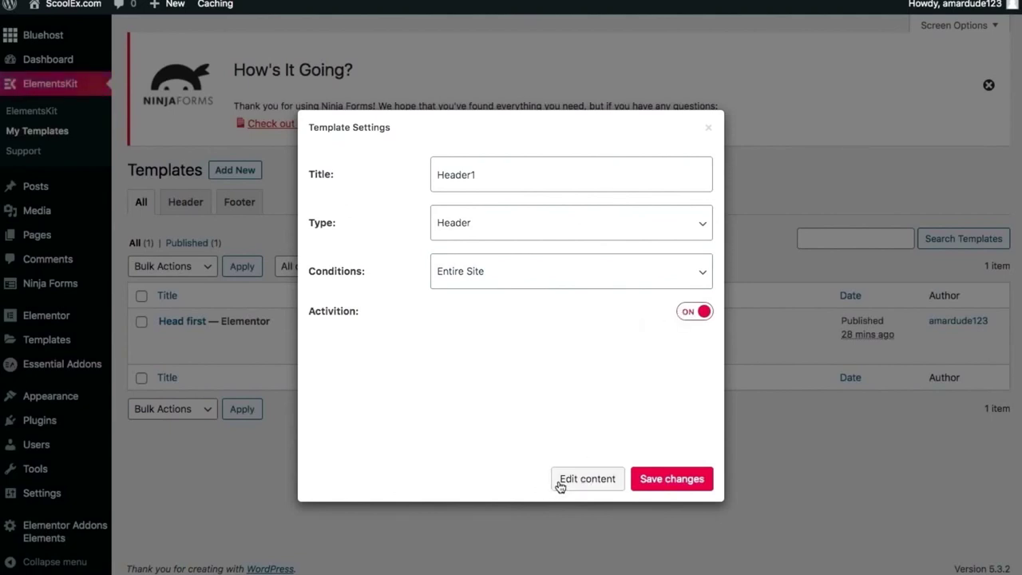
left_click(557, 487)
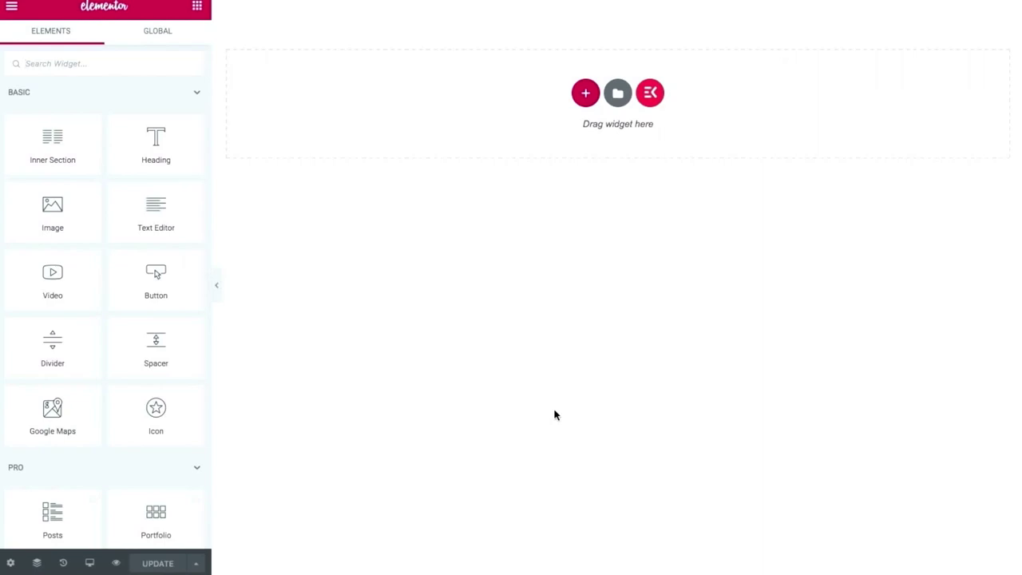
Insert the Business - Consultant ready page from the ElementsKit template library.
left_click(649, 95)
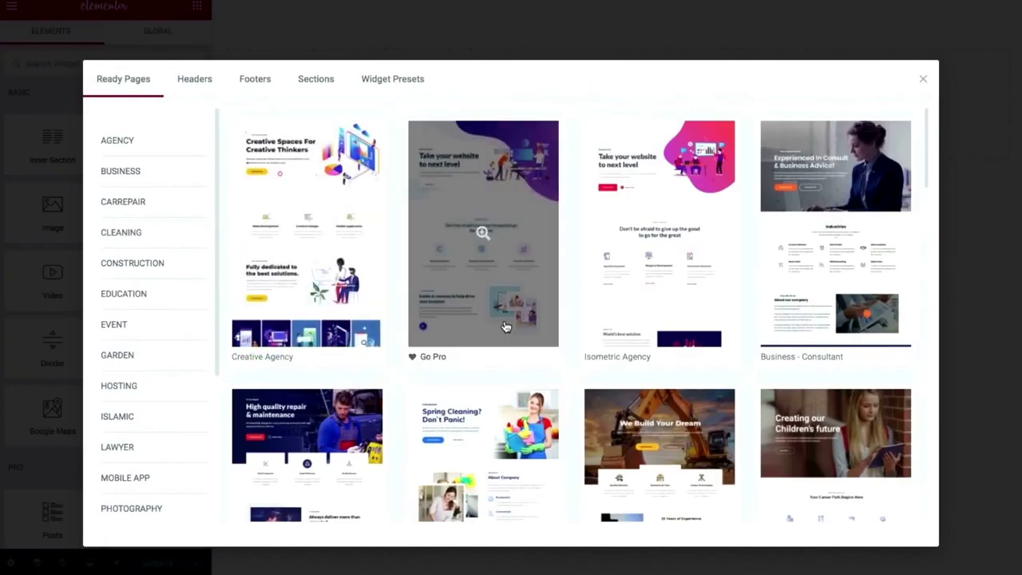
scroll(505, 327, "down", 1)
scroll(506, 327, "down", 3)
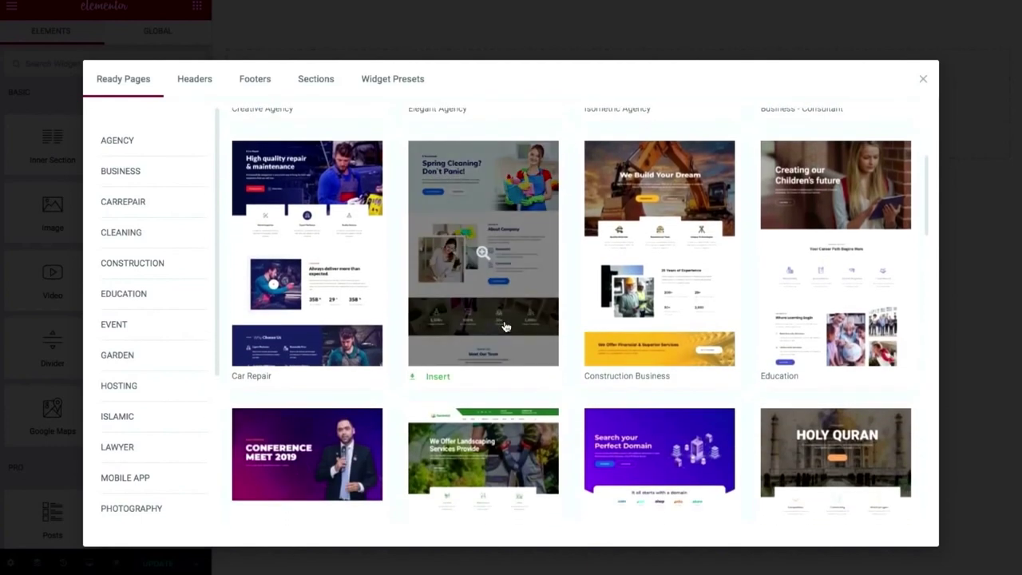
scroll(505, 327, "down", 3)
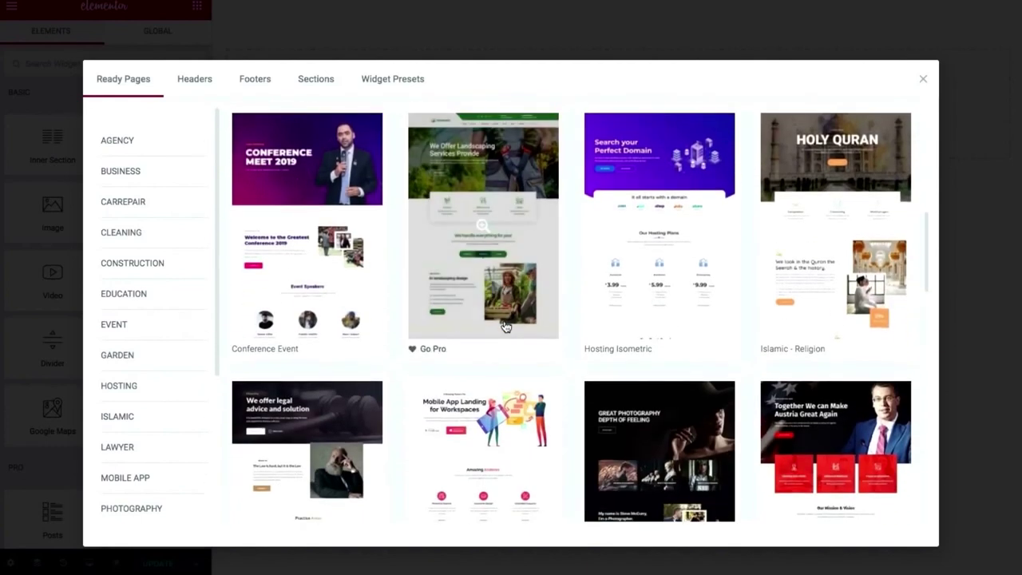
scroll(505, 327, "down", 2)
scroll(505, 327, "down", 7)
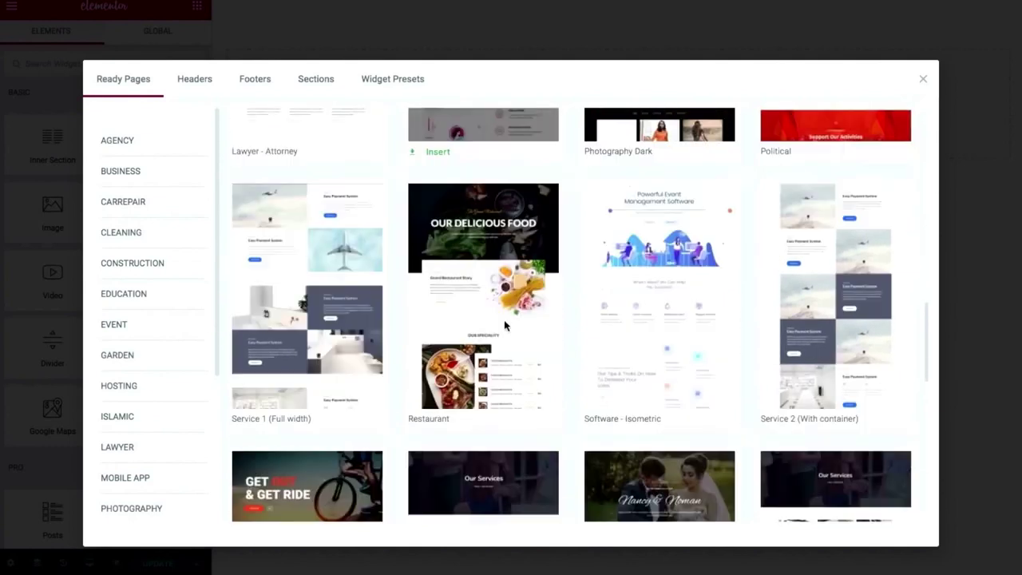
scroll(505, 327, "down", 6)
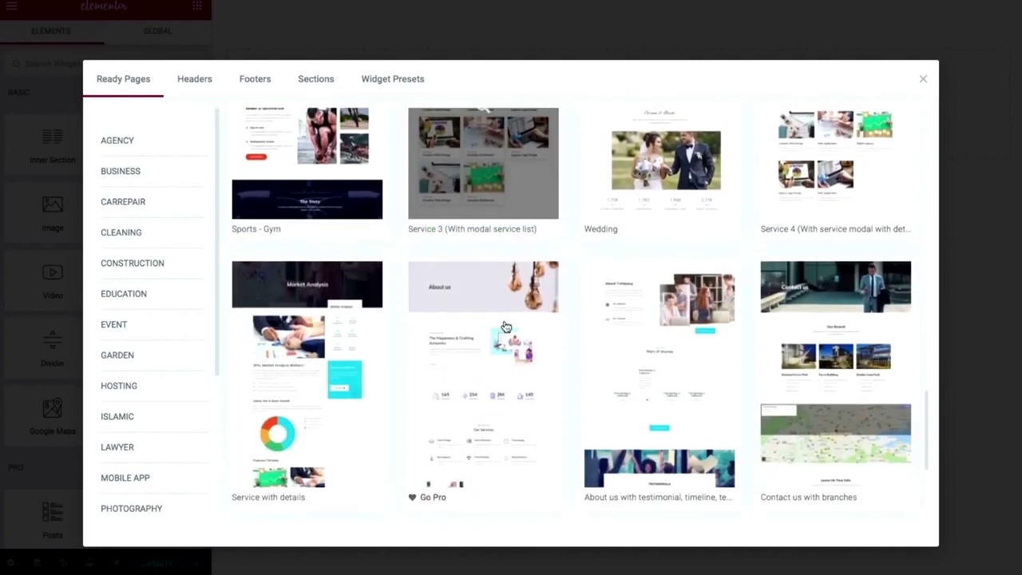
scroll(506, 327, "up", 18)
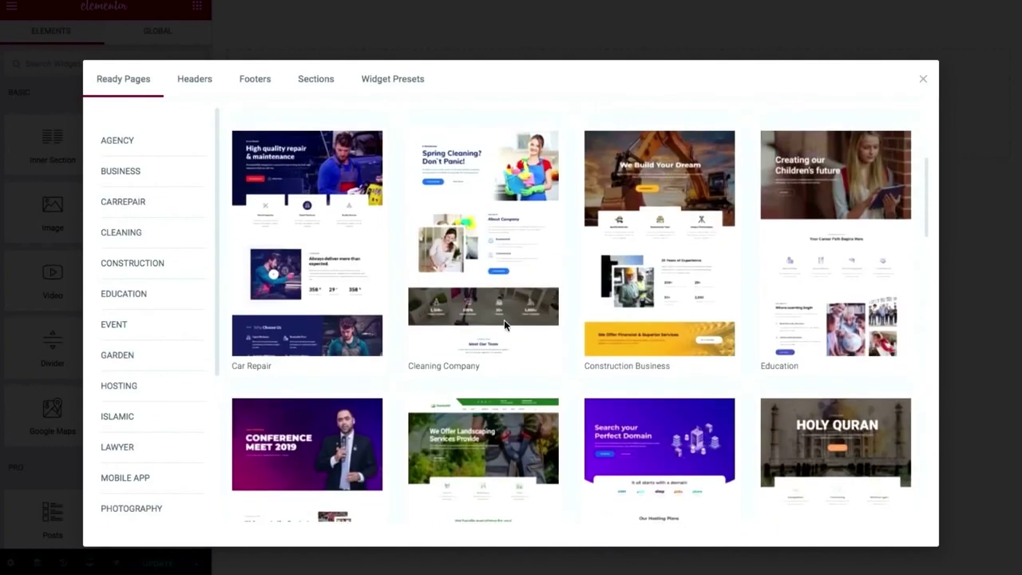
scroll(678, 312, "up", 3)
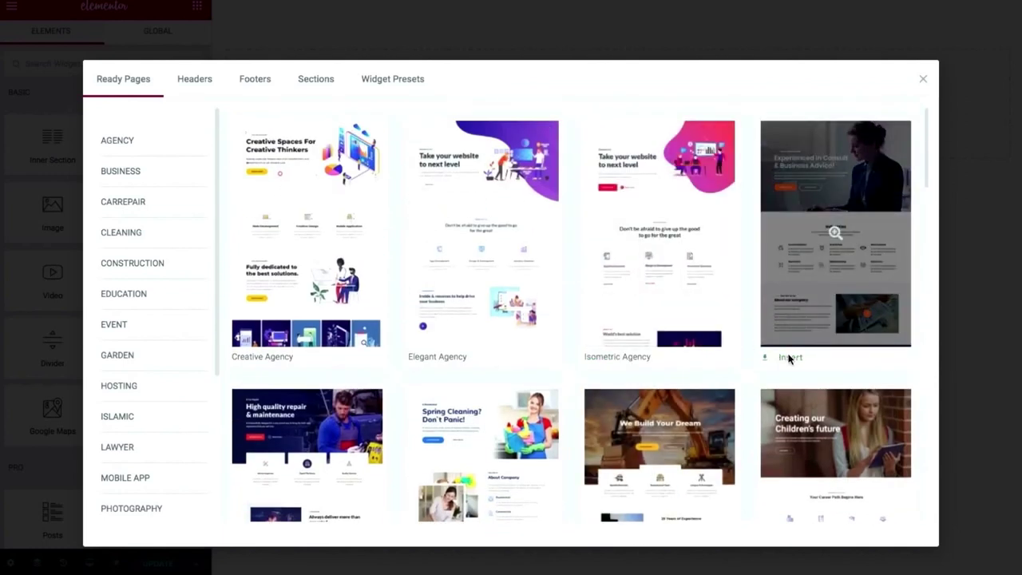
left_click(789, 357)
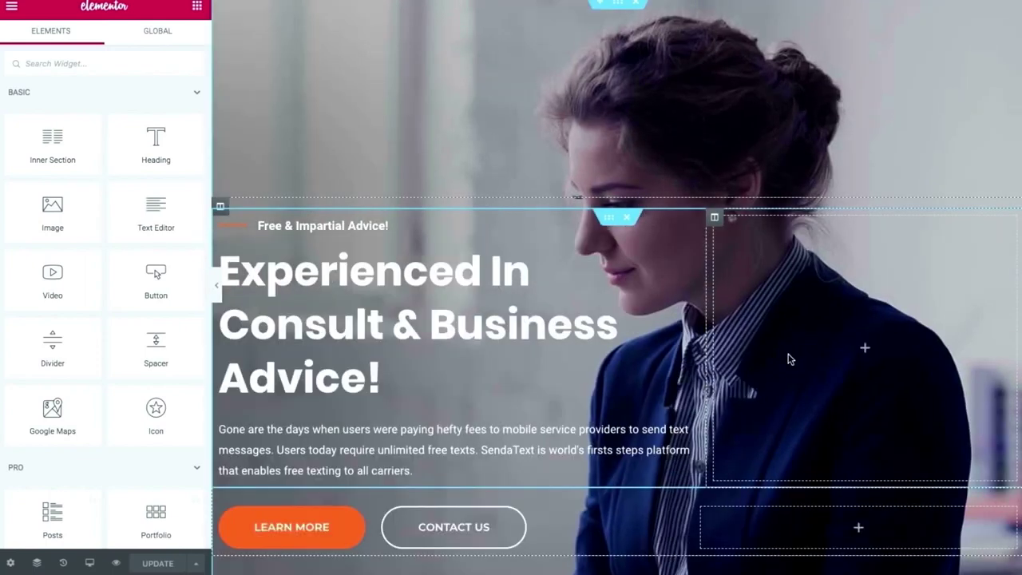
Collapse the Elementor panel and review the Business Consultant page down to the client logos.
left_click(217, 293)
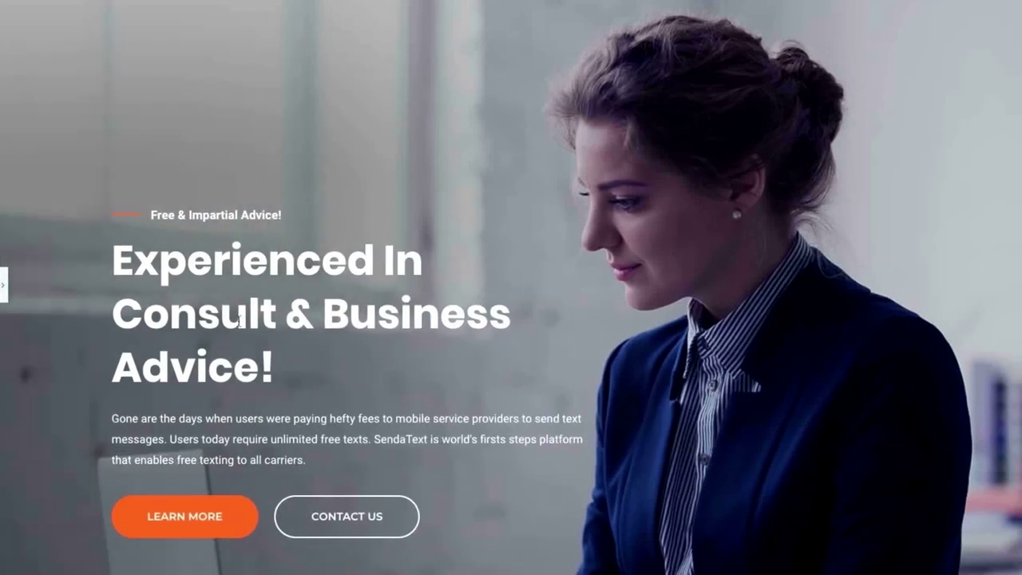
scroll(267, 359, "down", 6)
scroll(269, 366, "down", 12)
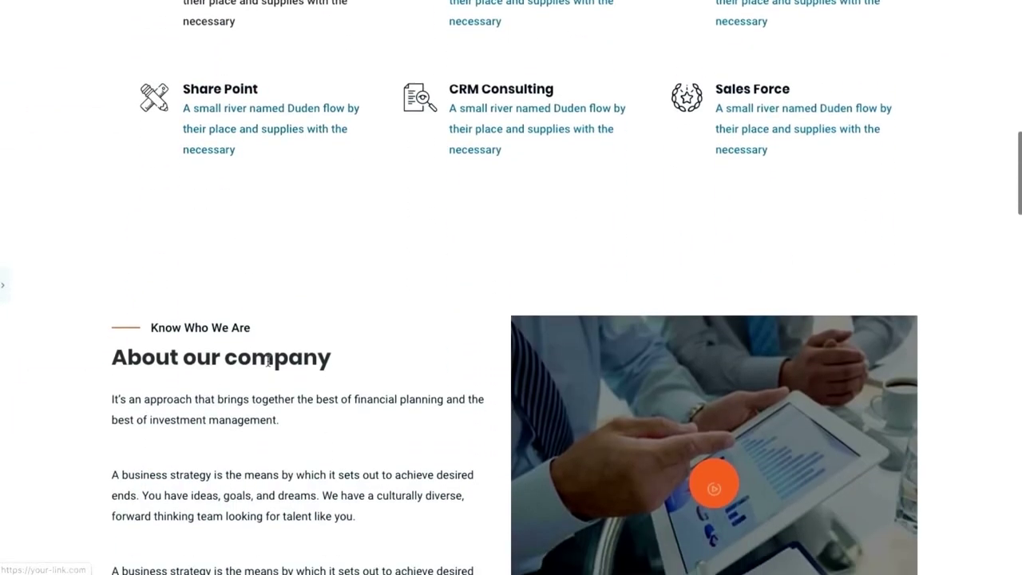
scroll(269, 363, "down", 10)
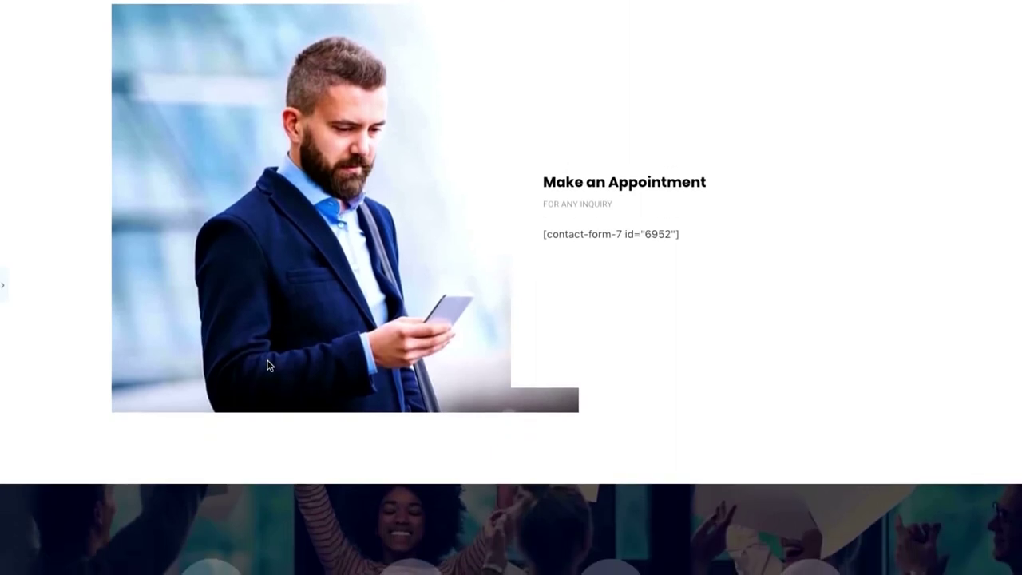
scroll(268, 366, "down", 7)
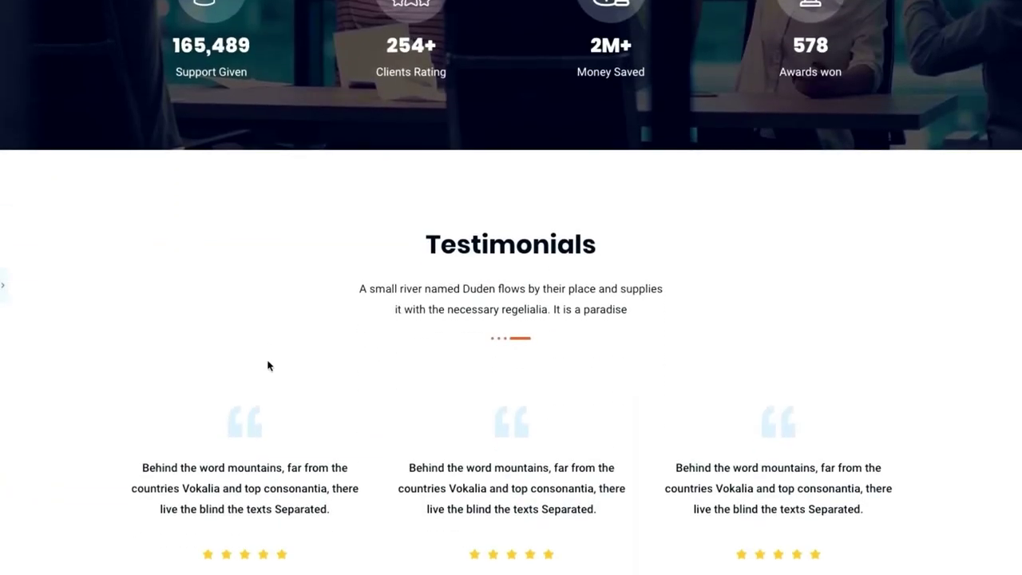
scroll(268, 366, "down", 8)
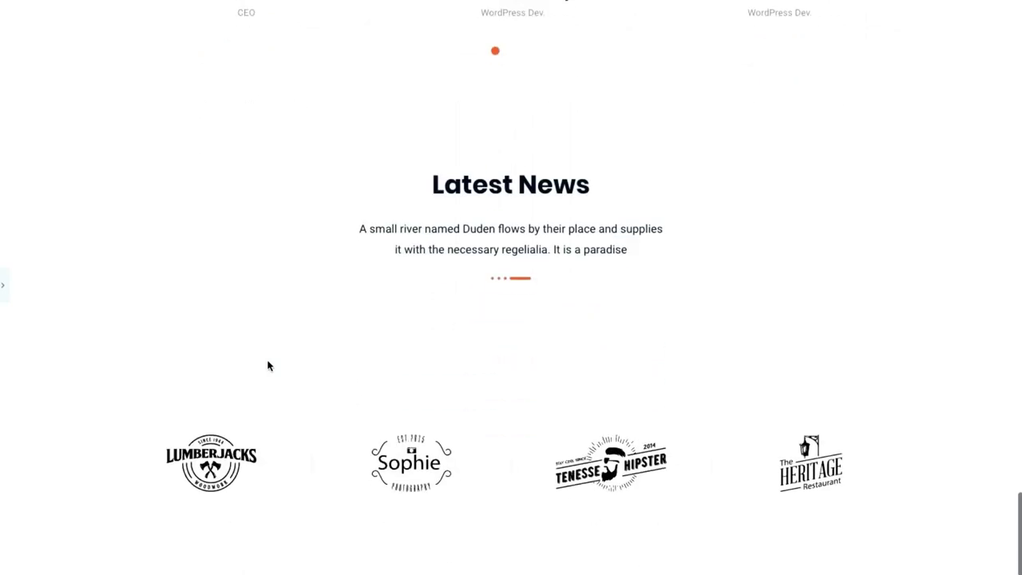